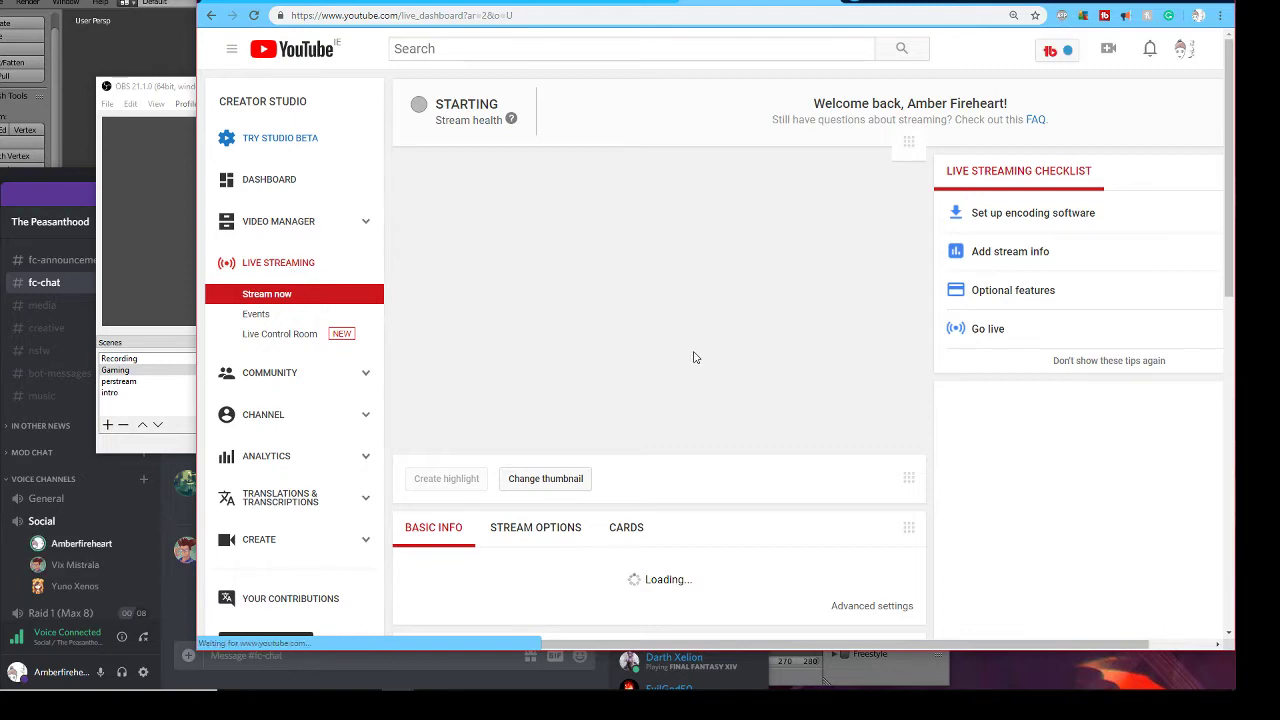
- Replace the live stream's title with "Blender 3d modeling" in the basic info and let the change save
scroll(695, 357, "down", 4)
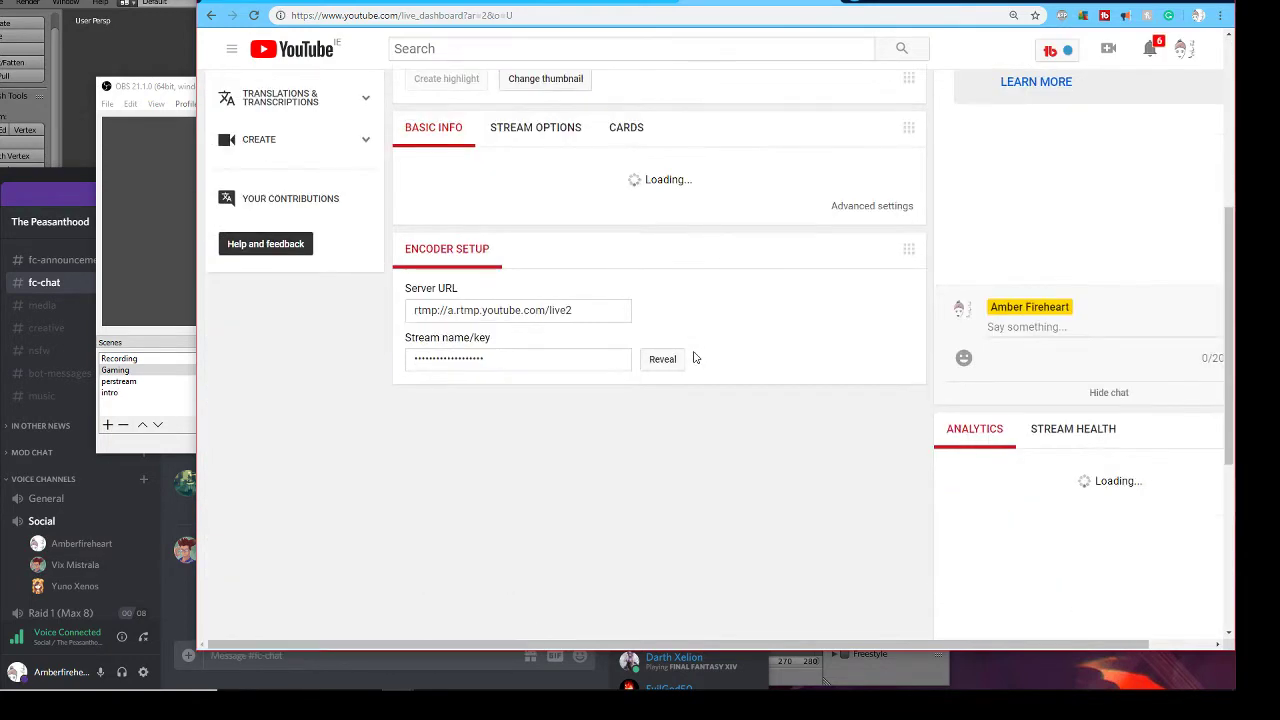
left_click_drag(600, 239, 366, 246)
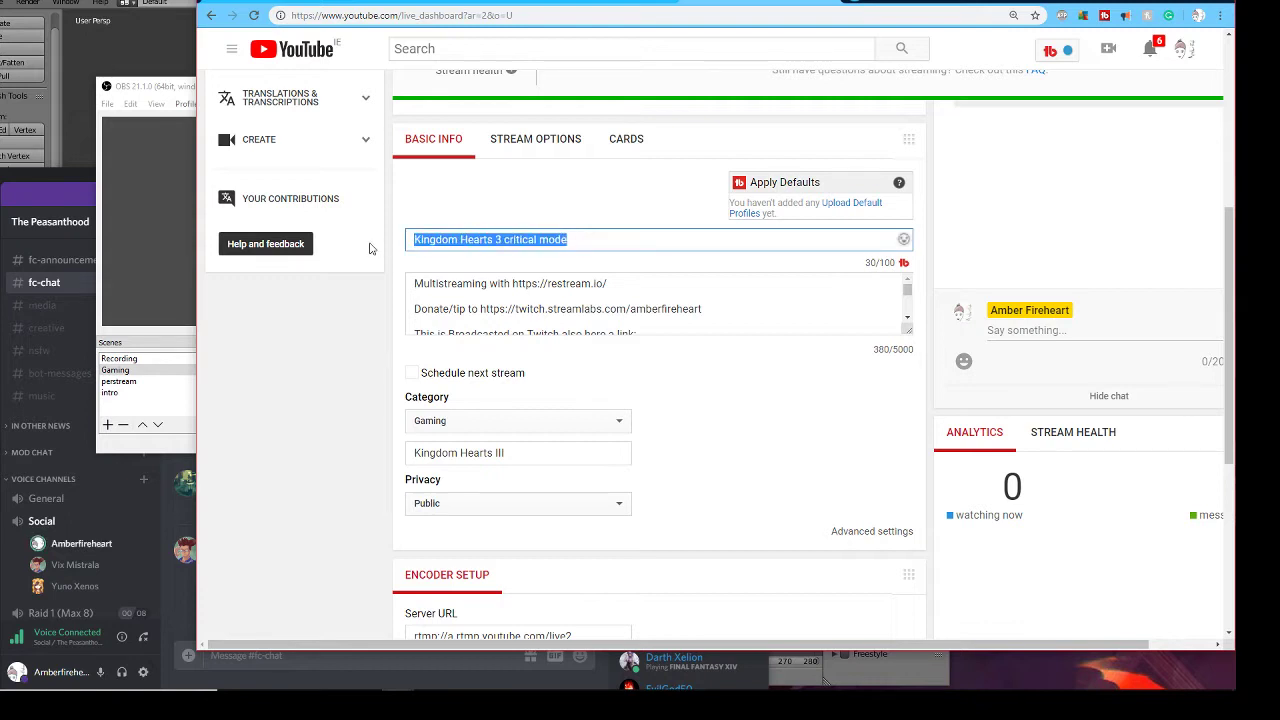
type("B")
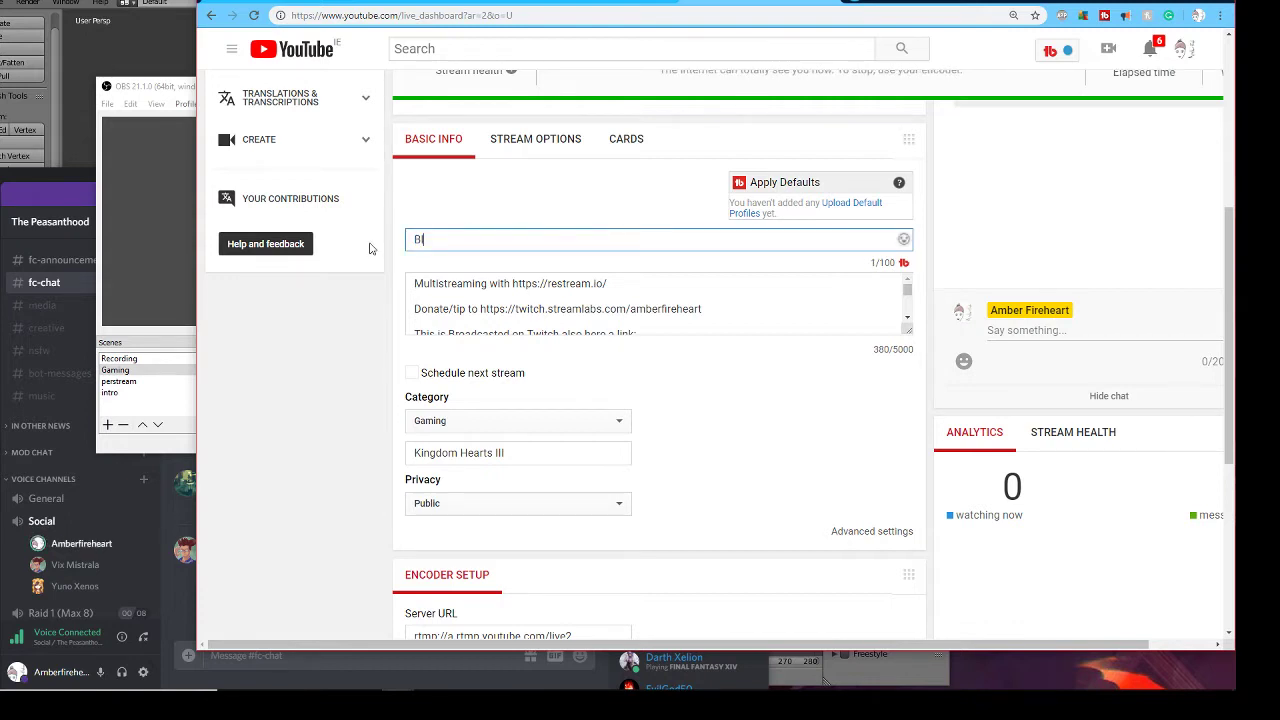
type("lender 3d")
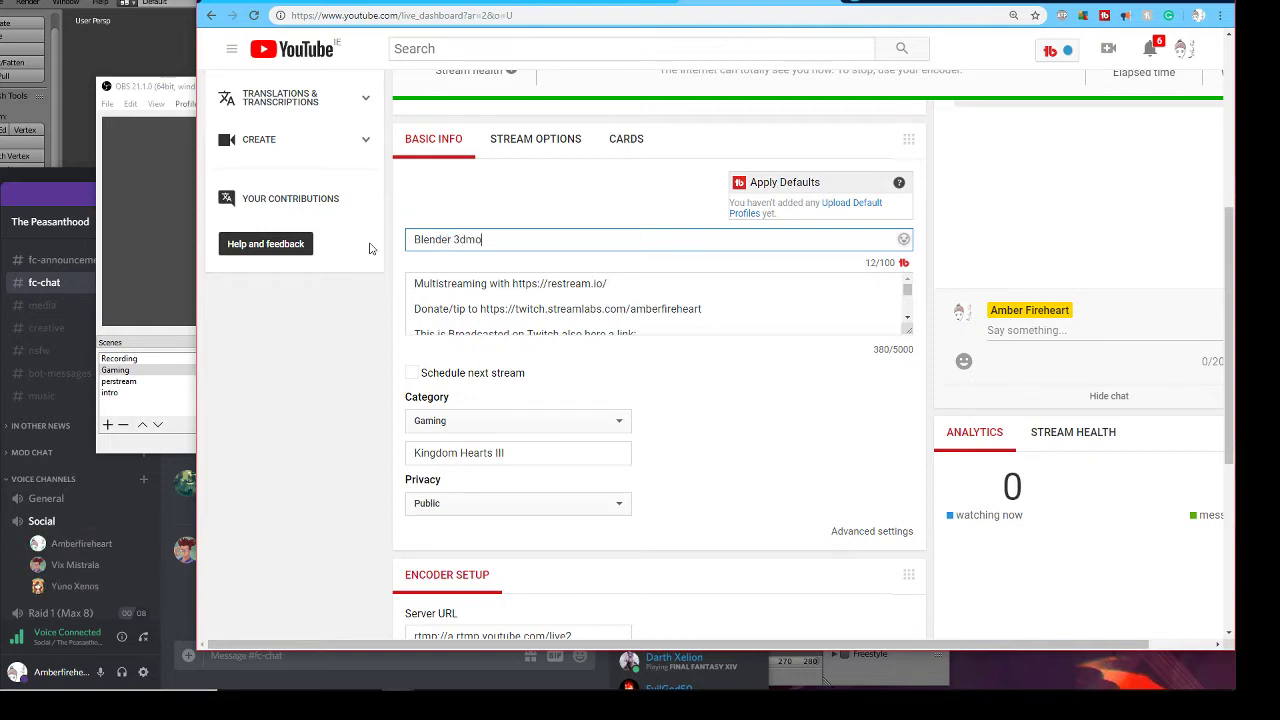
type(" modelling")
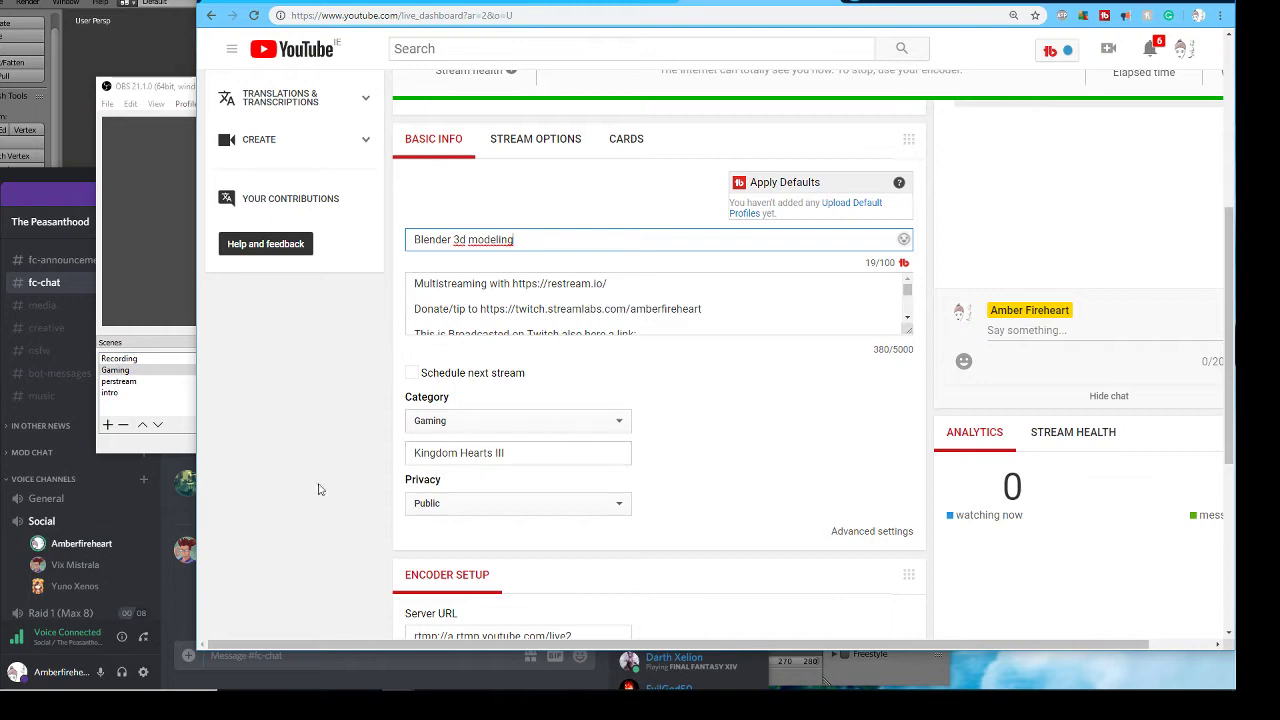
left_click(251, 514)
scroll(266, 531, "down", 4)
scroll(270, 530, "up", 5)
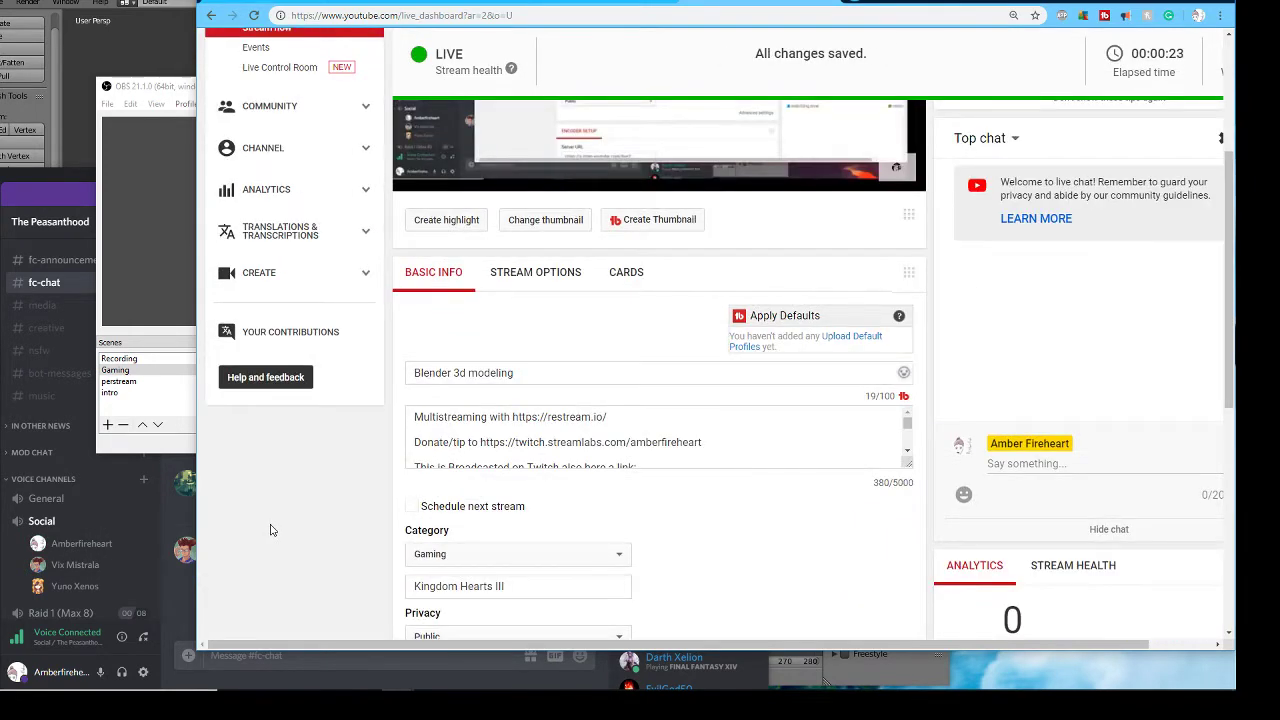
- Set the live stream's category to Film & Animation
scroll(270, 530, "down", 2)
left_click(575, 356)
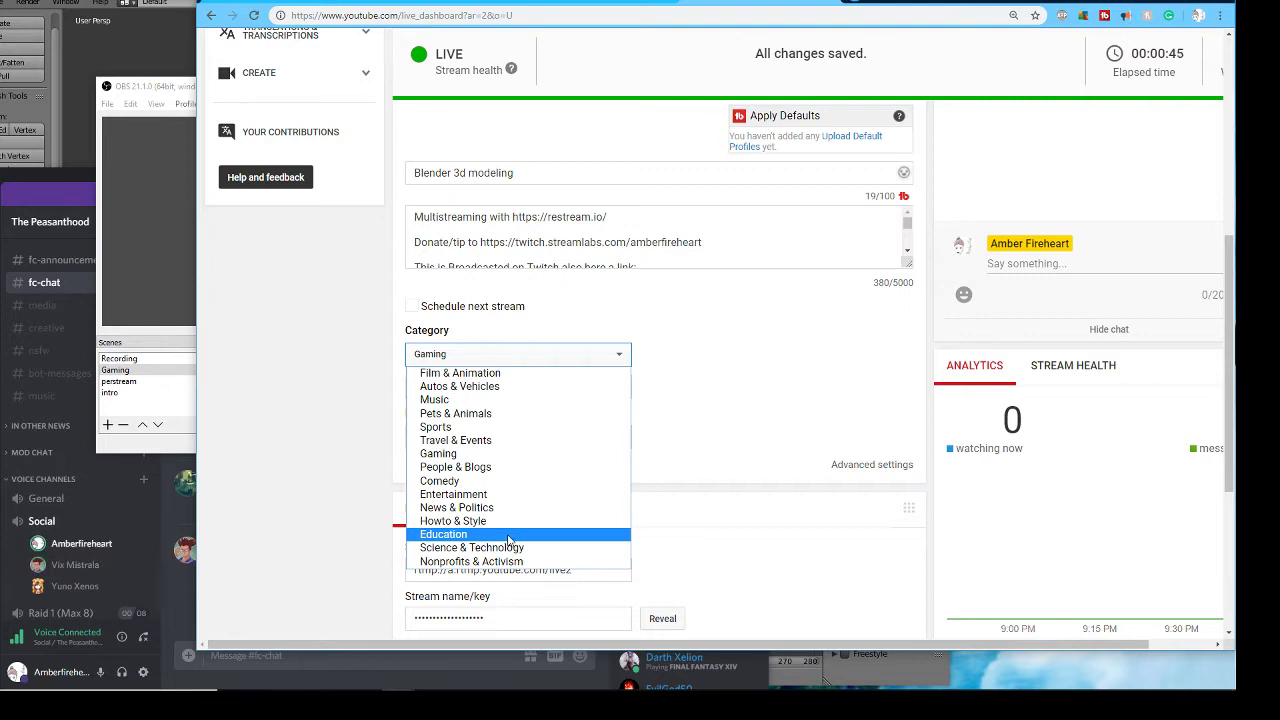
left_click(511, 375)
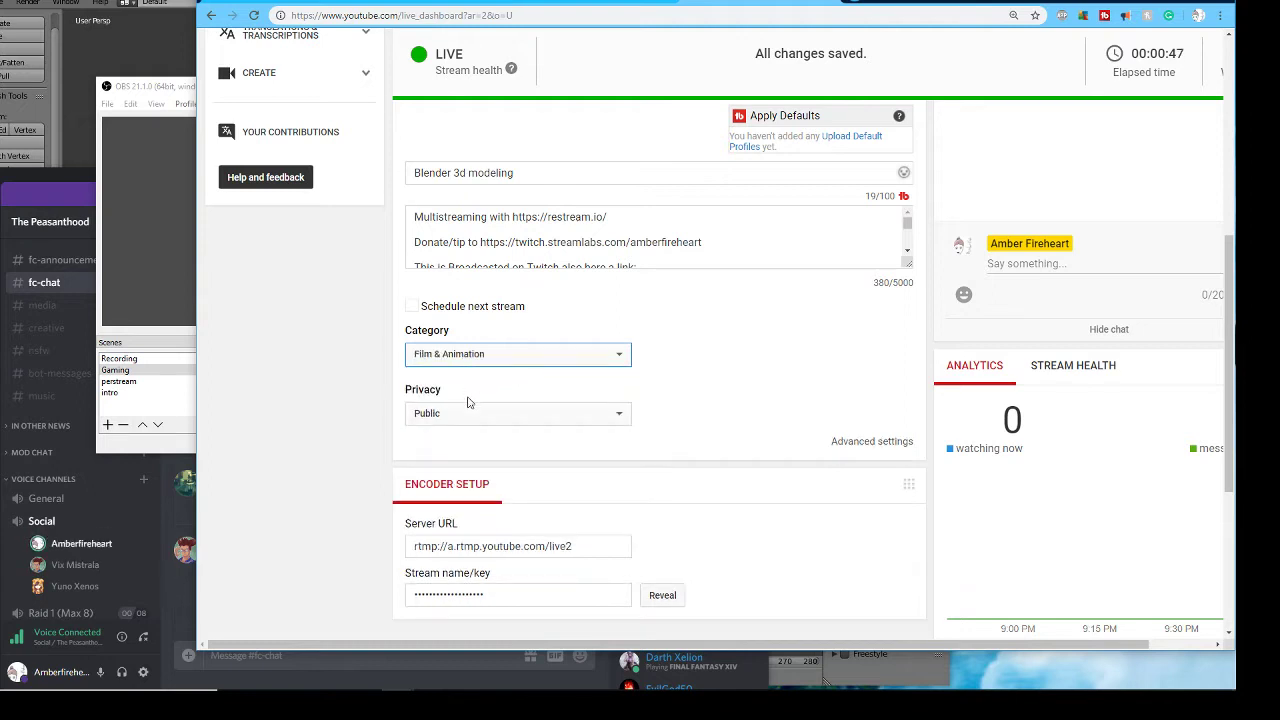
left_click(494, 355)
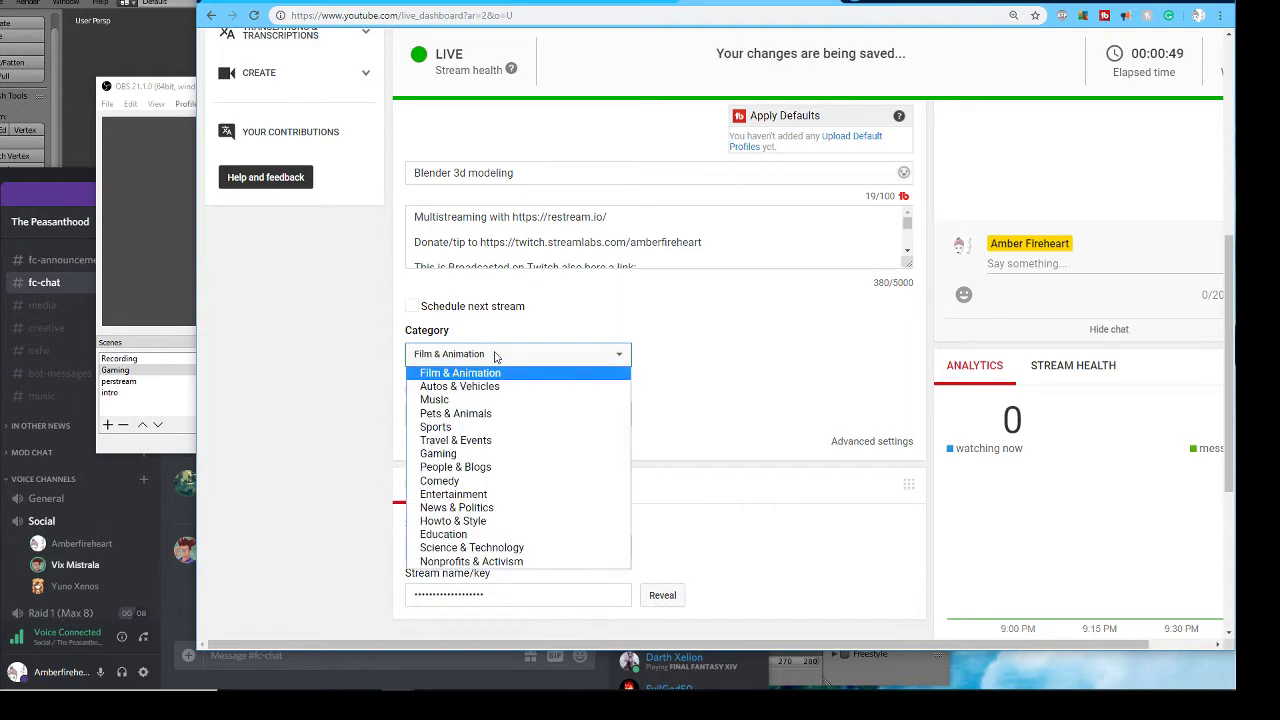
left_click(494, 355)
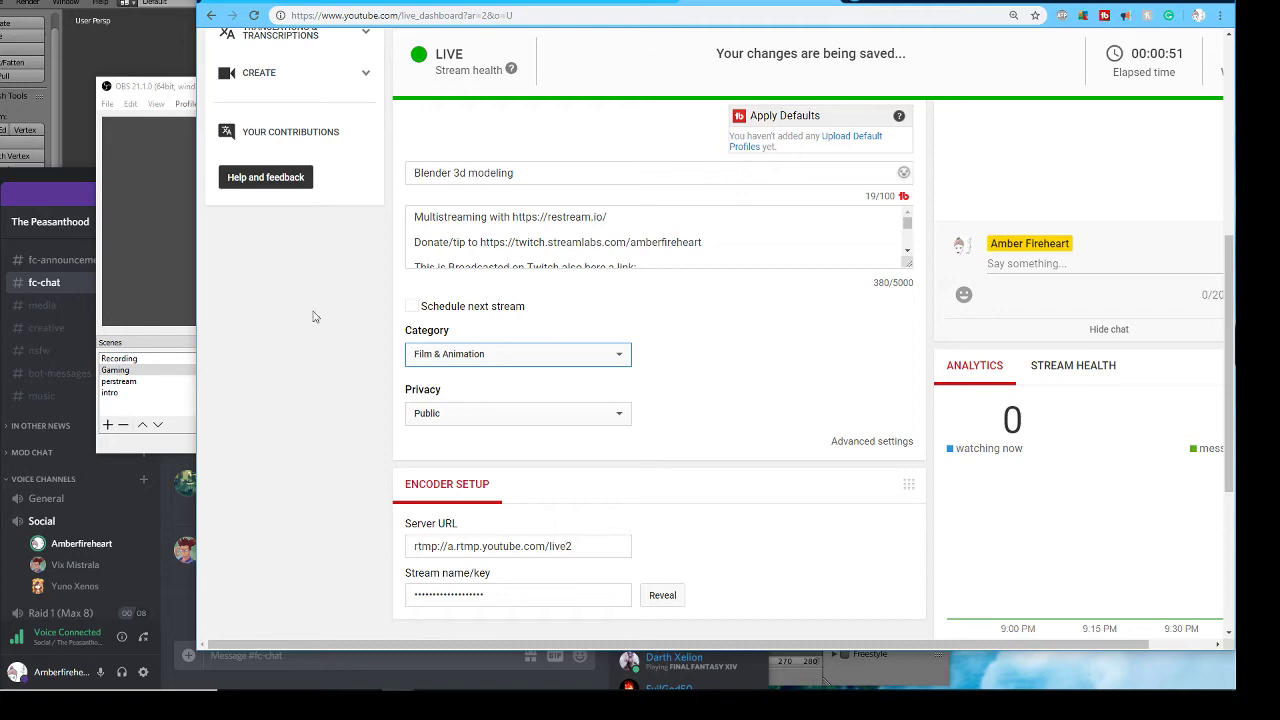
- Check the live preview and the Twitch channel page, and return to the YouTube live dashboard
scroll(271, 397, "up", 2)
scroll(271, 397, "up", 3)
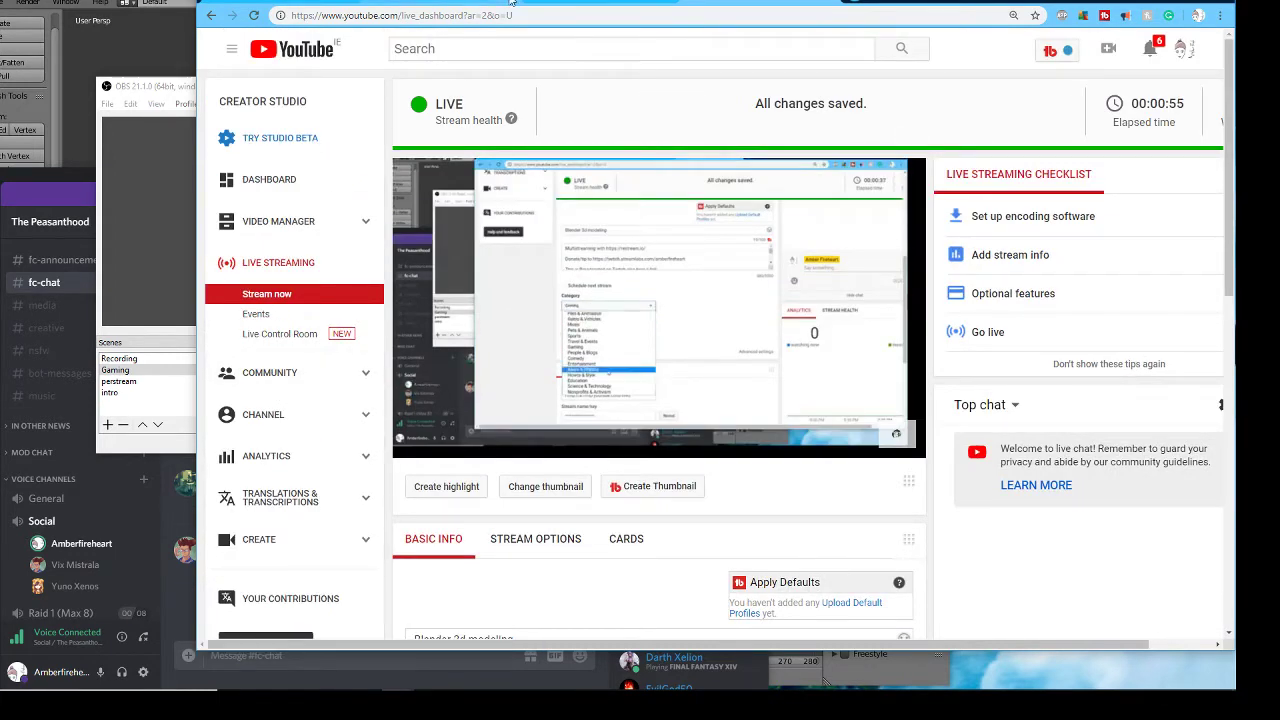
left_click(594, 2)
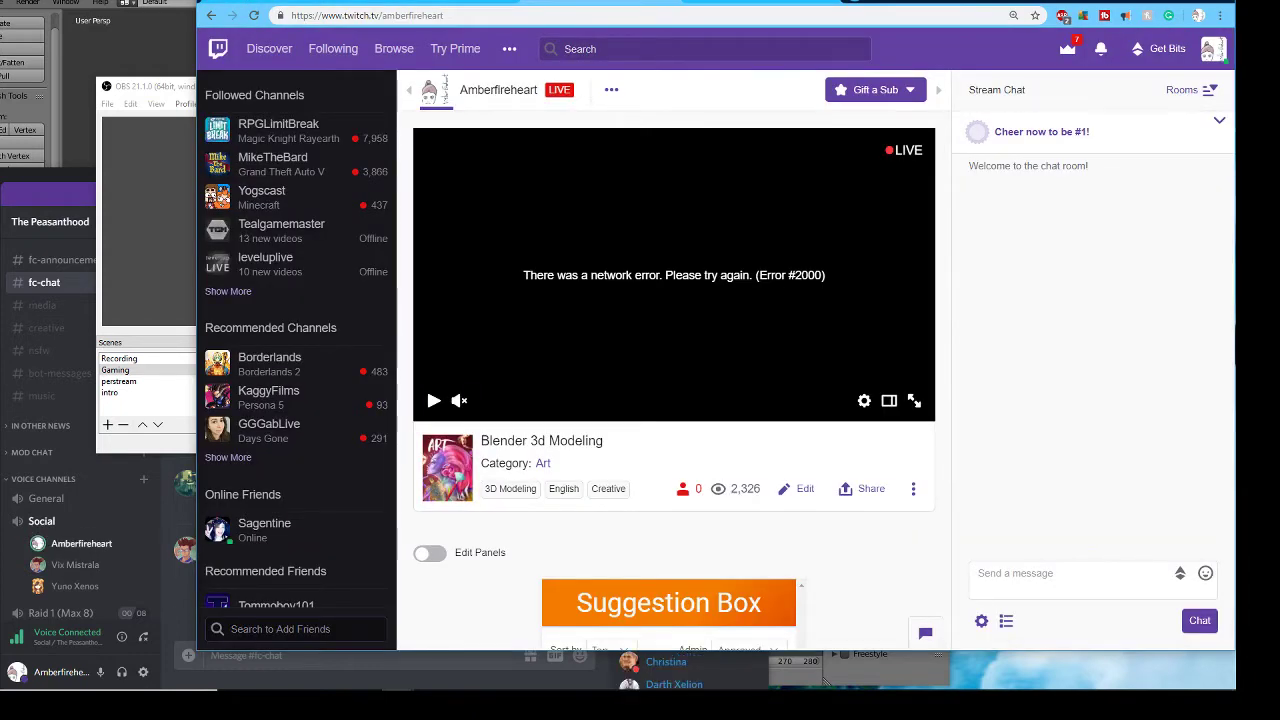
key("ctrl+Tab")
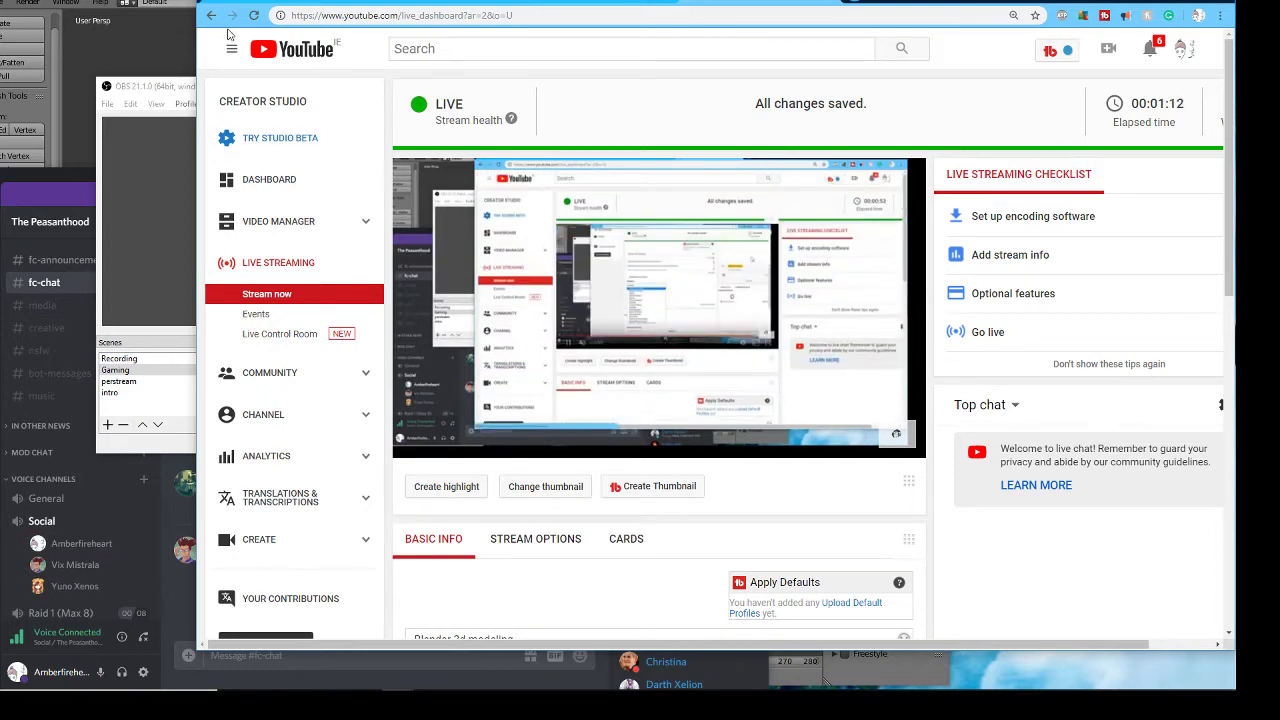
- Switch to Blender and start a new scene from the start-up file
left_click(147, 21)
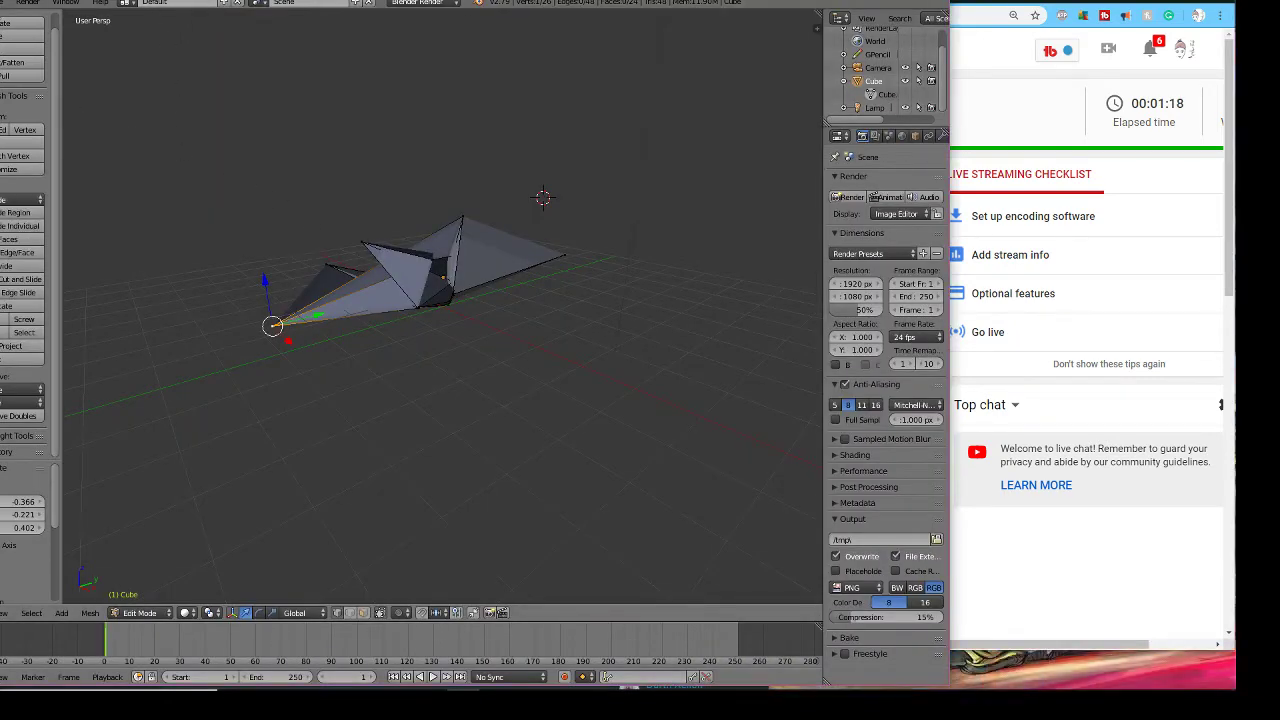
left_click(5, 3)
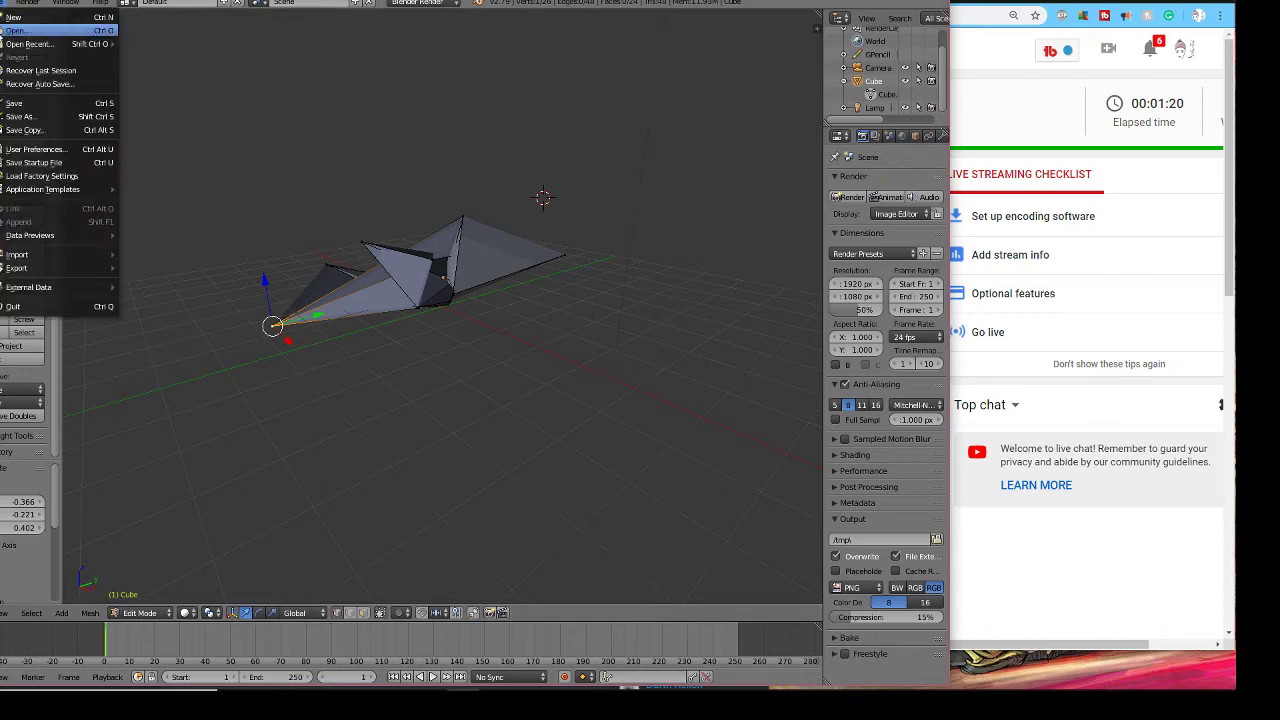
mouse_move(9, 43)
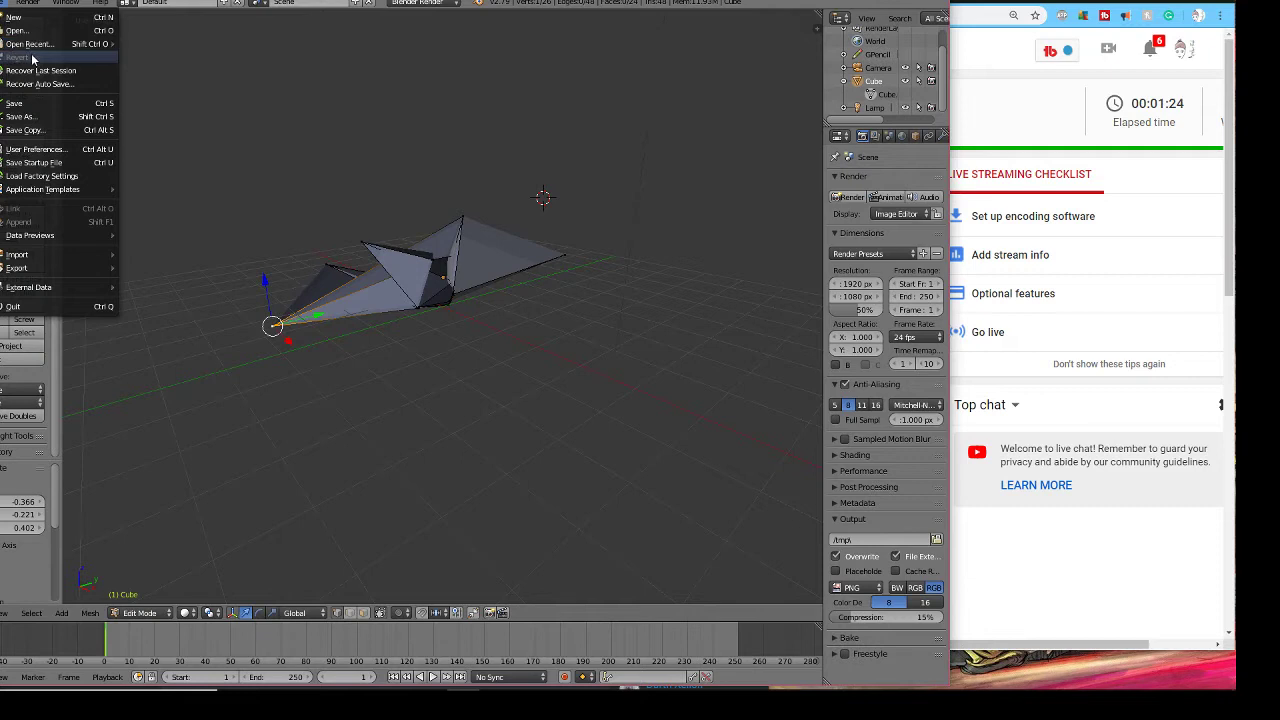
key("Escape")
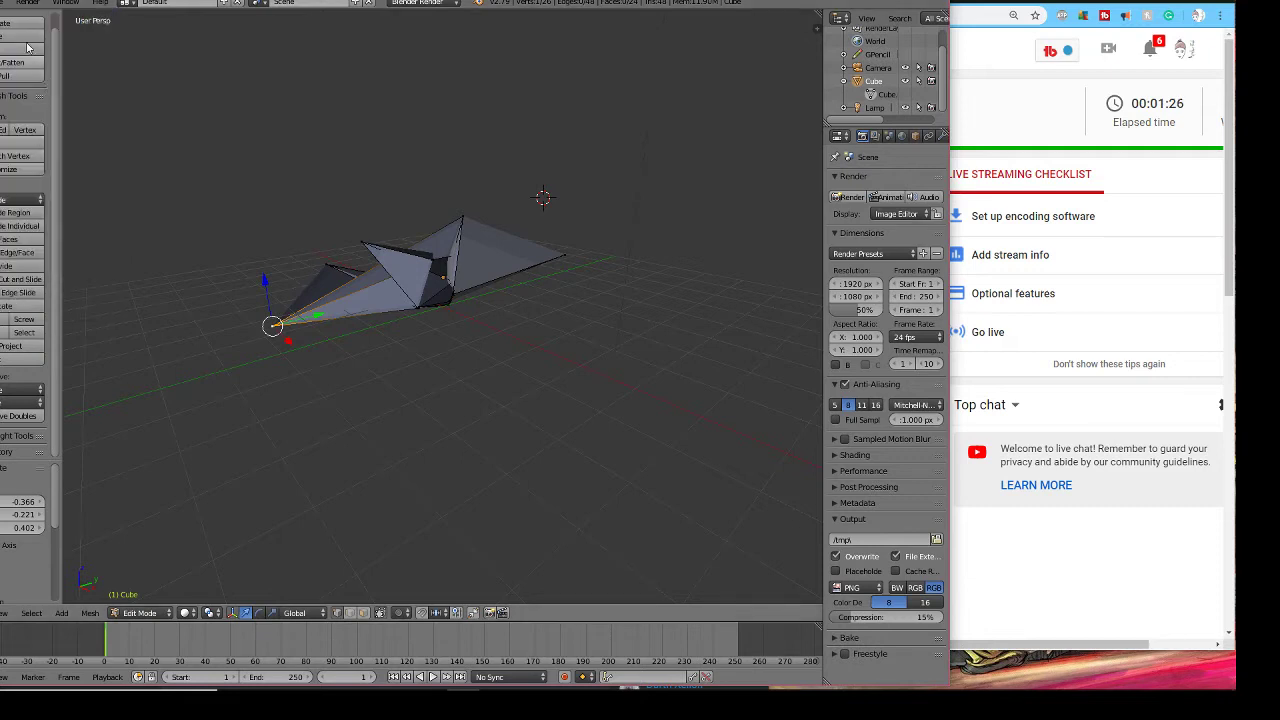
left_click(5, 4)
left_click(10, 17)
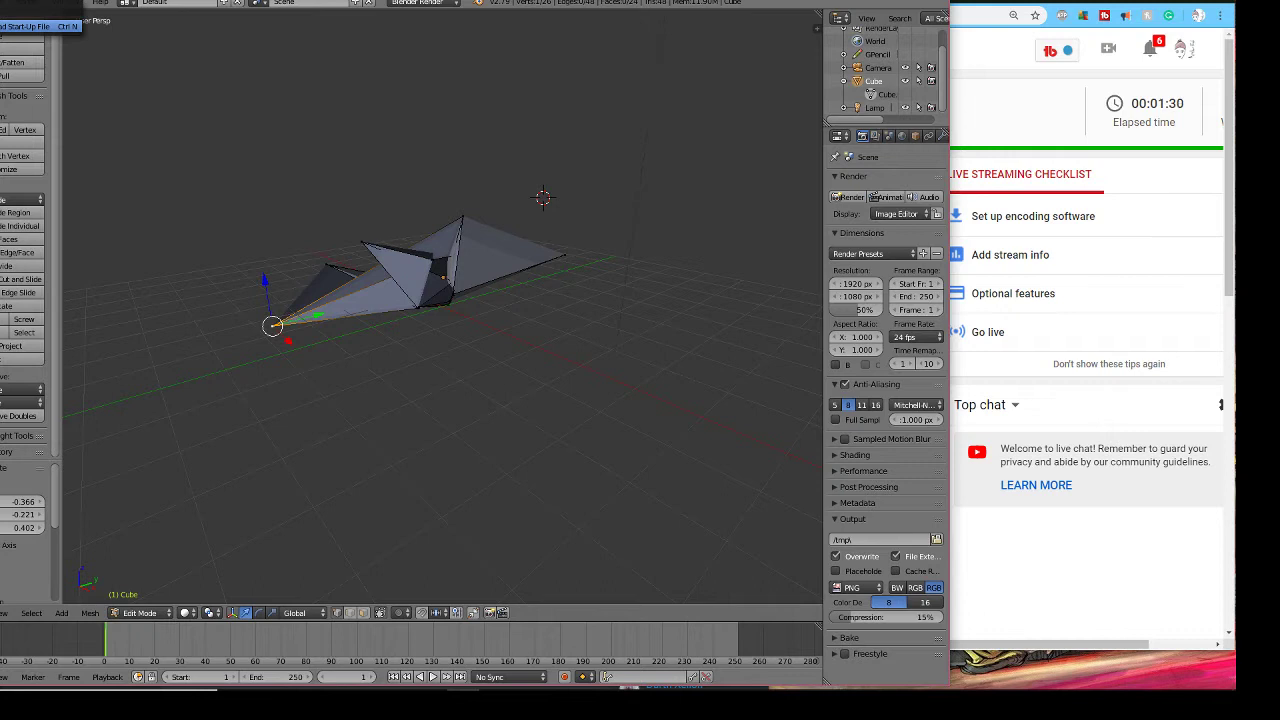
left_click(40, 26)
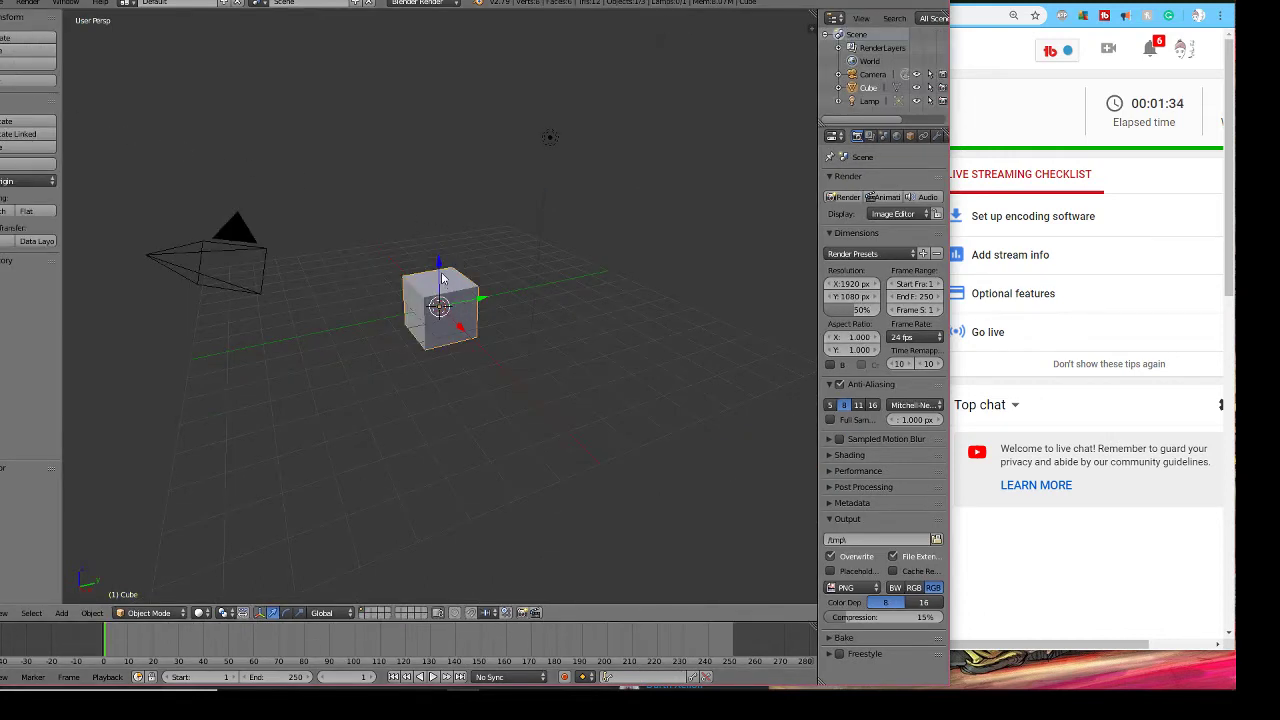
- Move the default cube up about 1.4 units along the Z axis
left_click_drag(440, 266, 440, 229)
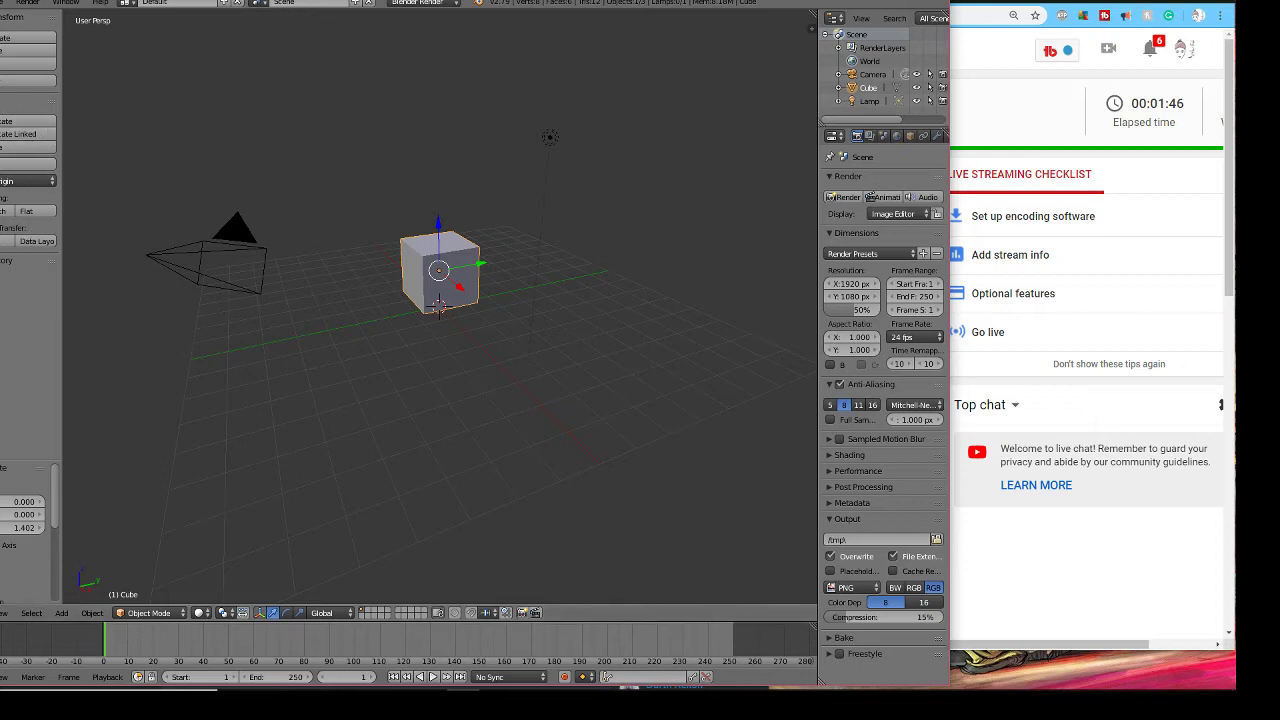
left_click(0, 64)
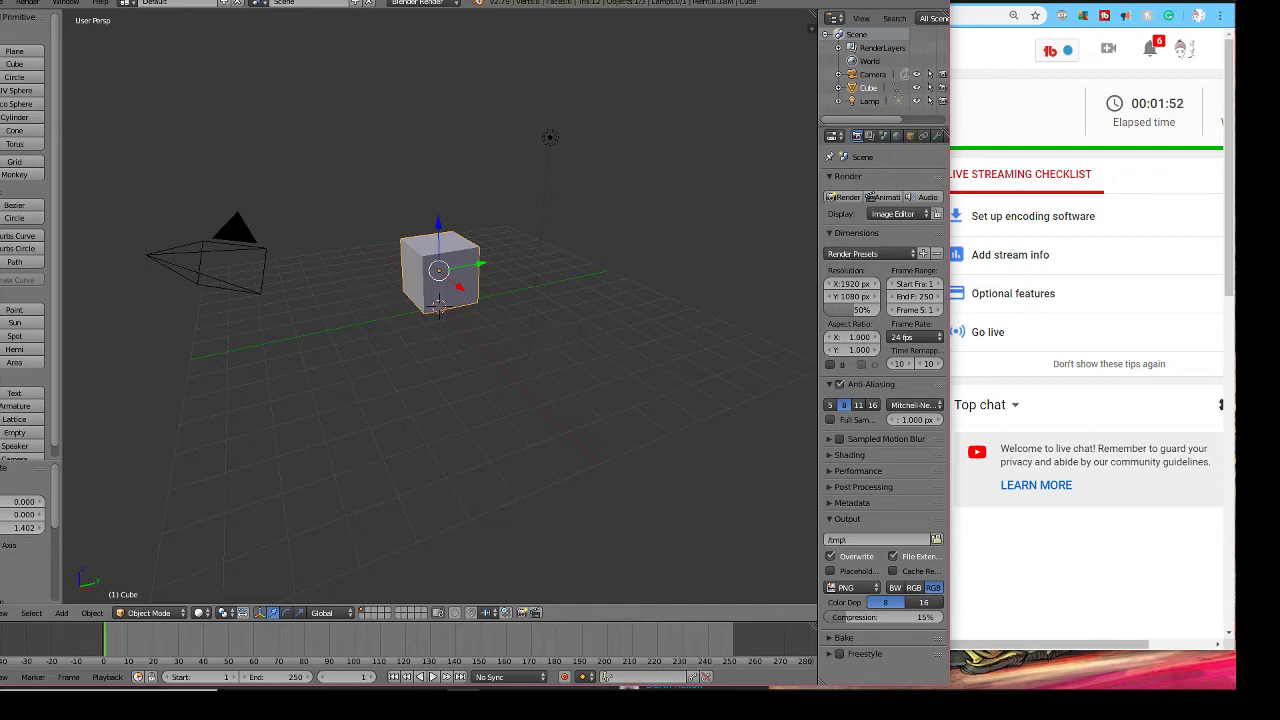
scroll(412, 193, "up", 3)
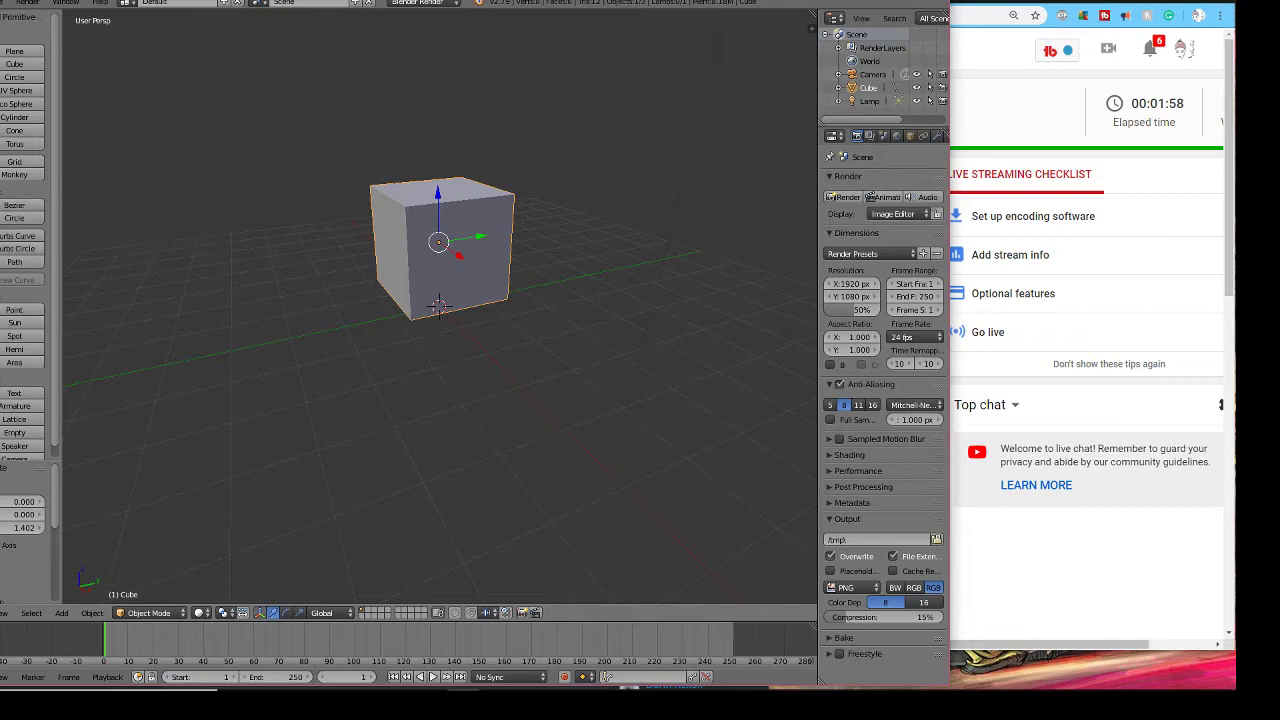
left_click(0, 108)
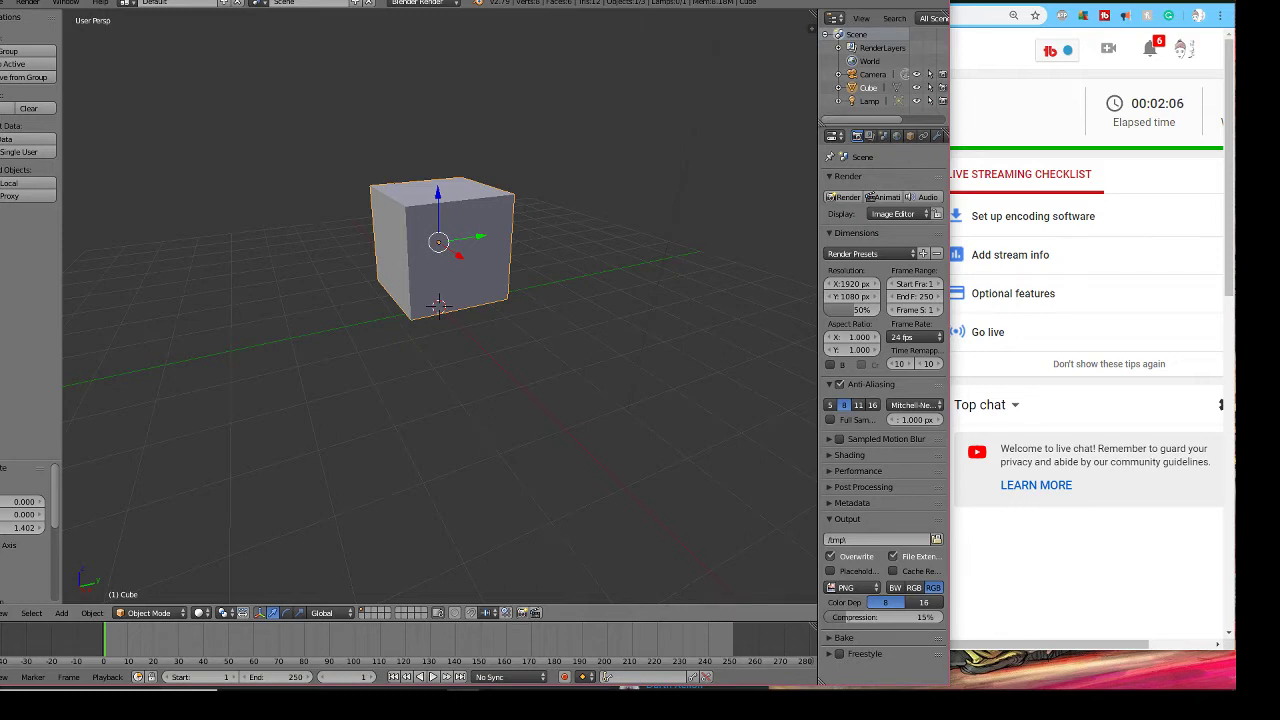
left_click(0, 143)
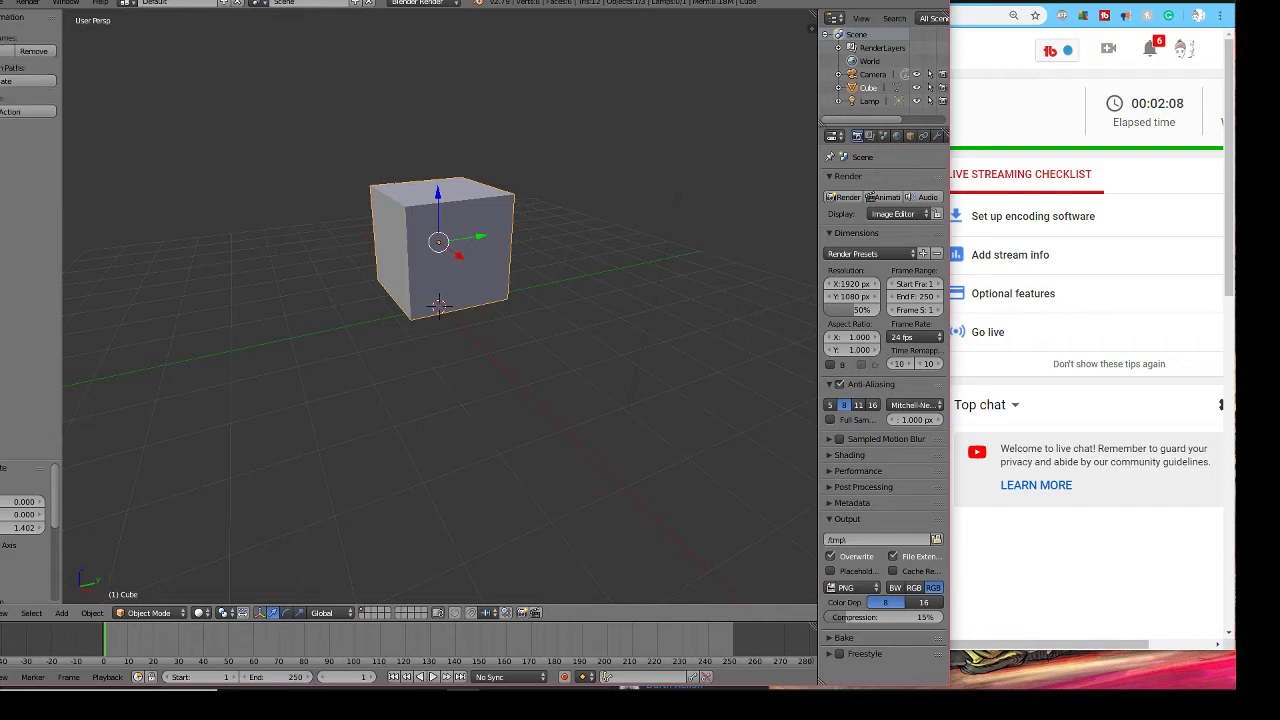
left_click(0, 182)
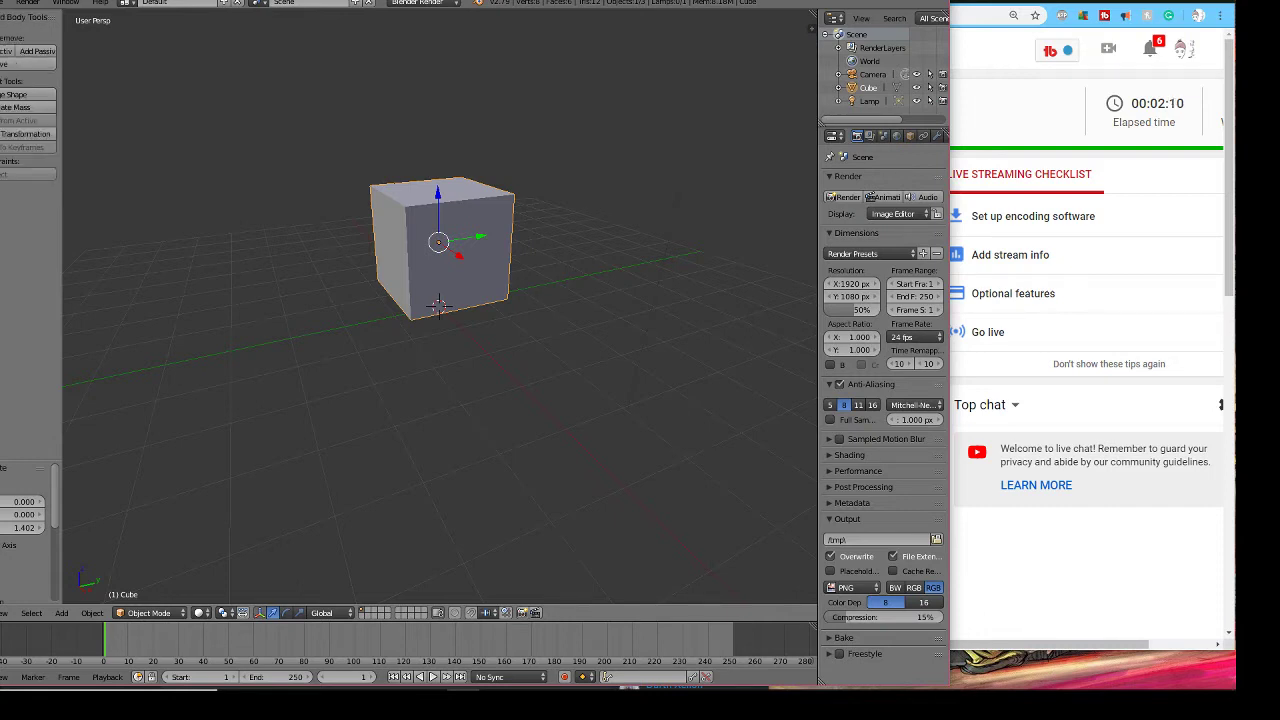
left_click(0, 225)
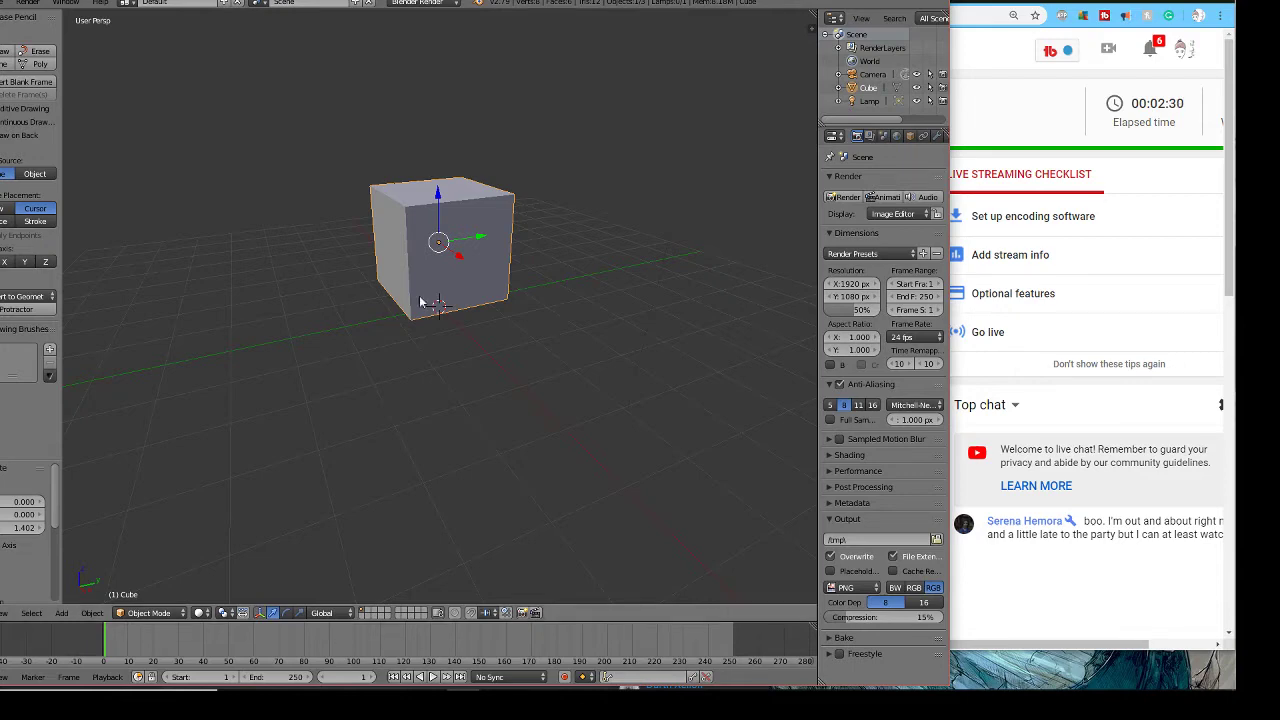
- Switch to the YouTube live dashboard to read the stream's full chat, and return to Blender
left_click(1058, 647)
left_click_drag(1058, 647, 1136, 651)
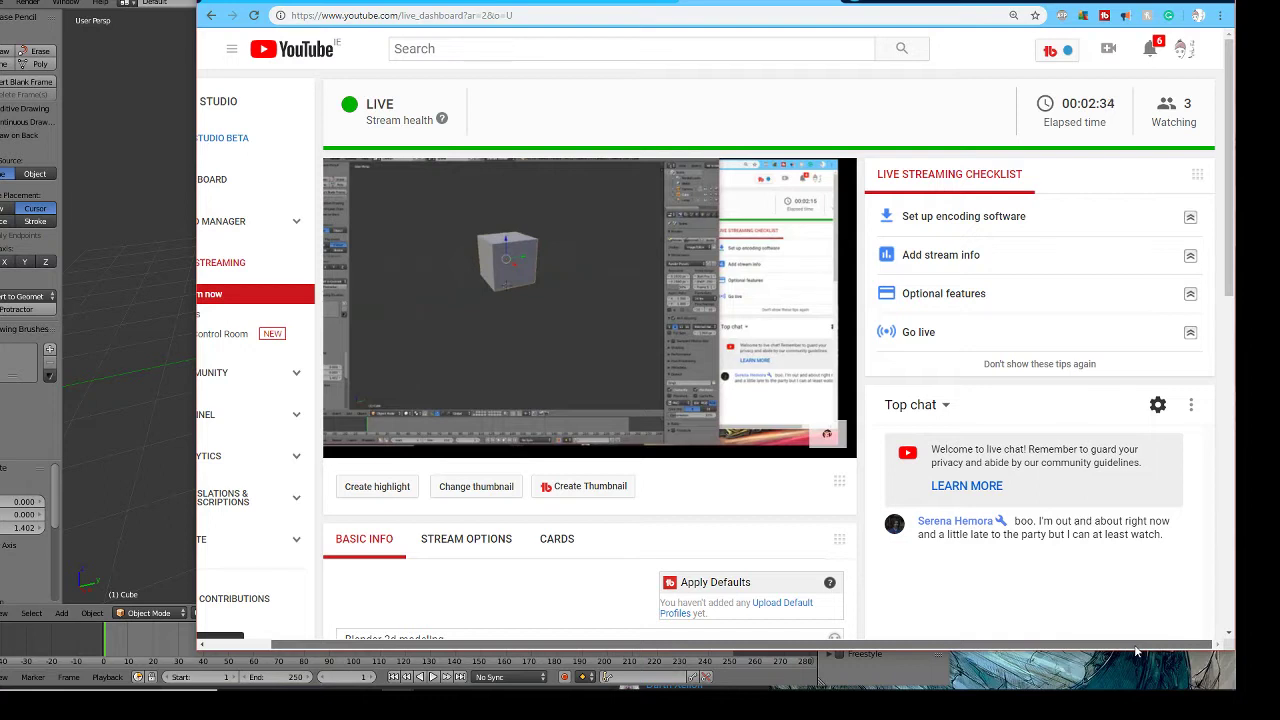
left_click(171, 126)
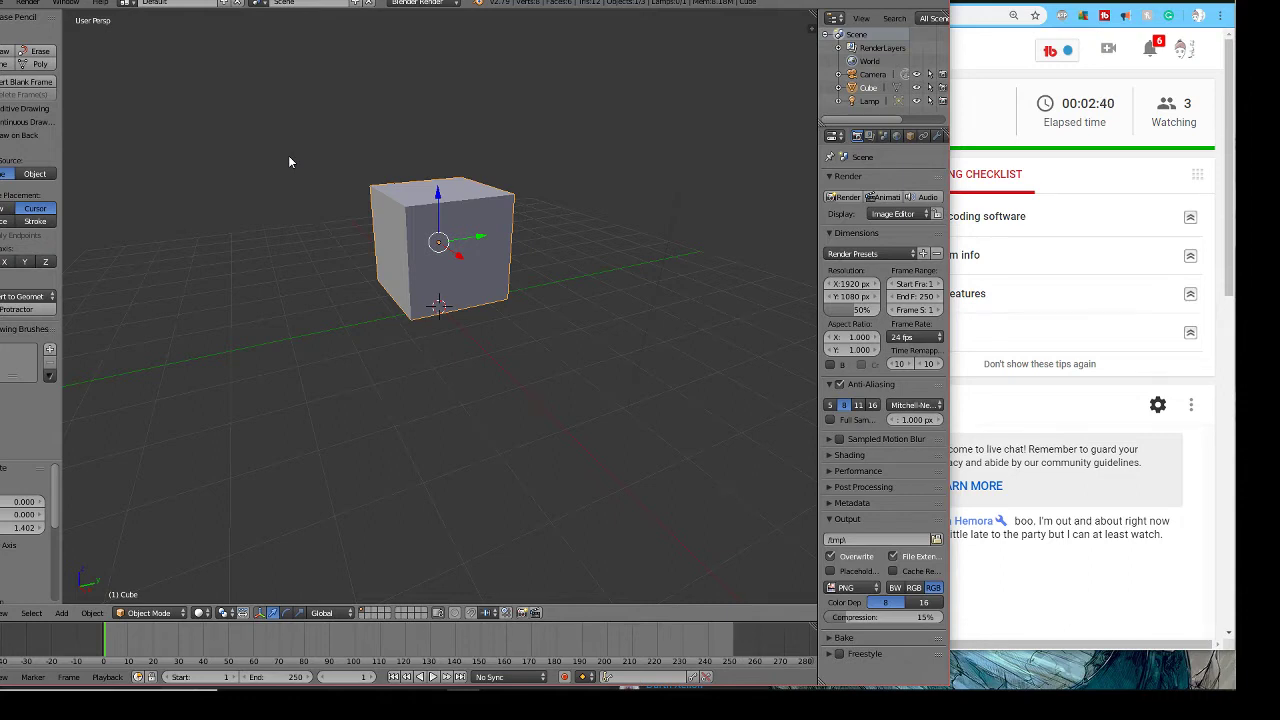
- Look through the open browser pages for the Twitch channel and the YouTube live dashboard, and return to Blender
left_click(1021, 3)
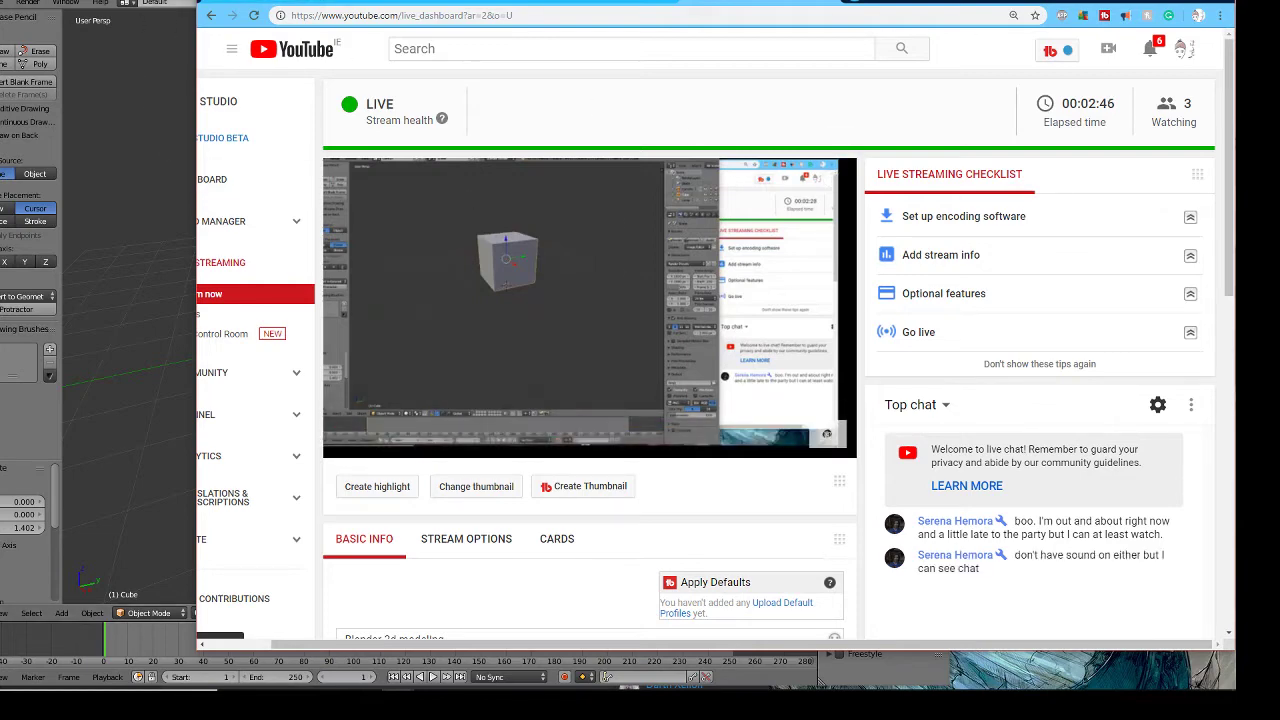
left_click(303, 4)
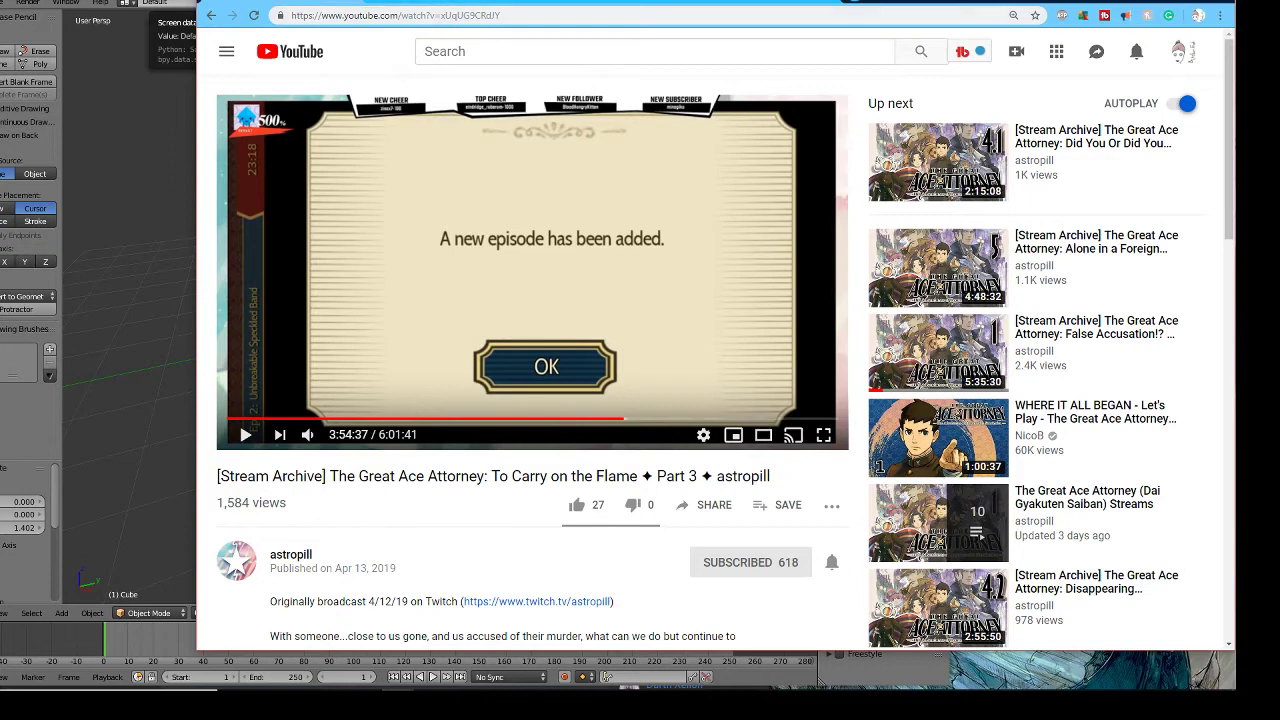
left_click(430, 3)
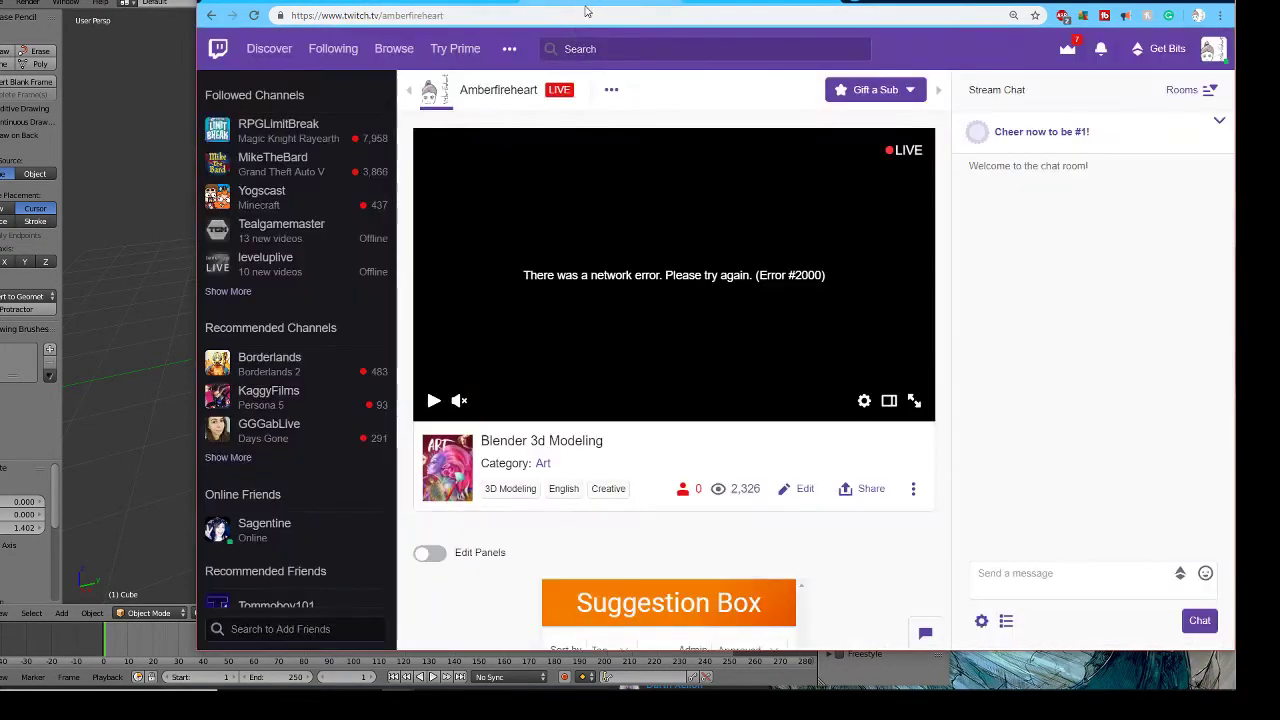
left_click(605, 4)
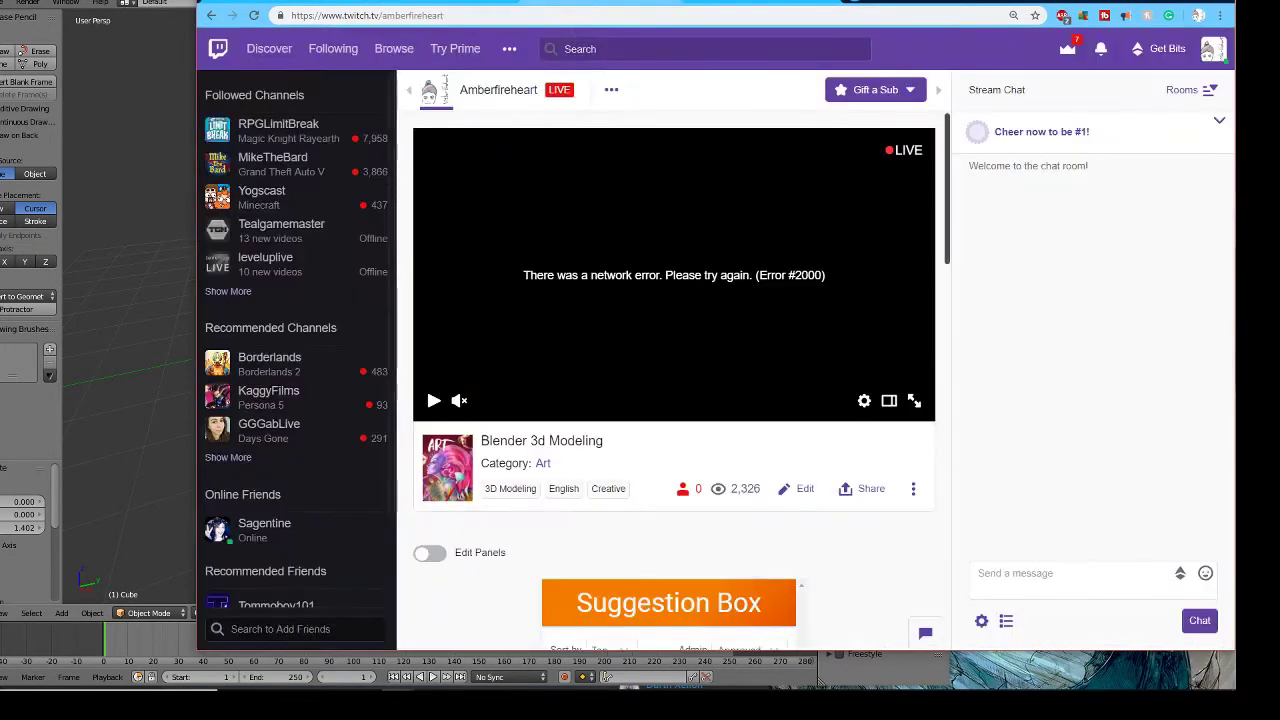
left_click(749, 2)
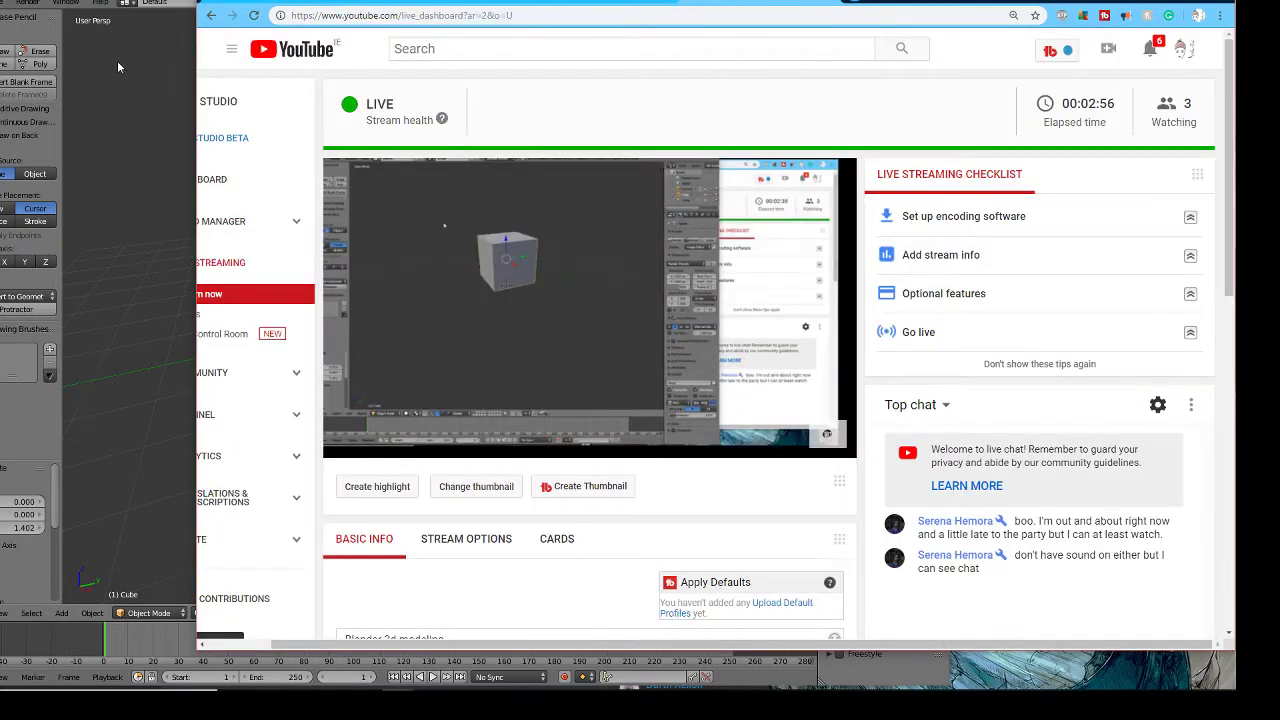
left_click(114, 3)
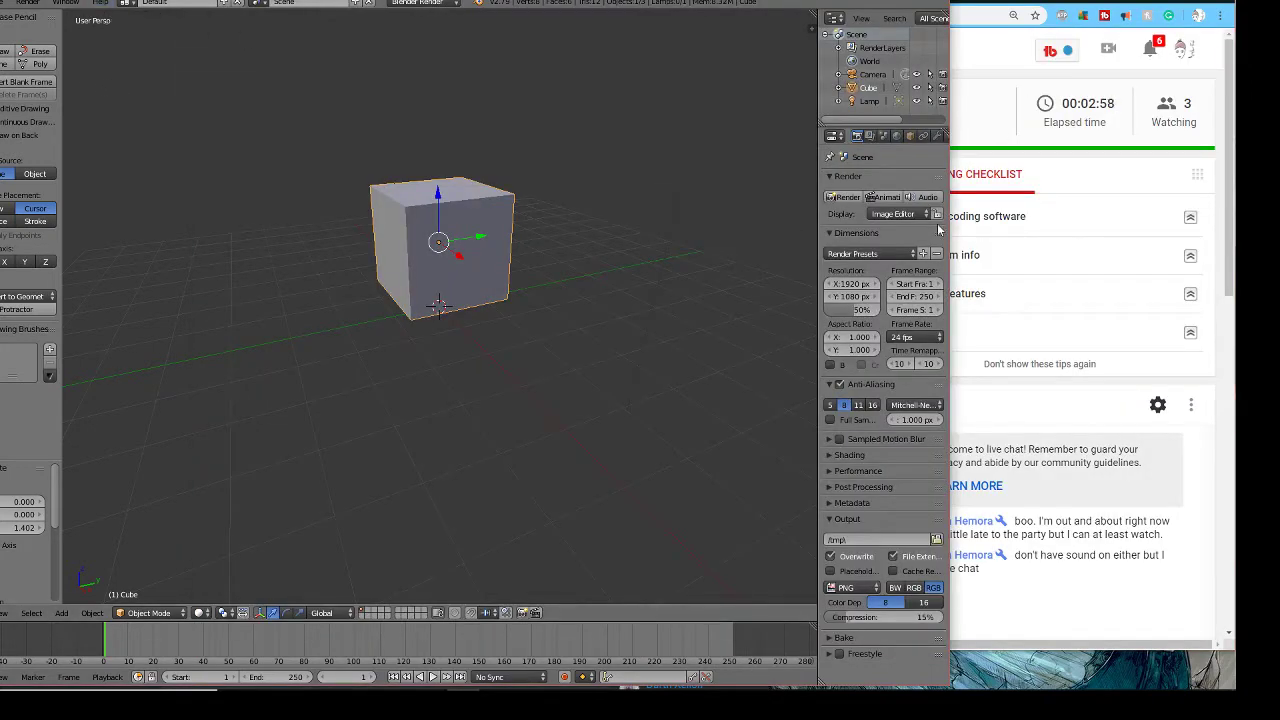
- Open the YouTube live chat in its own pop-out window, and switch to the Twitch channel page and reload it
left_click(1191, 404)
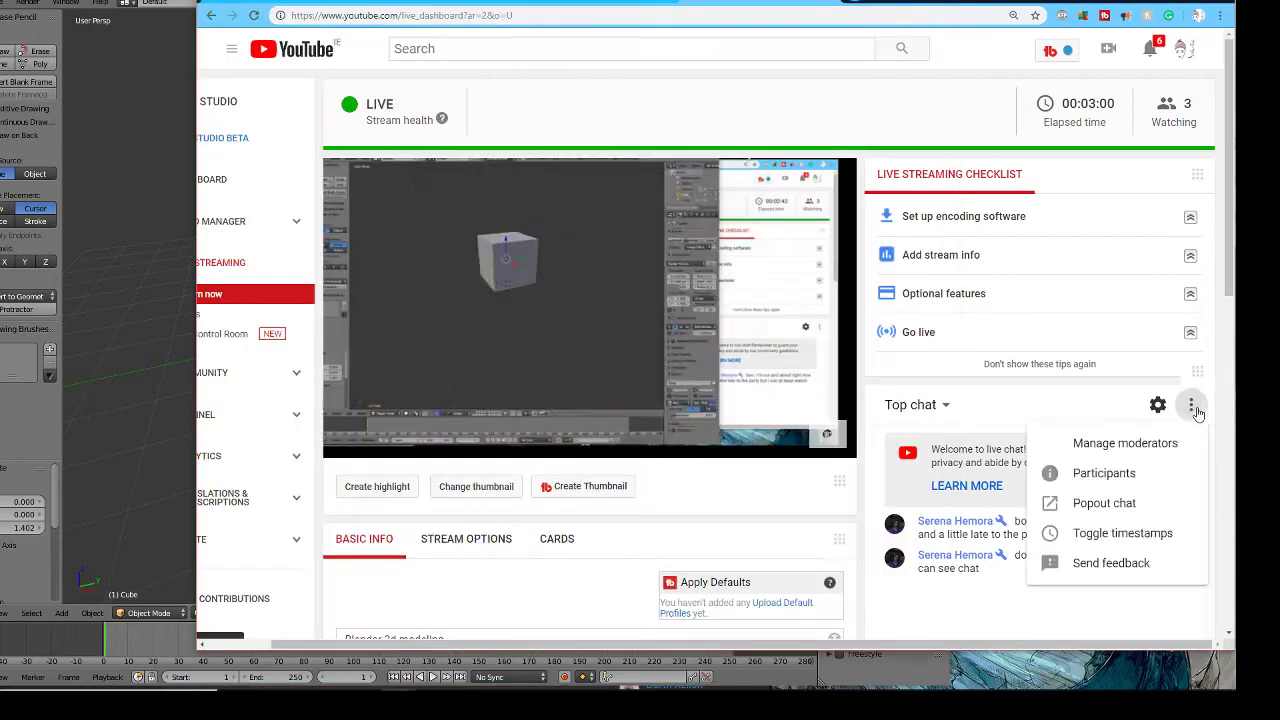
left_click(1128, 508)
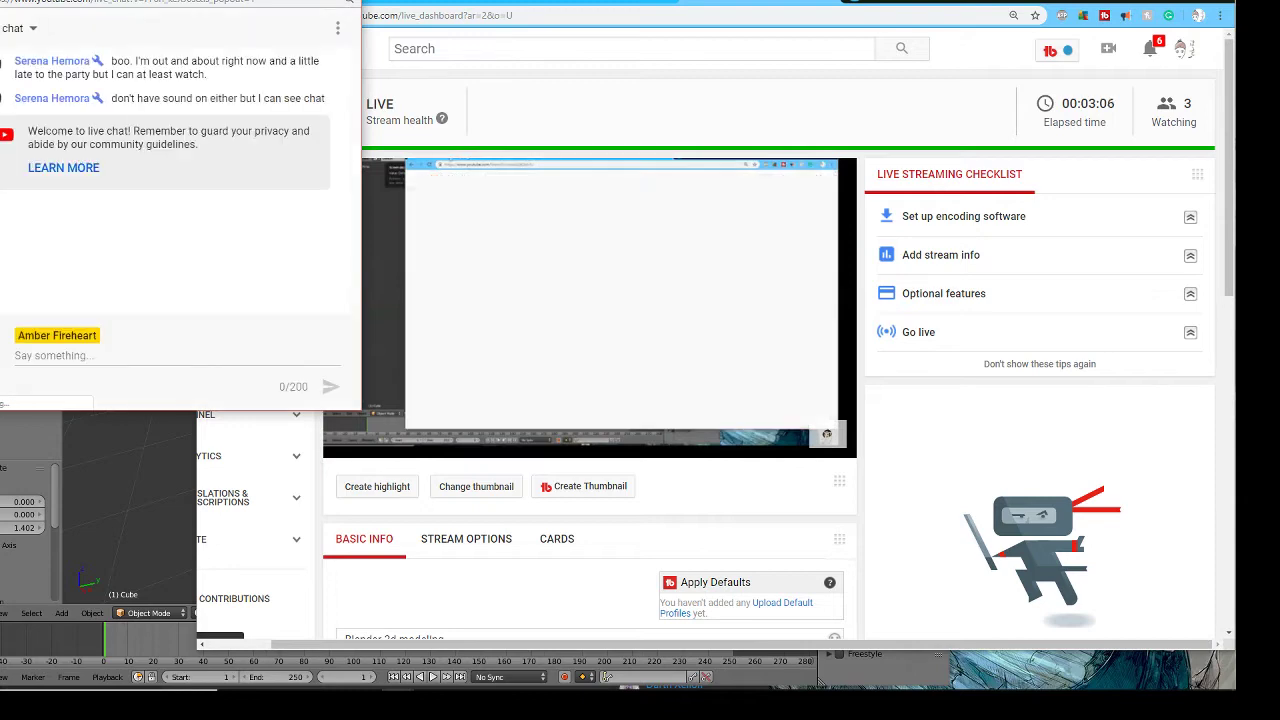
left_click(636, 2)
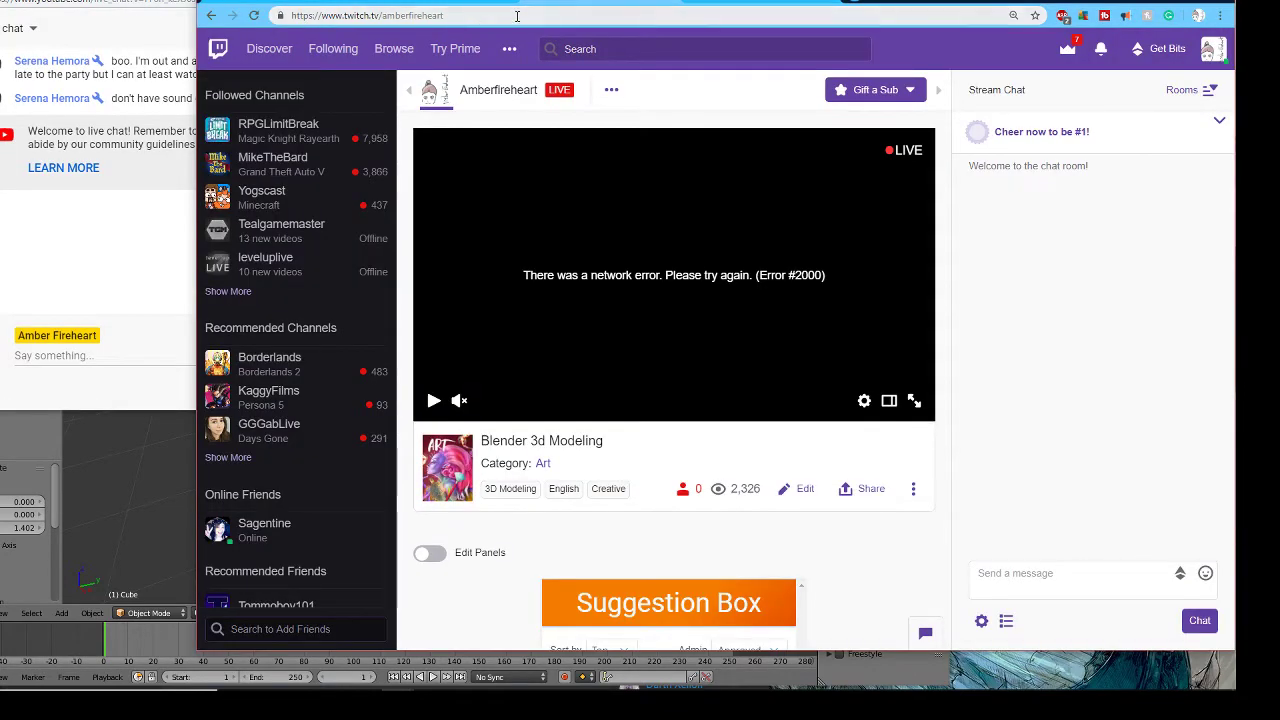
left_click(255, 16)
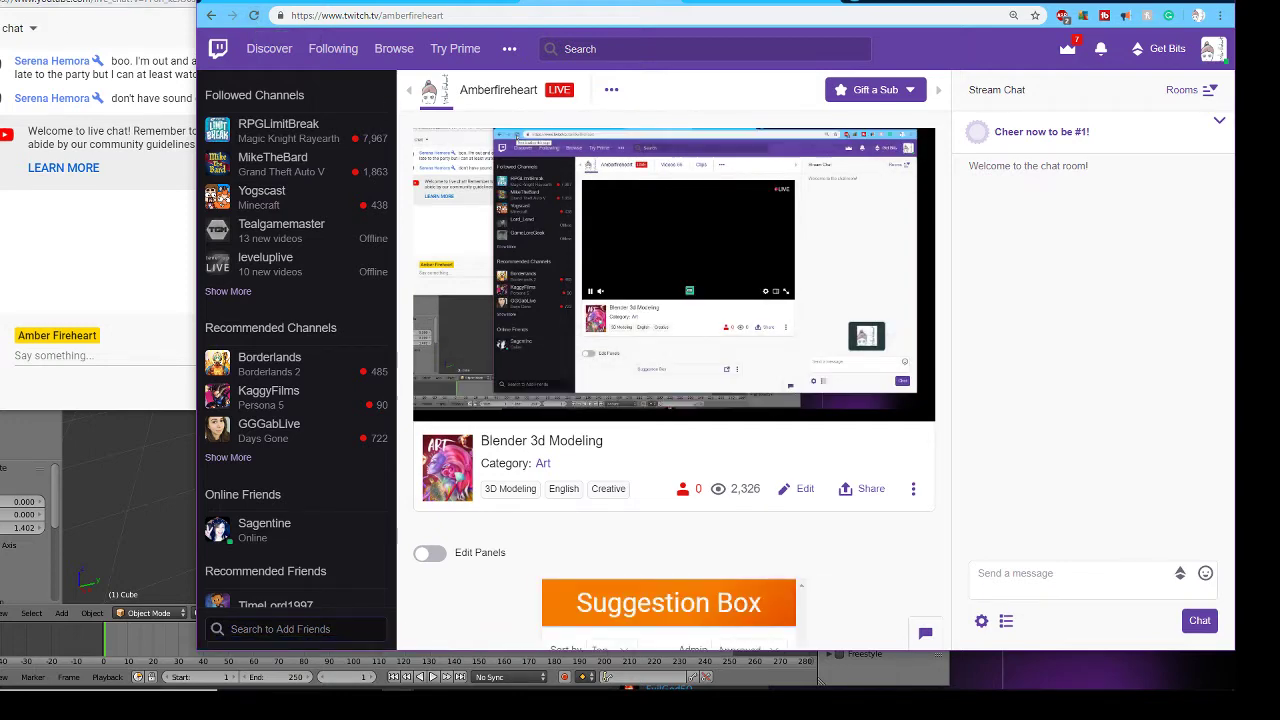
- Move the YouTube chat pop-out fully into view over the desktop, and return to Blender
left_click_drag(88, 0, 744, 260)
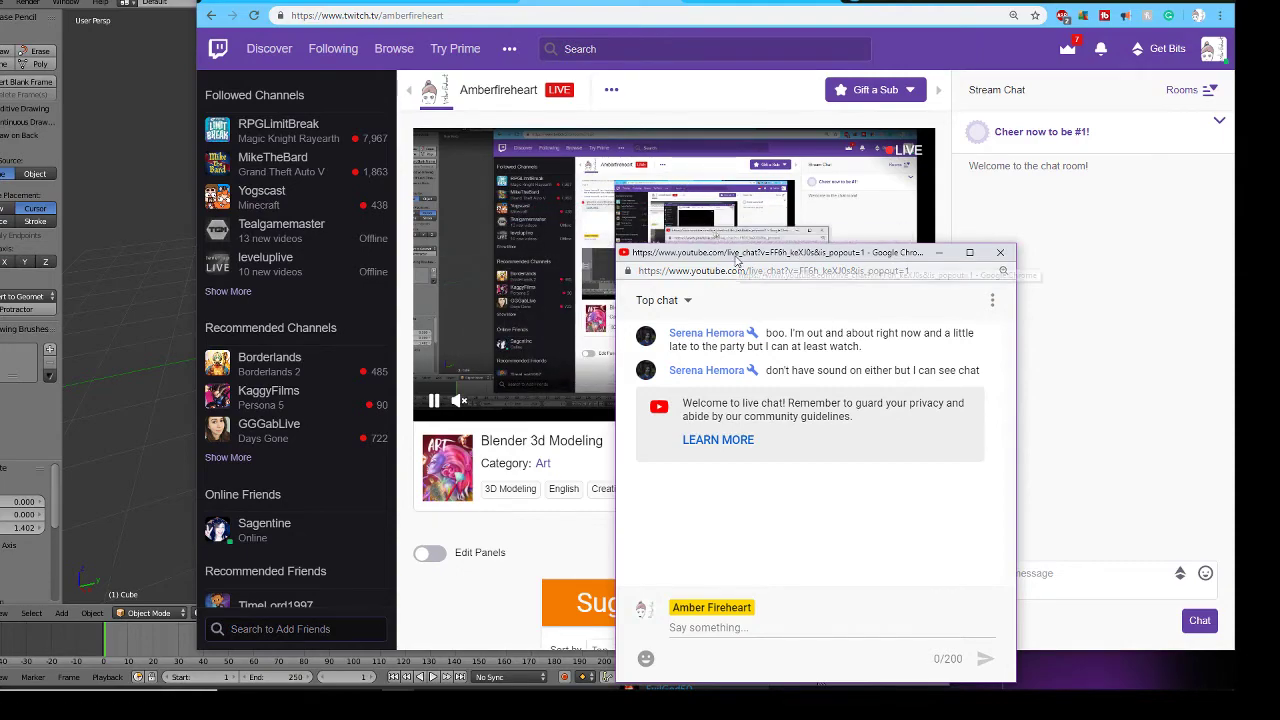
left_click_drag(739, 259, 360, 172)
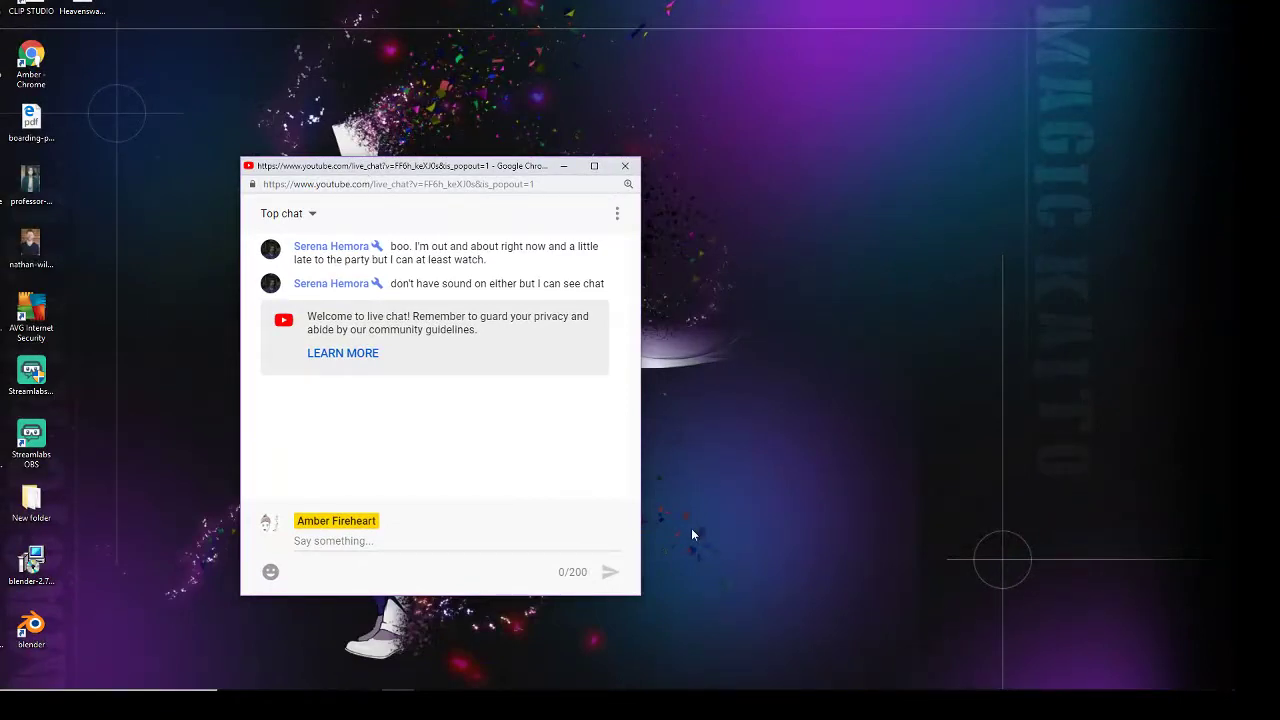
mouse_move(849, 690)
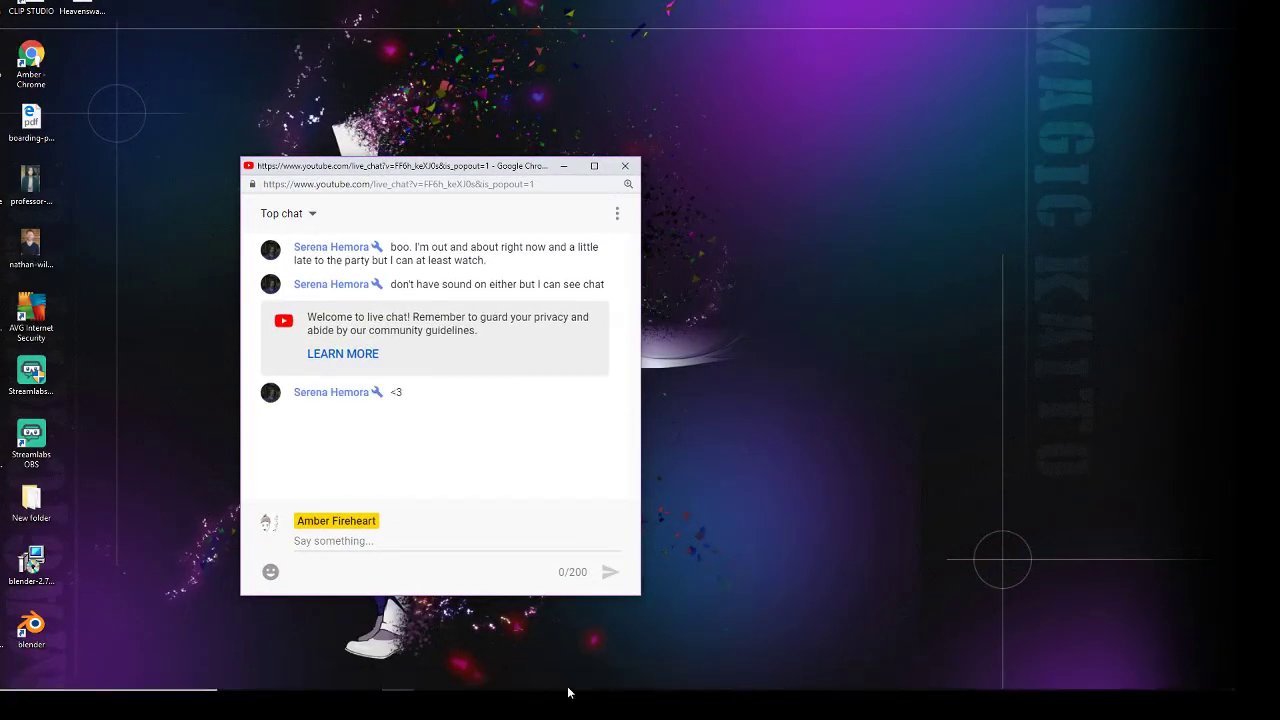
left_click(461, 694)
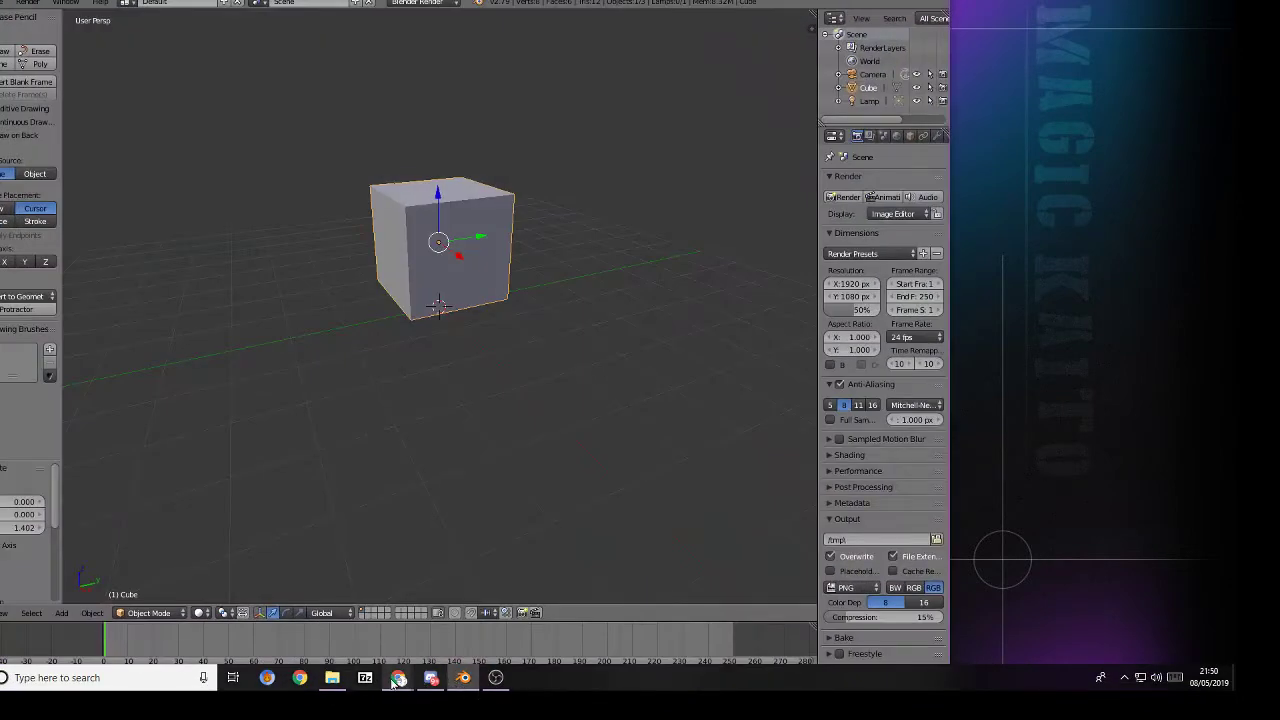
- Pop out the Twitch stream chat, minimise the channel page and place the chat window beside Blender
mouse_move(393, 681)
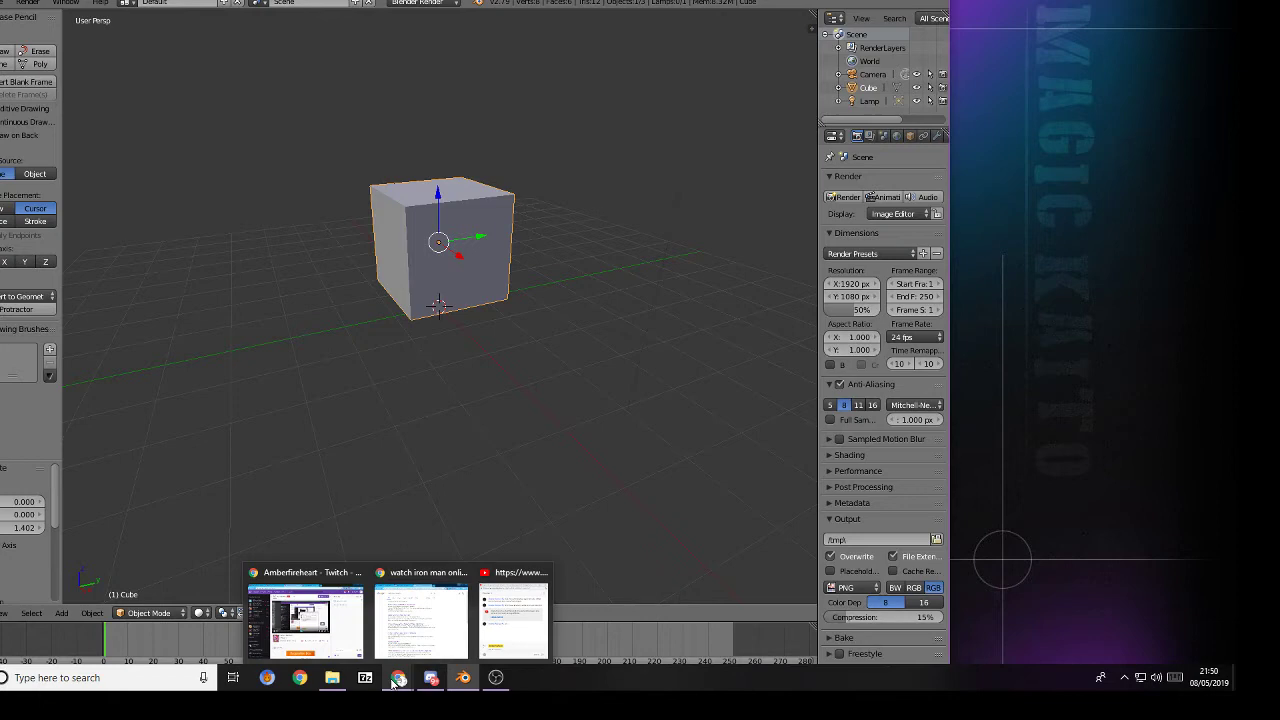
left_click(322, 642)
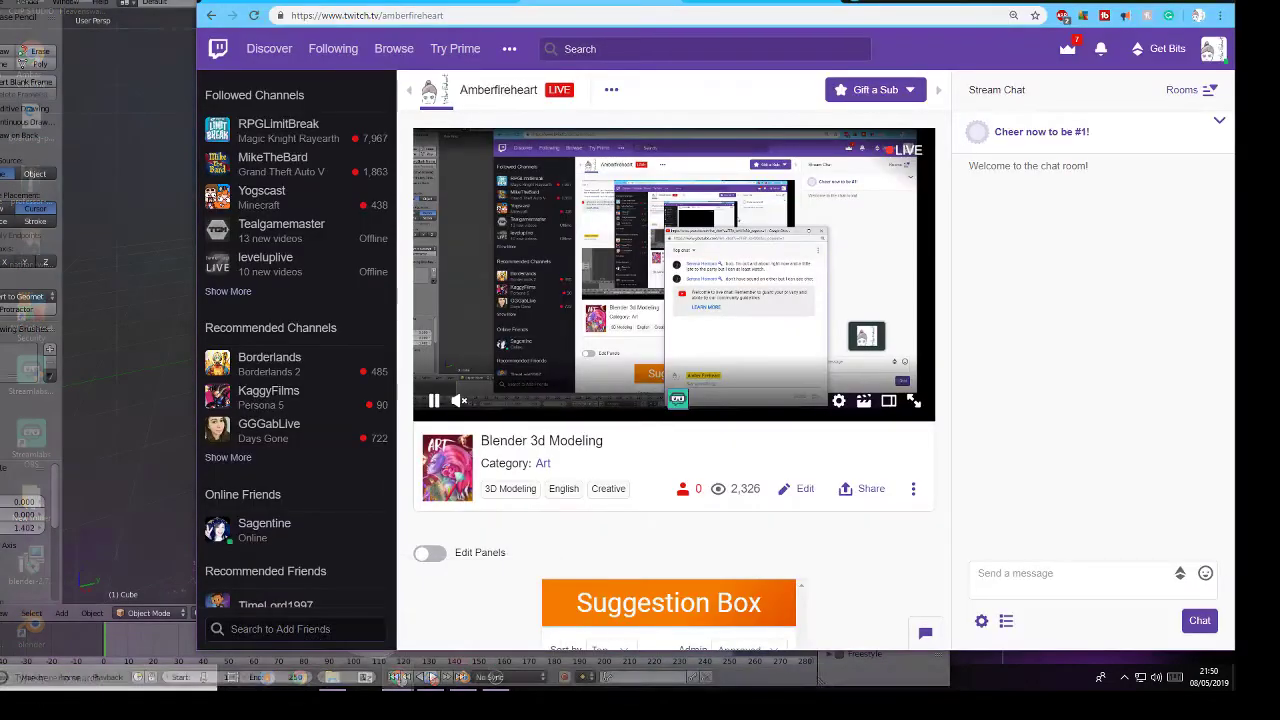
left_click(982, 622)
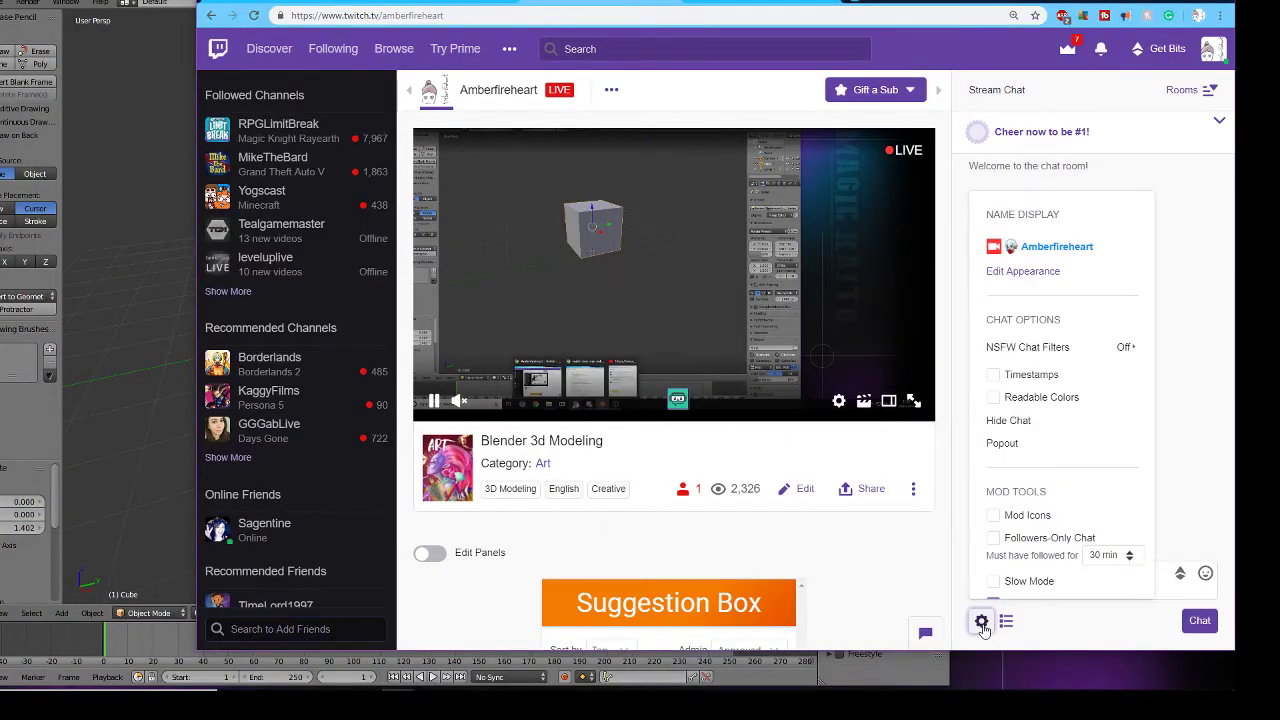
left_click(1002, 442)
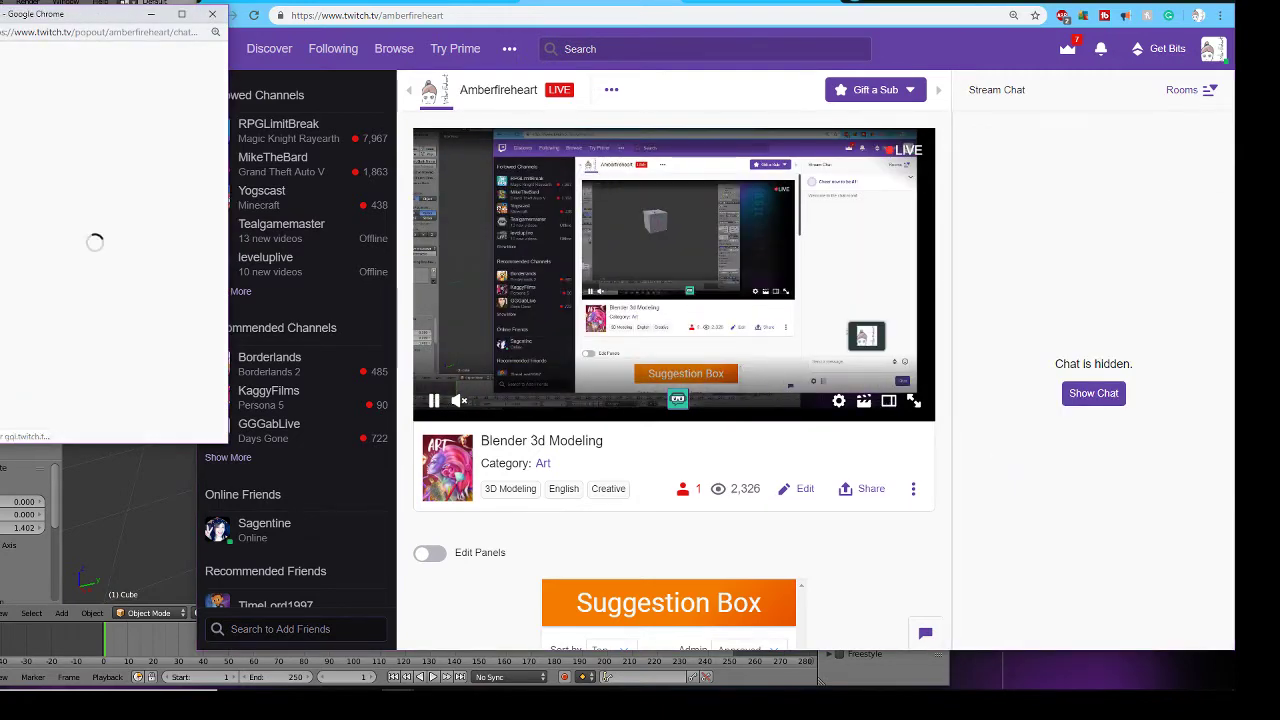
left_click(1158, 1)
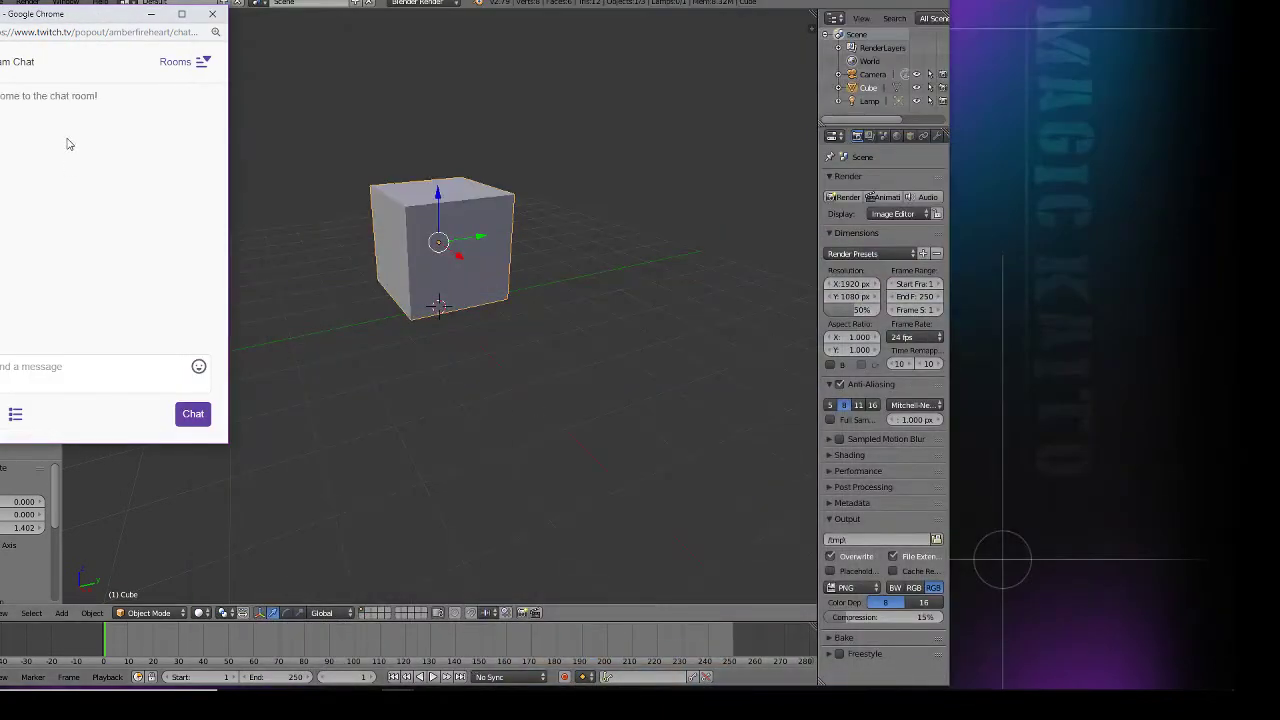
left_click_drag(92, 24, 1084, 0)
- Bring back the YouTube chat pop-out, make it narrower and shorter, and place it below the Twitch chat beside Blender
mouse_move(345, 698)
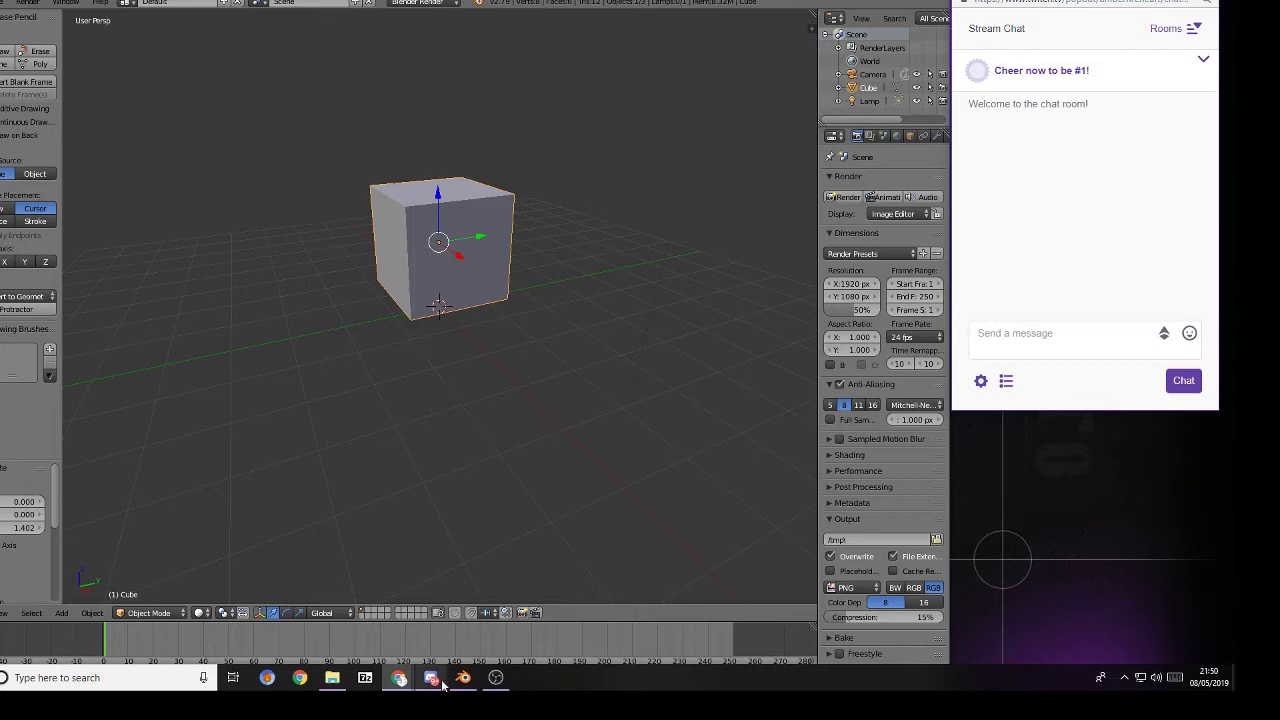
mouse_move(427, 683)
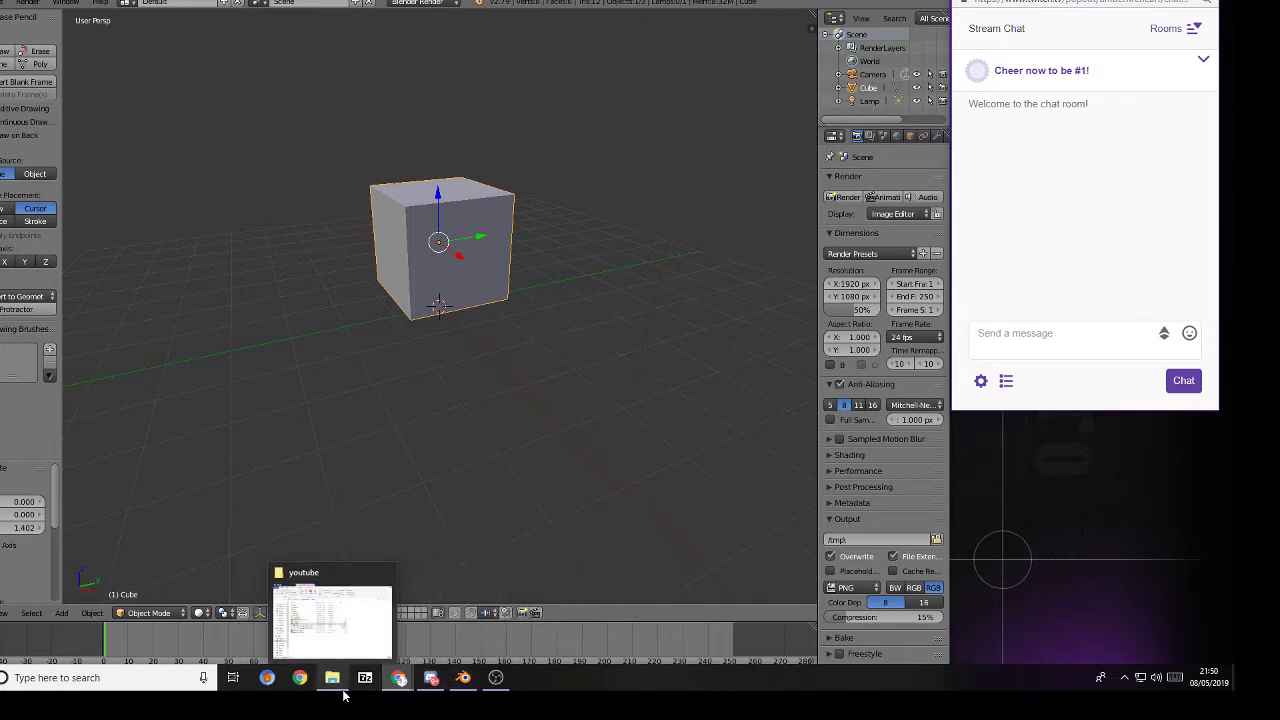
left_click(463, 632)
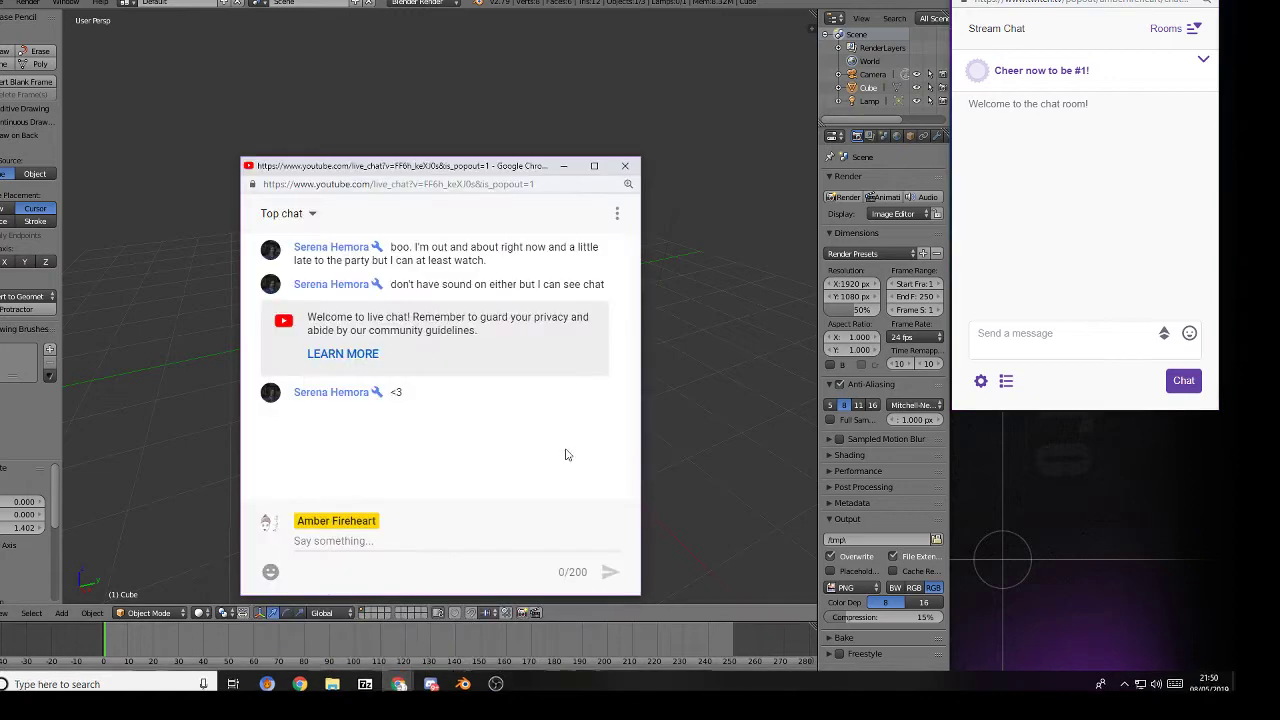
left_click_drag(461, 160, 955, 245)
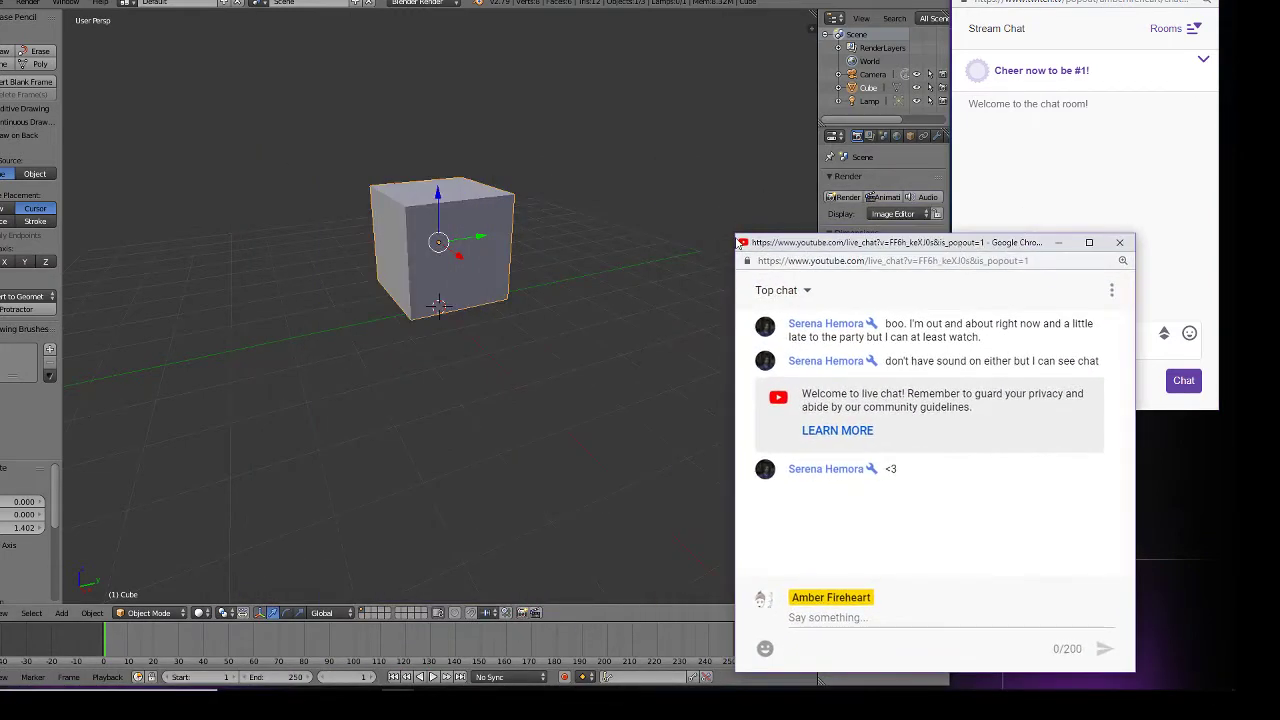
left_click_drag(738, 242, 858, 268)
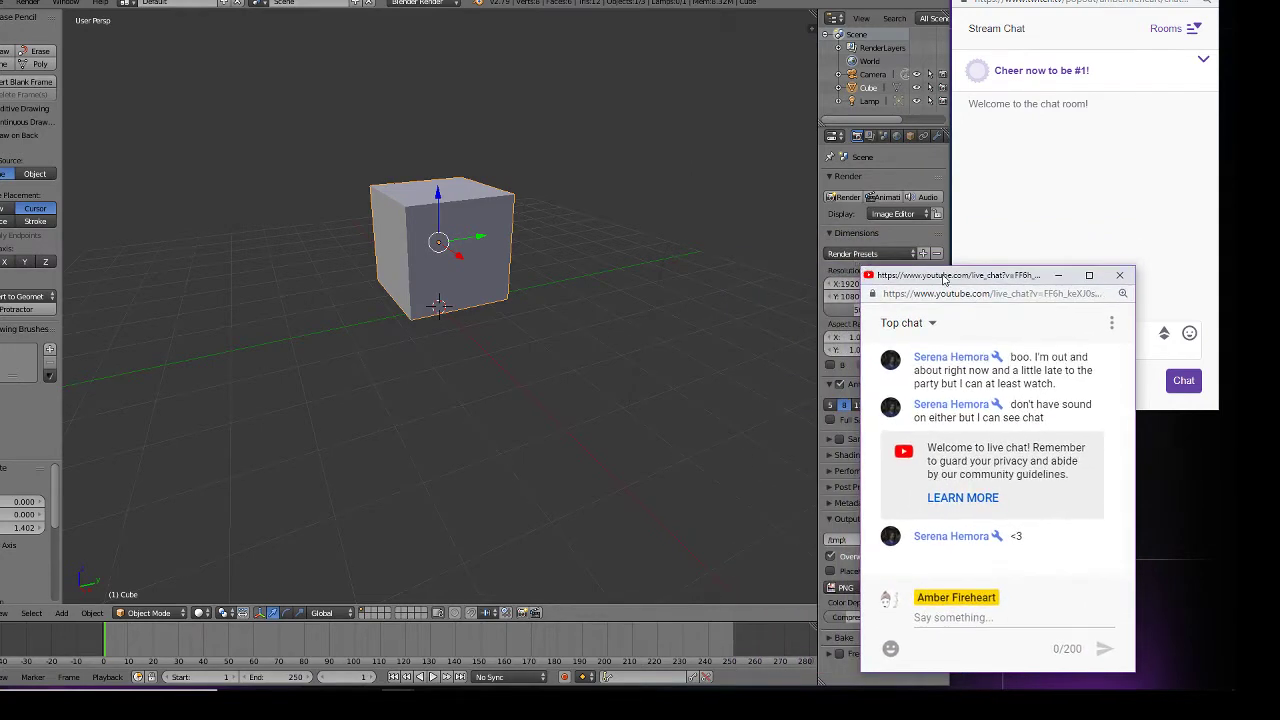
left_click_drag(947, 277, 1035, 292)
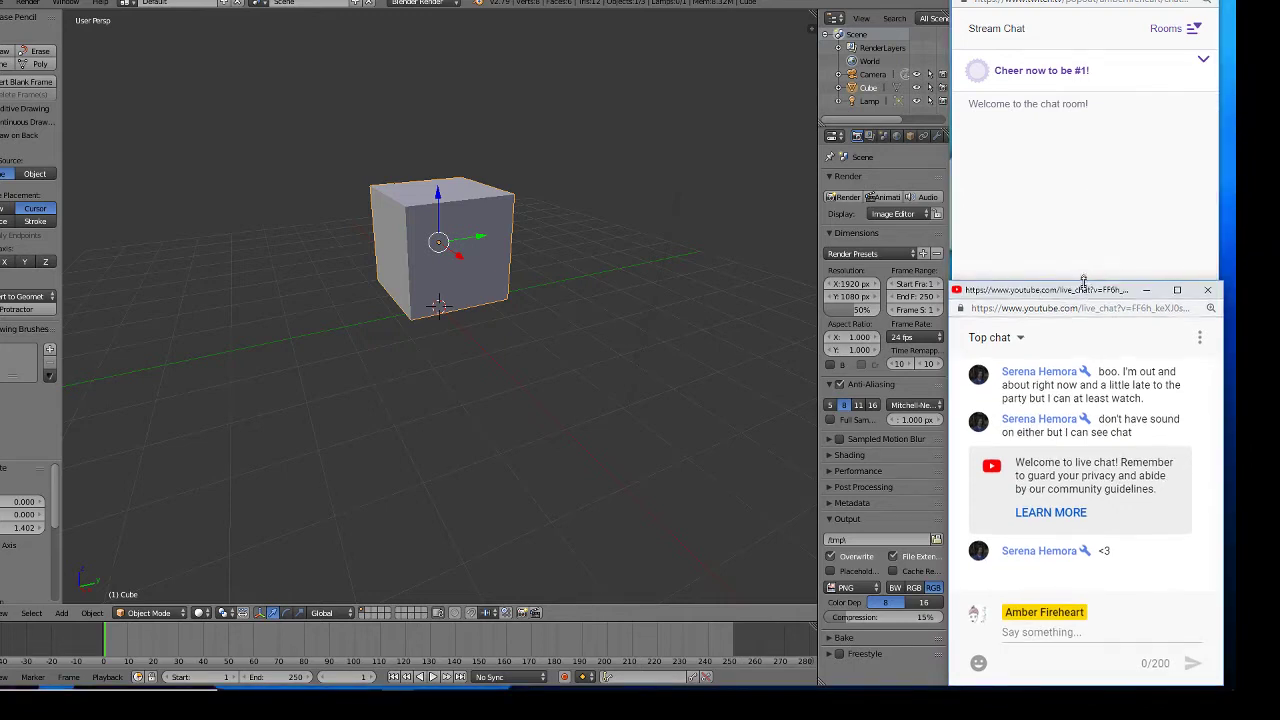
left_click_drag(1083, 280, 1101, 326)
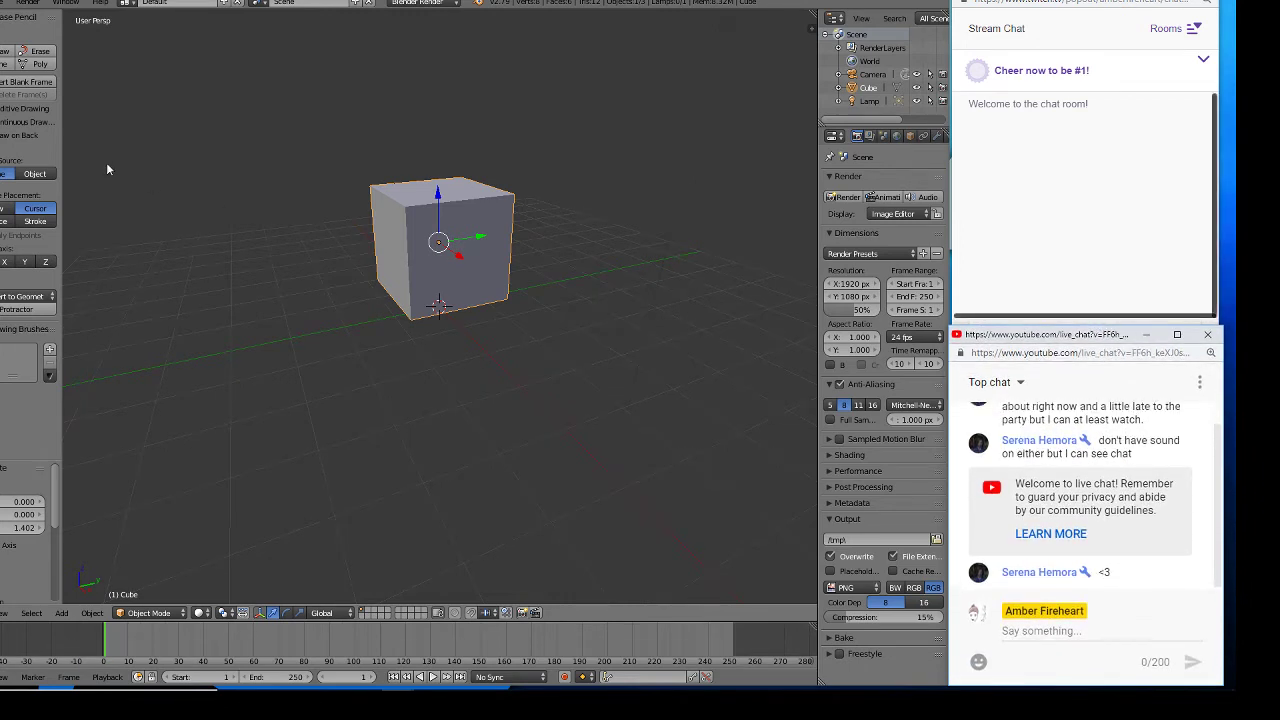
- Enter Edit Mode on the cube's mesh and subdivide all its faces with one cut
left_click(418, 120)
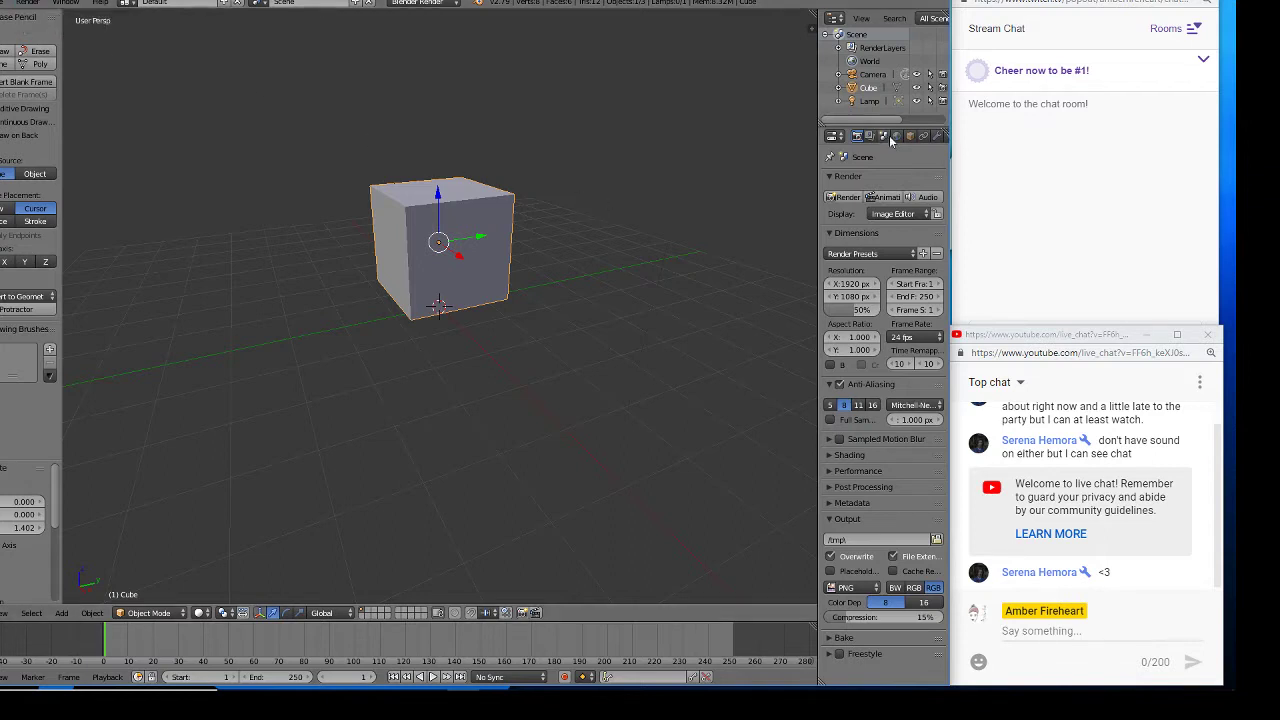
left_click(840, 88)
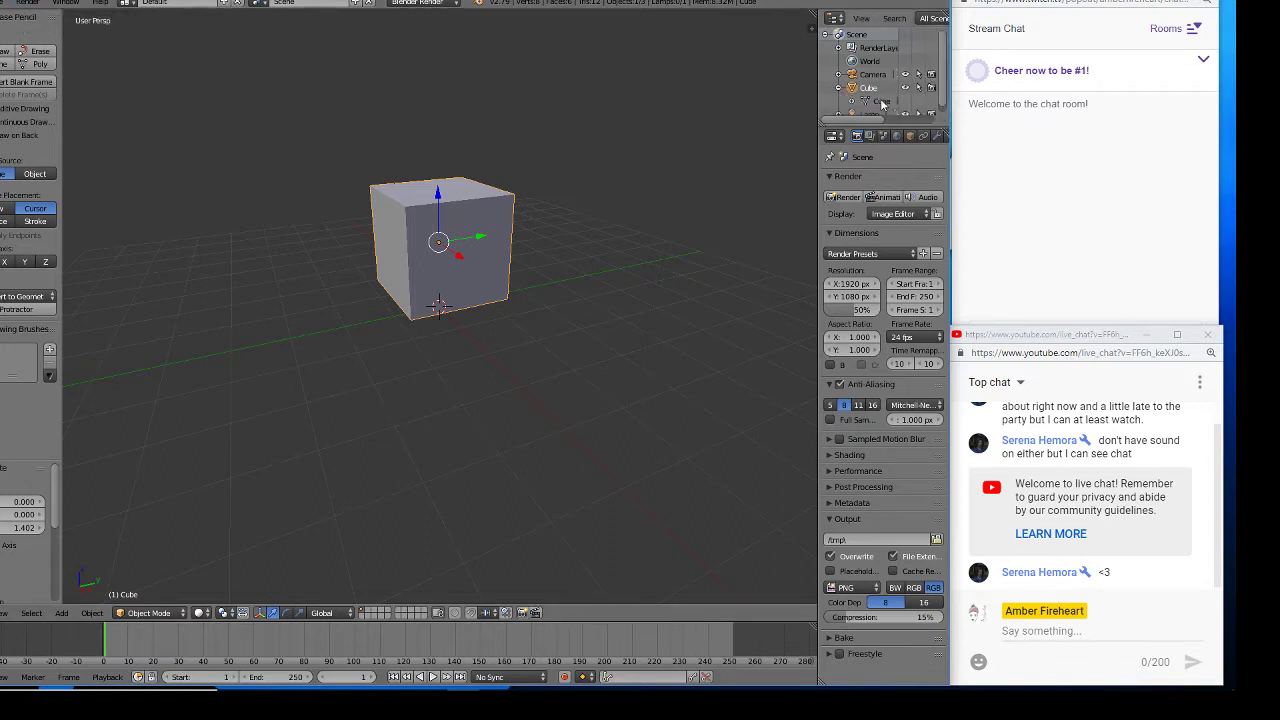
left_click(880, 101)
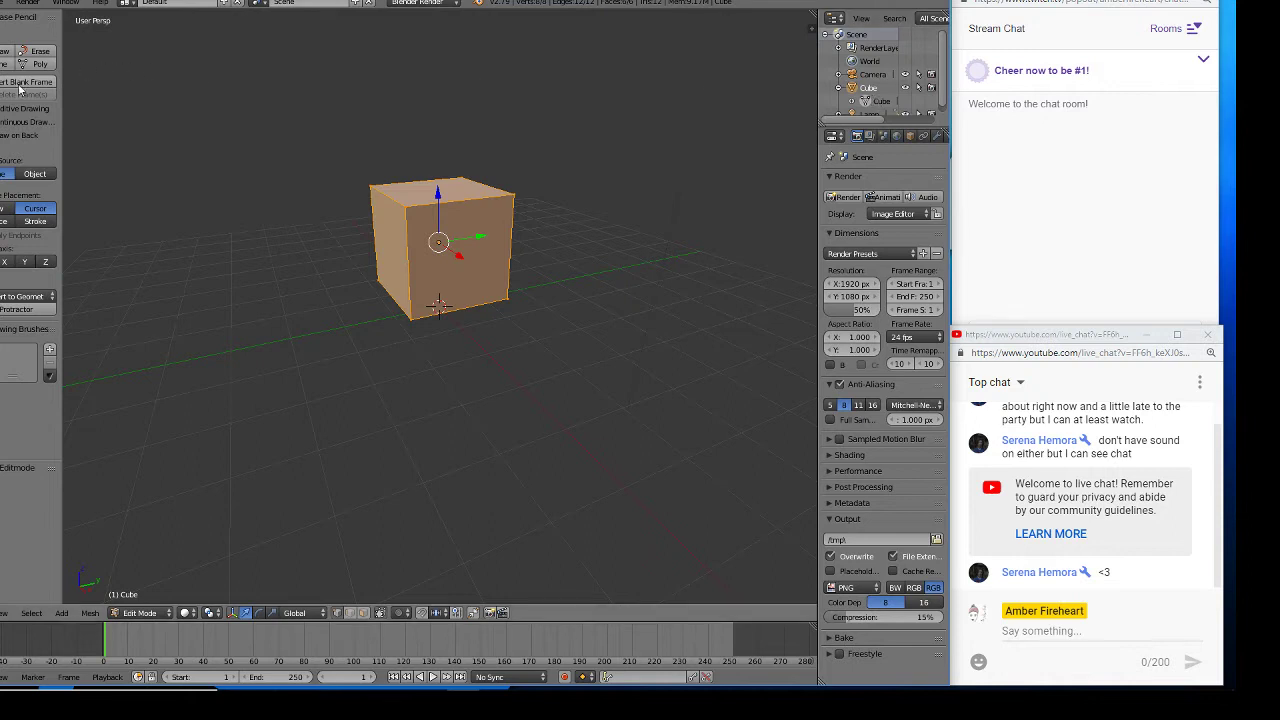
left_click(0, 32)
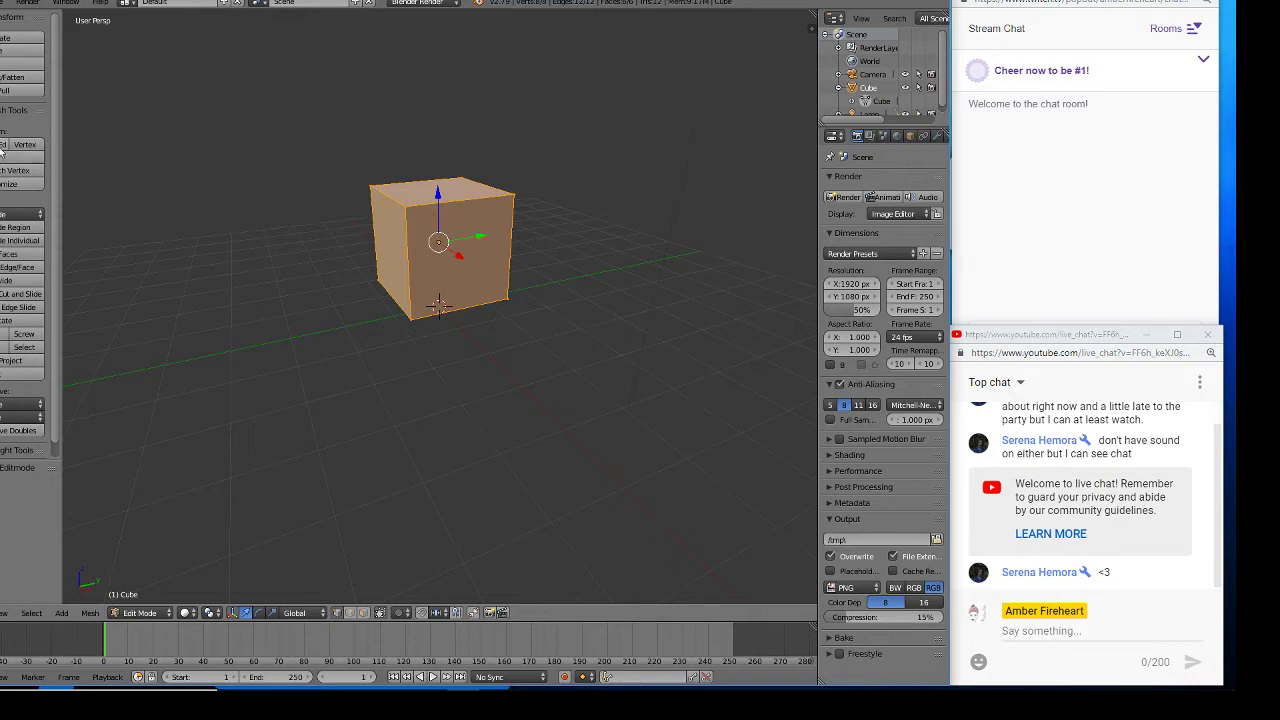
left_click(5, 281)
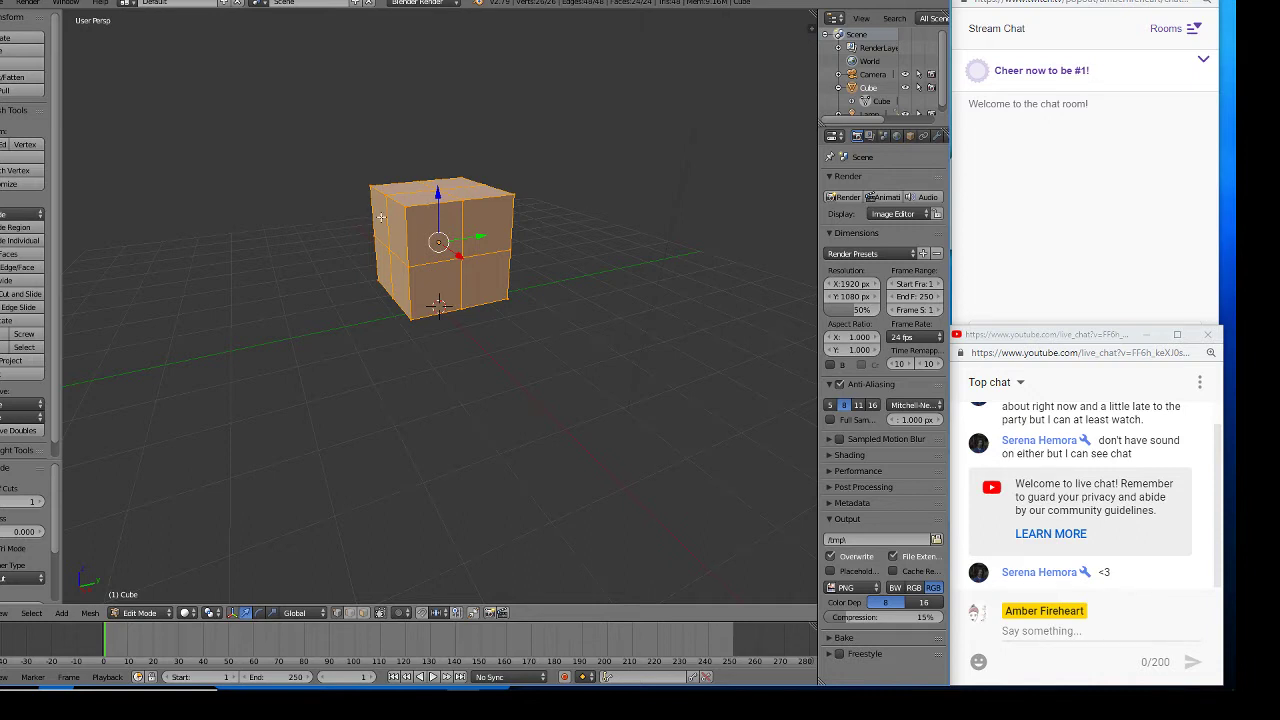
- Move the subdivided cube's nearest upper corner vertex freely by about -0.144, 0.641, 0.747 to form a raised point
middle_click_drag(381, 217, 519, 230)
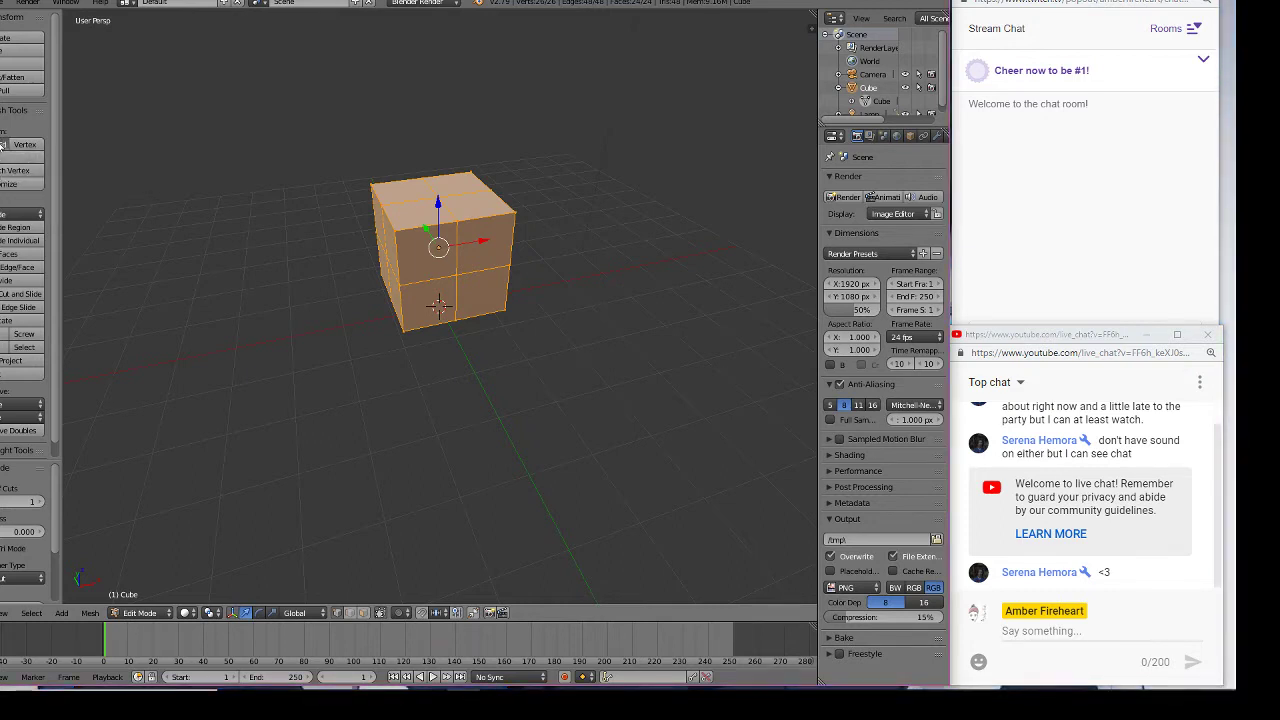
right_click(411, 222)
key("g")
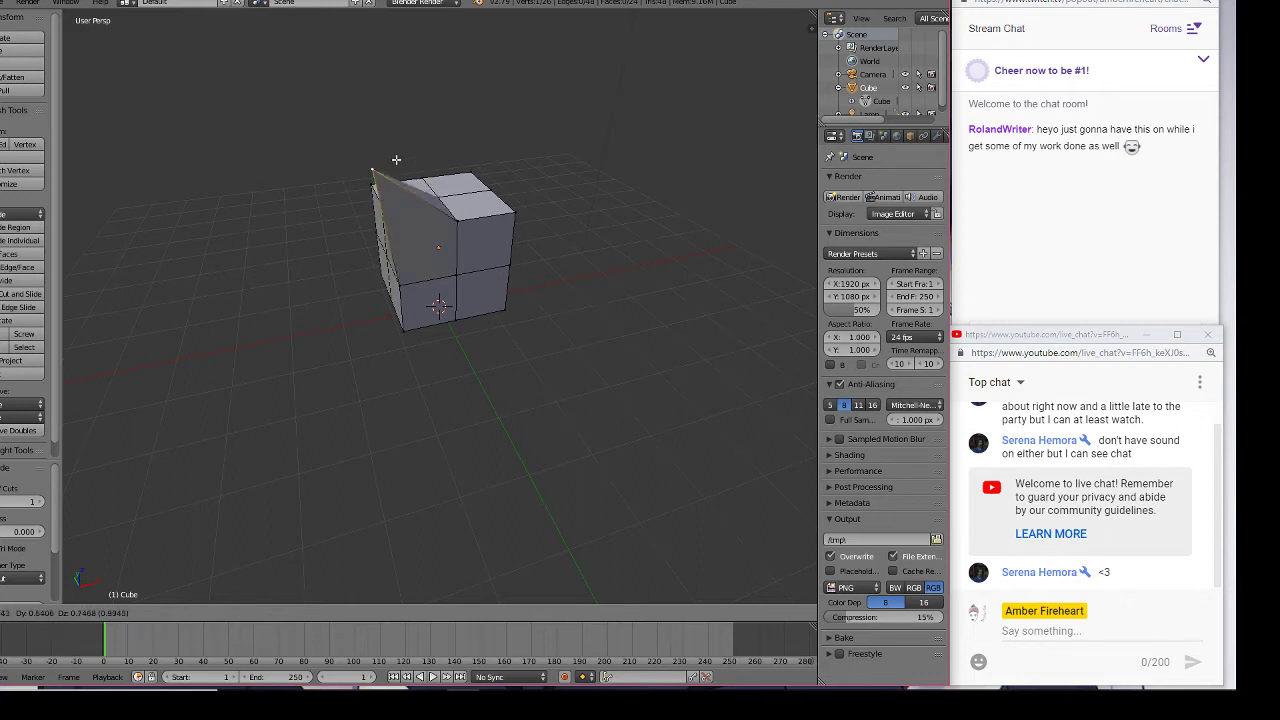
left_click(396, 160)
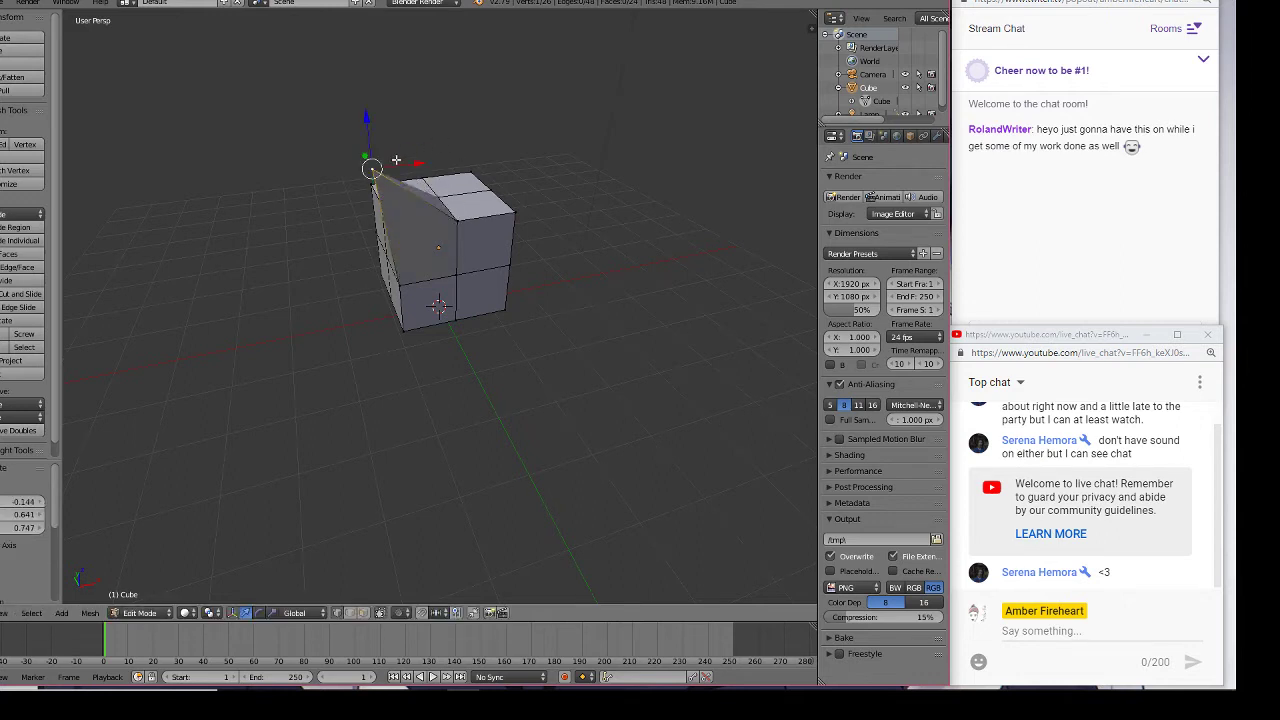
- Move the adjacent upper corner vertex inward and down by about -0.528, -0.044, -0.261
right_click(515, 213)
key("g")
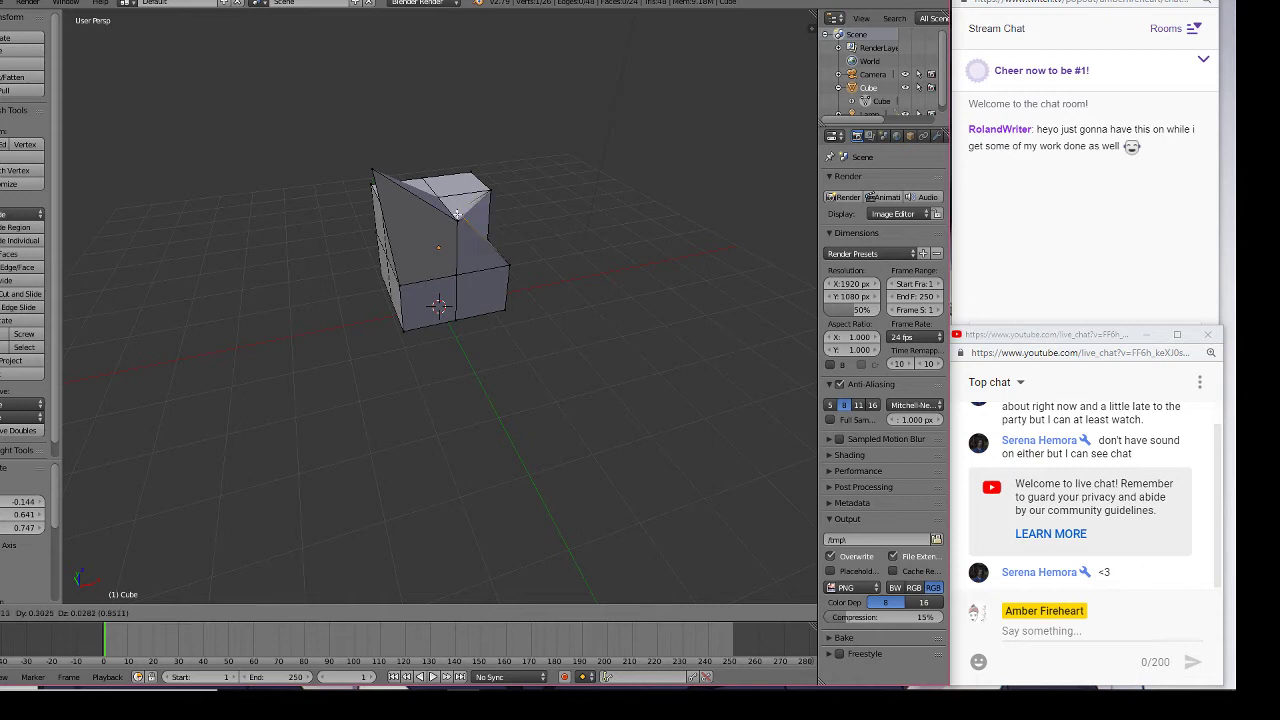
left_click(485, 235)
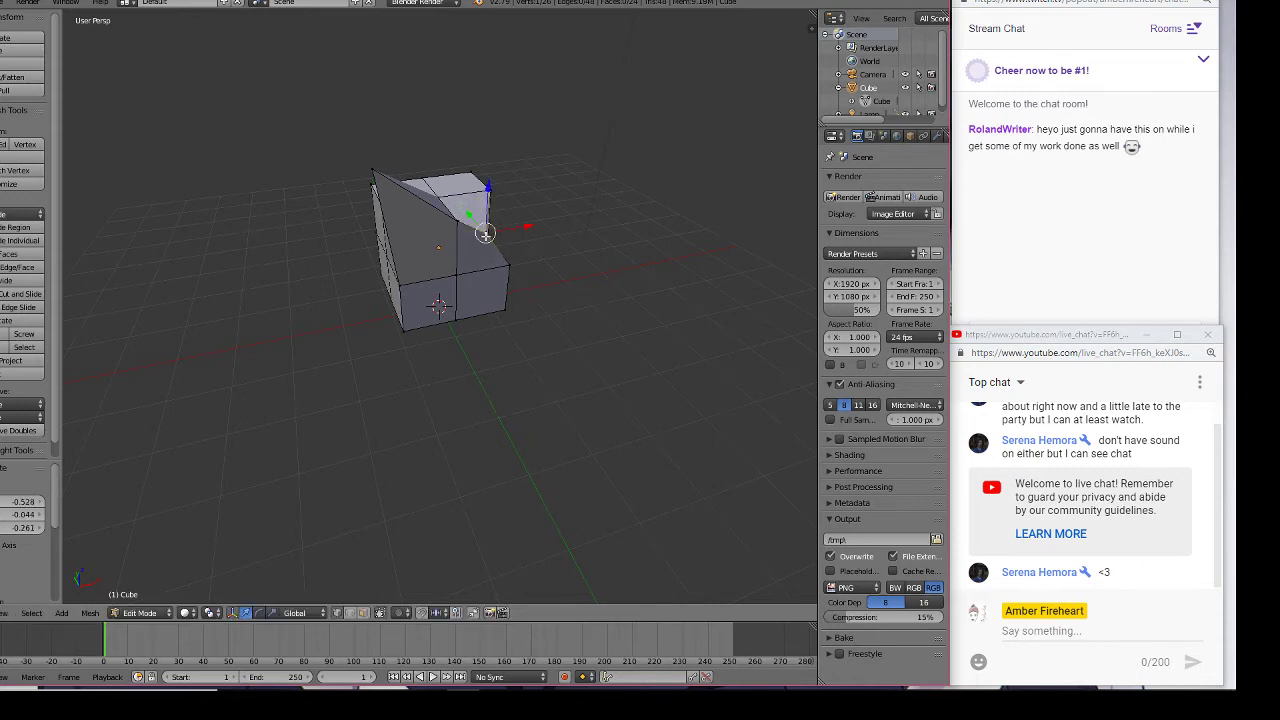
- Reposition the lowered corner vertex in two free moves of about -0.058, 0.482, 0.187 and 0.203, 0.021, -0.042
middle_click_drag(562, 289, 475, 320)
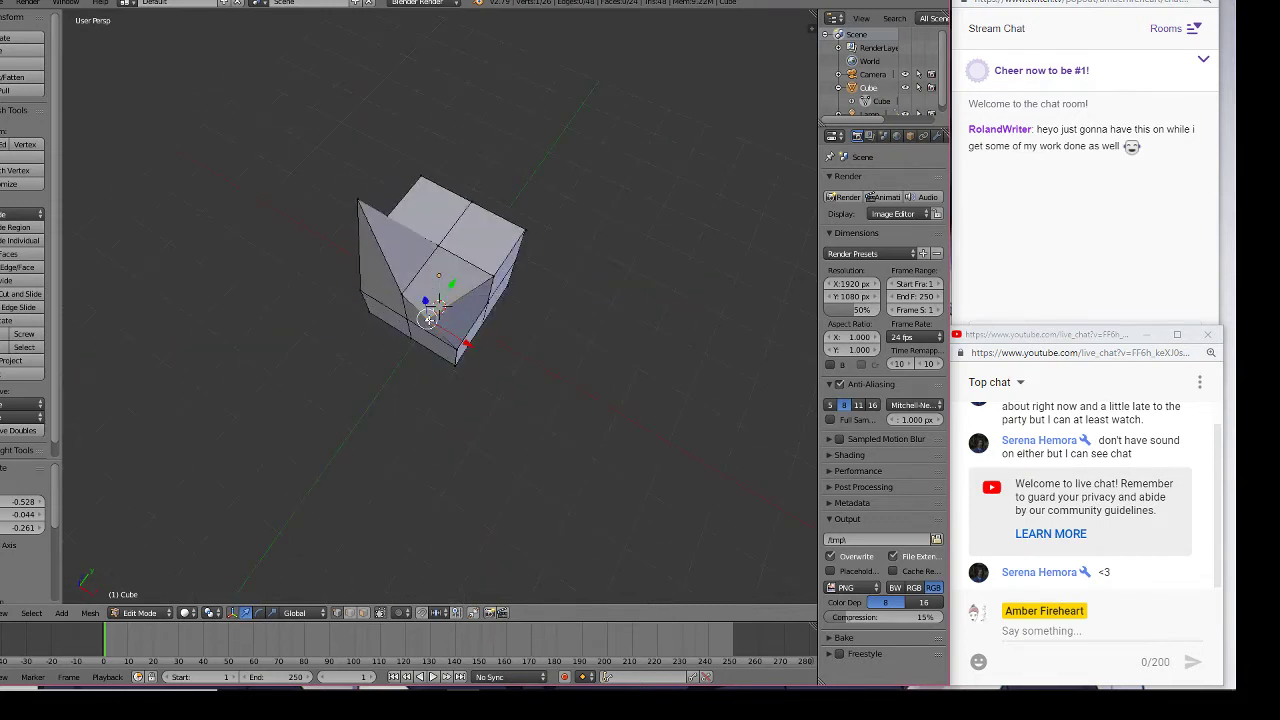
left_click_drag(428, 319, 443, 288)
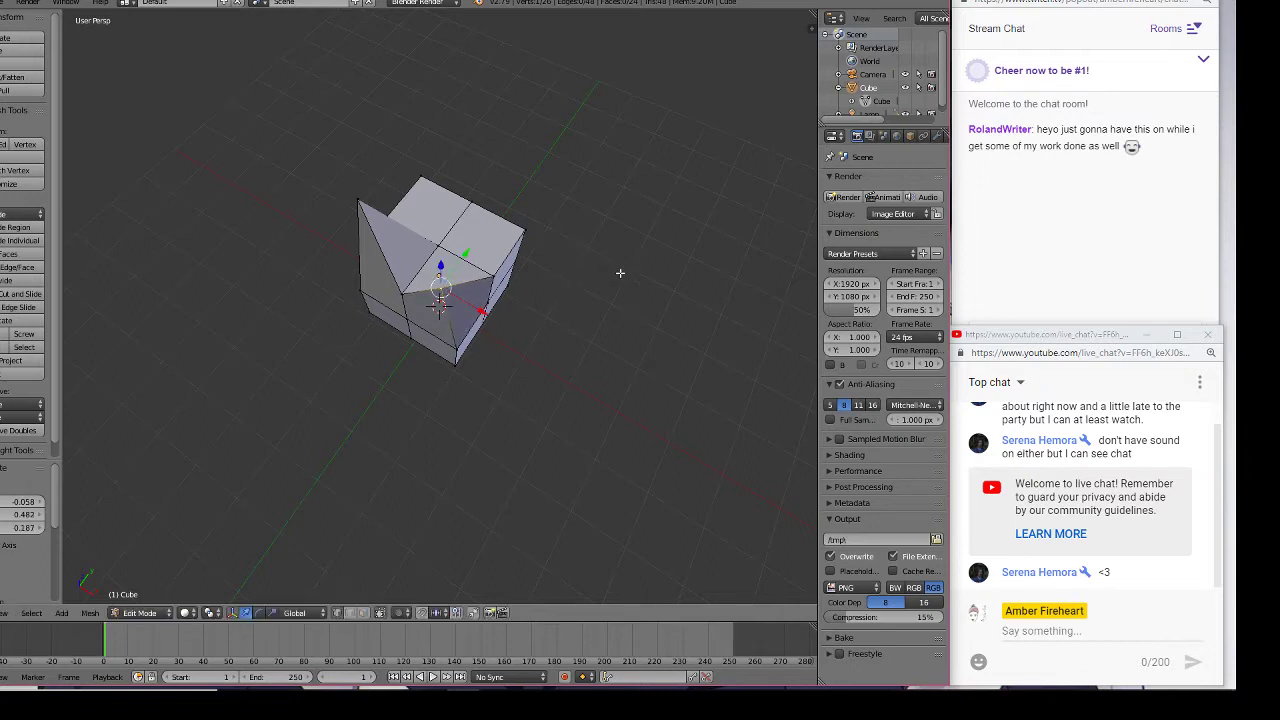
key("g")
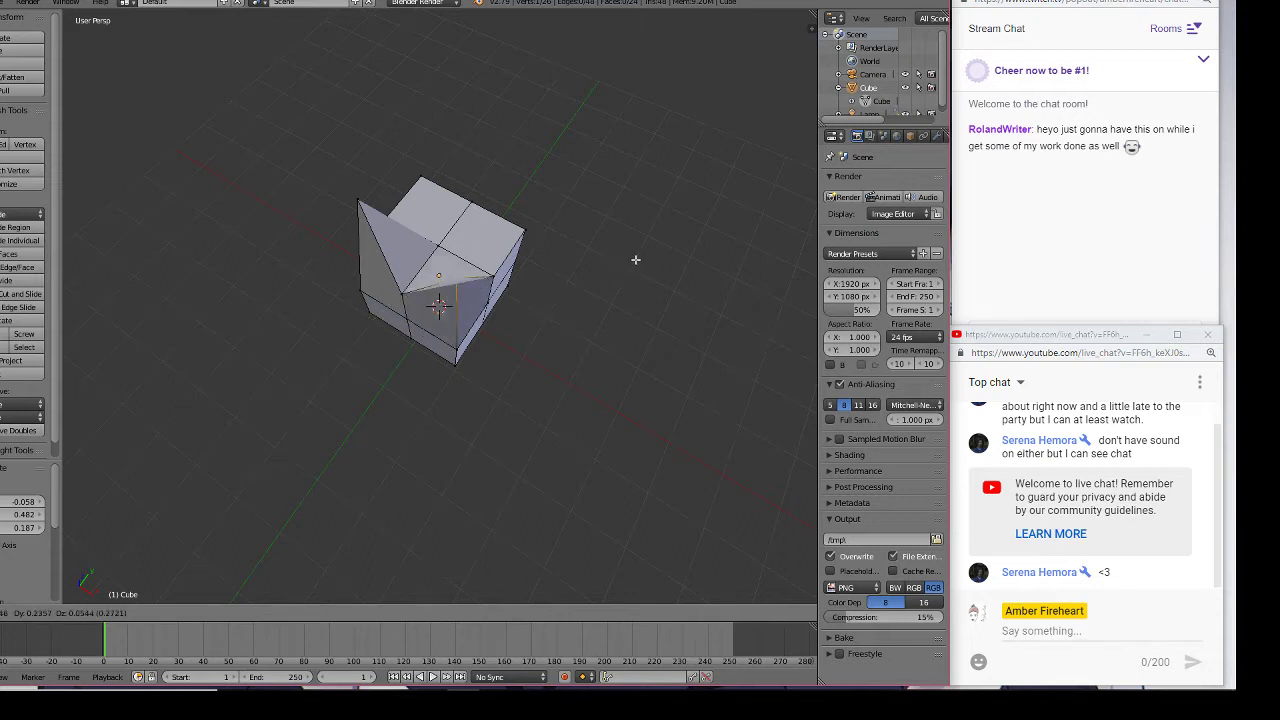
left_click(631, 275)
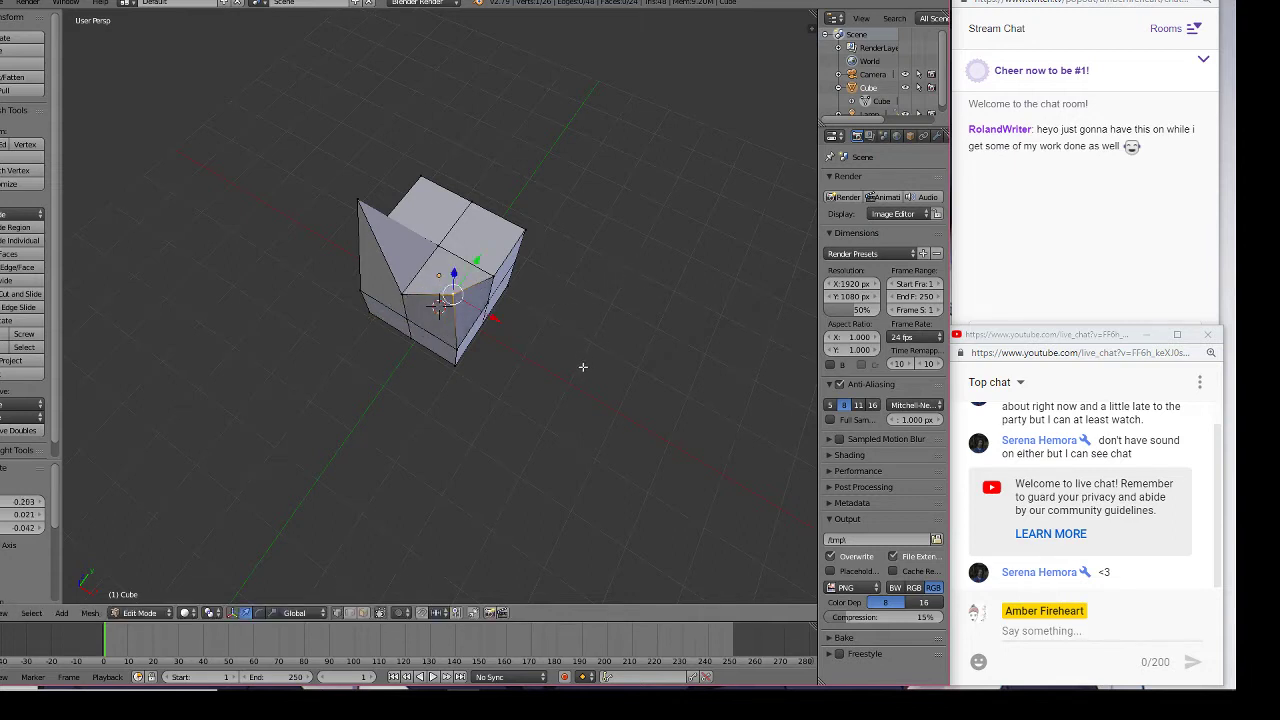
- Move the next upper corner vertex freely by about -0.799, 0.657, 0.314 and again by about 0.295, -0.678, -0.010
middle_click_drag(577, 359, 471, 306)
left_click_drag(477, 291, 491, 331)
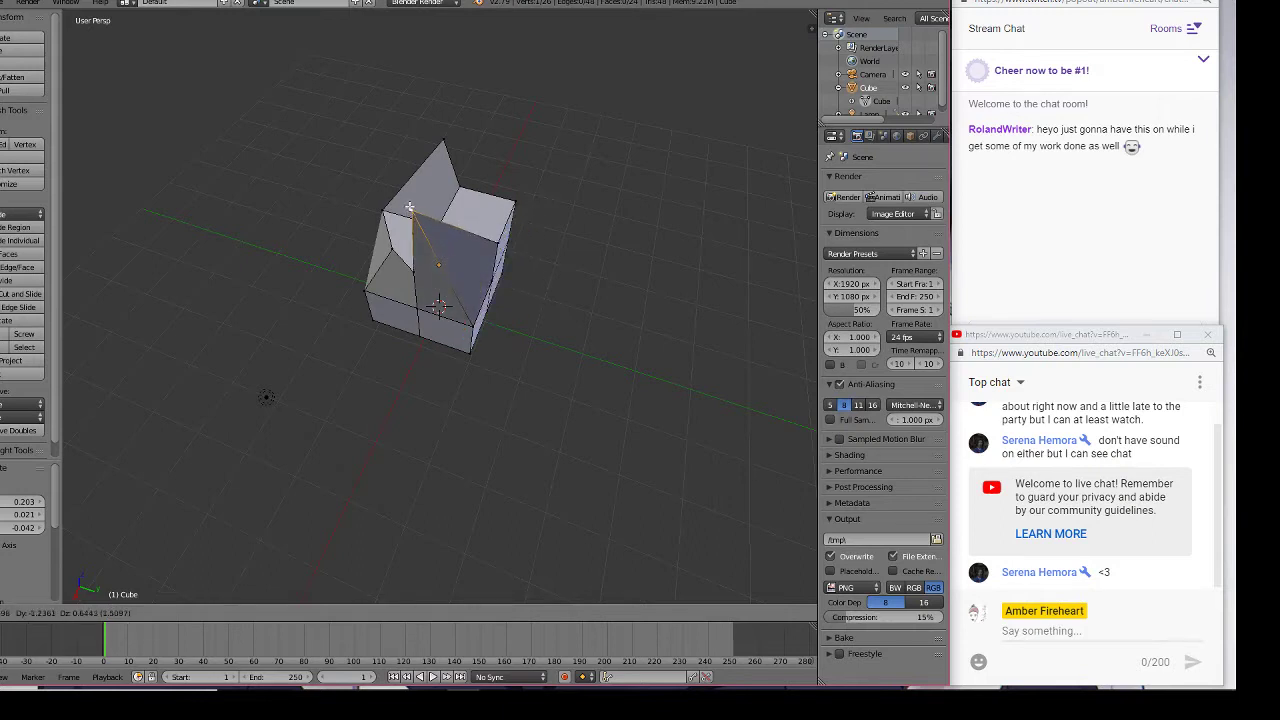
left_click_drag(409, 207, 548, 274)
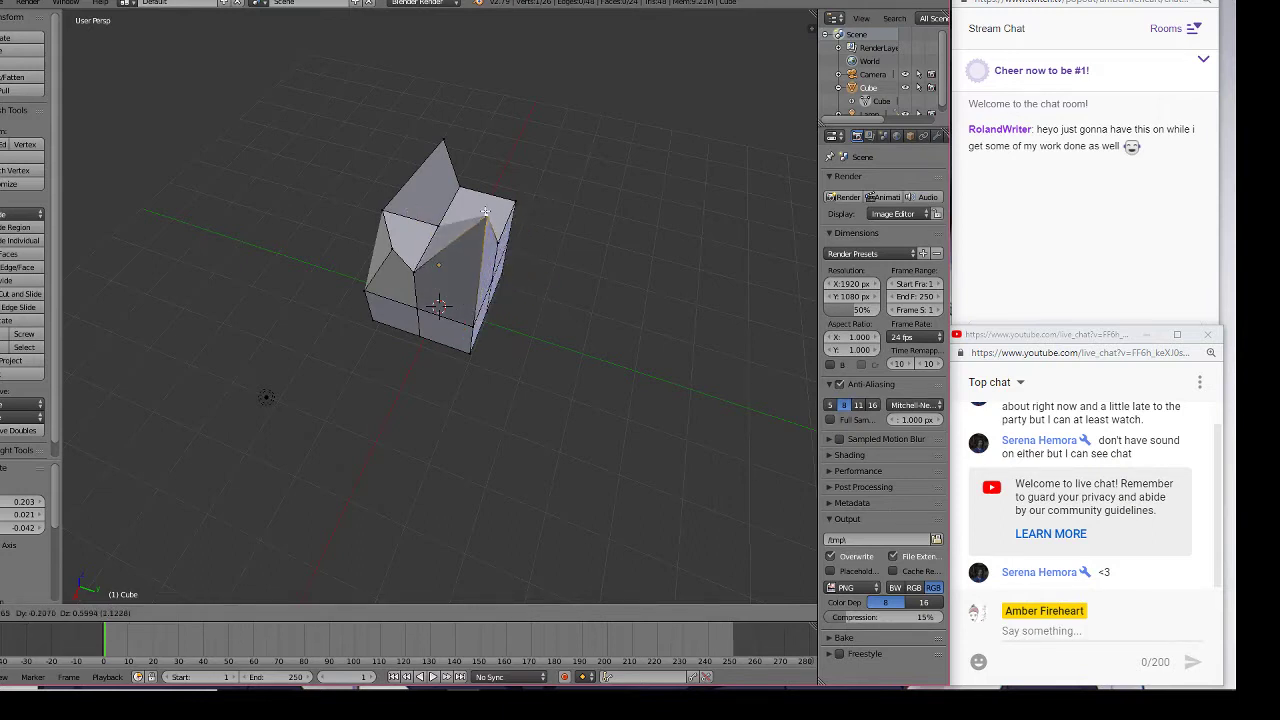
left_click(554, 252)
key("g")
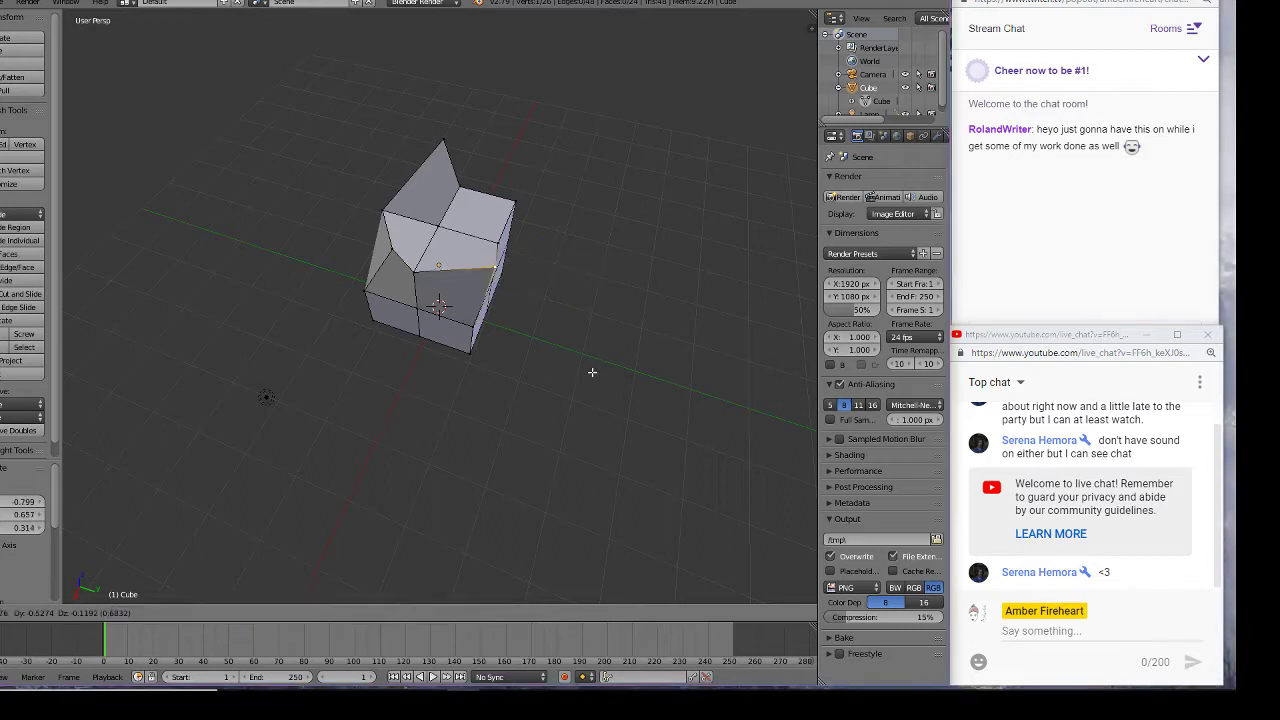
left_click(600, 353)
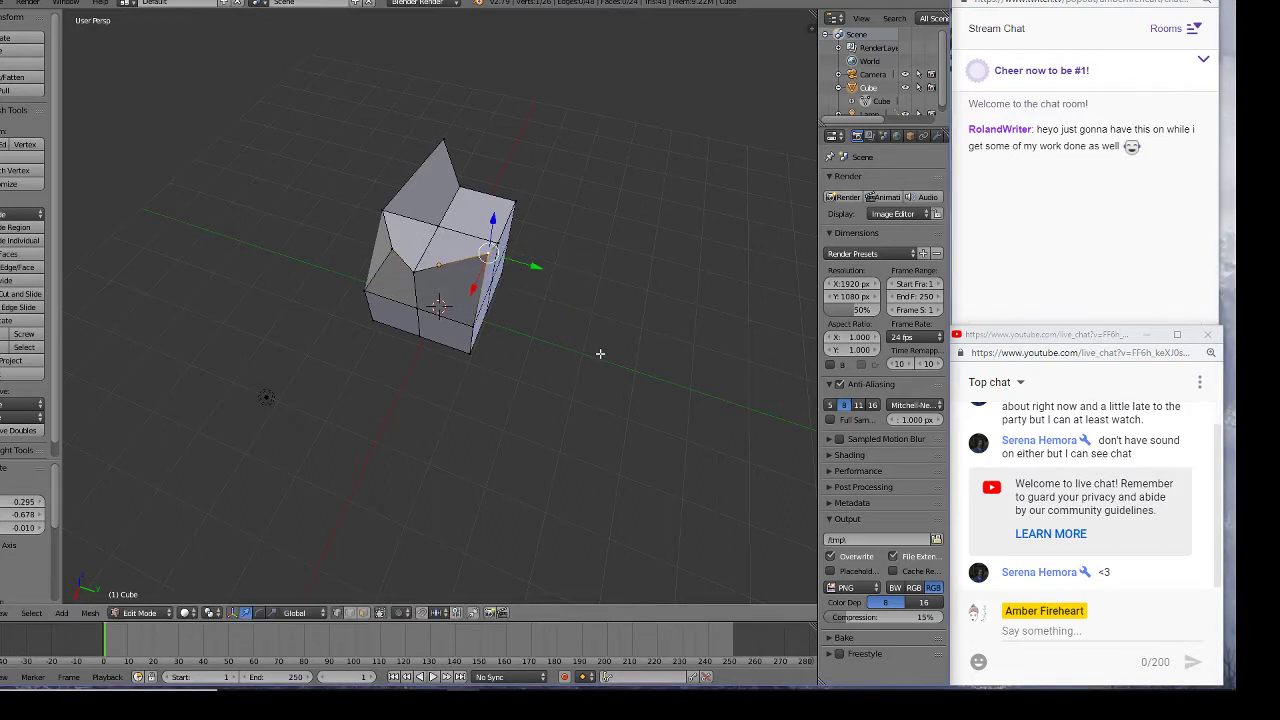
- Pull the centre vertex of the adjacent side face outward and down by about -0.935, 0.970, -0.717
middle_click_drag(669, 336, 497, 278)
right_click(476, 250)
key("g")
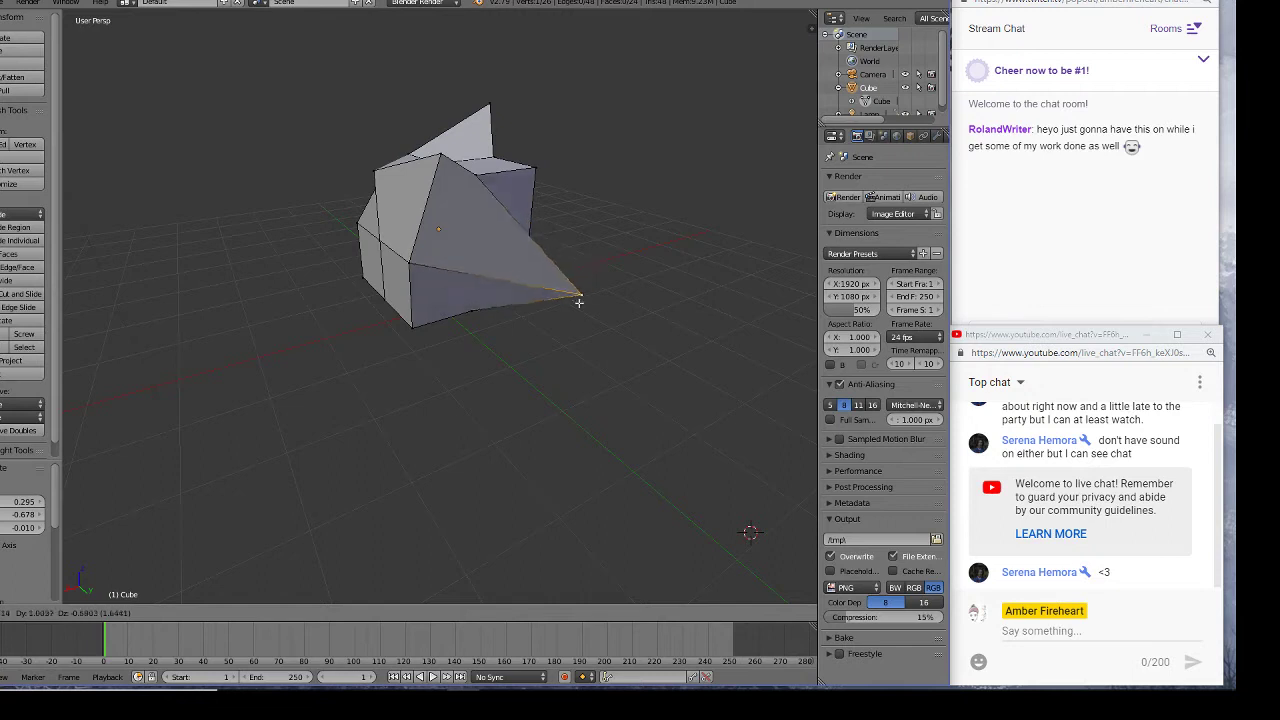
left_click(566, 306)
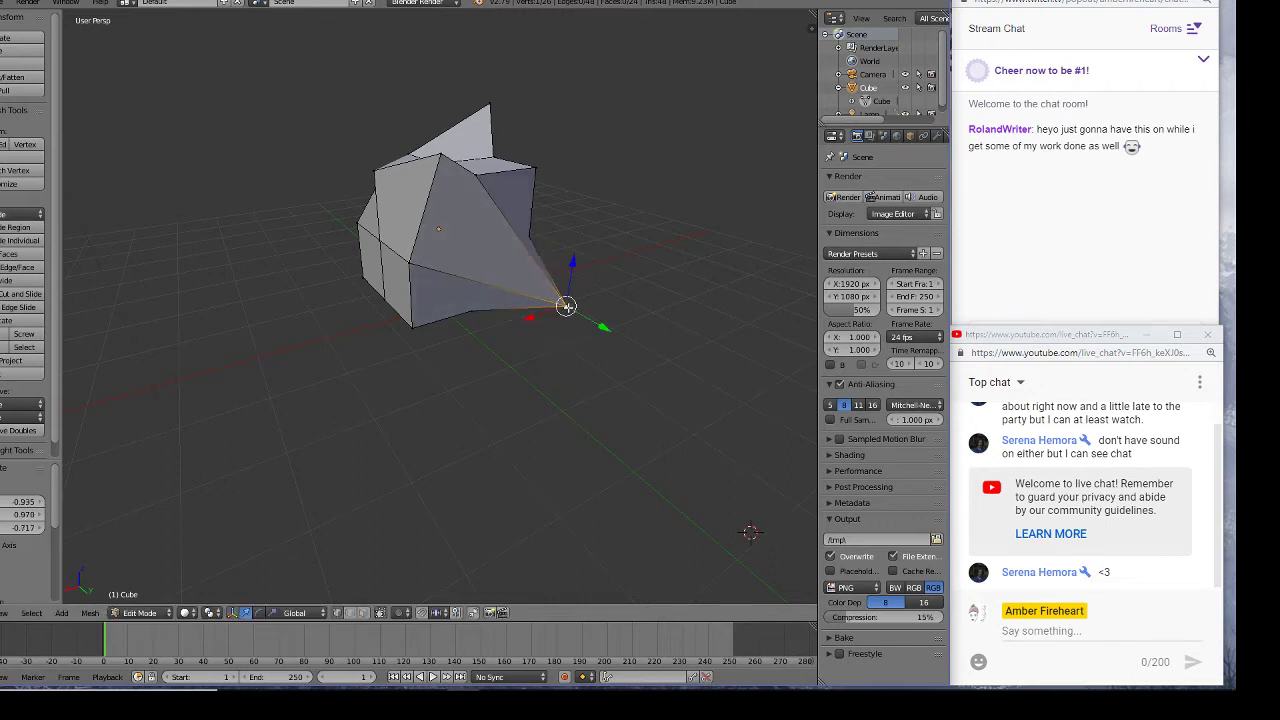
- Pull the centre vertex of the next side face outward and down by about -0.876, -1.413, -0.988
middle_click_drag(684, 268, 461, 214)
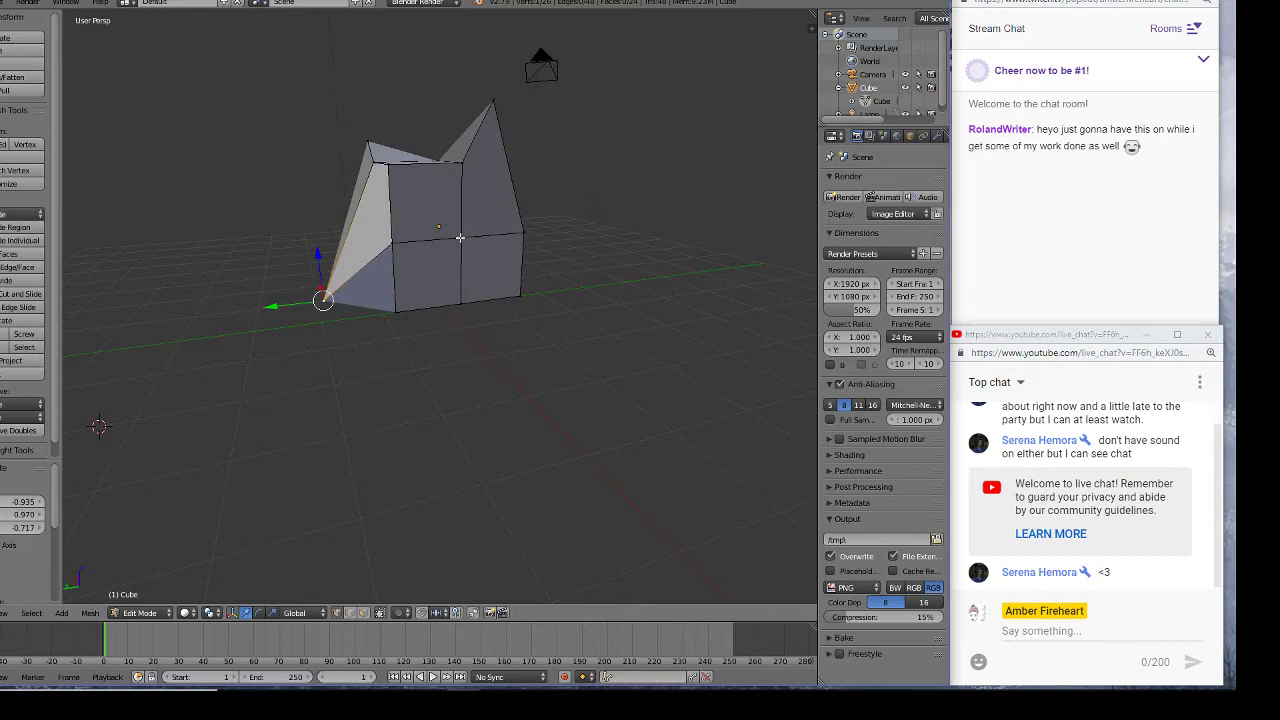
key("g")
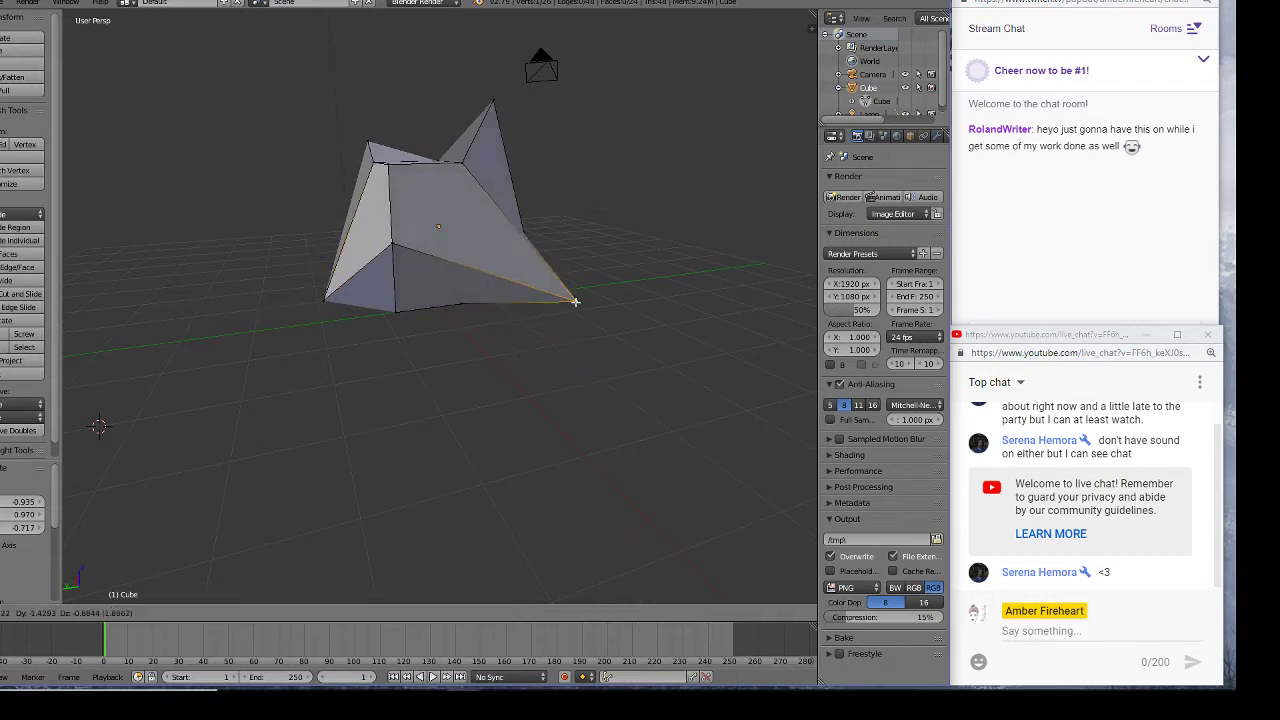
left_click(575, 310)
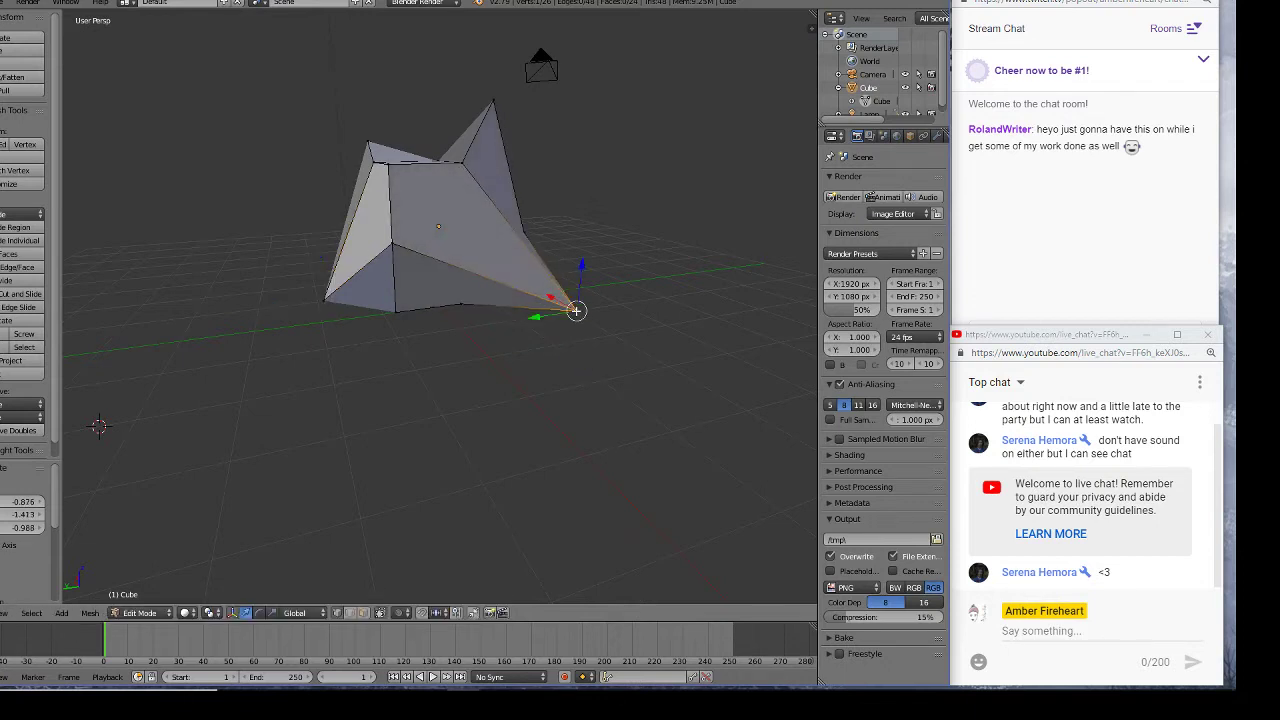
- Move the mid-height vertex on the corner edge between the two pulled-out faces by about 0.439, 0.867, 0.362
right_click(394, 243)
key("g")
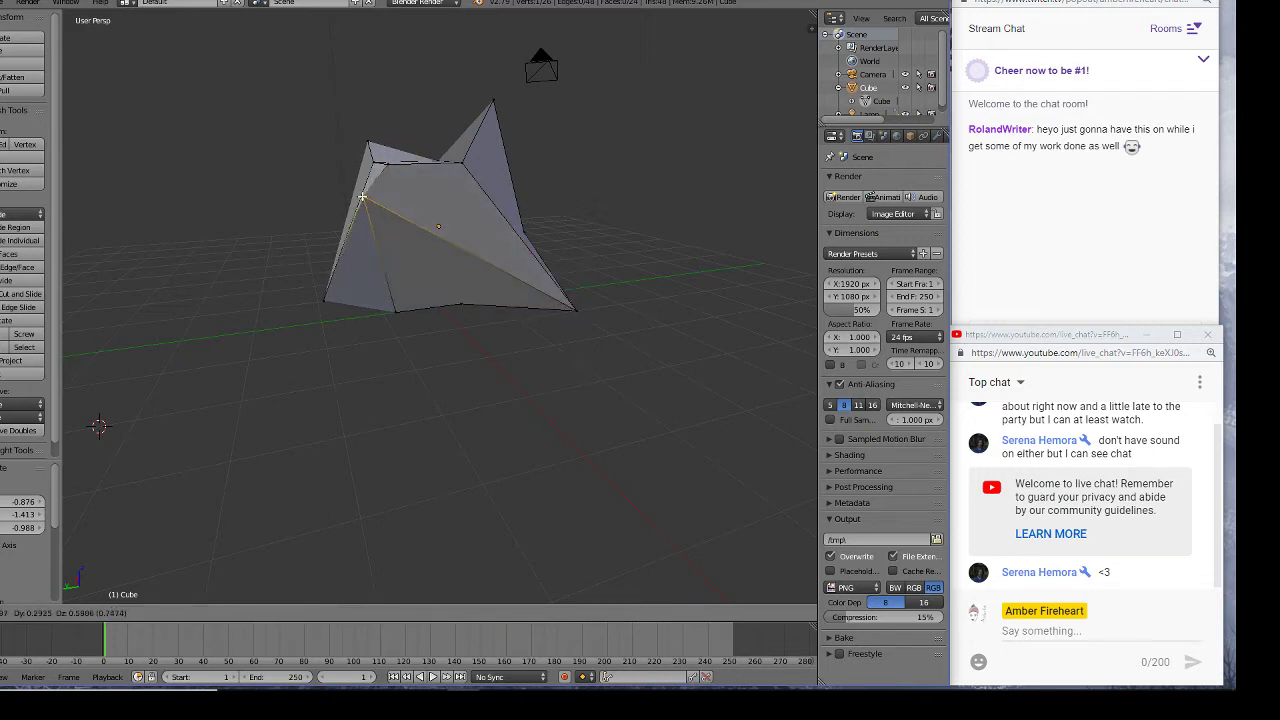
left_click(316, 219)
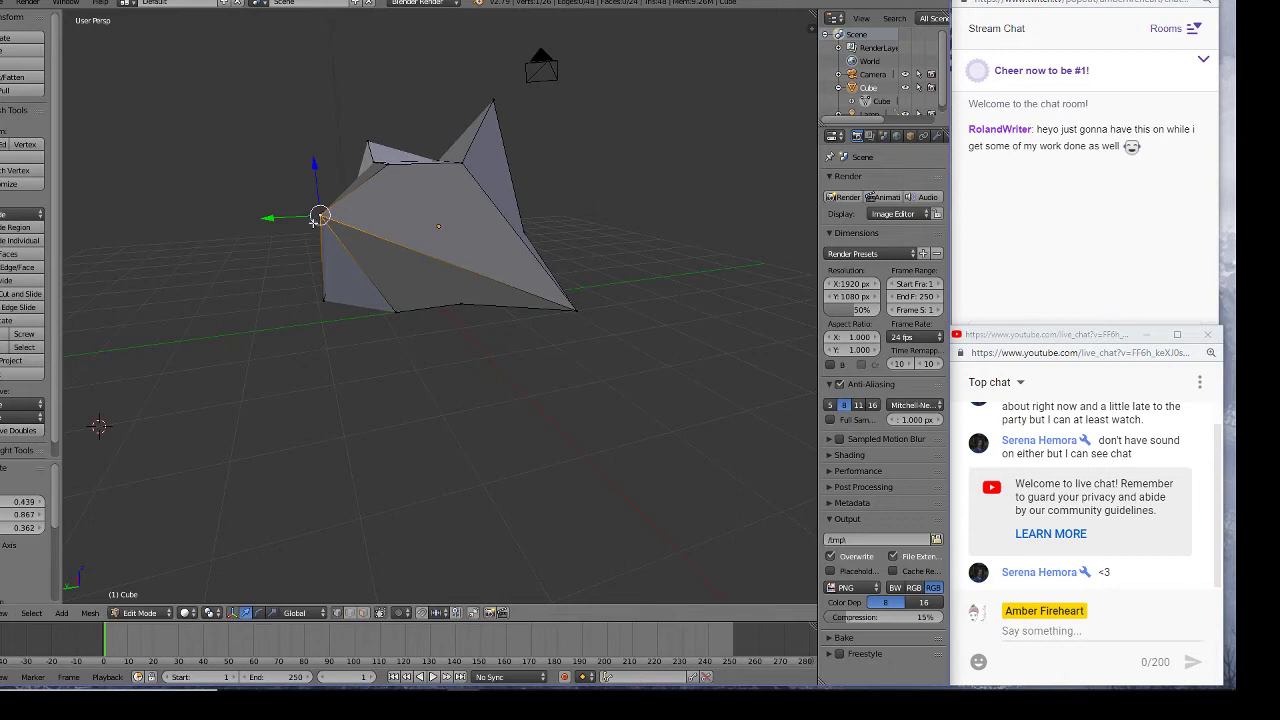
- Lower the middle vertex of the top edge above the first pulled-out face by about 0.379 along the Z axis
middle_click_drag(200, 265, 346, 269)
key("g")
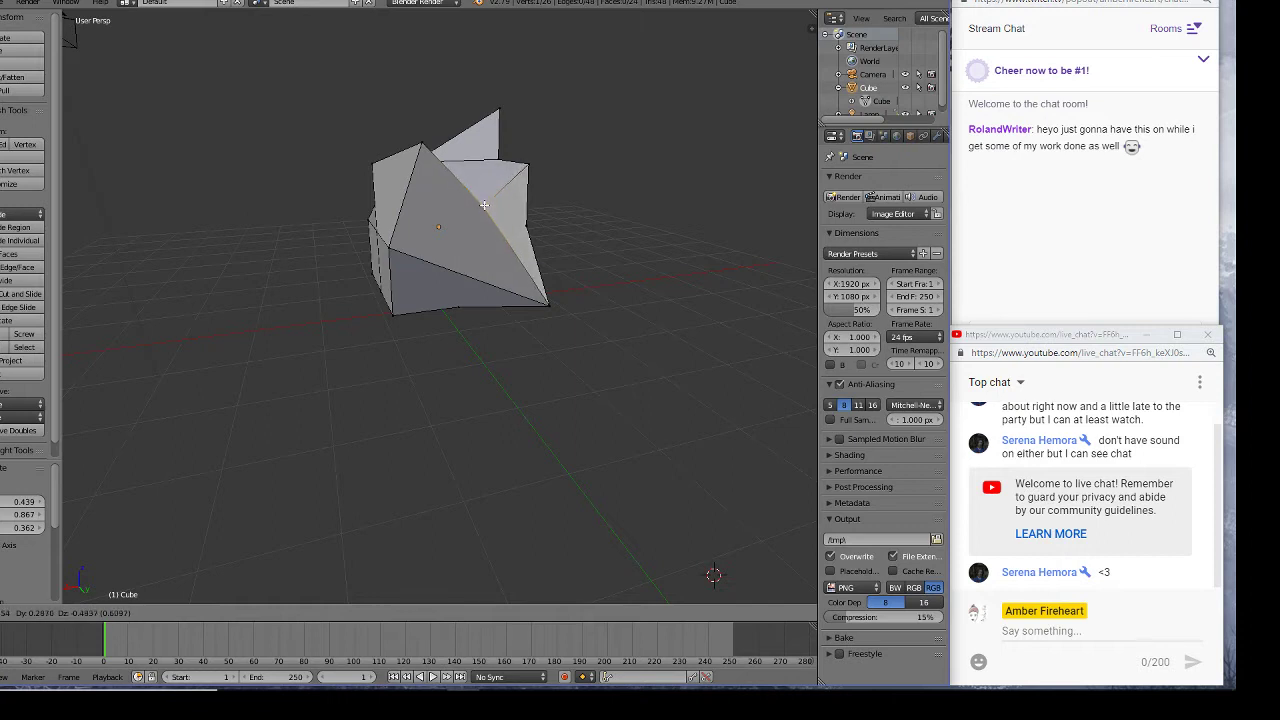
key("z")
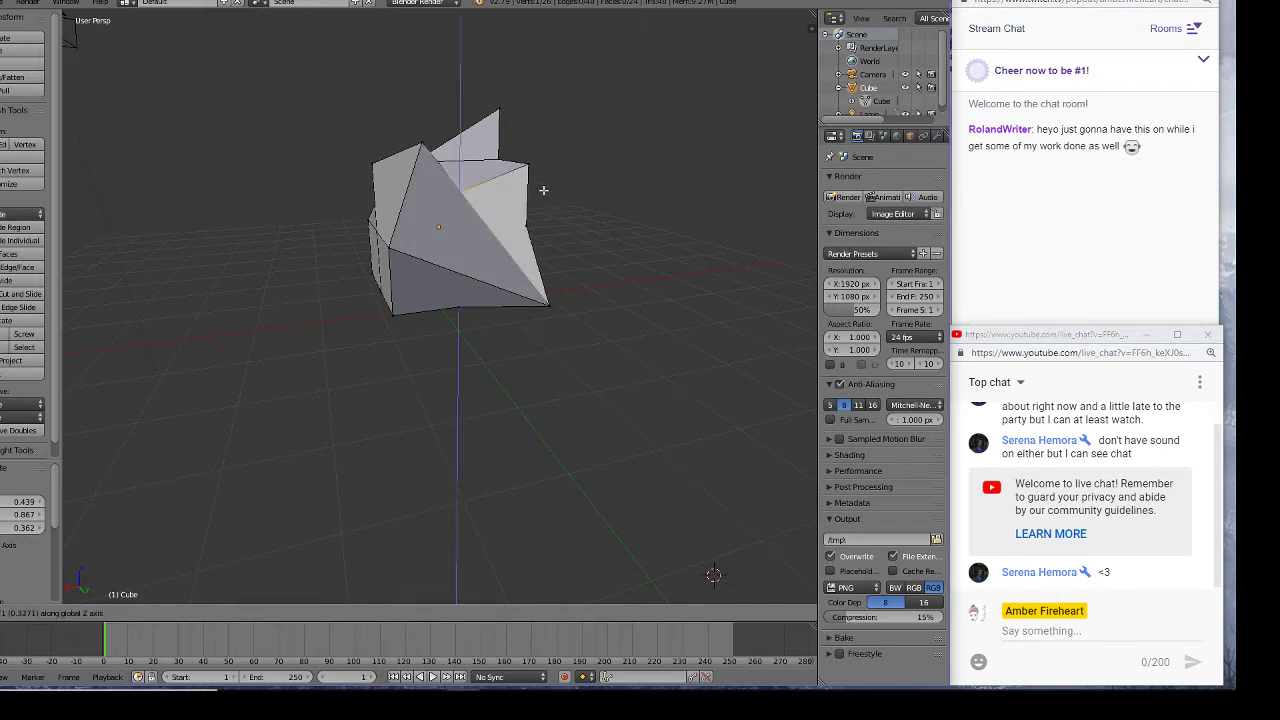
left_click(552, 199)
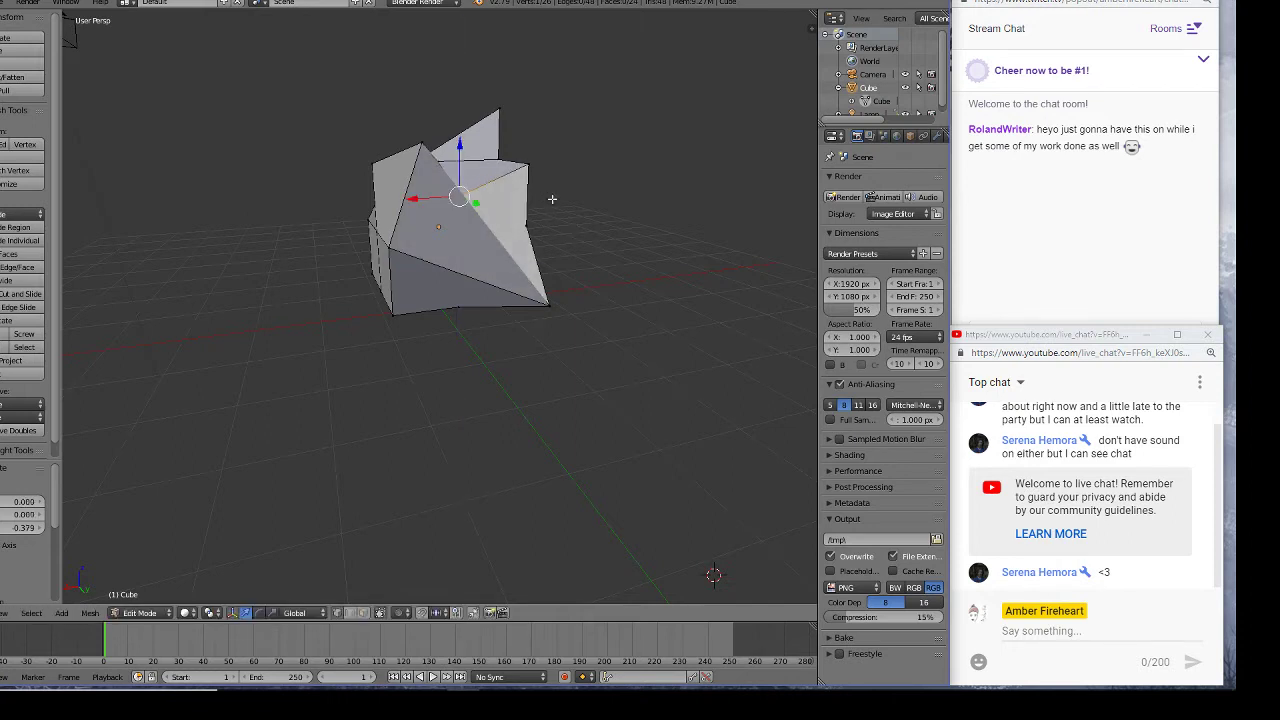
- Pull the mid-height vertex on that face's other corner edge down below the mesh by about -0.545, 0.854, -1.542
right_click(390, 245)
key("g")
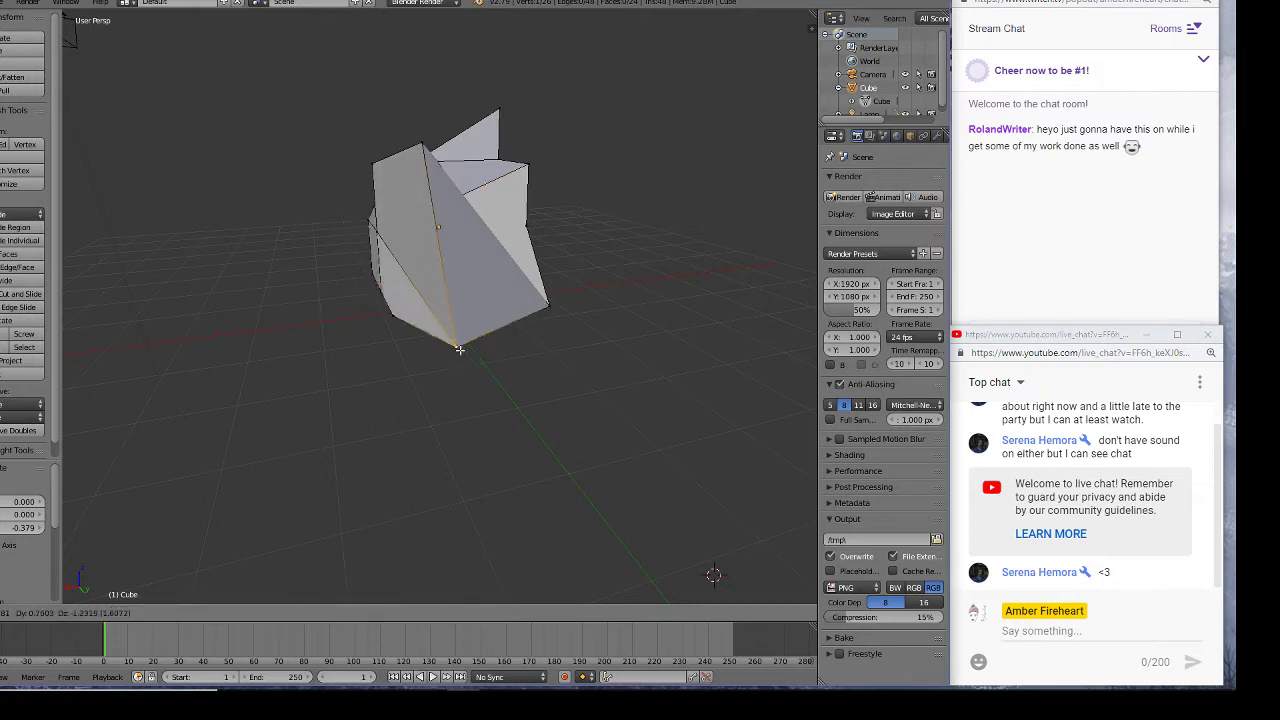
left_click(449, 370)
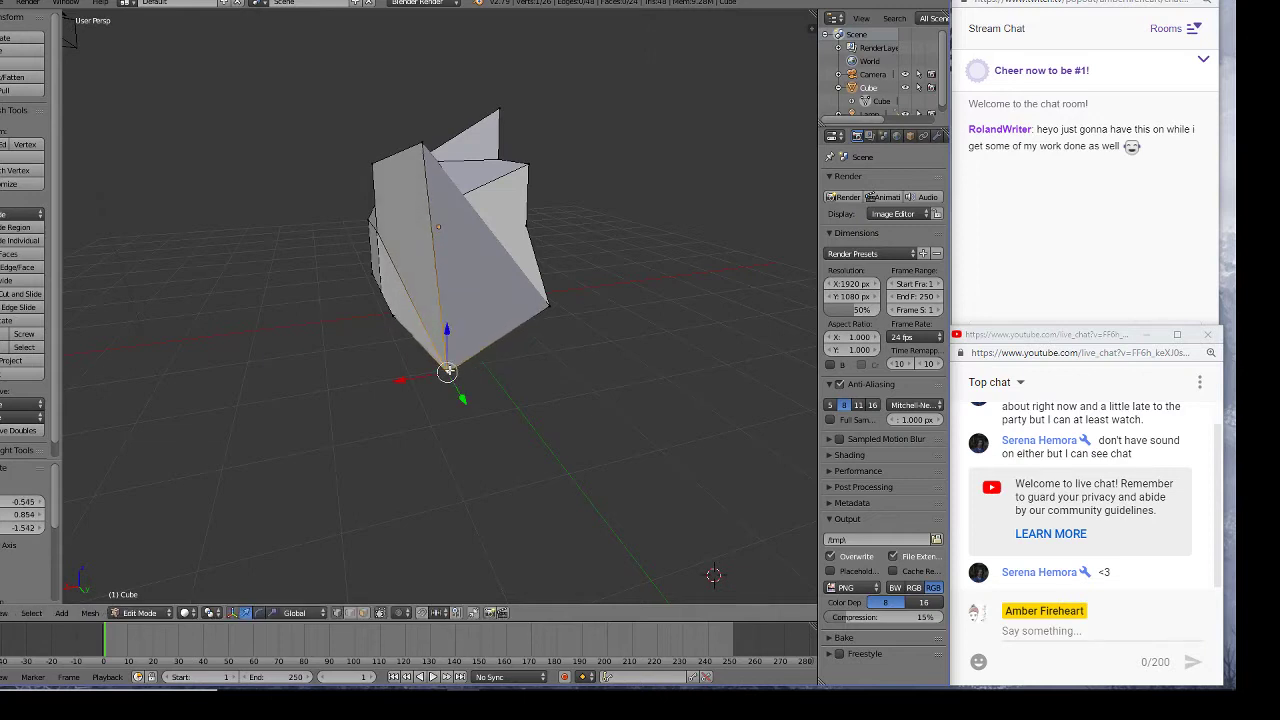
- Inspect the deformed mesh from several sides and distances, and collapse the Cube's entry in the Outliner
middle_click_drag(191, 257, 485, 292)
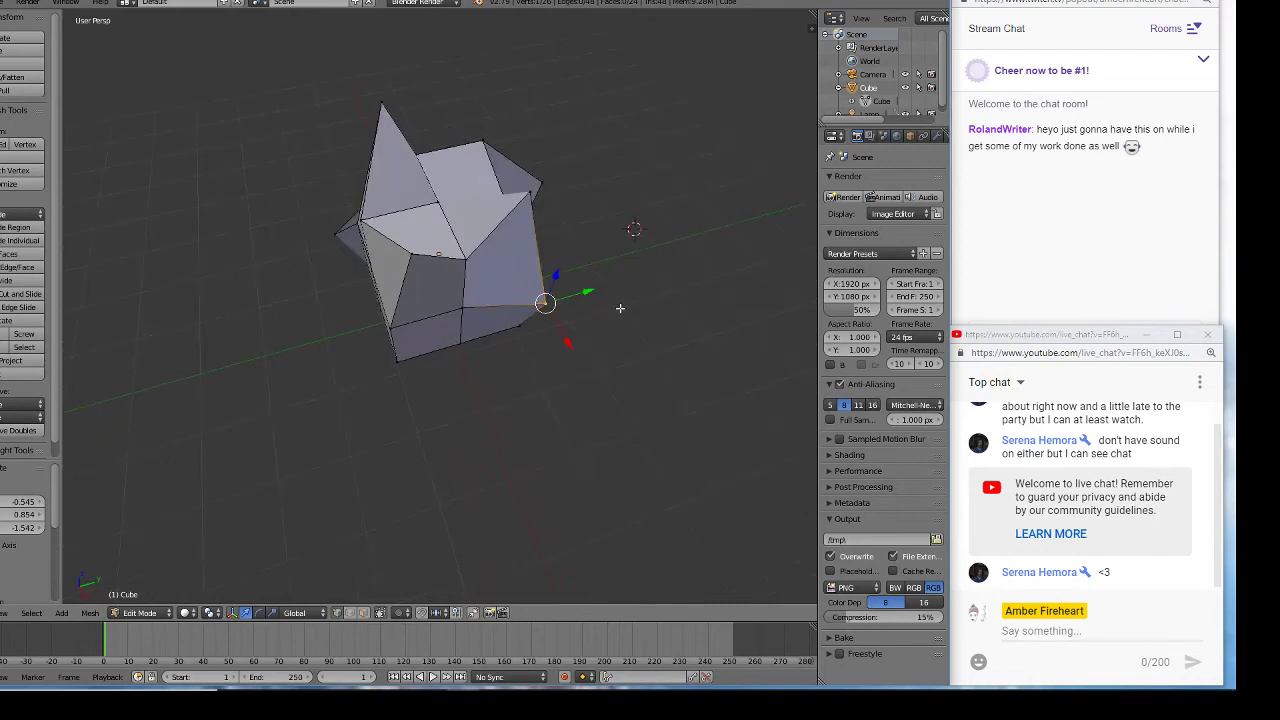
middle_click_drag(620, 308, 441, 247)
scroll(452, 232, "down", 4)
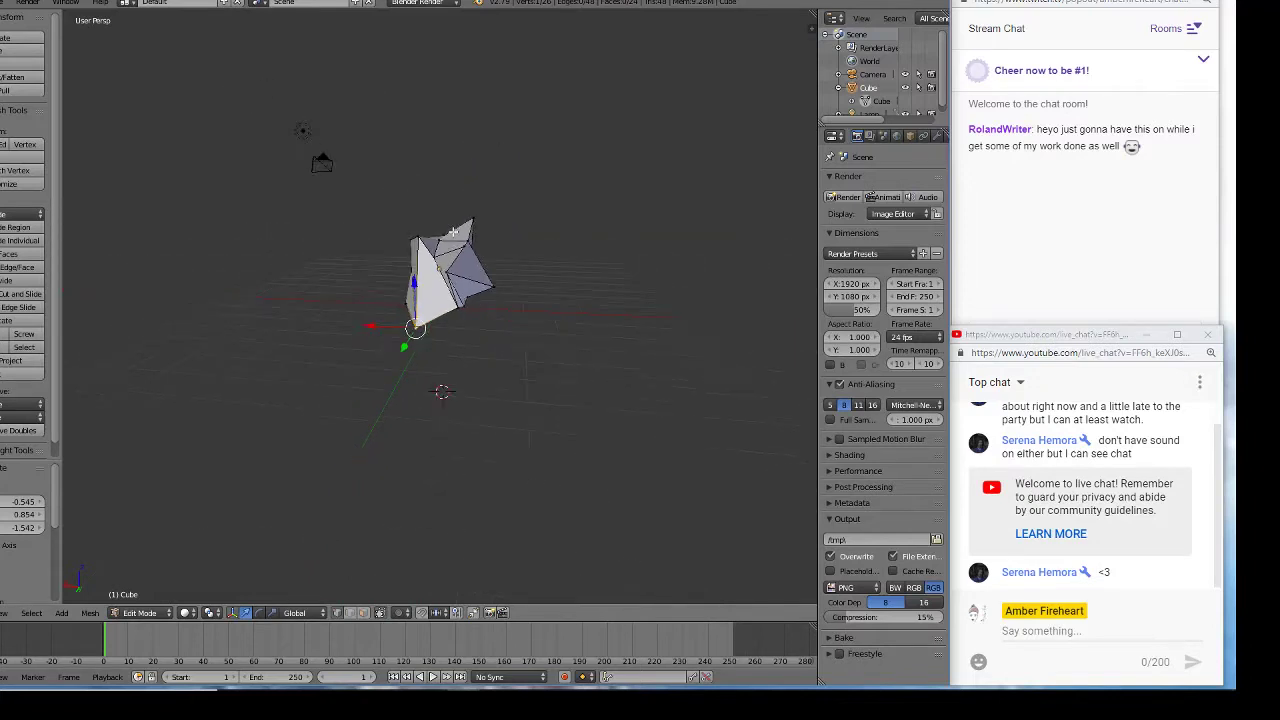
scroll(452, 232, "up", 2)
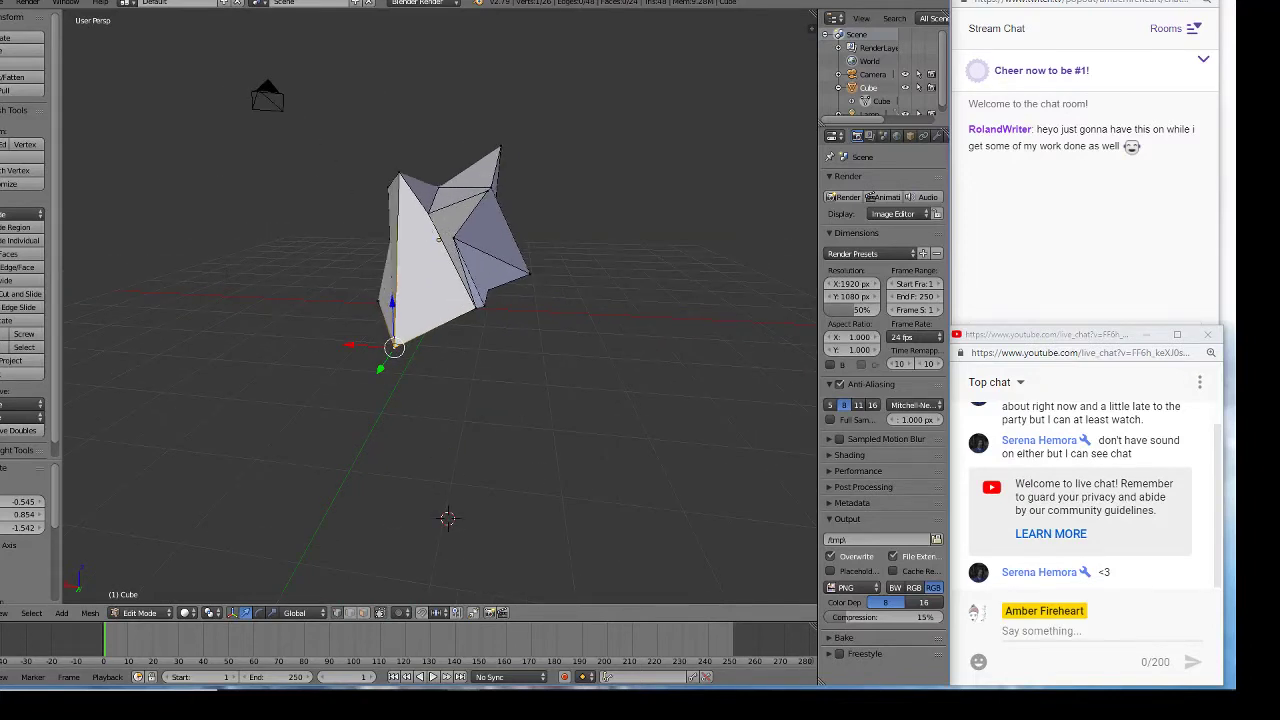
left_click(840, 88)
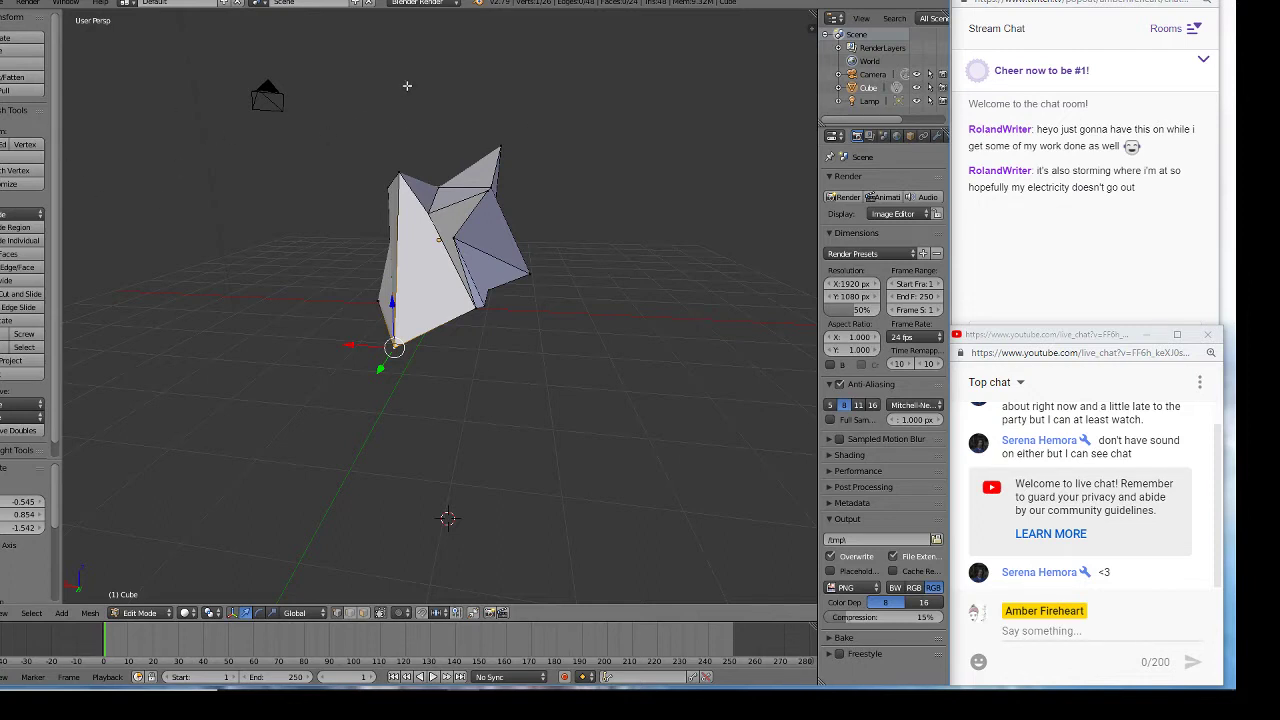
middle_click_drag(596, 168, 659, 185)
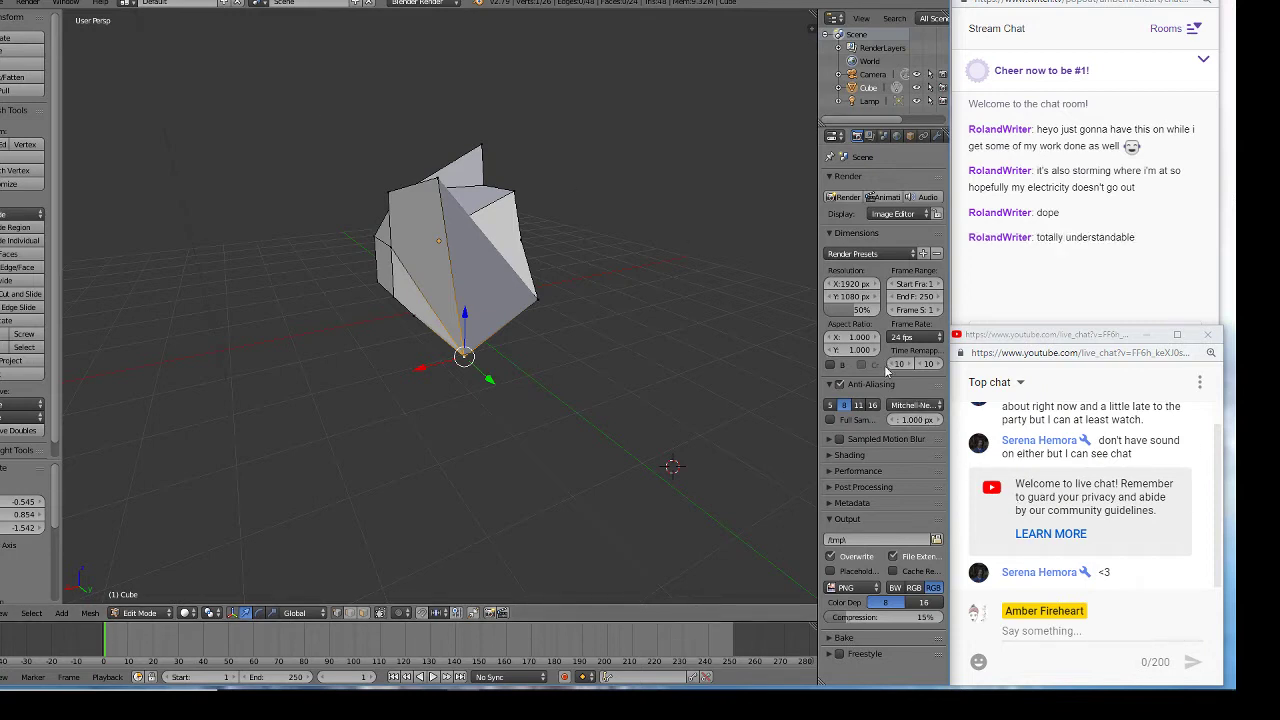
- Look over the Post Processing and Shading render settings, and collapse the Output settings
left_click(832, 488)
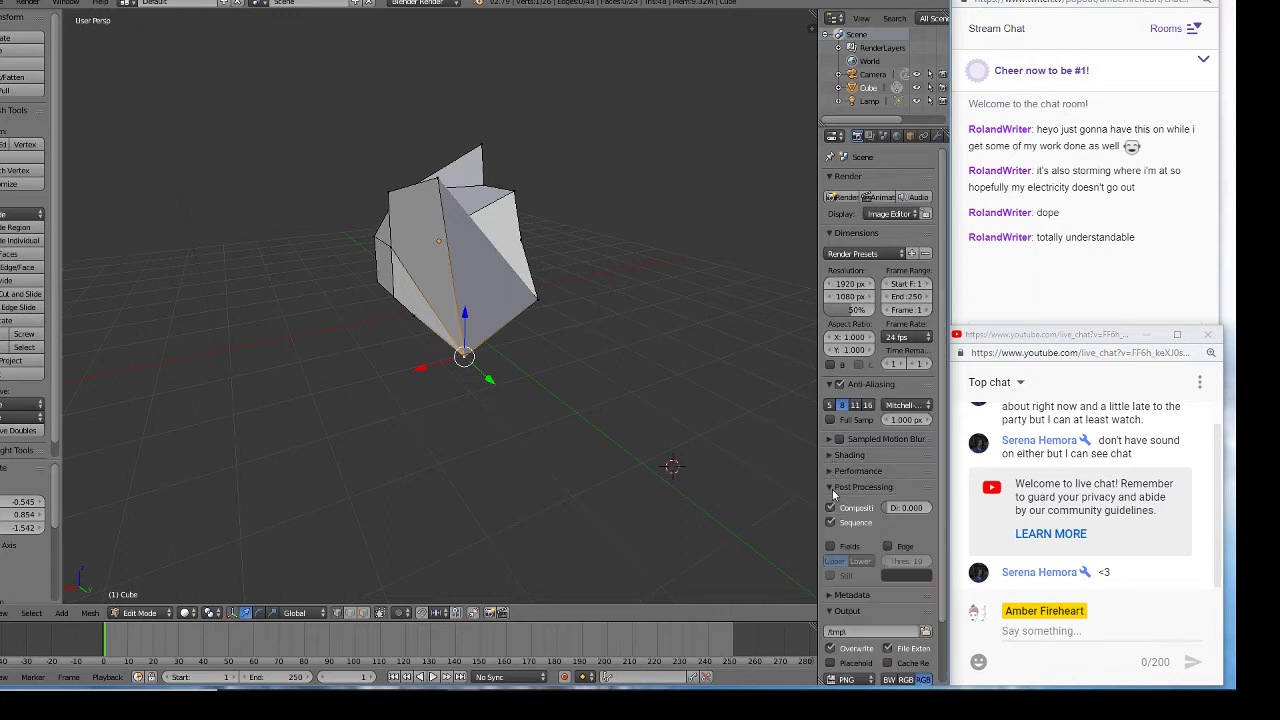
left_click(833, 488)
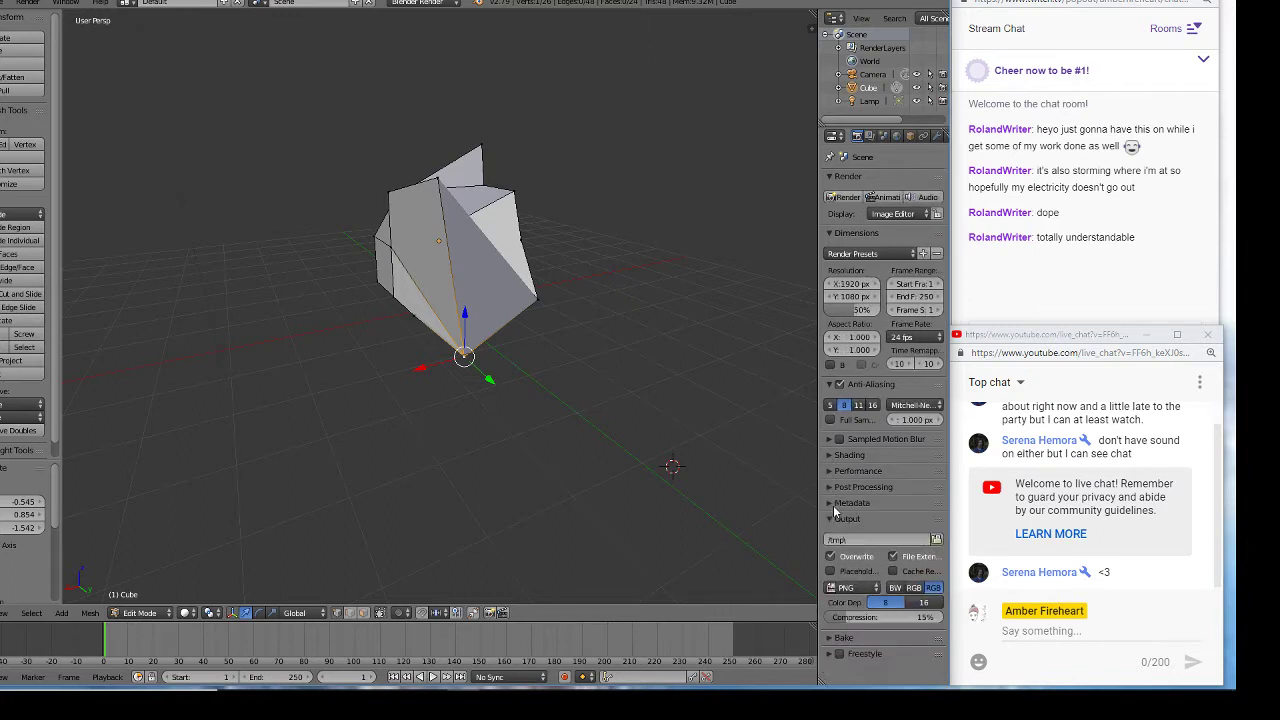
left_click(831, 519)
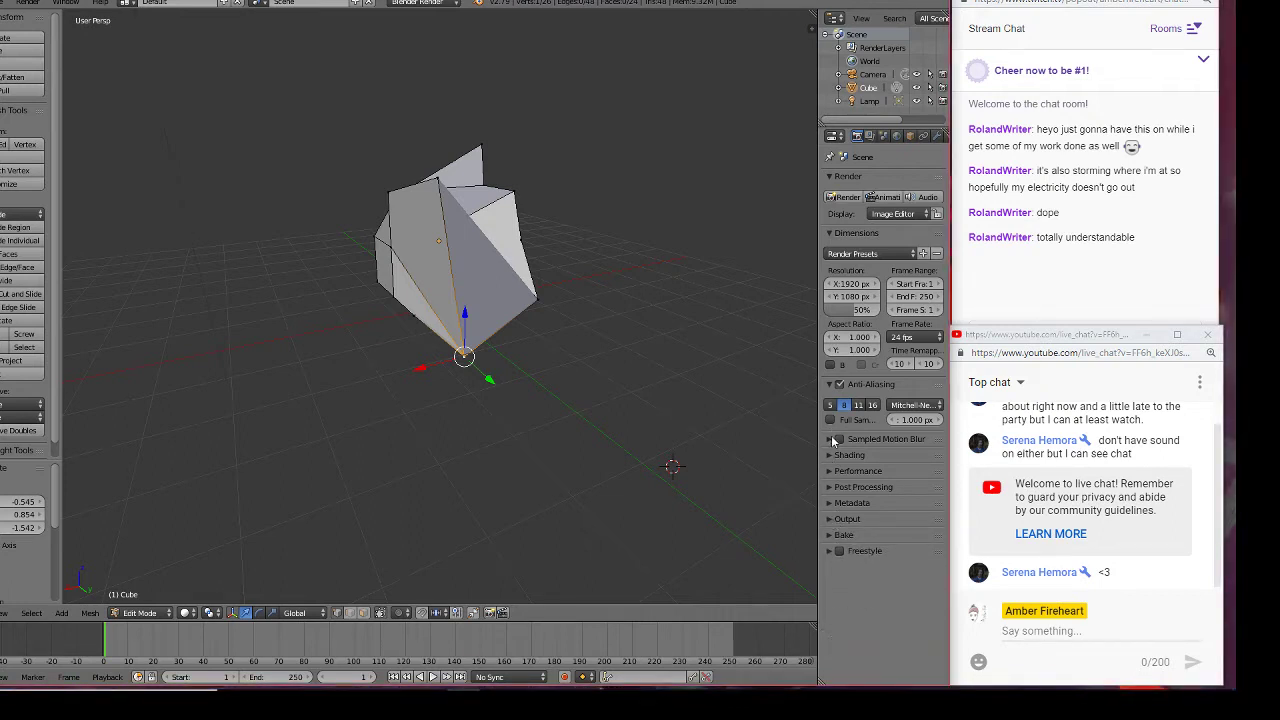
left_click(832, 456)
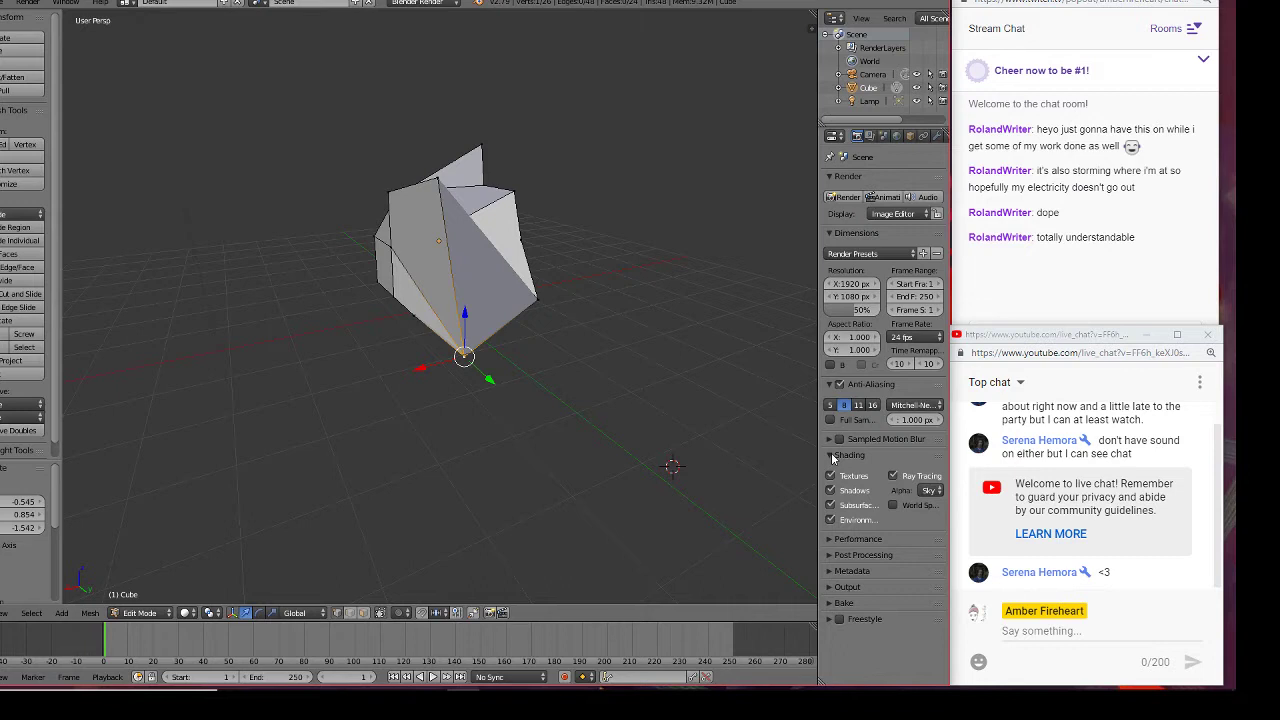
left_click(833, 456)
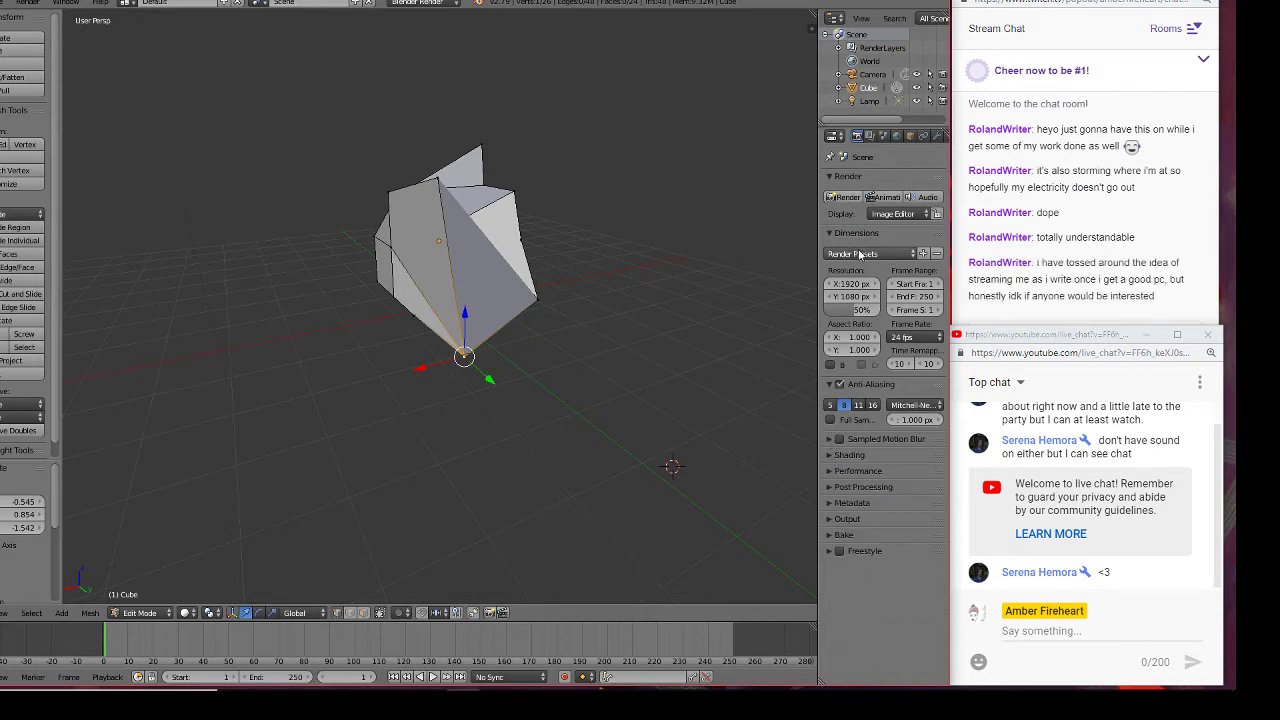
- Look through the scene, object and constraint properties and the list of modifiers available for the cube
left_click(884, 137)
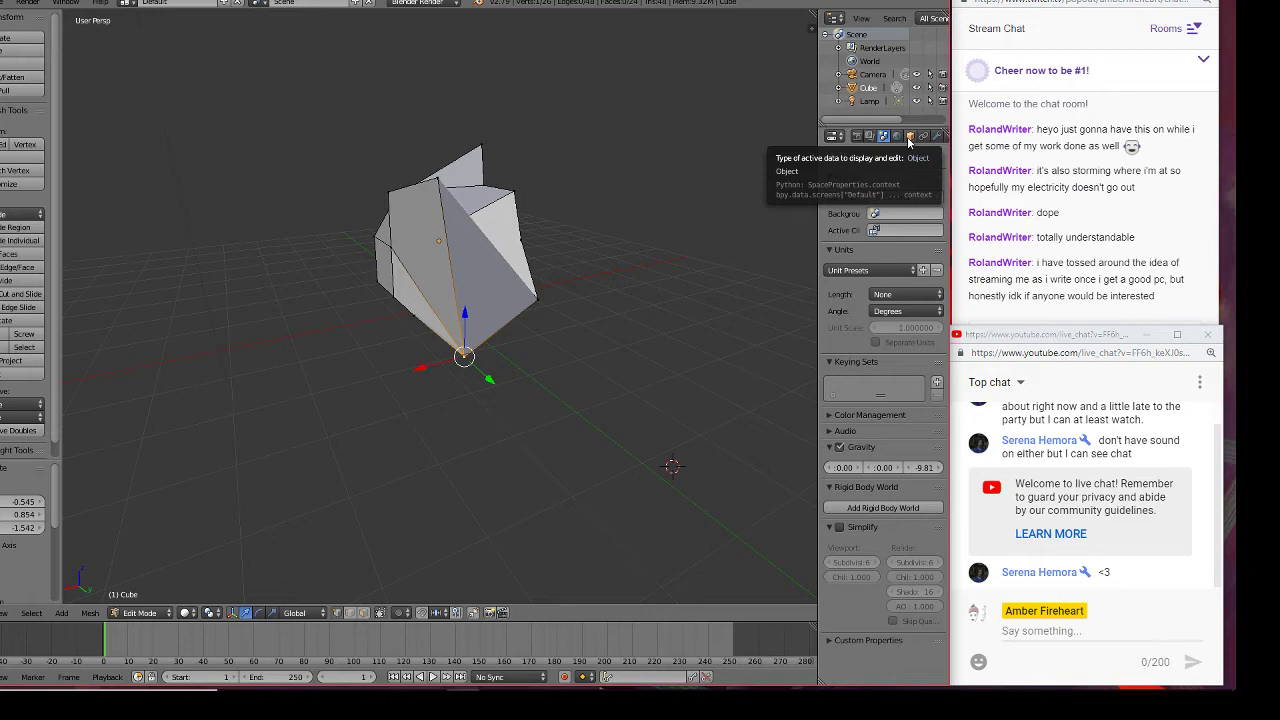
left_click(910, 136)
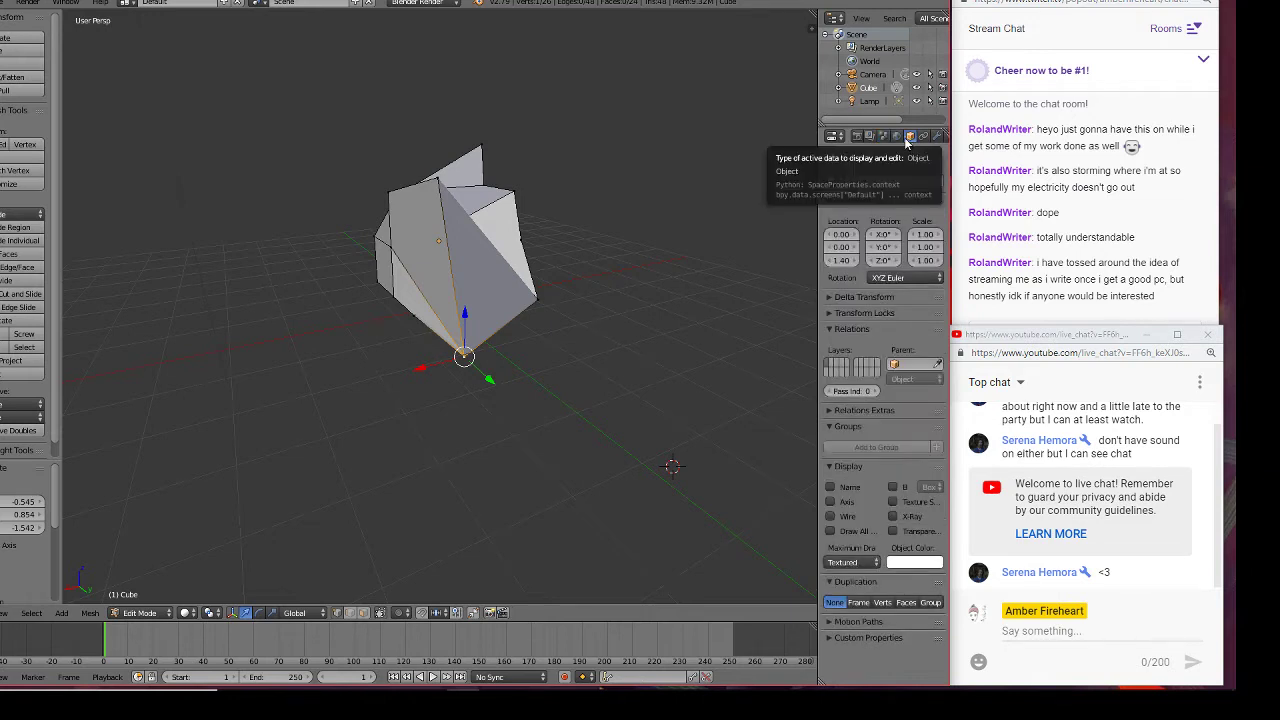
left_click(923, 136)
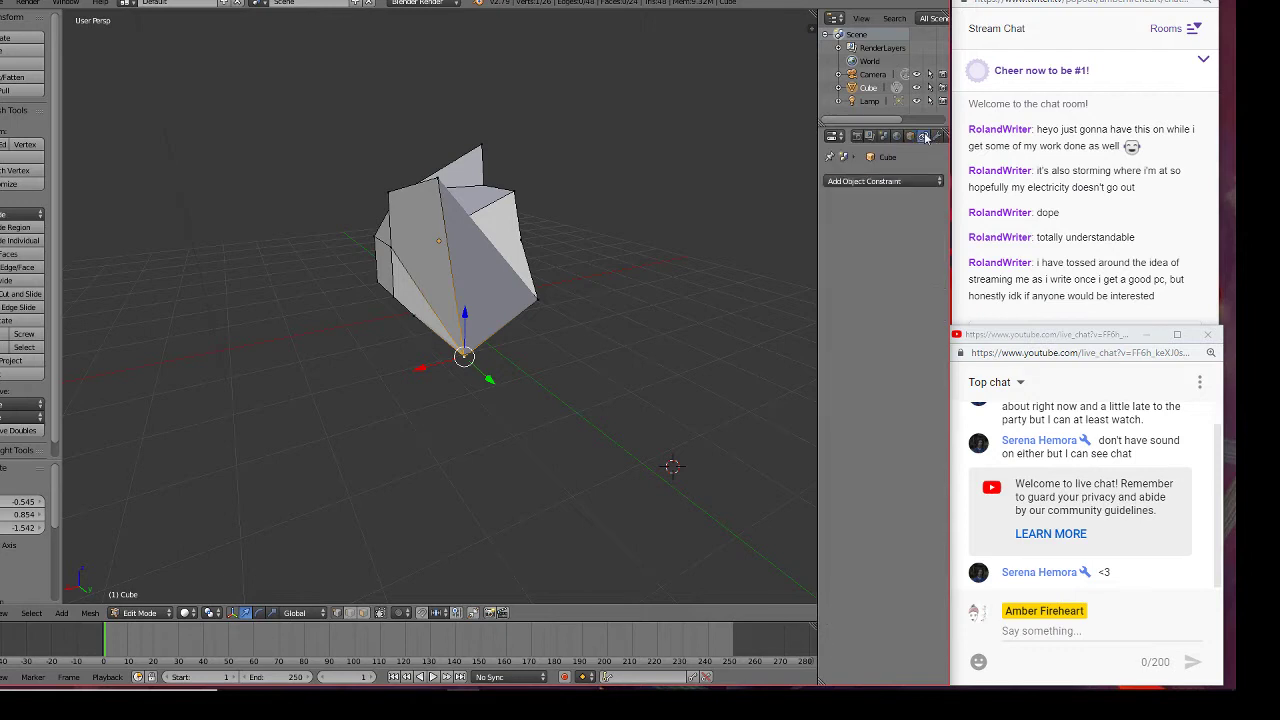
left_click(938, 137)
left_click(900, 180)
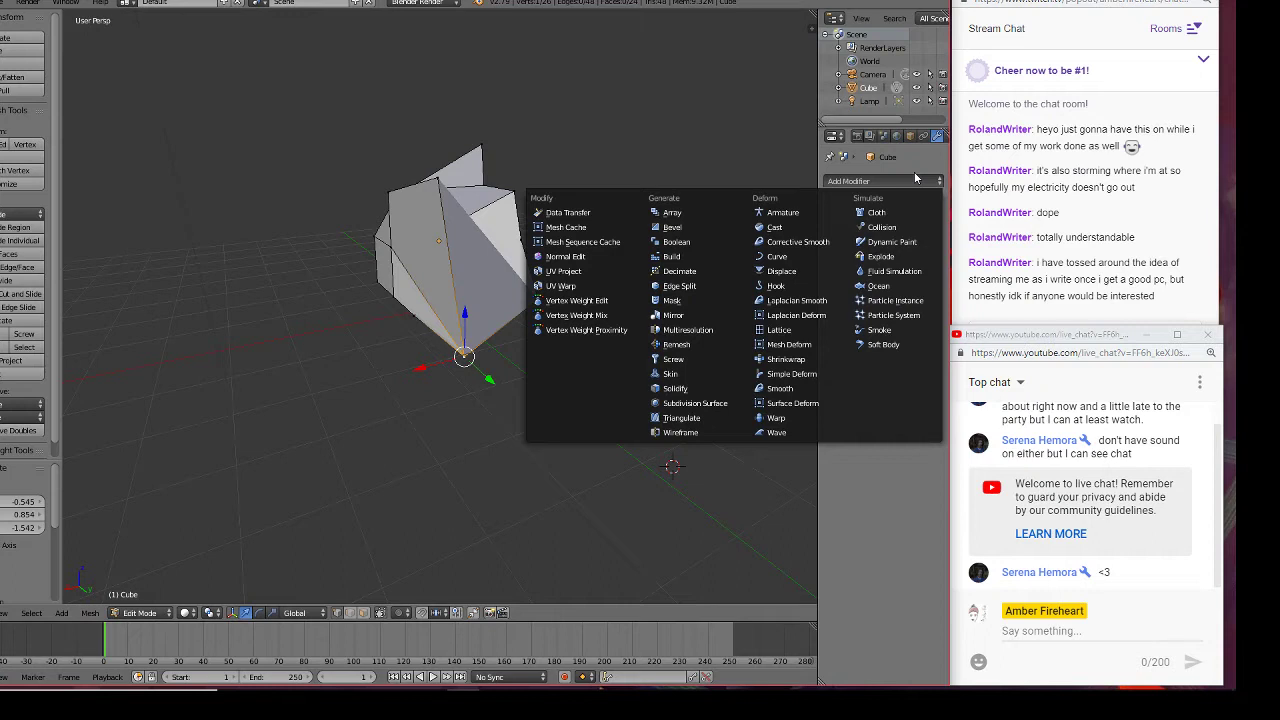
left_click(915, 177)
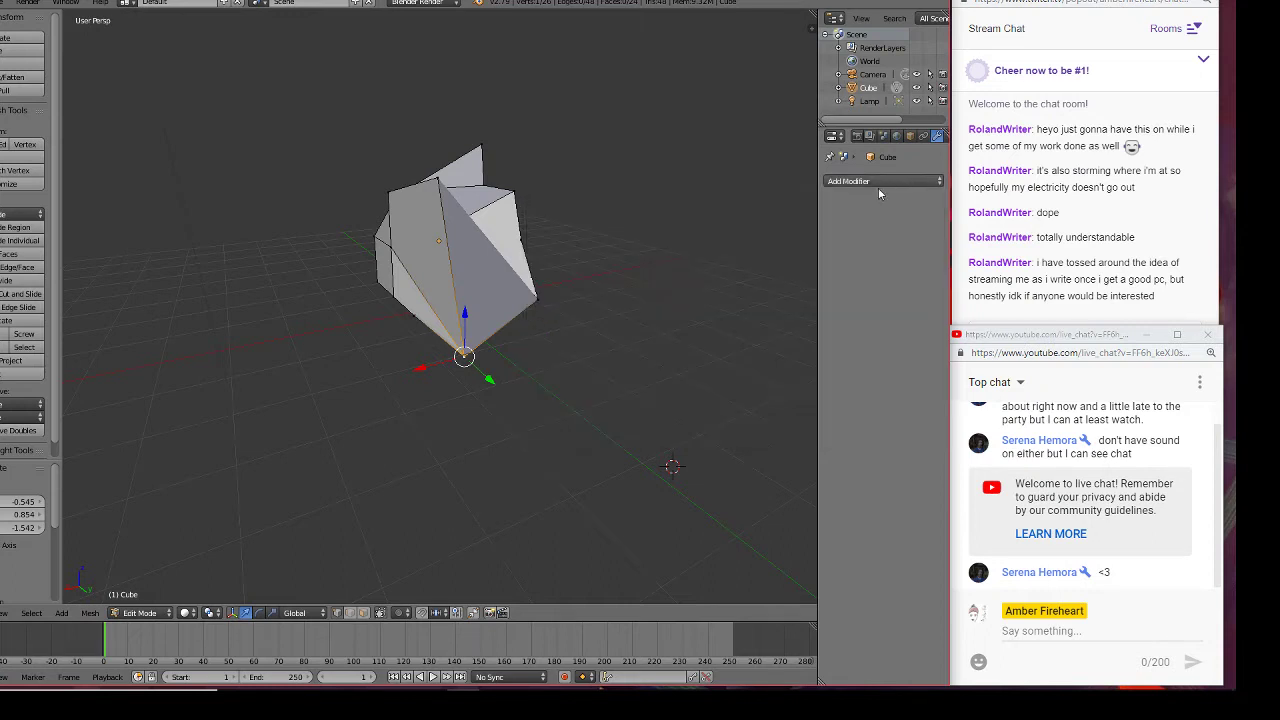
- Add a Wave modifier to the cube
left_click(918, 184)
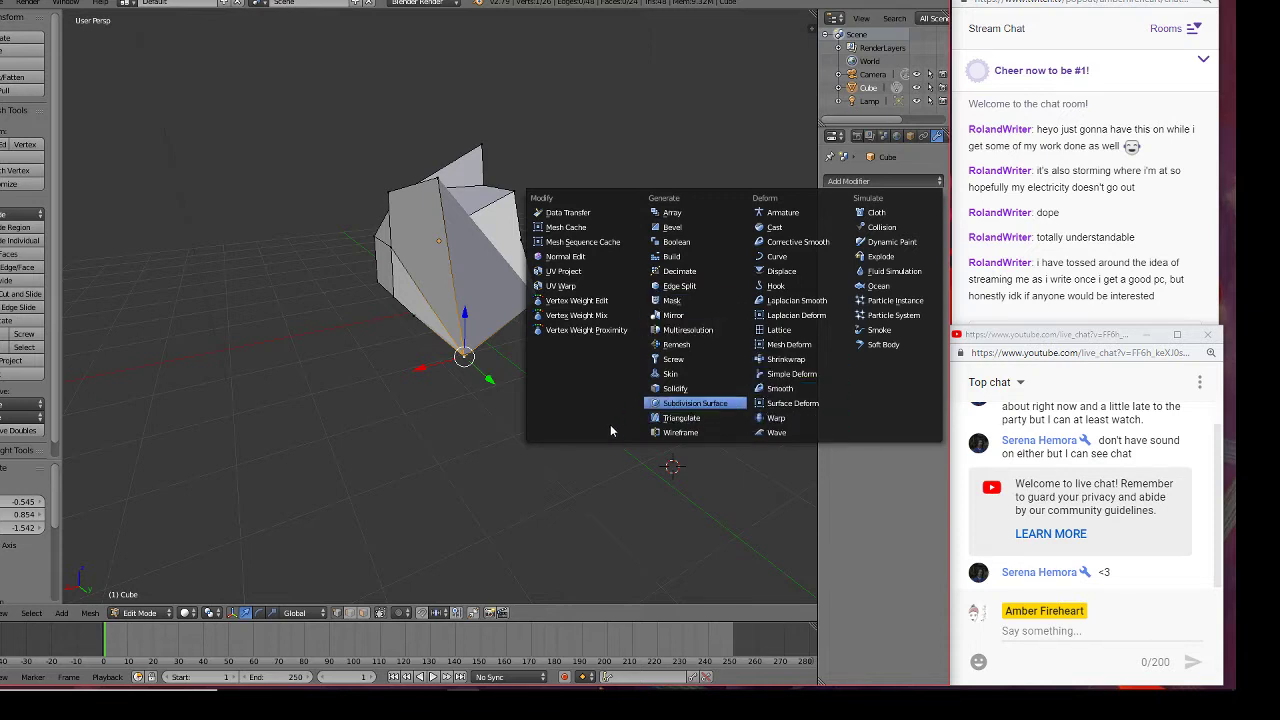
left_click(899, 182)
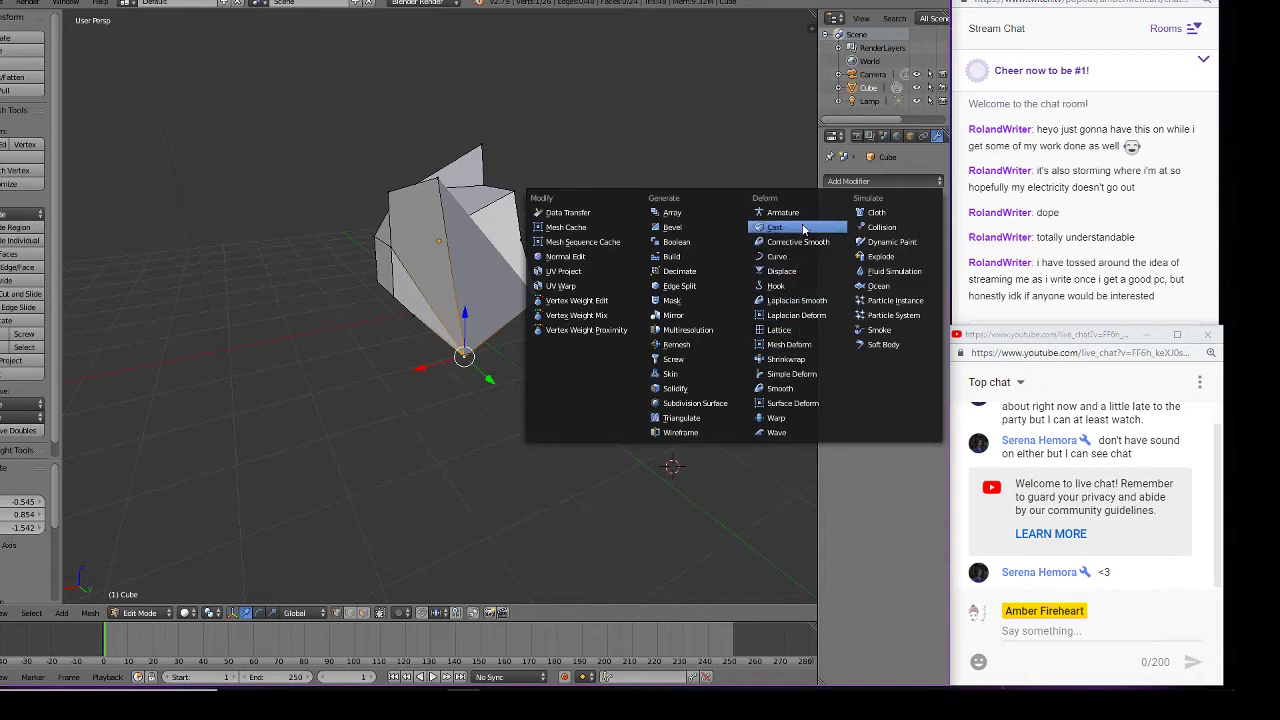
left_click(780, 432)
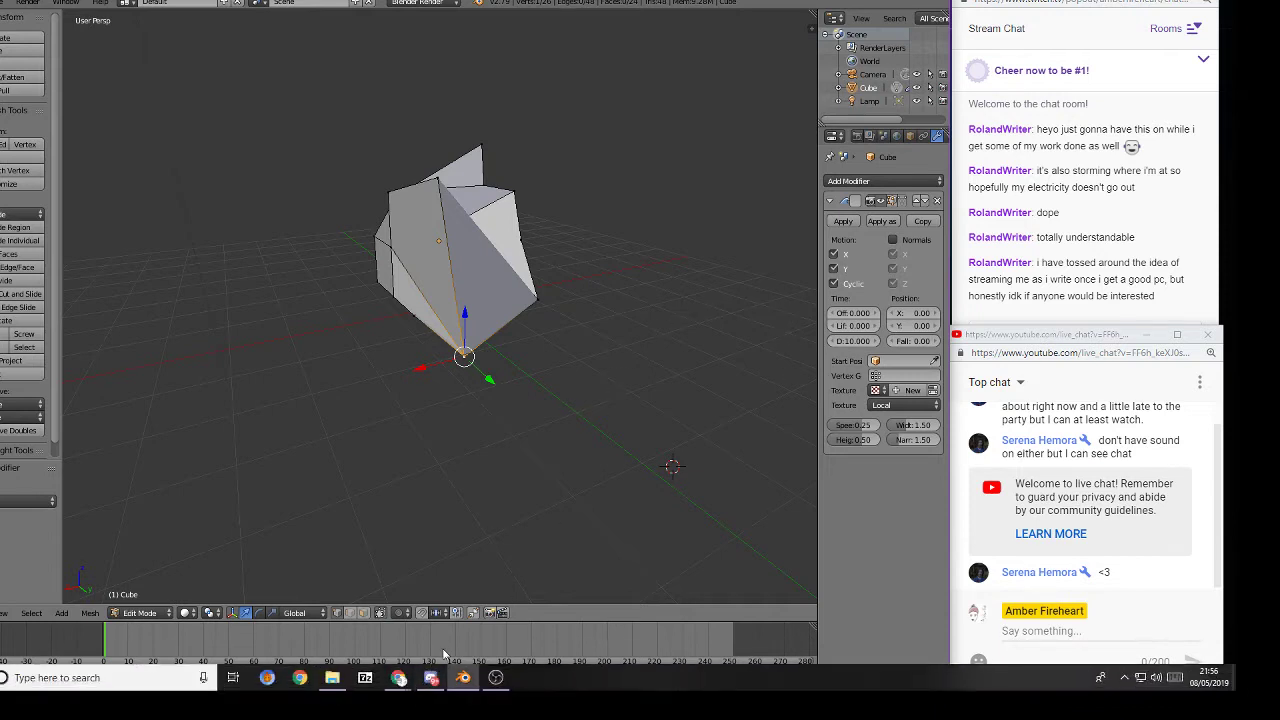
- Play the animation briefly, stop it, and examine the mesh for the wave effect
left_click(436, 678)
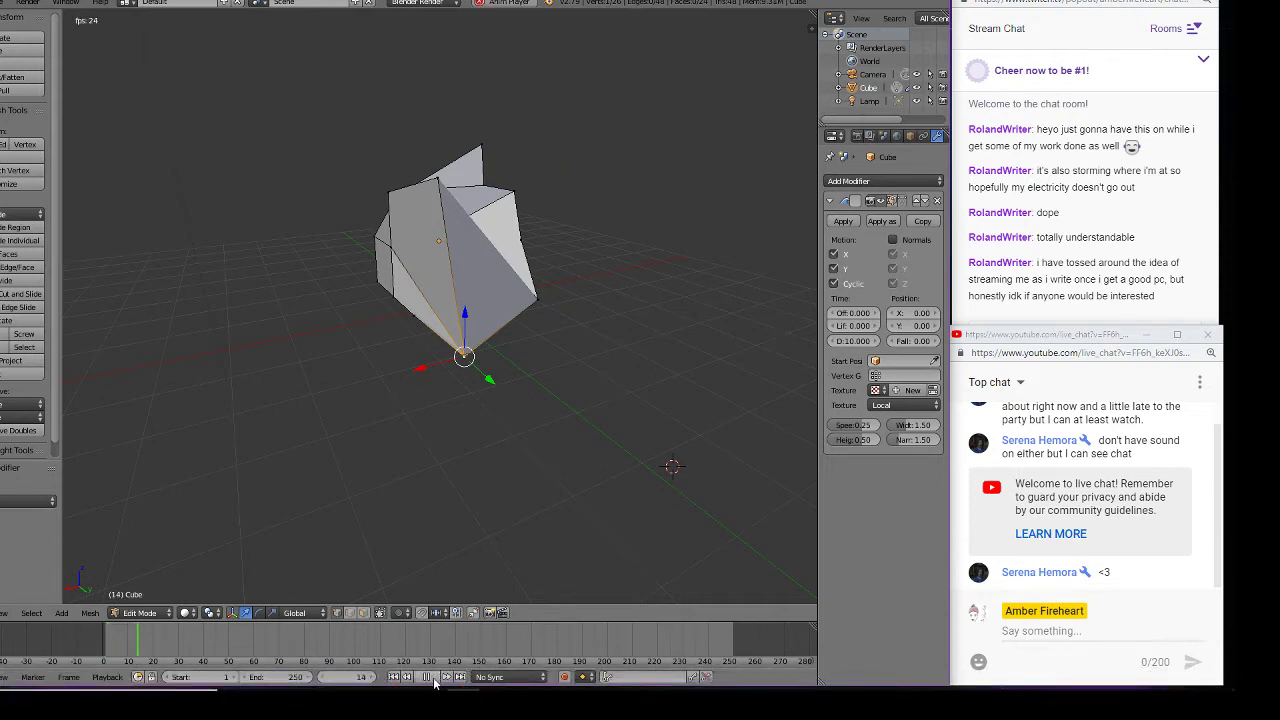
left_click(434, 678)
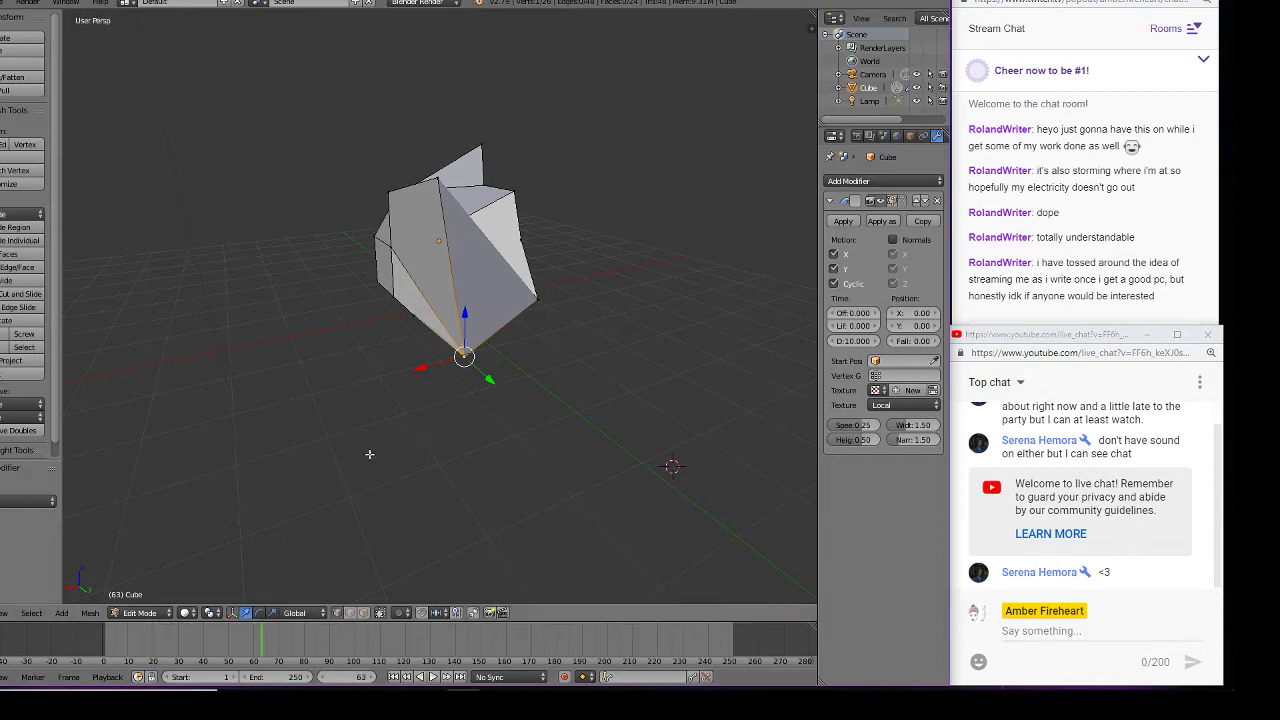
mouse_move(386, 383)
middle_mouse_down()
mouse_move(643, 366)
mouse_move(538, 400)
mouse_move(440, 372)
mouse_move(109, 363)
mouse_move(523, 509)
mouse_move(680, 460)
mouse_move(595, 373)
mouse_move(517, 349)
mouse_move(364, 373)
middle_mouse_up()
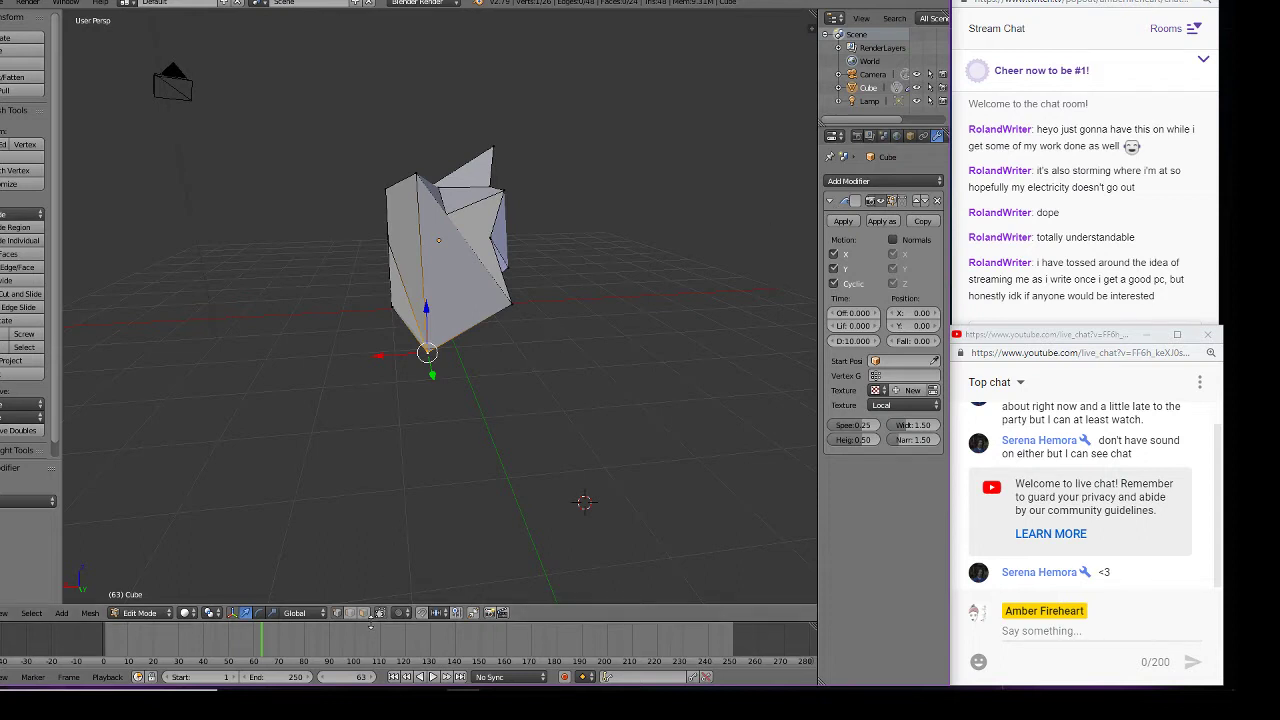
- Remove the Wave modifier from the cube
left_click(904, 180)
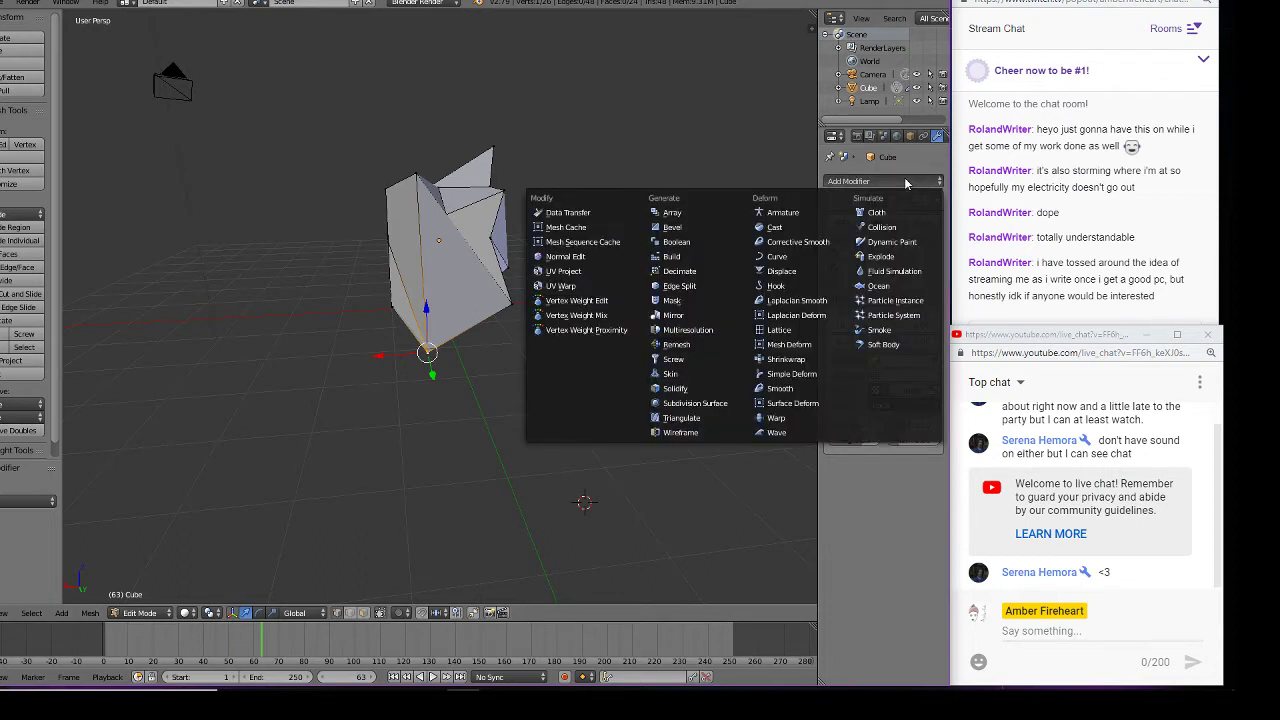
left_click(904, 180)
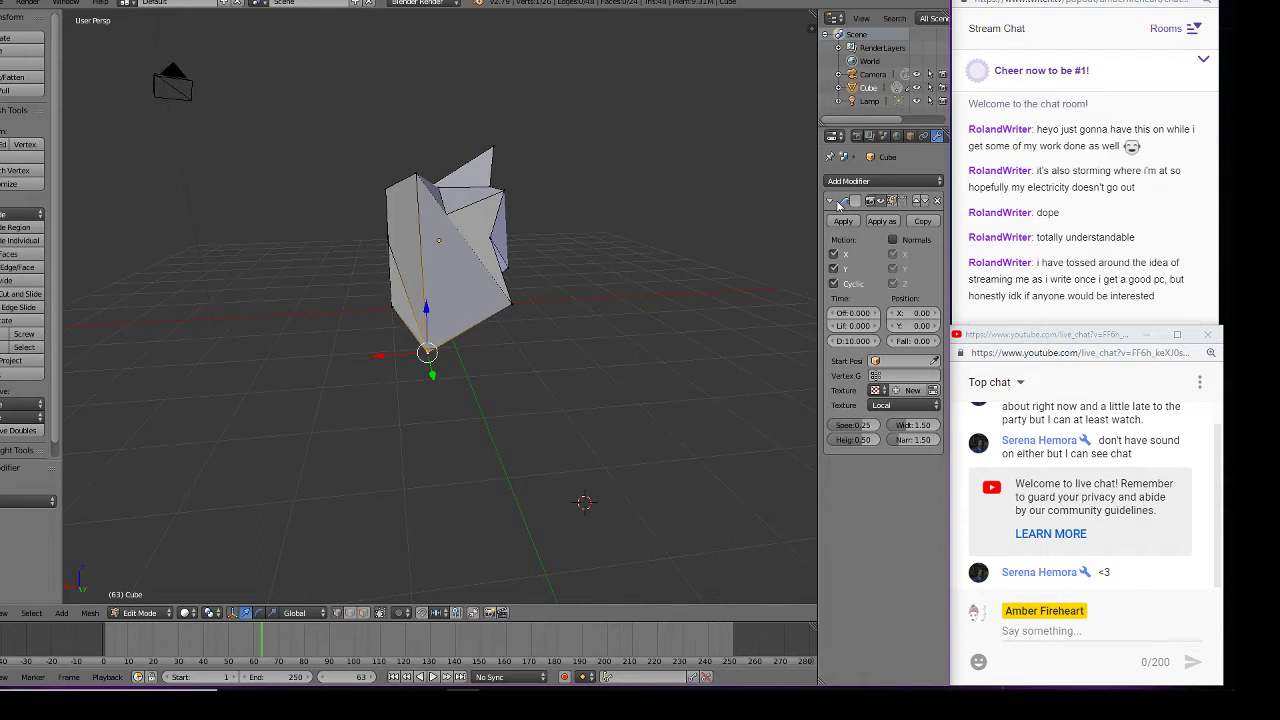
left_click(938, 202)
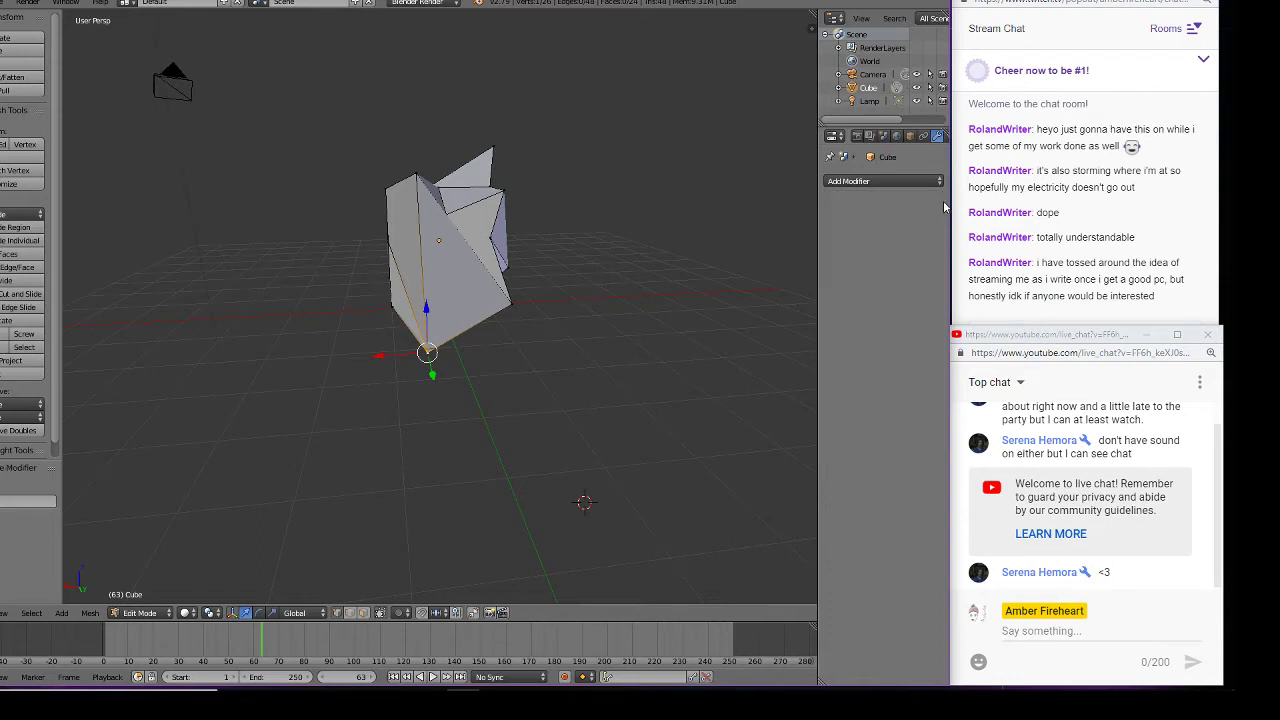
- Look through the modifier list and the render layer, scene, world and object properties
left_click(912, 182)
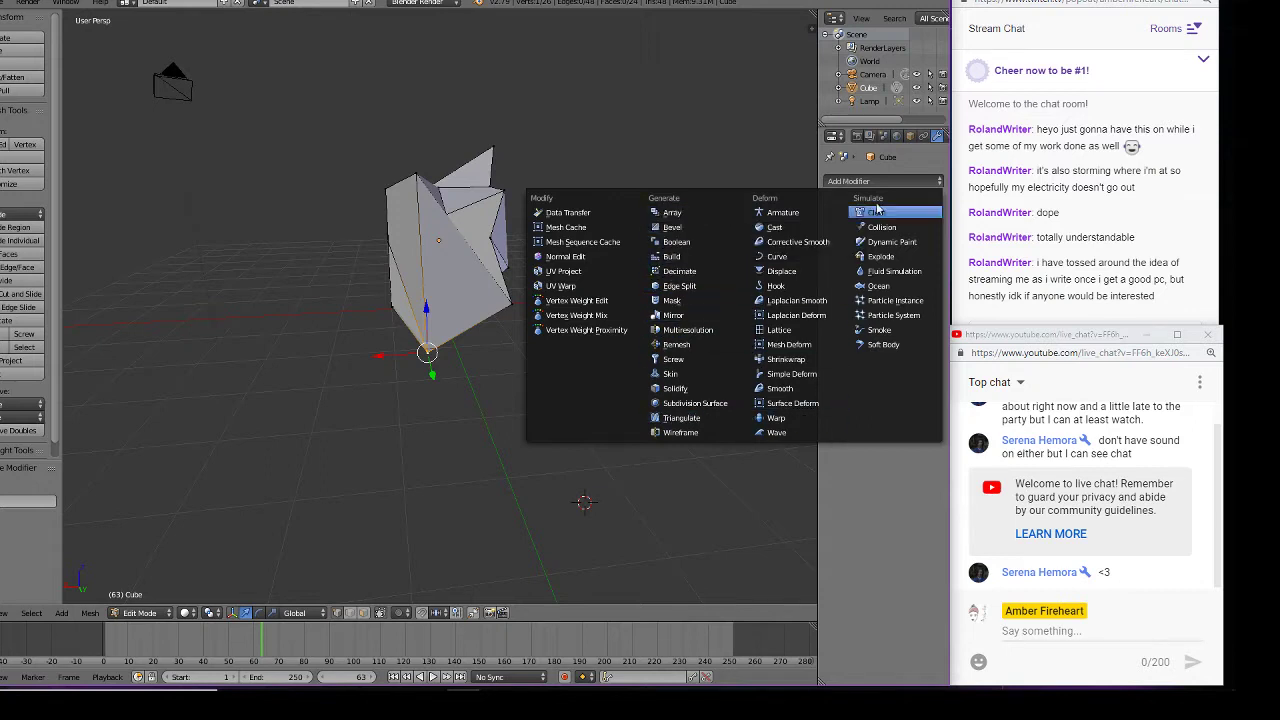
left_click(869, 136)
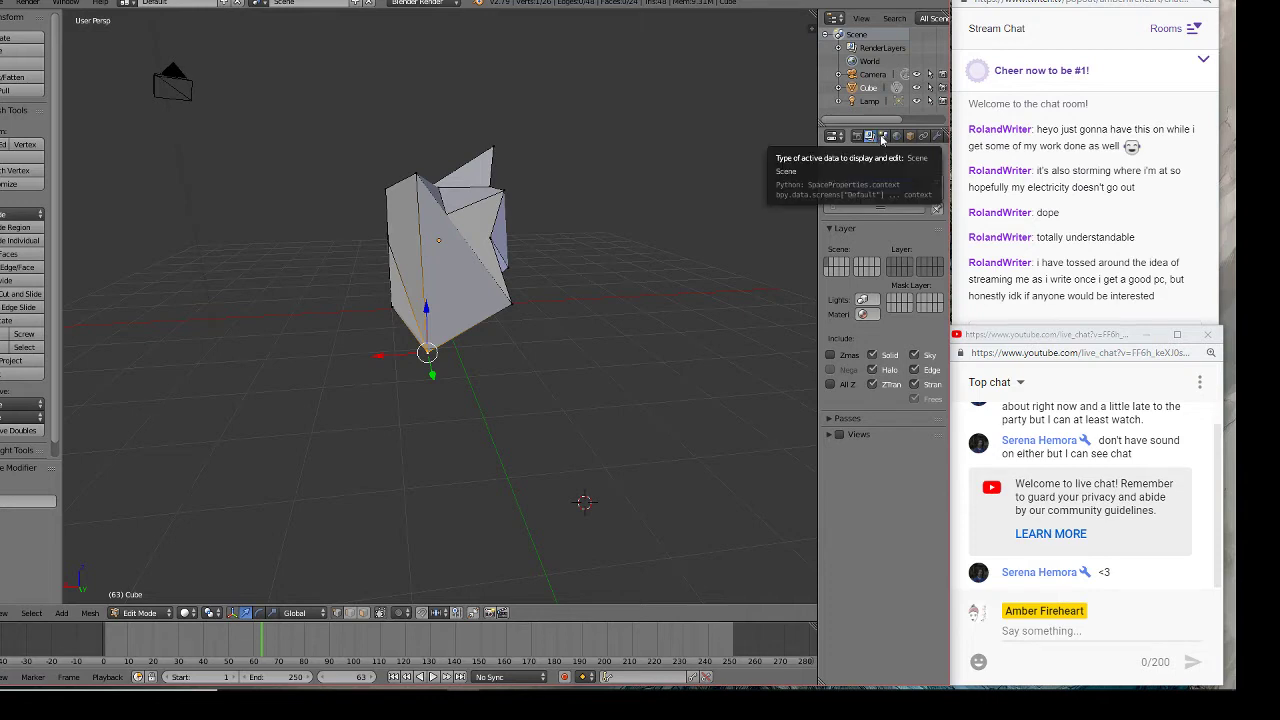
left_click(883, 137)
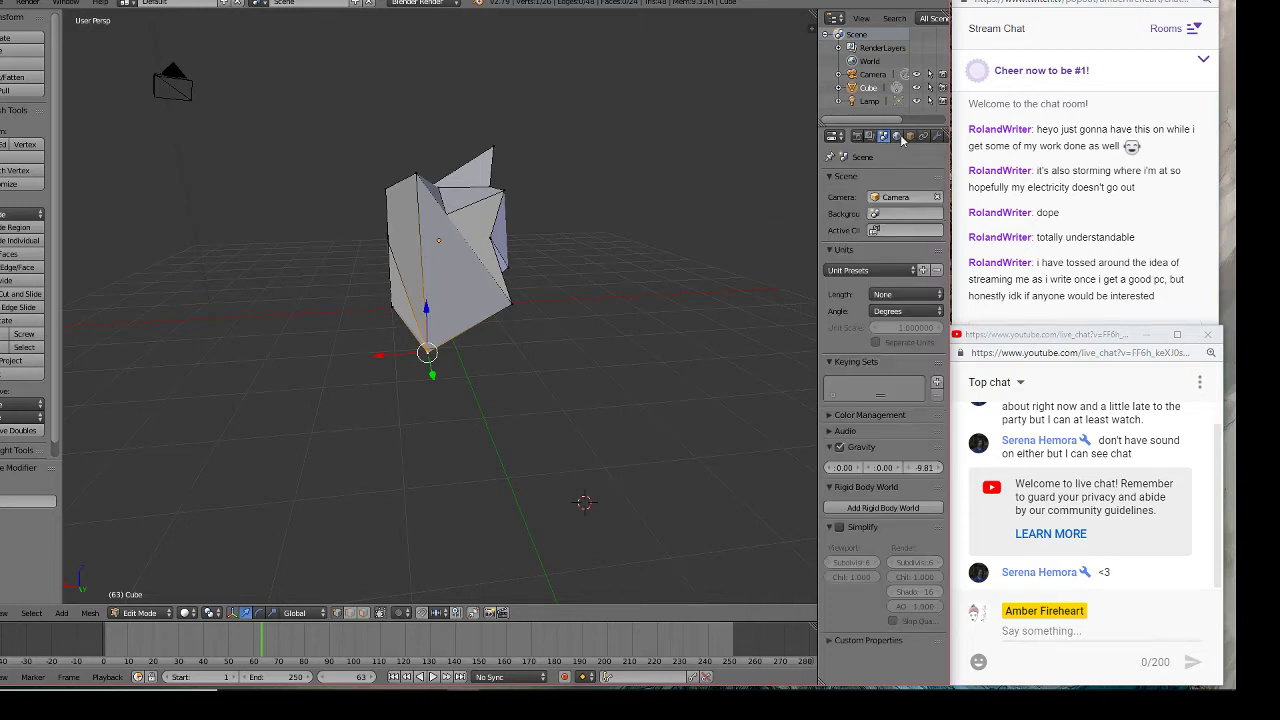
left_click(897, 137)
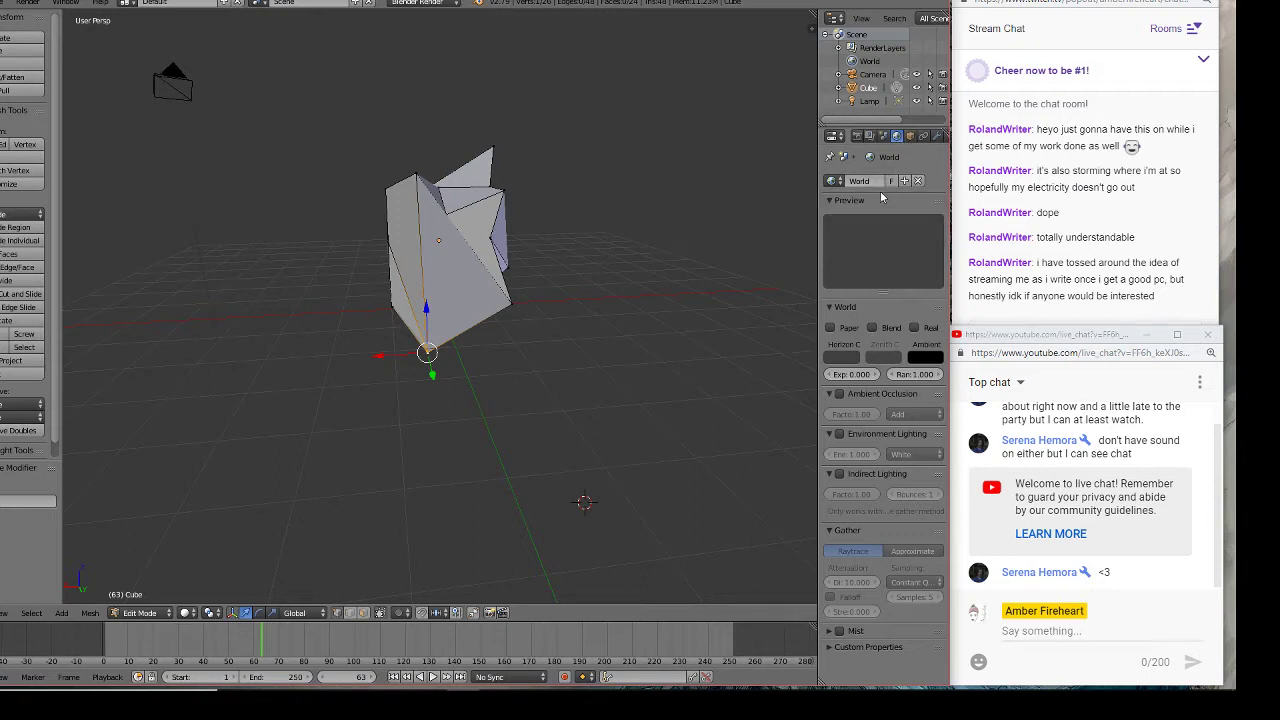
left_click(909, 136)
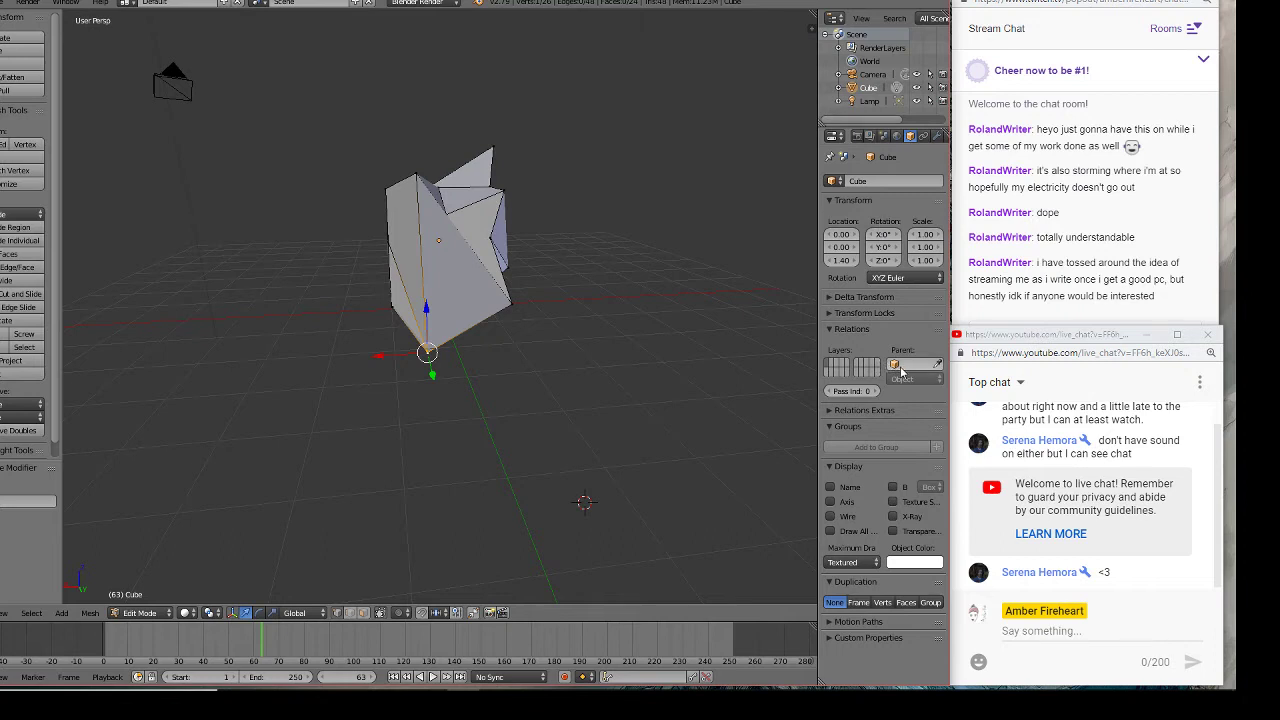
- Check the cube's available parents, transform locks, delta transform and extra relations, and collapse its Relations settings
left_click(901, 365)
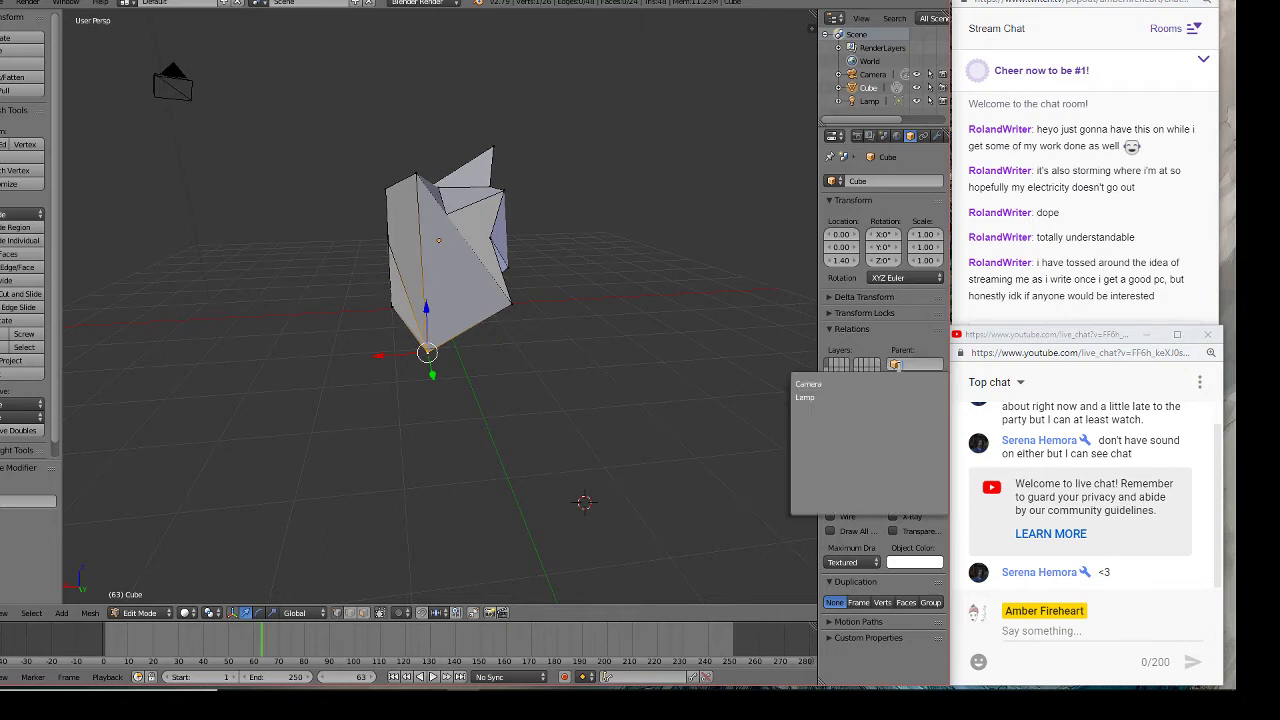
left_click(858, 330)
left_click(878, 318)
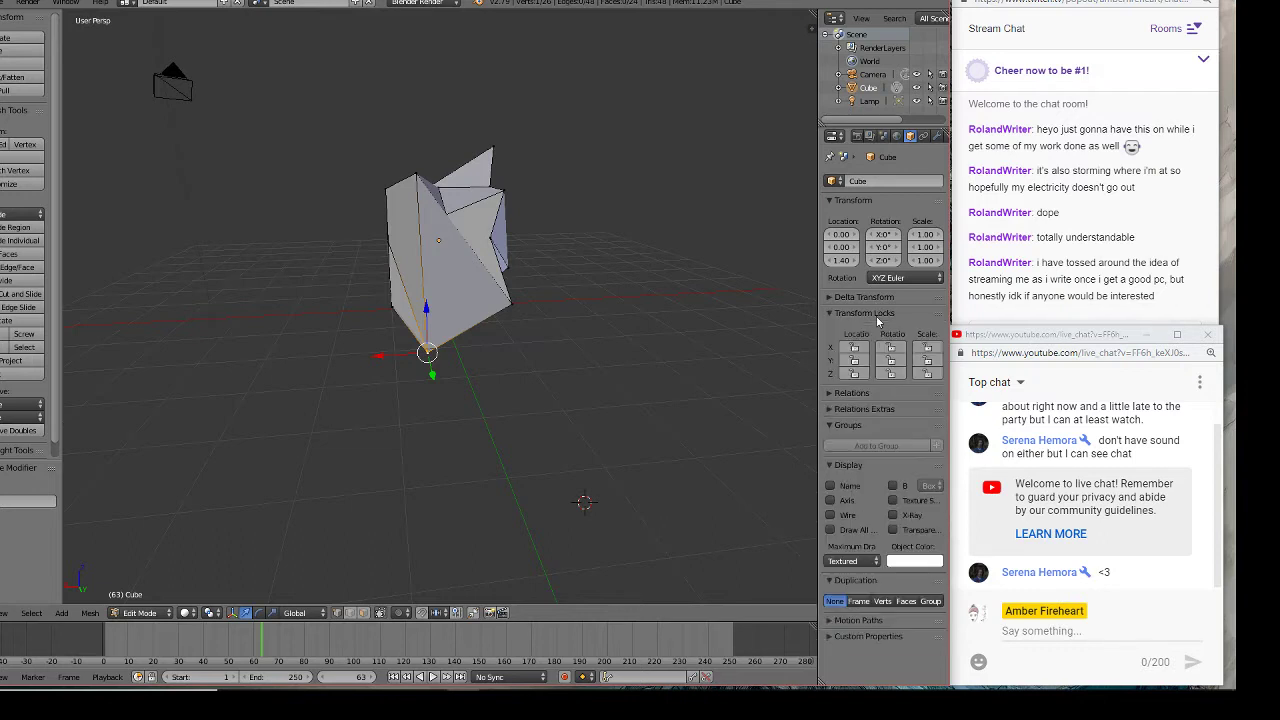
left_click(877, 317)
left_click(880, 301)
left_click(880, 301)
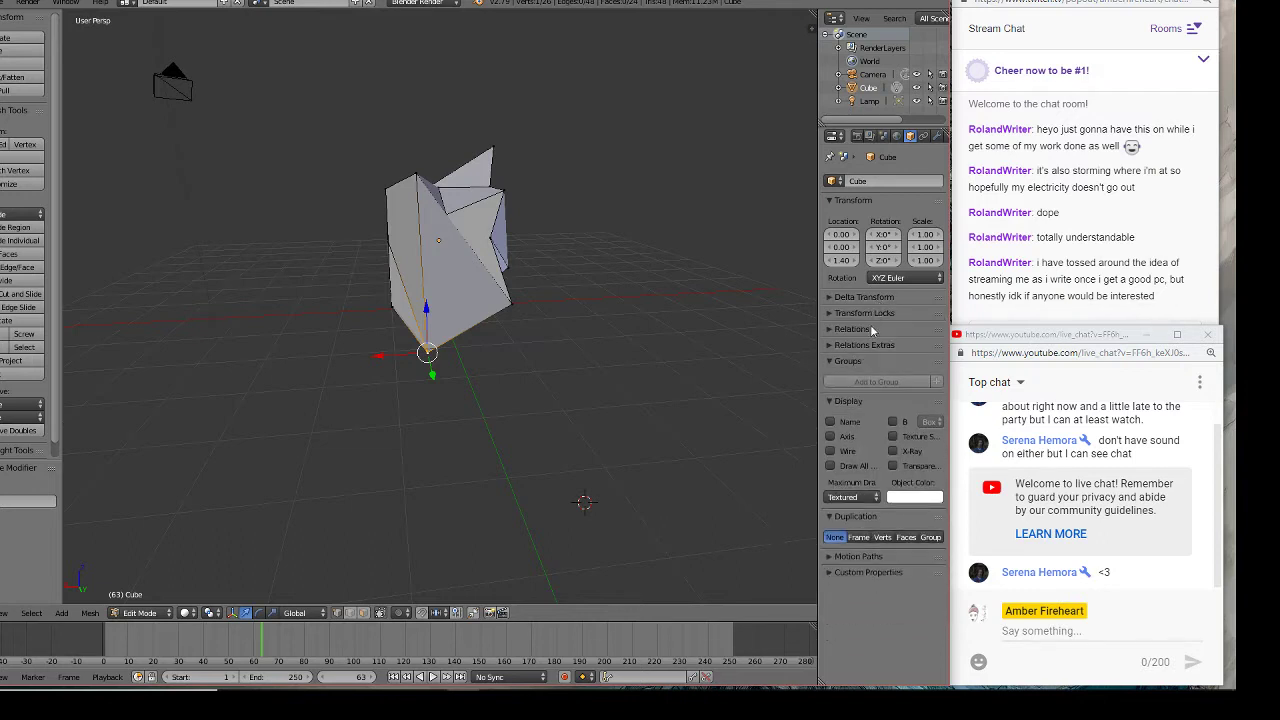
left_click(864, 345)
left_click(864, 345)
left_click(872, 329)
left_click(873, 329)
- Look over the available editor types, the scene properties and the mesh primitives that can be created
left_click(836, 139)
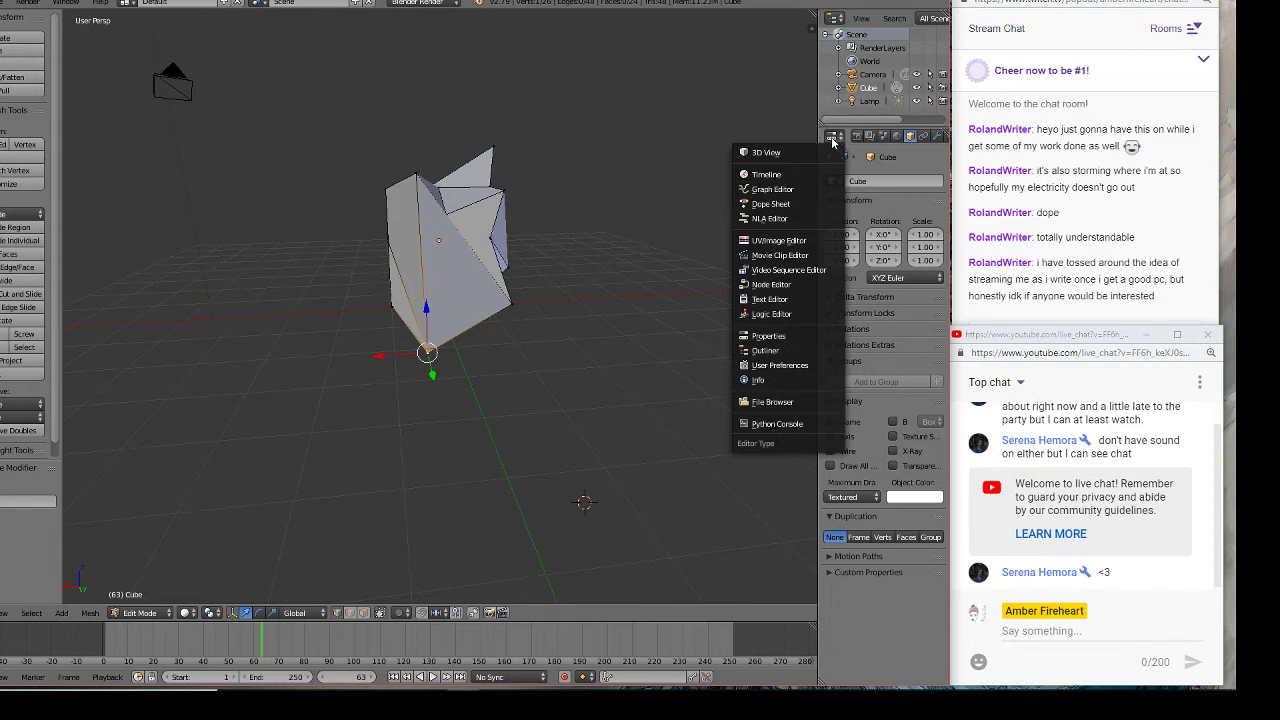
left_click(883, 138)
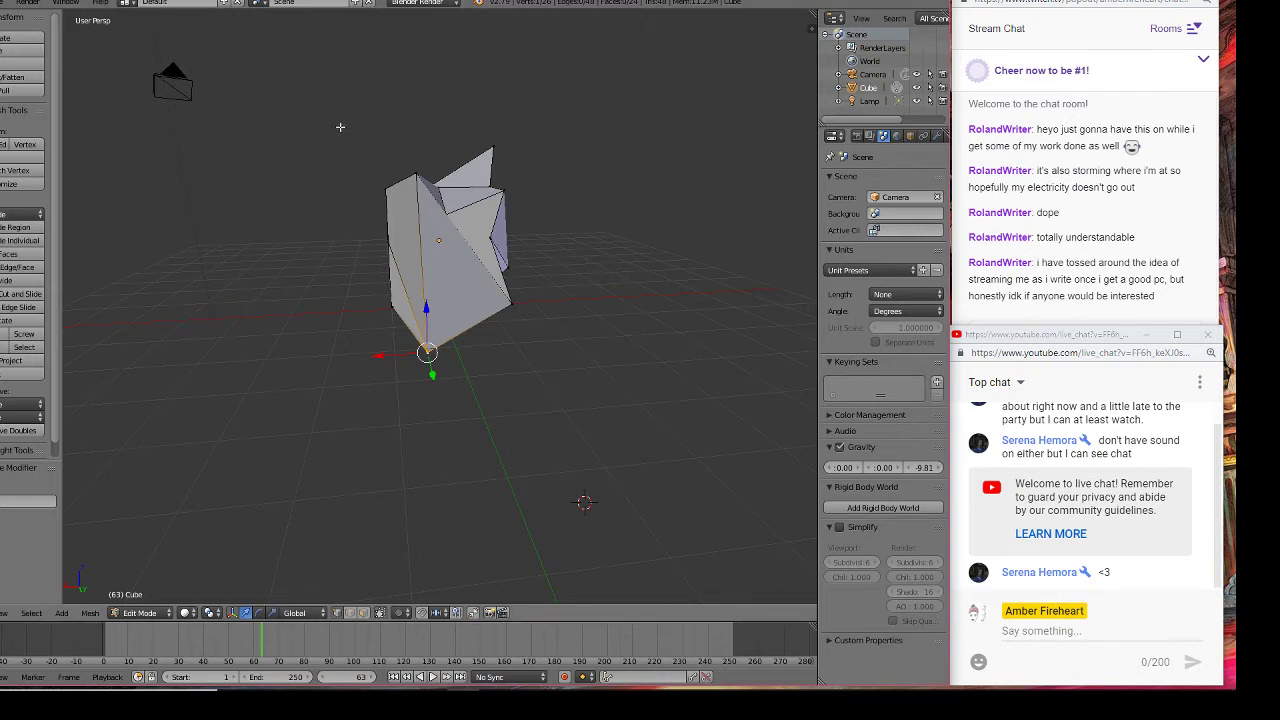
middle_click_drag(340, 126, 516, 178)
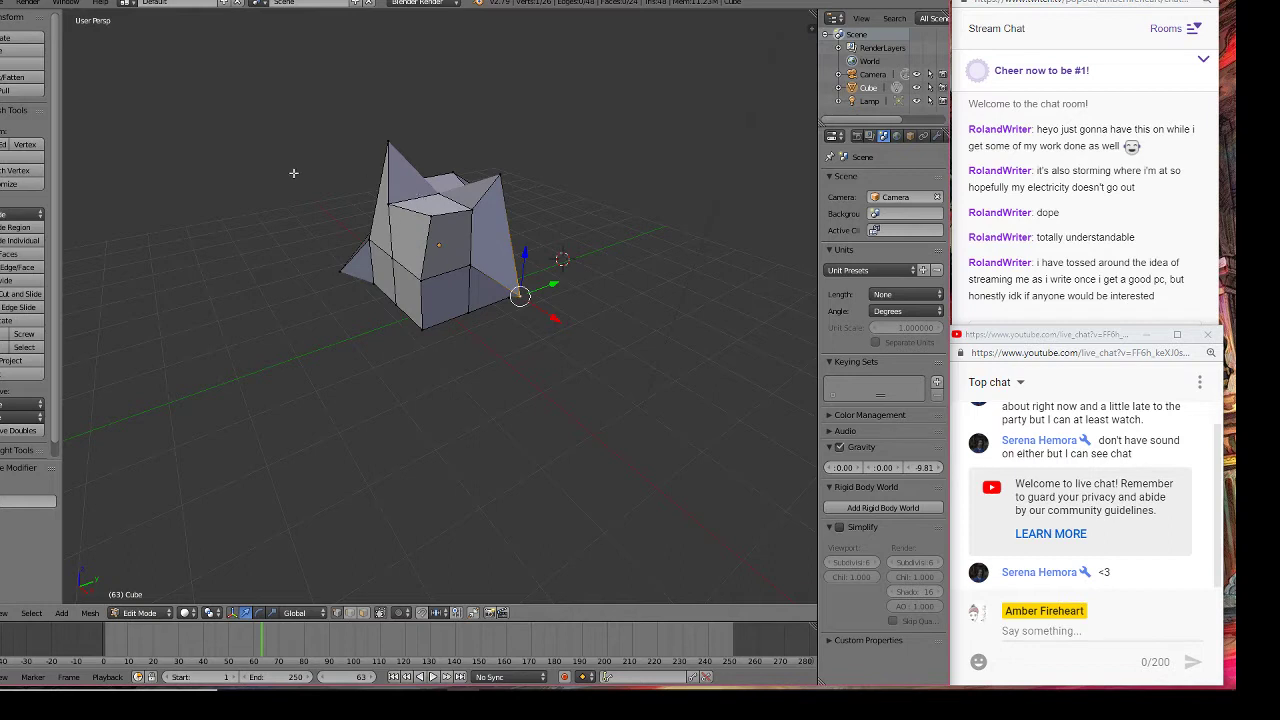
left_click(0, 64)
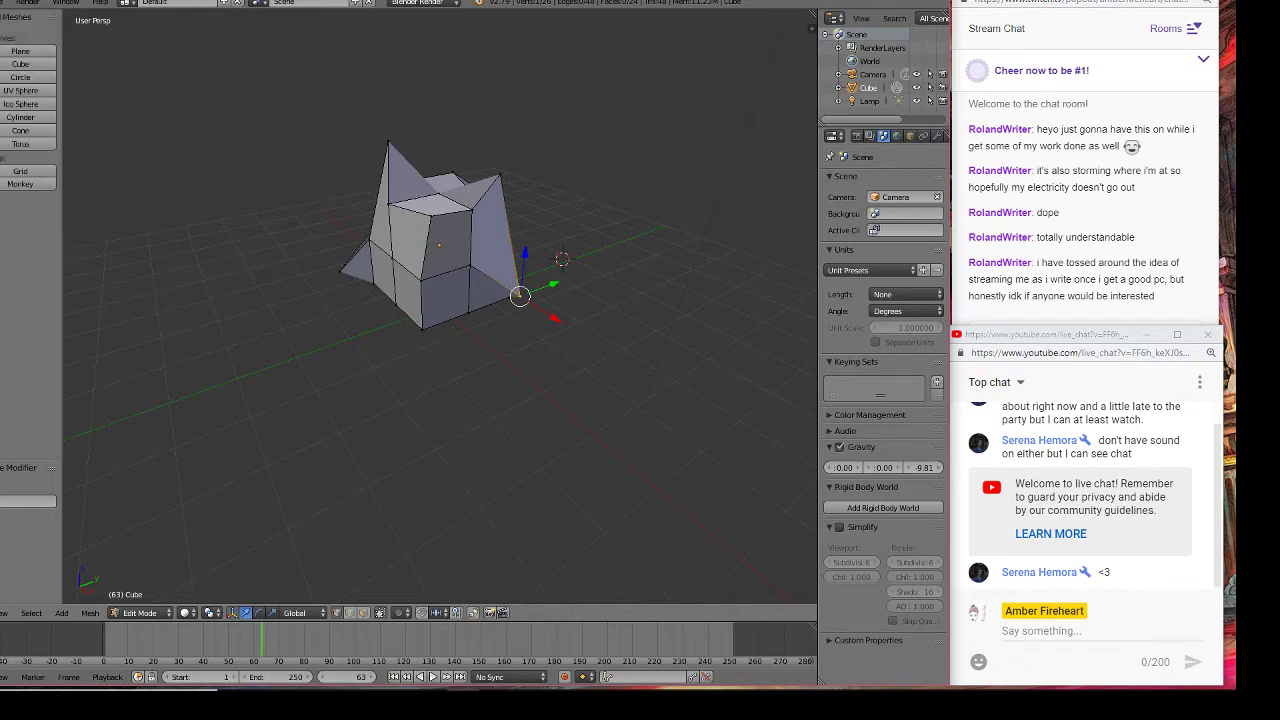
left_click(0, 30)
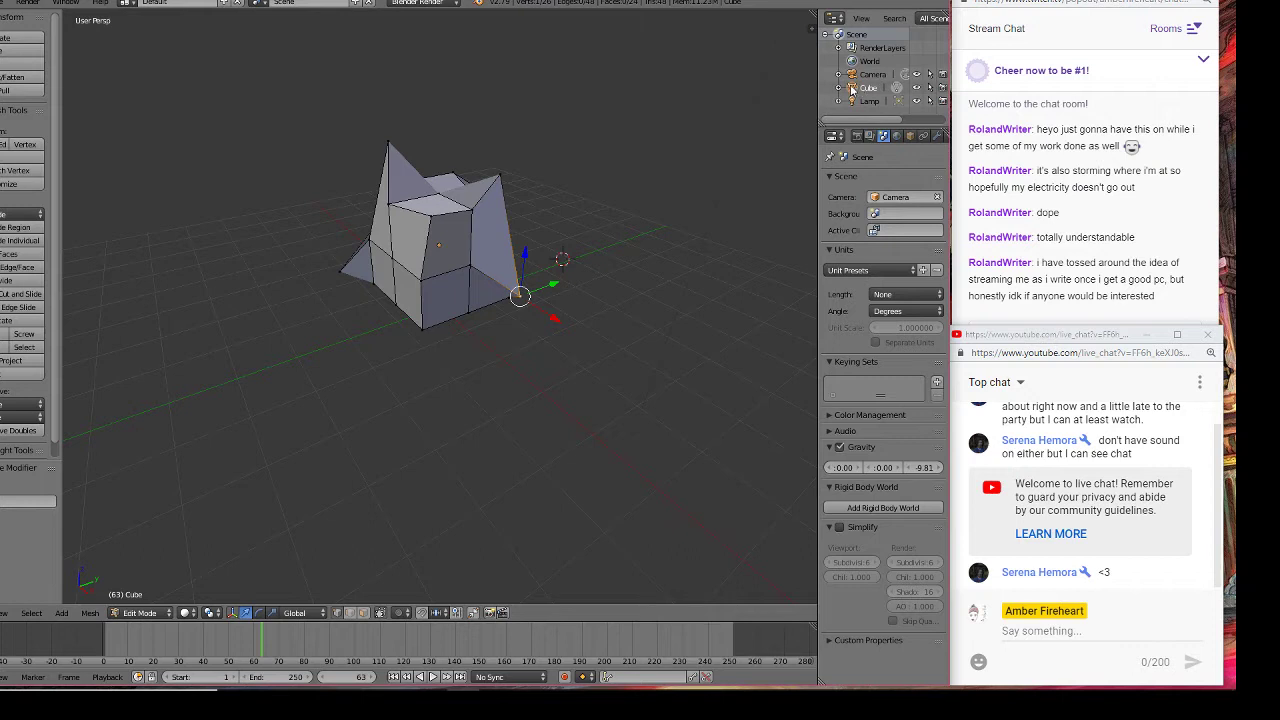
- Switch the cube to Object Mode and pick Camera as the scene's camera
left_click(899, 90)
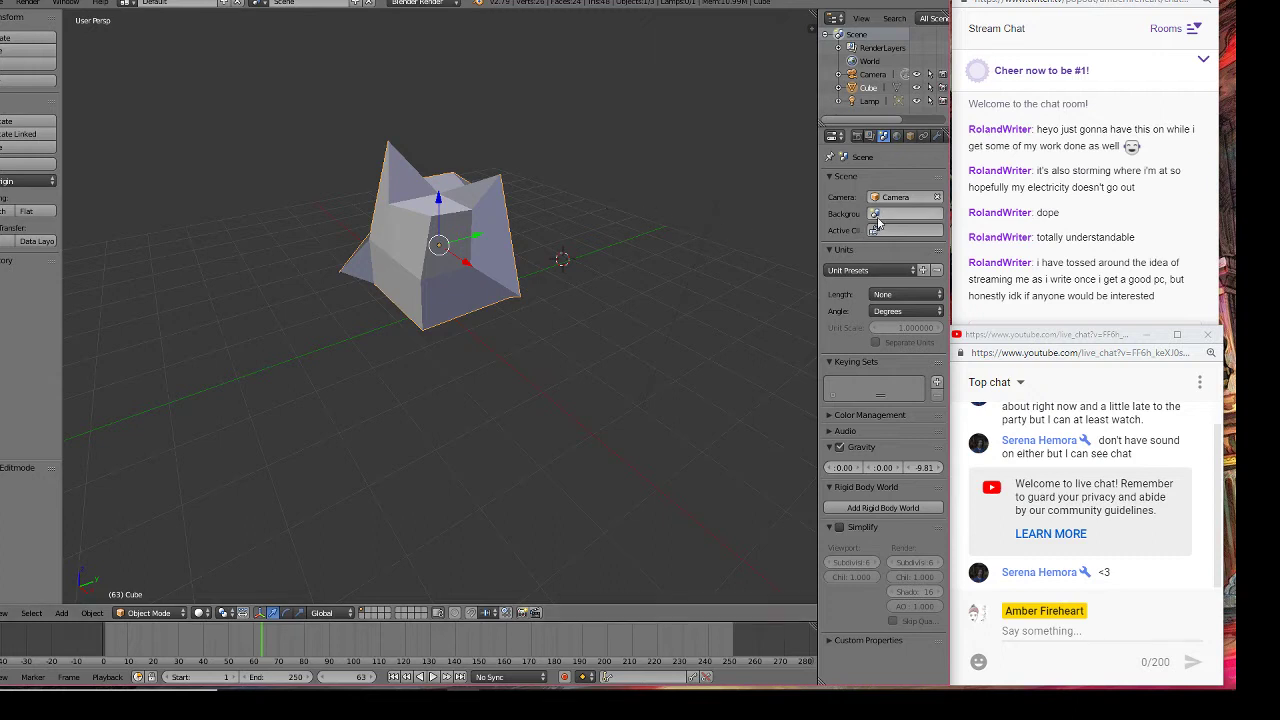
left_click(900, 196)
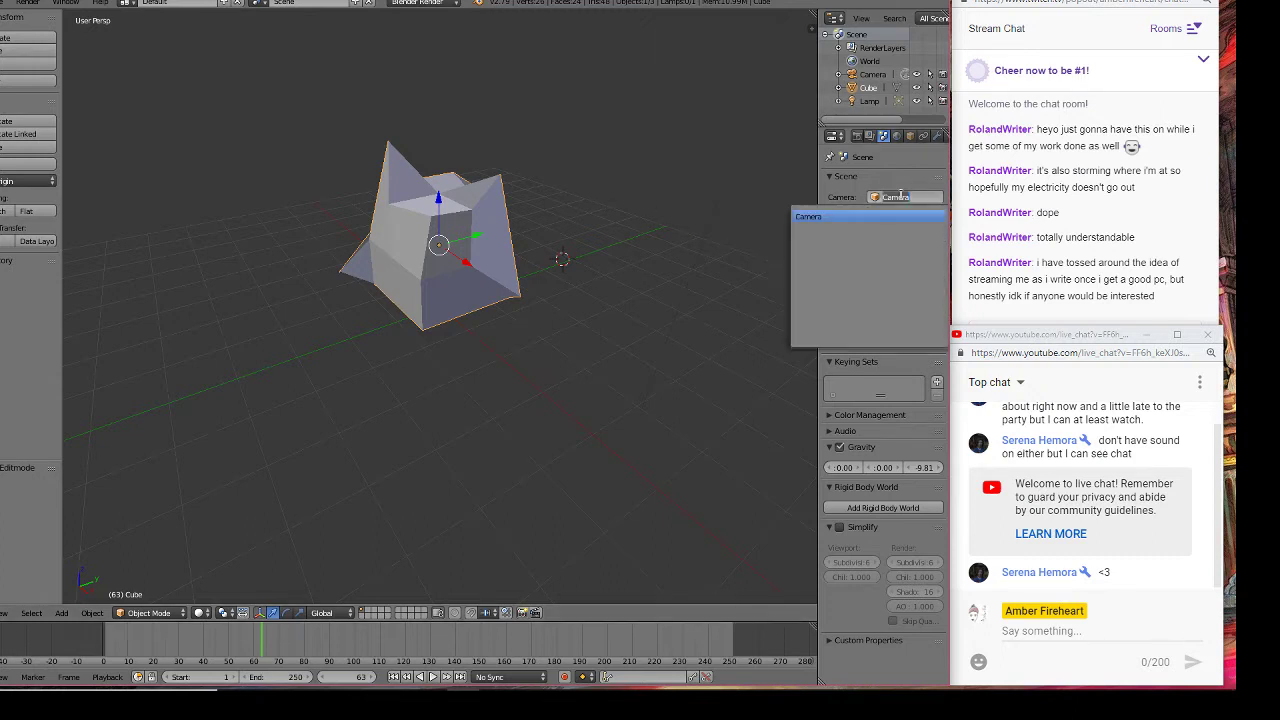
left_click(898, 215)
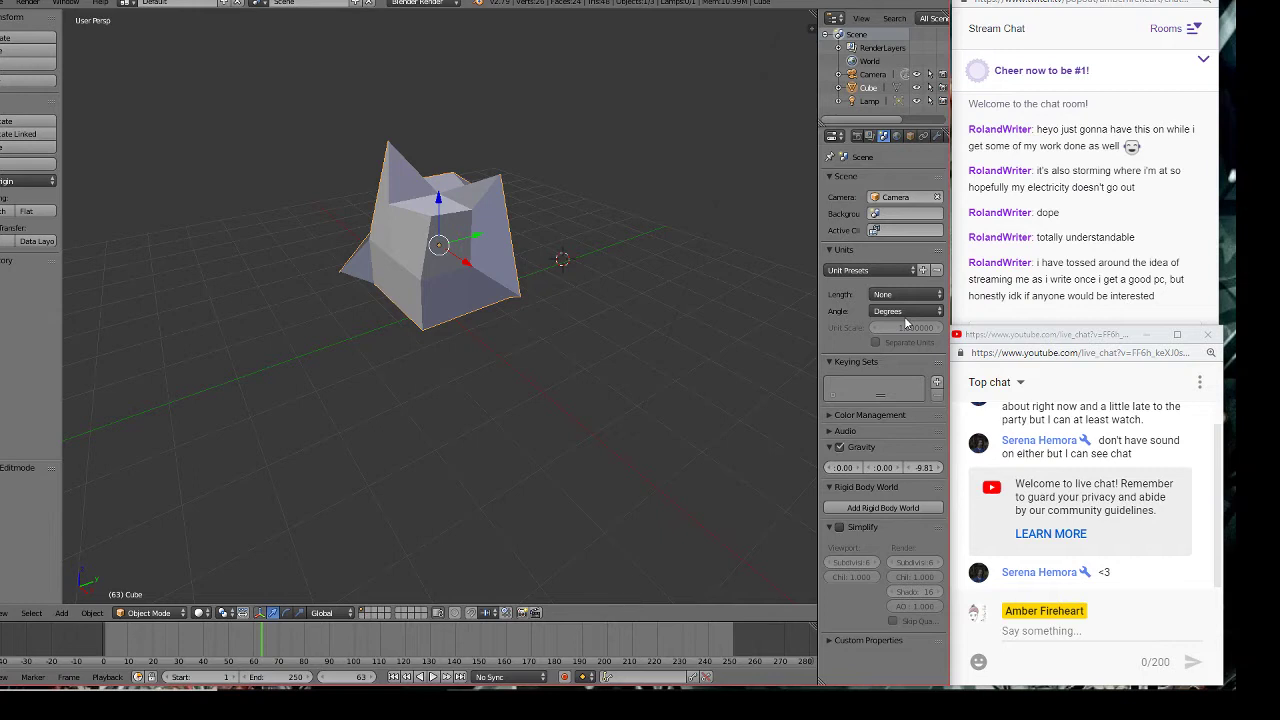
- Expand the scene's Color Management settings and collapse Keying Sets
left_click(902, 415)
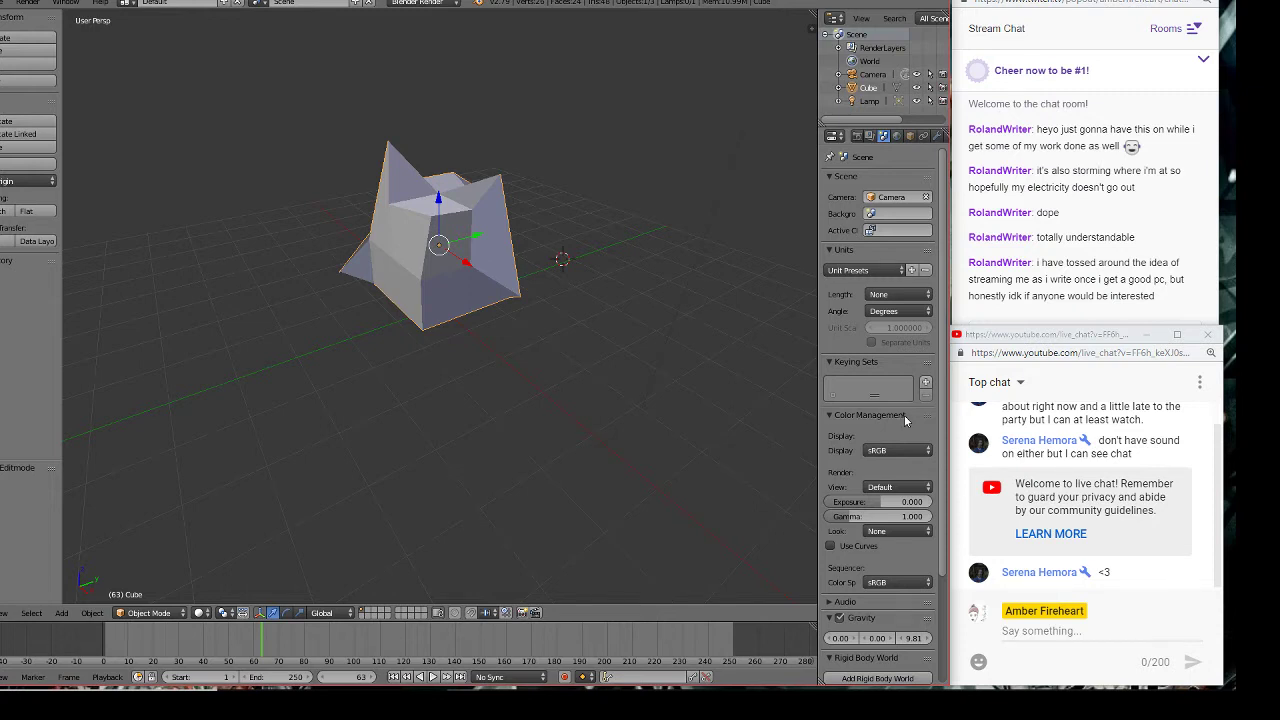
left_click(834, 362)
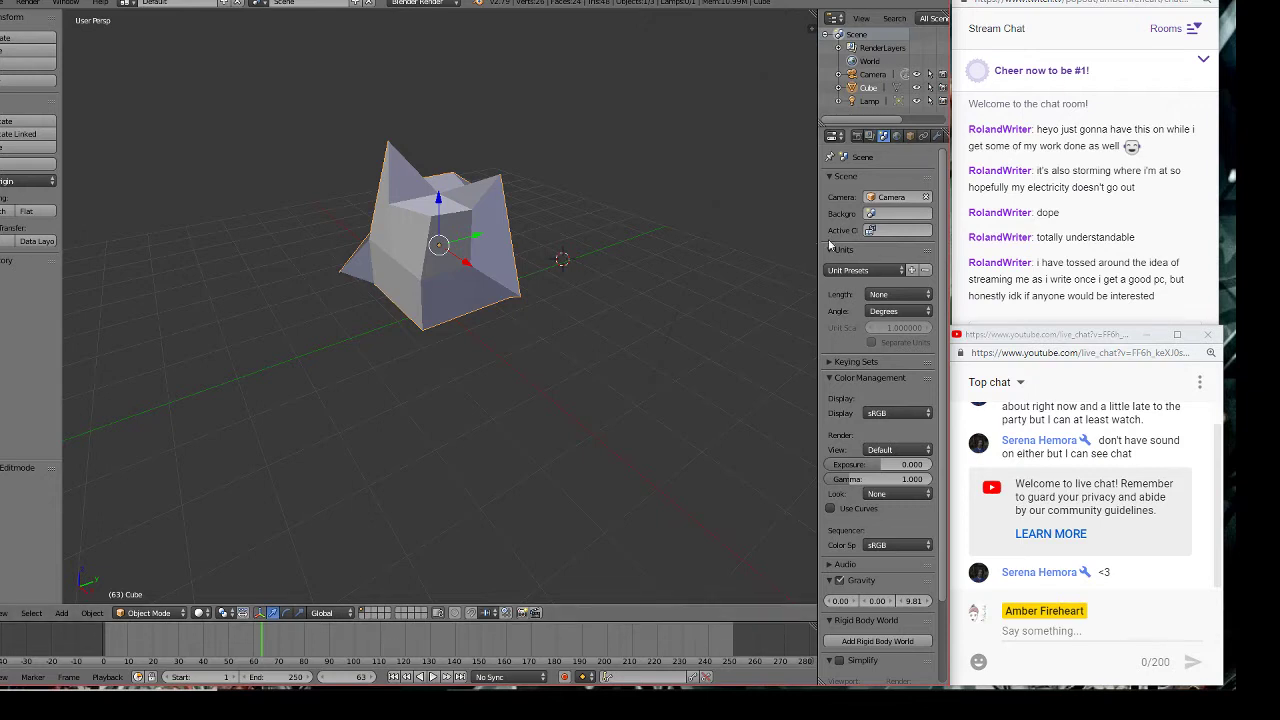
- Look through the render layer, render, object and world properties, and examine the scene properties down to Simplify
left_click(869, 136)
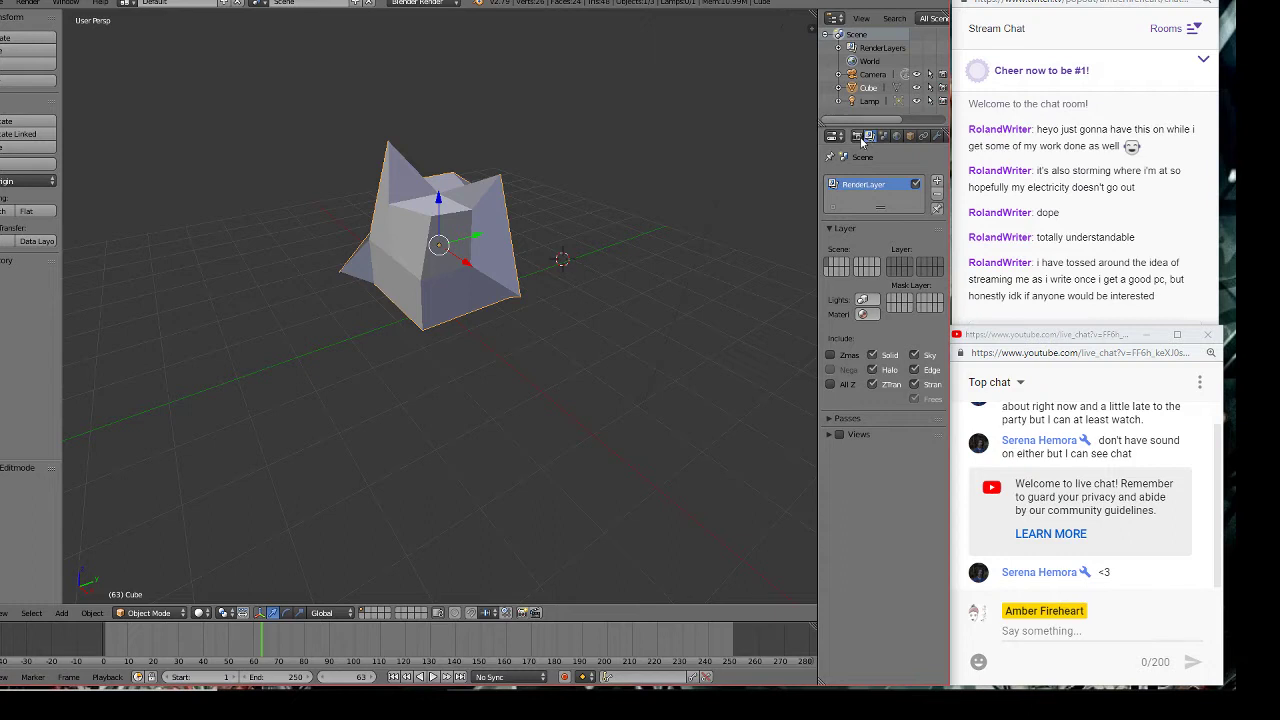
left_click(858, 137)
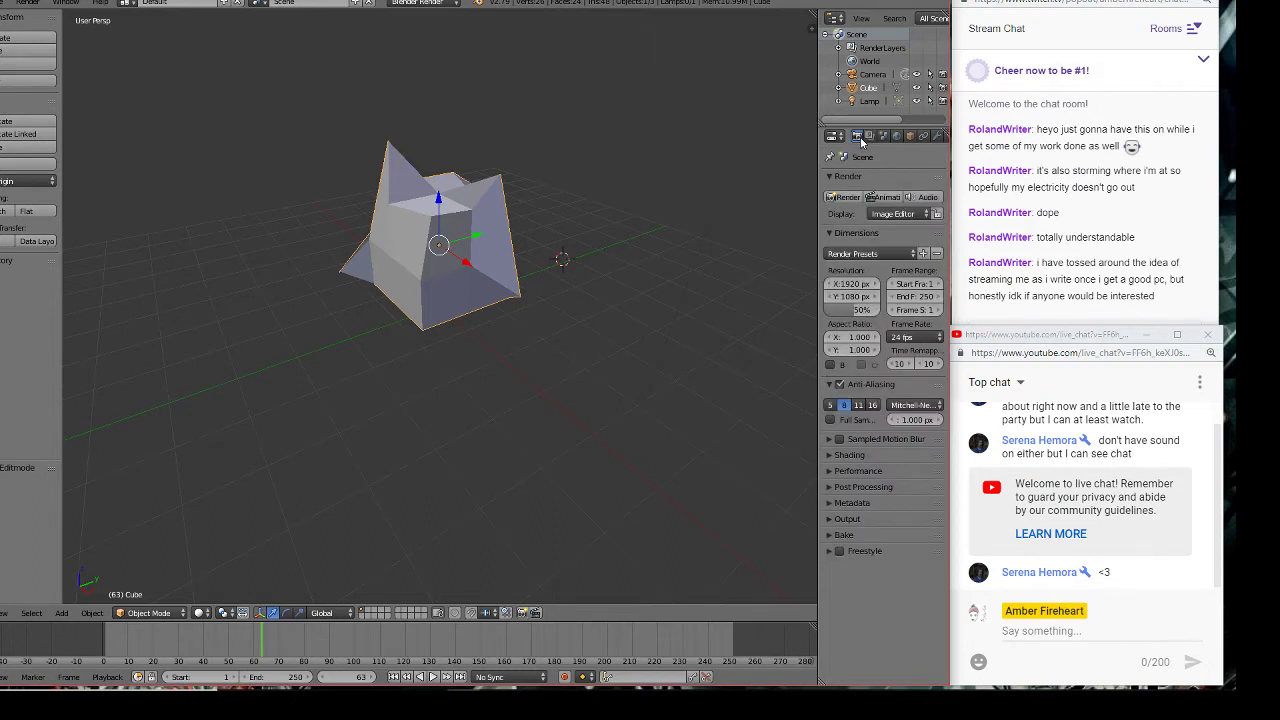
left_click(909, 137)
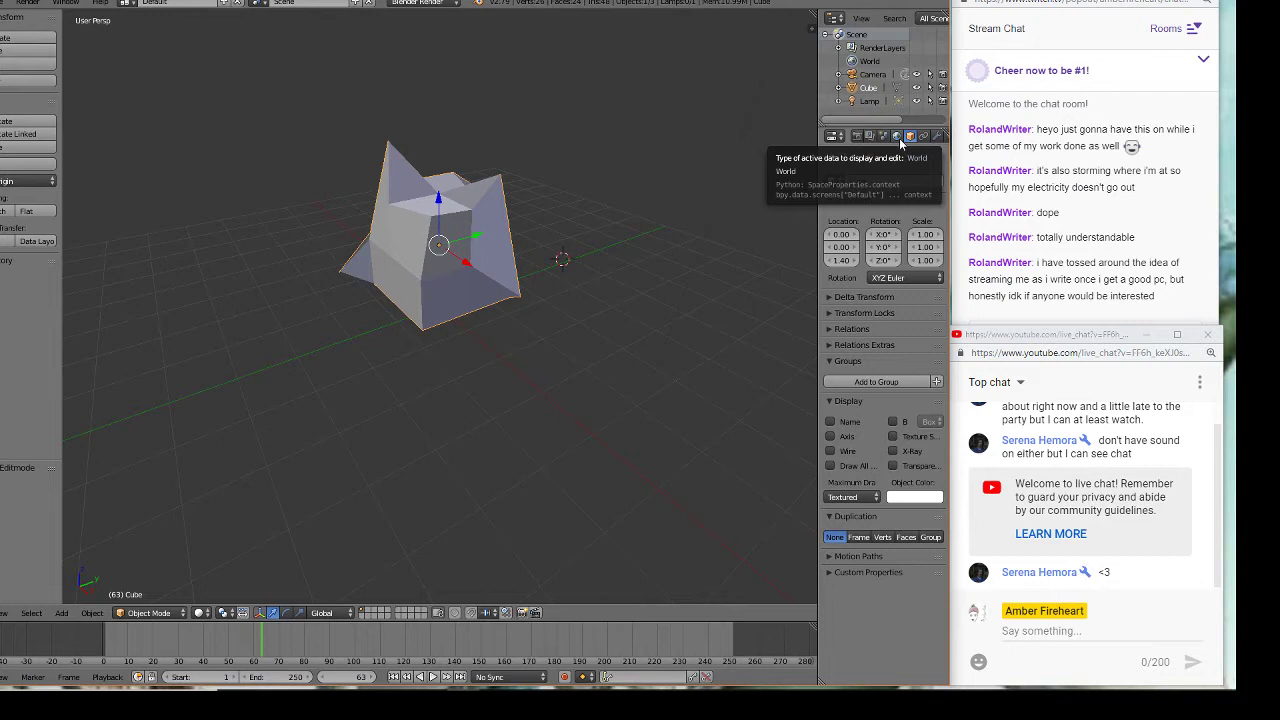
left_click(899, 142)
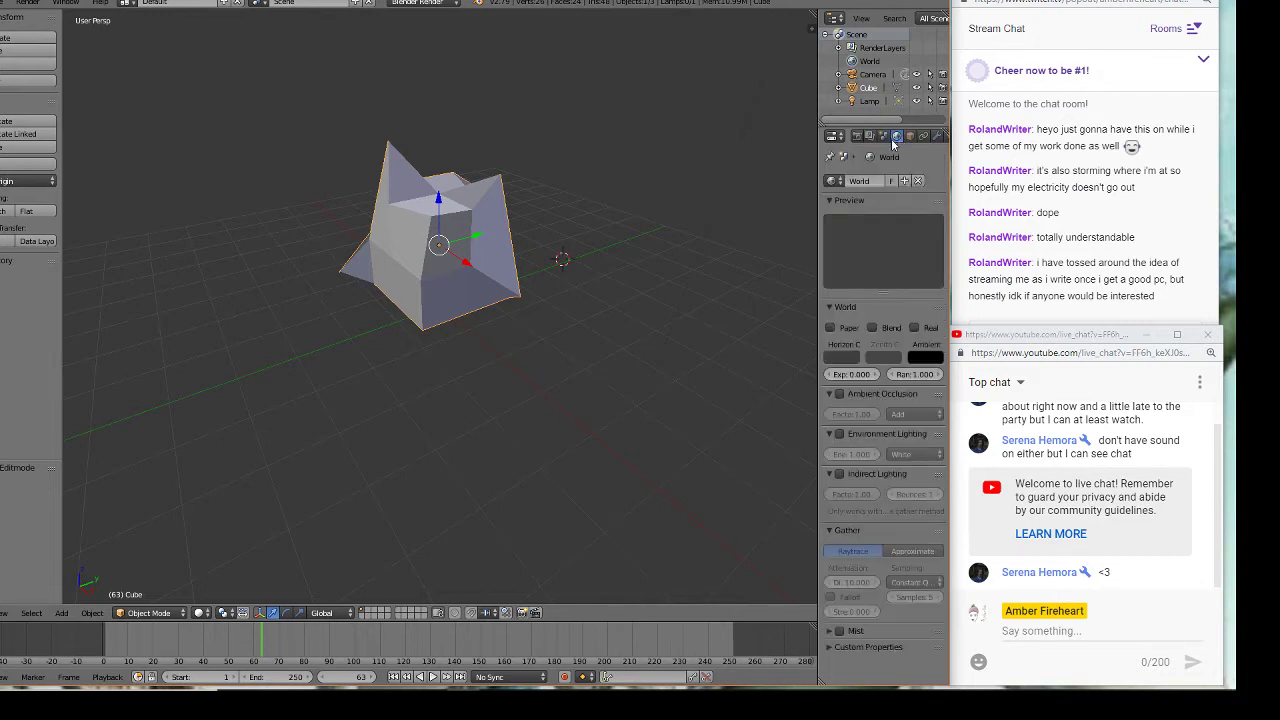
left_click(883, 144)
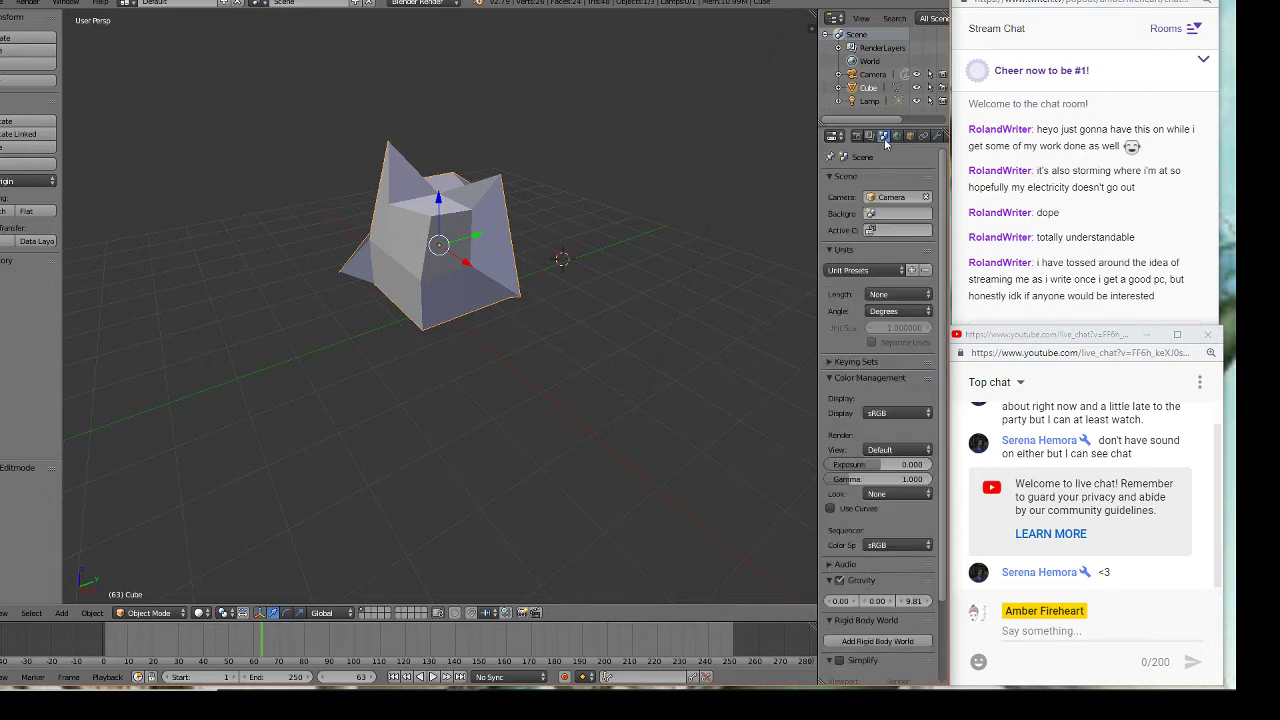
scroll(840, 200, "down", 3)
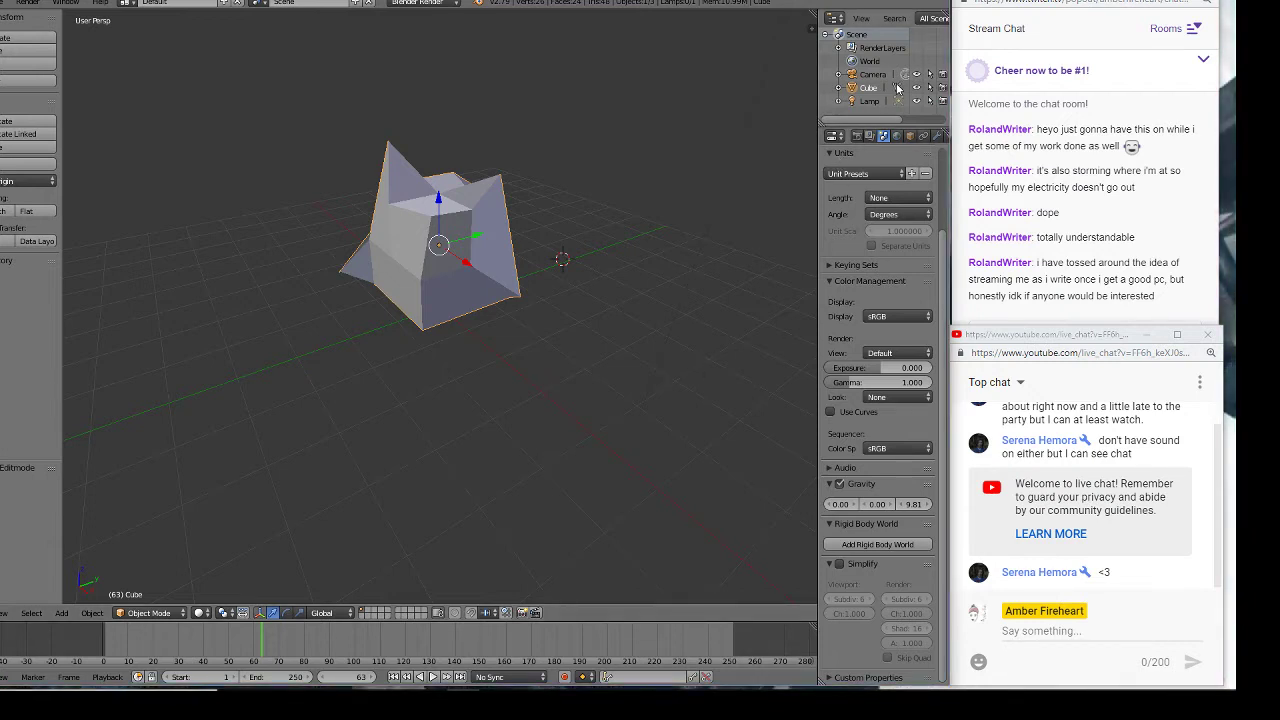
- Switch the cube into Edit Mode and back to Object Mode
key("Tab")
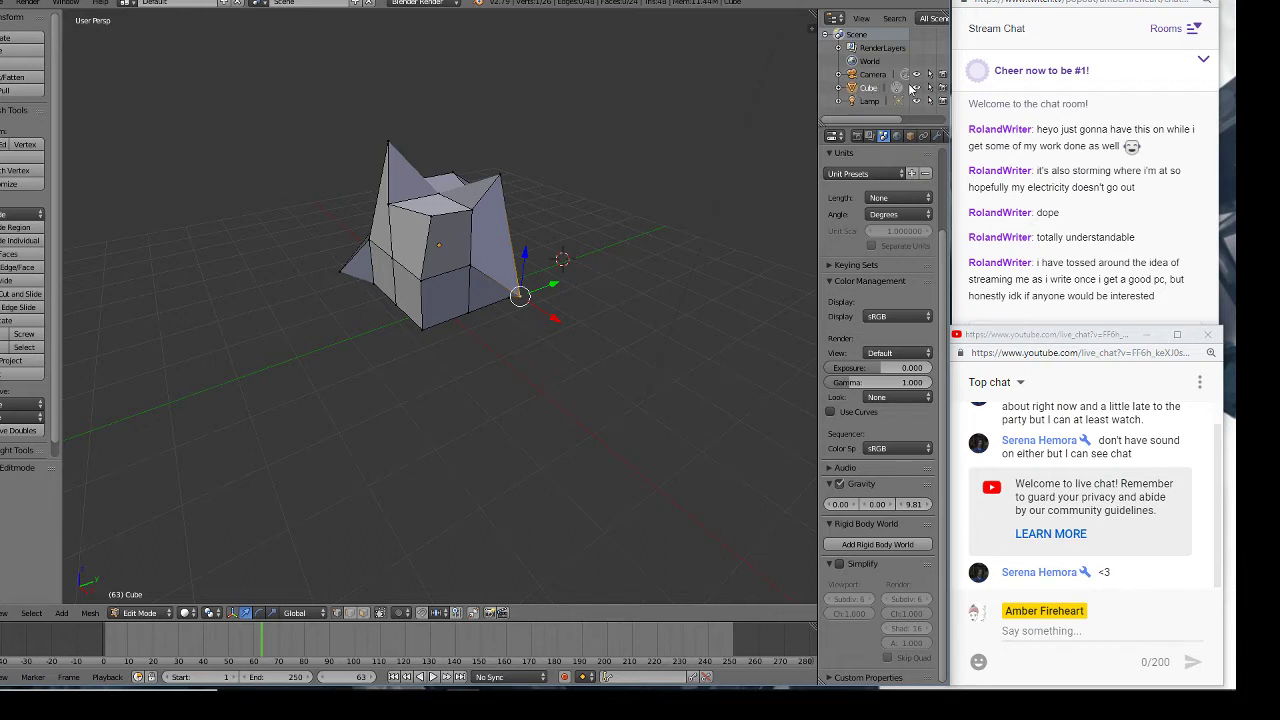
left_click(896, 90)
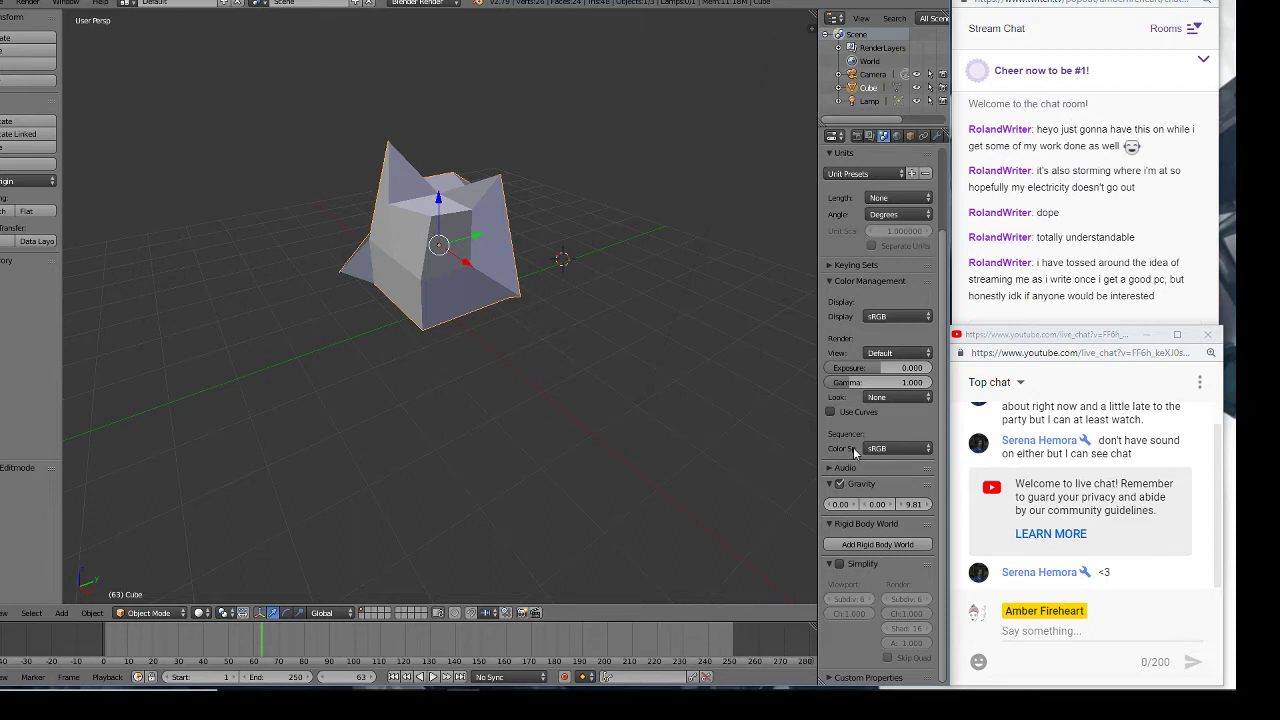
- Collapse the scene's Color Management settings, briefly checking the Keying Sets and Color Management contents
left_click(861, 280)
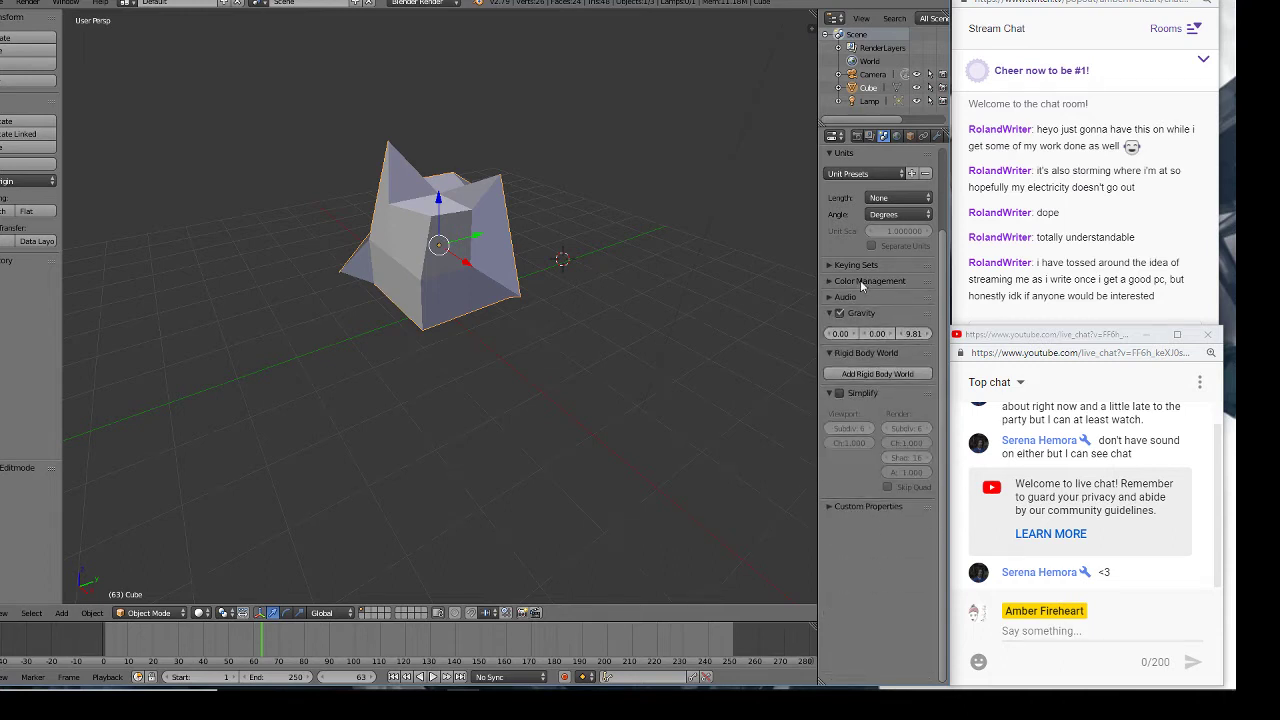
left_click(870, 266)
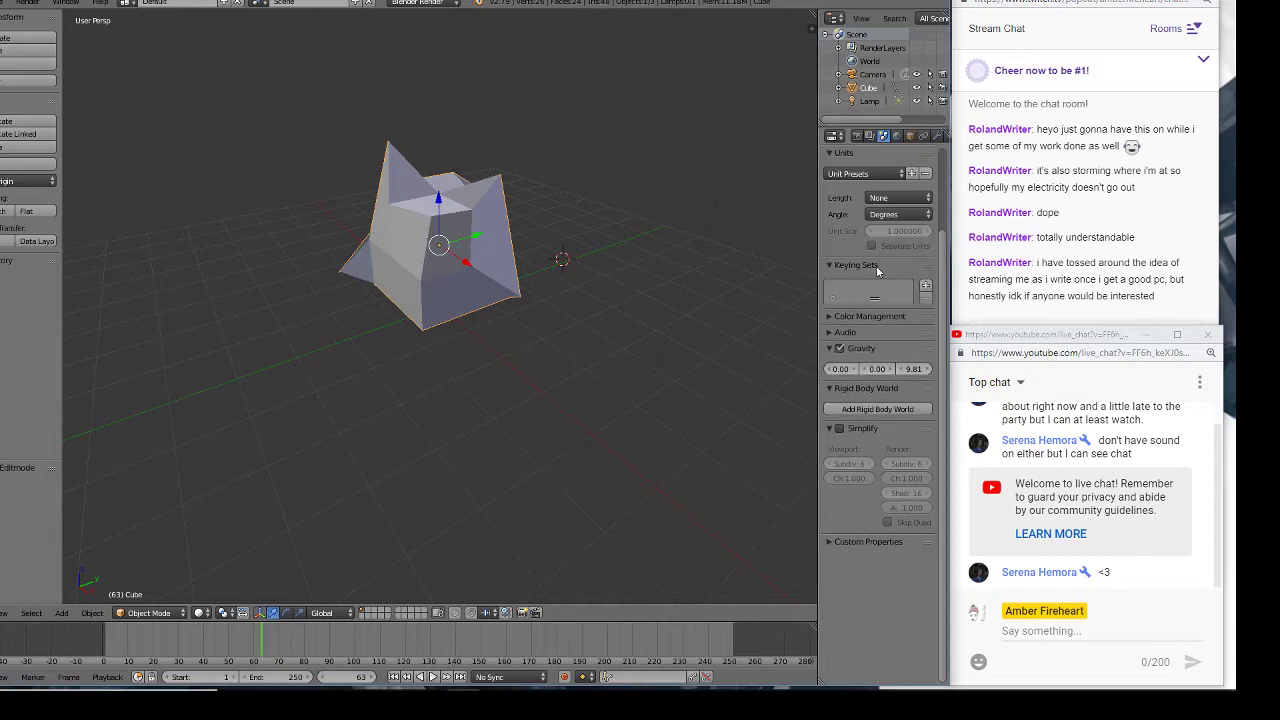
left_click(870, 266)
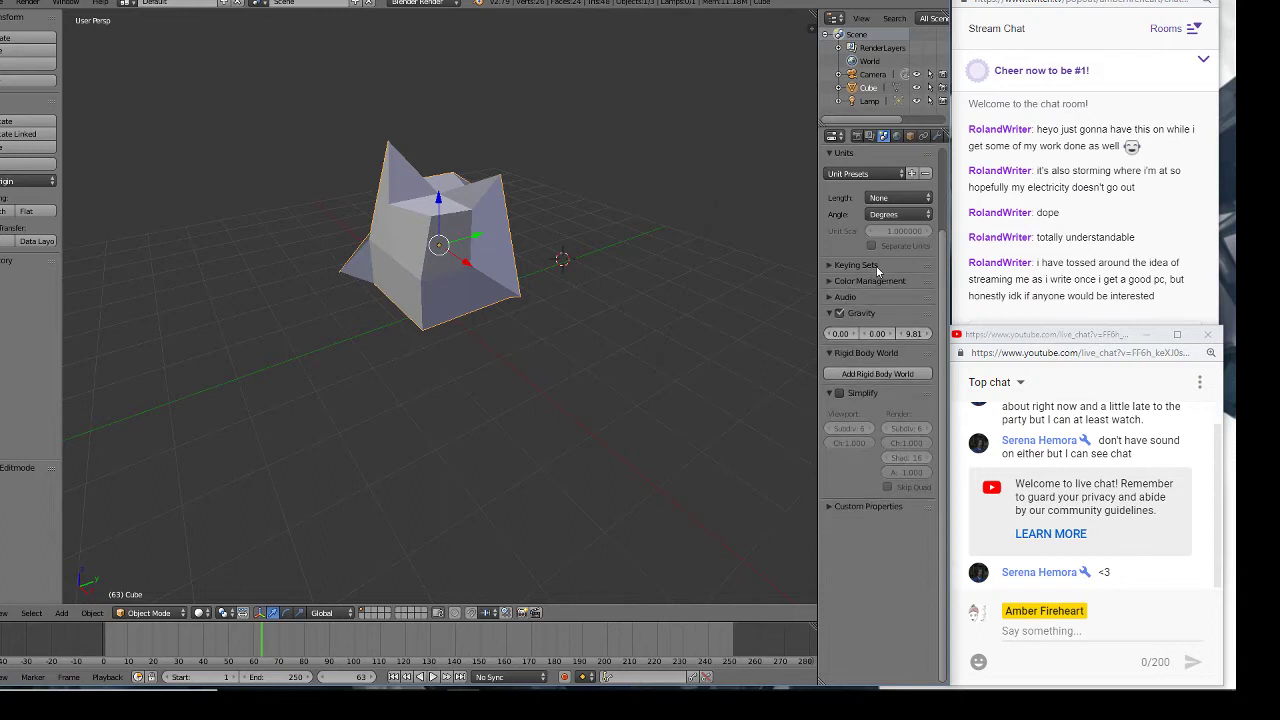
left_click(873, 280)
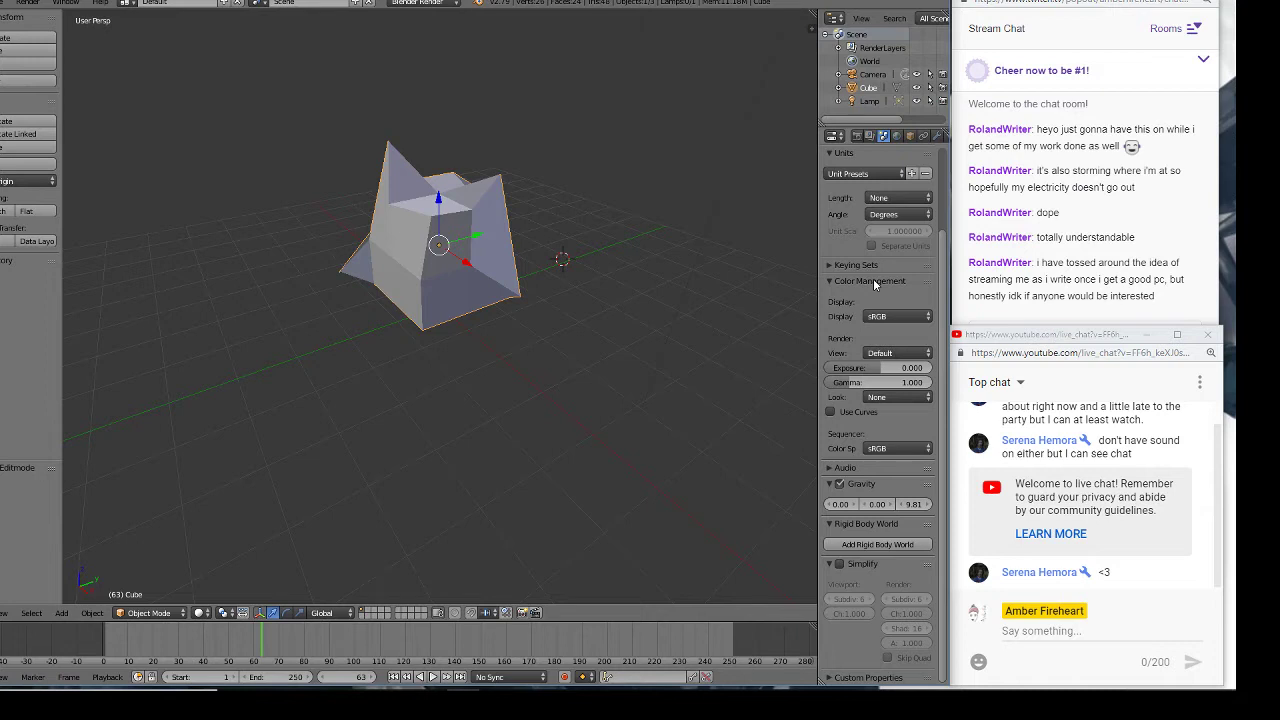
left_click(873, 280)
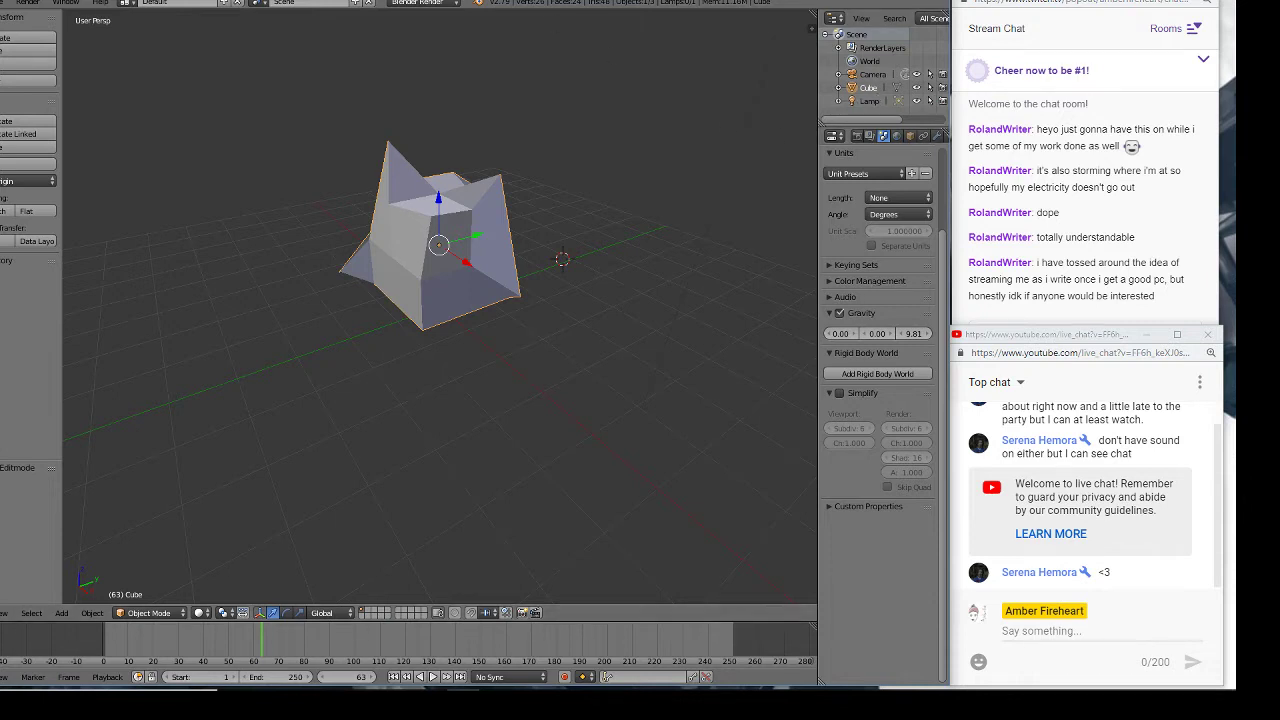
left_click(46, 4)
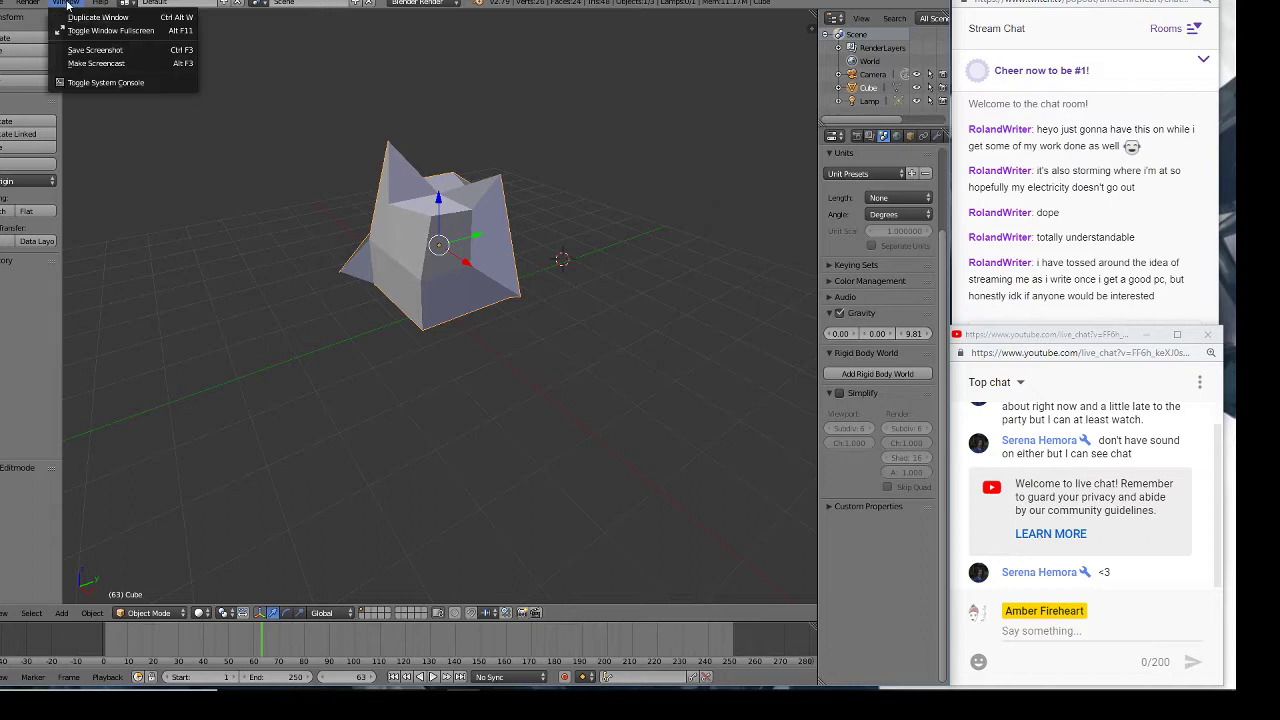
mouse_move(37, 5)
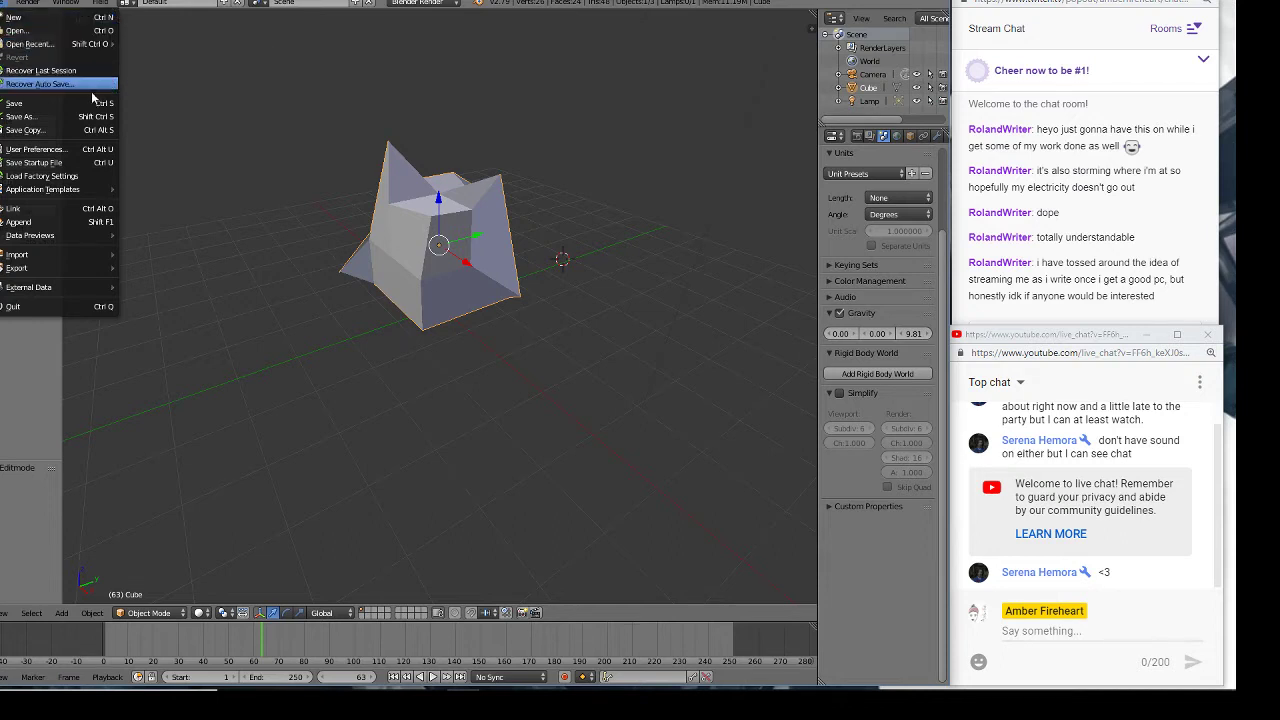
left_click(3, 5)
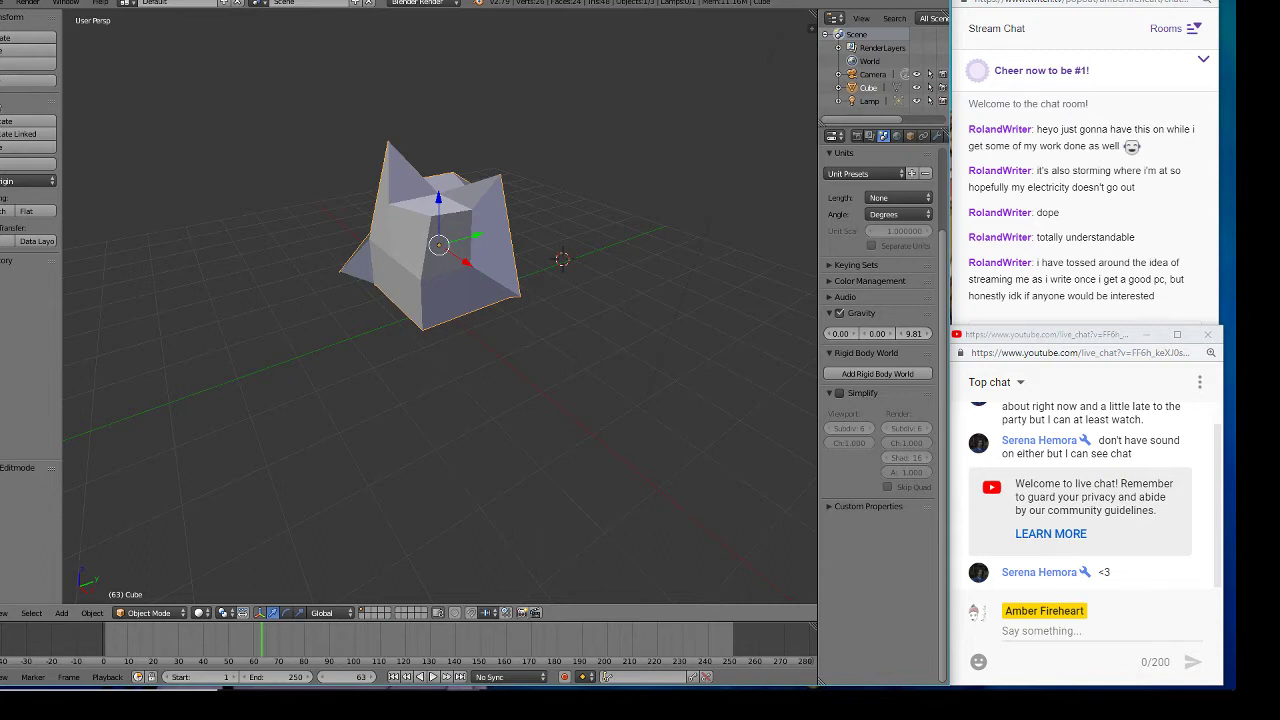
- Collapse the object editing tools that hold the duplicate, origin, shading and data transfer commands
left_click(3, 101)
left_click(3, 101)
left_click(3, 101)
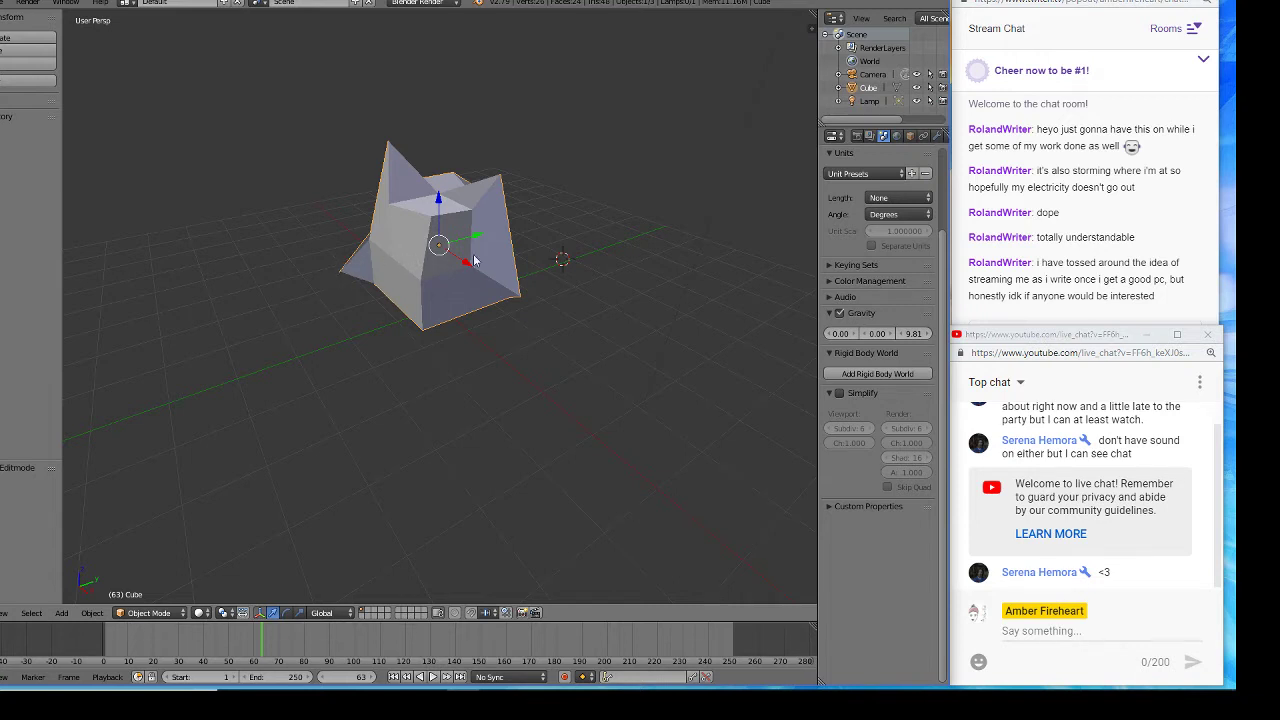
- Look through the cube's object properties, then the world, scene and render layer properties
middle_click_drag(568, 290, 522, 270)
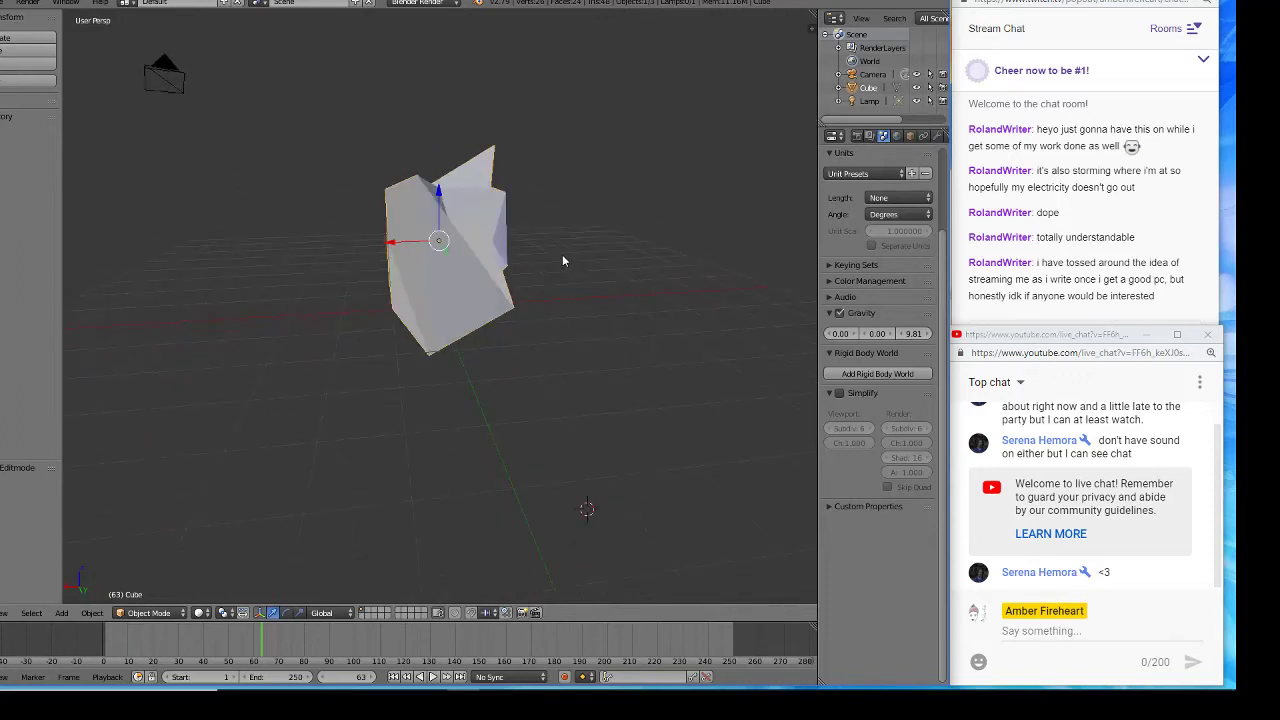
left_click(909, 136)
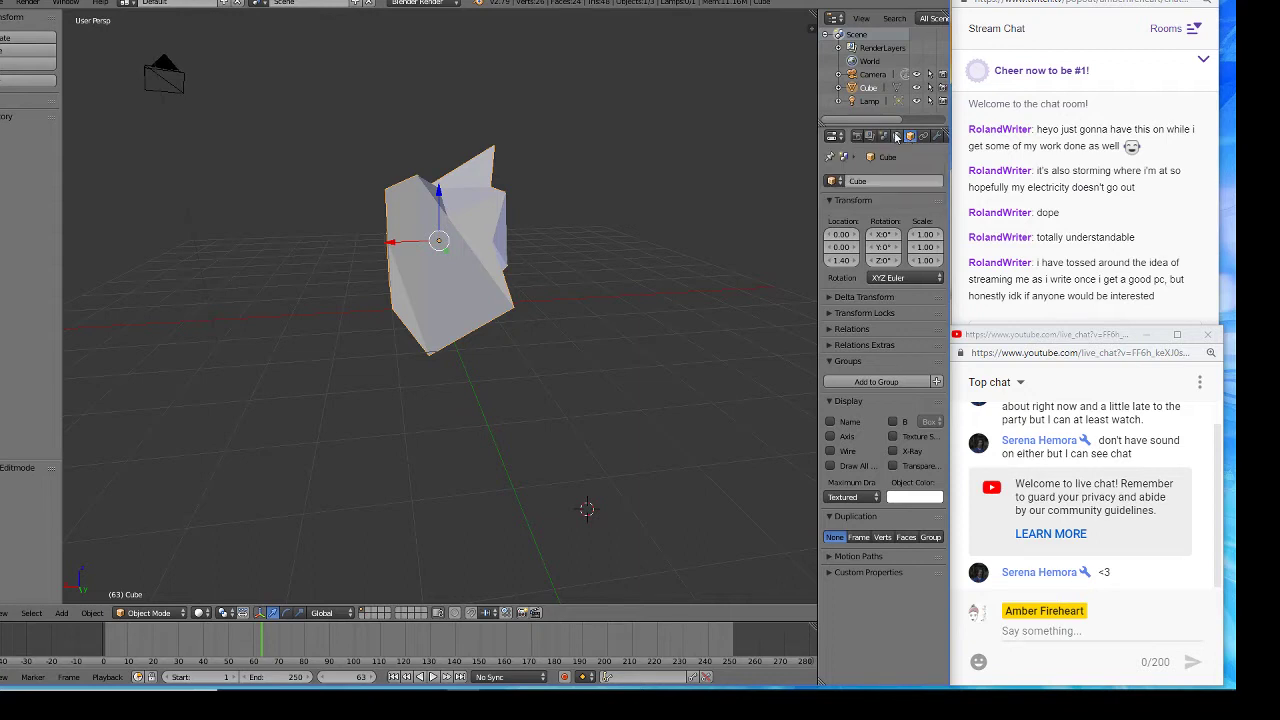
left_click(897, 136)
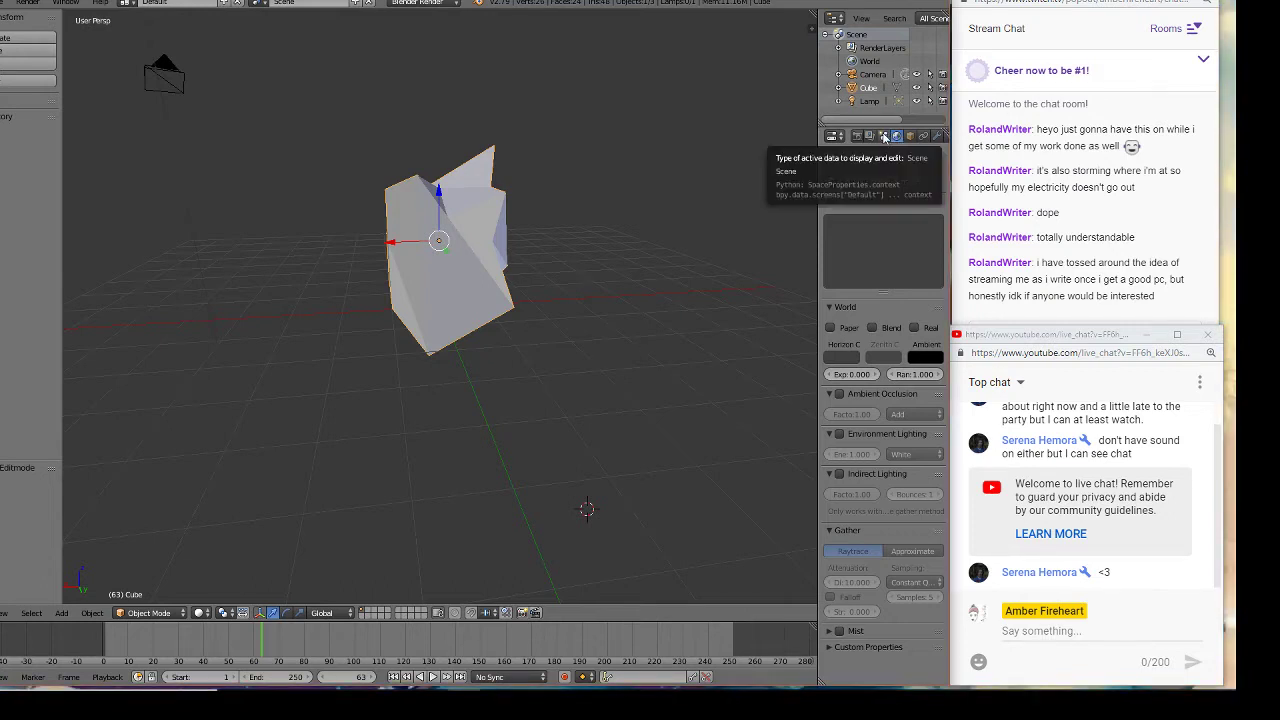
left_click(884, 137)
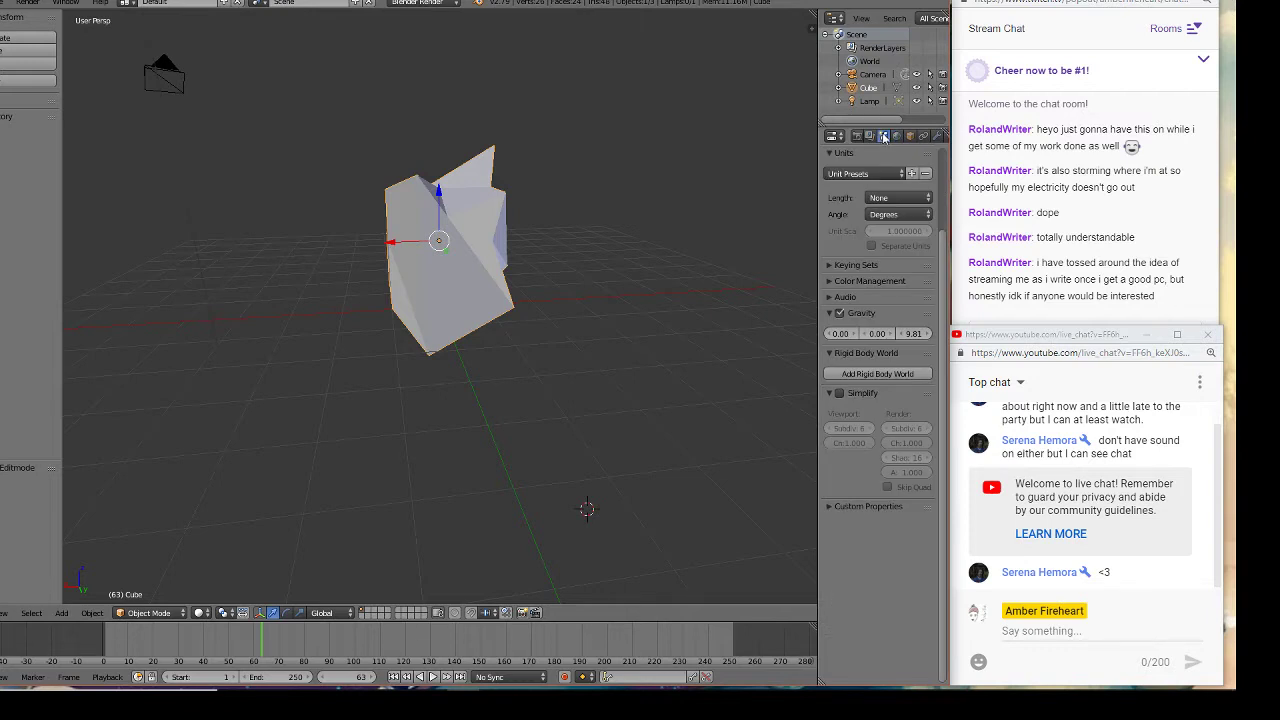
left_click(870, 139)
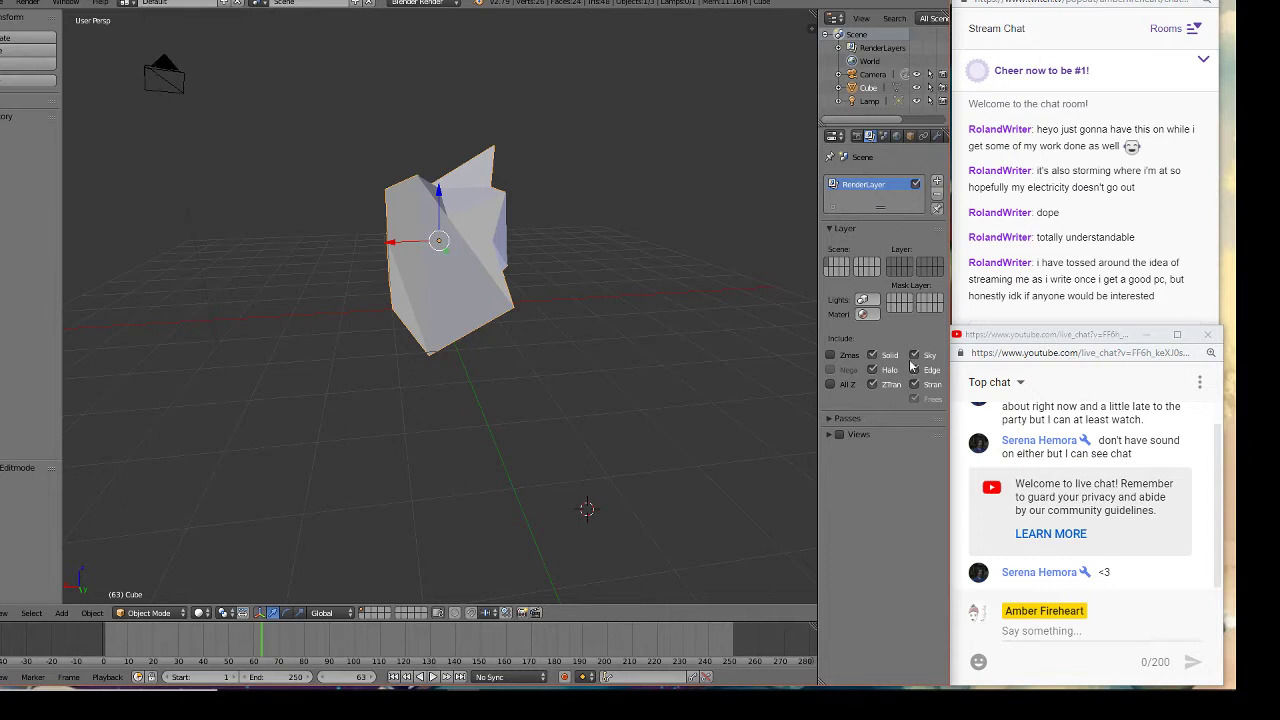
- Set the render layer's material override to Material
left_click(866, 314)
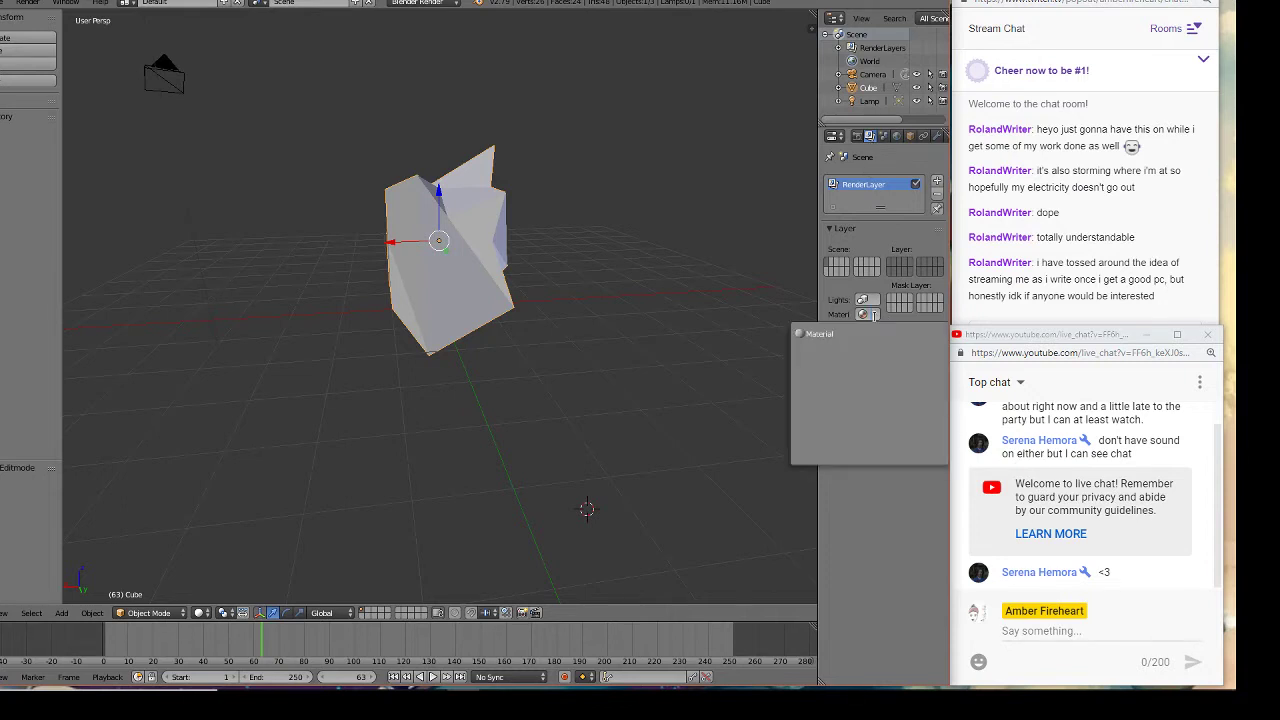
left_click(890, 319)
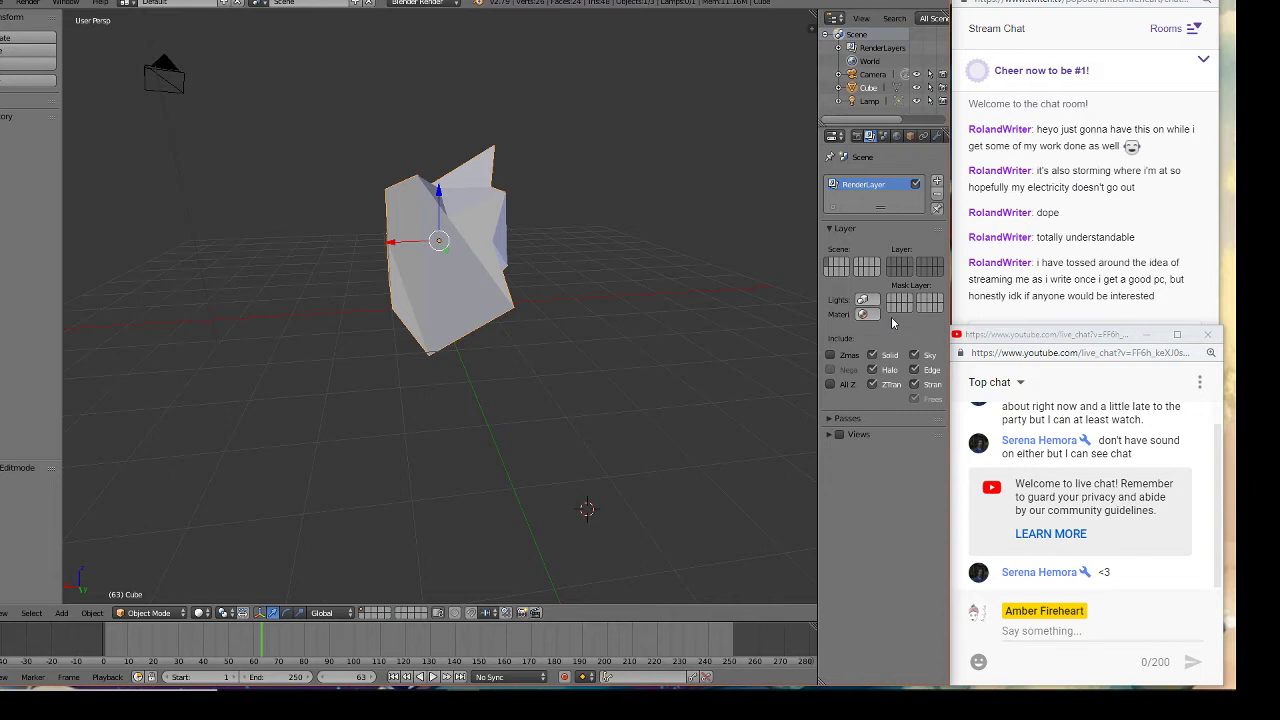
left_click(862, 315)
left_click(873, 313)
left_click(902, 318)
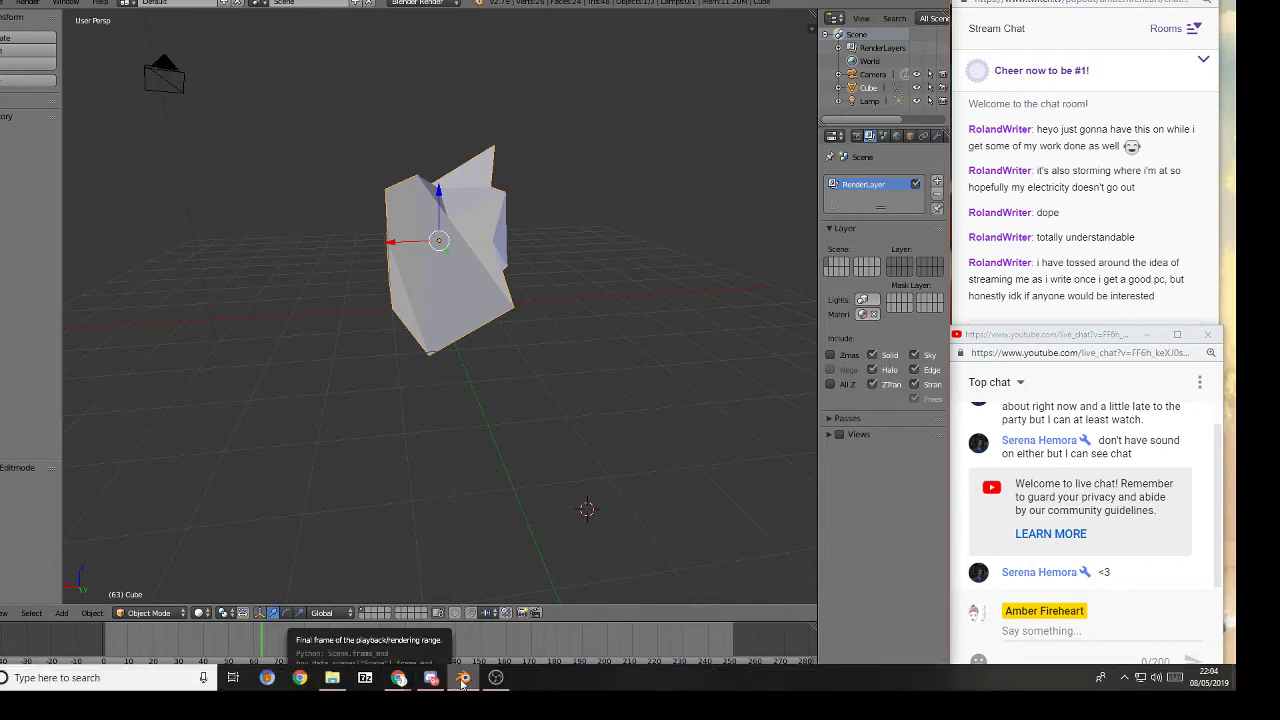
- Switch to the Chrome window showing the Twitch channel and open a new browser tab
mouse_move(400, 679)
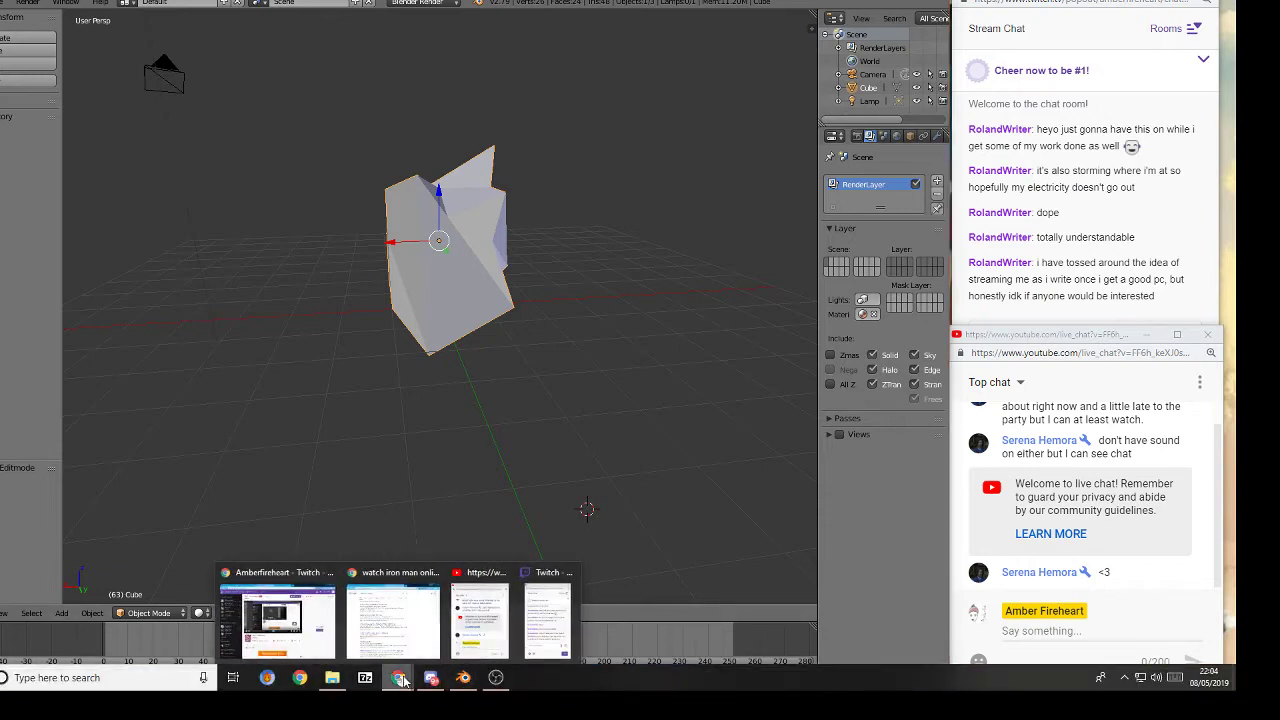
mouse_move(316, 632)
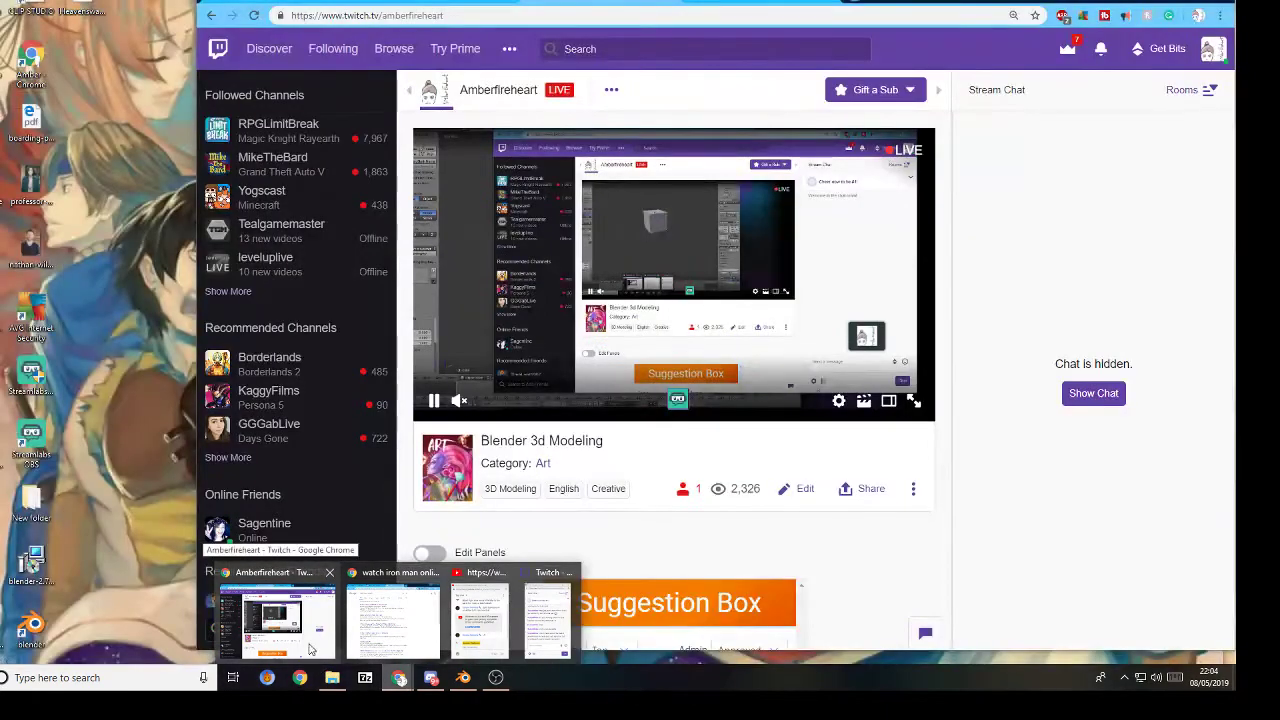
left_click(310, 650)
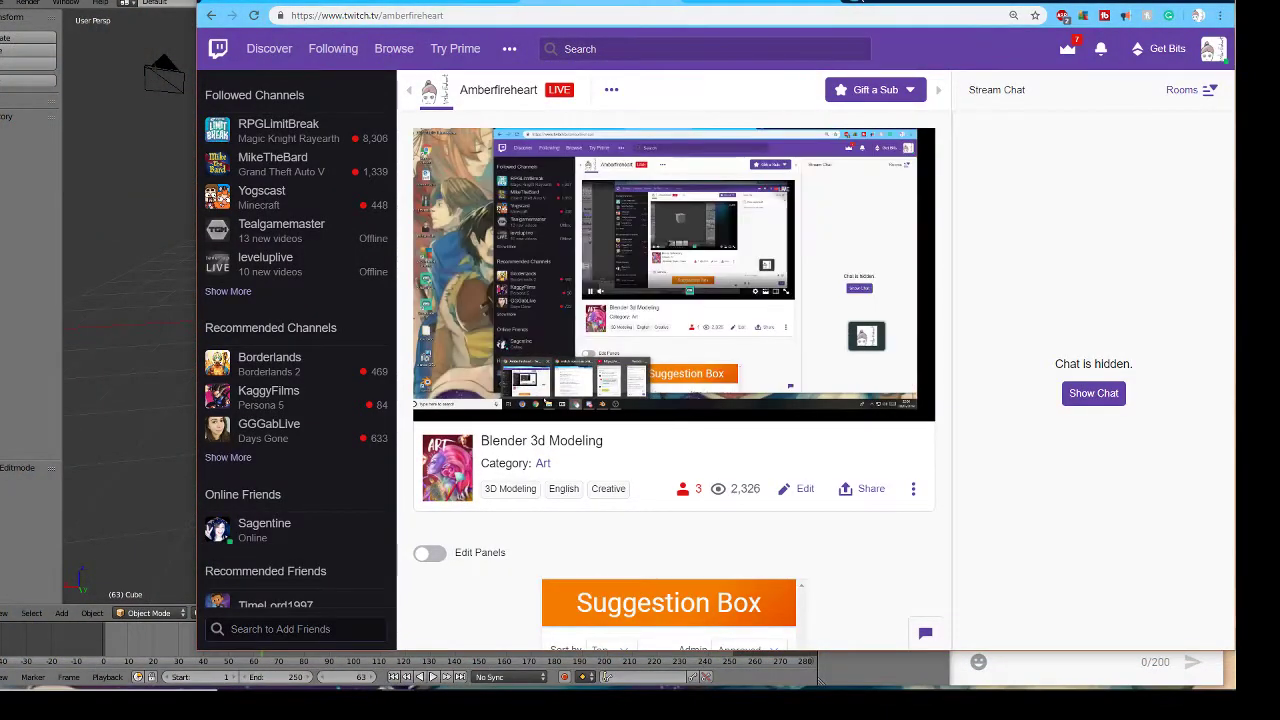
key("ctrl+t")
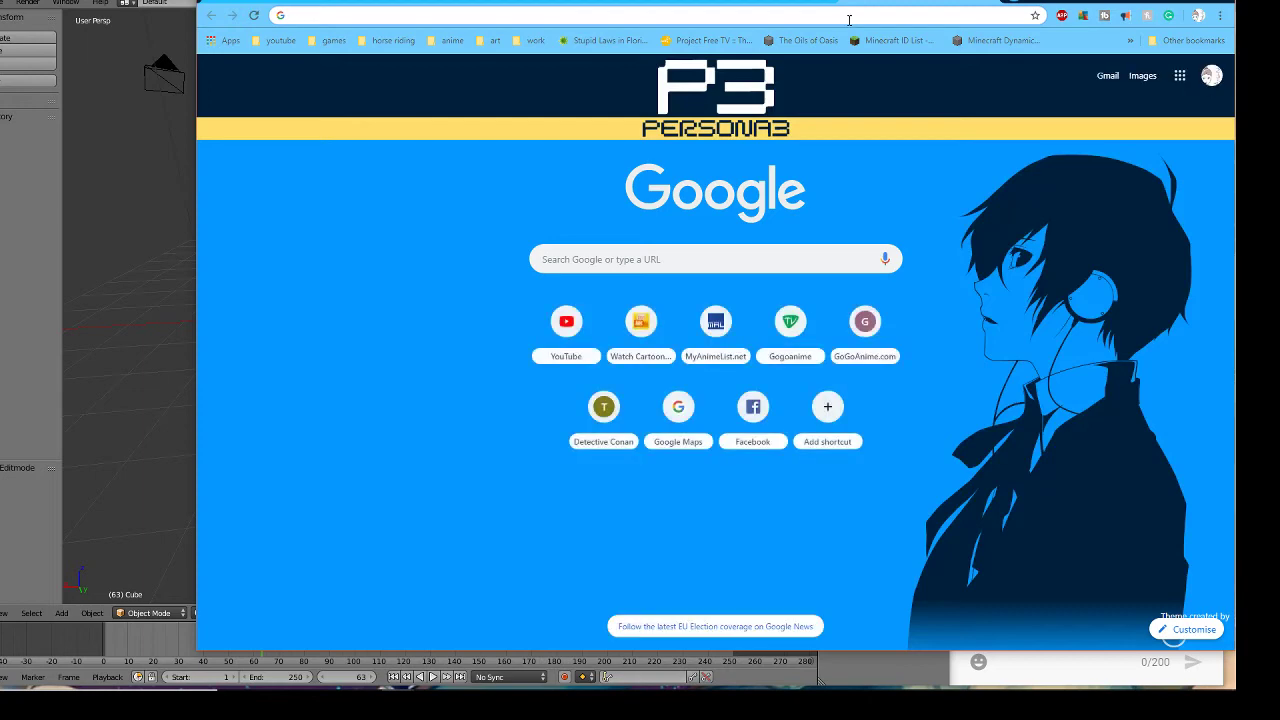
- Search Google for "how to add a material in blender"
type("how to ")
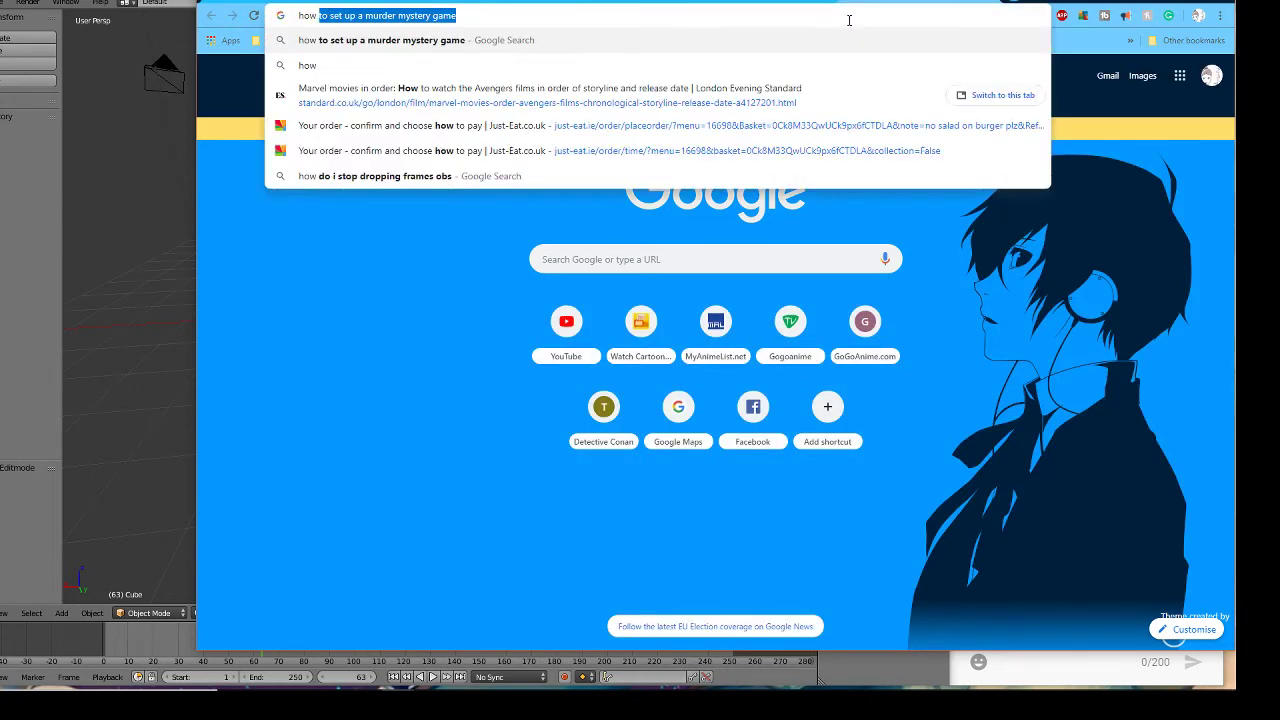
type("a")
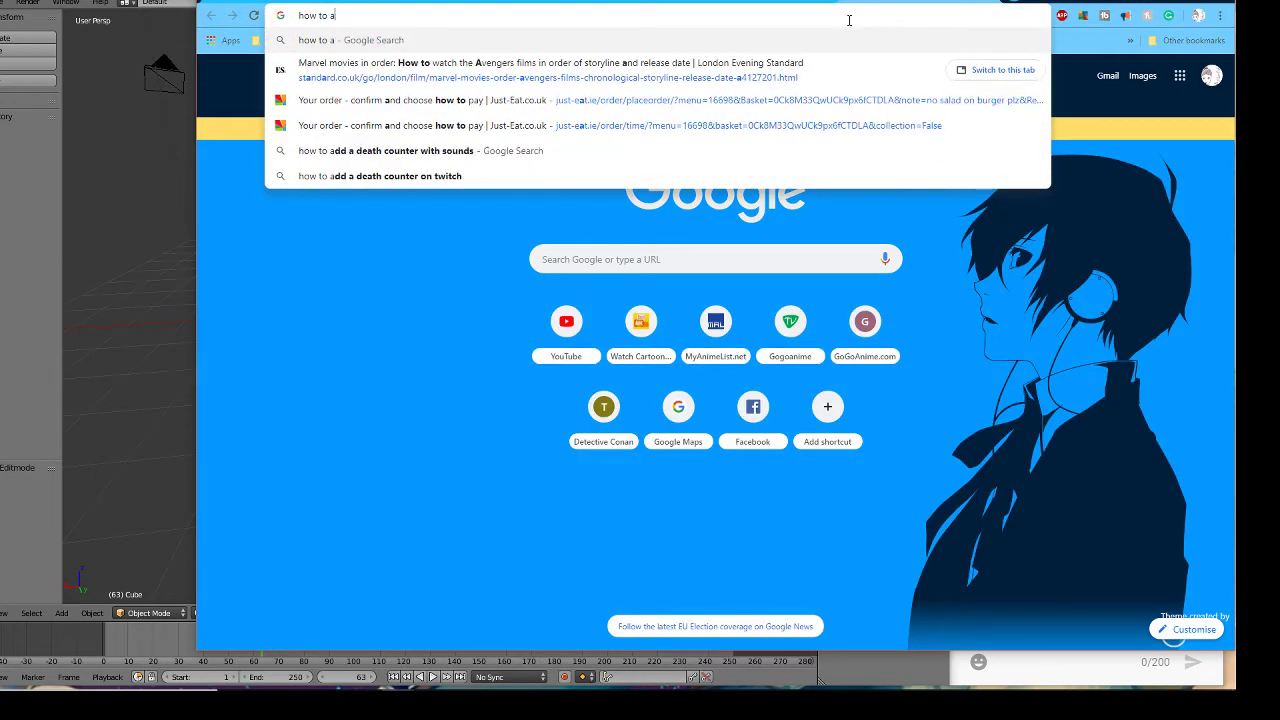
type("dd")
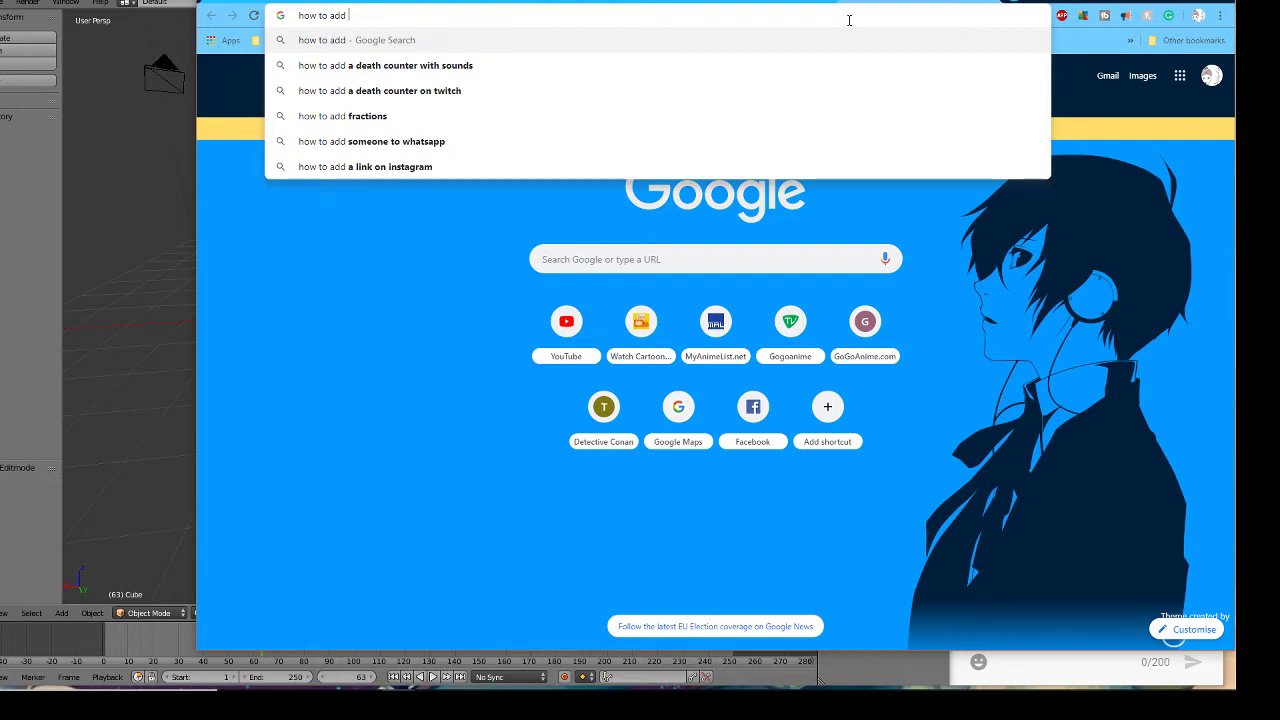
key("Down")
key("Down")
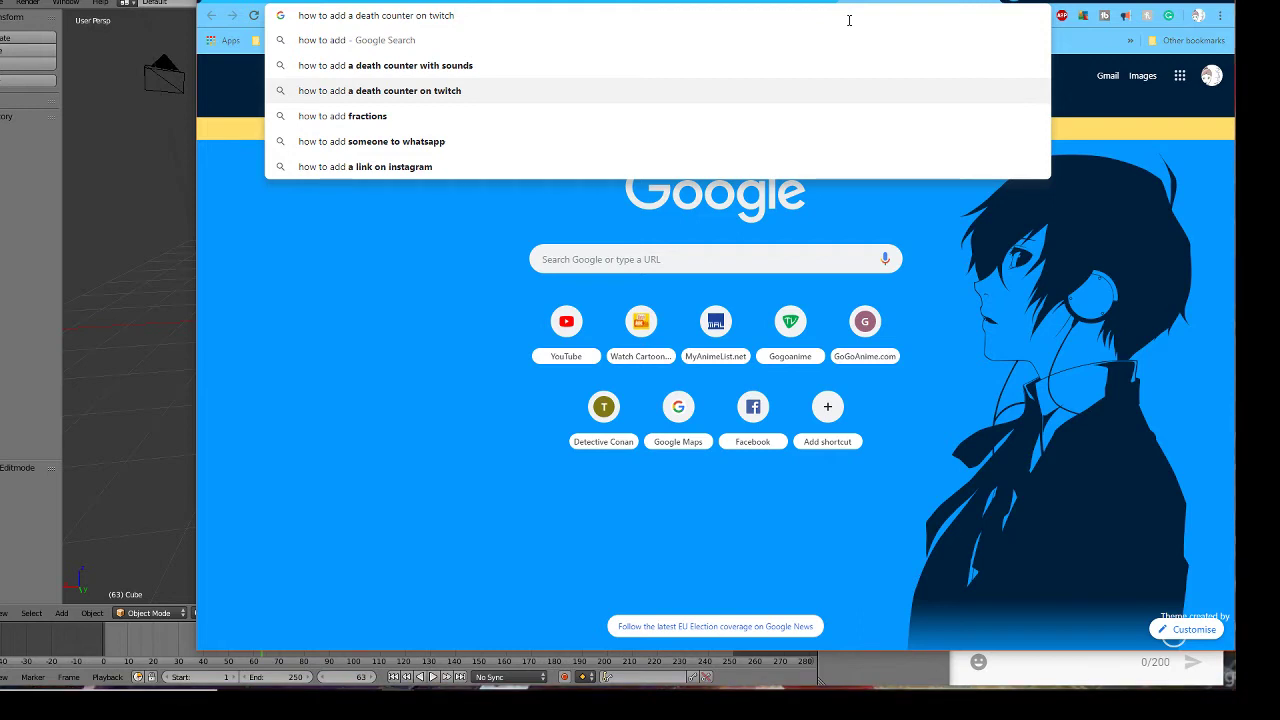
key("Up")
key("Up")
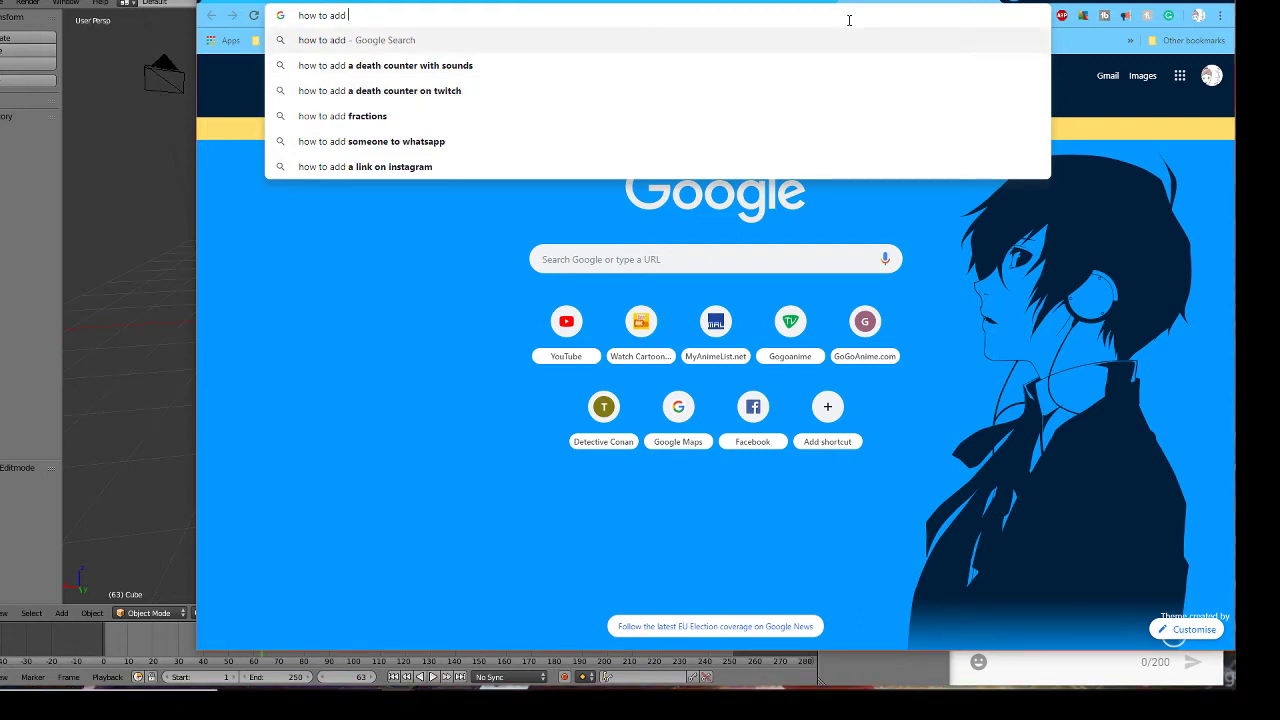
type("a ")
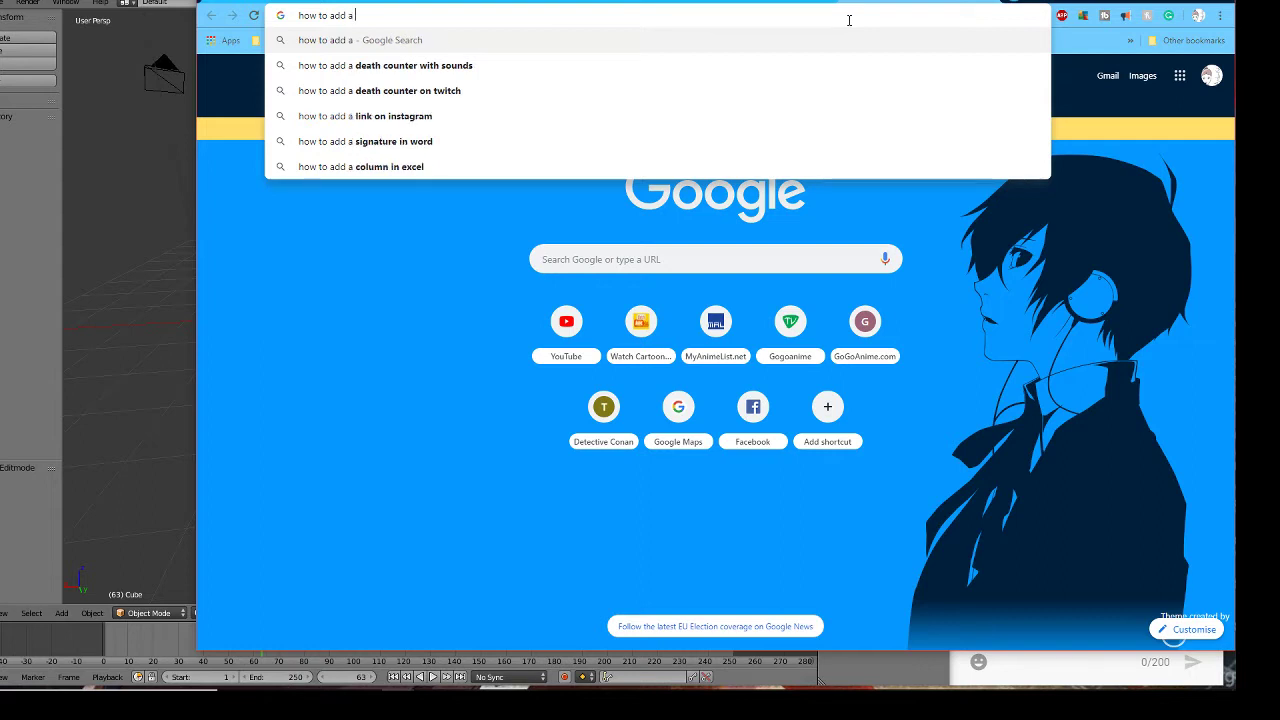
type("me")
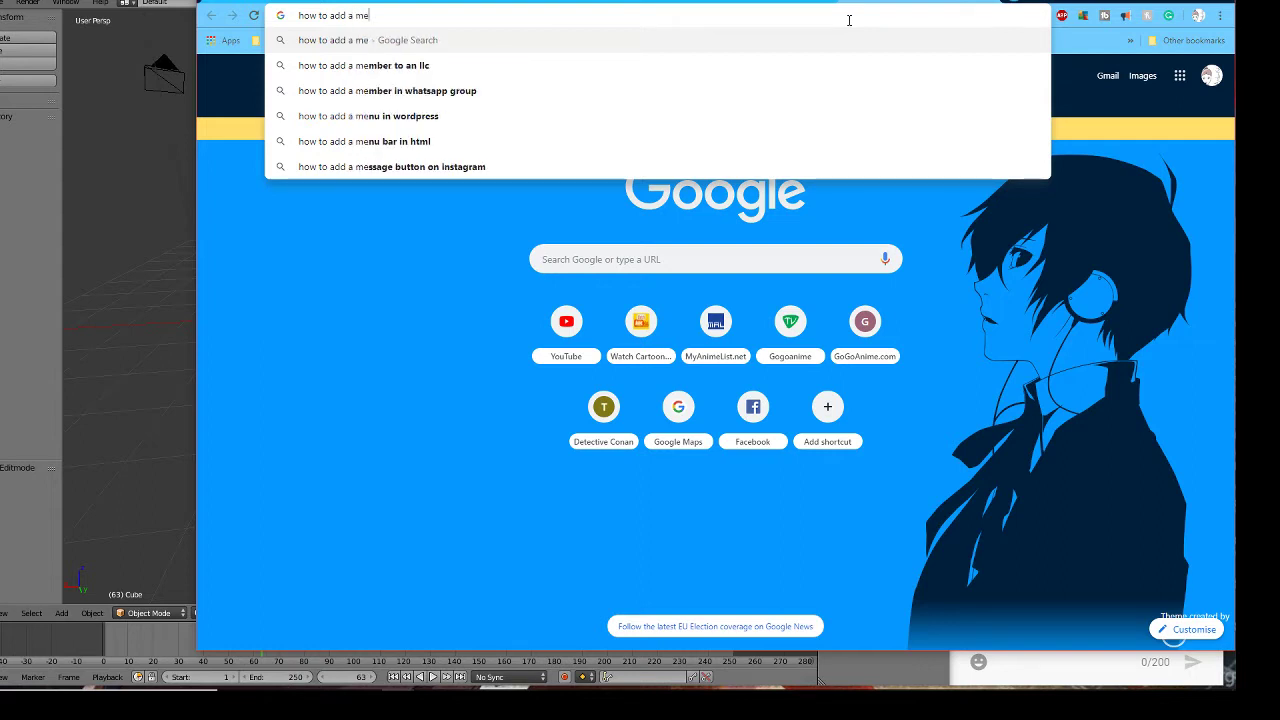
key("BackSpace")
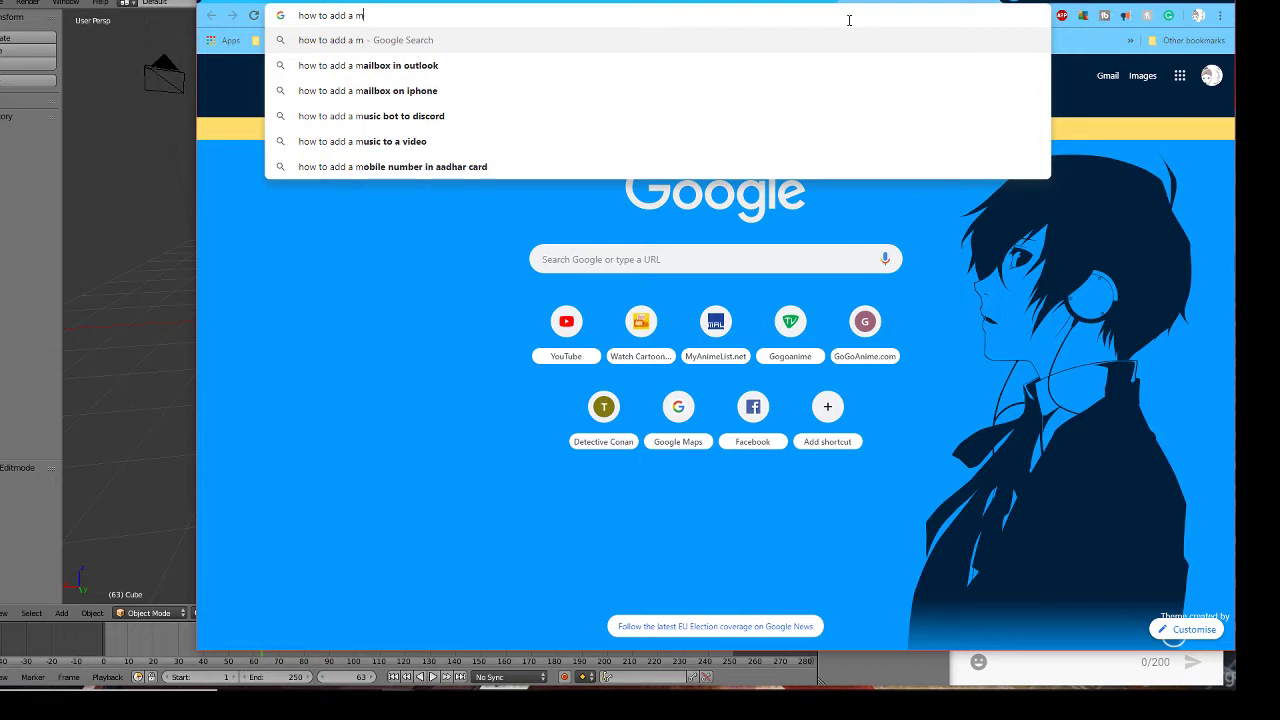
type("atel")
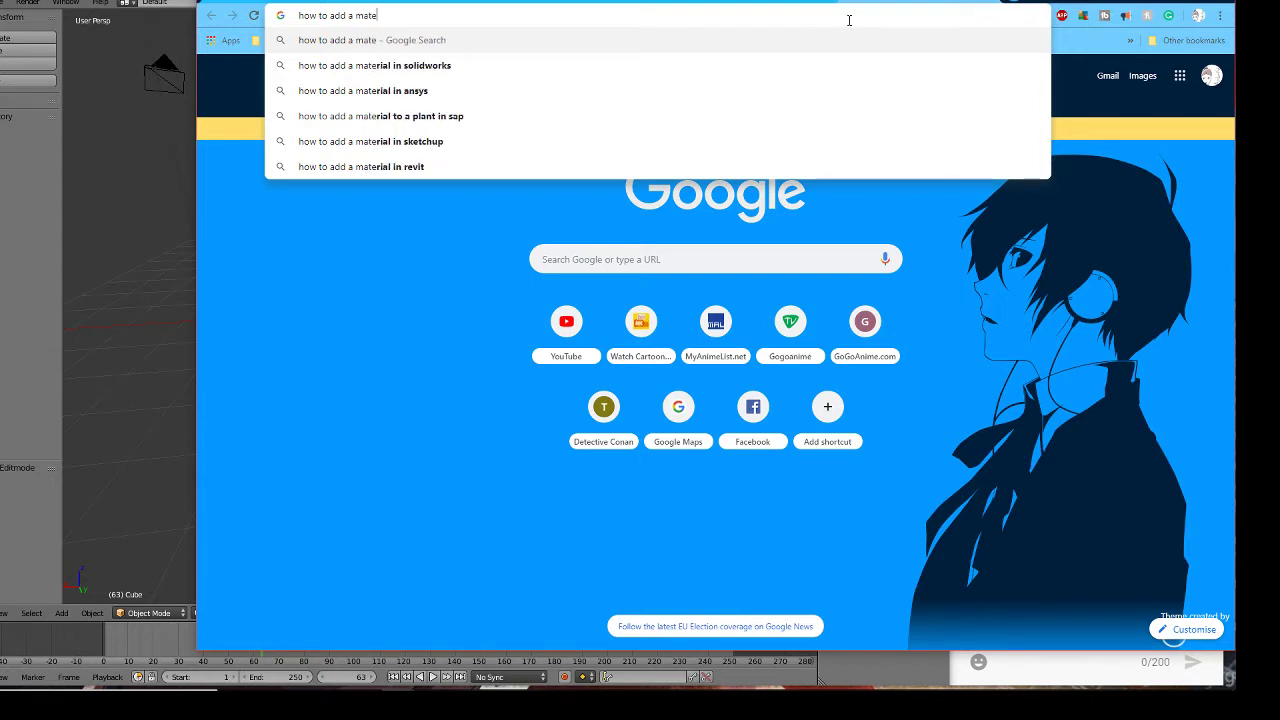
key("BackSpace")
key("BackSpace")
key("BackSpace")
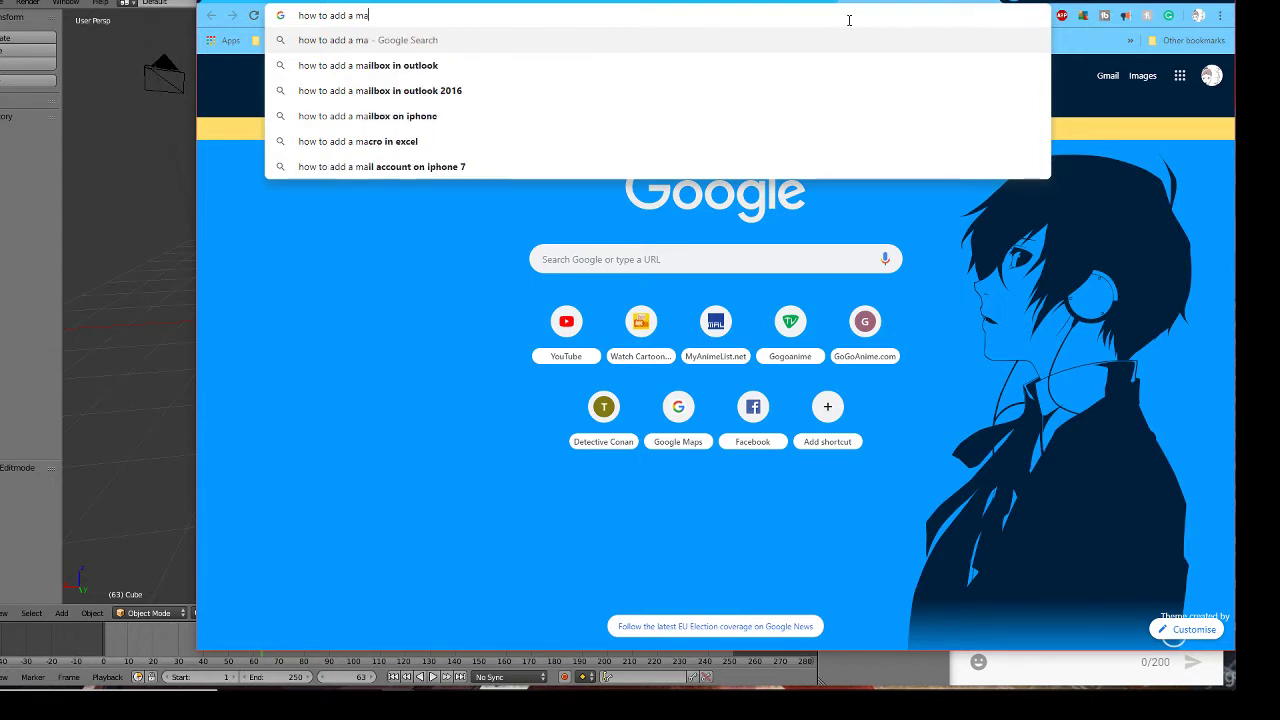
key("BackSpace")
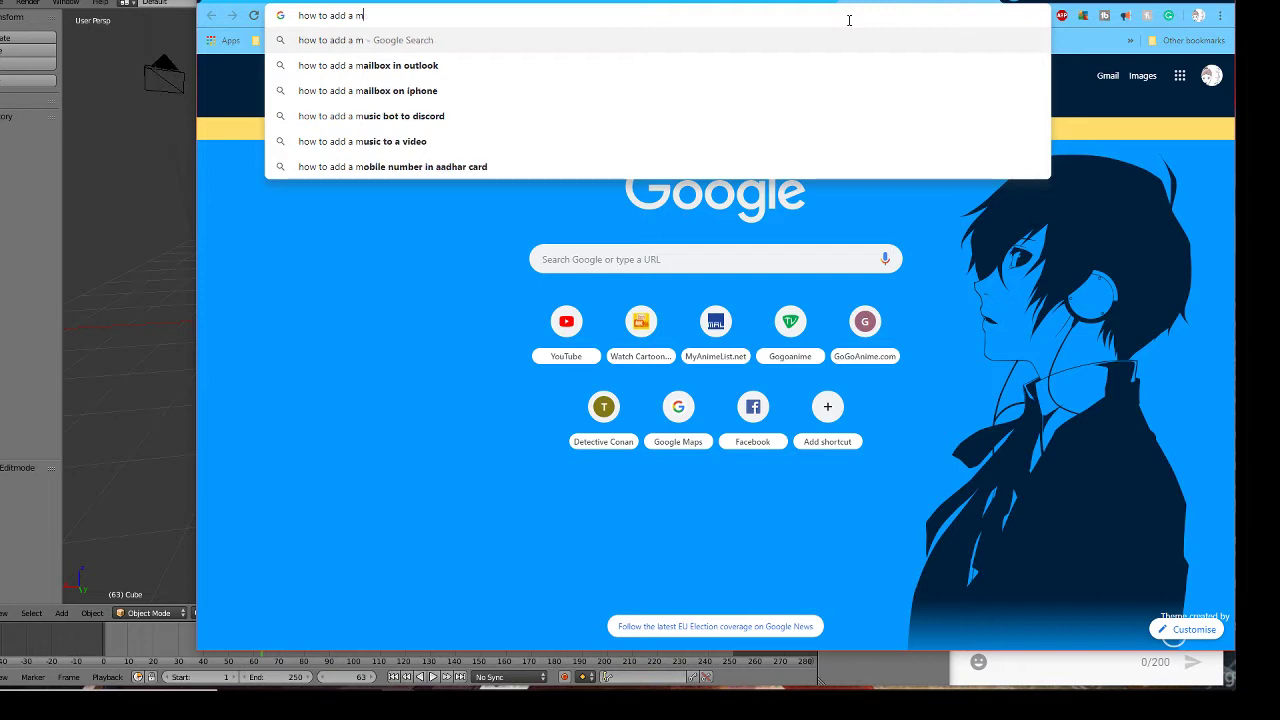
type("e")
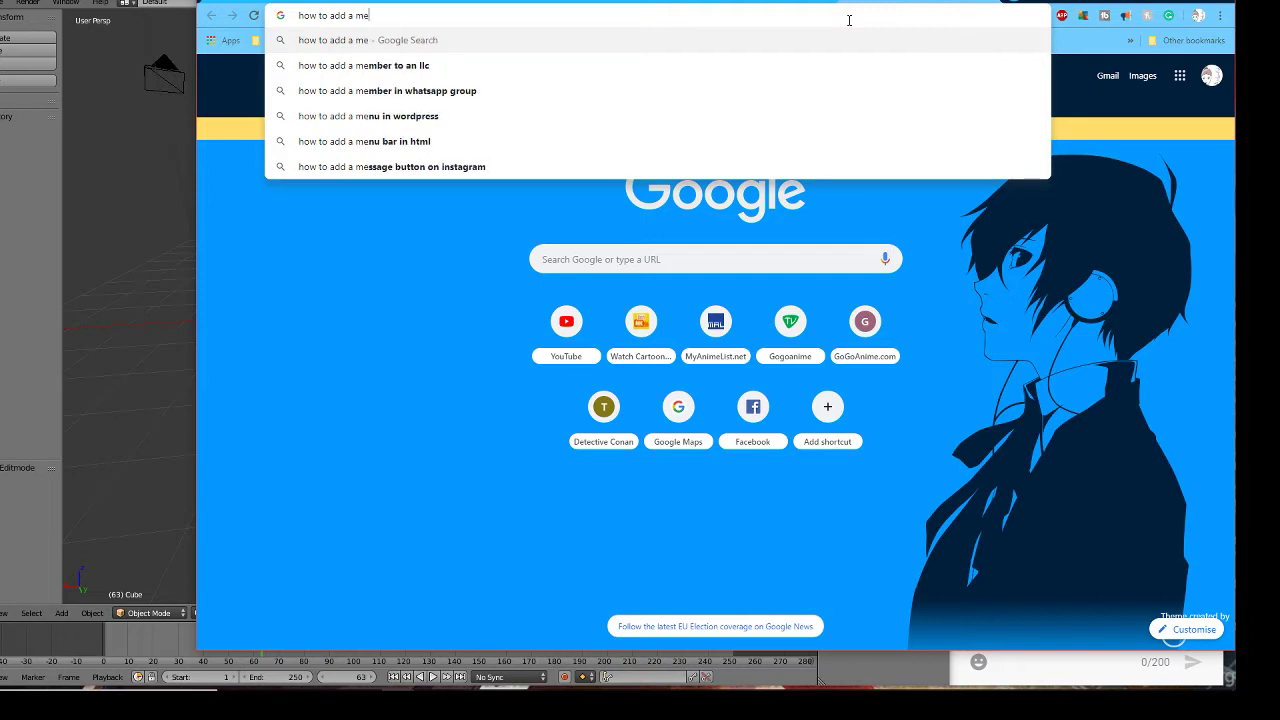
type("t")
key("BackSpace")
key("BackSpace")
type("a")
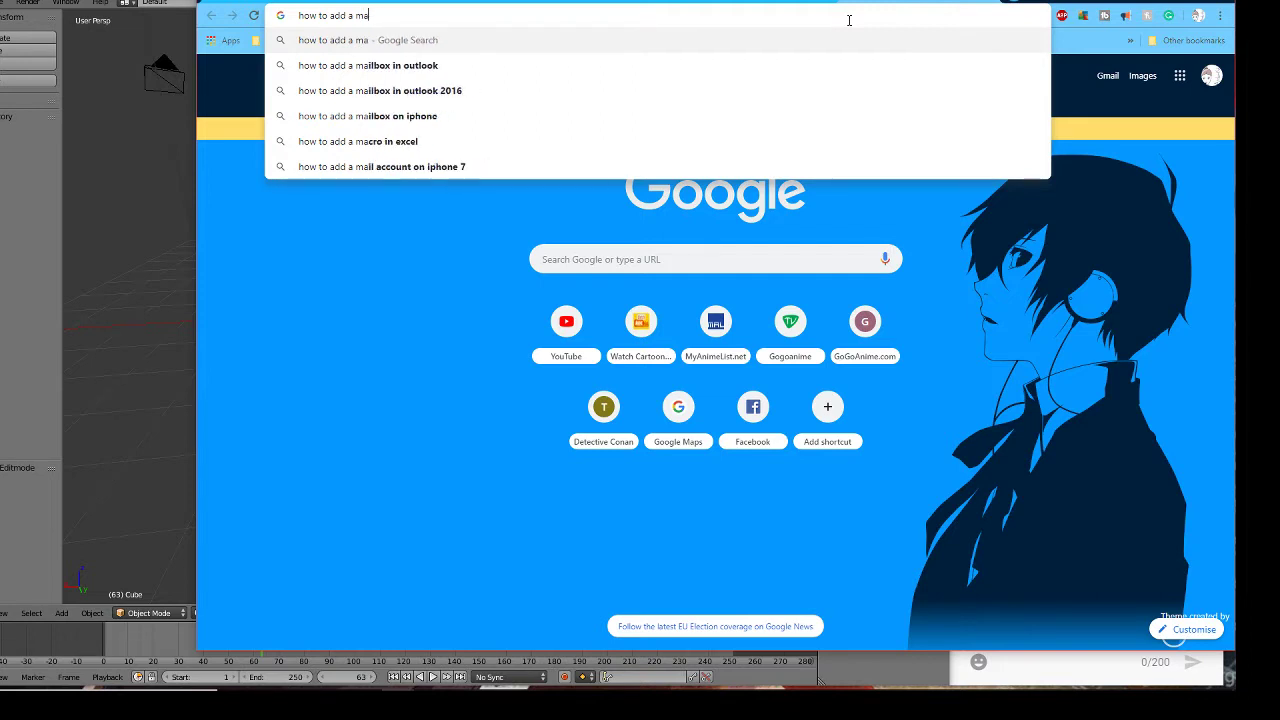
type("n")
key("BackSpace")
type("t")
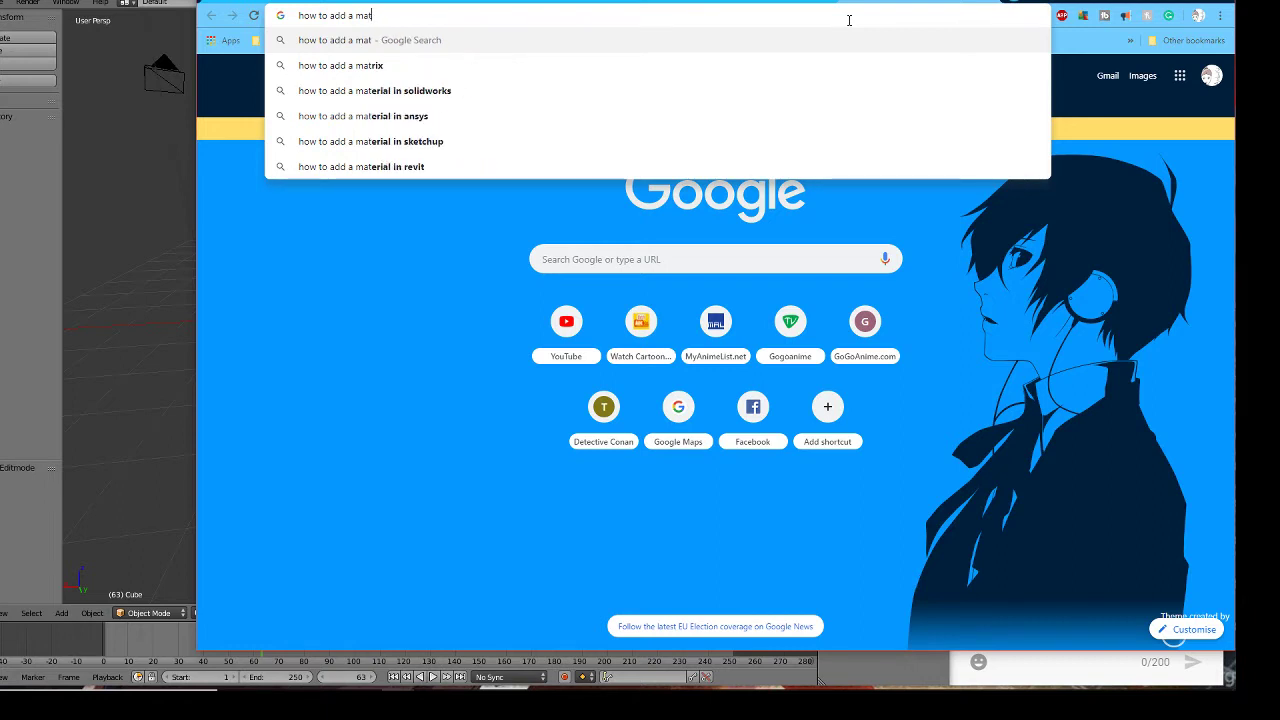
type("er")
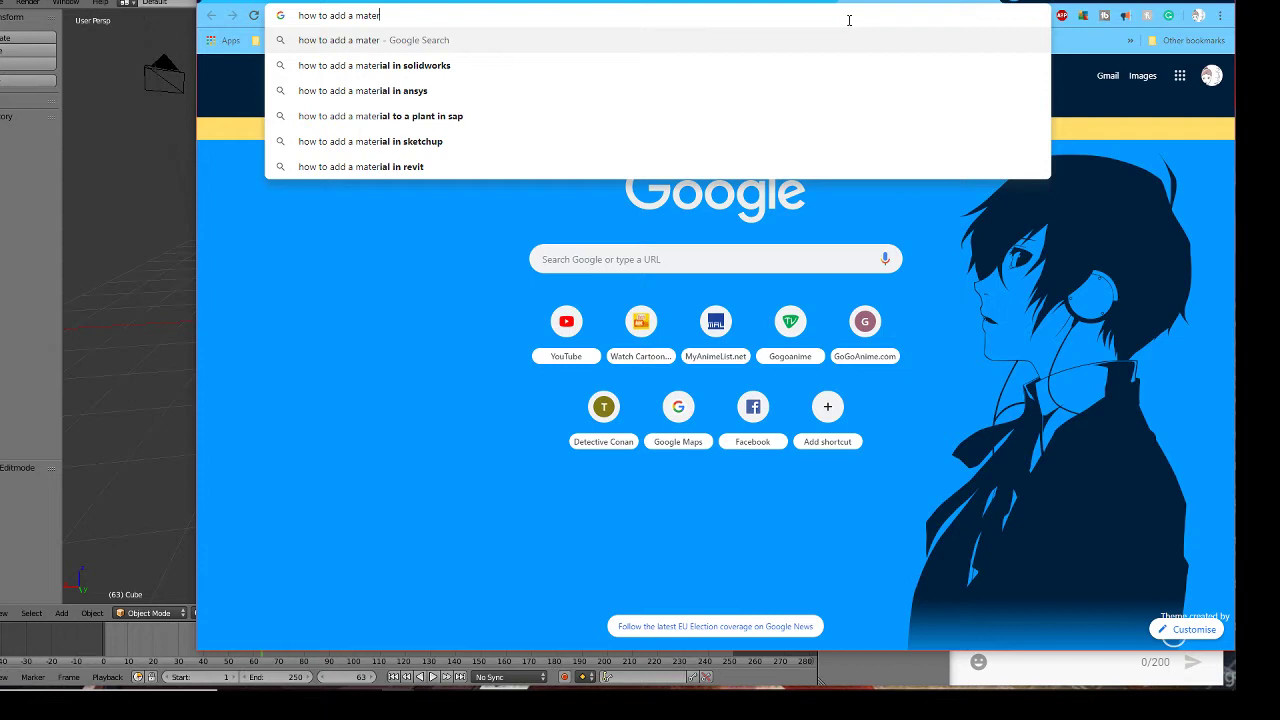
type("ial")
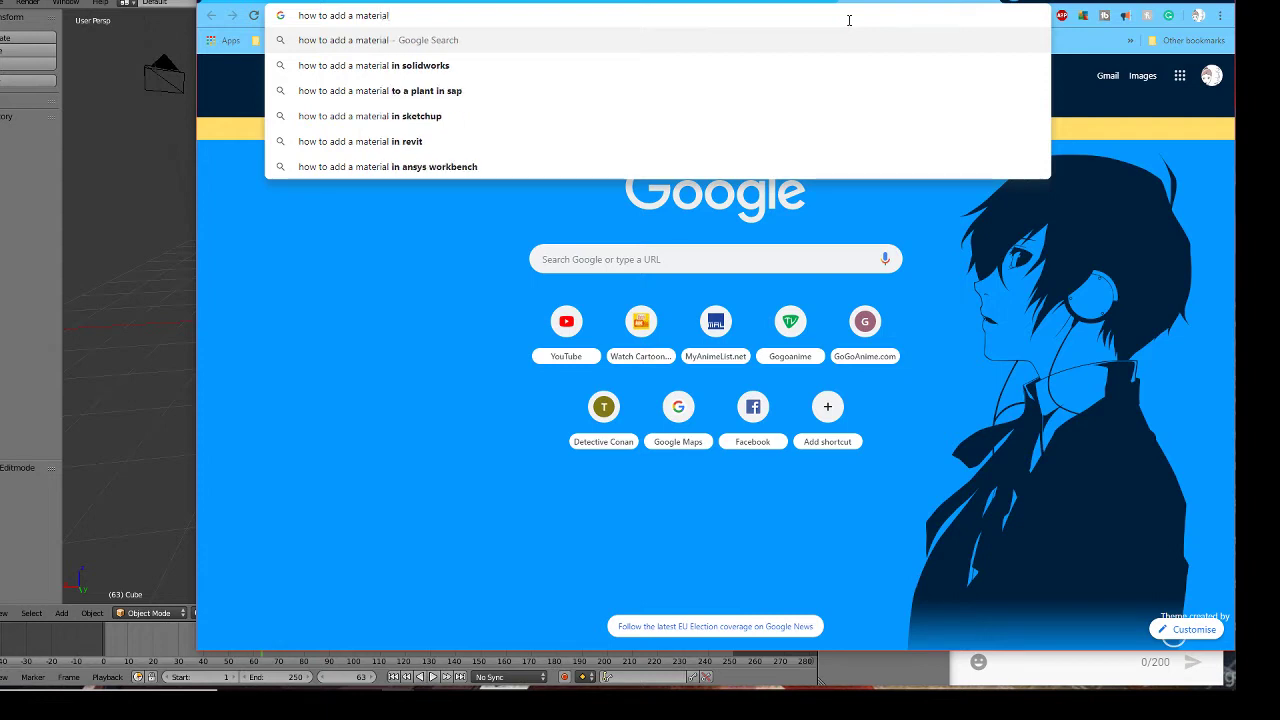
type(" in")
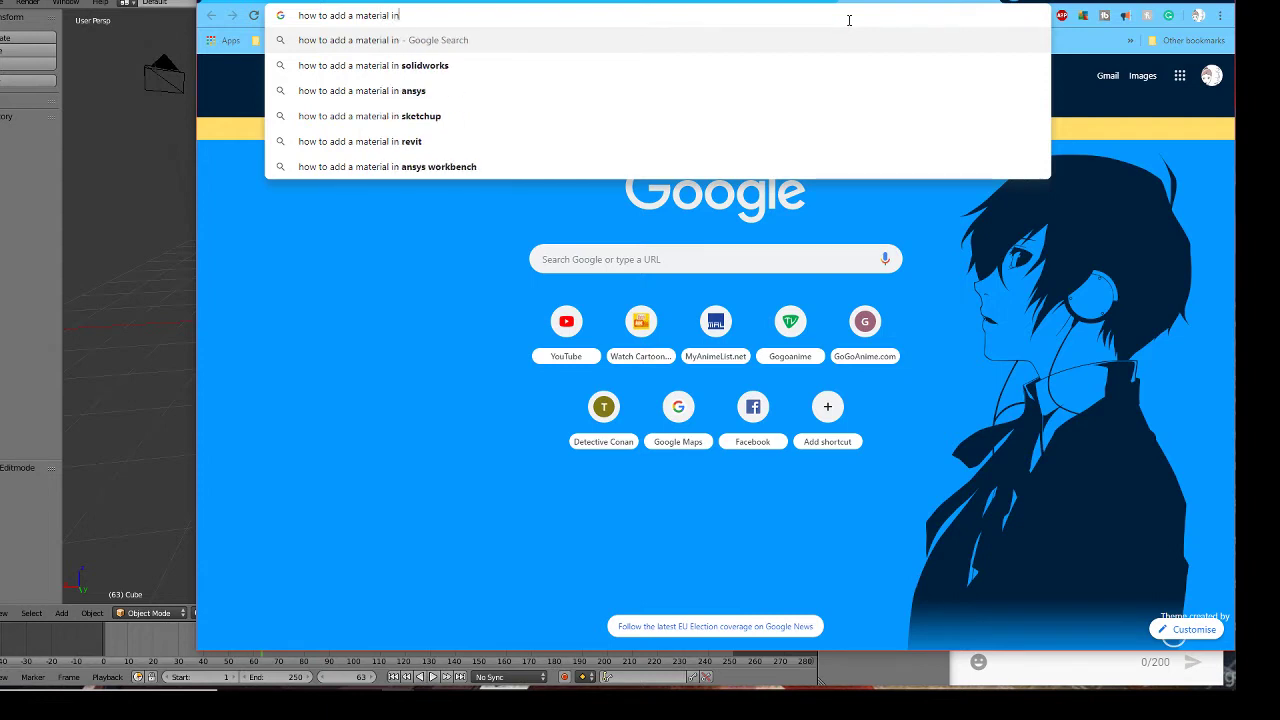
key("Down")
key("Down")
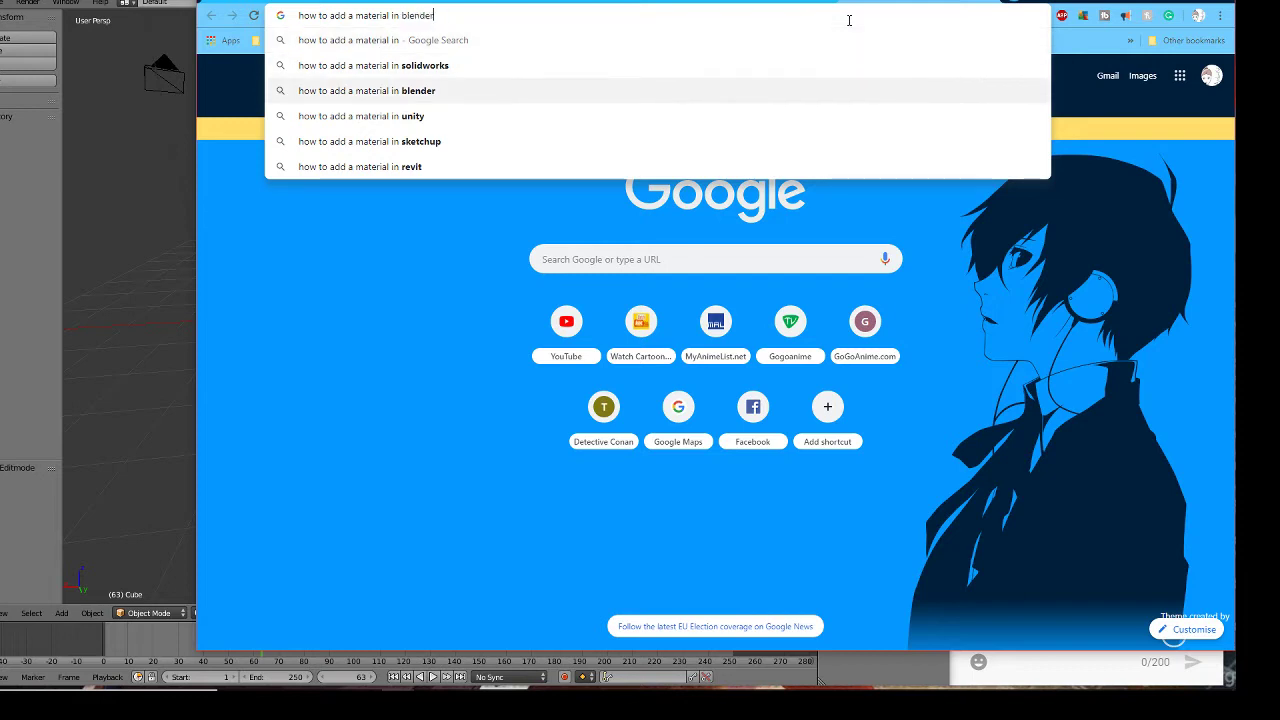
key("Return")
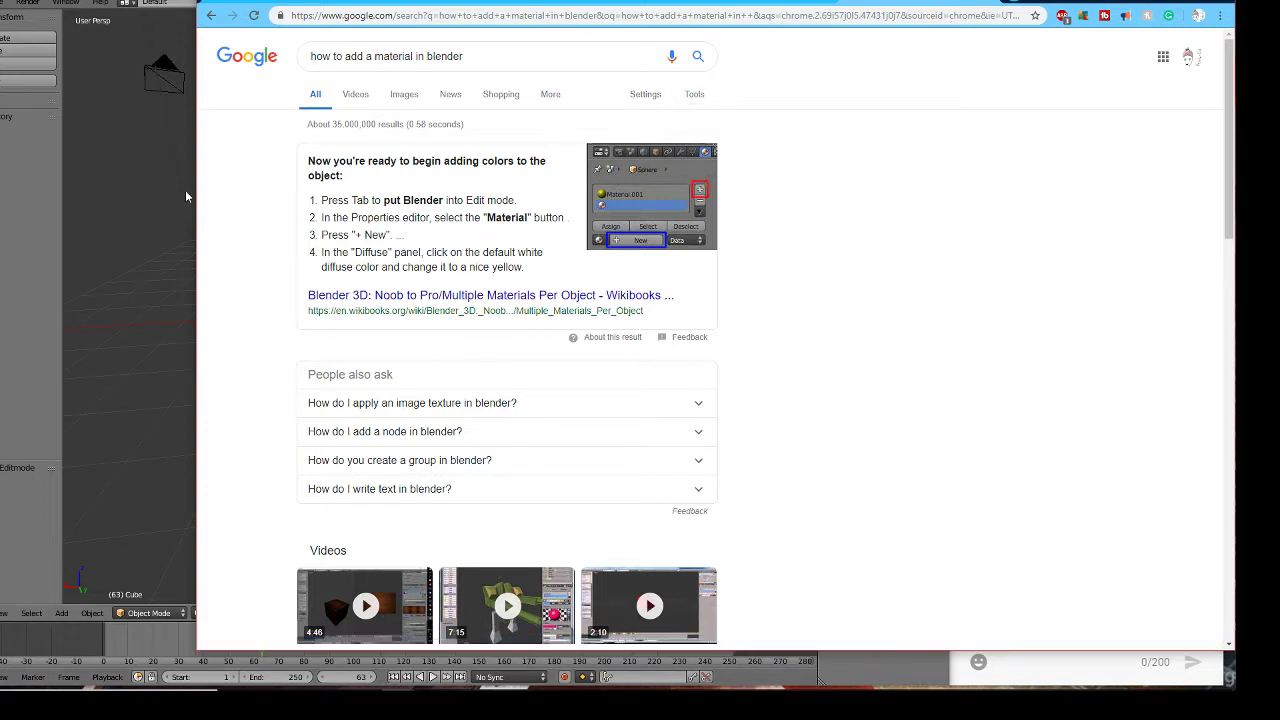
- Switch to Blender and look through the cube's object and modifier properties and the world properties
key("alt+Tab")
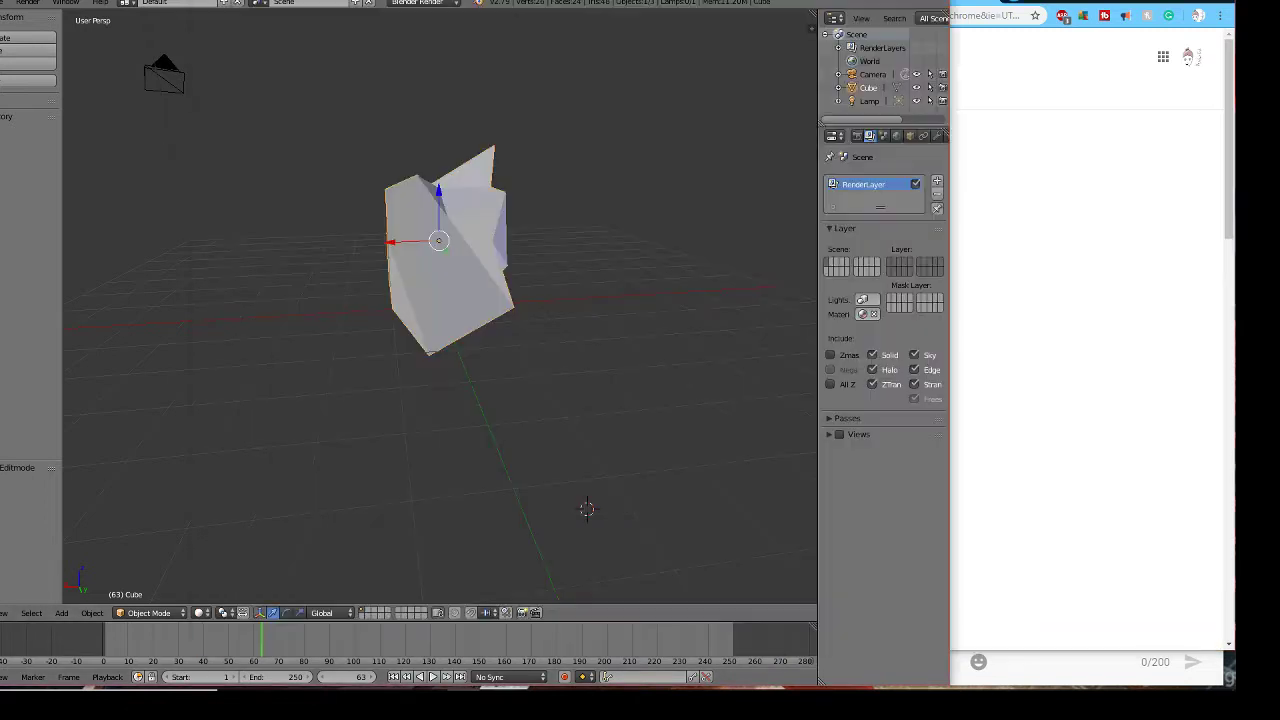
left_click(911, 137)
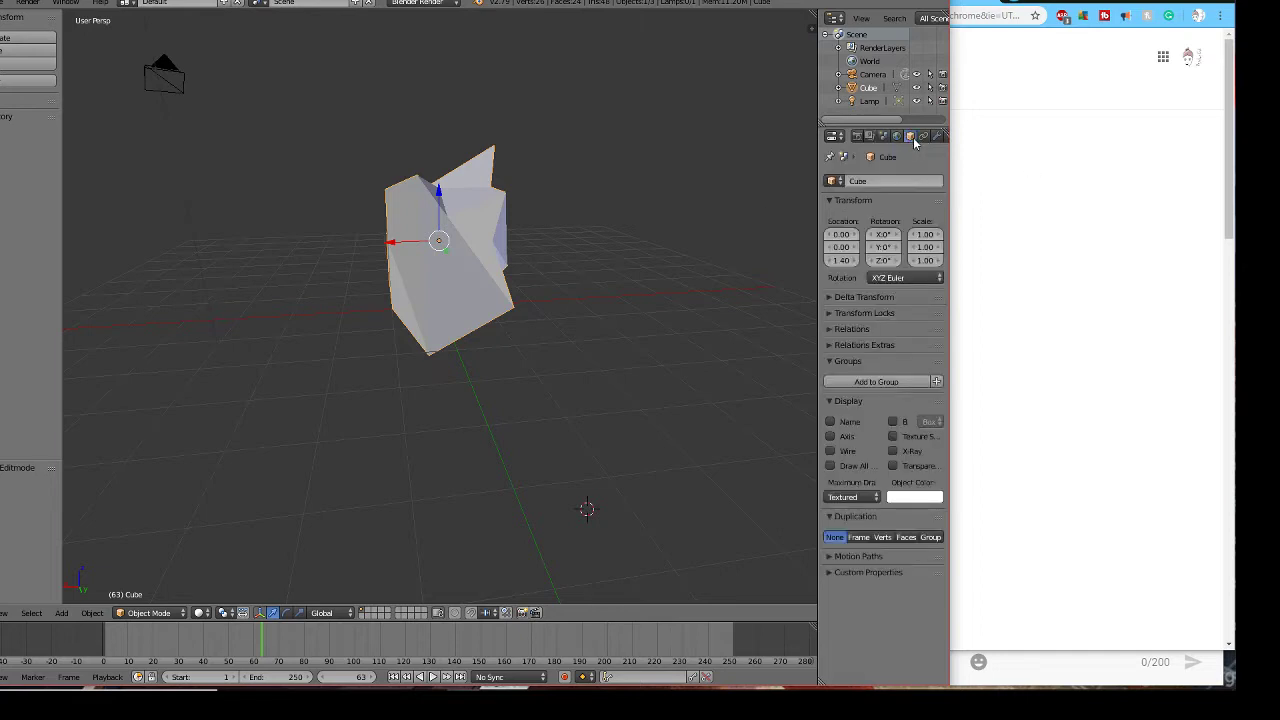
left_click(925, 137)
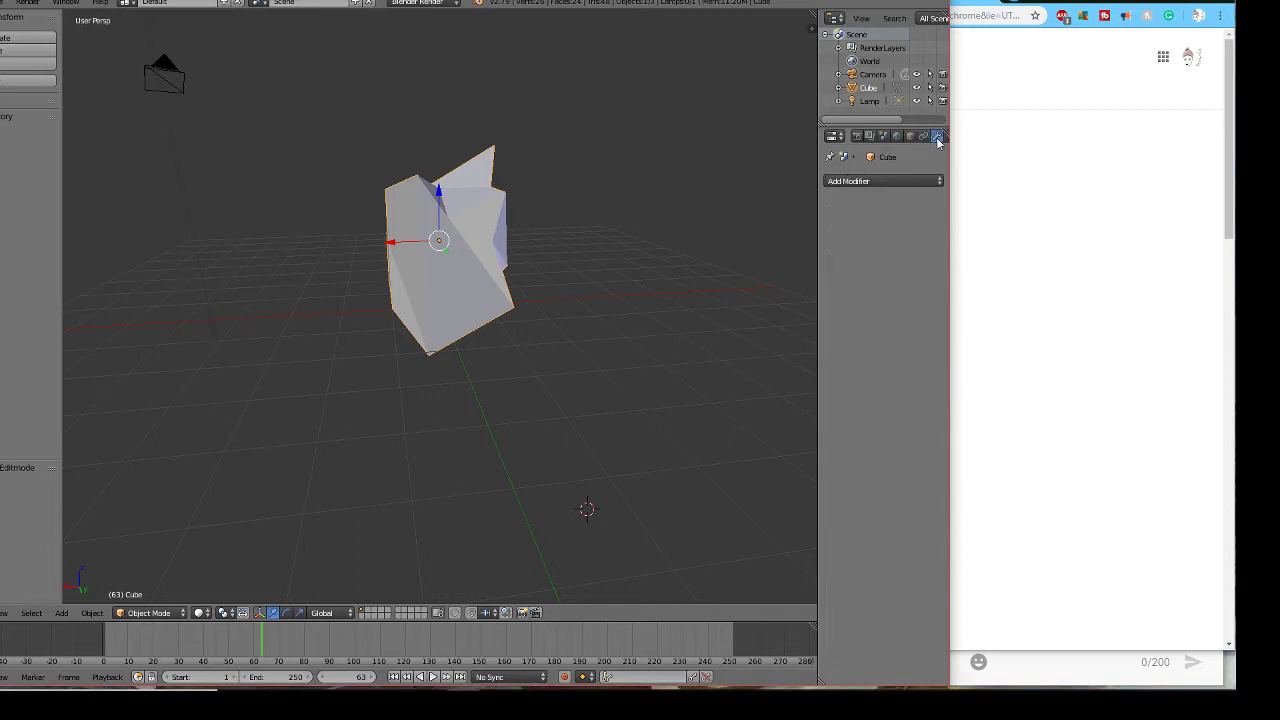
left_click(912, 137)
left_click(897, 137)
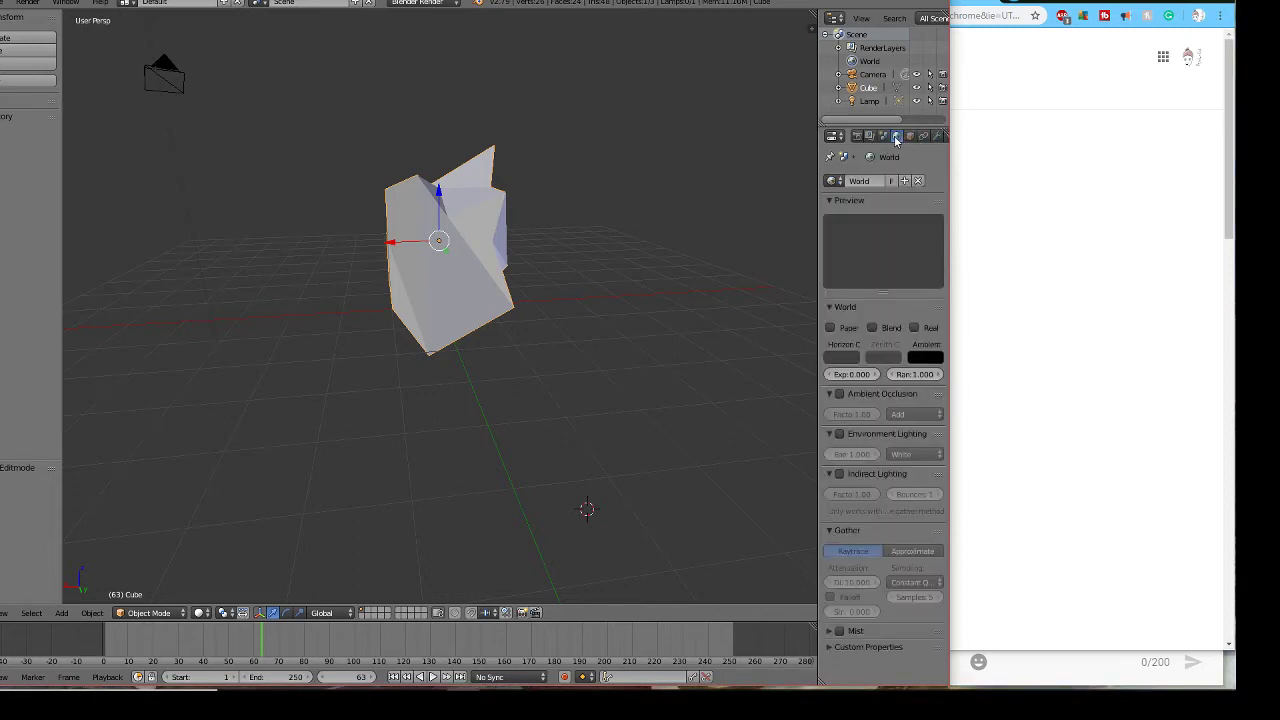
- Check the material instructions in Chrome, then return to Blender and toggle the cube between Edit Mode and Object Mode
left_click(1027, 119)
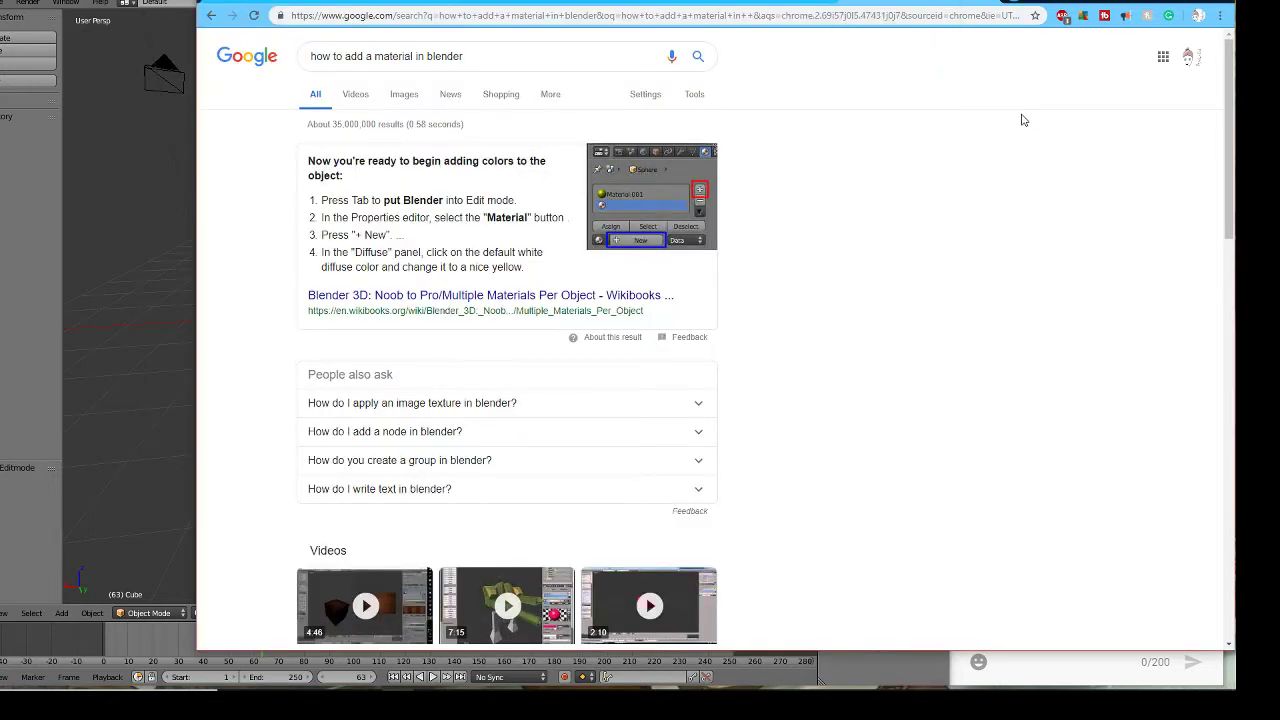
left_click(147, 157)
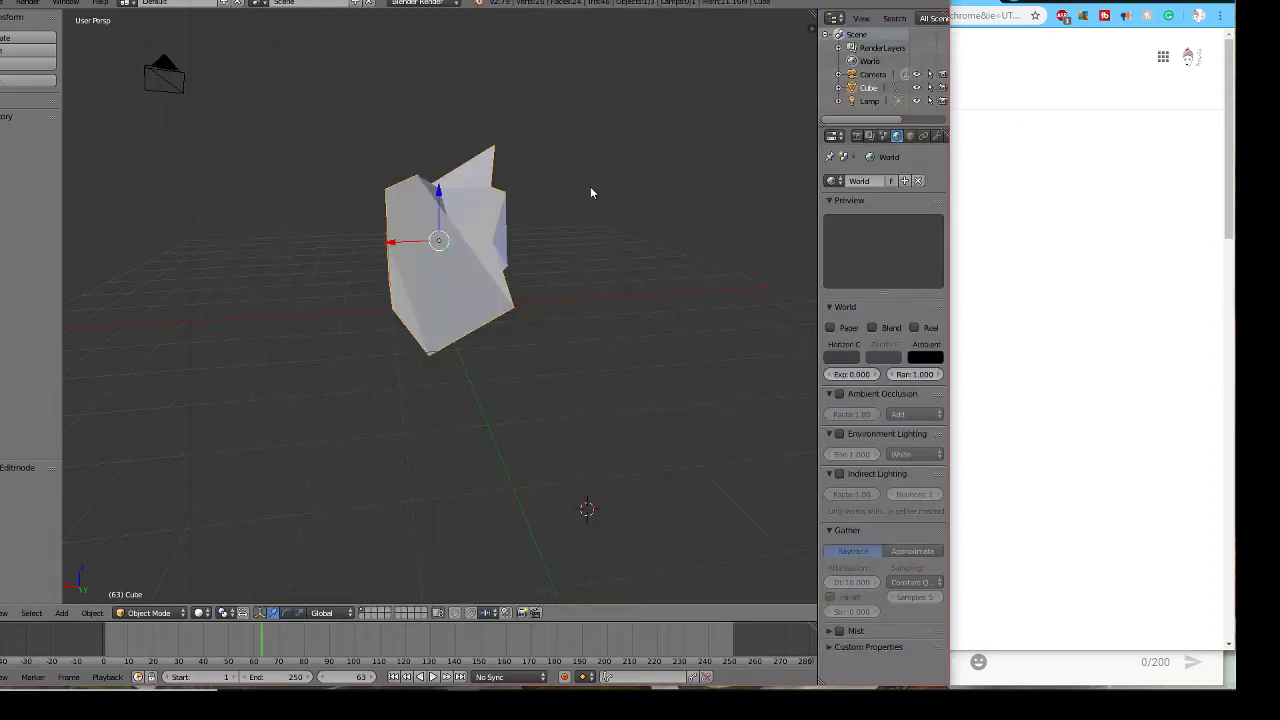
key("Tab")
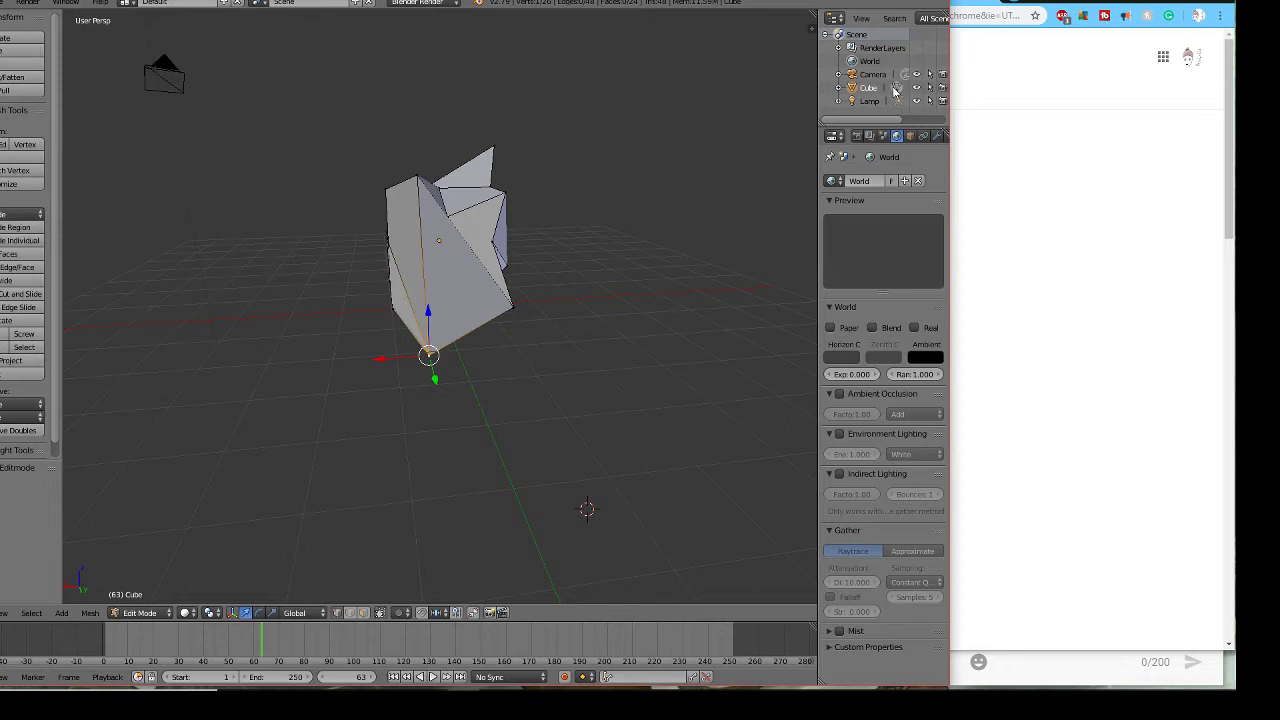
key("Tab")
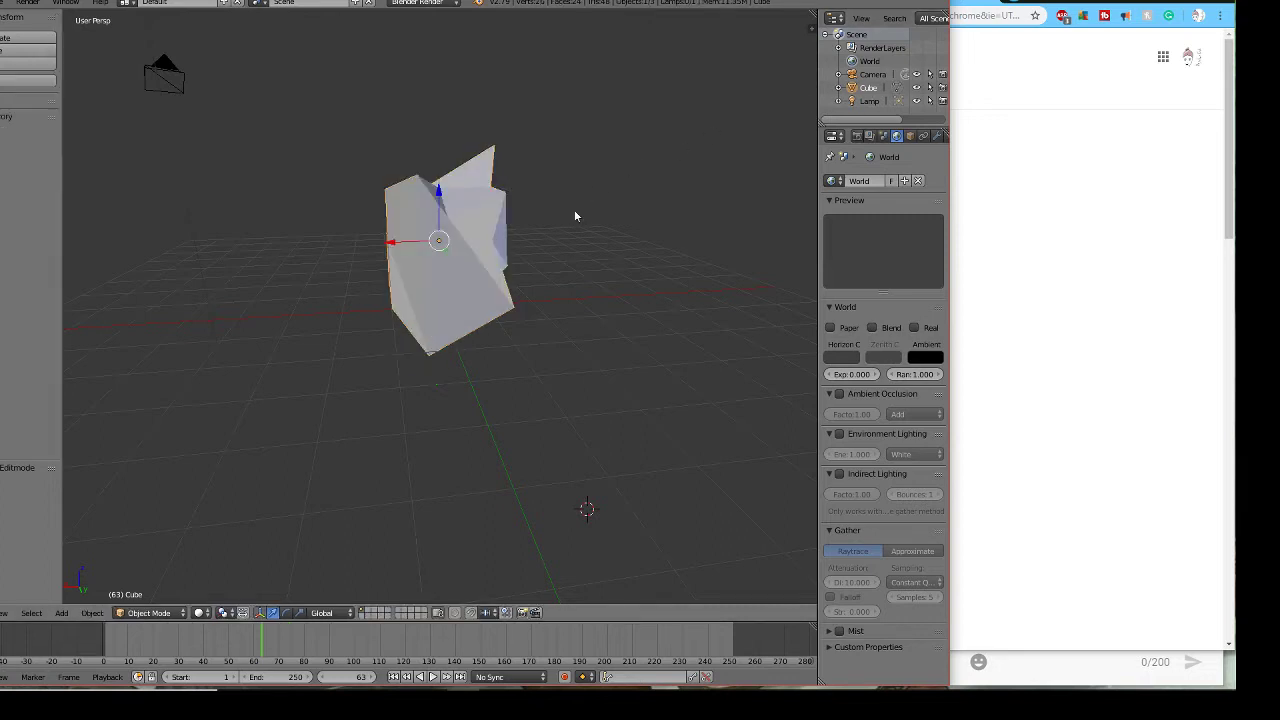
key("Tab")
key("Tab")
key("Tab")
key("Tab")
key("Tab")
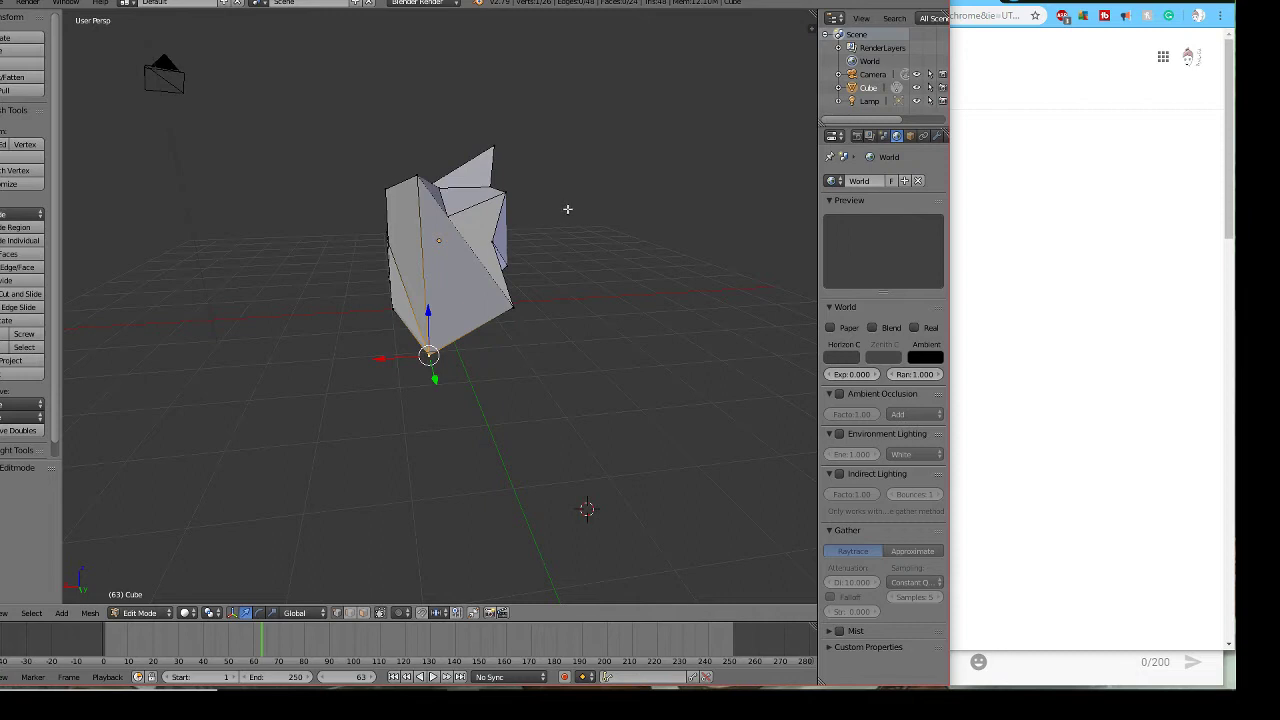
key("Tab")
key("Tab")
key("Tab")
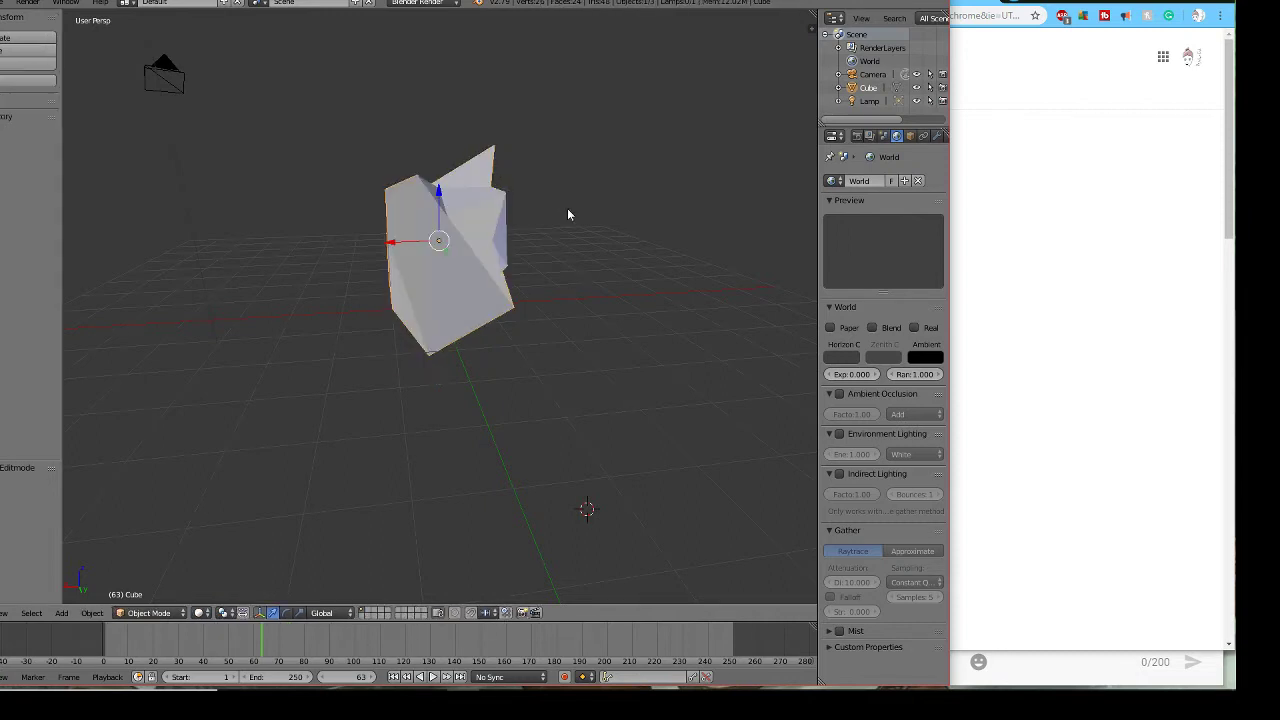
key("Tab")
key("Tab")
key("Tab")
key("Tab")
- Reread the Google result's steps for adding a material, then switch the cube in and out of Edit Mode in Blender again
left_click(1110, 195)
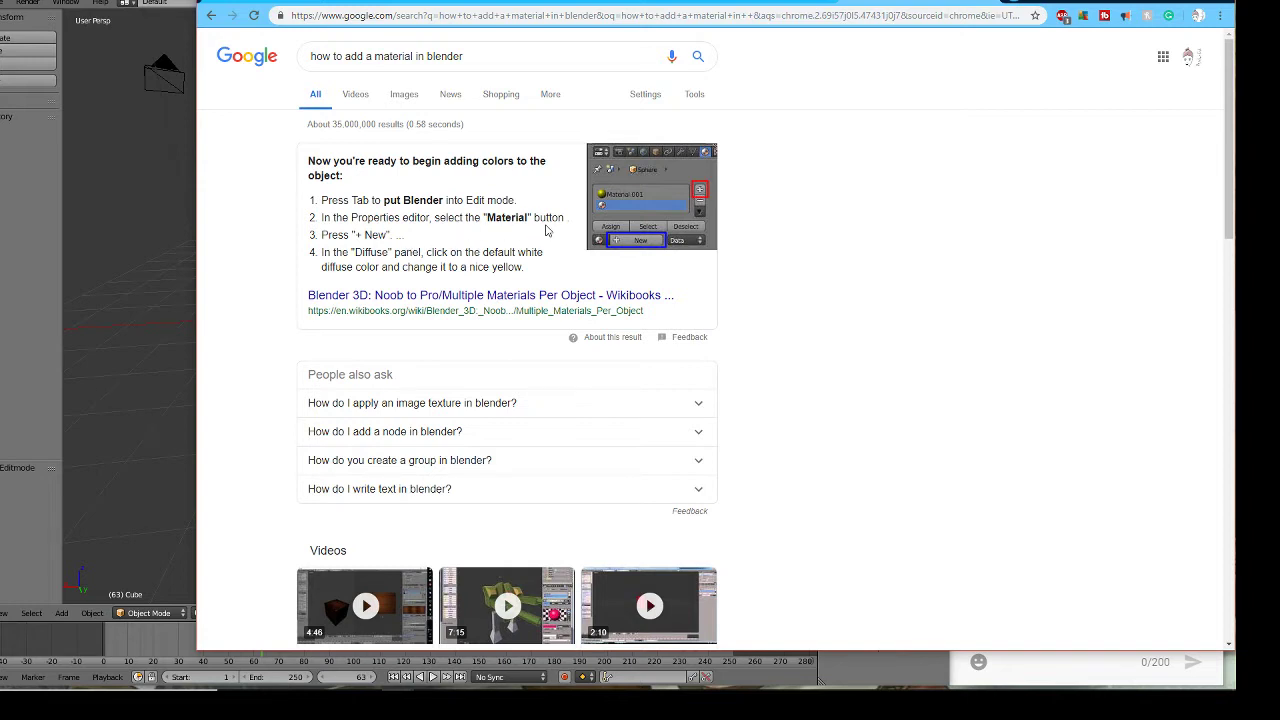
left_click(121, 212)
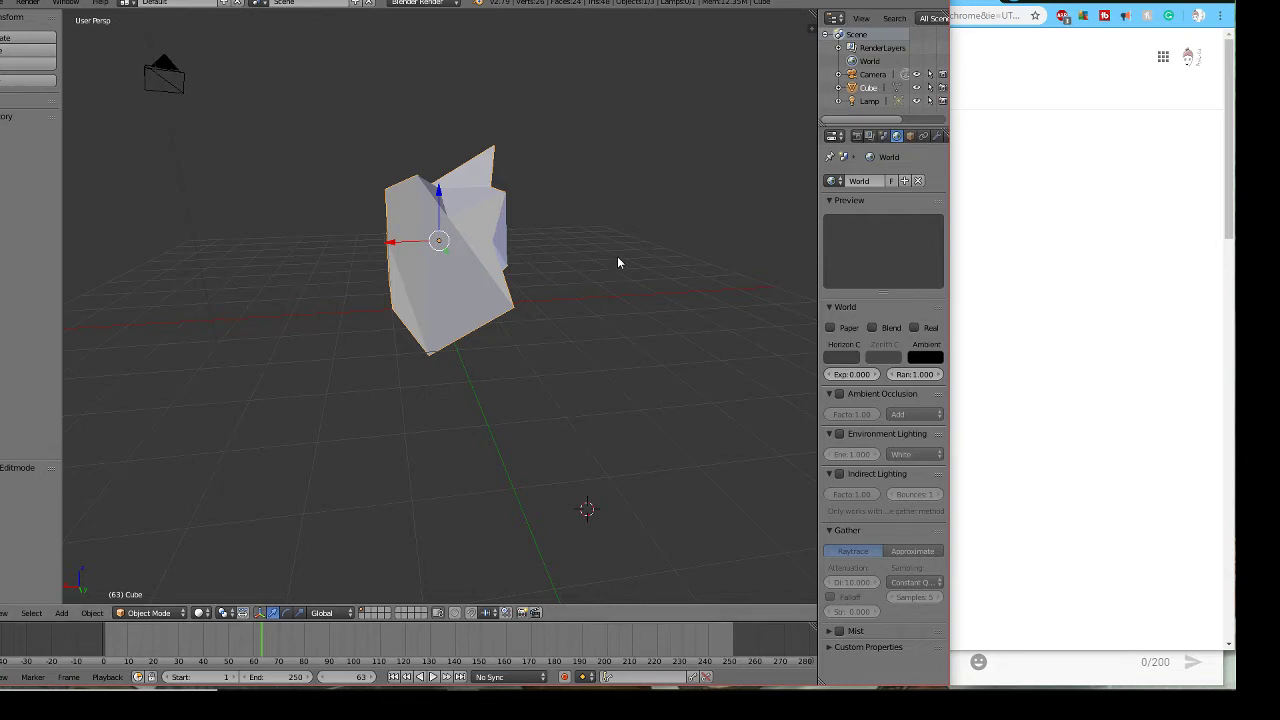
key("Tab")
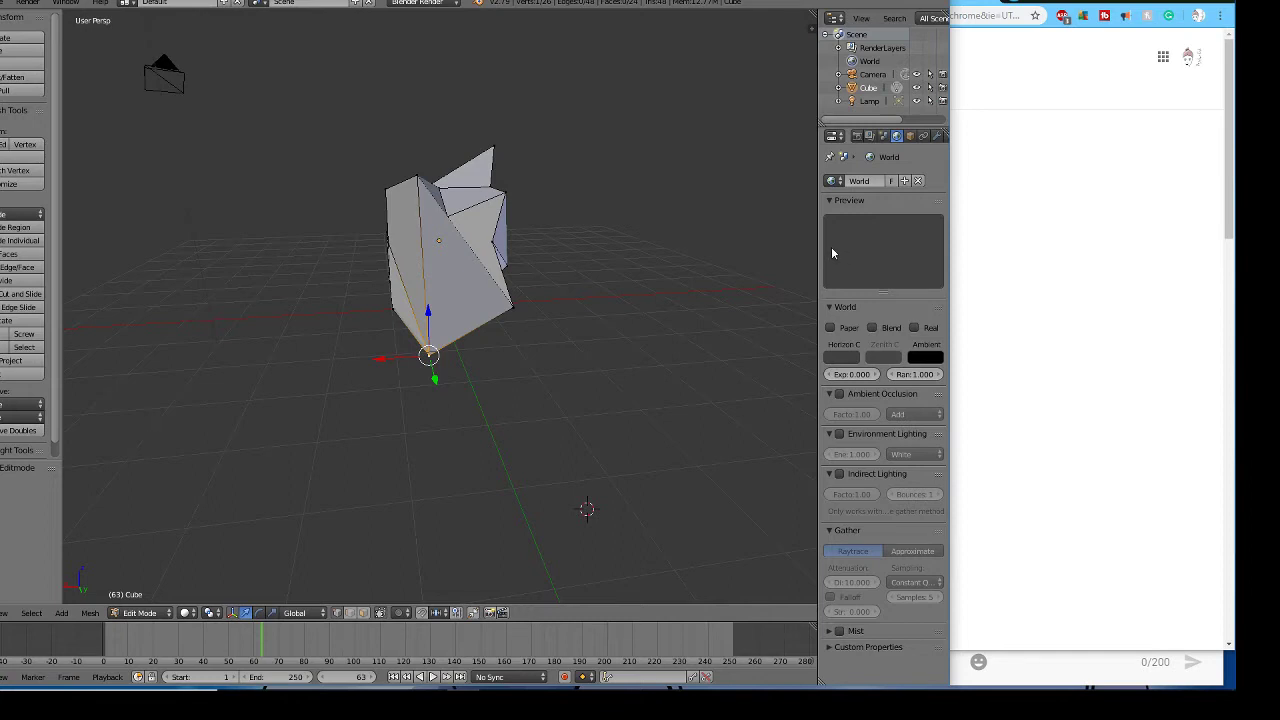
key("Tab")
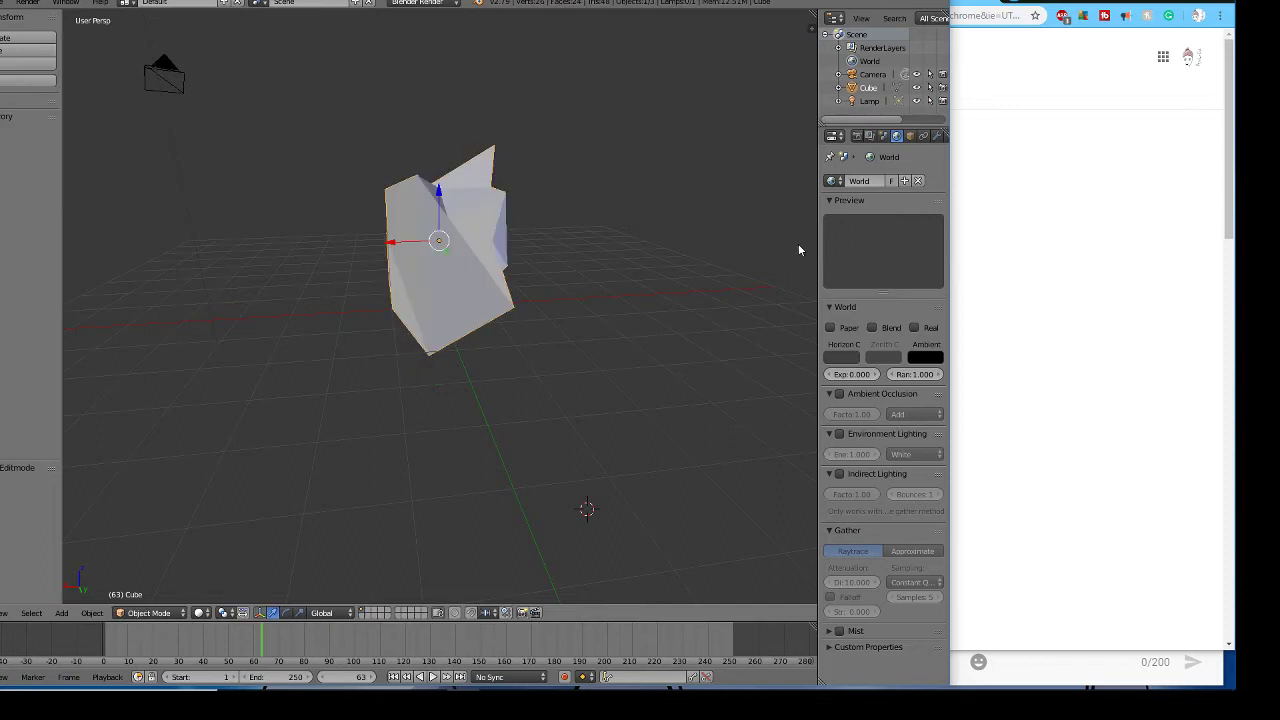
key("Tab")
key("Tab")
key("Tab")
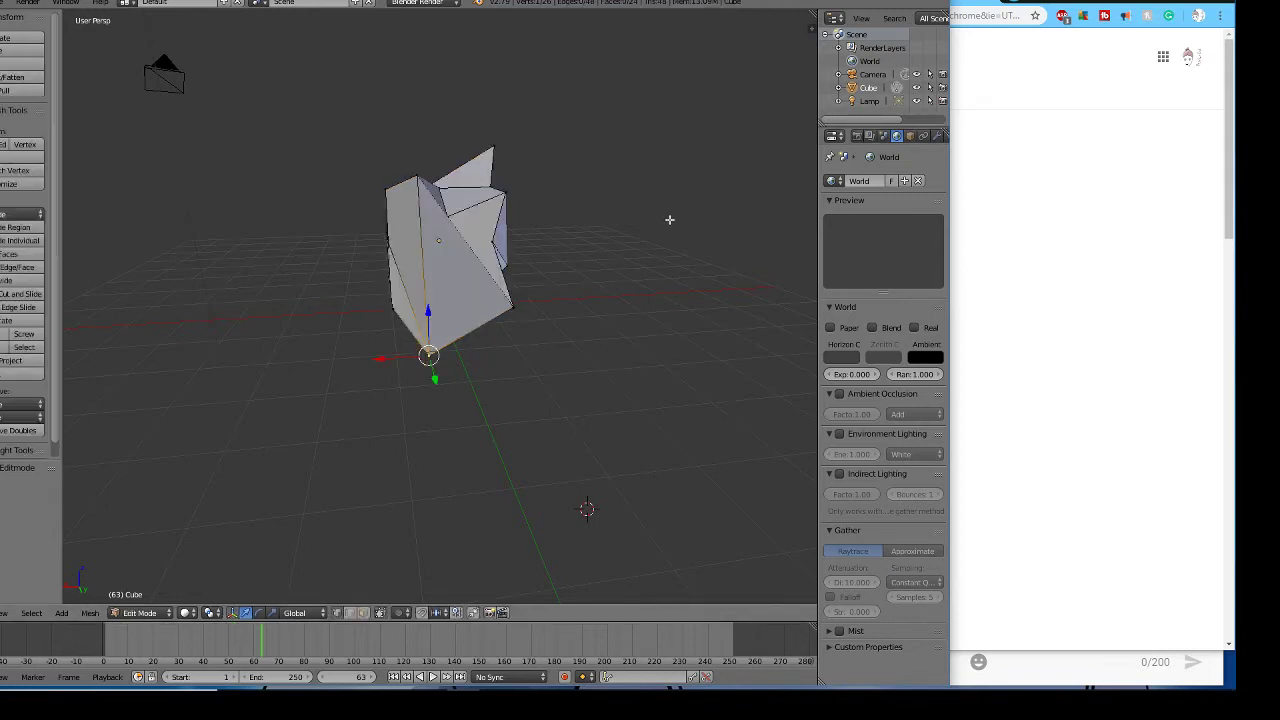
key("Tab")
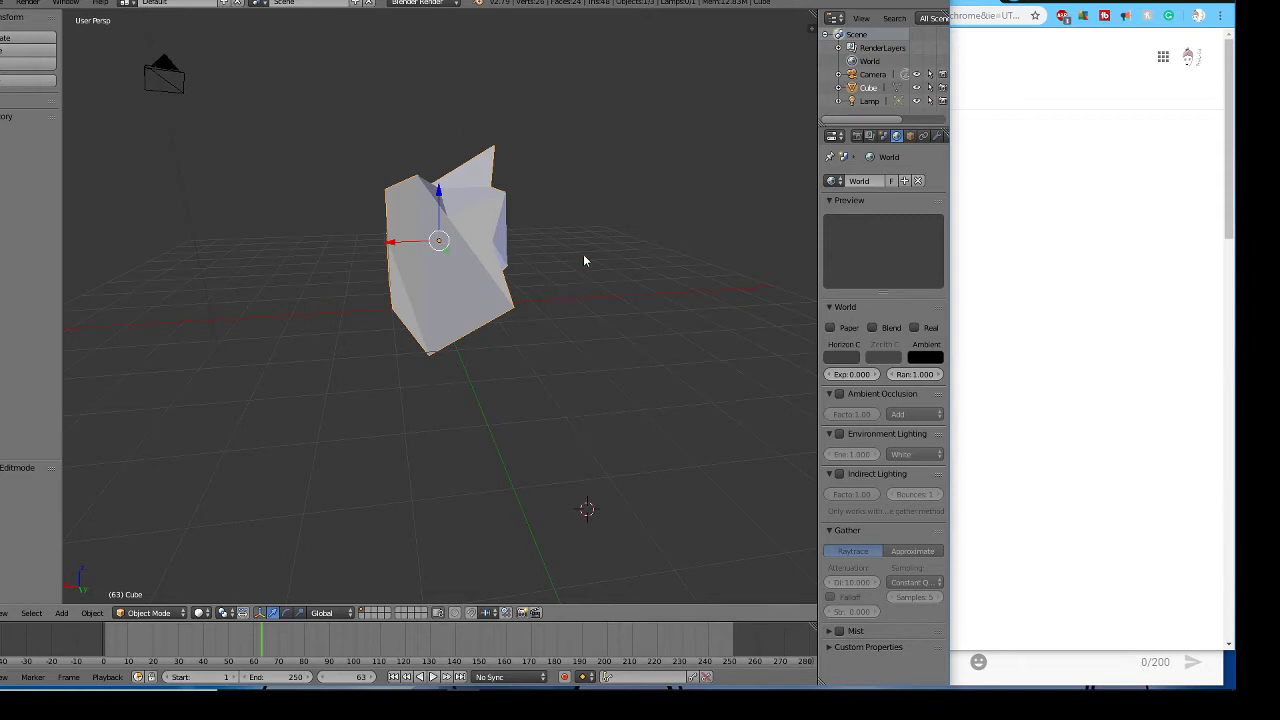
- Toggle the cube's Edit Mode on and off, check the Google material steps in Chrome and return to Blender
key("Tab")
key("Tab")
left_click(420, 4)
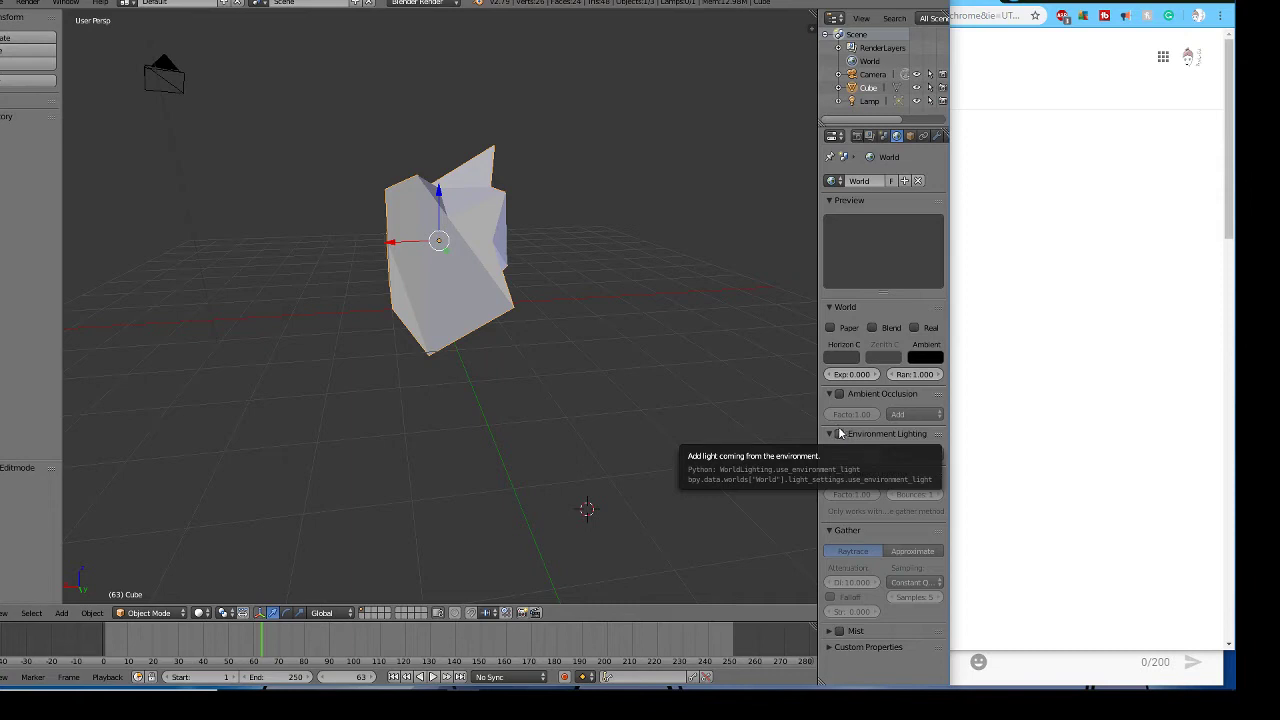
left_click(1074, 382)
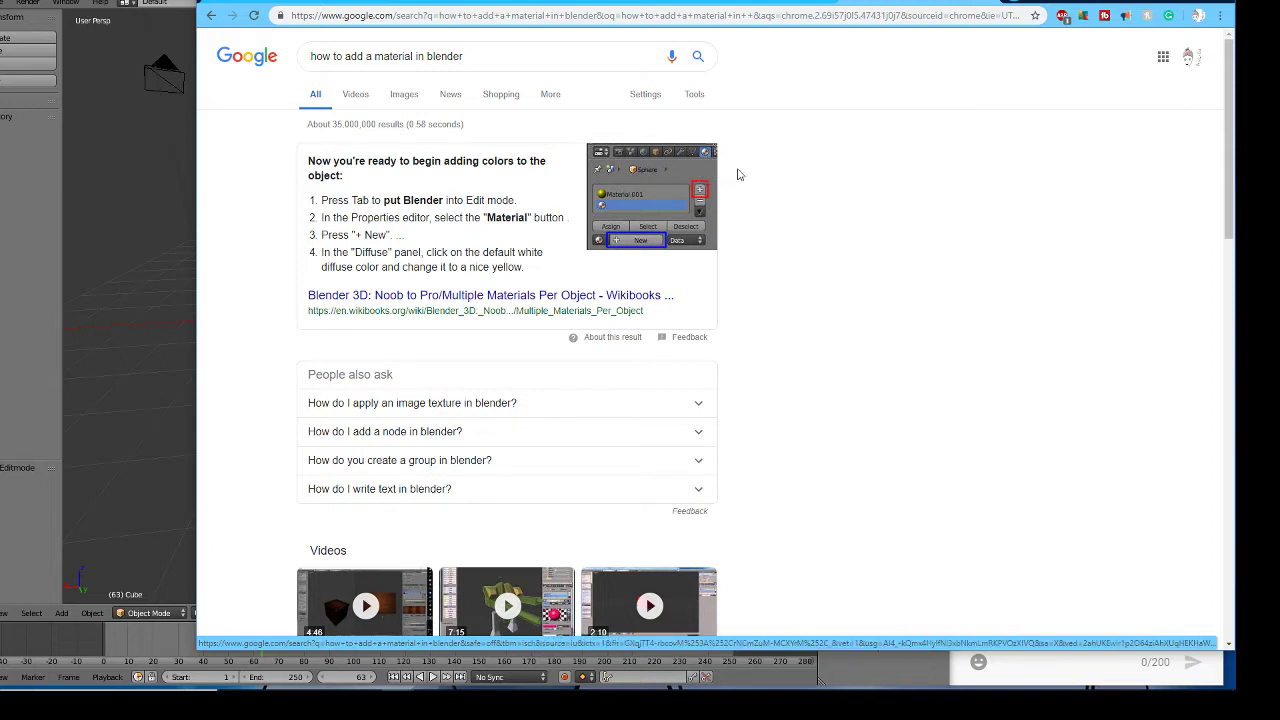
left_click(103, 319)
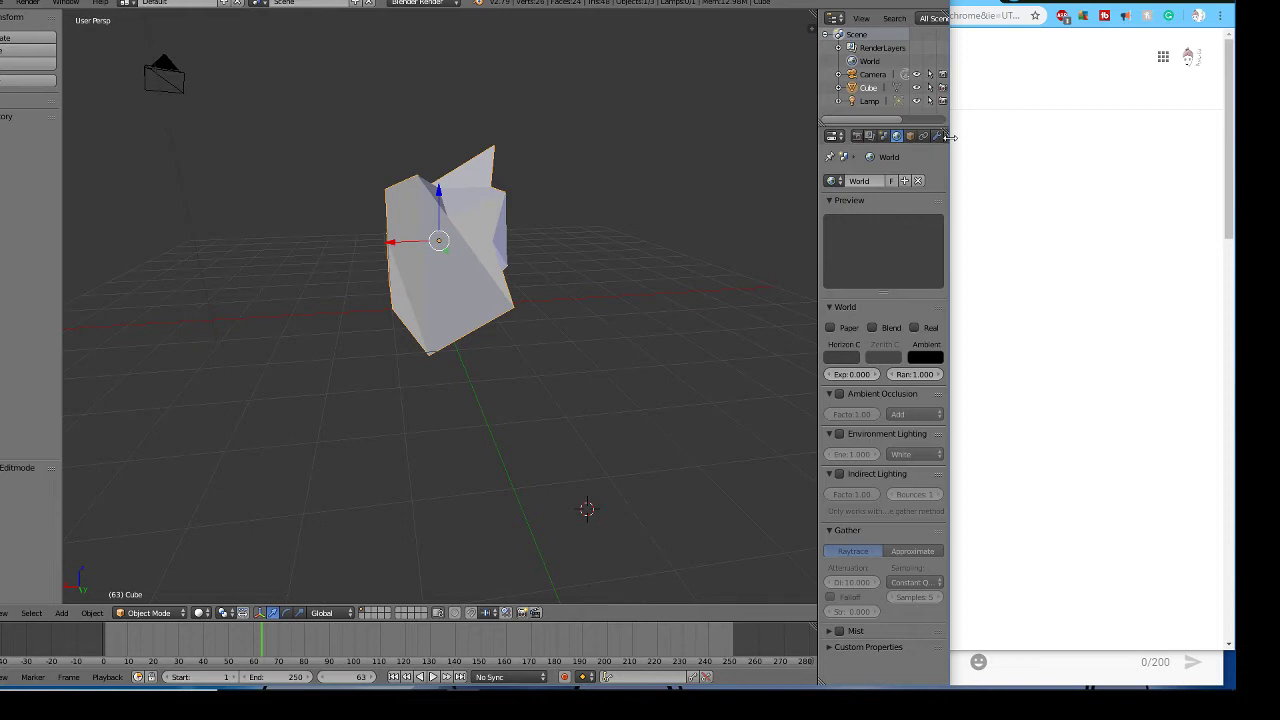
- Widen the Blender window to open the cube's material properties, then narrow the window again
left_click_drag(950, 141, 1098, 142)
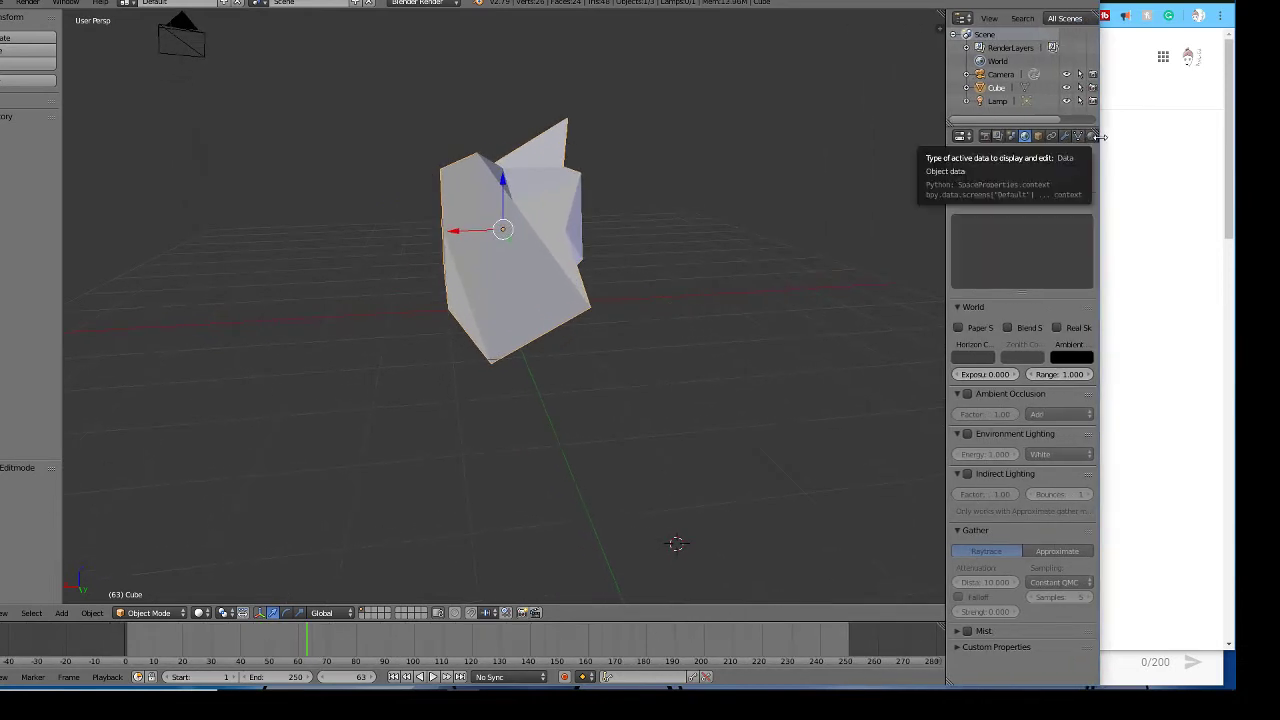
left_click(1091, 137)
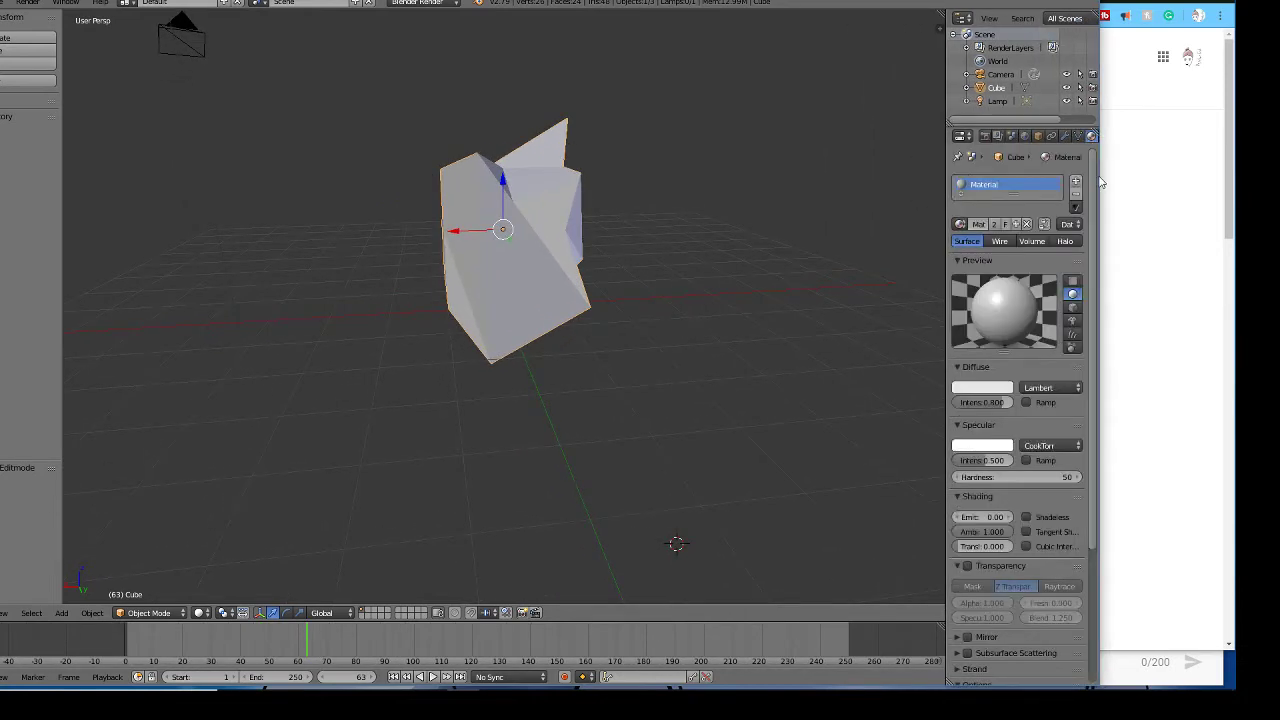
left_click_drag(1100, 174, 963, 183)
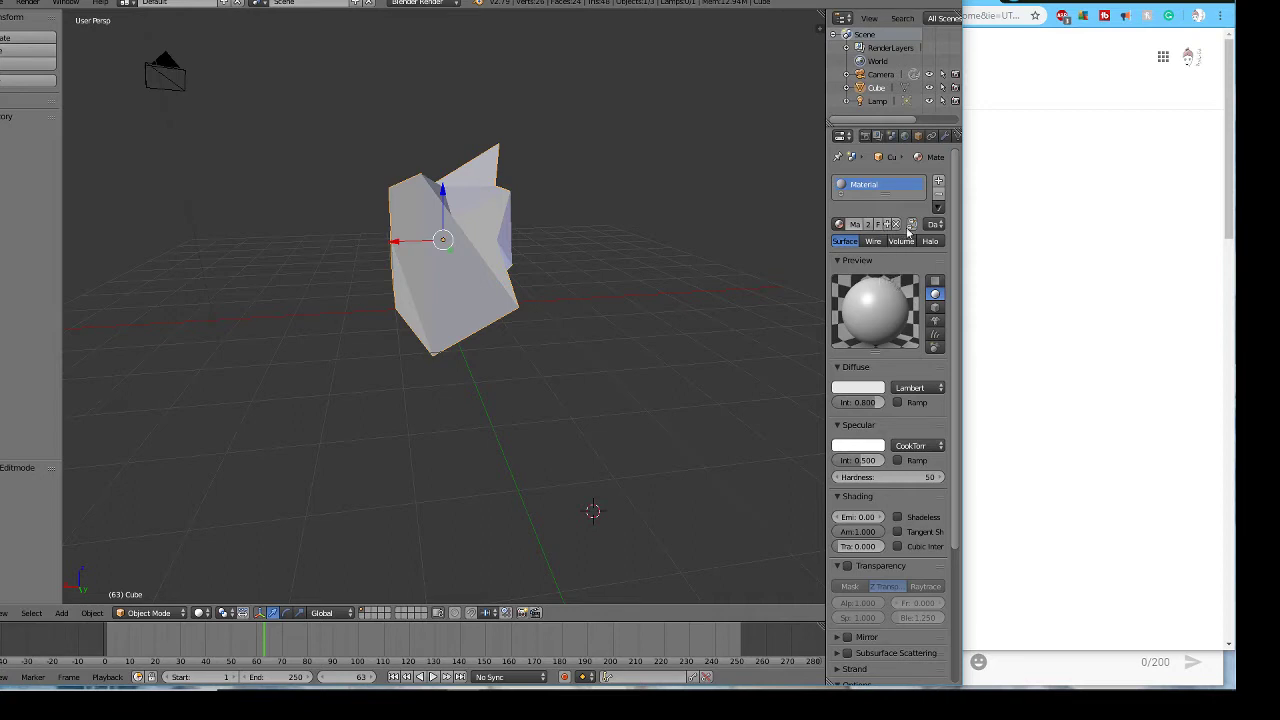
- Add a second material slot to the cube and create a new material in it
left_click(940, 183)
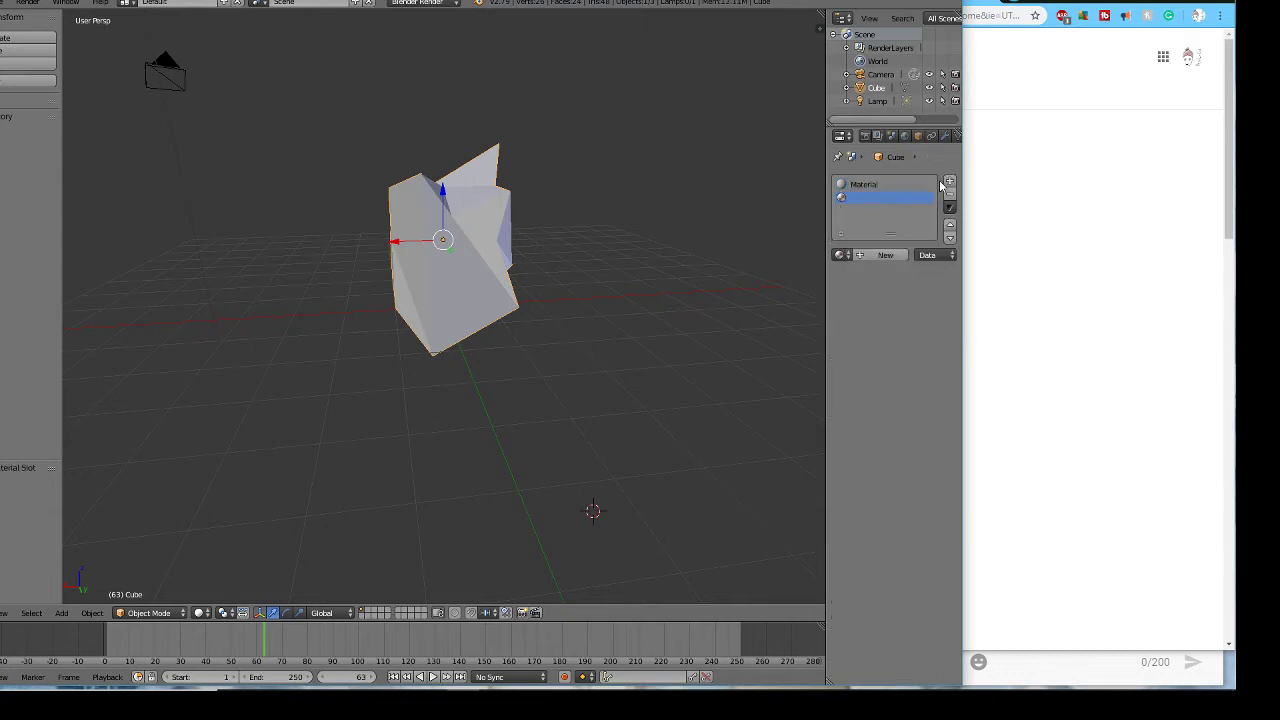
left_click(885, 255)
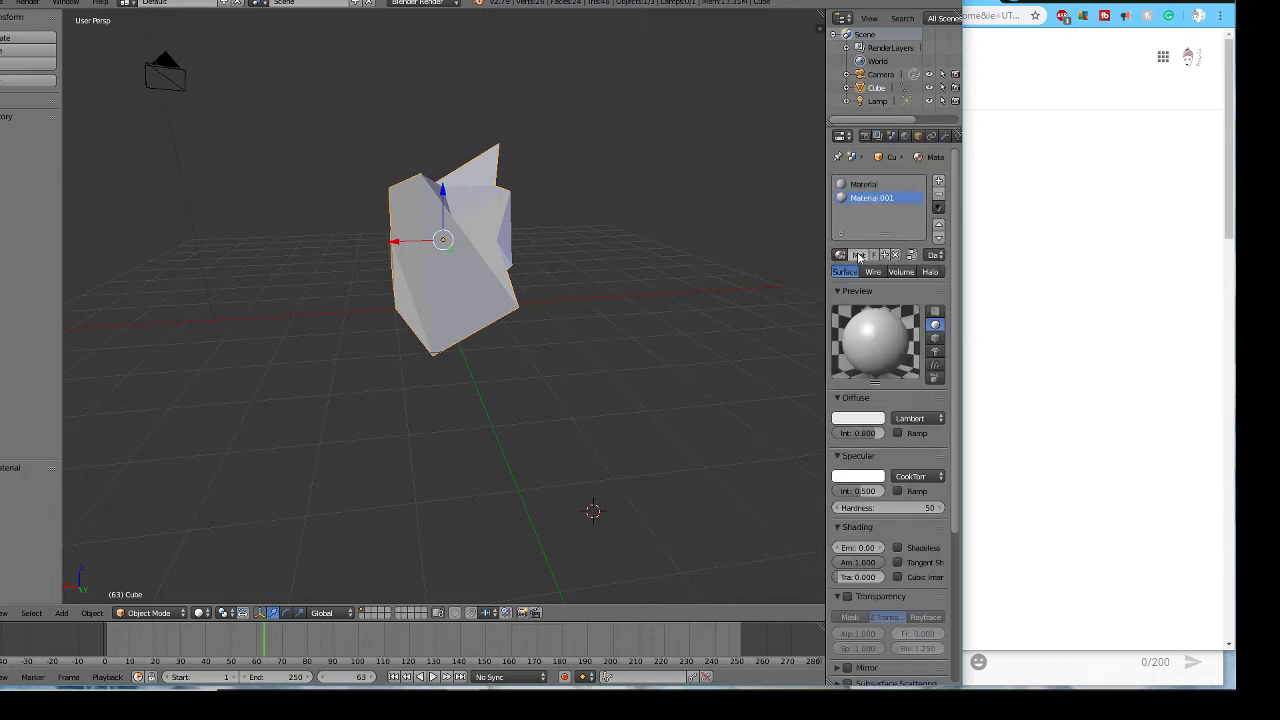
left_click(858, 255)
left_click(887, 258)
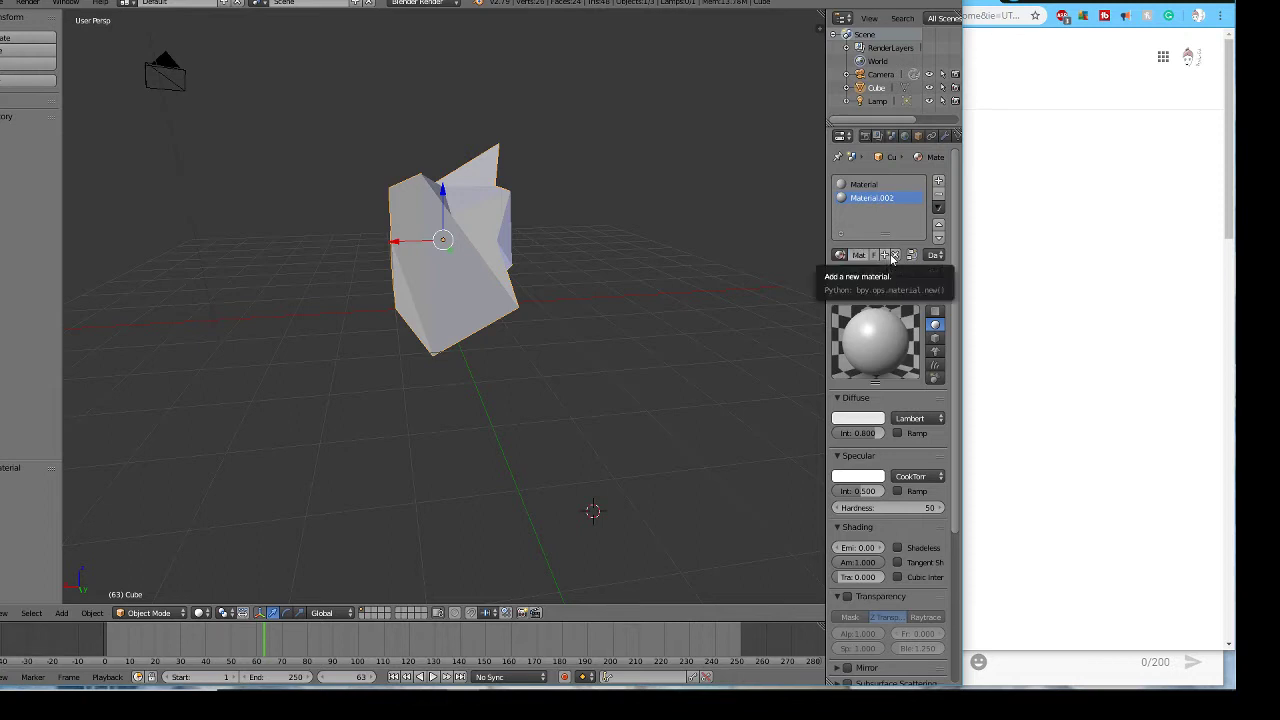
double_click(888, 198)
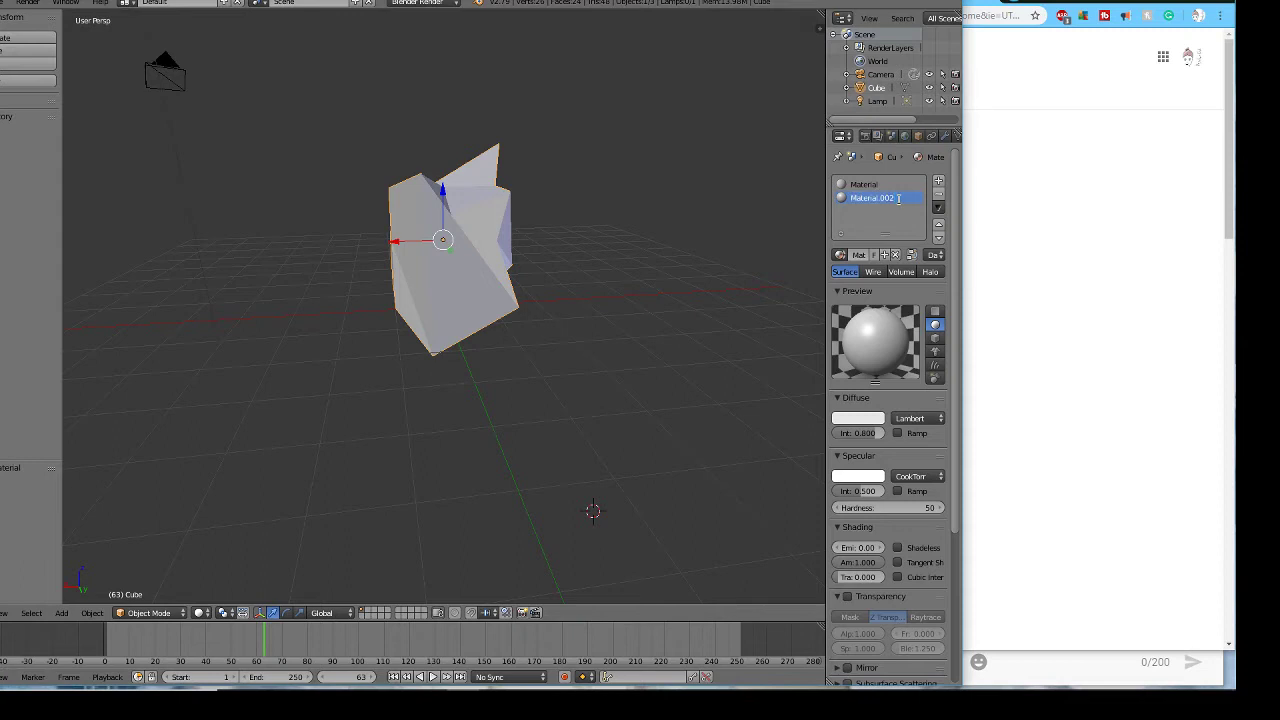
double_click(898, 199)
left_click(898, 199)
- Switch to Chrome, review the Google results on adding a material and their diffuse colour instructions, and return to Blender
left_click(1057, 254)
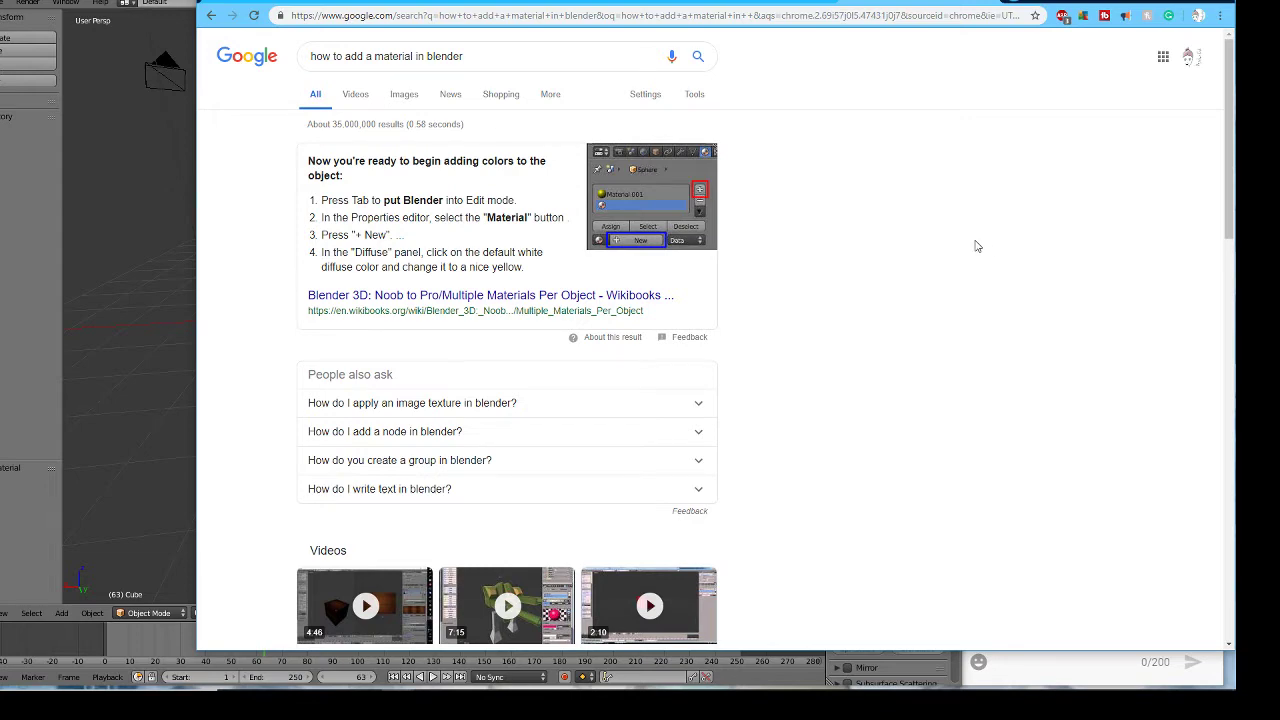
scroll(976, 256, "down", 2)
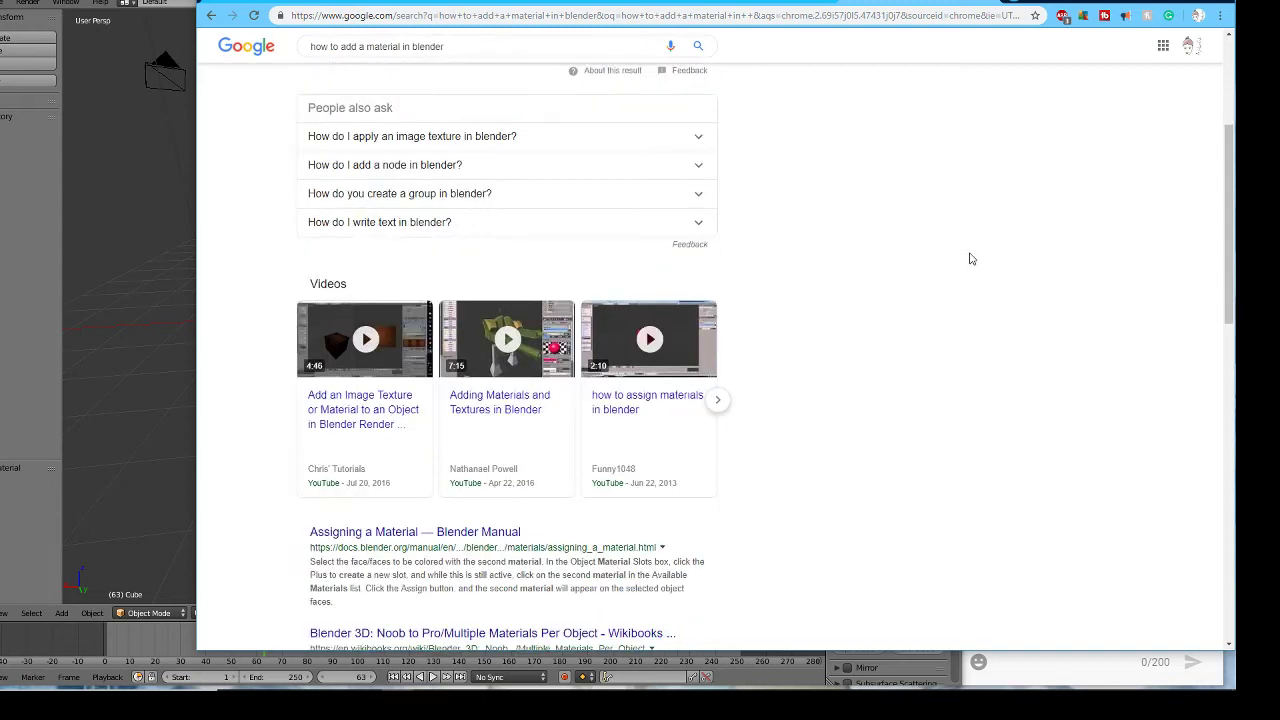
scroll(968, 260, "up", 2)
scroll(968, 260, "up", 1)
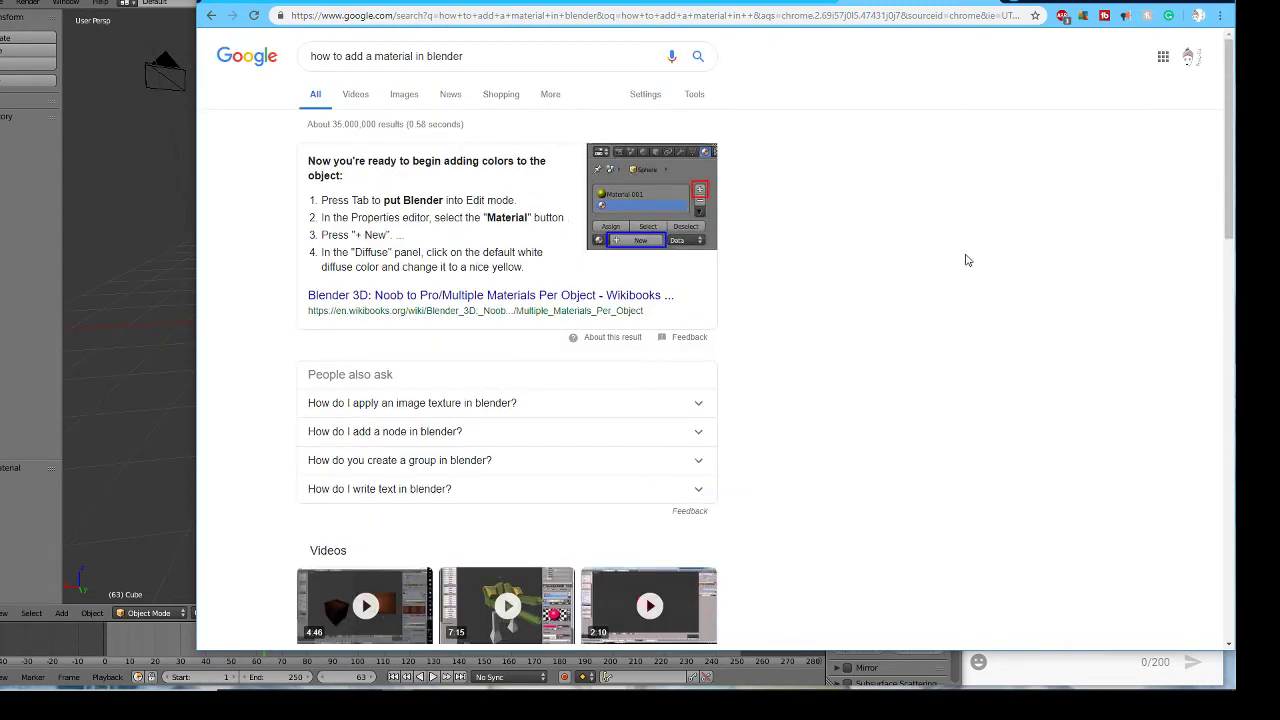
left_click(106, 1)
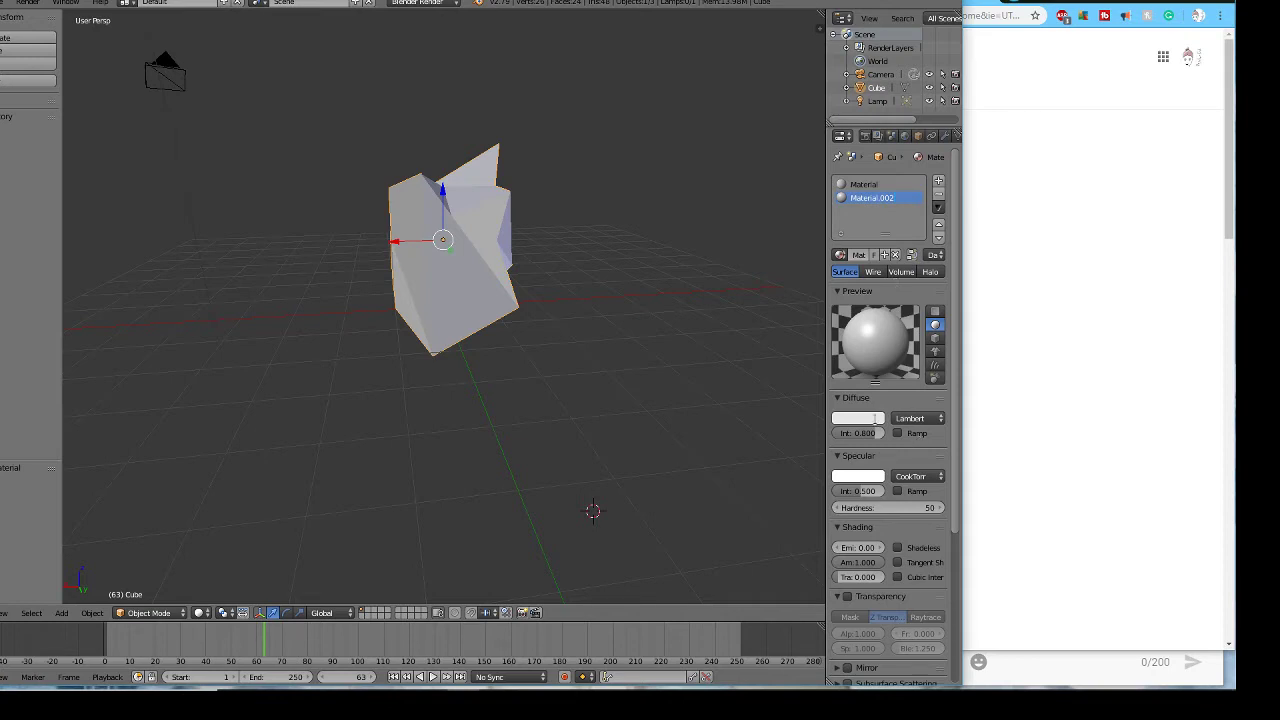
- Set the second material's diffuse shader to Minnaert and its diffuse colour to a light orange
left_click(916, 420)
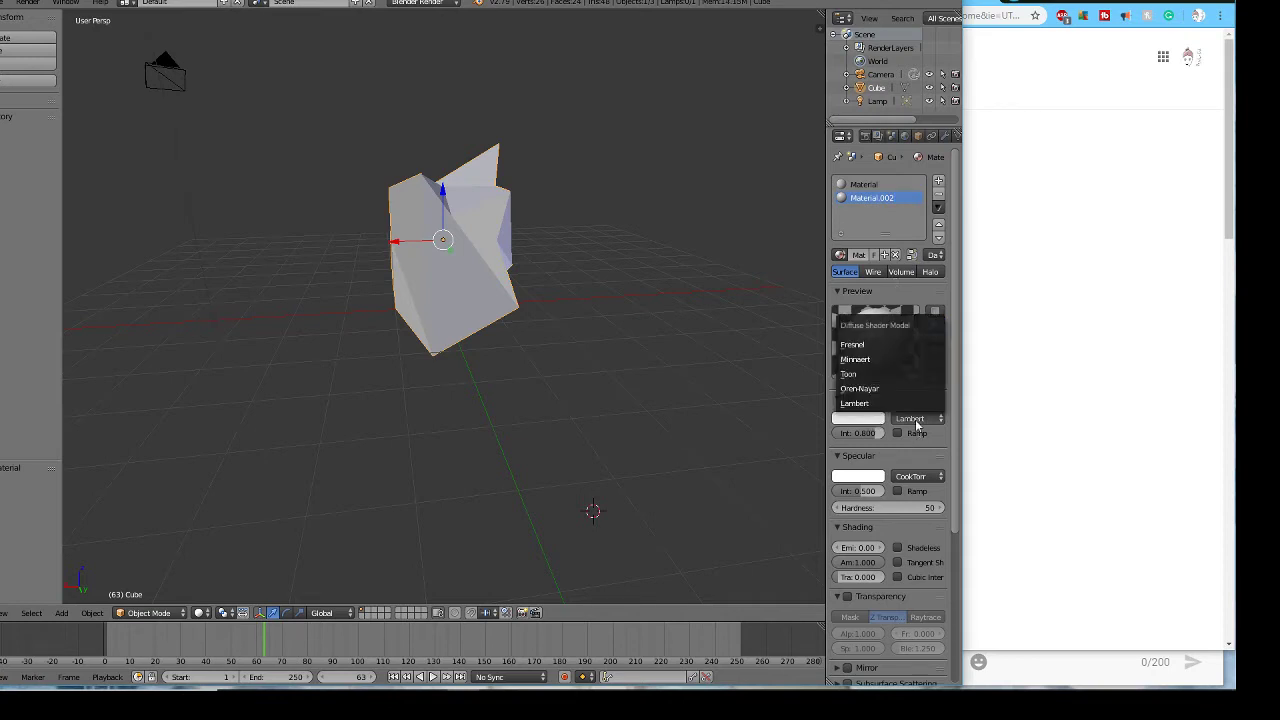
left_click(886, 359)
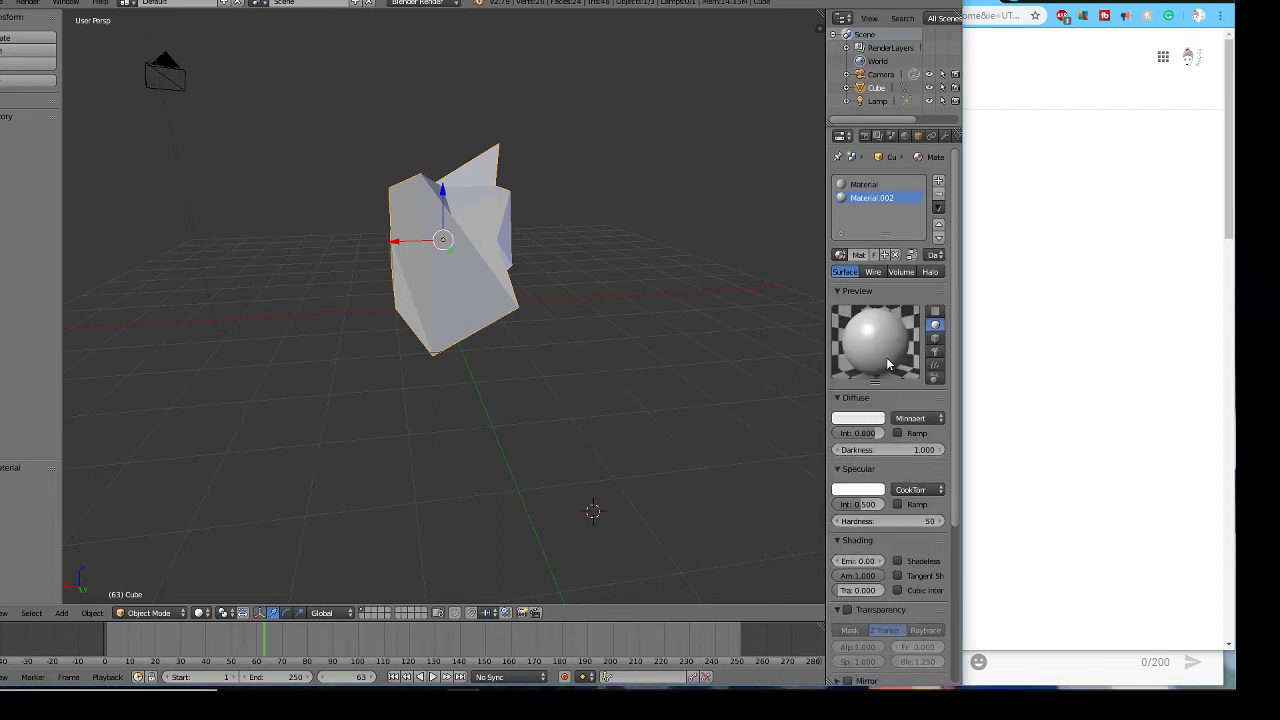
left_click(877, 450)
key("Return")
left_click(864, 433)
key("Return")
left_click(881, 424)
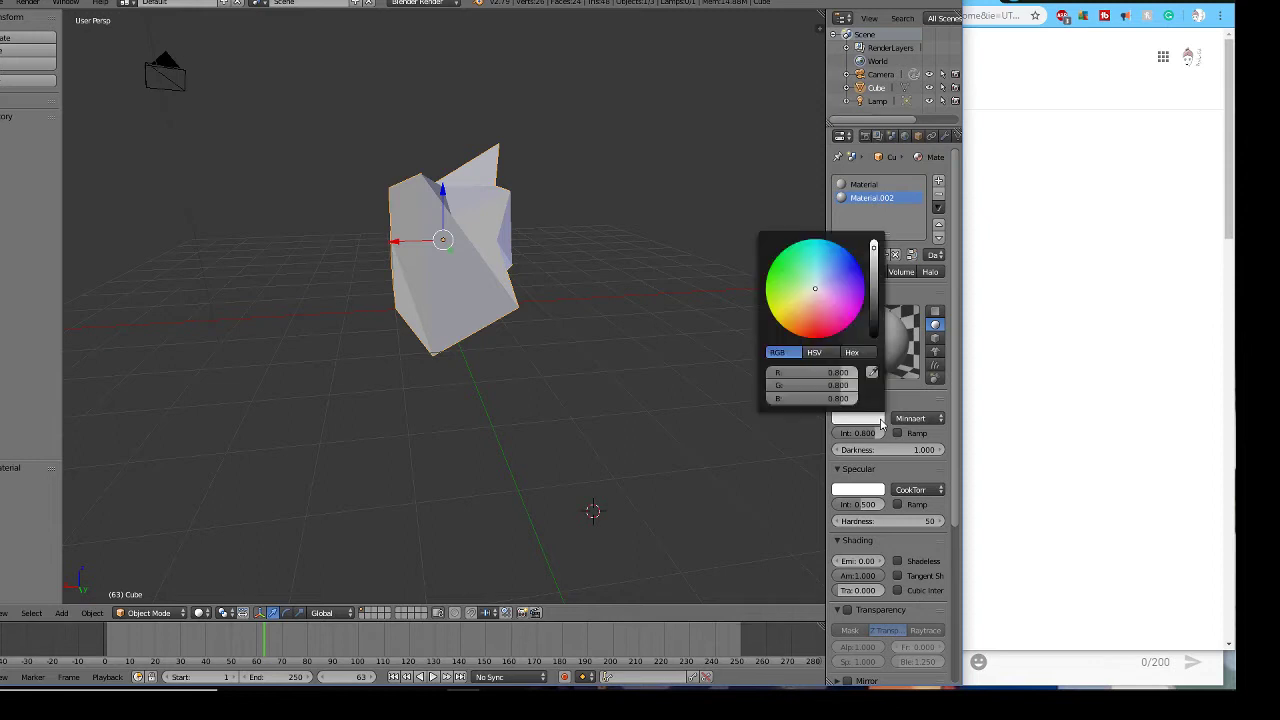
left_click(797, 323)
left_click_drag(798, 324, 808, 308)
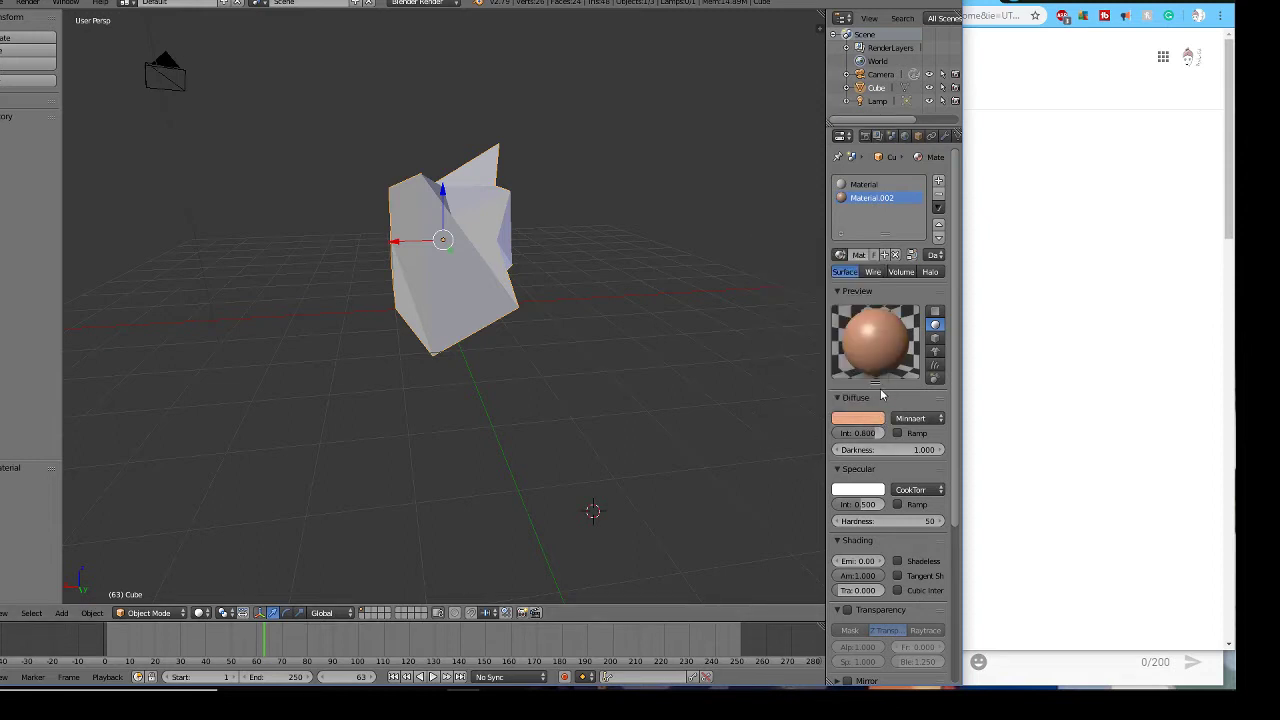
- Change the diffuse colour of the cube's first material to orange
left_click(866, 185)
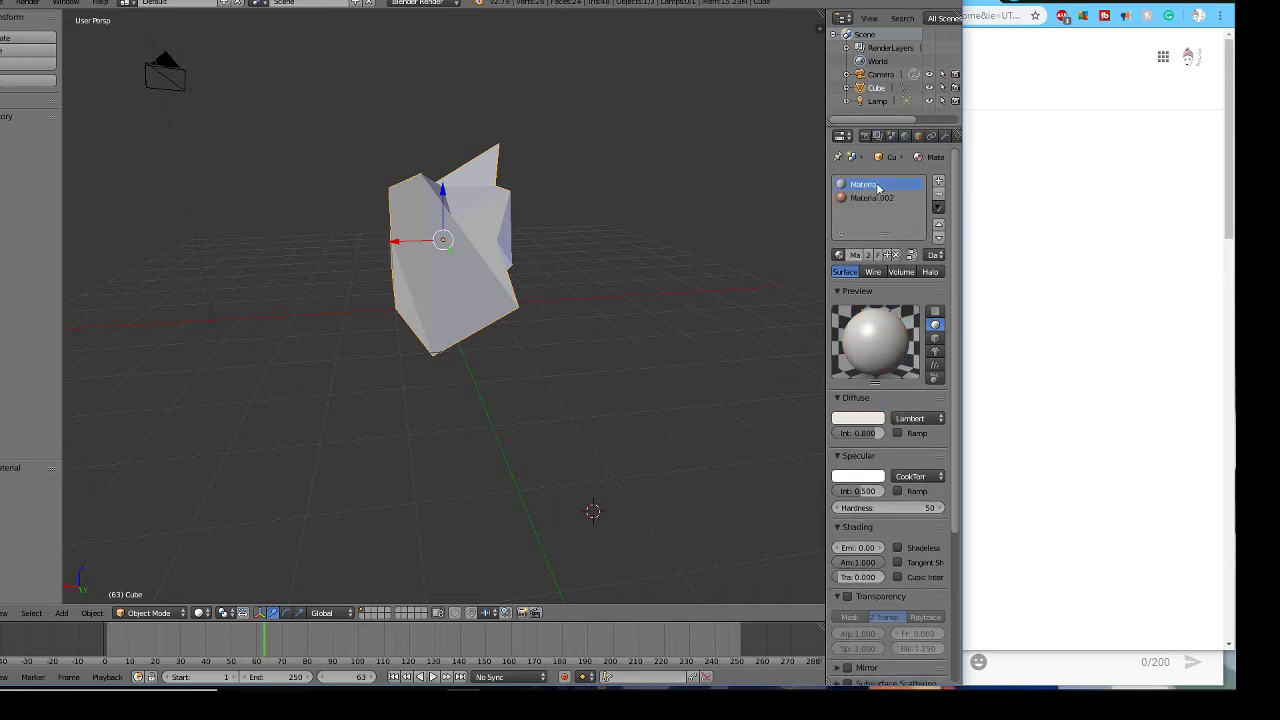
left_click(860, 421)
mouse_move(812, 307)
left_mouse_down()
mouse_move(786, 288)
mouse_move(818, 315)
mouse_move(790, 322)
mouse_move(801, 323)
left_mouse_up()
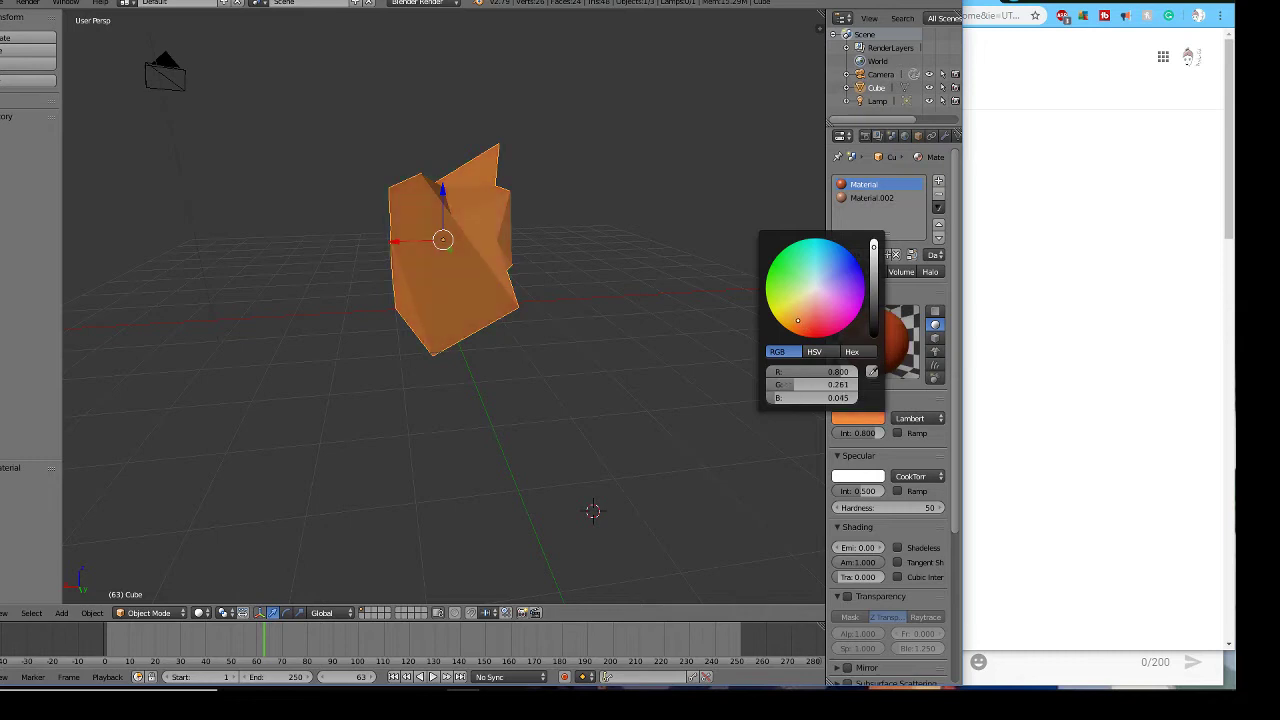
- Try the Minnaert diffuse shader on the first material, then set it to Toon with the diffuse ramp enabled
left_click(928, 420)
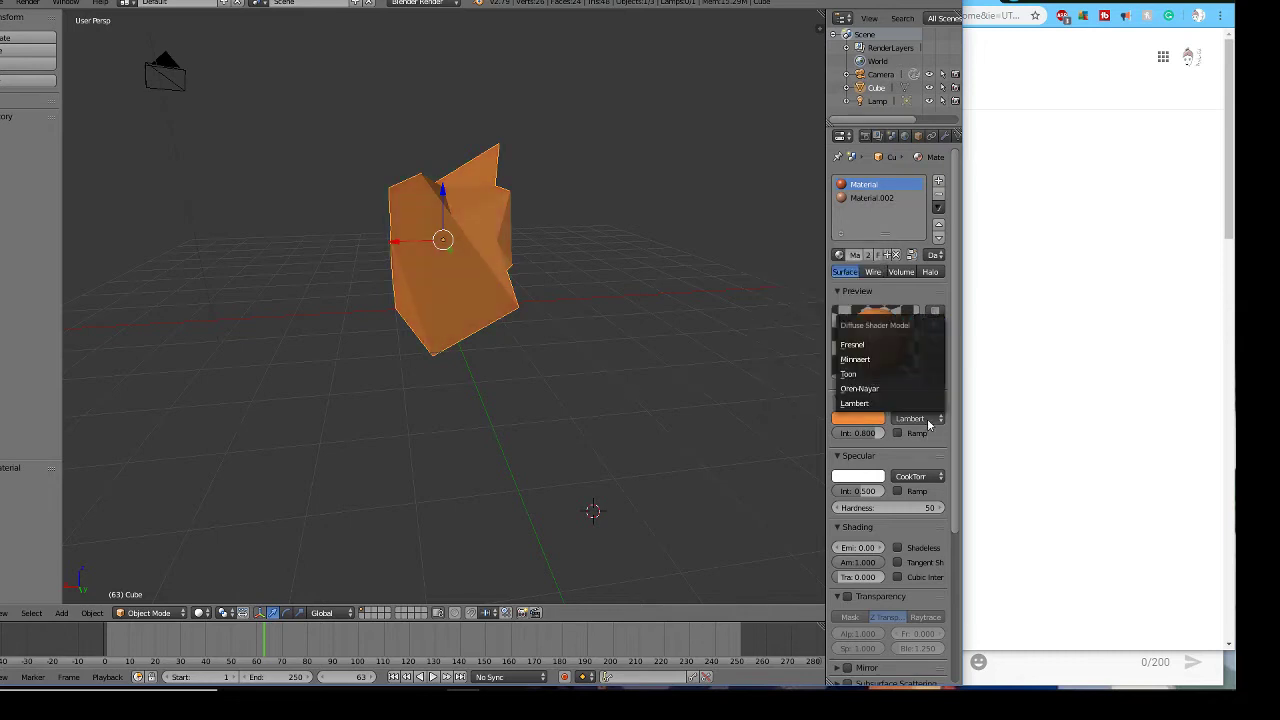
left_click(904, 360)
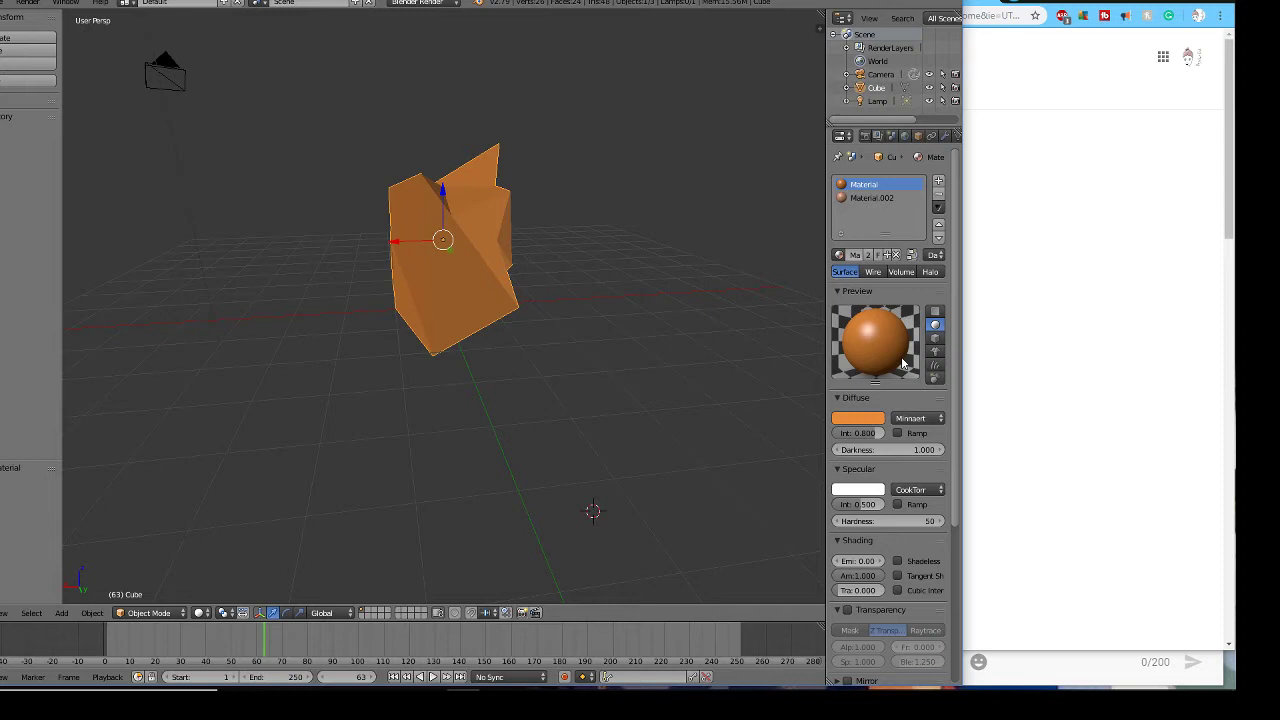
left_click(918, 418)
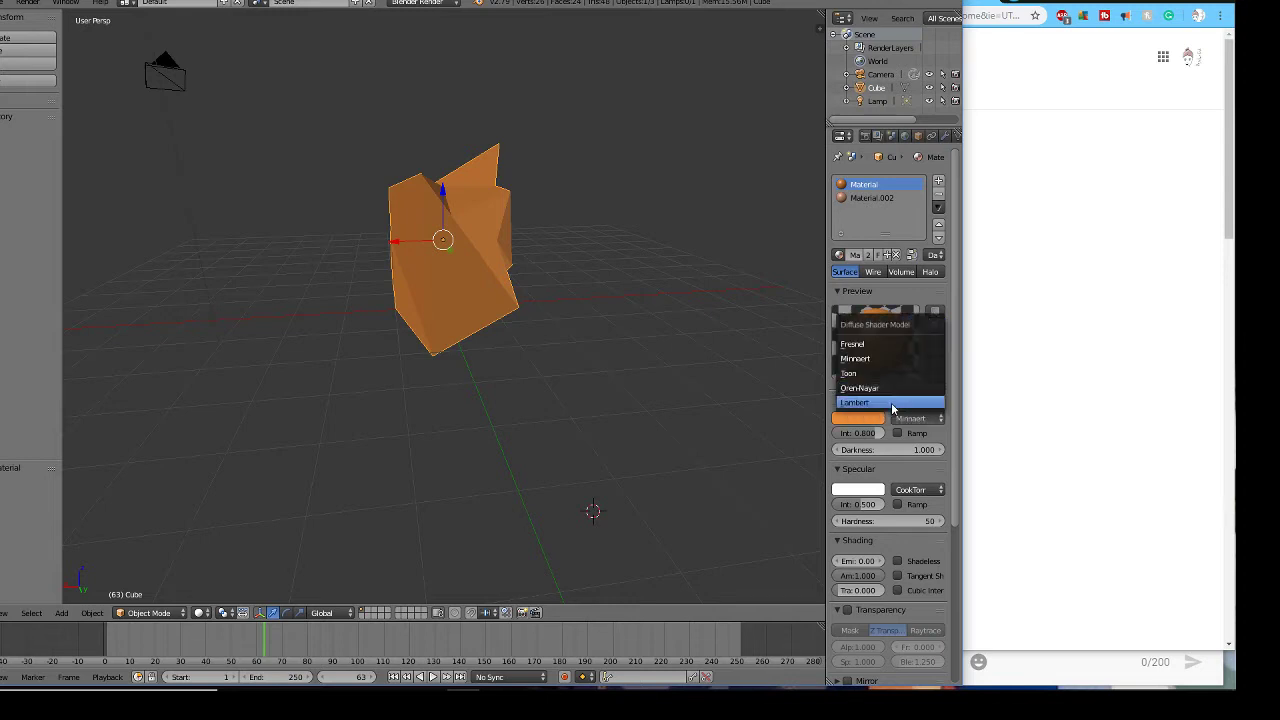
left_click(878, 373)
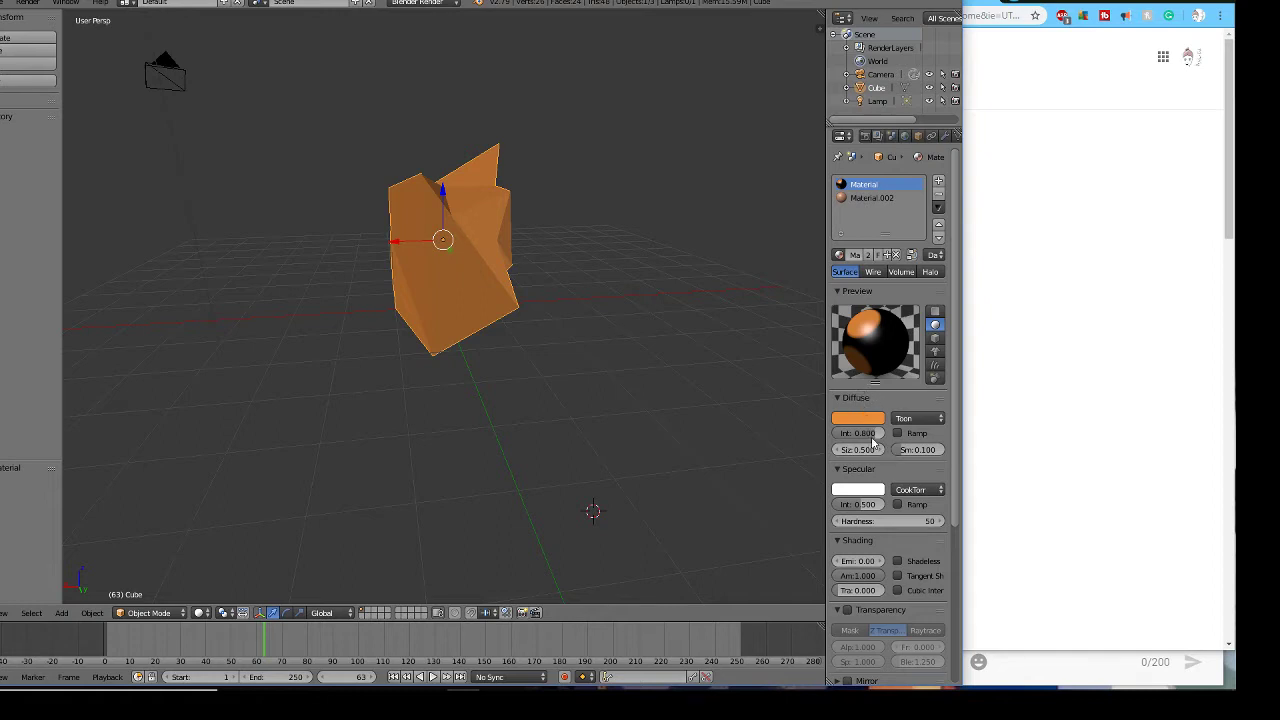
left_click(898, 433)
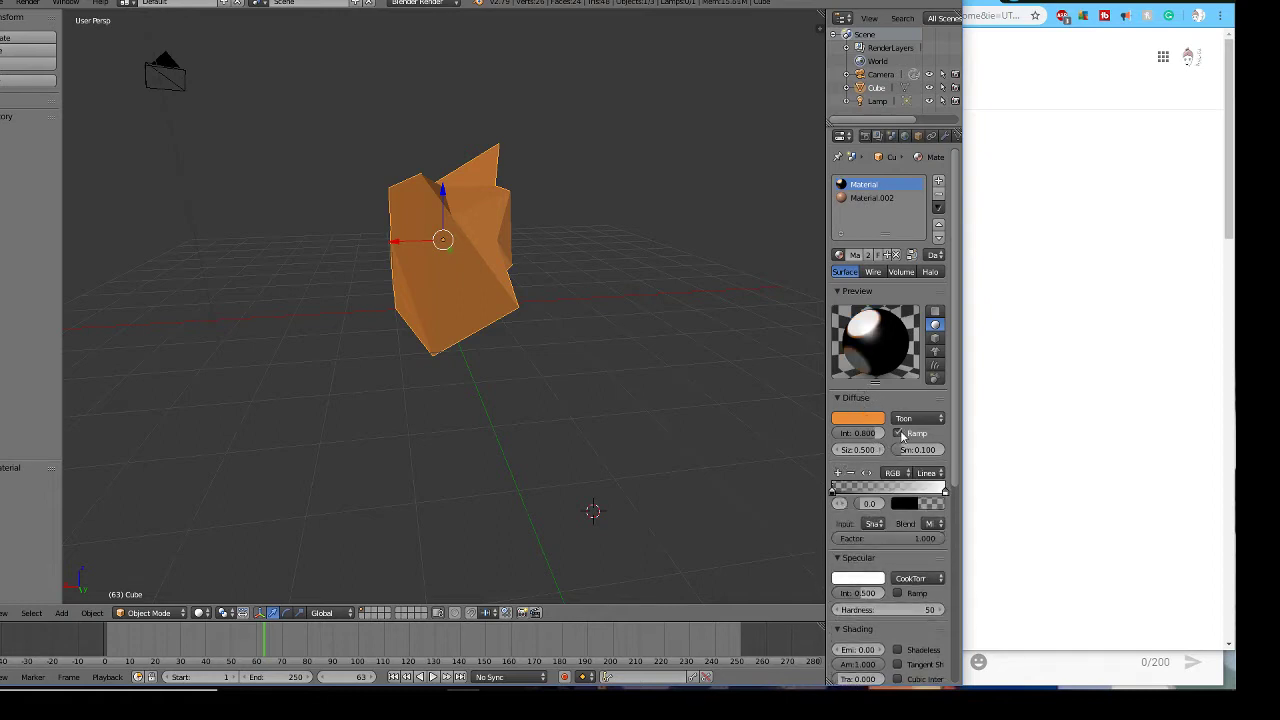
- Move the cube by about -3.07 in X, 1.47 in Y and -0.21 in Z, and select the camera
middle_click_drag(611, 277, 640, 288)
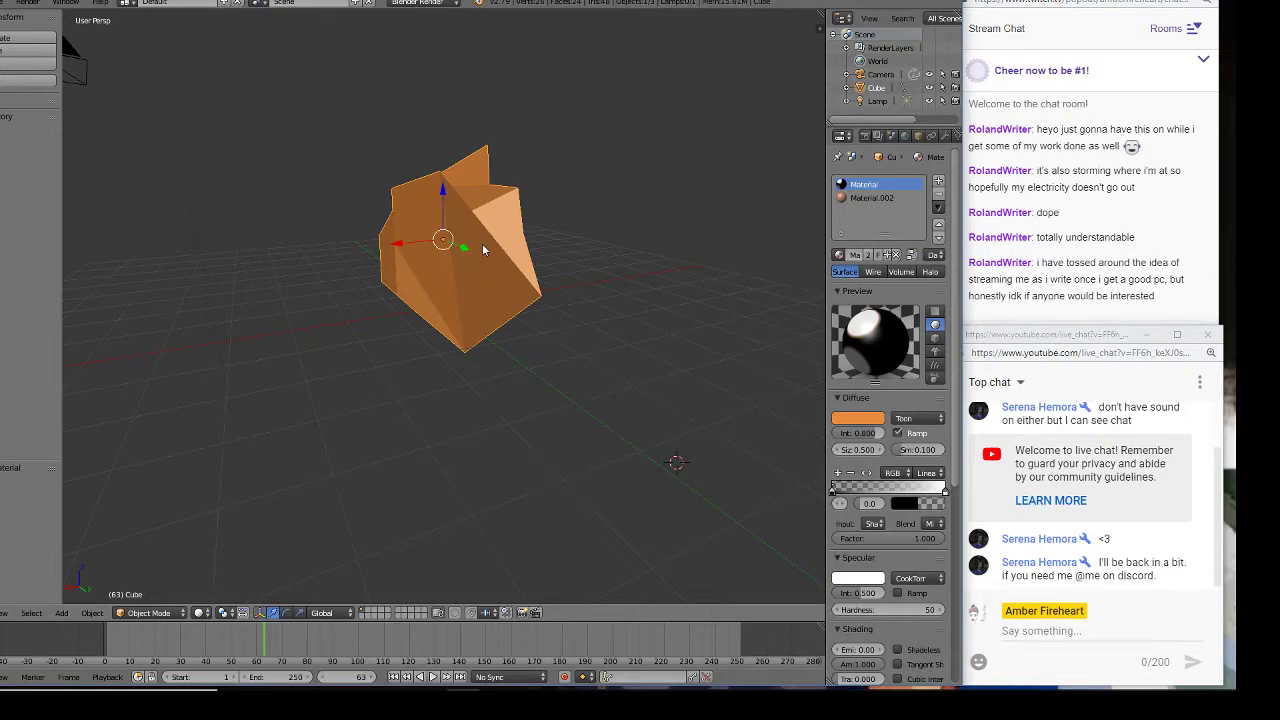
key("g")
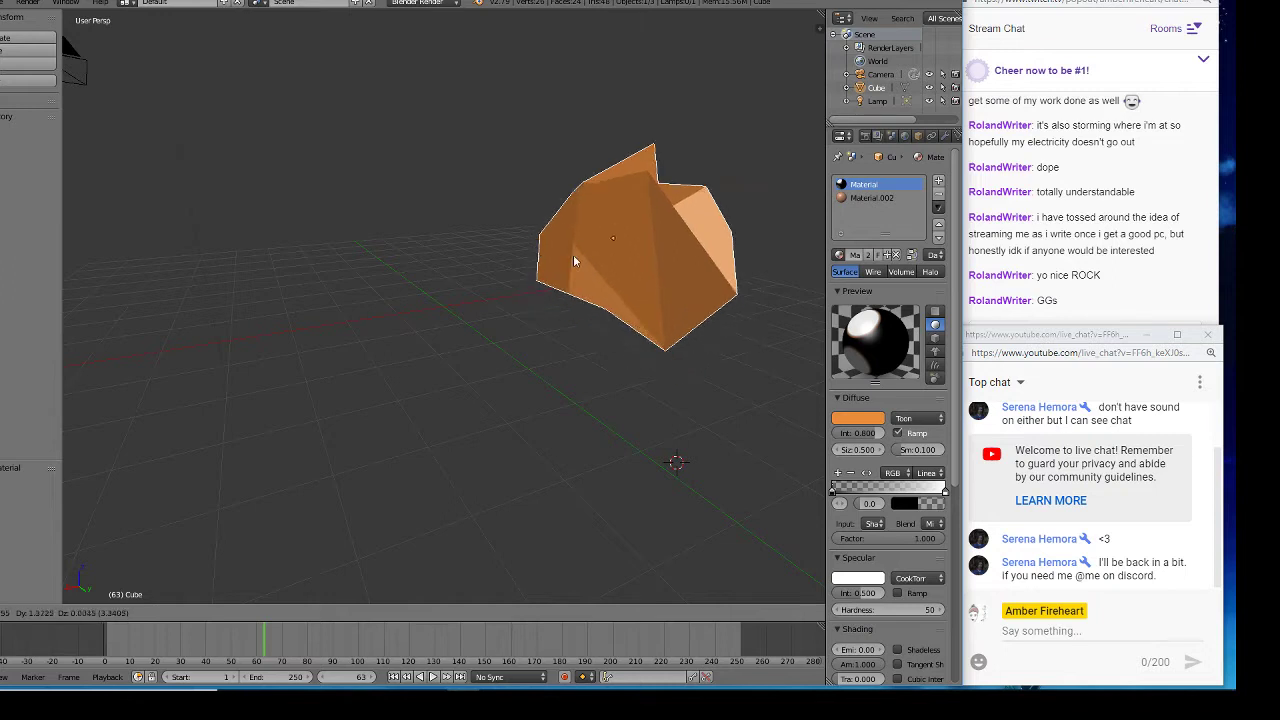
left_click(582, 278)
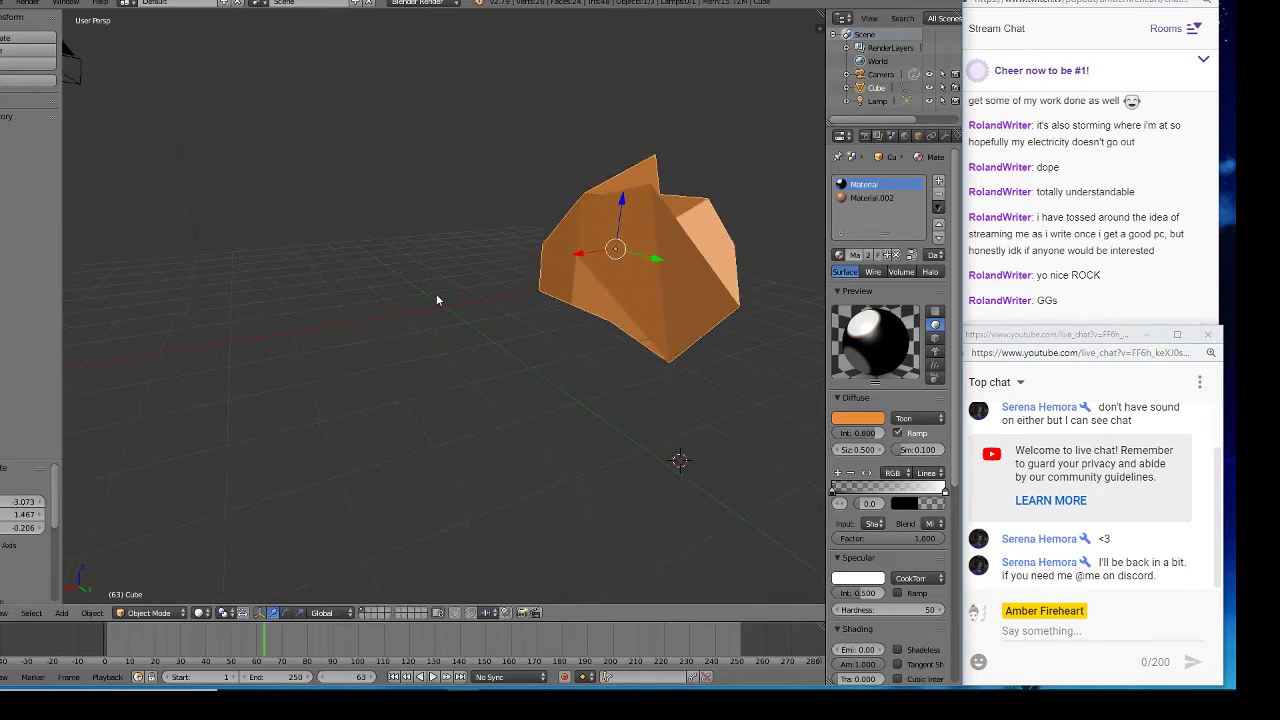
middle_click_drag(436, 293, 684, 301)
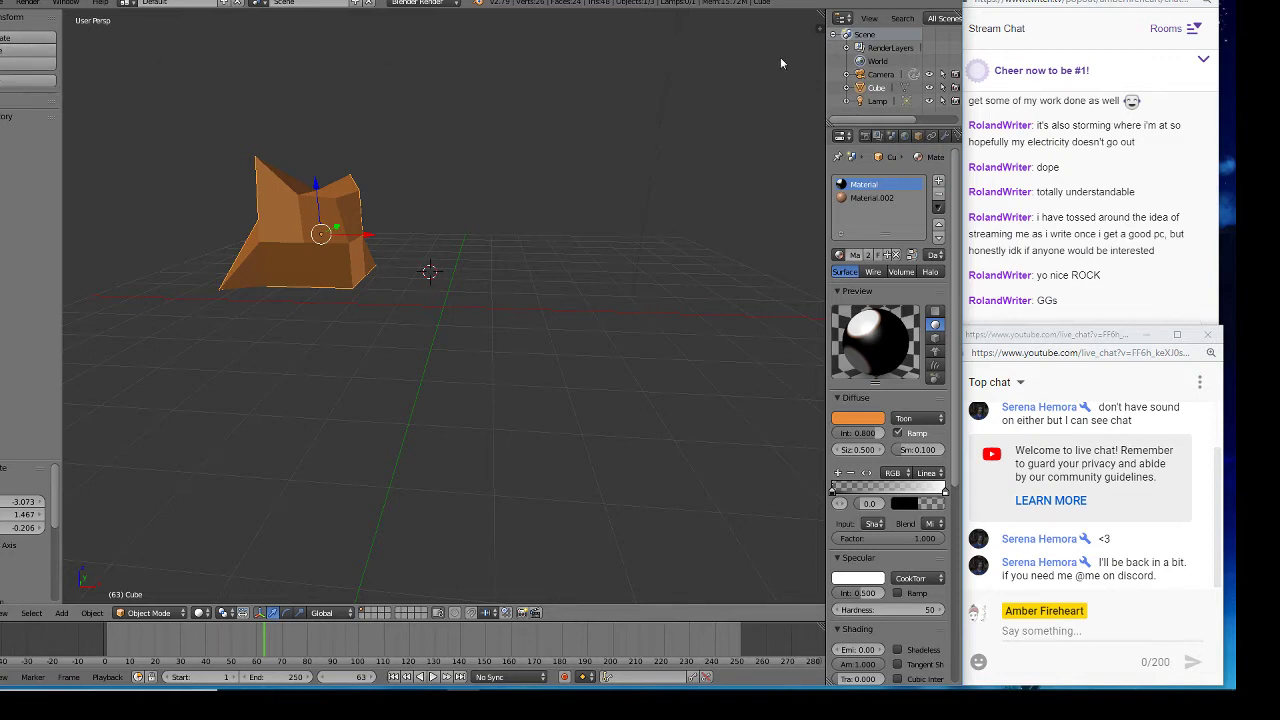
left_click(881, 75)
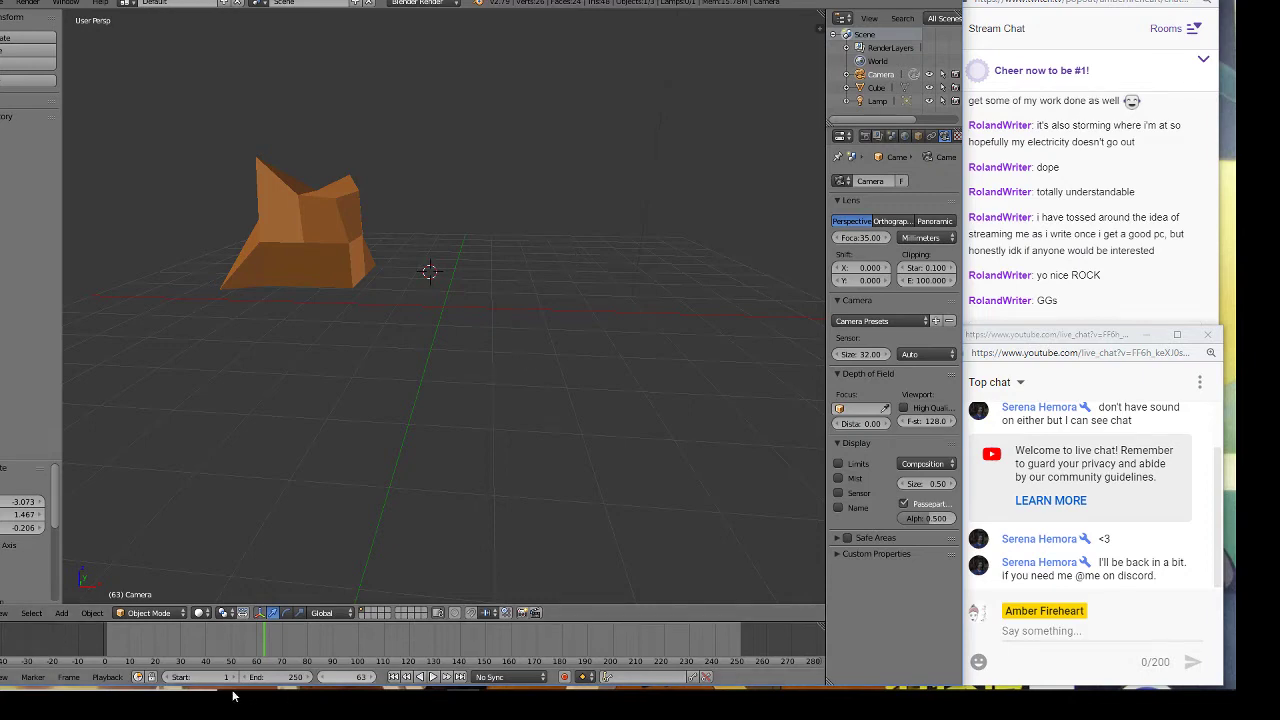
- Switch to Discord, open the unread direct message and minimize Discord to return to Blender
mouse_move(290, 700)
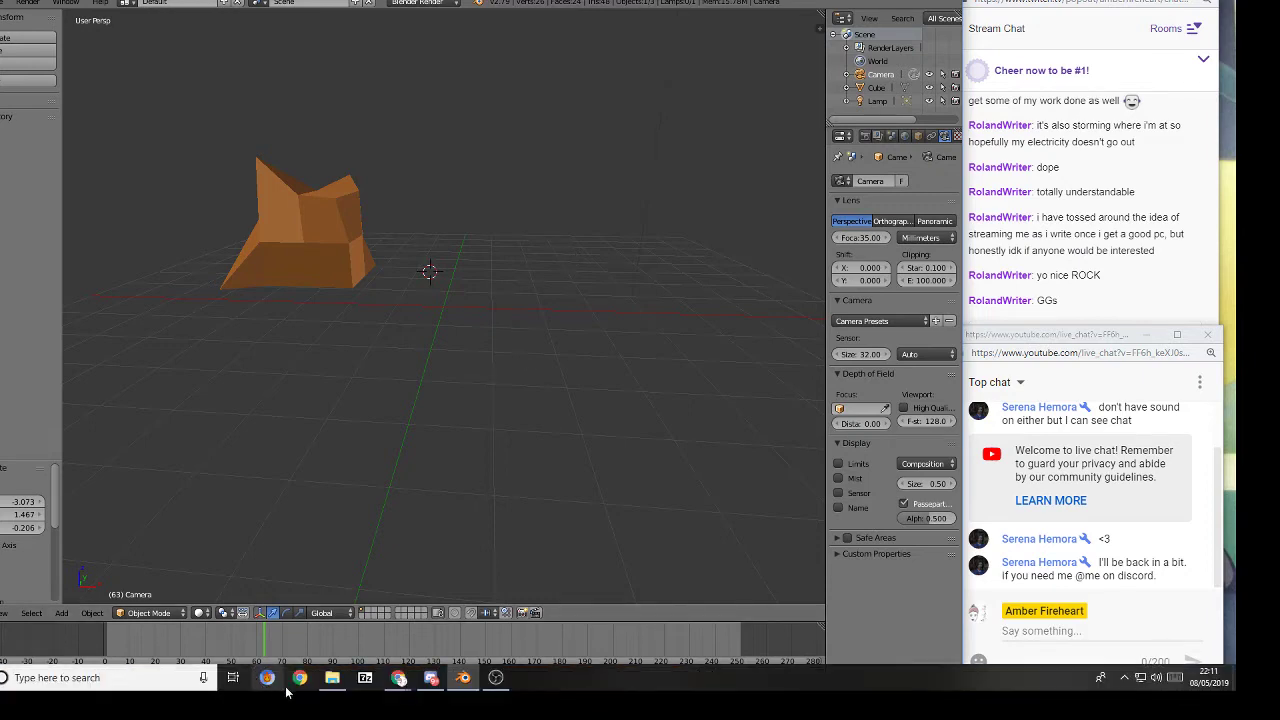
left_click(432, 680)
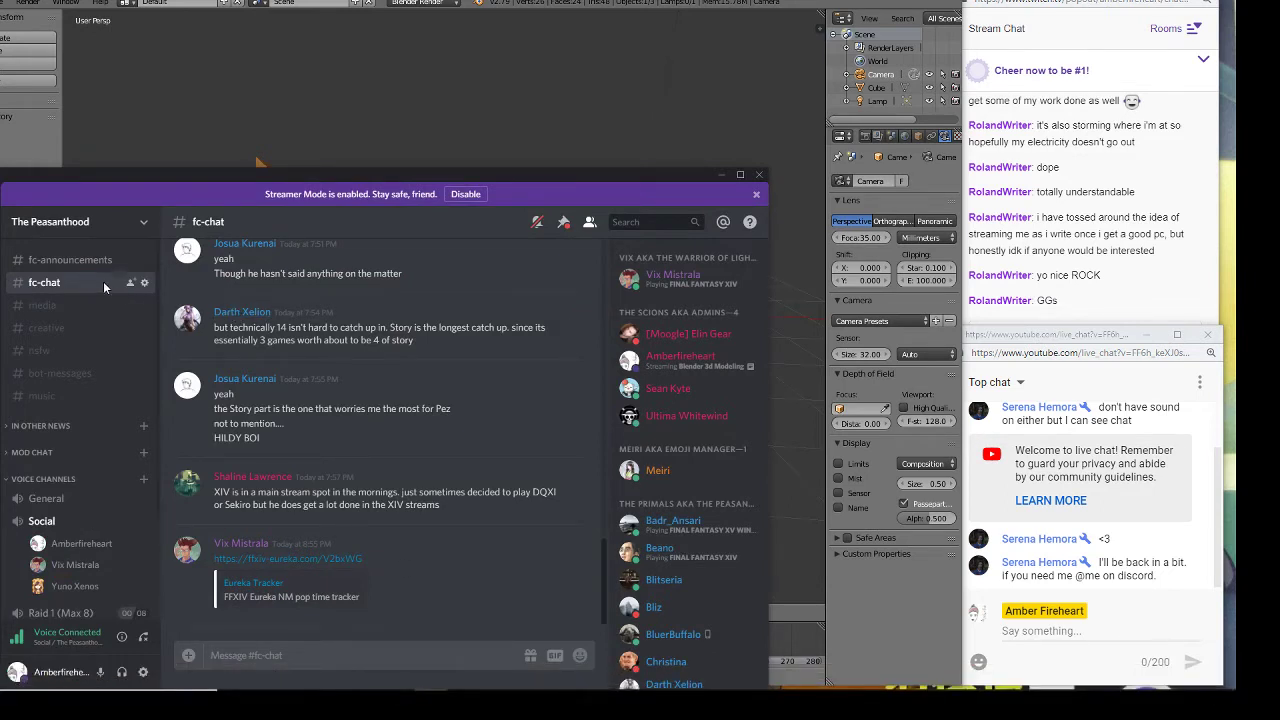
left_click(3, 222)
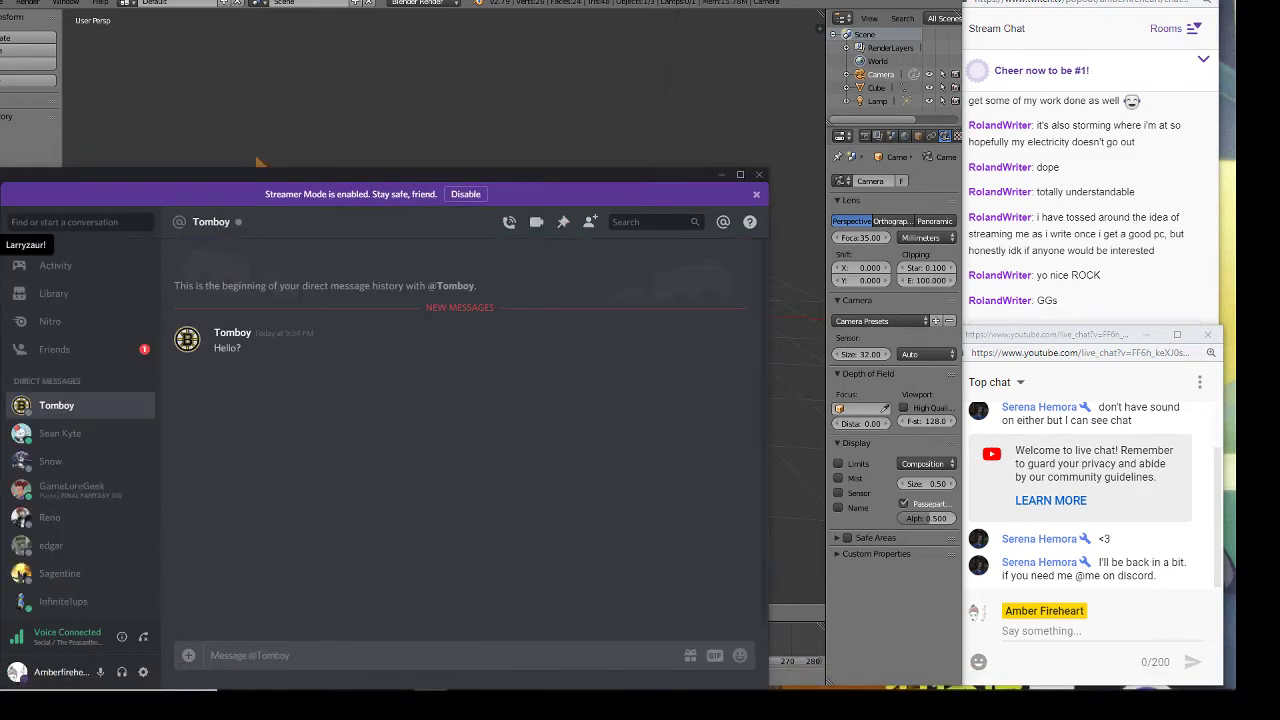
left_click(722, 174)
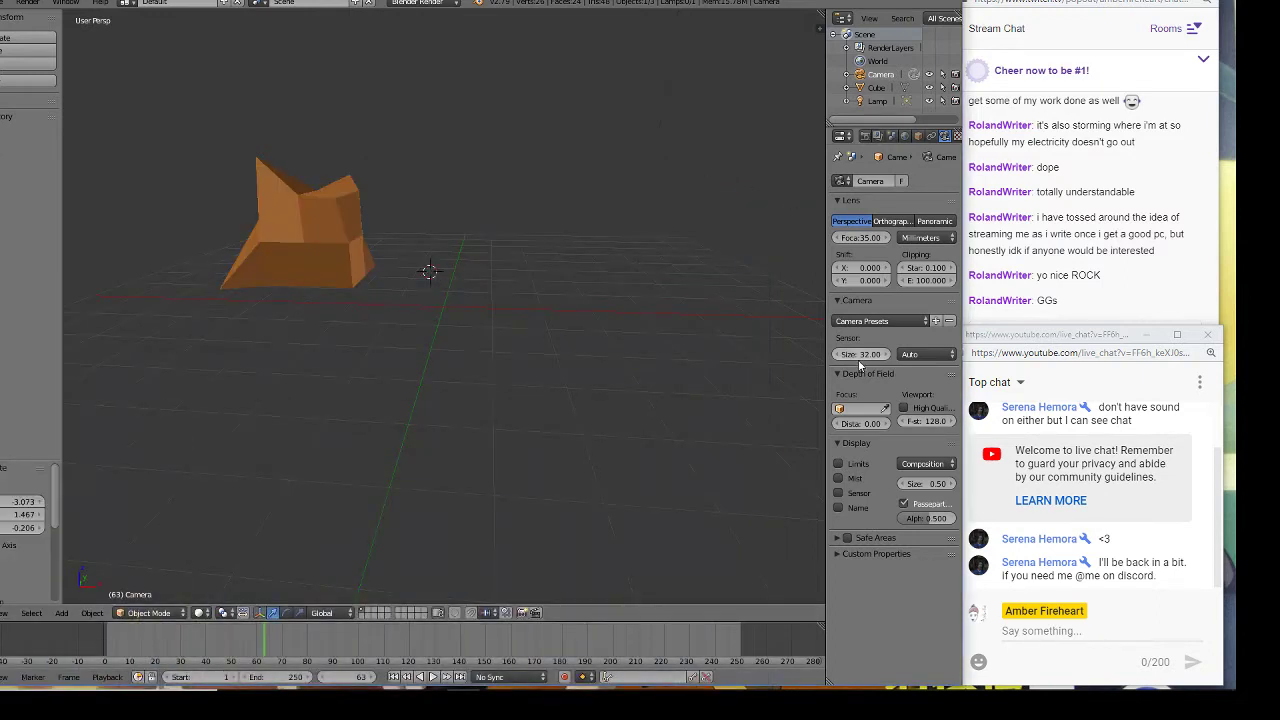
mouse_move(812, 695)
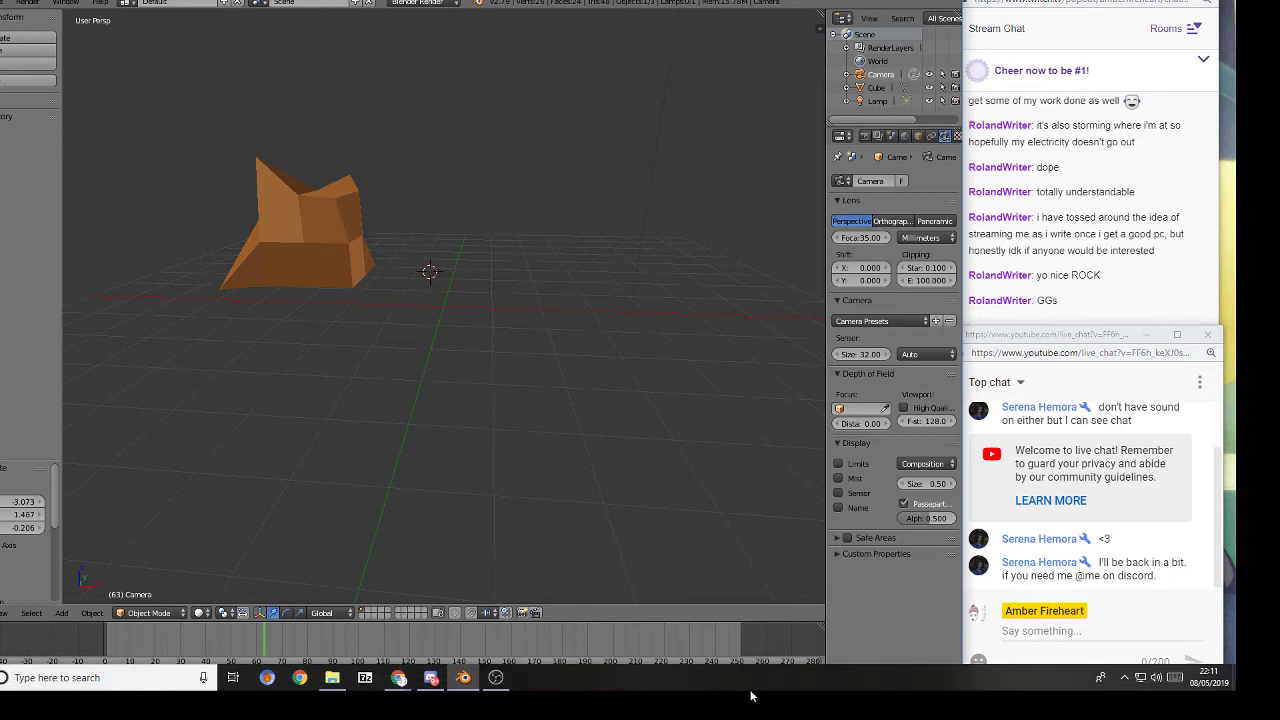
- Return the timeline's current position to frame 1
mouse_move(506, 681)
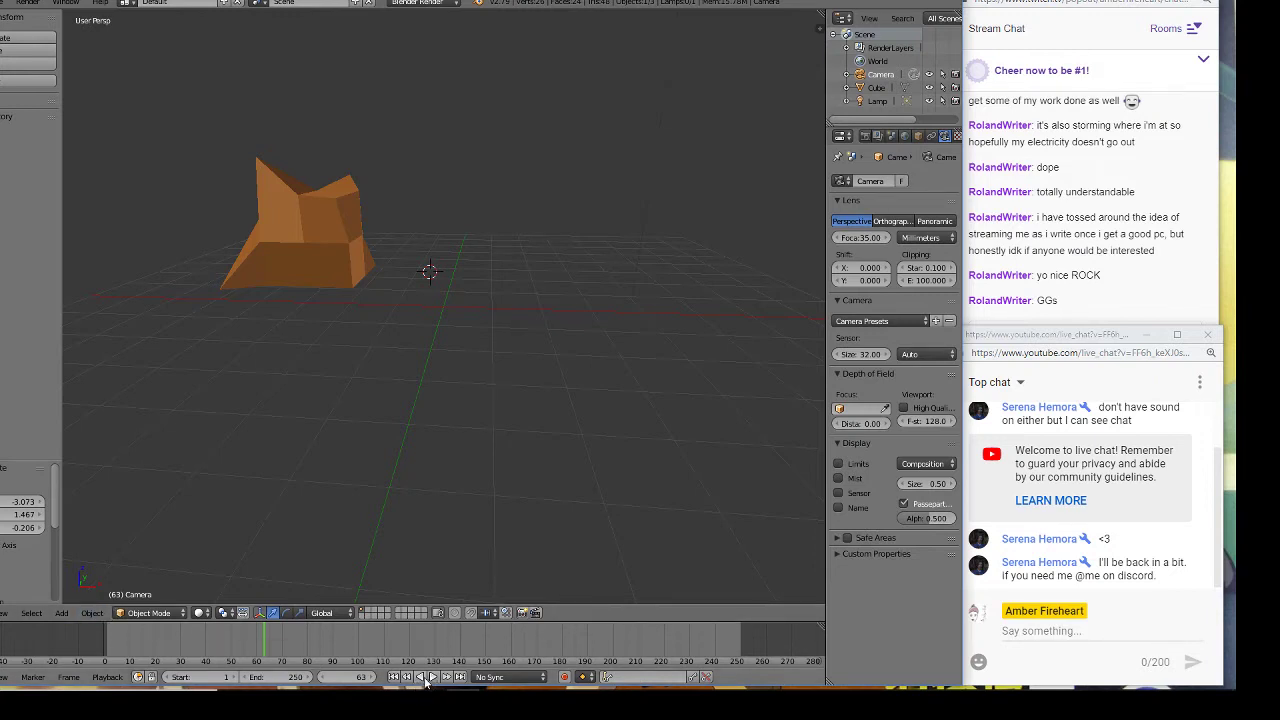
left_click(407, 678)
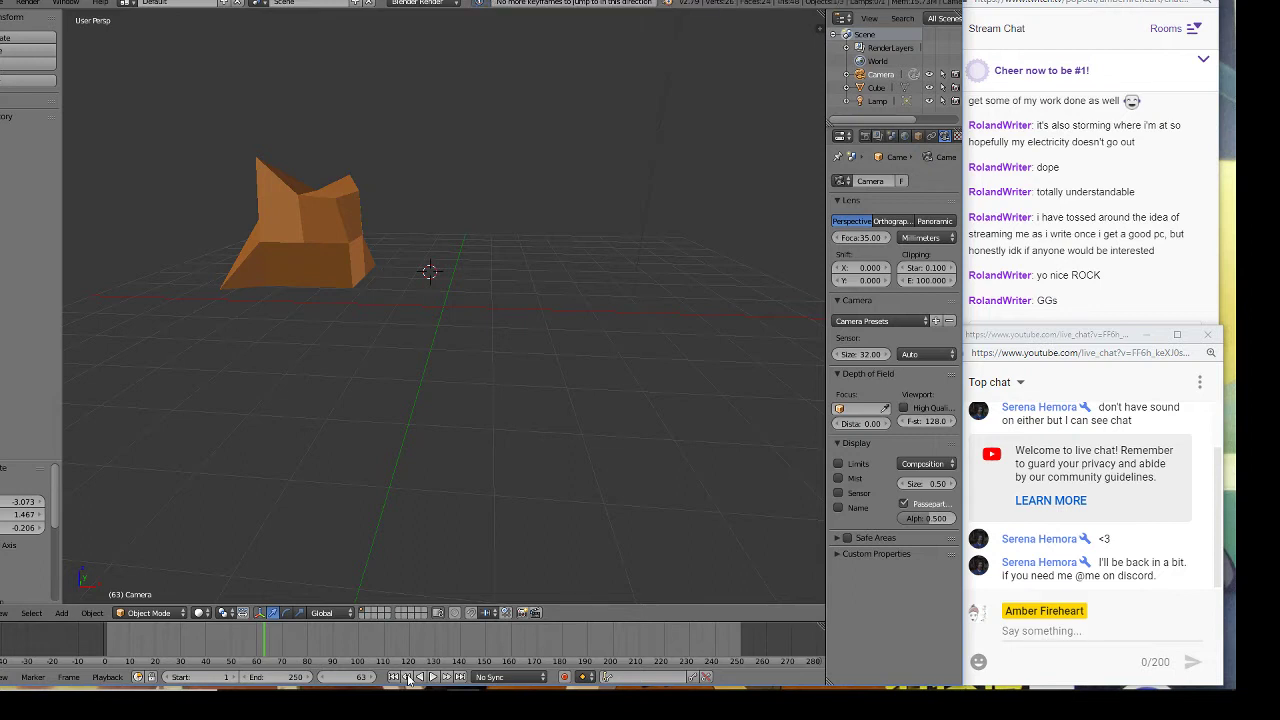
left_click(395, 678)
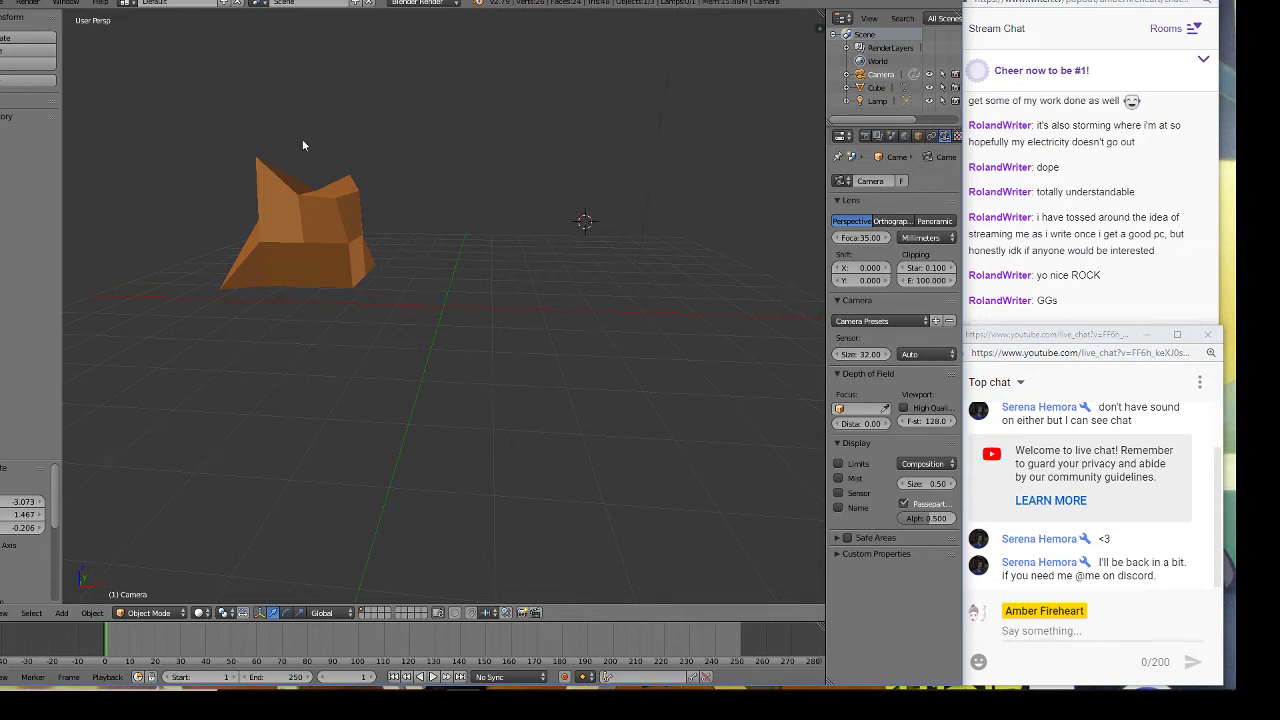
left_click(4, 5)
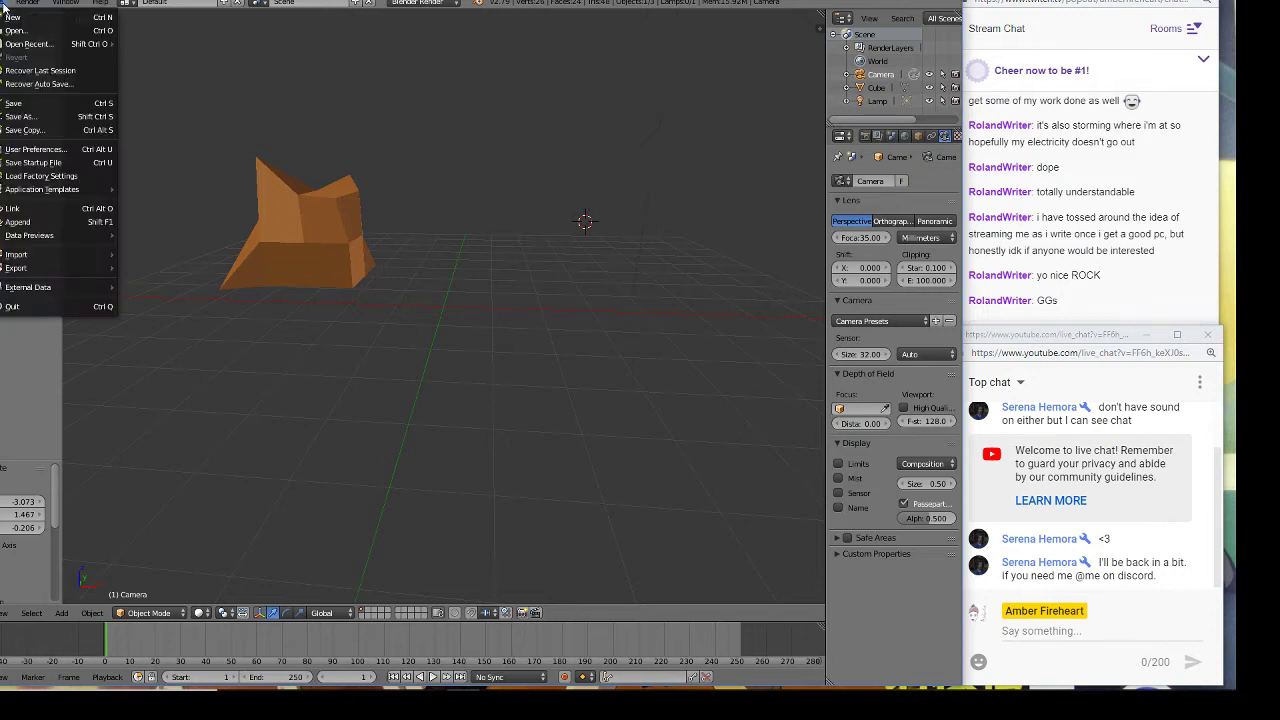
left_click(4, 7)
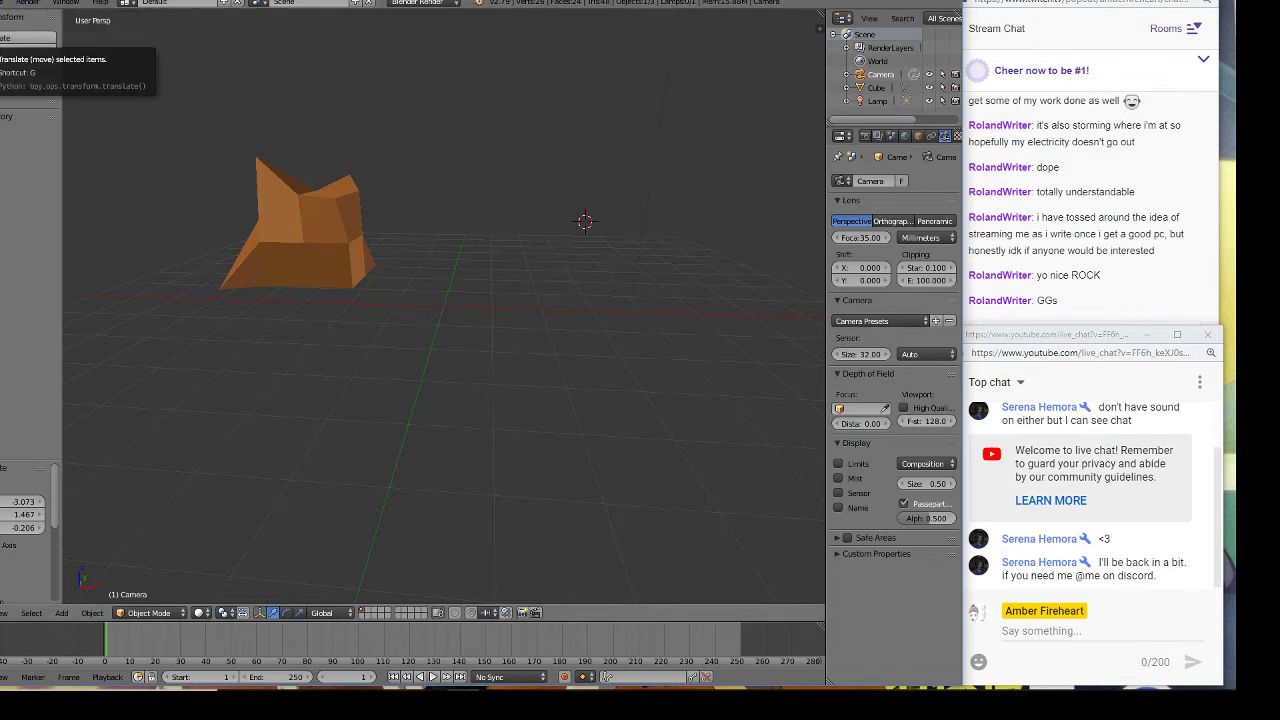
- Add a new cube mesh at the 3D cursor
left_click(0, 62)
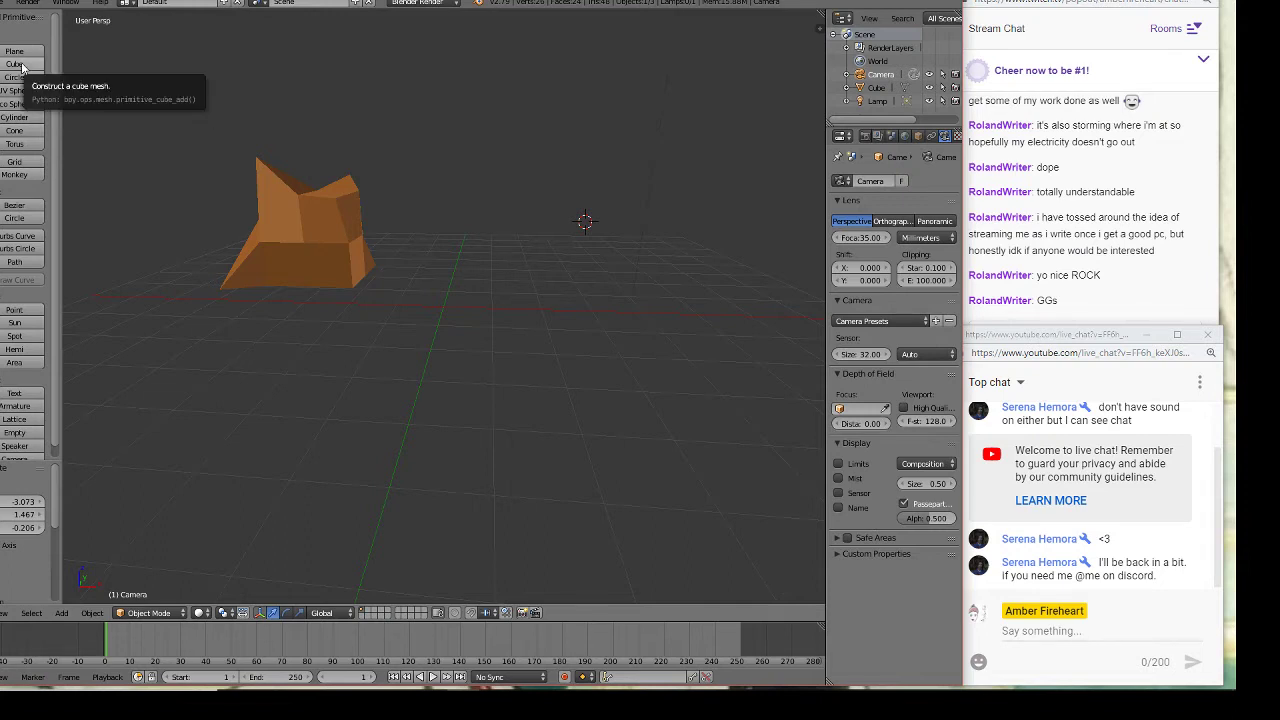
left_click(18, 64)
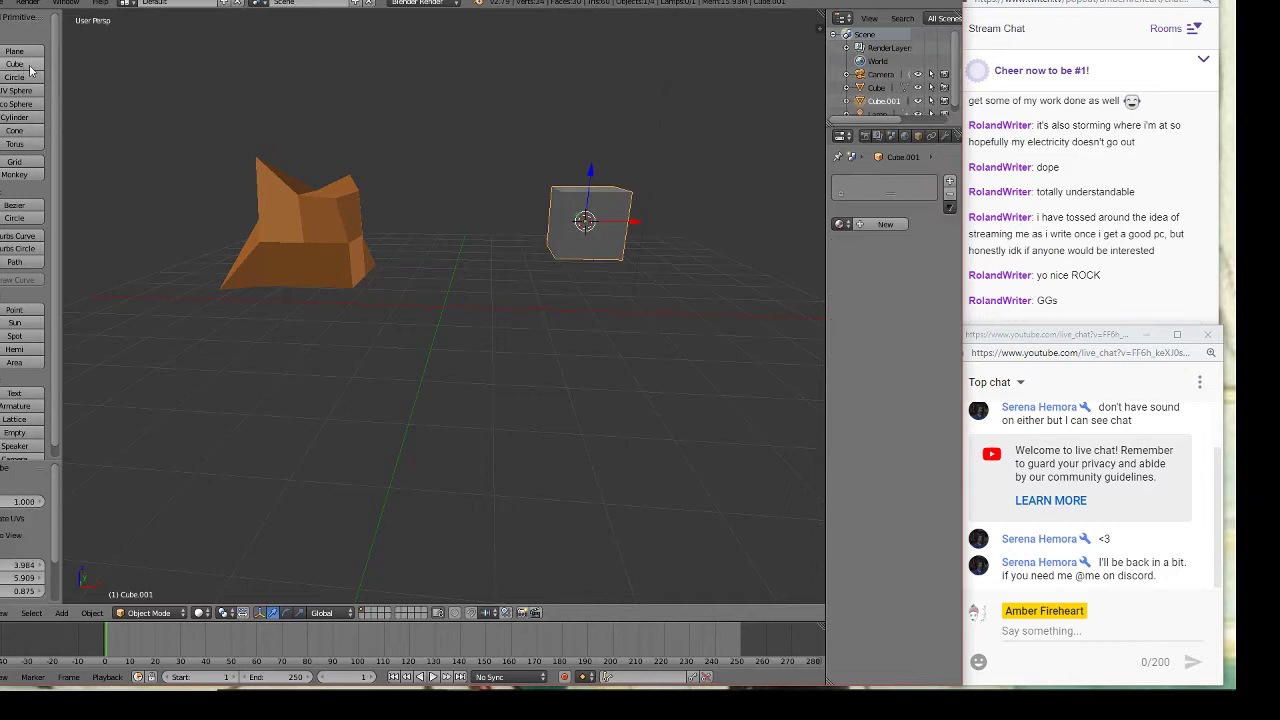
middle_click_drag(693, 238, 647, 212)
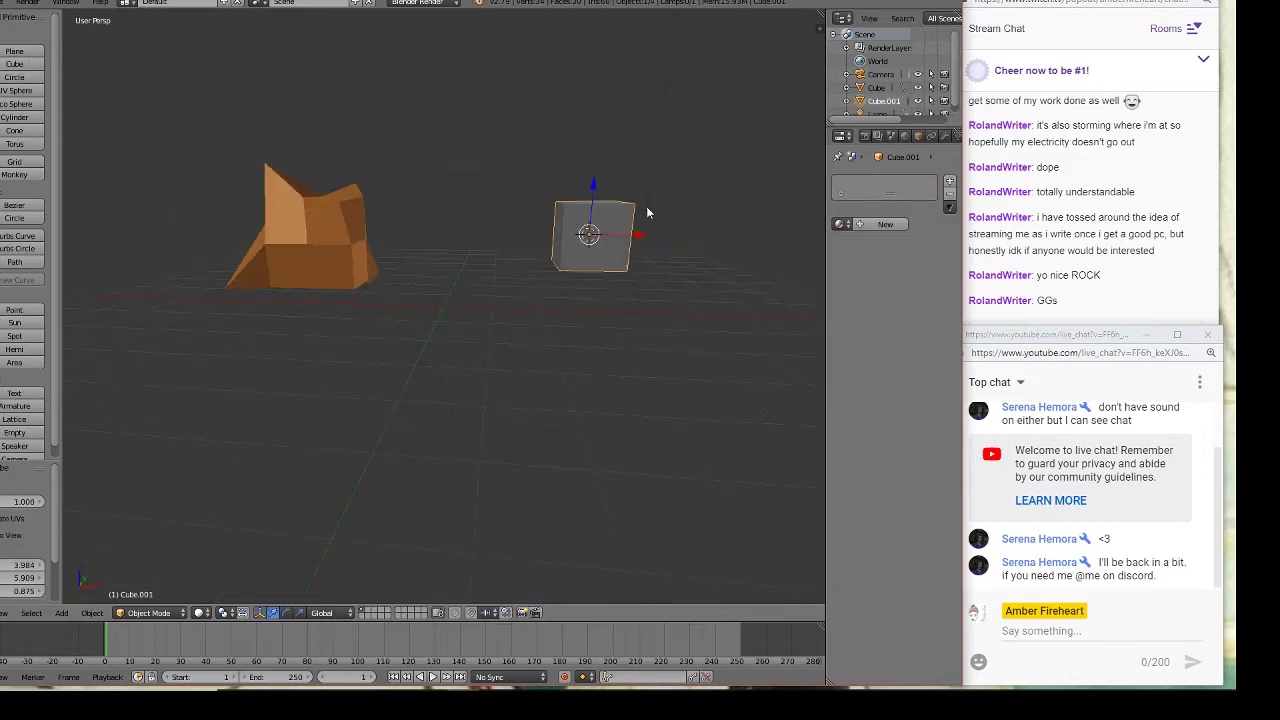
- Move the orange rock by about (-7.56, -0.83, 0.67) in XYZ, and again by about (33.00, 4.09, -1.30), well outside the grid
right_click(298, 240)
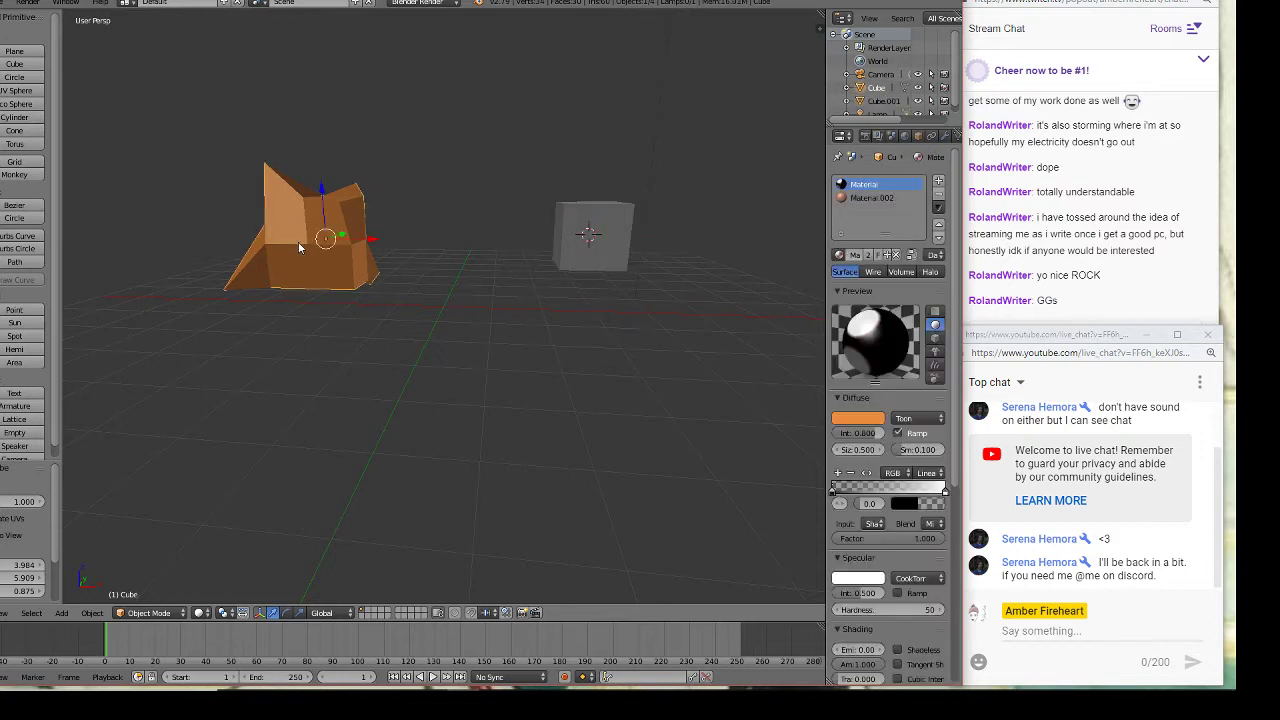
key("g")
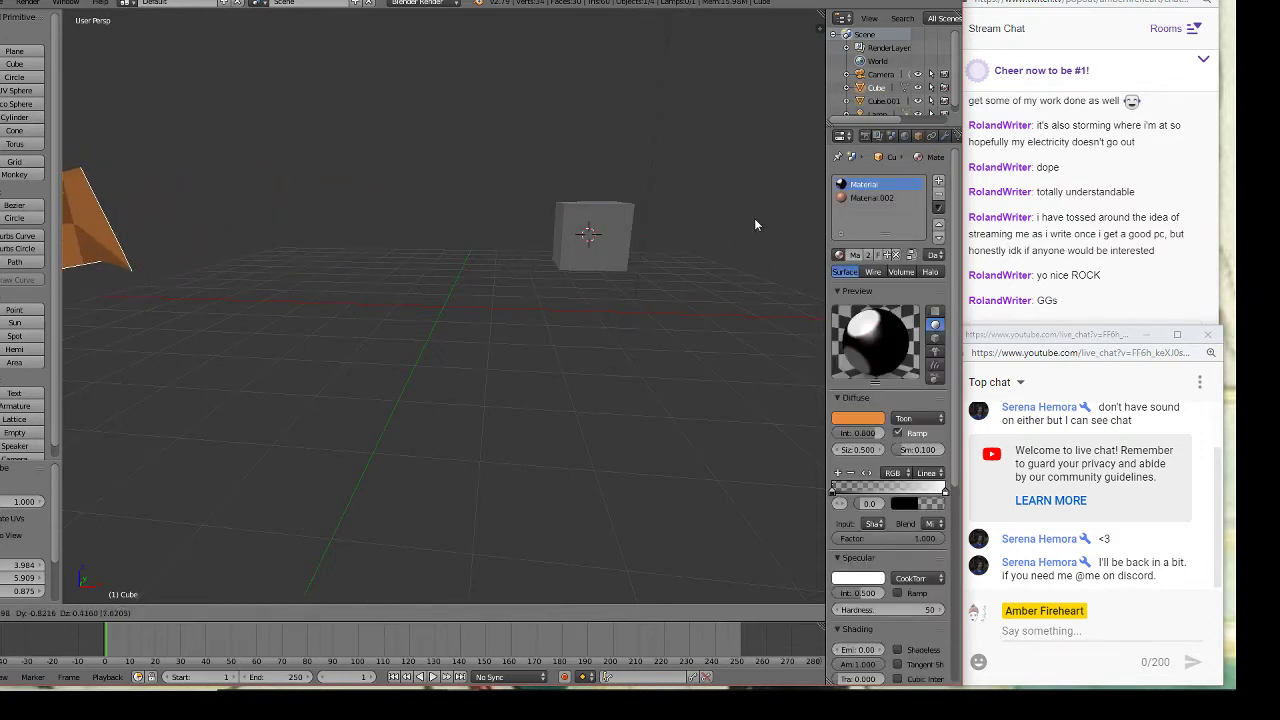
left_click(744, 213)
middle_click_drag(721, 250, 557, 287)
scroll(557, 287, "down", 5)
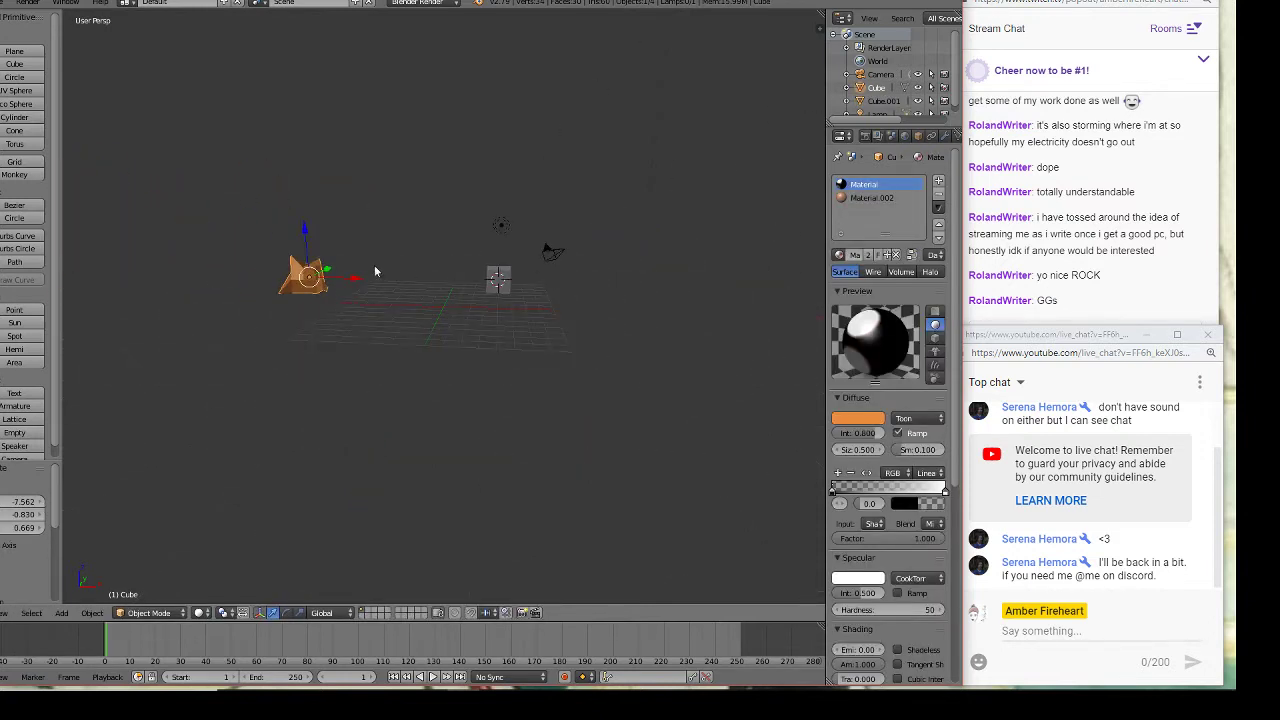
key("g")
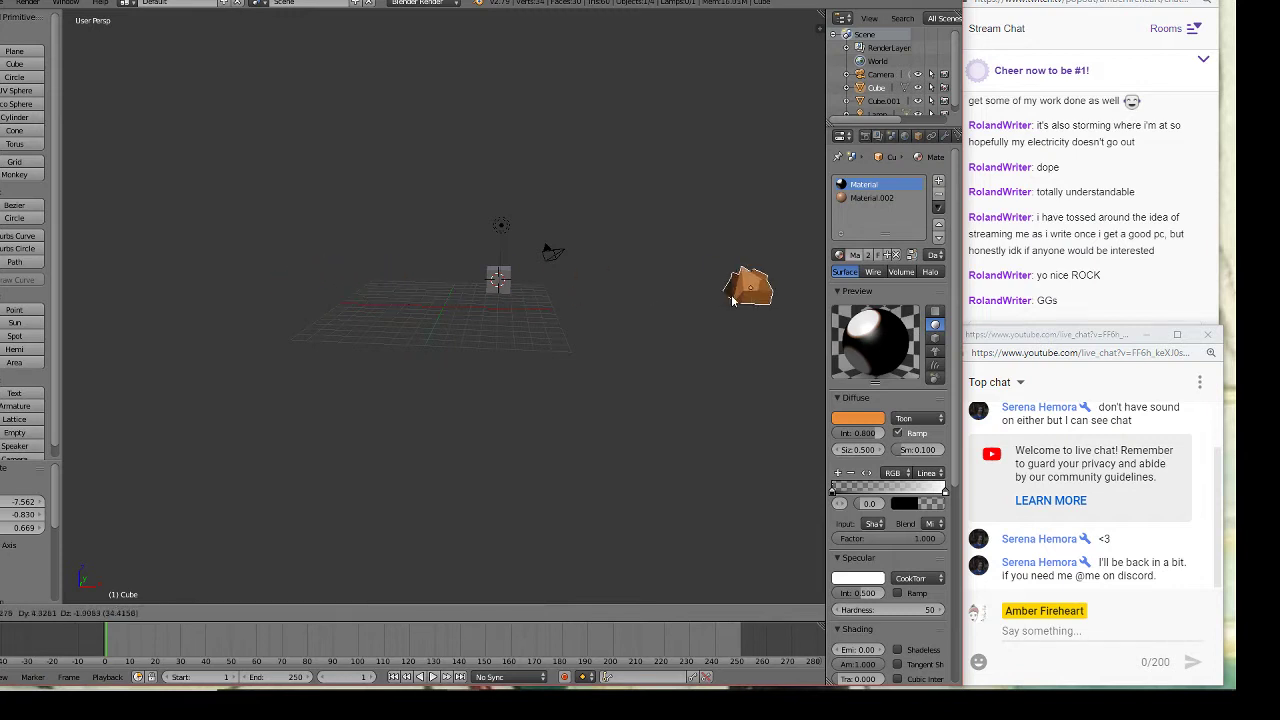
left_click(719, 304)
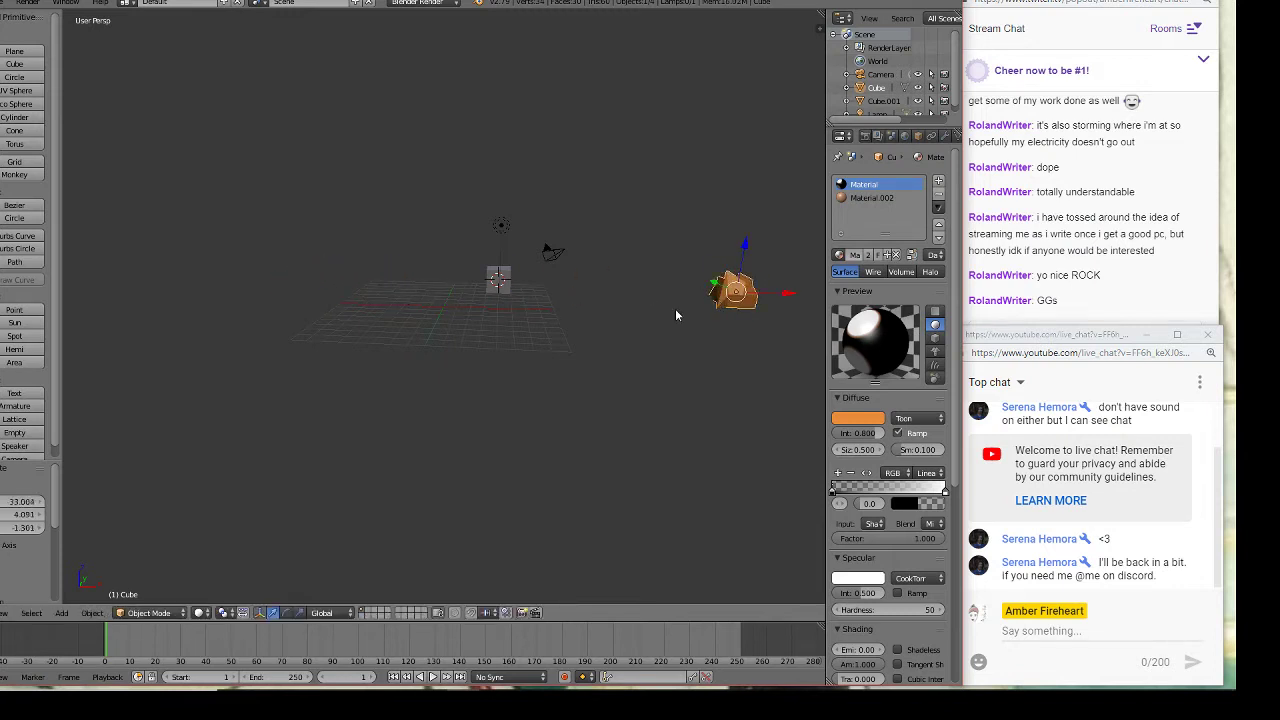
- Move the new grey cube by about -7.08 in X, -1.05 in Y and -0.33 in Z
right_click(502, 276)
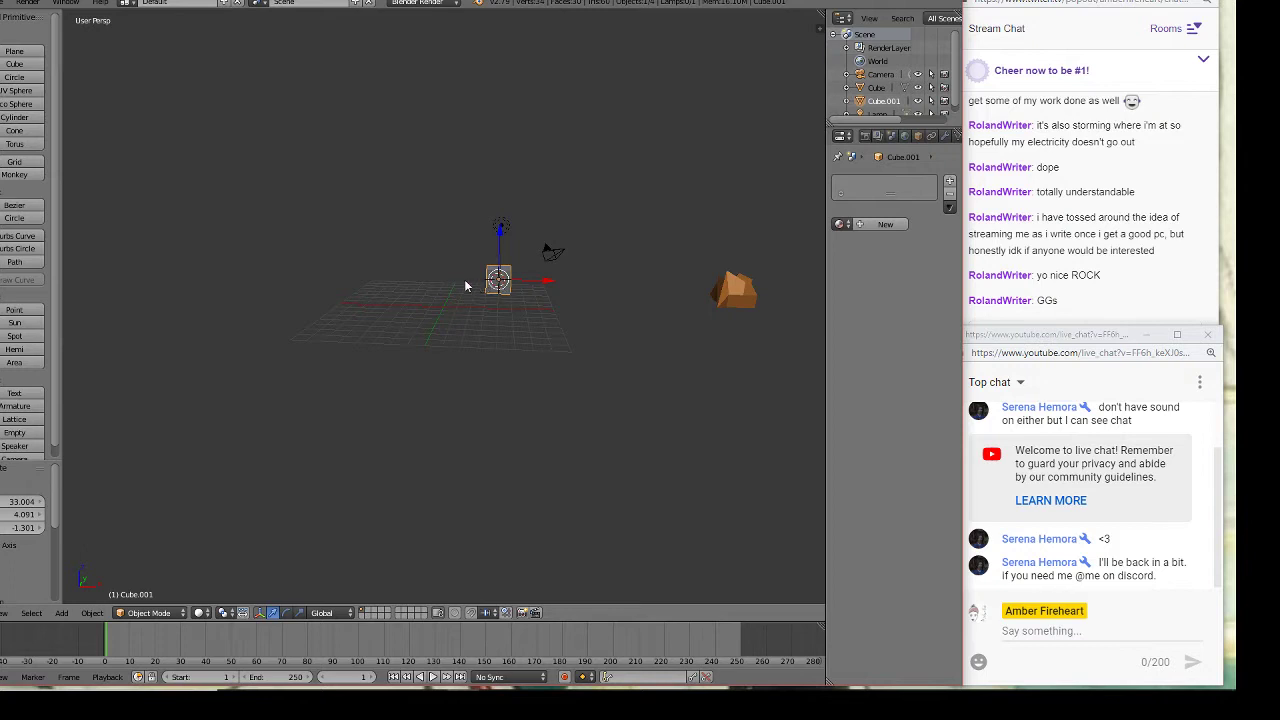
scroll(420, 268, "up", 4)
key("g")
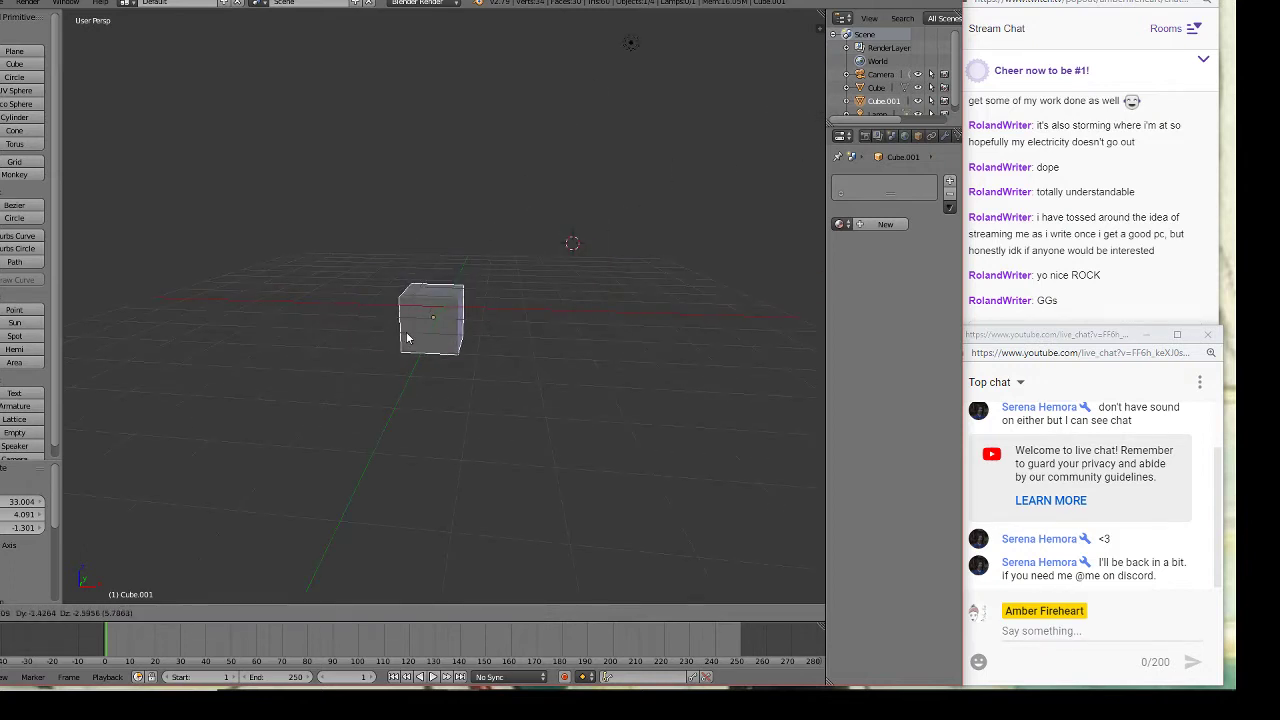
left_click(351, 264)
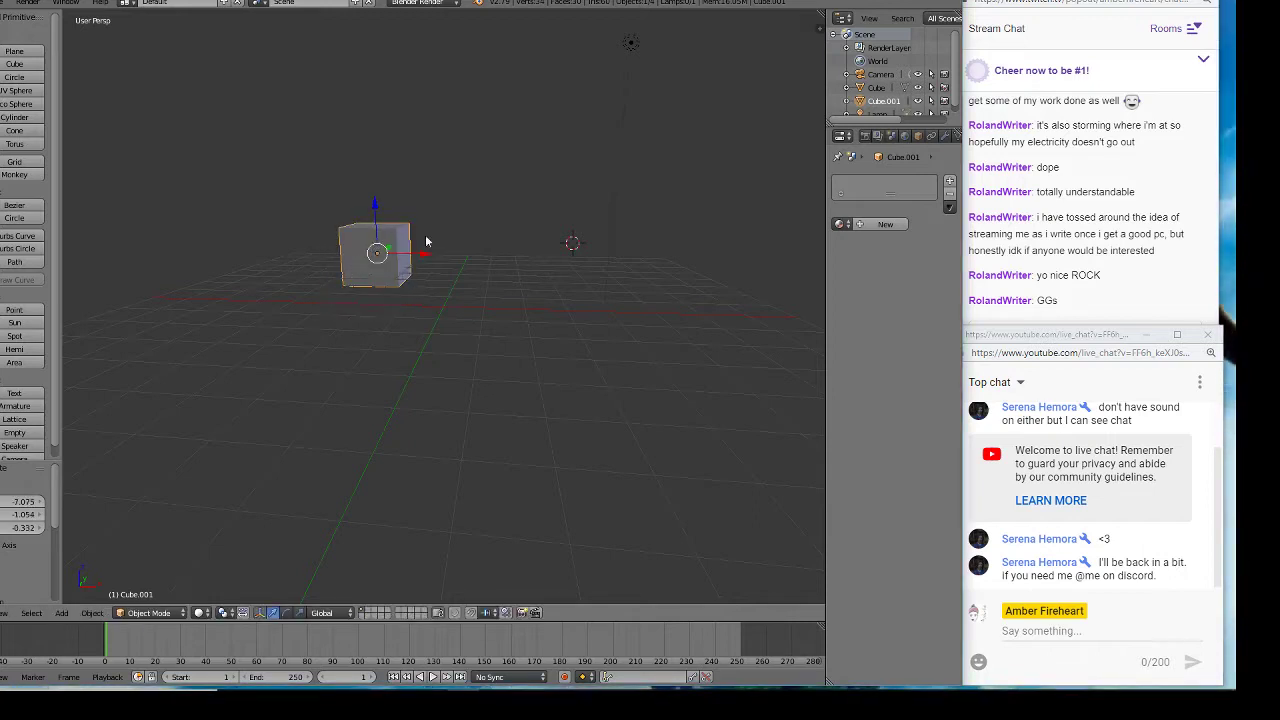
middle_click_drag(426, 237, 209, 249)
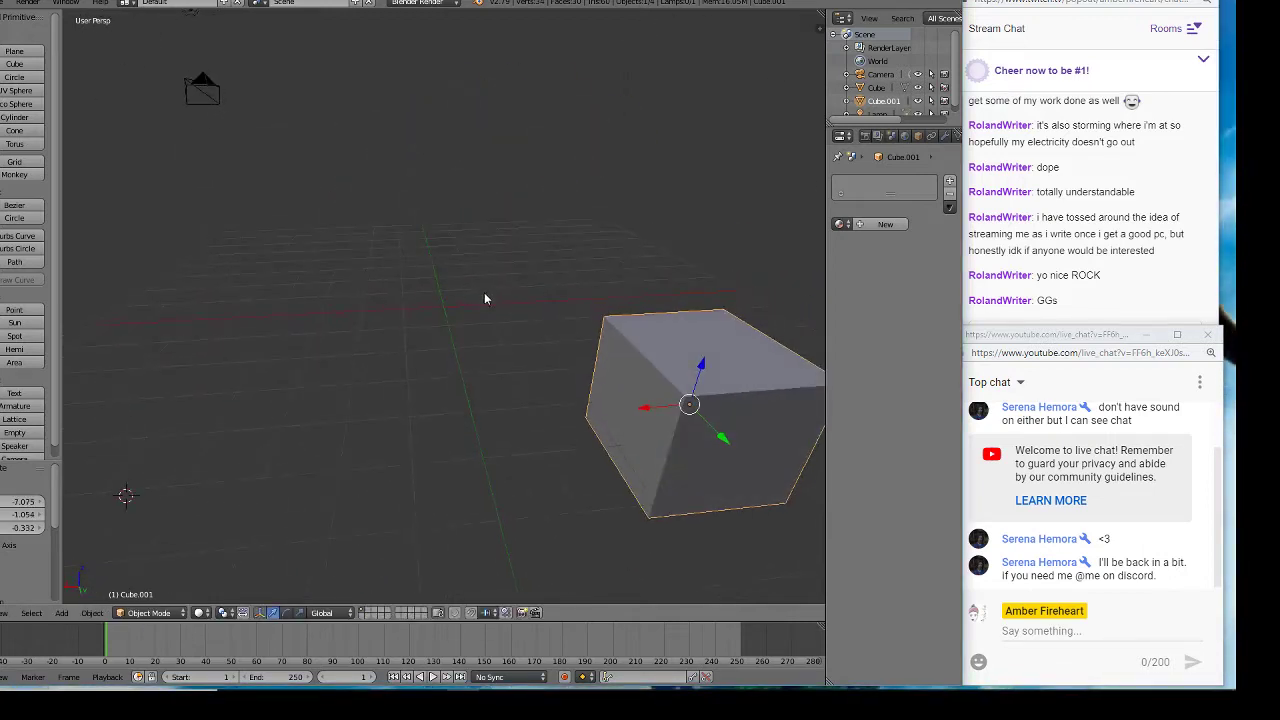
- Reposition the grey cube by about (2.99, -1.26, 1.93) in XYZ, and again by about (-0.40, -3.73, -1.41), near the grid's centre
key("g")
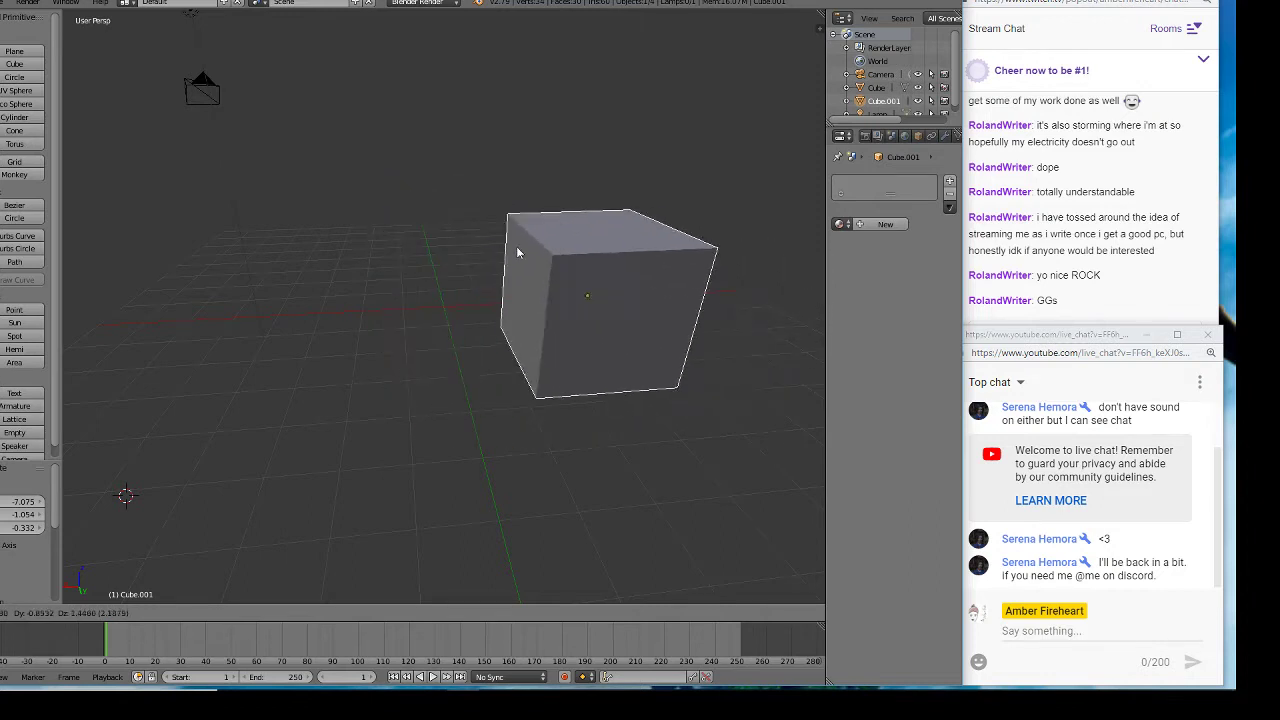
left_click(428, 220)
middle_click_drag(715, 325, 535, 329)
middle_click_drag(536, 309, 465, 270)
key("g")
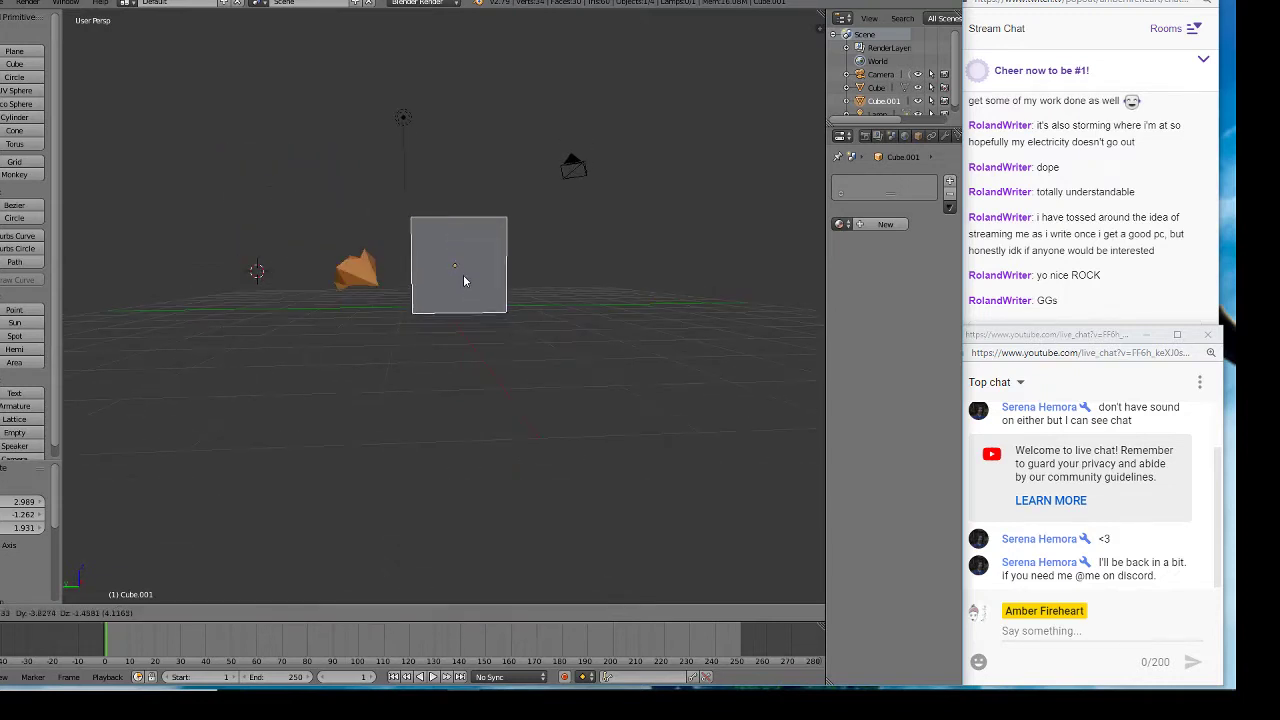
left_click(463, 271)
middle_click_drag(494, 279, 755, 351)
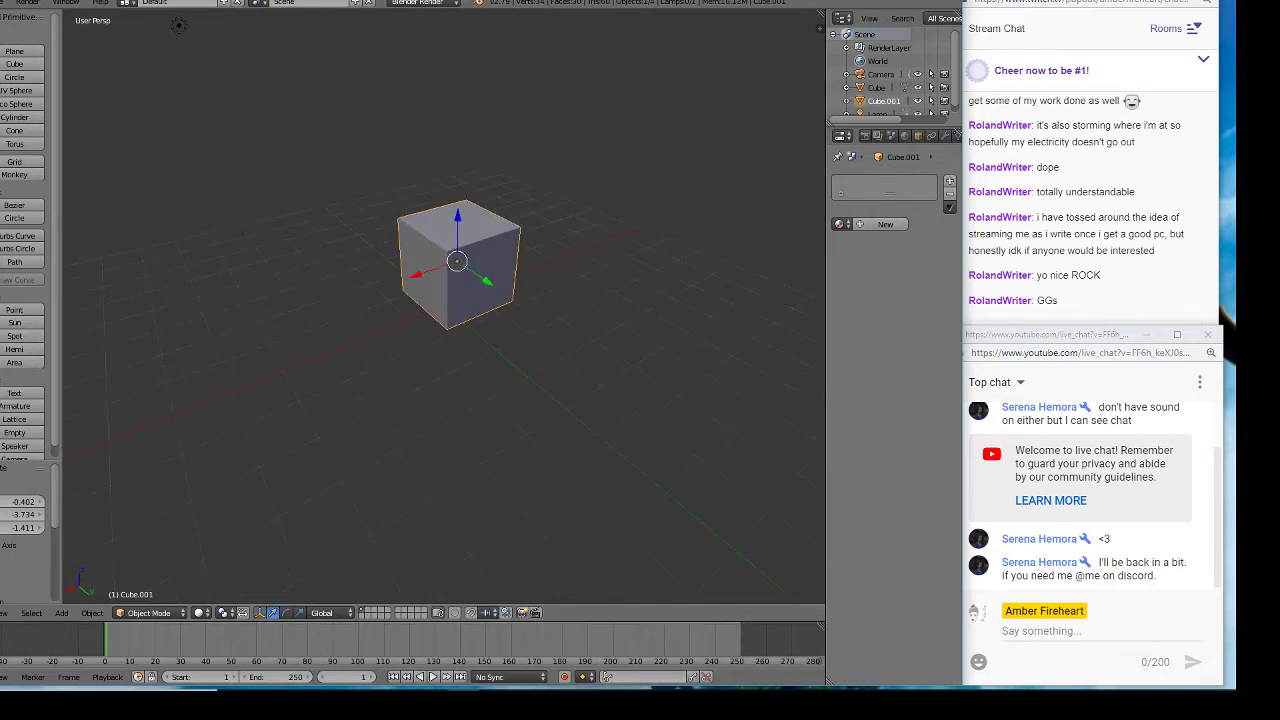
- Shift the grey cube's whole mesh in Edit Mode by about 0.18 in X, -0.23 in Y and 0.12 in Z, and return to Object Mode
left_click(0, 32)
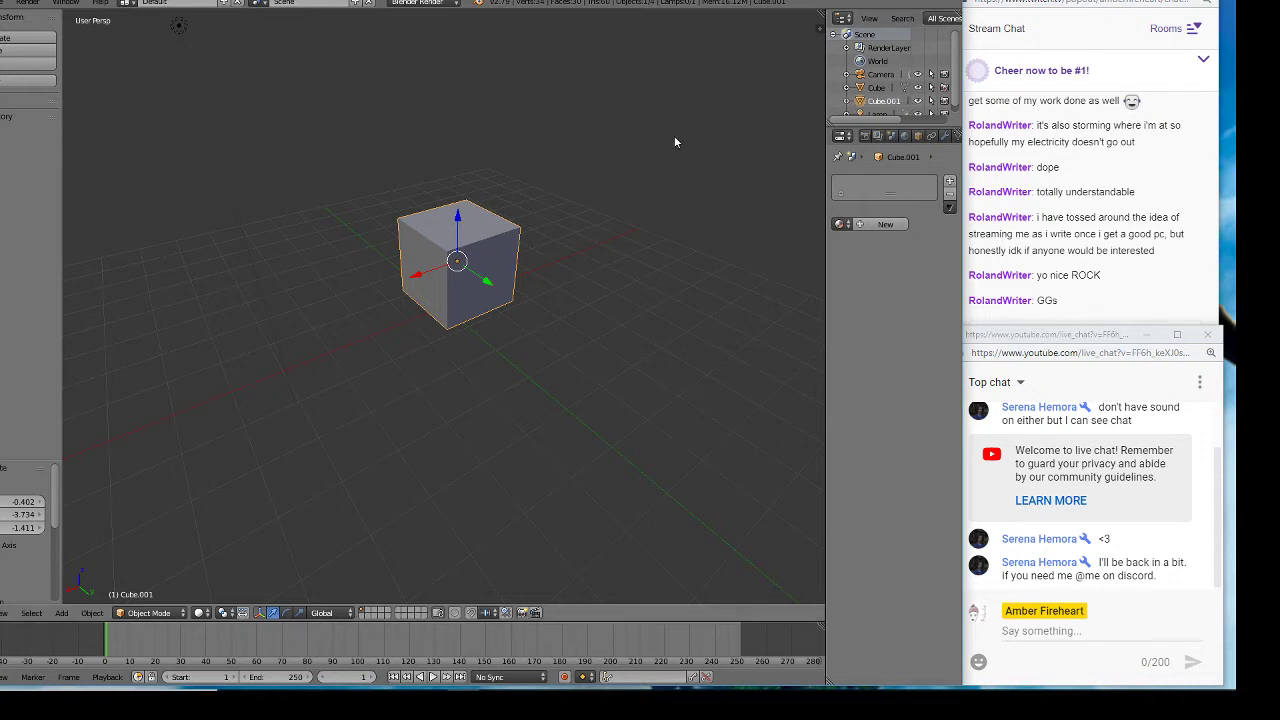
left_click(847, 101)
left_click(893, 116)
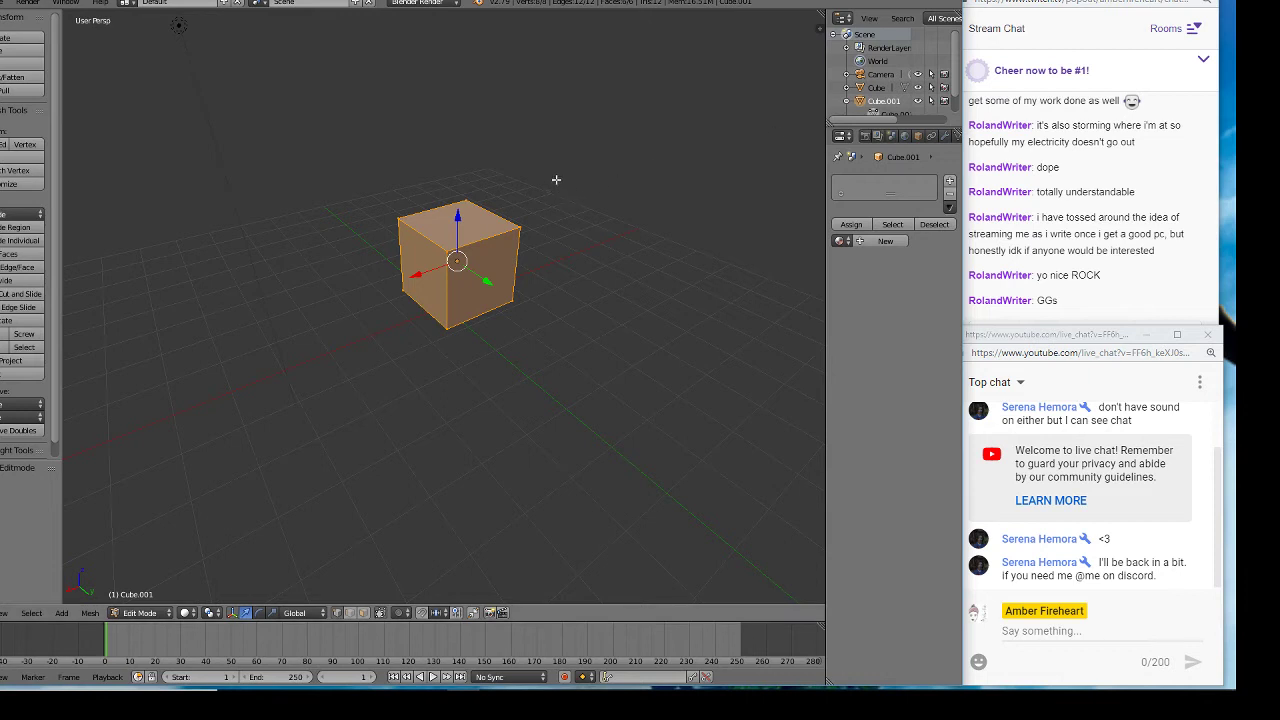
left_click(4, 216)
key("g")
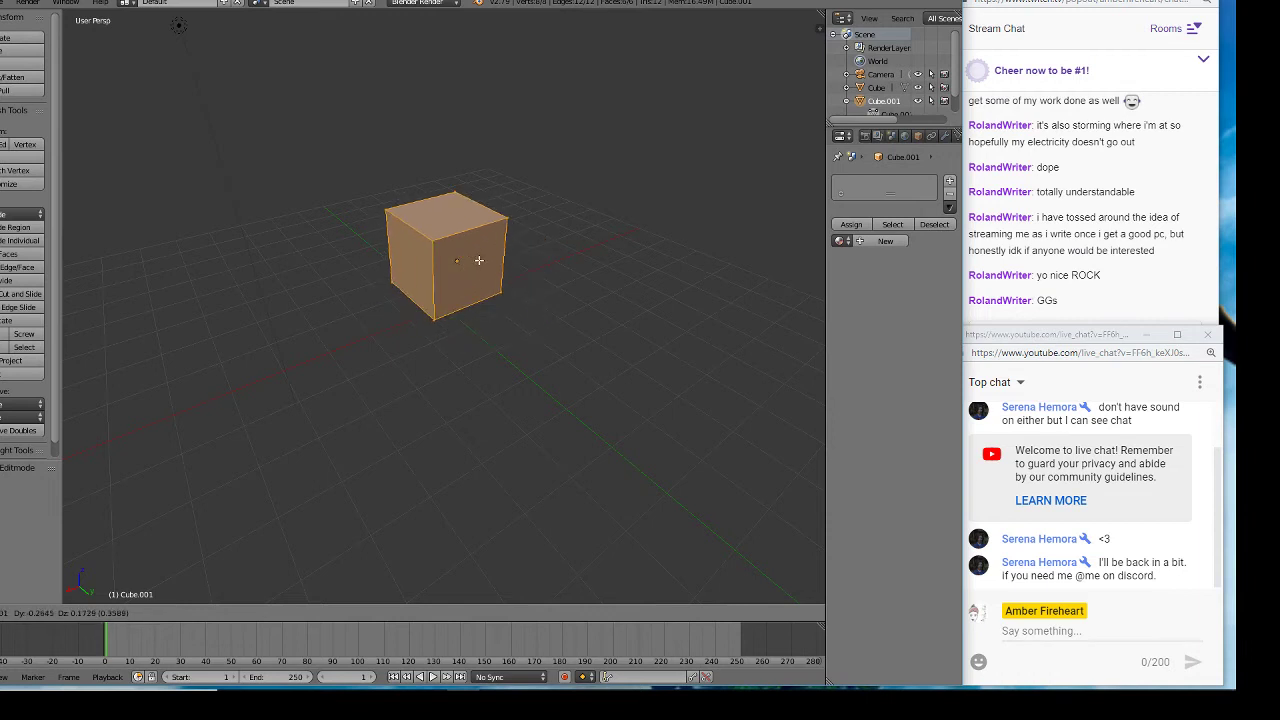
left_click(479, 263)
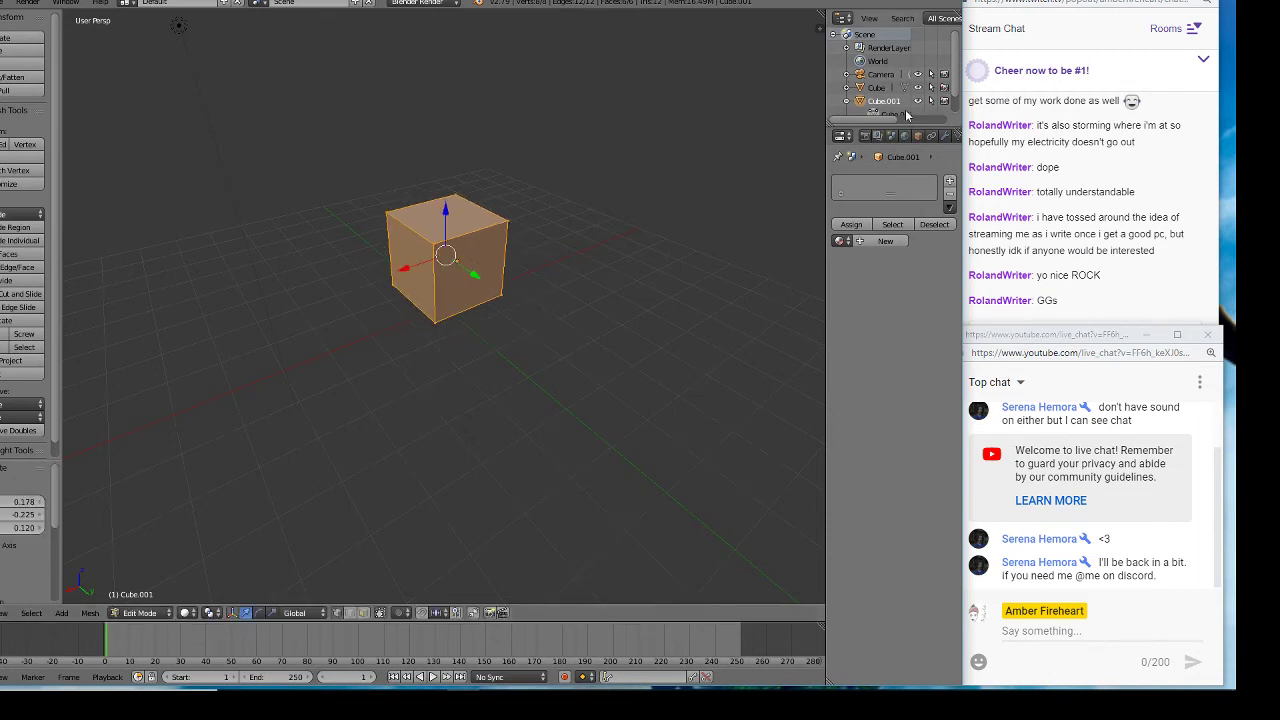
left_click(906, 115)
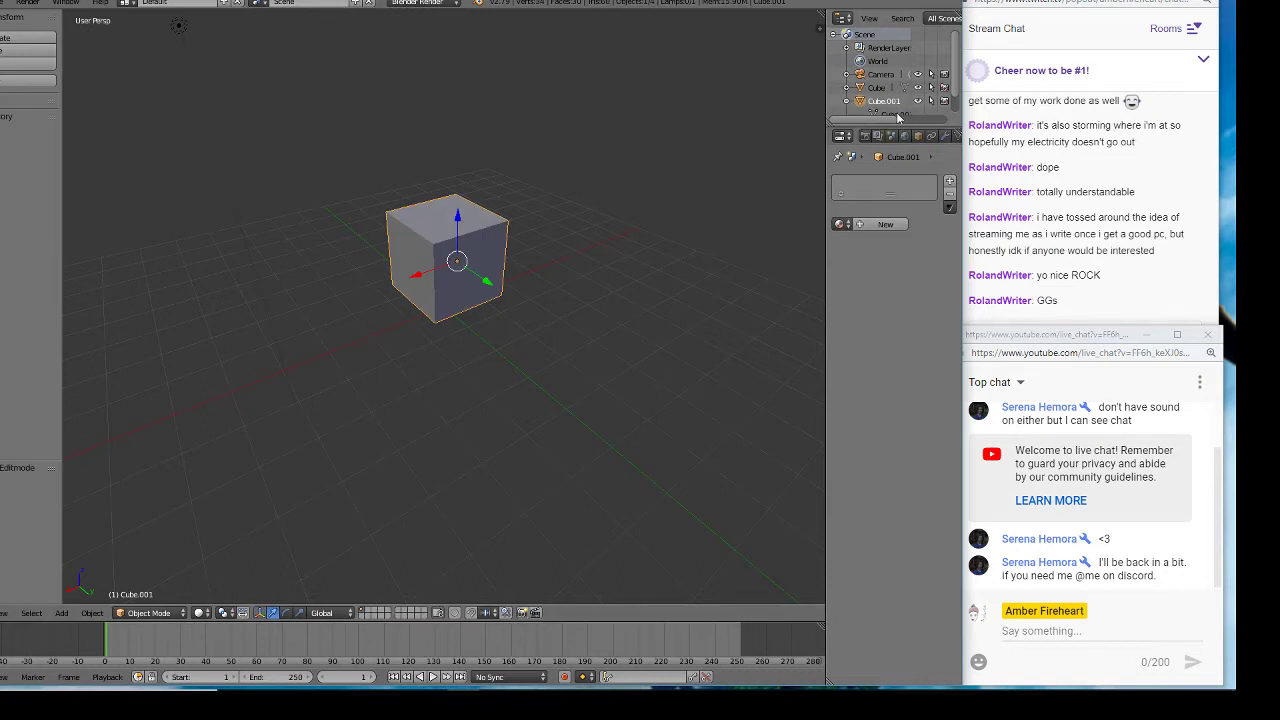
- Extrude all six faces of the grey cube outward individually in Edit Mode, with a length of about -2.00
scroll(899, 117, "down", 1)
left_click(891, 95)
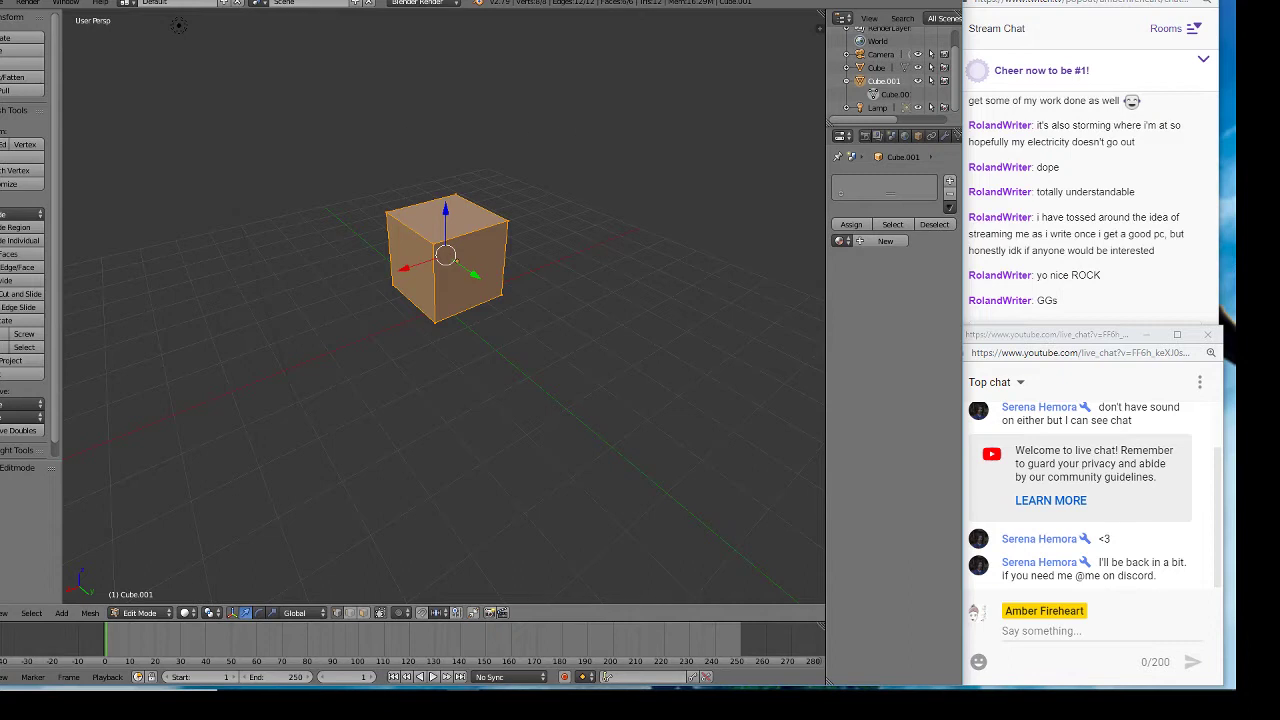
left_click(8, 214)
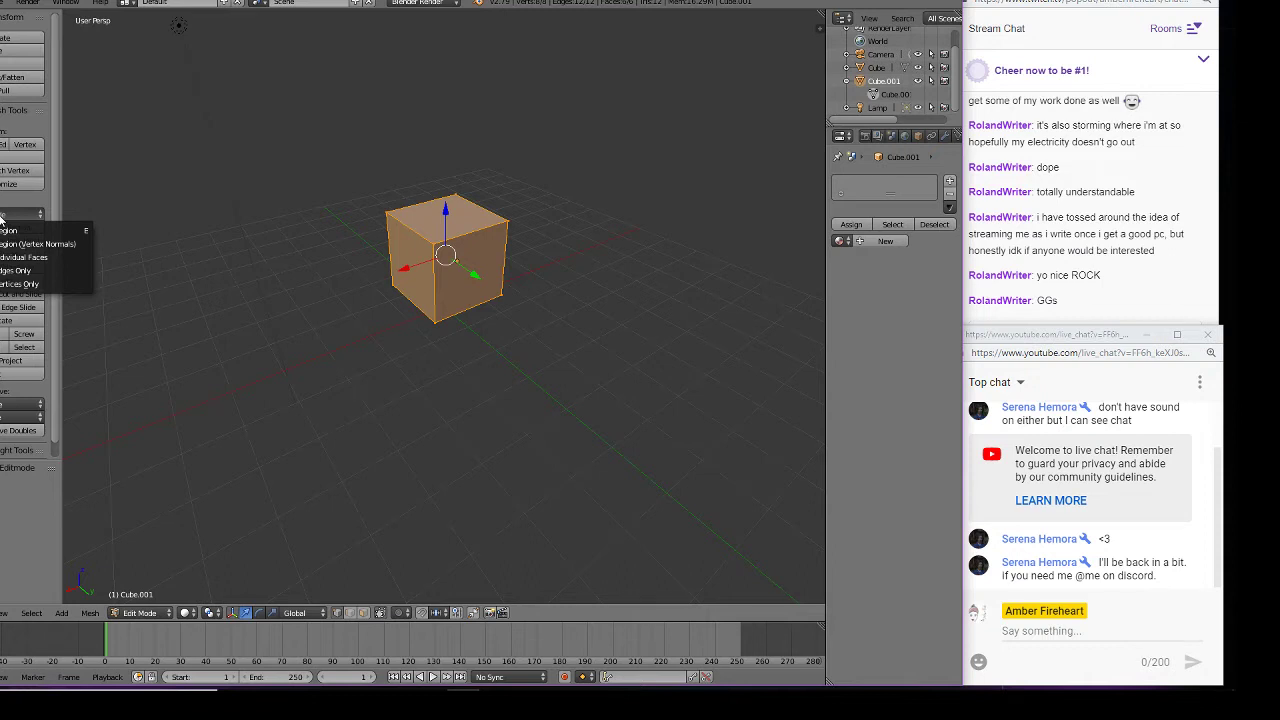
left_click(20, 257)
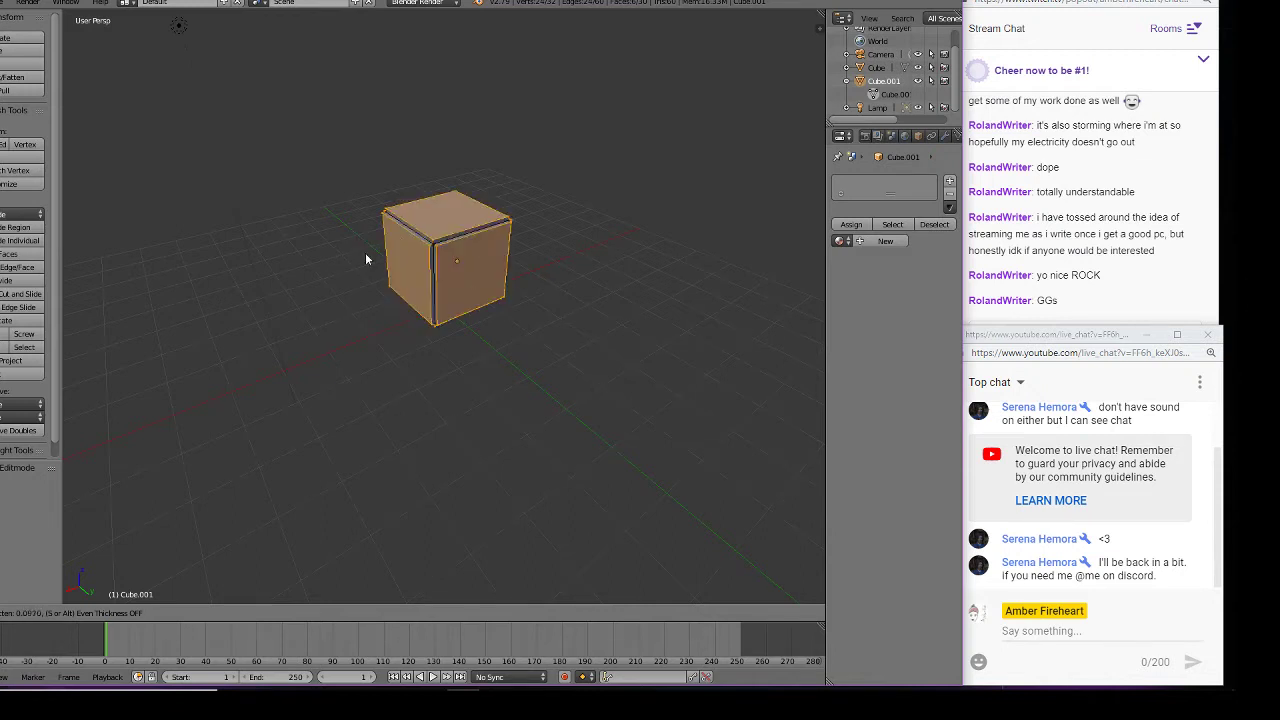
left_click(395, 310)
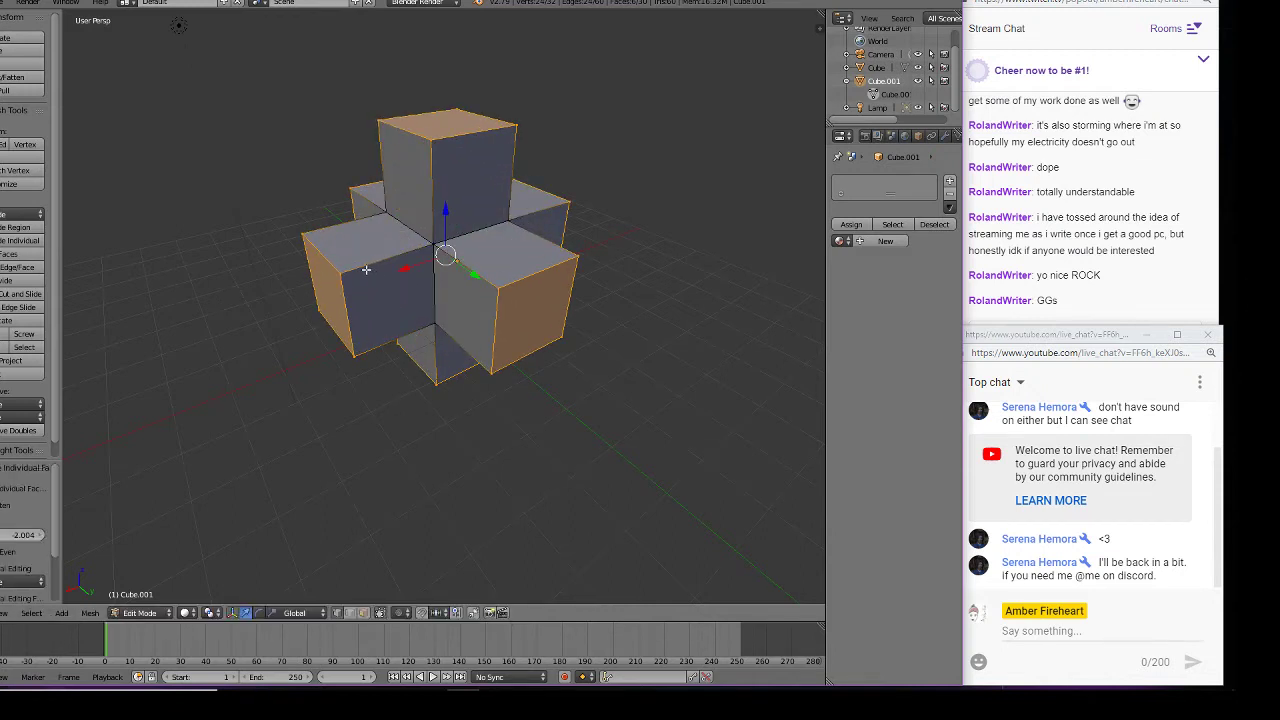
- Try nudging one outer corner vertex of an extruded arm by about (-0.08, 0.01, 0.06) in XYZ, and undo the move
mouse_move(362, 278)
right_mouse_down()
mouse_move(331, 284)
mouse_move(366, 274)
right_mouse_up()
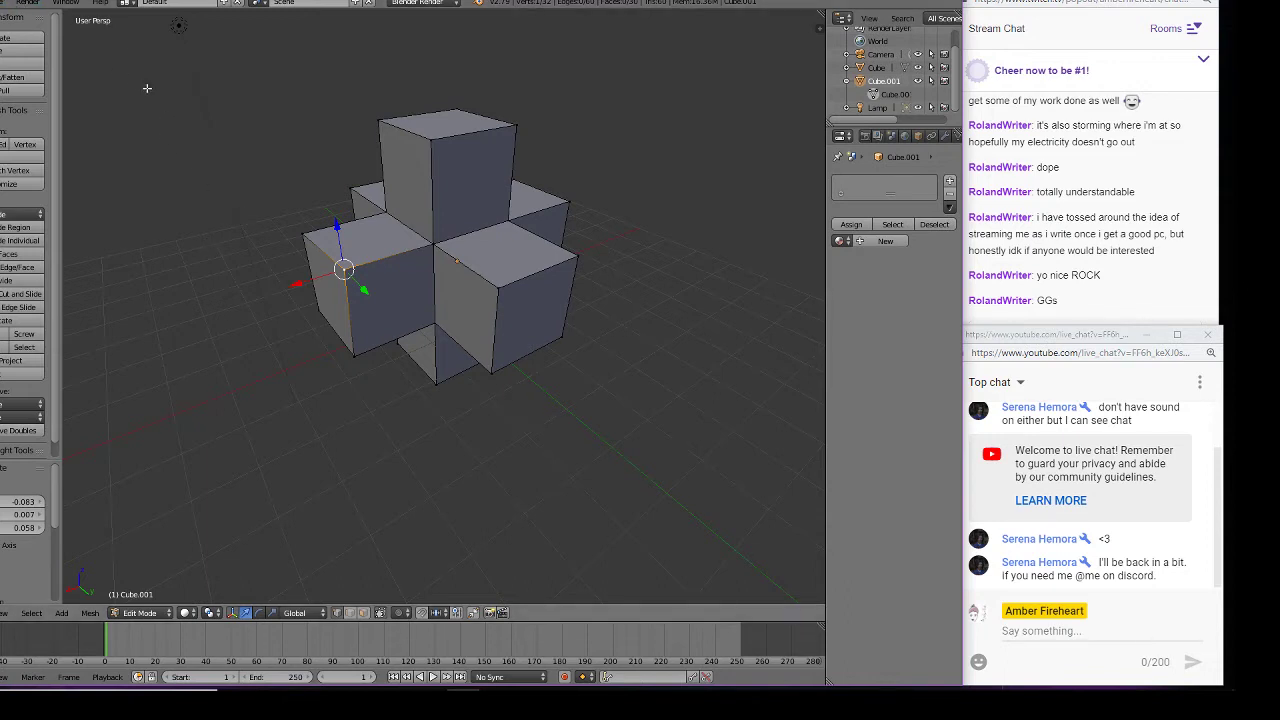
key("ctrl+z")
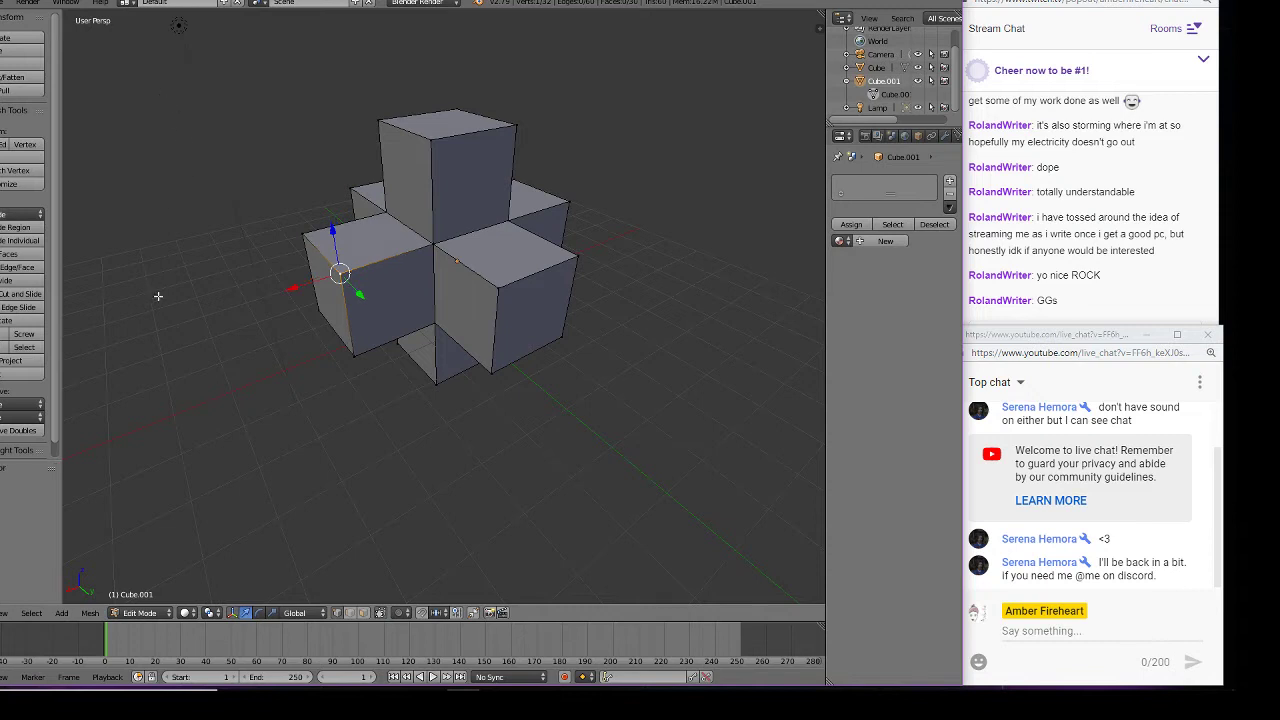
- Leave Edit Mode on the extruded grey cube and return to Object Mode
middle_click_drag(209, 254, 386, 222)
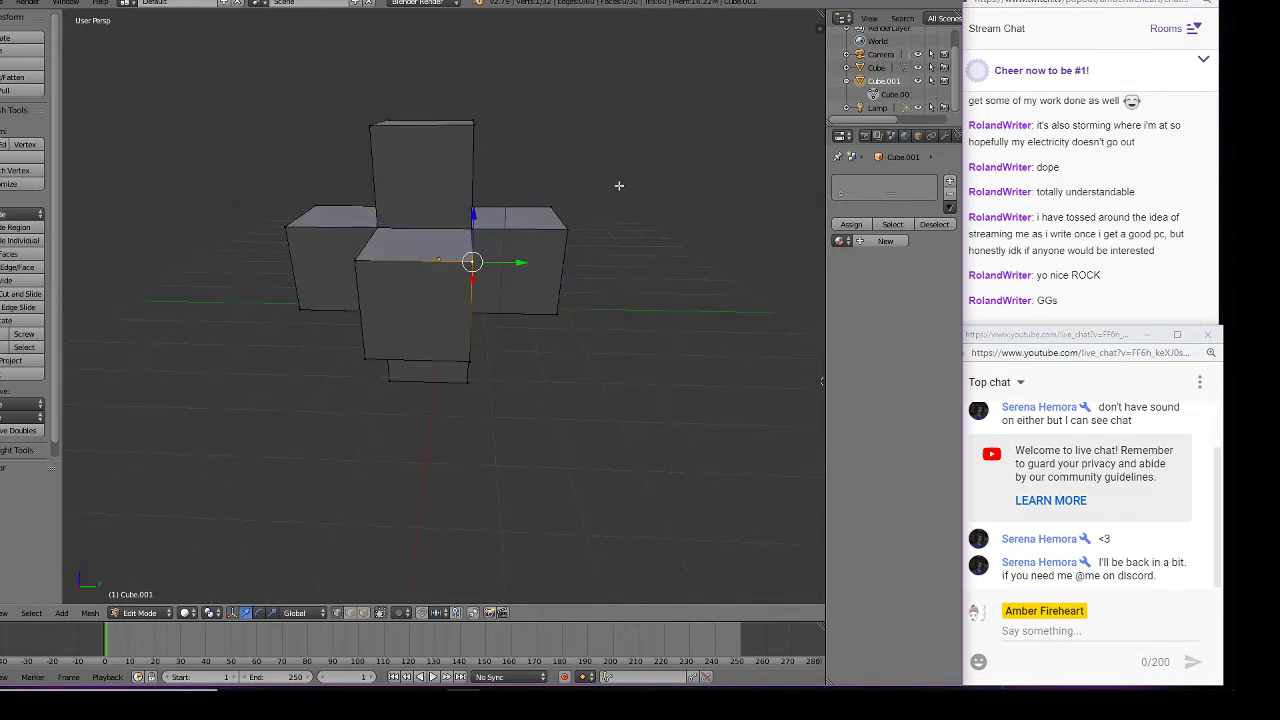
middle_click_drag(650, 212, 570, 195)
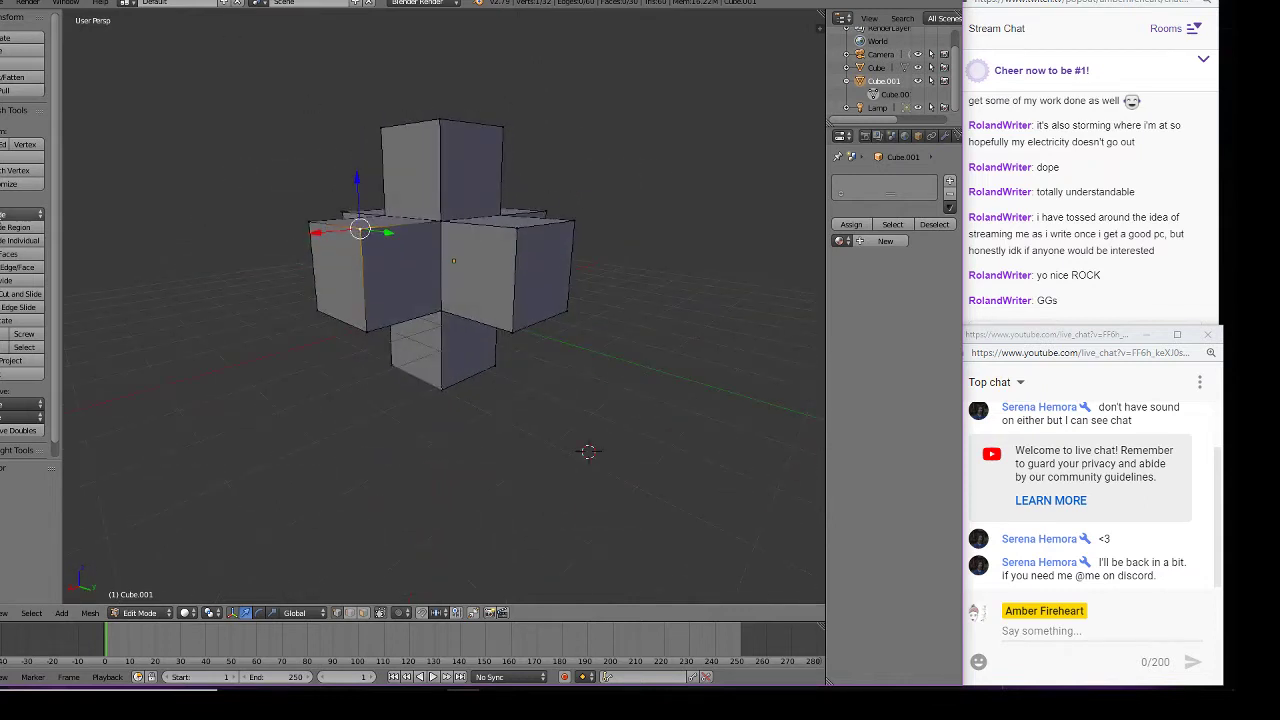
left_click(20, 214)
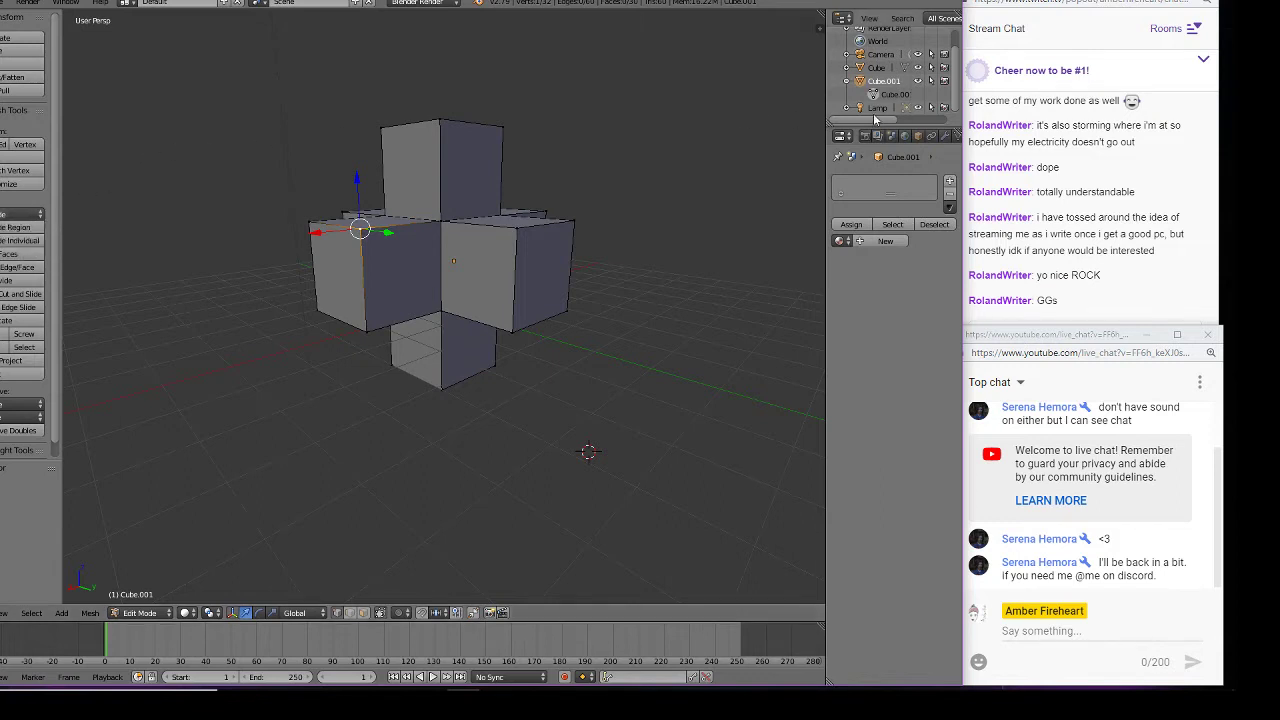
left_click(893, 94)
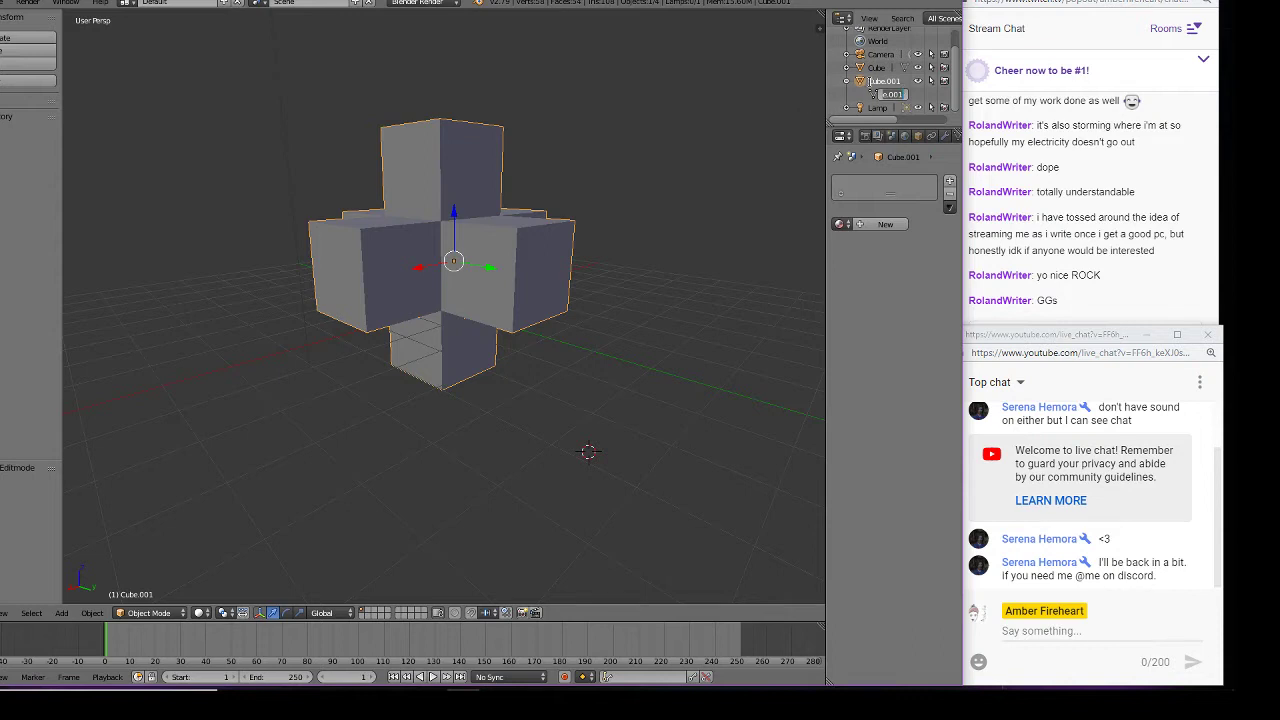
- Enter Edit Mode on the extruded grey cube's mesh, Cube.001
left_click(870, 95)
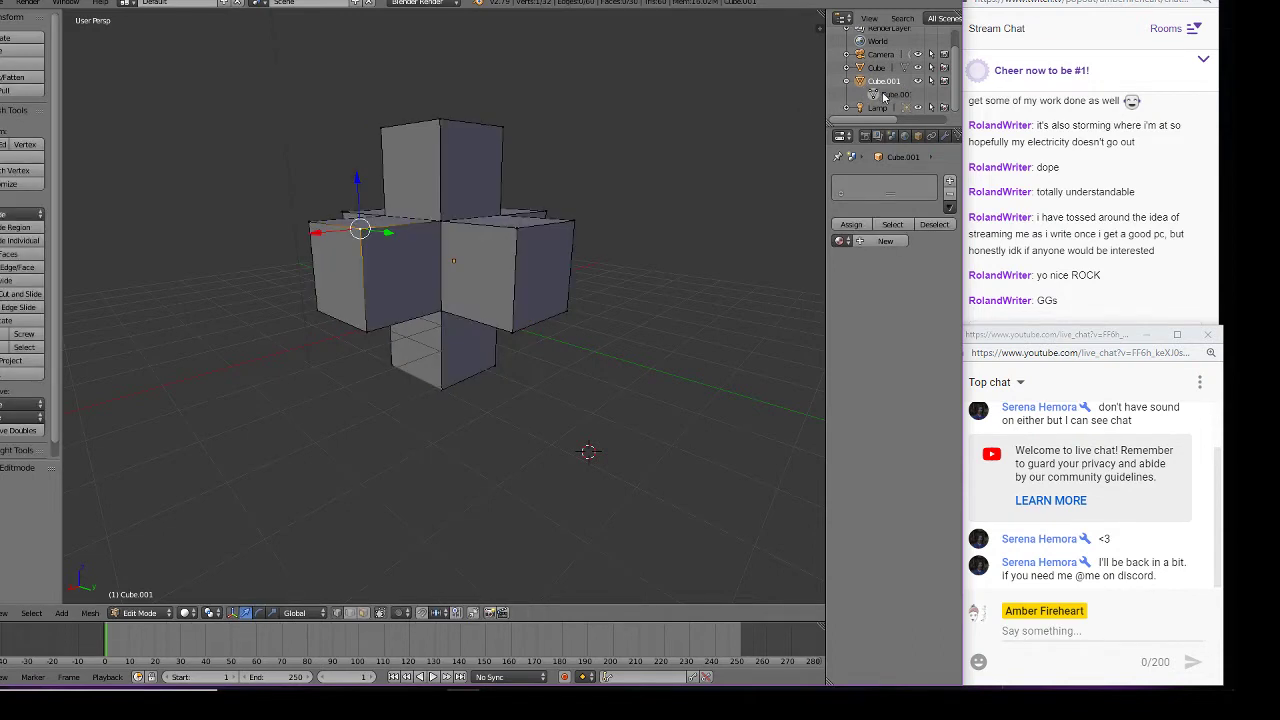
left_click(23, 215)
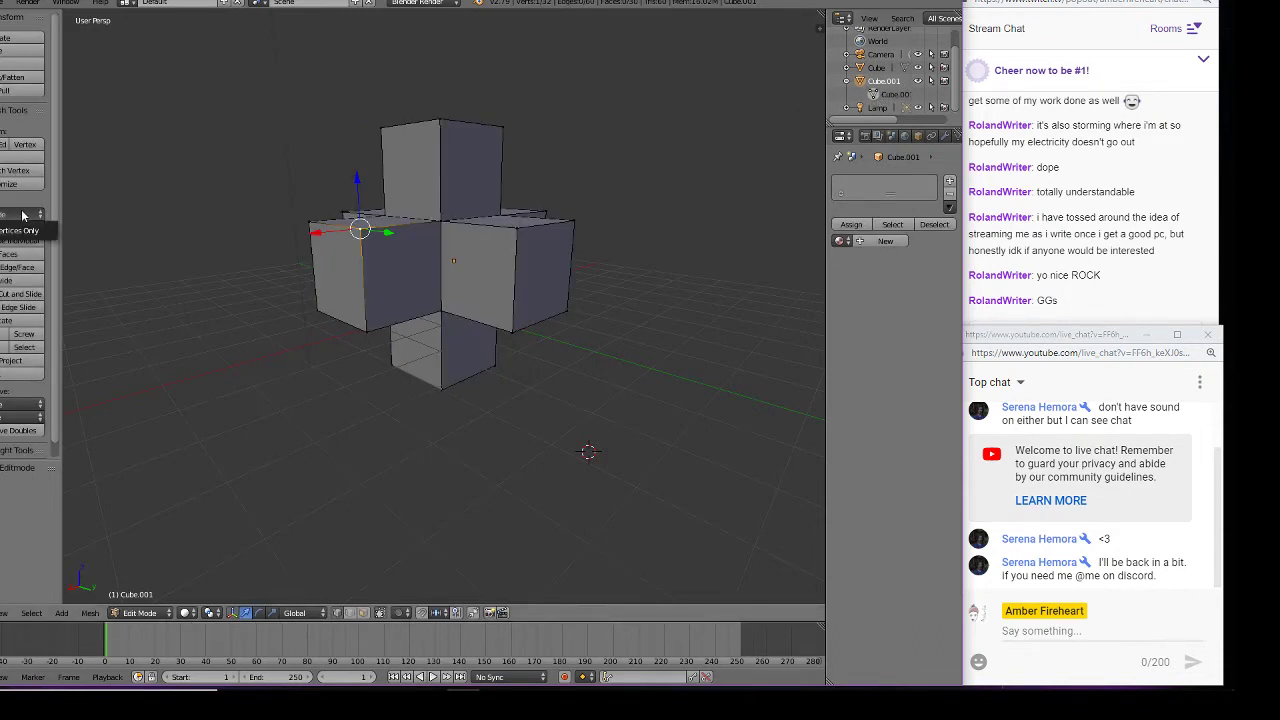
left_click(30, 214)
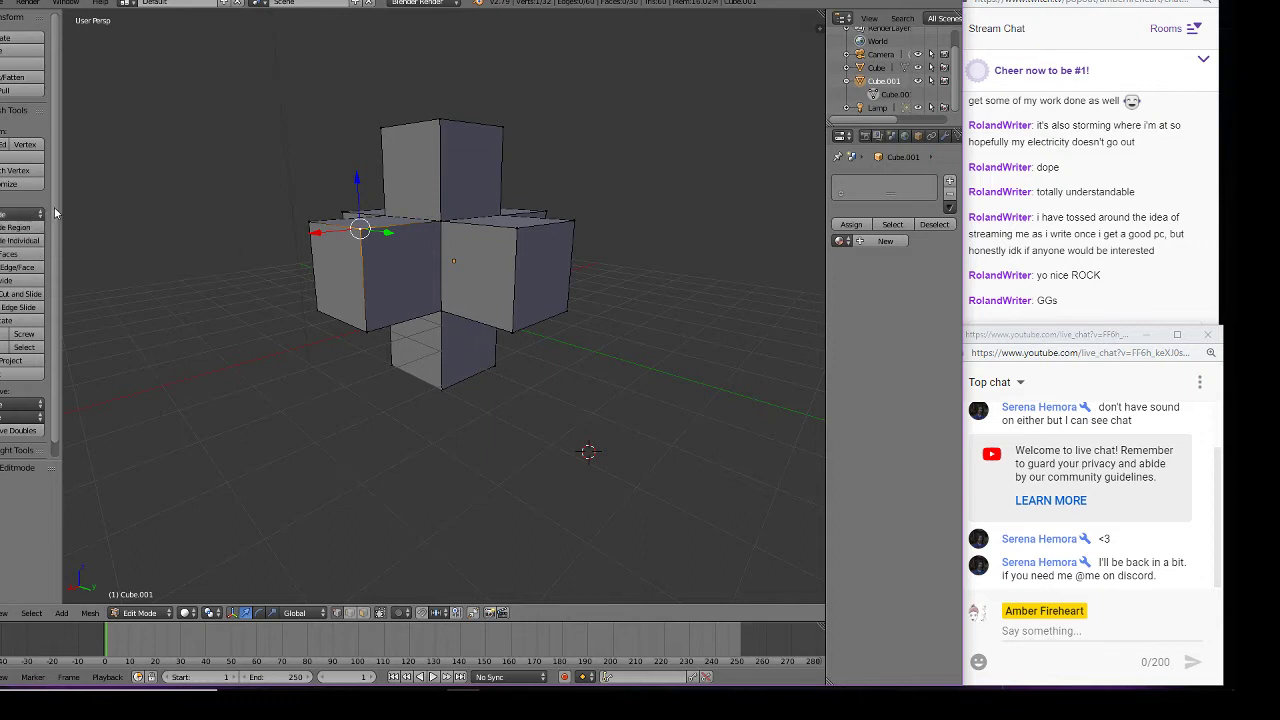
left_click(895, 95)
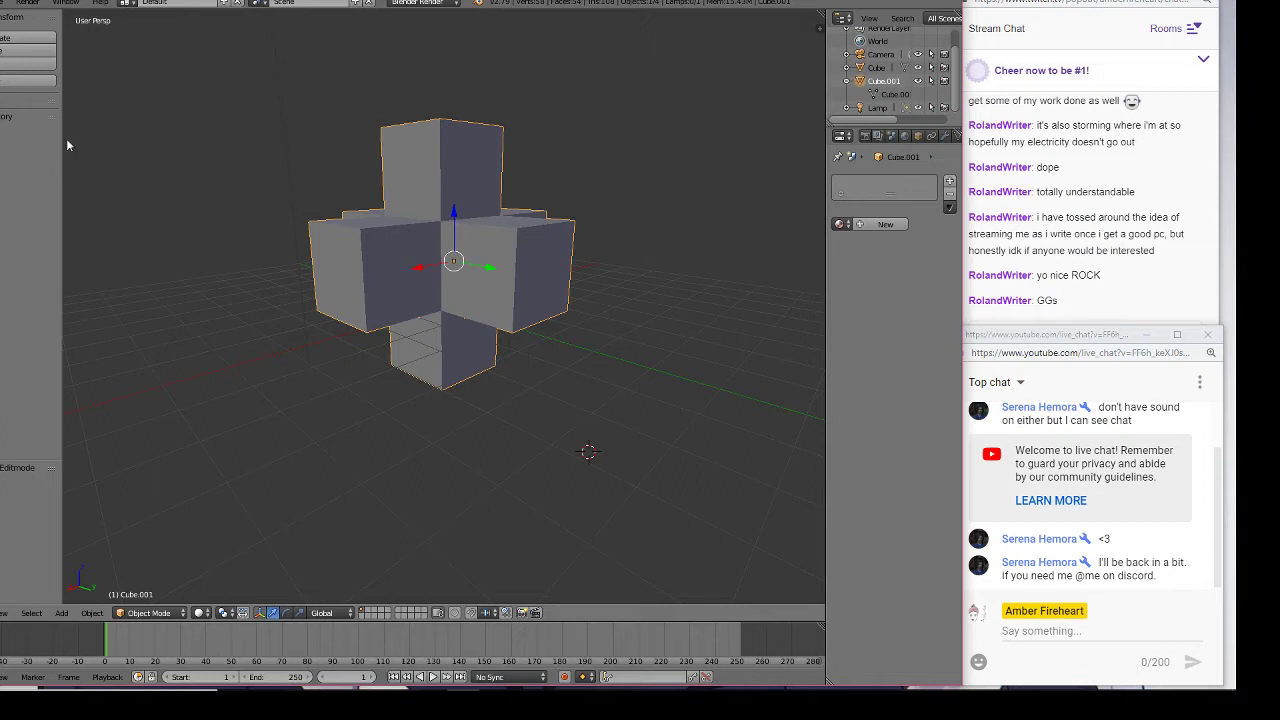
left_click(883, 95)
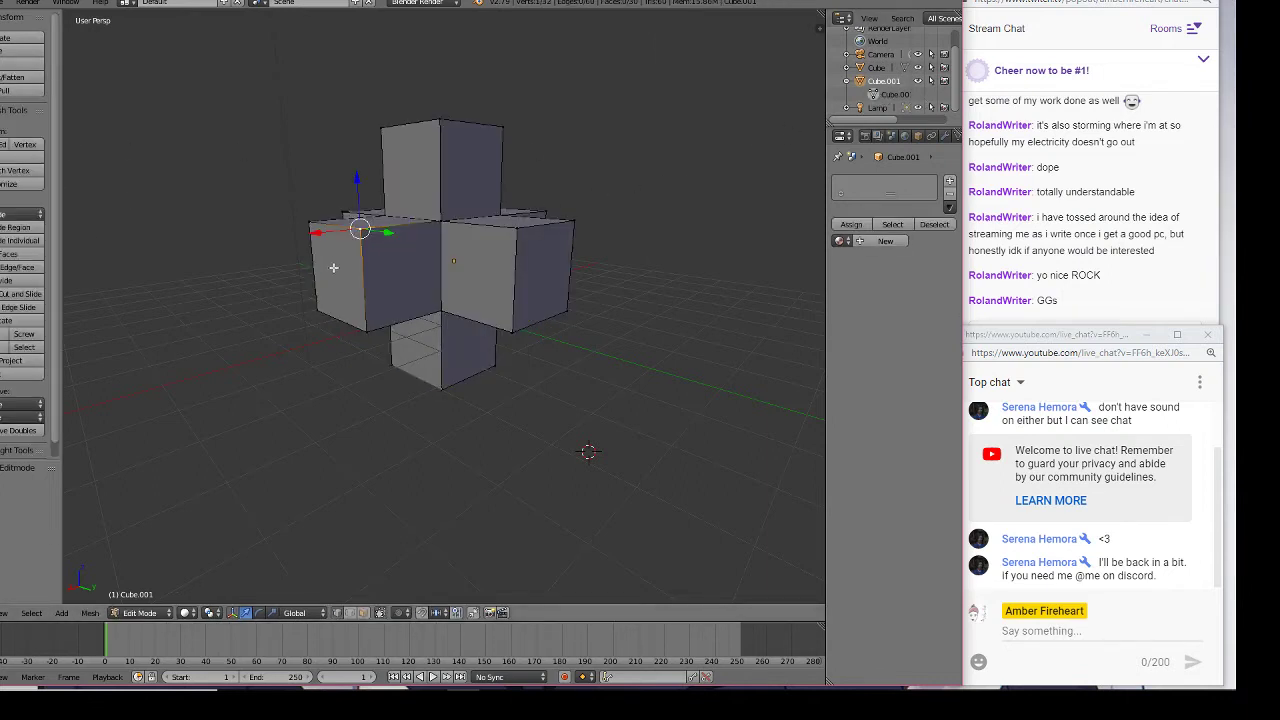
- Try extruding the selected corner vertex about 2.77 along the global Y axis, and undo the extrusion
middle_click_drag(420, 309, 527, 430)
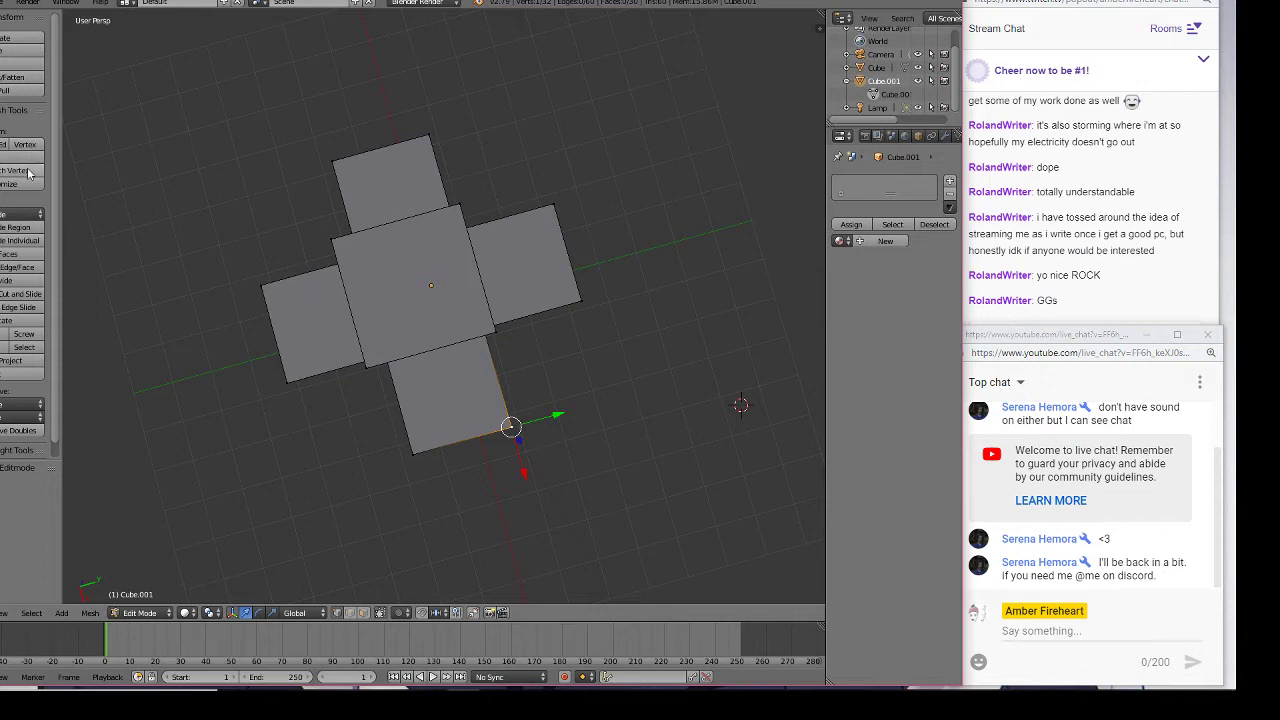
left_click(18, 229)
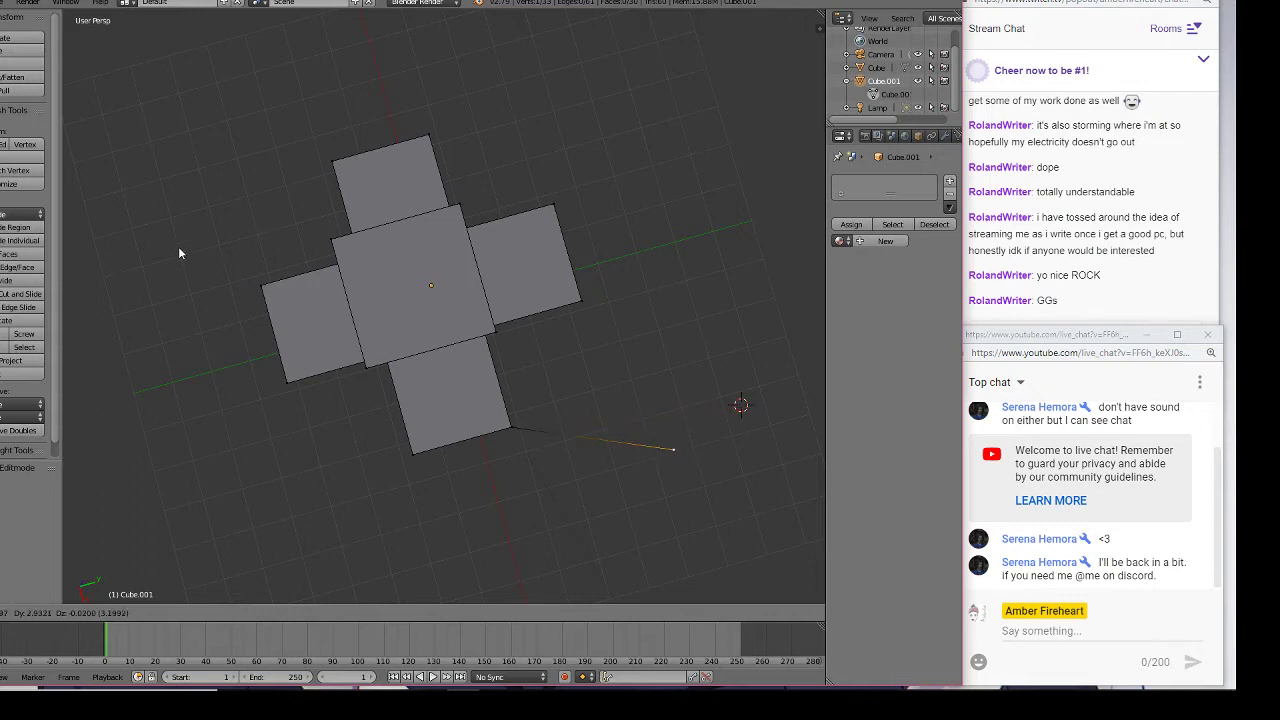
key("y")
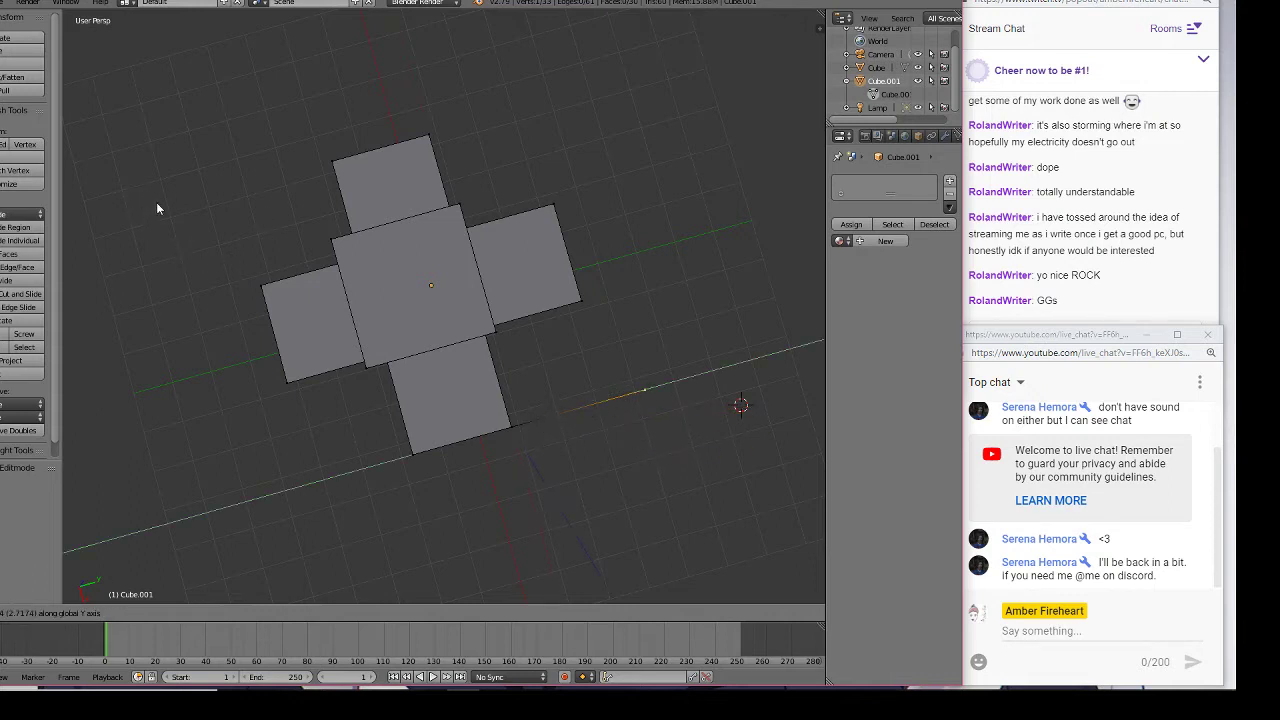
left_click(156, 202)
middle_click_drag(156, 202, 75, 90)
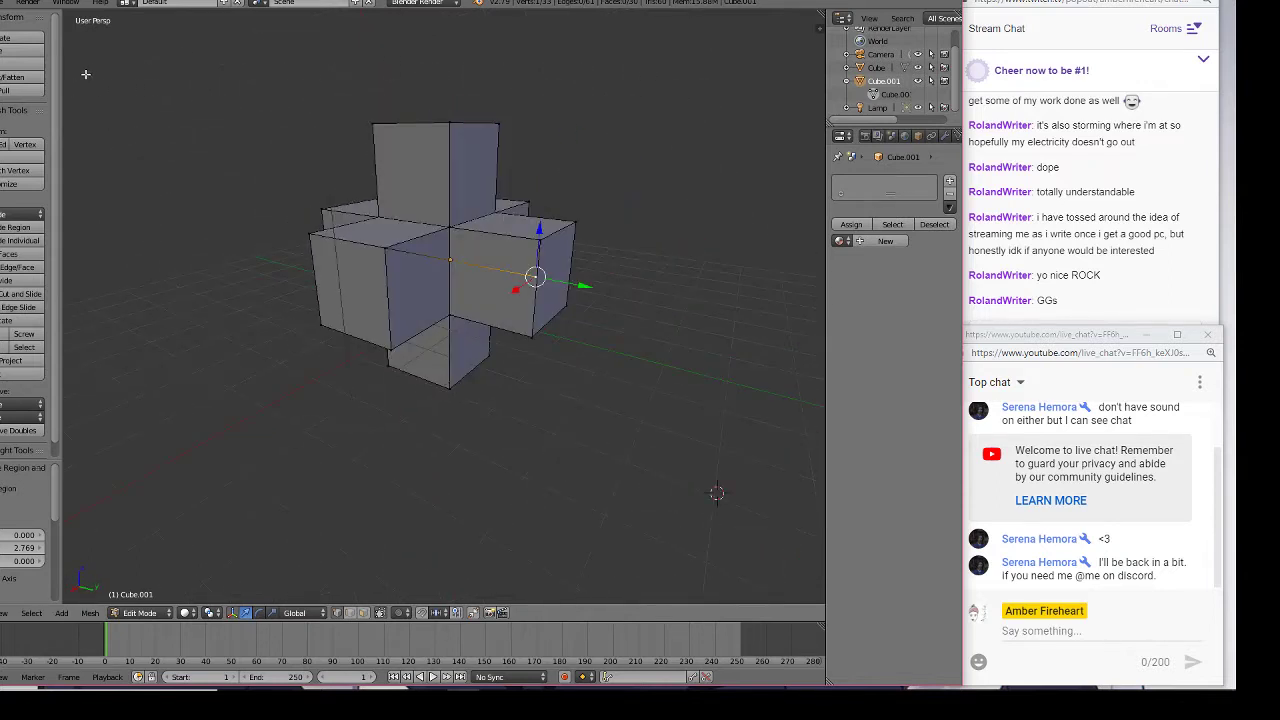
key("ctrl+z")
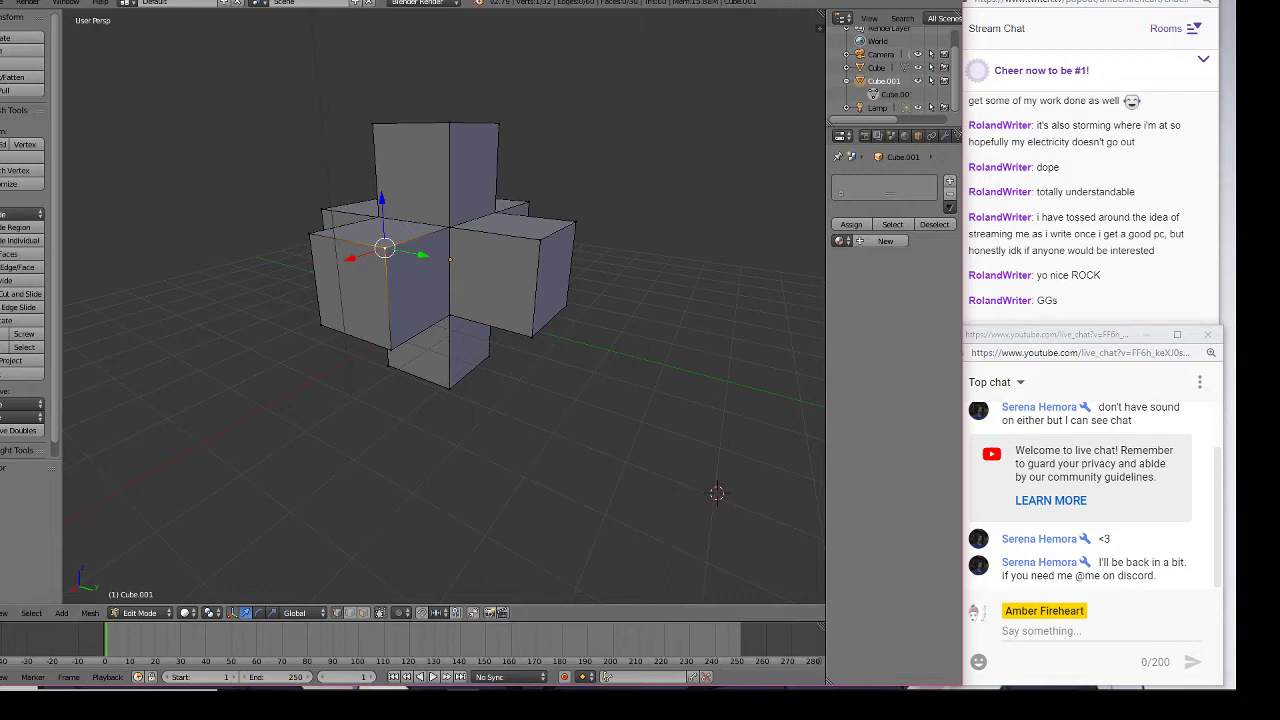
left_click(0, 100)
left_click(0, 210)
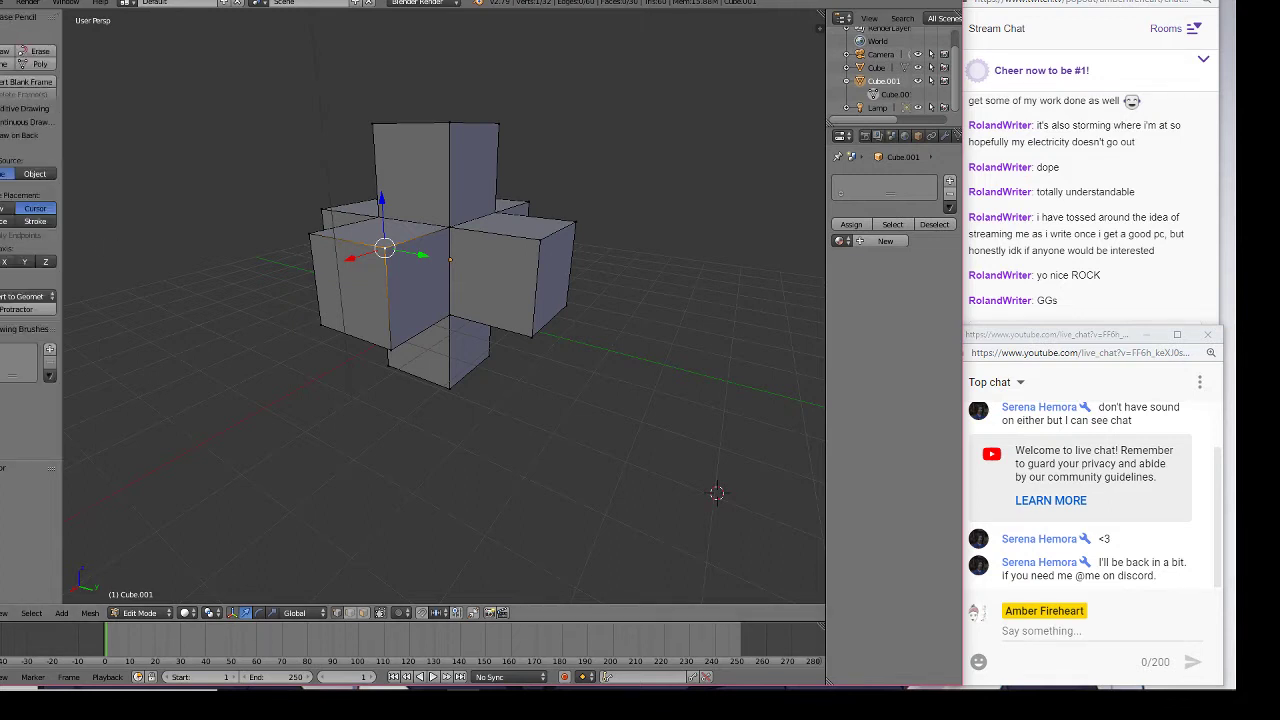
left_click(0, 165)
left_click(0, 30)
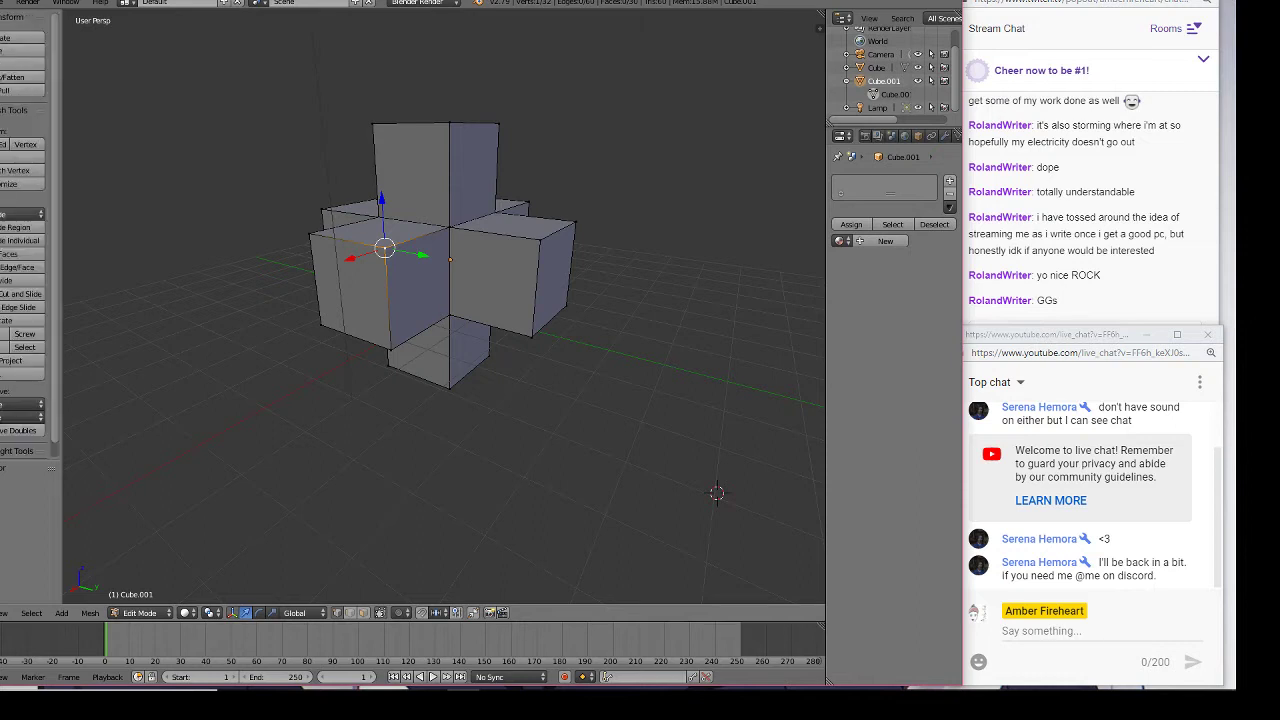
left_click(0, 64)
left_click(0, 30)
- Step back through the edit history to the plain cube, and redo the individual face extrusion with its end faces selected
scroll(35, 148, "down", 1)
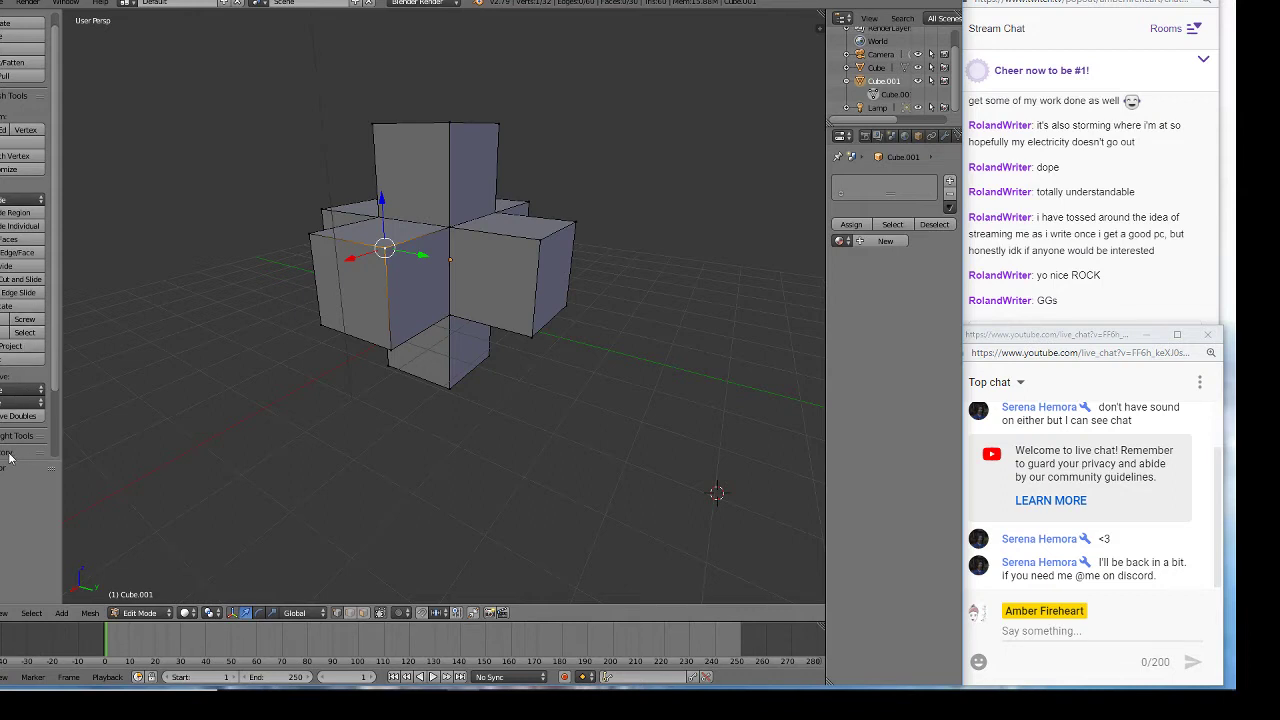
scroll(25, 450, "down", 3)
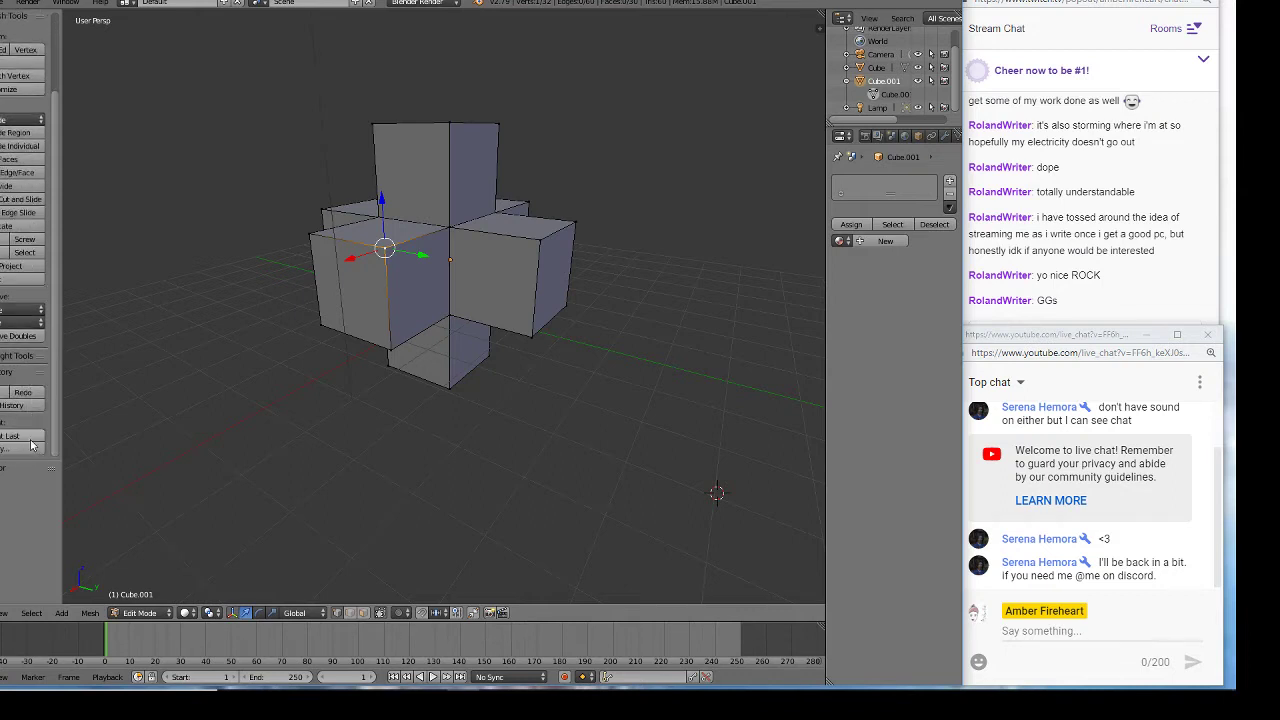
left_click(3, 393)
left_click(3, 393)
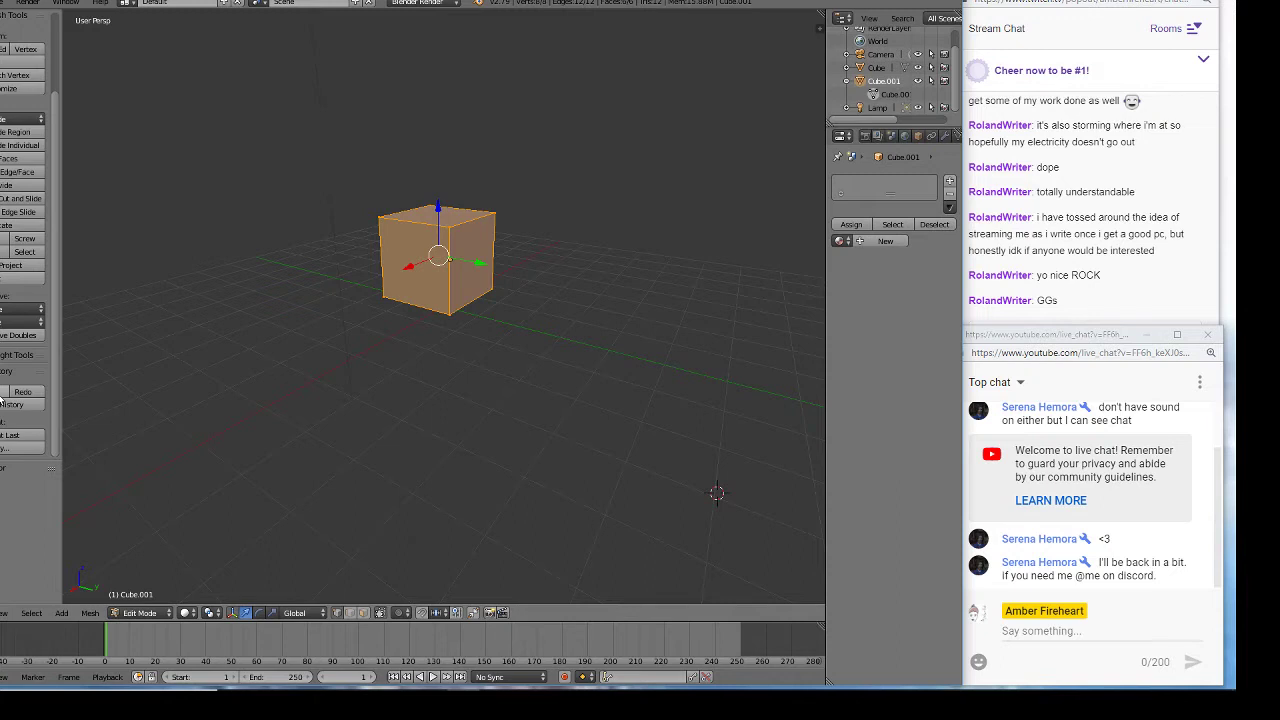
left_click(22, 391)
left_click(22, 391)
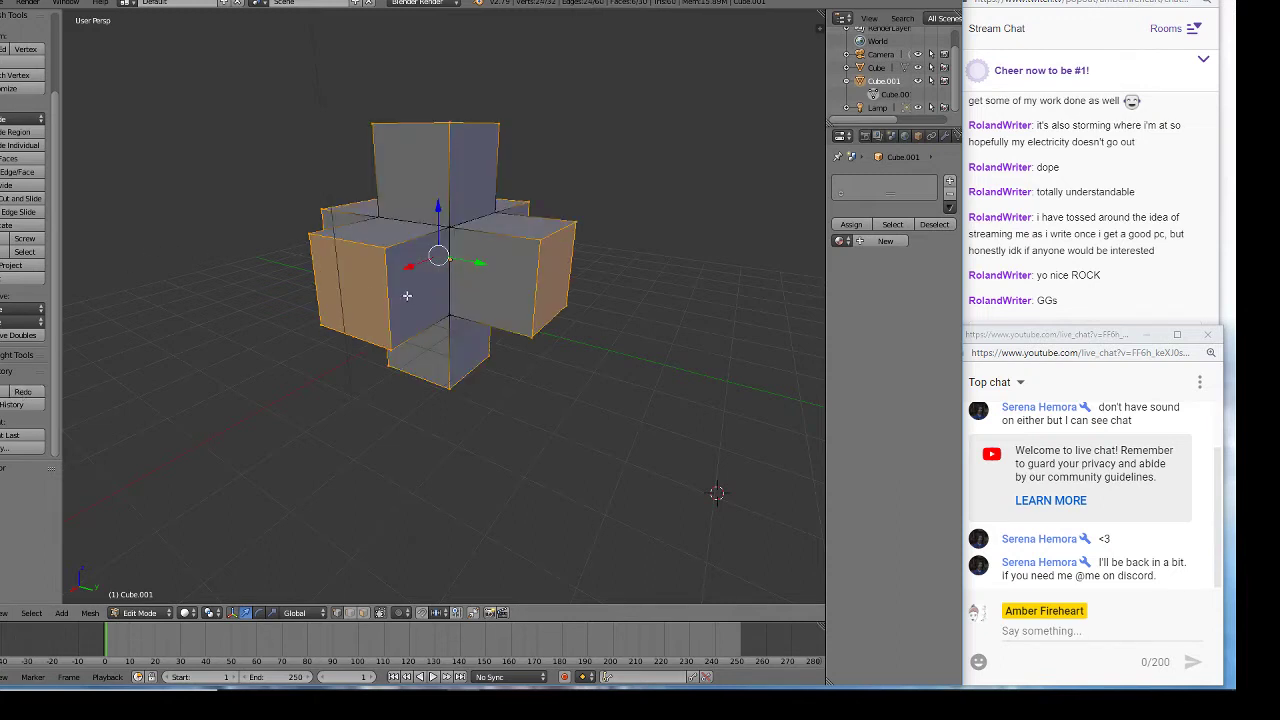
- Move the selected end faces of all six arms up about 3.85 along the global Z axis
key("g")
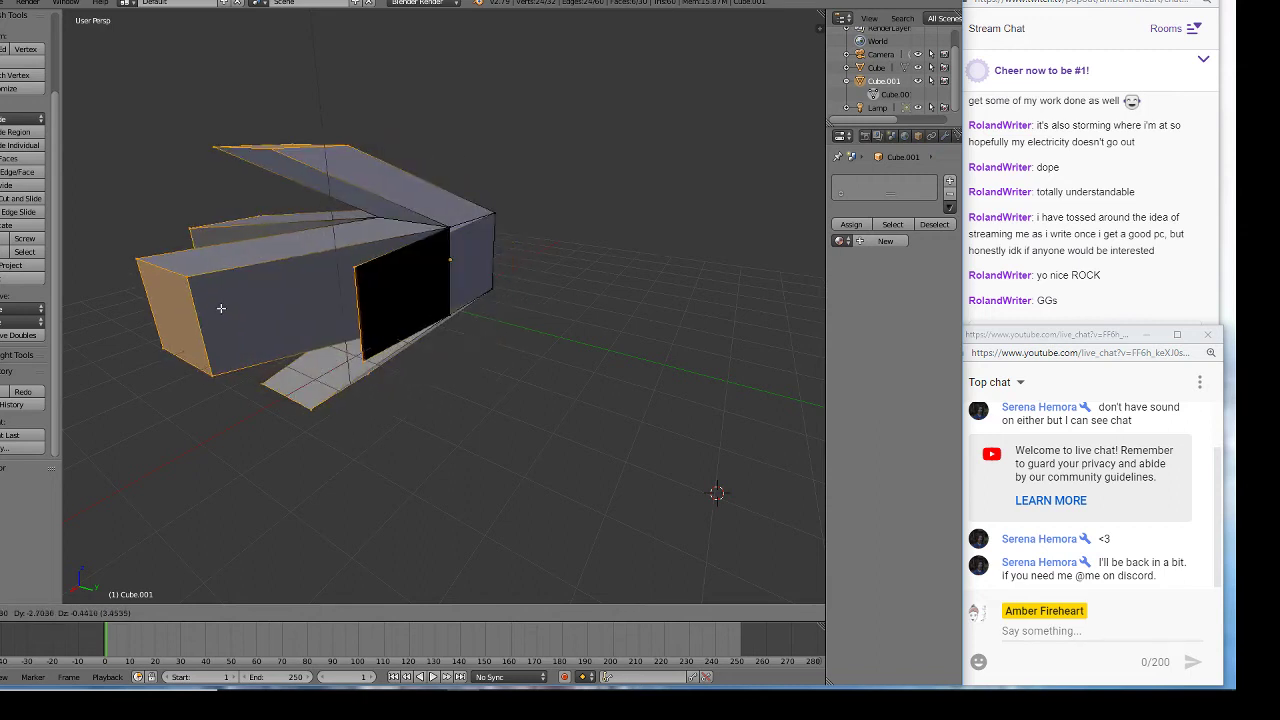
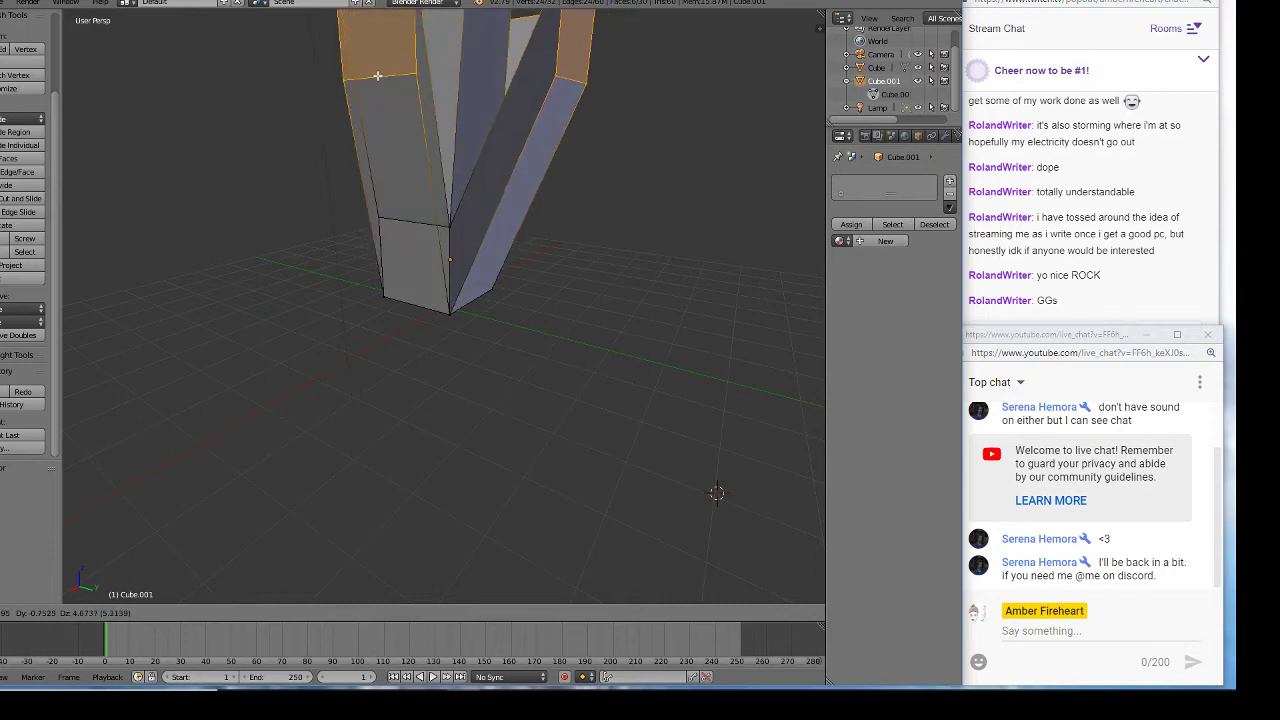
key("z")
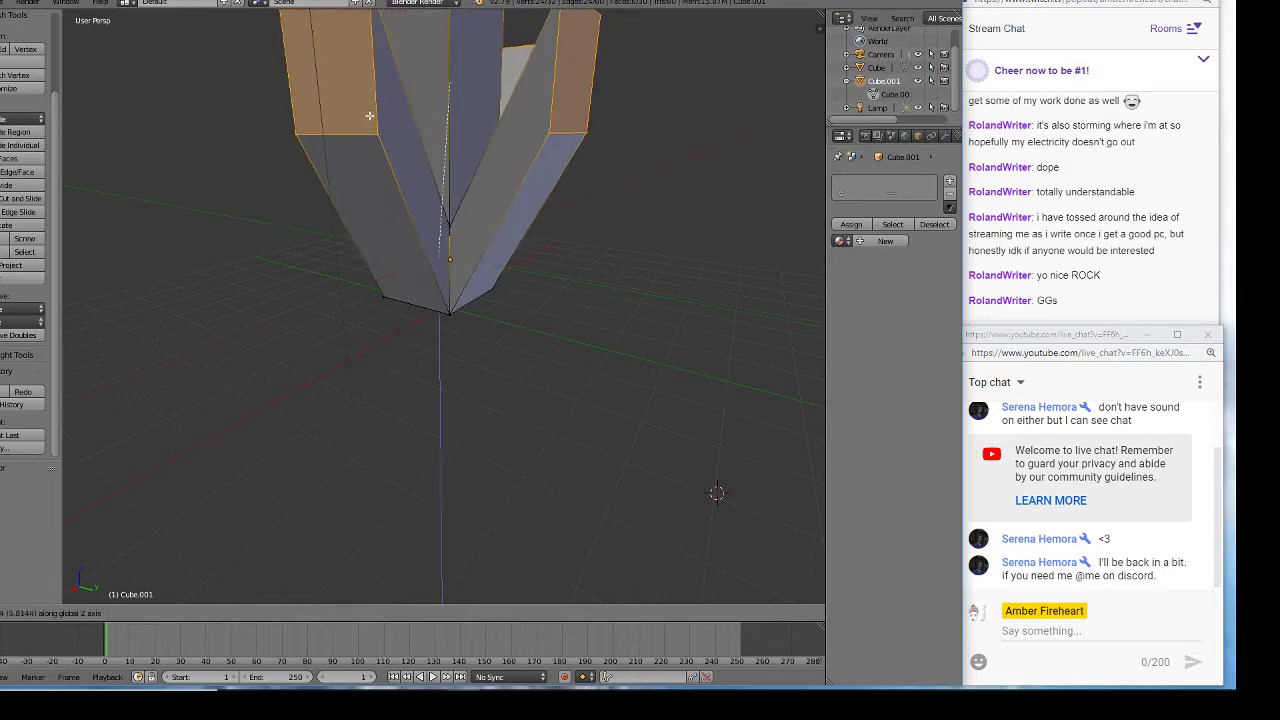
left_click(395, 113)
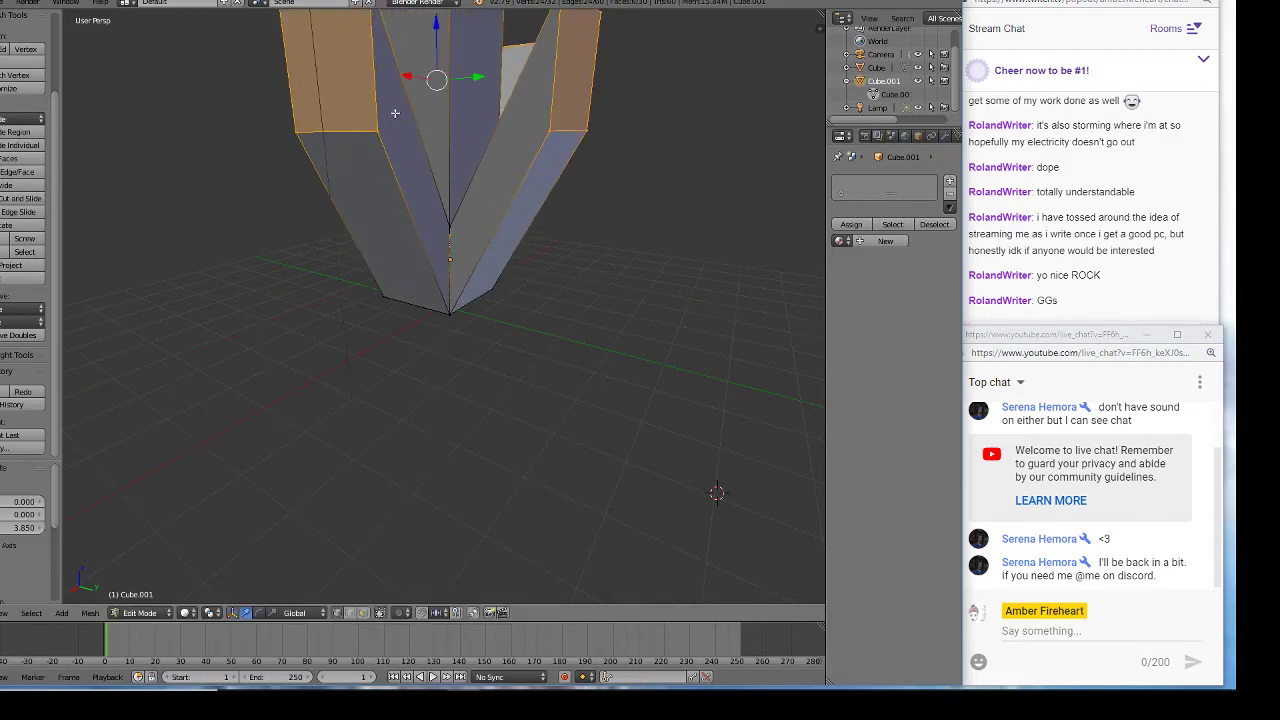
- Move the selected end faces again by about 0.354 in X, -0.531 in Y and 0.724 in Z
middle_click_drag(626, 239, 543, 269)
scroll(547, 267, "down", 4)
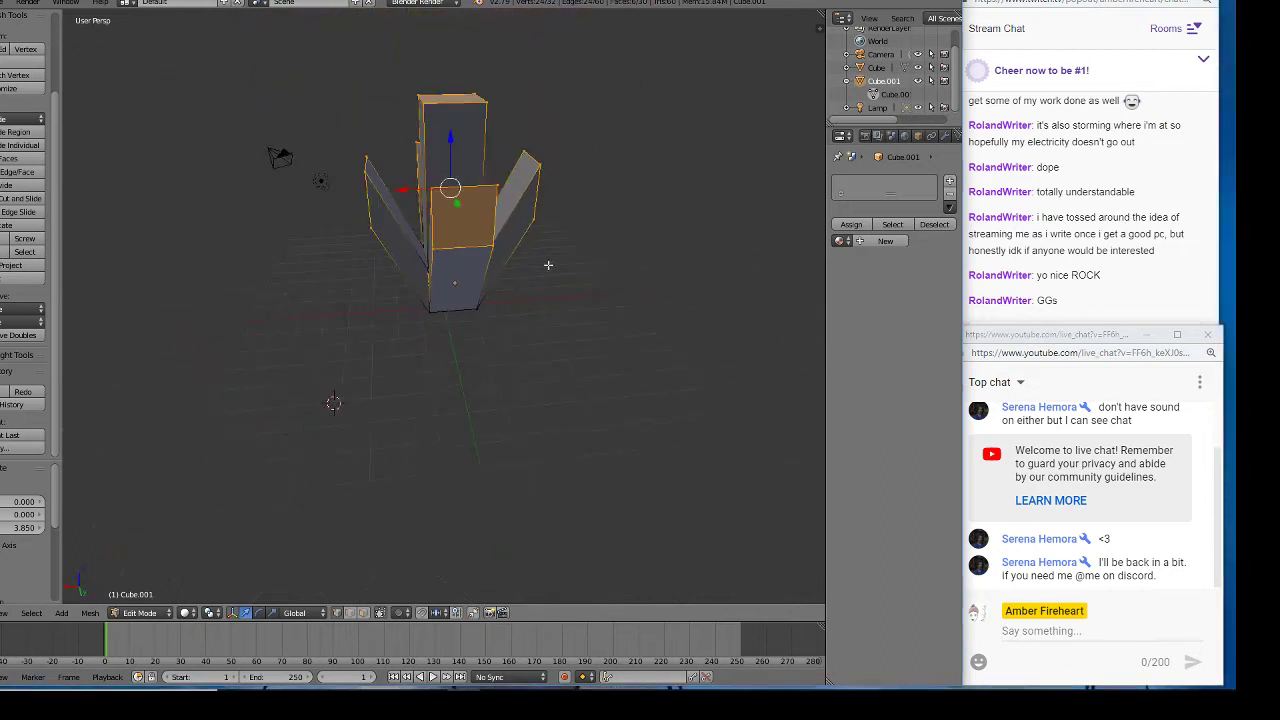
scroll(584, 261, "up", 1)
scroll(584, 261, "up", 2)
scroll(597, 260, "down", 3)
key("g")
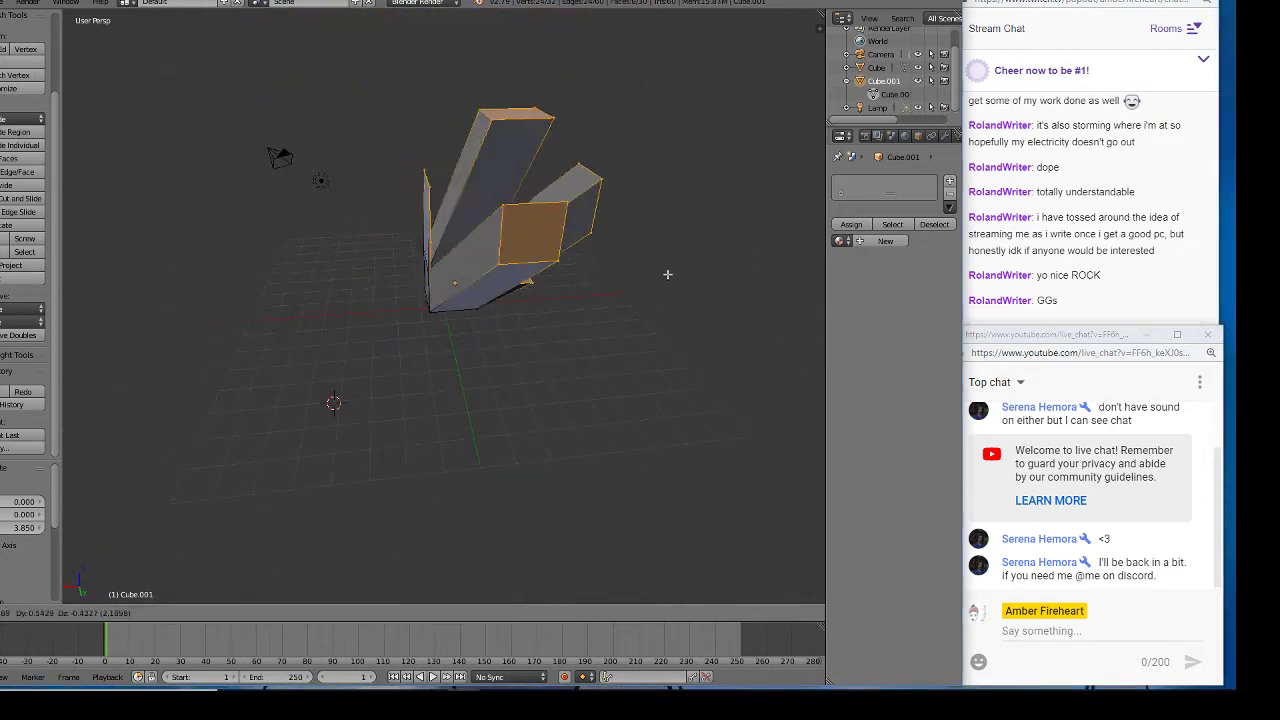
left_click(586, 235)
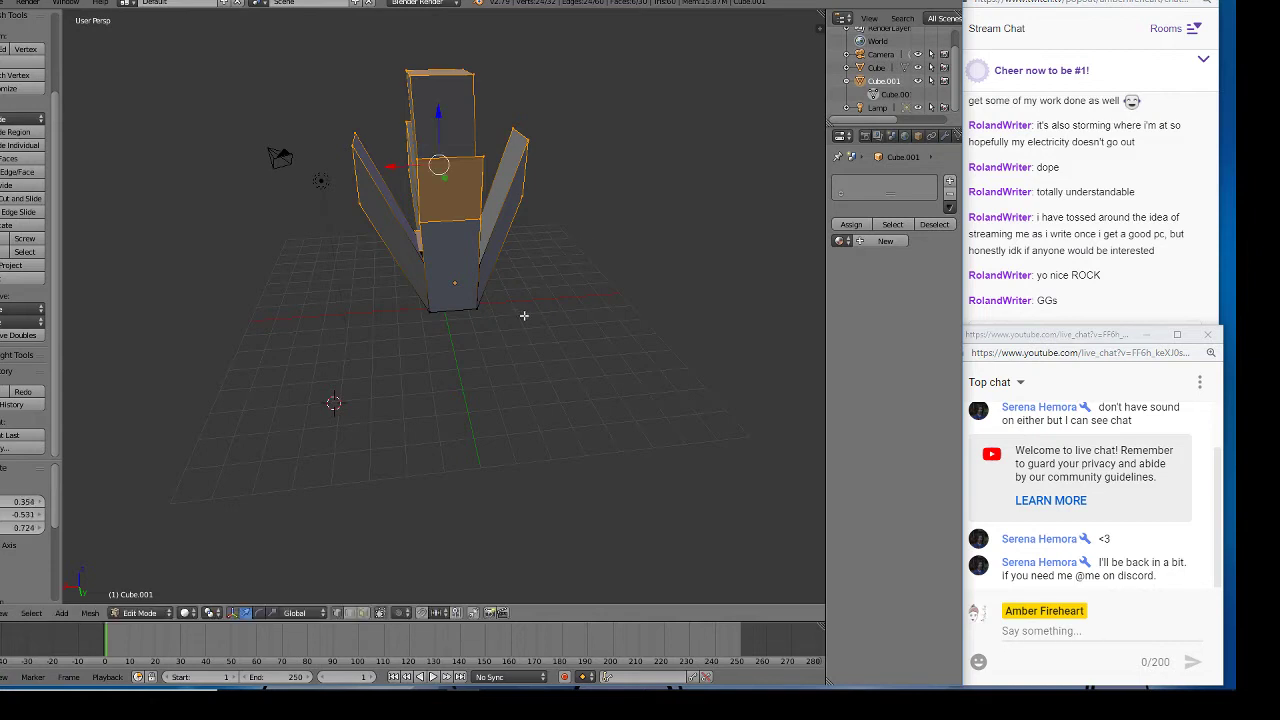
- Try extruding the selected end faces individually by about 1.38, and cancel the extrusion distance
middle_click_drag(329, 376, 480, 400)
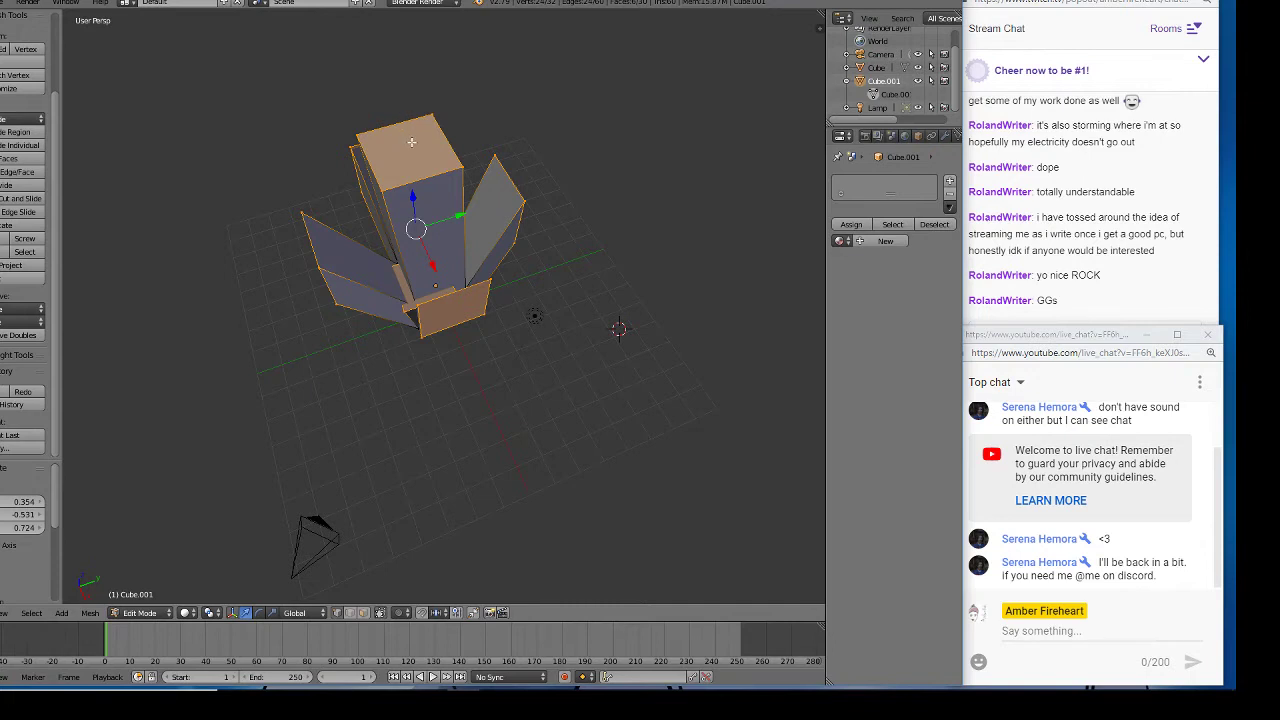
left_click(24, 119)
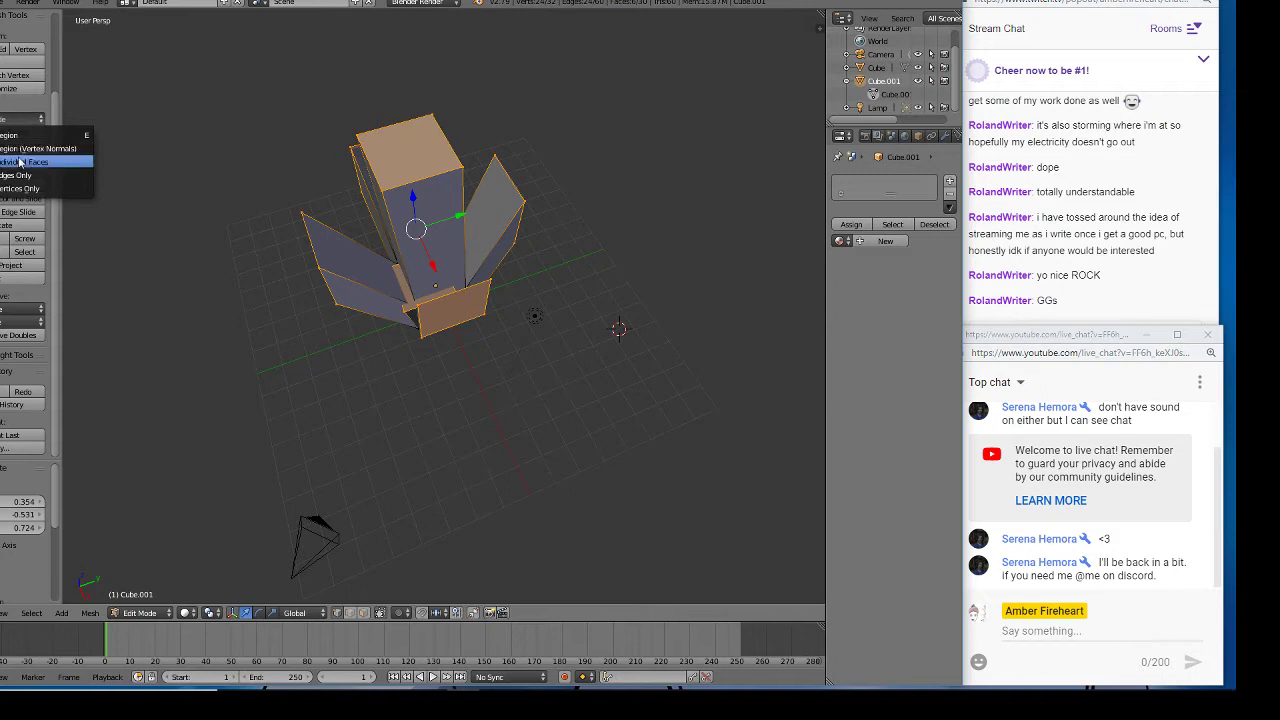
left_click(22, 161)
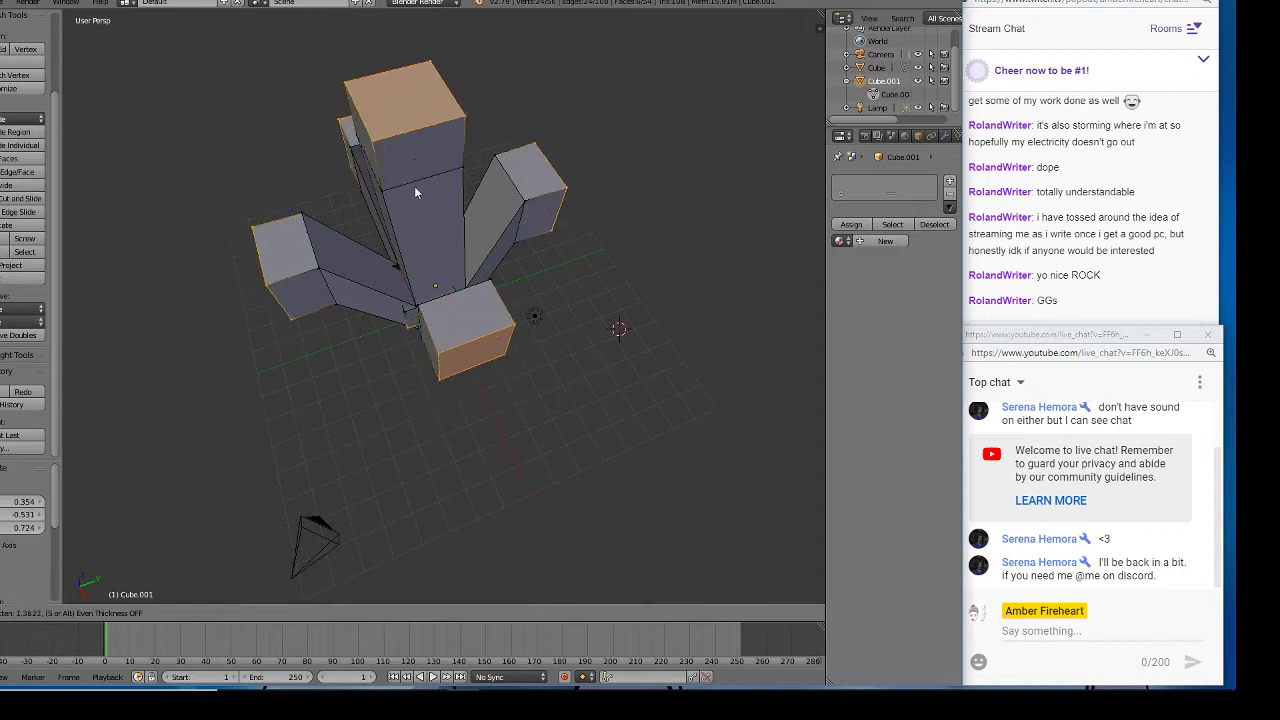
key("Escape")
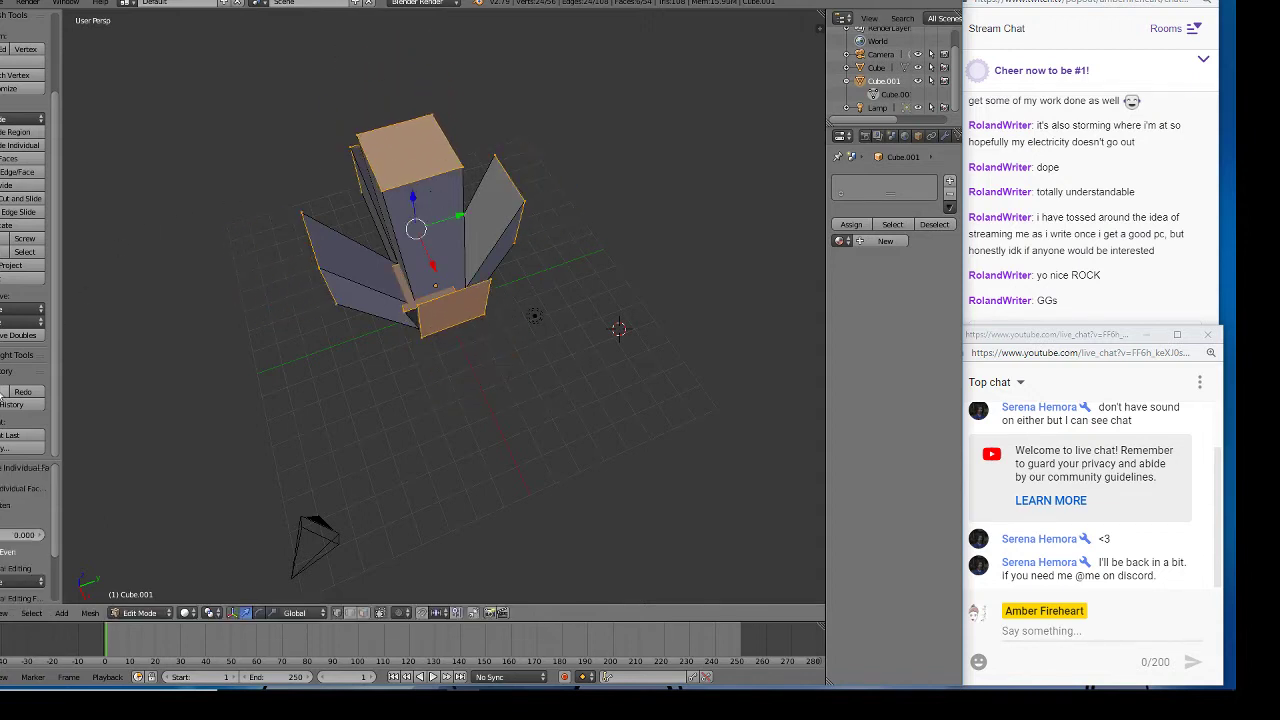
- Undo the latest individual face extrusion and both moves of the arms' end faces
key("ctrl+z")
key("ctrl+z")
key("ctrl+z")
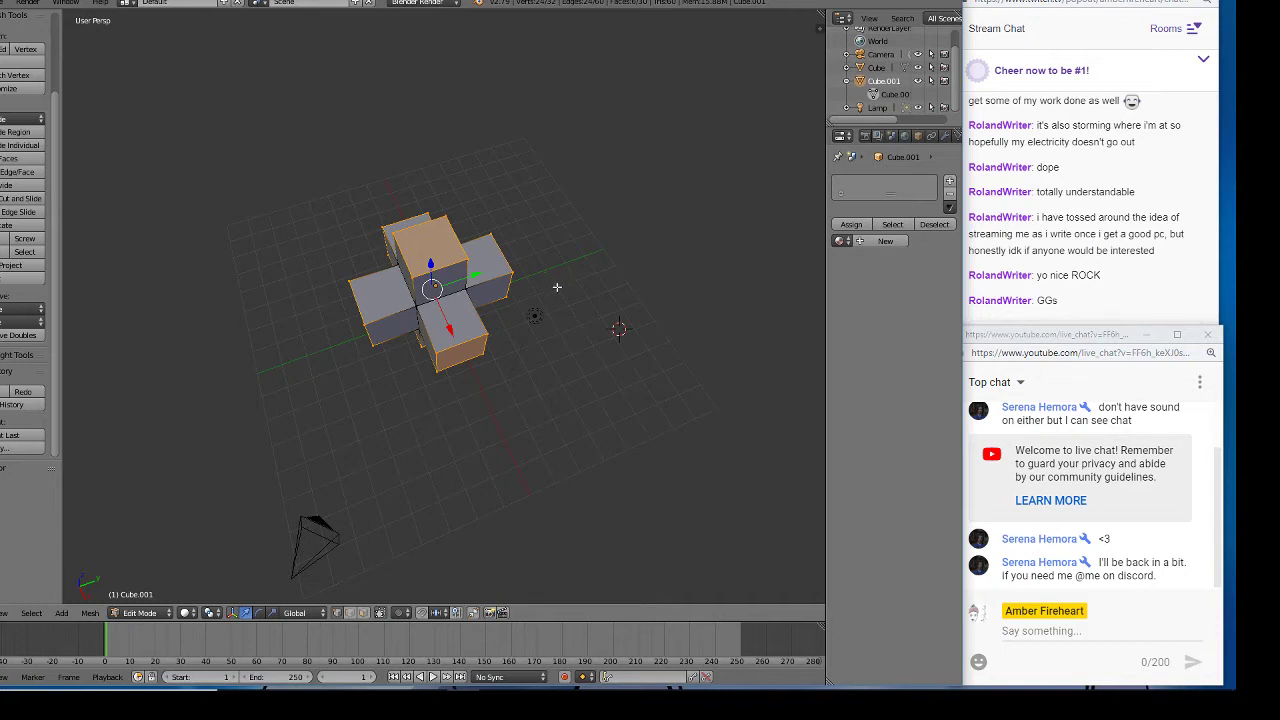
- Try the Push/Pull tool on the selected end faces with a distance of 0
middle_click_drag(558, 296, 289, 274)
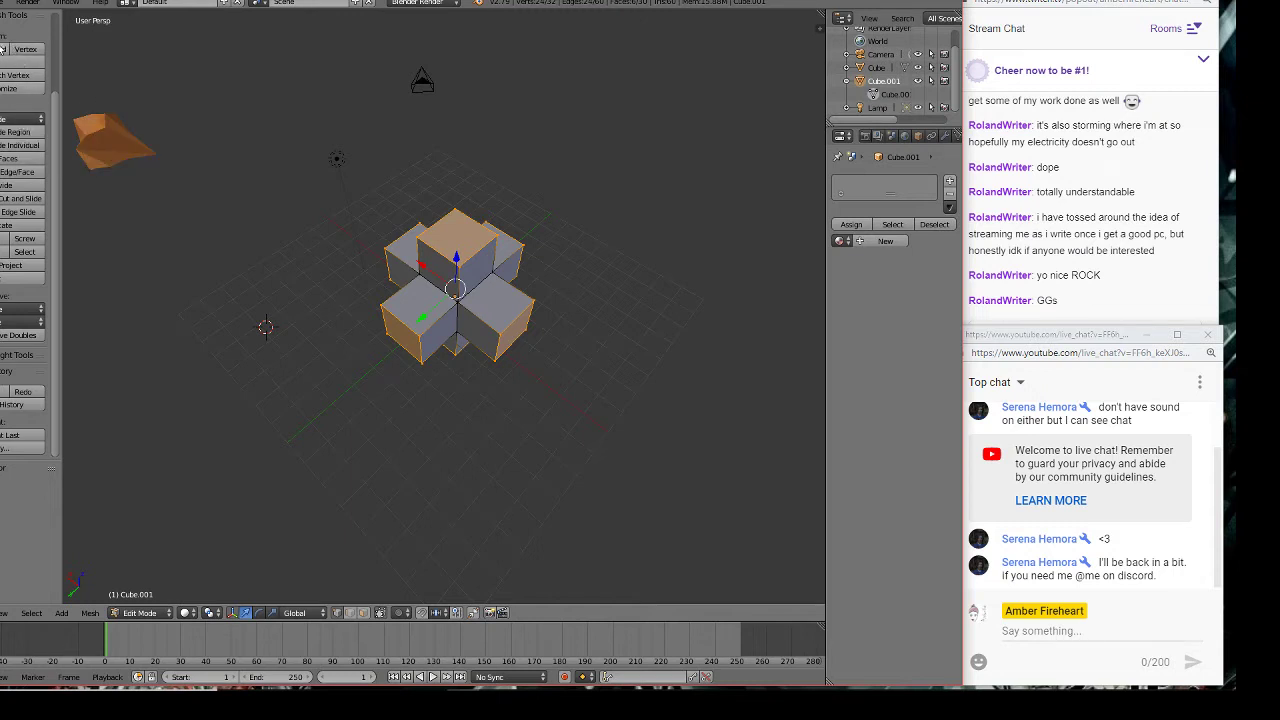
scroll(8, 50, "up", 3)
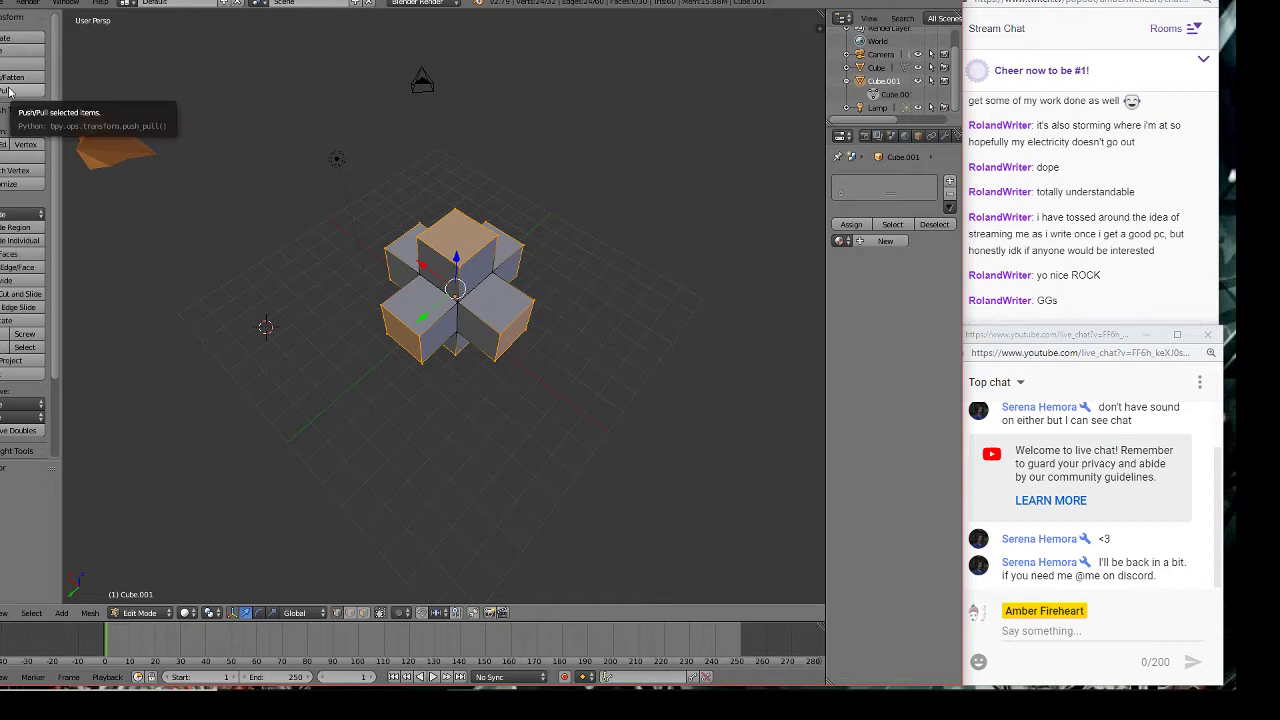
left_click(8, 92)
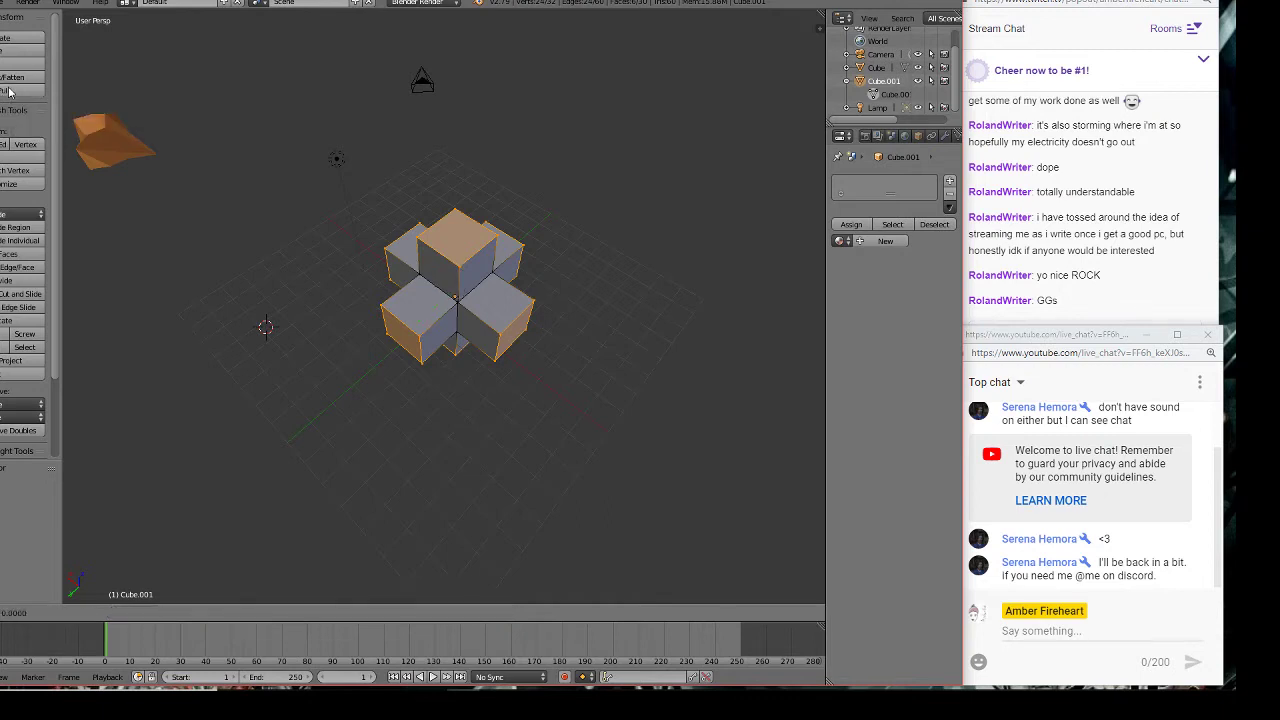
left_click(8, 92)
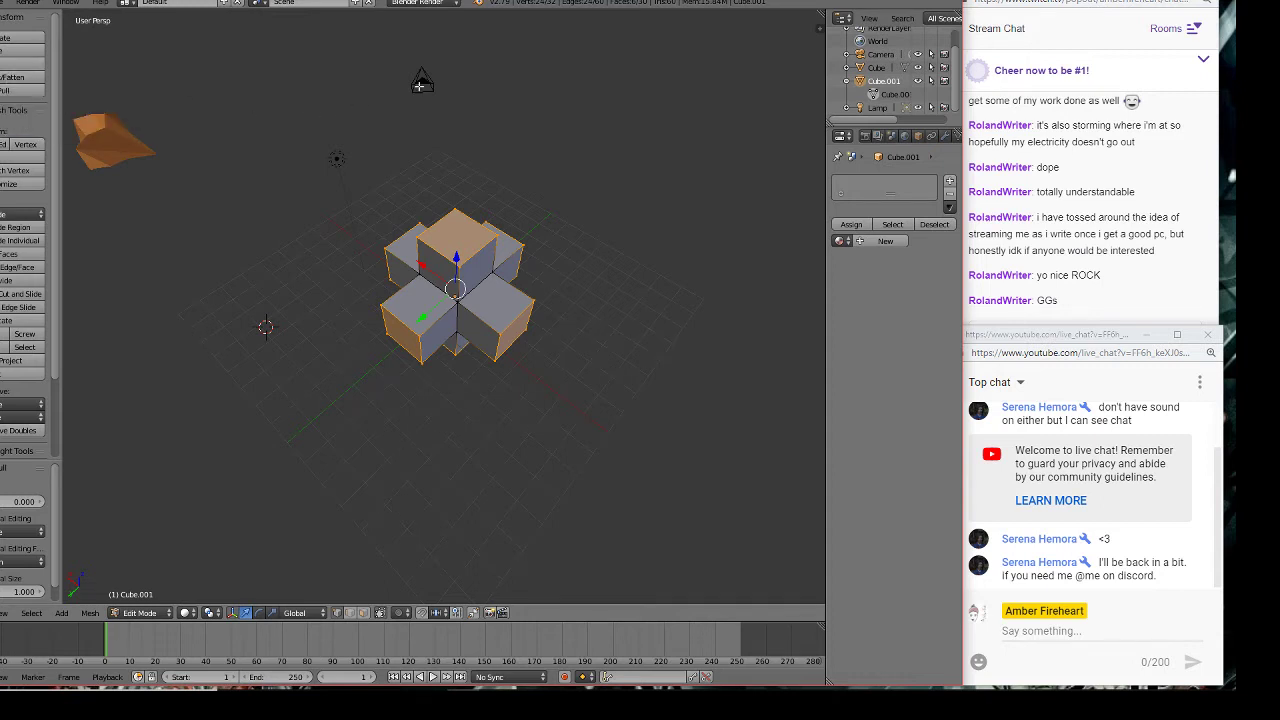
- Select only the far corner vertex on the top face of the upper arm in Edit Mode
left_click(890, 98)
left_click(890, 98)
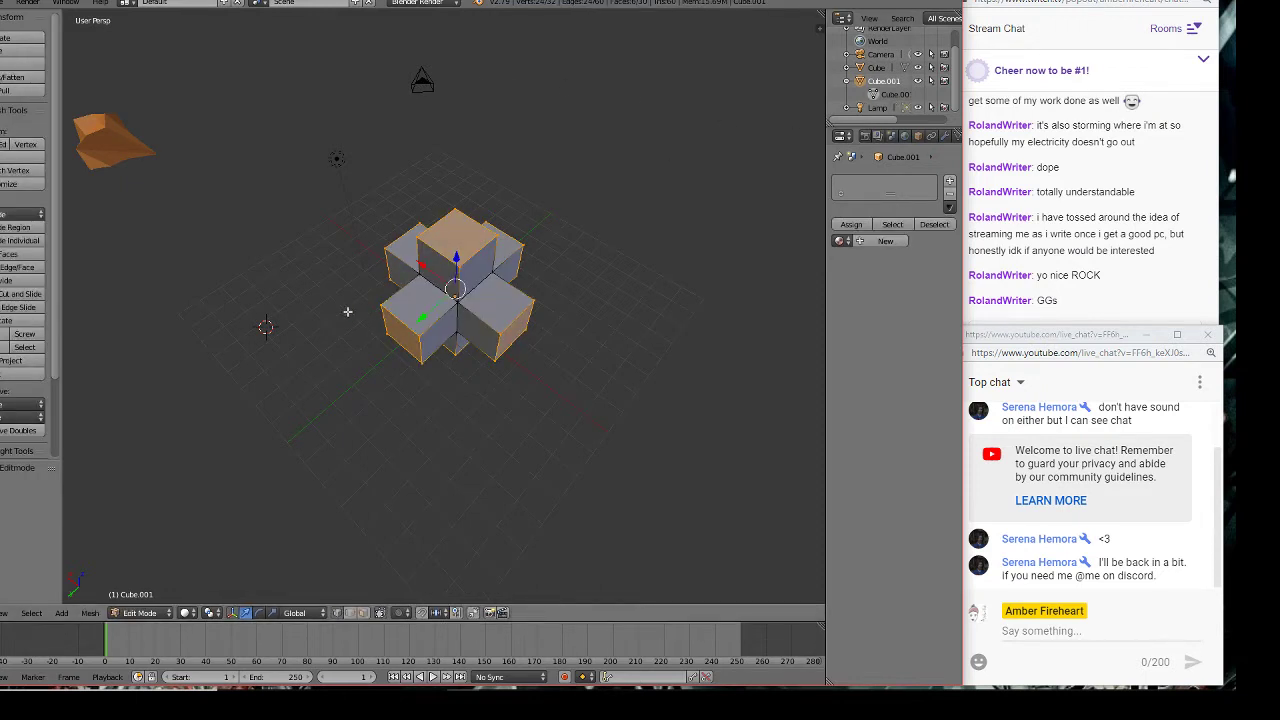
right_click(465, 242)
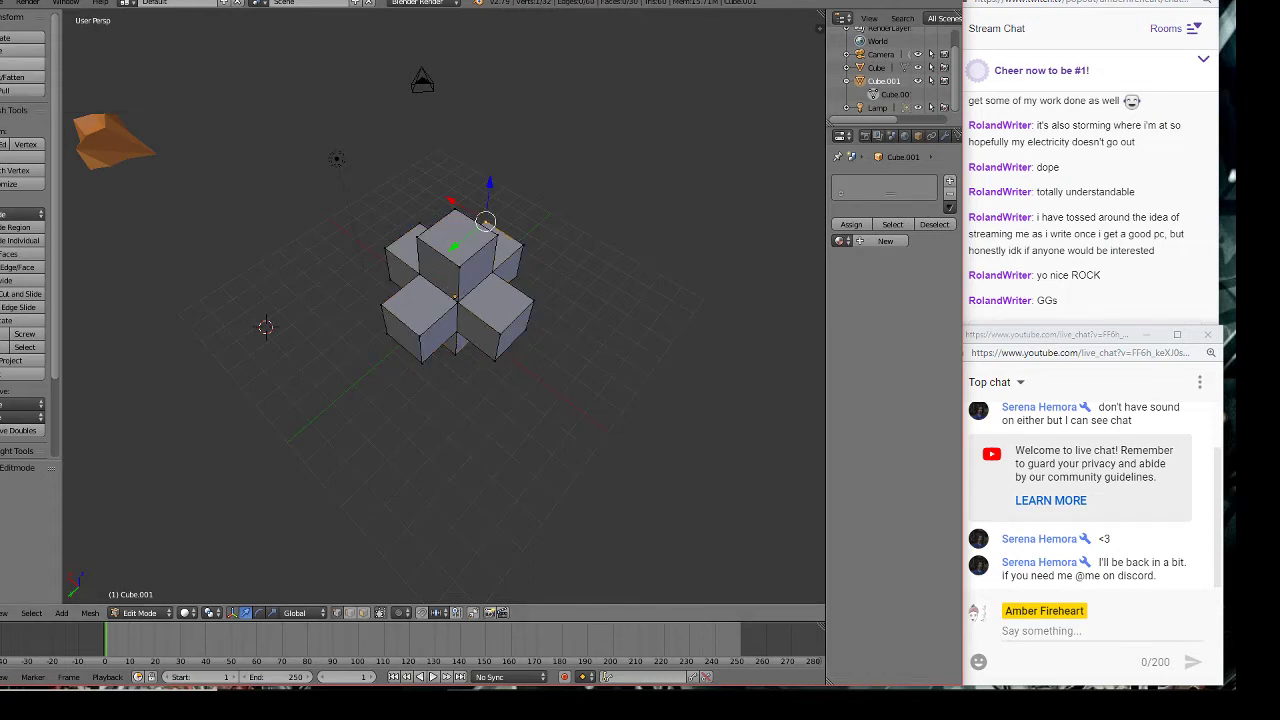
right_click(455, 232)
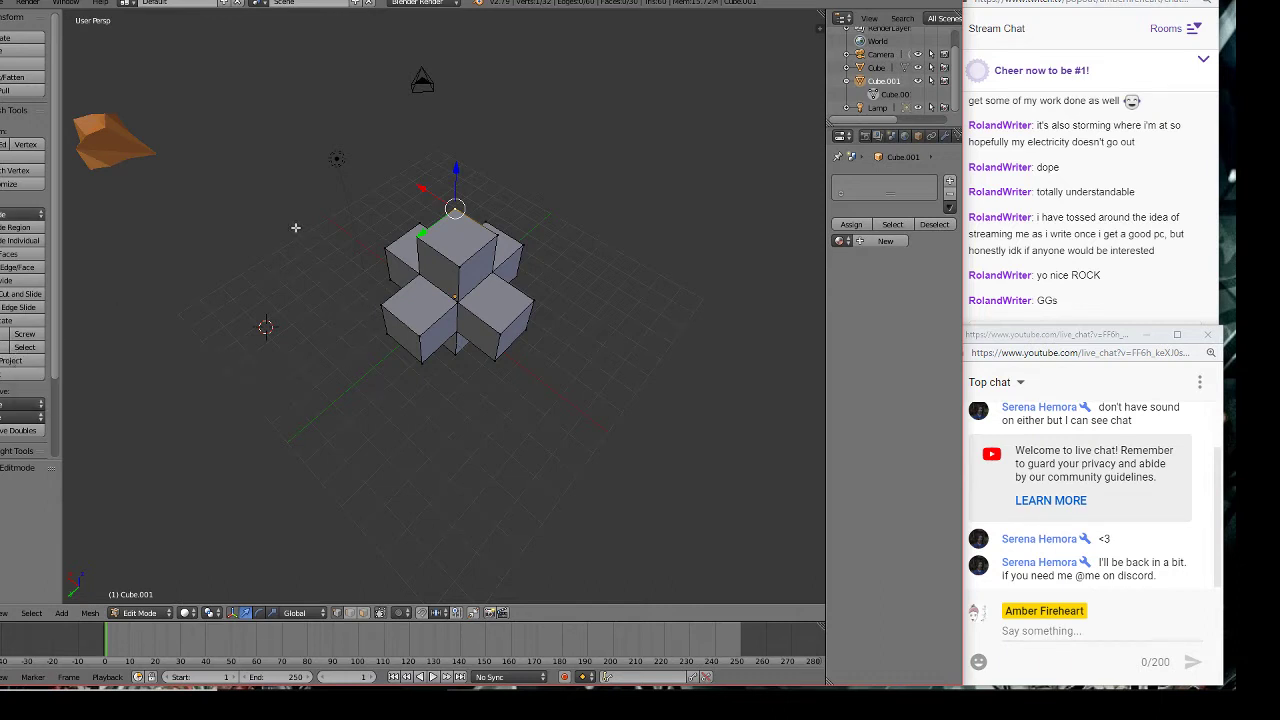
- Collapse the History section among the mesh editing tools
scroll(491, 157, "up", 4)
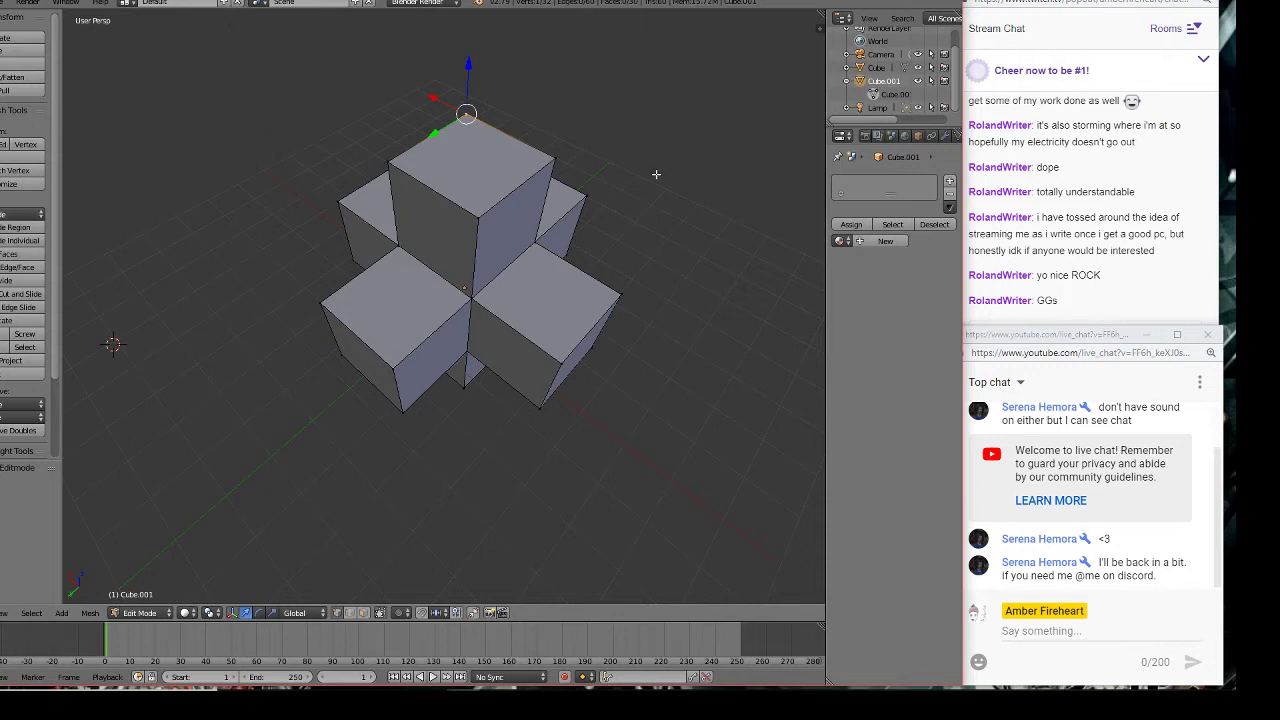
middle_click_drag(663, 187, 624, 186)
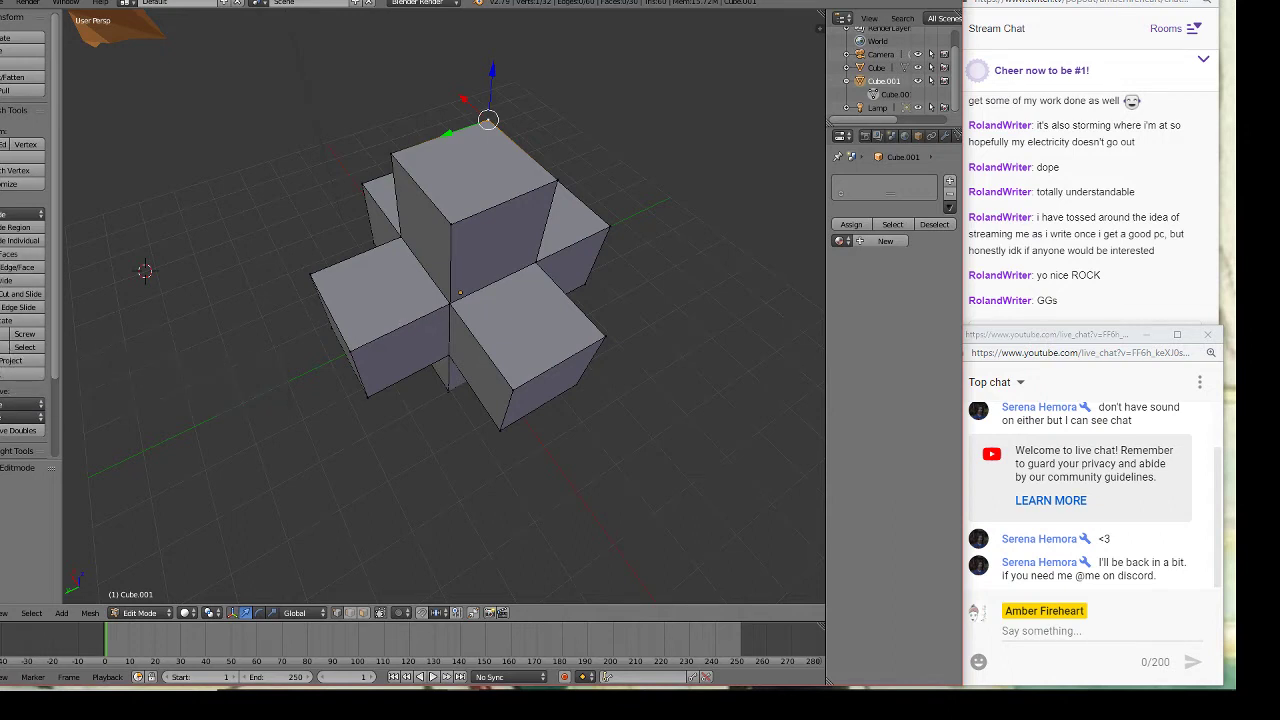
scroll(22, 250, "down", 4)
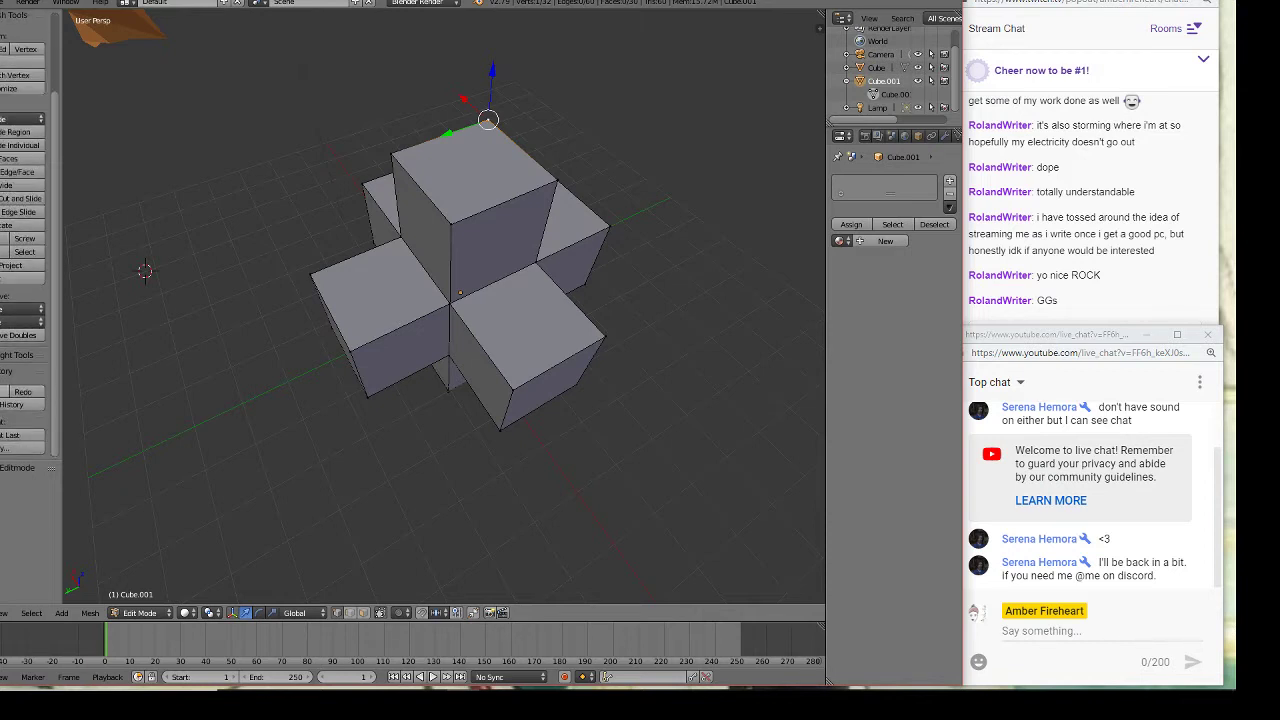
left_click(4, 377)
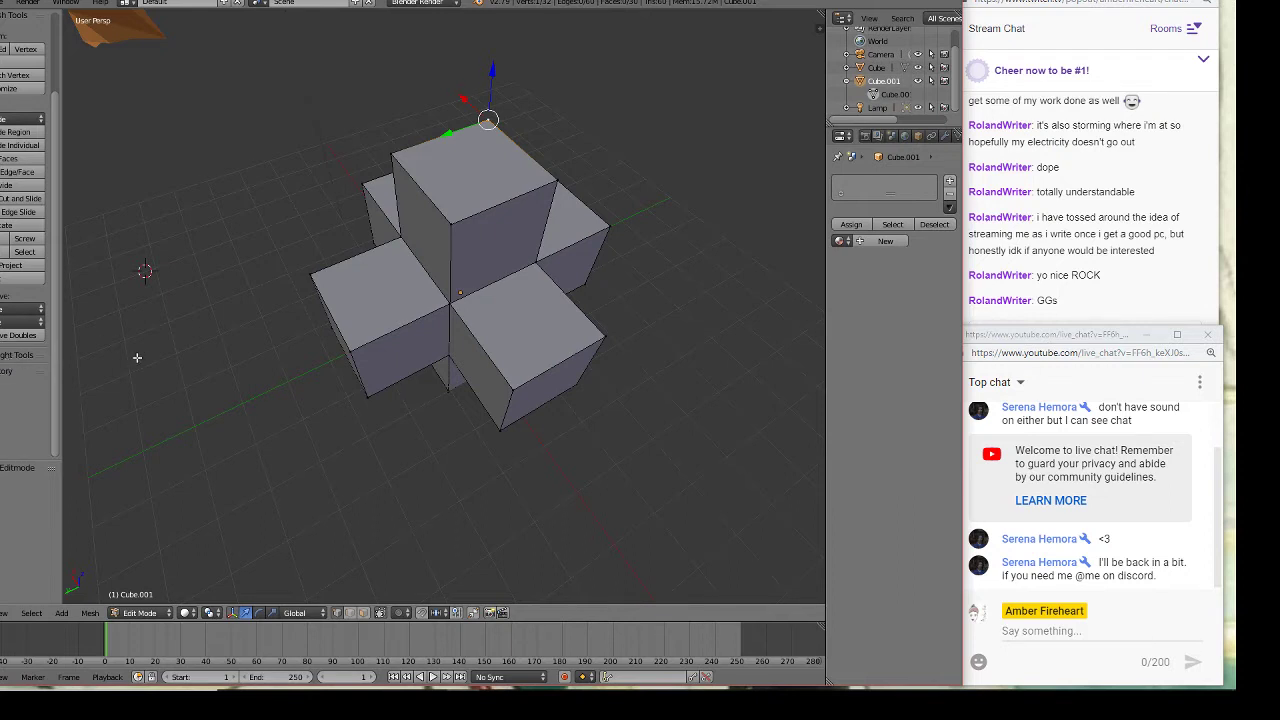
- Examine the multi-armed cube mesh from several sides and from above to check the shape and placement of its arms
middle_click_drag(137, 358, 228, 343)
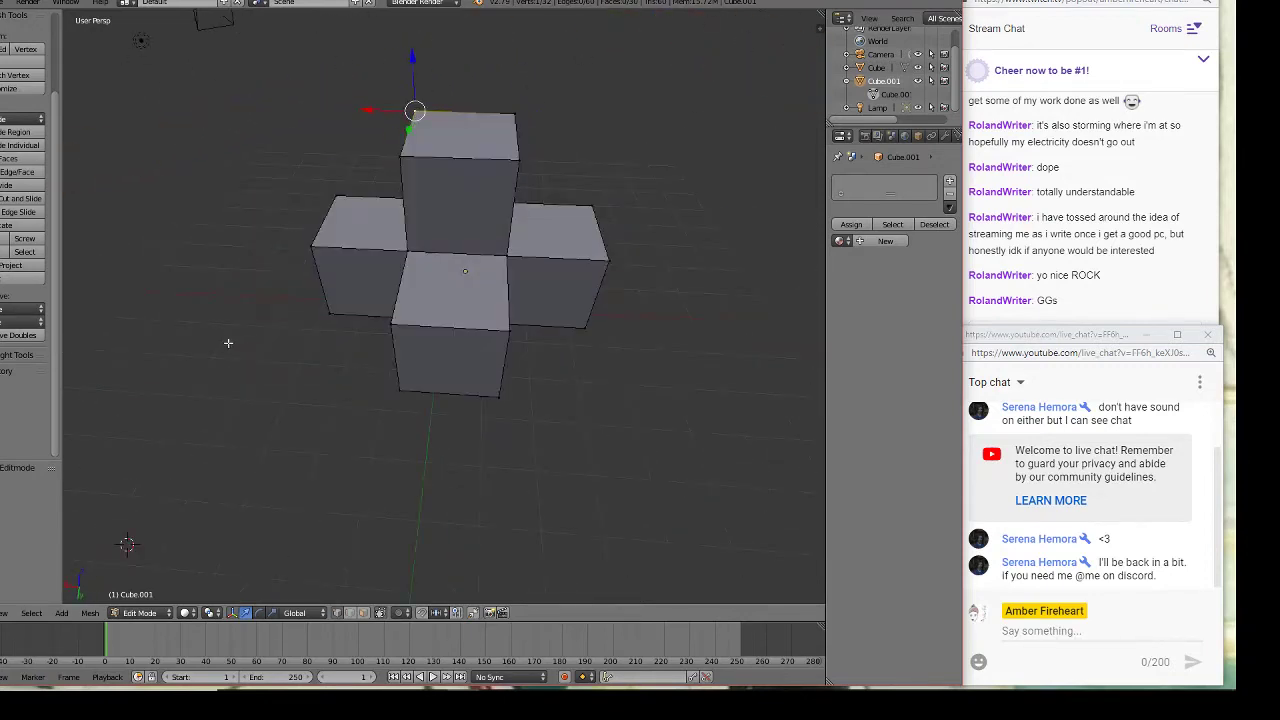
middle_click_drag(527, 418, 626, 386)
middle_click_drag(804, 374, 265, 355)
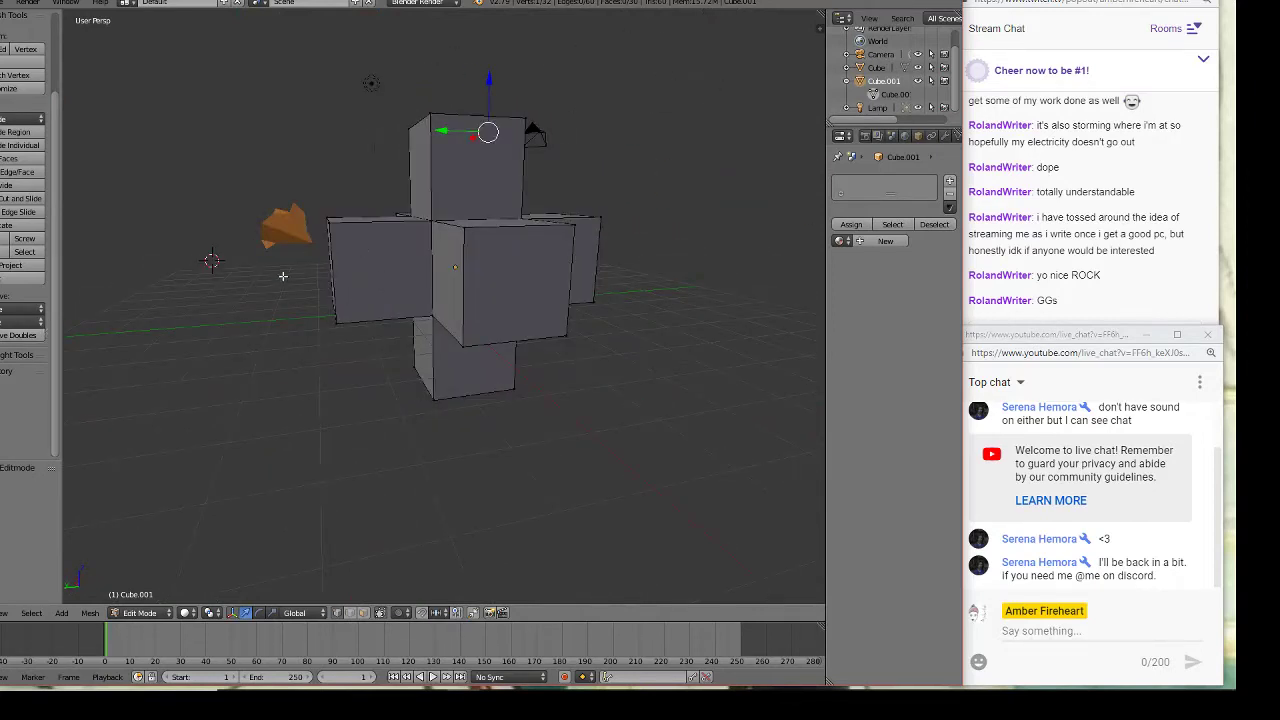
middle_click_drag(273, 286, 631, 310)
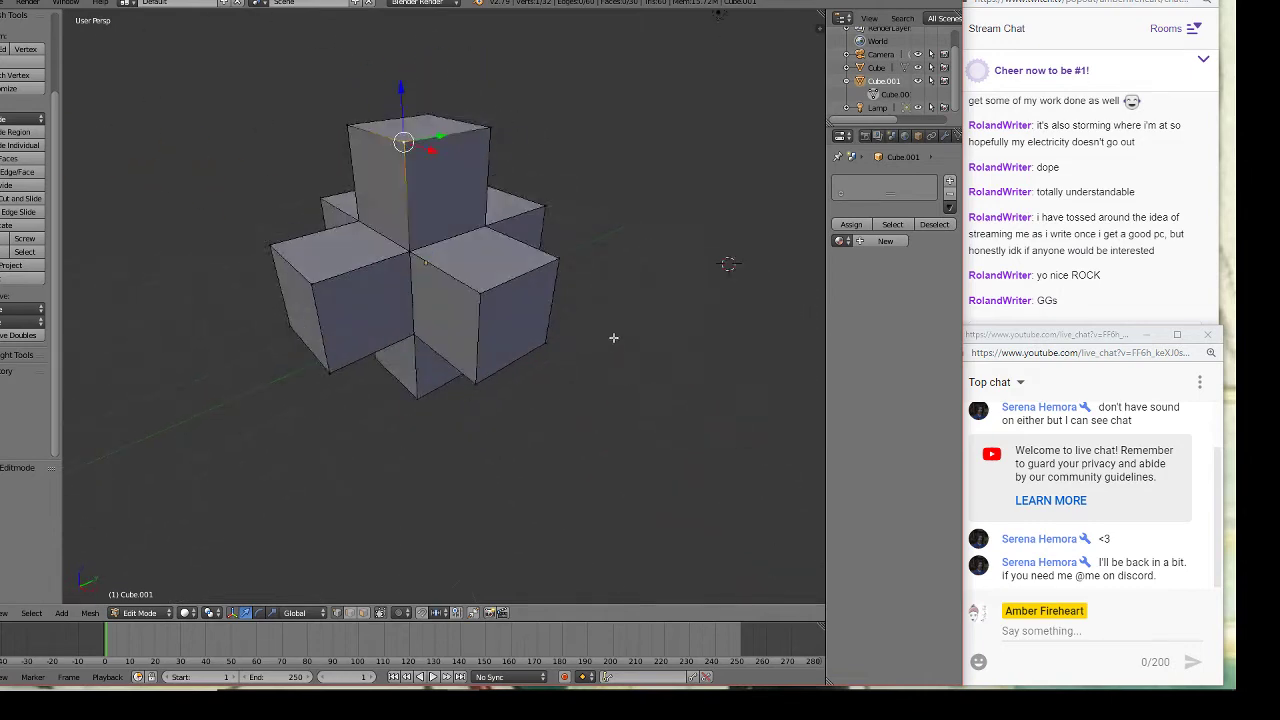
middle_click_drag(457, 425, 588, 391)
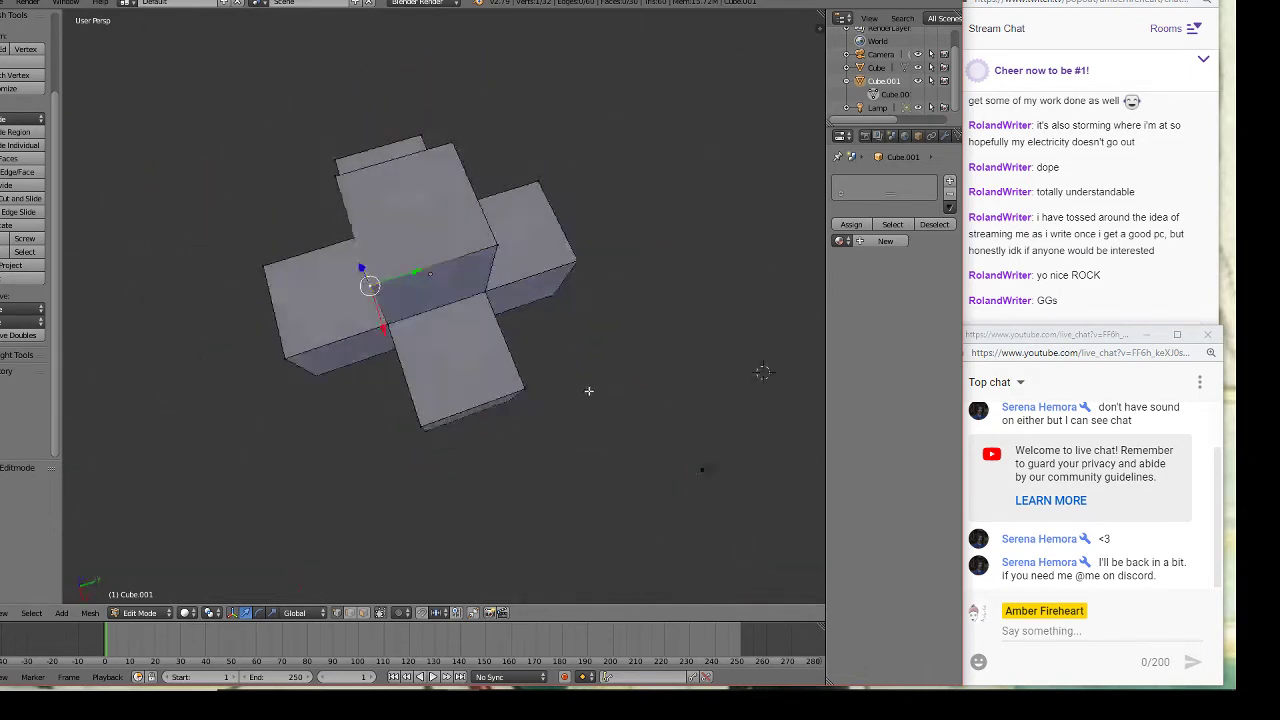
middle_click_drag(625, 295, 625, 280)
middle_click_drag(579, 364, 415, 419)
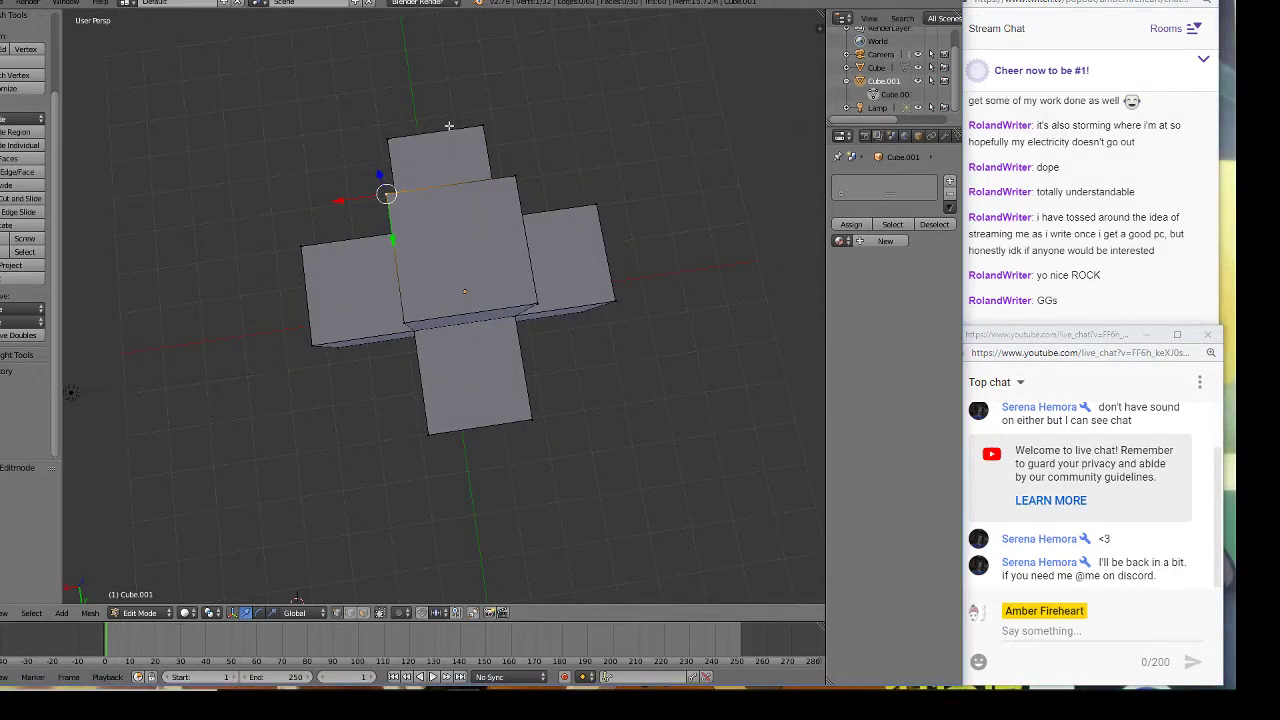
- Try to extrude the selected corner vertex away from the cross-shaped mesh, and undo the extrusion
key("g")
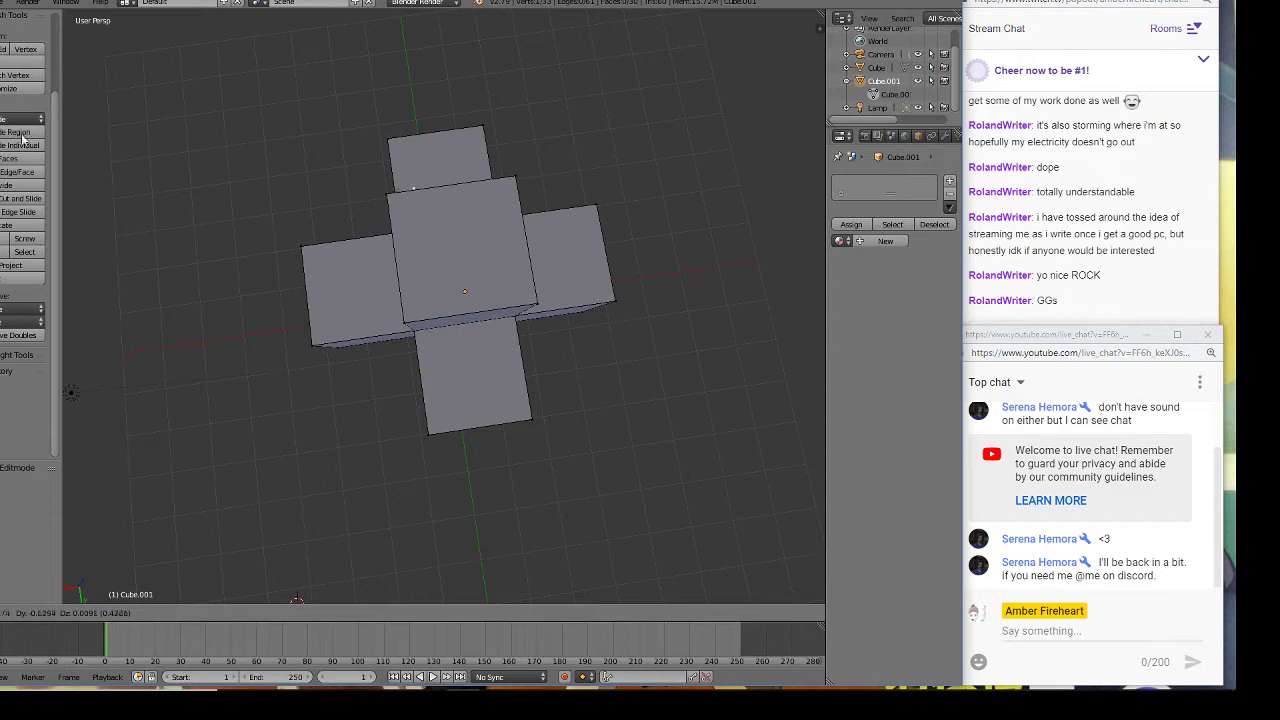
left_click(97, 60)
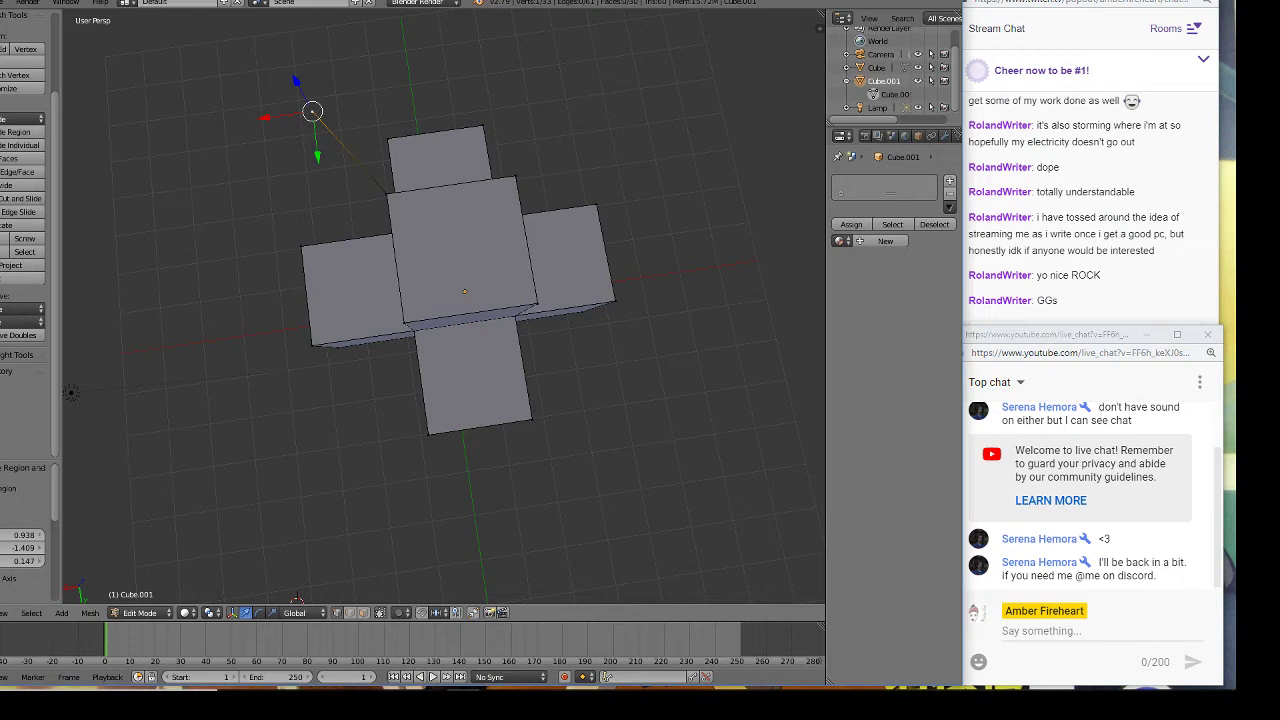
key("ctrl+z")
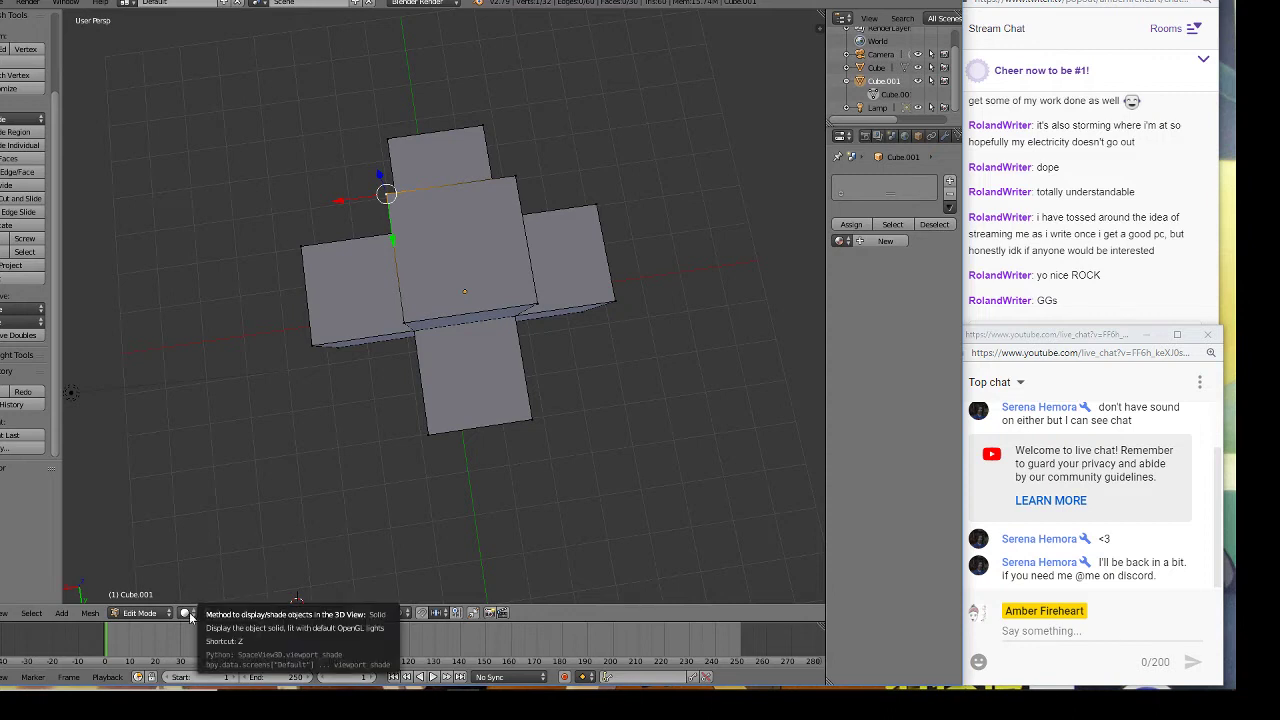
- Switch the cross-shaped mesh to Object Mode and back to Edit Mode
left_click(142, 615)
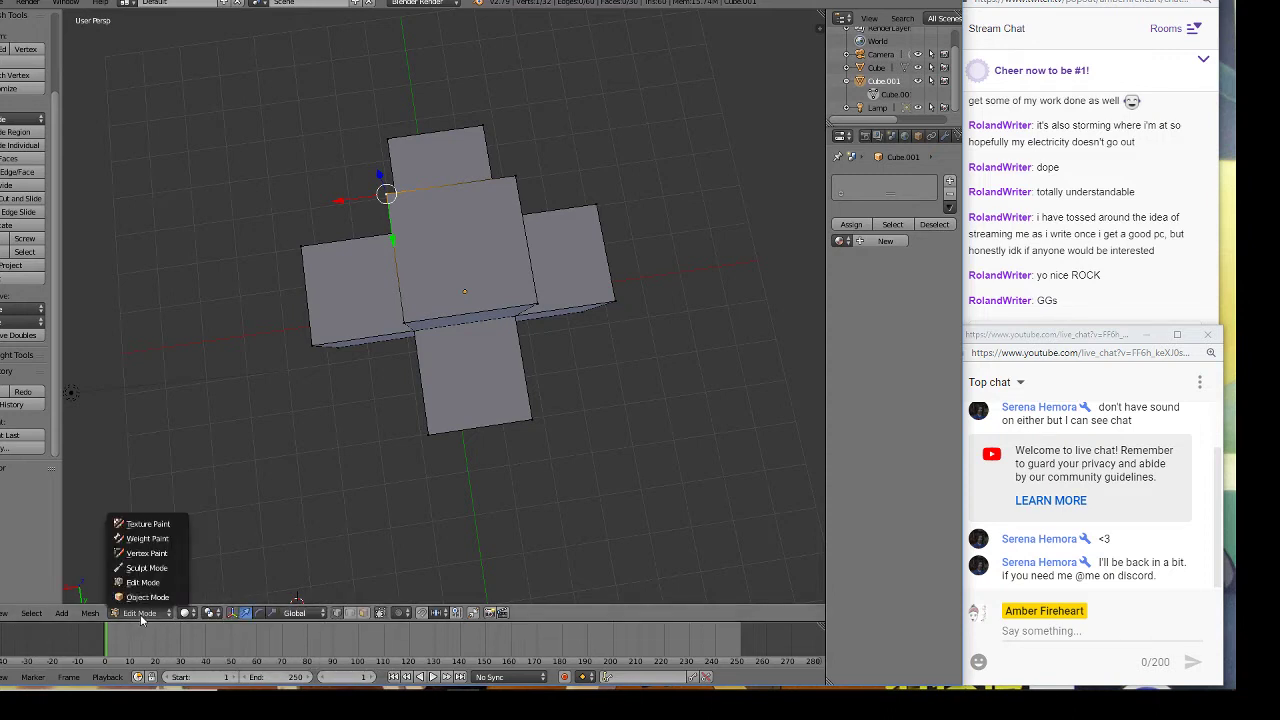
left_click(148, 597)
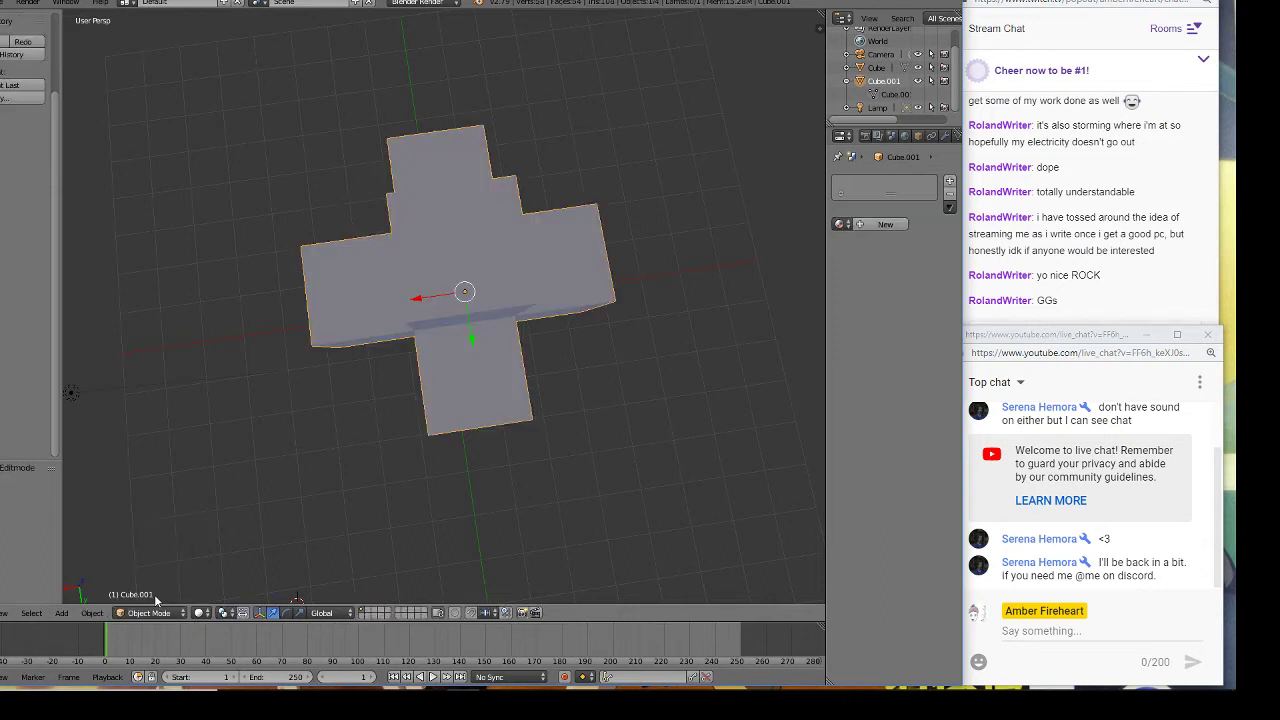
left_click(150, 613)
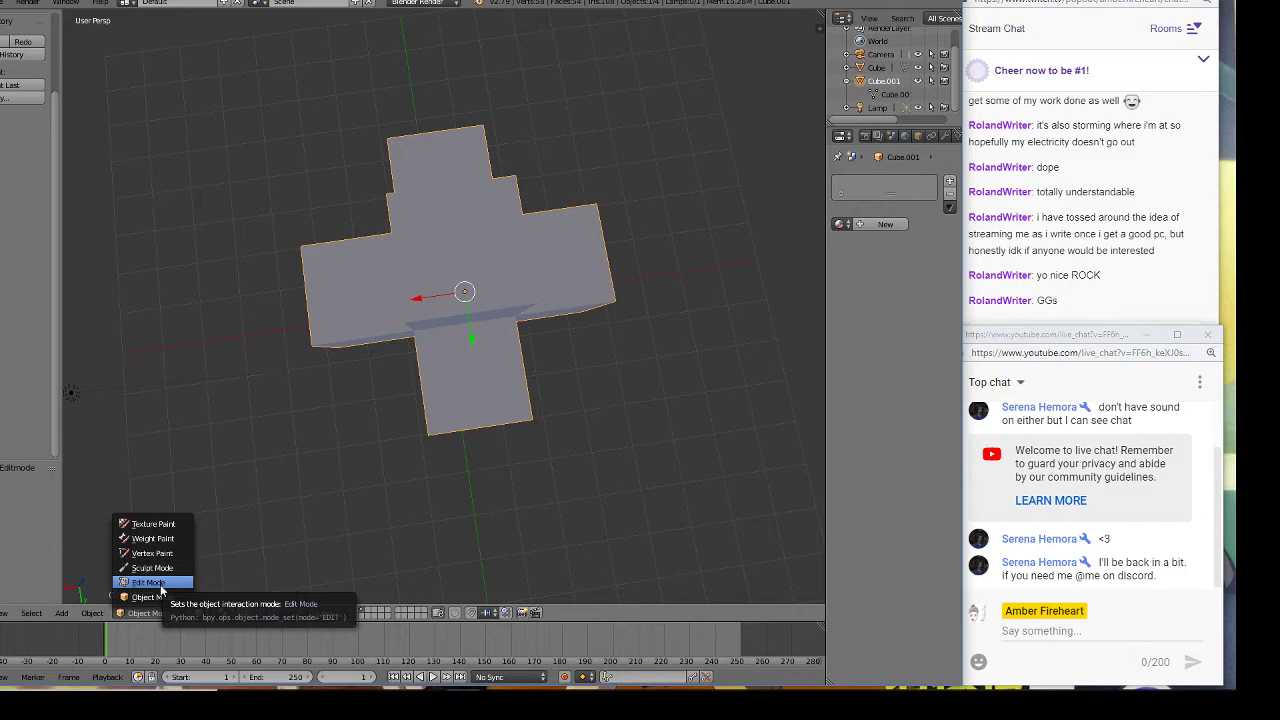
left_click(160, 585)
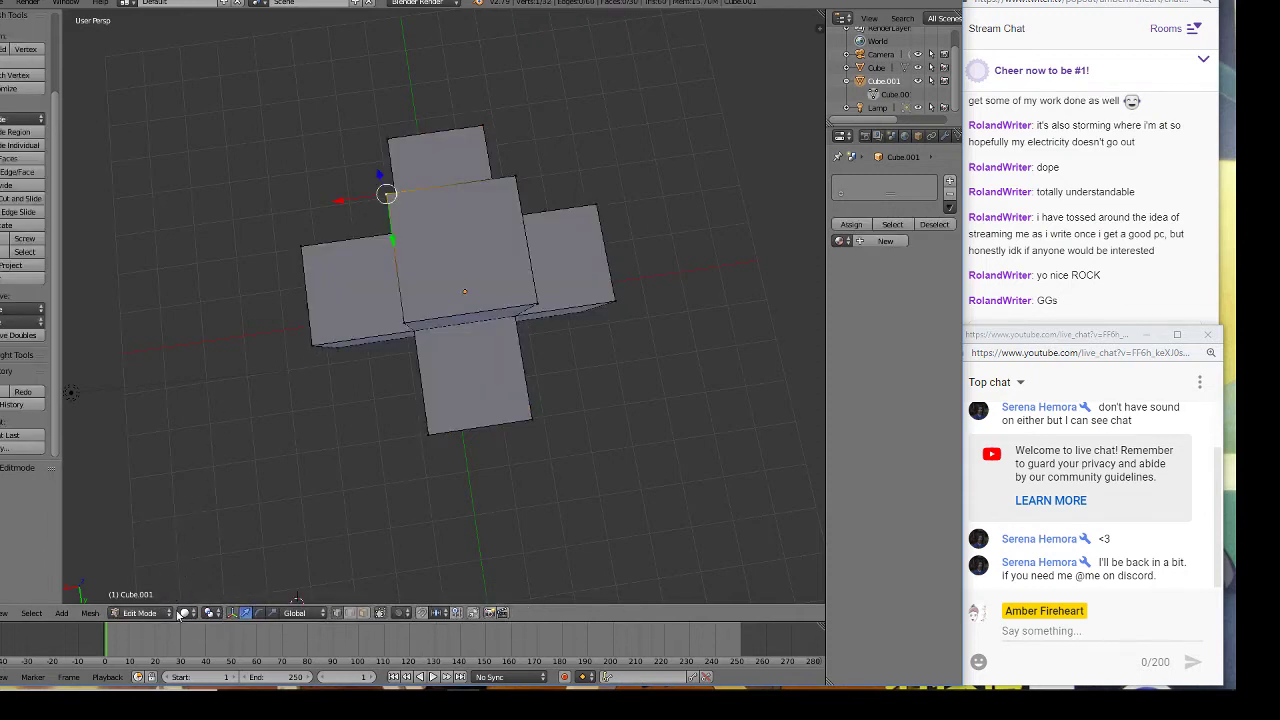
- Preview the cross-shaped mesh in Texture and Material viewport shading
left_click(186, 614)
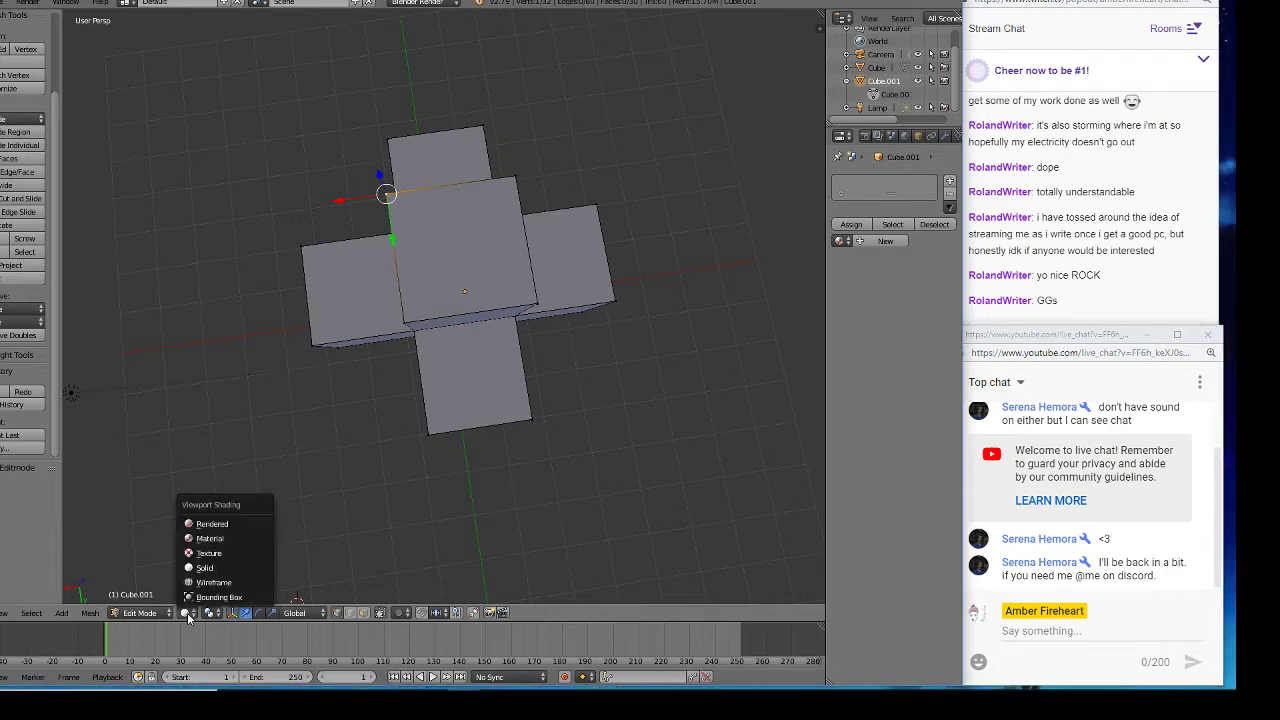
left_click(209, 553)
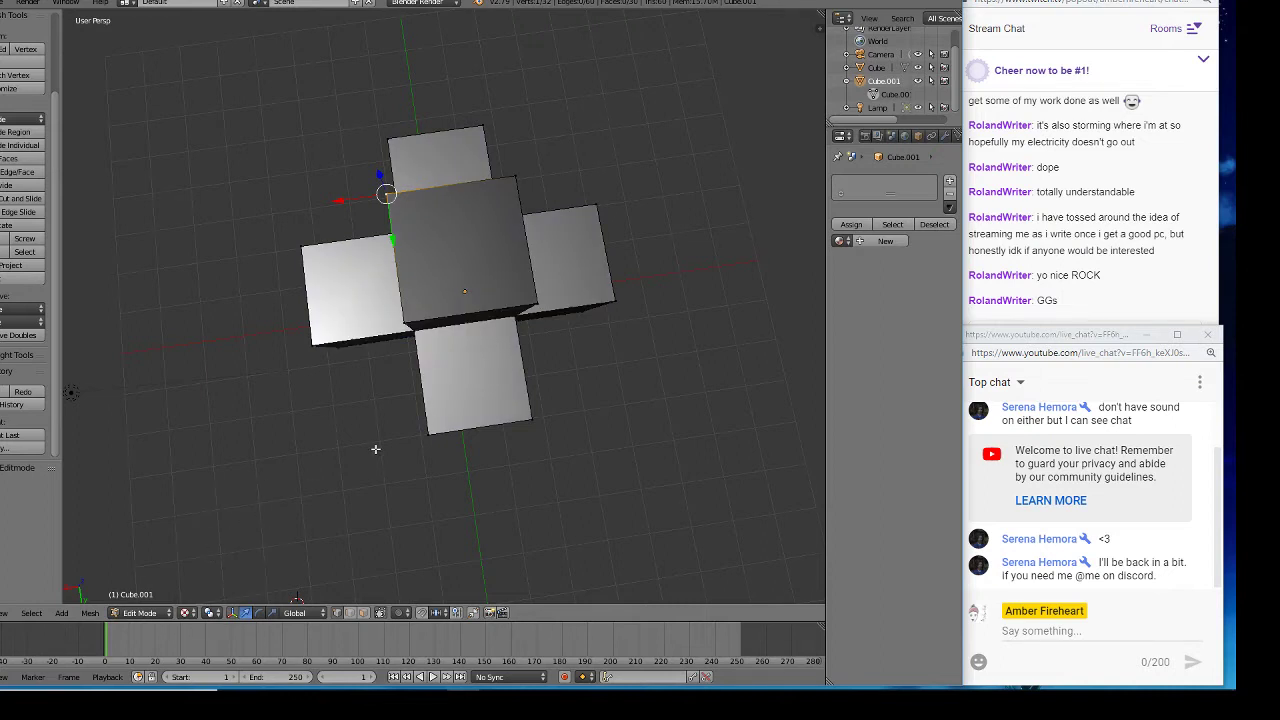
middle_click_drag(375, 449, 537, 351)
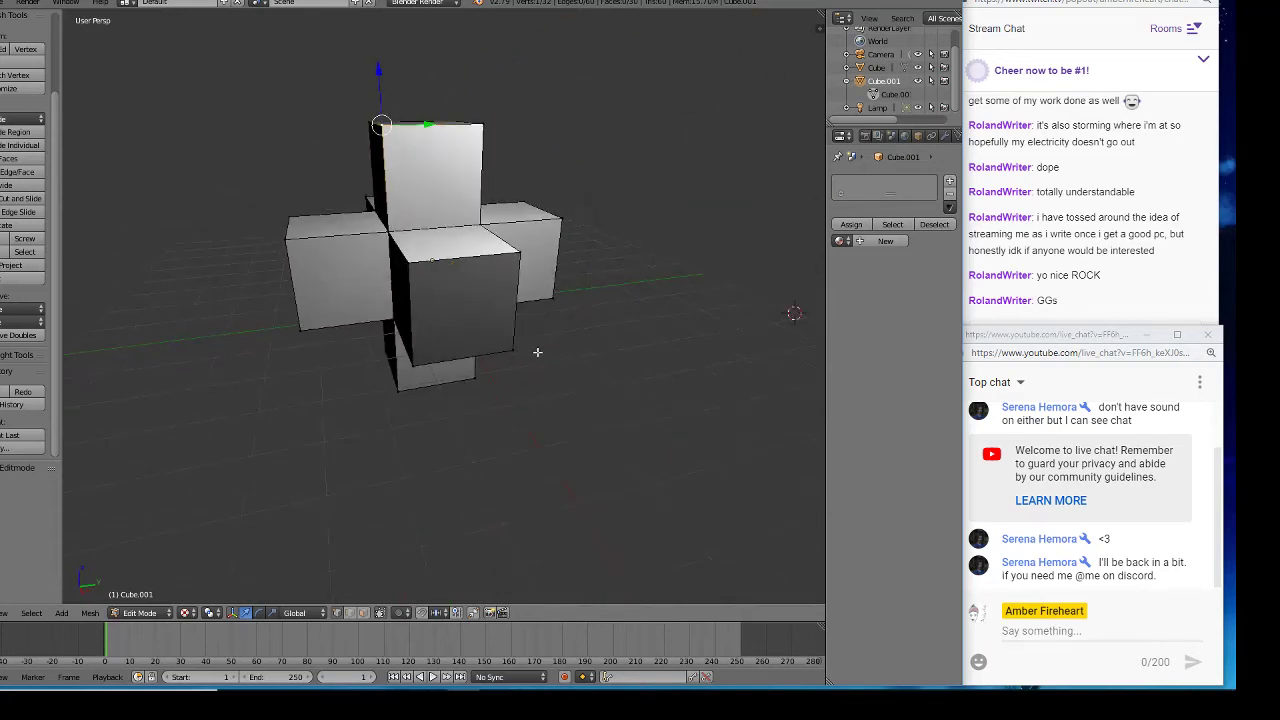
left_click(186, 612)
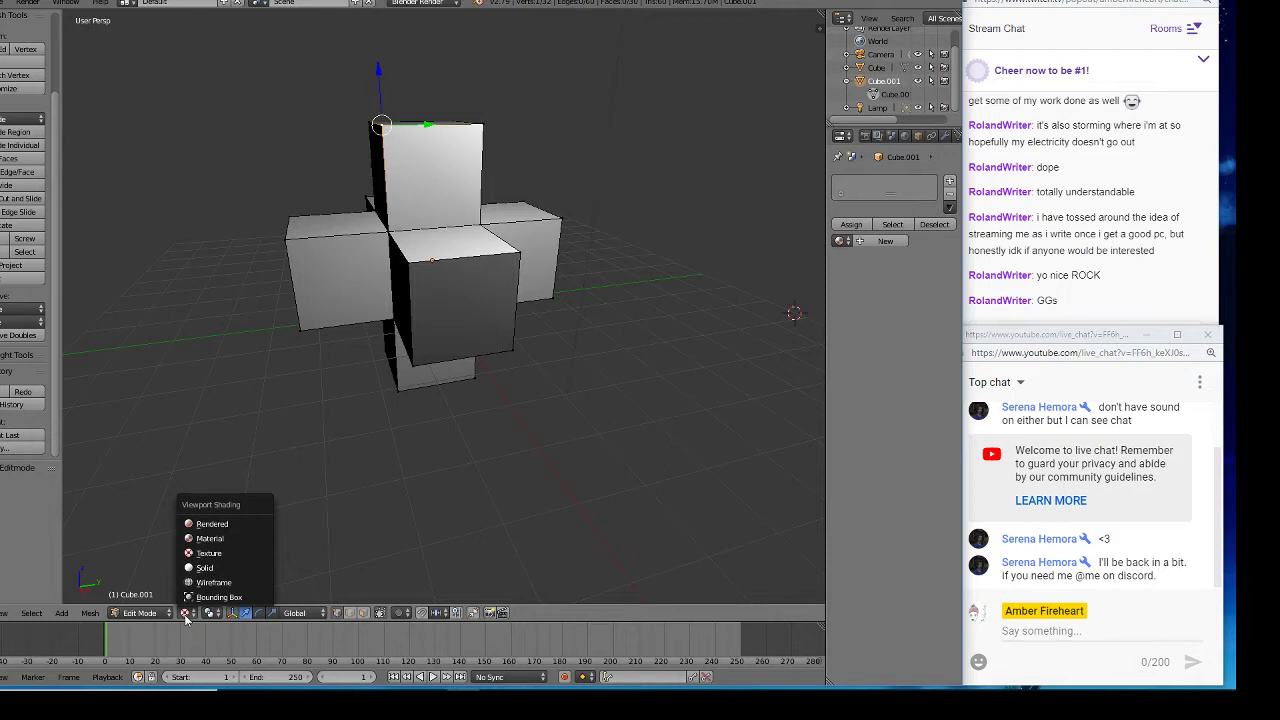
left_click(208, 539)
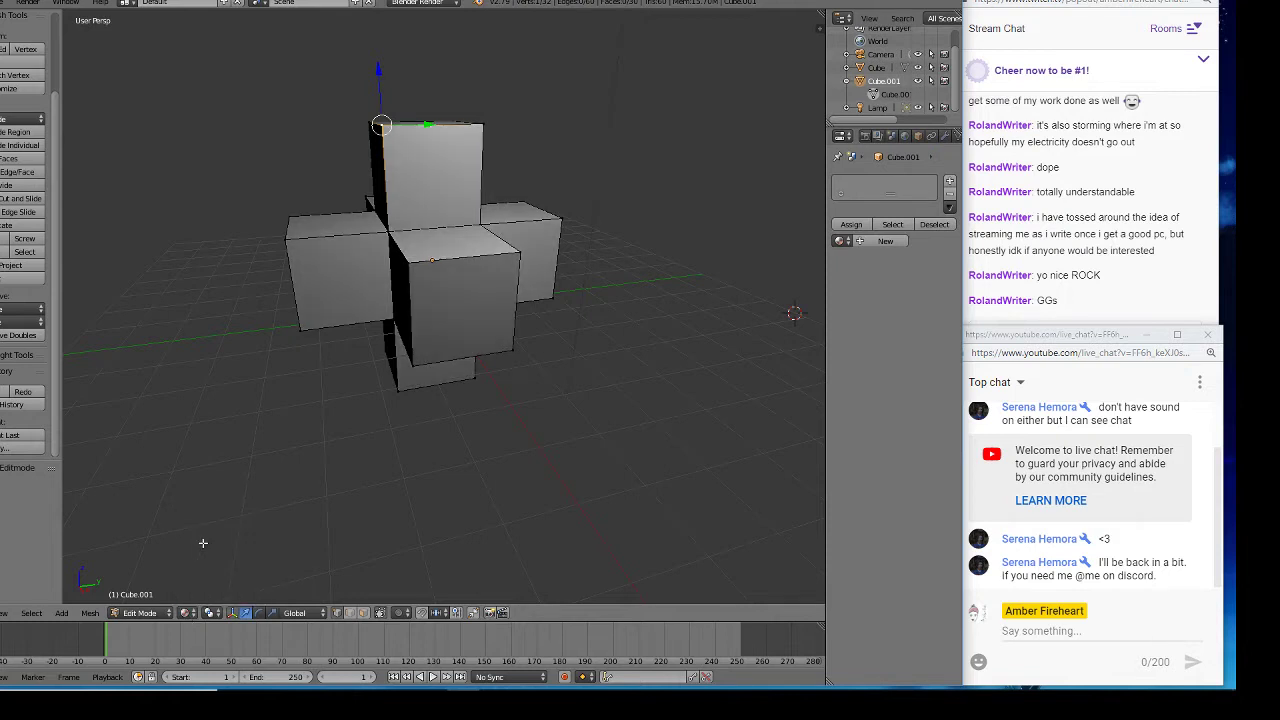
- Inspect the mesh from several angles in Rendered viewport shading and return the display to Solid
left_click(186, 612)
left_click(211, 525)
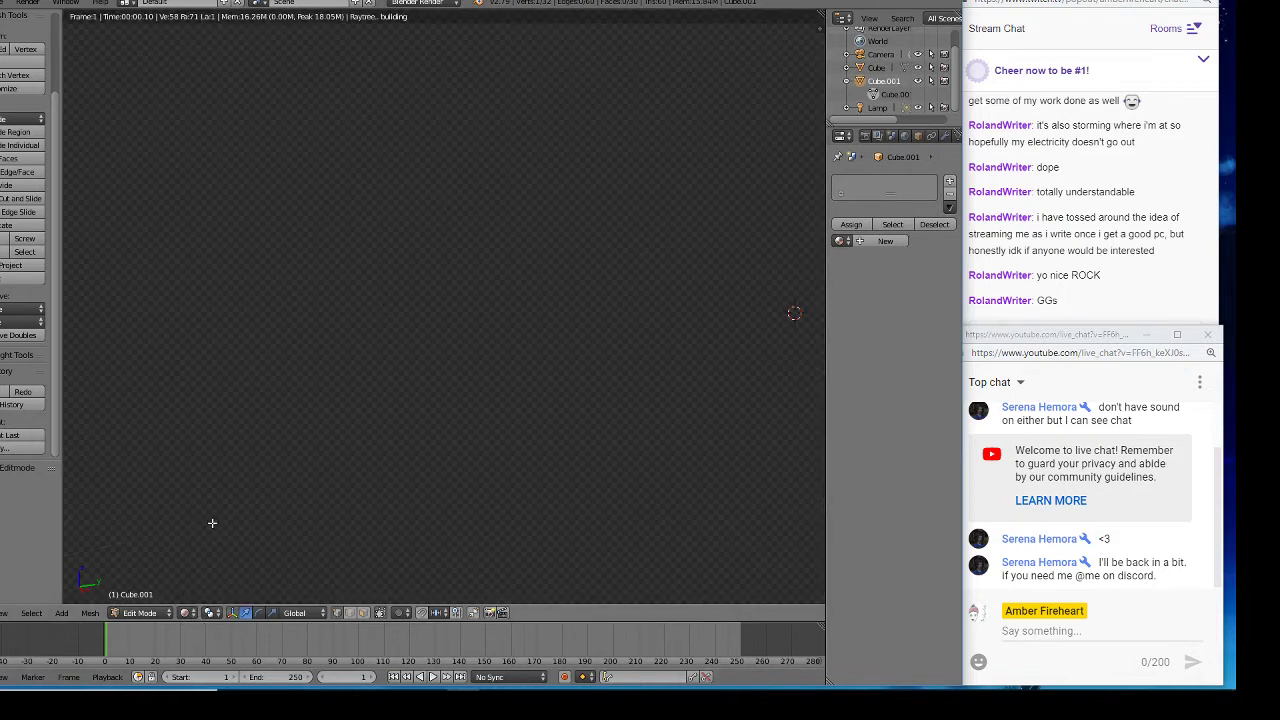
middle_click_drag(488, 474, 697, 486)
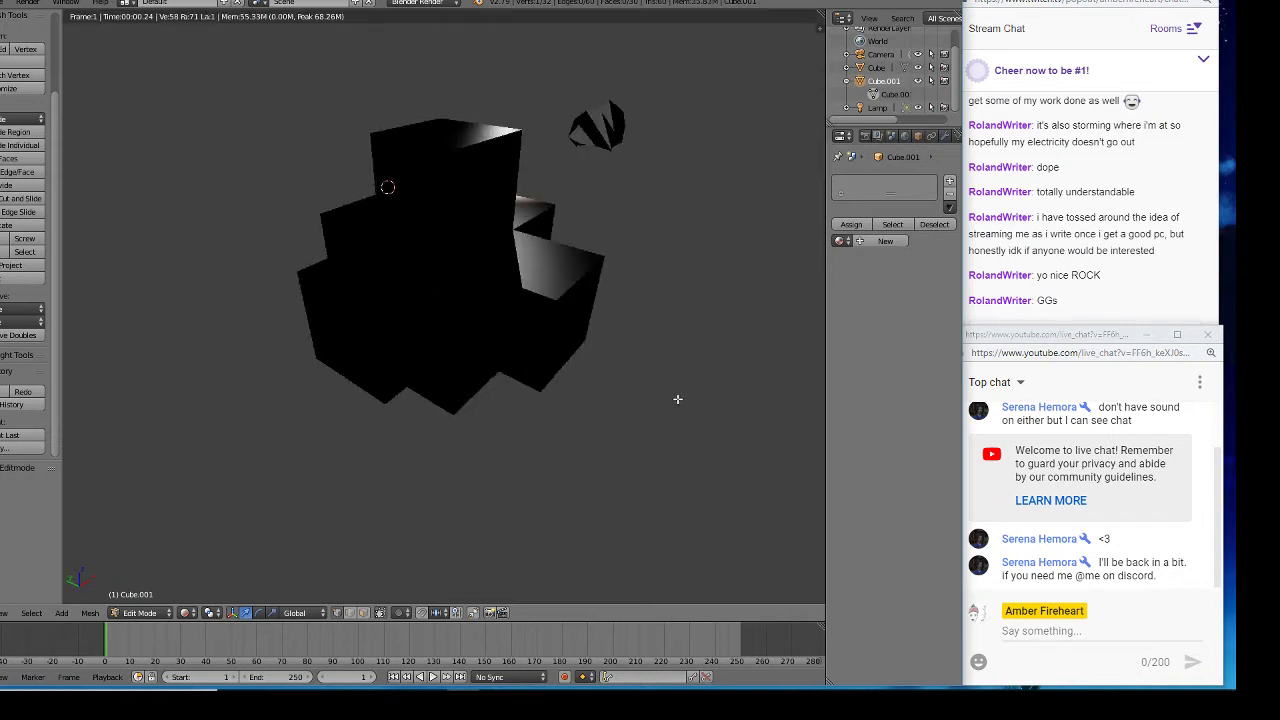
middle_click_drag(677, 399, 560, 397)
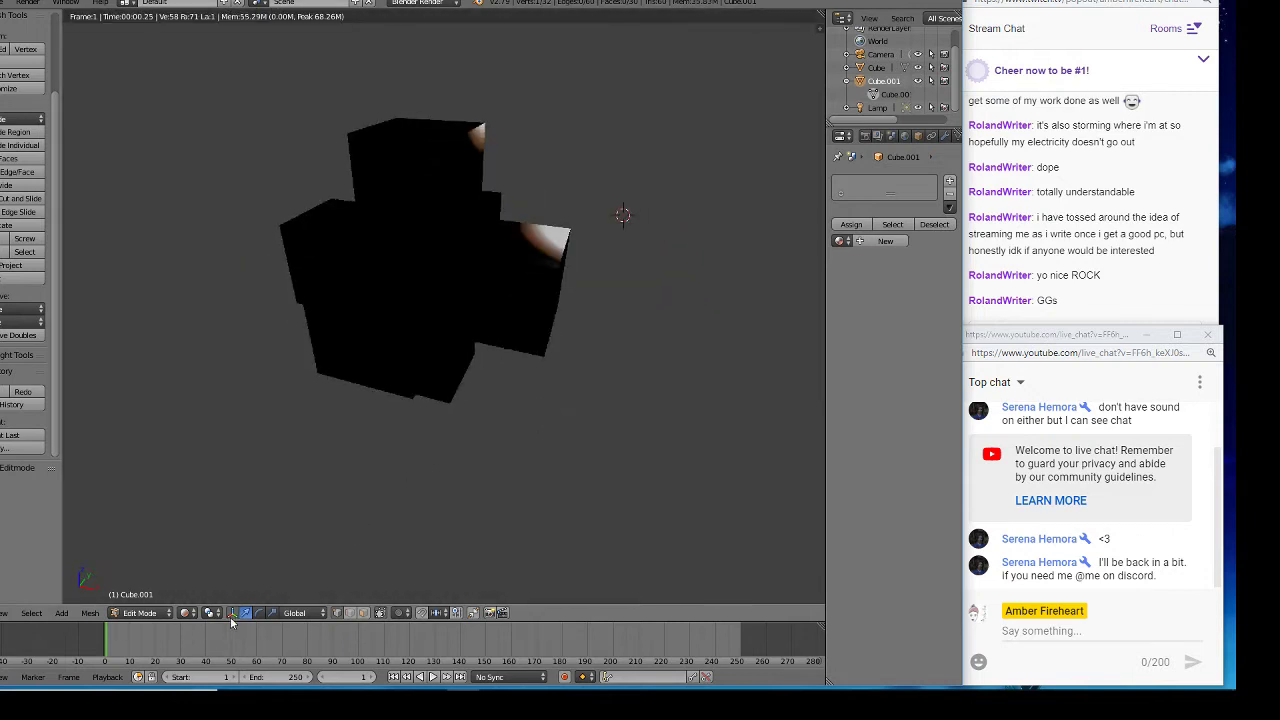
left_click(194, 614)
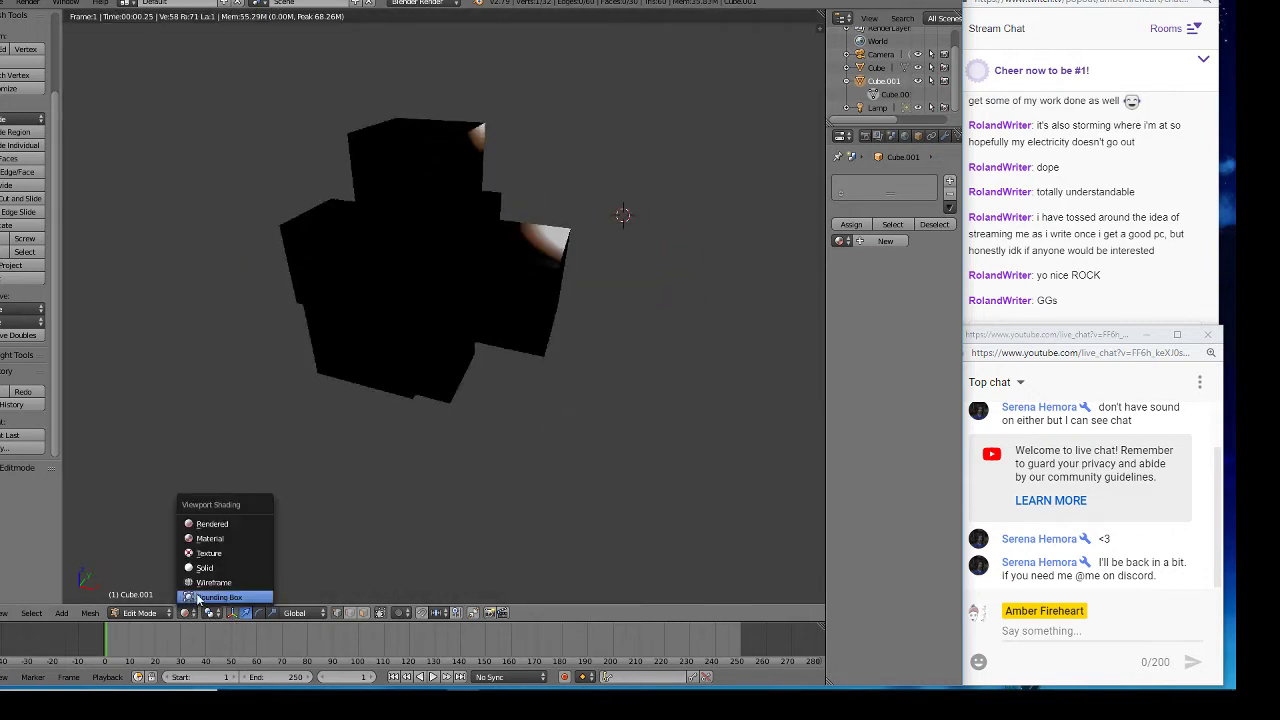
left_click(204, 568)
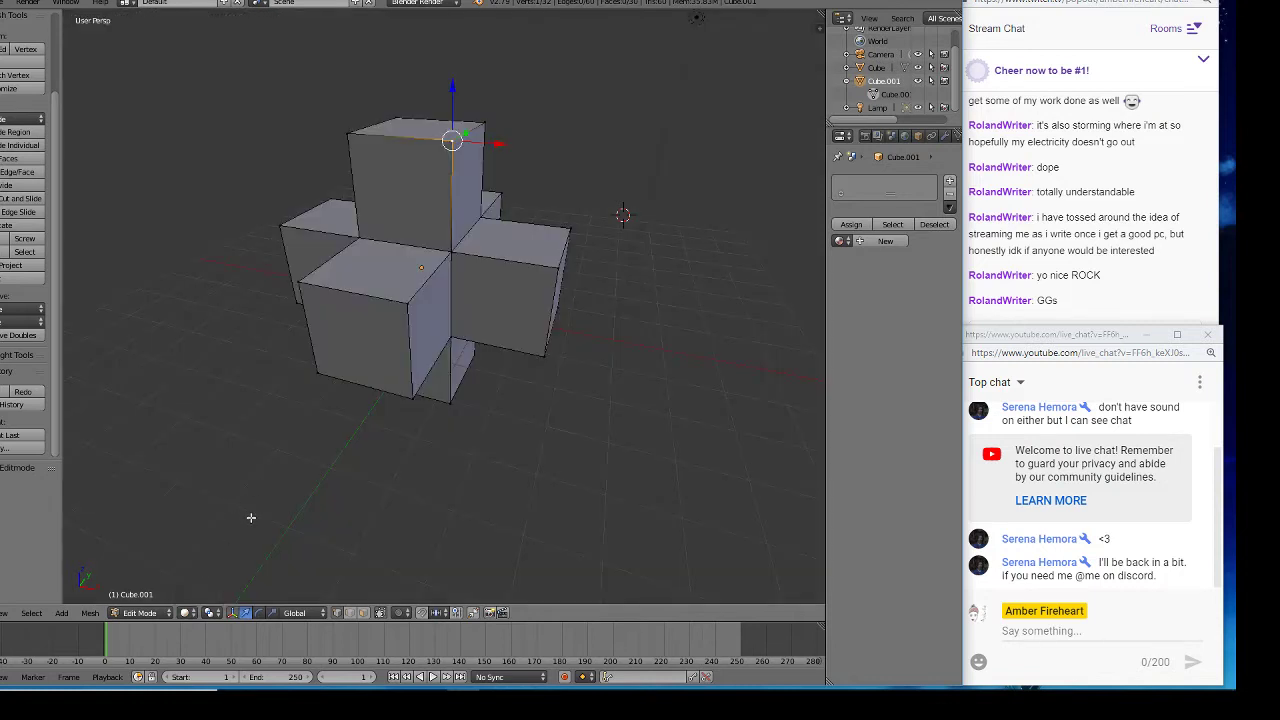
mouse_move(494, 465)
middle_mouse_down()
mouse_move(431, 434)
mouse_move(715, 285)
mouse_move(640, 443)
mouse_move(574, 520)
mouse_move(573, 418)
mouse_move(497, 460)
mouse_move(224, 482)
mouse_move(86, 397)
mouse_move(300, 446)
mouse_move(496, 463)
mouse_move(589, 449)
mouse_move(475, 461)
middle_mouse_up()
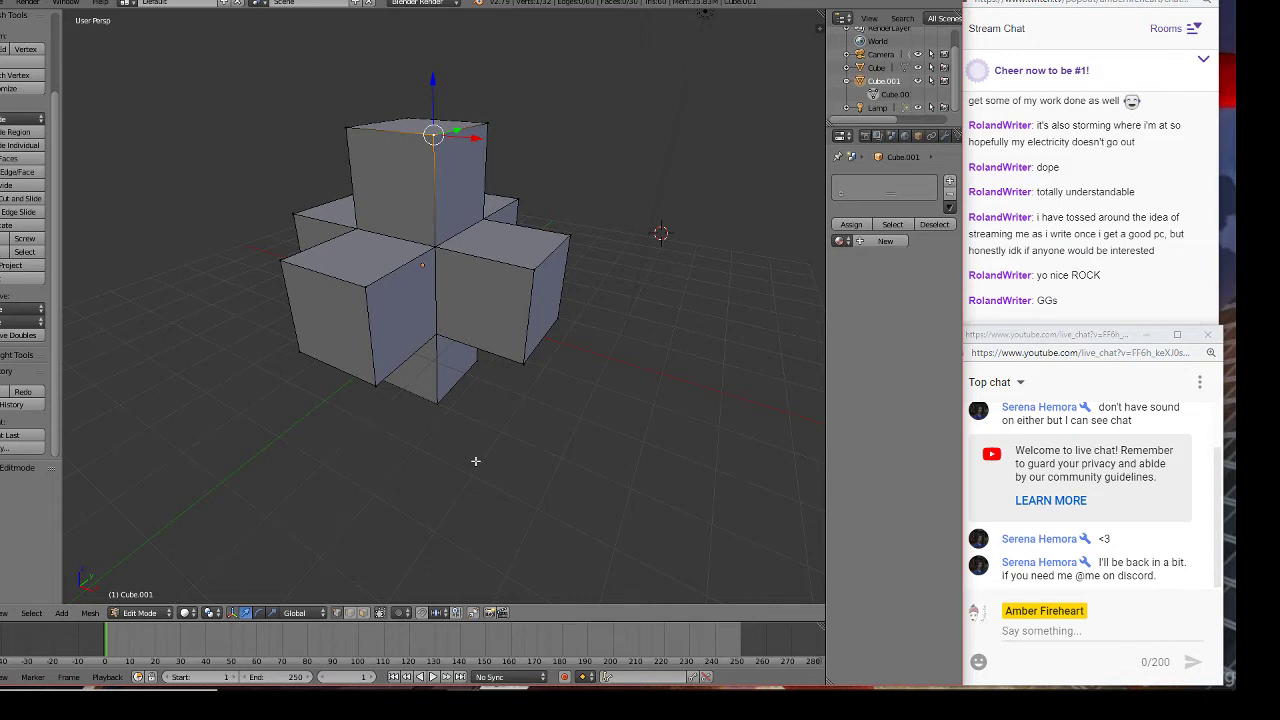
- Minimize the modelling window and open the My desktop files folder from the desktop
mouse_move(355, 687)
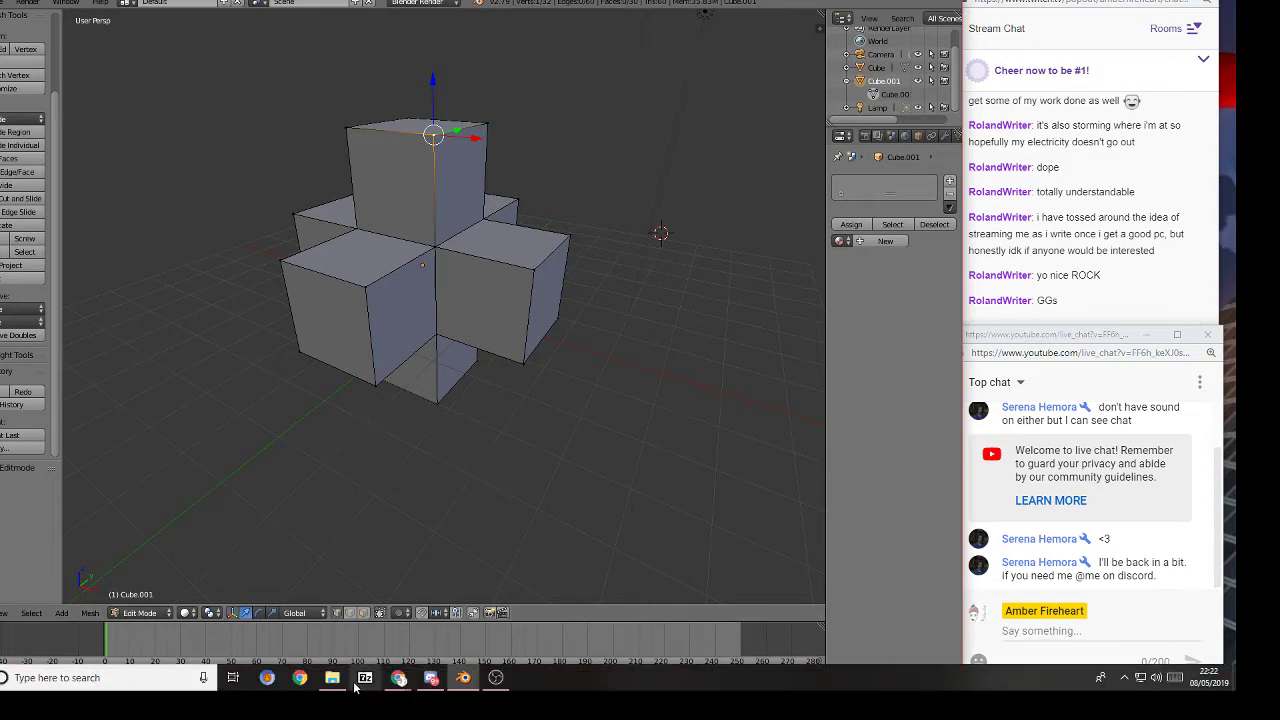
left_click(476, 680)
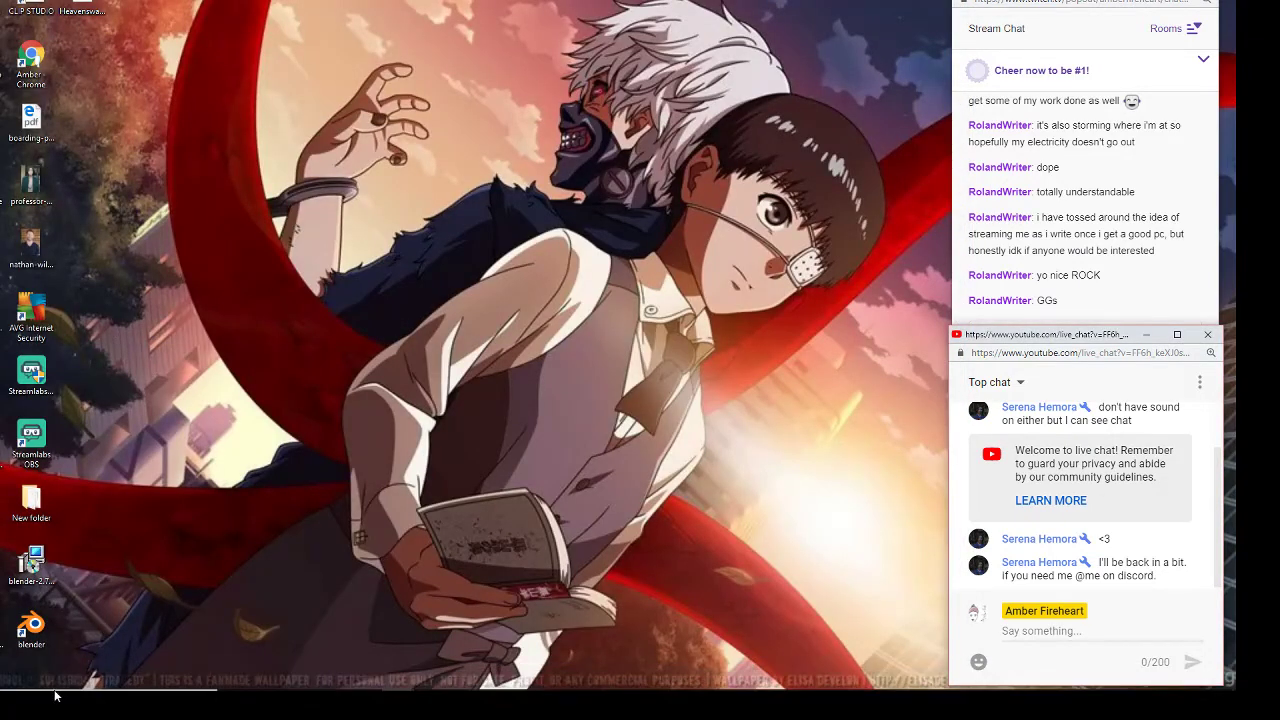
left_click(55, 680)
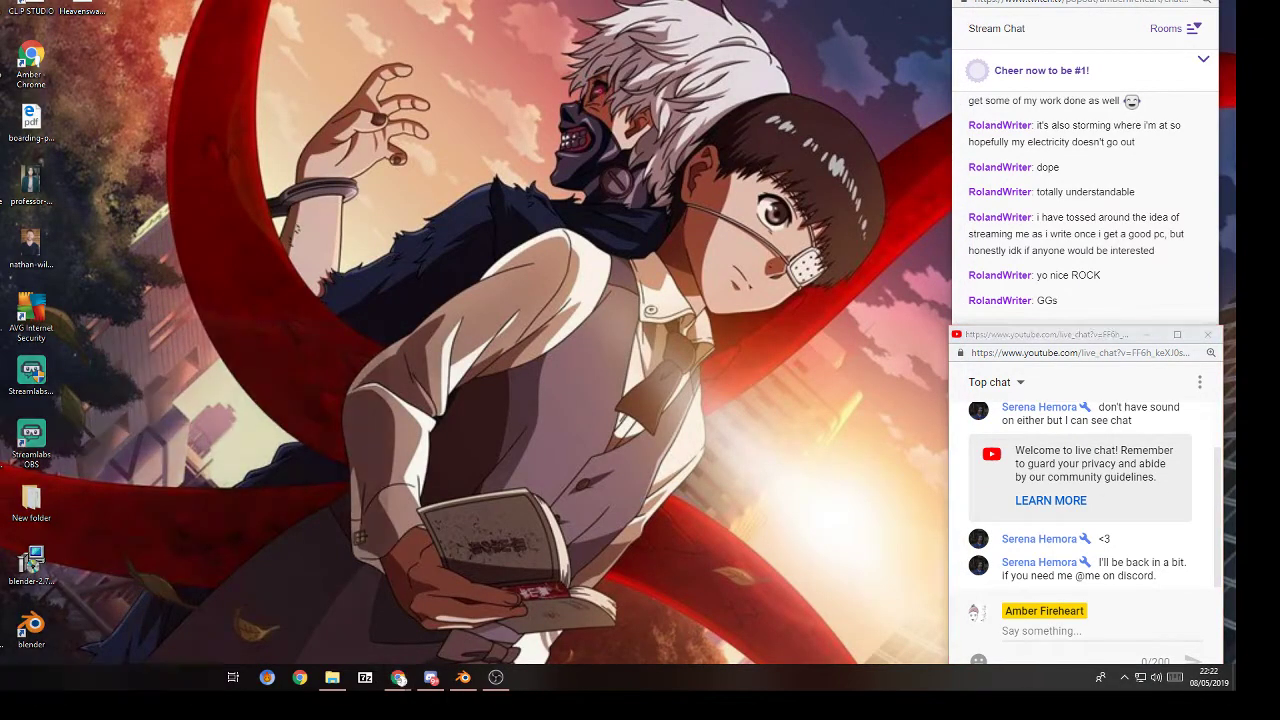
key("super")
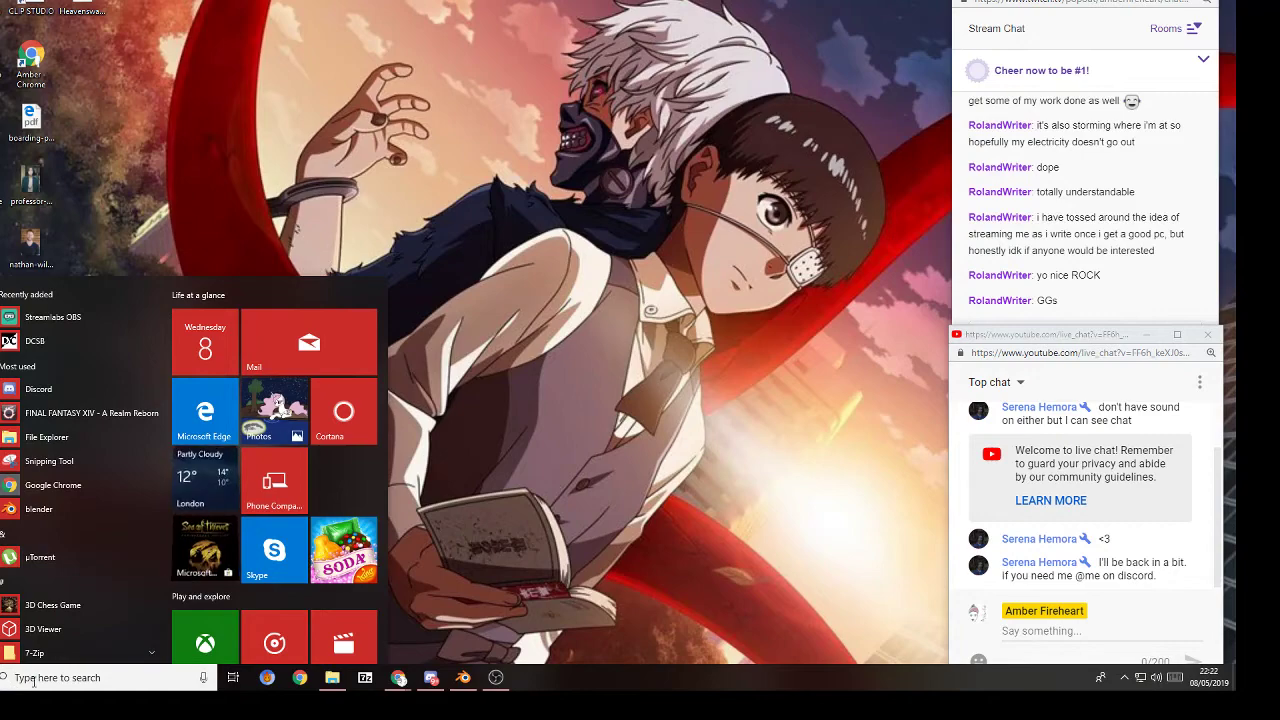
left_click(323, 69)
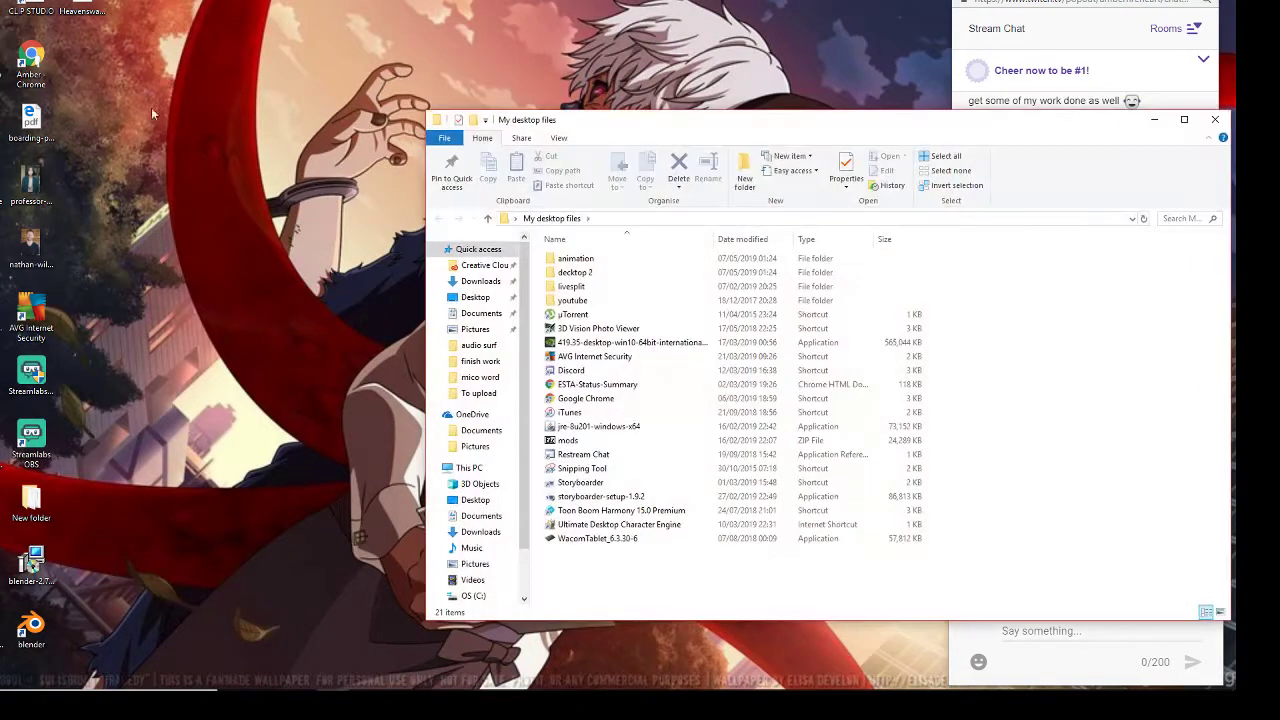
- Launch Epic Games Launcher from the animation folder and minimize the folder window
double_click(600, 259)
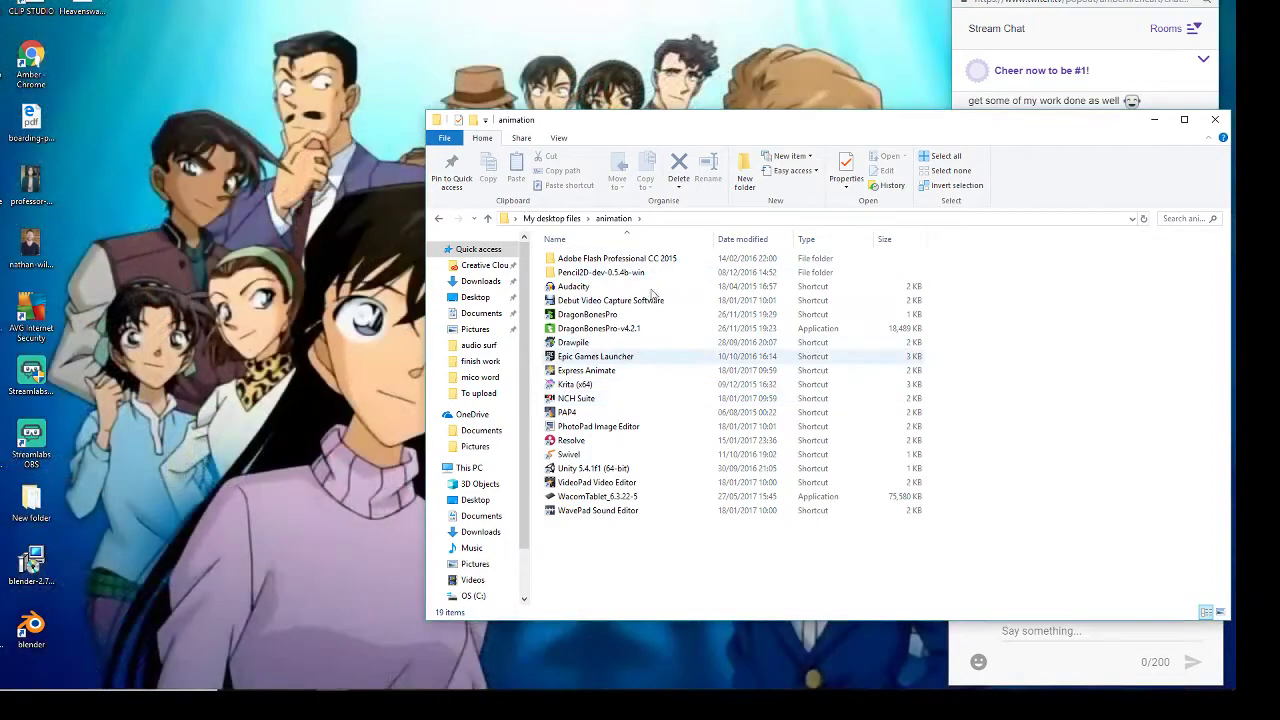
left_click(638, 357)
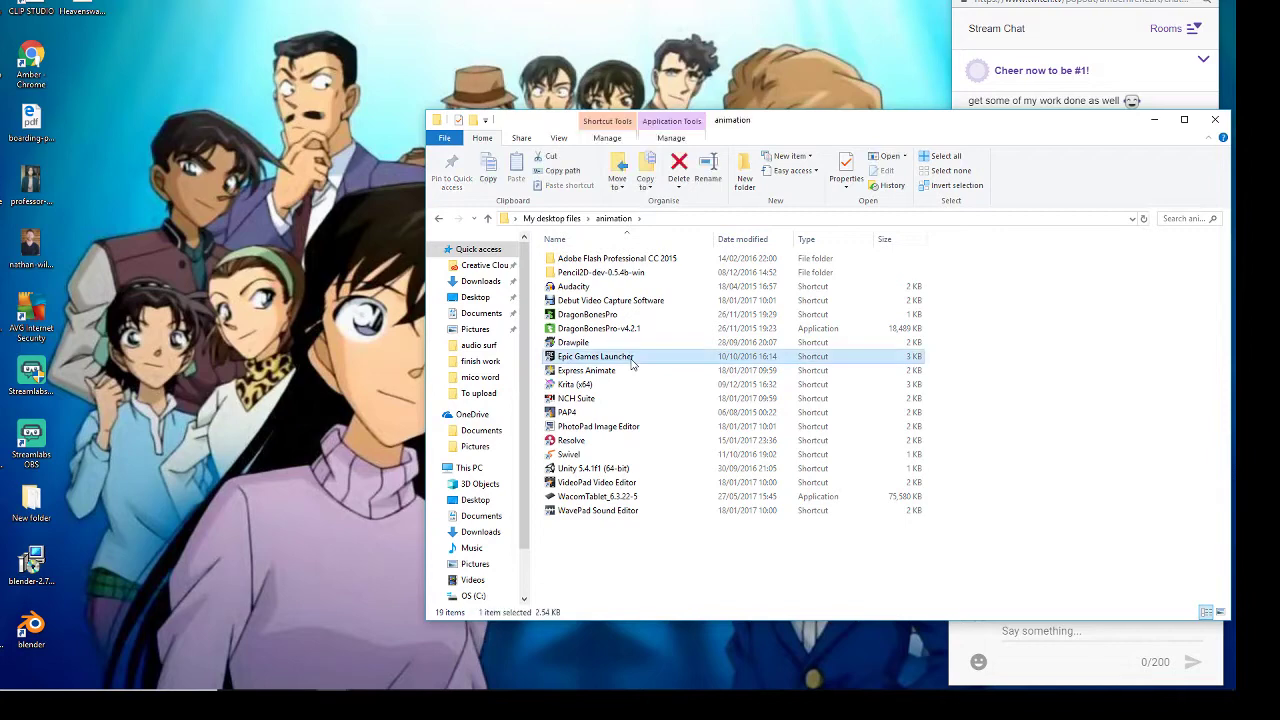
left_click(1155, 120)
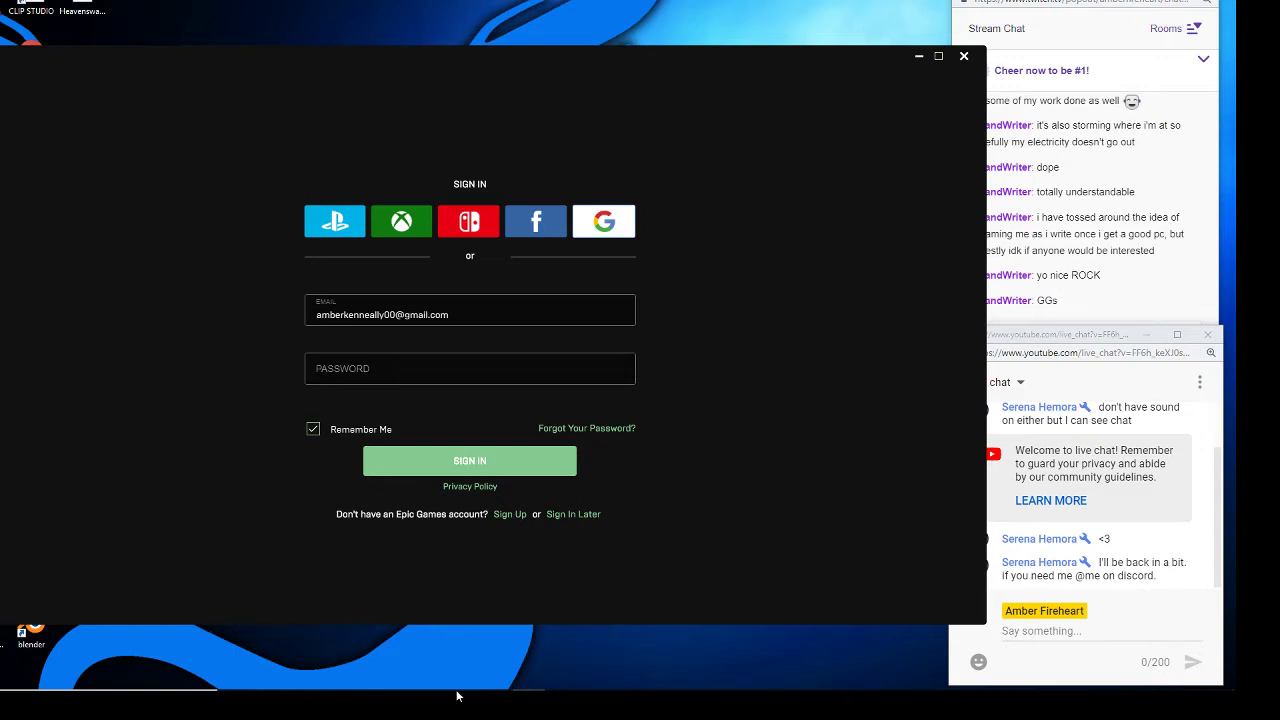
- Switch to OBS and select the Display Capture 2 source in the Gaming scene
mouse_move(500, 680)
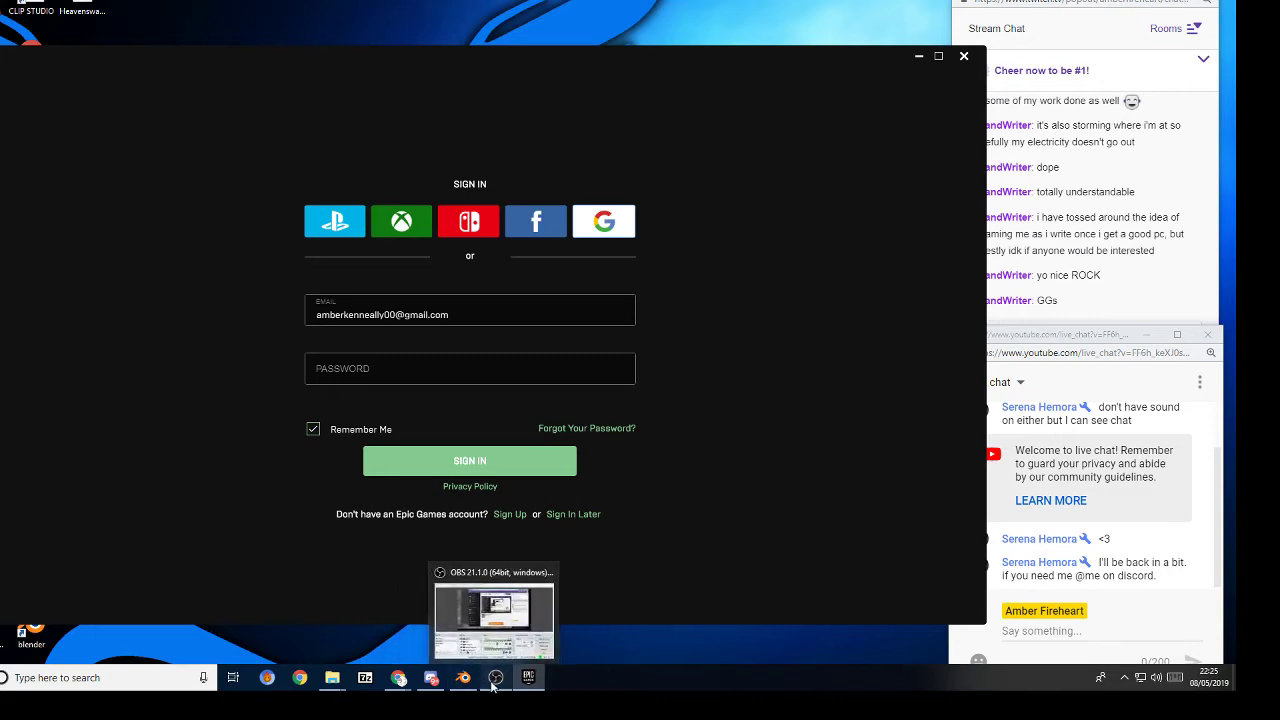
left_click(494, 678)
left_click(242, 400)
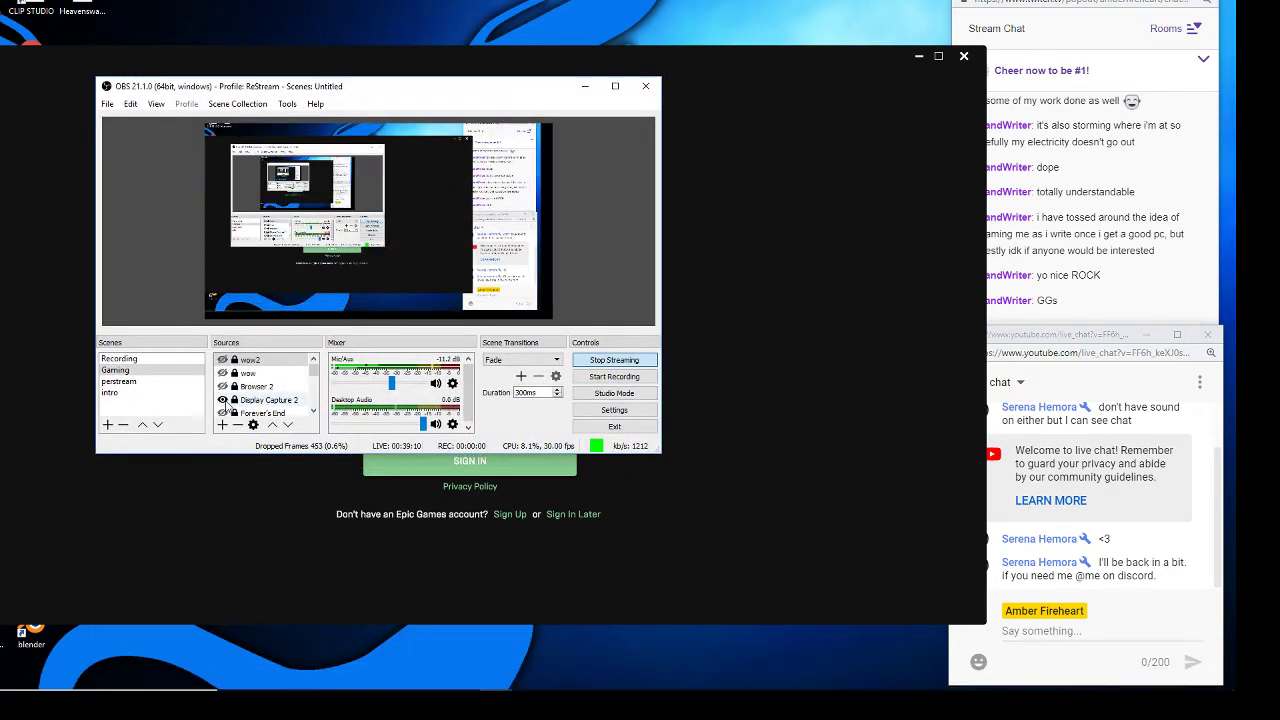
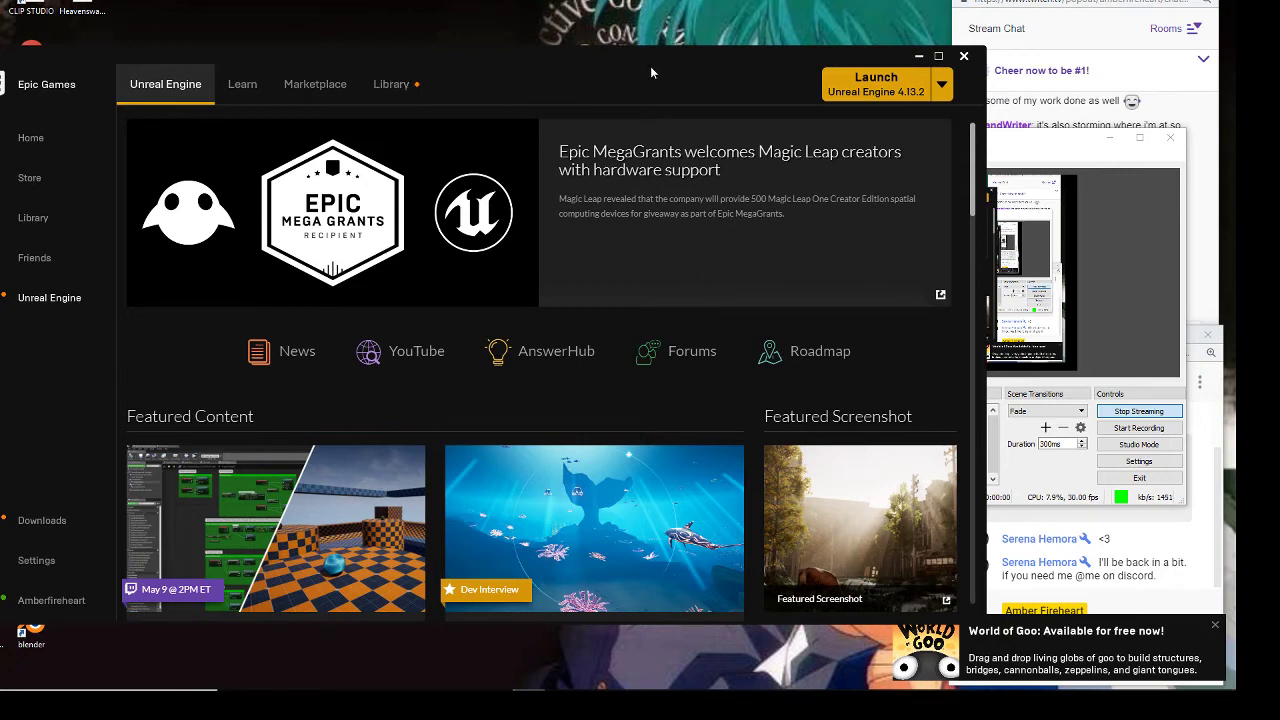
- Open the animetest project from the Unreal Engine library in Epic Games Launcher
left_click(410, 87)
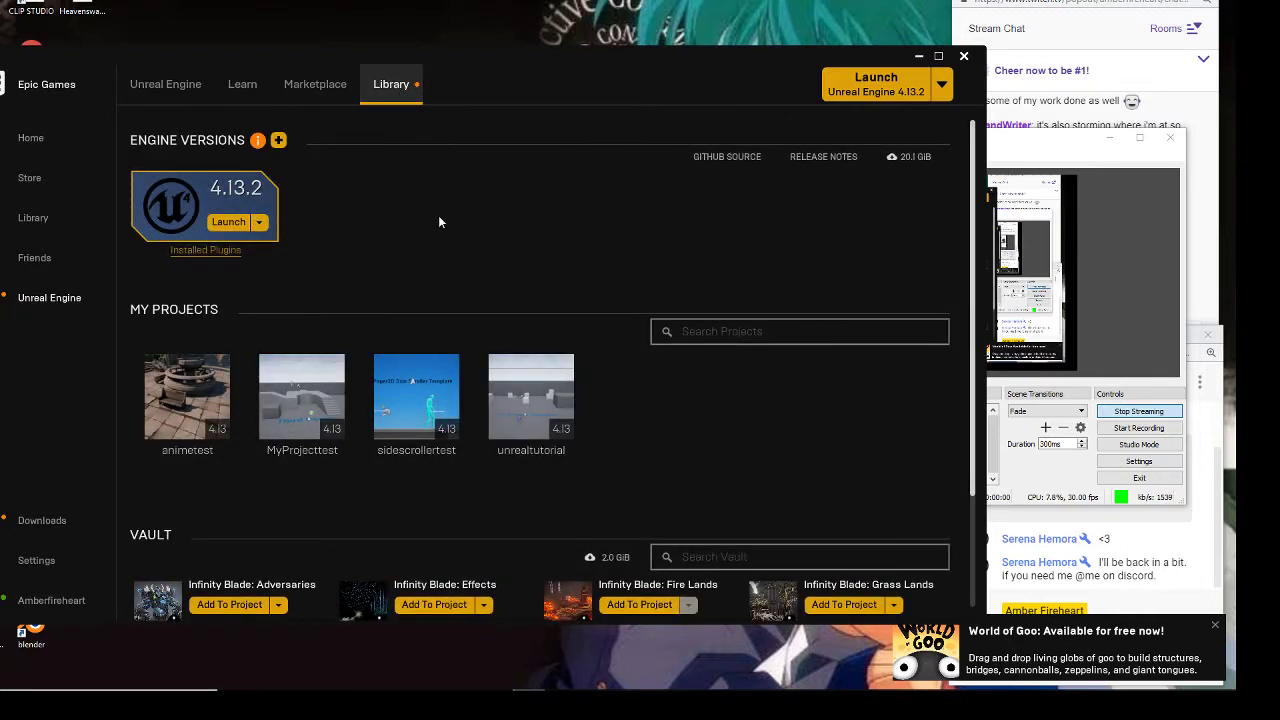
scroll(438, 220, "down", 1)
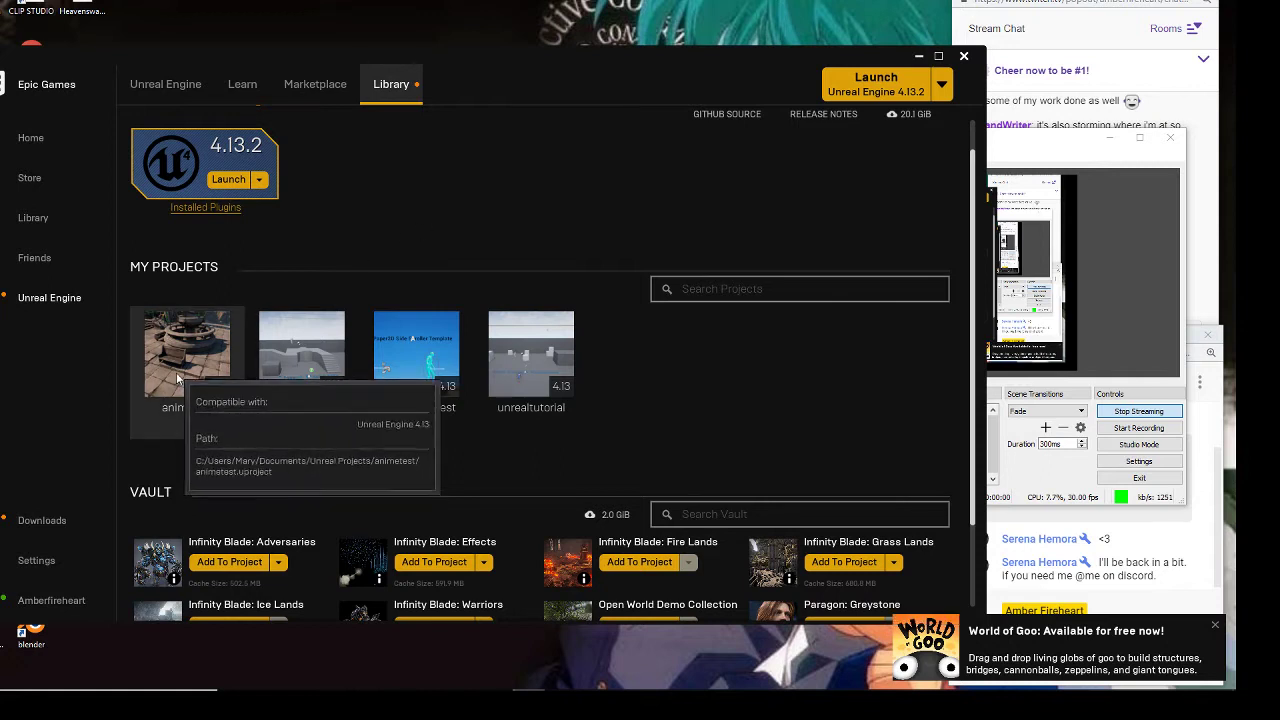
double_click(177, 378)
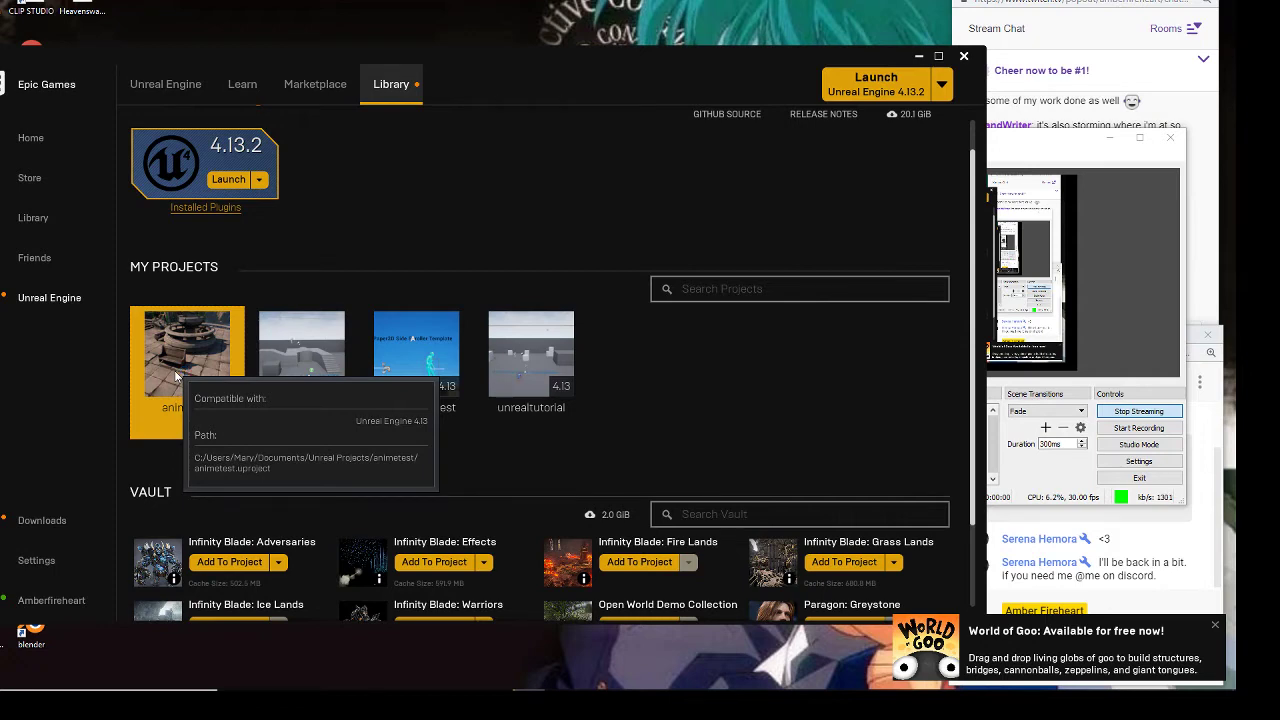
scroll(176, 375, "down", 3)
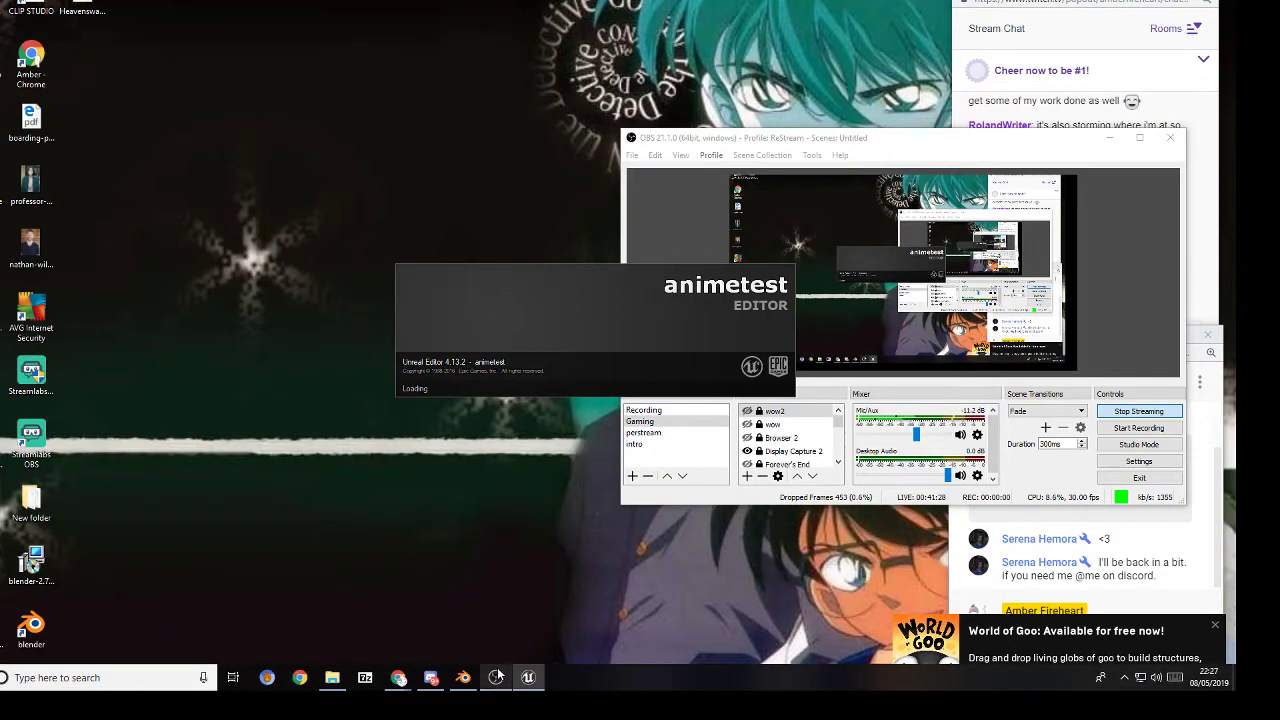
- Bring OBS to the front and move its window clear of the stream chat windows
left_click(498, 677)
left_click(531, 680)
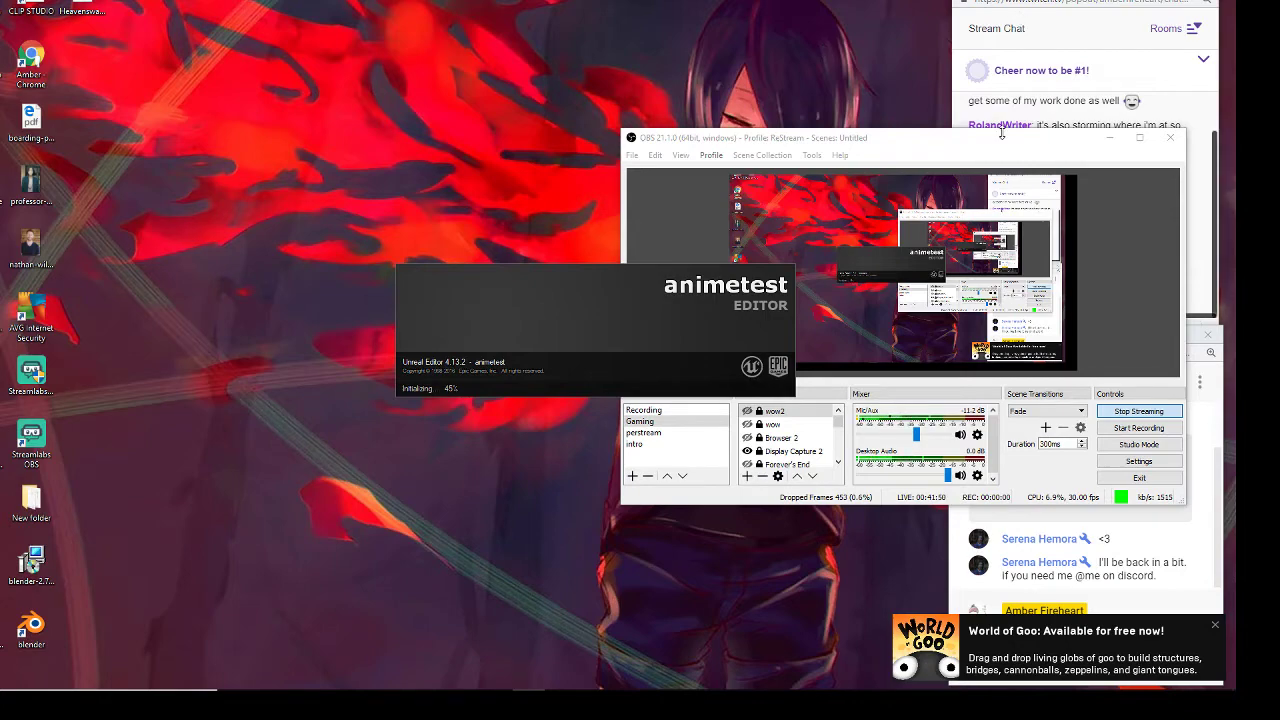
left_click_drag(1003, 144, 767, 101)
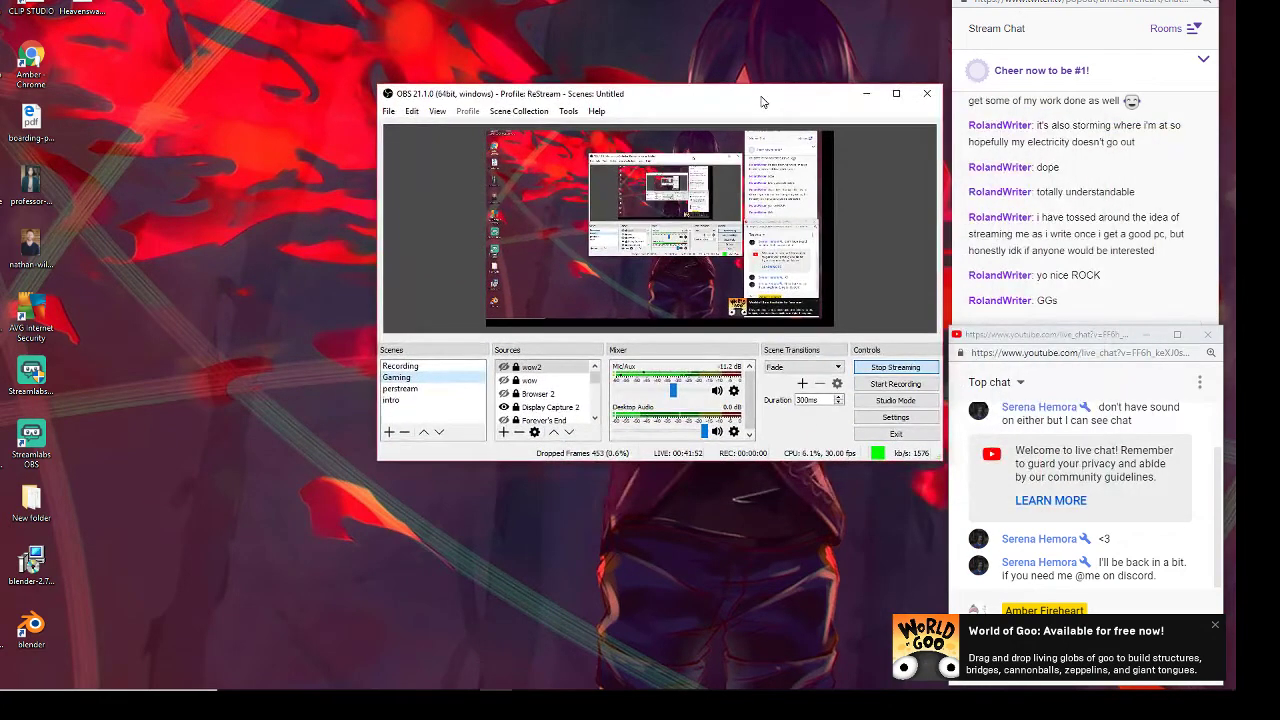
- Move both stream chat windows clear of OBS and resize the YouTube chat so it lines up beneath the Twitch chat
left_click(1124, 338)
left_click_drag(1124, 338, 1136, 340)
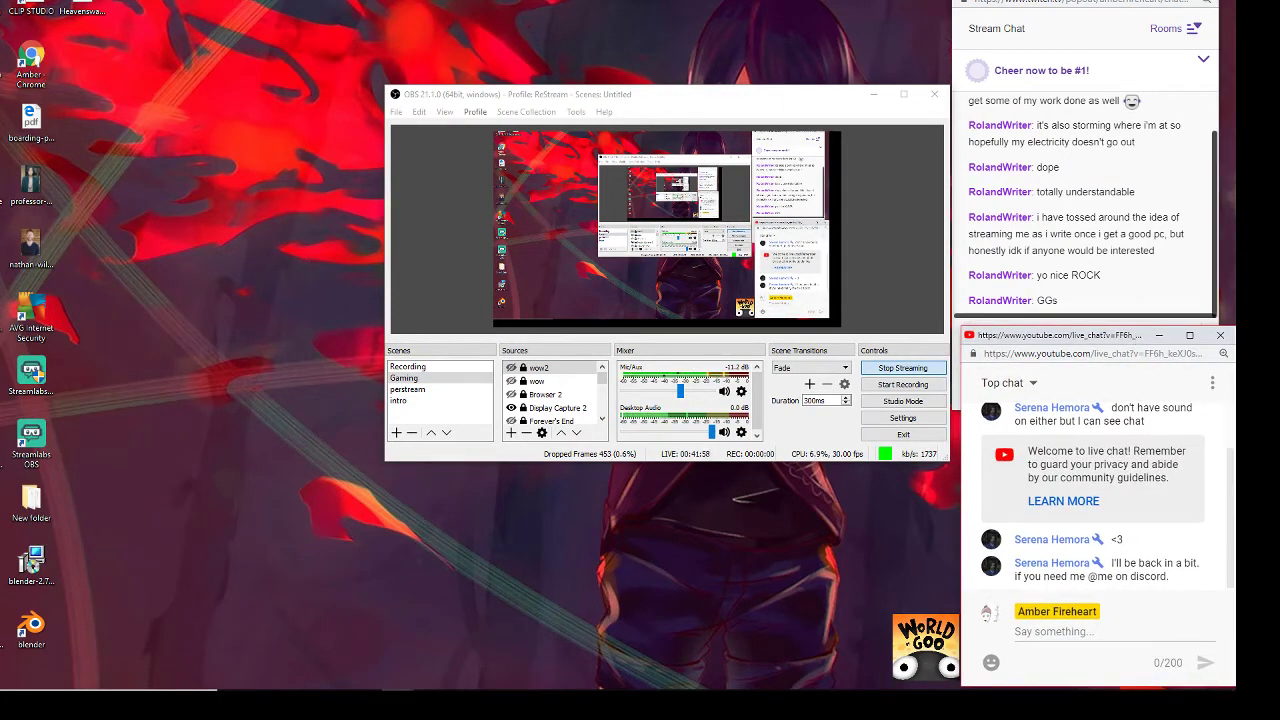
left_click_drag(1132, 1, 1149, 1)
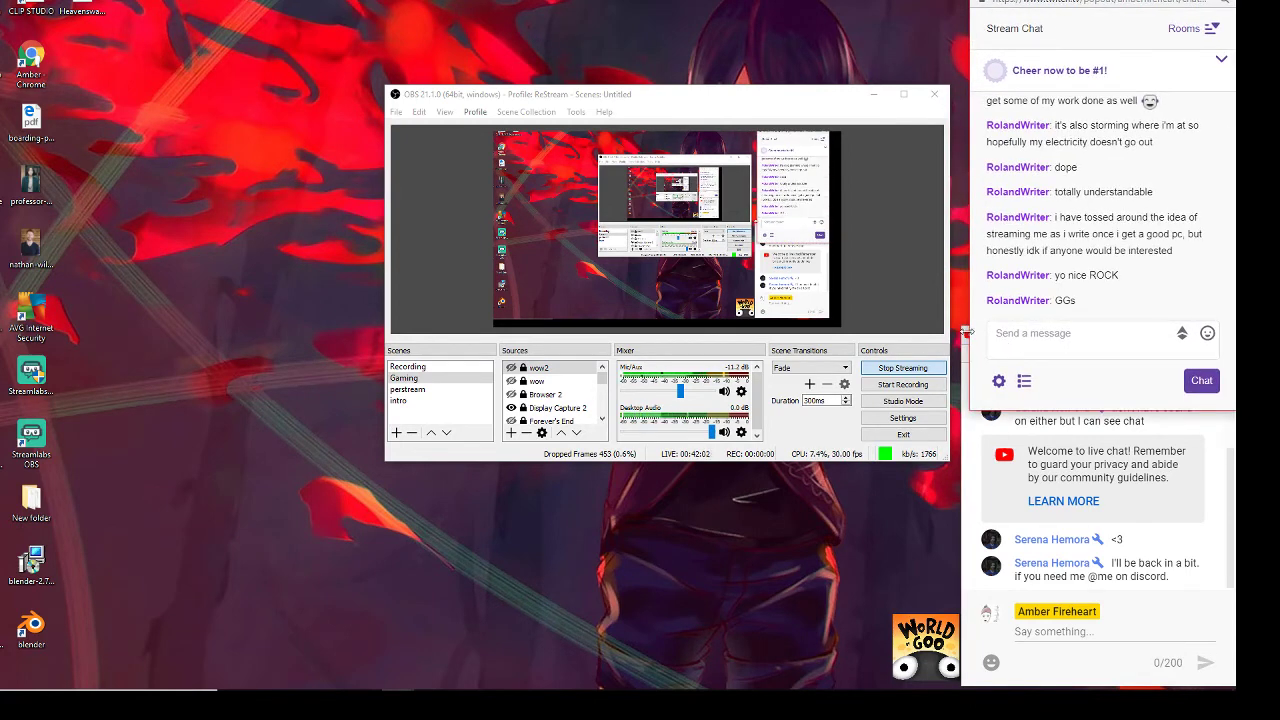
left_click(965, 385)
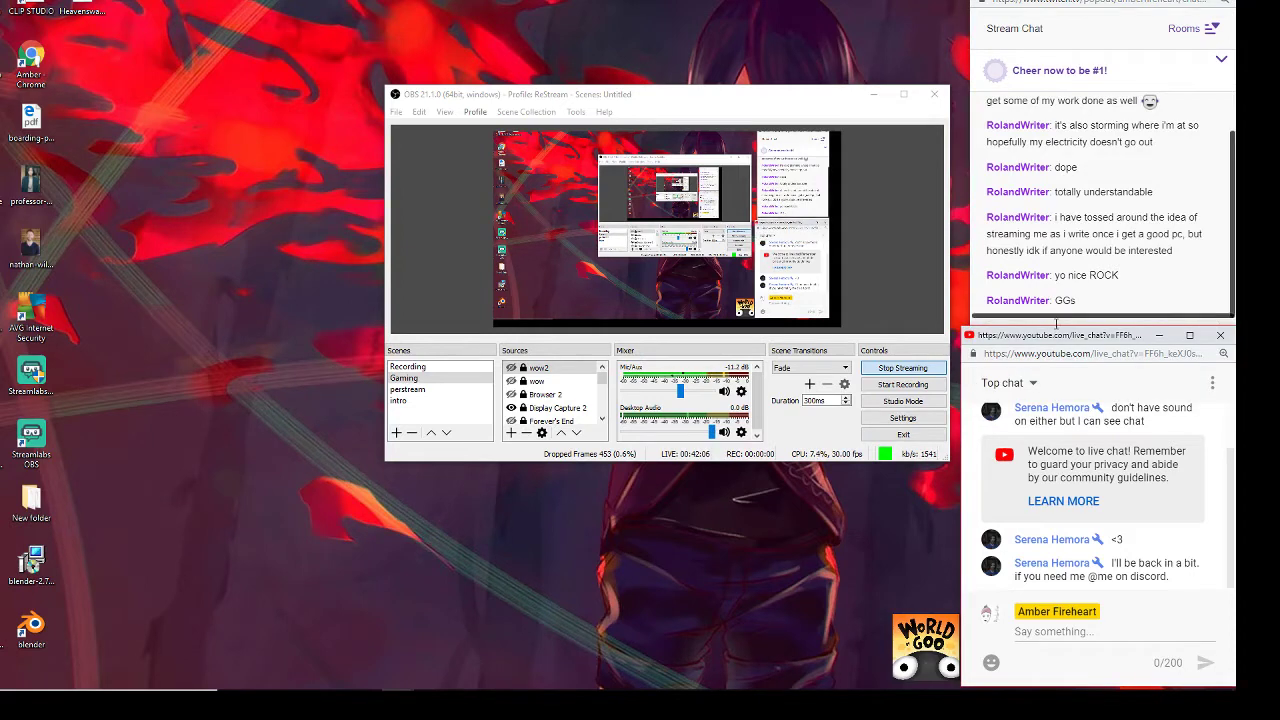
left_click_drag(1057, 327, 1059, 318)
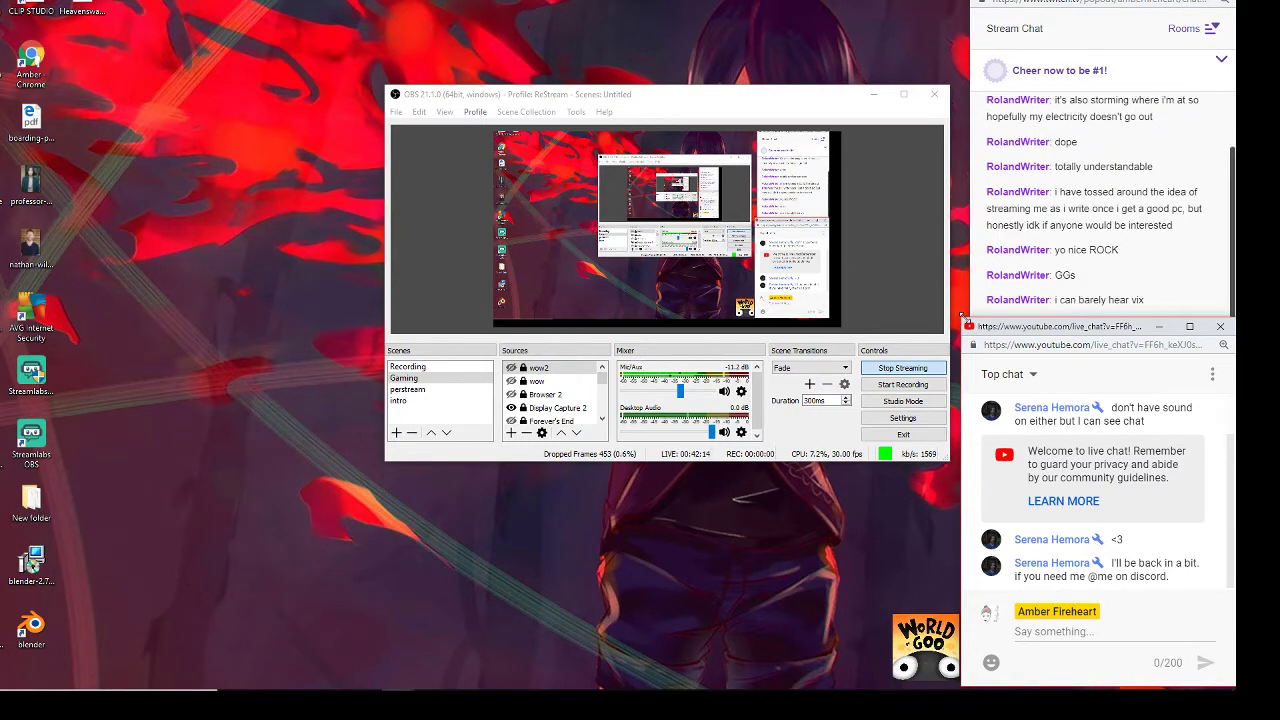
left_click_drag(963, 316, 972, 318)
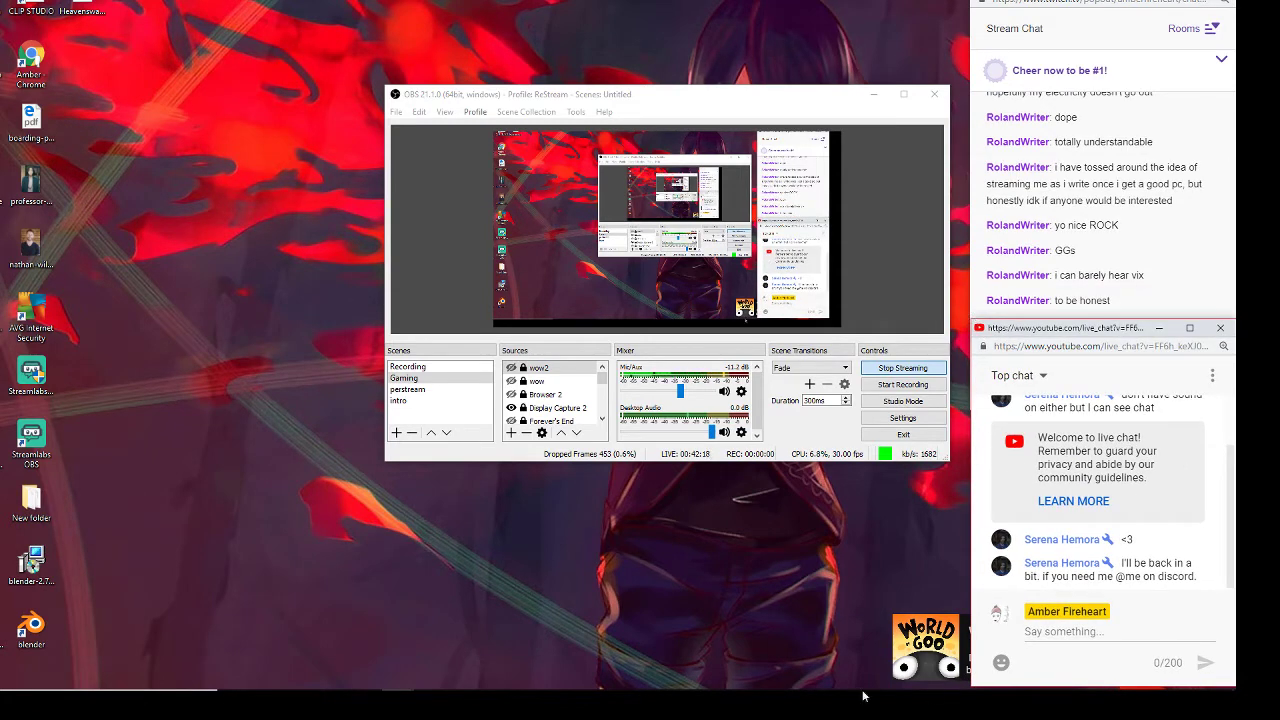
- Open the Windows Volume Mixer, place it clear of the chat windows, and raise Discord's volume slightly
mouse_move(512, 682)
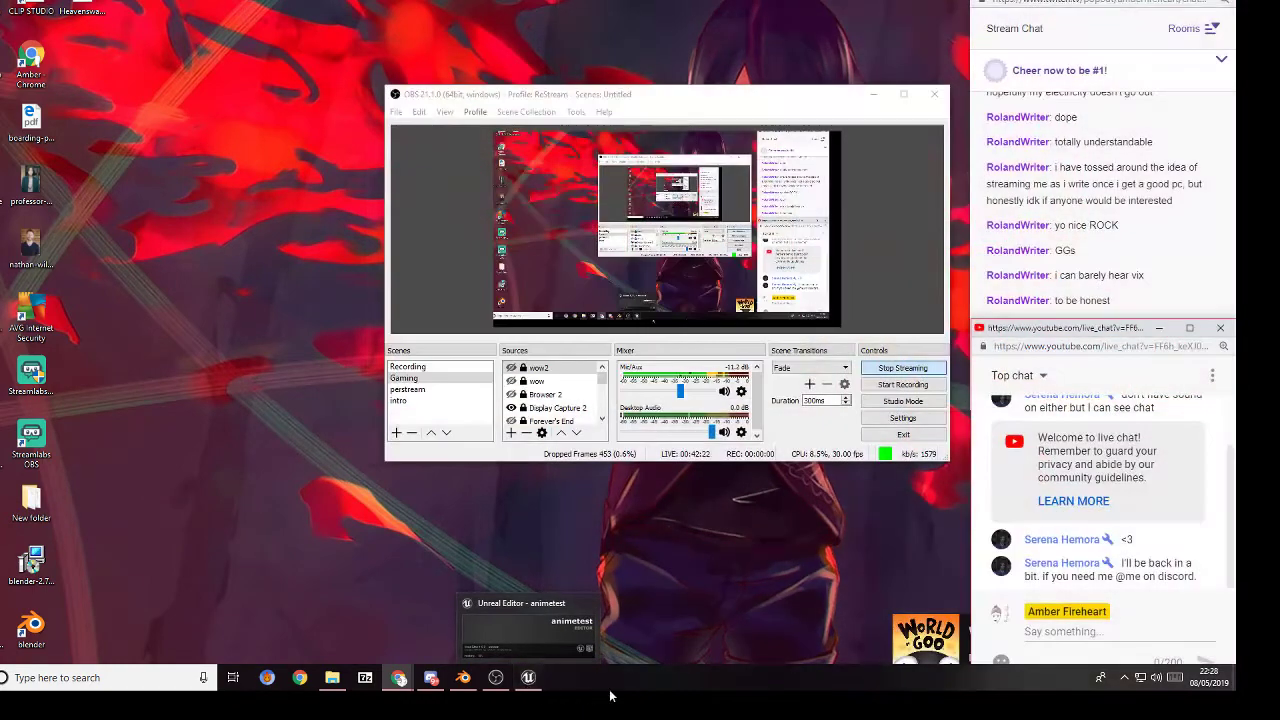
right_click(1157, 683)
left_click(1123, 575)
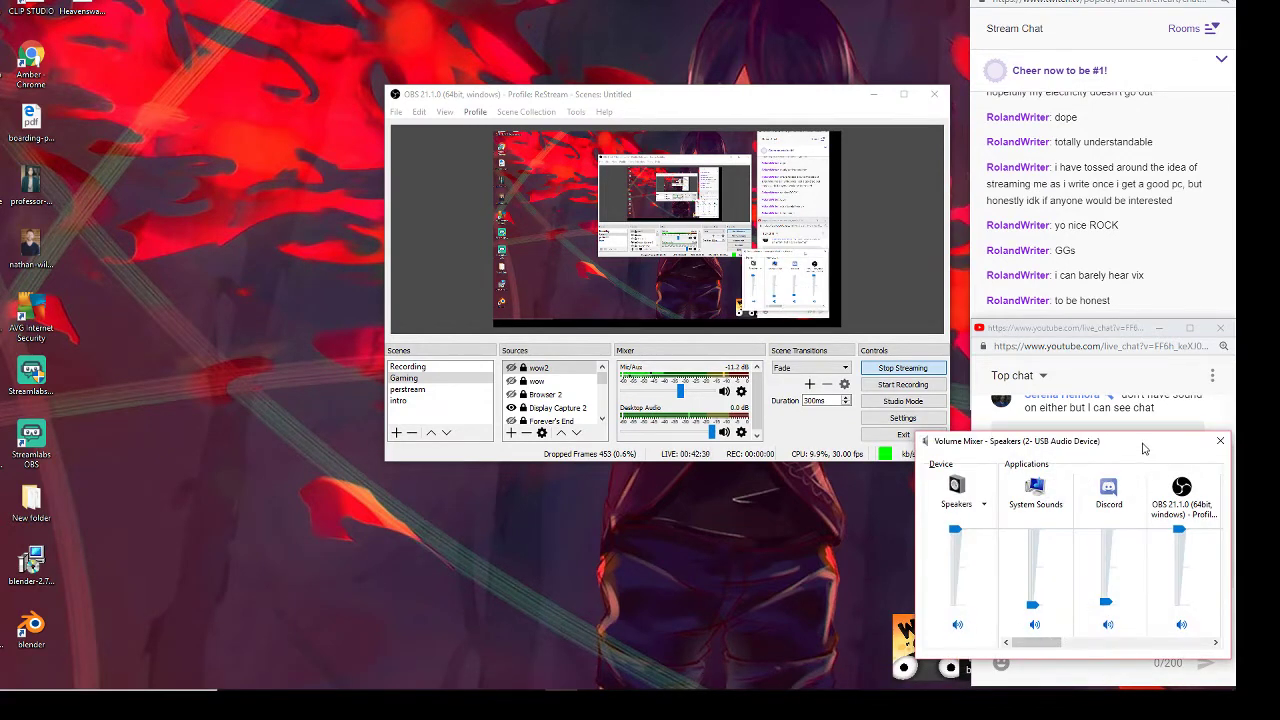
left_click_drag(1140, 447, 616, 454)
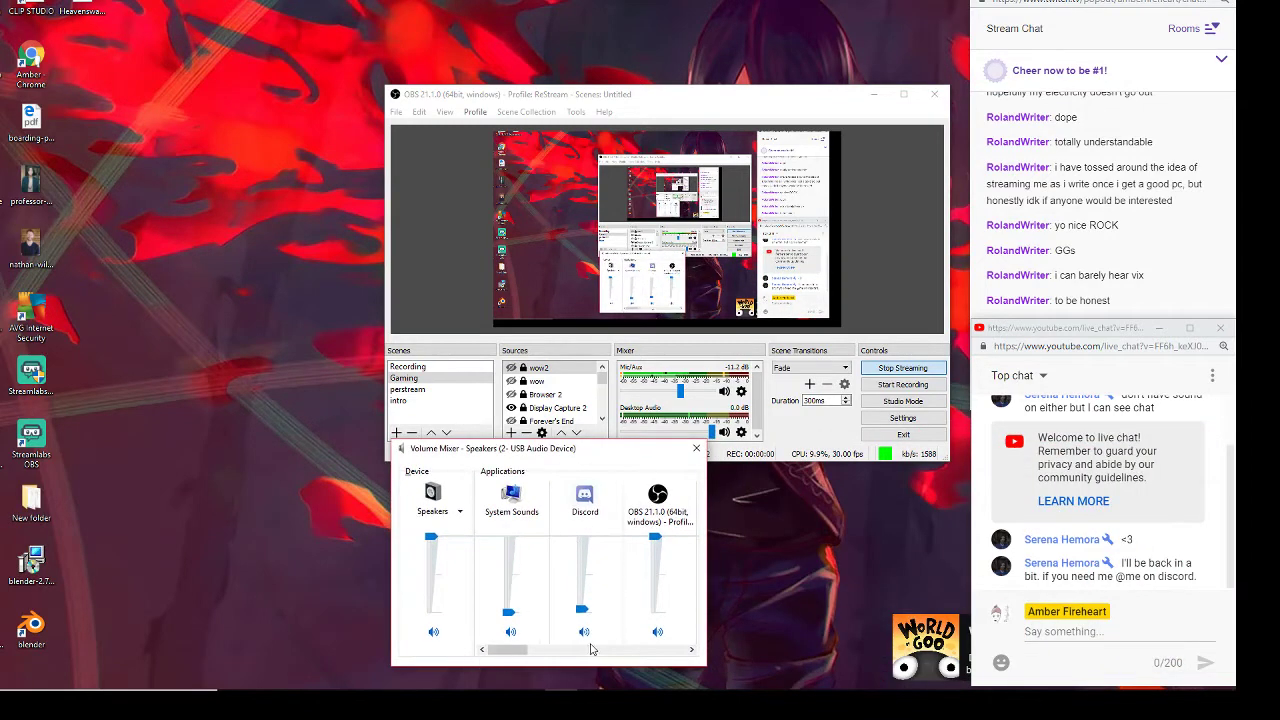
left_click_drag(513, 653, 570, 653)
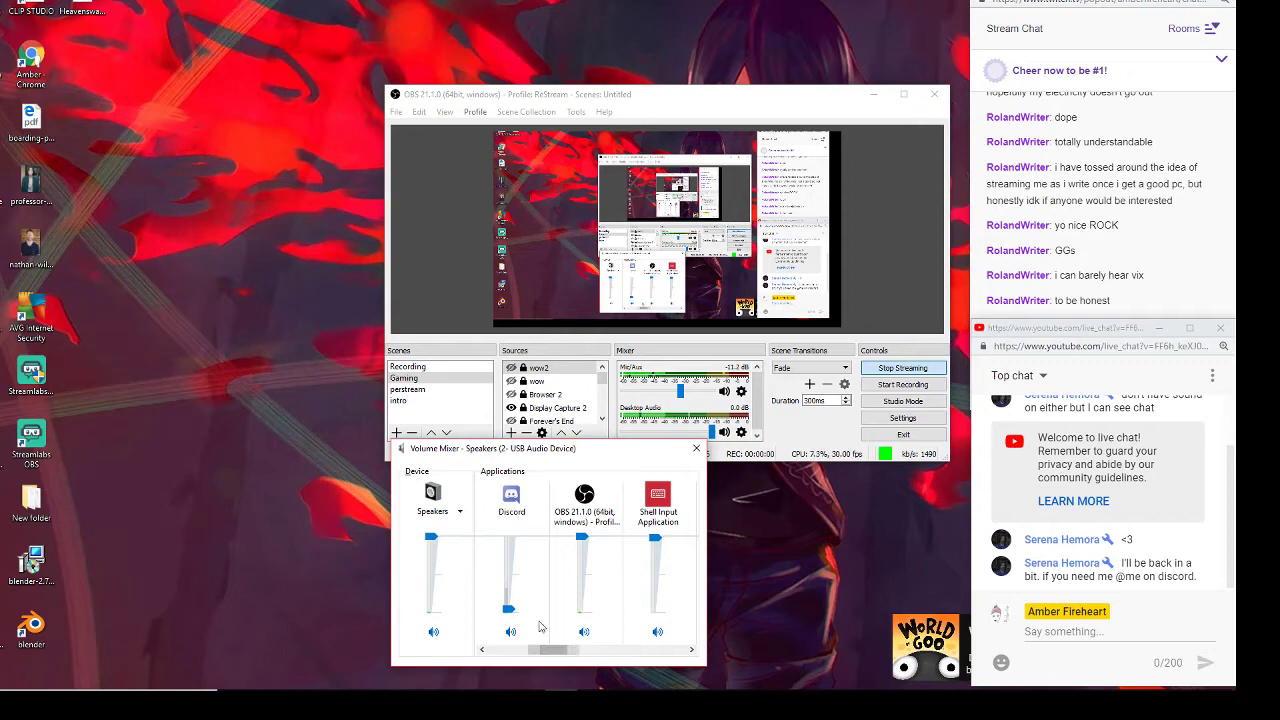
left_click_drag(509, 608, 513, 601)
left_click_drag(547, 652, 562, 655)
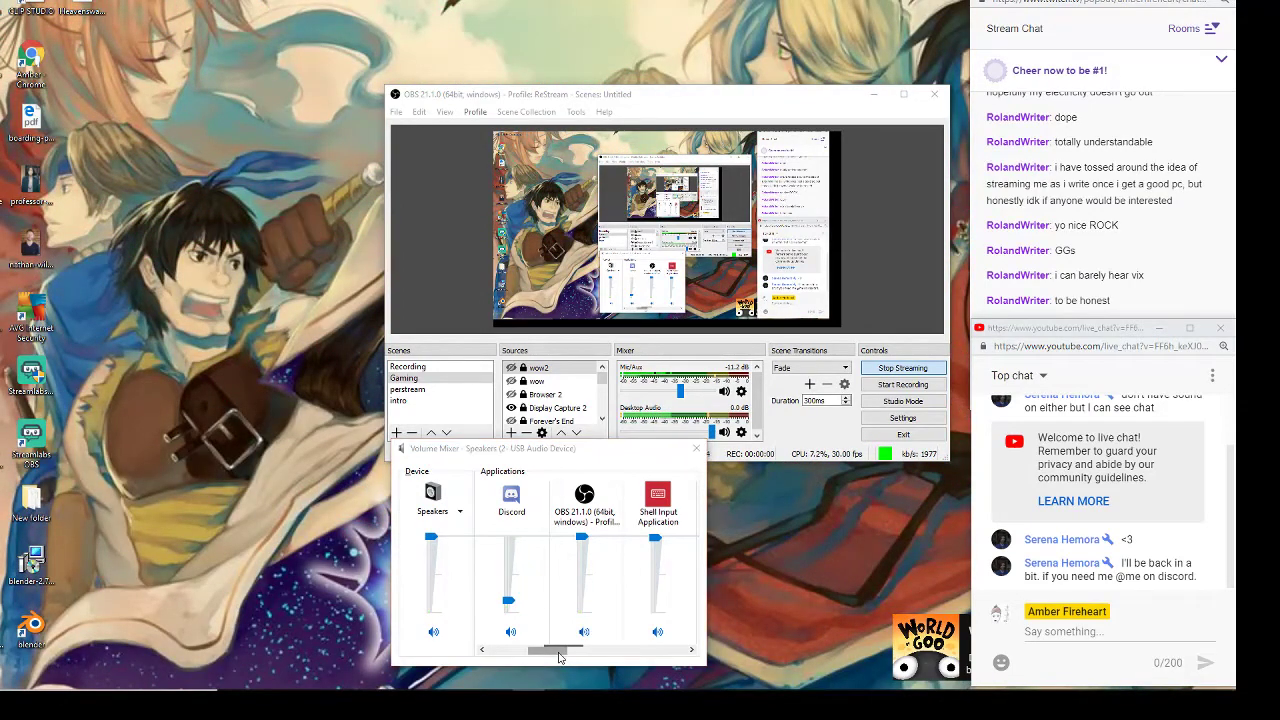
left_click_drag(550, 655, 488, 660)
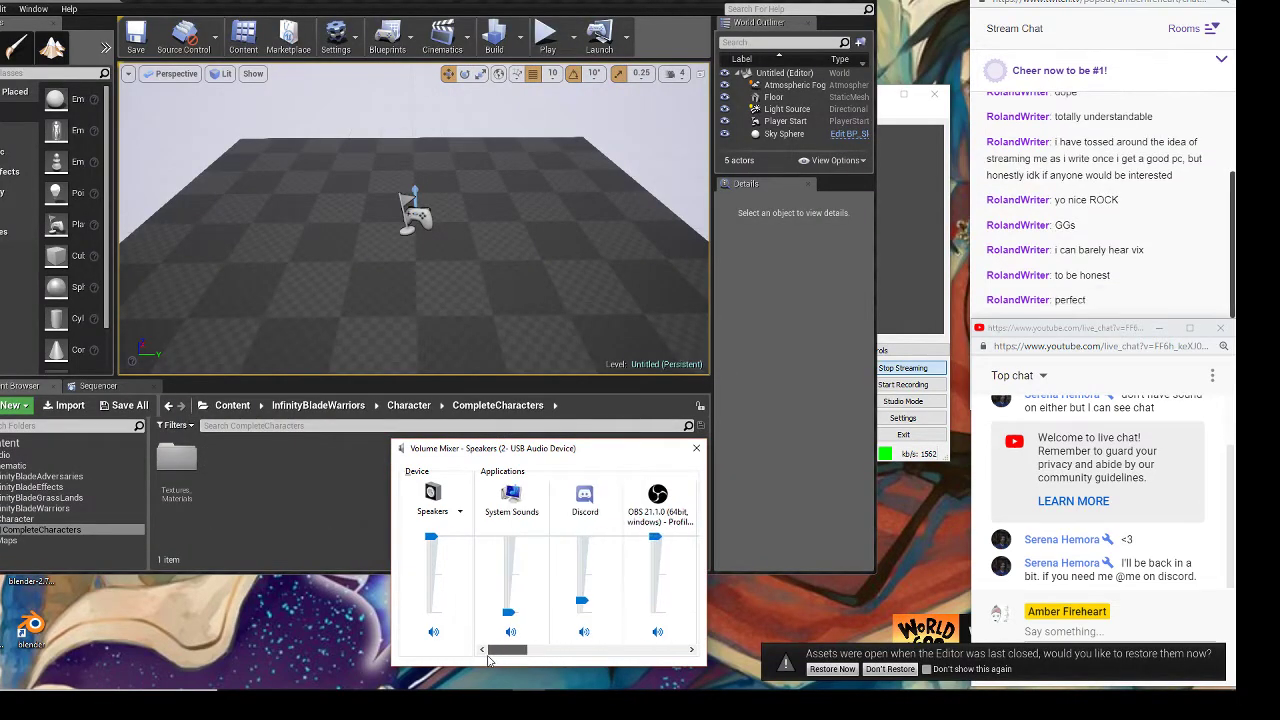
- Close the Volume Mixer and enlarge the Unreal Editor window up to the edge of the chat windows
left_click(696, 448)
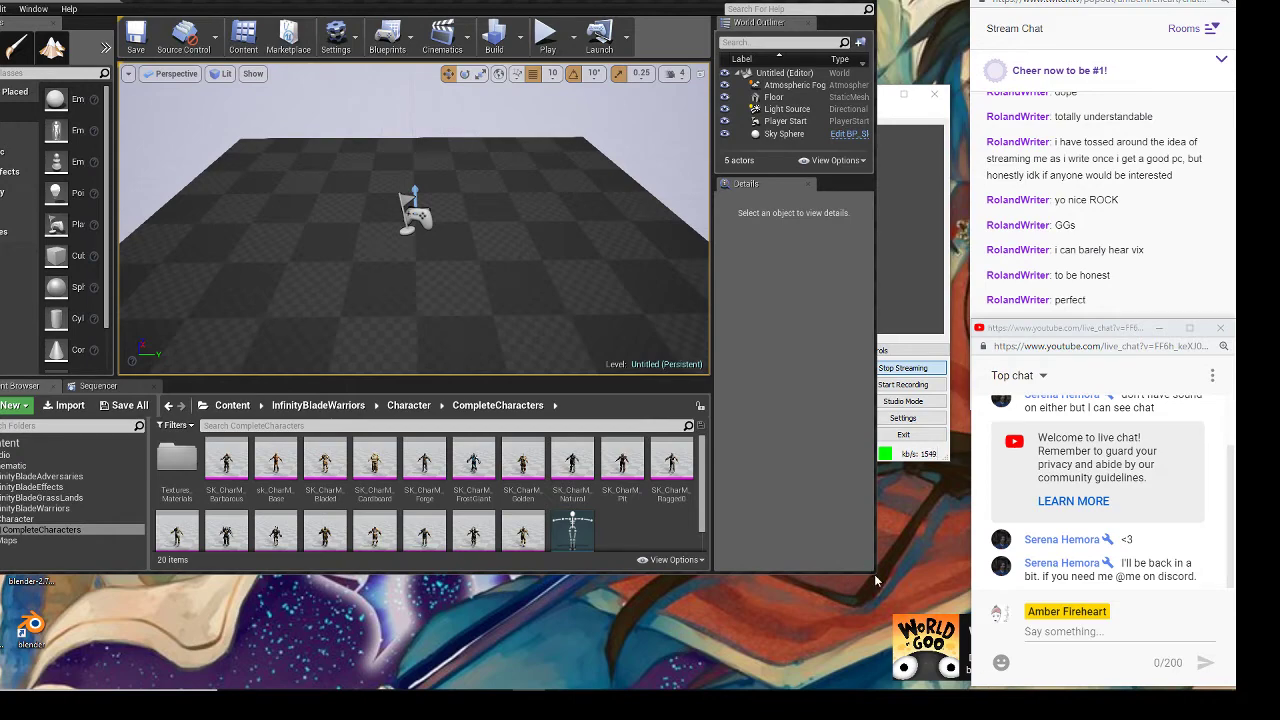
left_click_drag(873, 571, 972, 606)
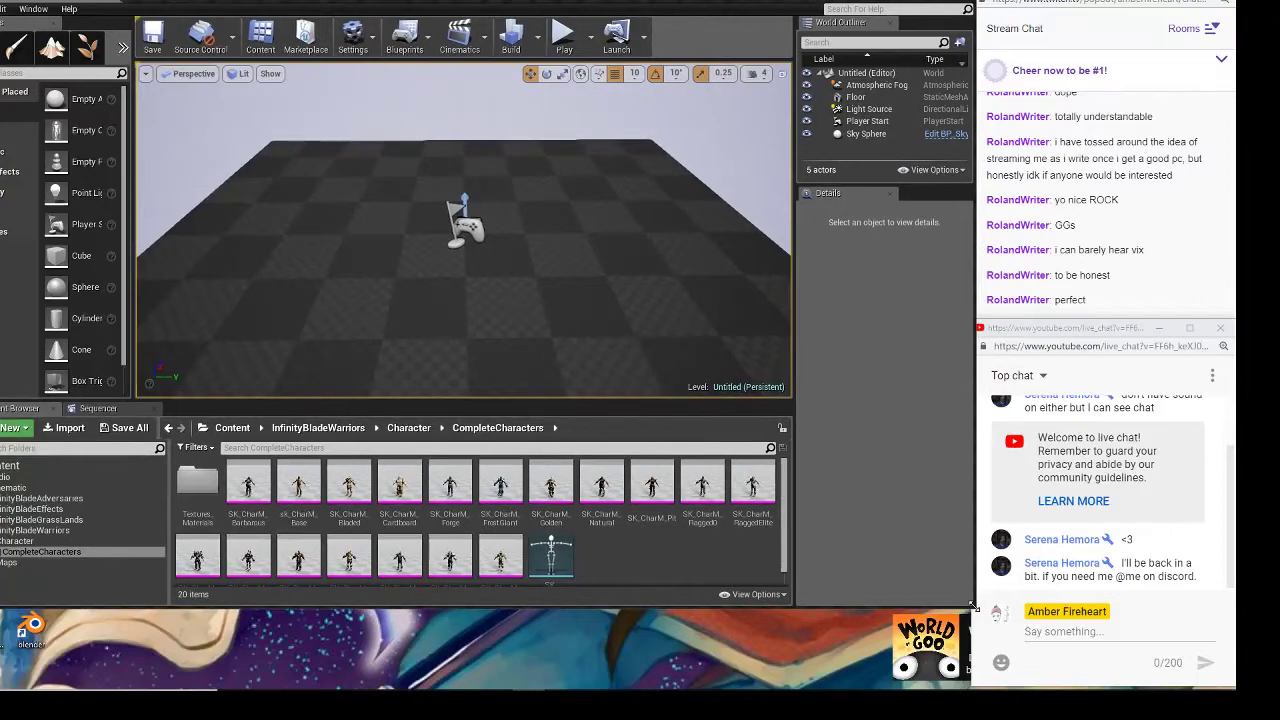
- Switch to Discord, open The Peasanthood server, and lower the user volume of the last member in the Social voice channel to about halfway
mouse_move(810, 700)
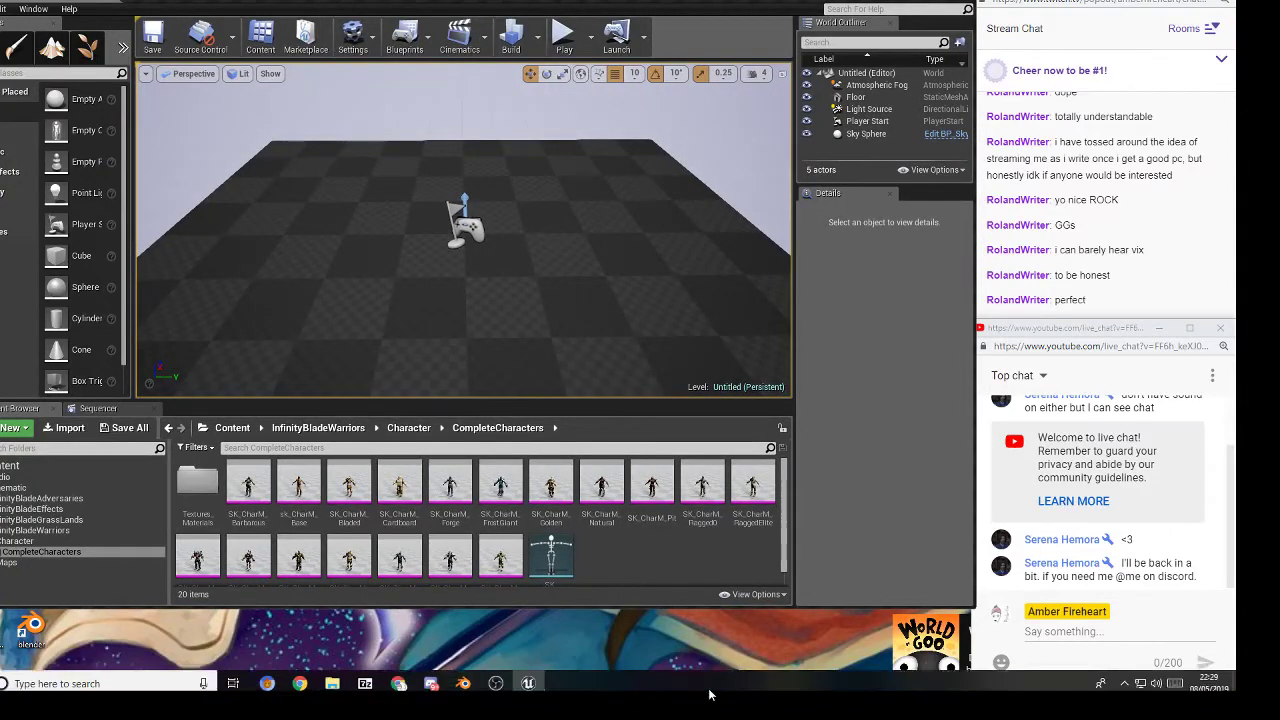
left_click(431, 684)
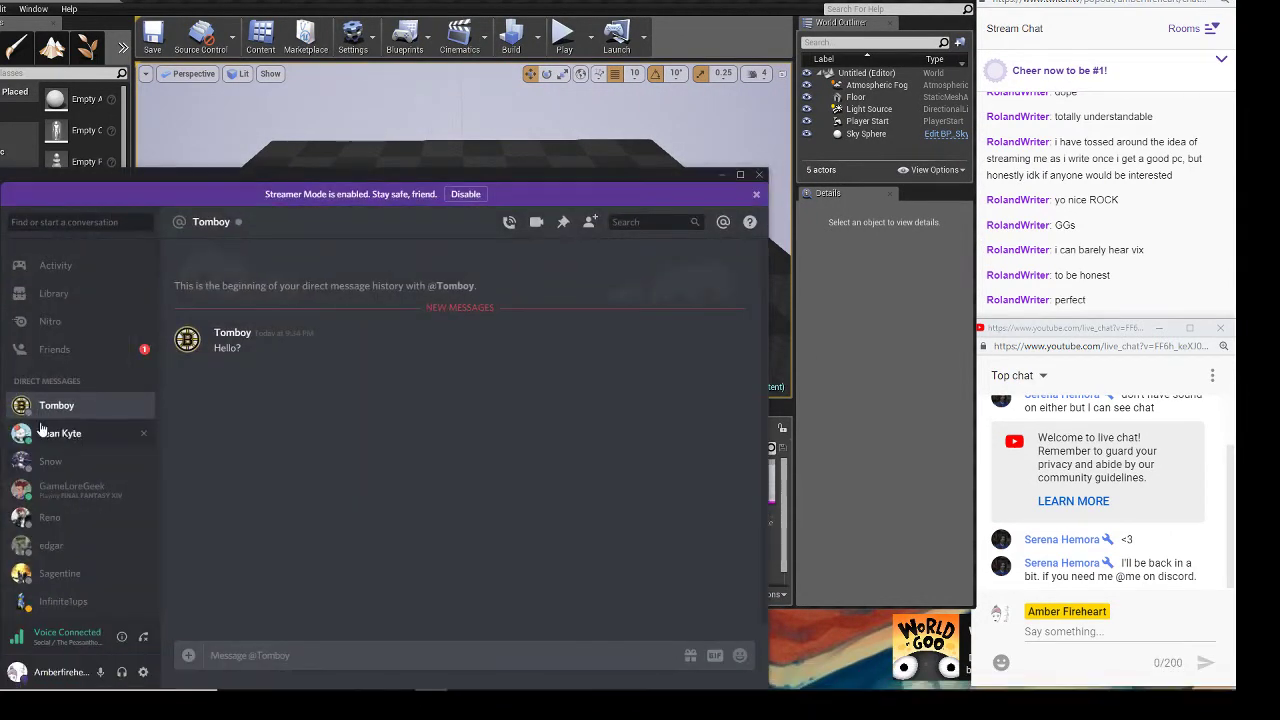
left_click(1, 283)
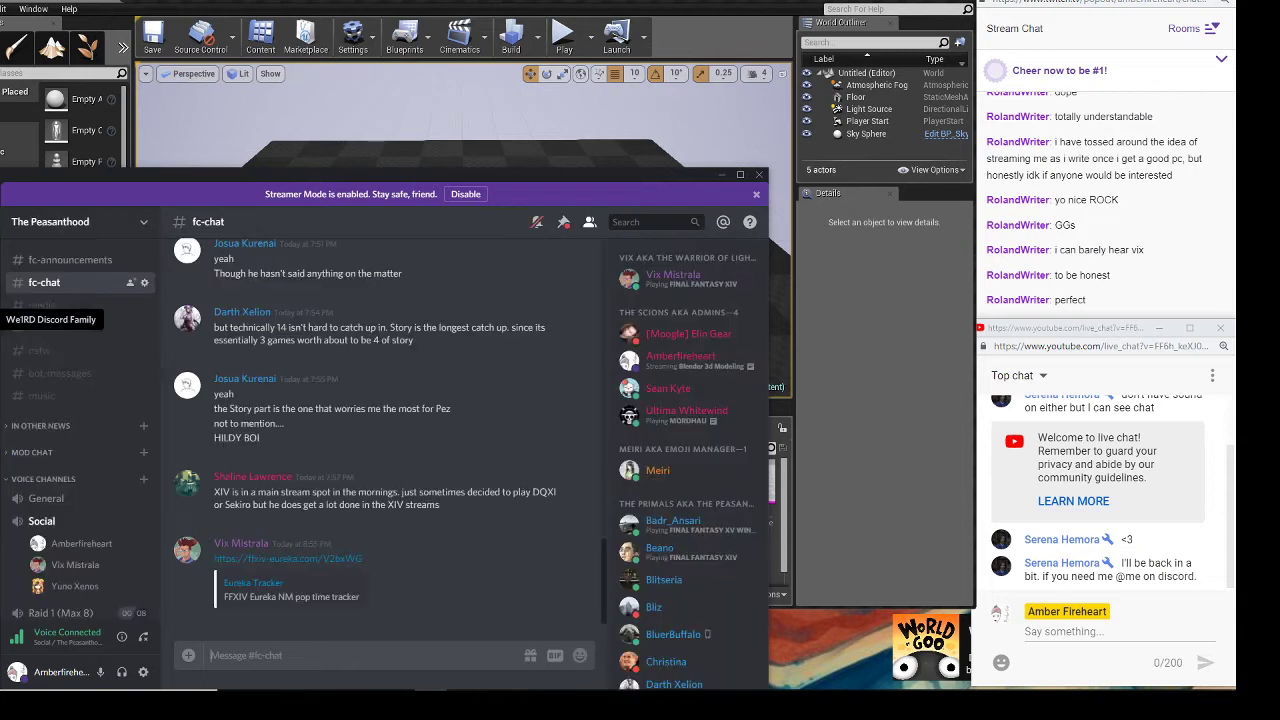
right_click(80, 565)
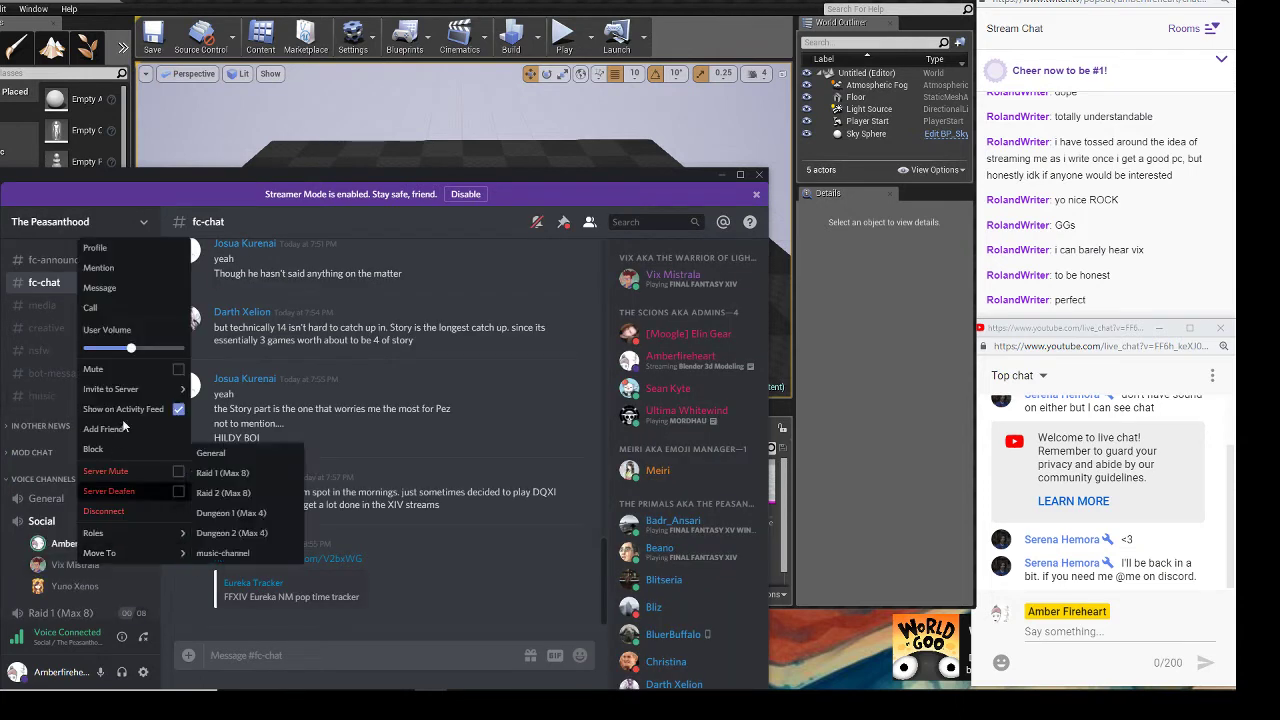
right_click(78, 585)
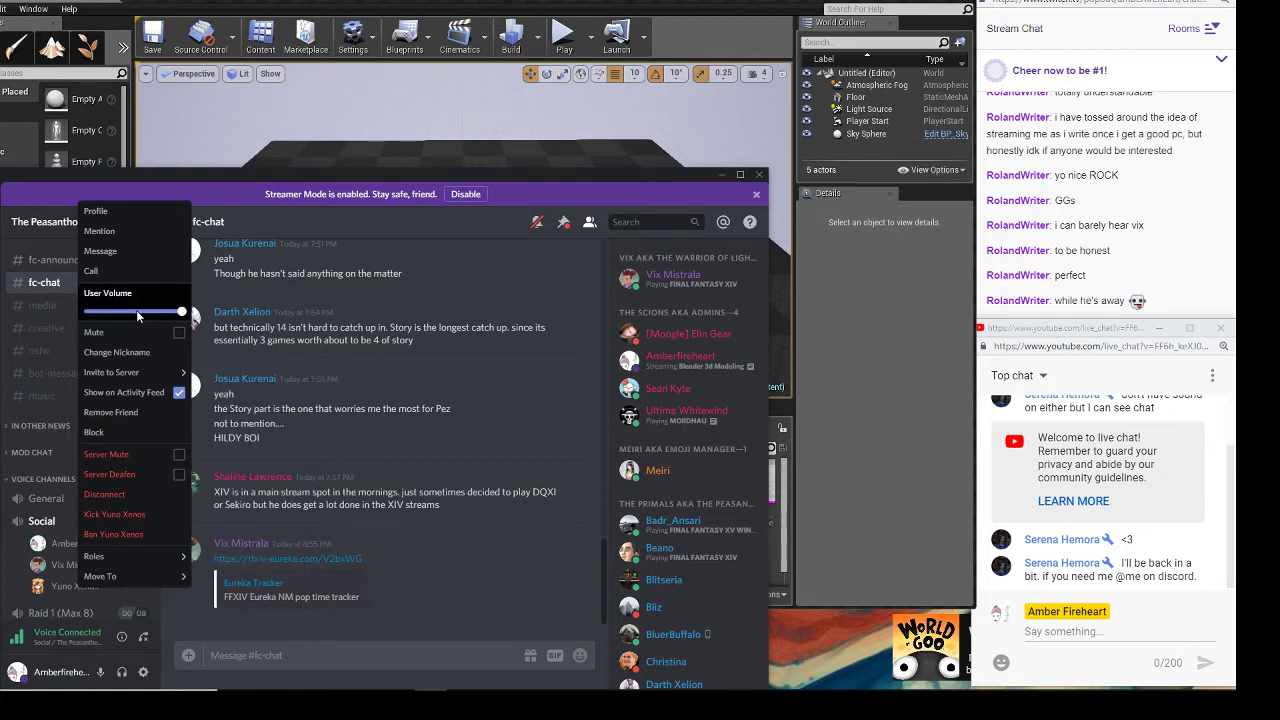
mouse_move(182, 308)
left_click_drag(182, 308, 134, 310)
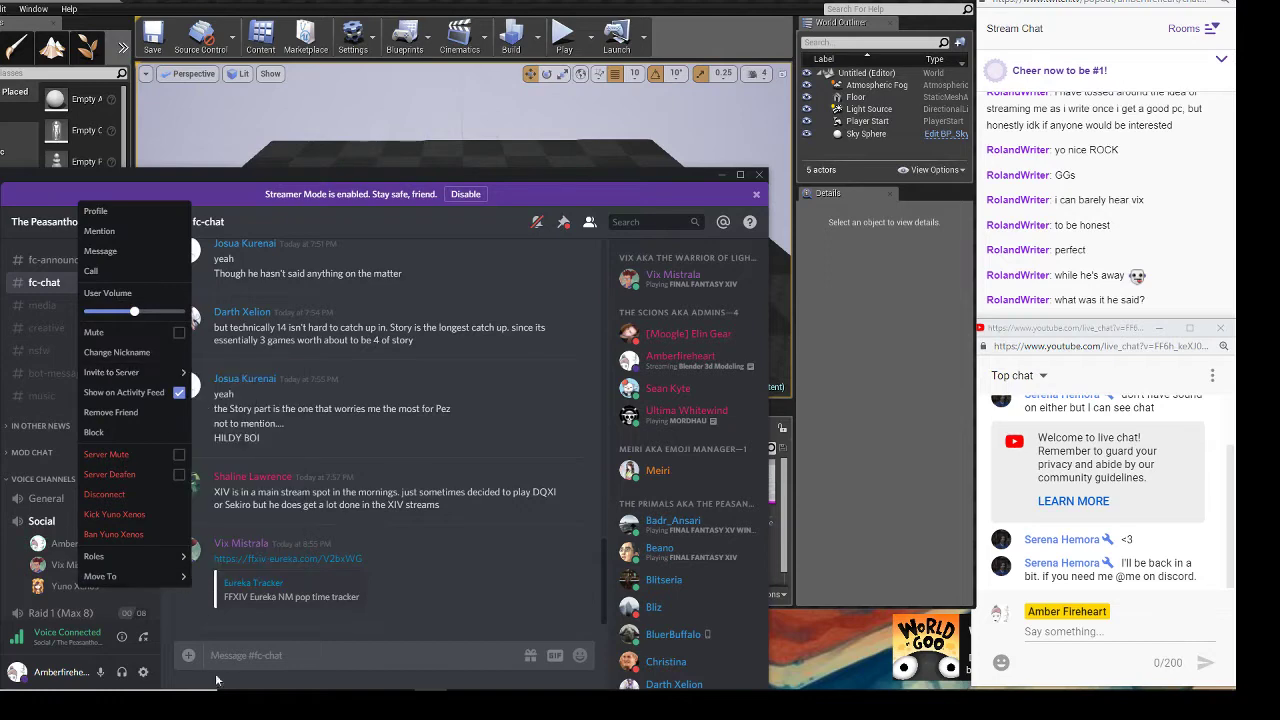
left_click(247, 650)
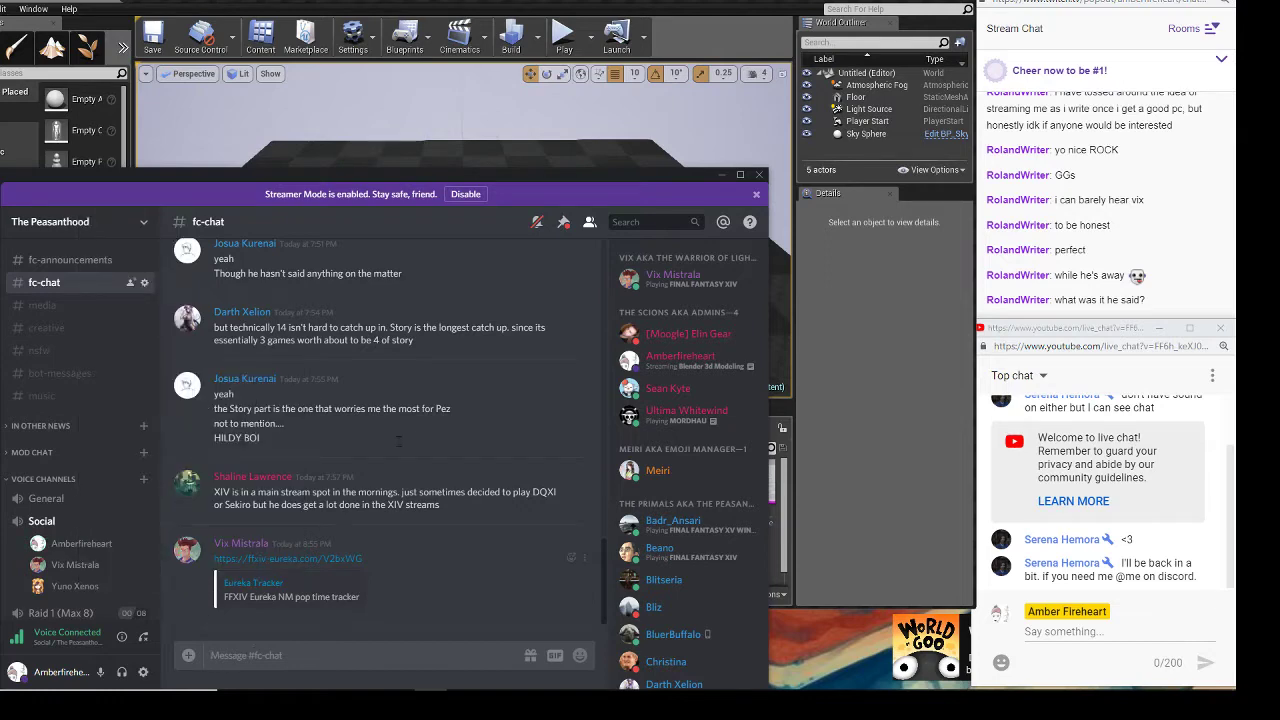
- Dismiss Discord's Streamer Mode notice and minimize Discord
left_click(757, 195)
left_click(722, 175)
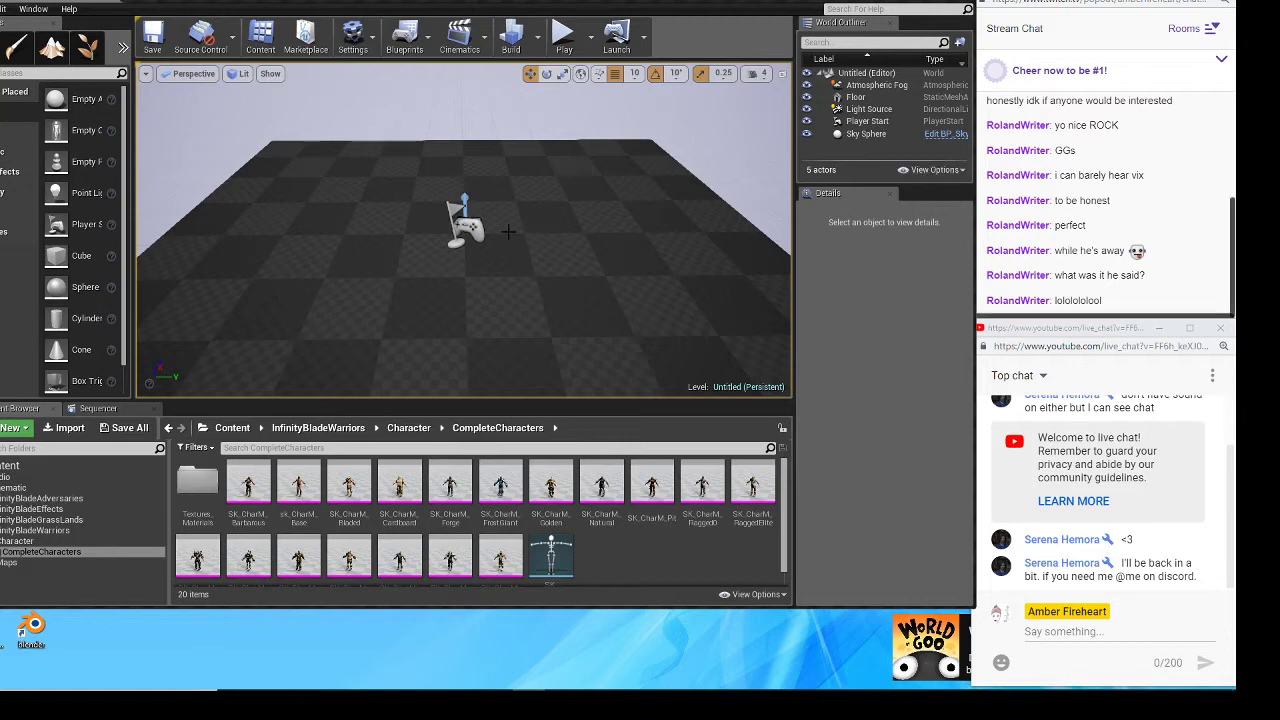
- Open the Overview level from the InfinityBladeWarriors Maps folder
right_click_drag(490, 232, 490, 250)
scroll(481, 227, "down", 5)
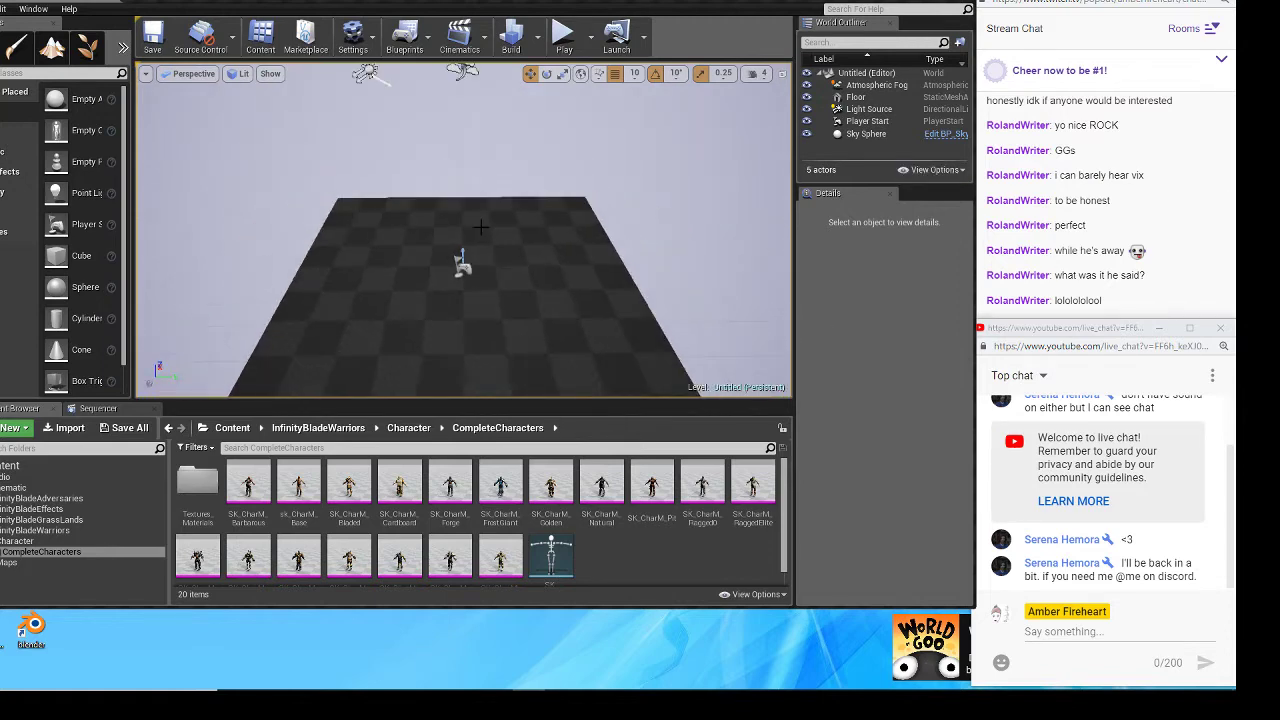
scroll(481, 227, "up", 2)
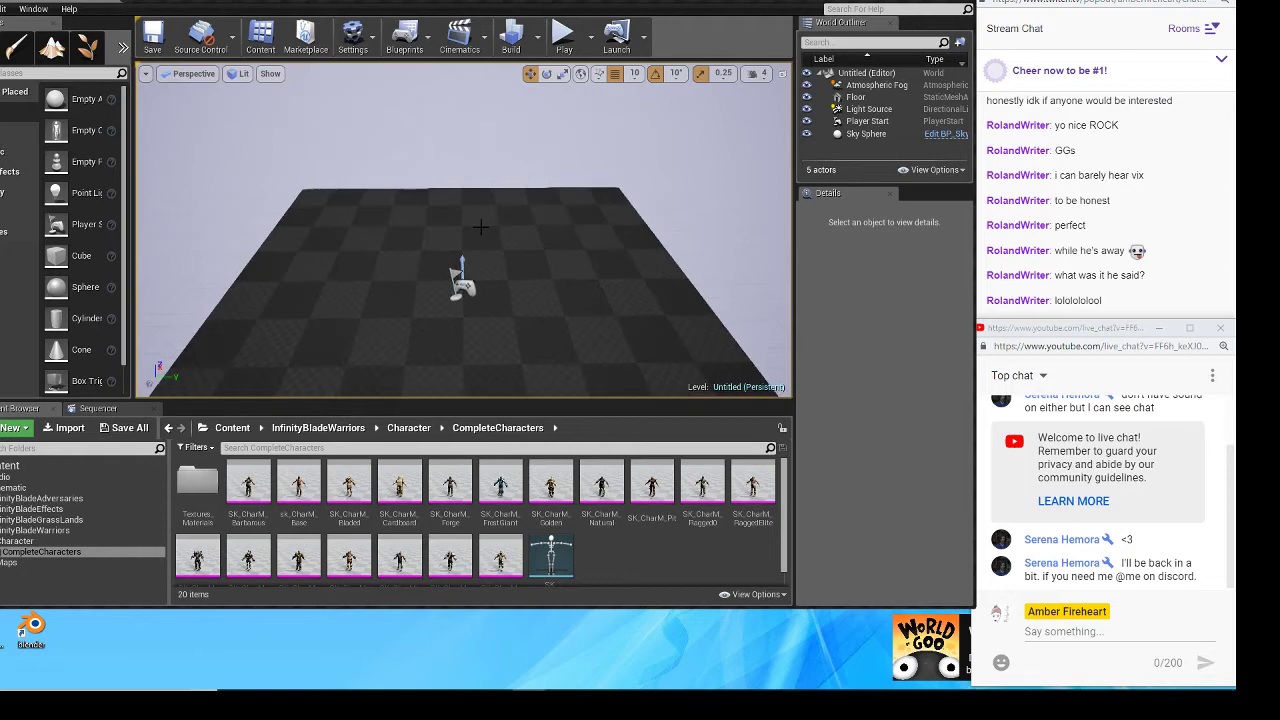
left_click(5, 488)
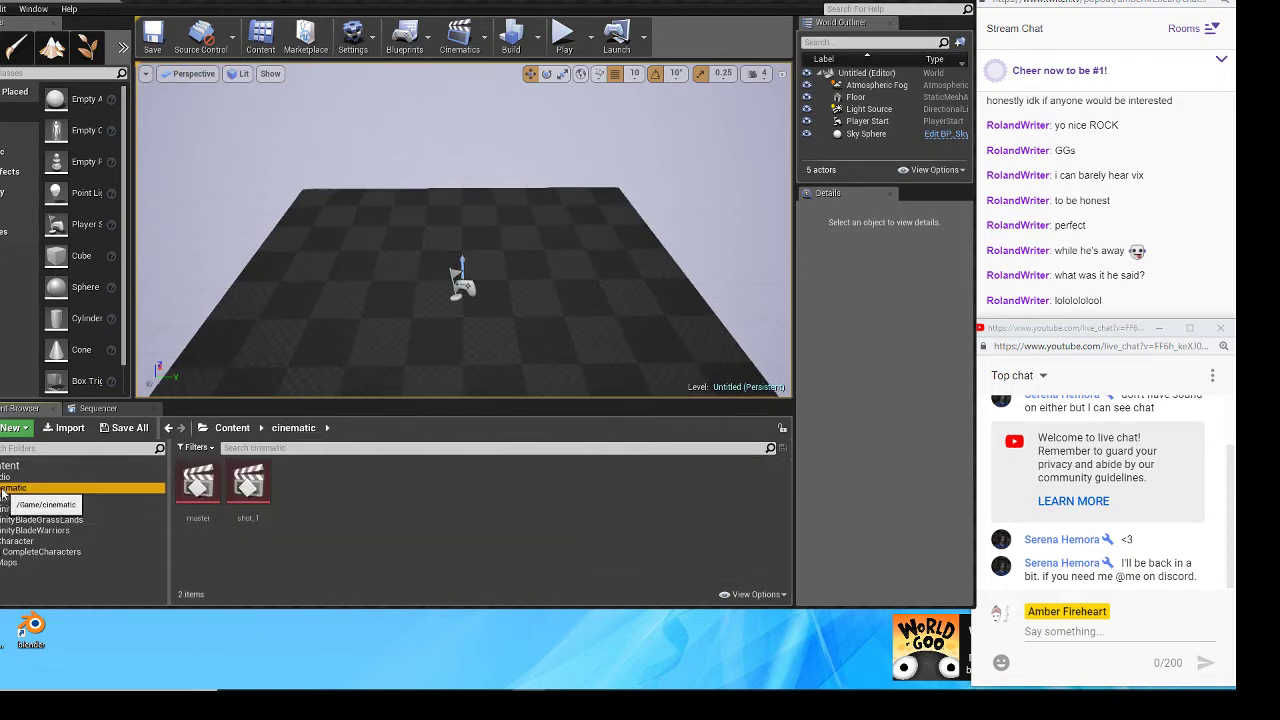
left_click(13, 563)
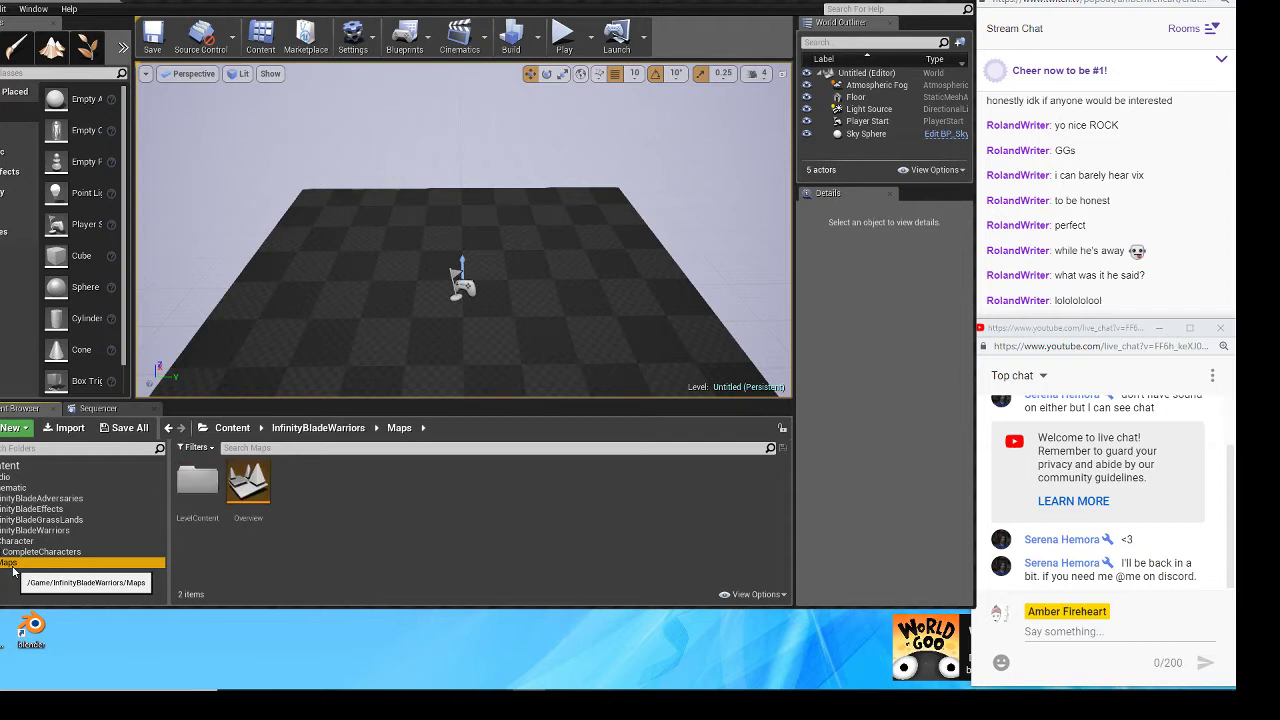
double_click(258, 500)
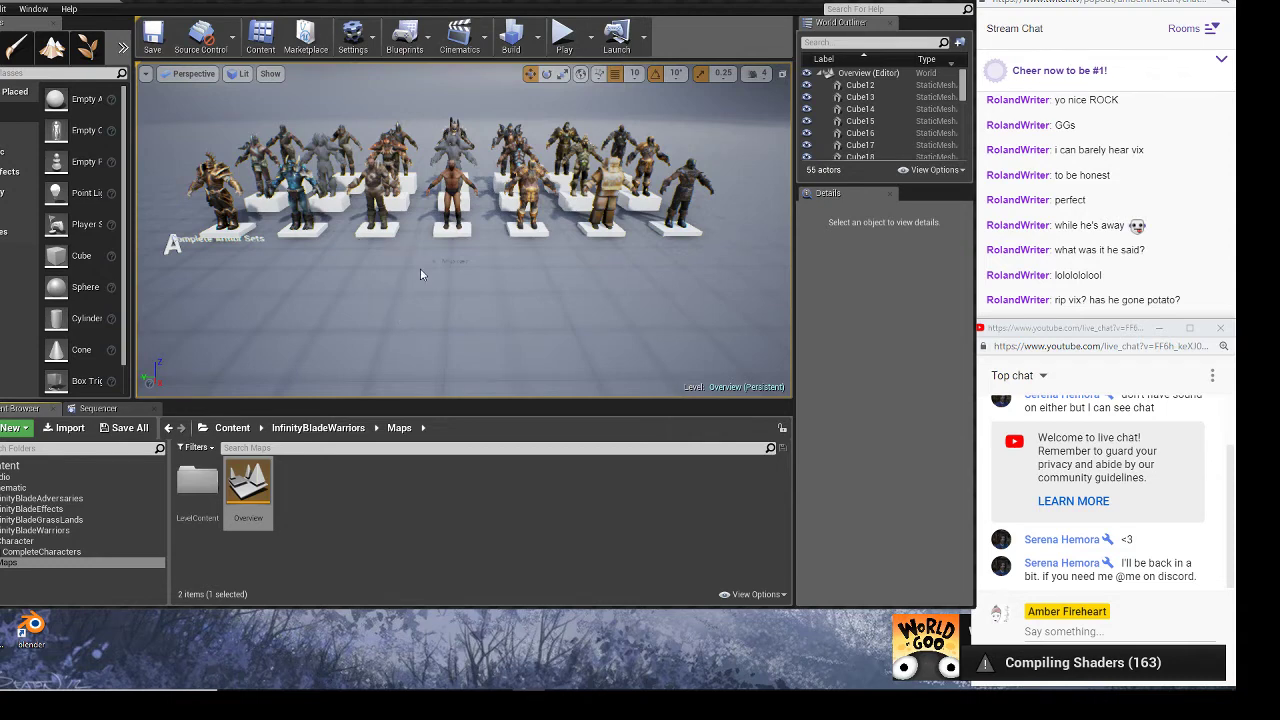
- Examine the armored warrior characters on their platforms in the Overview level from close up and from a distance
left_click(462, 212)
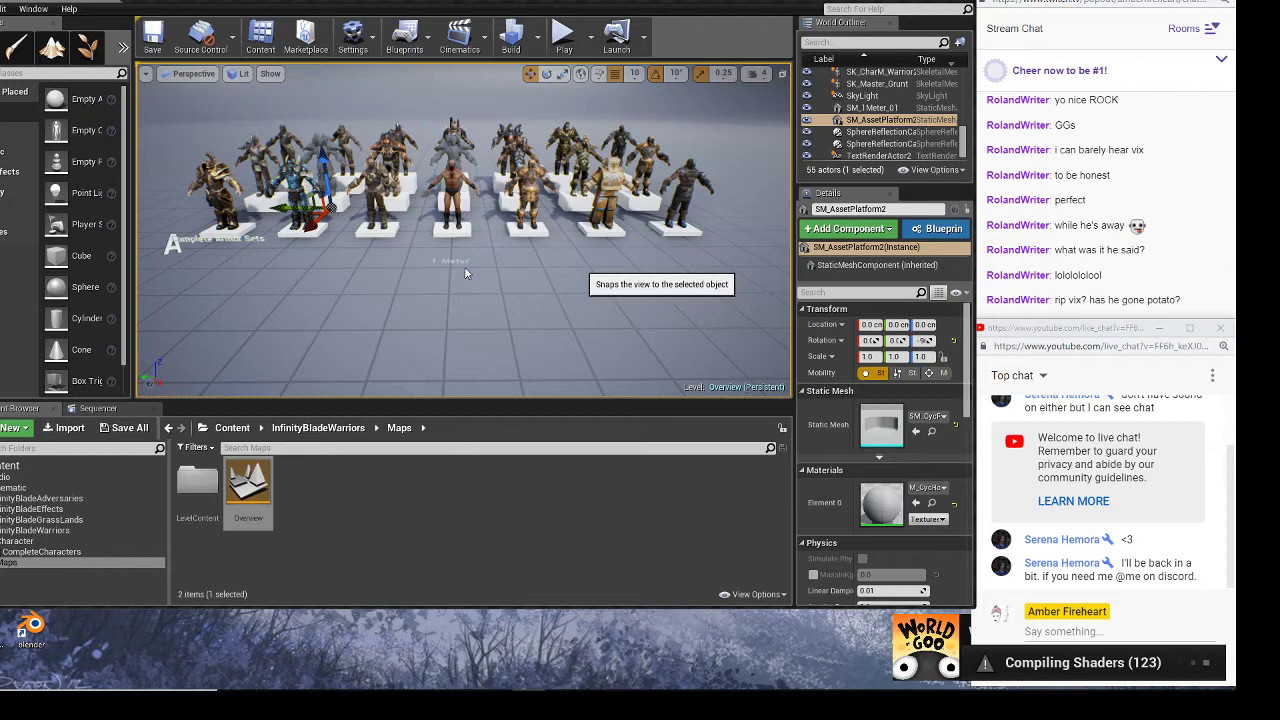
key("f")
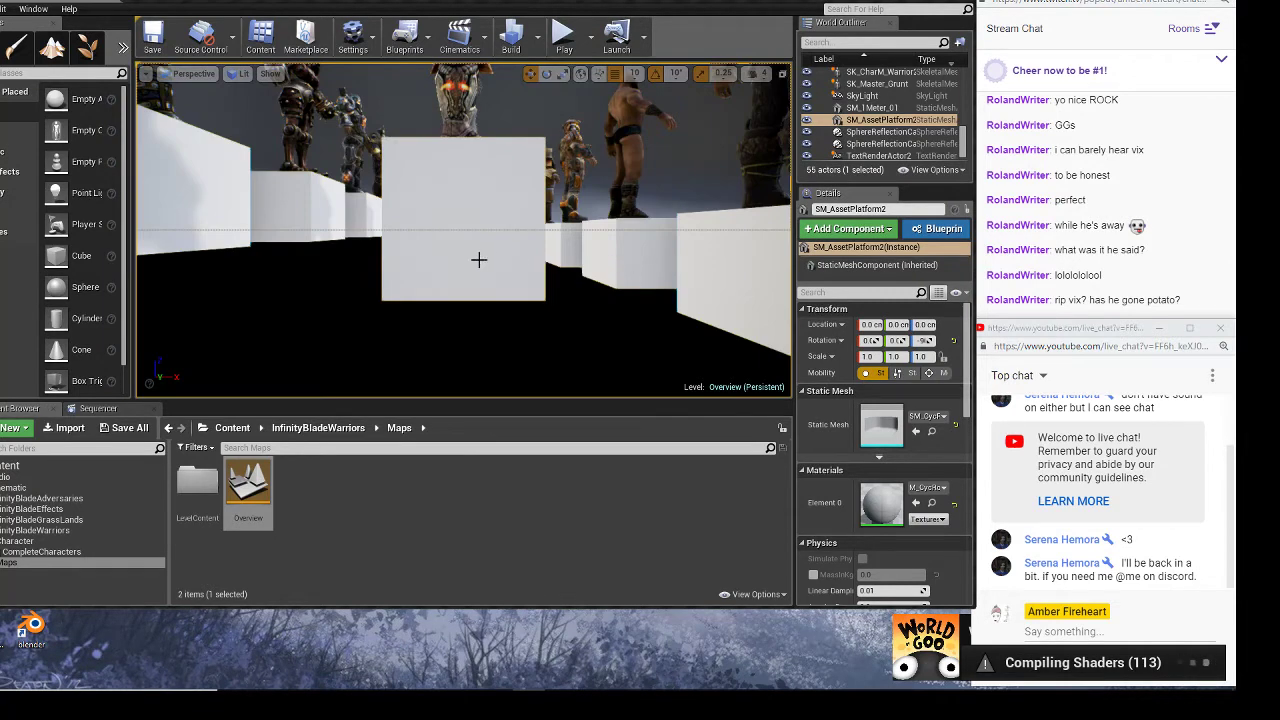
mouse_move(578, 260)
right_mouse_down()
mouse_move(578, 200)
mouse_move(578, 240)
mouse_move(578, 210)
mouse_move(640, 215)
mouse_move(640, 240)
mouse_move(600, 236)
mouse_move(586, 273)
mouse_move(556, 276)
mouse_move(558, 240)
mouse_move(564, 266)
mouse_move(598, 266)
right_mouse_up()
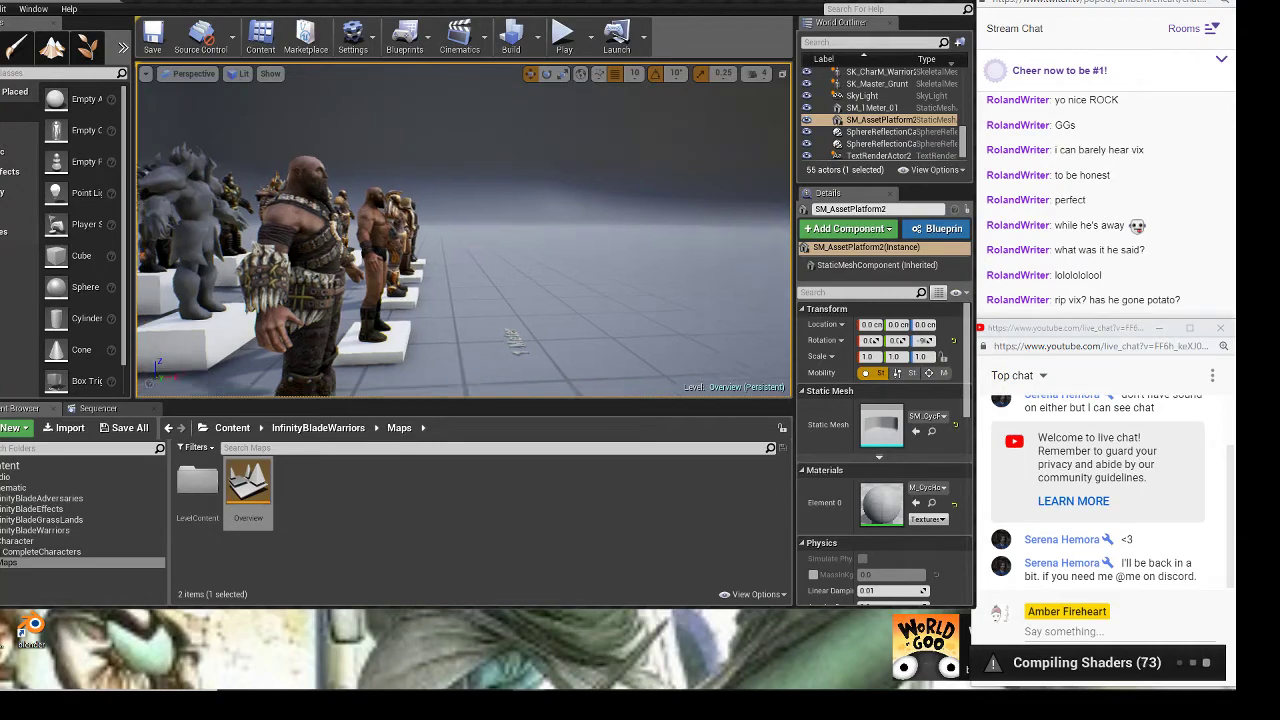
right_click_drag(510, 240, 550, 272)
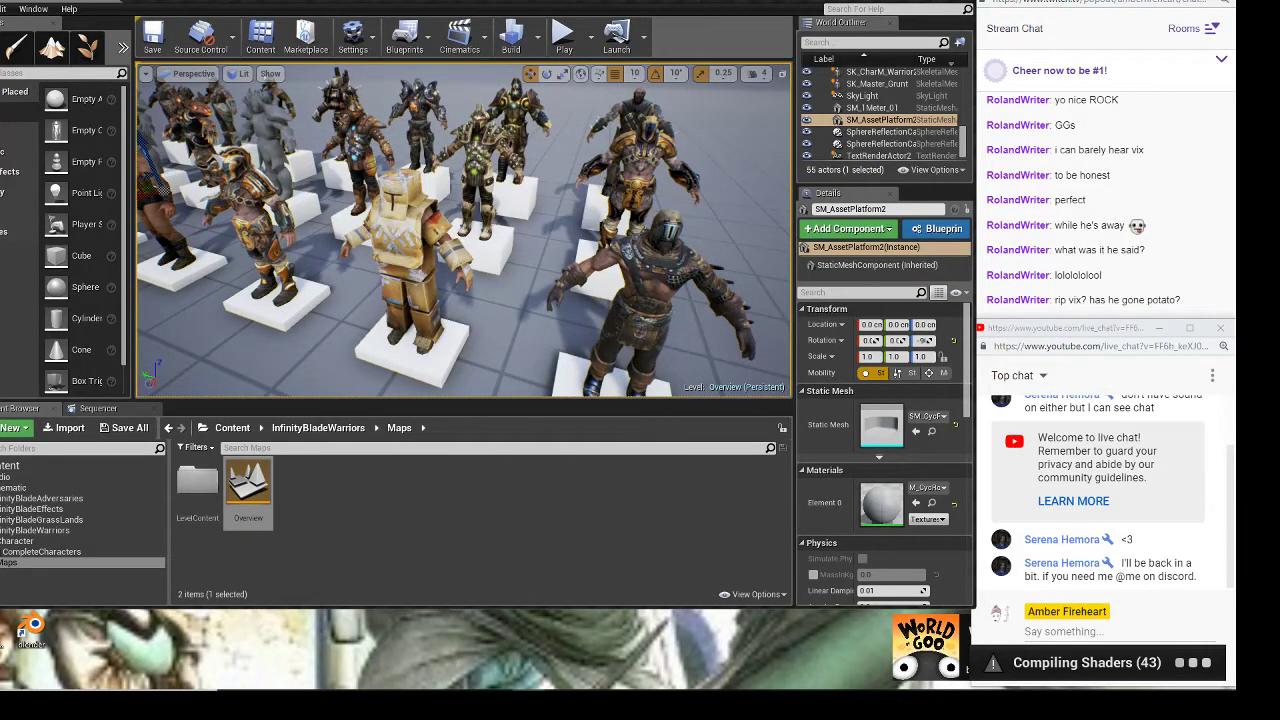
right_click_drag(550, 272, 562, 284)
key("f")
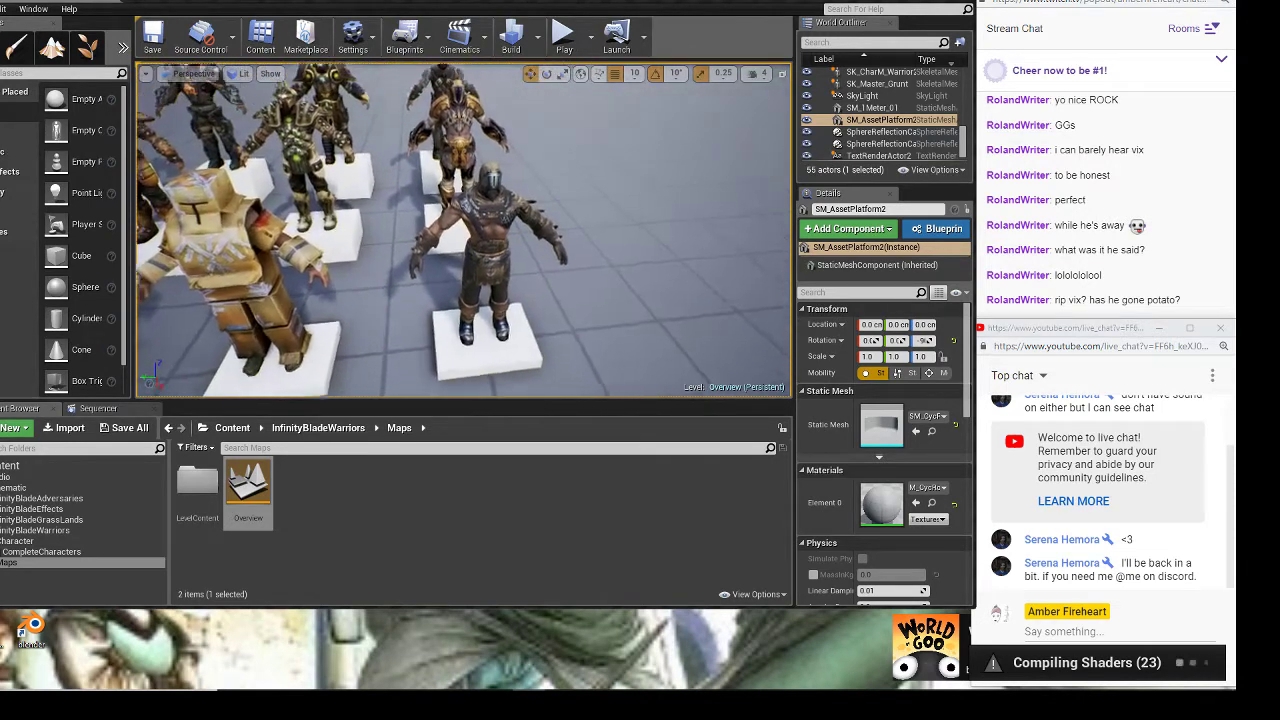
right_click_drag(476, 247, 520, 270)
key("w")
key("w")
right_click_drag(464, 230, 517, 269)
key("s")
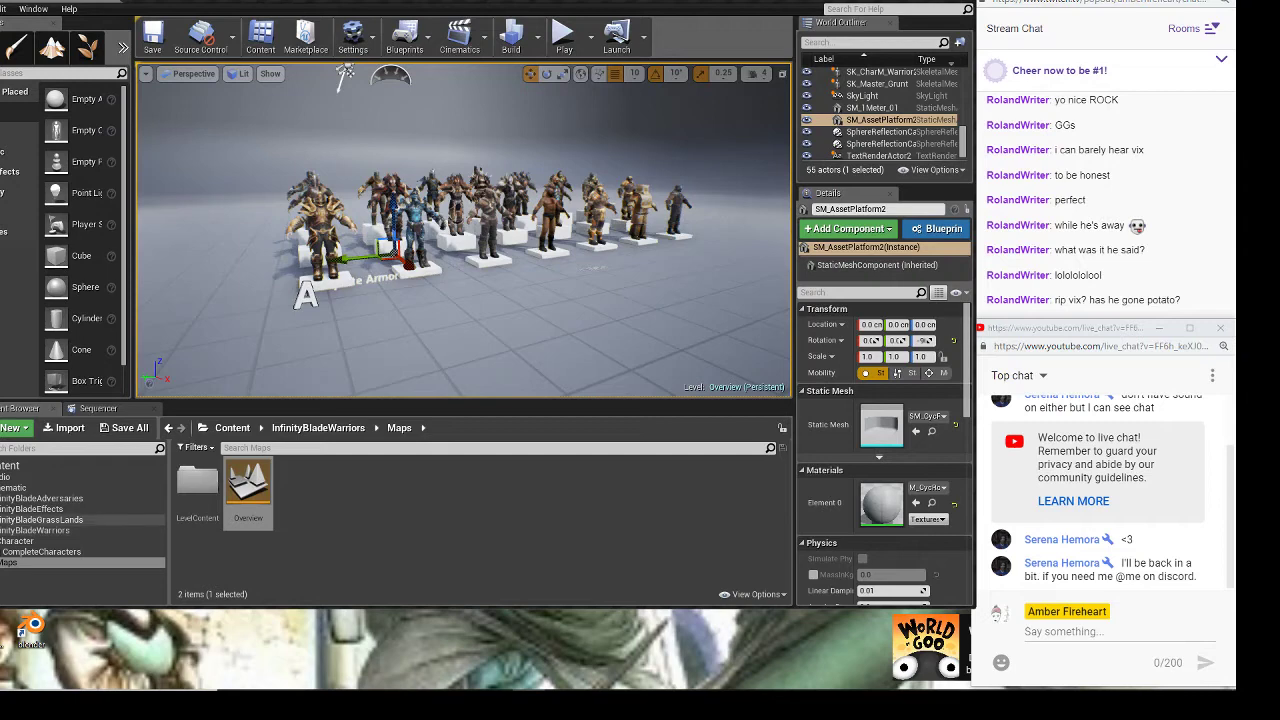
- Open the Overview level from the InfinityBladeGrassLands Maps folder
left_click(2, 530)
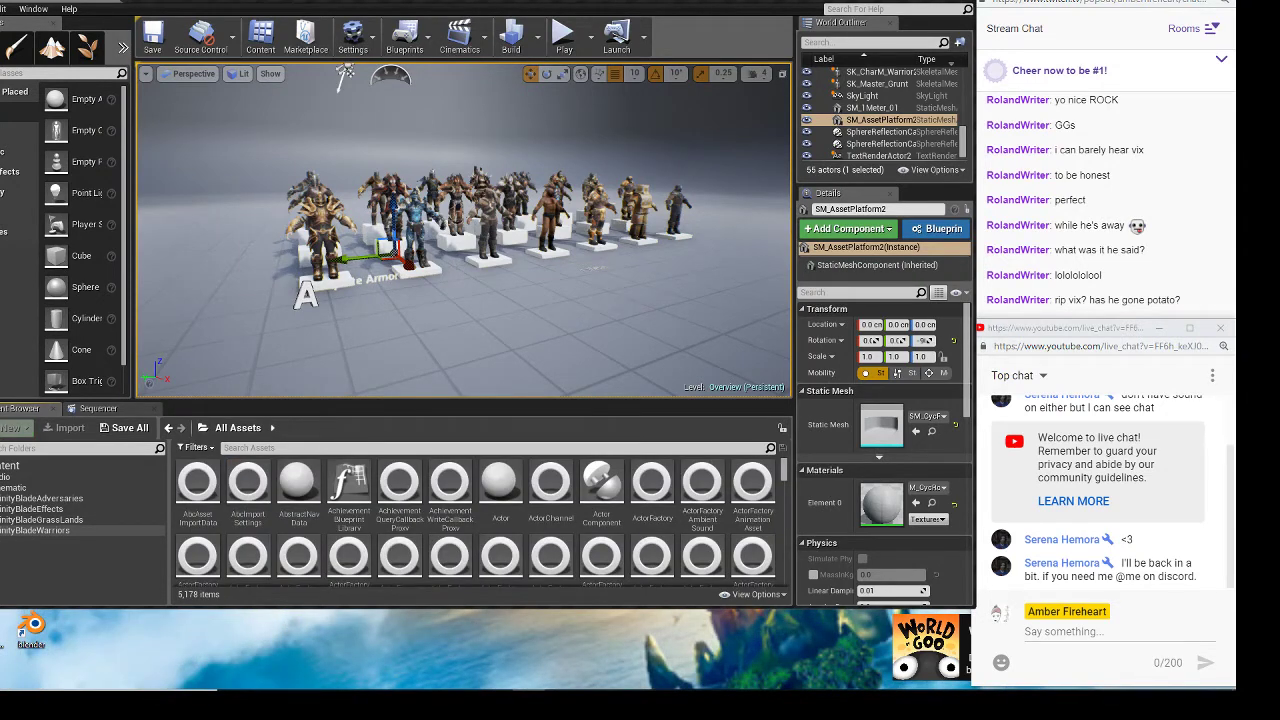
left_click(5, 530)
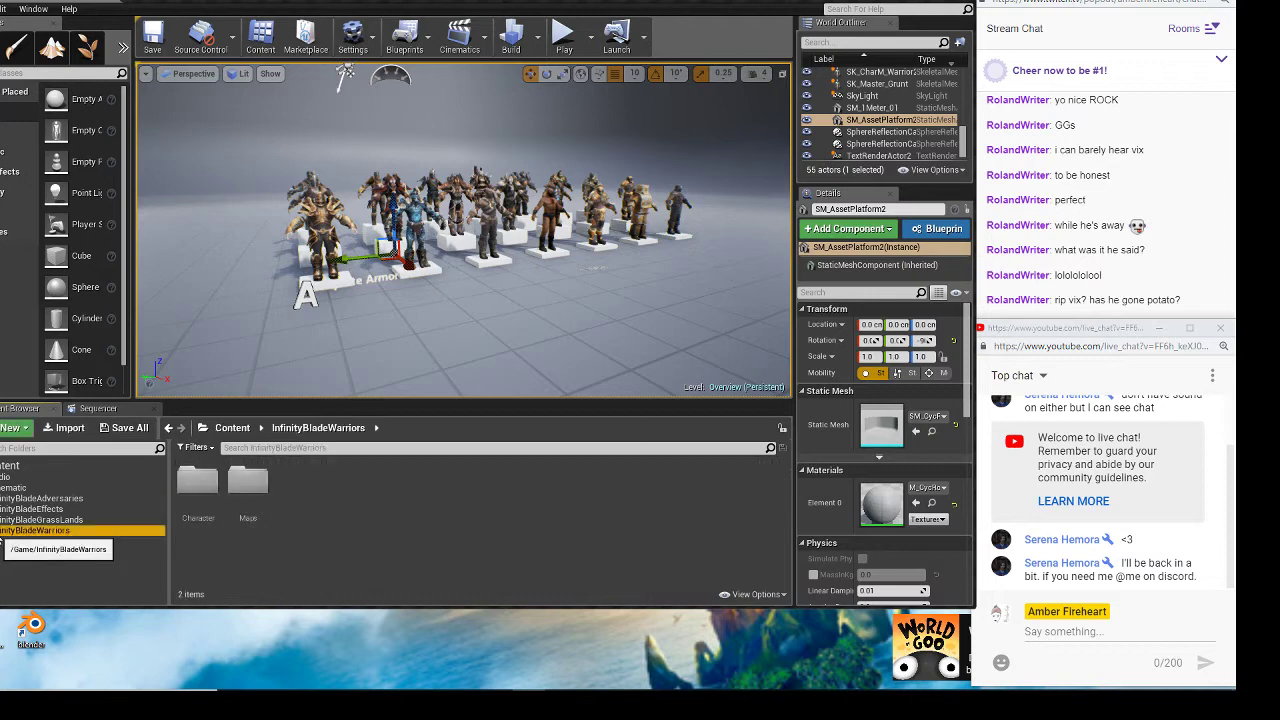
left_click(6, 522)
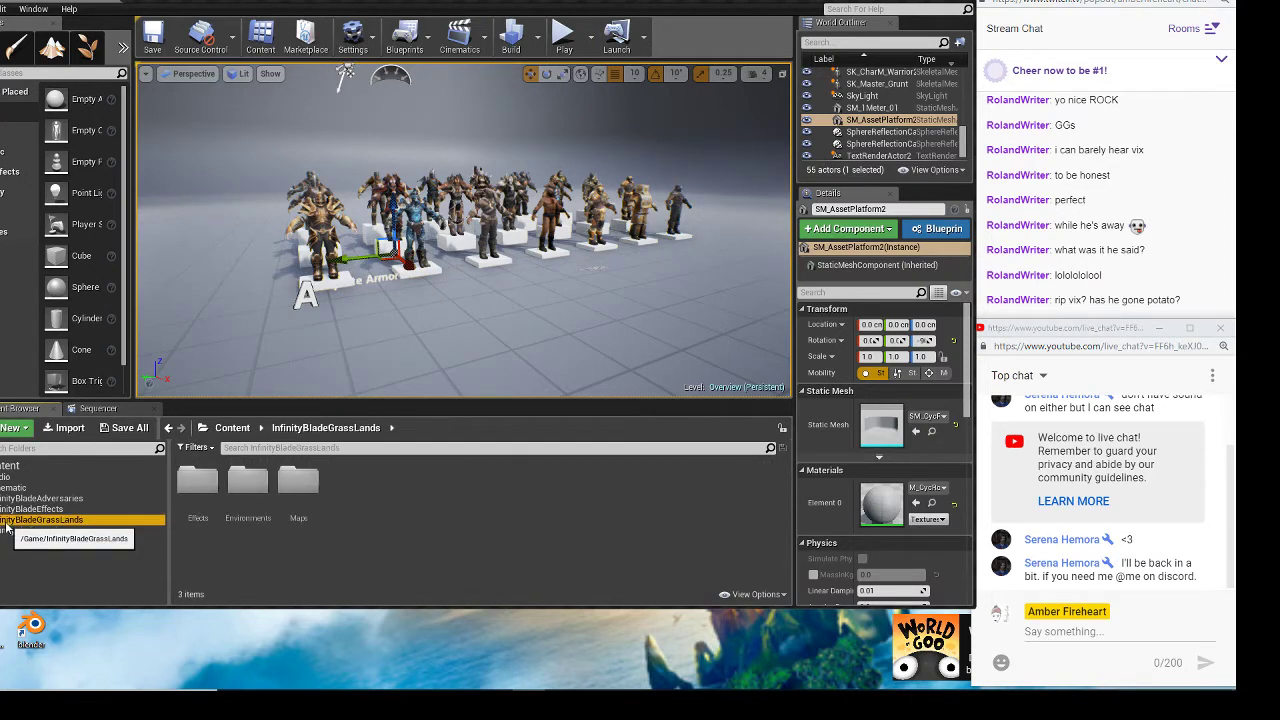
double_click(288, 502)
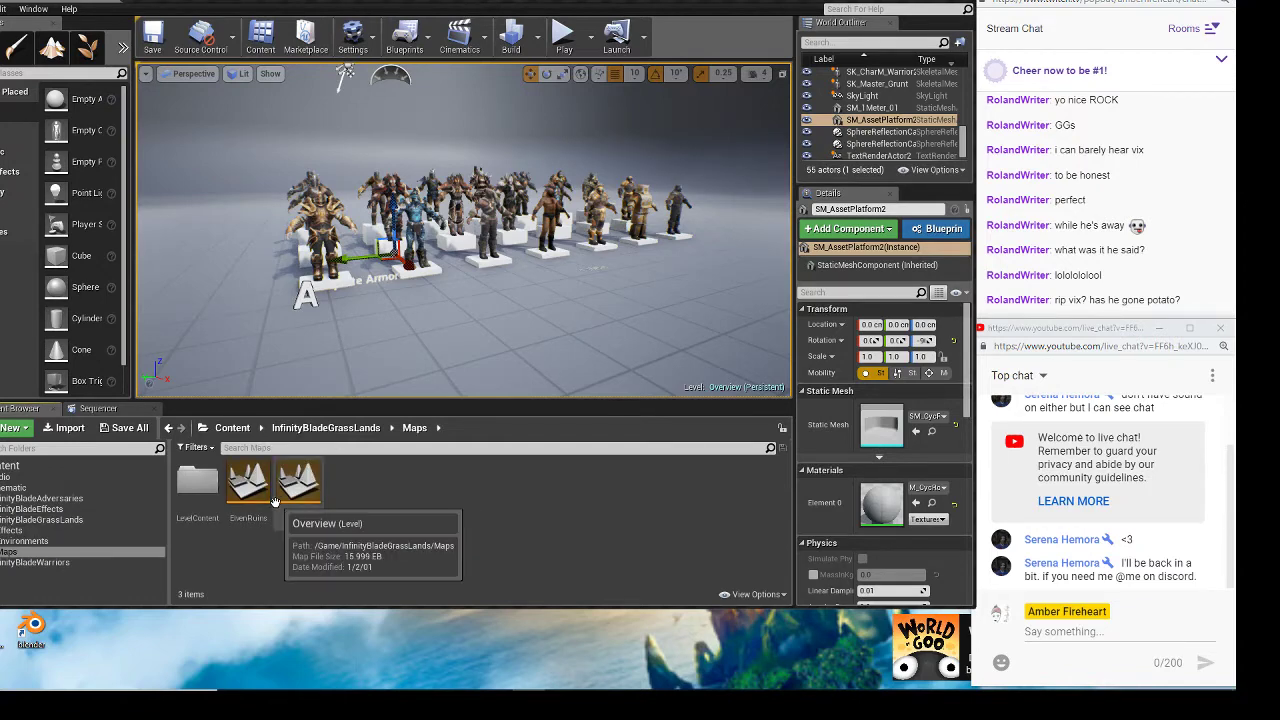
double_click(298, 505)
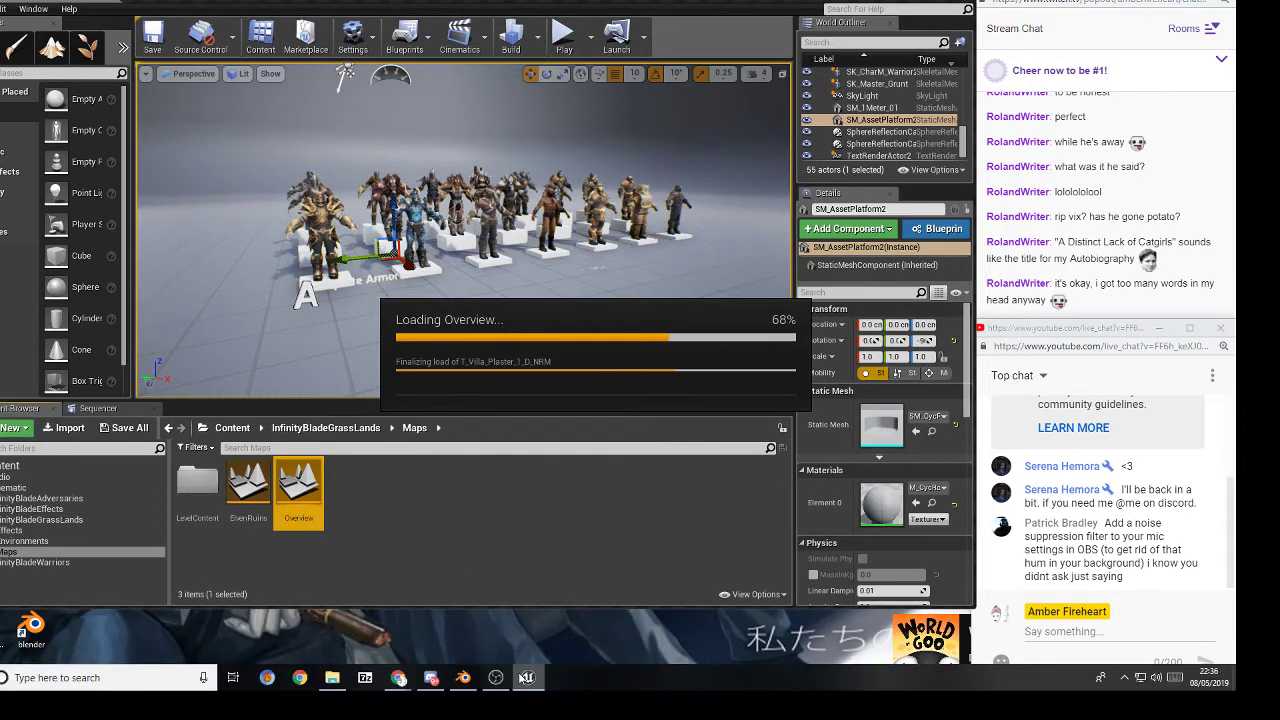
- Switch to OBS and add a Noise Suppression filter with its default name and level to the Mic/Aux audio source
left_click(496, 677)
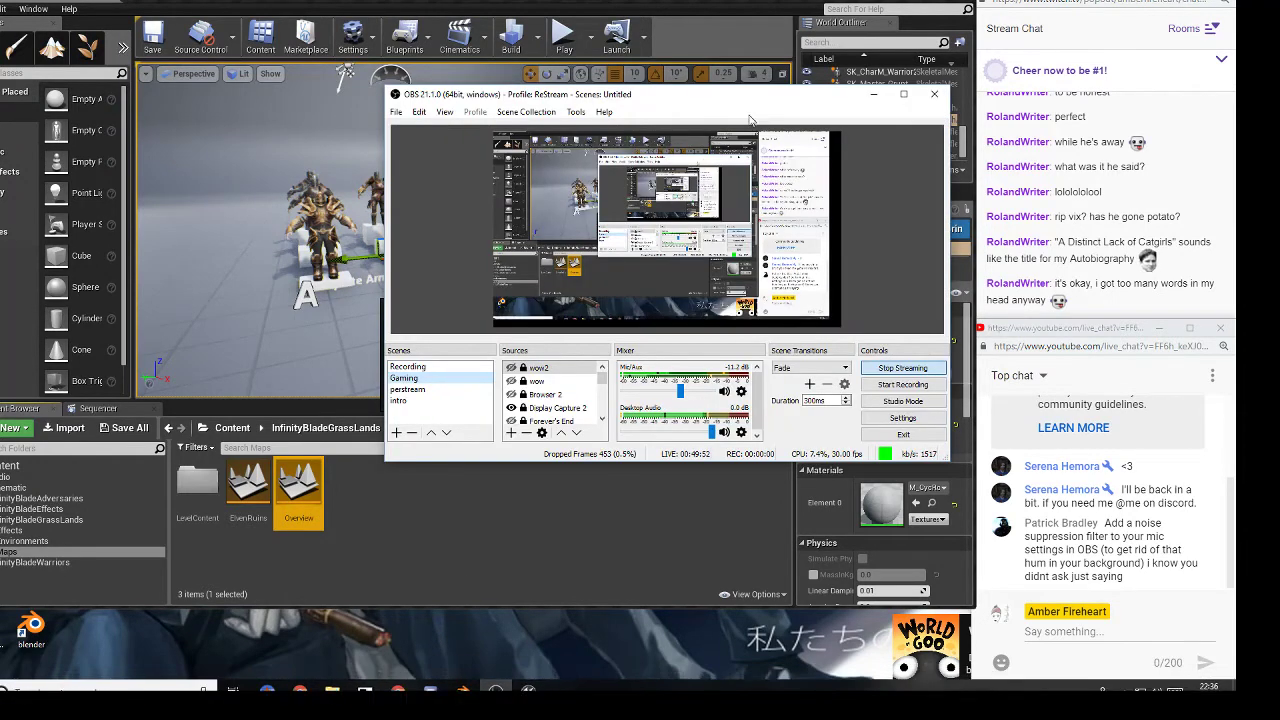
left_click_drag(750, 120, 645, 303)
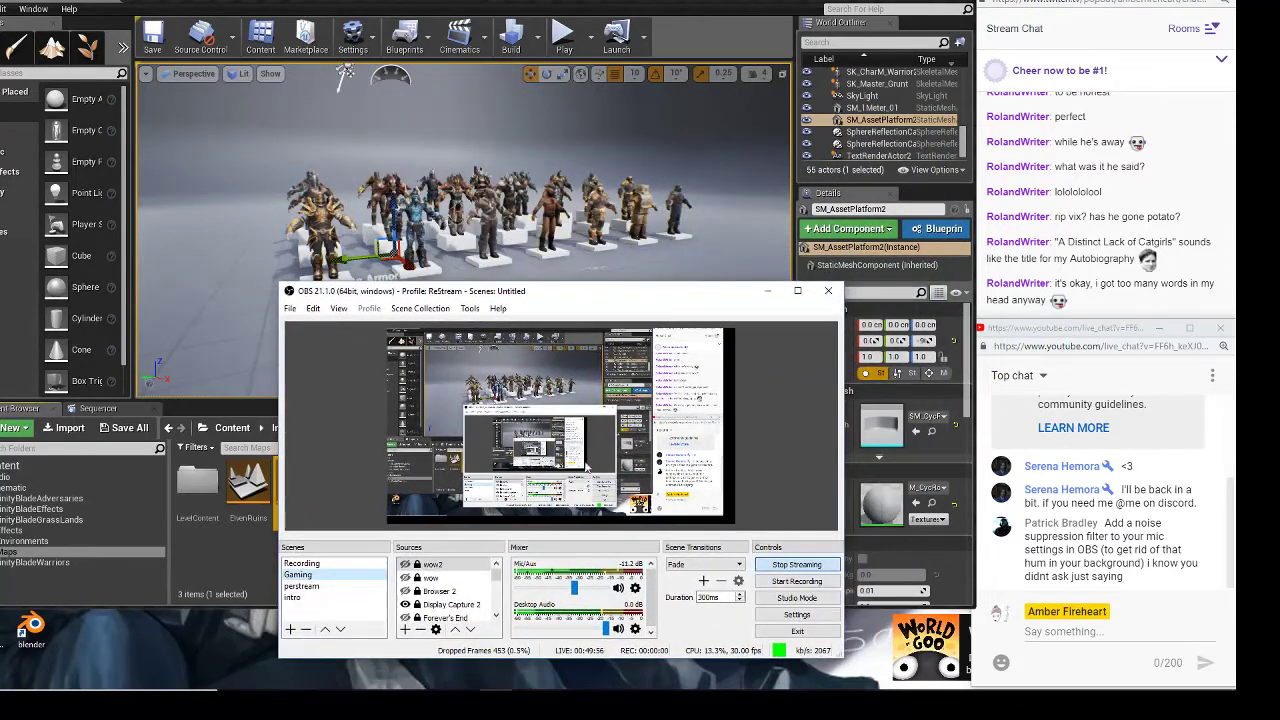
left_click(635, 588)
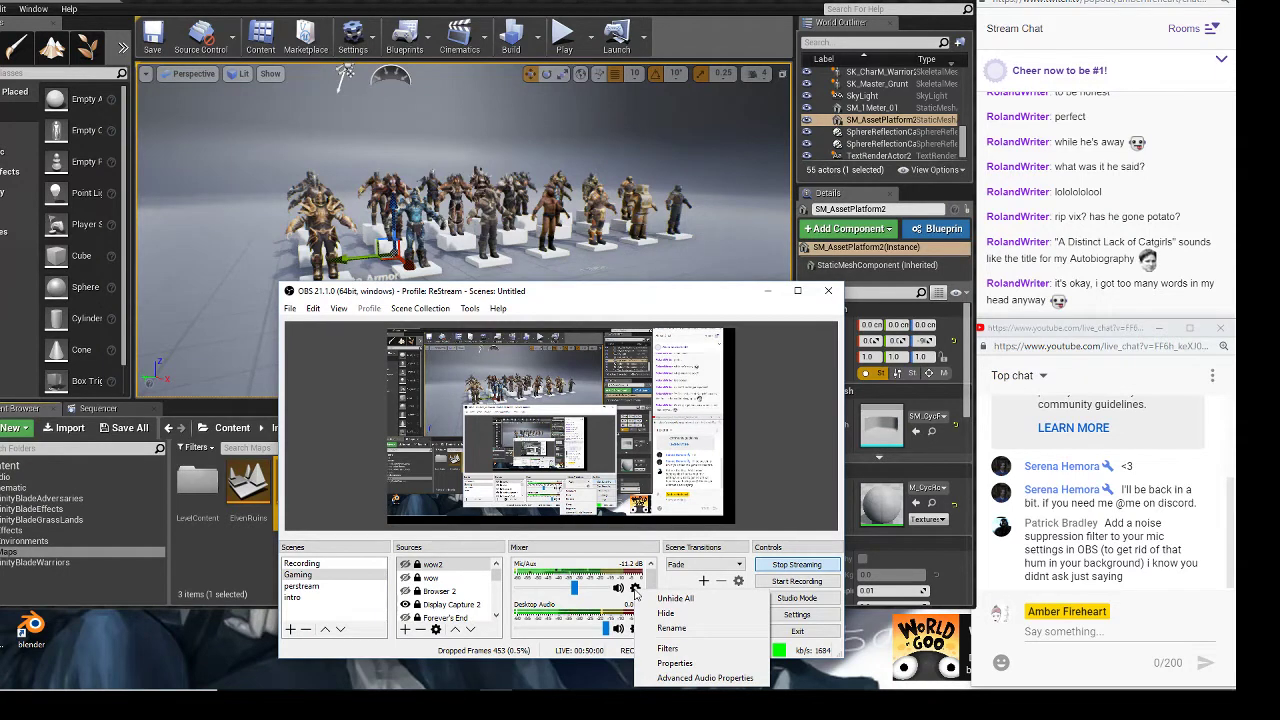
left_click(696, 650)
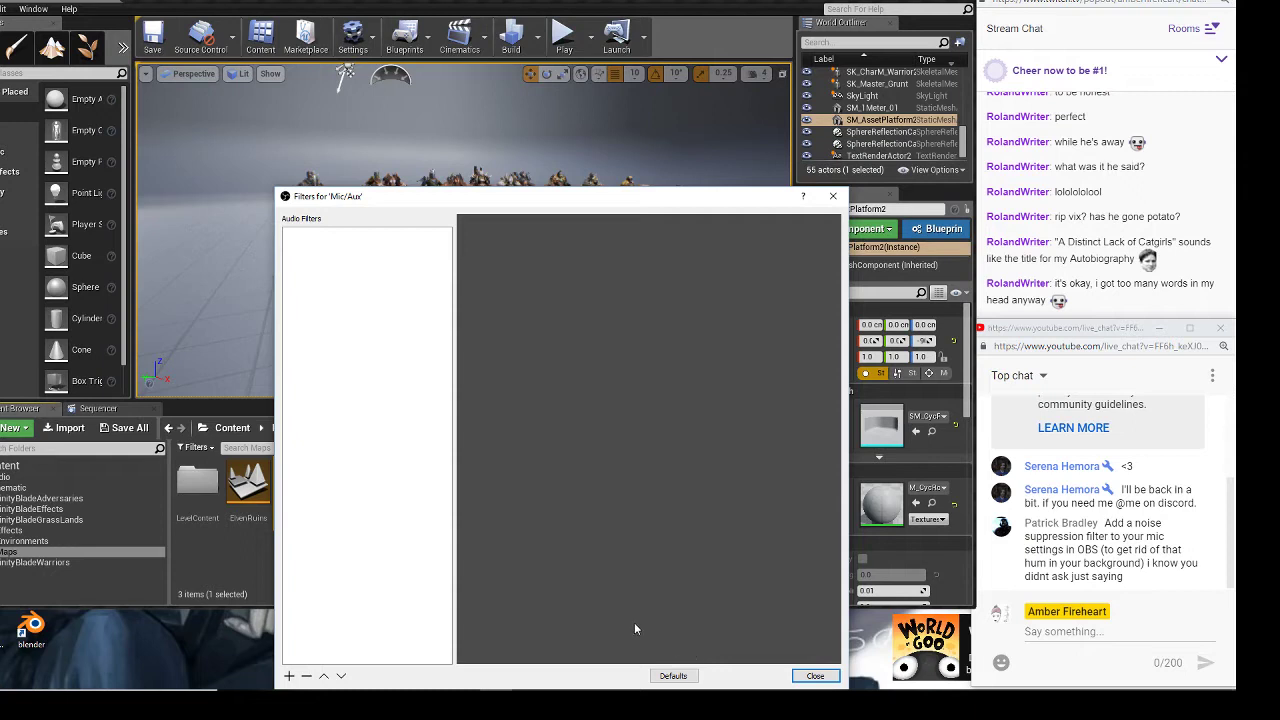
left_click(290, 676)
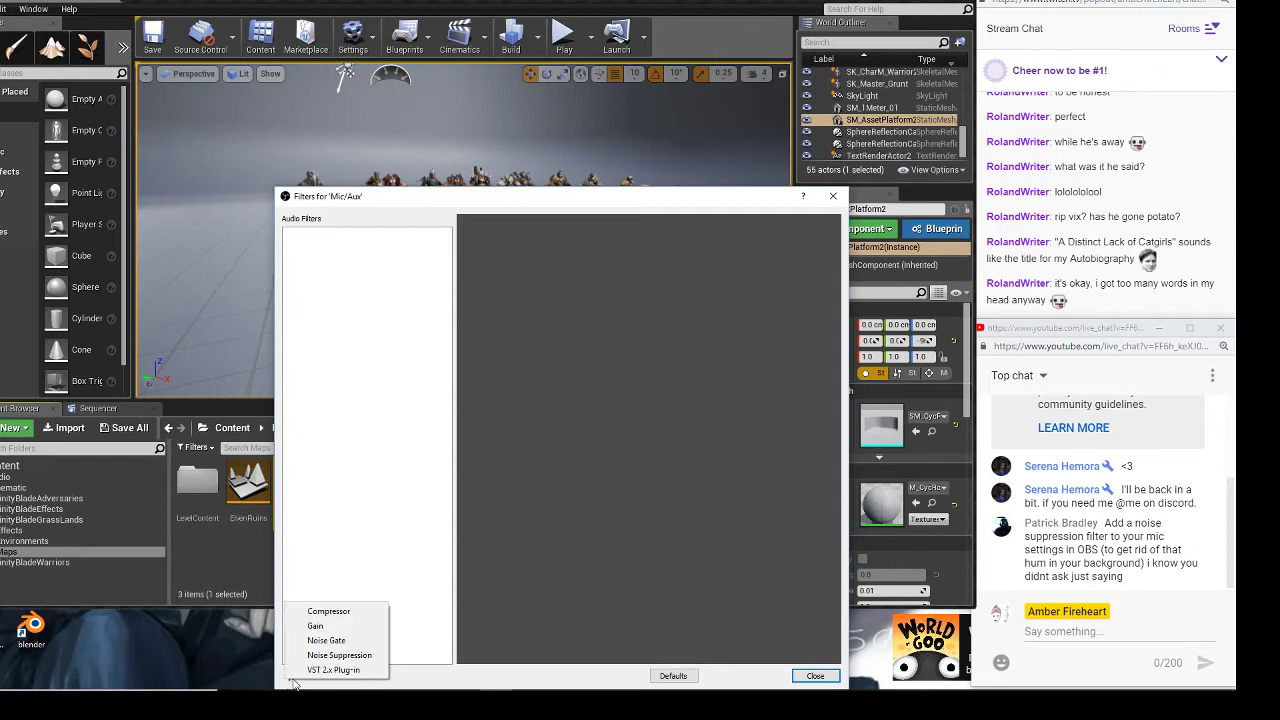
left_click(338, 655)
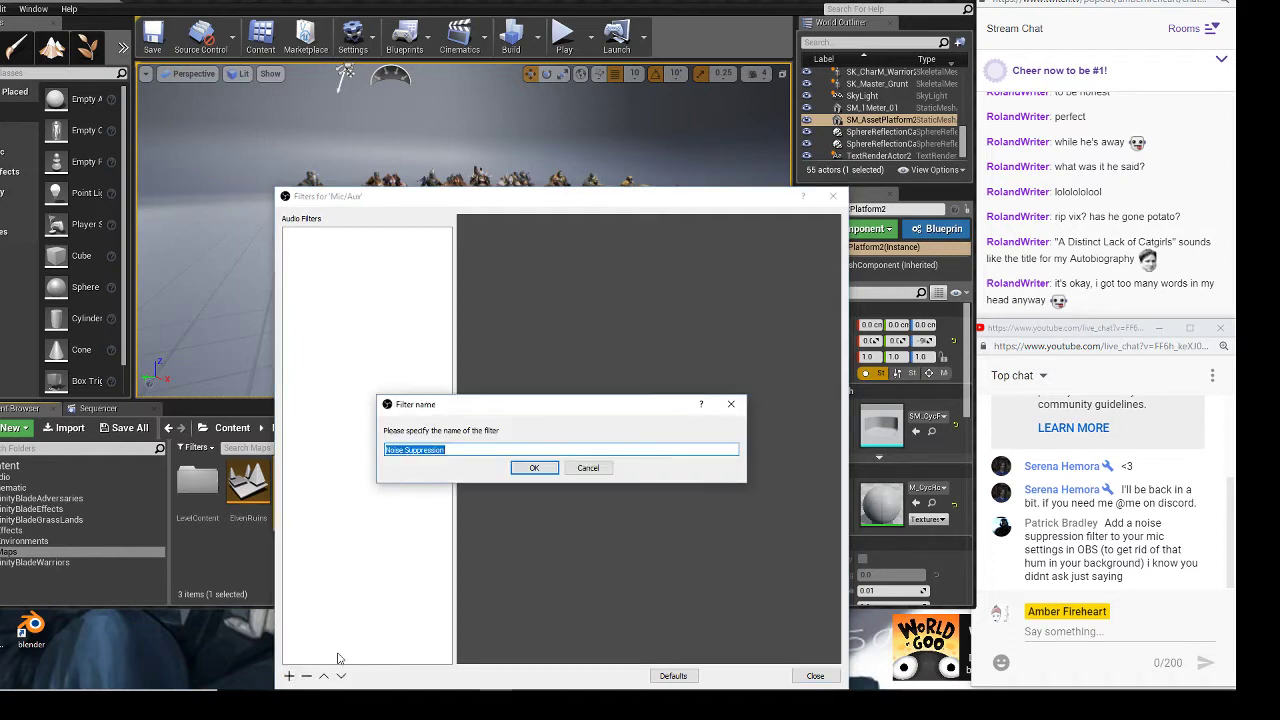
left_click(535, 468)
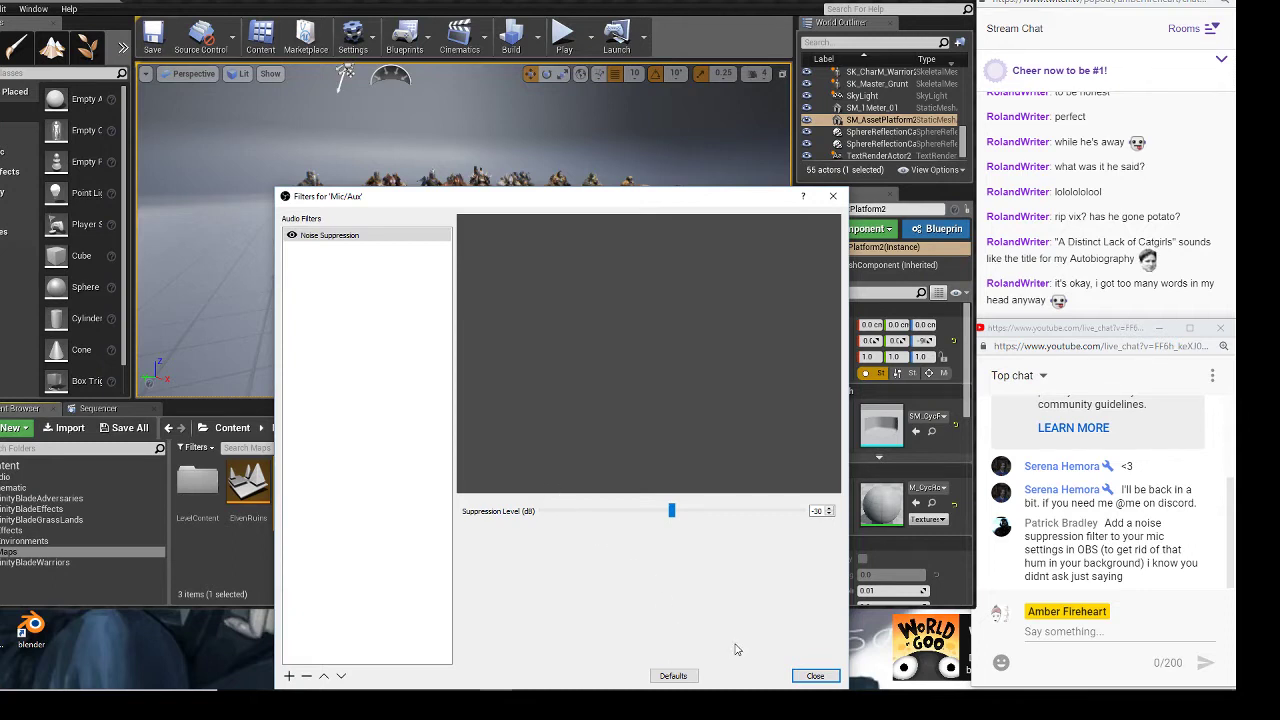
left_click(815, 676)
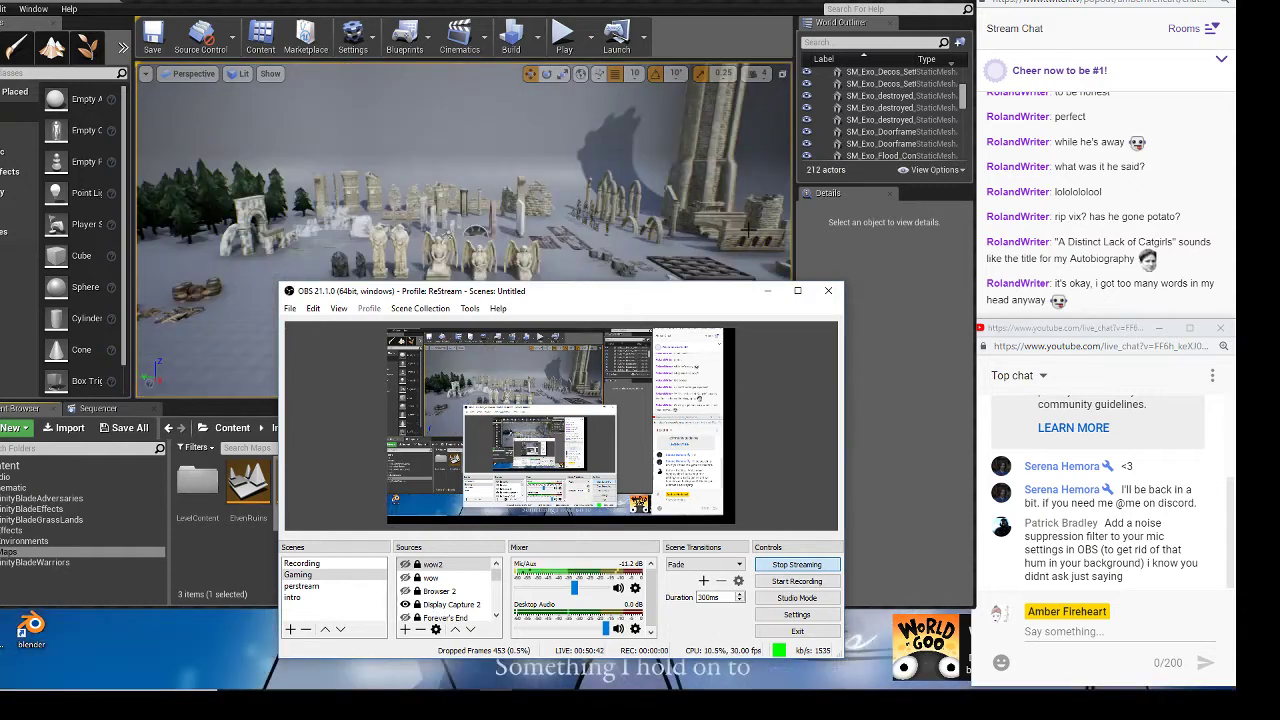
- Return to Unreal Editor and look over the statues, arches and ruin pieces in the grasslands Overview level
left_click(415, 391)
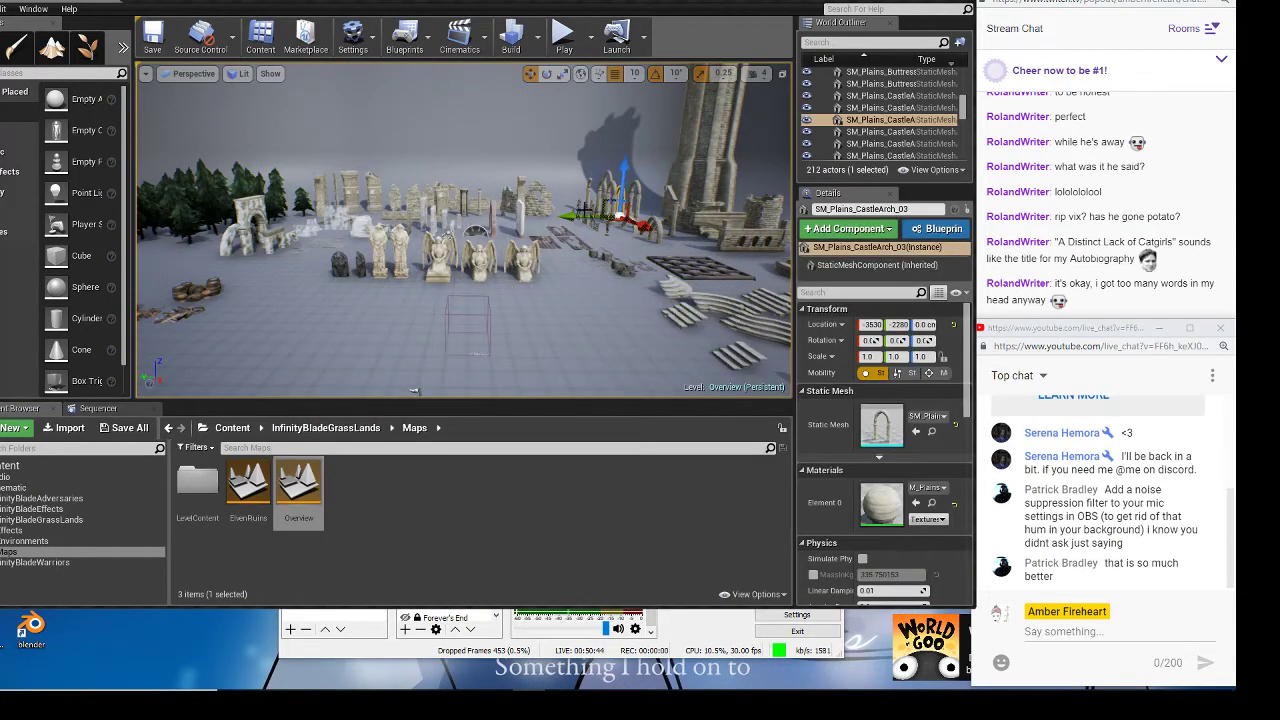
left_click(590, 296)
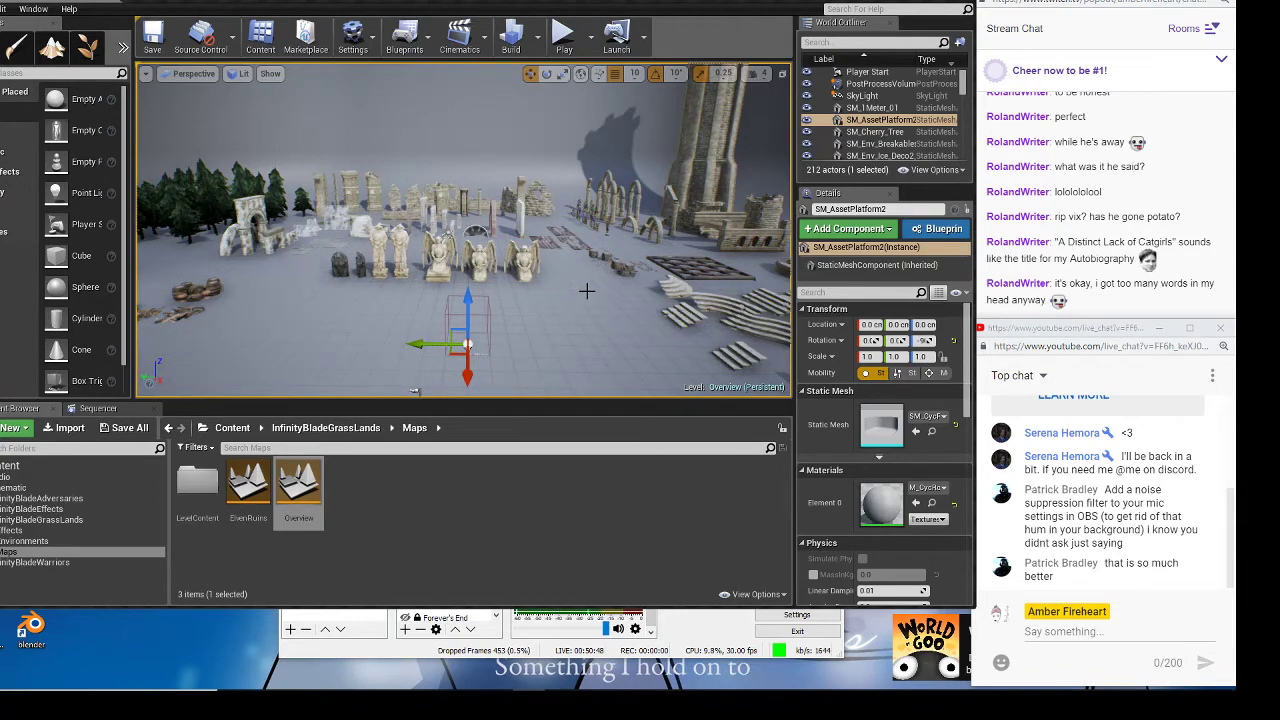
right_click_drag(415, 391, 536, 325)
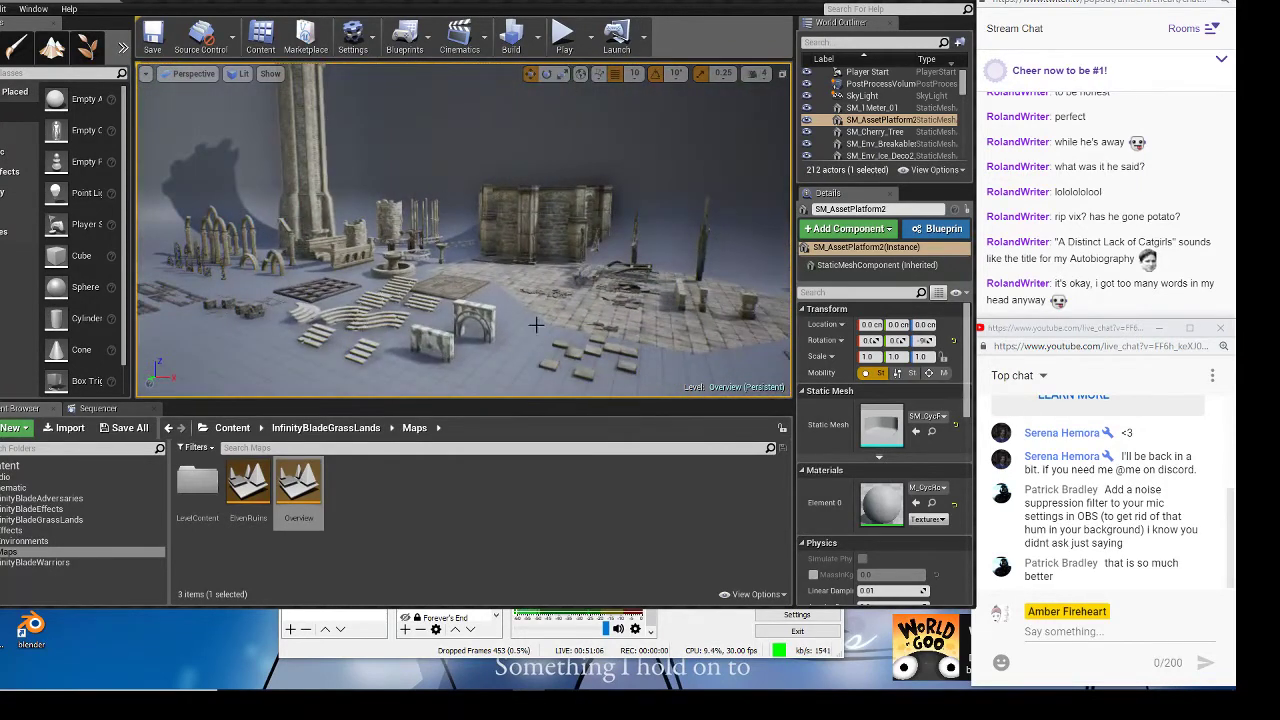
- Open the ElvenRuins level from the grasslands Maps folder and tour its fountain courtyard, stairs and ruined towers
left_click(270, 494)
double_click(270, 494)
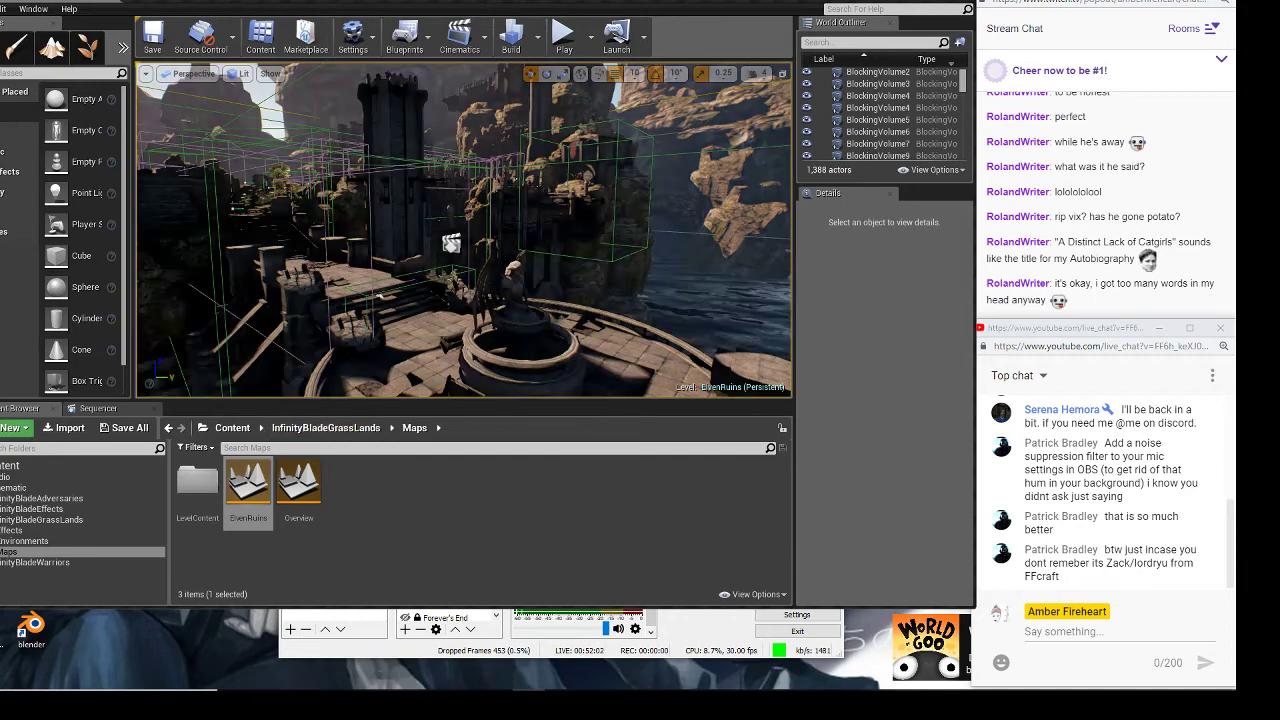
right_click_drag(490, 297, 648, 330)
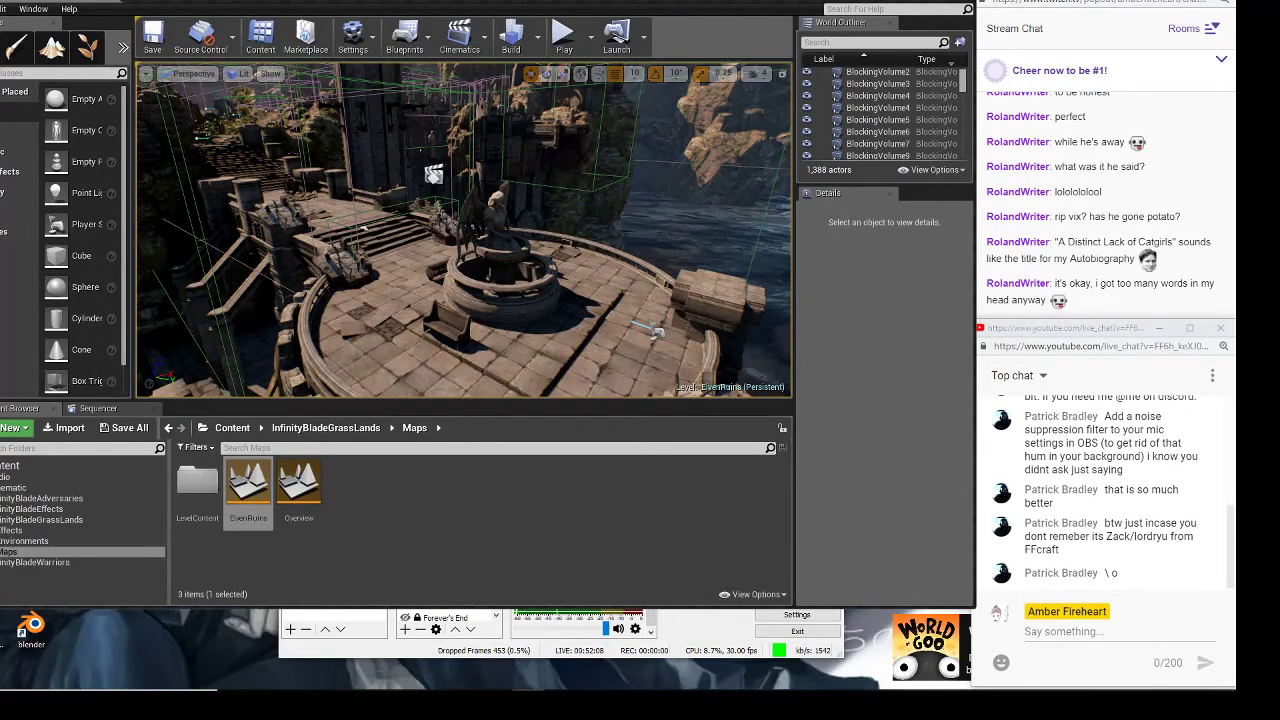
right_click_drag(650, 330, 400, 360)
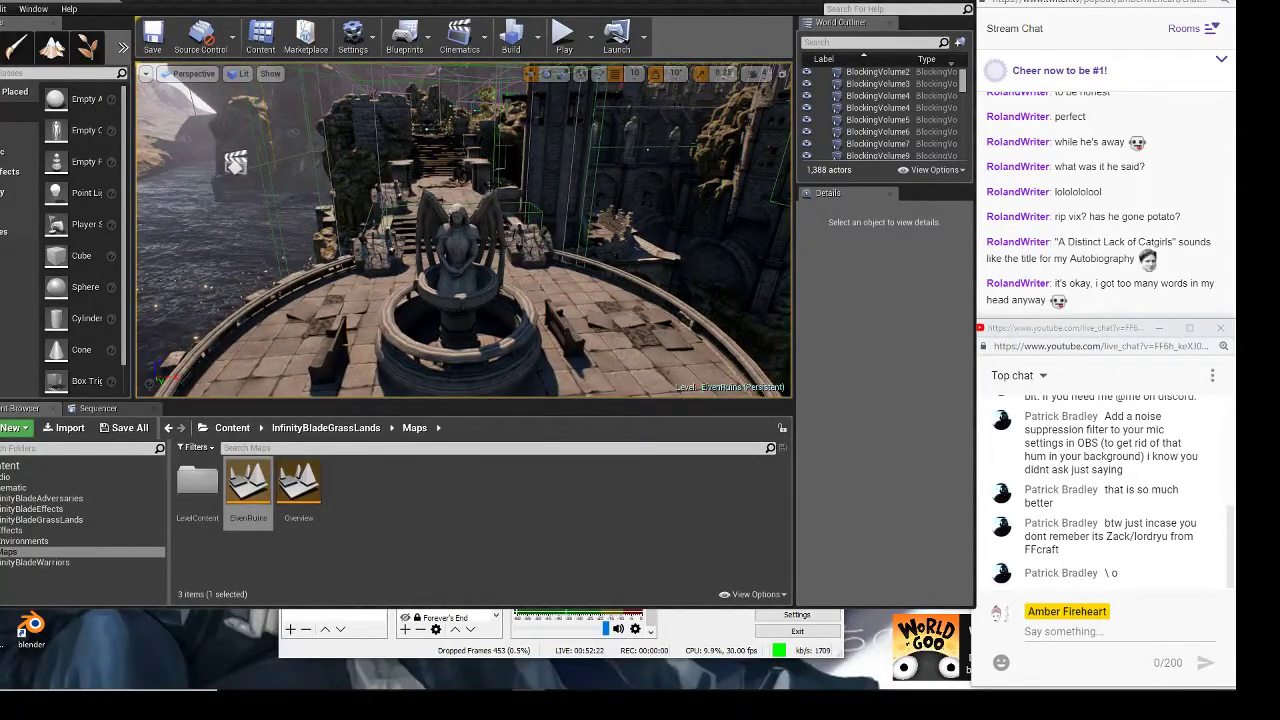
right_click_drag(400, 360, 402, 325)
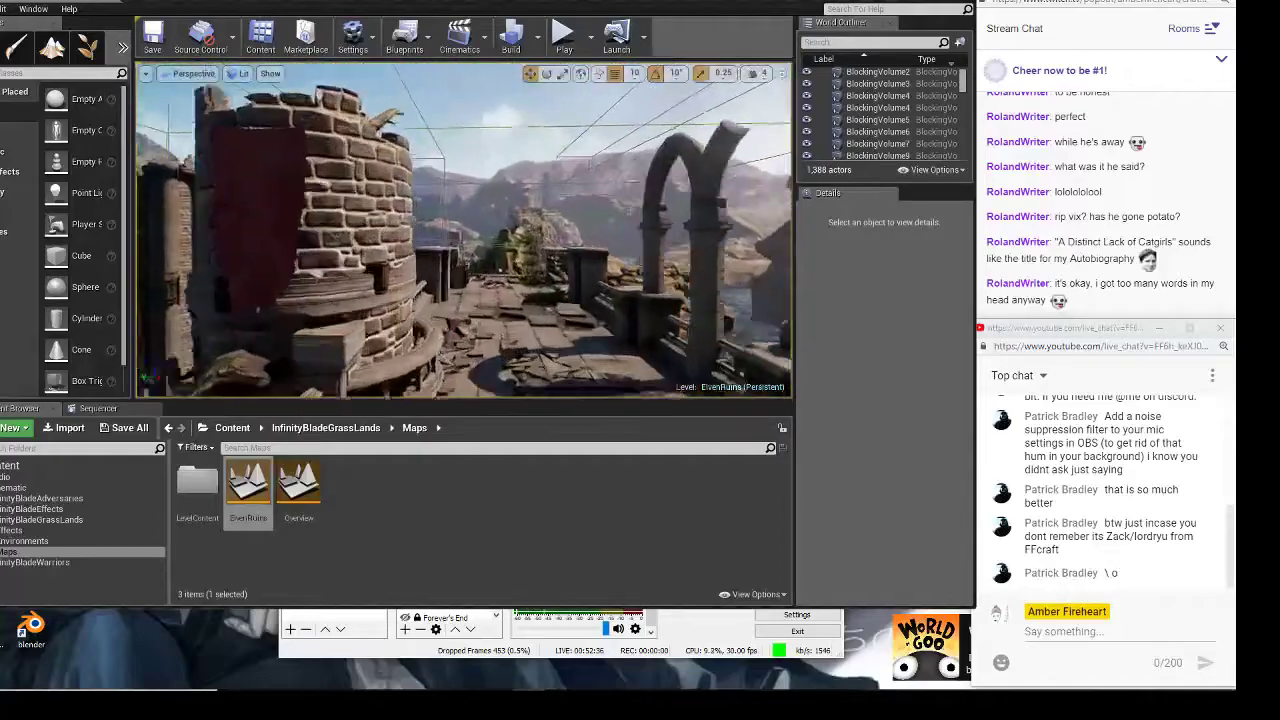
right_click_drag(402, 325, 355, 381)
right_click_drag(464, 230, 535, 258)
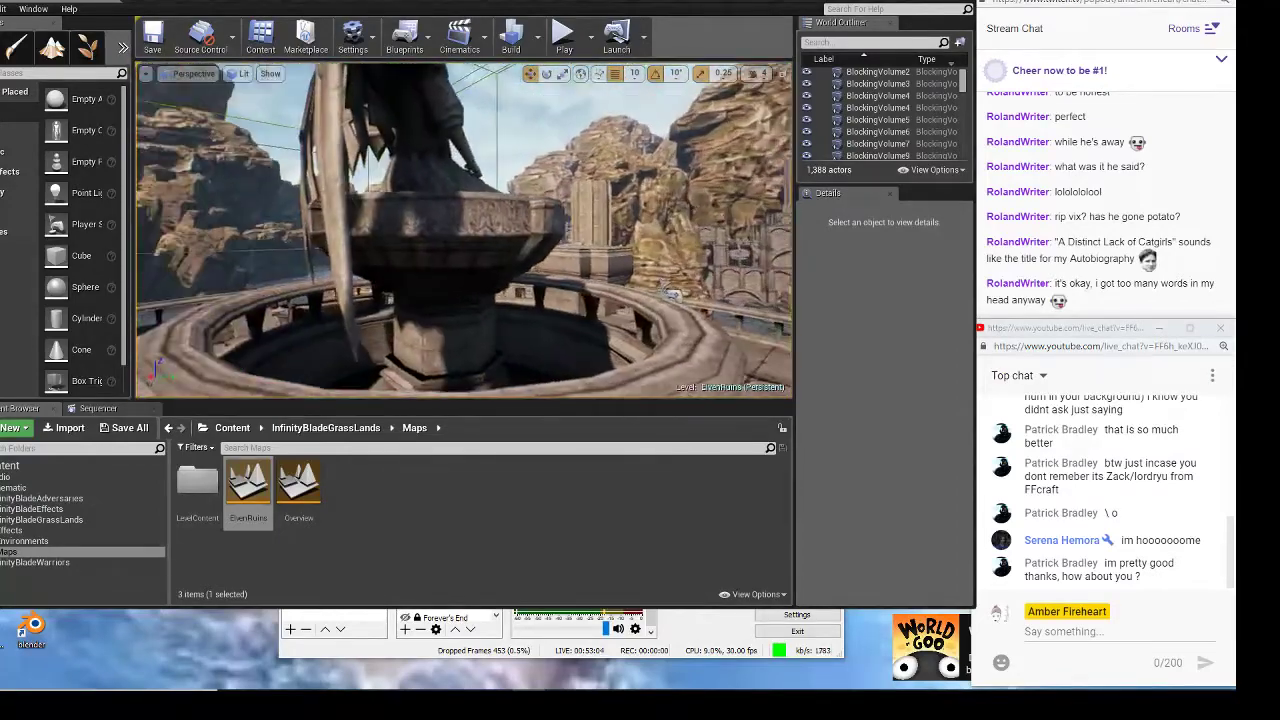
right_click_drag(557, 280, 747, 287)
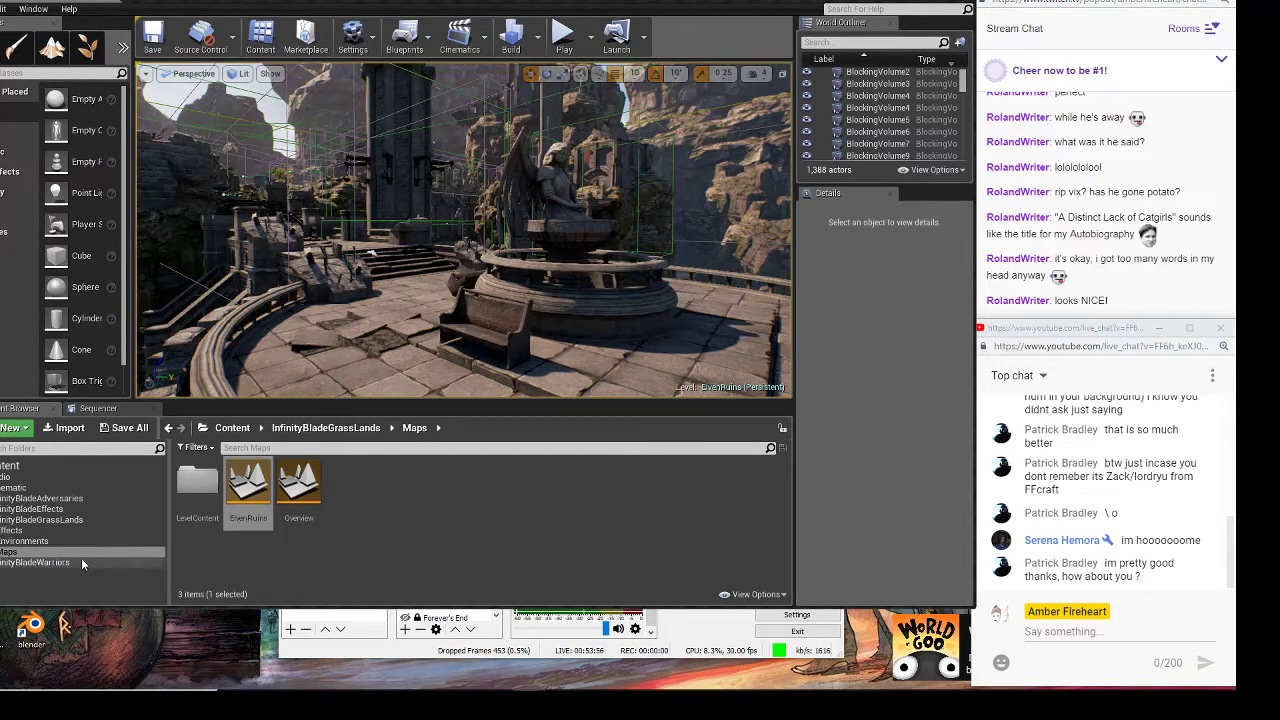
left_click(57, 432)
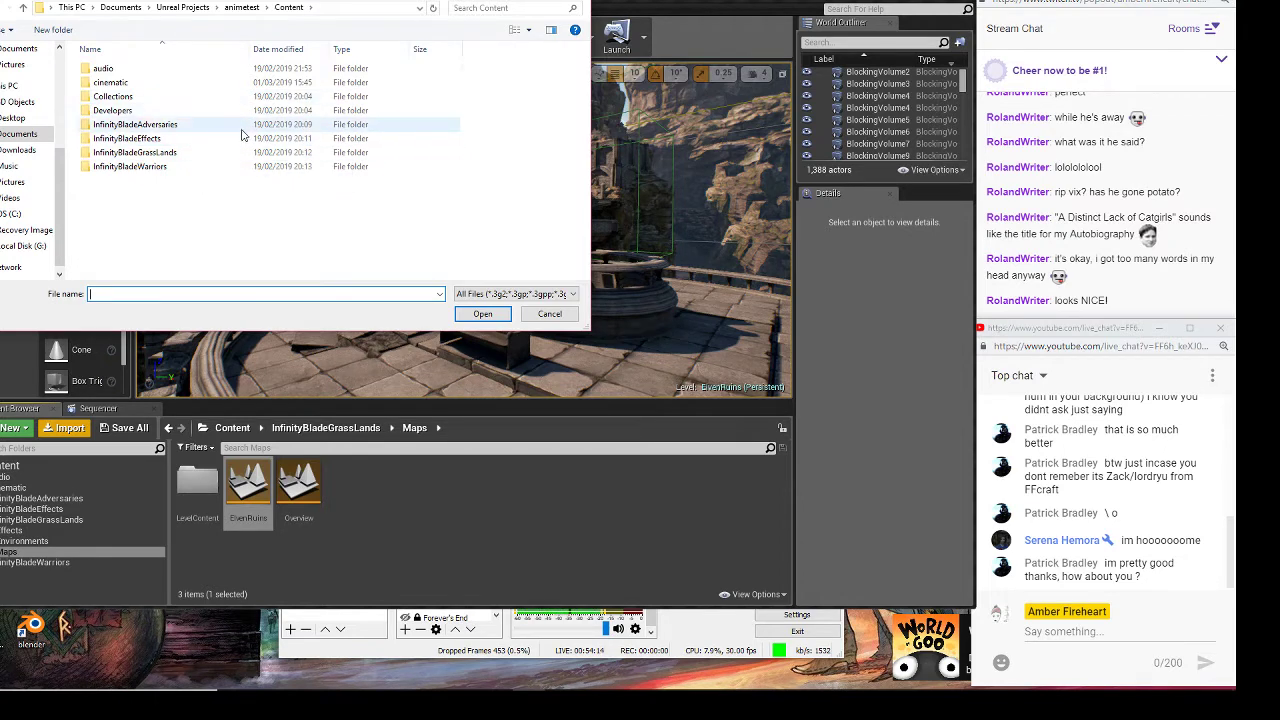
left_click(215, 86)
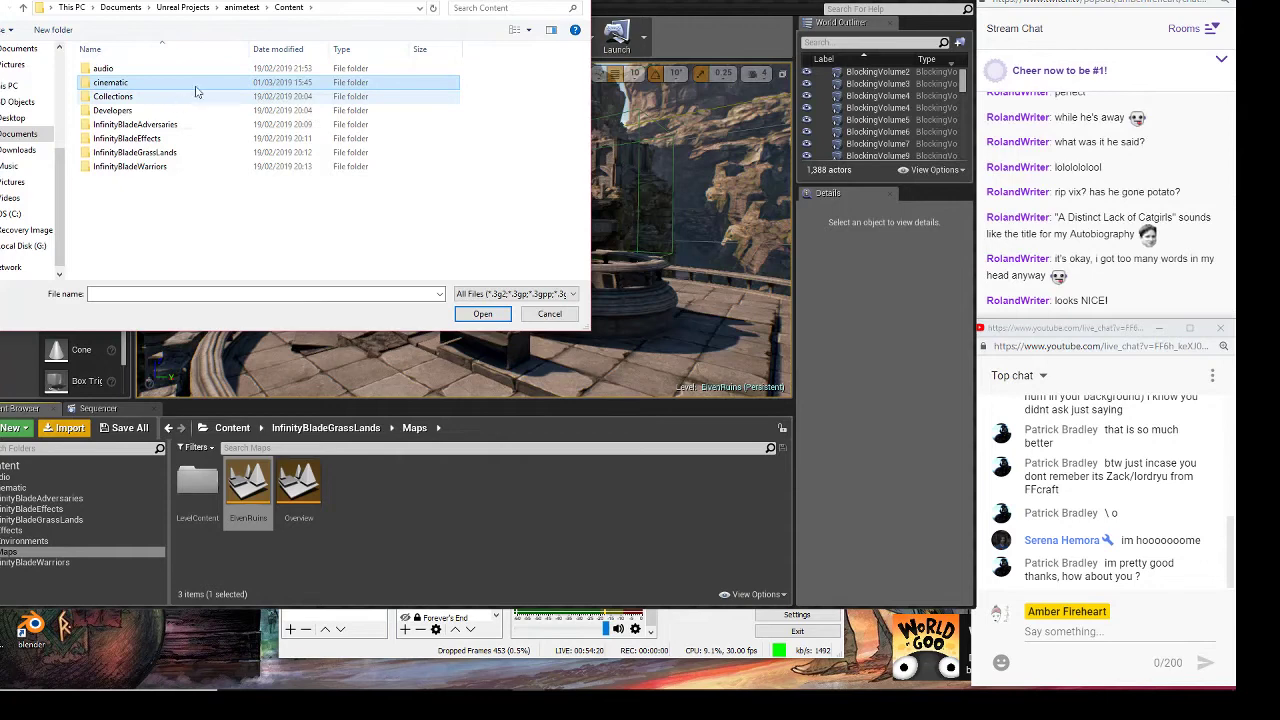
left_click(241, 7)
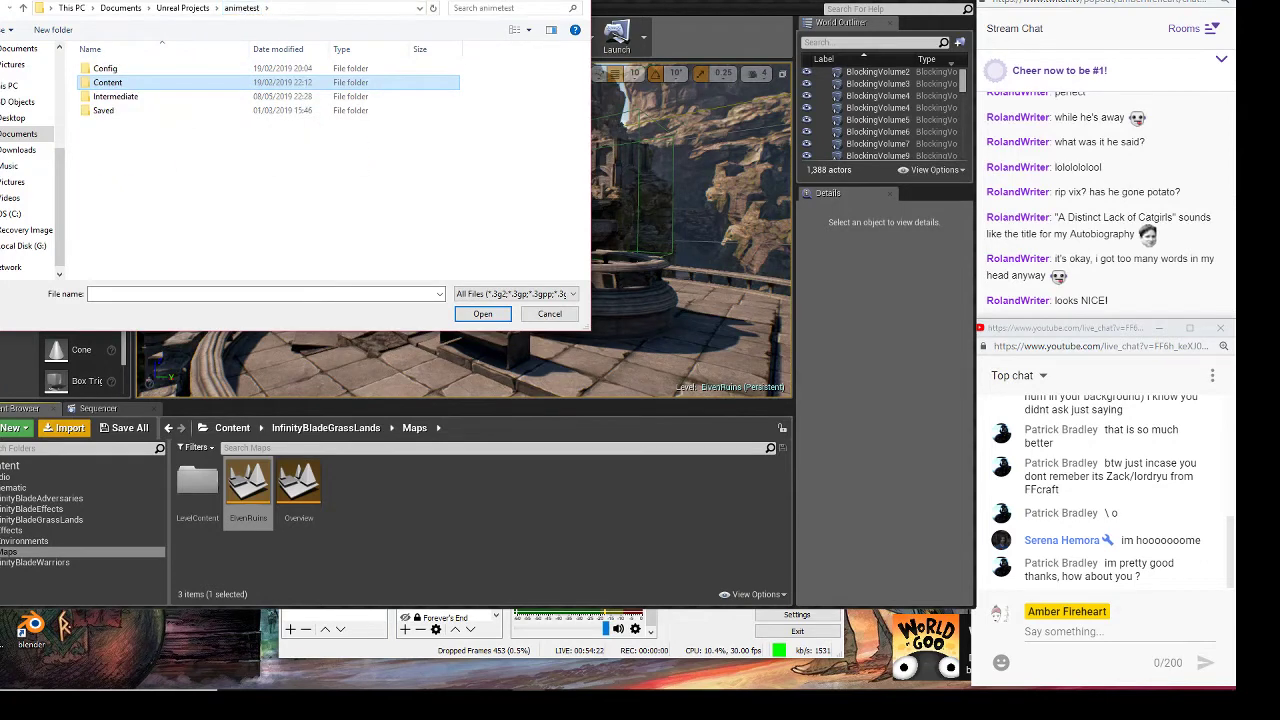
left_click(549, 313)
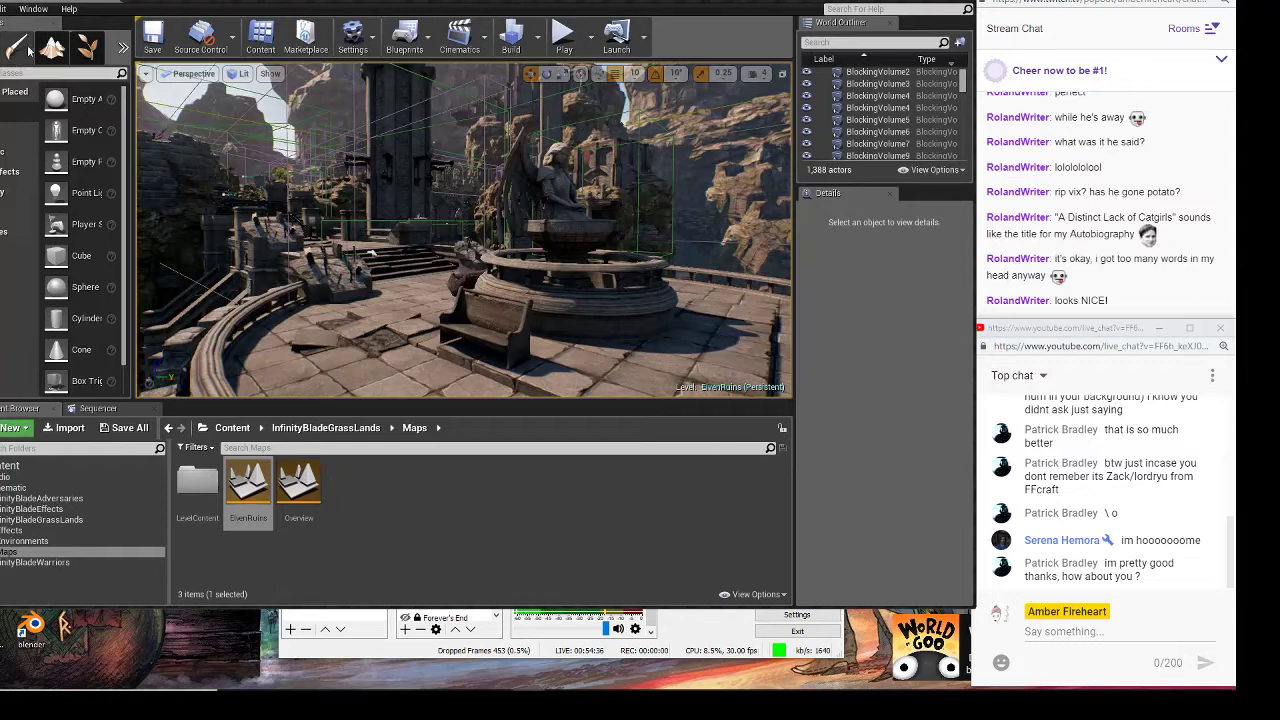
scroll(856, 106, "up", 1)
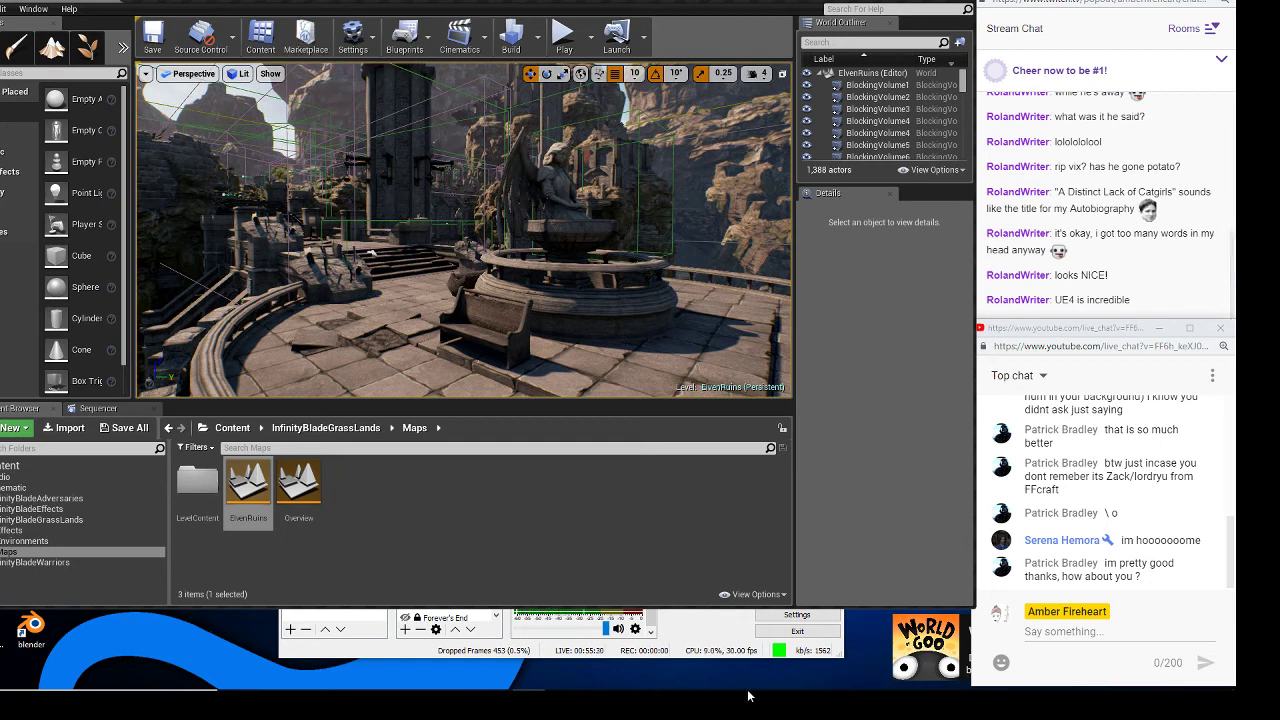
mouse_move(769, 695)
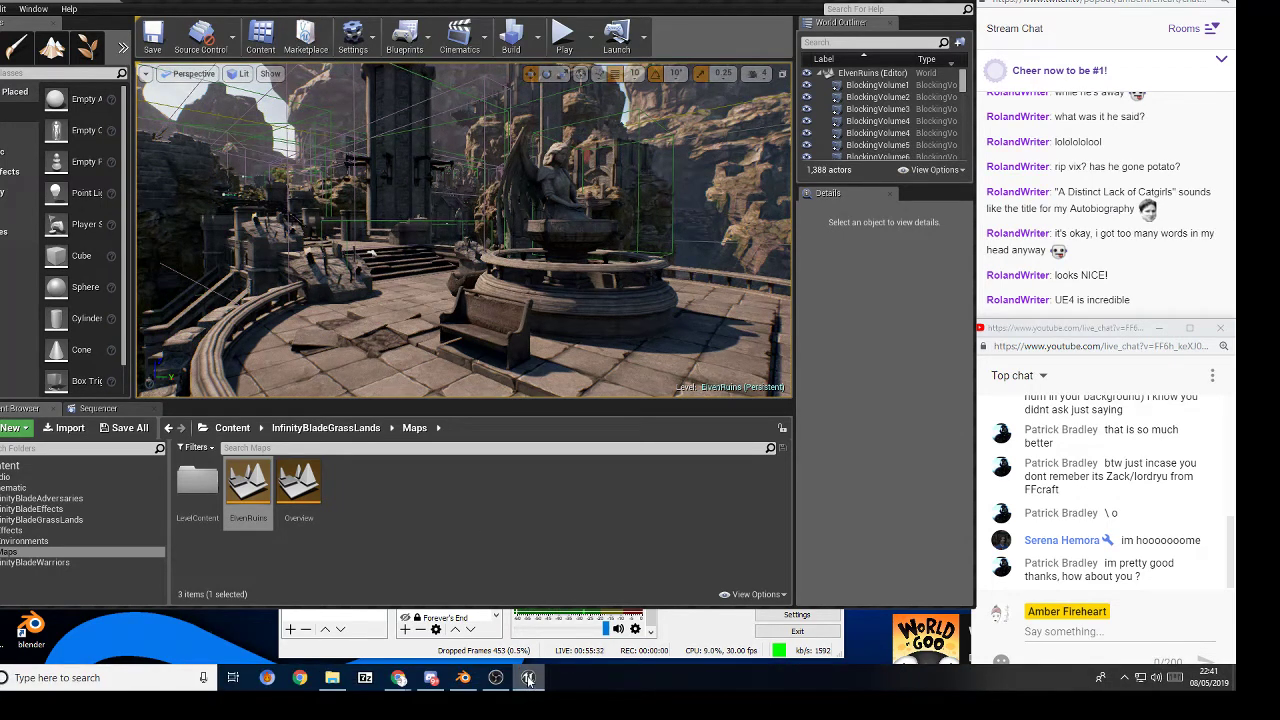
mouse_move(528, 678)
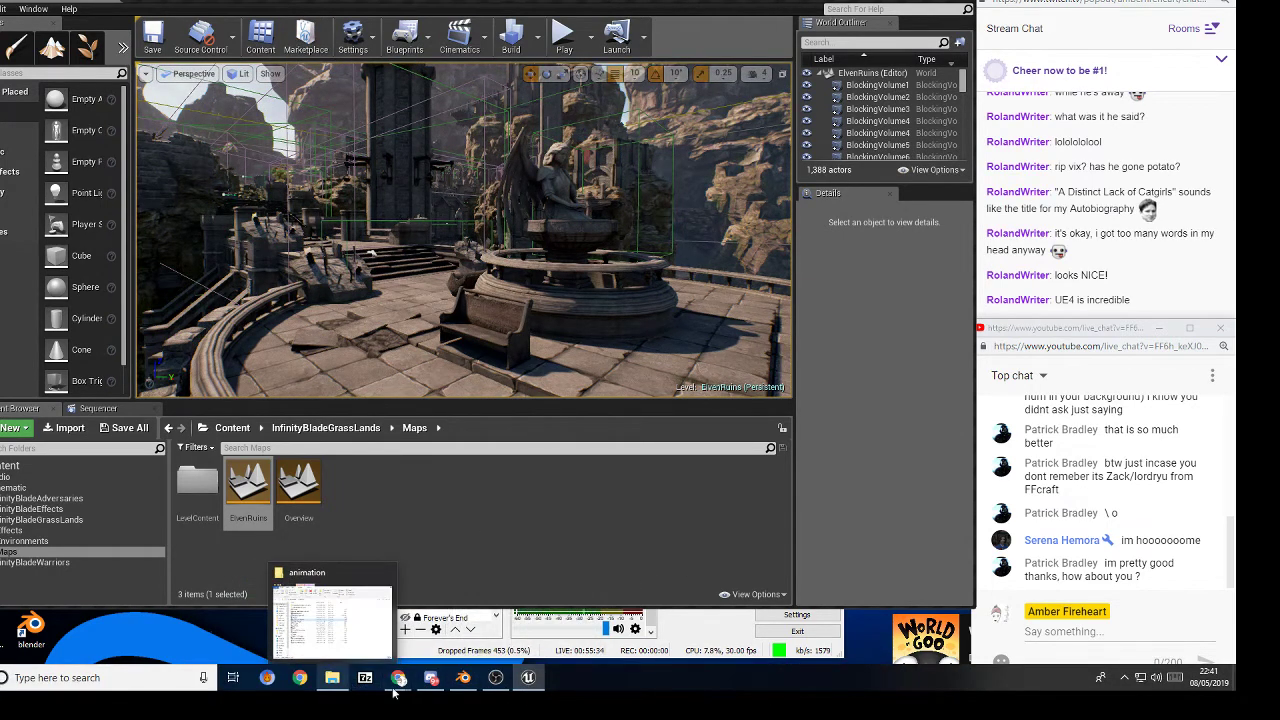
left_click(1125, 678)
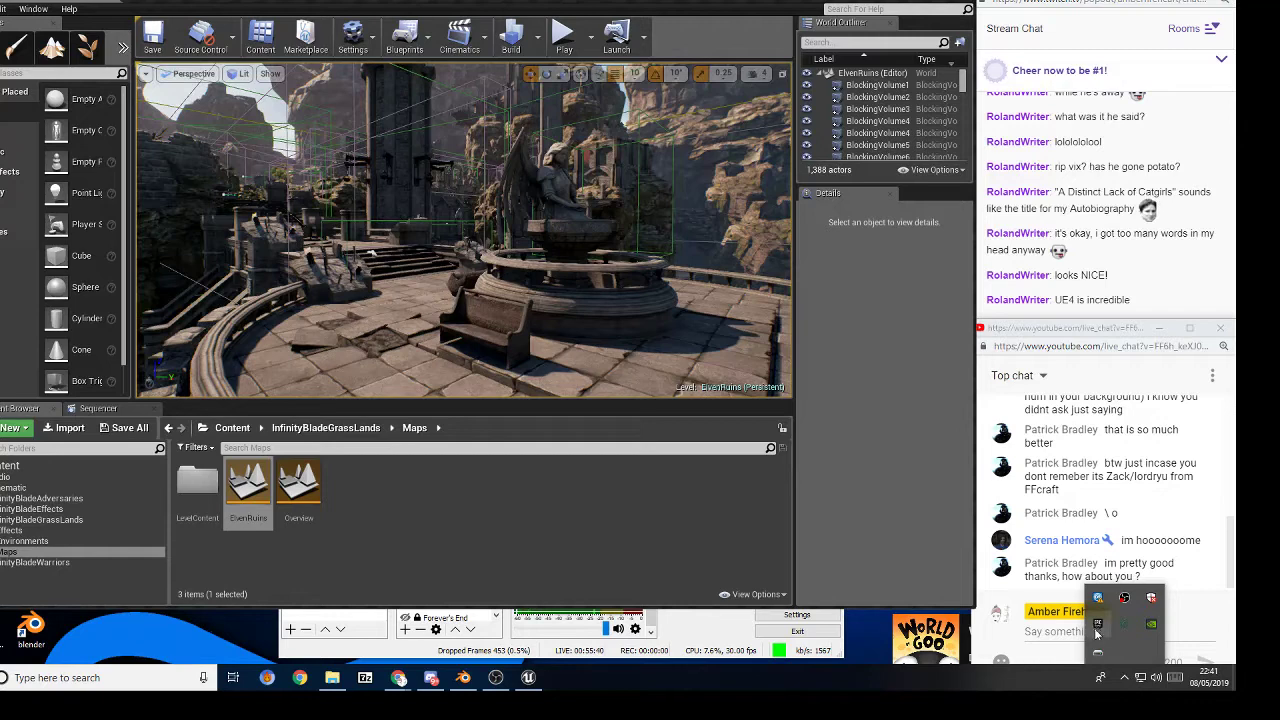
left_click(1038, 594)
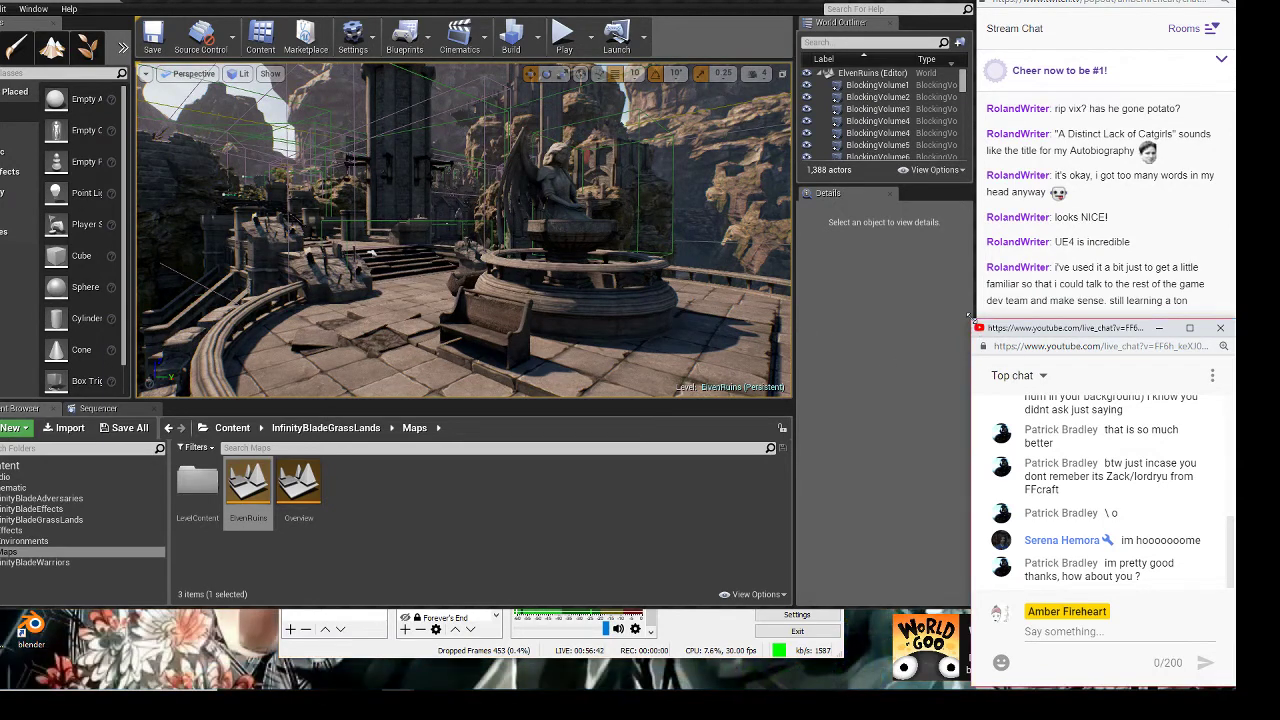
- Make the YouTube live chat window slightly narrower so that it clears the editor window
left_click_drag(971, 319, 985, 308)
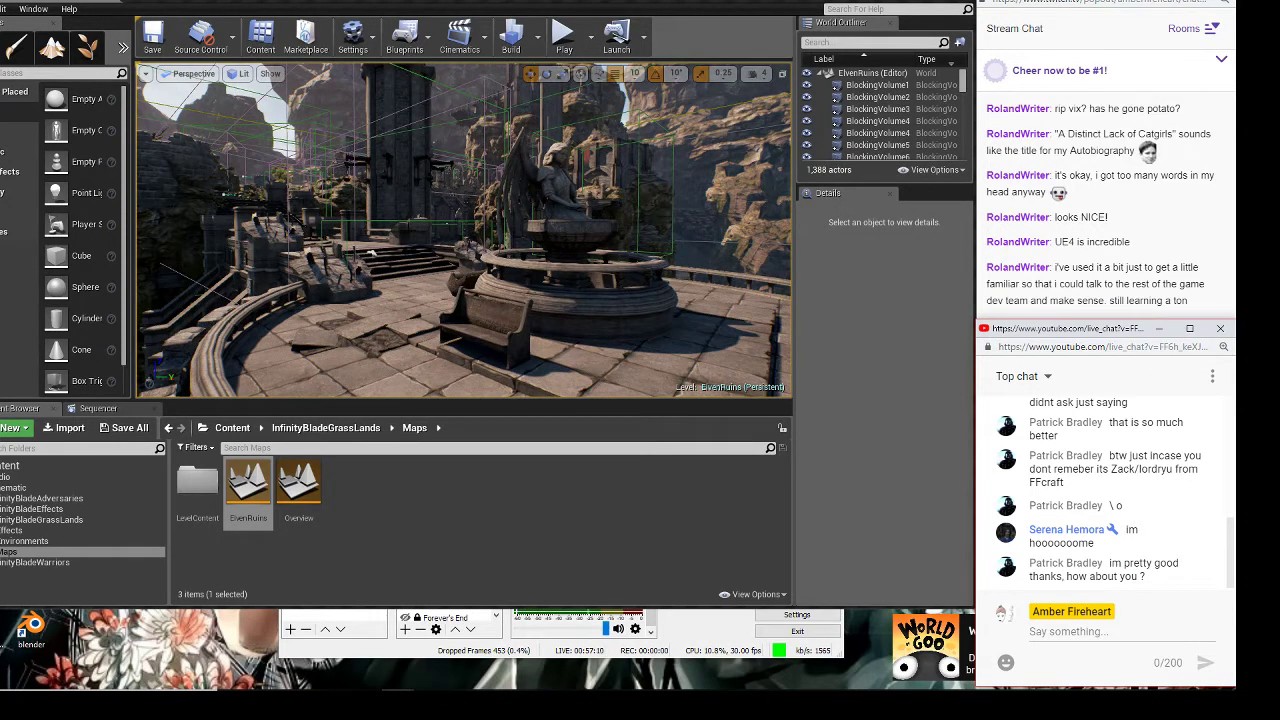
- Select a large broken column near the fountain courtyard, and the large spire rock in the background cliffs
left_click(408, 230)
scroll(408, 230, "down", 5)
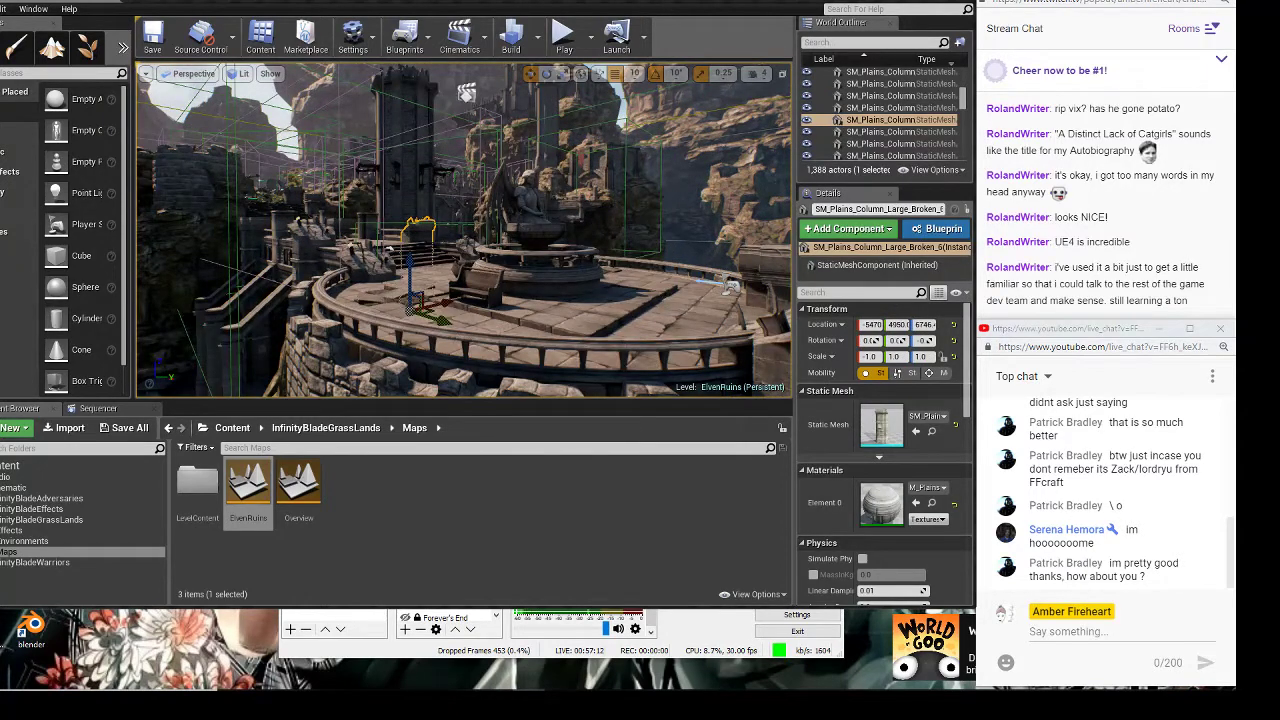
left_click(684, 189)
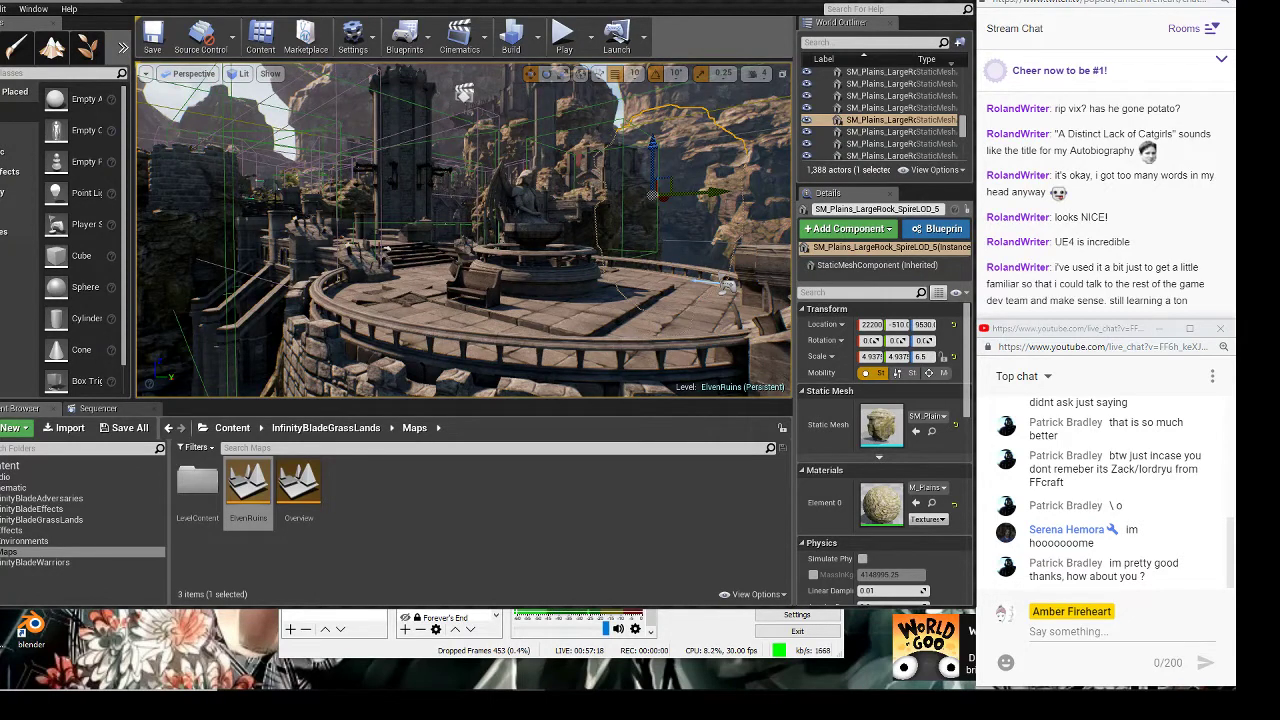
- Browse the level's actor list back to its beginning and select the ElvenRuins world entry
scroll(855, 117, "up", 5)
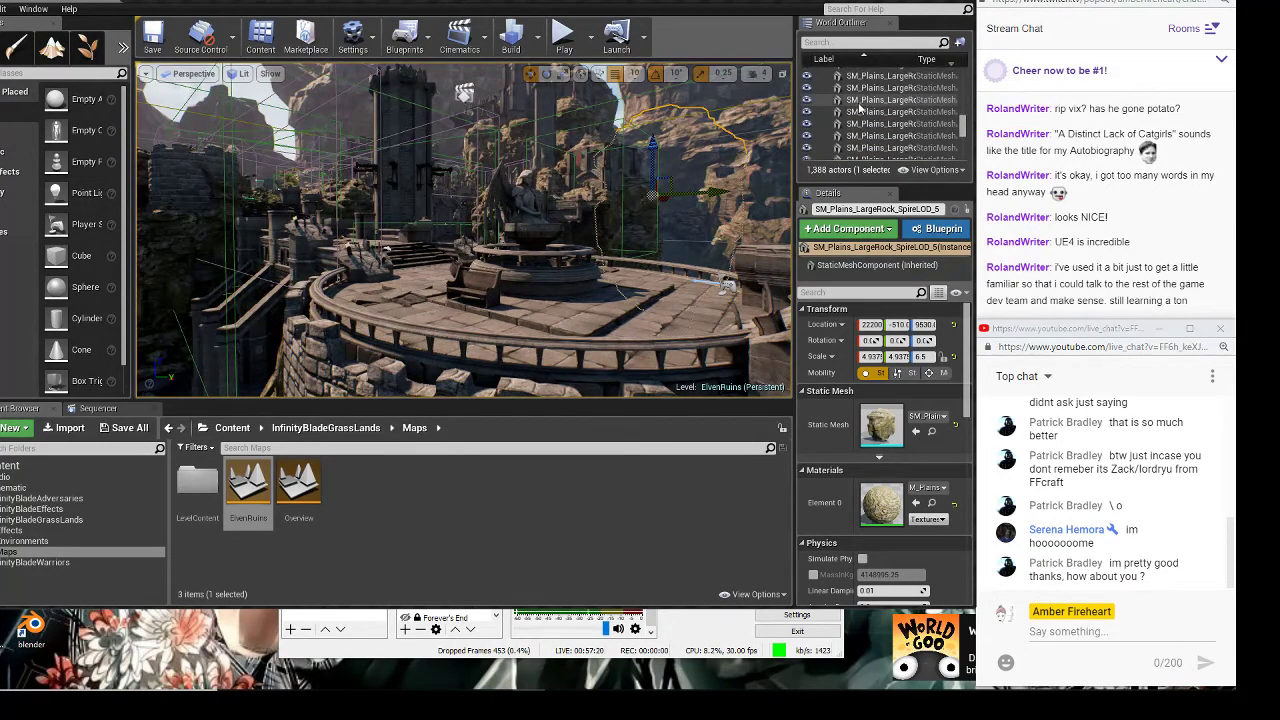
scroll(855, 117, "up", 10)
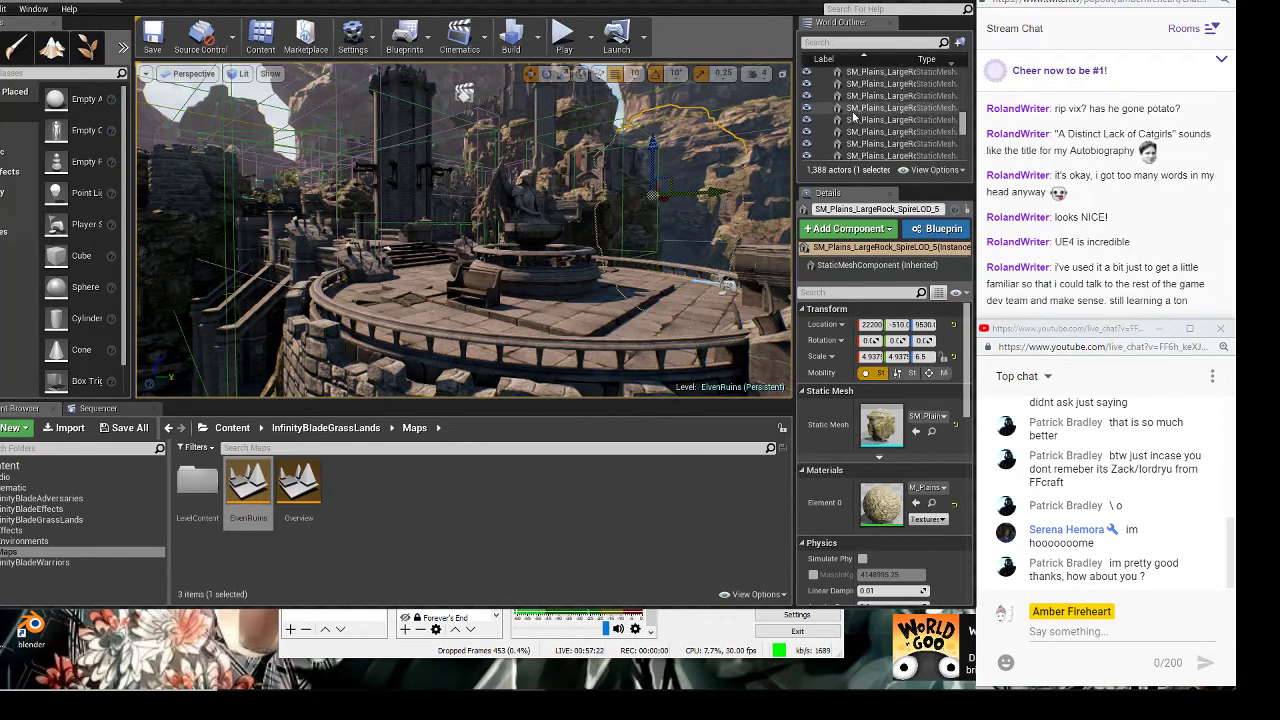
scroll(855, 117, "up", 3)
scroll(874, 107, "up", 10)
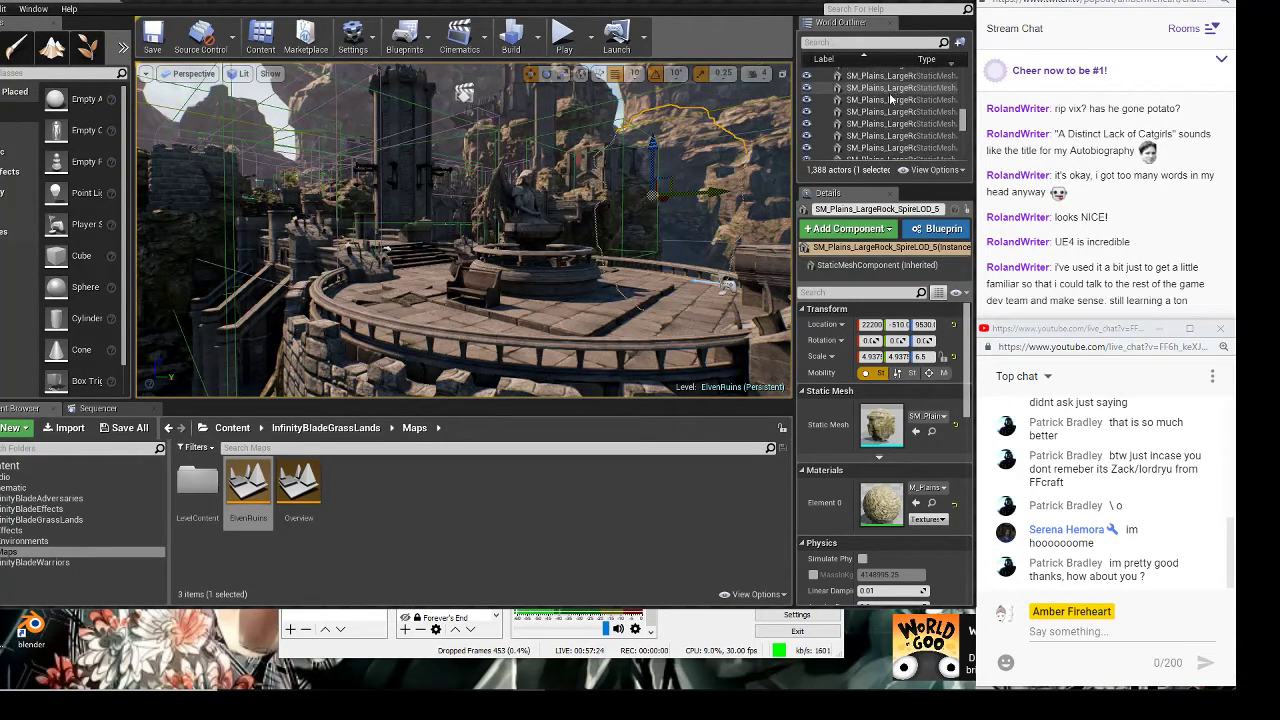
scroll(885, 100, "up", 15)
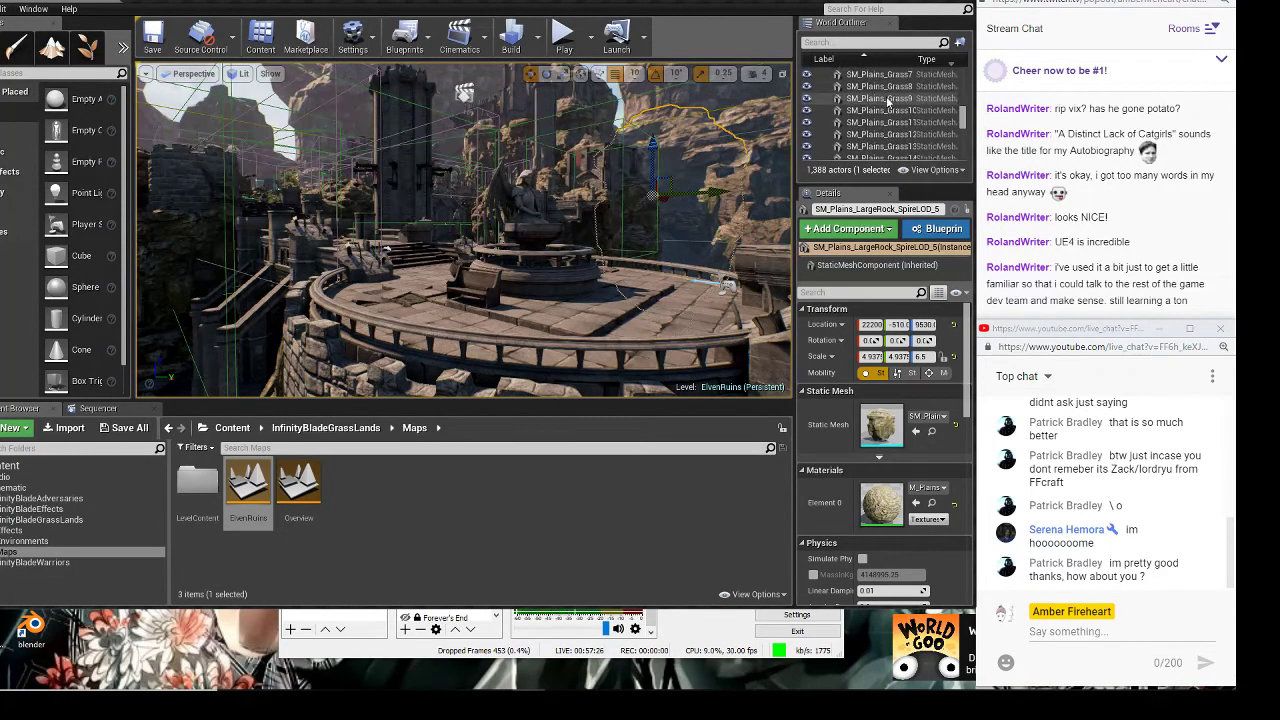
scroll(952, 112, "up", 10)
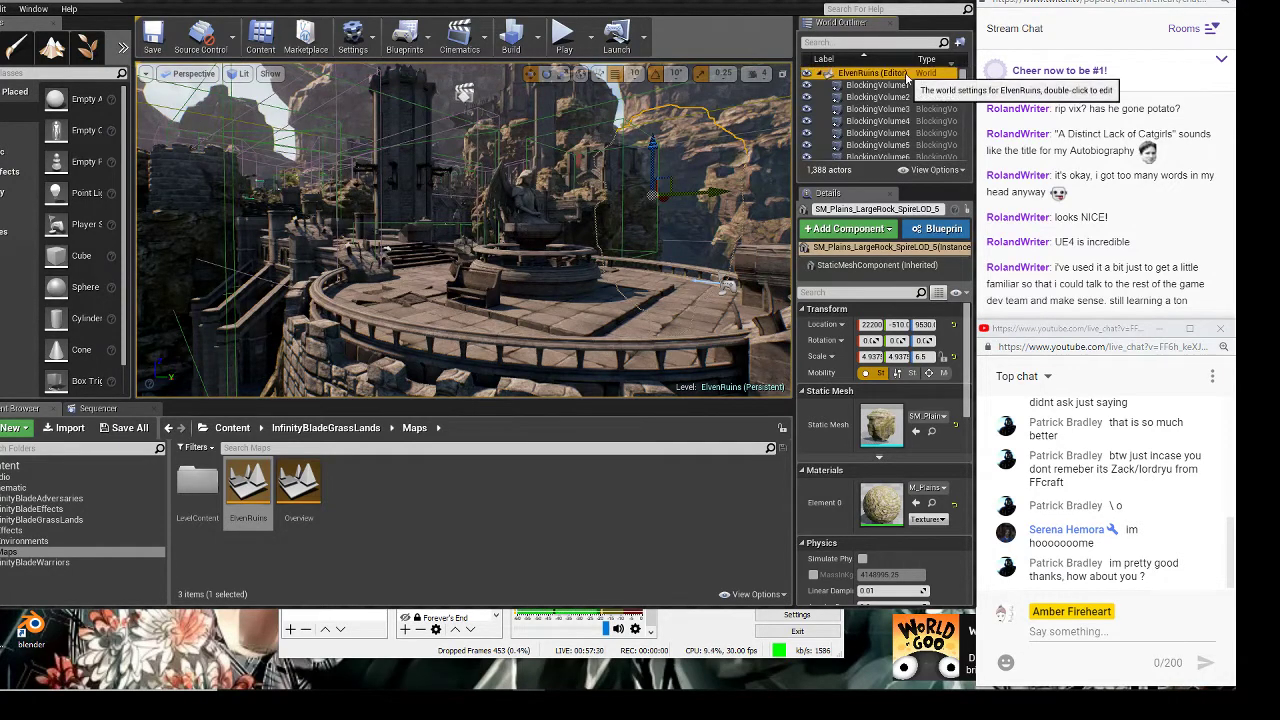
left_click(930, 72)
- Examine the ElvenRuins fountain terrace, its stone walls and the surrounding towers from near and far
scroll(698, 280, "down", 2)
scroll(534, 213, "up", 2)
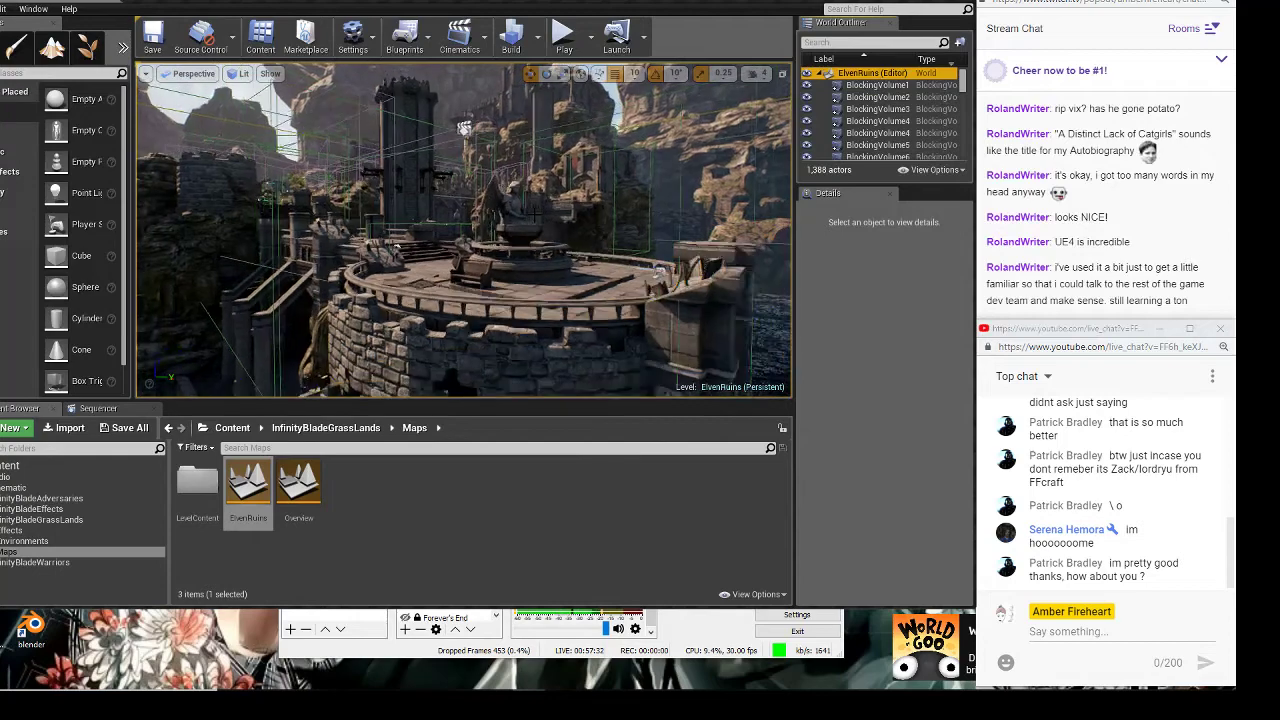
scroll(534, 213, "down", 4)
scroll(534, 213, "up", 3)
scroll(534, 213, "down", 3)
scroll(534, 213, "down", 3)
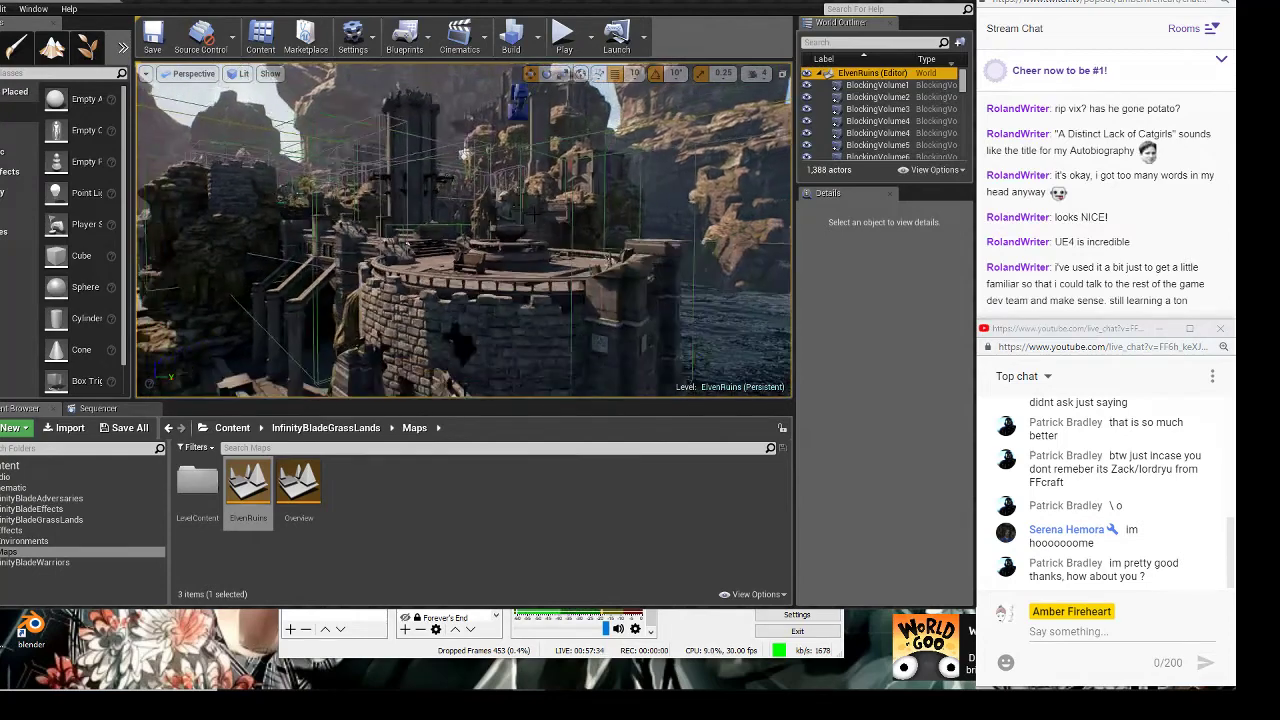
scroll(534, 213, "up", 6)
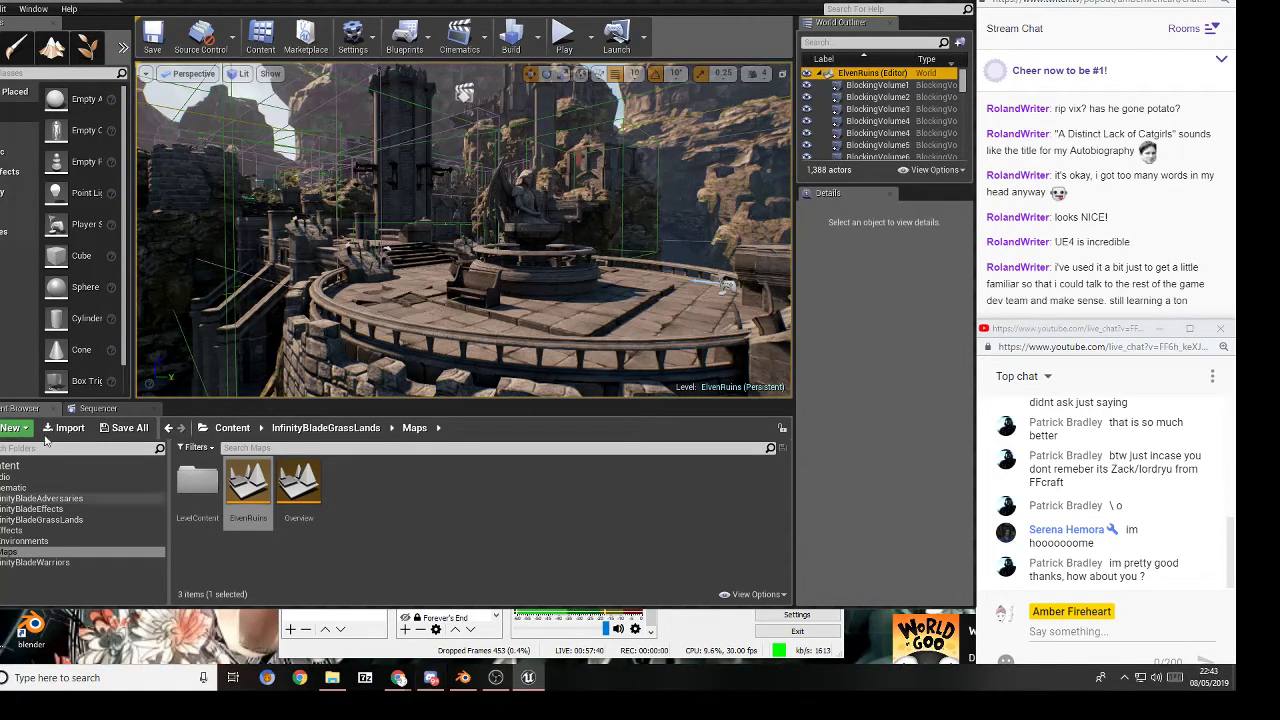
- Switch to Discord, slightly lower the user volume of one member in the Social voice channel, and minimize the window
left_click(440, 680)
right_click(92, 542)
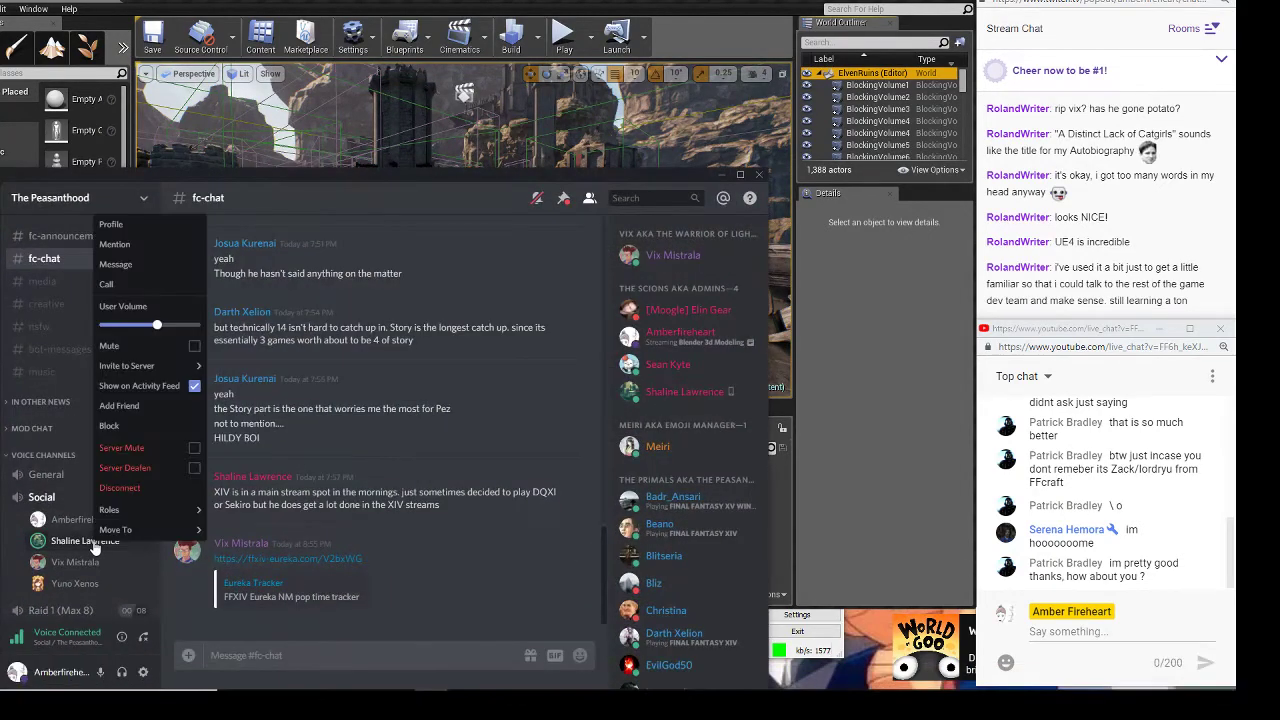
mouse_move(157, 325)
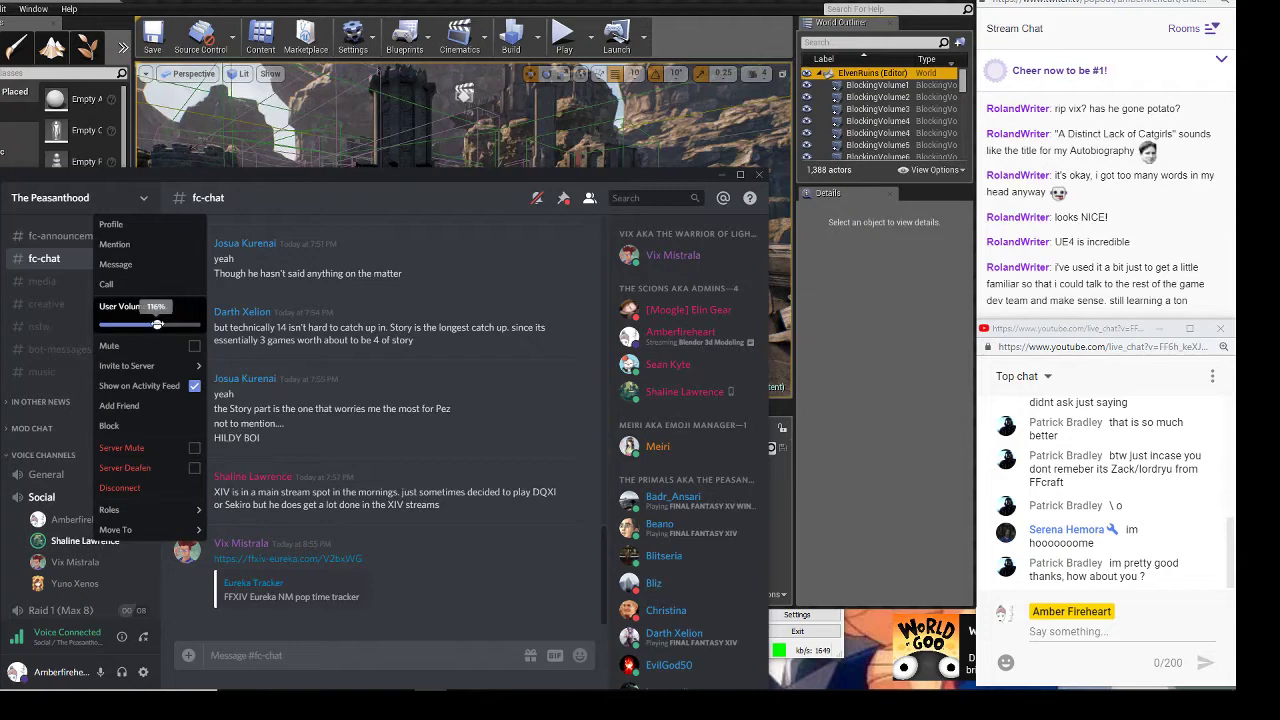
left_click_drag(157, 325, 149, 325)
left_click(722, 176)
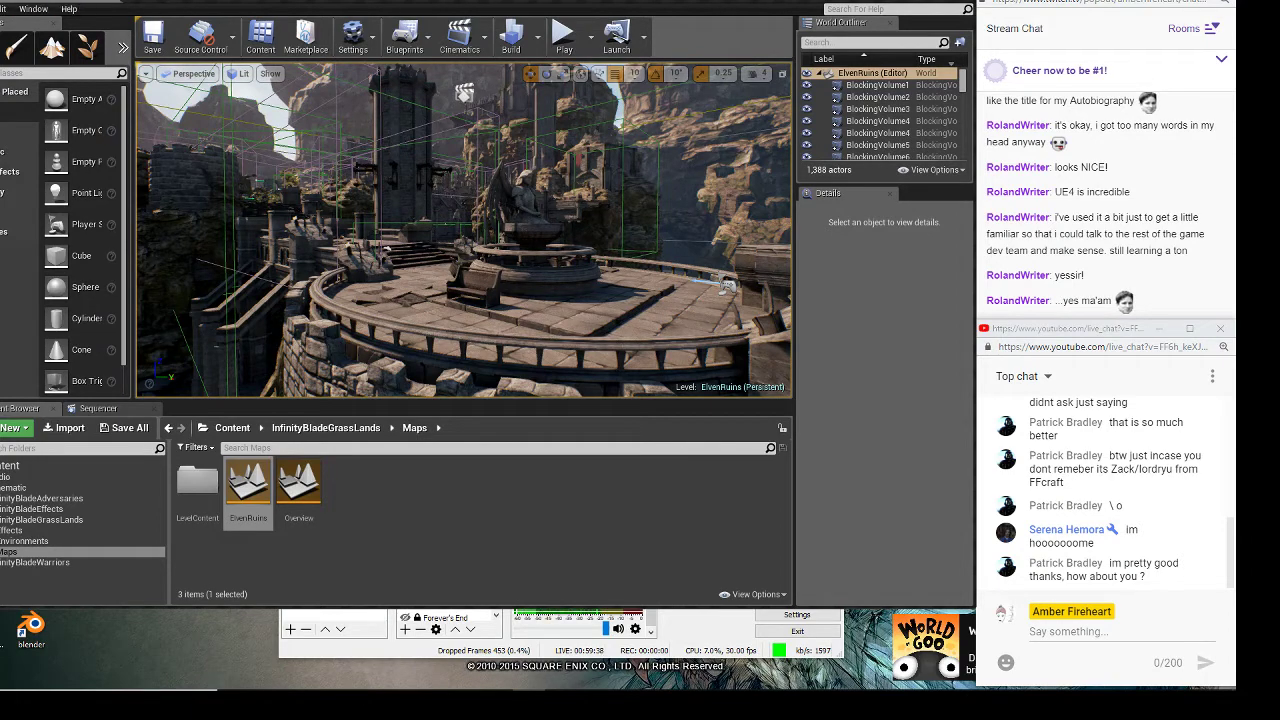
- Close Unreal Editor and bring up the Epic Games Launcher, dismissing its World of Goo notification
left_click(918, 1)
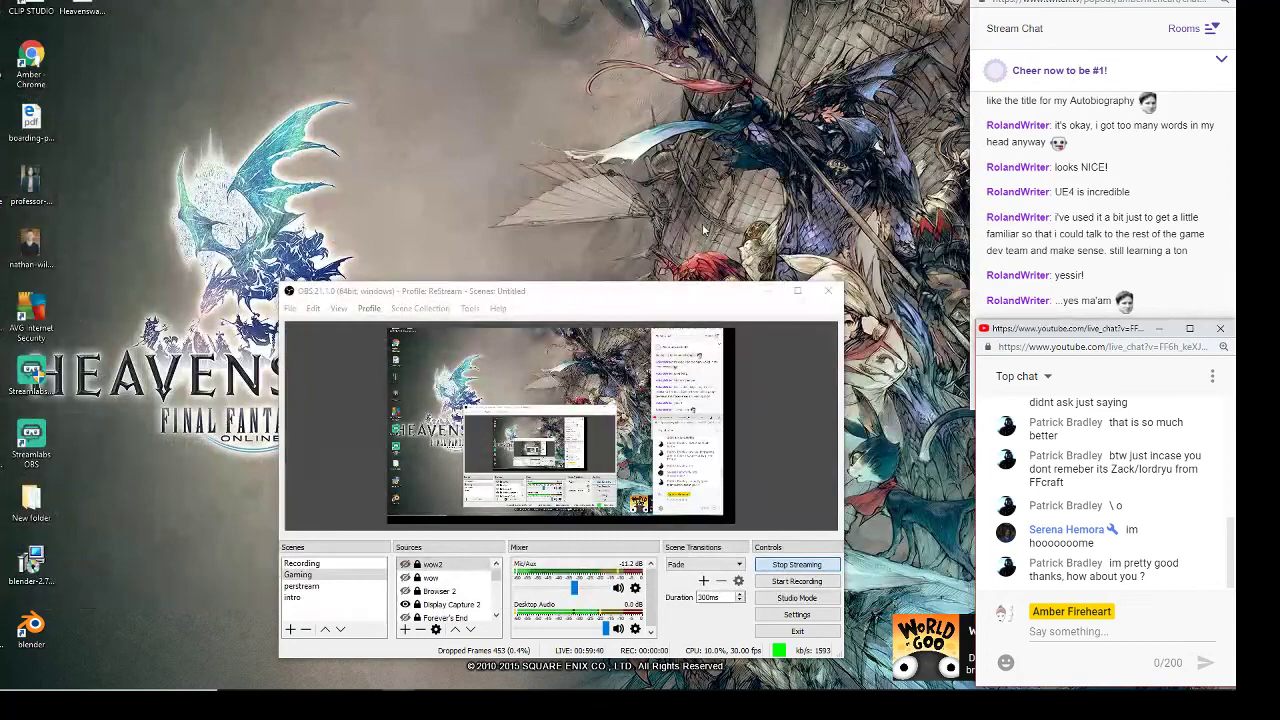
mouse_move(500, 686)
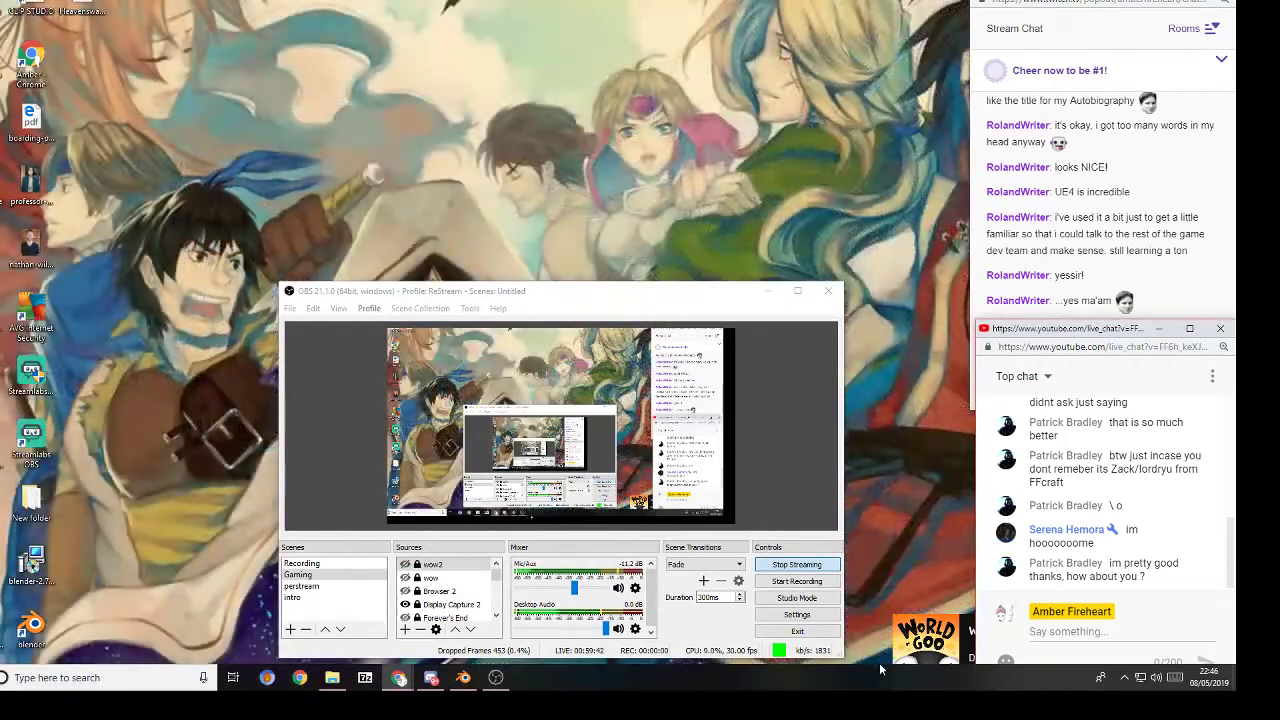
left_click(1124, 677)
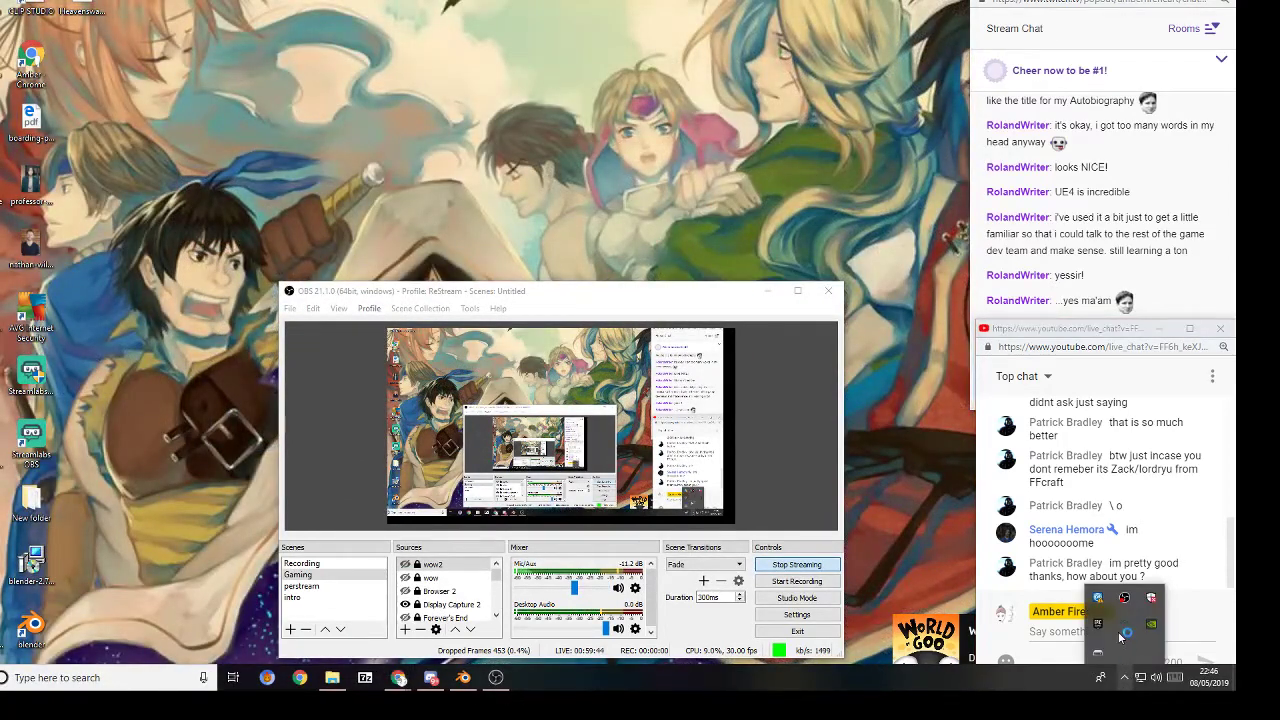
left_click(1101, 630)
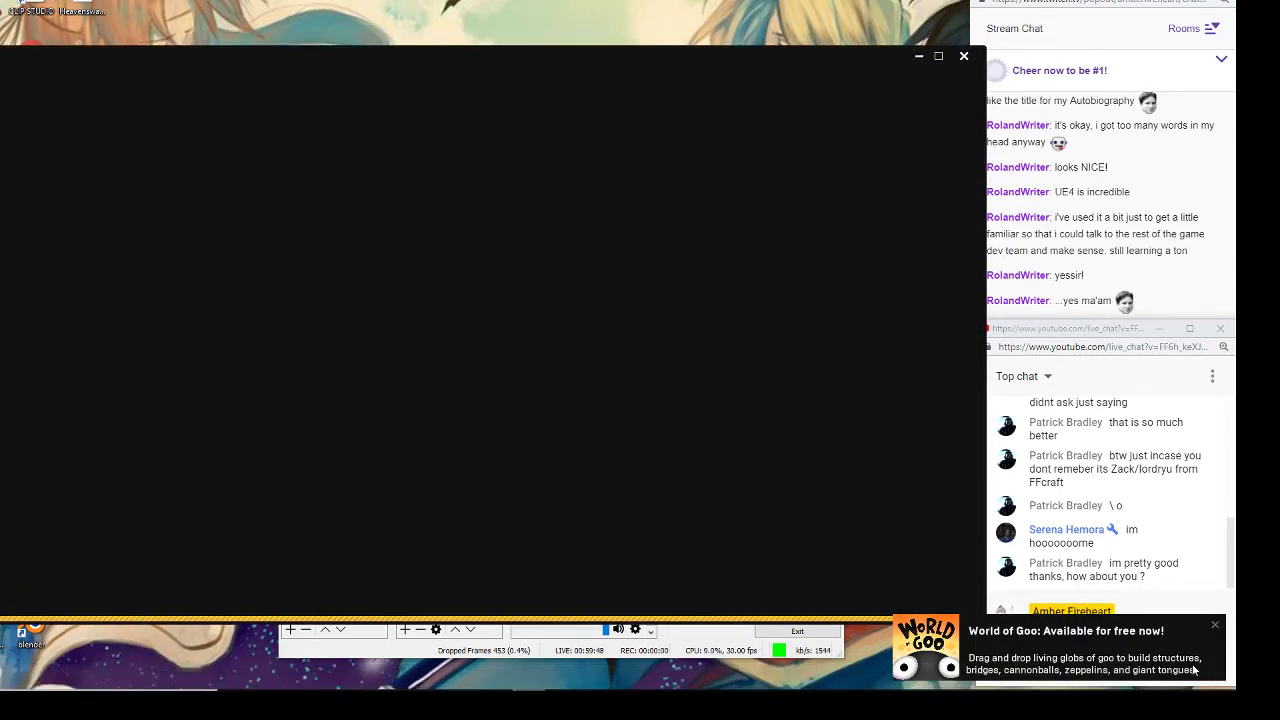
left_click(1212, 624)
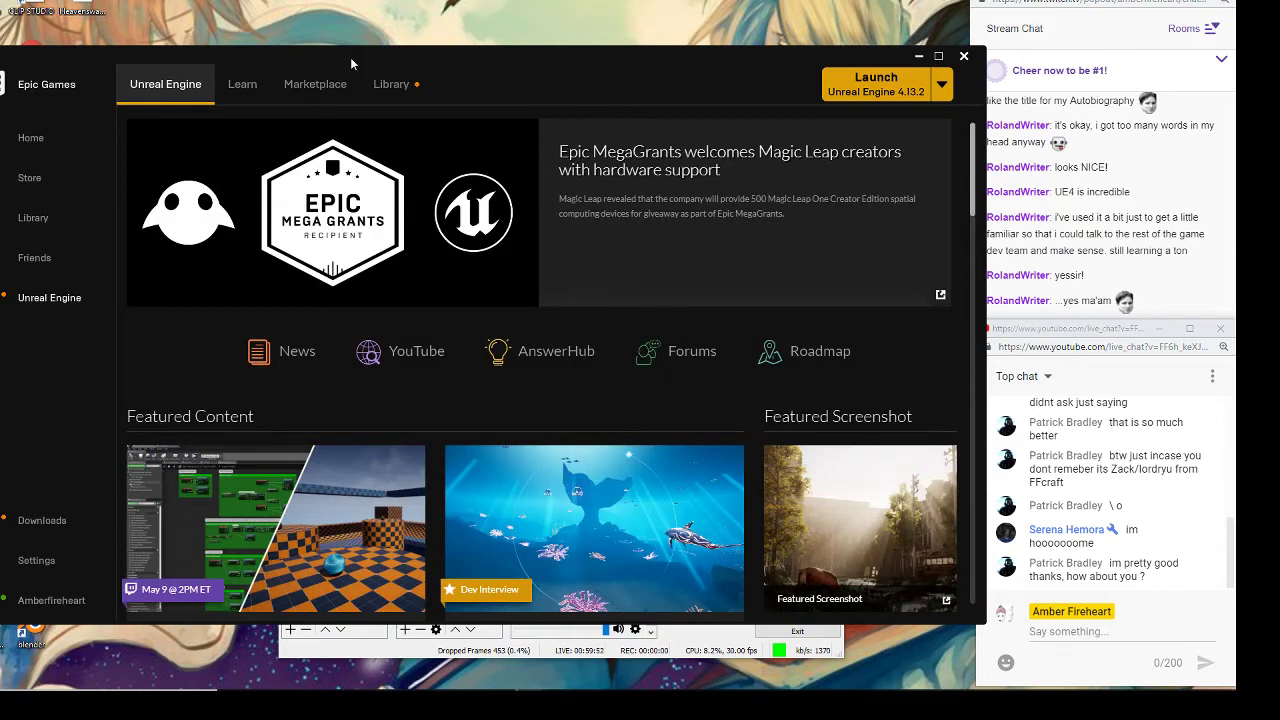
- Show the Unreal Engine library with its projects and vault, and try to add Paragon: Greystone to a project
left_click(370, 84)
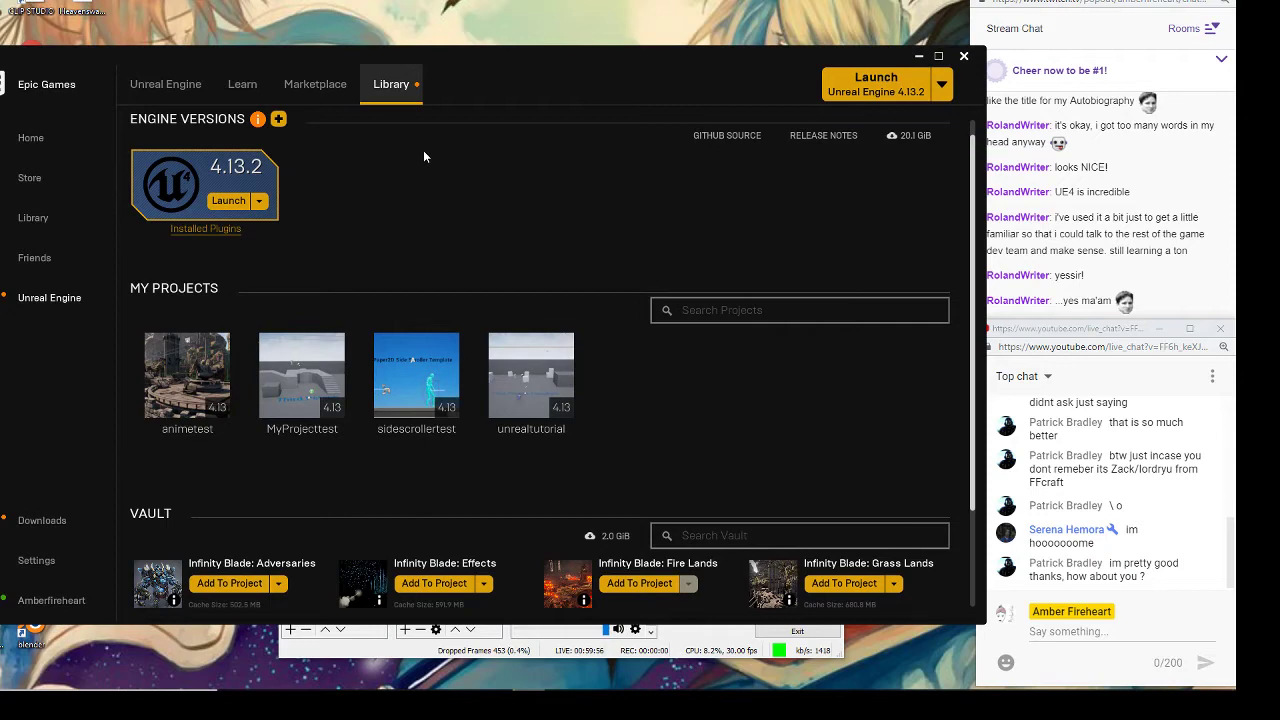
scroll(424, 149, "down", 3)
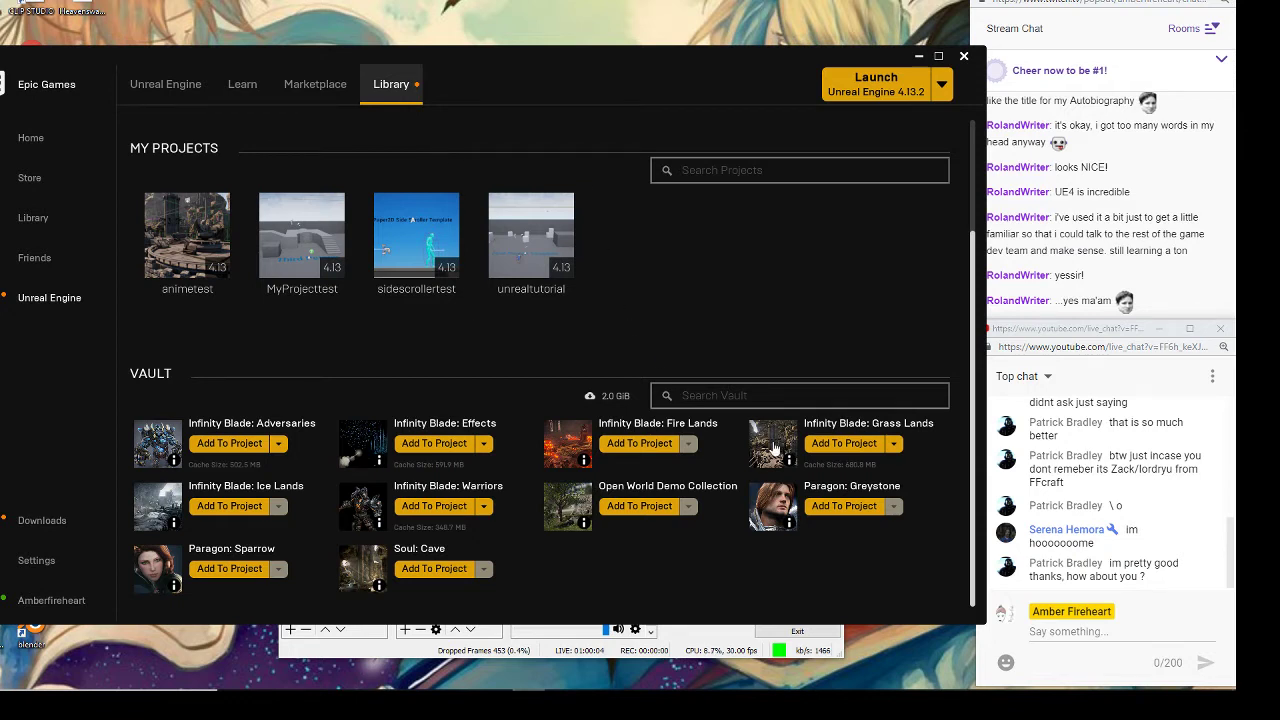
left_click(852, 507)
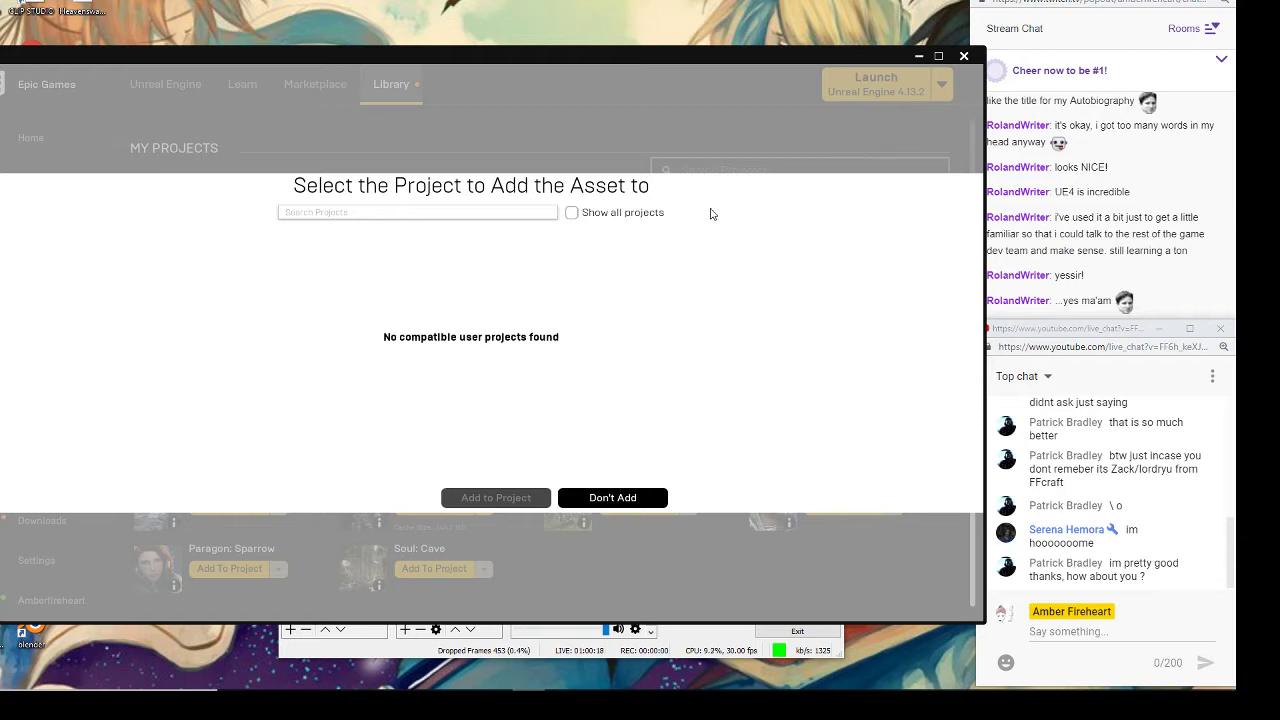
left_click(604, 499)
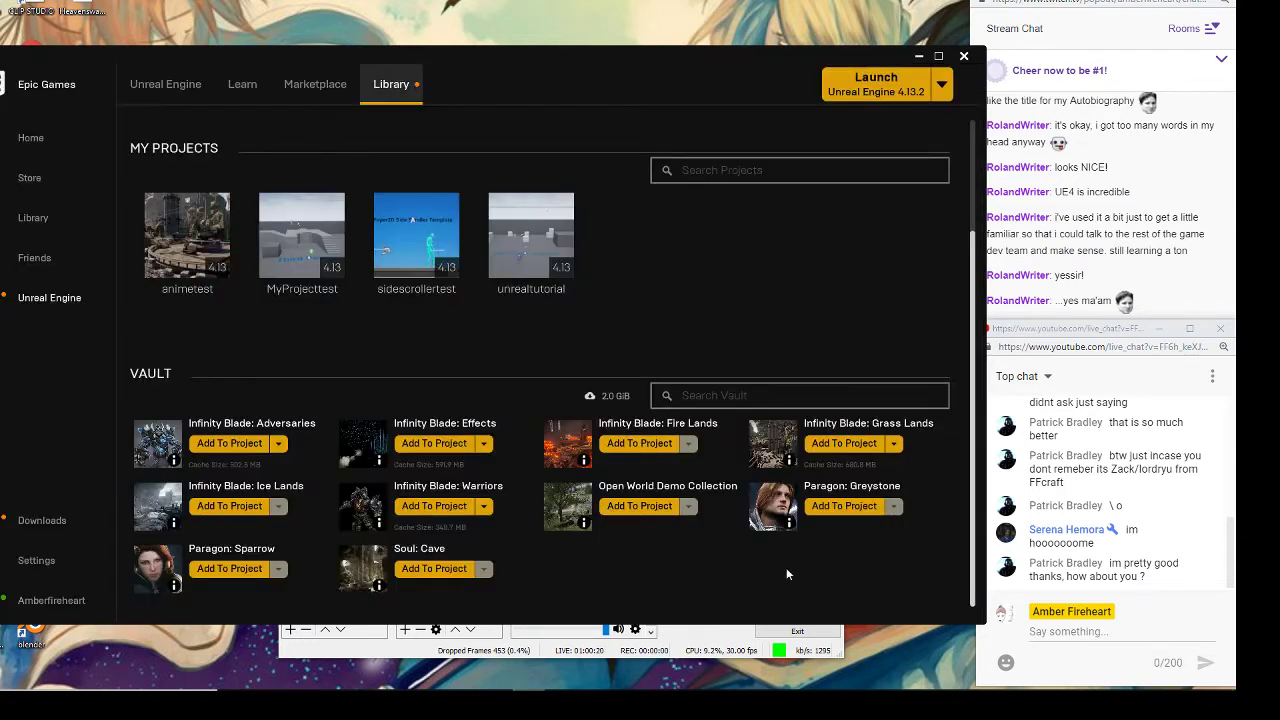
- View the Marketplace detail pages of Paragon: Greystone and Infinity Blade: Grass Lands and compare their supported engine versions
left_click(858, 488)
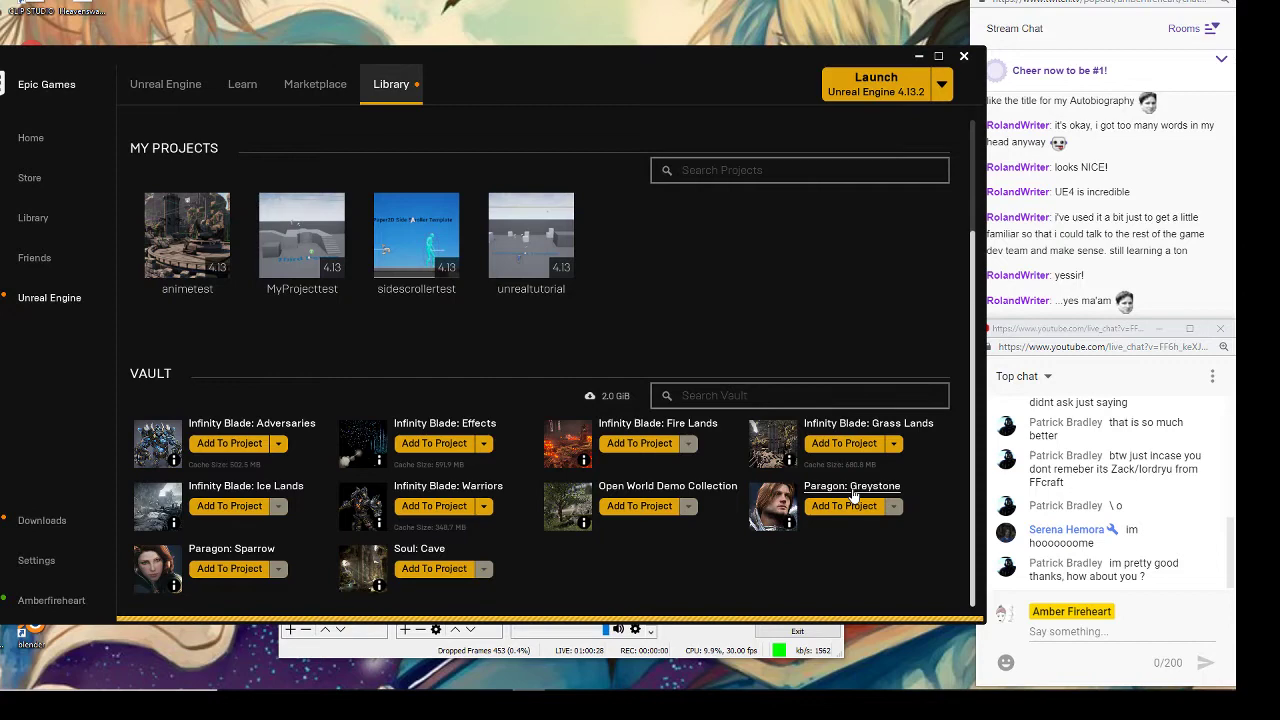
left_click(784, 513)
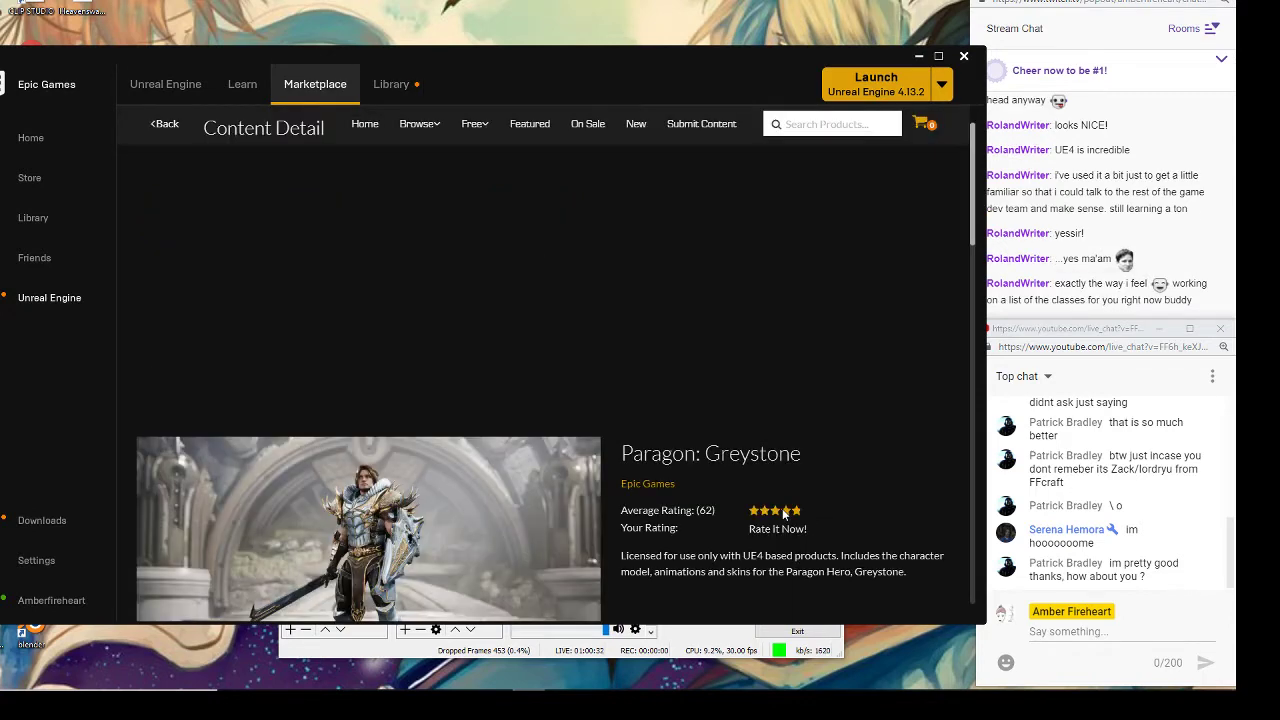
scroll(485, 436, "down", 2)
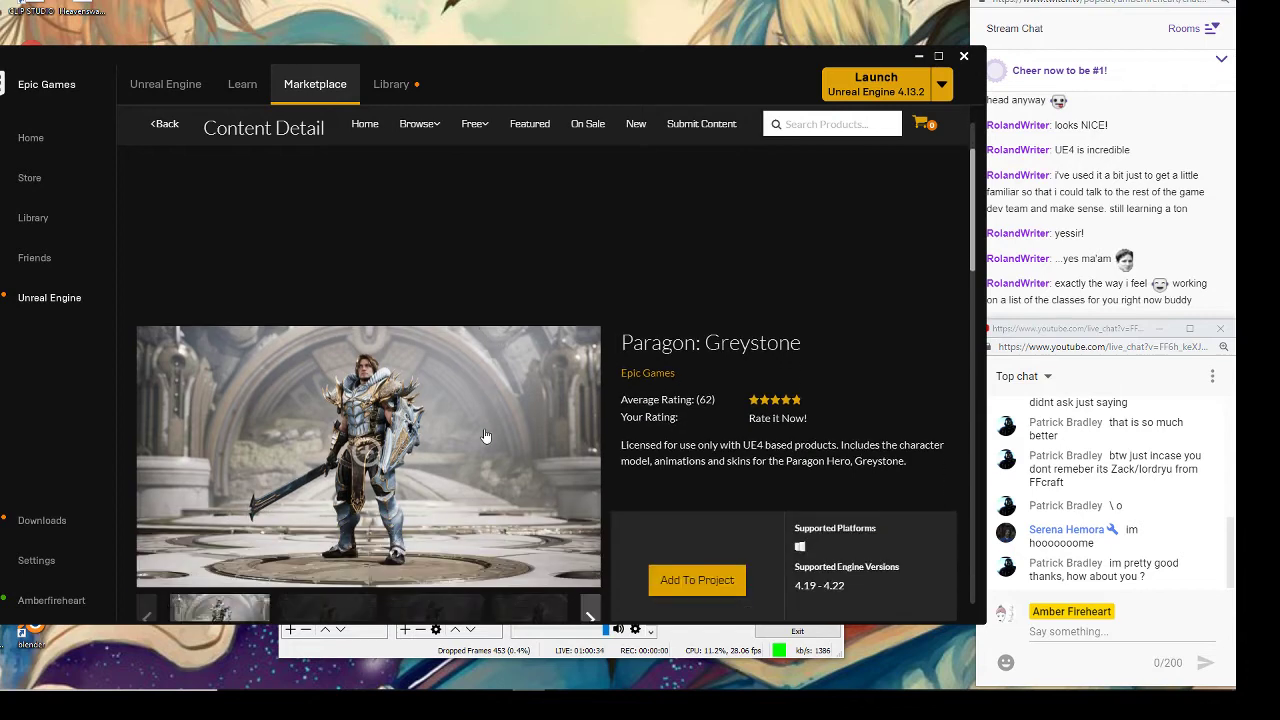
scroll(485, 436, "down", 2)
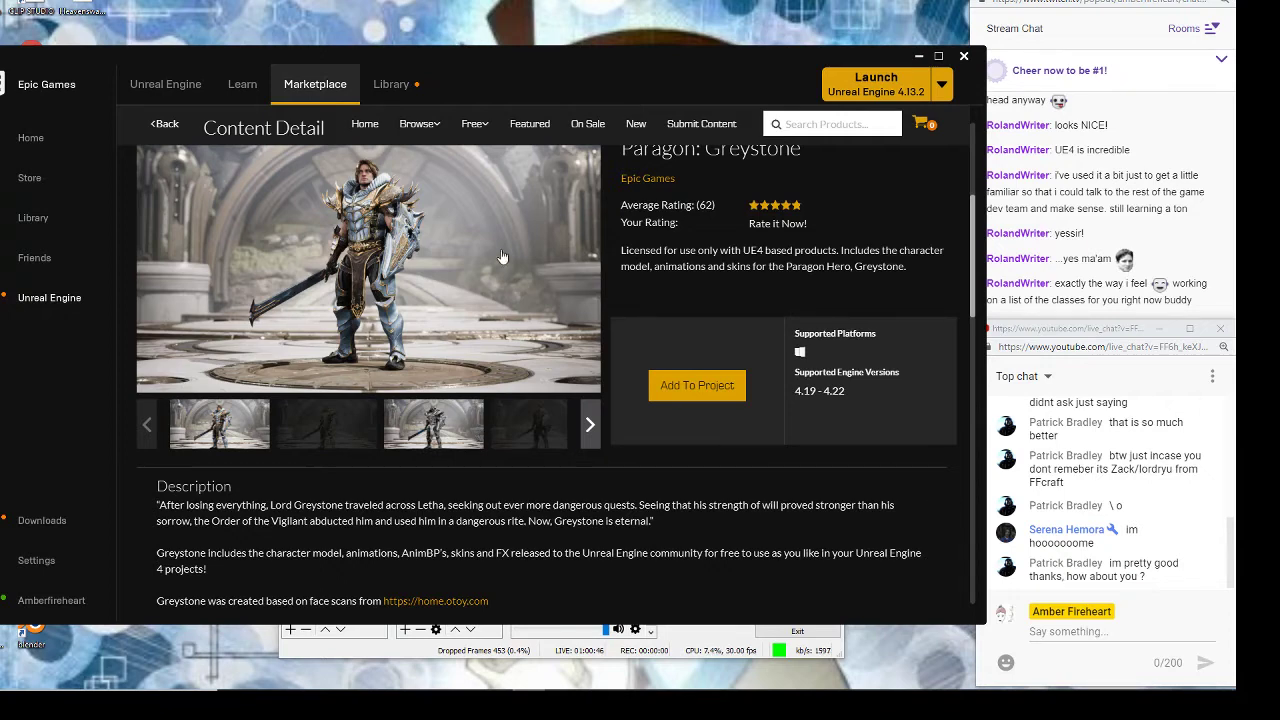
left_click(391, 87)
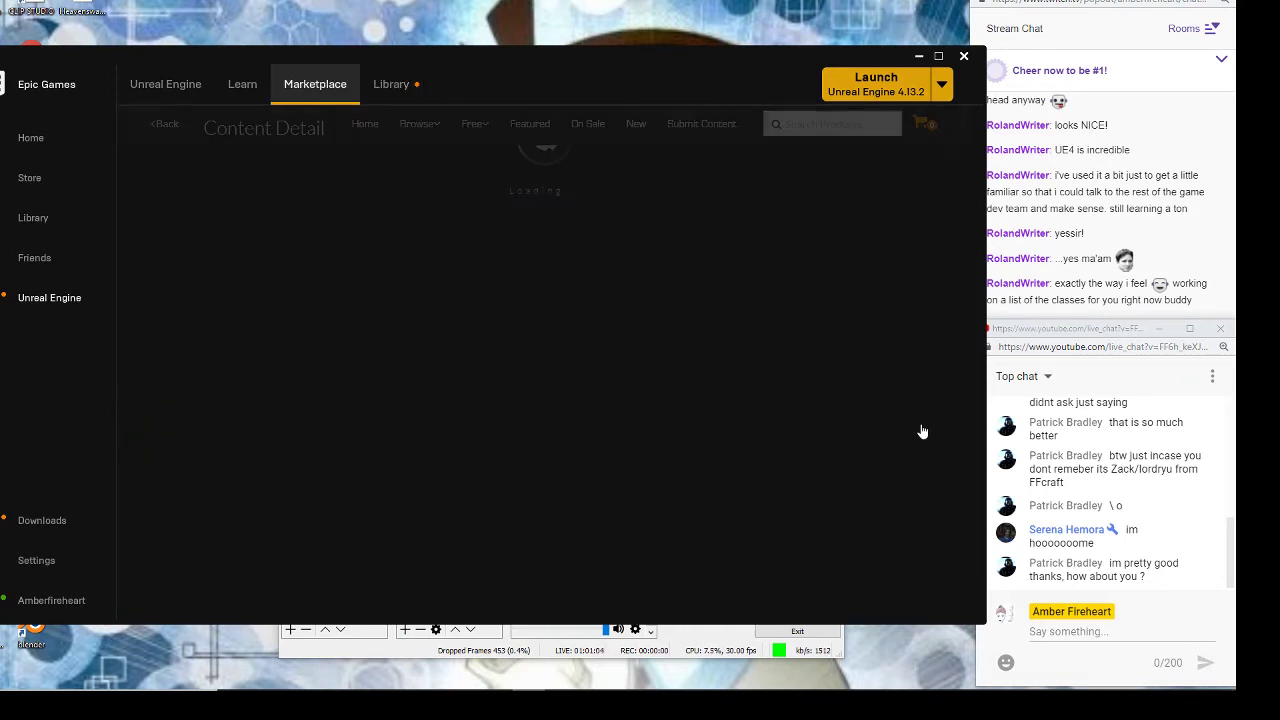
scroll(921, 430, "up", 1)
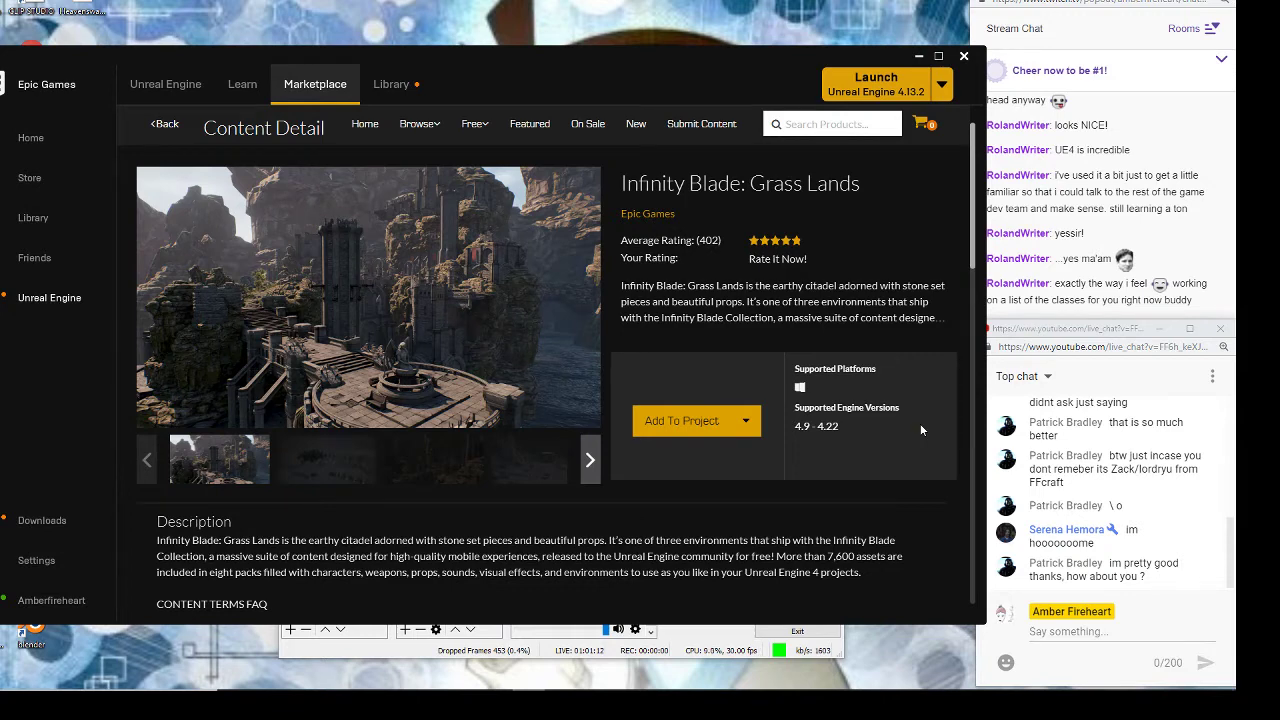
- Reopen the Paragon: Greystone page from the library and read its description, technical details and comments
left_click(380, 83)
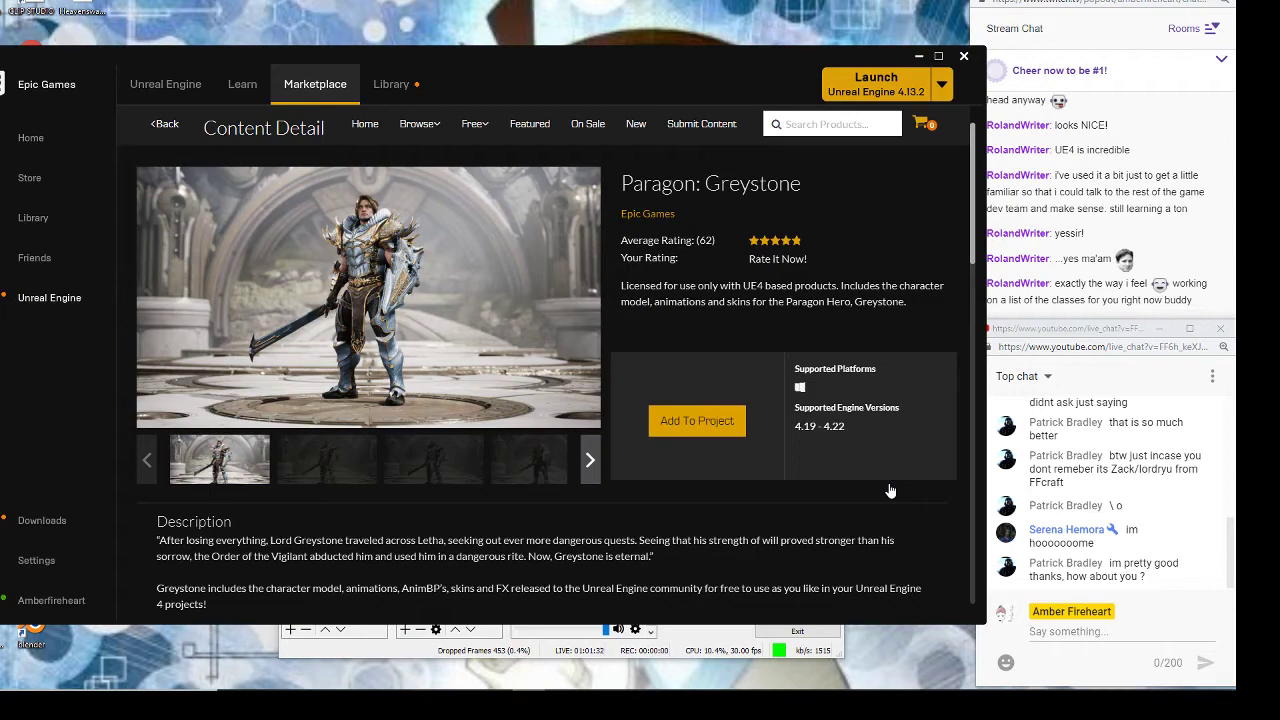
scroll(890, 490, "down", 1)
scroll(890, 489, "down", 2)
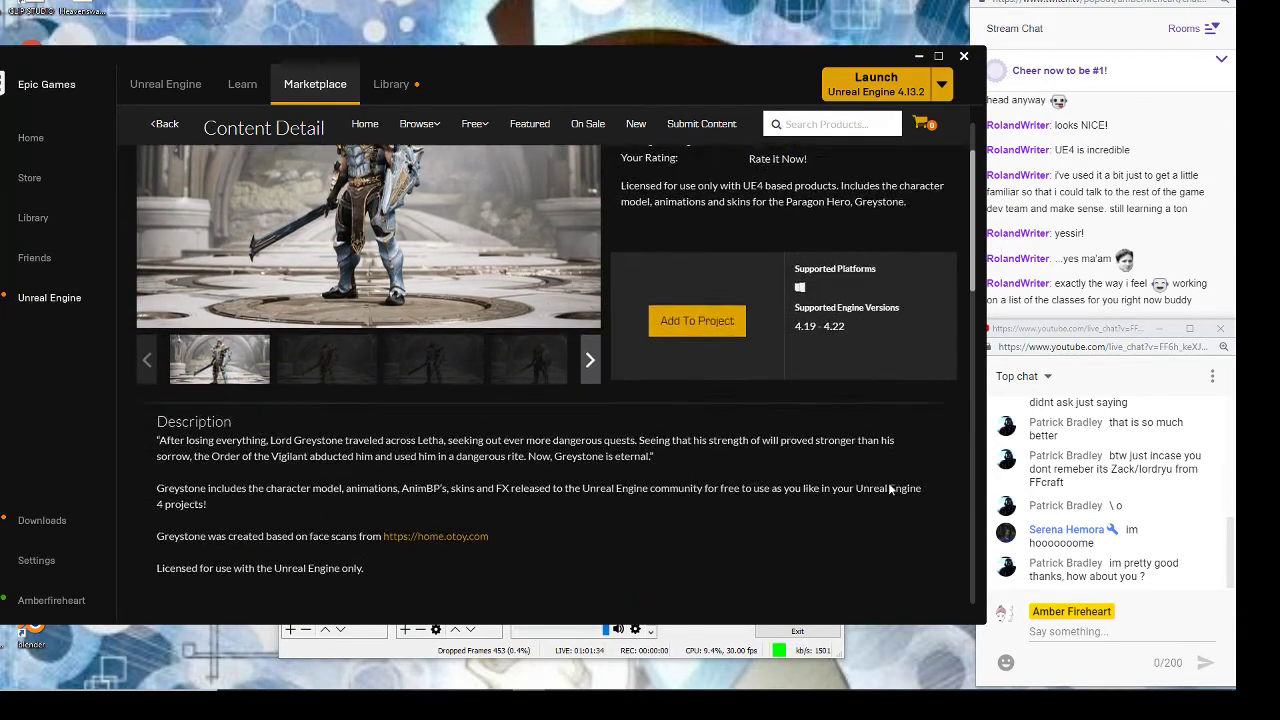
scroll(890, 488, "down", 3)
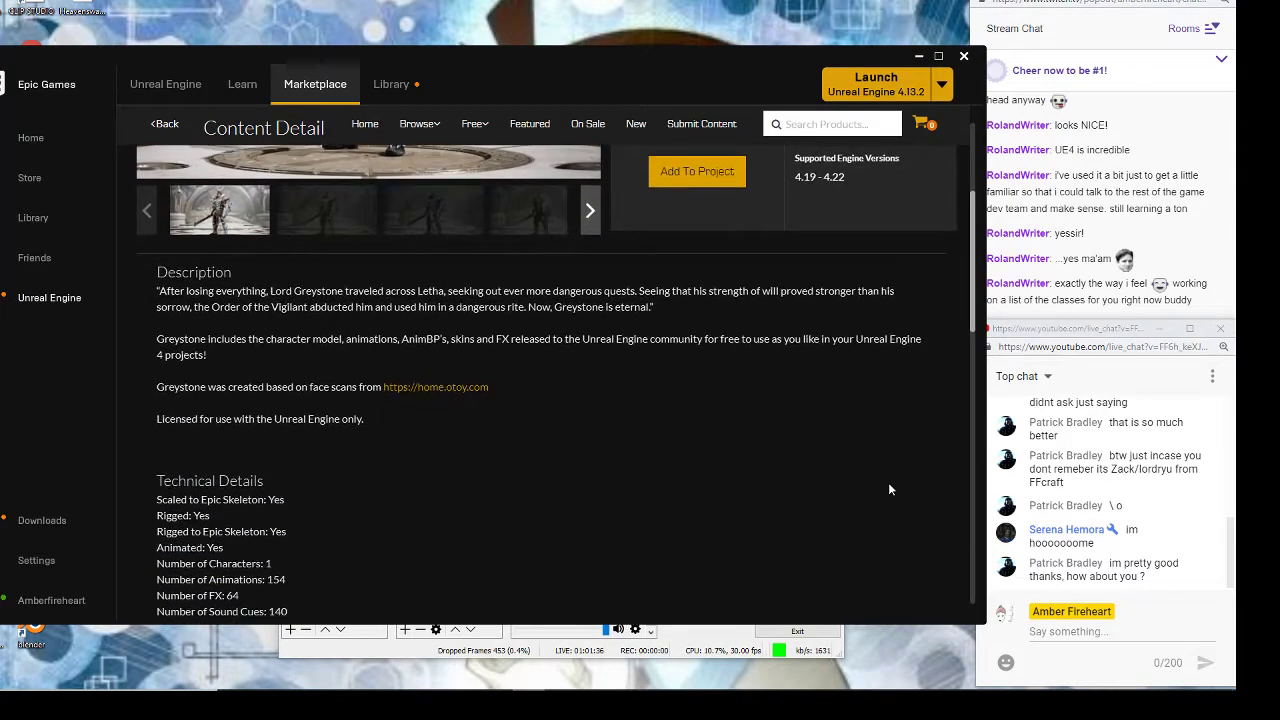
scroll(890, 489, "down", 3)
scroll(890, 489, "down", 2)
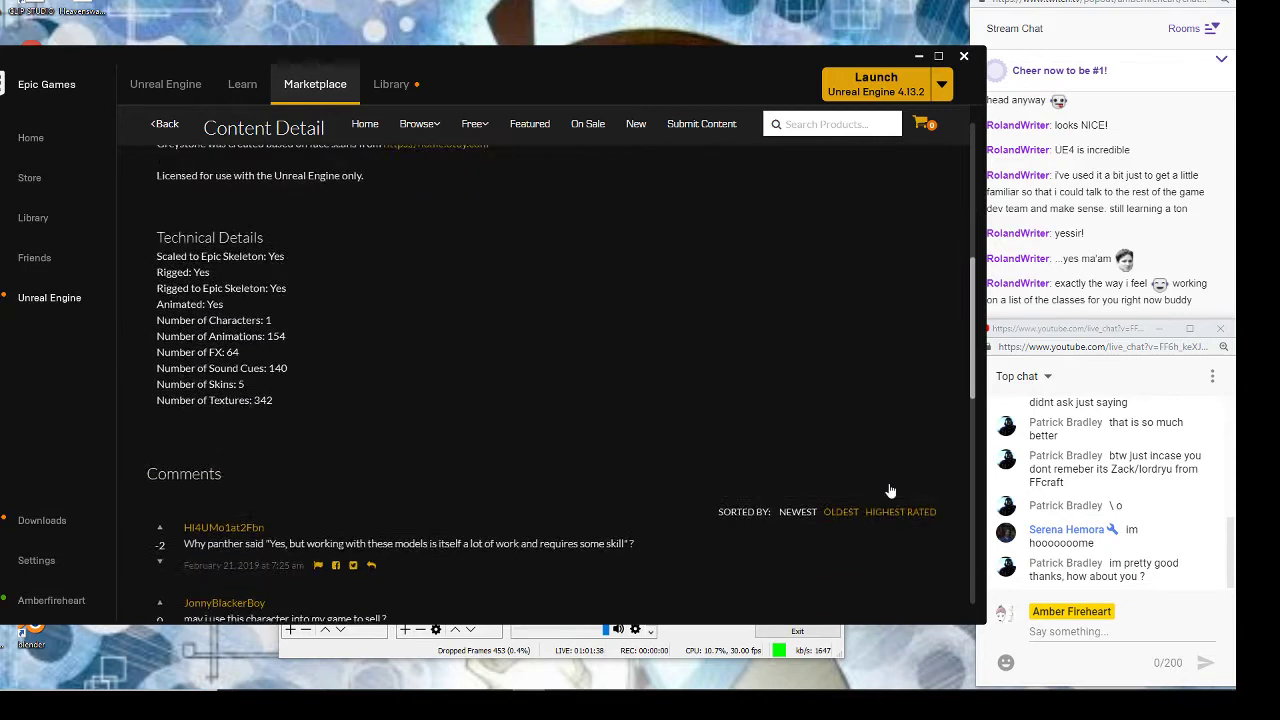
scroll(890, 490, "down", 1)
scroll(888, 489, "down", 3)
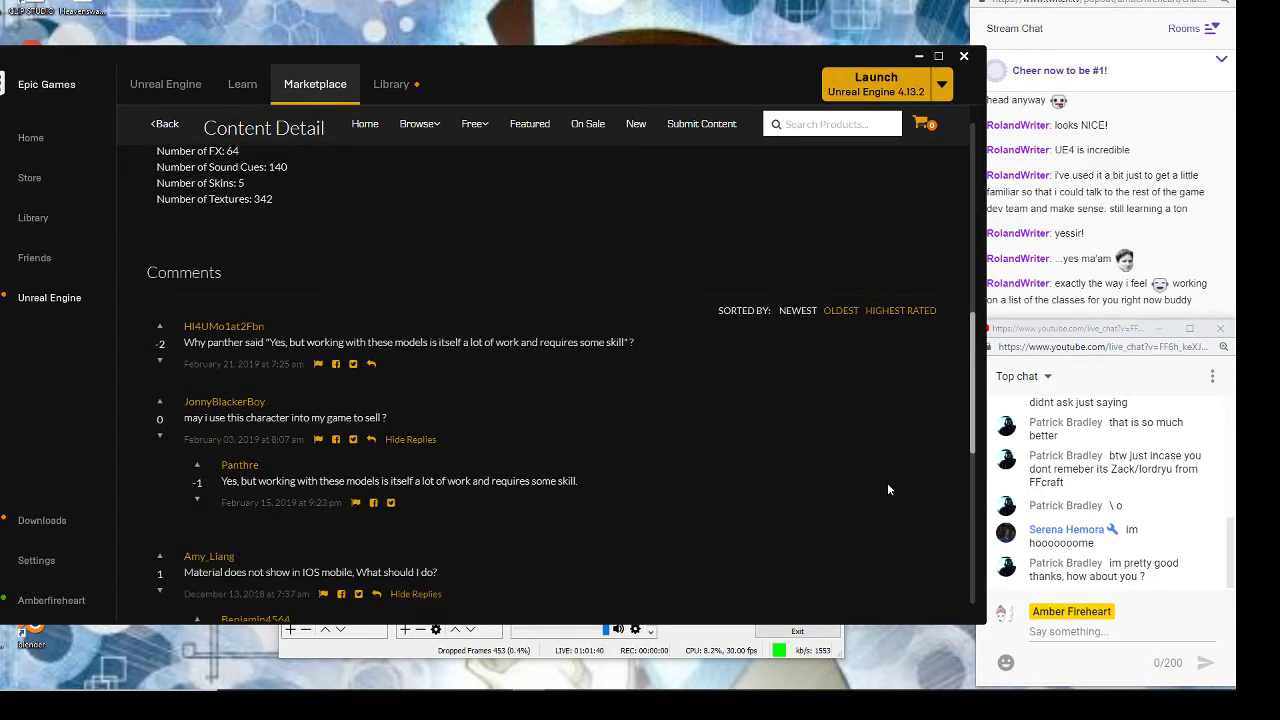
scroll(824, 435, "up", 12)
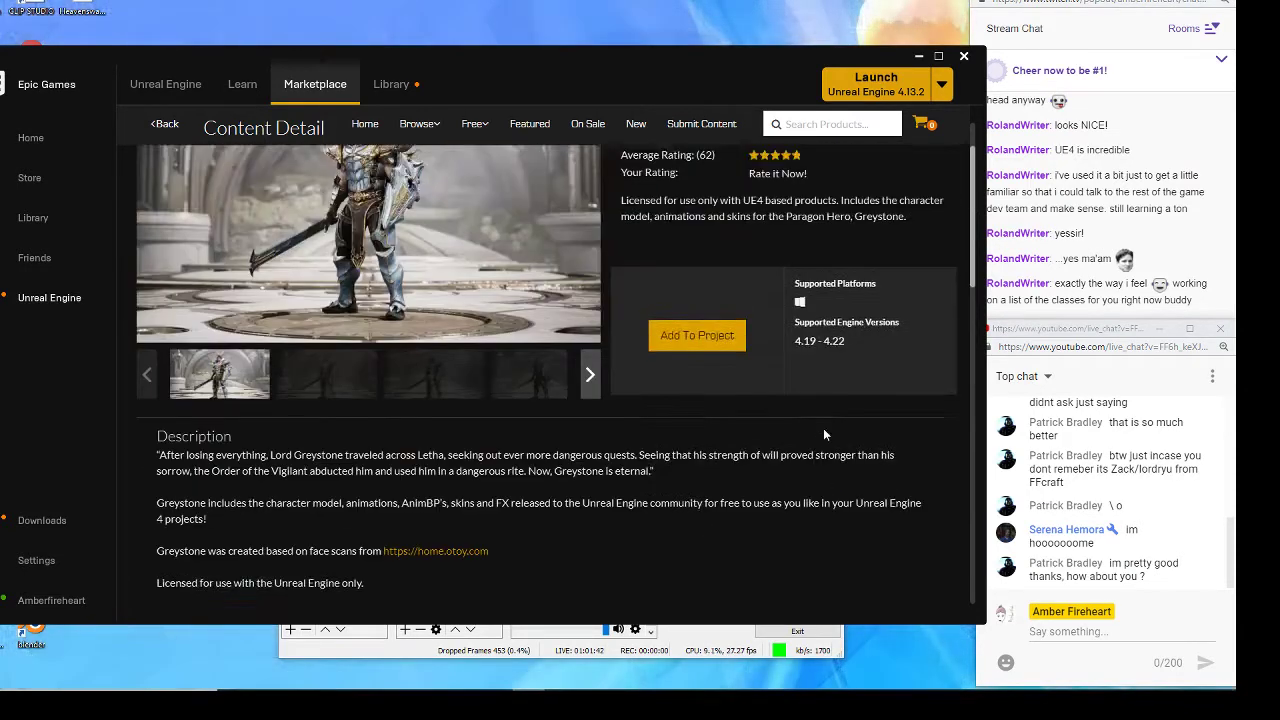
scroll(824, 435, "up", 2)
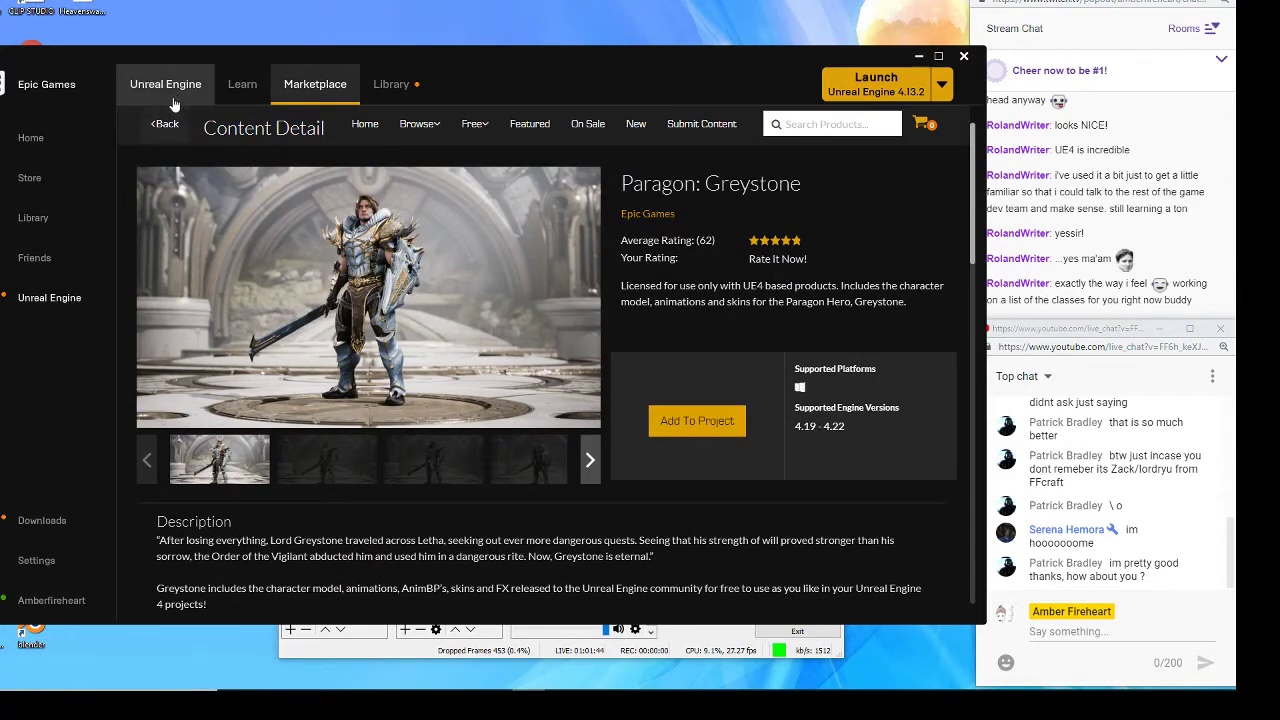
- Return to the Unreal Engine library and check the installed plugins of engine version 4.13.2
left_click(390, 84)
scroll(285, 231, "up", 1)
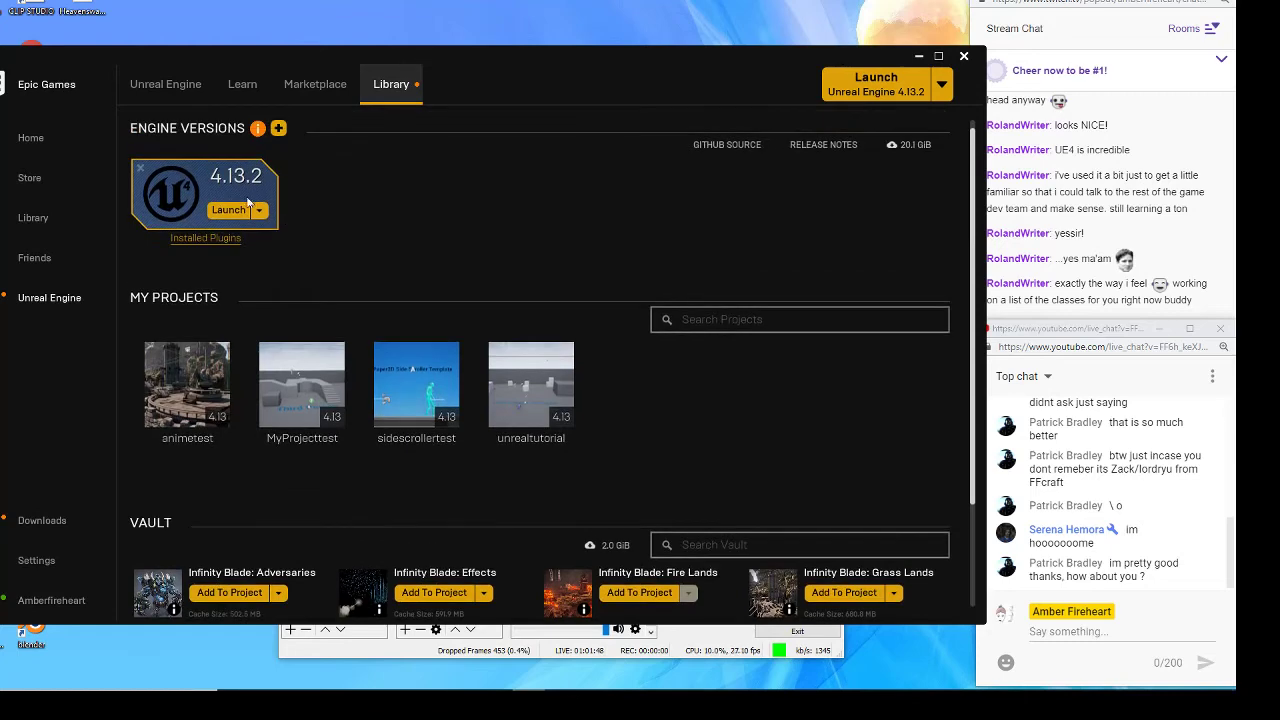
left_click(221, 242)
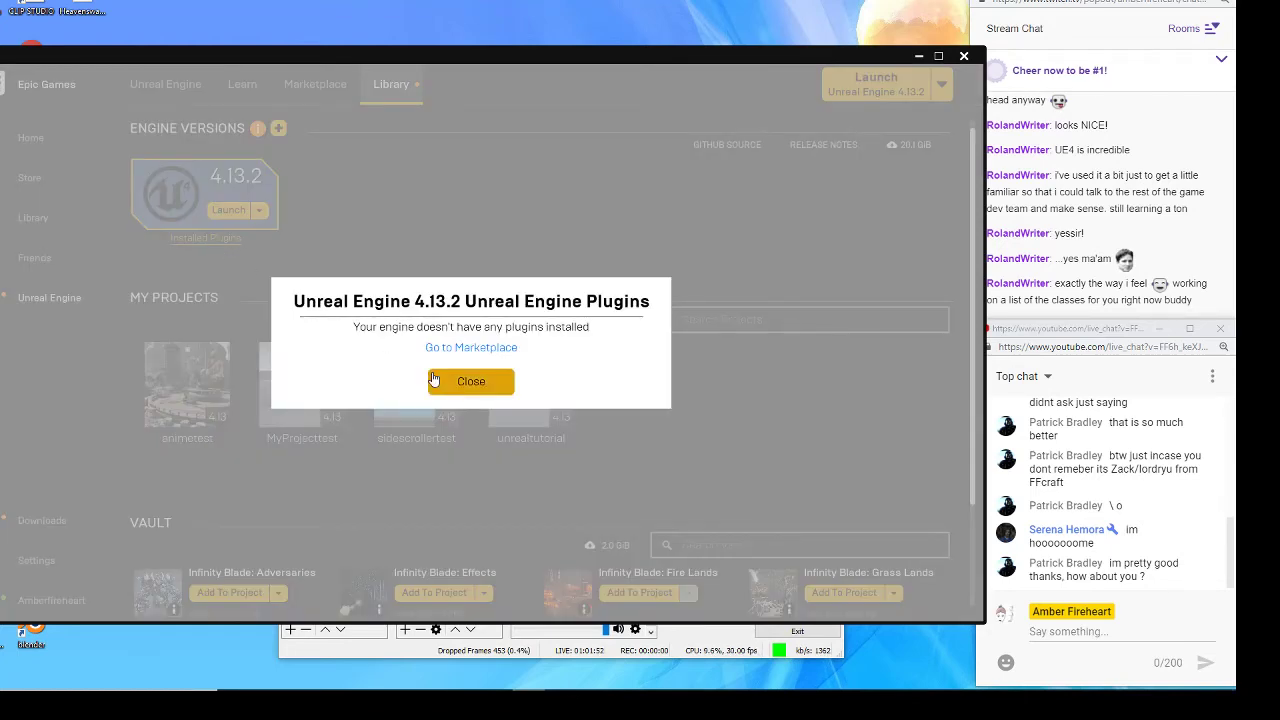
left_click(433, 380)
- Review the installation options of engine version 4.13.2, including components and target platforms, and apply them
left_click(259, 211)
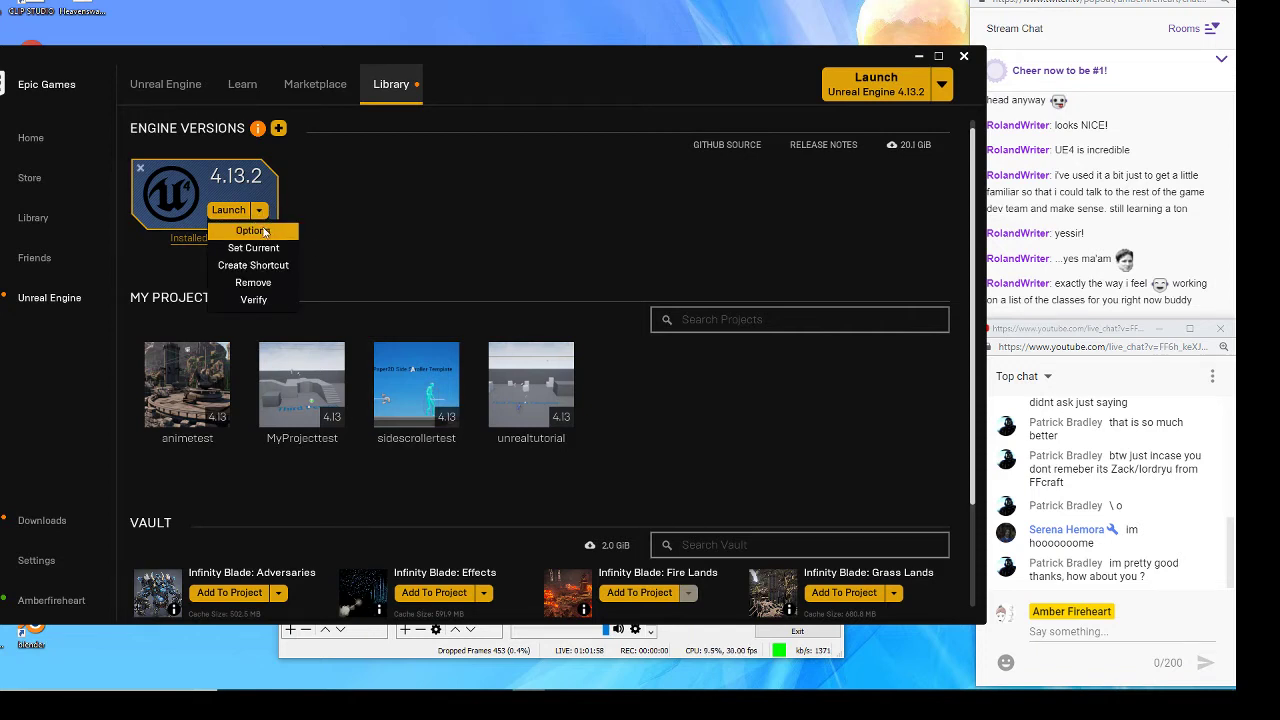
left_click(264, 231)
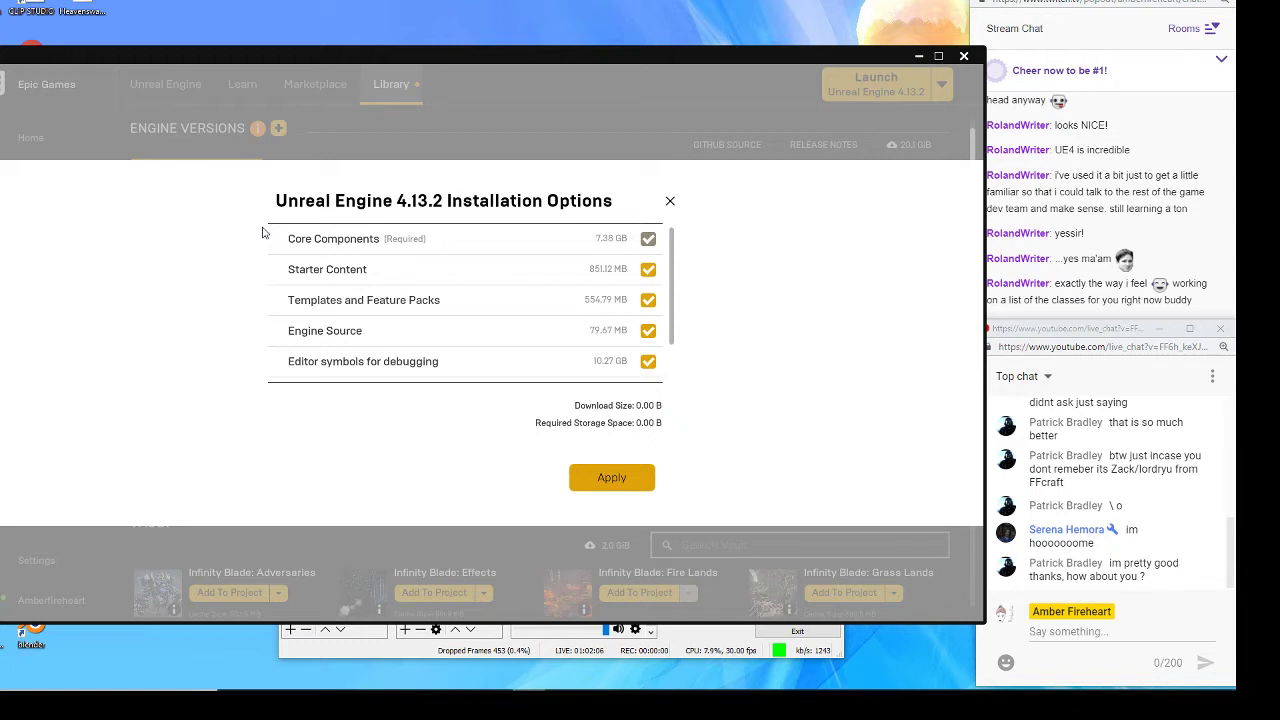
scroll(478, 300, "down", 1)
scroll(478, 300, "down", 2)
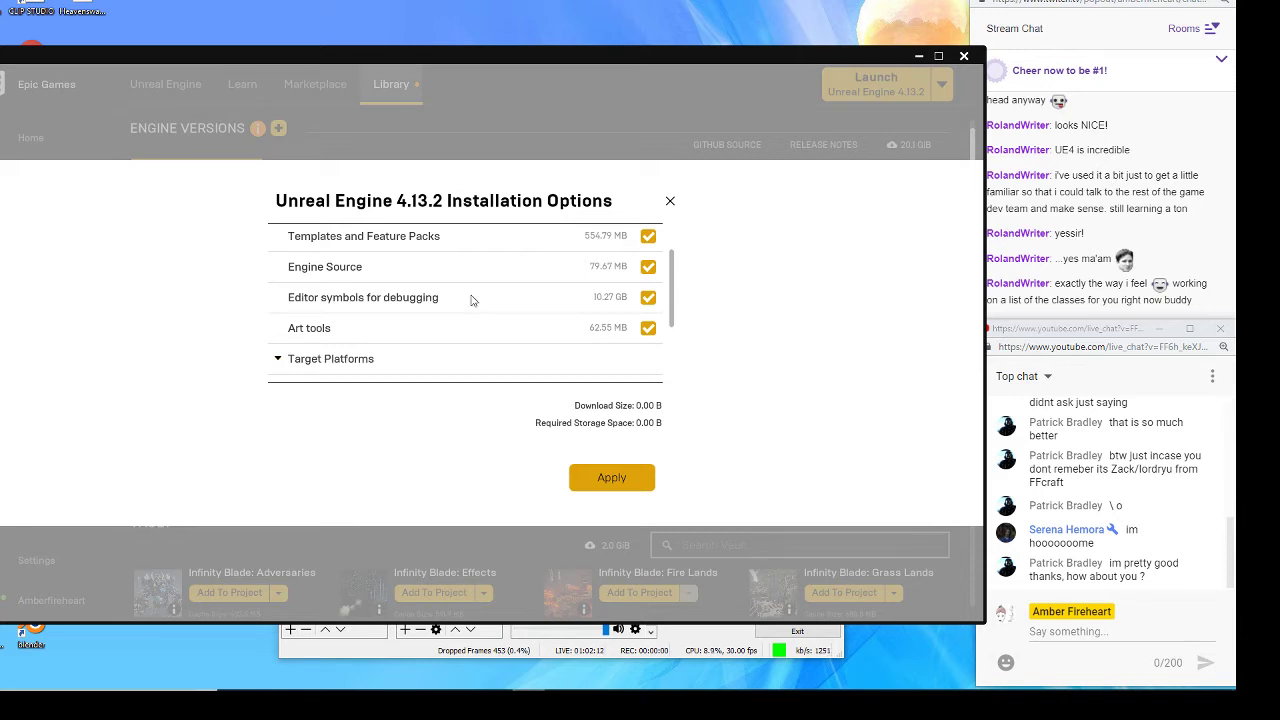
scroll(472, 300, "down", 7)
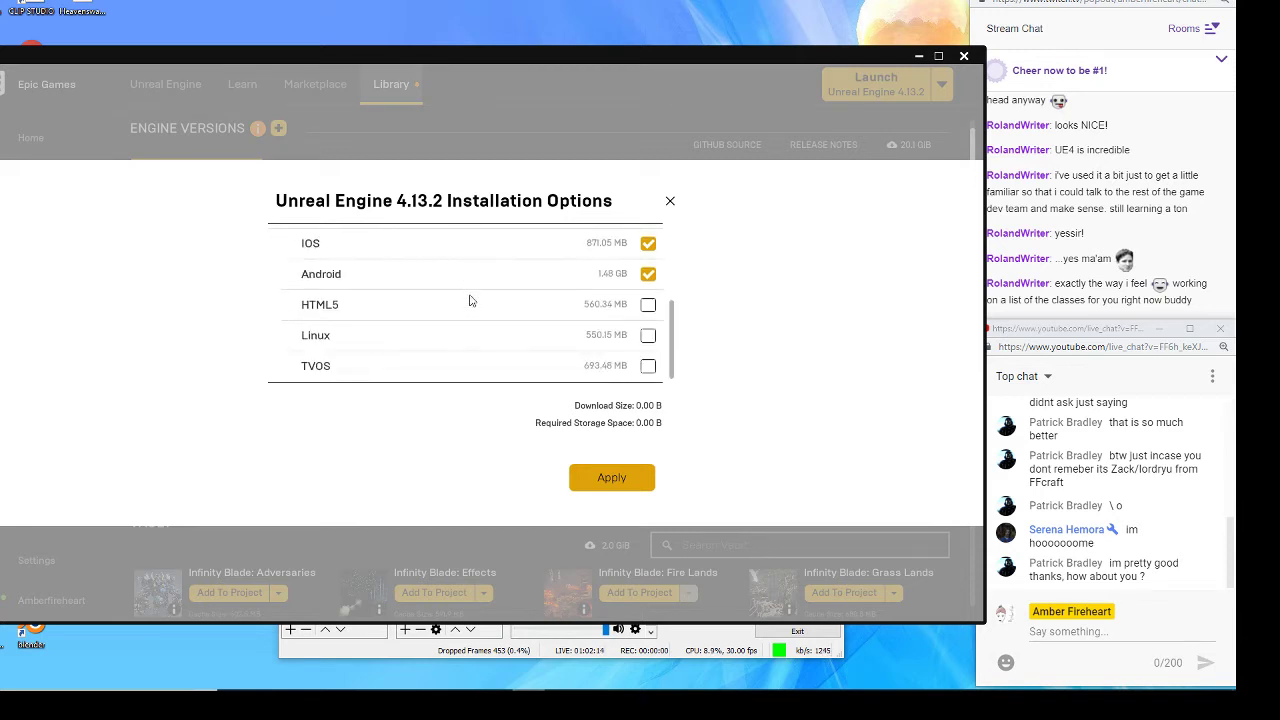
left_click(669, 203)
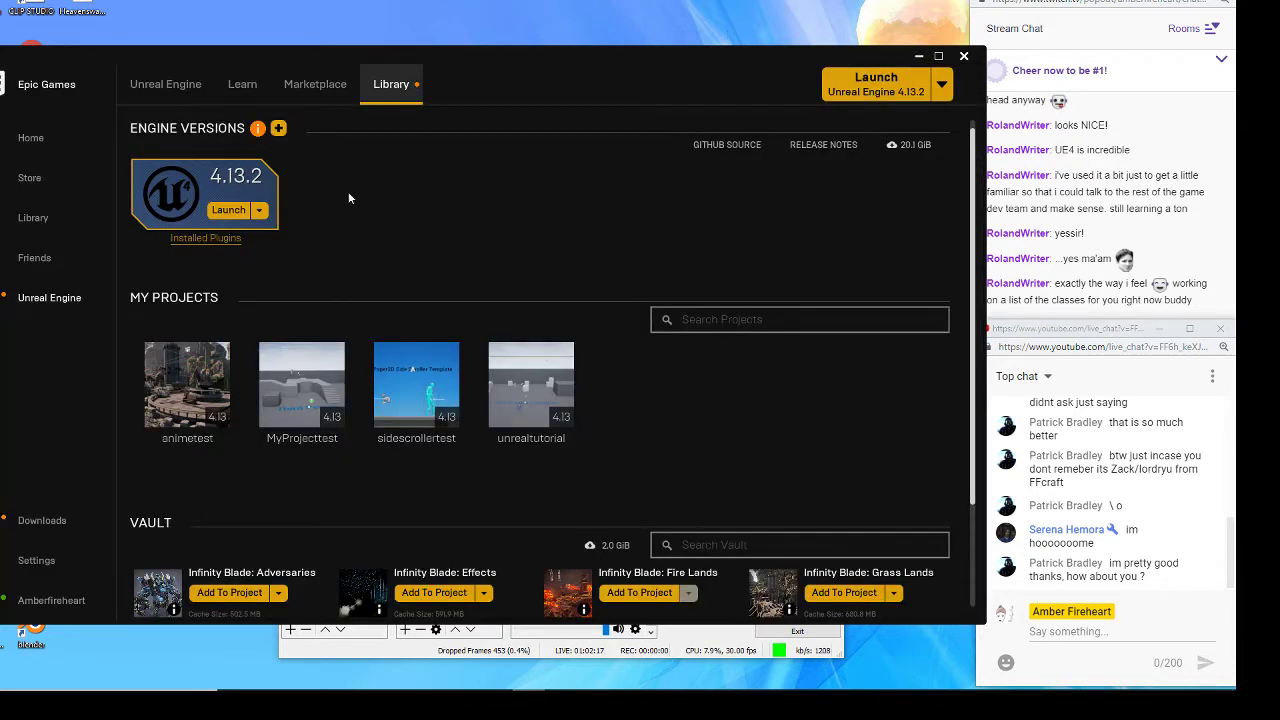
left_click(259, 211)
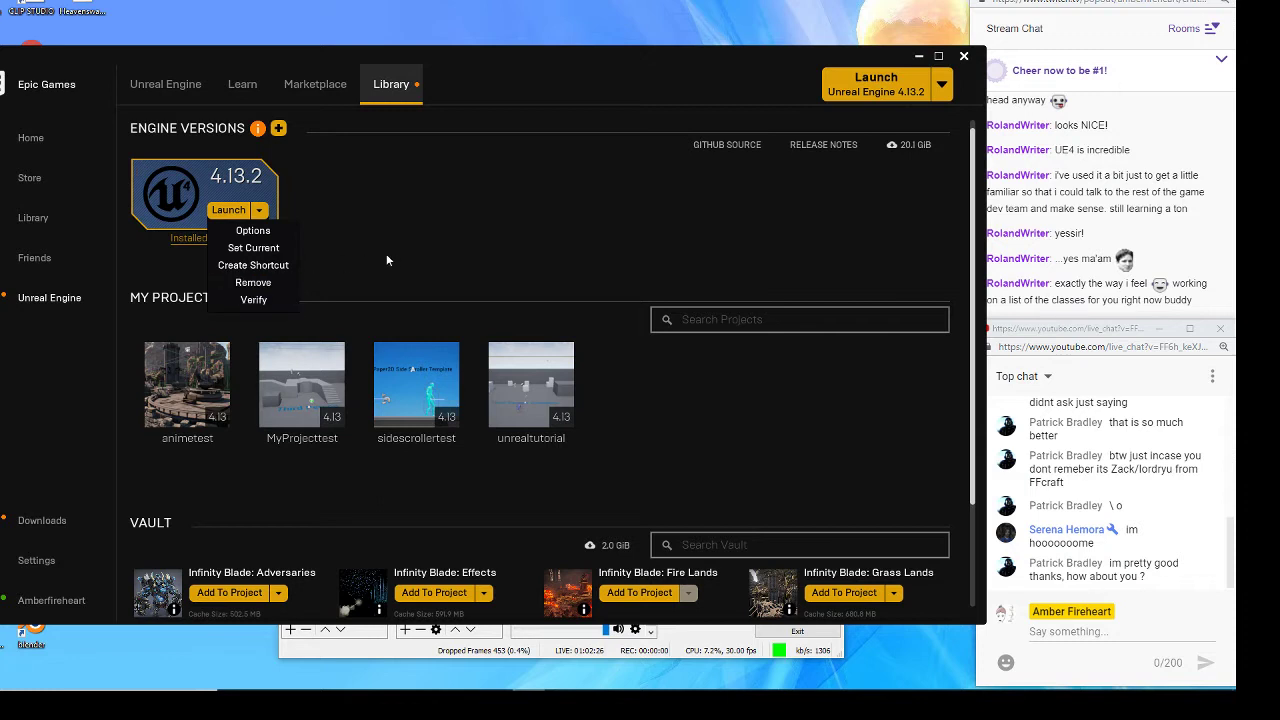
left_click(277, 231)
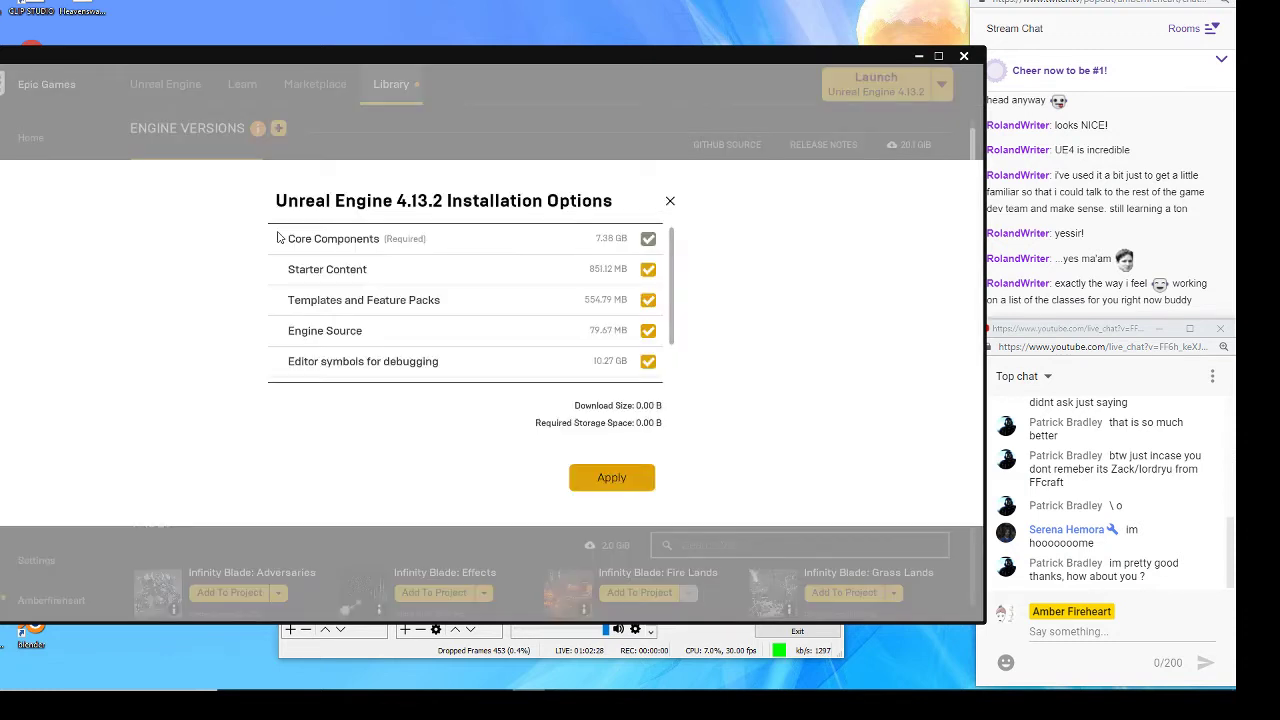
left_click(622, 477)
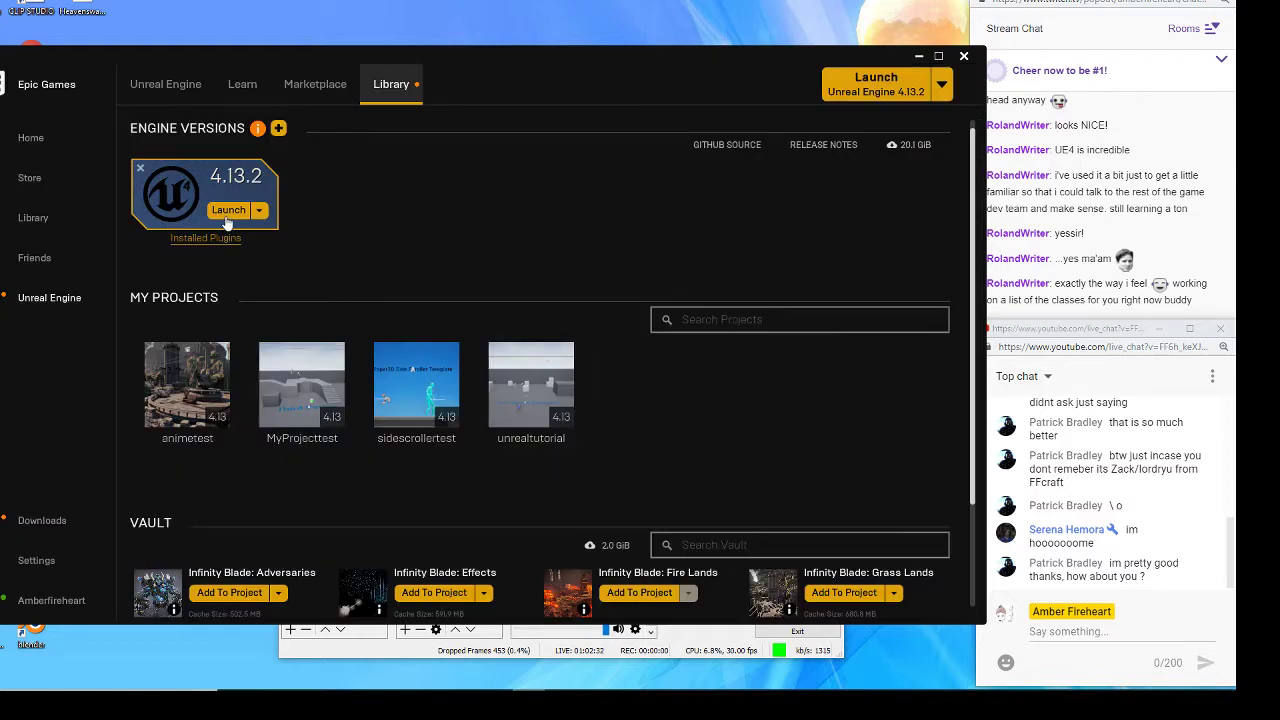
- Add a new engine version slot, set it to 4.9.2, and install it in C:\Program Files\Epic Games with a shortcut
mouse_move(257, 132)
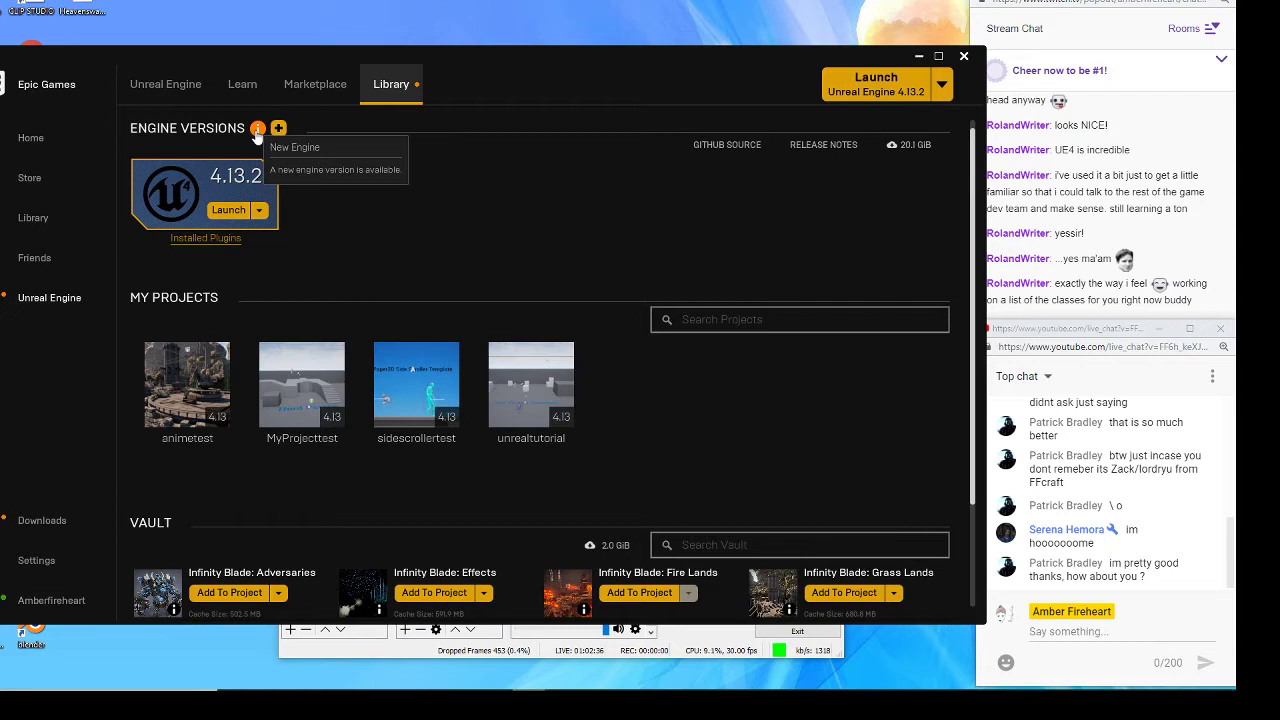
left_click(257, 132)
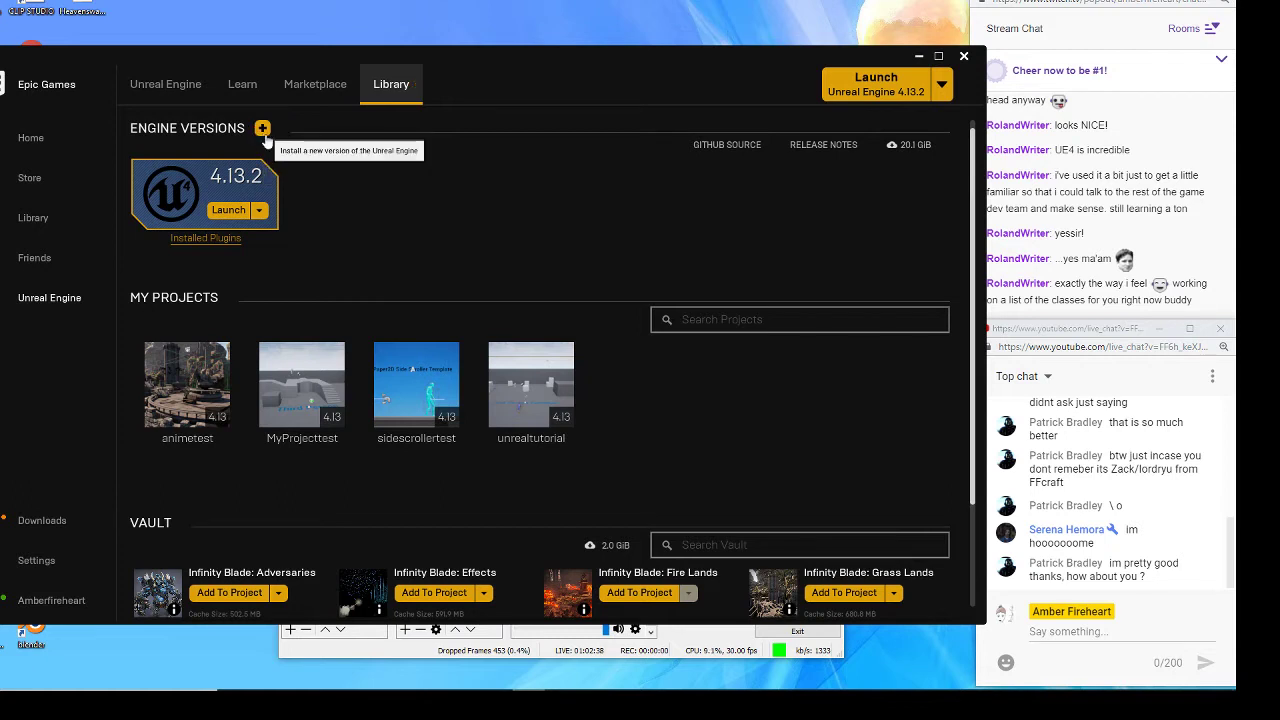
left_click(265, 136)
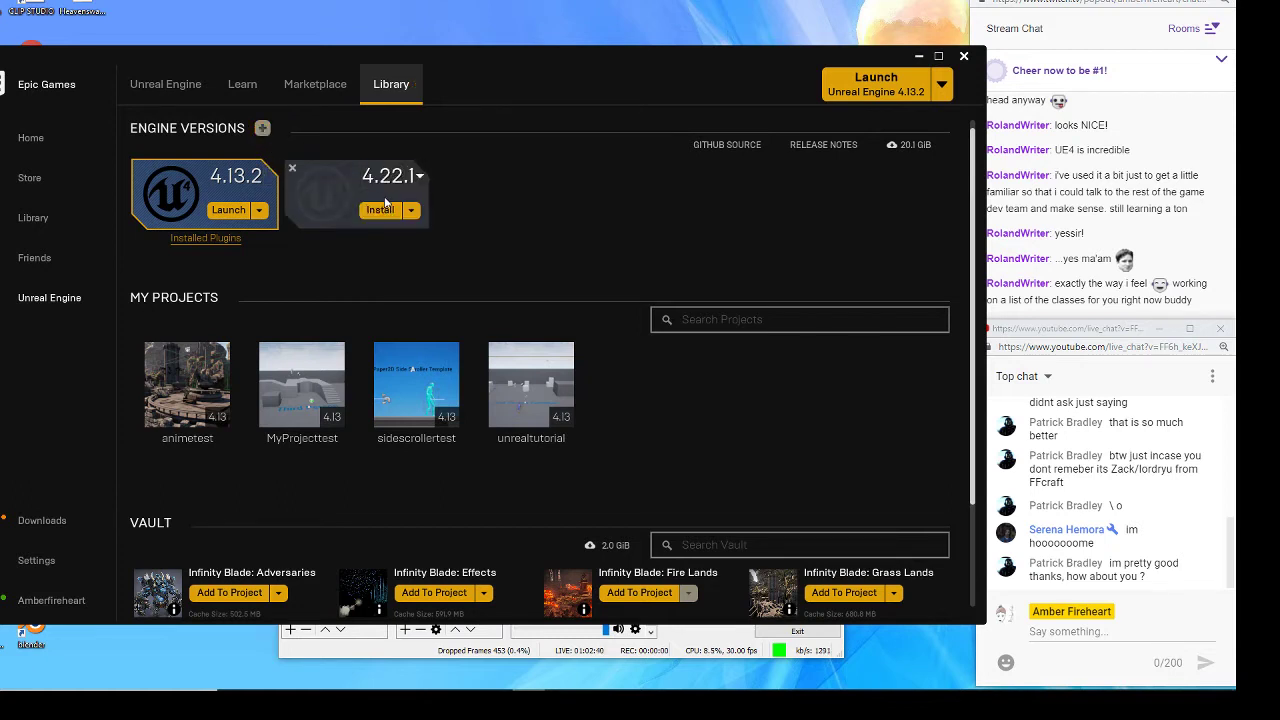
left_click(418, 177)
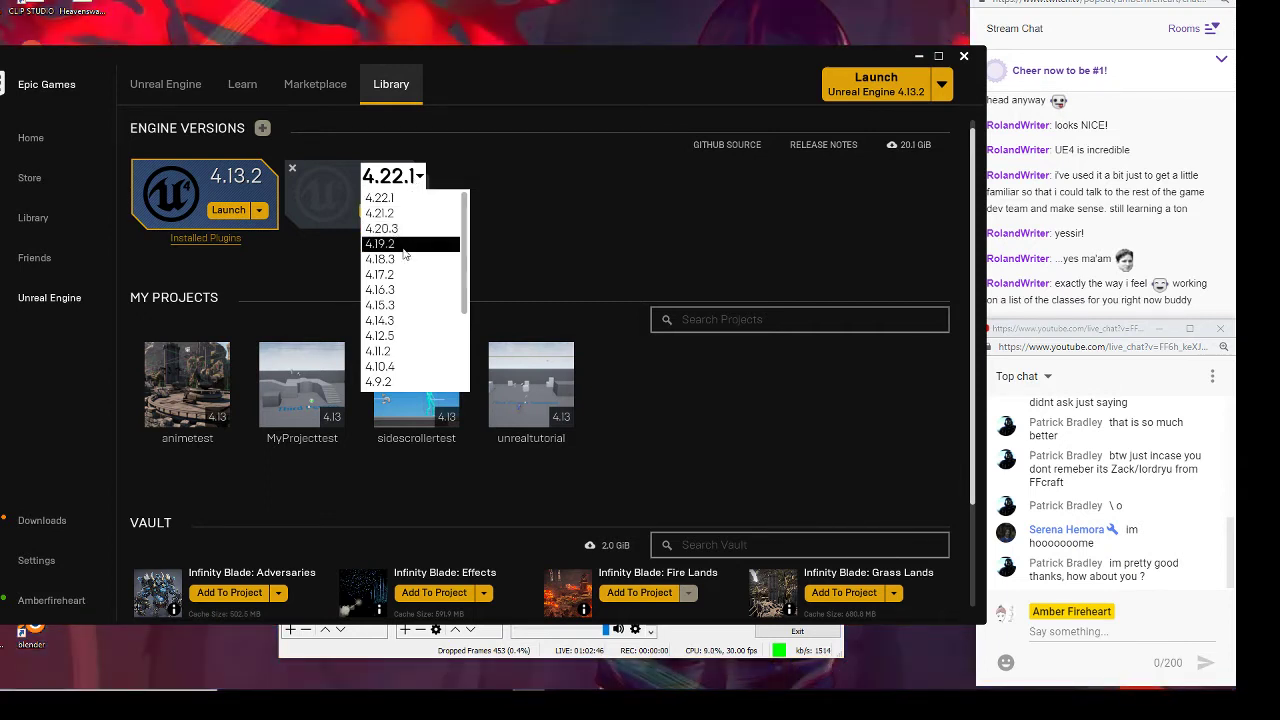
scroll(380, 390, "down", 1)
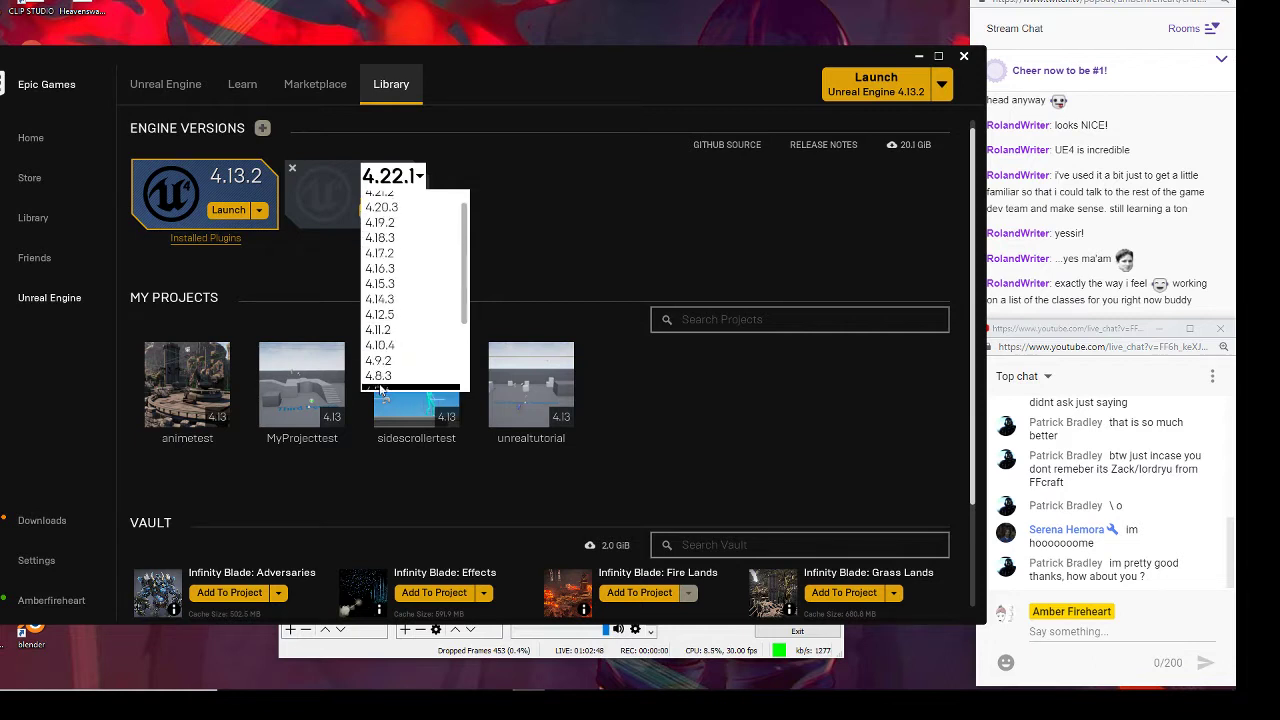
scroll(395, 357, "down", 1)
scroll(397, 357, "down", 1)
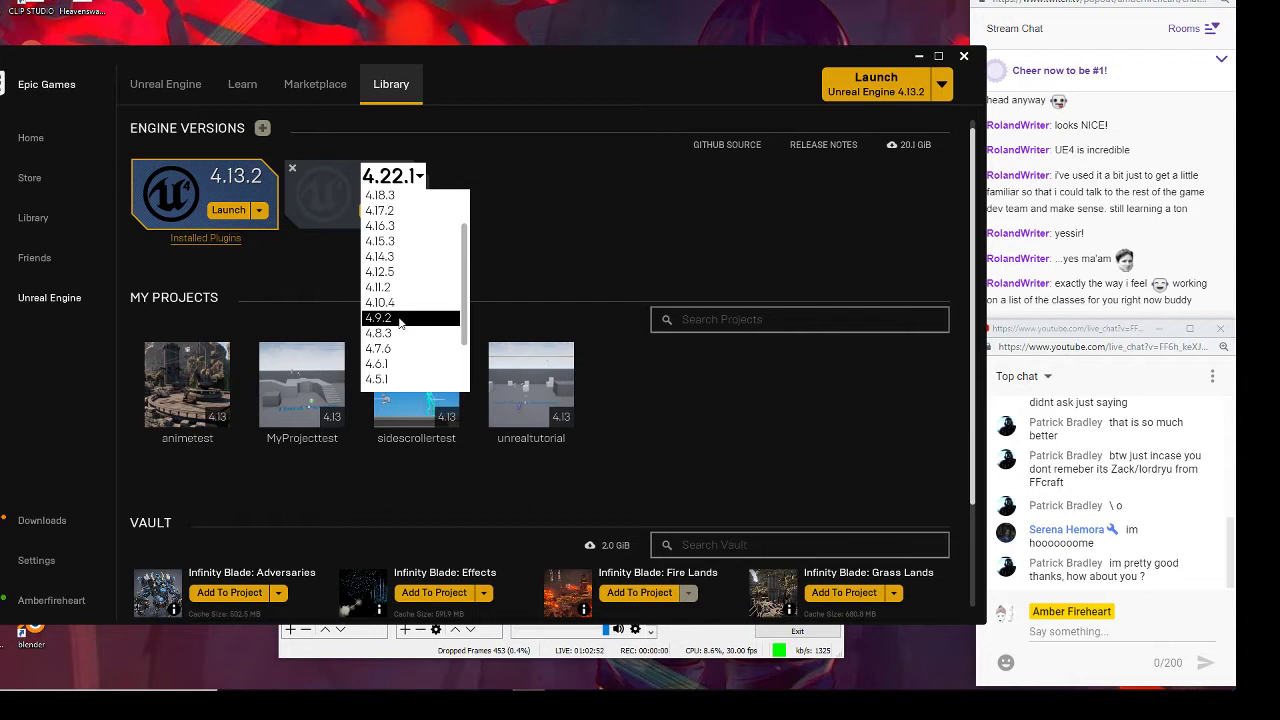
left_click(398, 318)
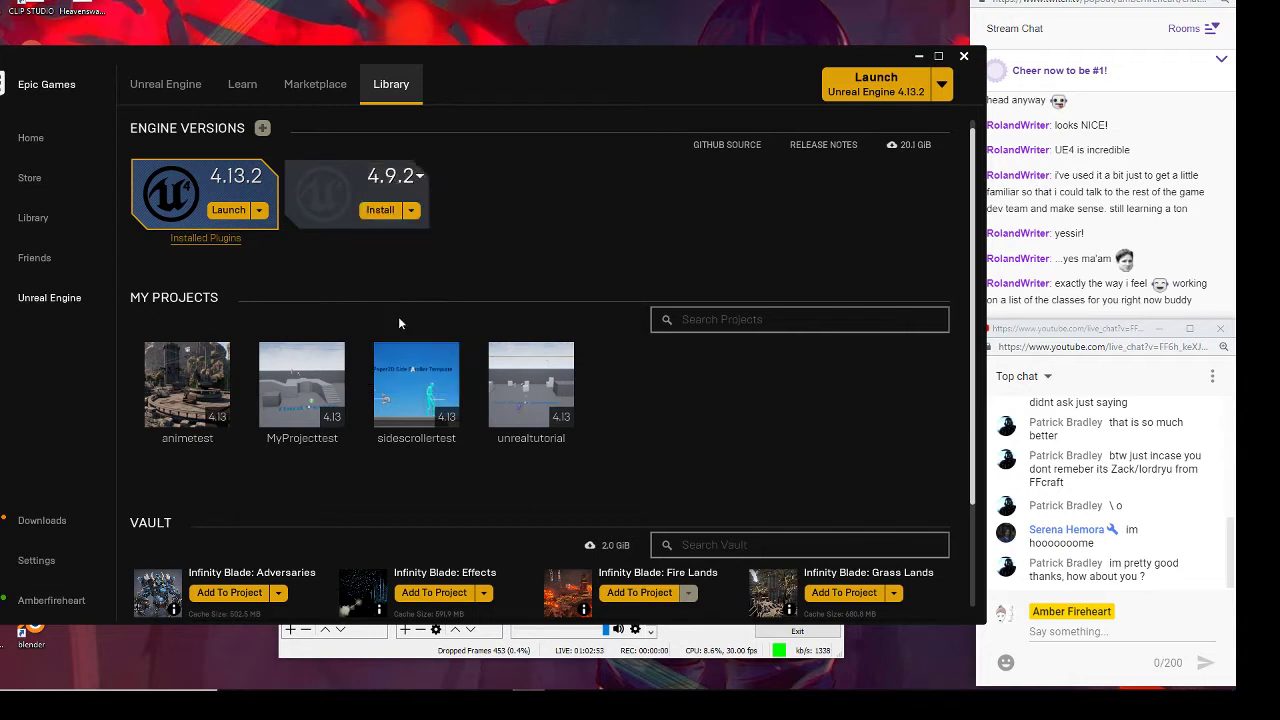
left_click(381, 211)
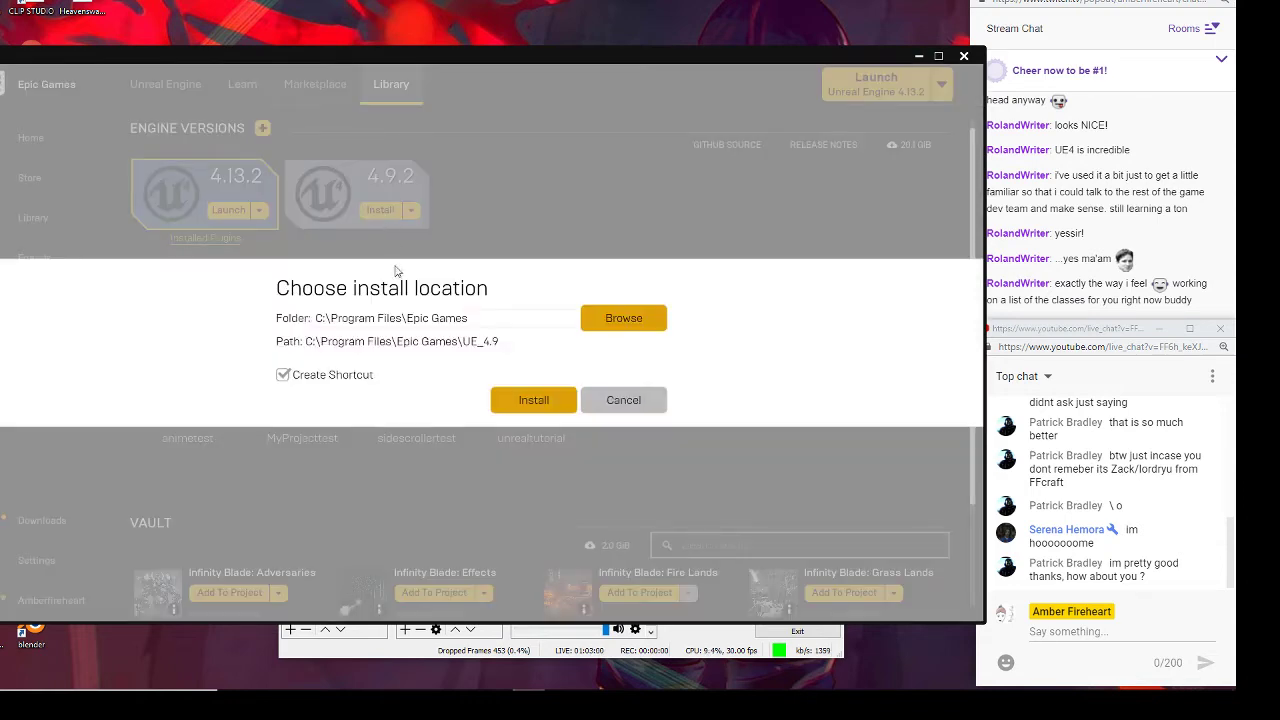
left_click(515, 401)
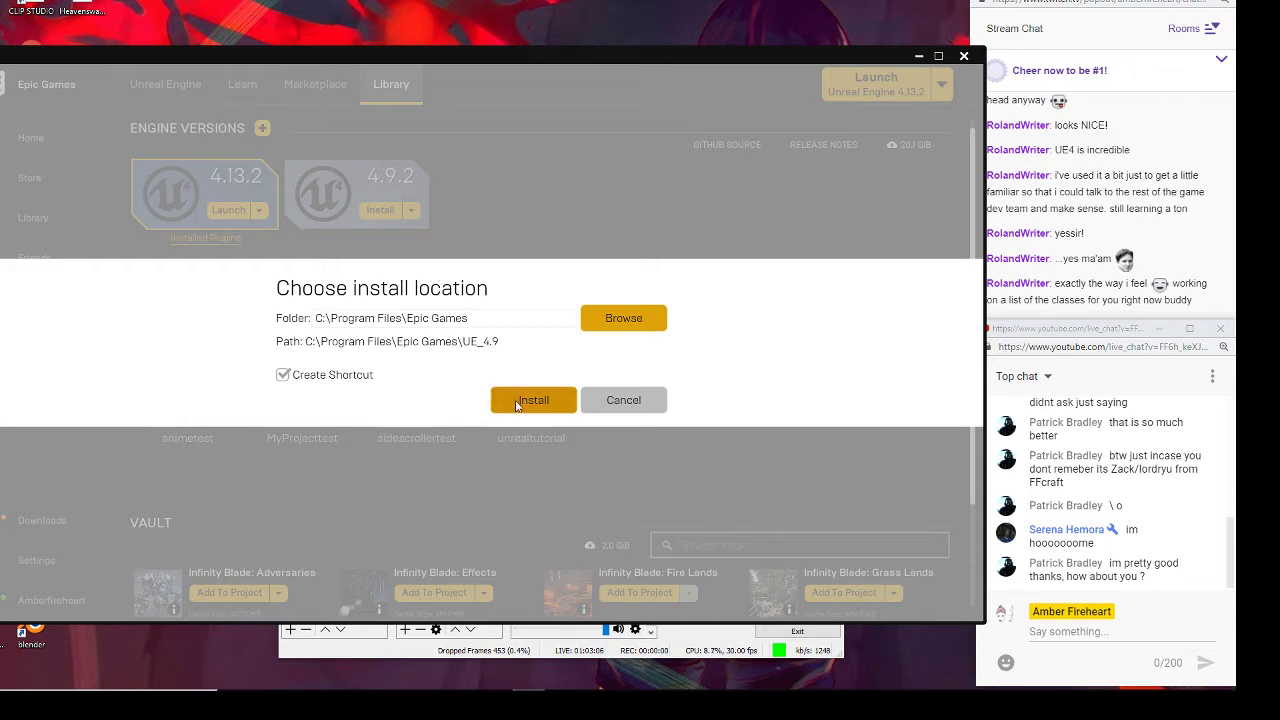
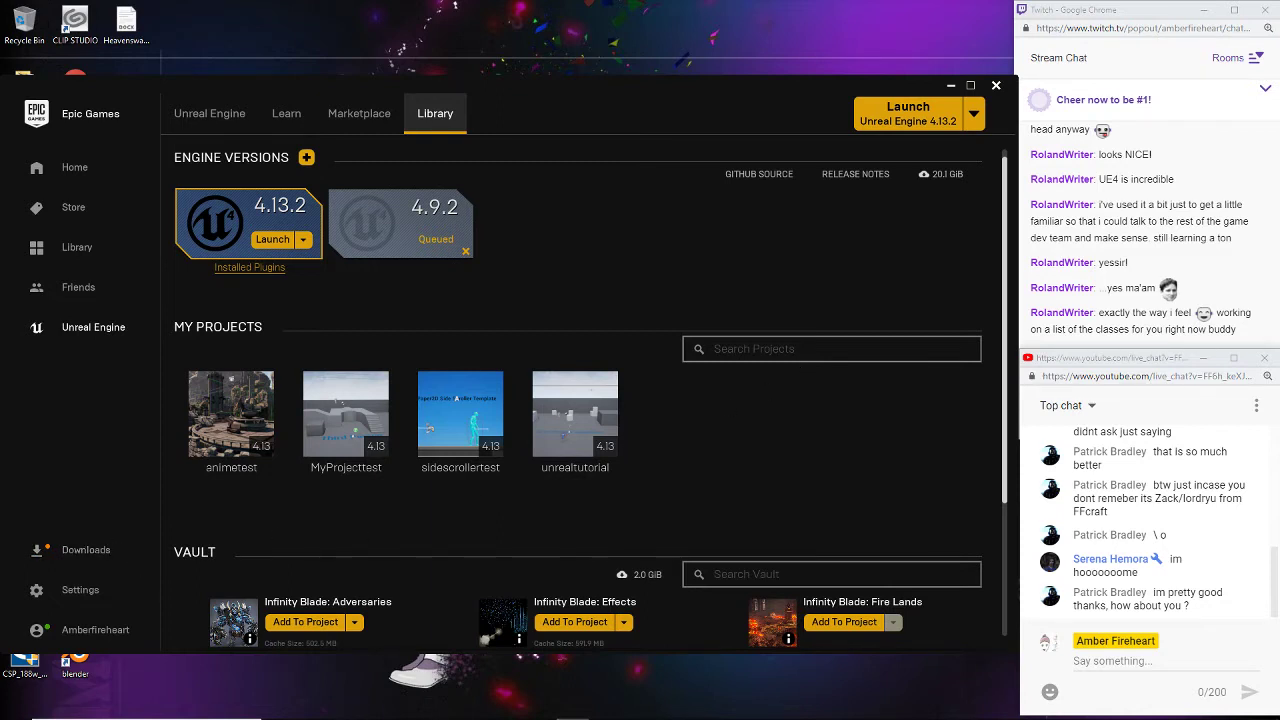
- Switch to Blender and look at the cross-shaped cube mesh from several sides
mouse_move(507, 707)
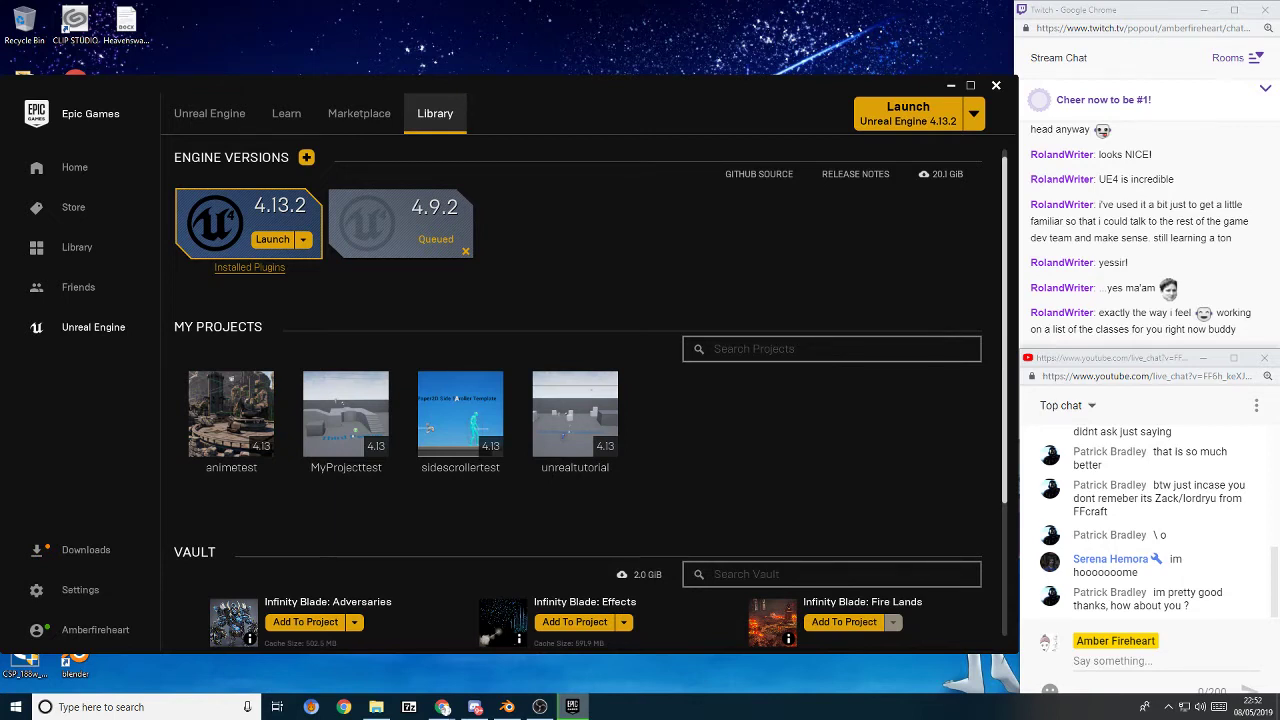
left_click(507, 707)
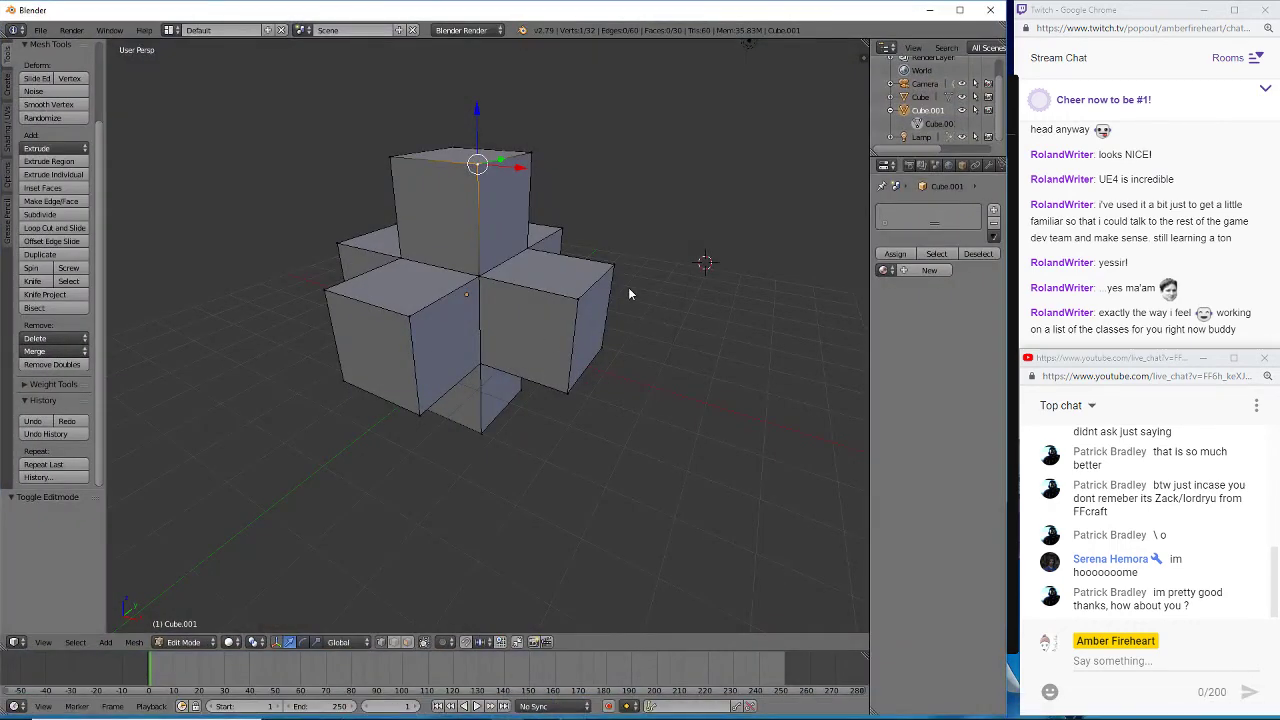
middle_click_drag(646, 274, 416, 268)
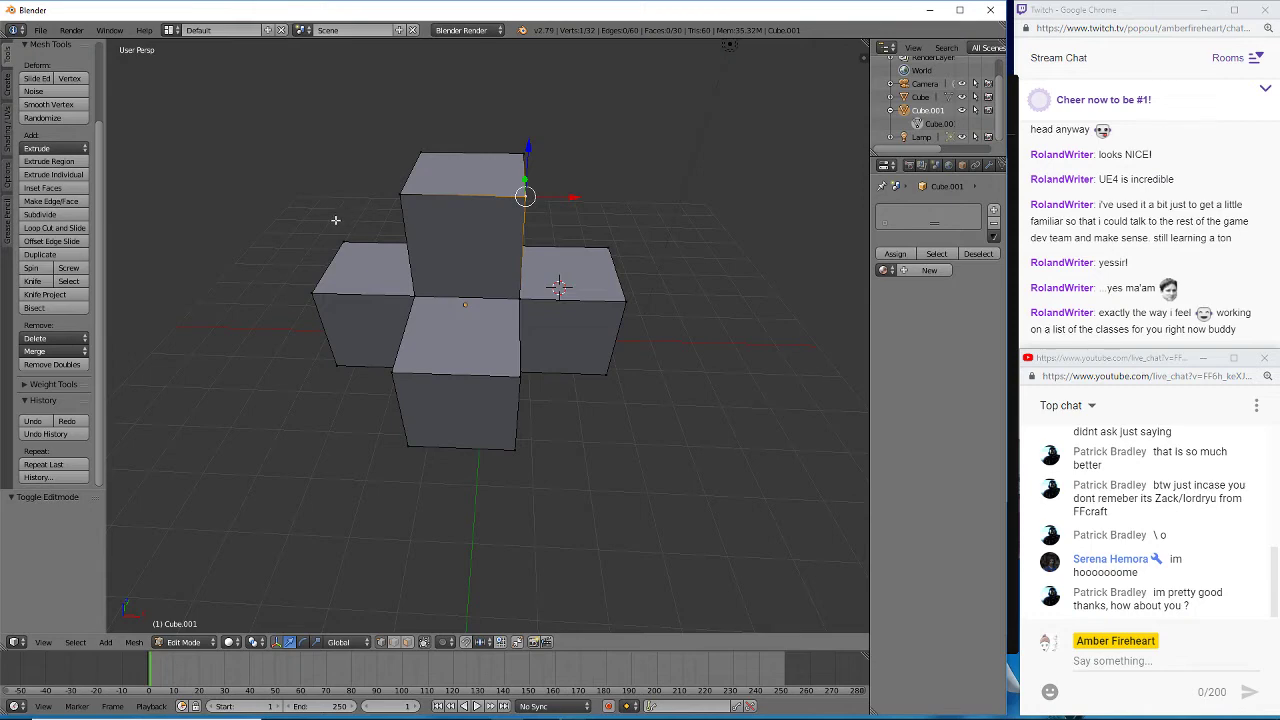
middle_click_drag(297, 195, 537, 226)
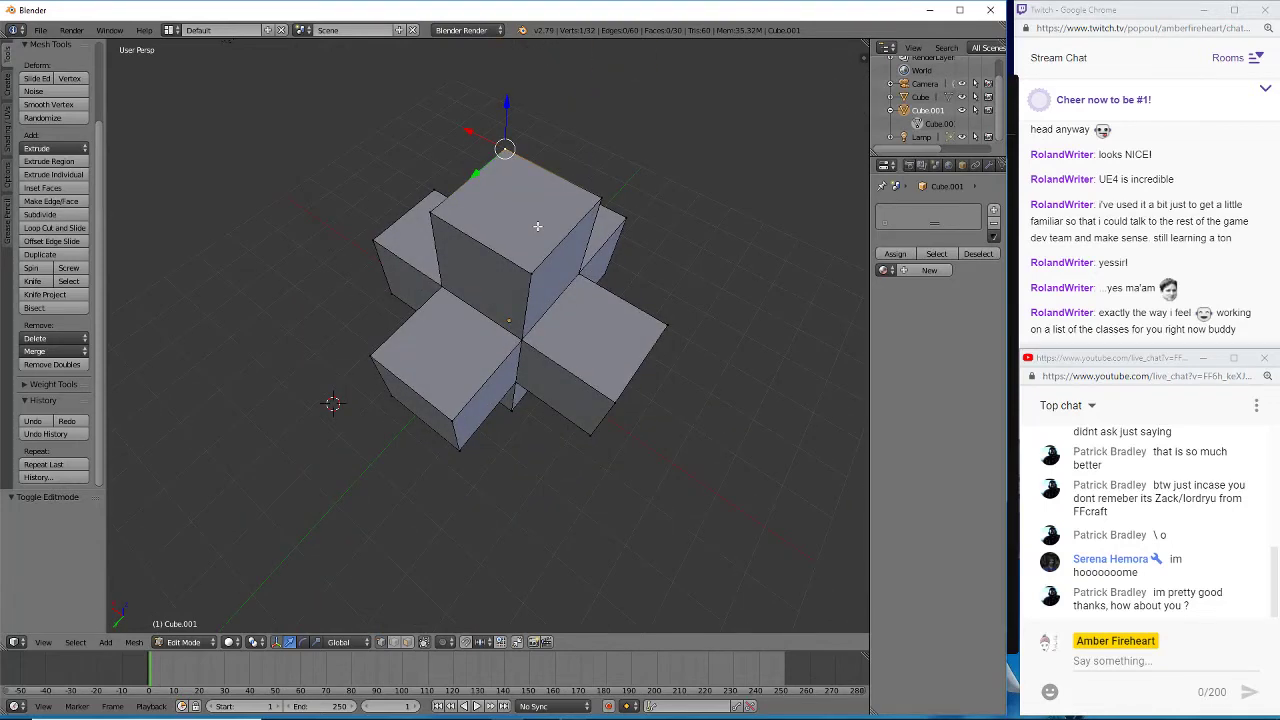
left_click(66, 190)
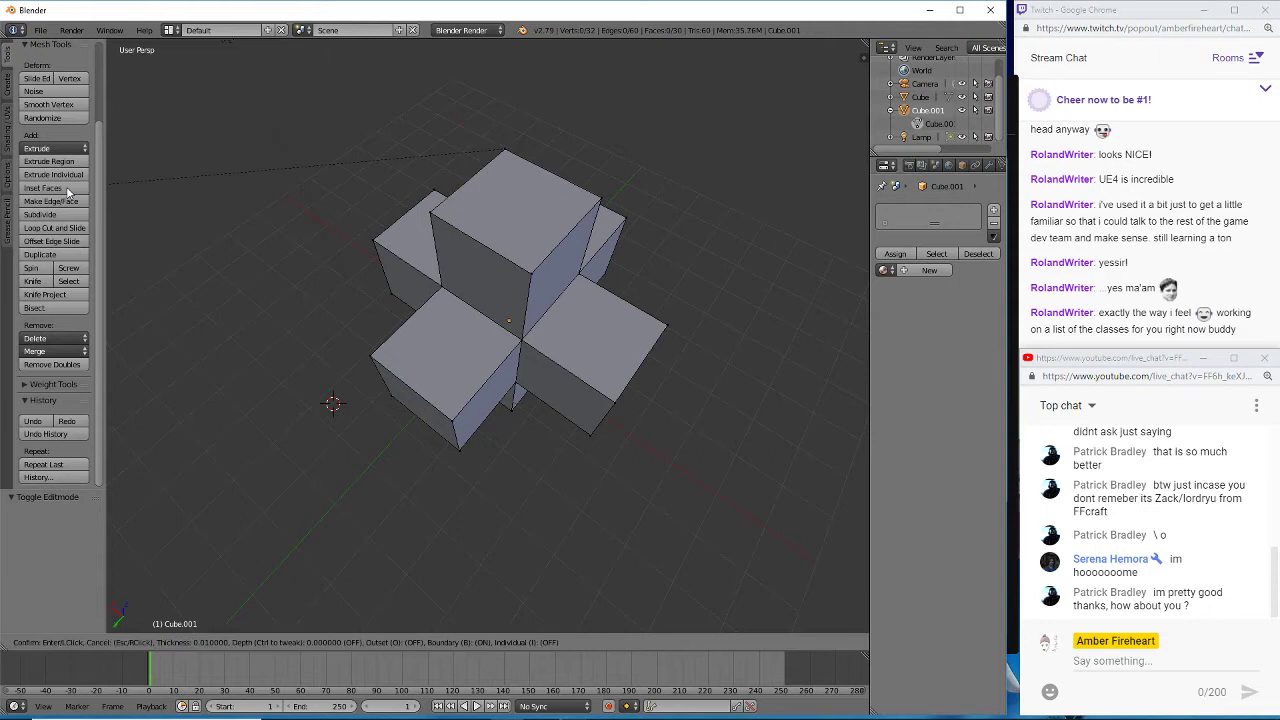
right_click(523, 88)
right_click(523, 88)
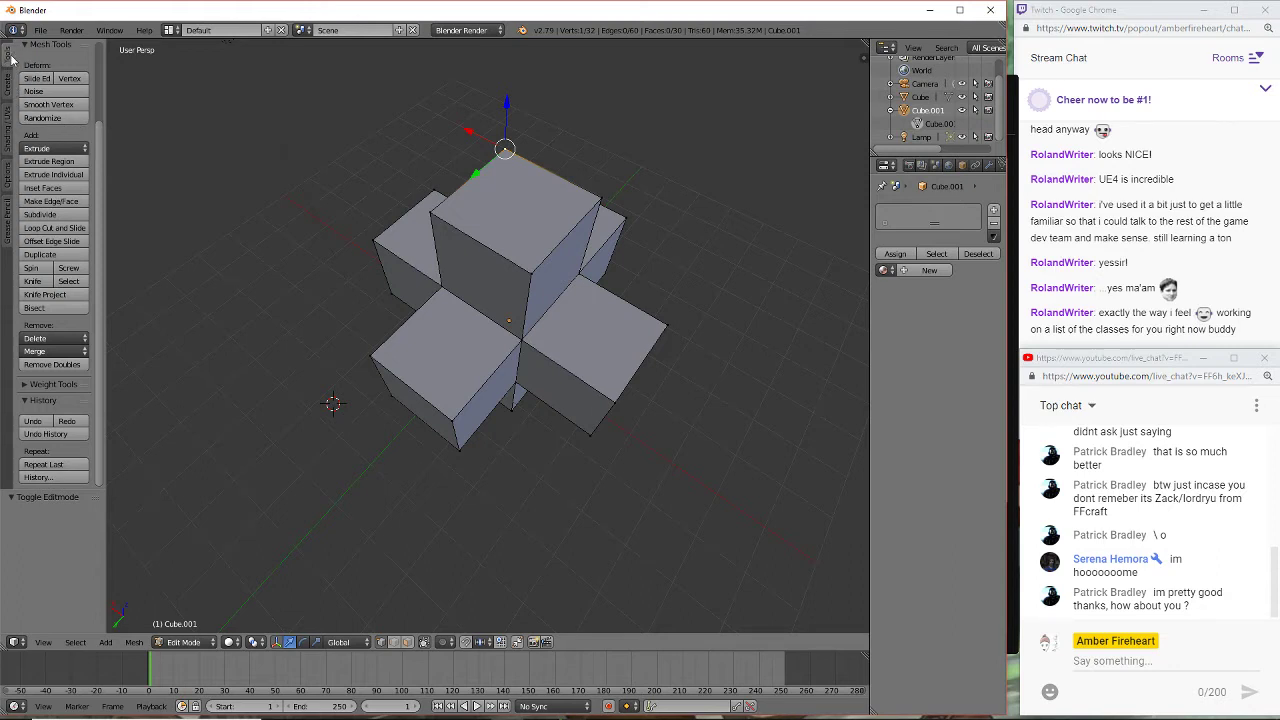
- Move the selected top corner vertex of the upper block inward and back out to its corner
middle_click_drag(288, 180, 361, 192)
key("g")
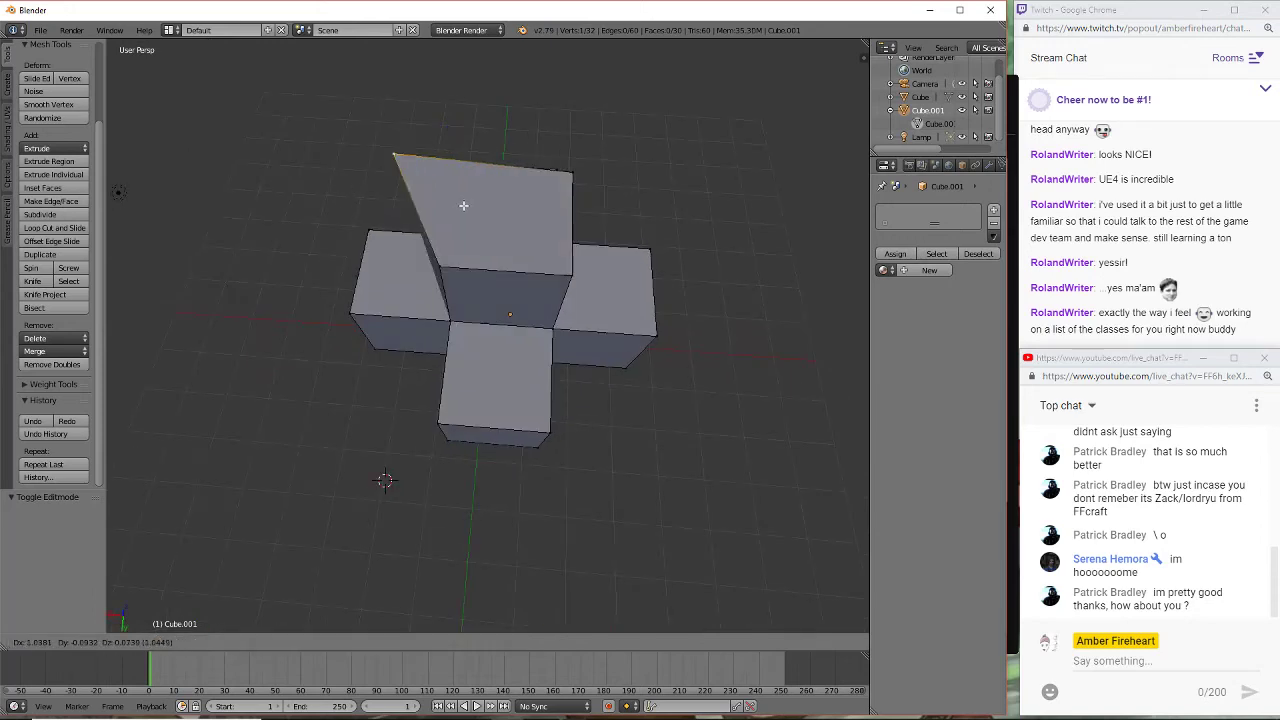
left_click(579, 228)
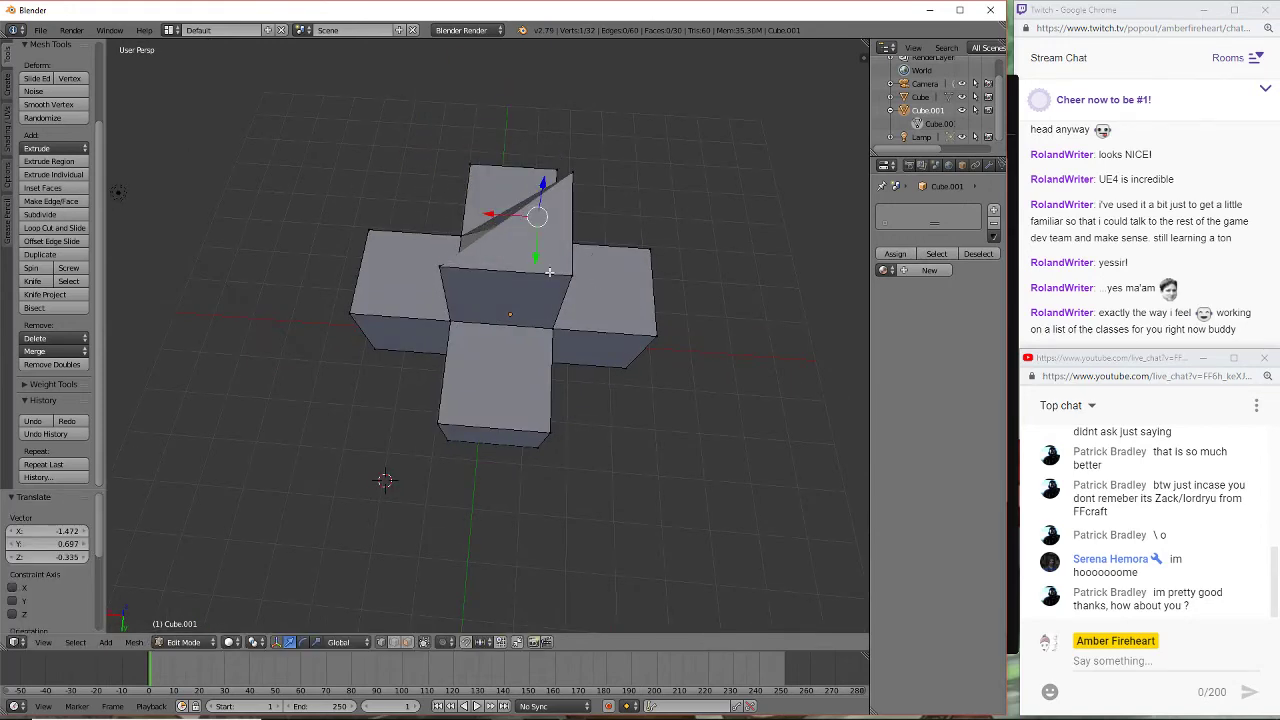
middle_click_drag(393, 212, 716, 167)
key("g")
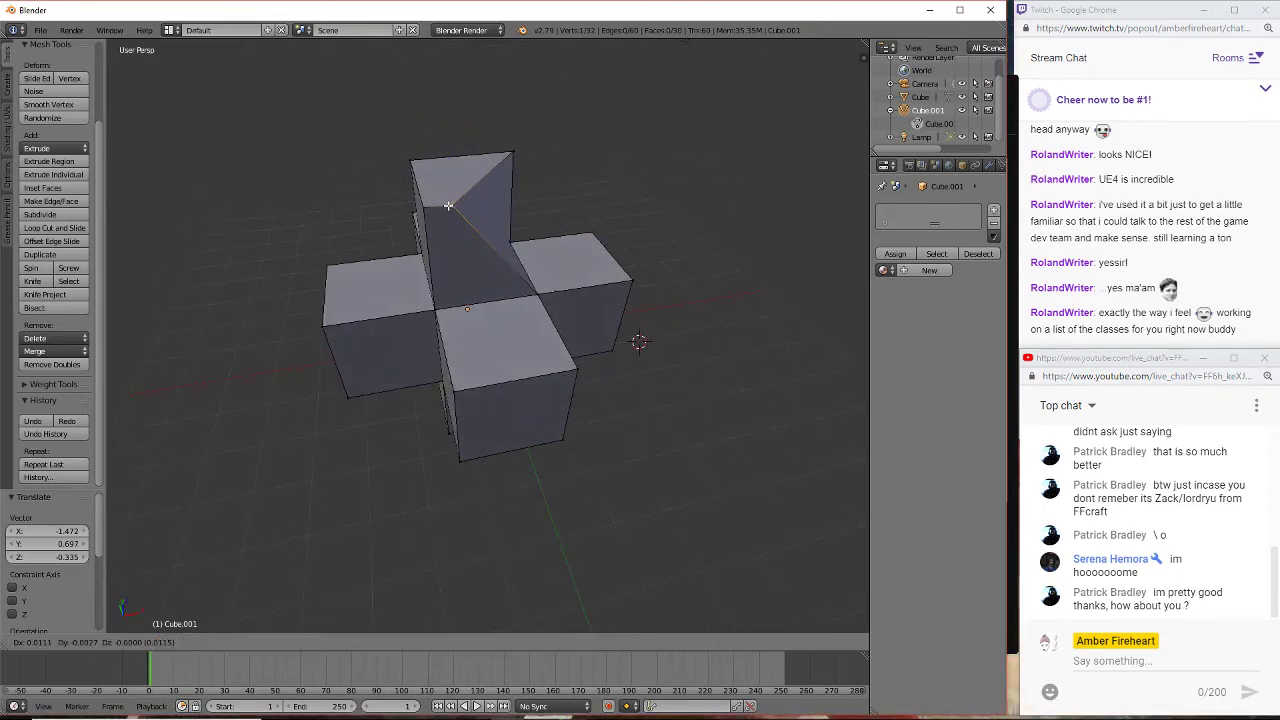
left_click(521, 200)
- Move the top corner vertices of the upper block inward one by one towards its middle to form a point
middle_click_drag(588, 132, 489, 149)
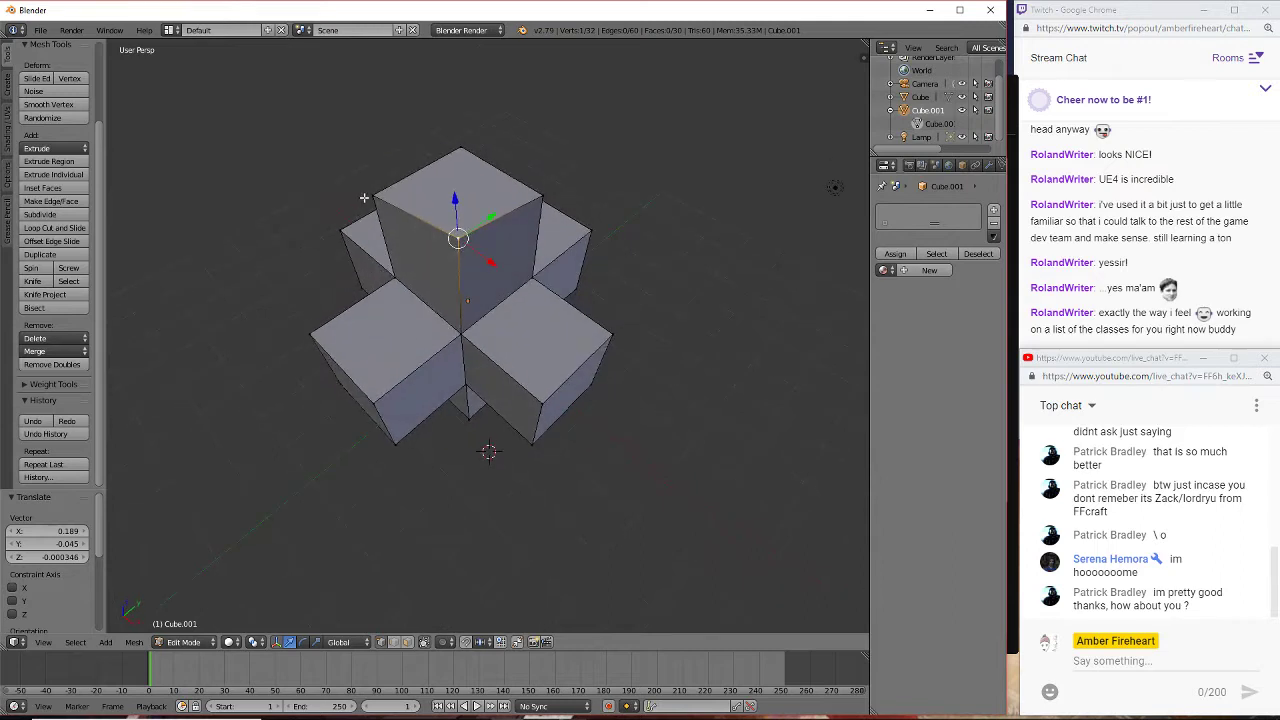
key("g")
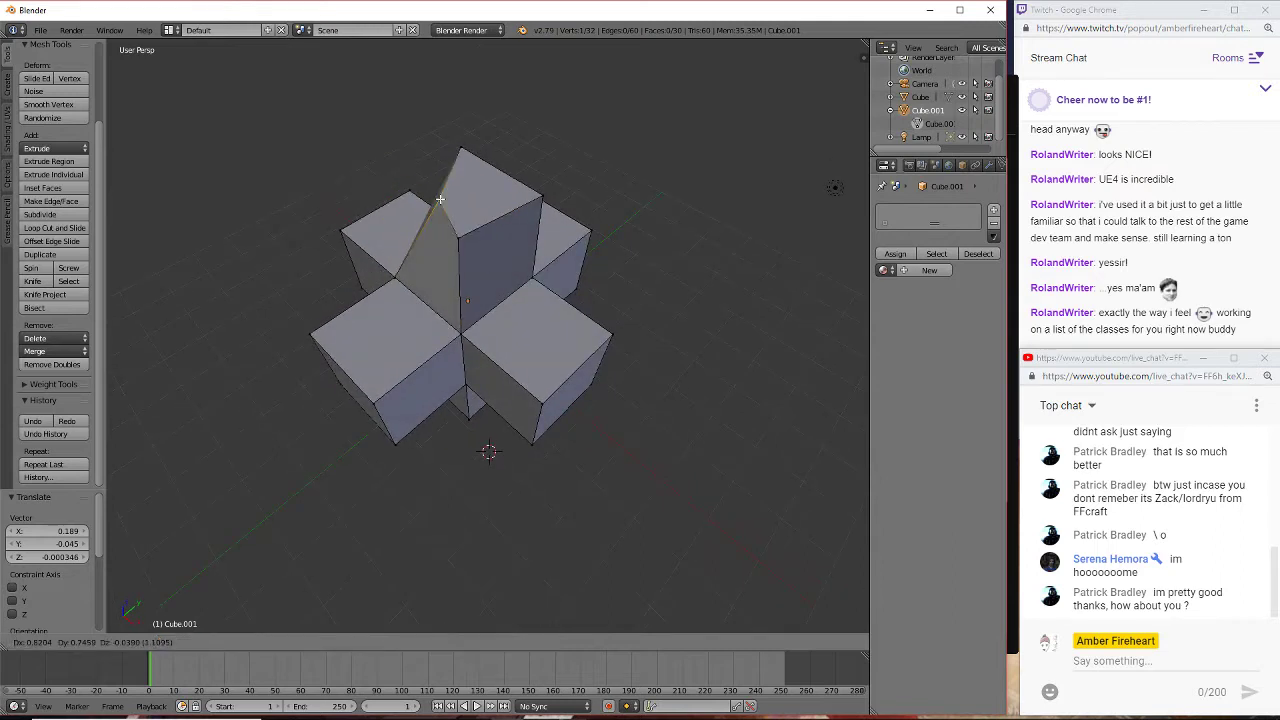
left_click(460, 200)
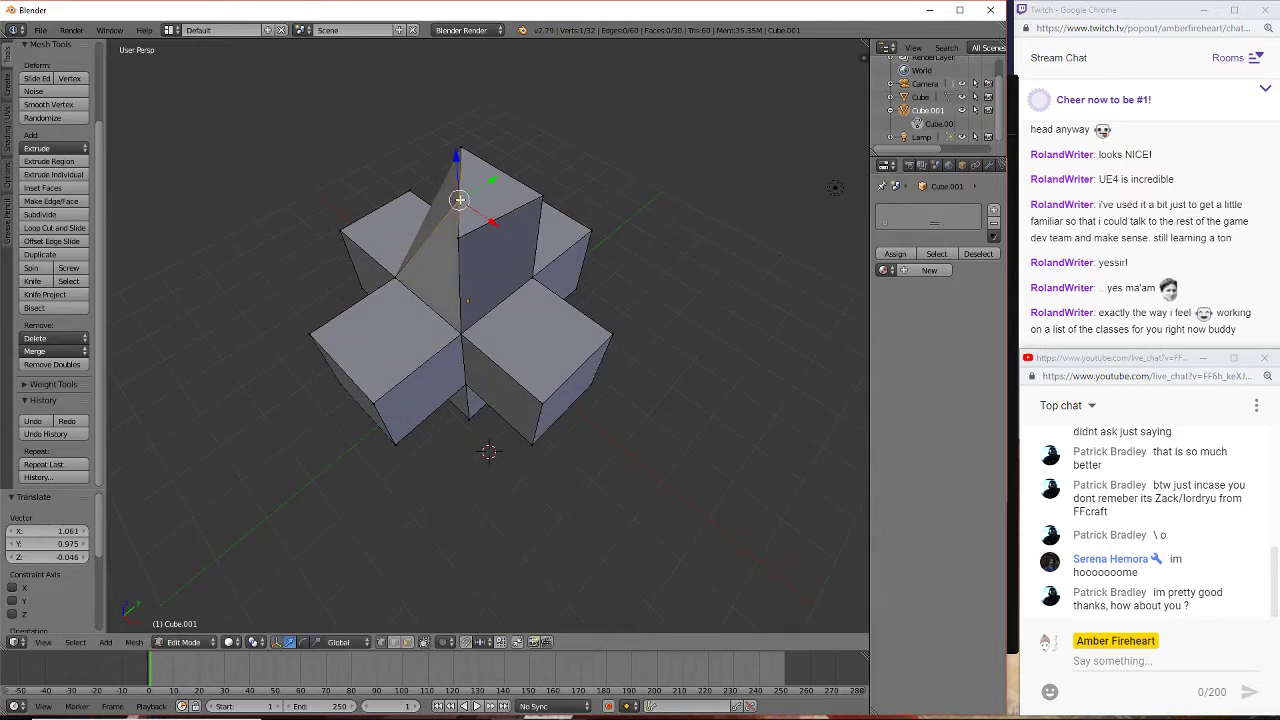
right_click(543, 197)
key("g")
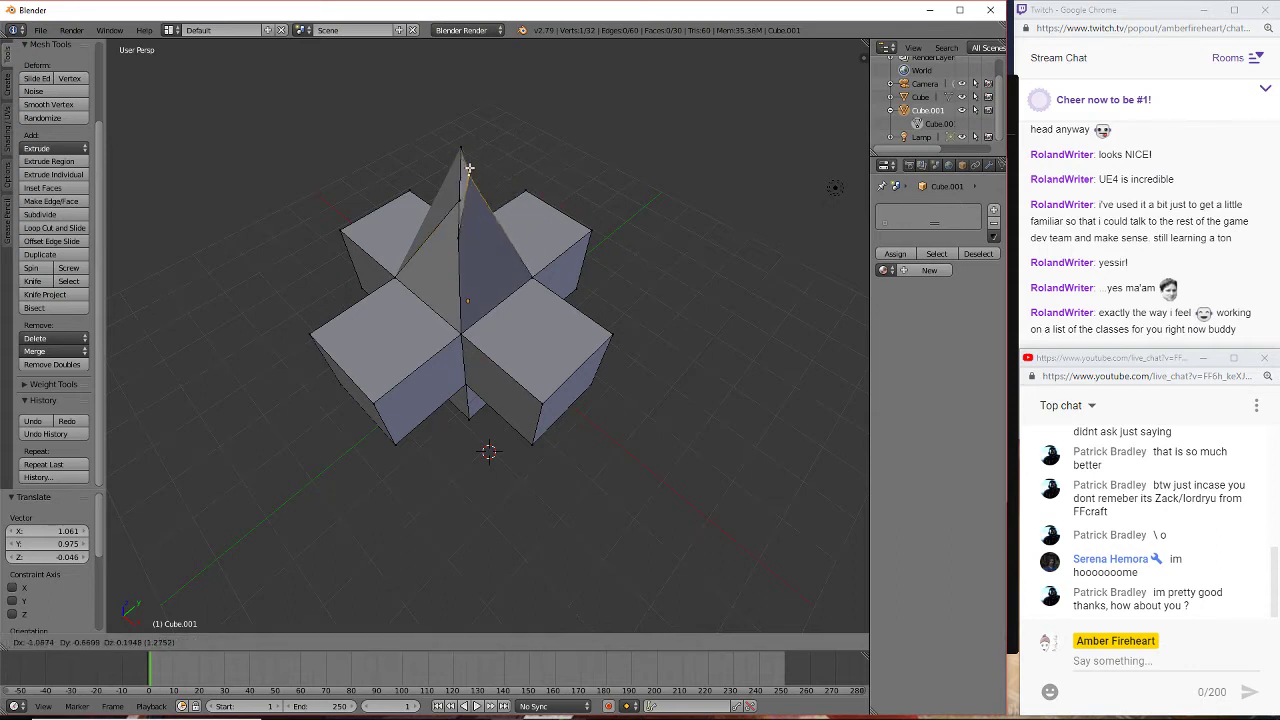
left_click(481, 195)
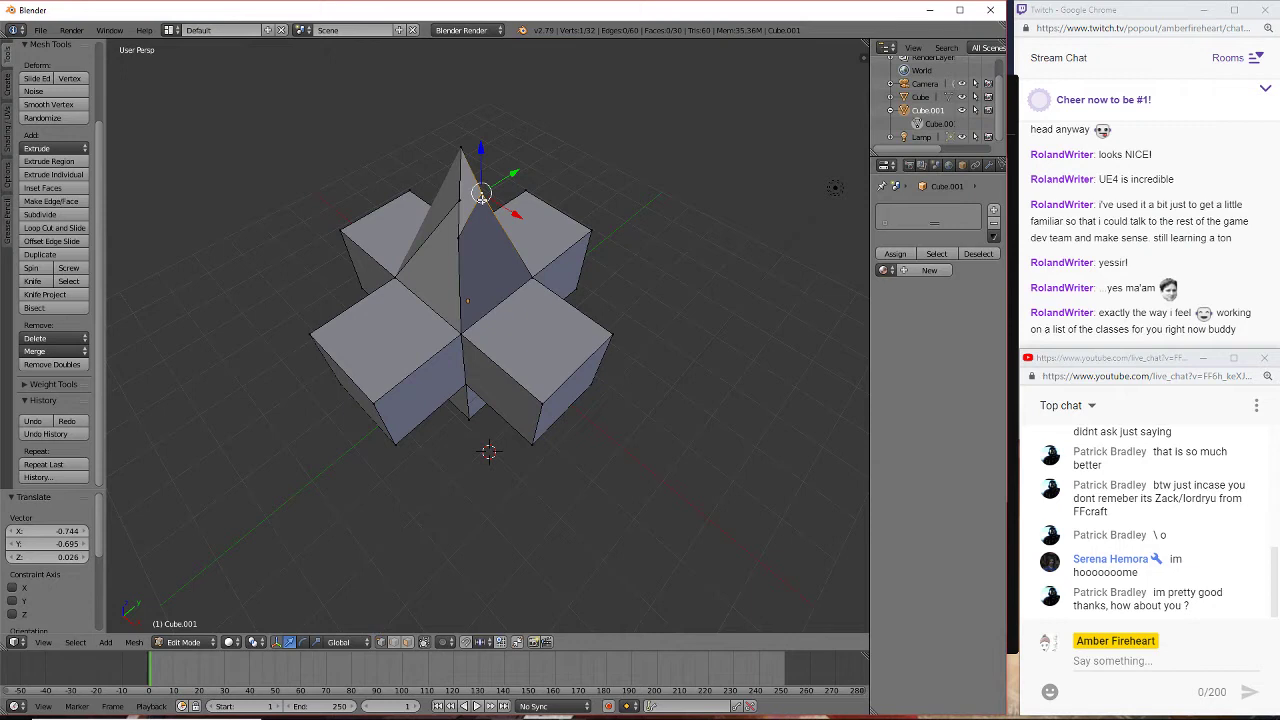
right_click(461, 149)
key("g")
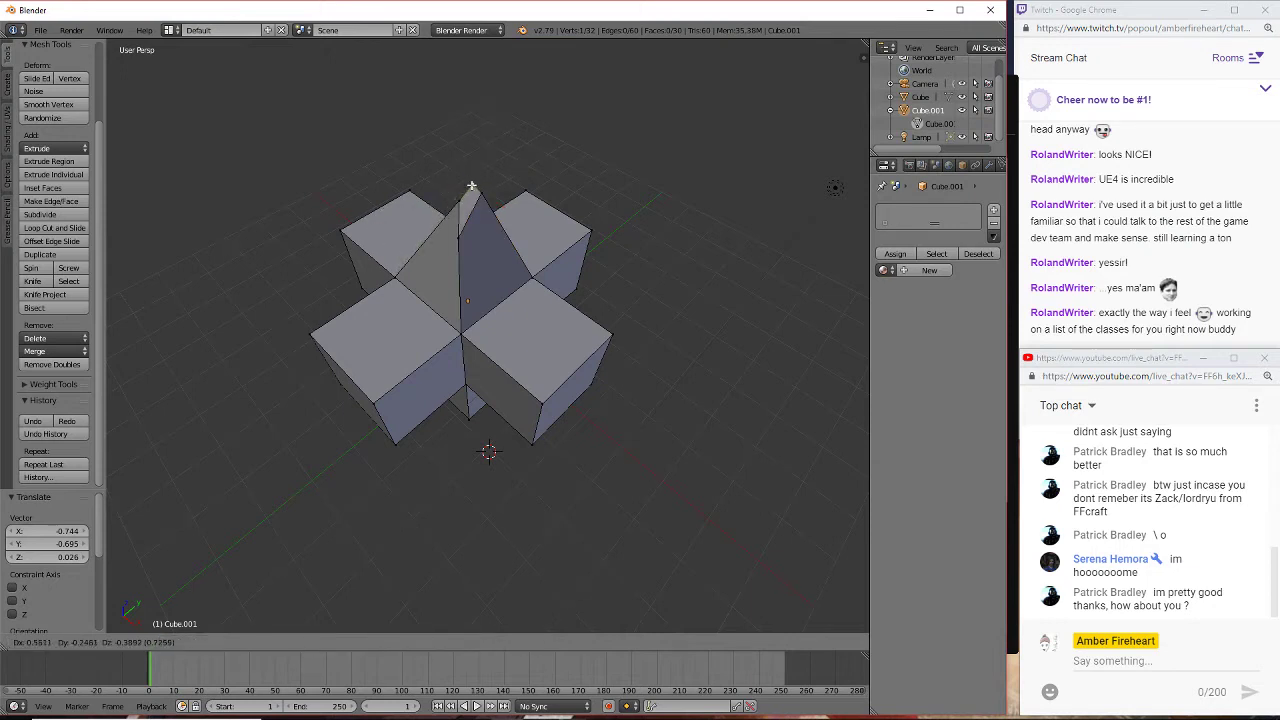
left_click(458, 202)
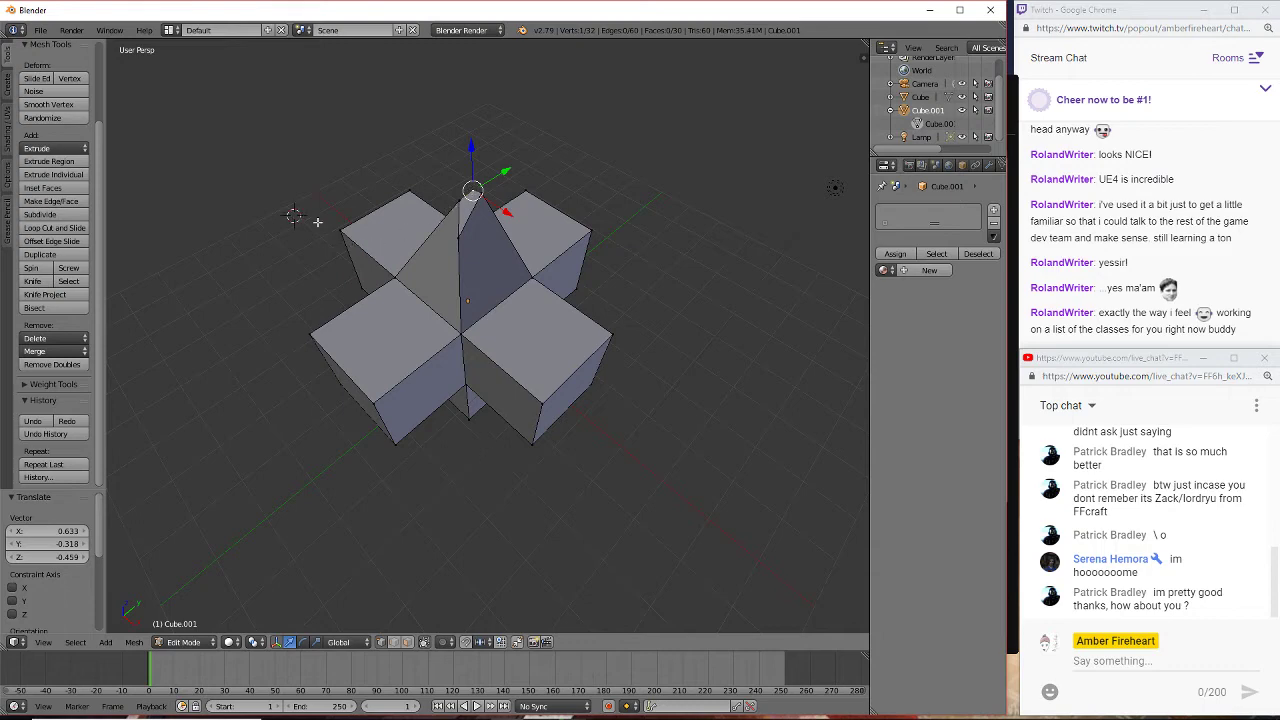
- Raise the rear top vertex of the tapered upper block about 0.3 units along the global Z axis
middle_click_drag(340, 145, 766, 143)
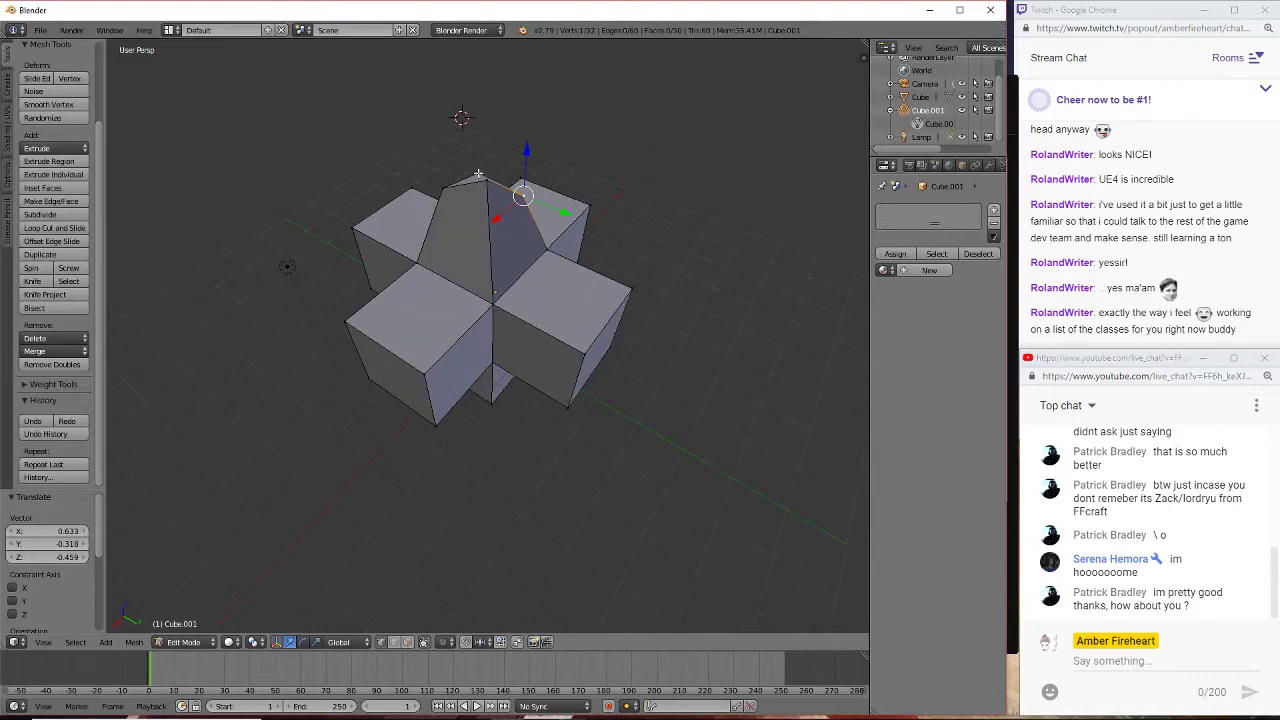
key("g")
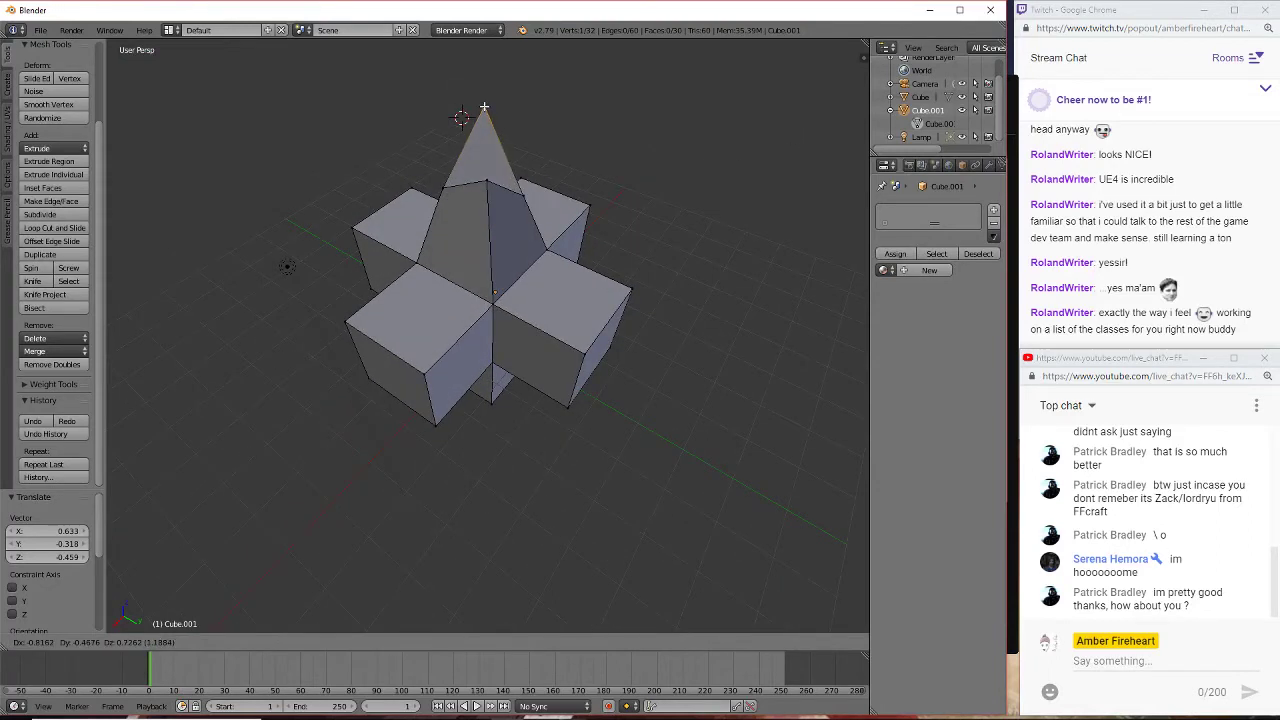
key("z")
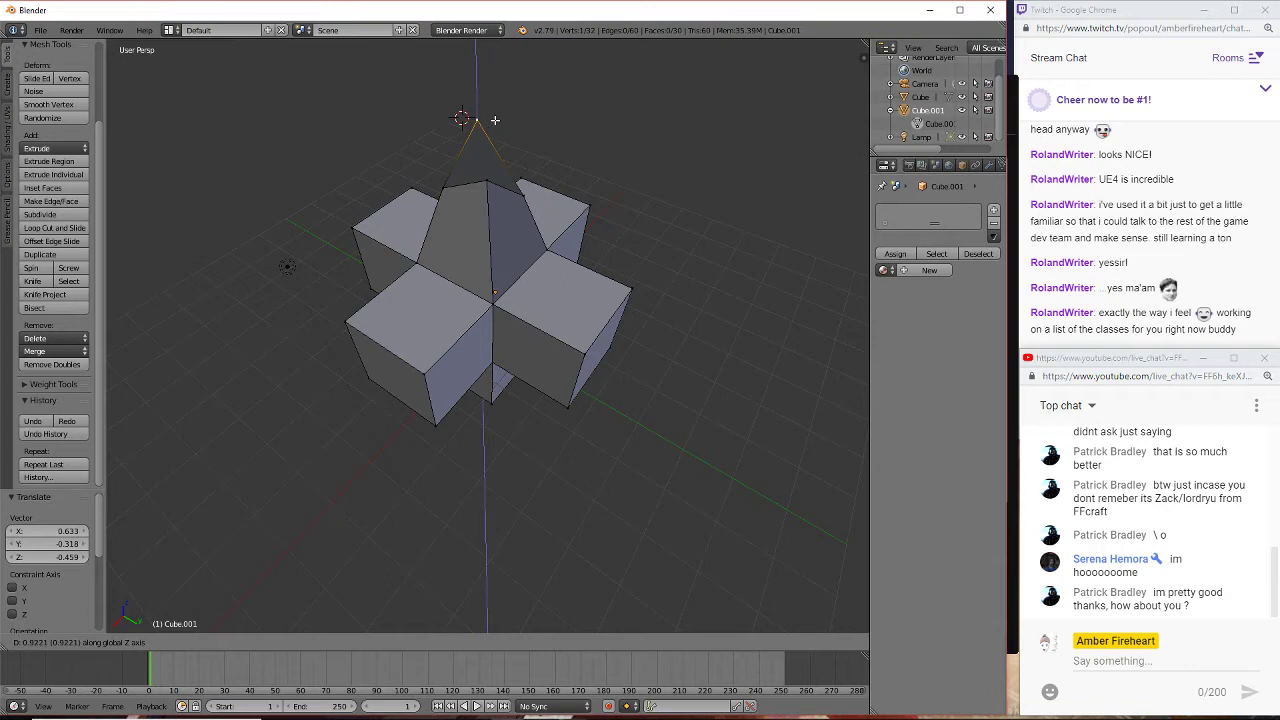
left_click(501, 156)
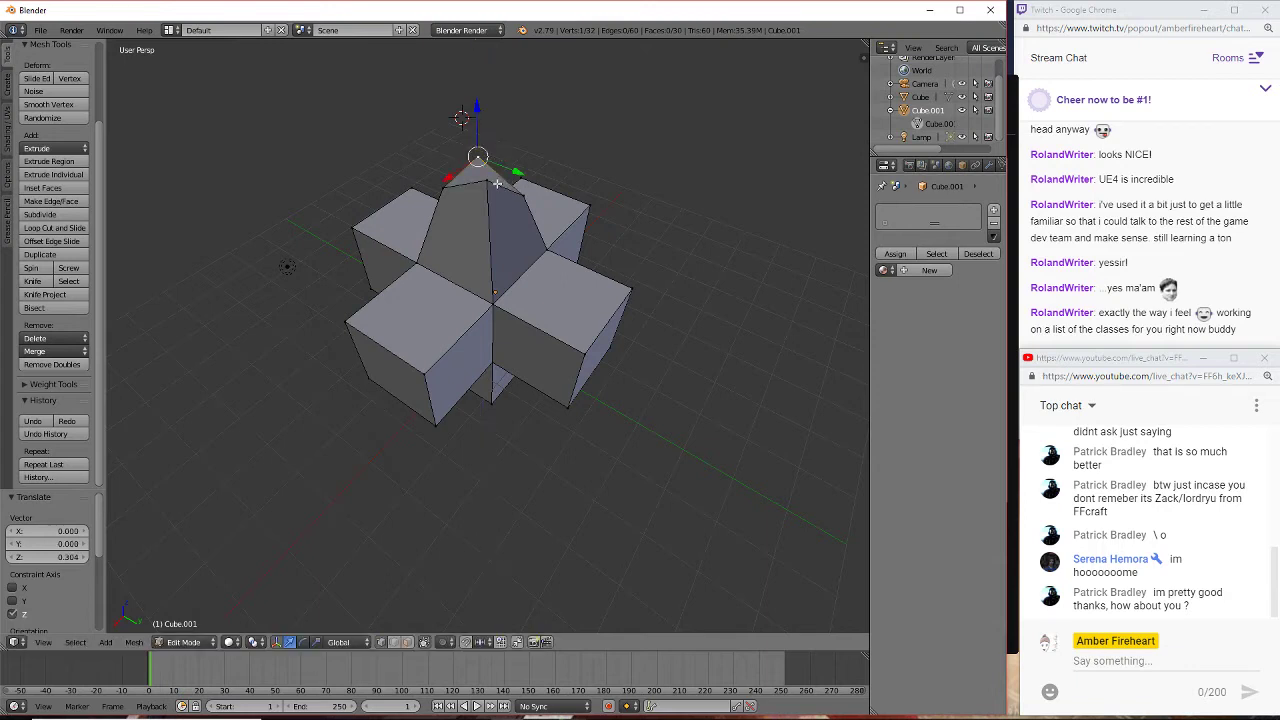
- Move the front top vertex of the tapered upper block further inward and down to reshape the peak
right_click(486, 180)
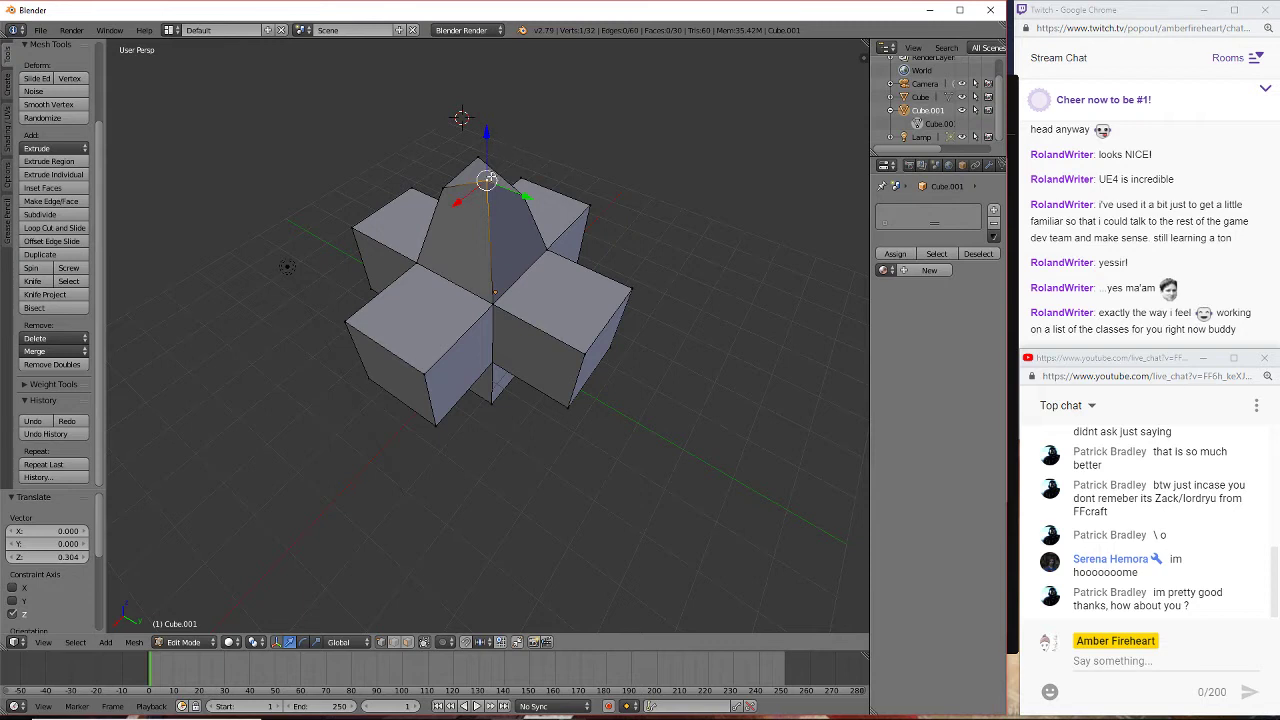
key("g")
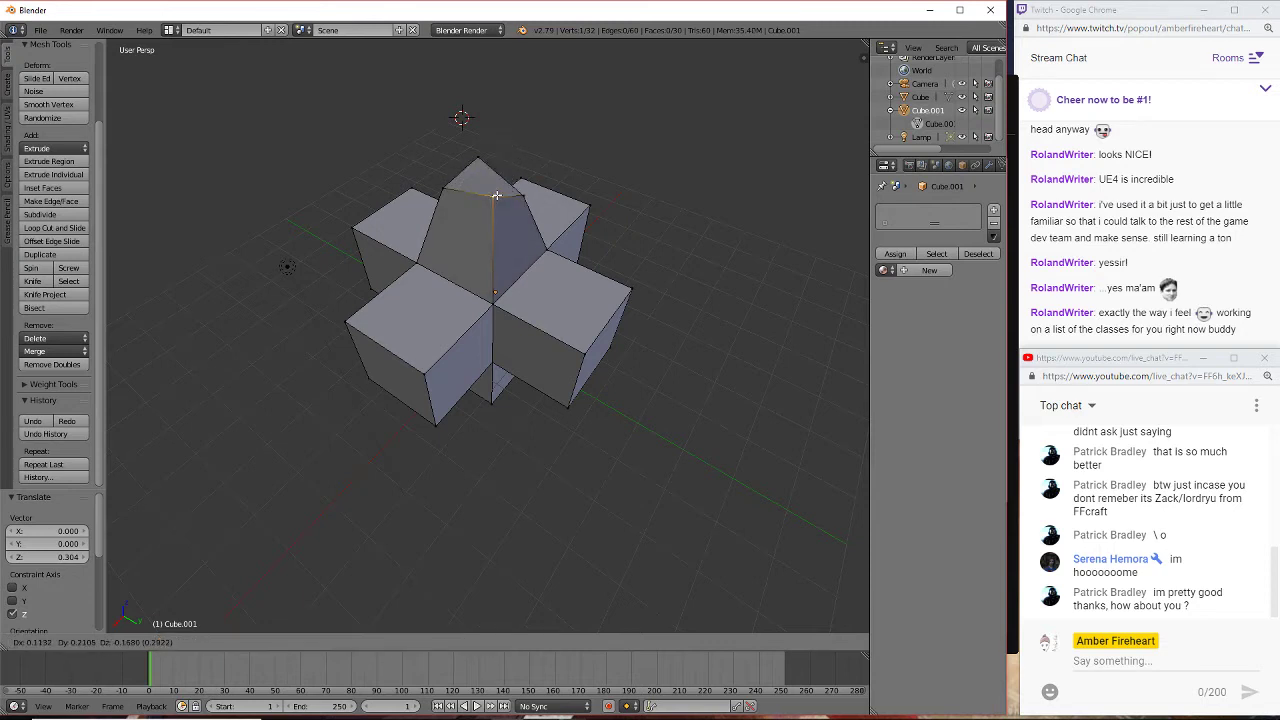
left_click(496, 195)
middle_click_drag(496, 195, 607, 182)
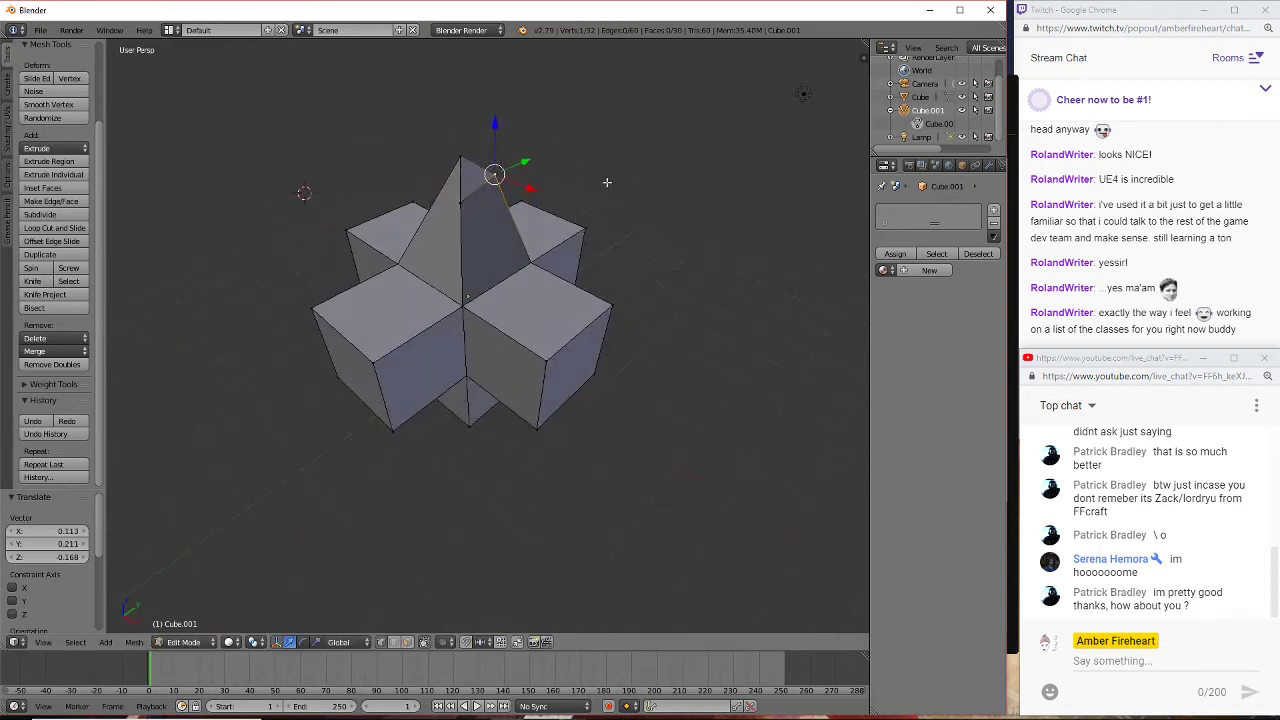
left_click_drag(494, 175, 507, 232)
middle_click_drag(659, 207, 588, 190)
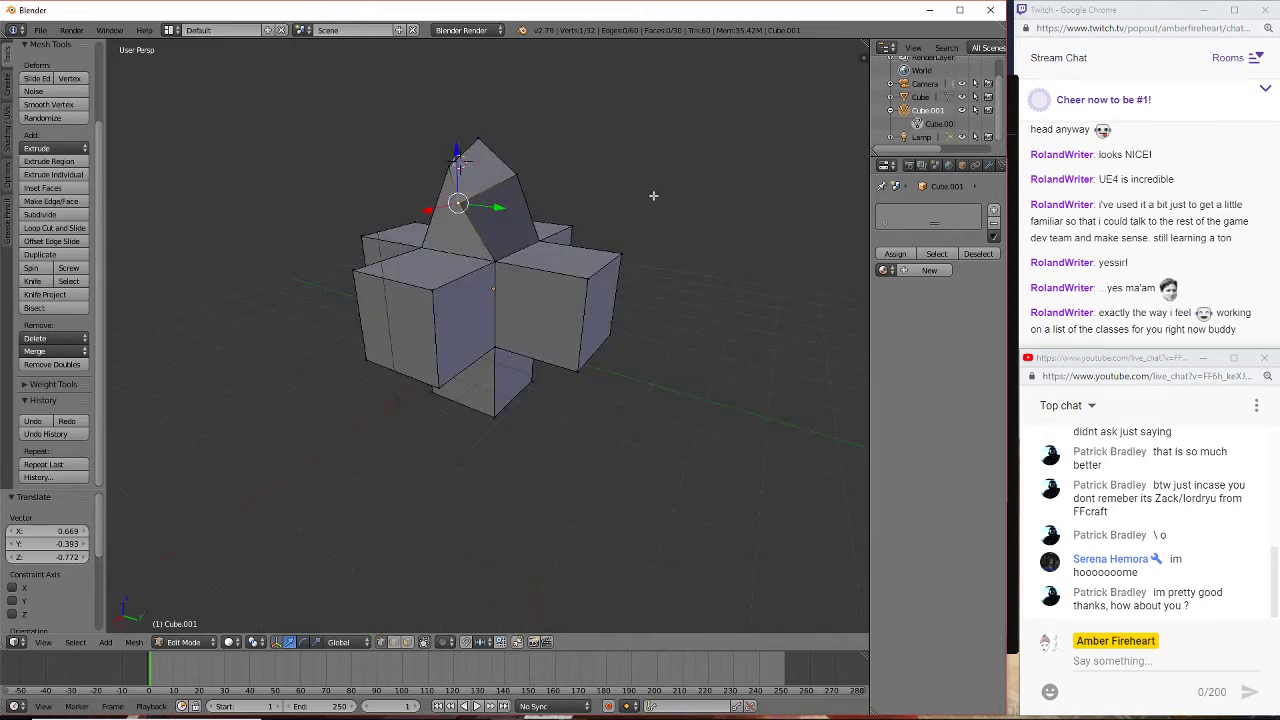
- Try the Offset Edge Slide and Subdivide tools on the cross-shaped mesh
right_click(597, 311)
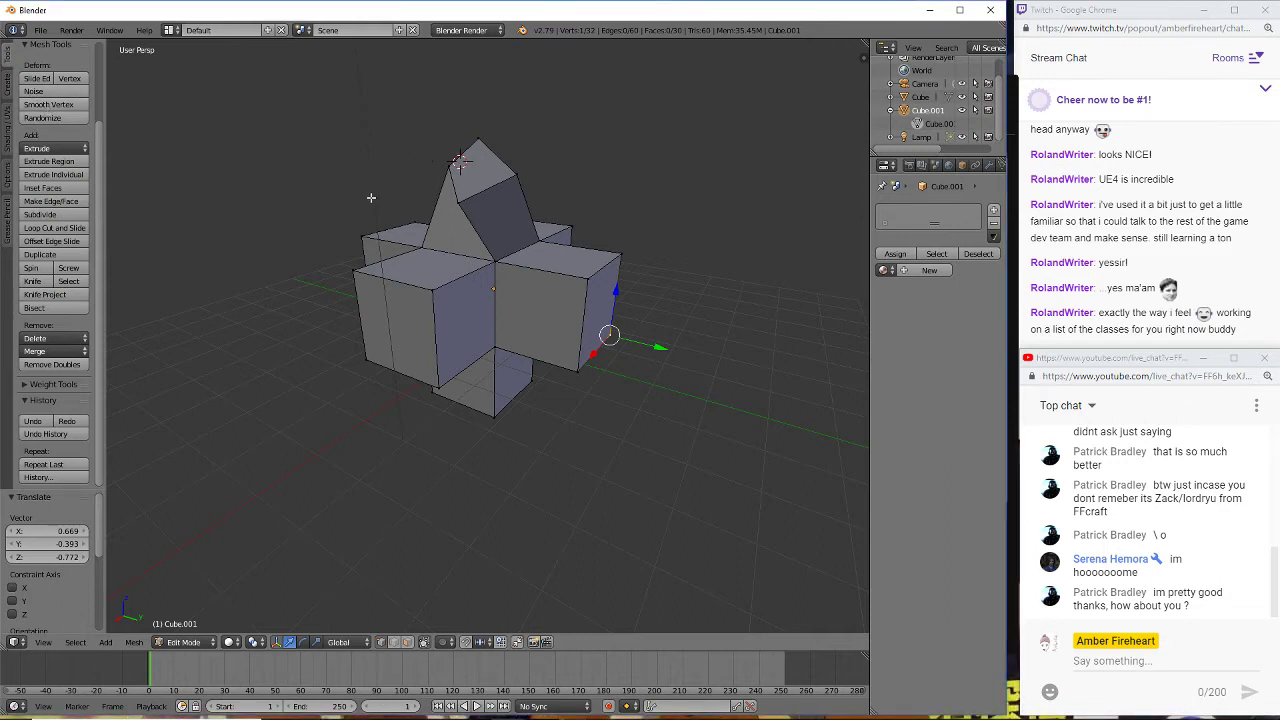
middle_click_drag(357, 171, 560, 211)
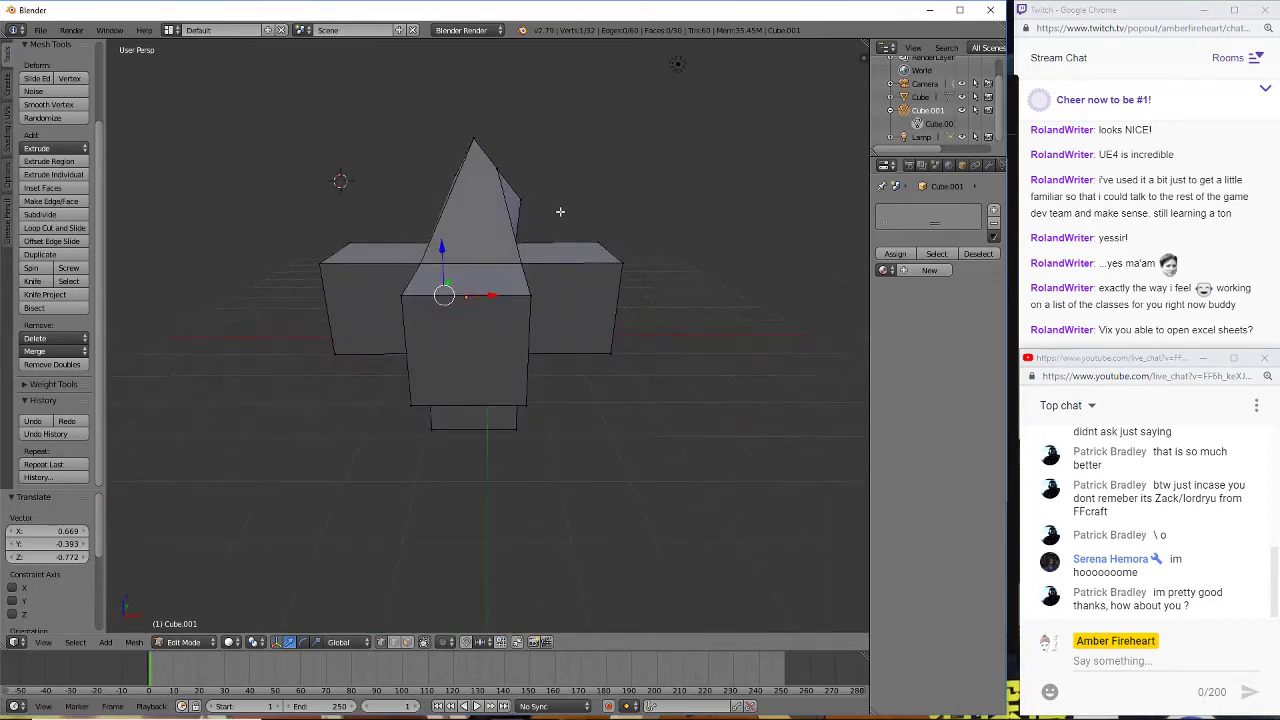
left_click(72, 243)
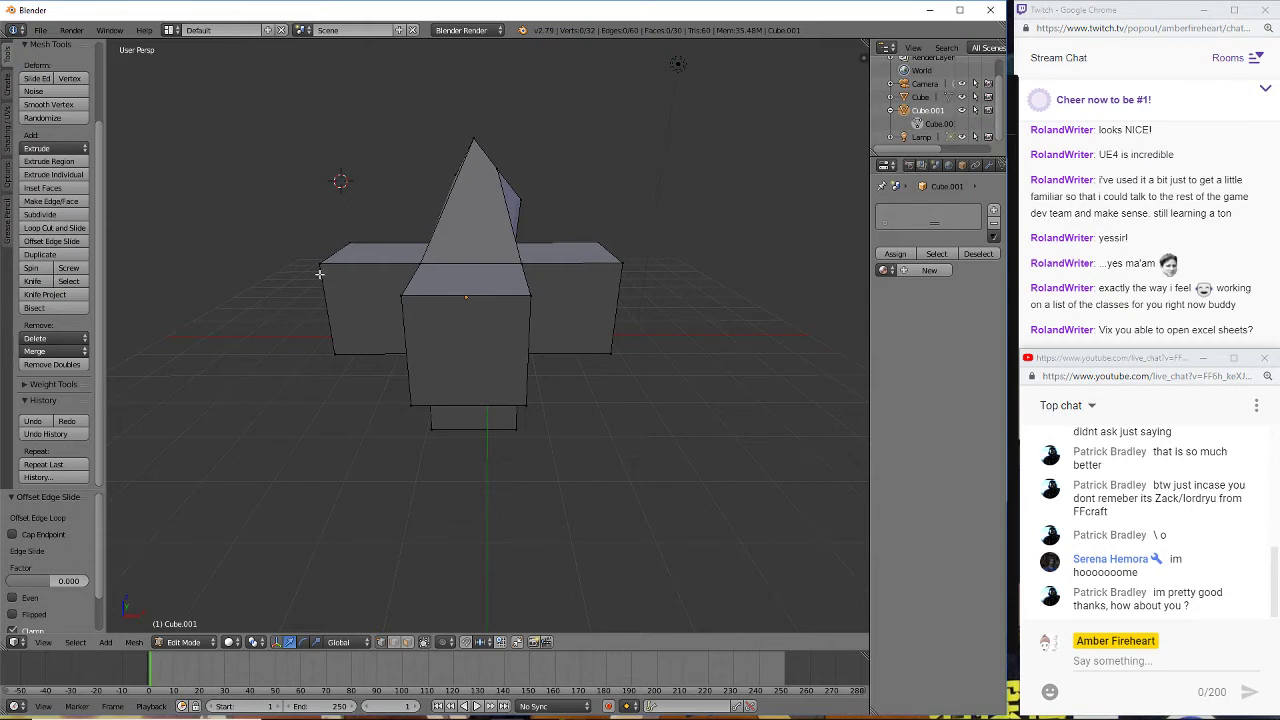
middle_click_drag(324, 246, 521, 255)
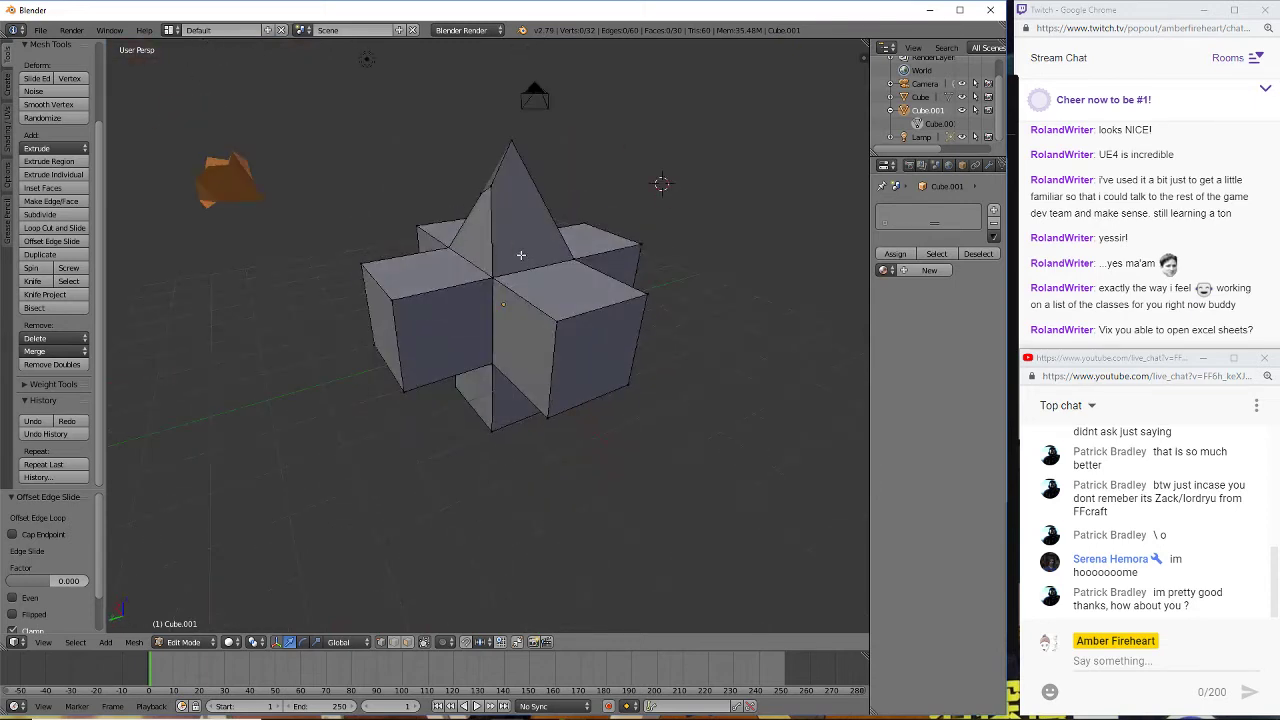
left_click(40, 215)
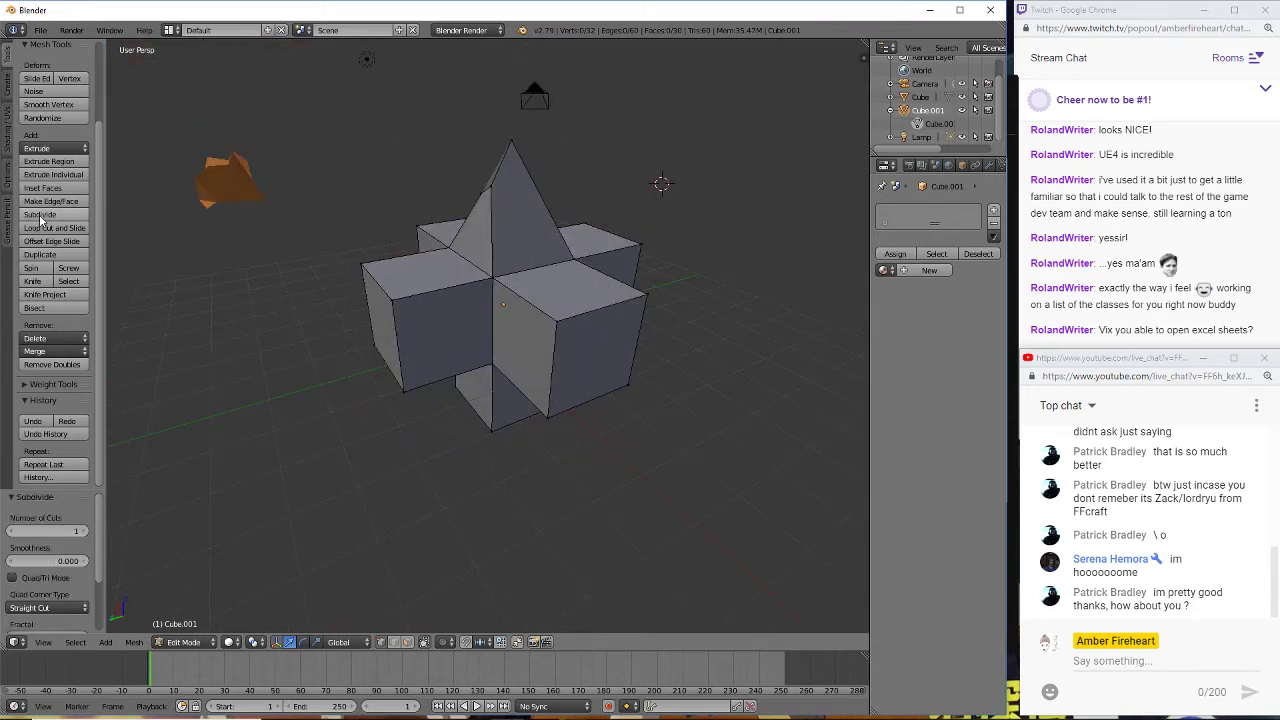
middle_click_drag(651, 340, 546, 284)
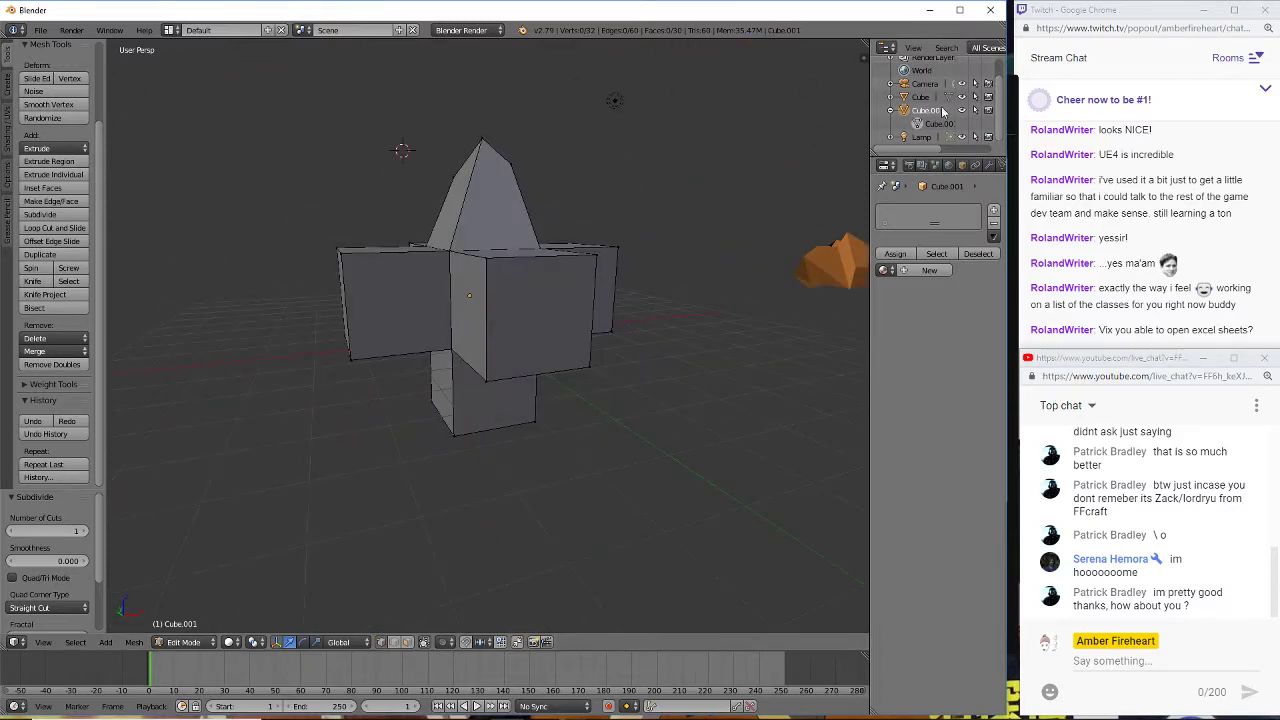
- Leave and re-enter Edit Mode on the cross-shaped mesh, and try Extrude, Extrude Region and Extrude Individual on it
left_click(941, 124)
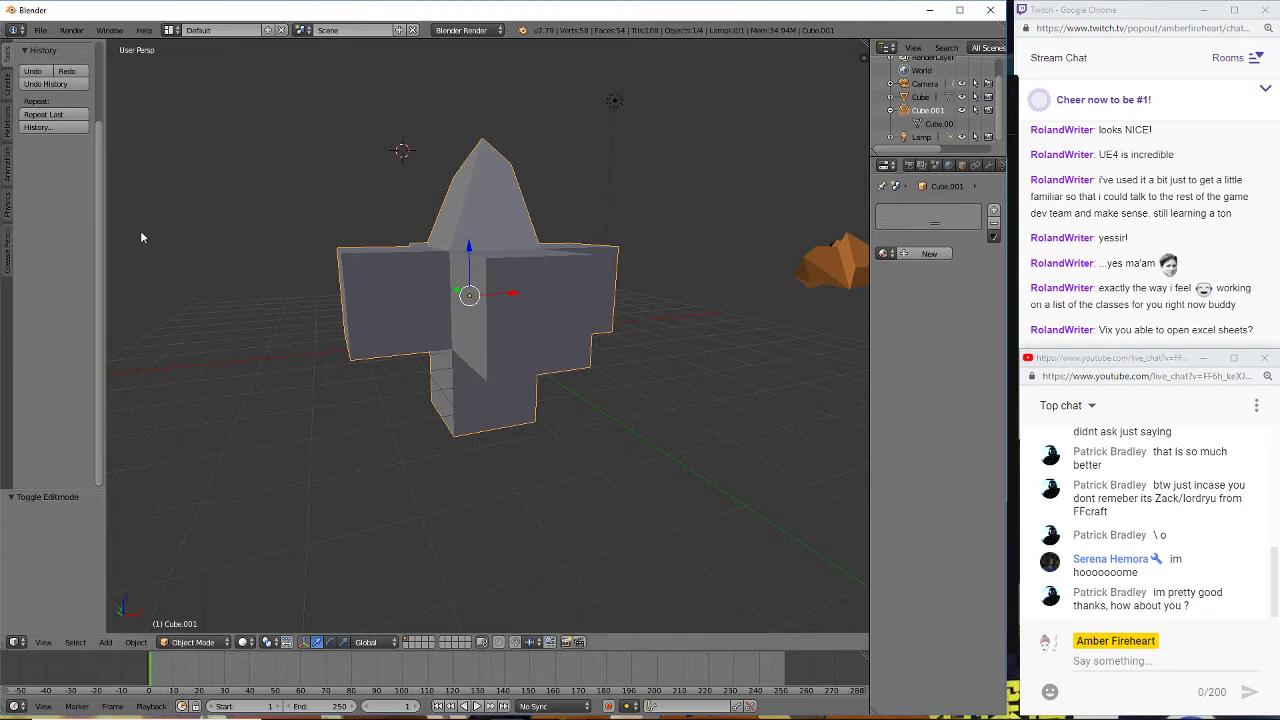
left_click(941, 124)
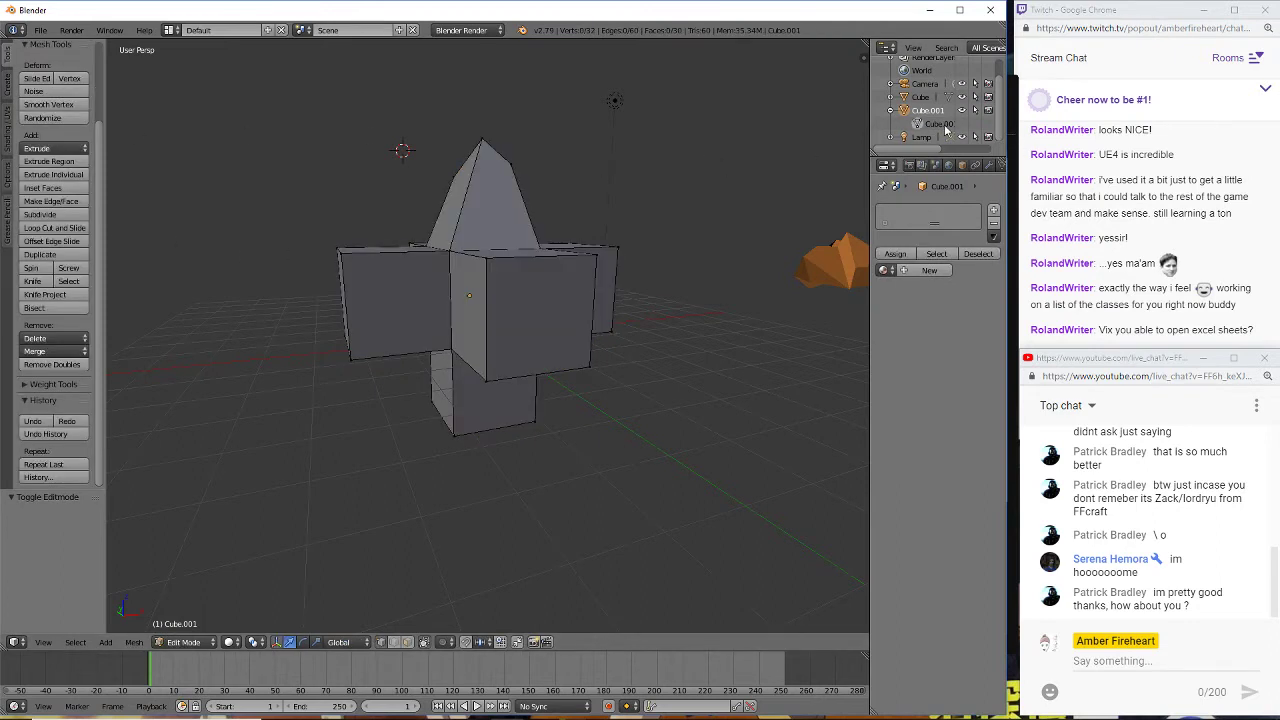
left_click(55, 150)
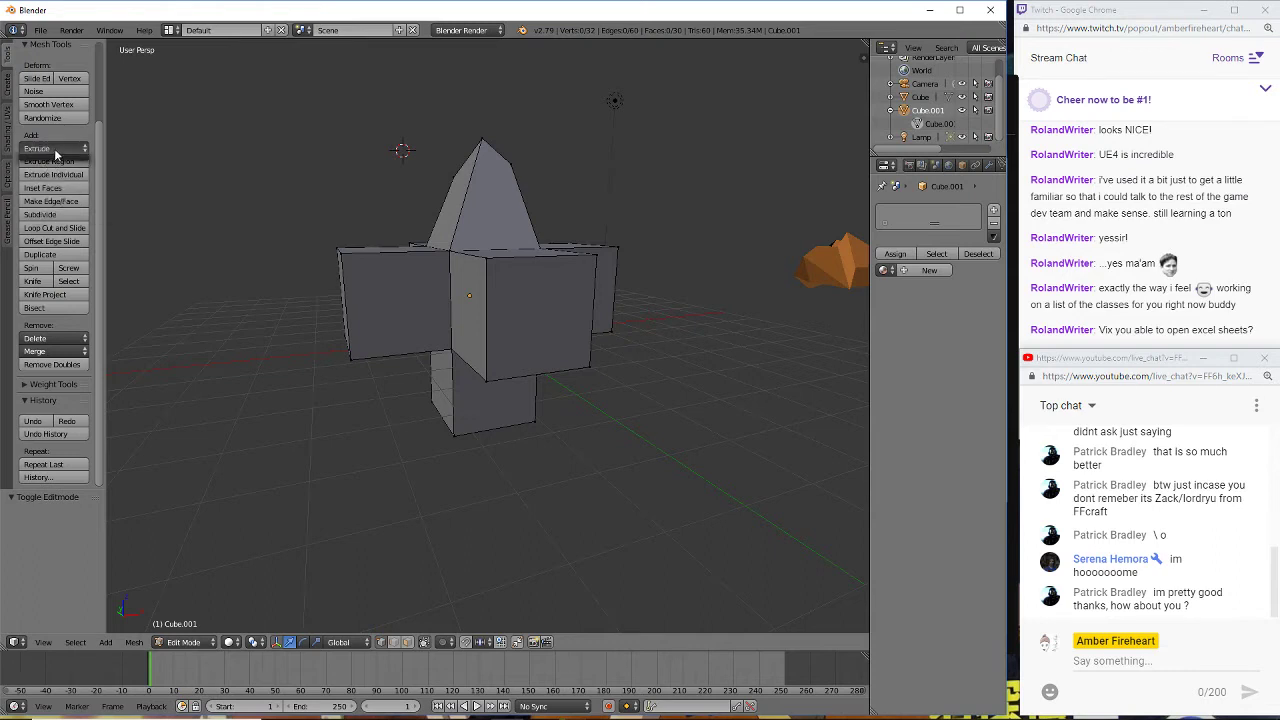
left_click(56, 153)
left_click(56, 153)
left_click(56, 153)
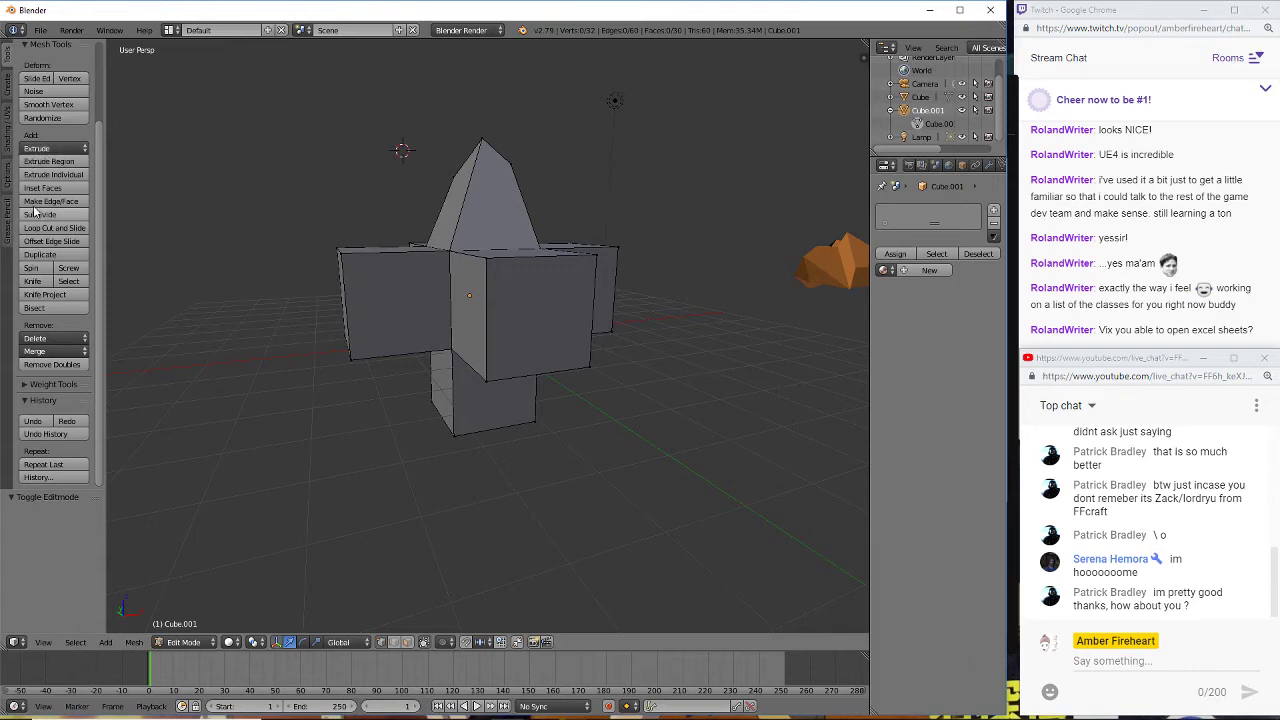
left_click(56, 164)
middle_click_drag(615, 303, 460, 322)
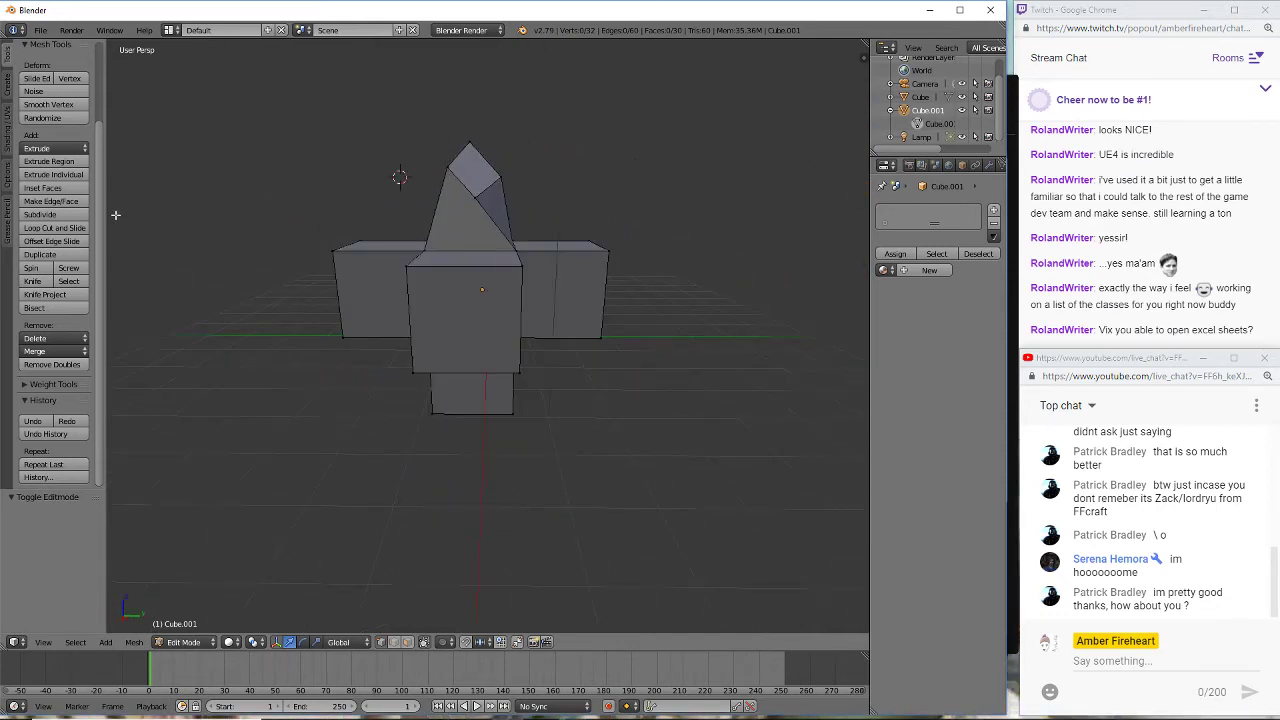
left_click(62, 176)
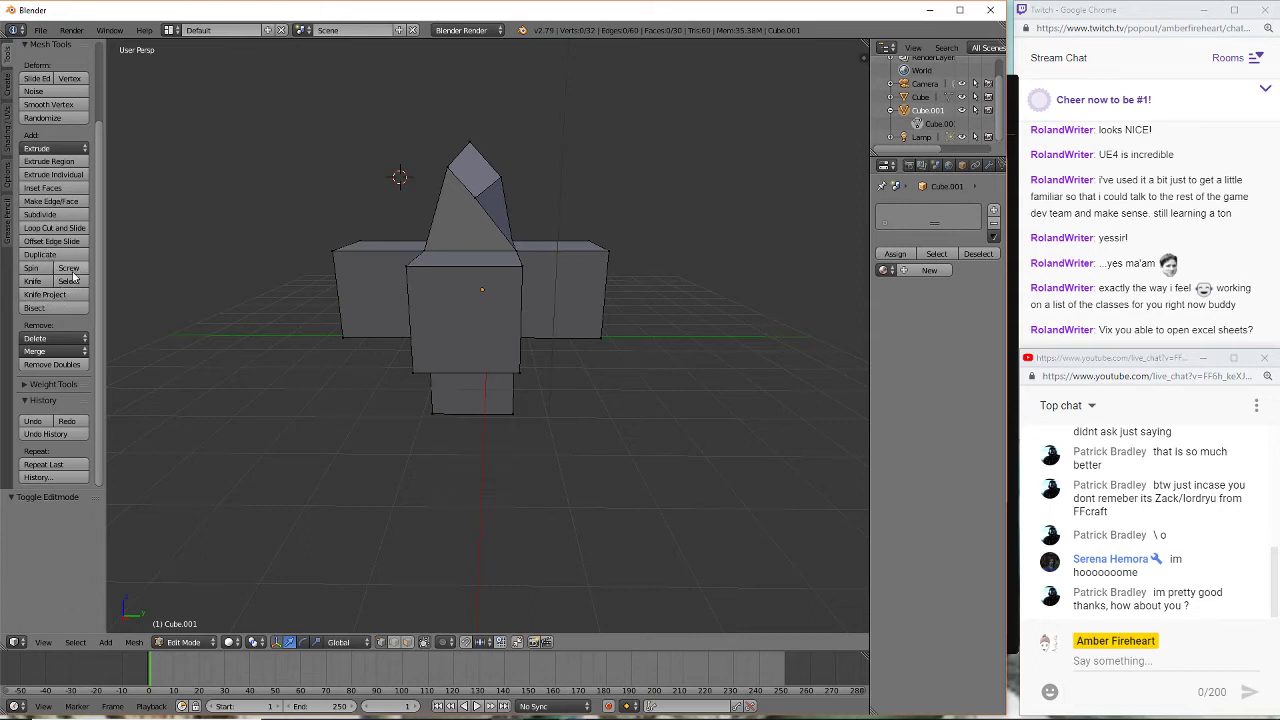
- Try the Spin tool on the cross-shaped mesh, followed by another Extrude
left_click(33, 268)
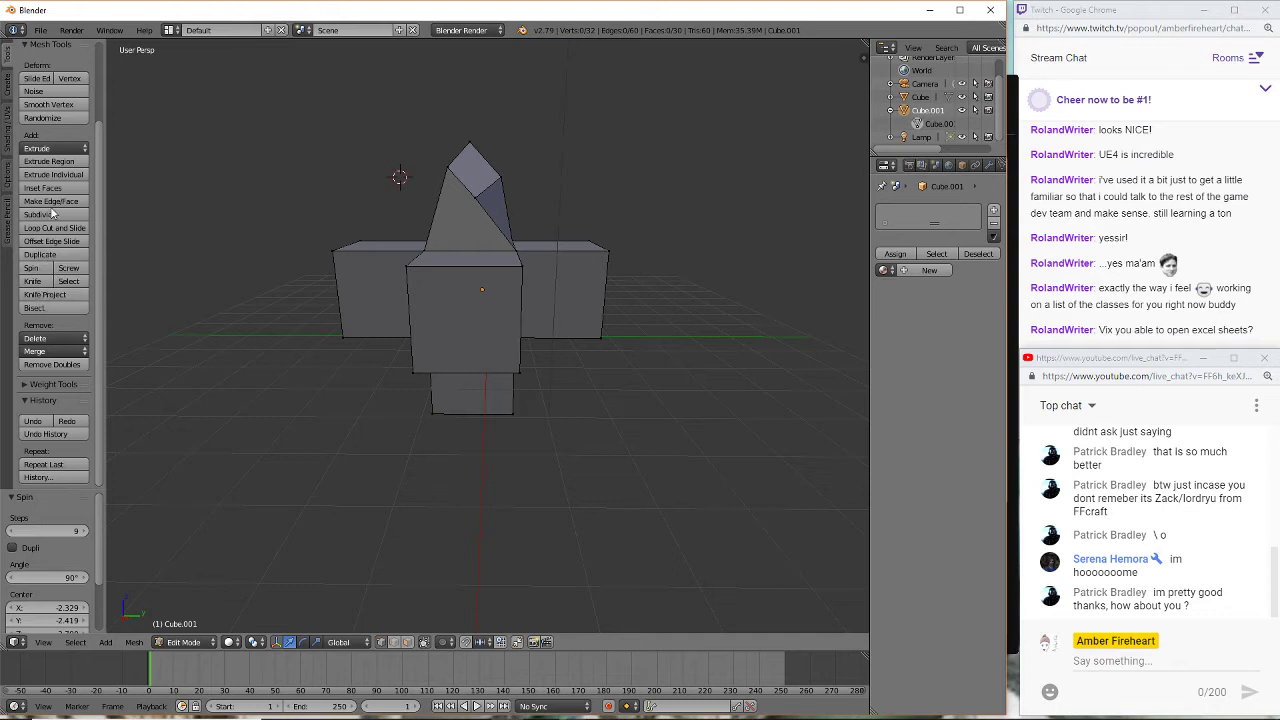
left_click(60, 152)
left_click(17, 499)
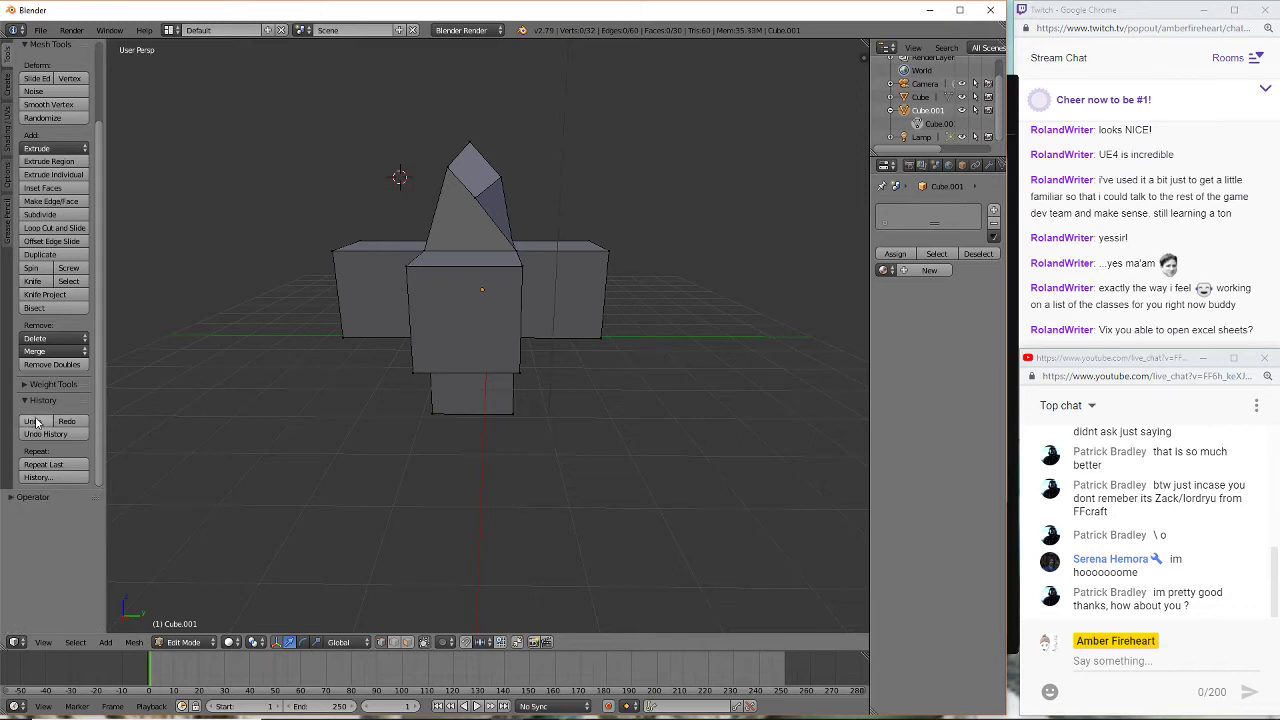
- Undo the tool attempts and vertex moves back to the upper block's original cube shape
left_click(35, 421)
left_click(35, 421)
left_click(35, 421)
left_click(35, 421)
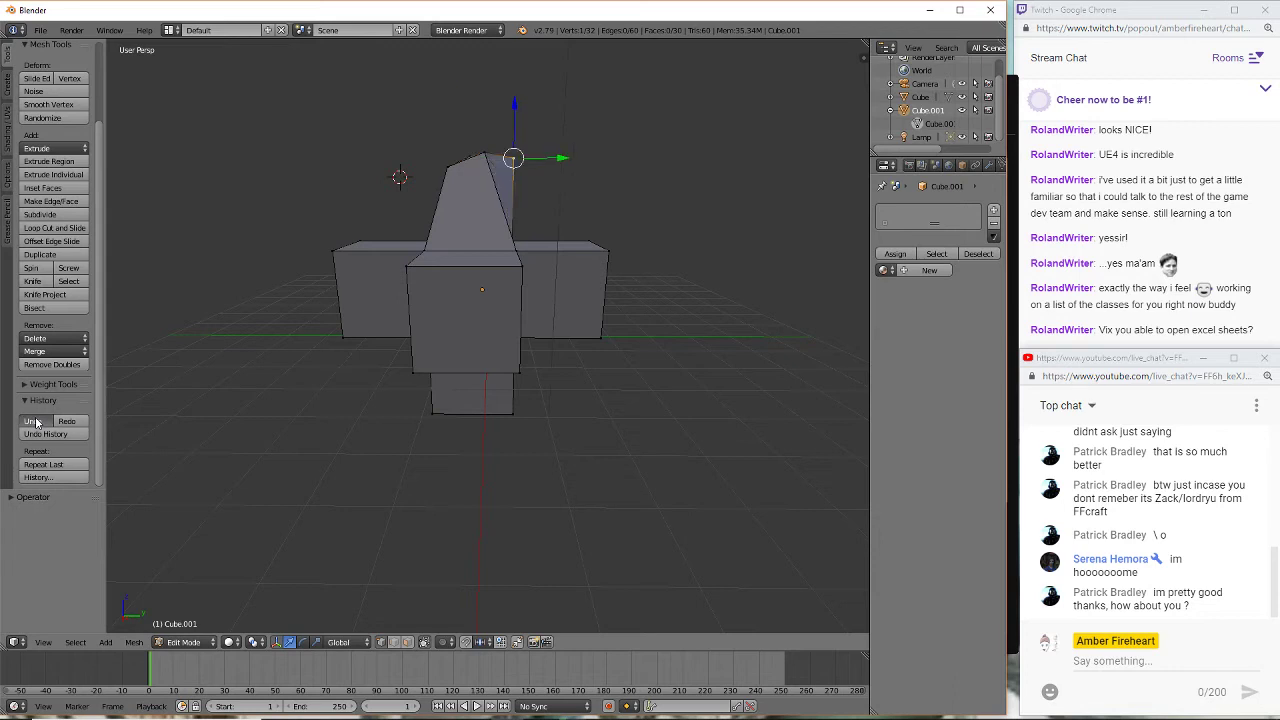
left_click(35, 421)
left_click(35, 421)
left_click(35, 421)
left_click(35, 421)
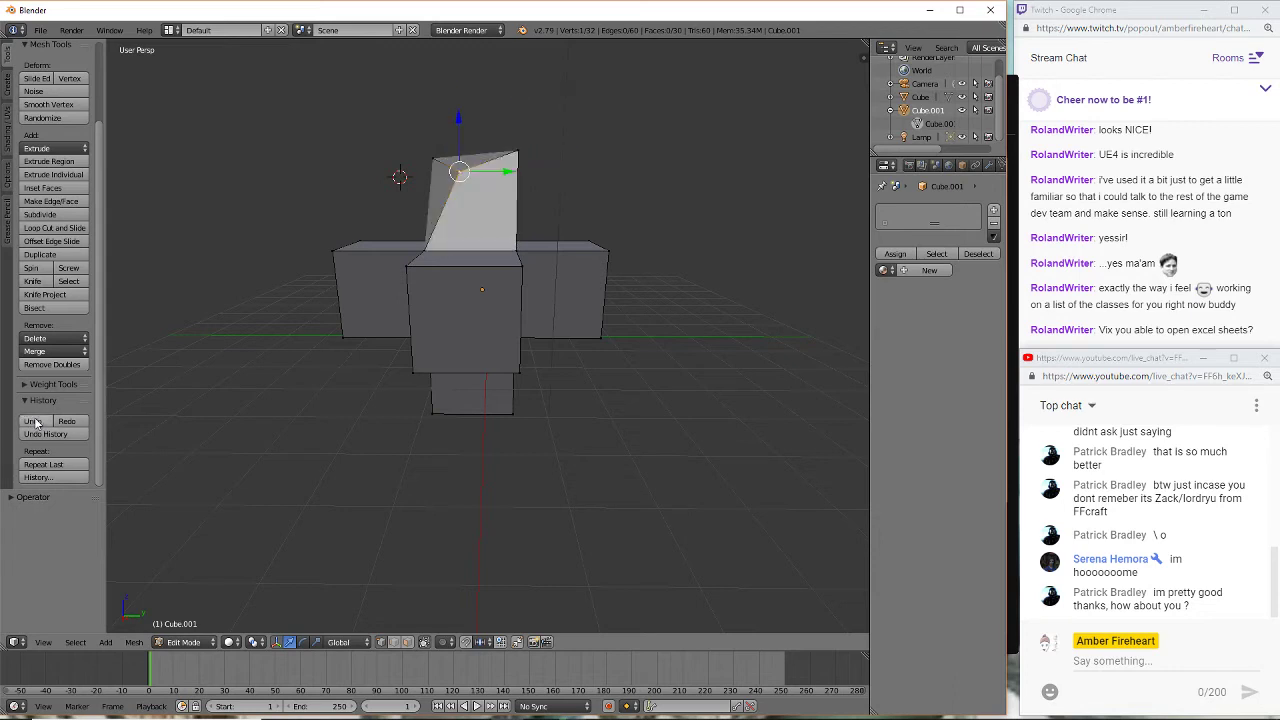
left_click(35, 421)
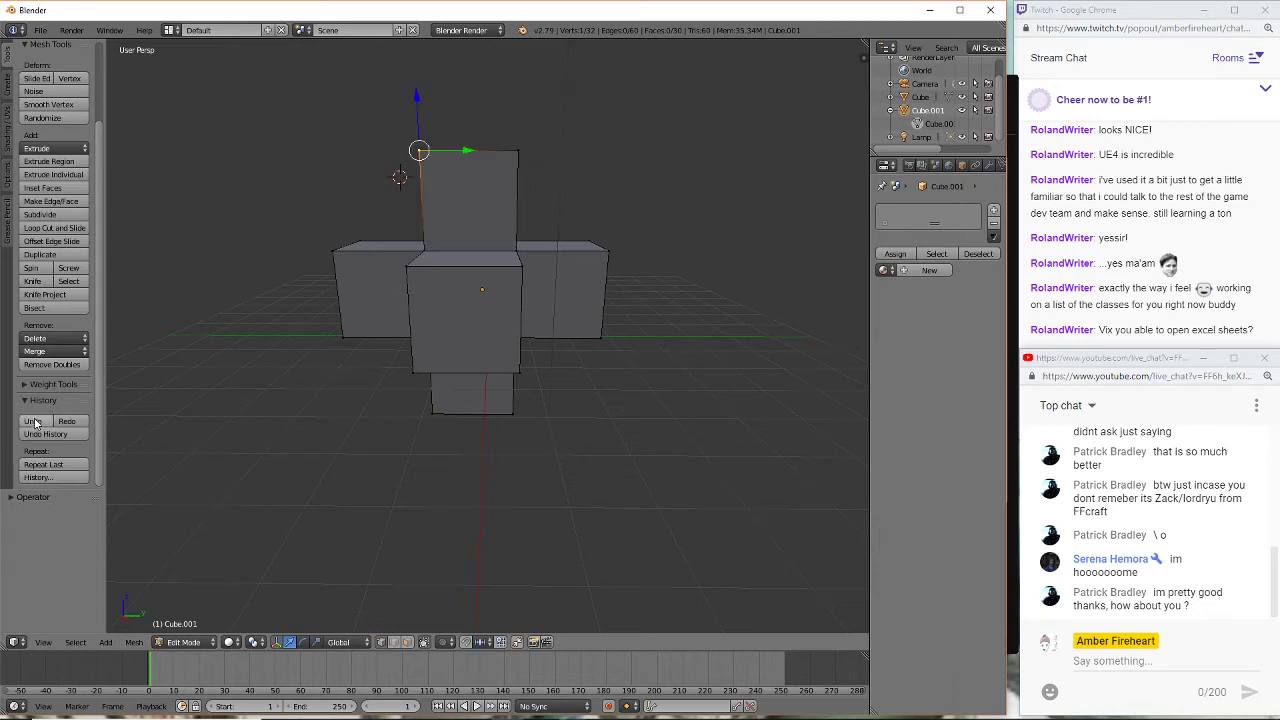
- Extrude the selected top corner vertex of the upper block individually, leaving the new vertex at its starting point
middle_click_drag(196, 321, 234, 317)
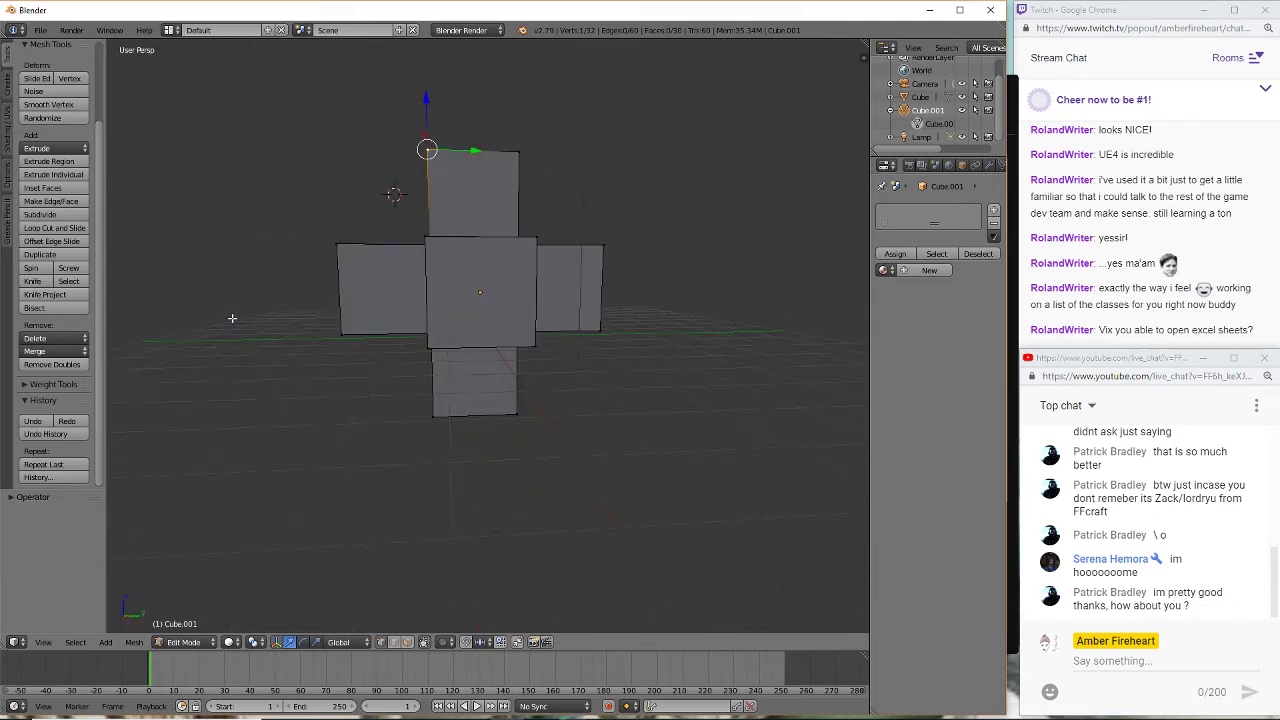
left_click(55, 177)
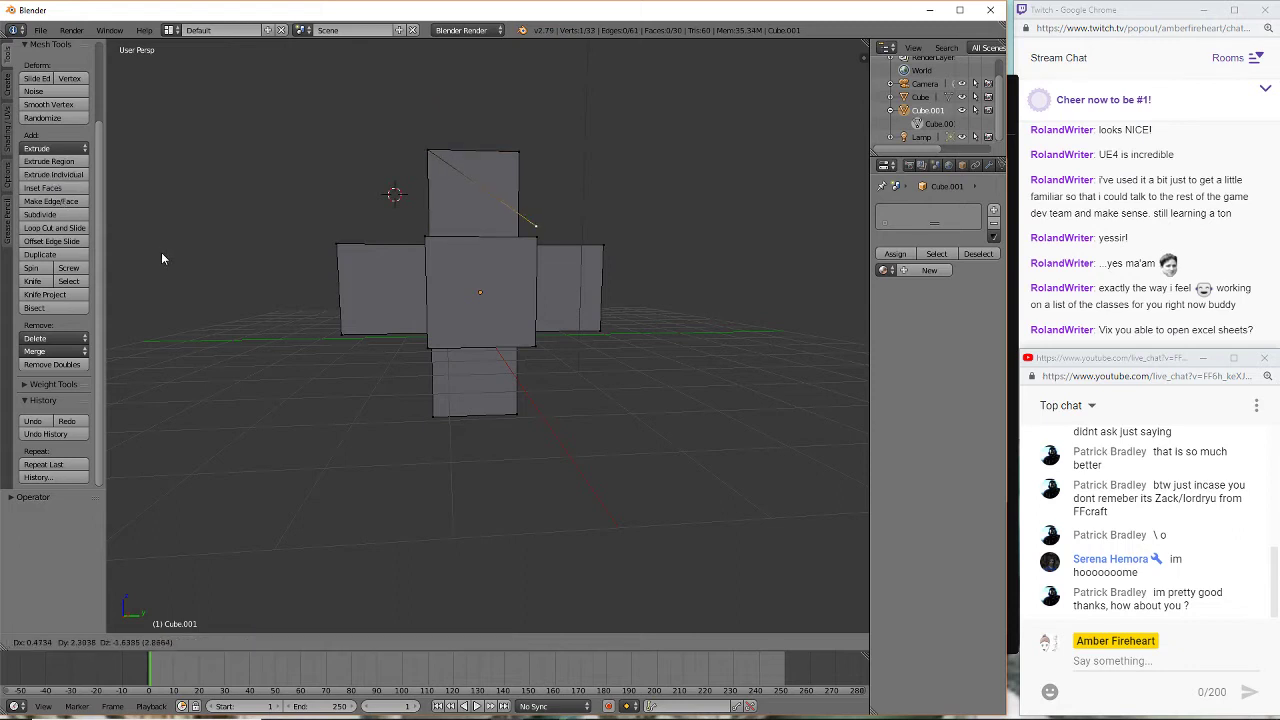
right_click(160, 194)
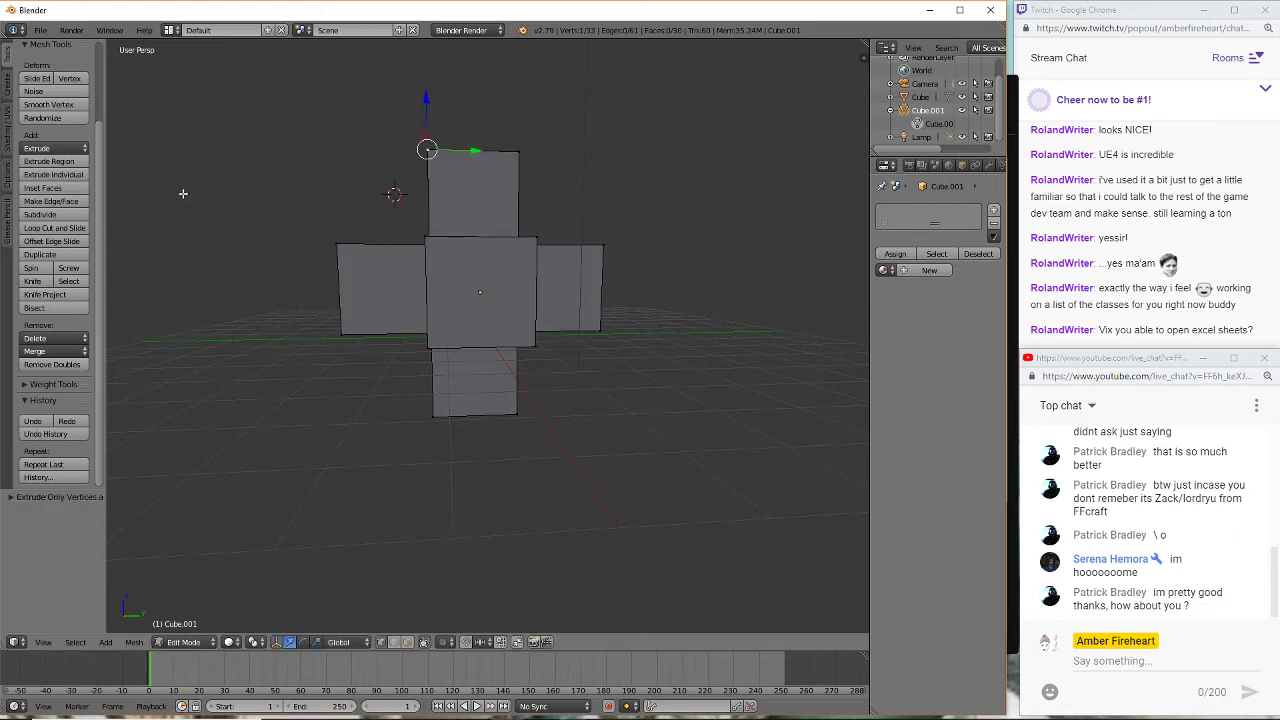
- Examine the vertex extrusion's settings, from the translation vector down to the proportional editing options
middle_click_drag(228, 238, 831, 314)
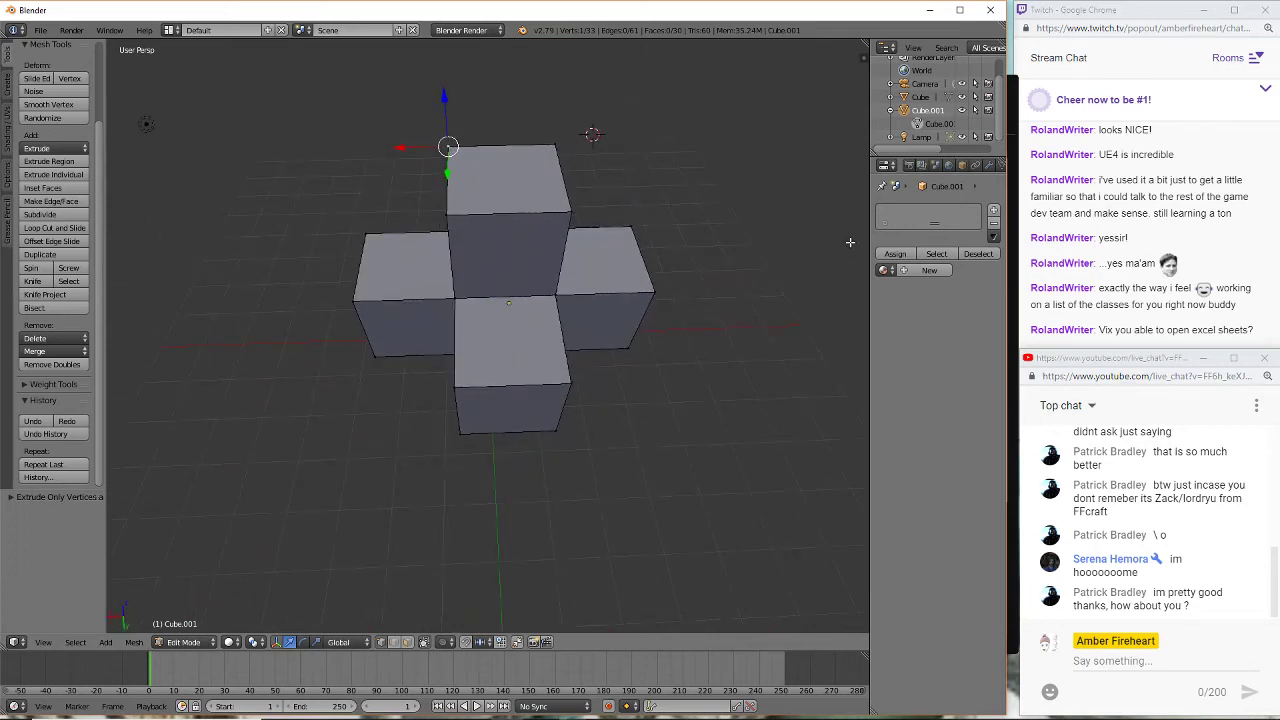
middle_click_drag(320, 354, 236, 404)
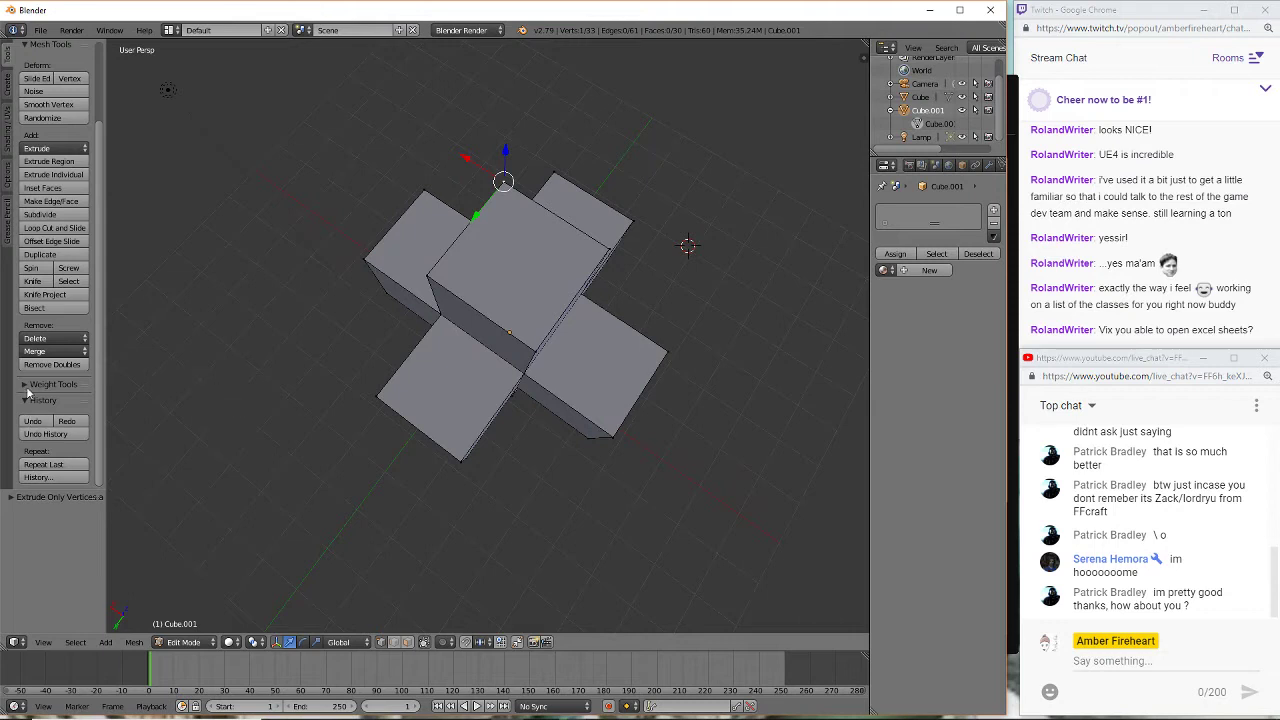
left_click(11, 497)
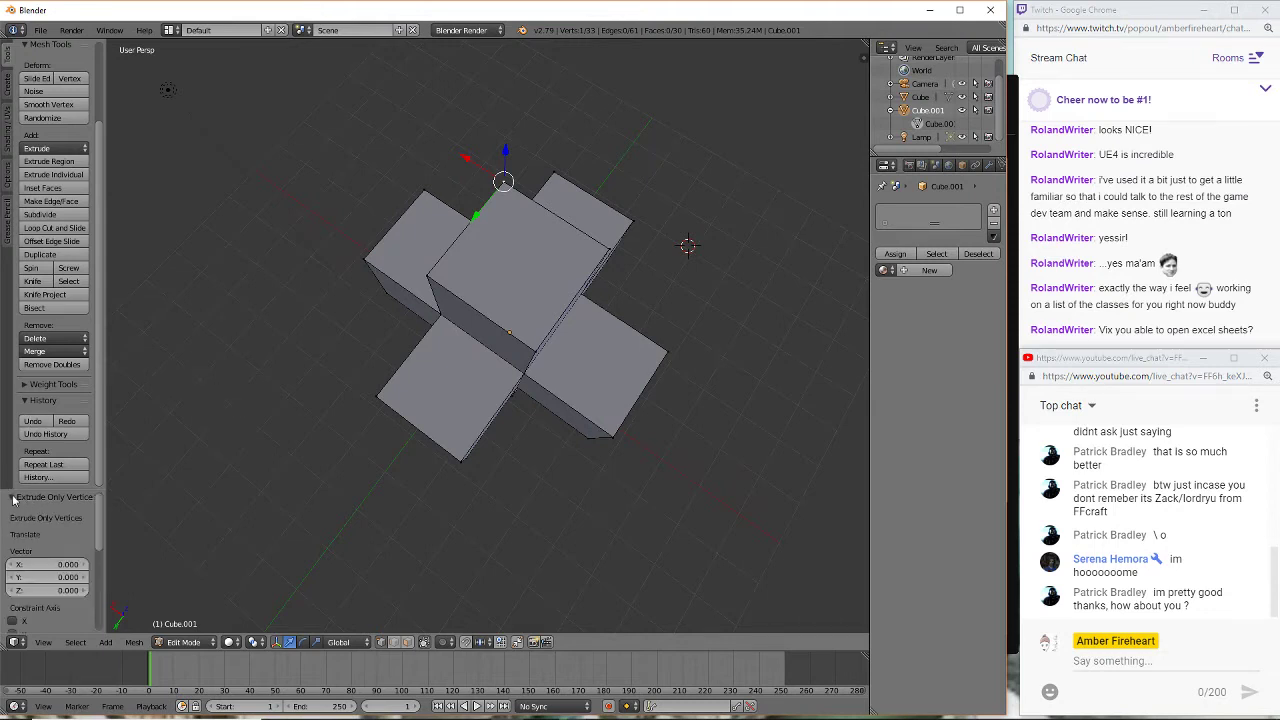
scroll(38, 545, "down", 5)
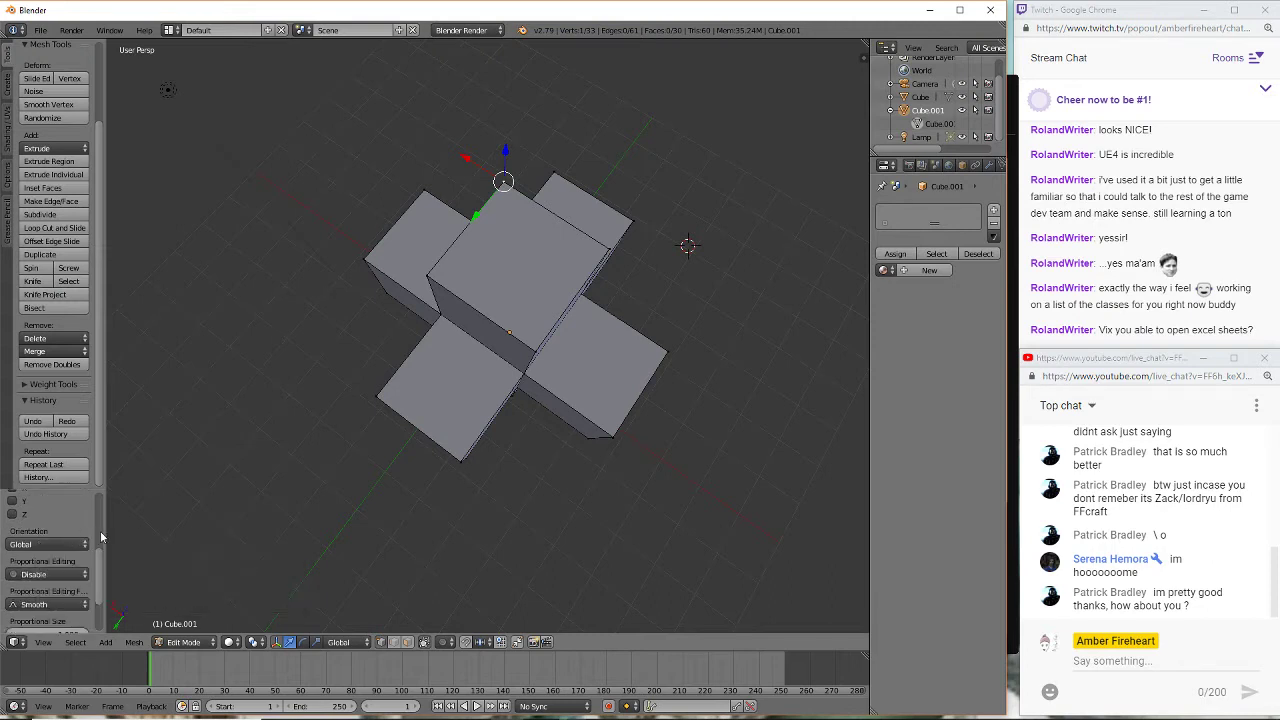
scroll(76, 577, "down", 3)
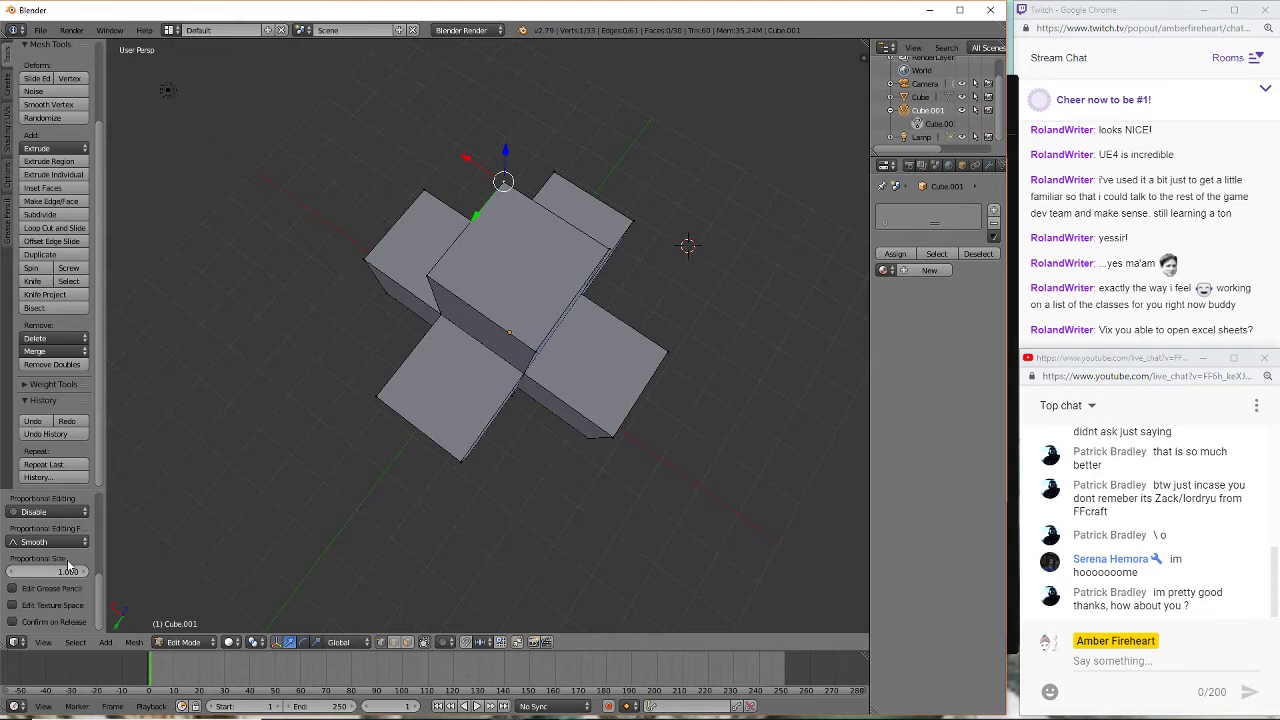
- Look through the Weight Tools and Merge options, and try Remove Doubles on the selected vertex
left_click(24, 386)
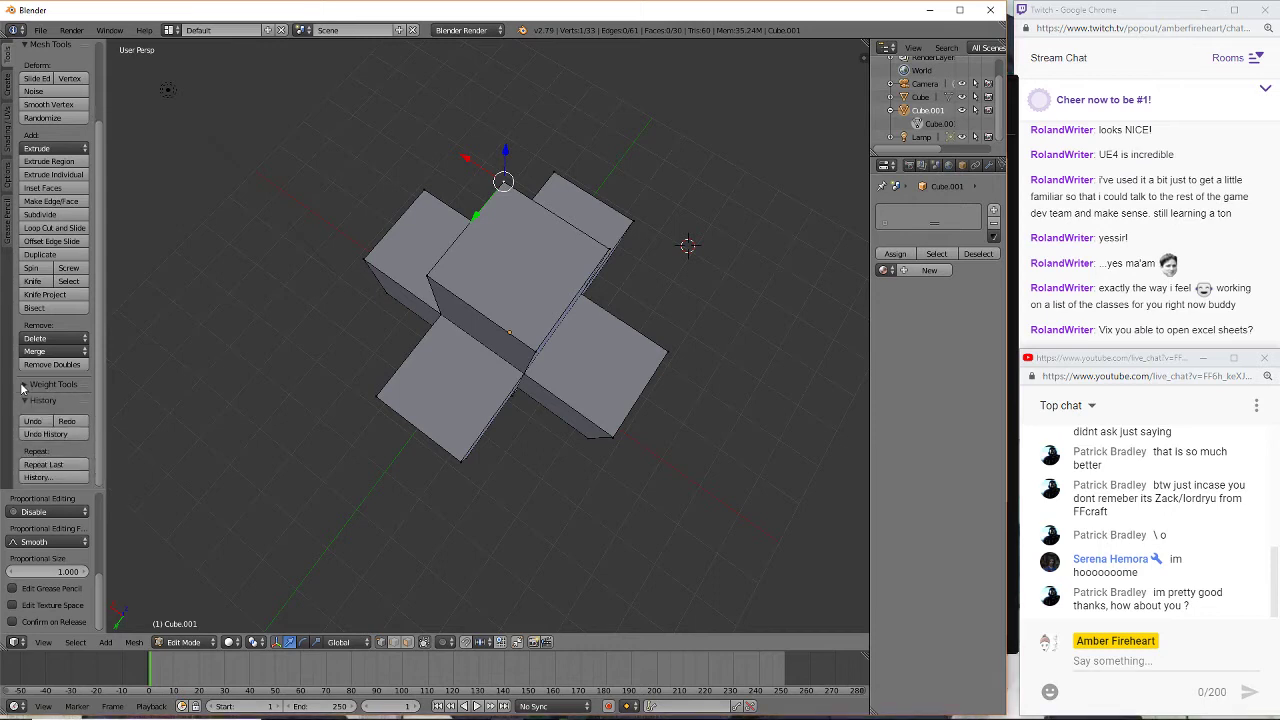
left_click(24, 386)
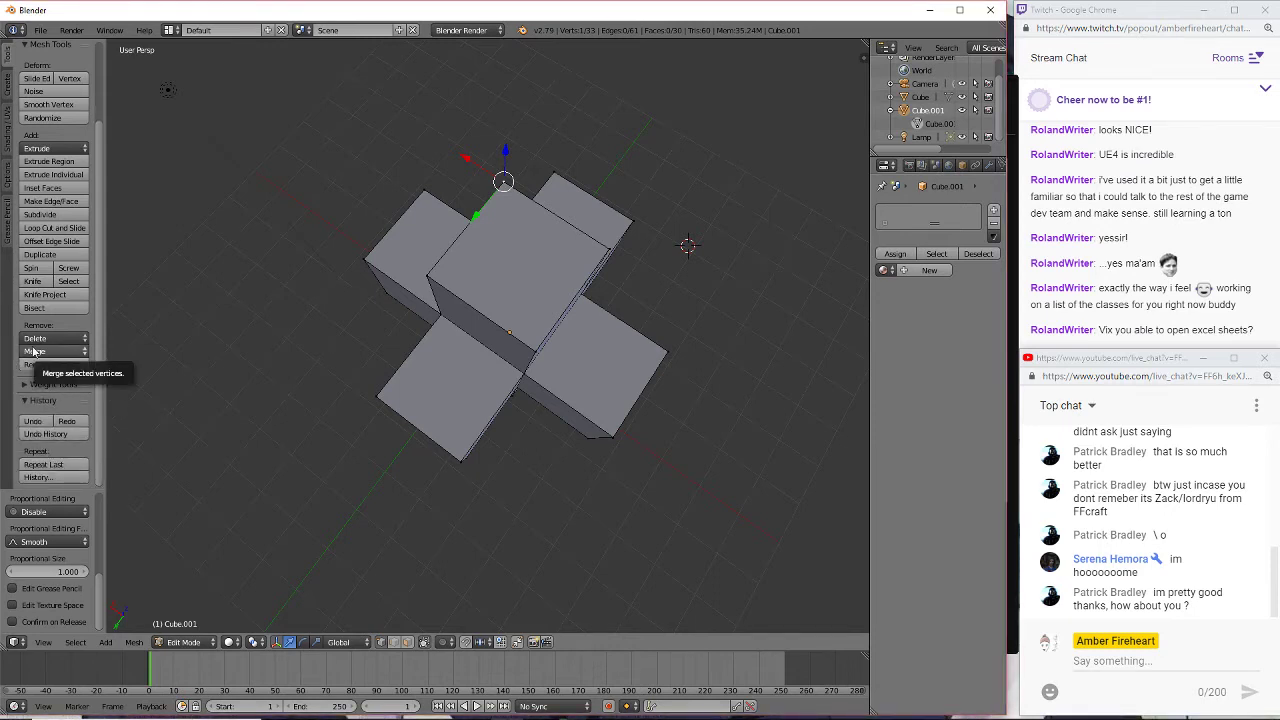
left_click(34, 352)
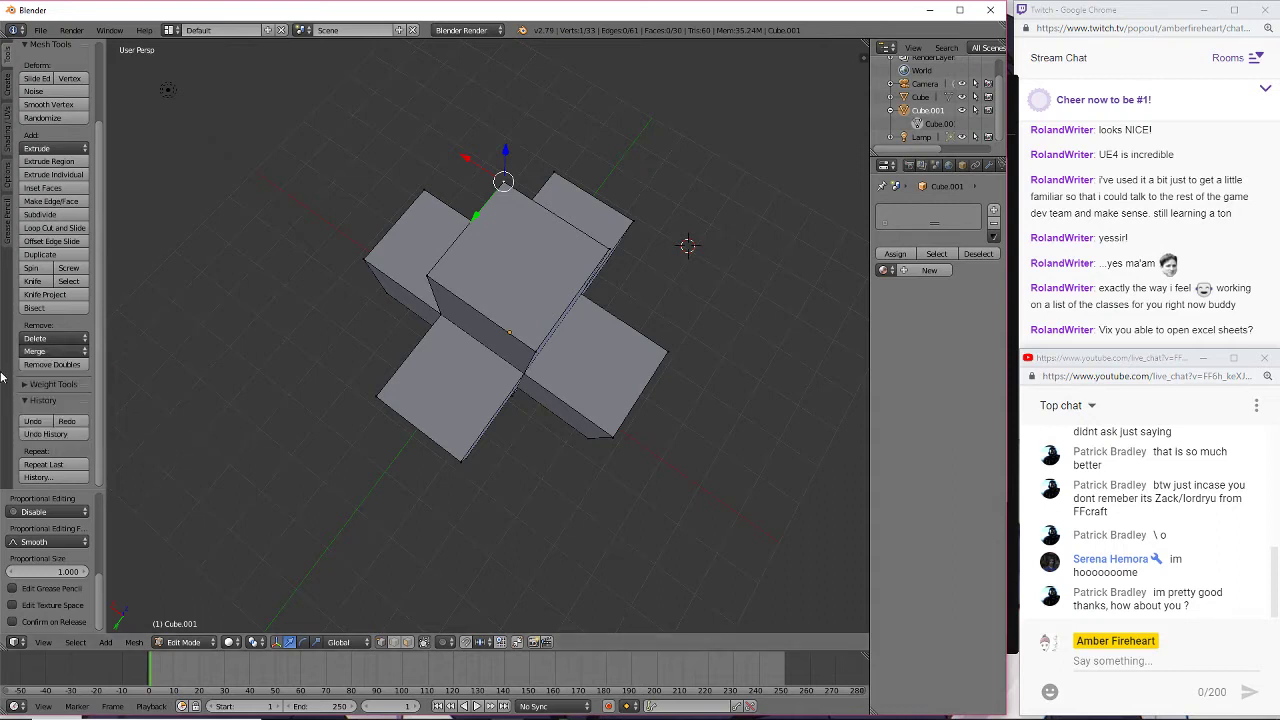
left_click(53, 366)
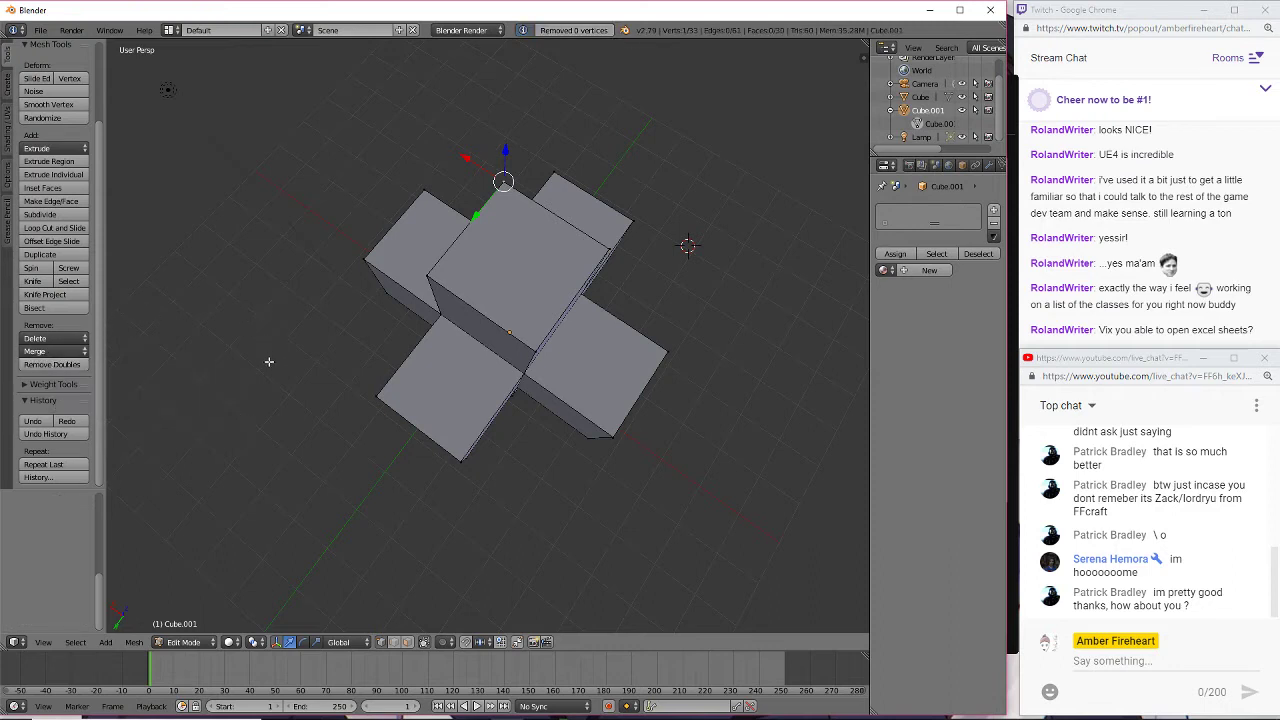
- Try the Vertex slide tool on the selected top corner vertex of the upper block
middle_click_drag(269, 361, 744, 318)
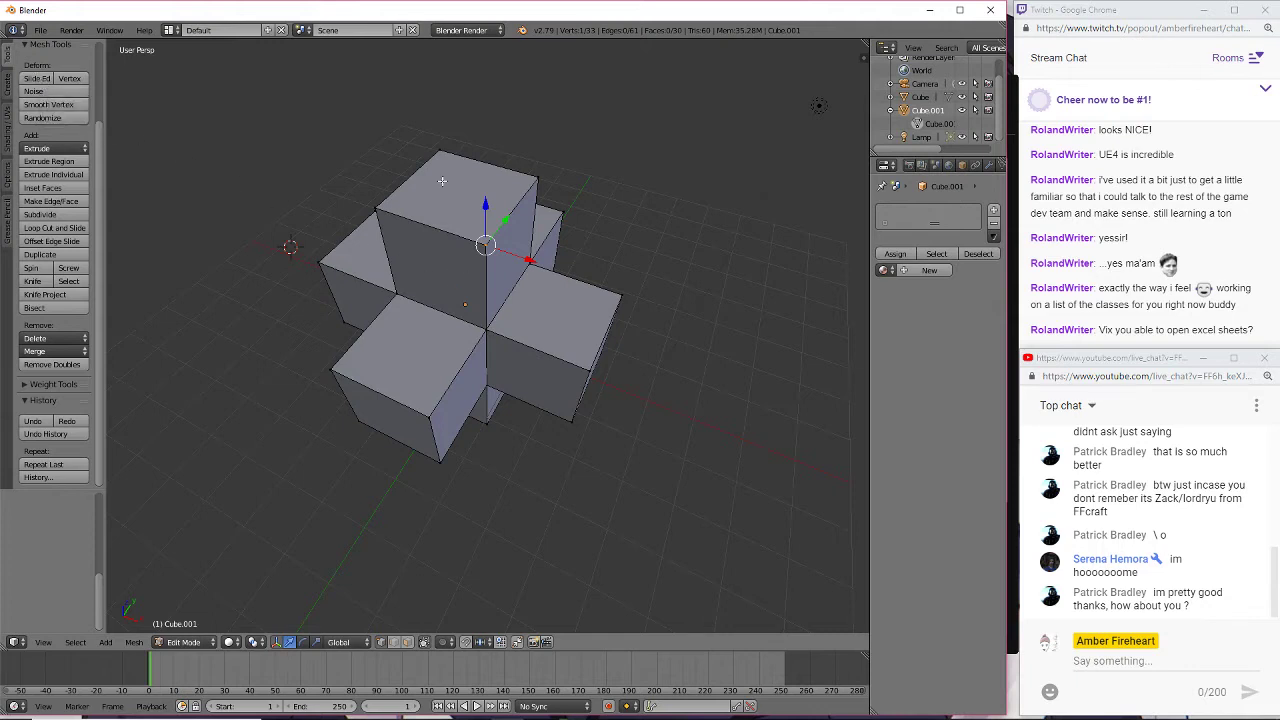
right_click(47, 80)
left_click(72, 78)
key("Escape")
left_click(74, 79)
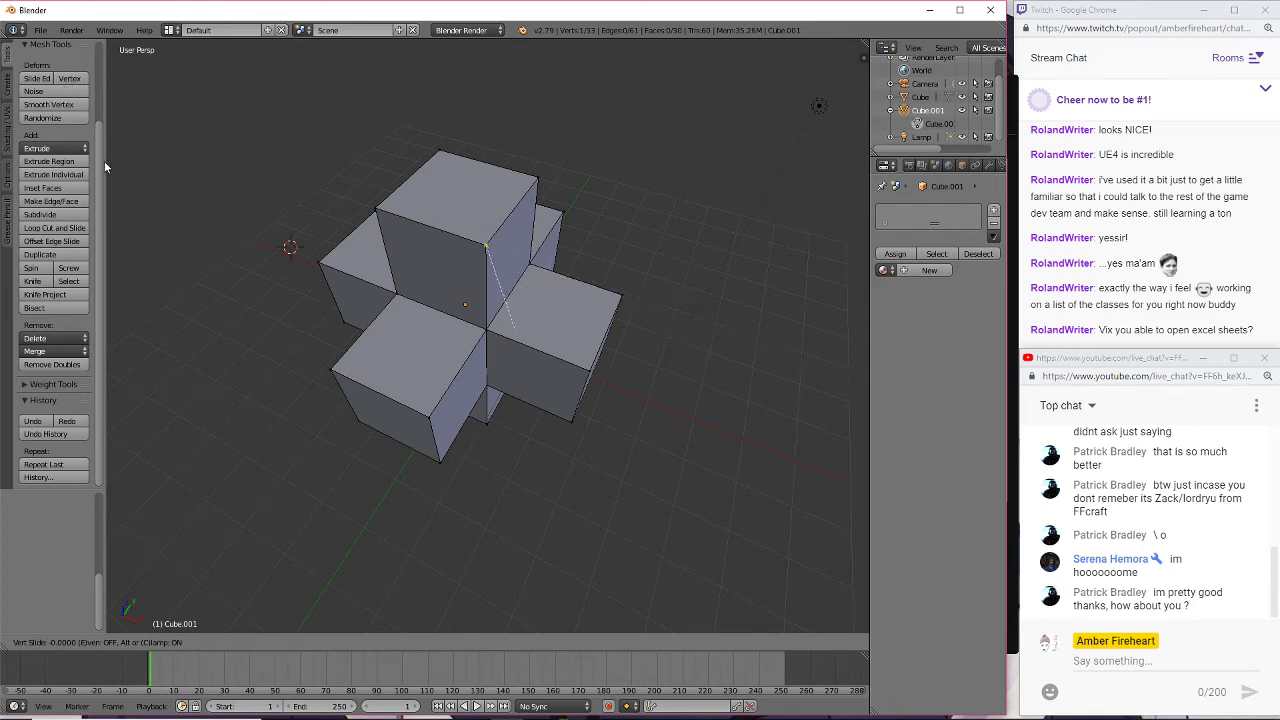
key("Escape")
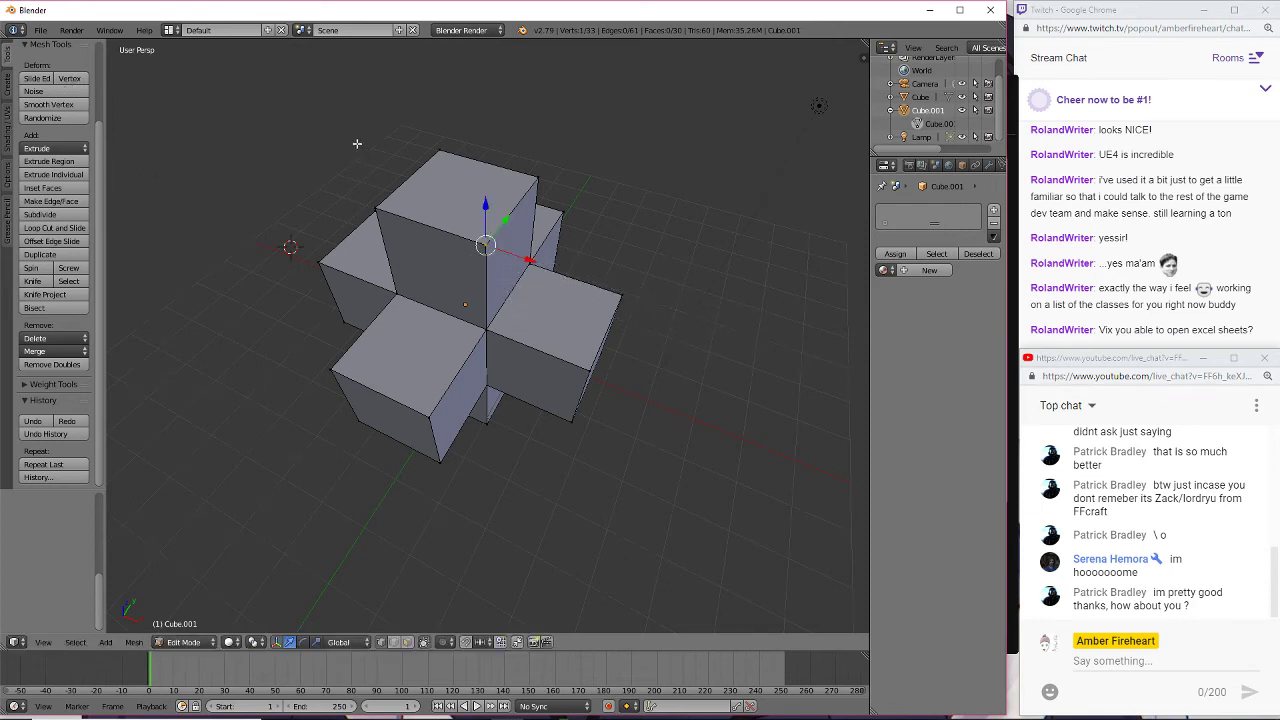
- Try the Noise and Randomize deform tools on the selected corner vertex
left_click(48, 104)
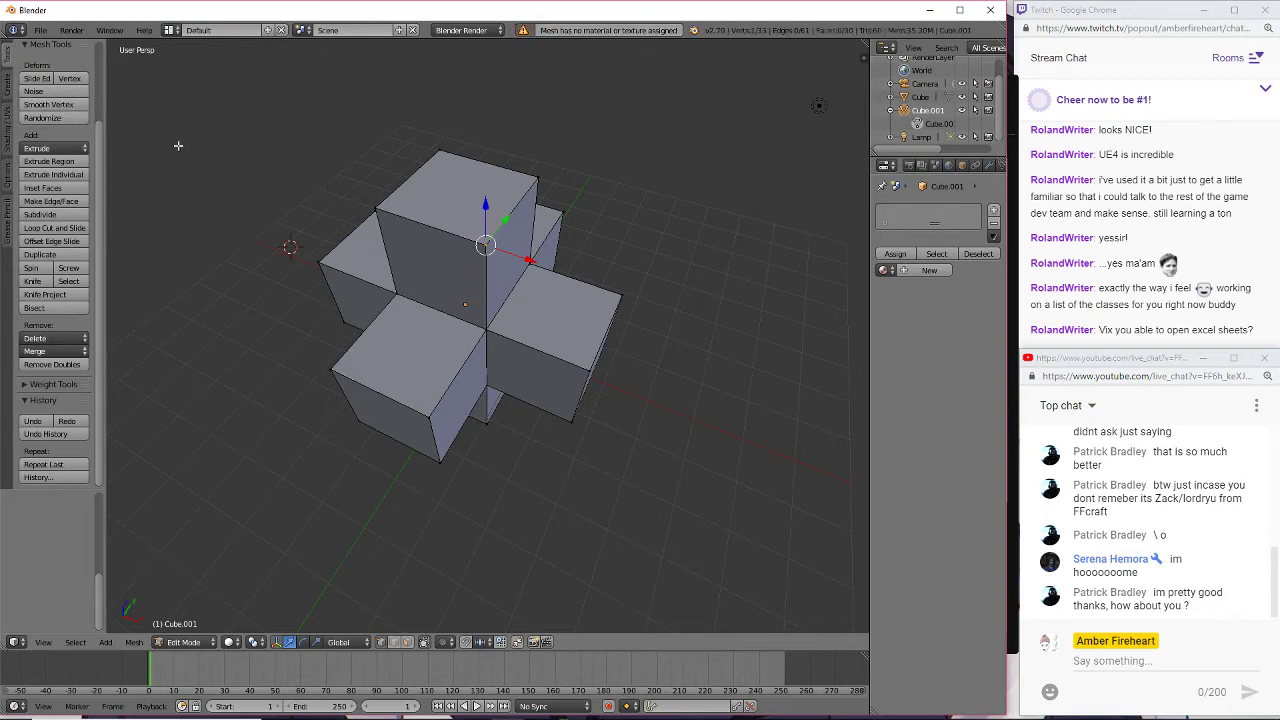
left_click(46, 119)
left_click(46, 119)
left_click(46, 119)
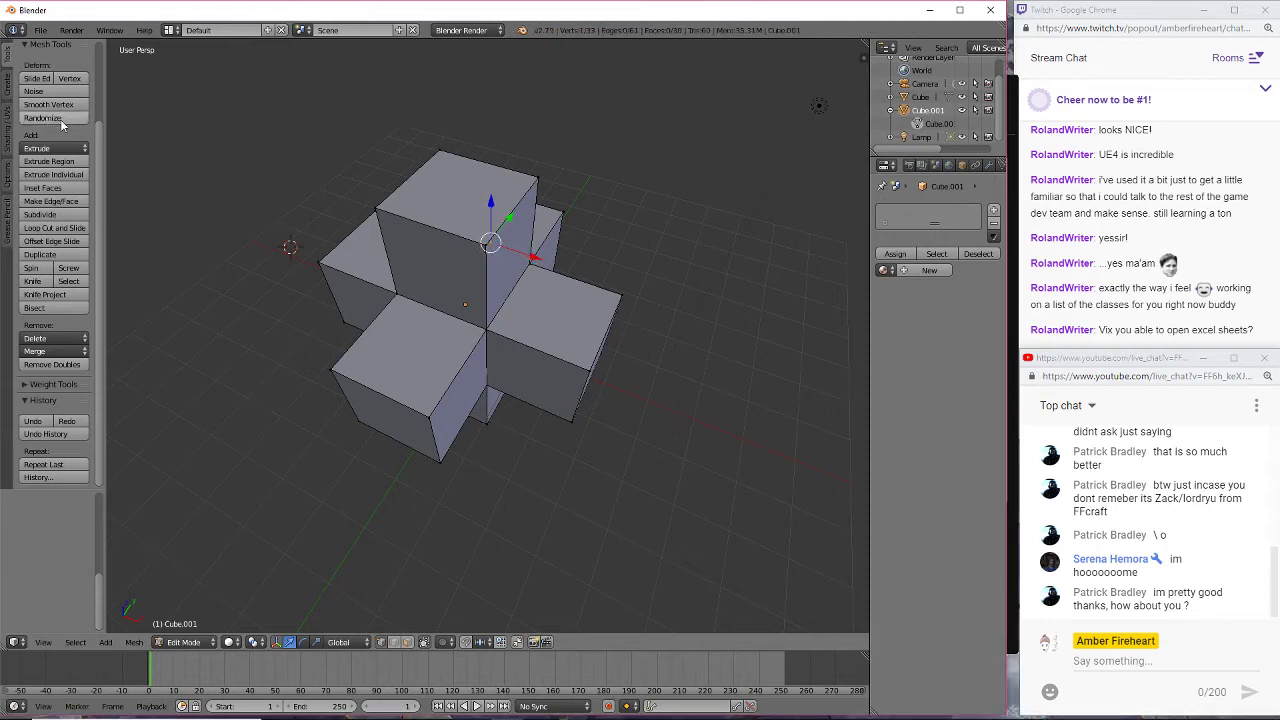
- Undo the Randomize changes and the earlier individual vertex extrusion
left_click(37, 427)
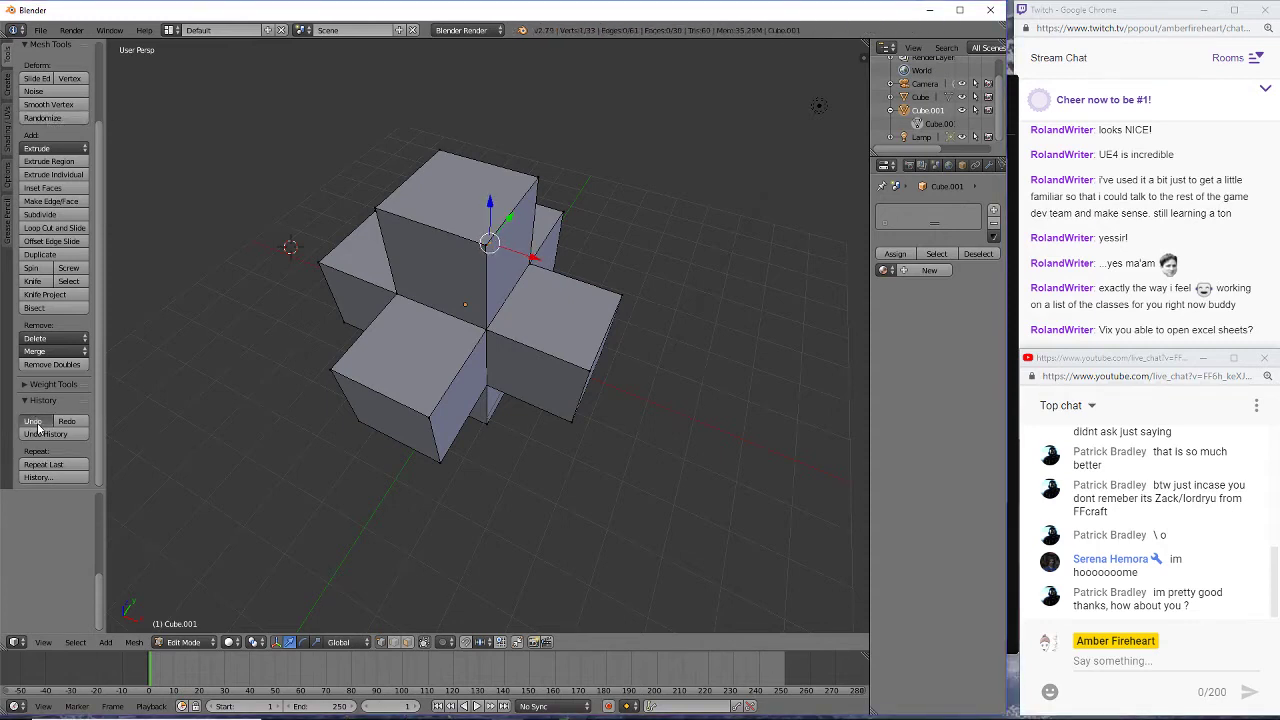
left_click(37, 427)
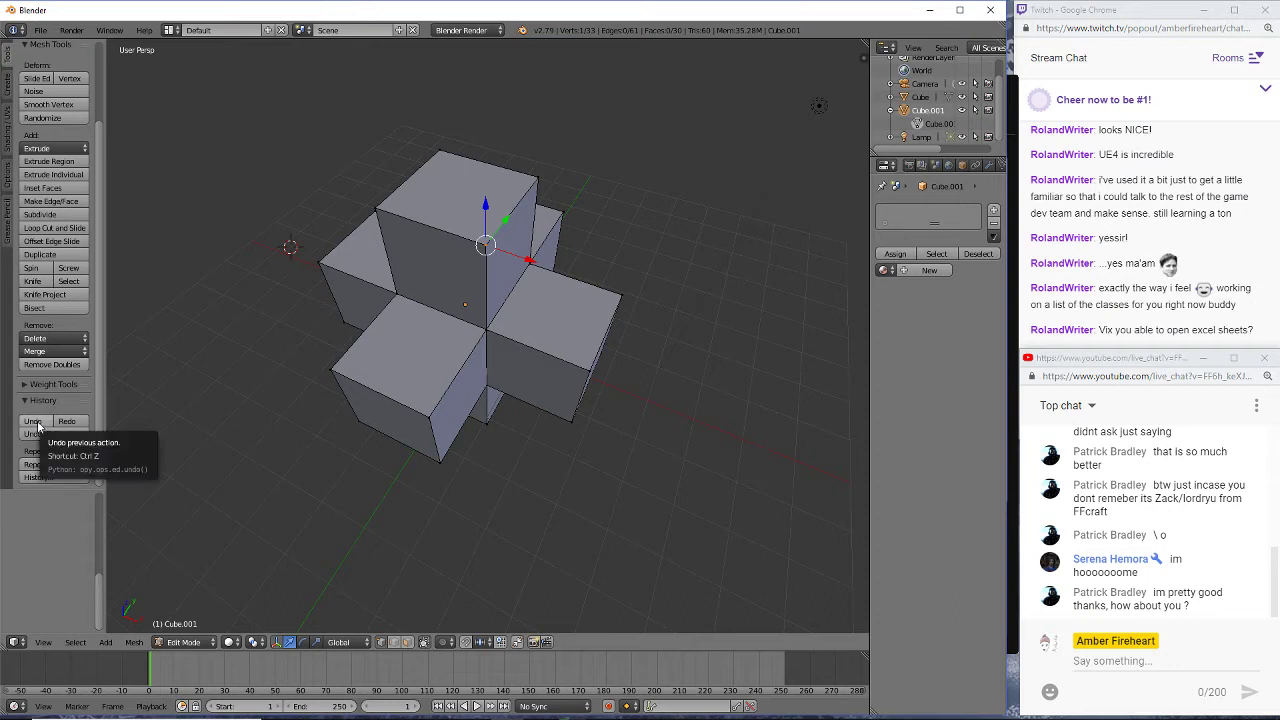
left_click(37, 427)
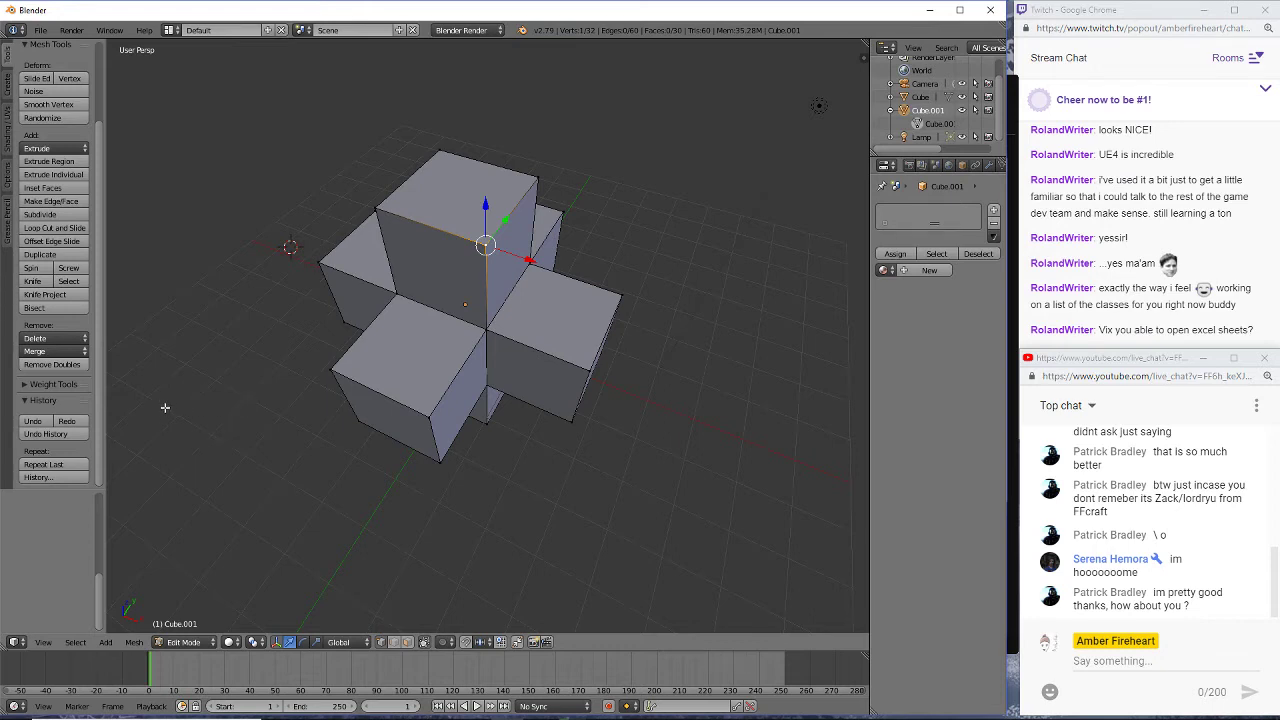
- Try the Scale and Rotate transforms on the upper block's selected corner vertex
scroll(69, 180, "up", 3)
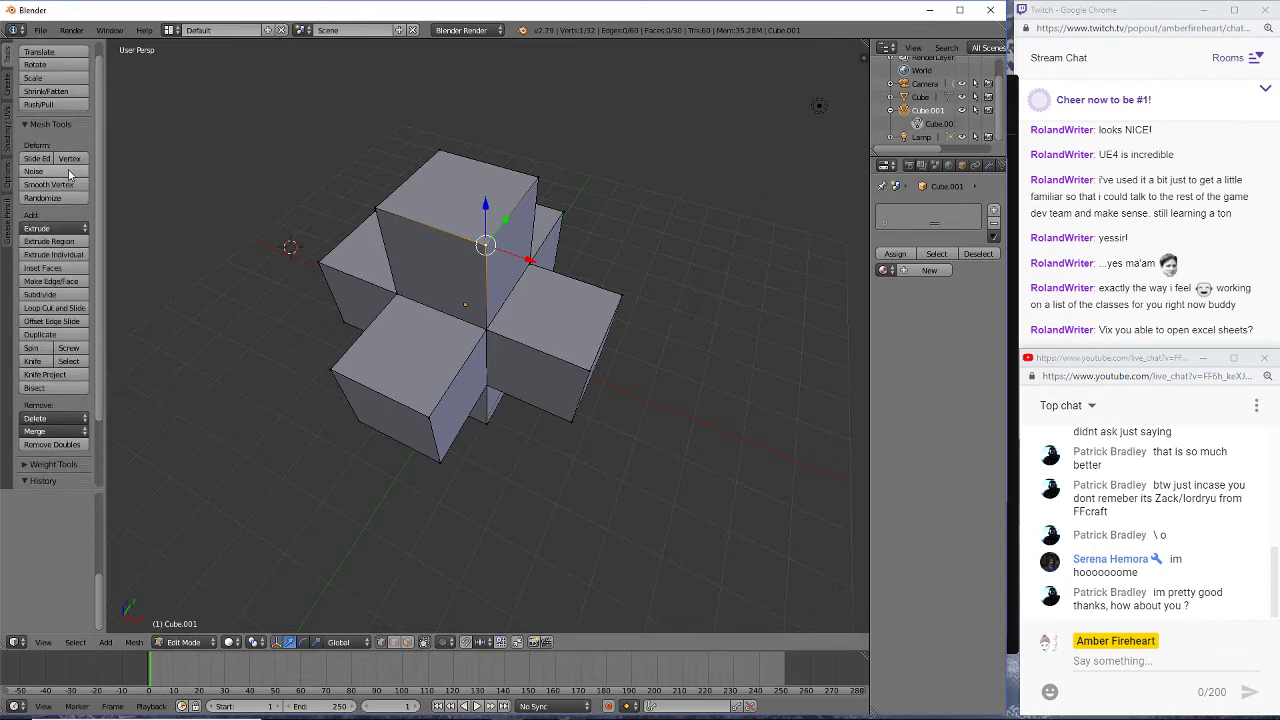
scroll(70, 175, "up", 1)
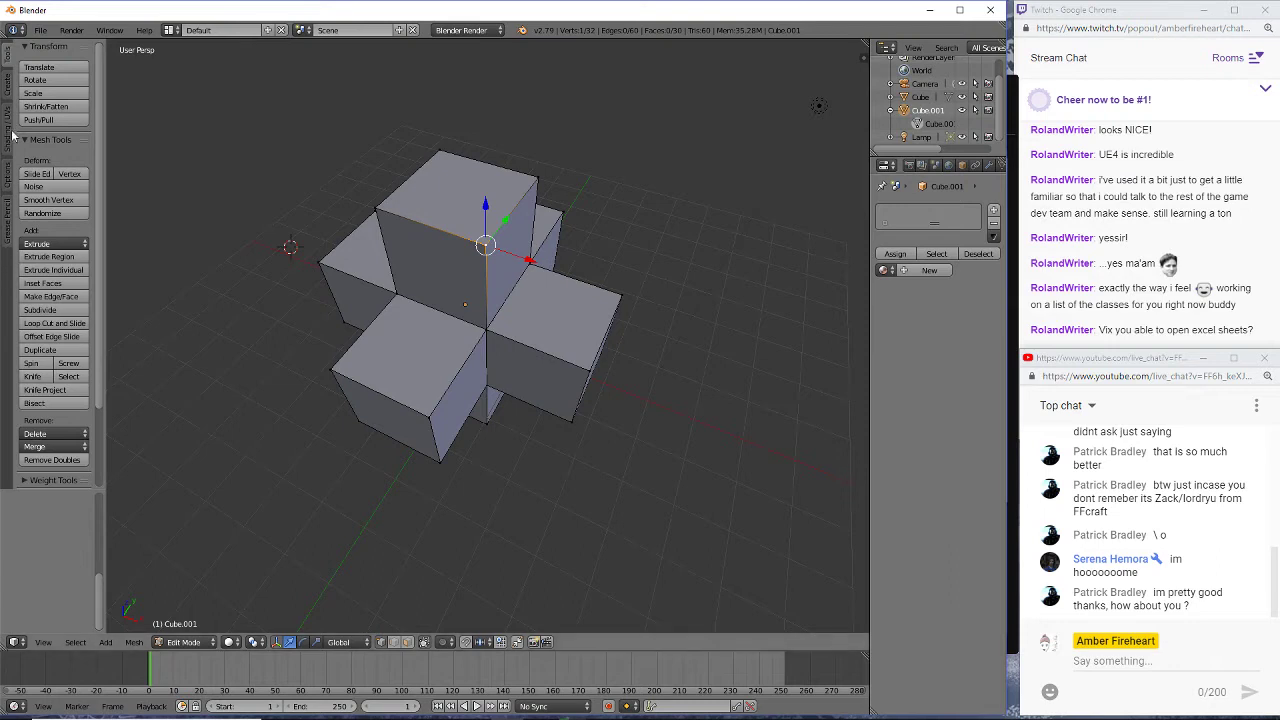
left_click(53, 92)
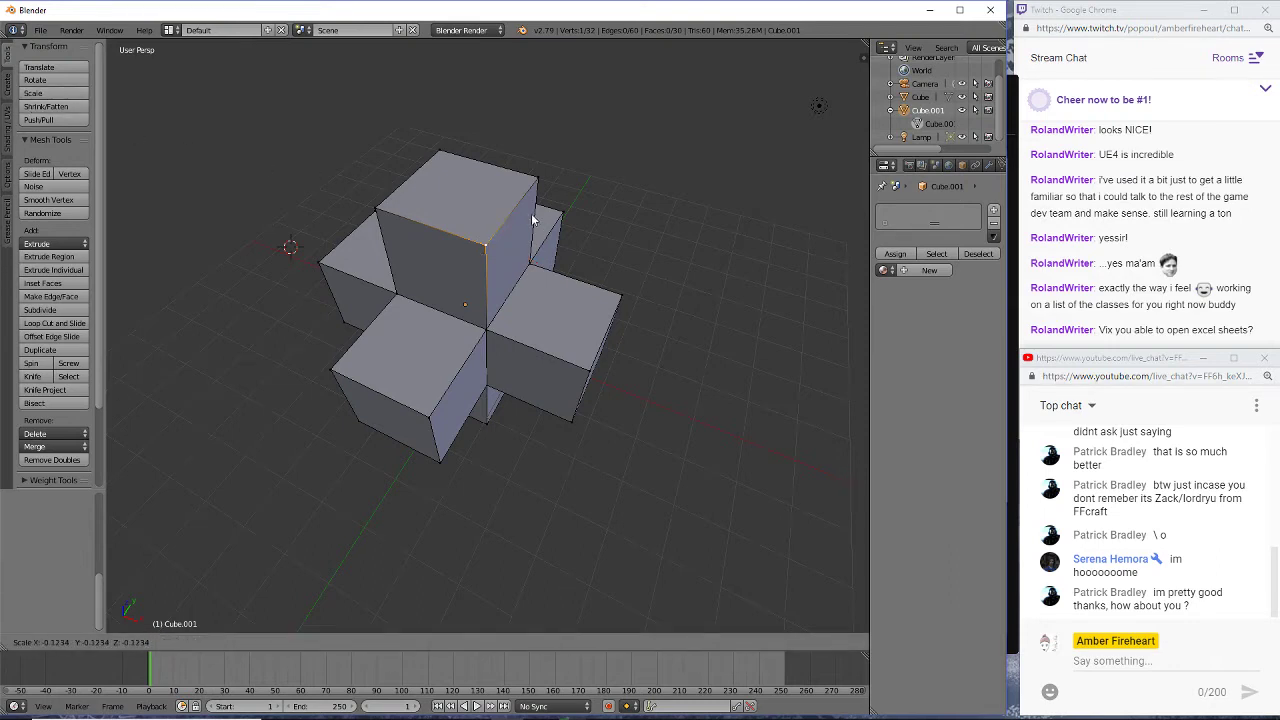
left_click(447, 187)
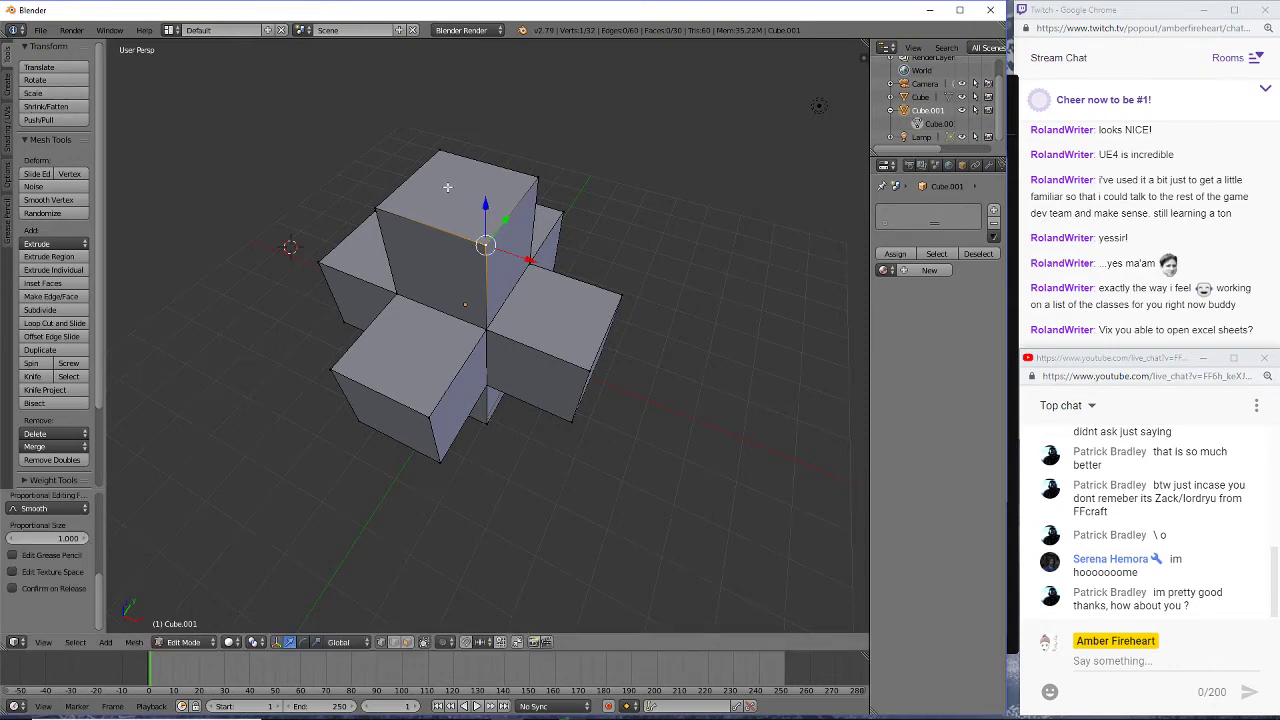
left_click(59, 83)
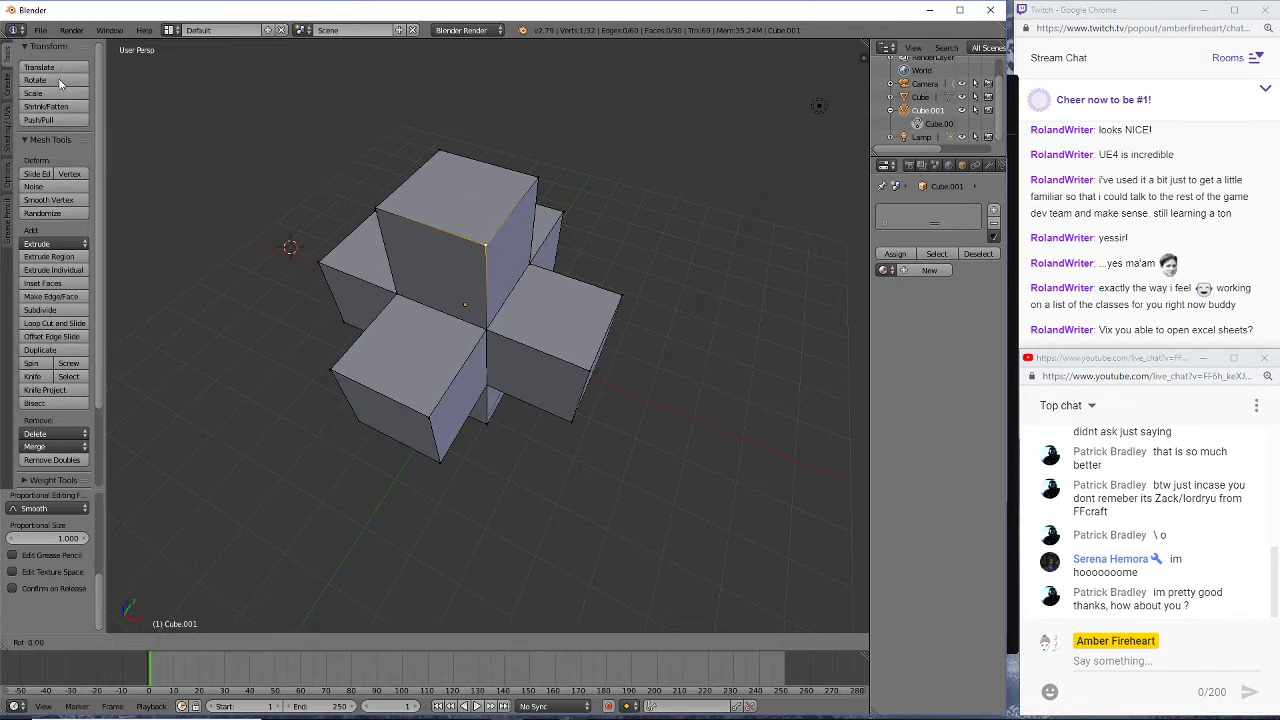
left_click(57, 108)
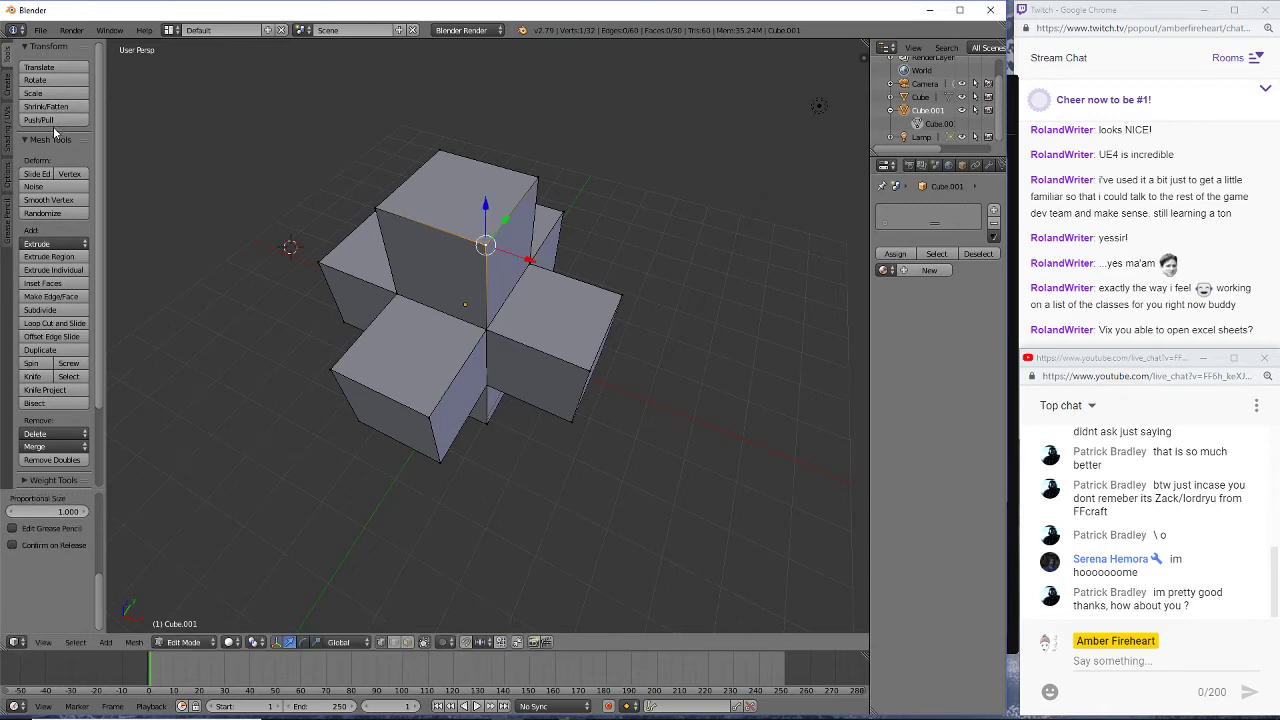
- Try Shrink/Fatten on the upper block's corner vertex and move it slightly inward along the block's top
left_click(61, 107)
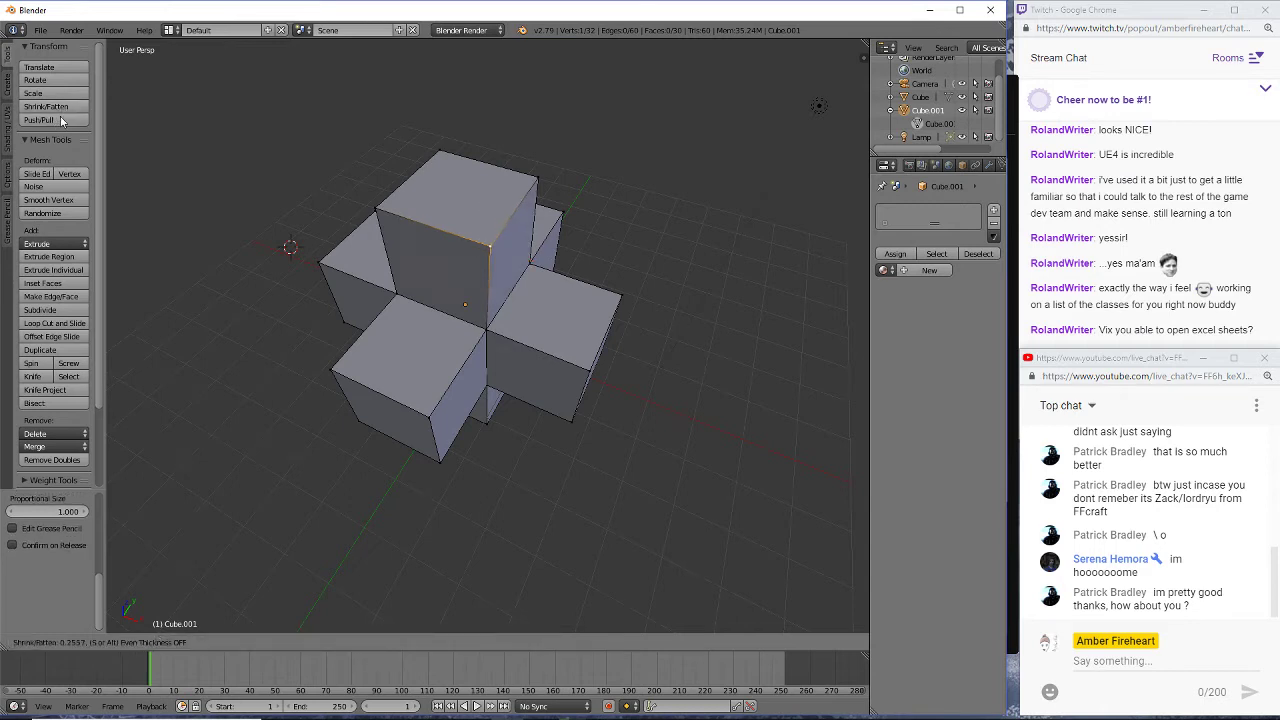
left_click(60, 122)
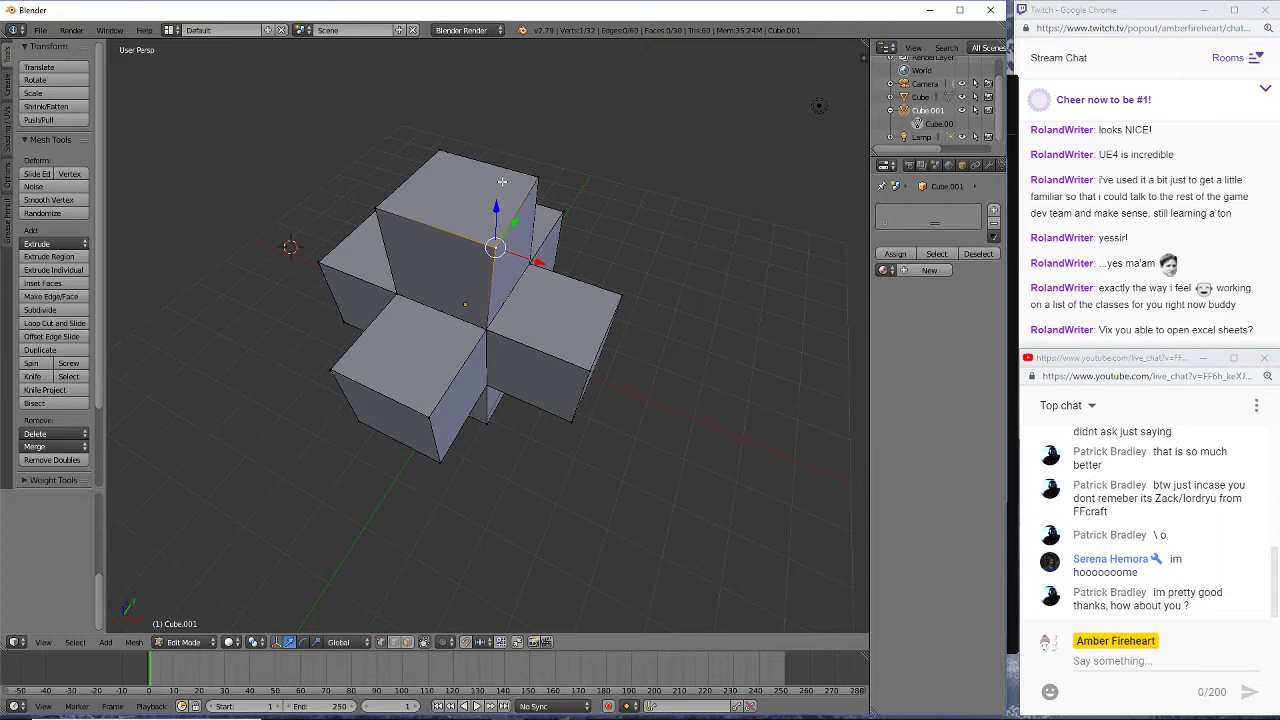
key("g")
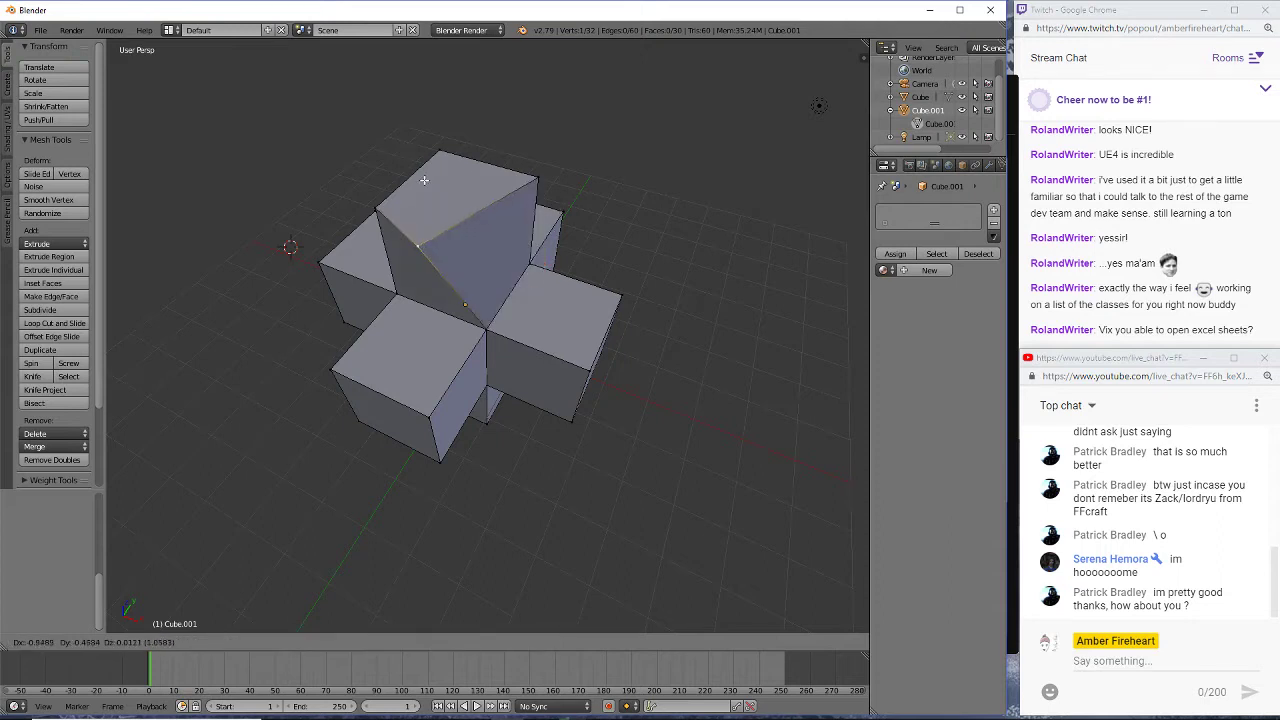
left_click(476, 178)
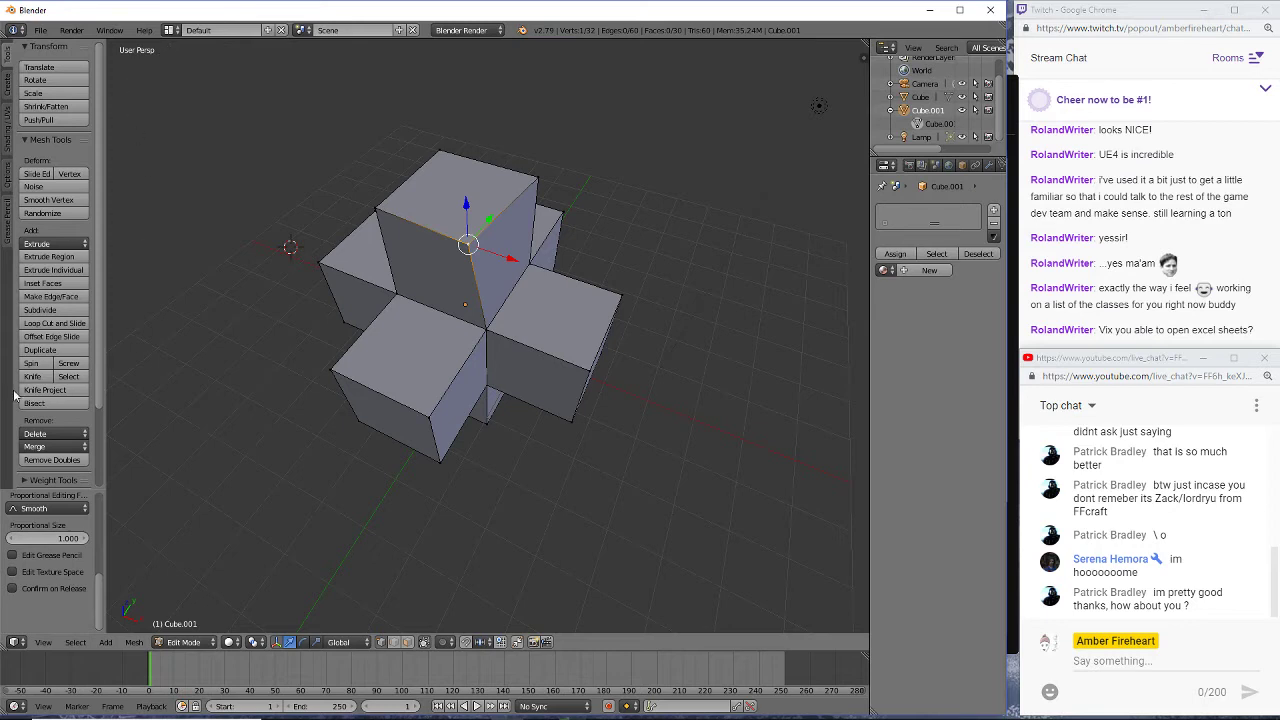
- Glance through the Grease Pencil options, and undo the corner vertex's move and Shrink/Fatten change
scroll(38, 460, "down", 2)
left_click(38, 445)
scroll(6, 410, "down", 3)
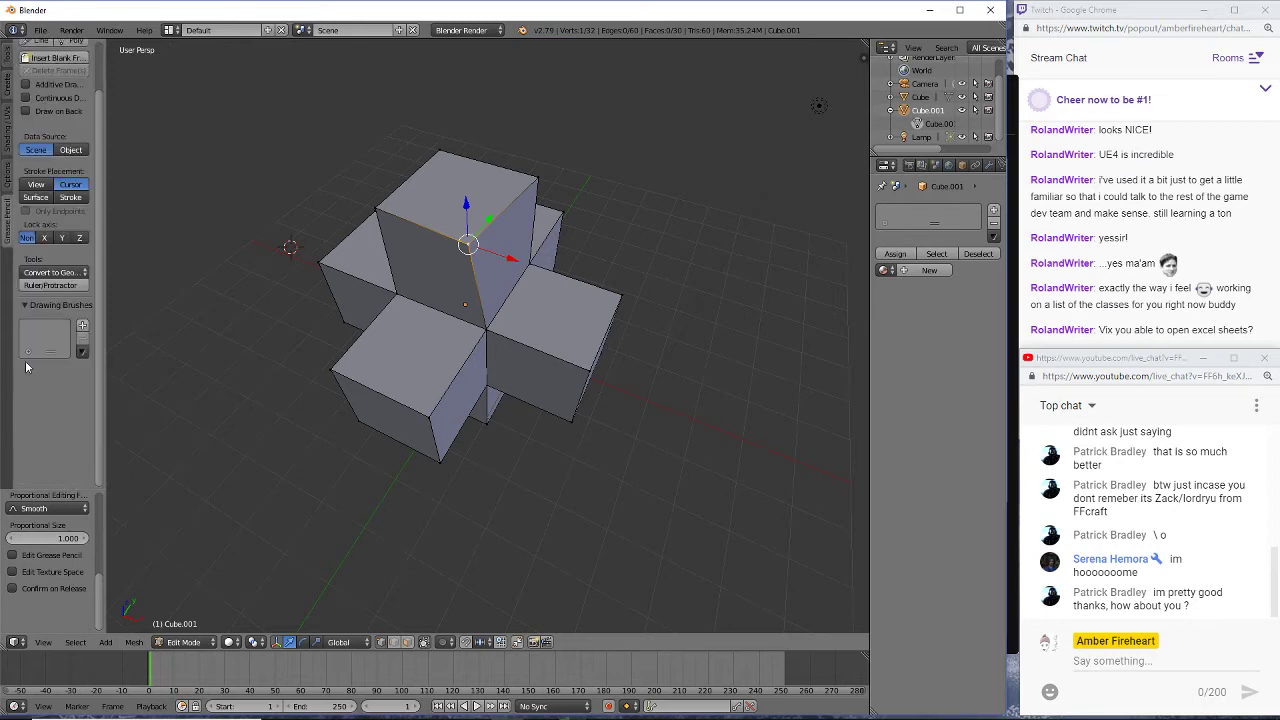
scroll(2, 333, "up", 3)
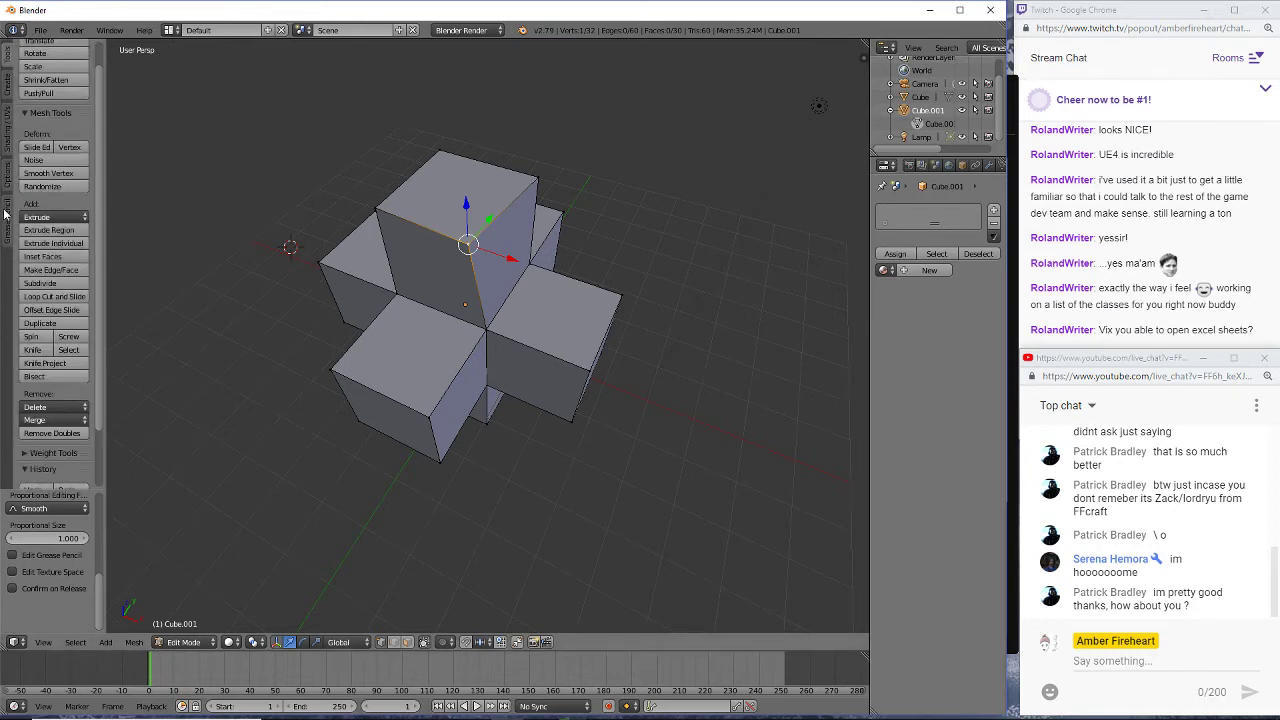
scroll(62, 344, "down", 2)
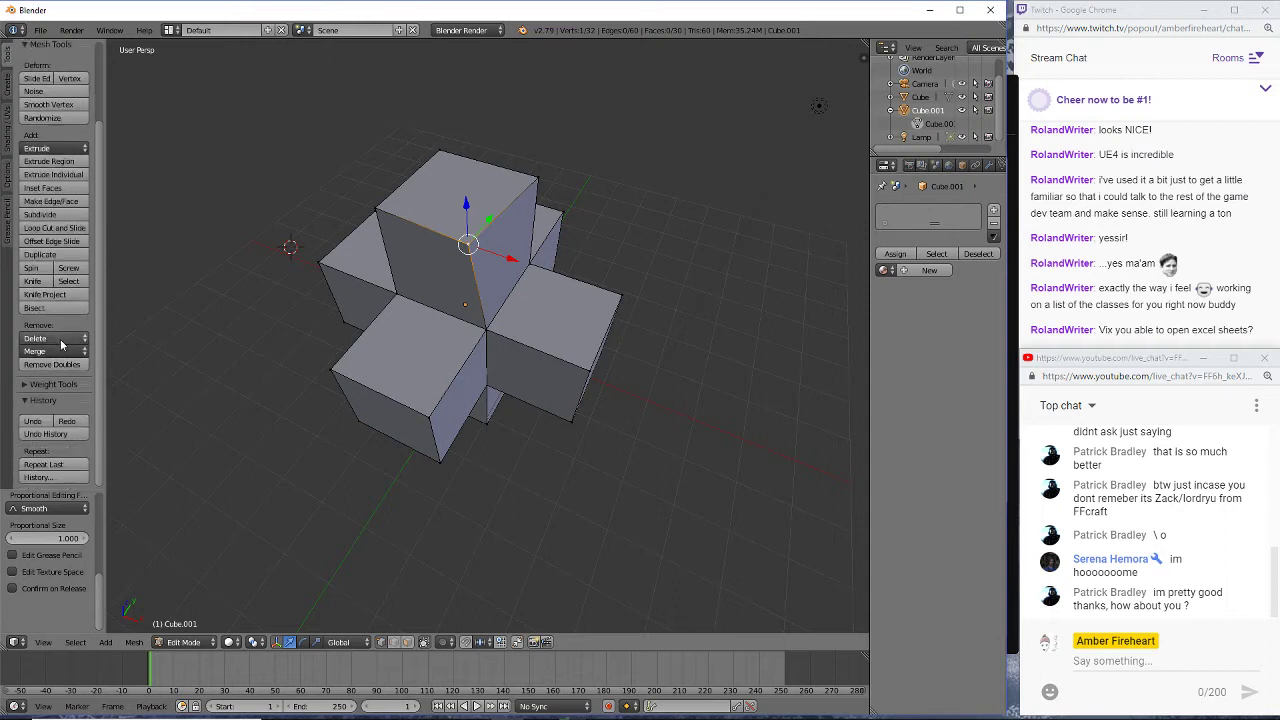
left_click(43, 423)
left_click(43, 423)
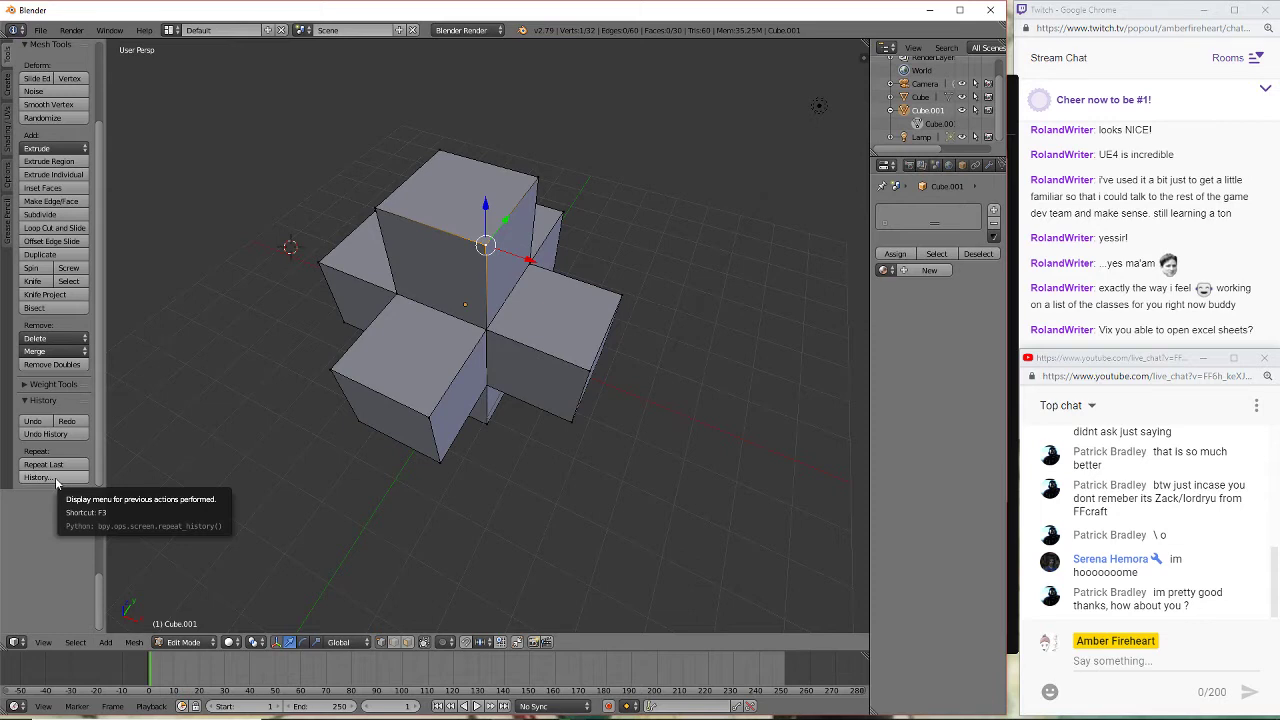
- Collapse the History section, and try the Screw and Bisect tools with the single corner vertex selected
left_click(26, 401)
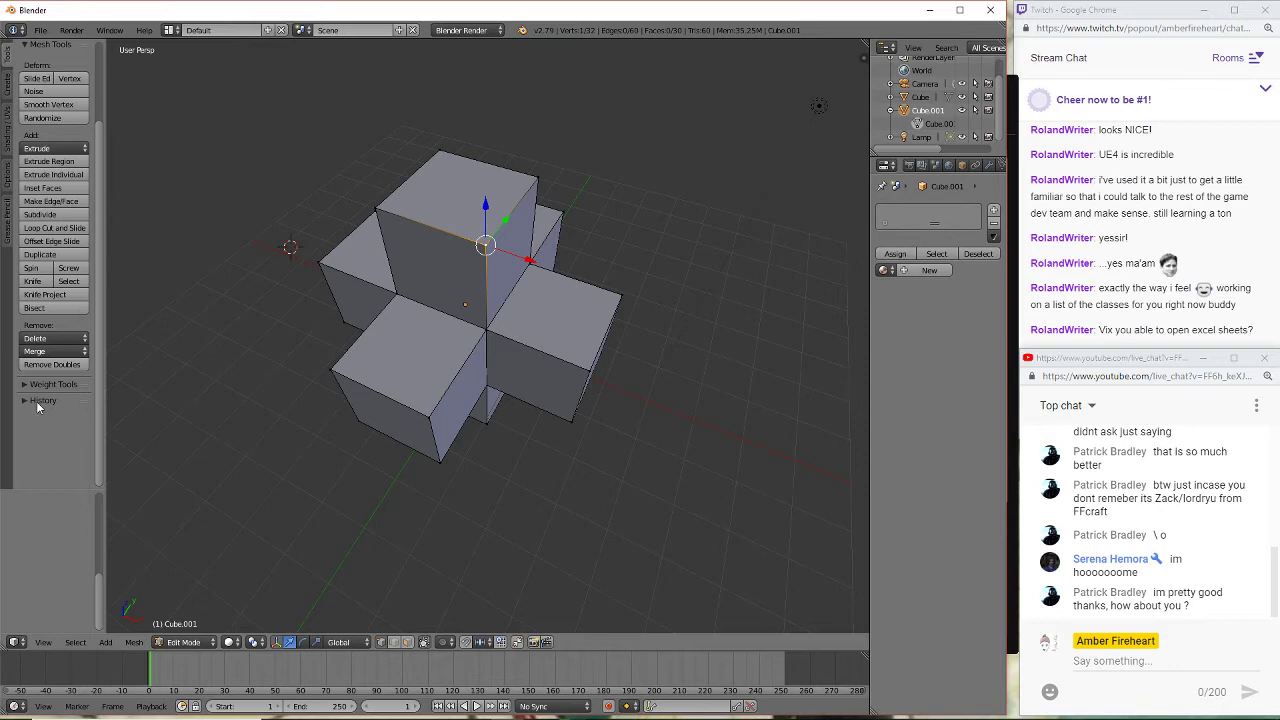
scroll(90, 140, "up", 3)
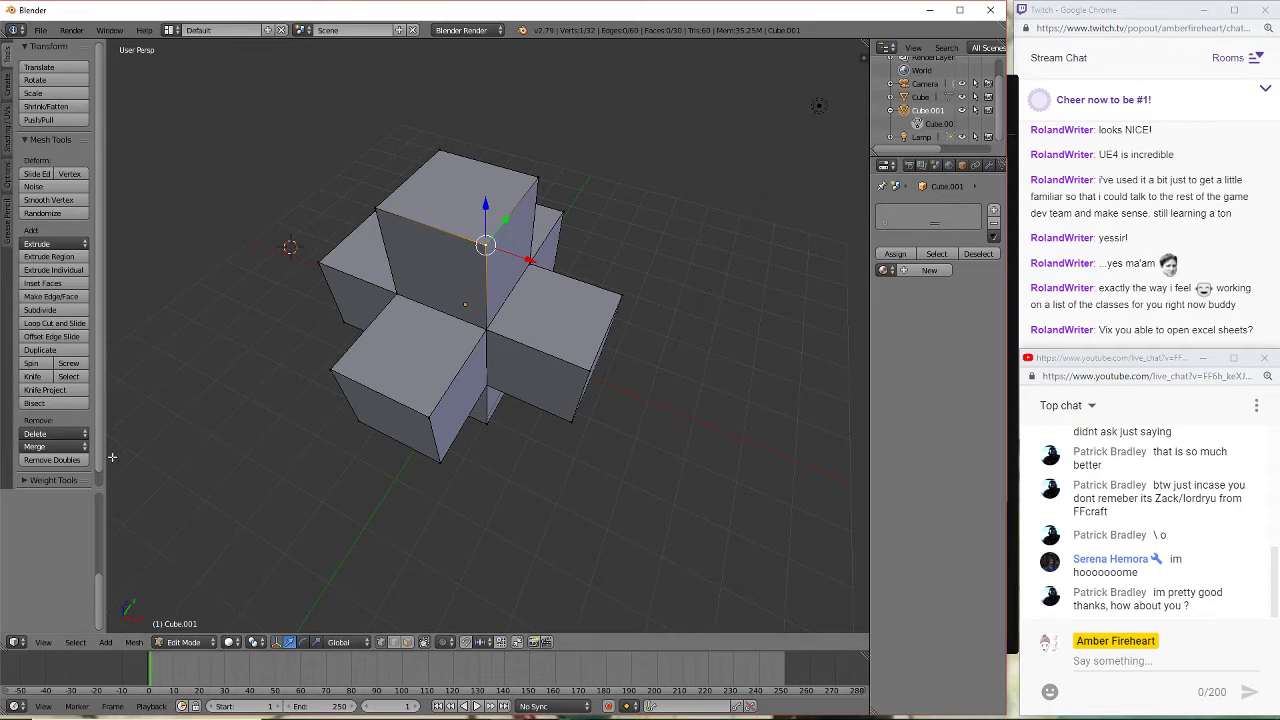
left_click(78, 390)
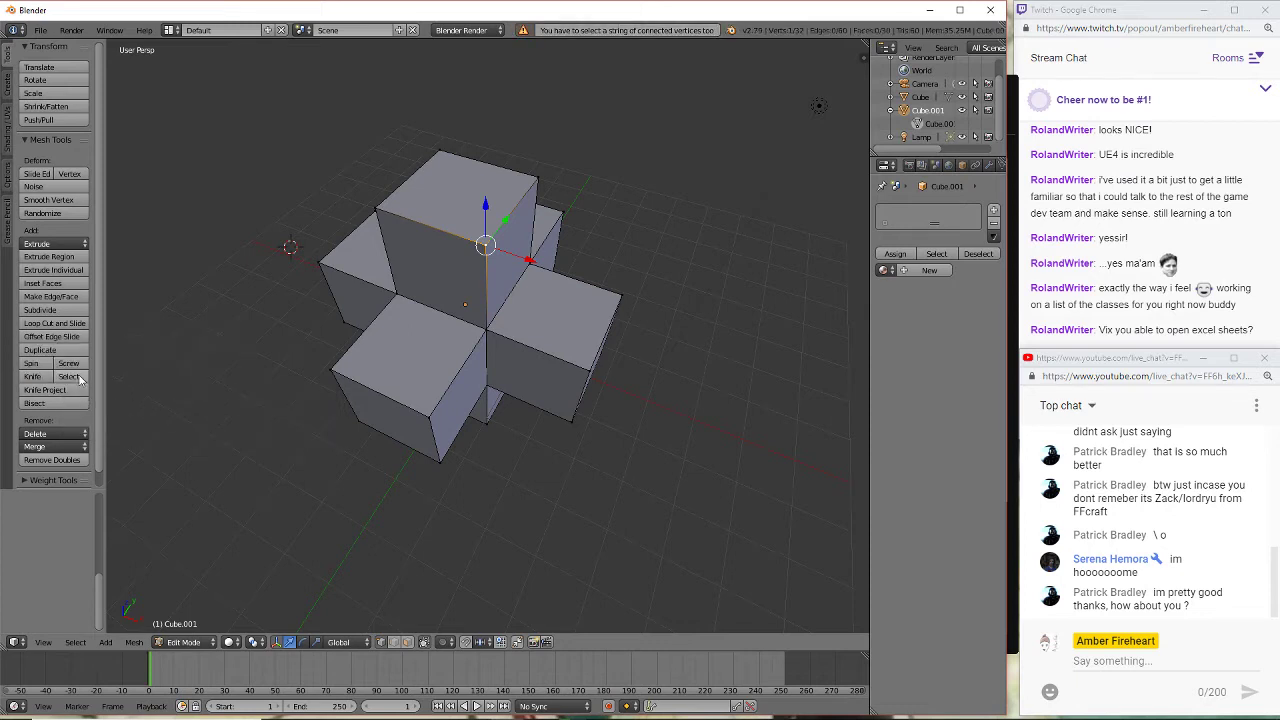
left_click(80, 402)
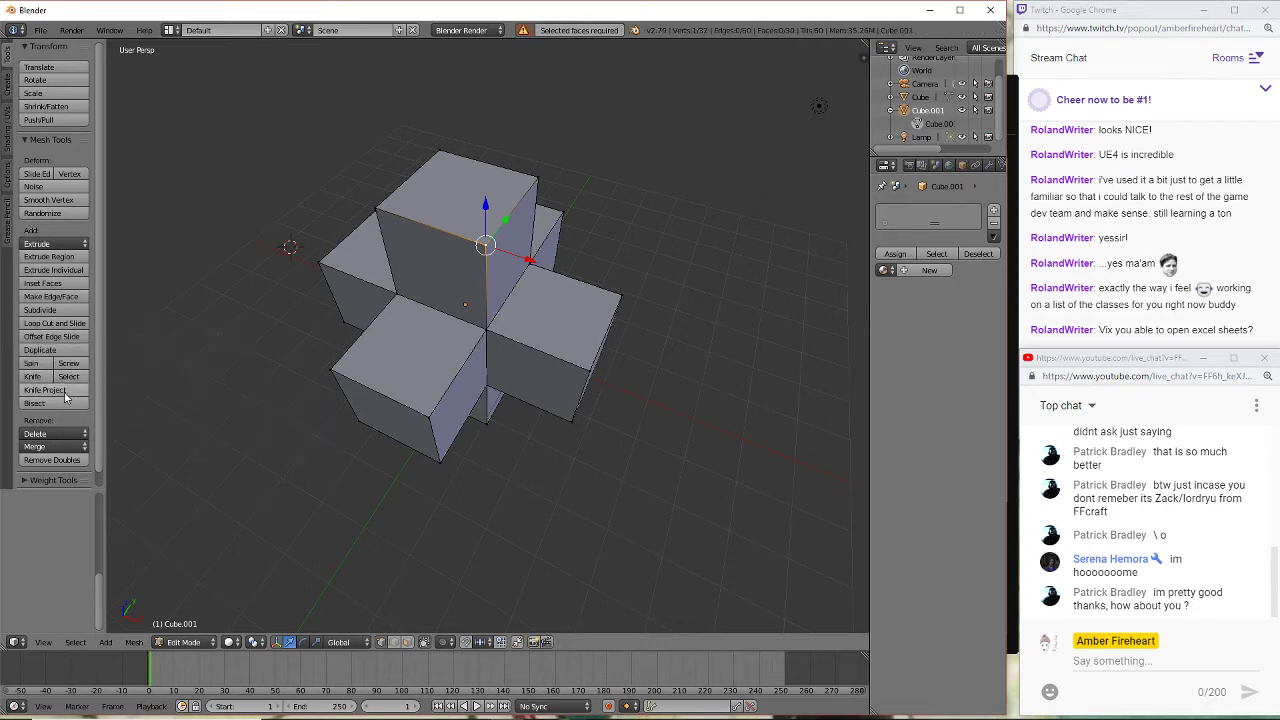
- Try Knife Project and Bisect with only the upper block's corner vertex selected
left_click(67, 390)
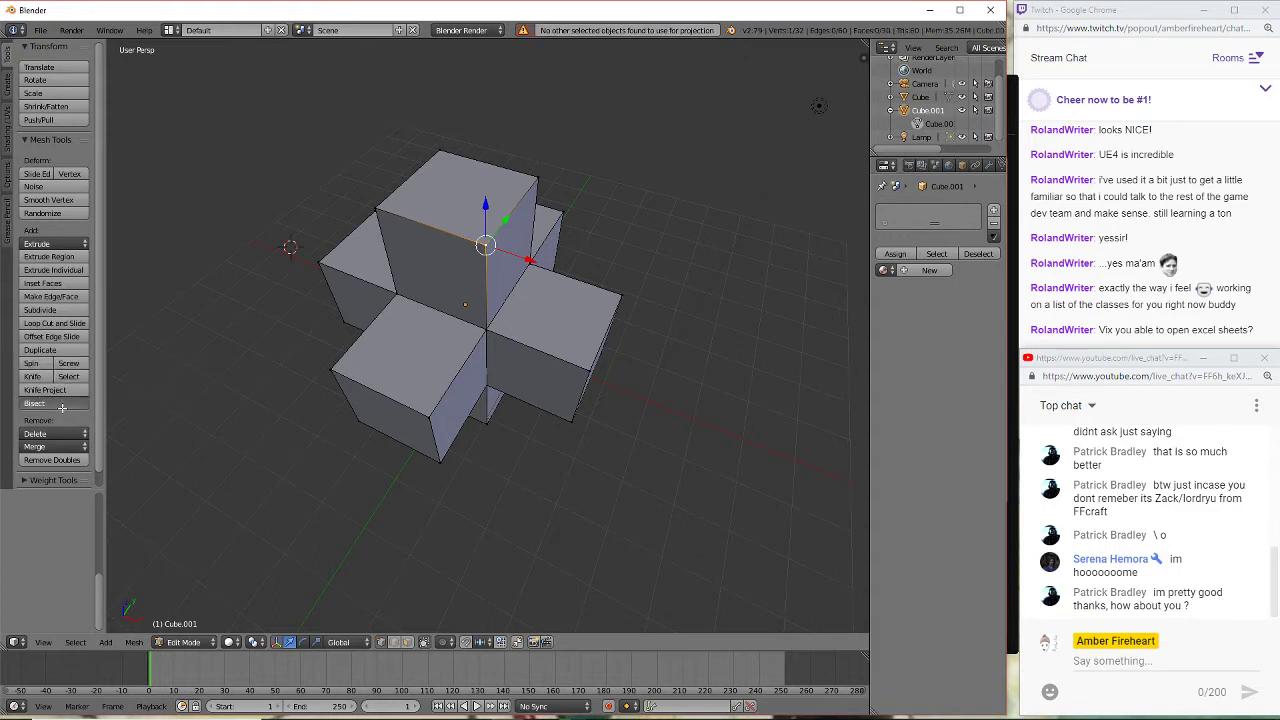
left_click(55, 403)
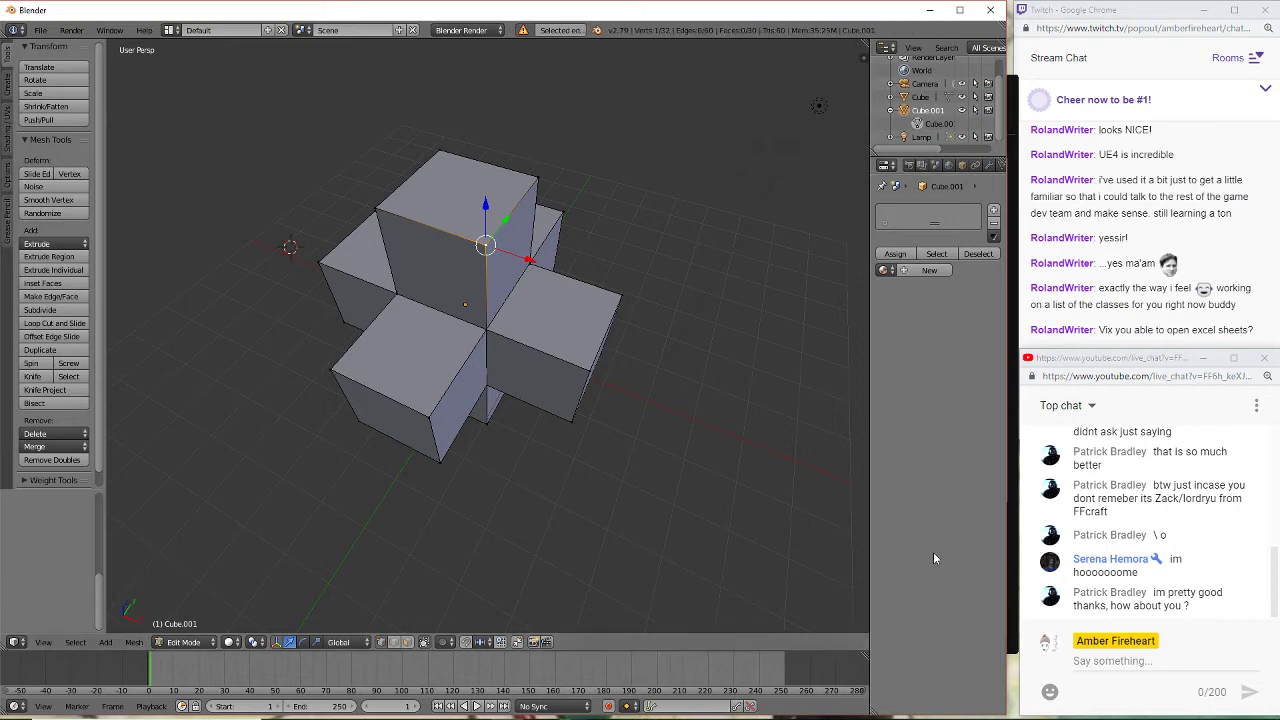
middle_click_drag(679, 510, 777, 403)
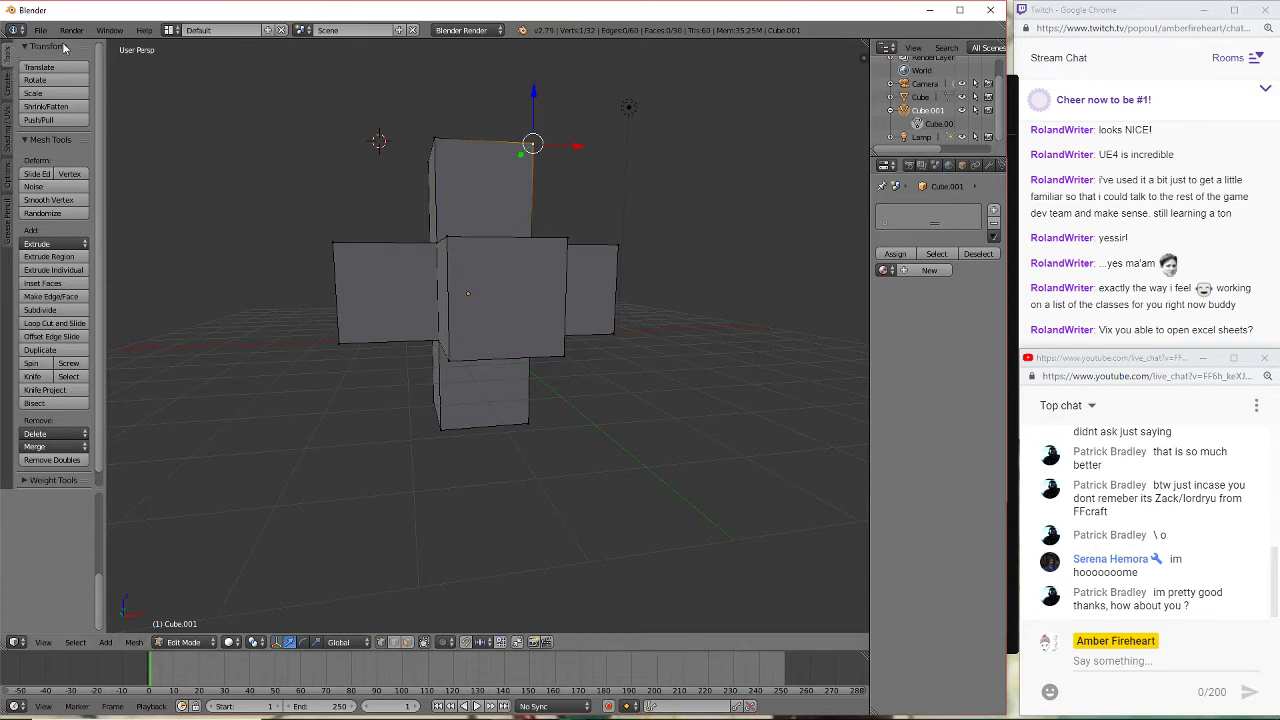
- Collapse the Transform and Mesh Tools sections, and place the 3D cursor in the empty space beside the model
left_click(27, 47)
left_click(28, 62)
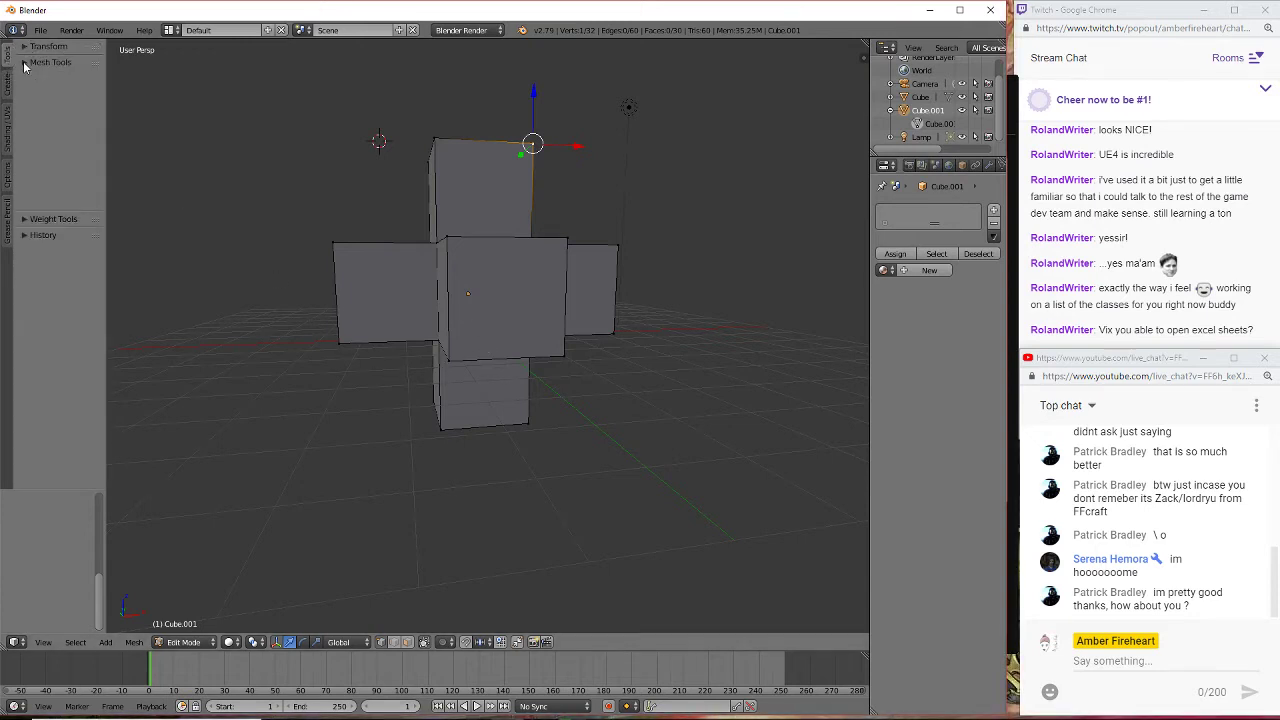
left_click(202, 161)
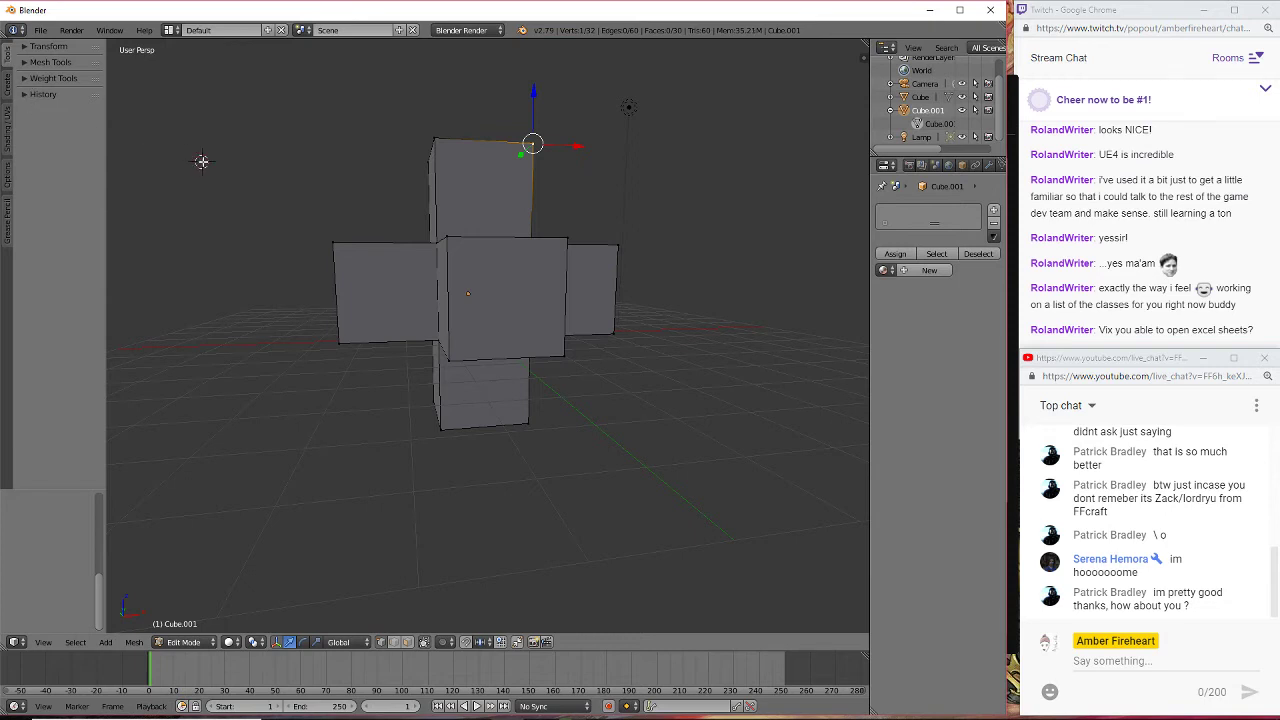
left_click(76, 643)
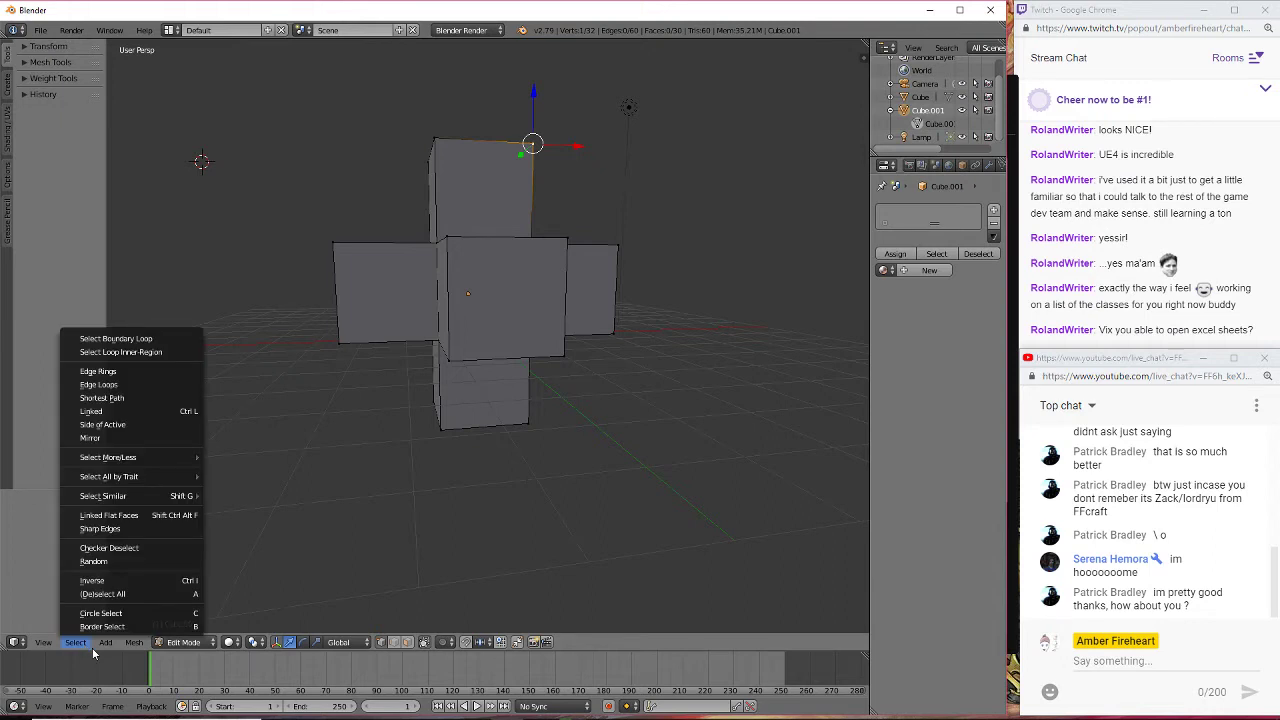
left_click(79, 643)
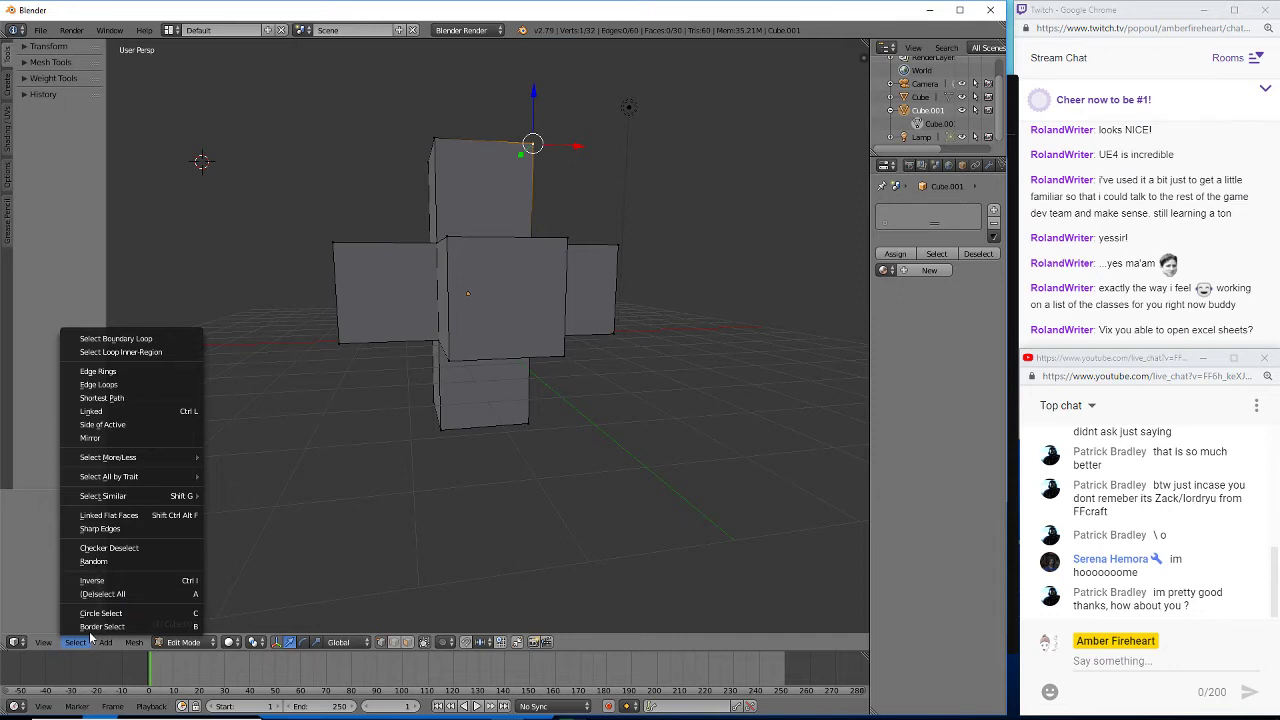
key("Escape")
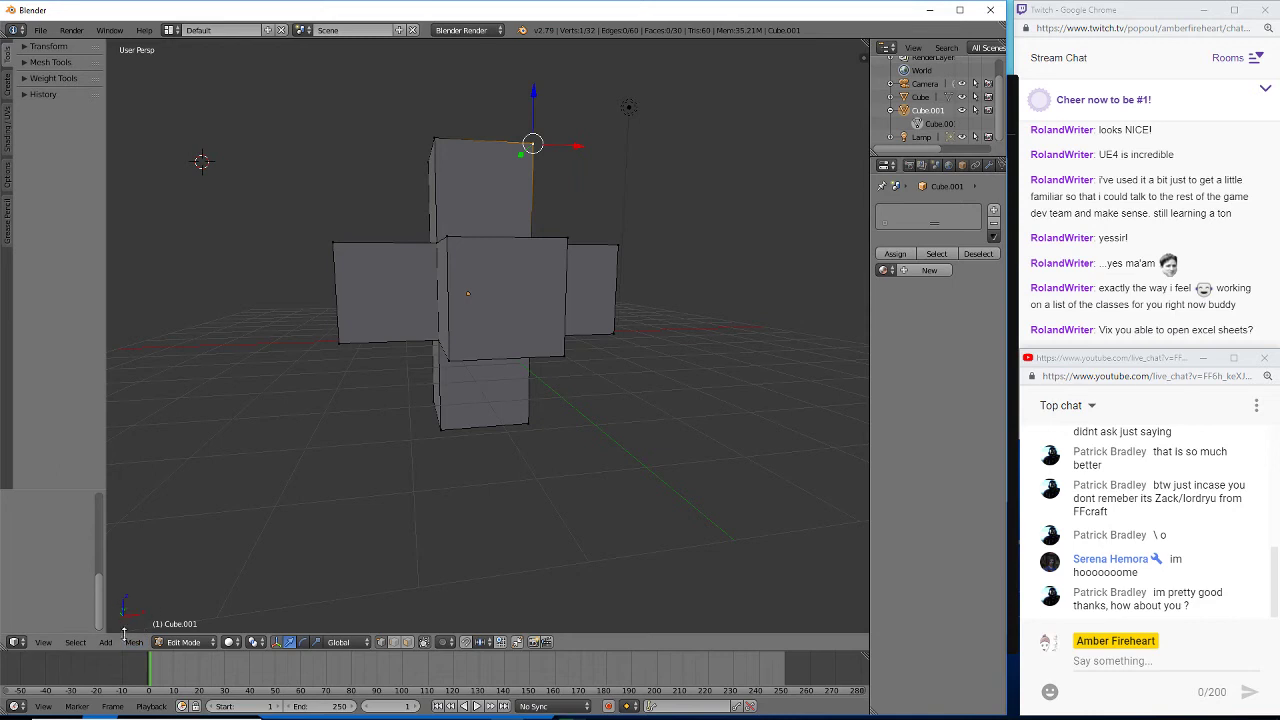
- Look through the mesh's face commands and try Poke Faces with only the corner vertex selected
left_click(131, 643)
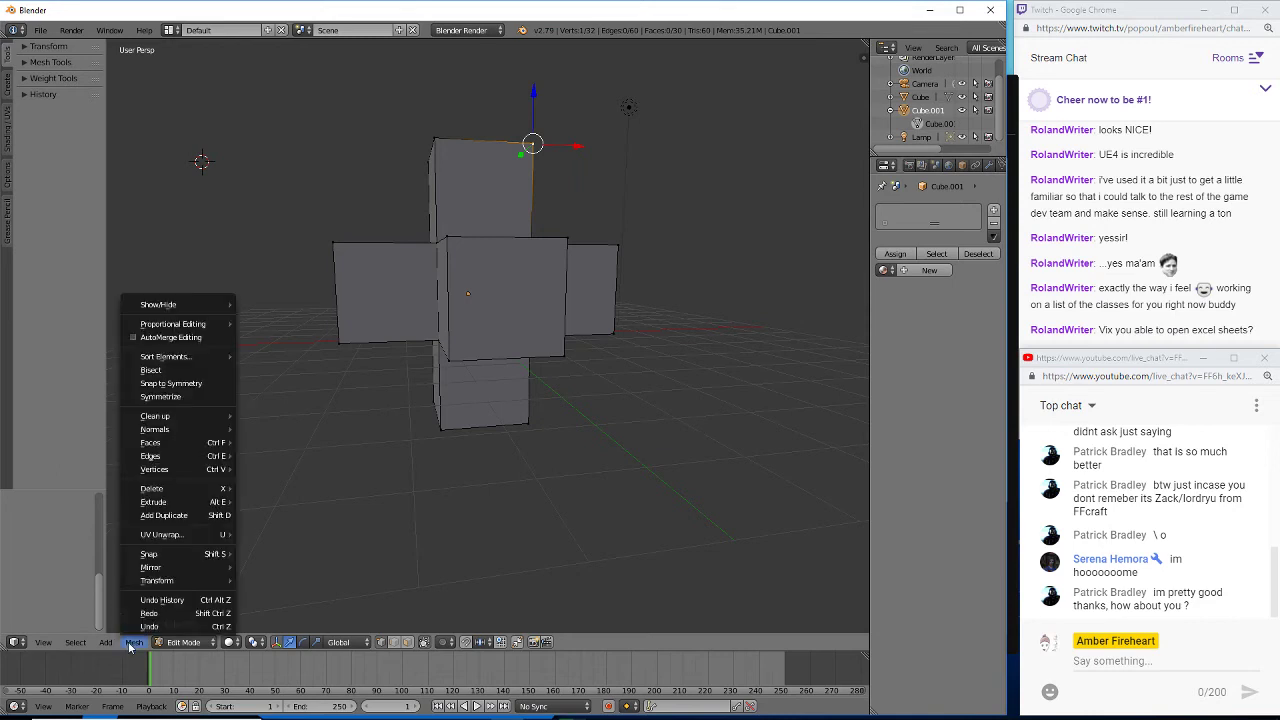
mouse_move(177, 443)
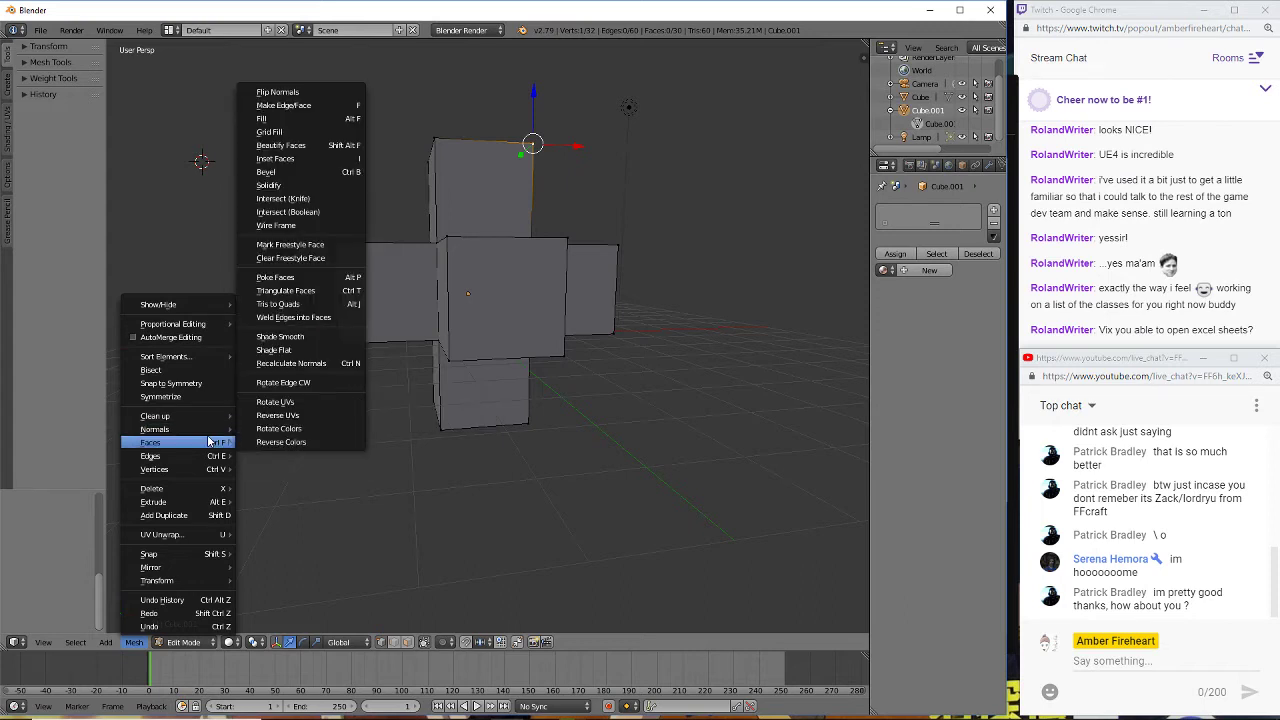
mouse_move(158, 420)
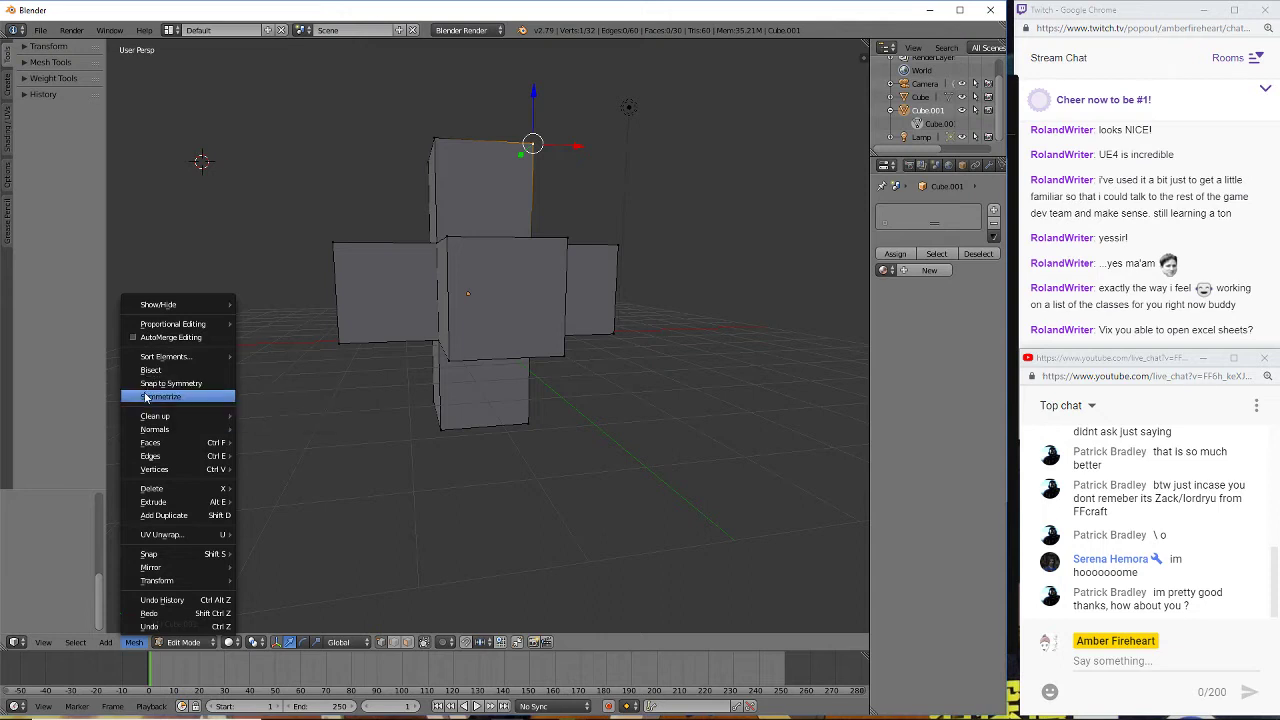
mouse_move(155, 468)
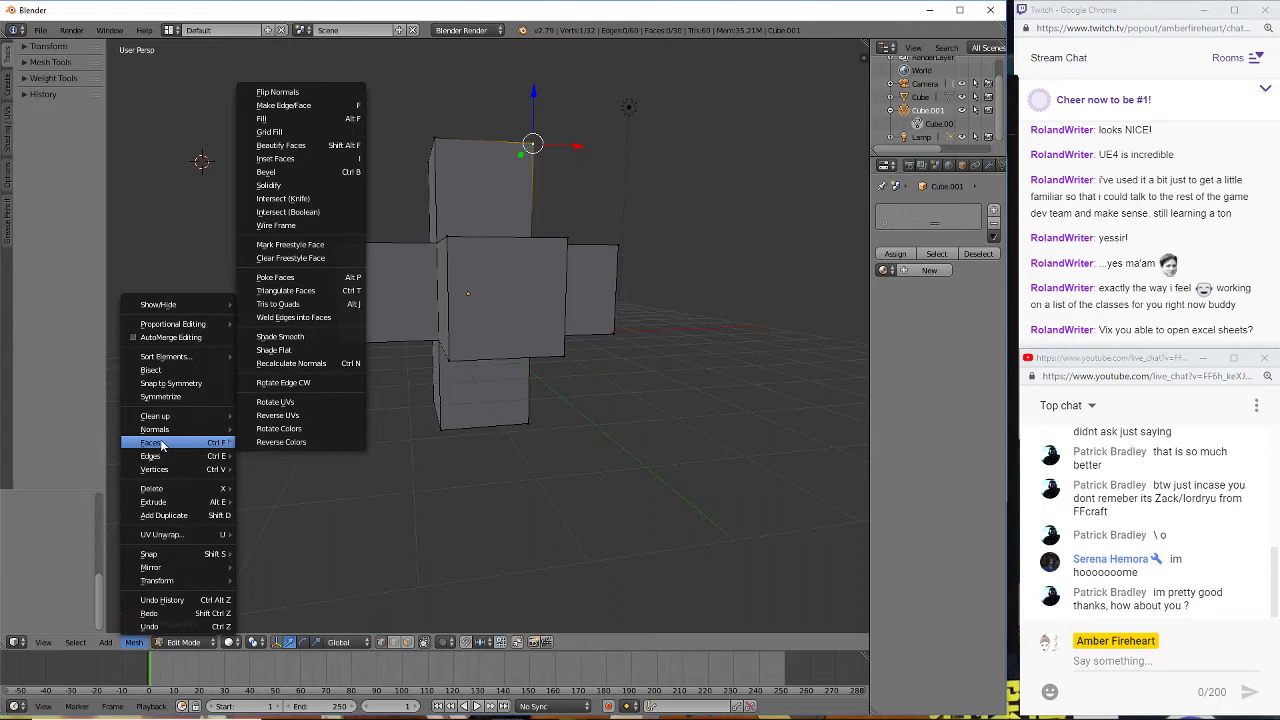
left_click(314, 281)
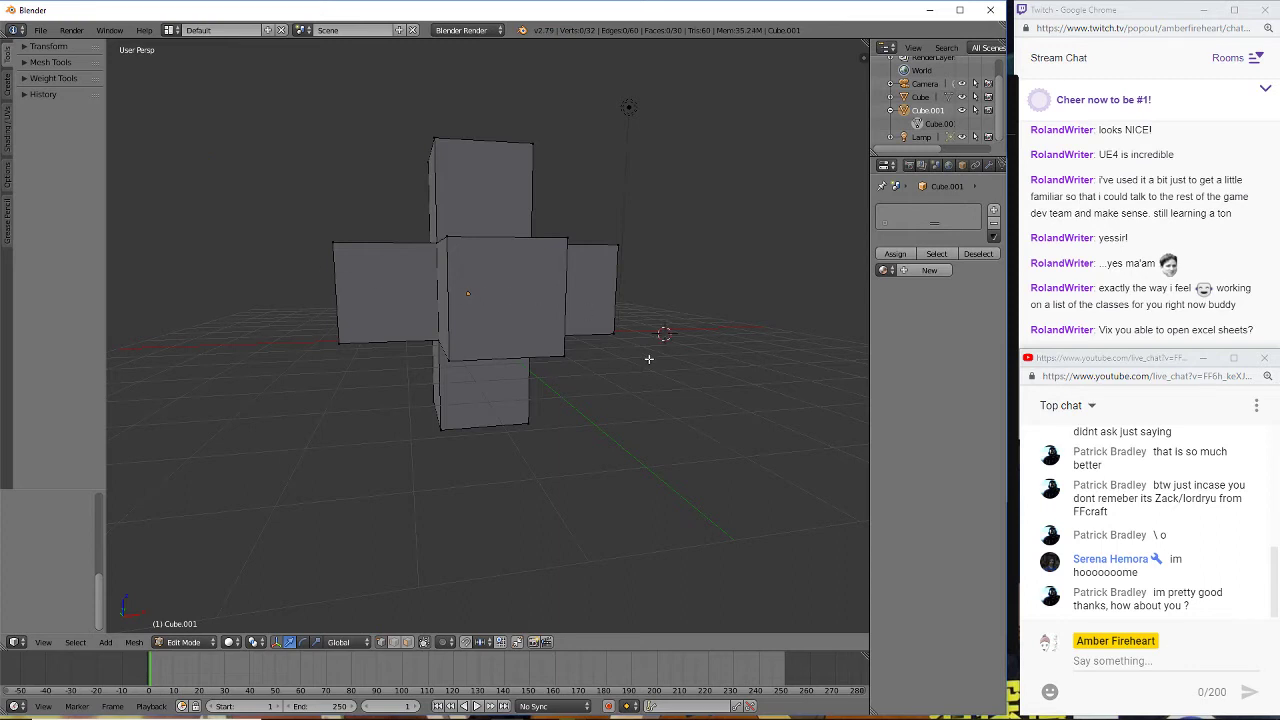
middle_click_drag(649, 357, 466, 416)
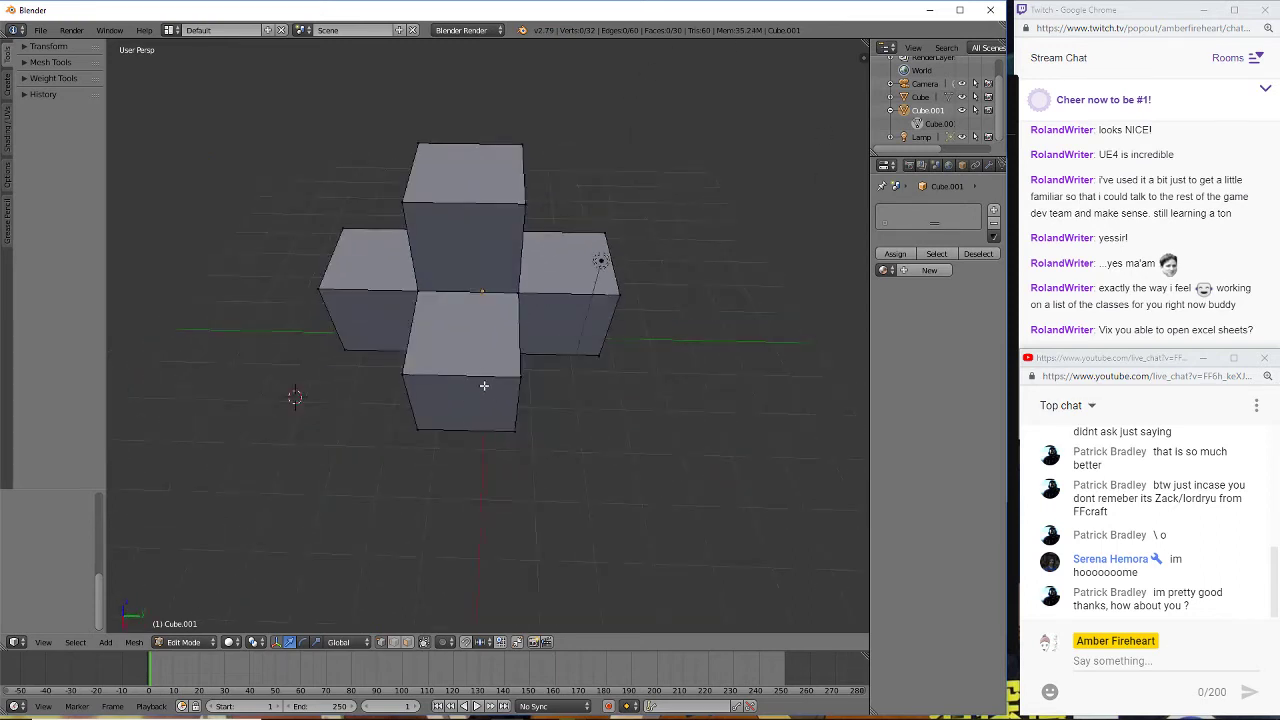
middle_click_drag(674, 234, 371, 206)
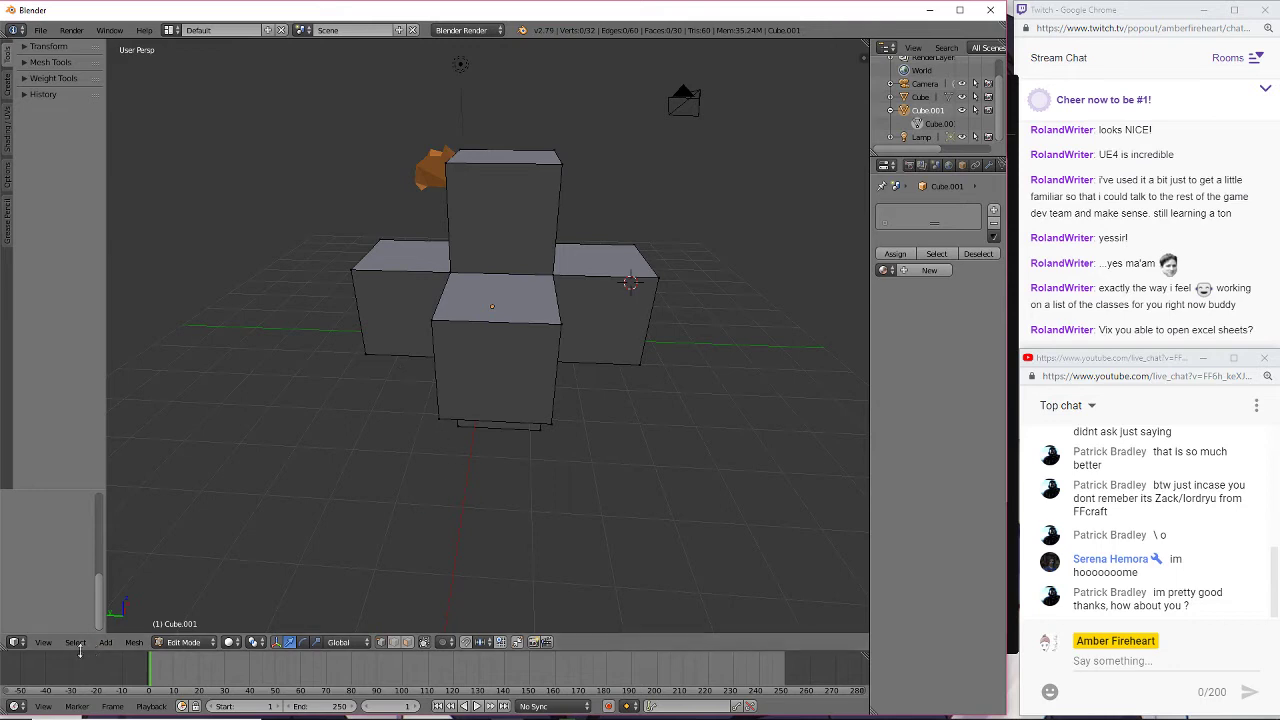
left_click(134, 642)
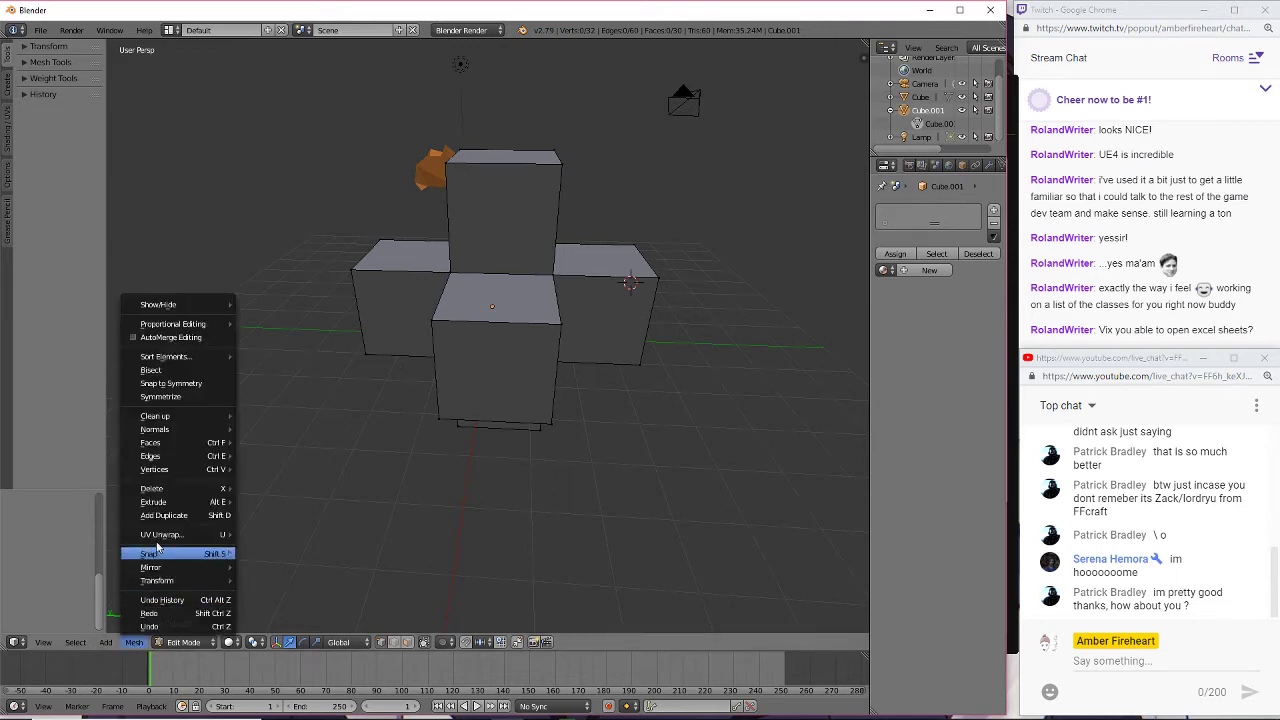
mouse_move(172, 428)
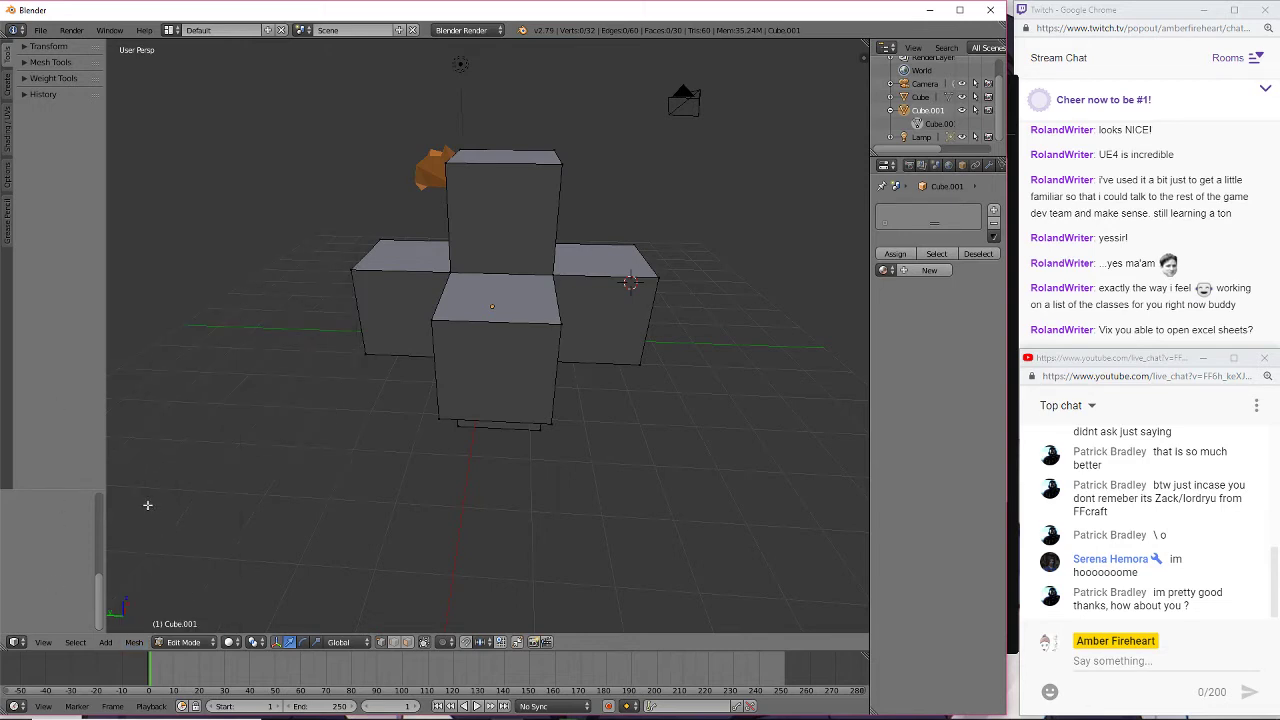
middle_click_drag(714, 466, 663, 471)
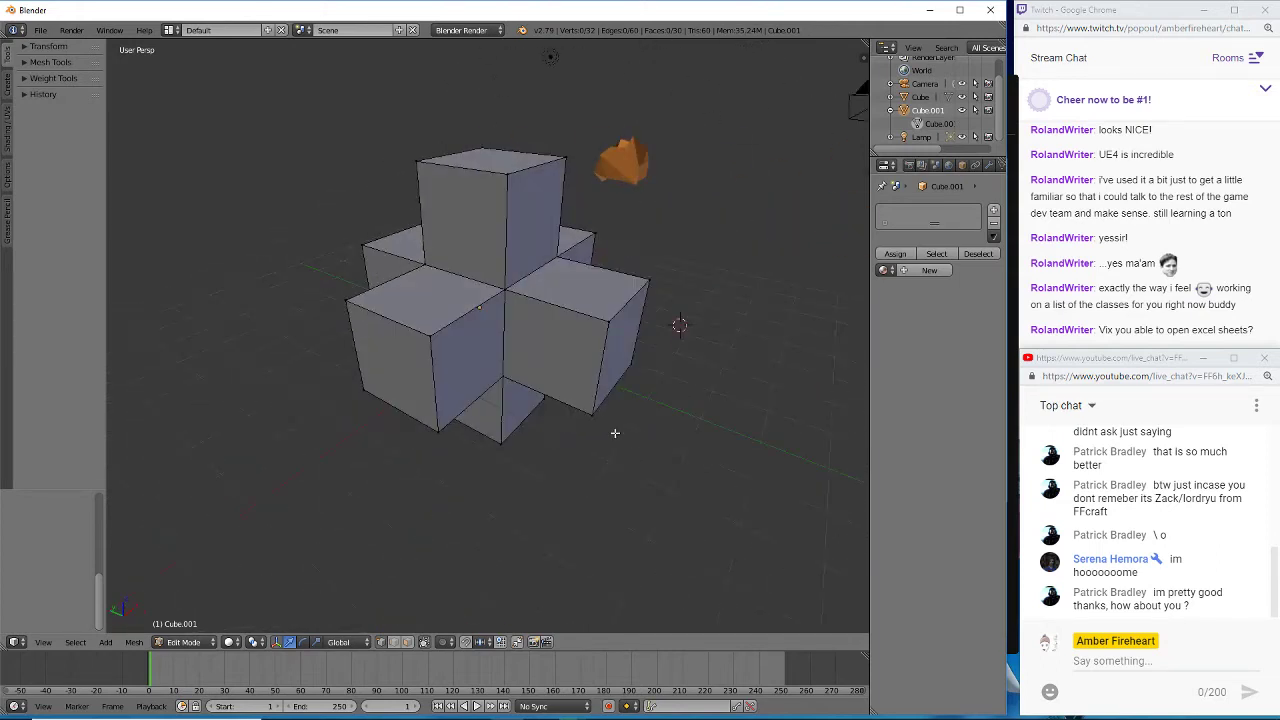
- Switch to Object Mode and move the whole cross-shaped block slightly to one side
right_click(507, 310)
left_click(915, 98)
right_click(476, 348)
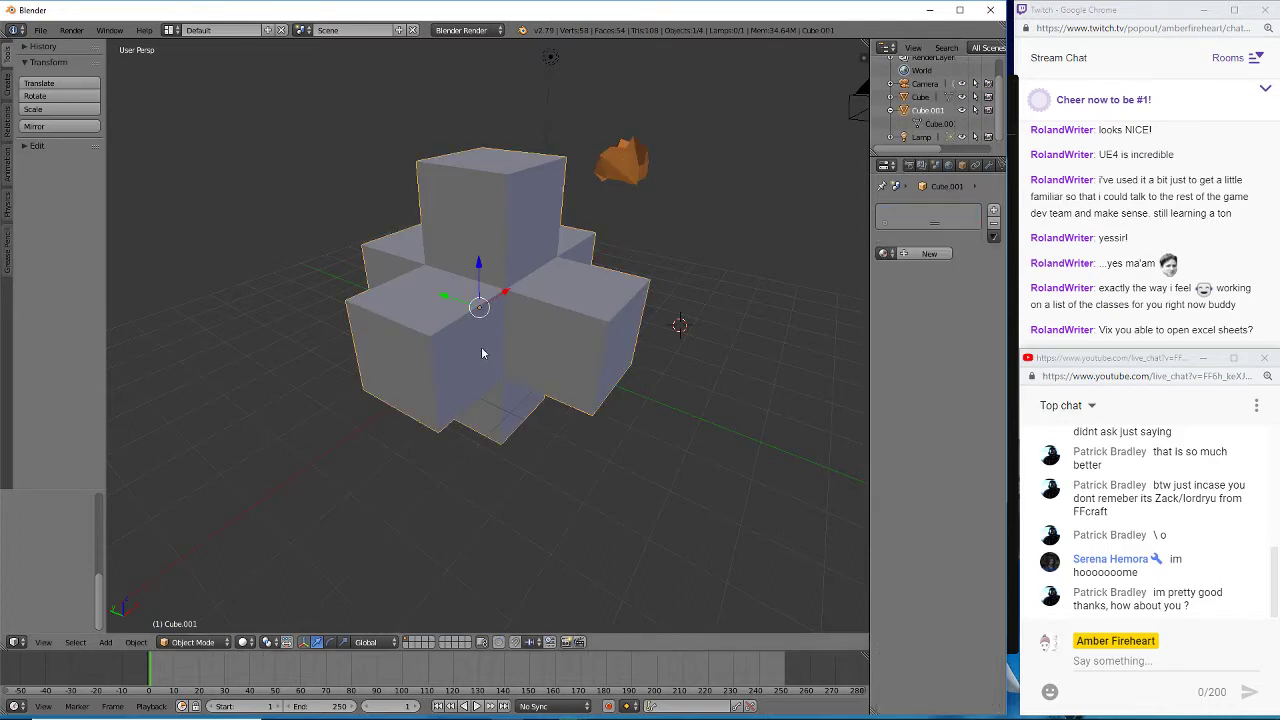
key("g")
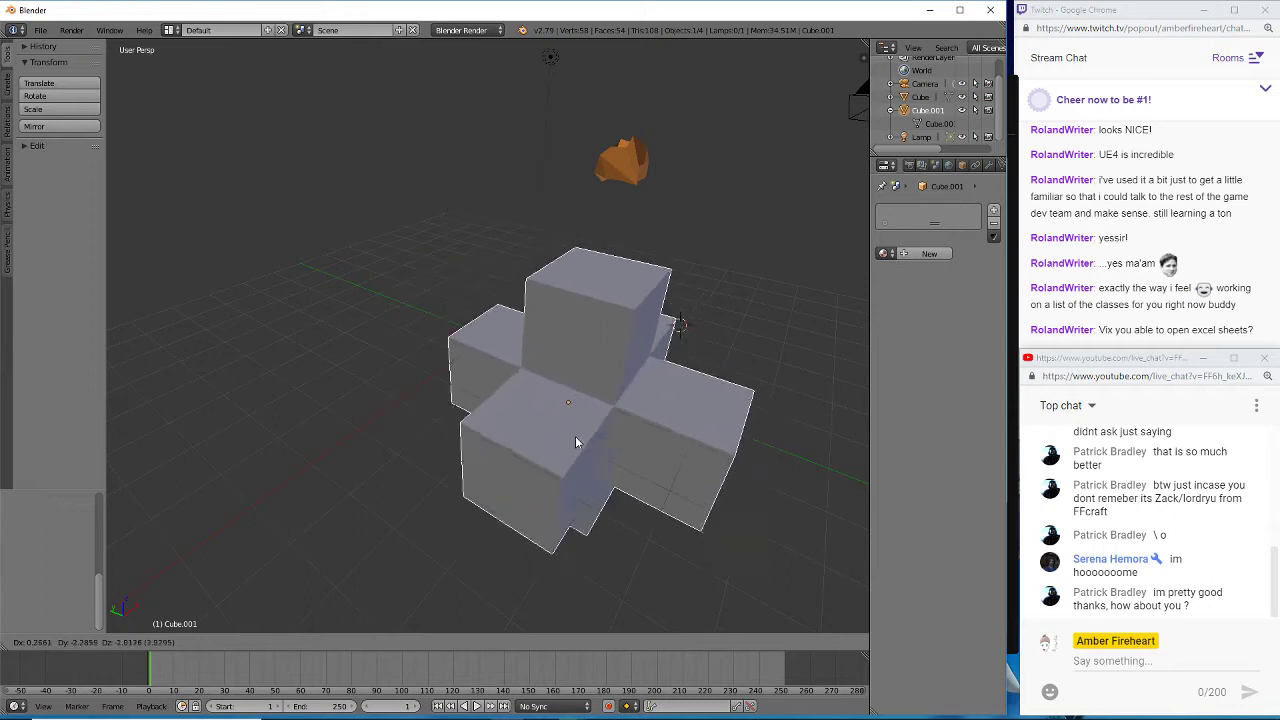
left_click(506, 358)
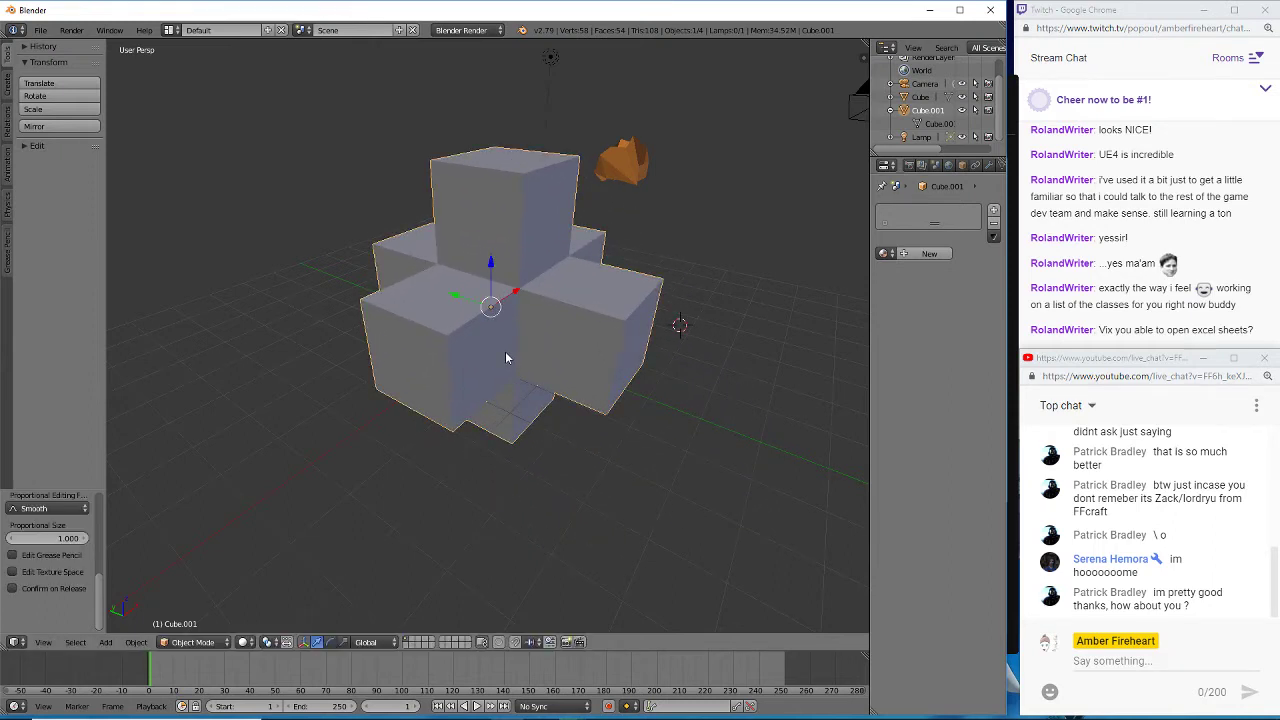
- Return to Edit Mode and pull one bottom corner vertex of the lower block far down into a long spike
middle_click_drag(659, 464, 662, 262)
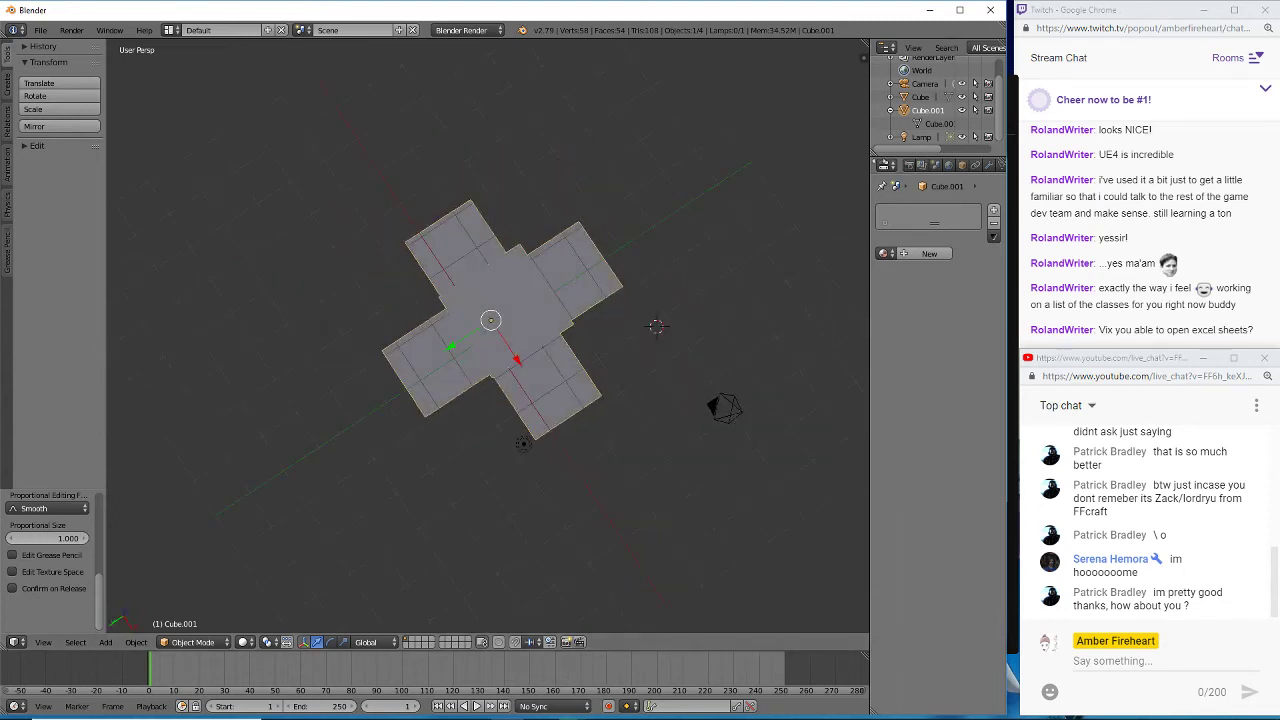
key("Tab")
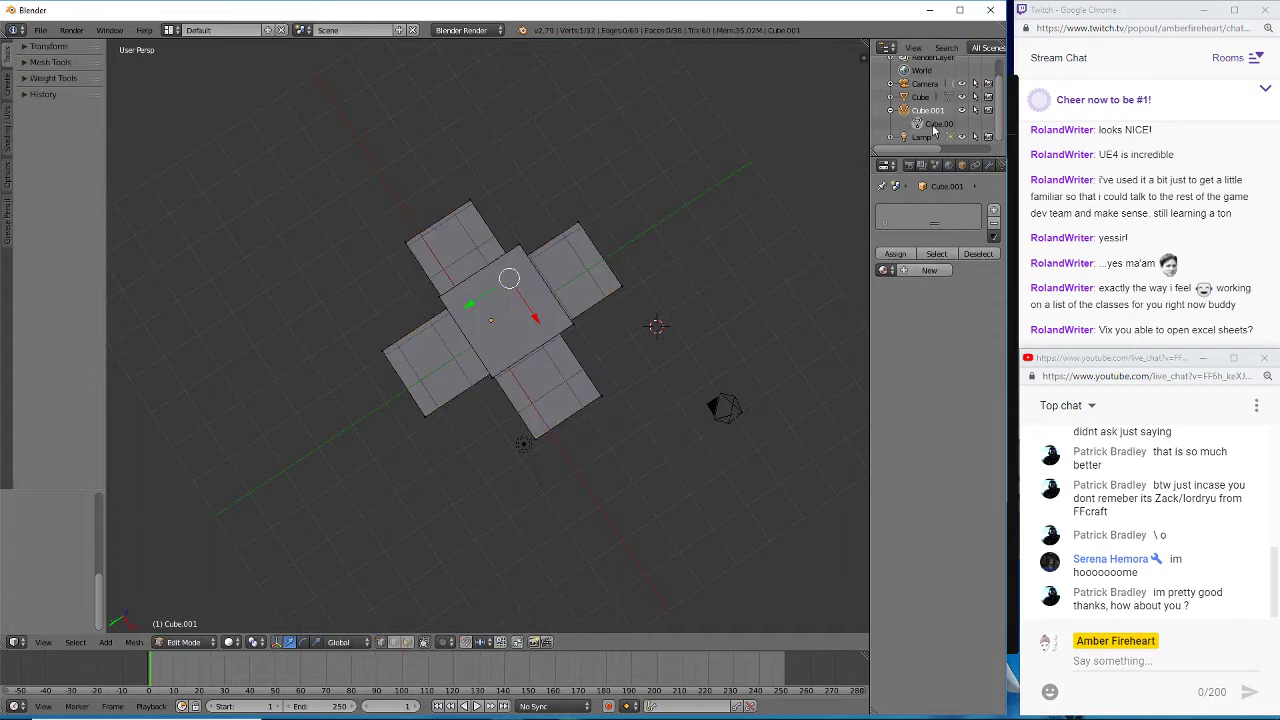
right_click(518, 246)
middle_click_drag(556, 154, 583, 310)
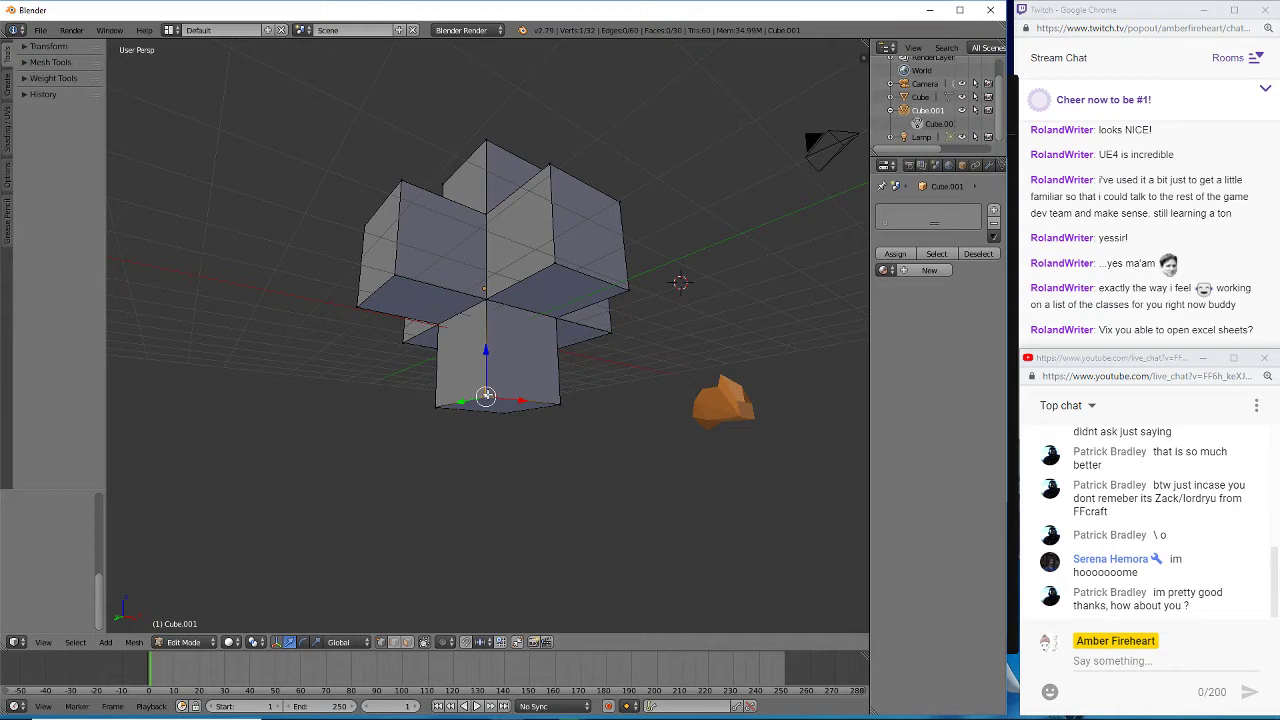
left_click_drag(486, 396, 493, 613)
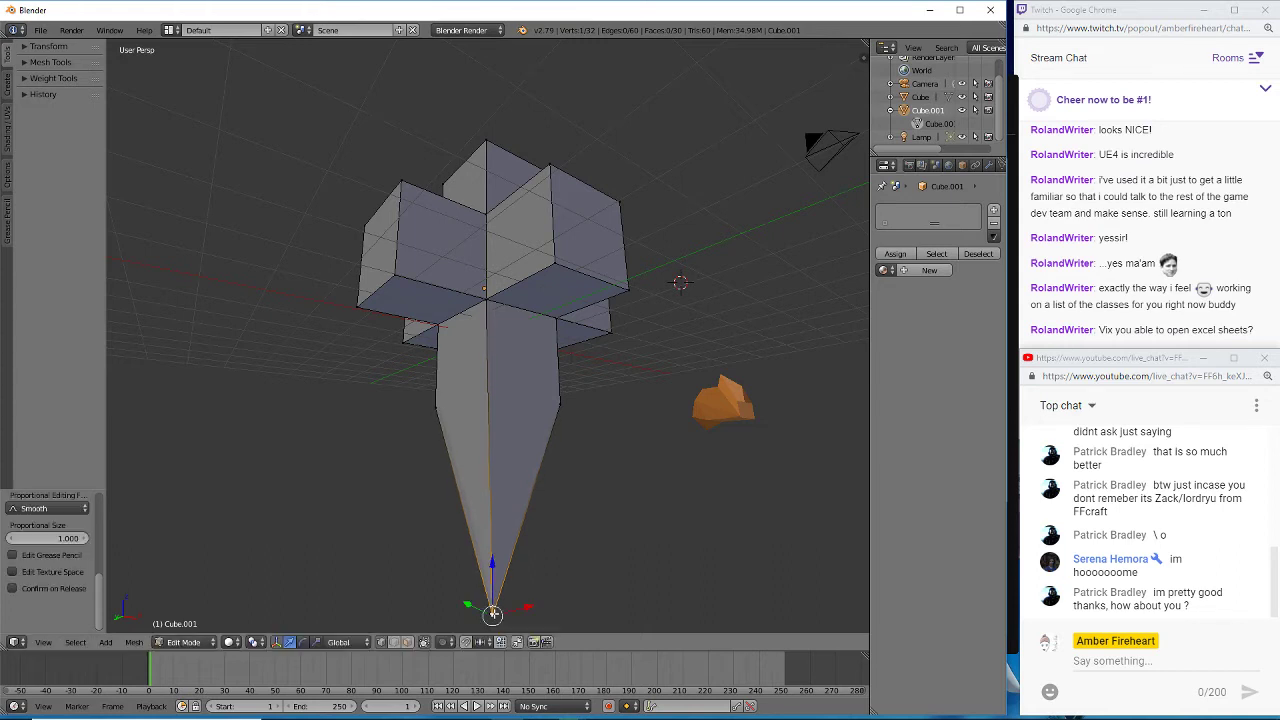
- Move the two bottom corner vertices on either side of the lower block's spike slightly downward, one at a time
middle_click_drag(622, 508, 402, 478)
middle_click_drag(419, 512, 380, 446)
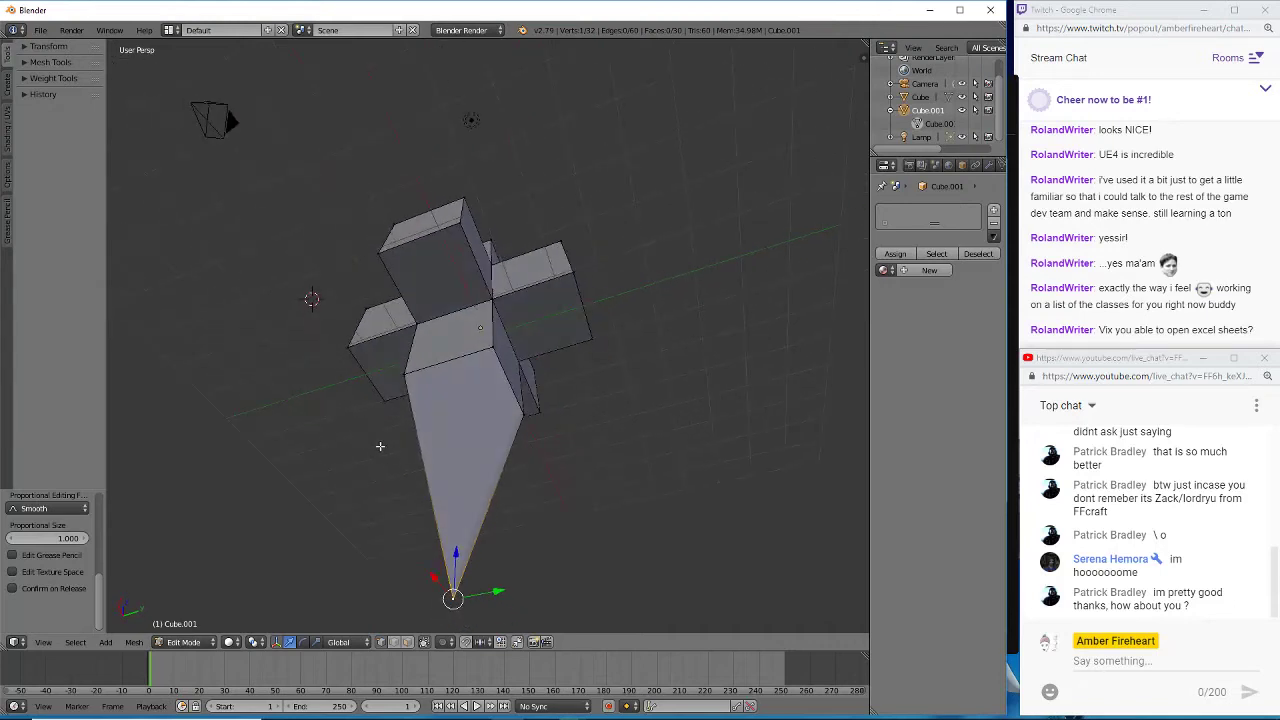
right_click(405, 375)
key("g")
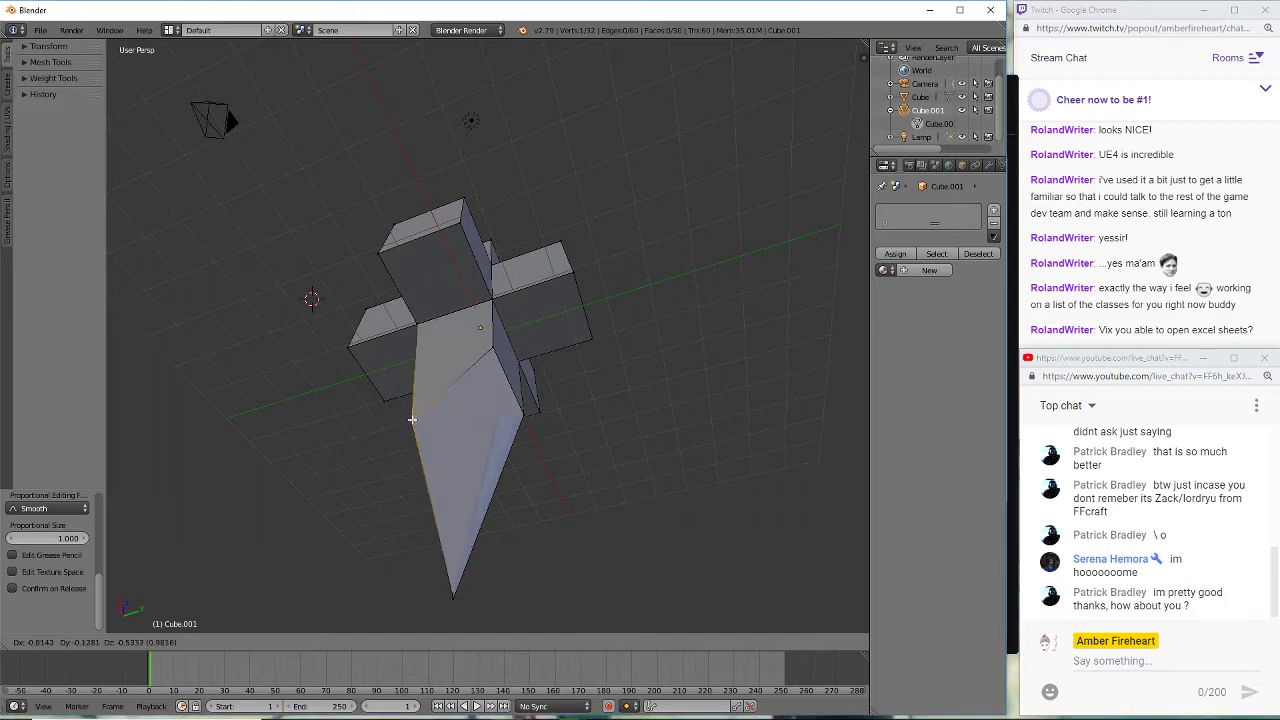
left_click(406, 441)
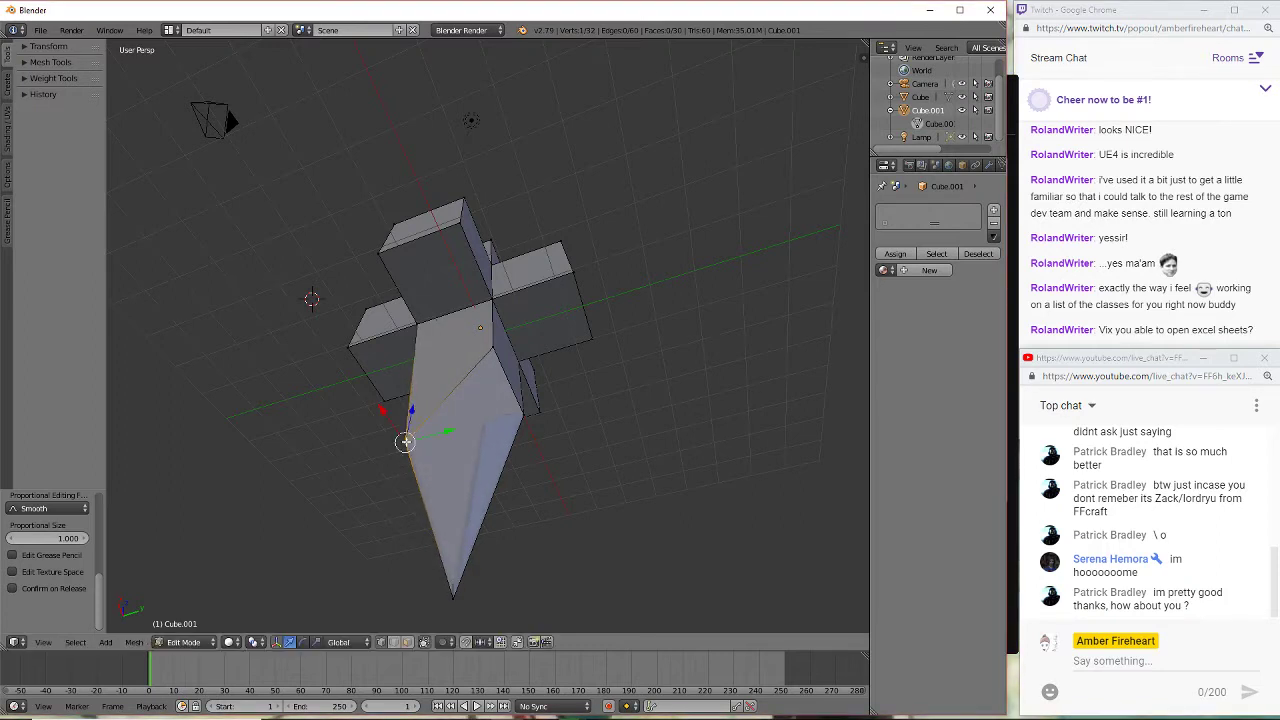
middle_click_drag(610, 469, 593, 540)
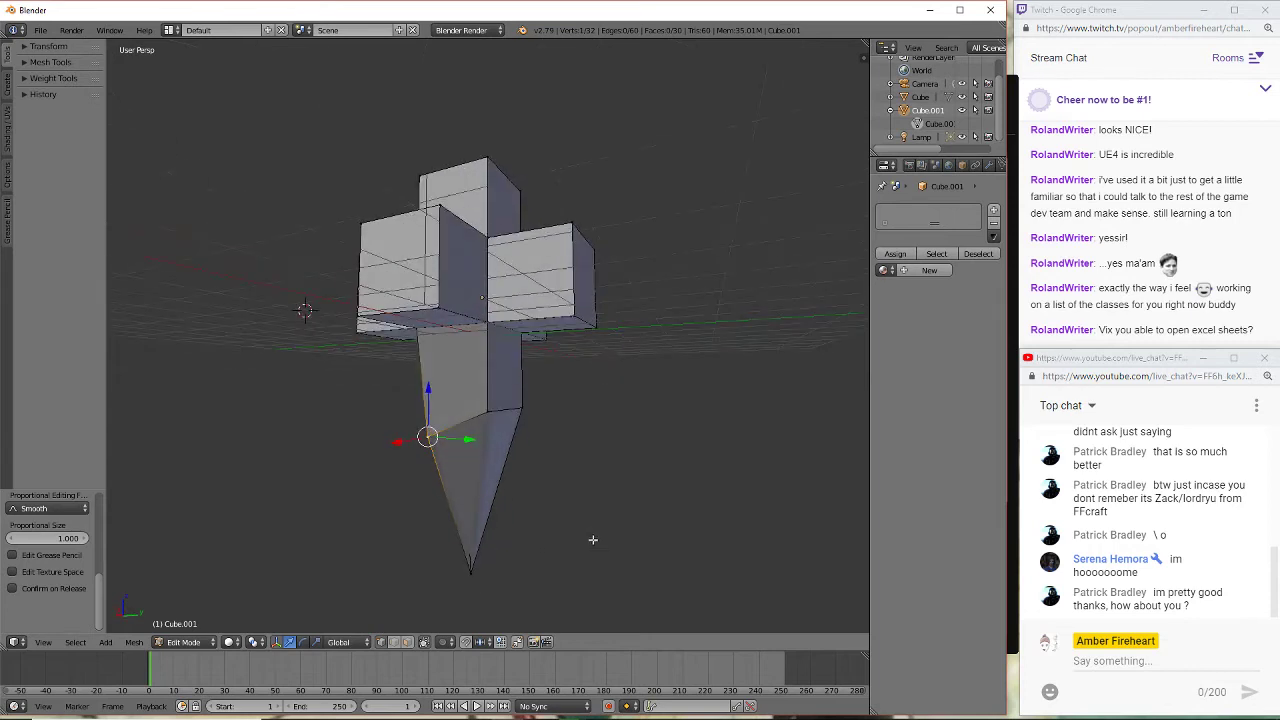
right_click(520, 410)
key("g")
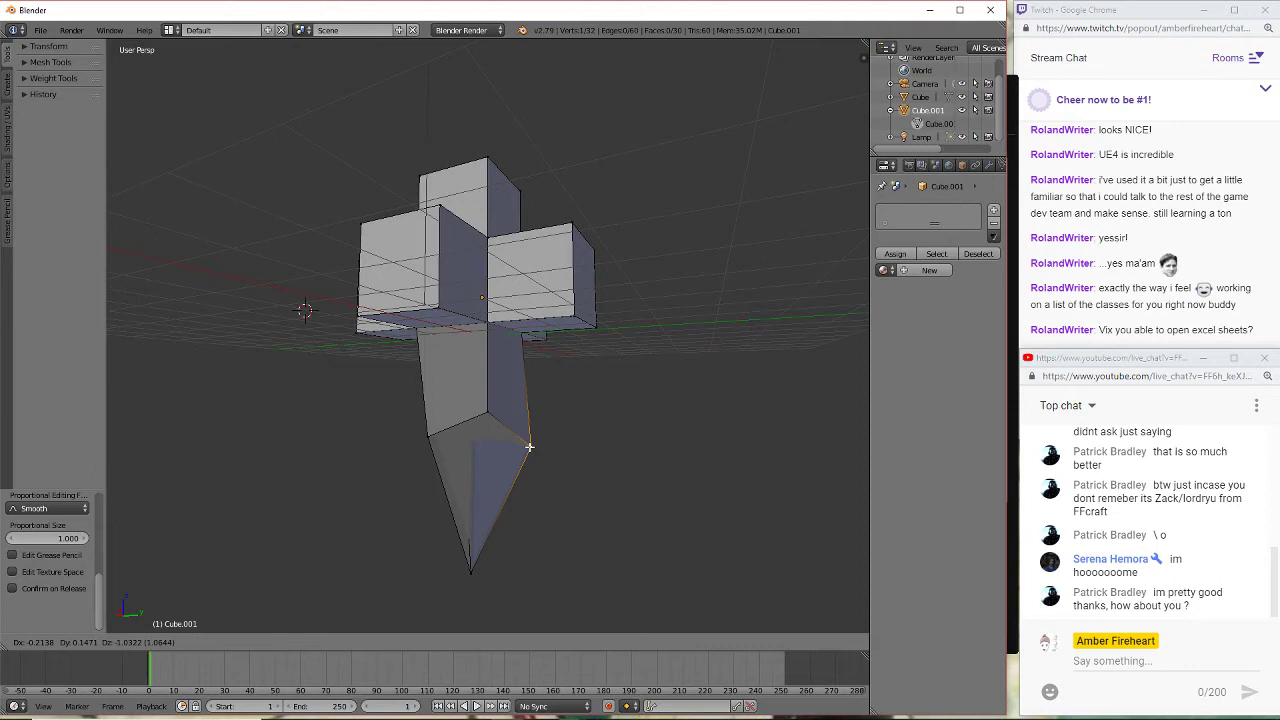
left_click(528, 437)
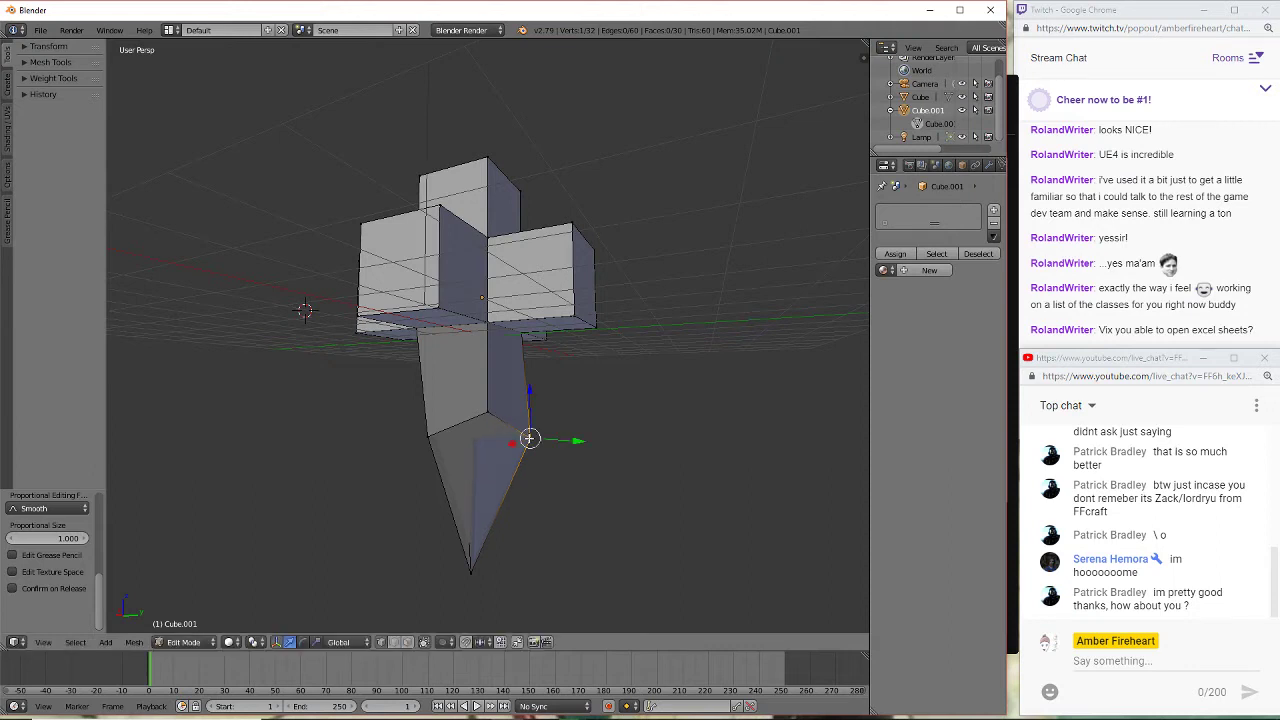
- Pull the lower block's remaining bottom corner vertex down toward the spike's tip, and reposition it from two other viewing angles
right_click(487, 410)
key("g")
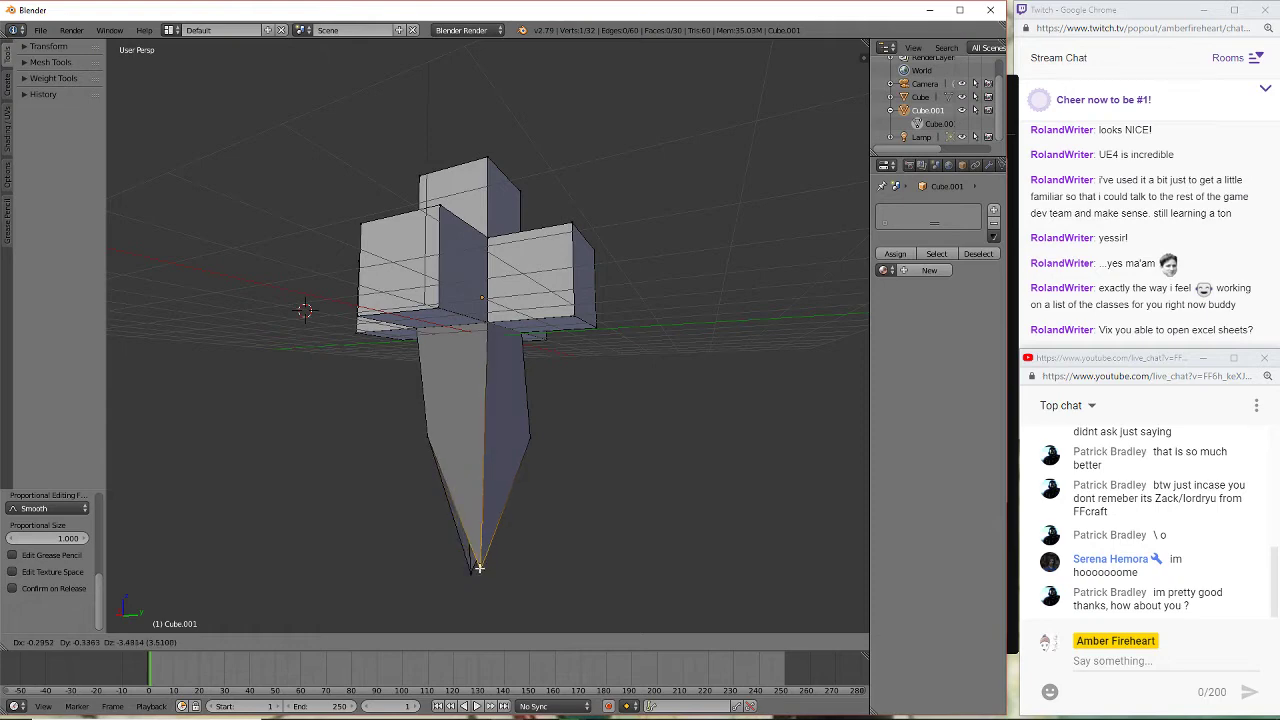
left_click(476, 572)
middle_click_drag(560, 519, 622, 315)
key("g")
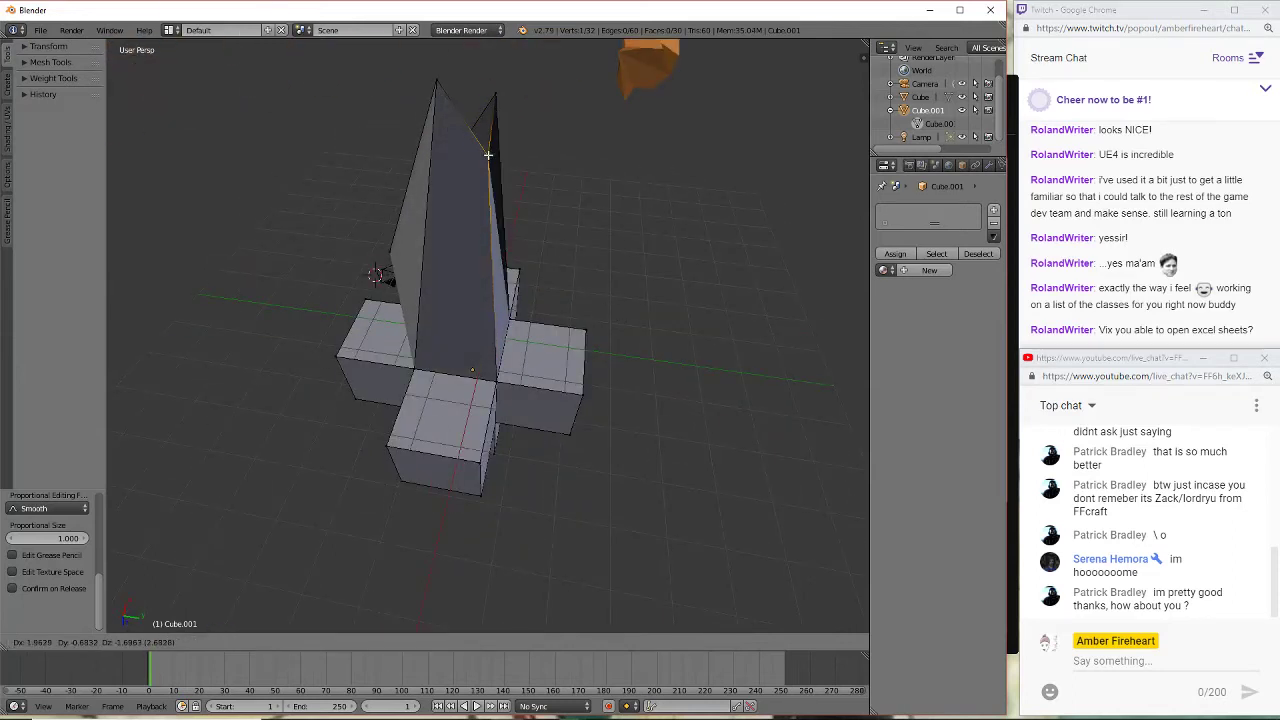
left_click(488, 155)
middle_click_drag(577, 192, 461, 222)
key("g")
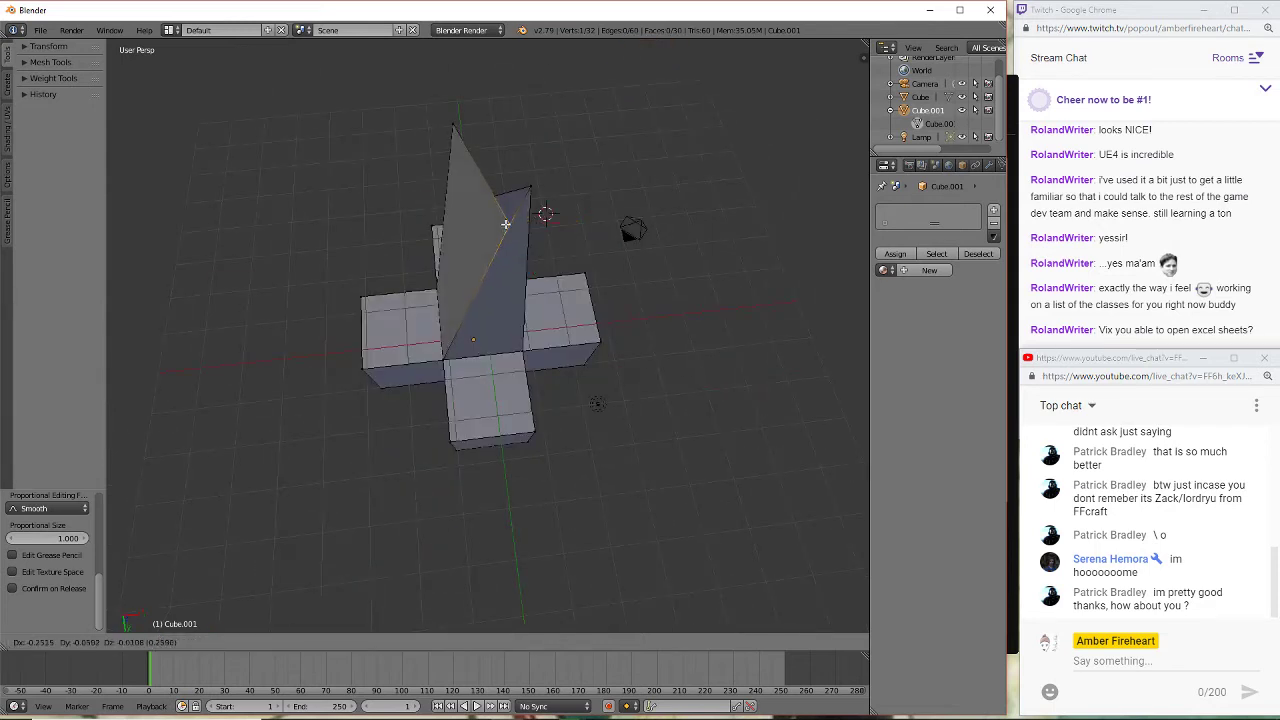
left_click(476, 222)
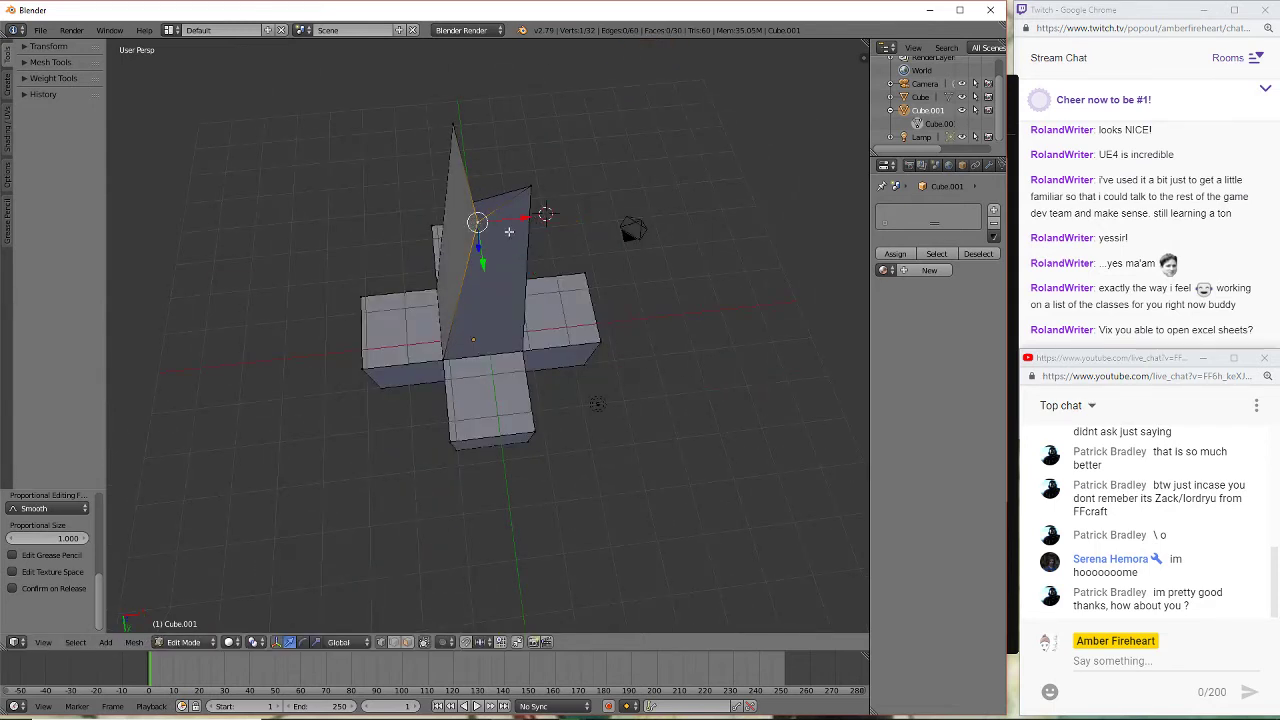
- Move one corner vertex of the lower block's spike inward, and refine its position freely from two further viewing angles
middle_click_drag(641, 212, 396, 178)
right_click(564, 291)
key("g")
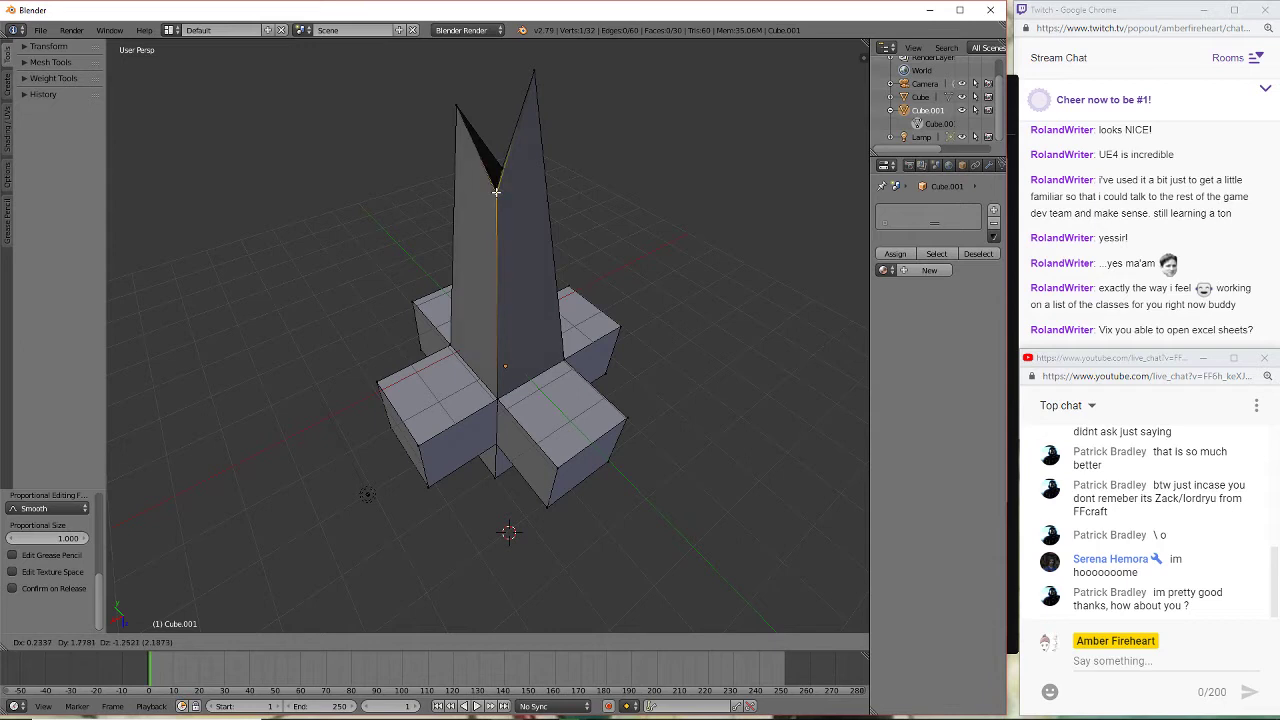
left_click(496, 196)
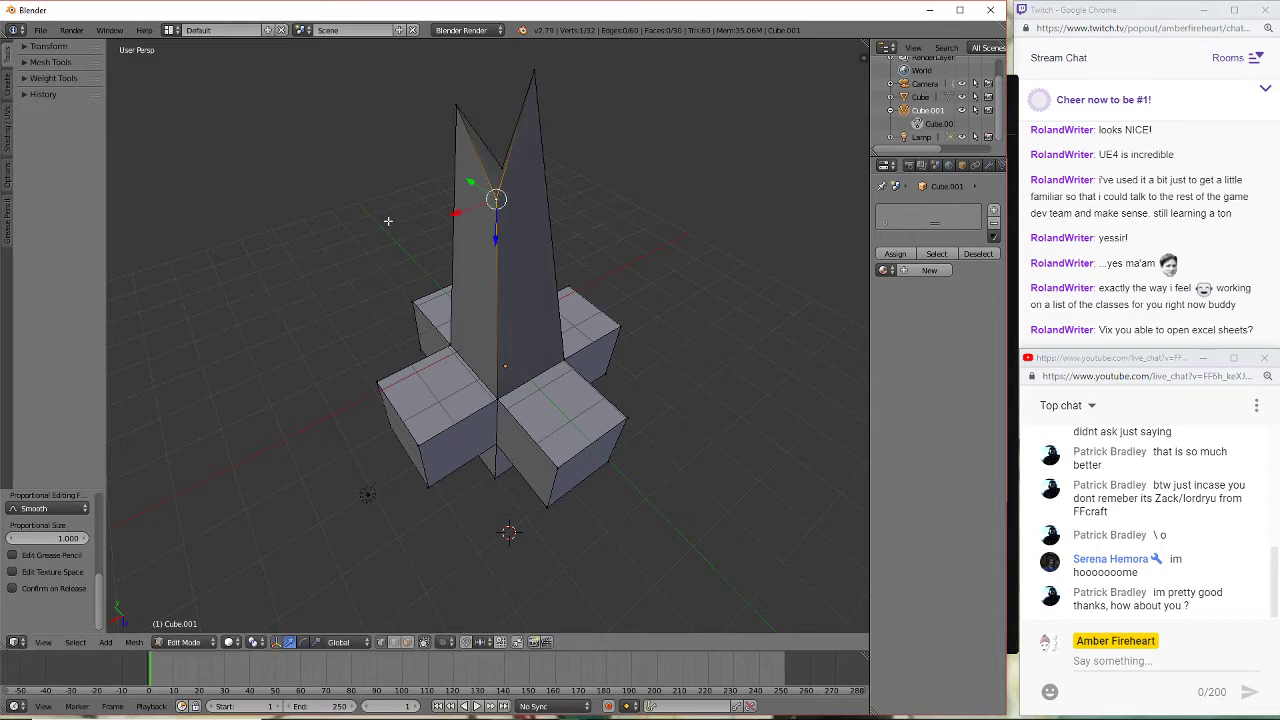
middle_click_drag(388, 221, 486, 256)
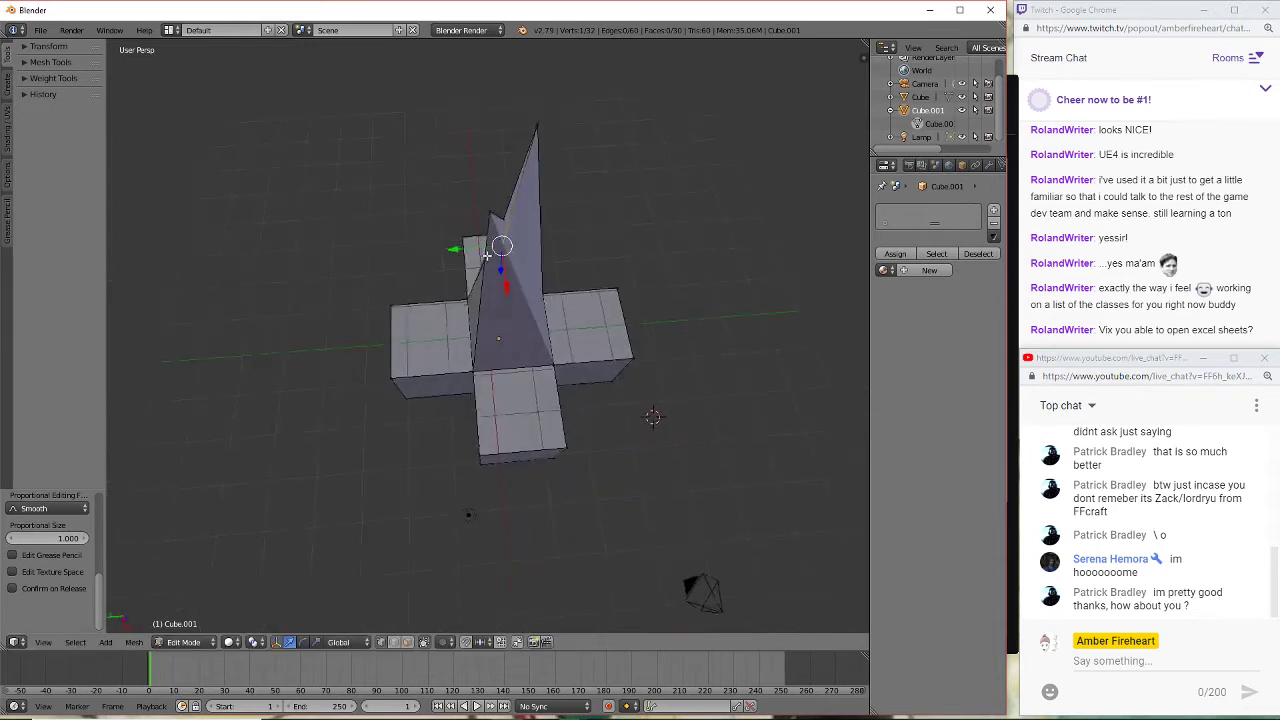
key("g")
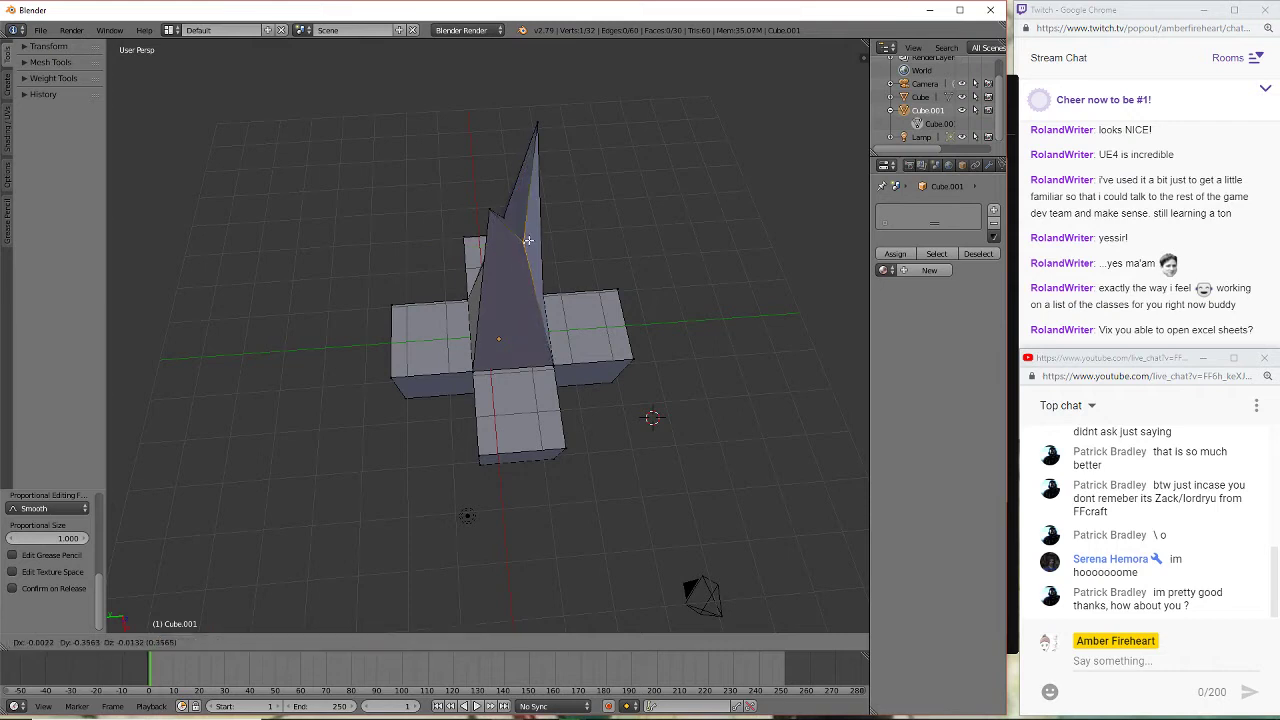
left_click(533, 234)
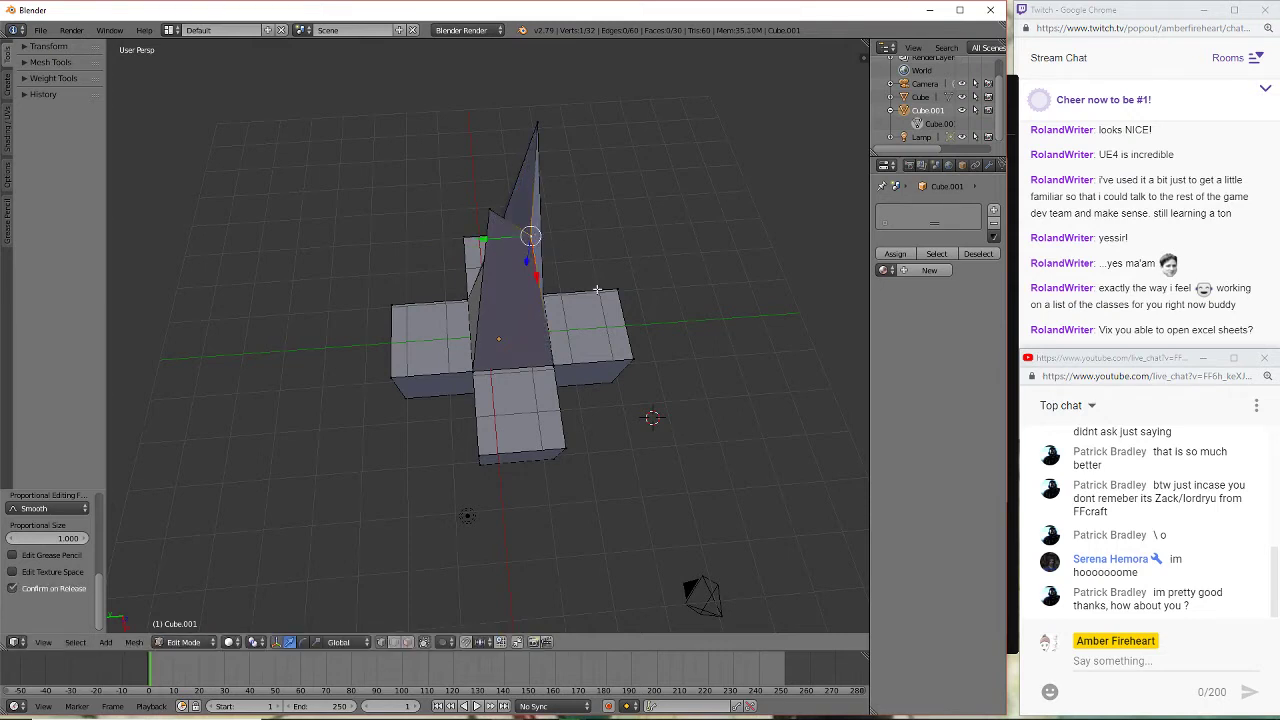
middle_click_drag(597, 290, 572, 314)
left_click_drag(533, 284, 524, 290)
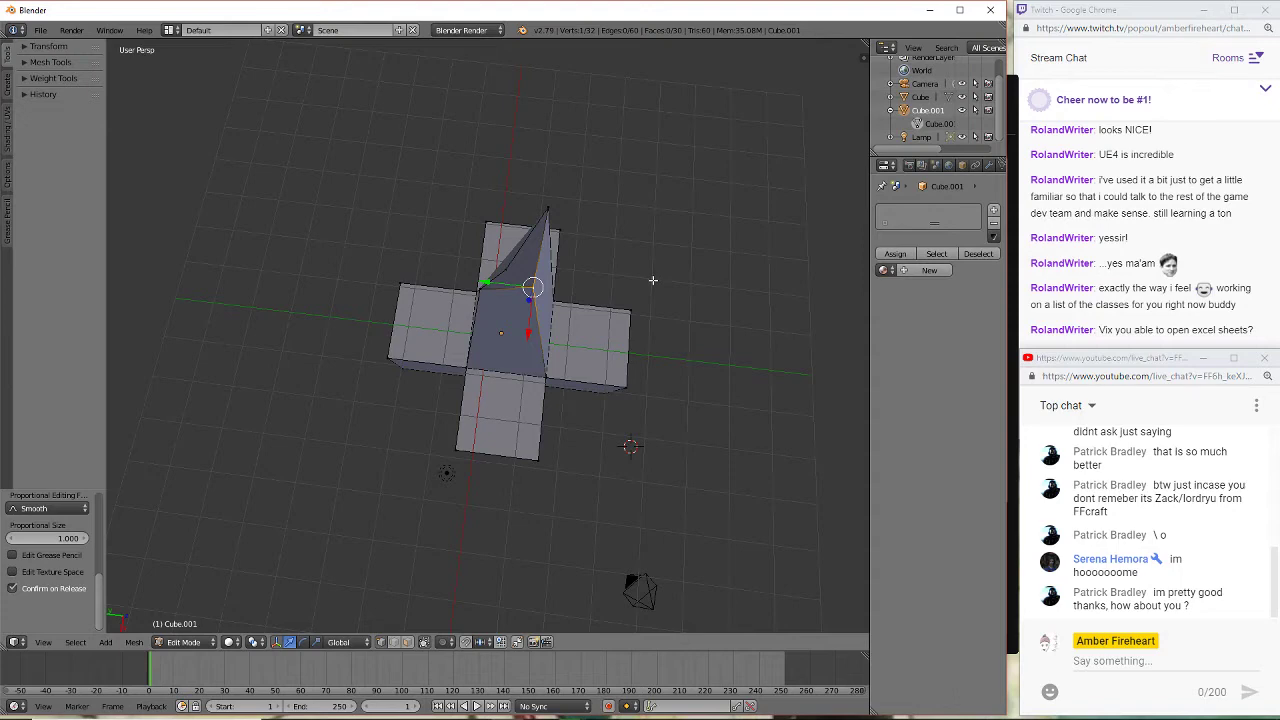
- Select another corner vertex of the lower block's spike, move it along the Y axis, and reposition it freely
middle_click_drag(652, 280, 796, 214)
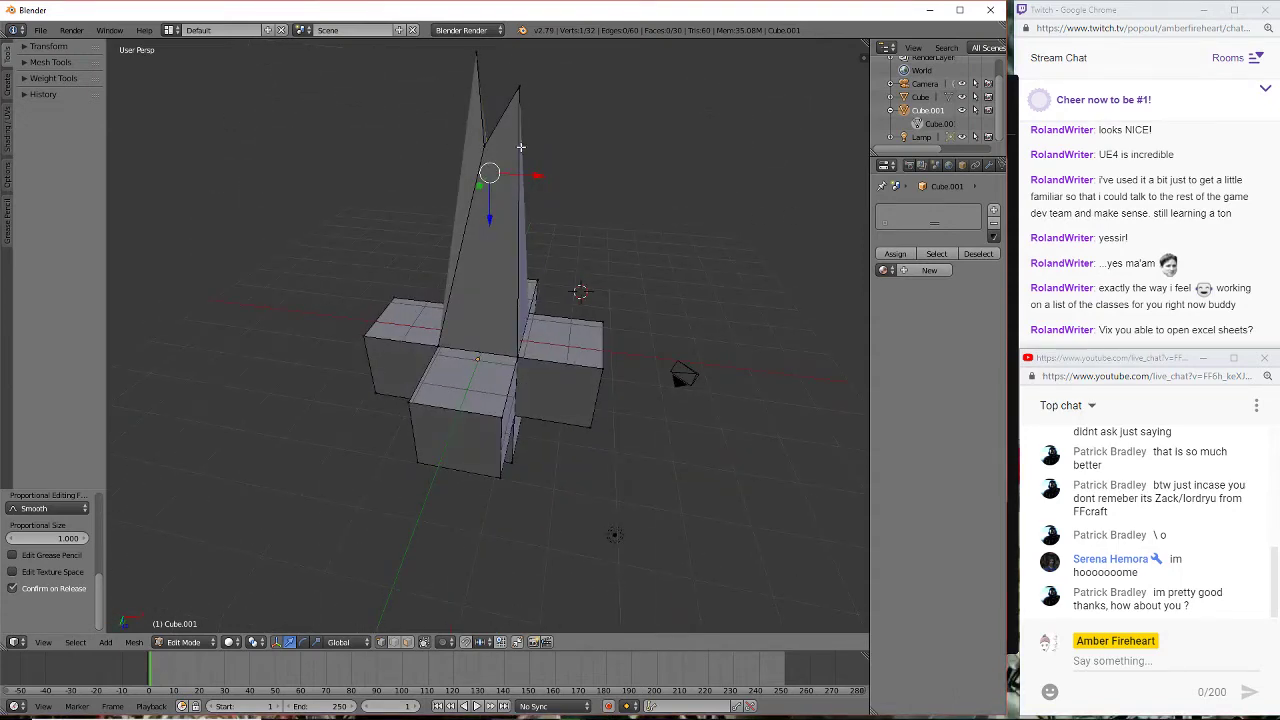
right_click(485, 137)
key("g")
key("y")
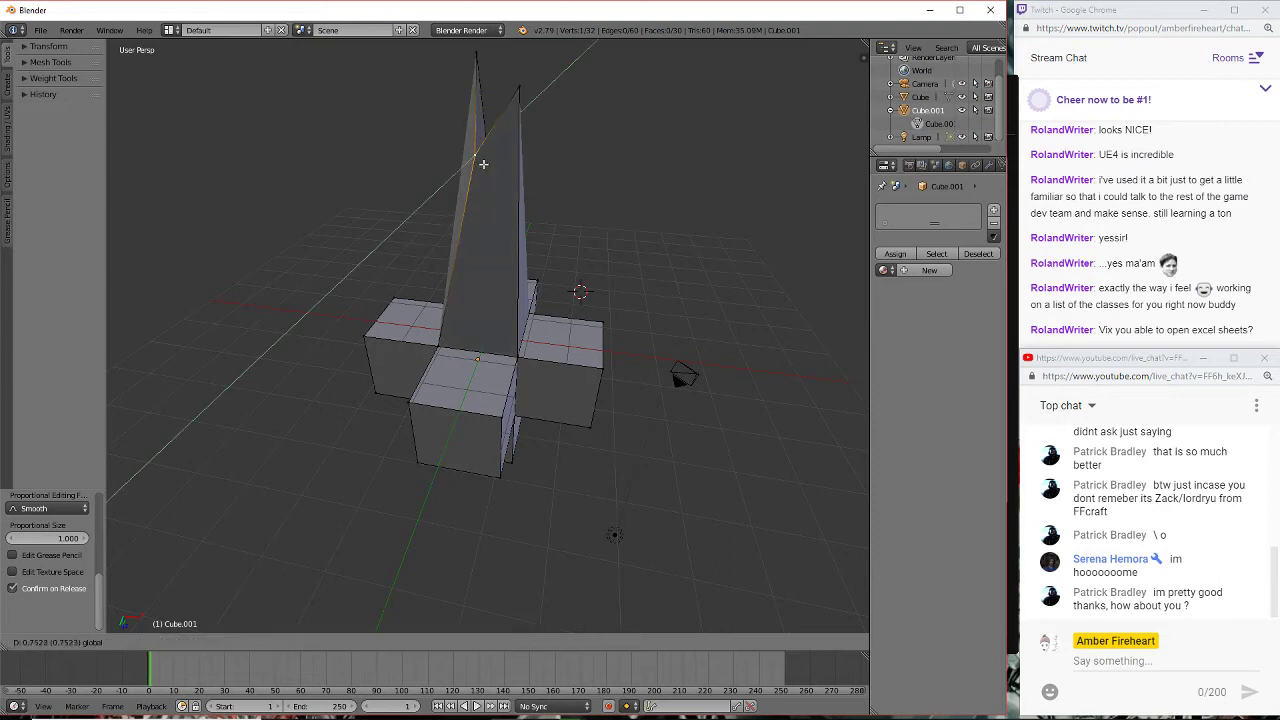
left_click(488, 175)
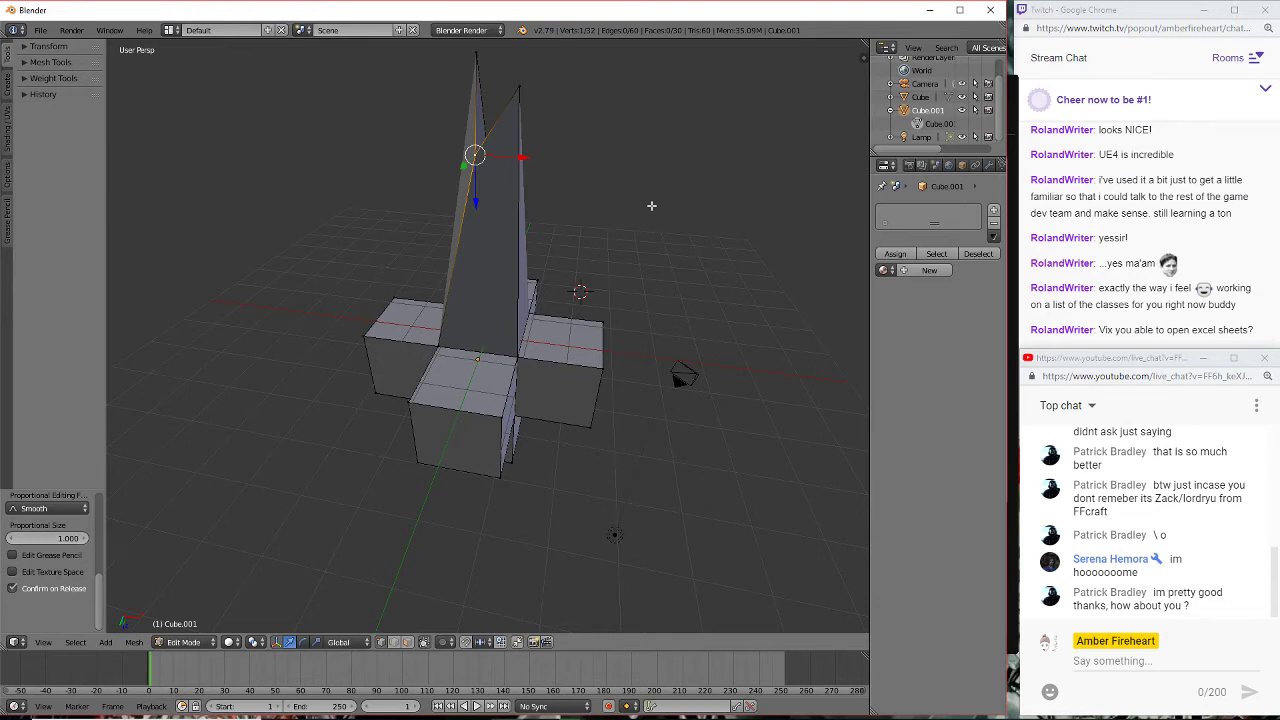
key("g")
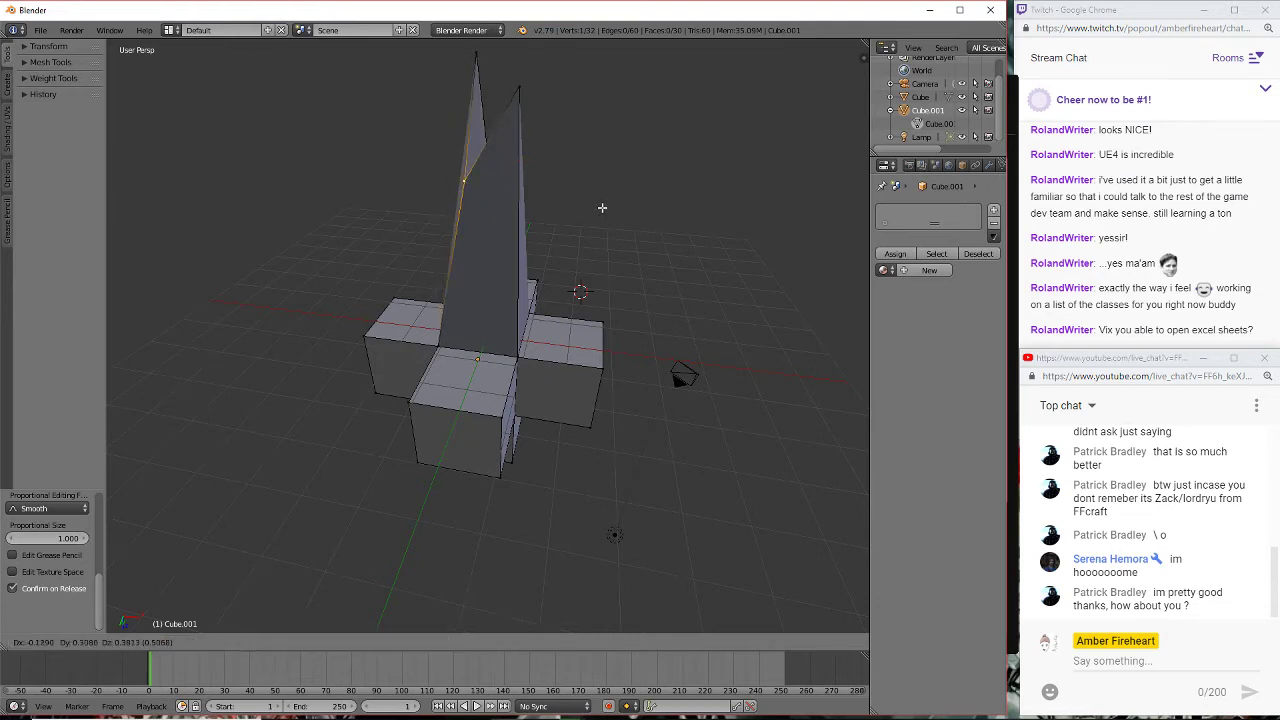
left_click(602, 208)
- Move the selected spike vertex along the Z axis, and shift it horizontally along the X and Y axes
middle_click_drag(657, 201, 390, 279)
key("g")
key("z")
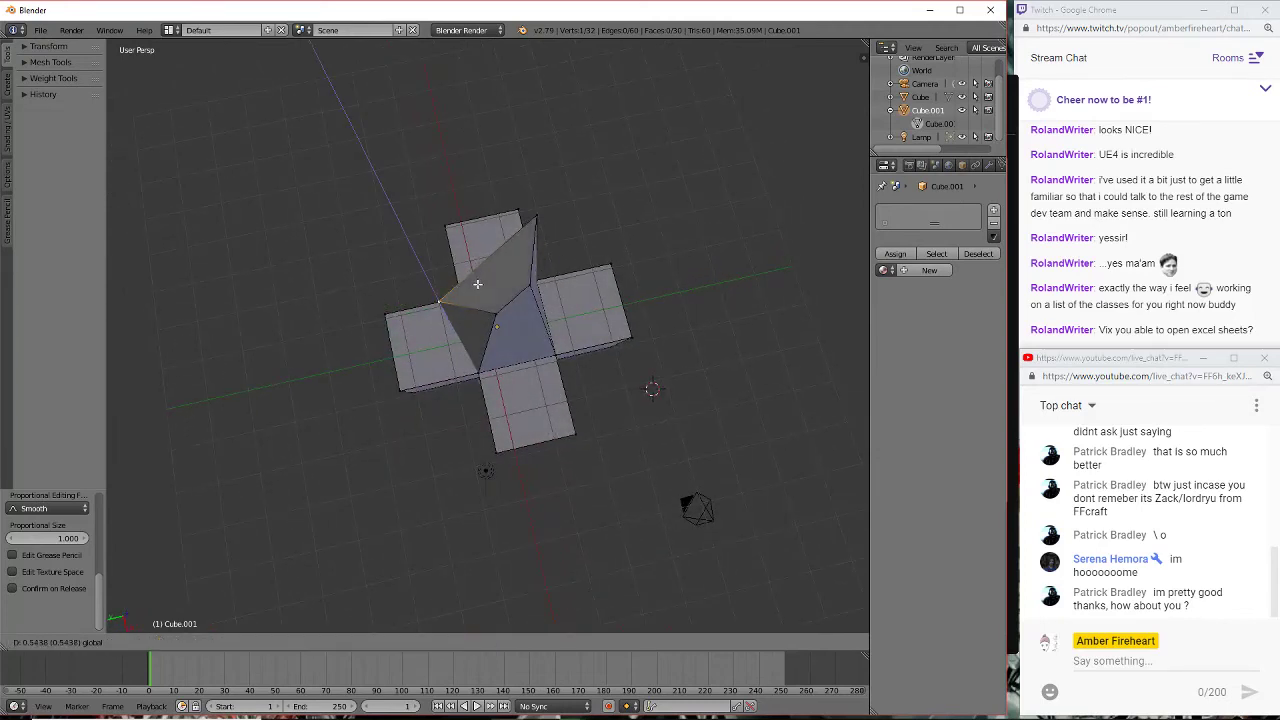
left_click(549, 292)
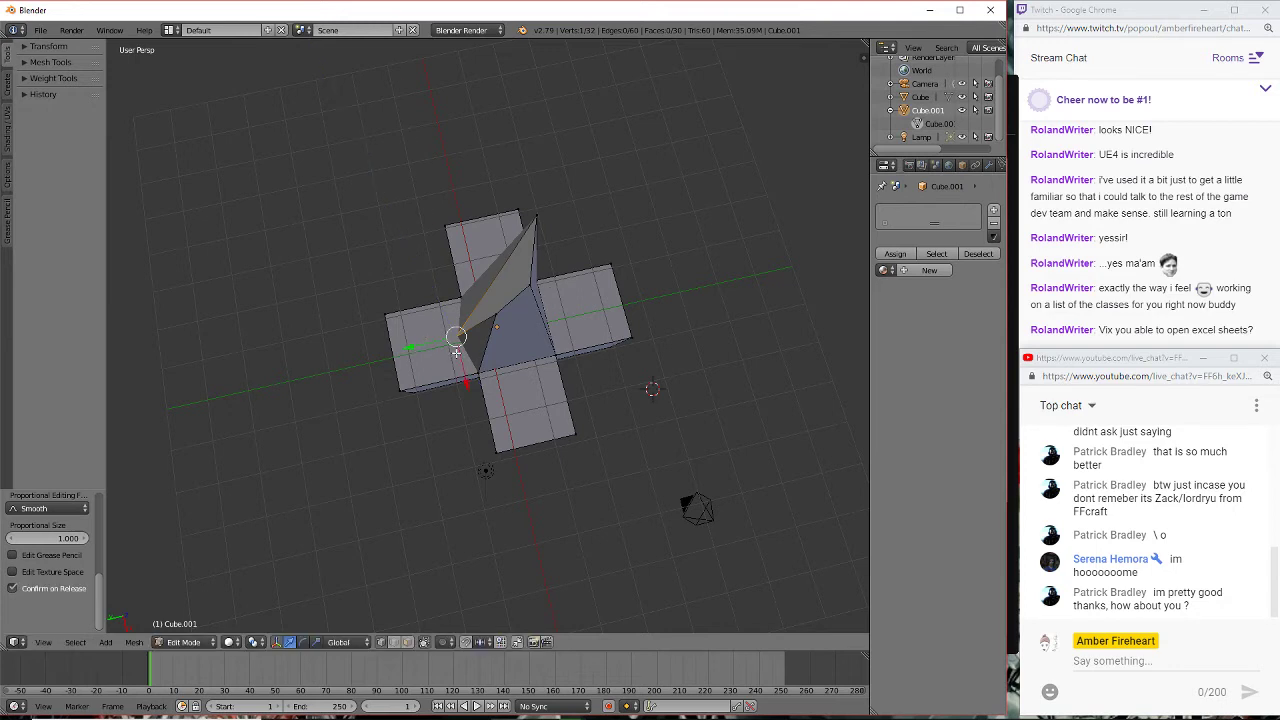
left_click_drag(455, 352, 529, 298)
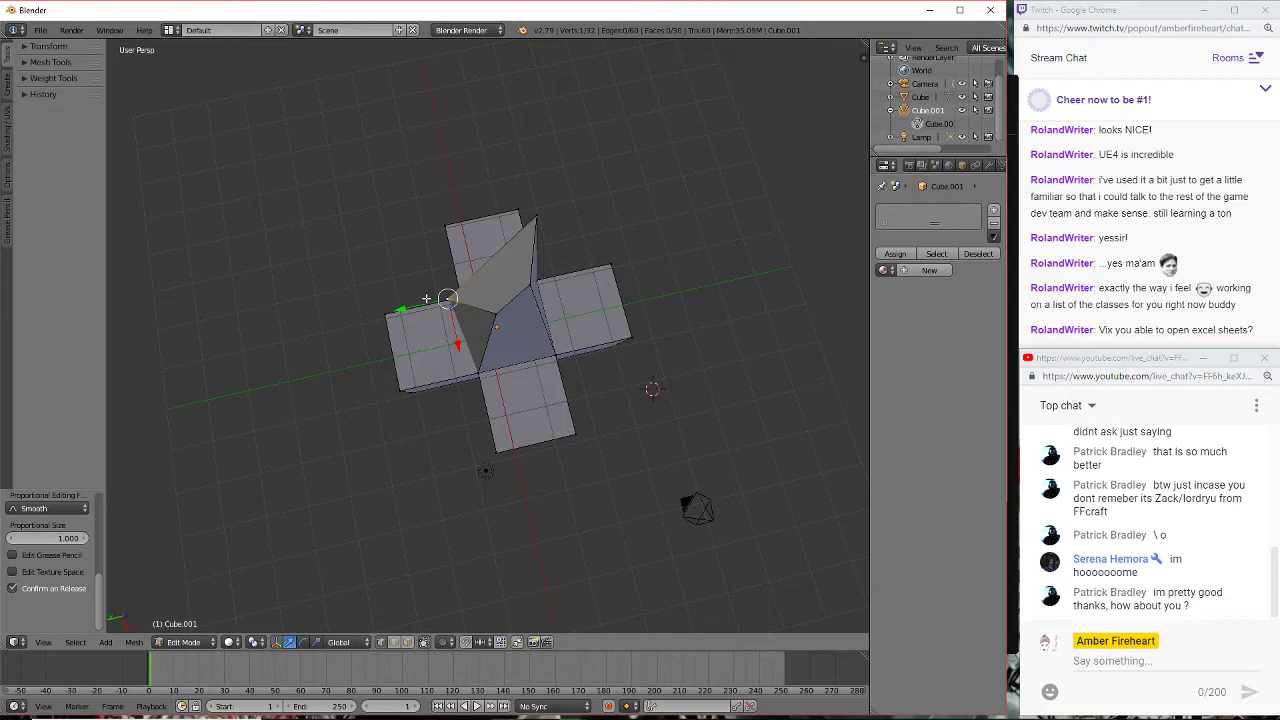
left_click_drag(403, 310, 449, 302)
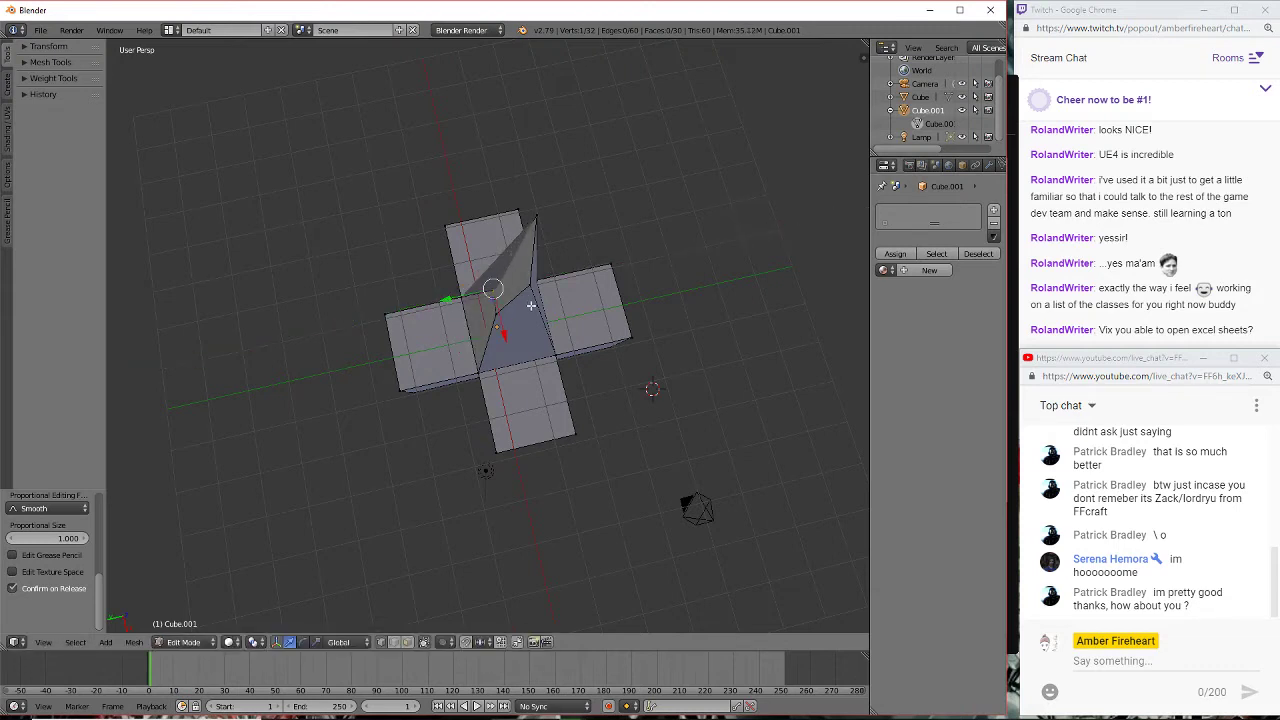
- Pull the spike's outward-leaning tip vertex in over the block's centre, and adjust it from another viewing angle
middle_click_drag(578, 241, 419, 244)
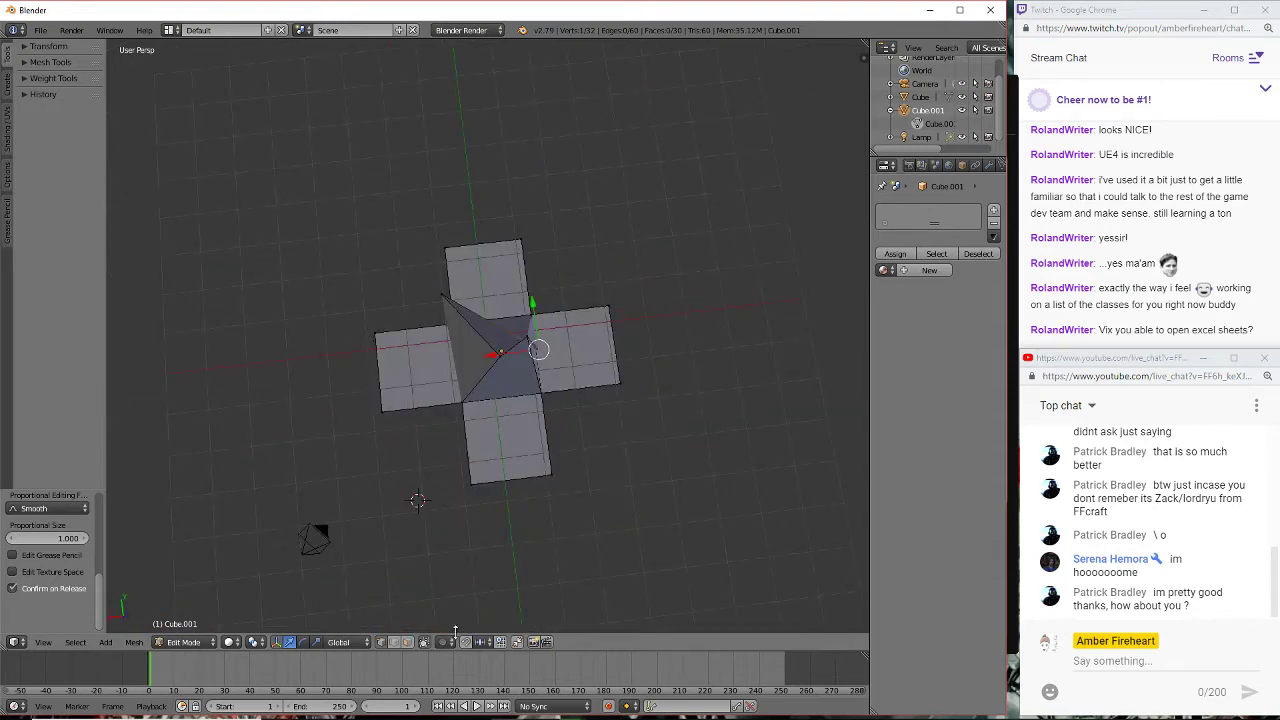
mouse_move(456, 717)
key("g")
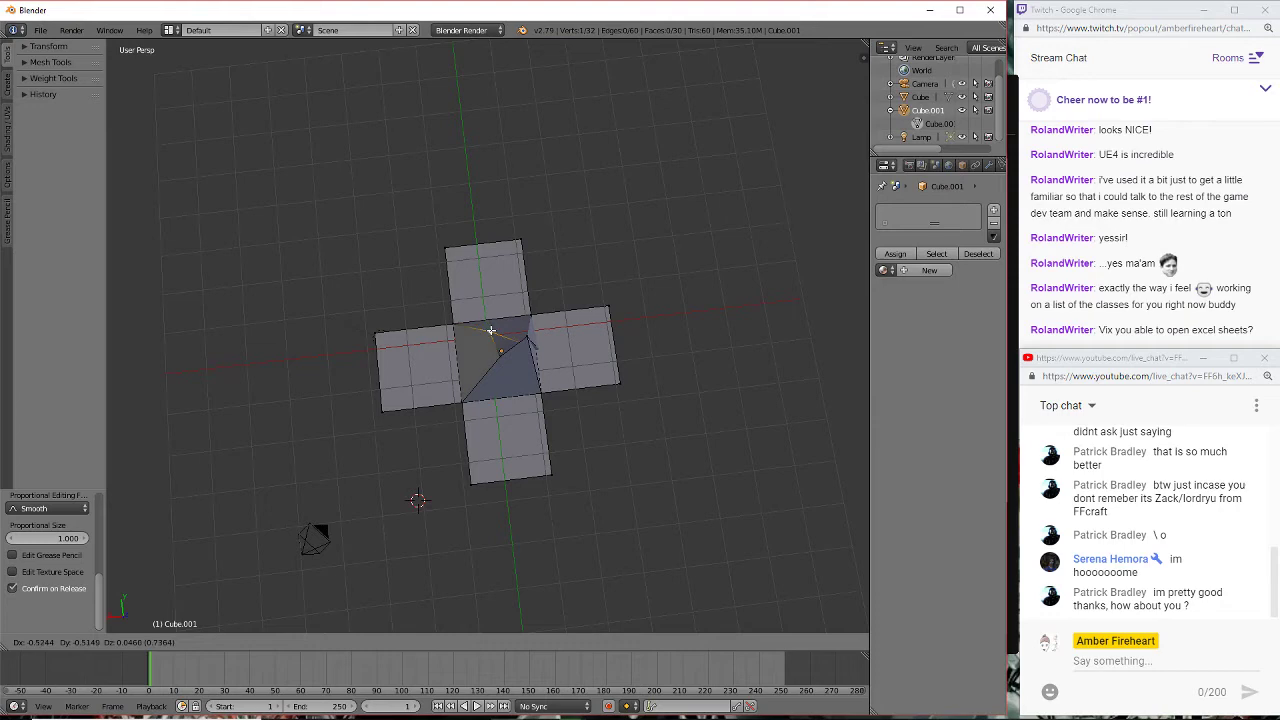
left_click(491, 330)
middle_click_drag(551, 343, 731, 334)
left_click_drag(522, 219, 527, 261)
left_click(527, 261)
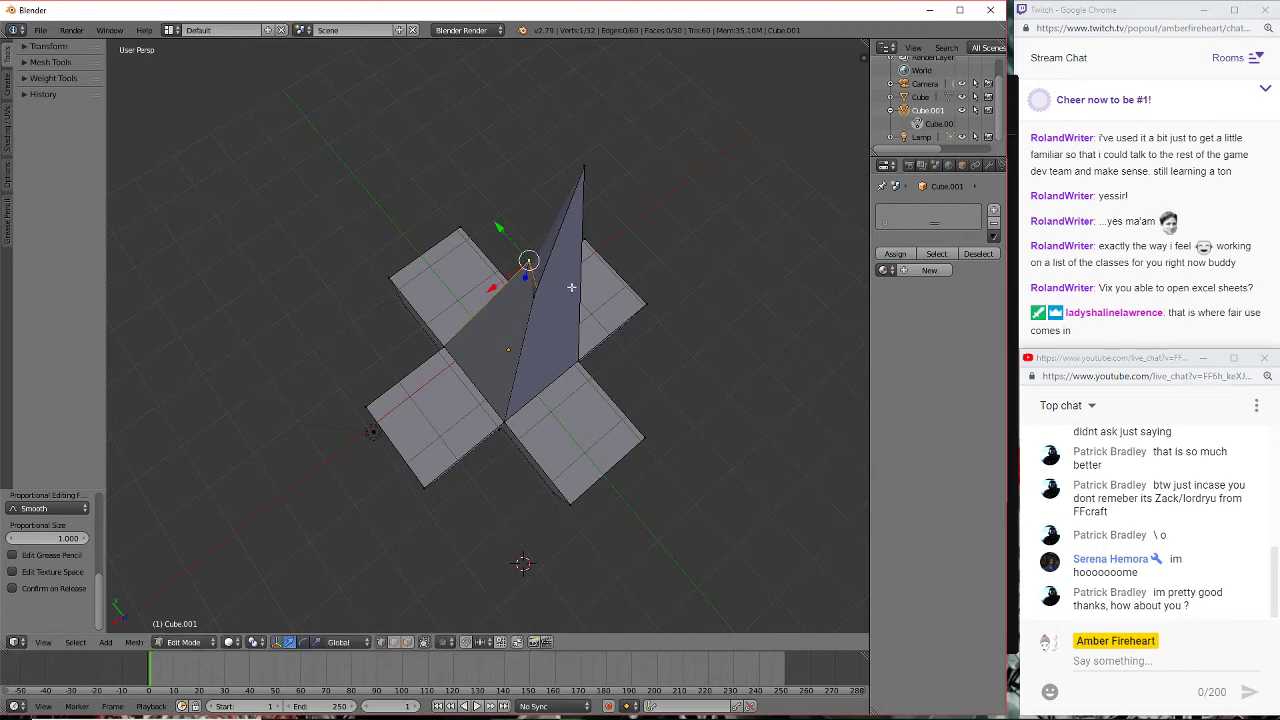
- Select a corner vertex on one side arm, and switch to Object Mode to view the spiked block from several angles
right_click(642, 303)
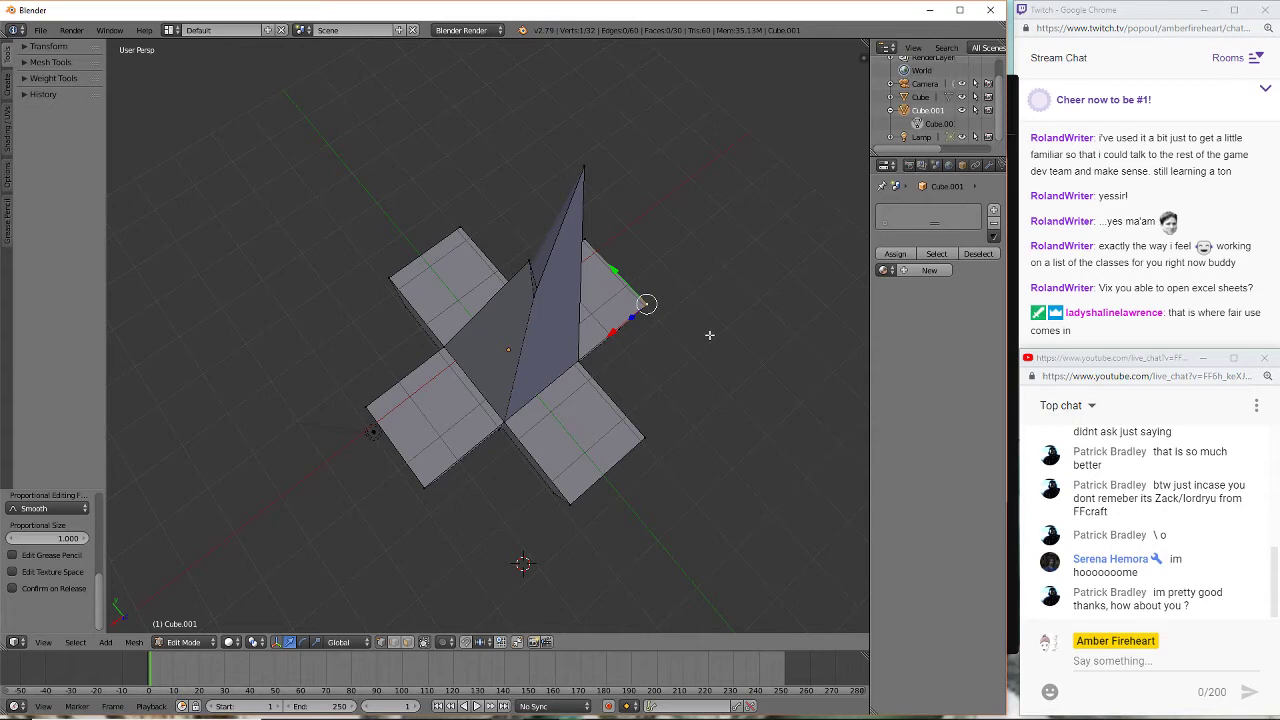
middle_click_drag(709, 335, 675, 236)
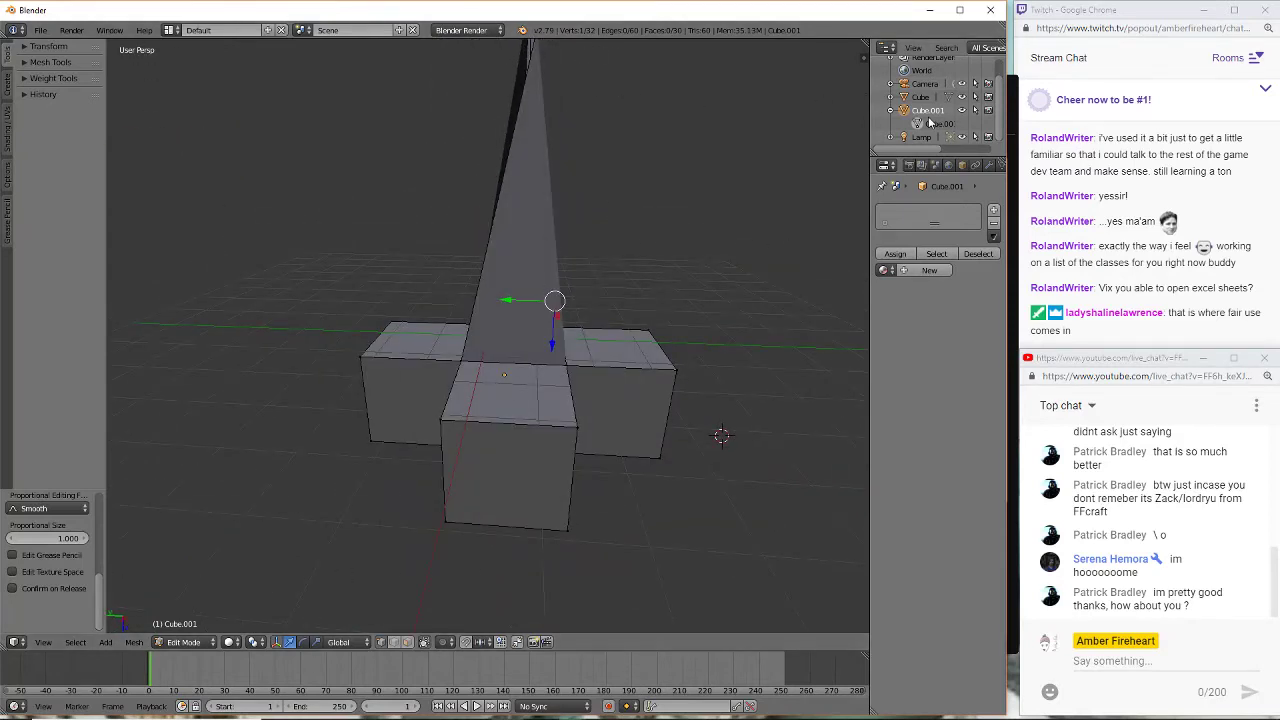
left_click(937, 124)
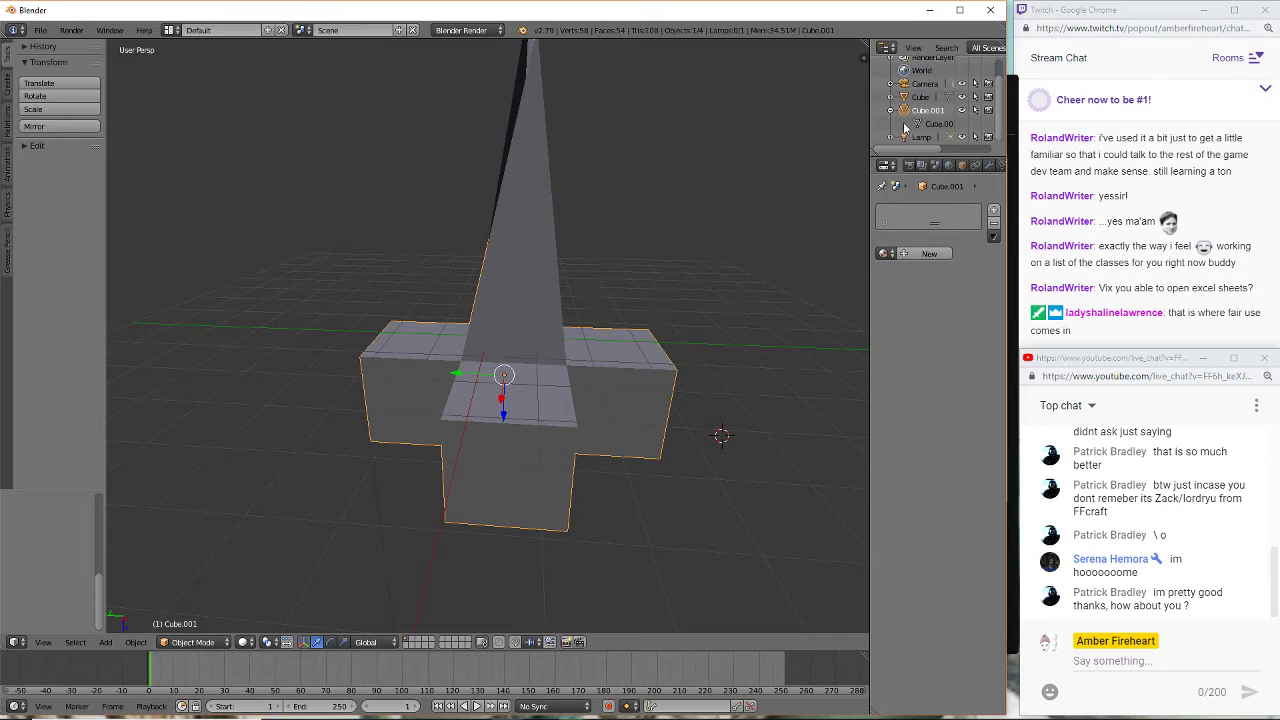
middle_click_drag(714, 240, 167, 536)
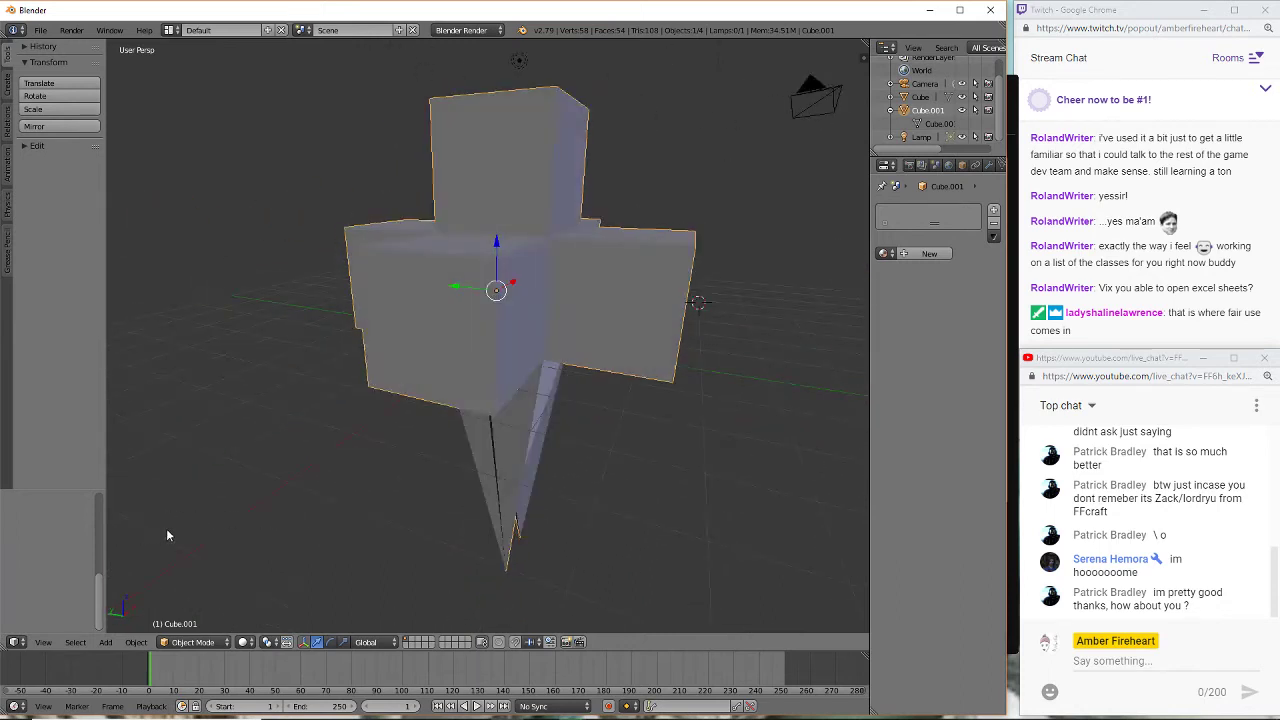
middle_click_drag(783, 506, 513, 510)
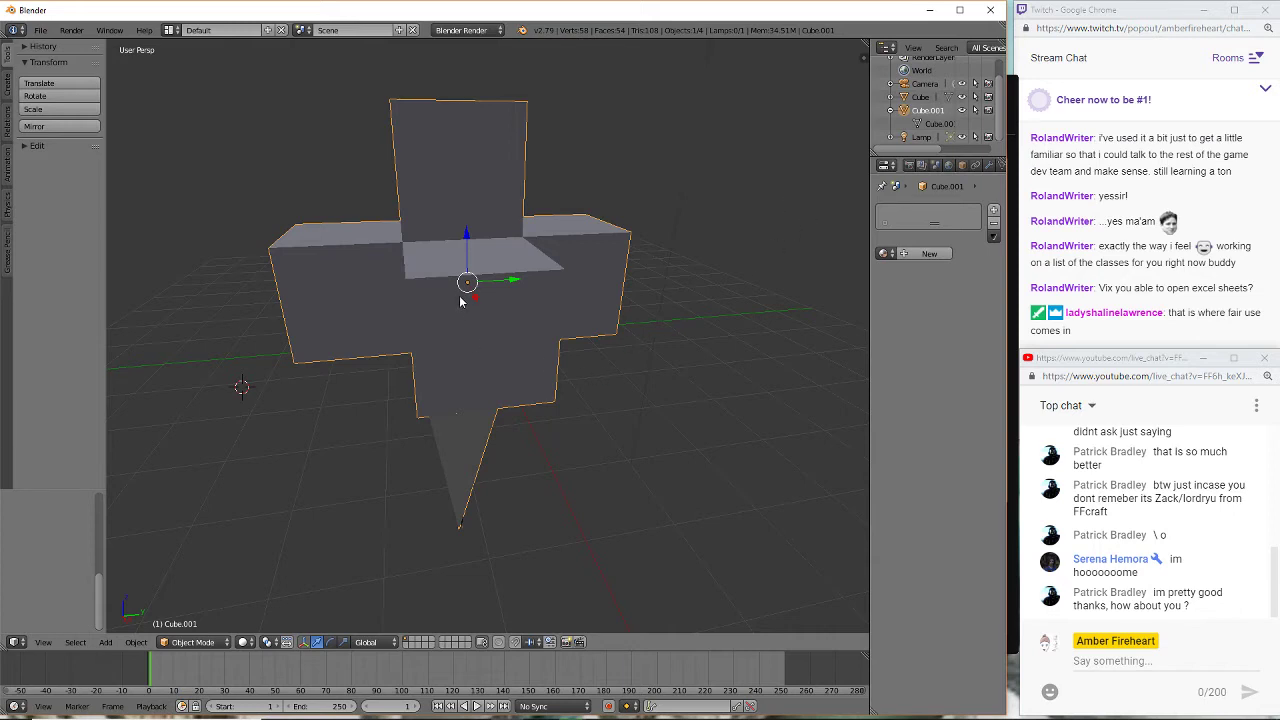
- Move the whole spiked block freely by small amounts, and nudge it along the Z and X axes
left_click_drag(469, 288, 543, 274)
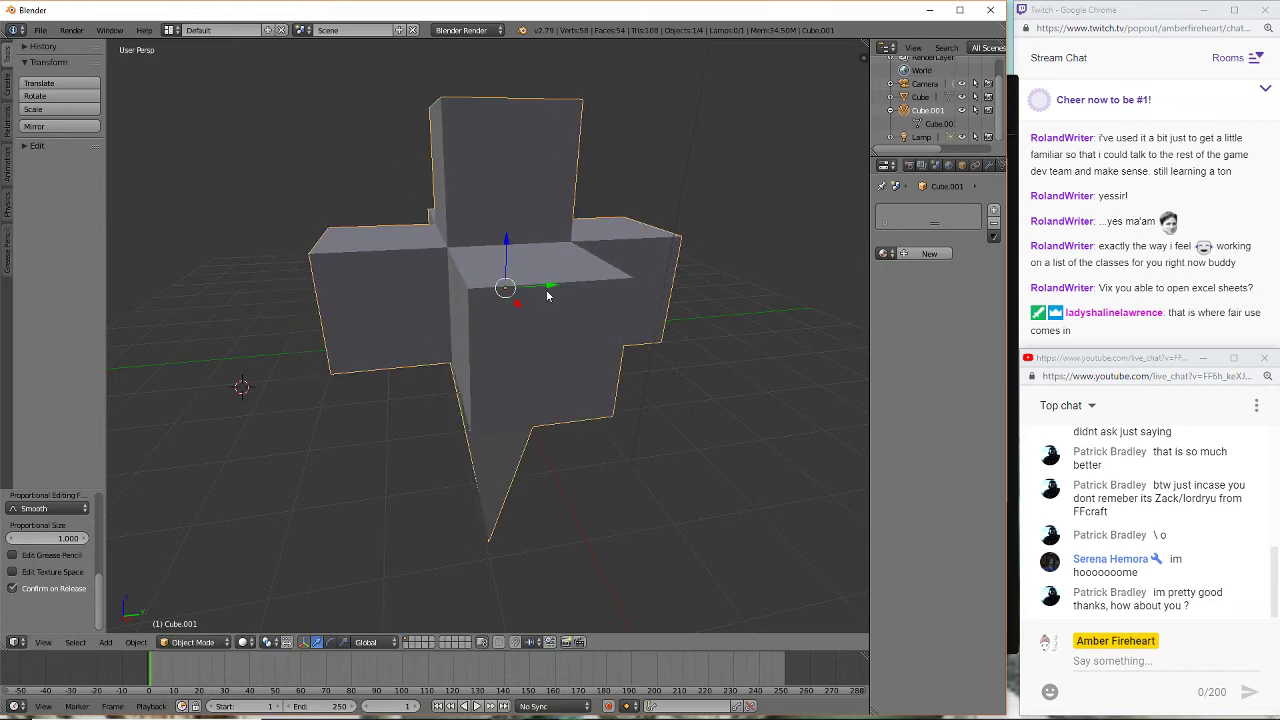
key("g")
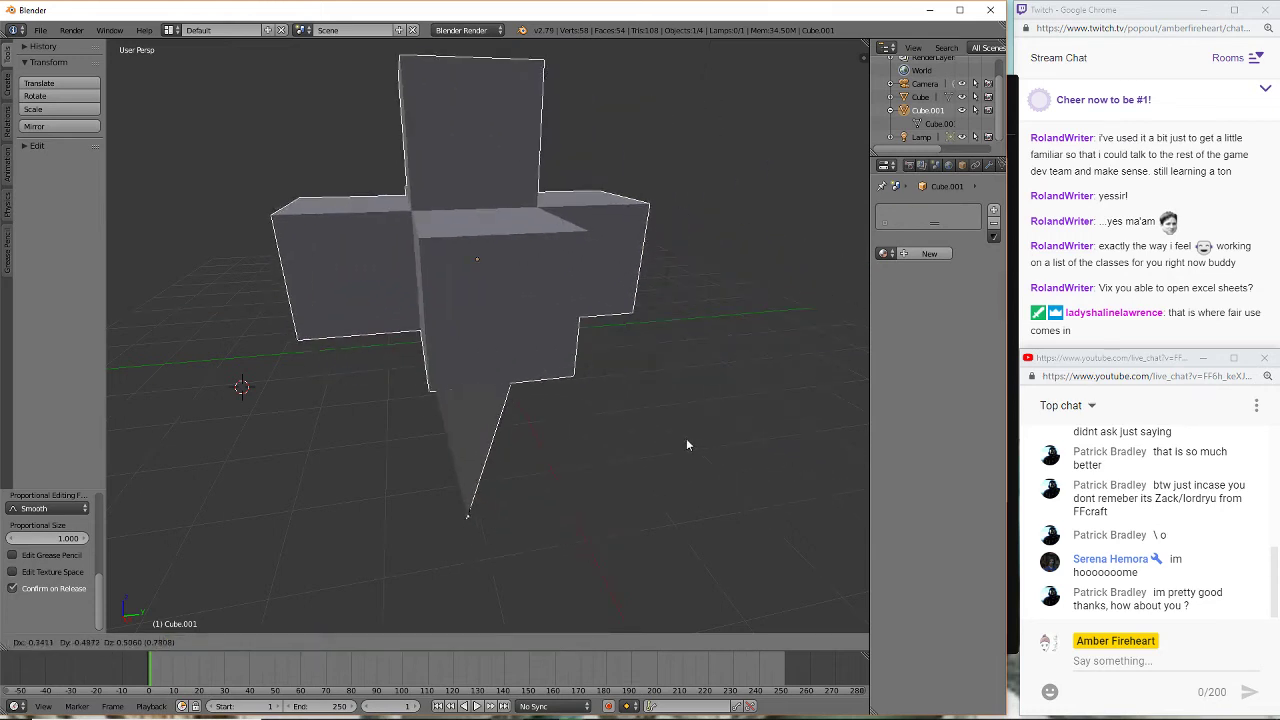
left_click(710, 466)
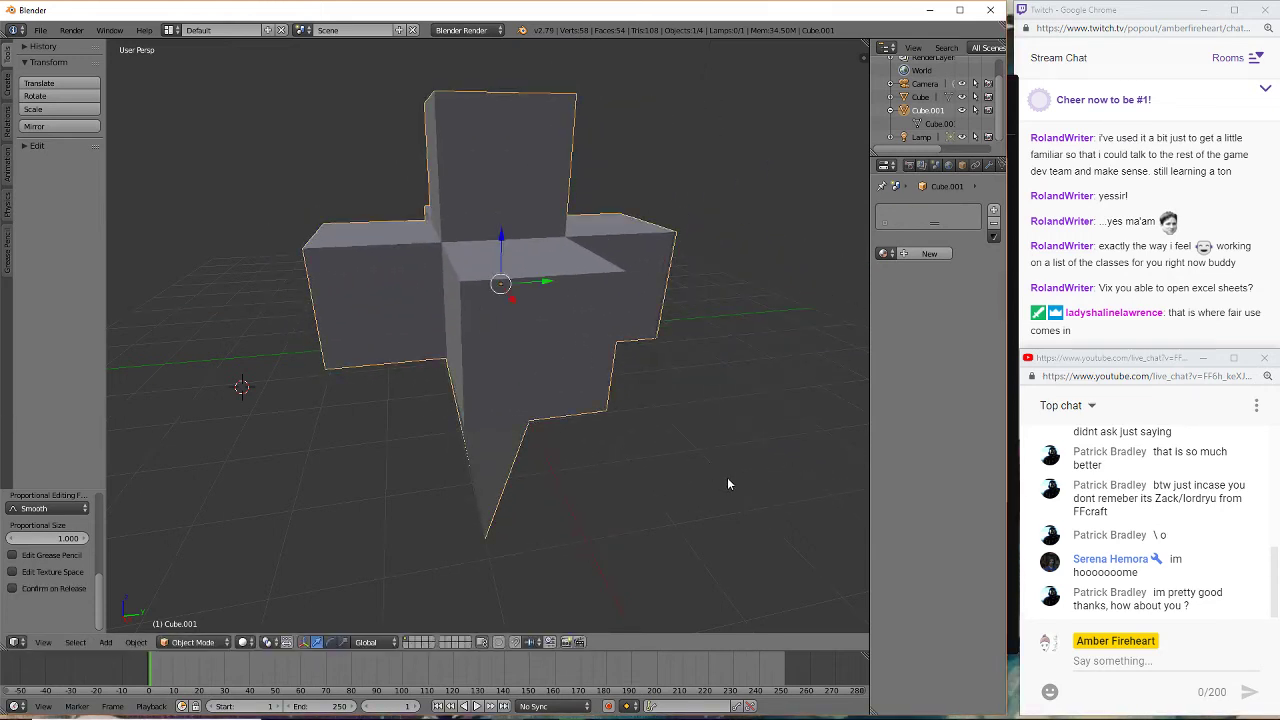
middle_click_drag(727, 477, 450, 342)
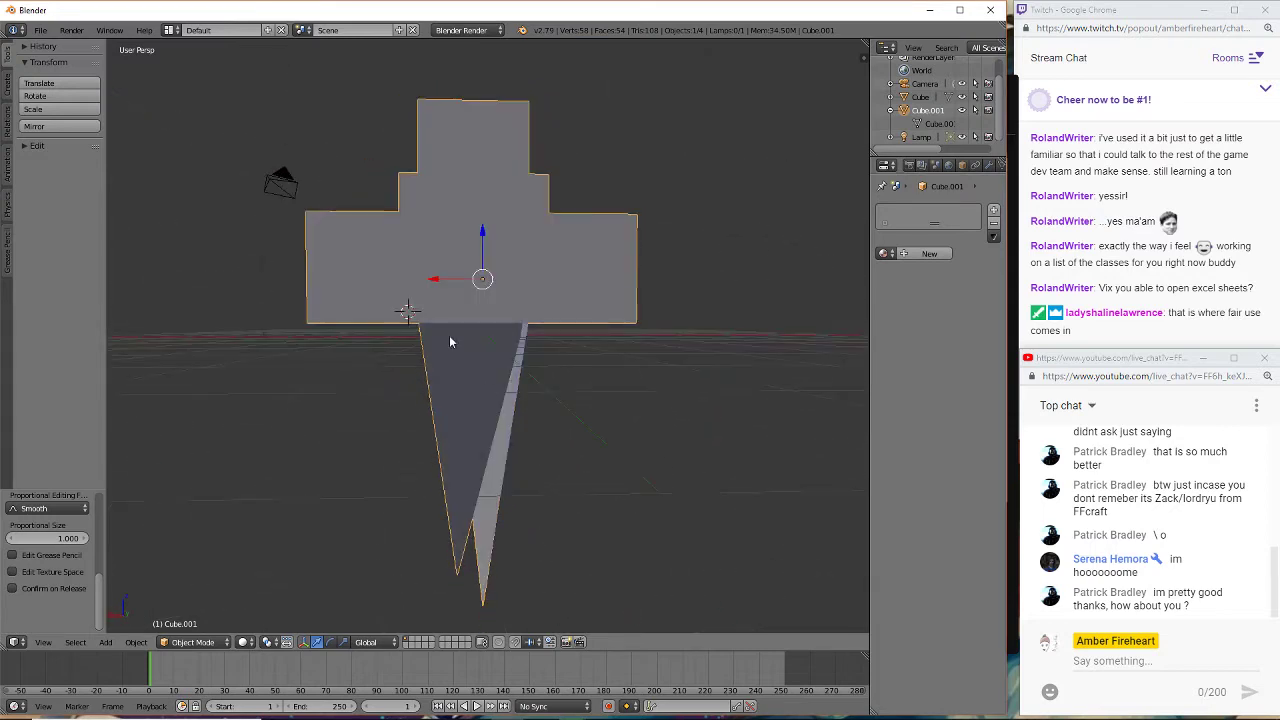
left_click_drag(485, 247, 484, 256)
middle_click_drag(560, 346, 696, 495)
left_click_drag(441, 306, 455, 305)
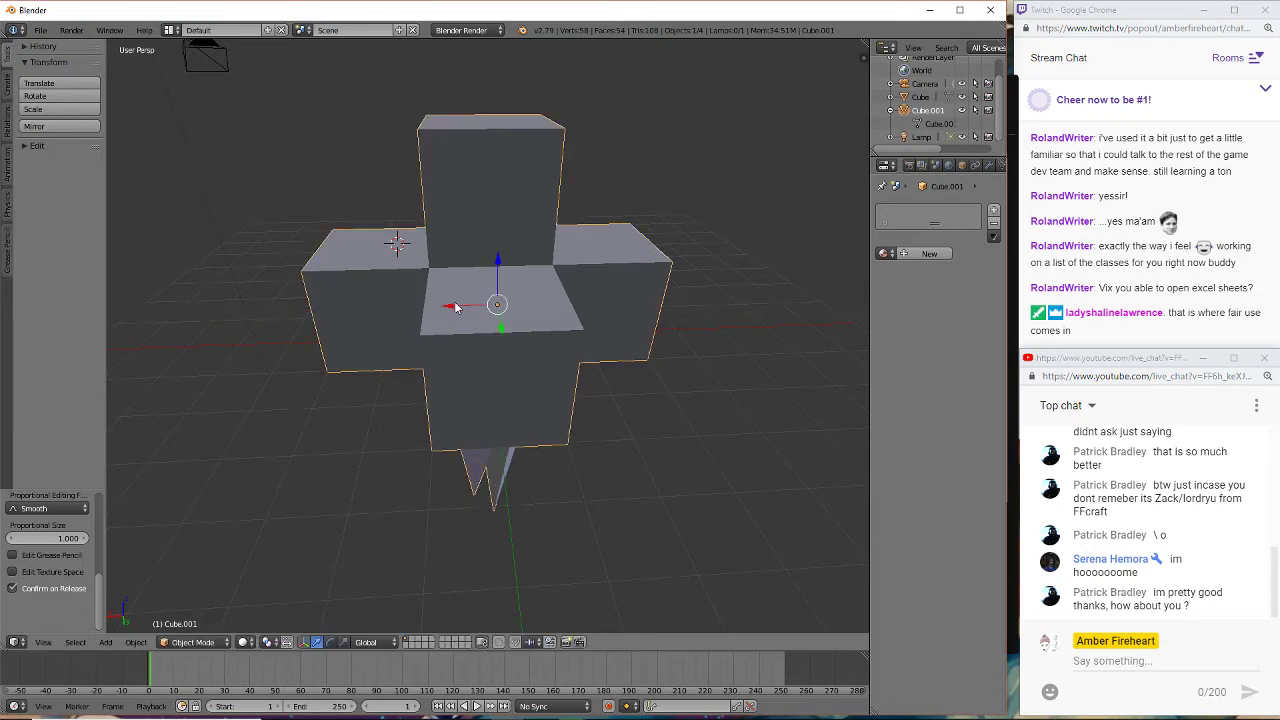
- Return to Edit Mode and, viewing the block from below, pull an outer vertex of the spike toward its centre
middle_click_drag(455, 305, 693, 428)
middle_click_drag(578, 412, 537, 249)
scroll(583, 222, "down", 3)
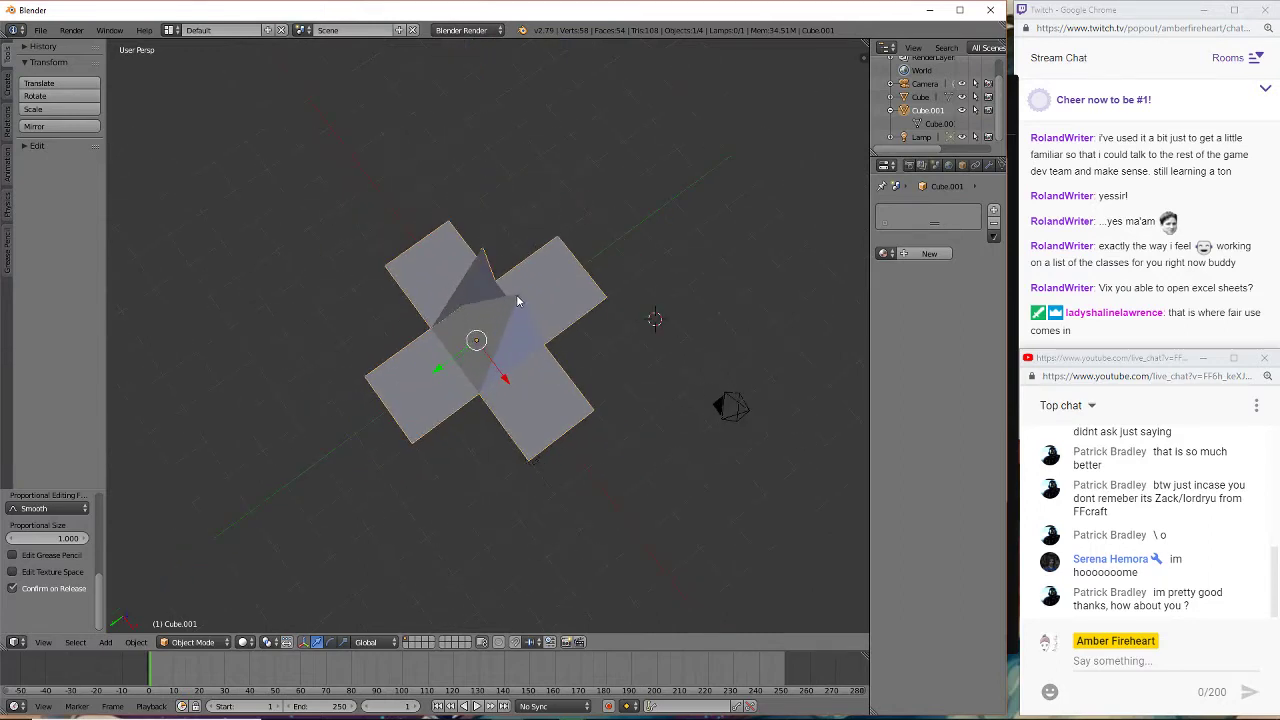
key("Tab")
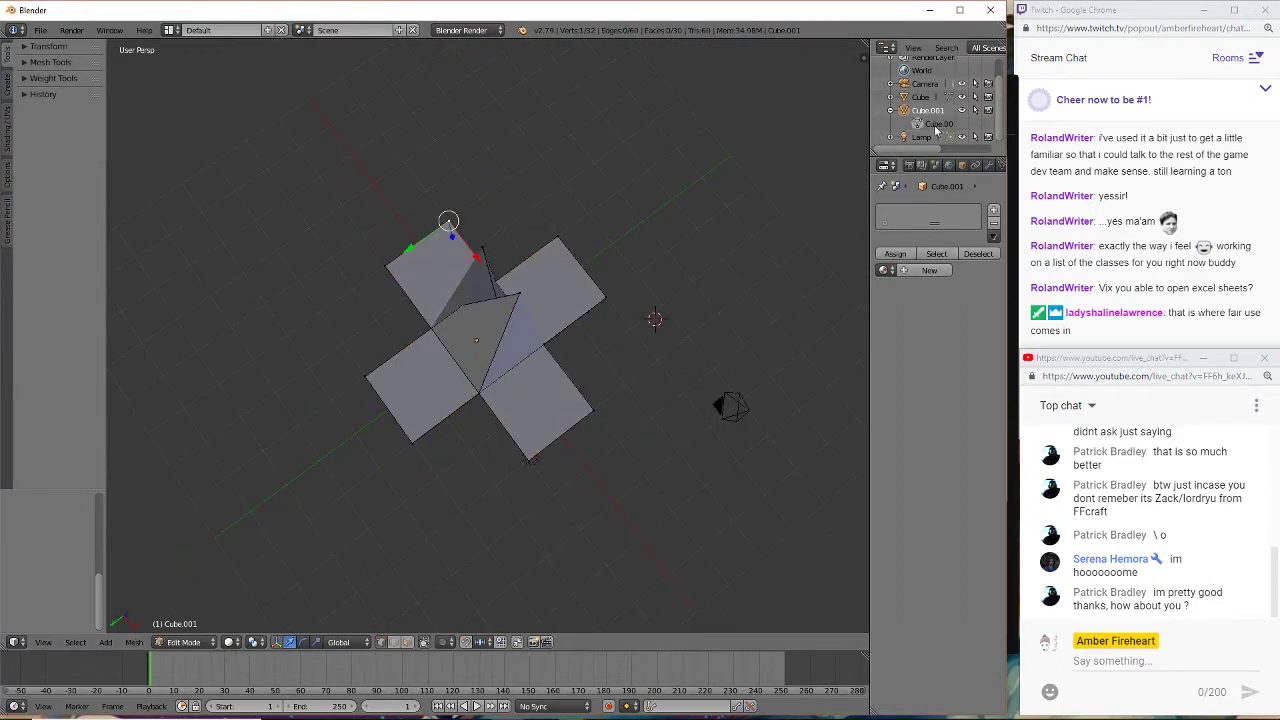
key("g")
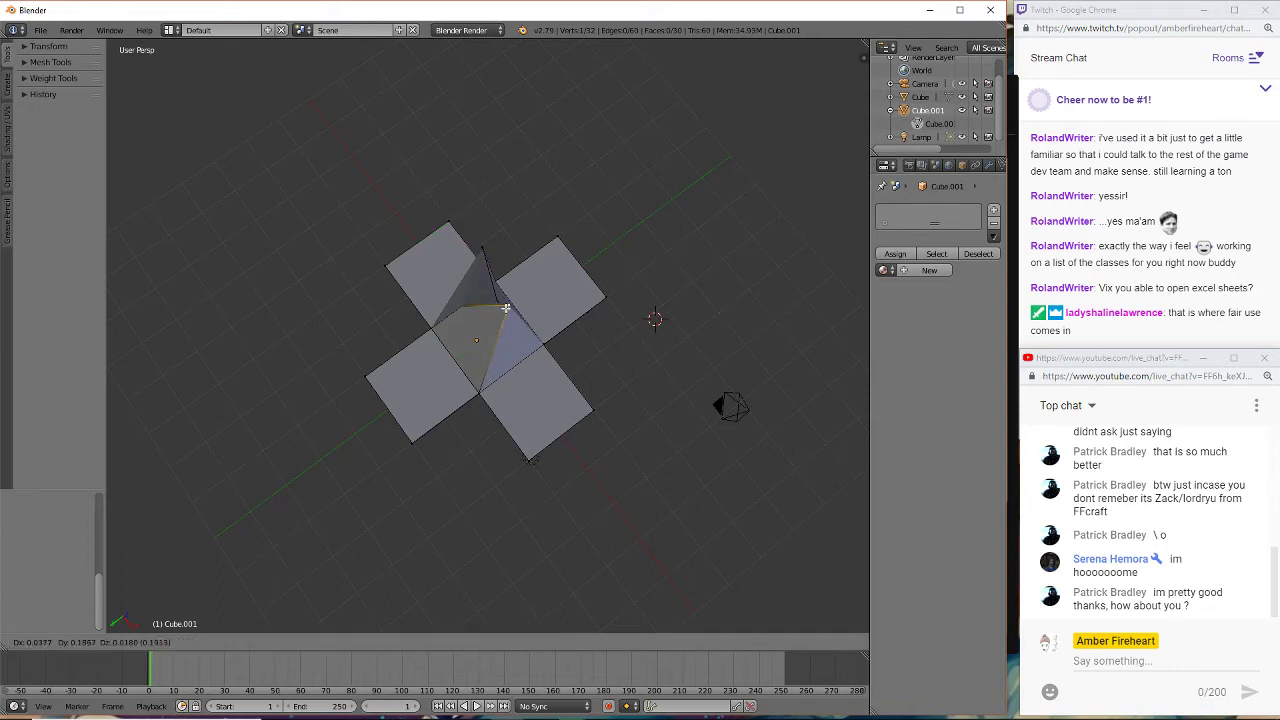
left_click(487, 313)
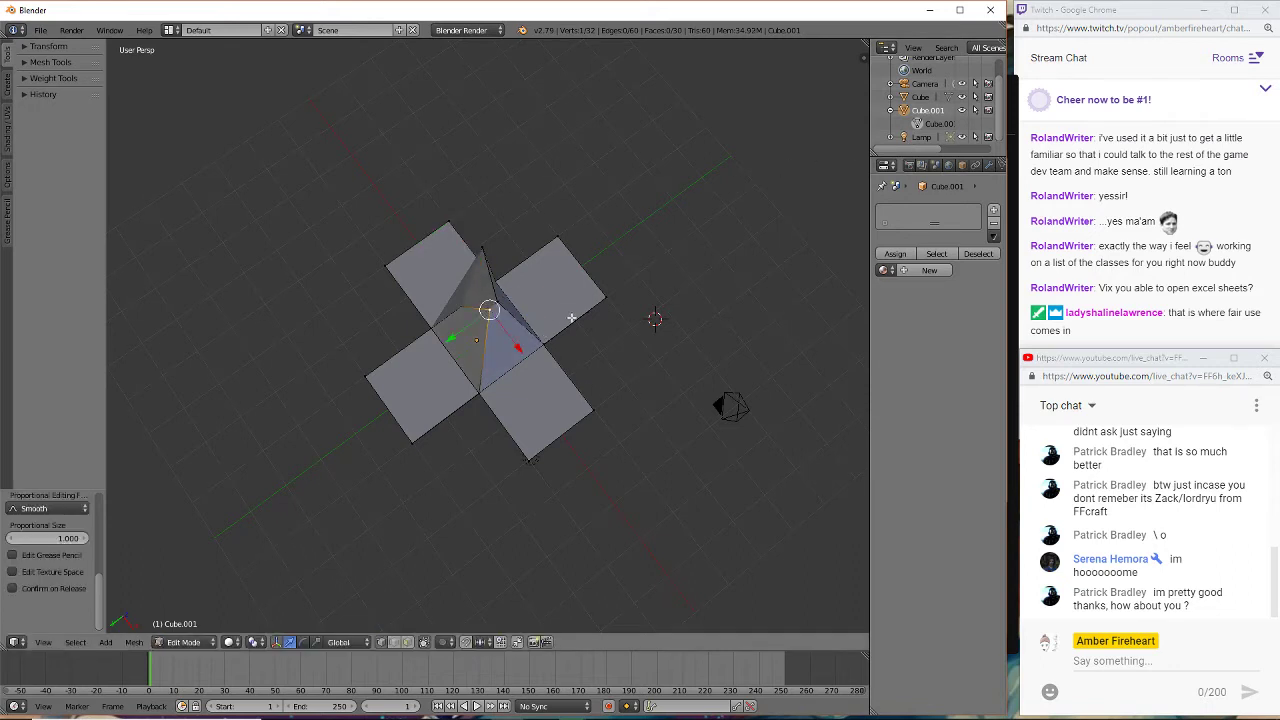
- Shift the spike's low vertex near the base inward, and move it along the Z axis toward the spike's tips
middle_click_drag(571, 318, 622, 272)
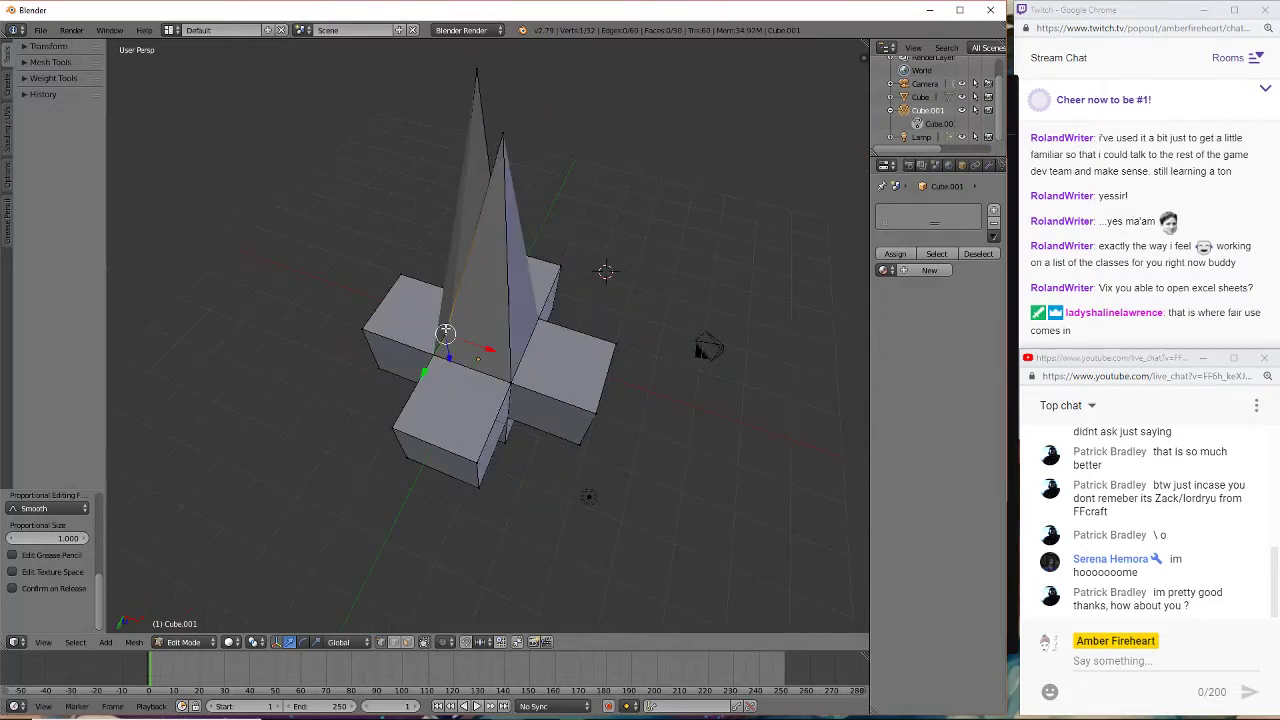
left_click_drag(445, 333, 480, 329)
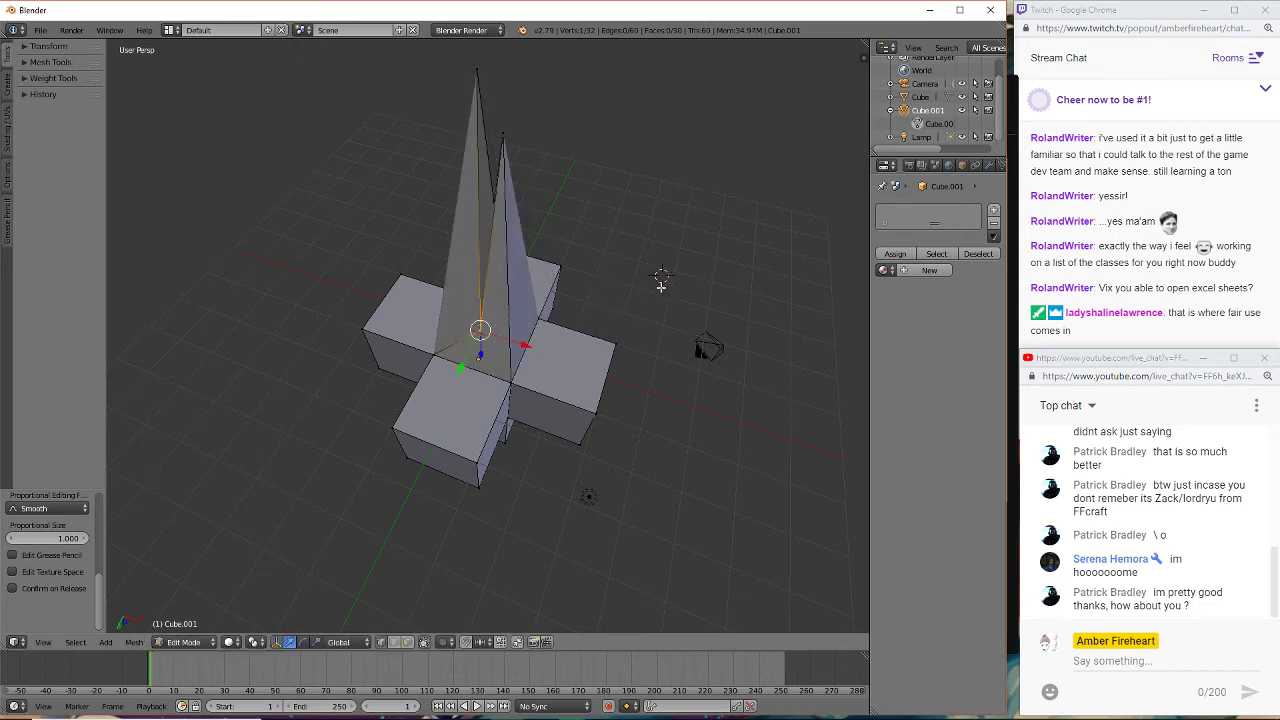
middle_click_drag(631, 259, 412, 230)
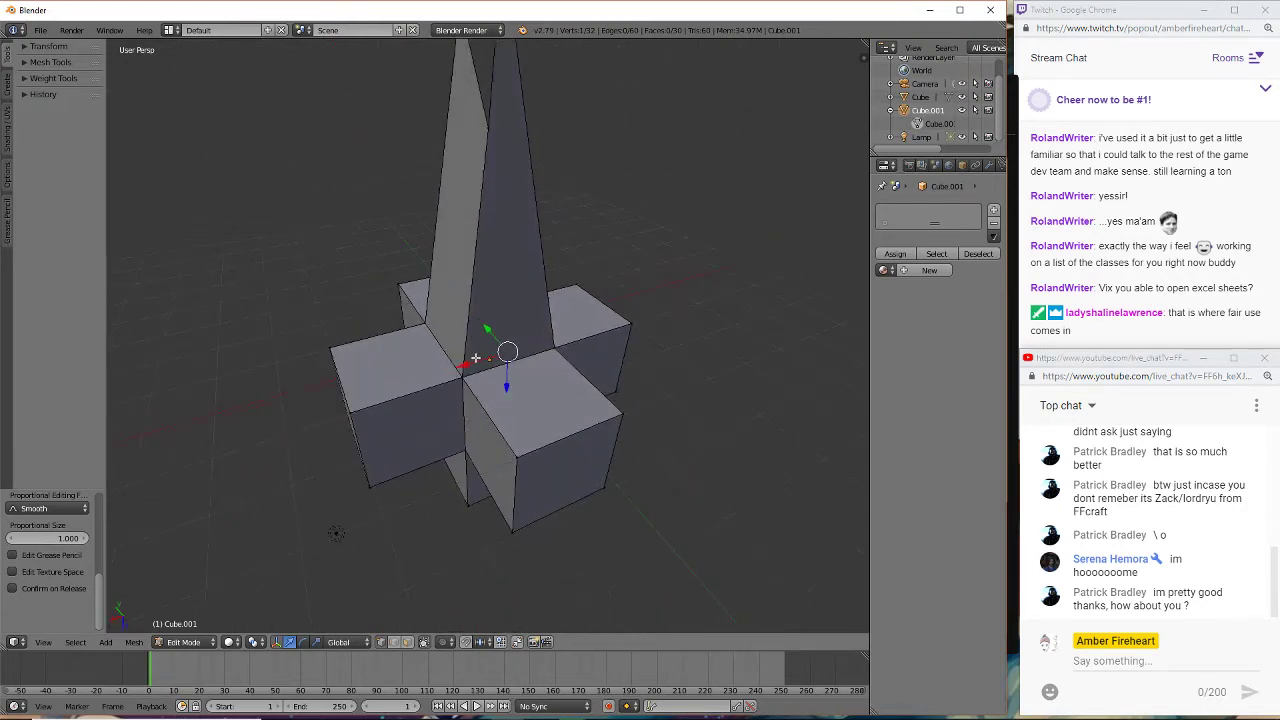
left_click_drag(506, 381, 503, 348)
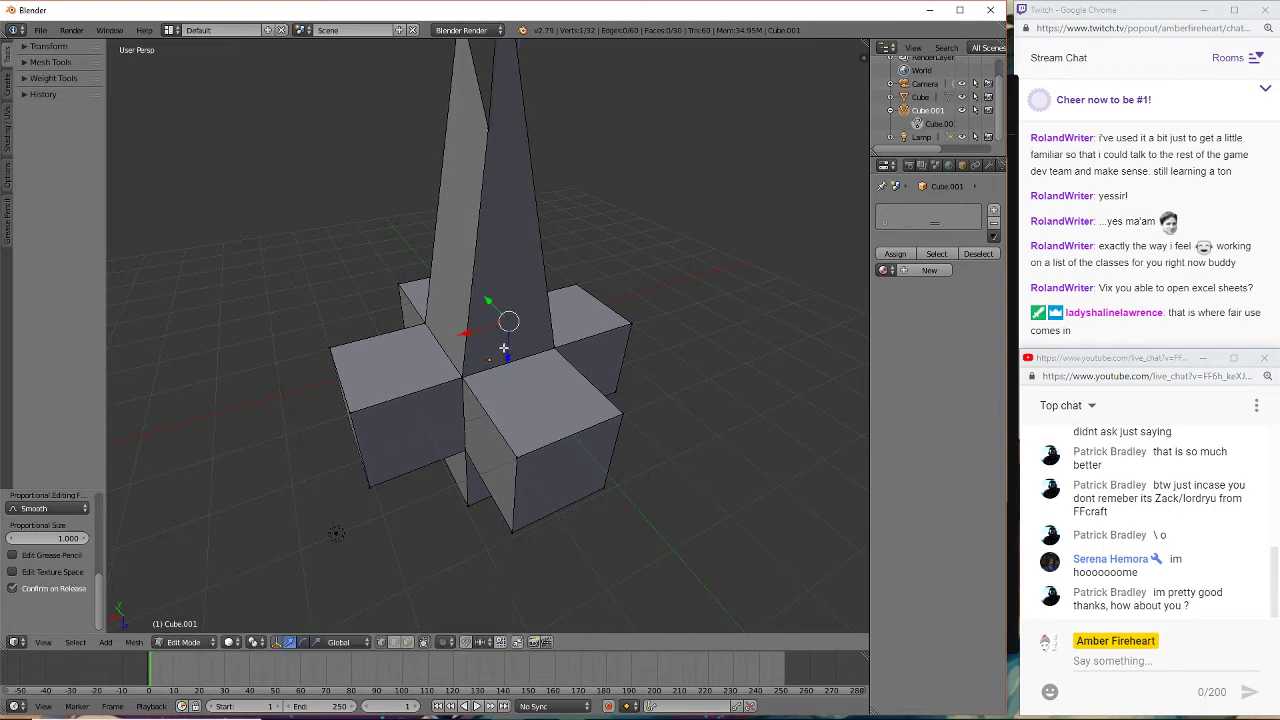
middle_click_drag(267, 316, 673, 263)
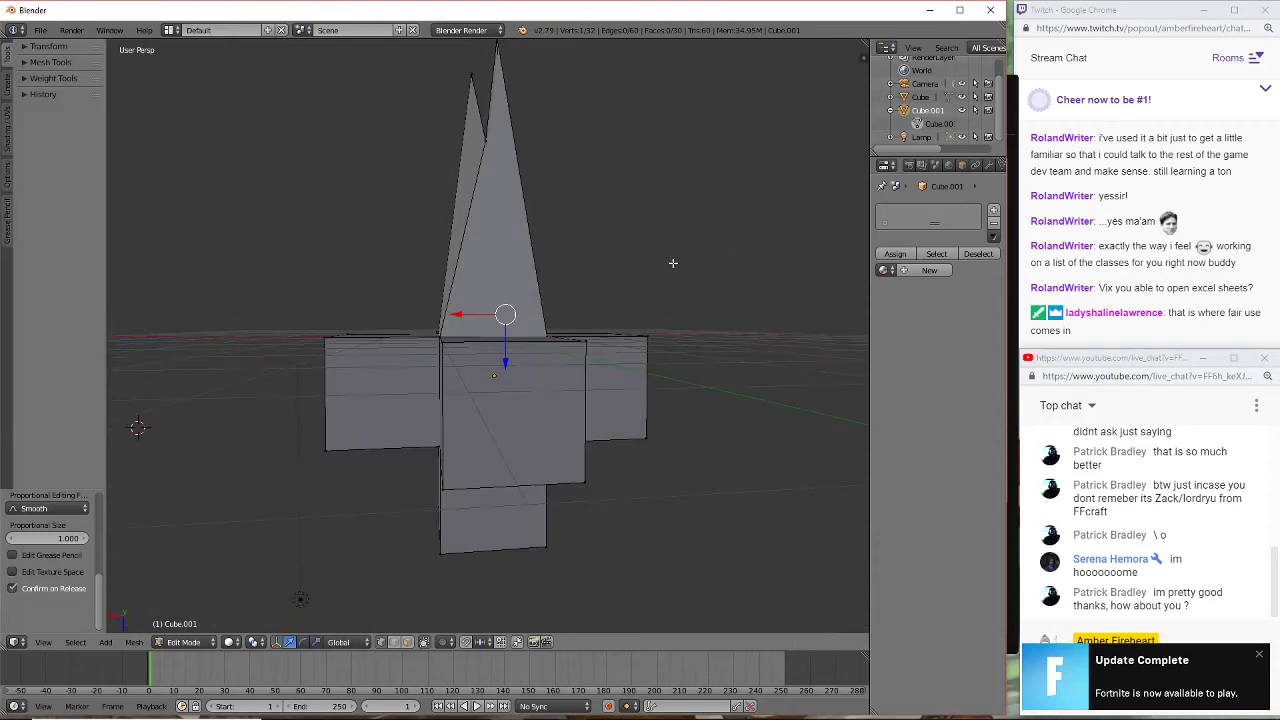
- Nudge the selected vertex of the tall spire upward, then delete it from the mesh
left_click_drag(505, 340, 504, 321)
left_click_drag(498, 296, 500, 276)
middle_click_drag(596, 267, 336, 301)
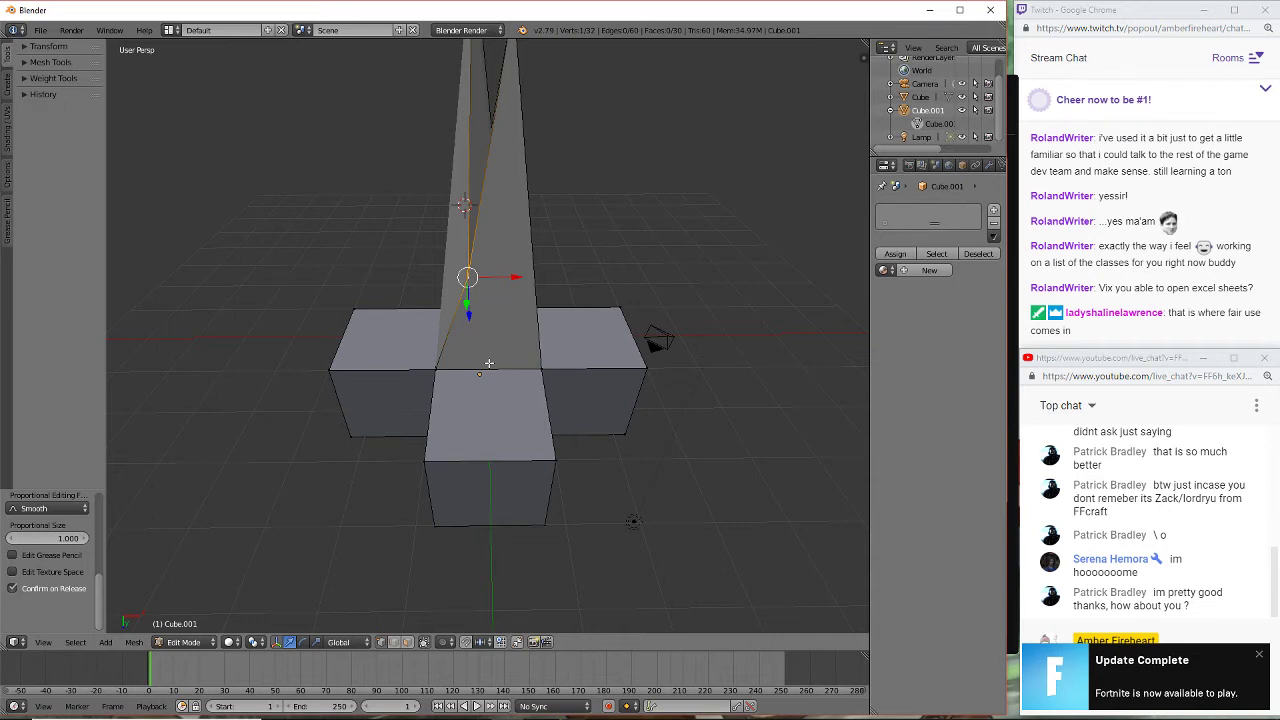
key("x")
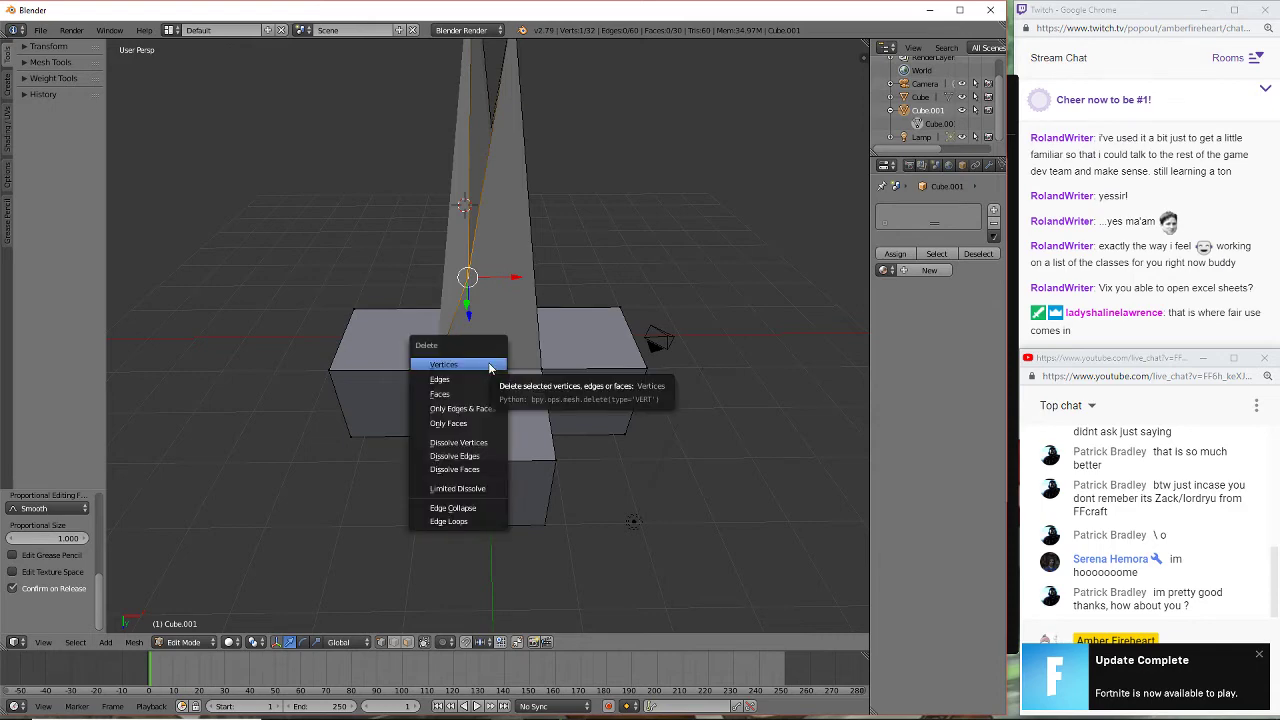
left_click(490, 366)
- Move the tip vertex of one spike toward the corner of the central opening and readjust it from another angle
middle_click_drag(661, 333, 629, 389)
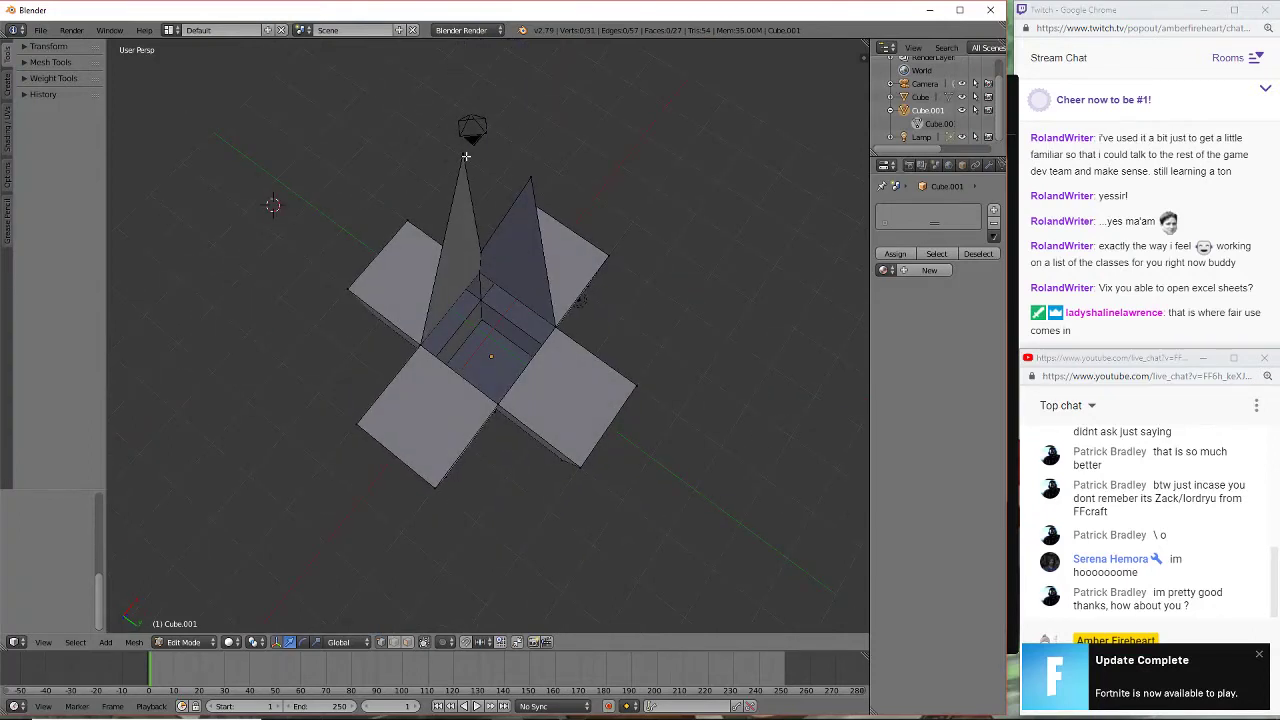
right_click_drag(461, 162, 458, 259)
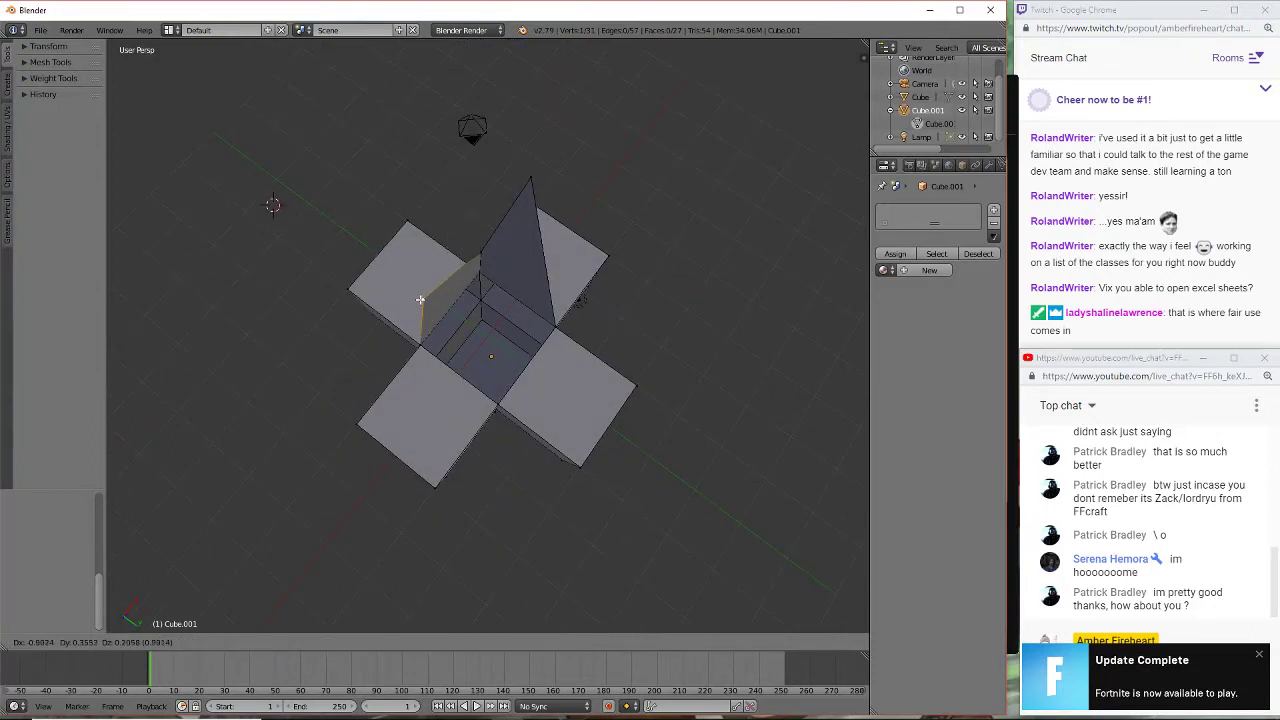
right_click_drag(412, 333, 415, 333)
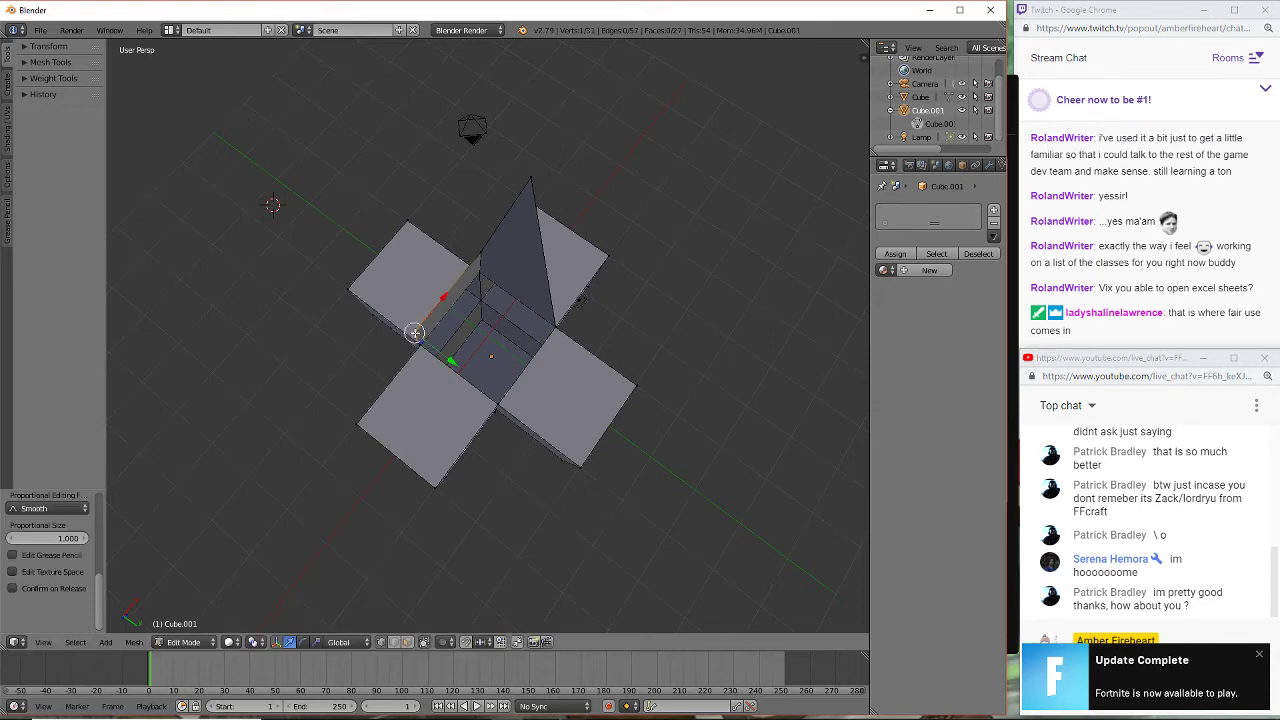
middle_click_drag(633, 308, 746, 277)
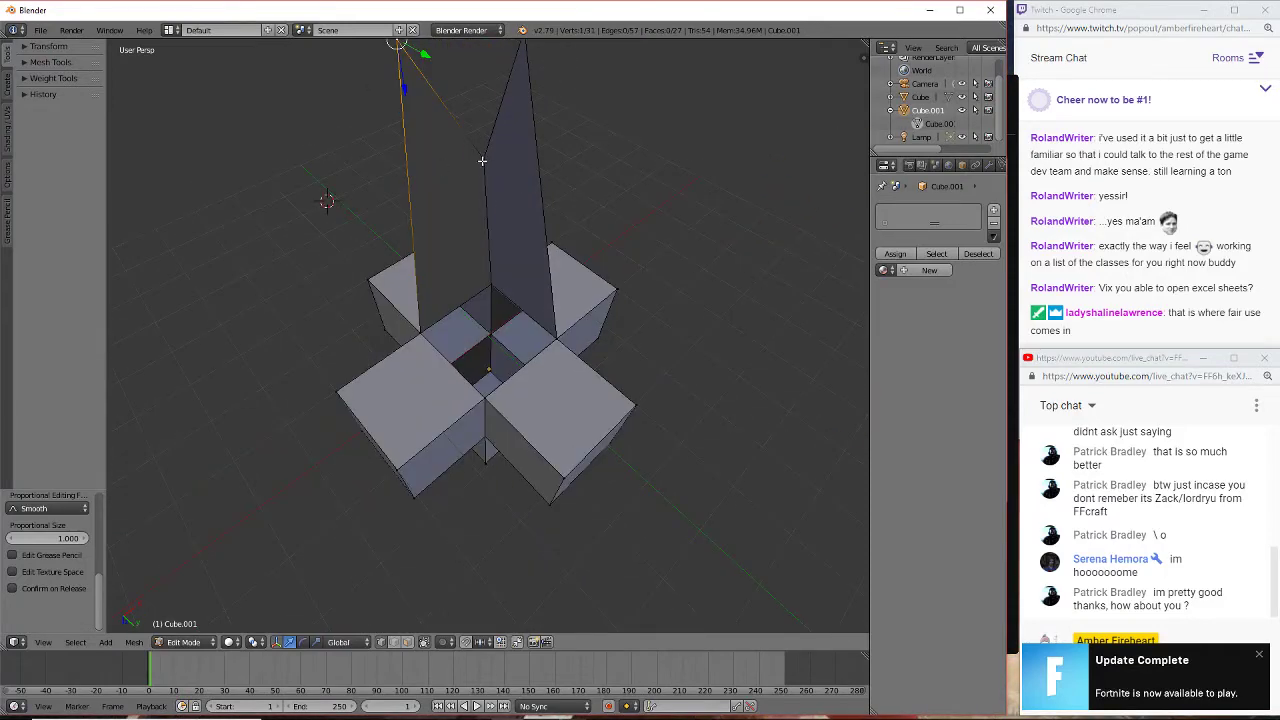
key("g")
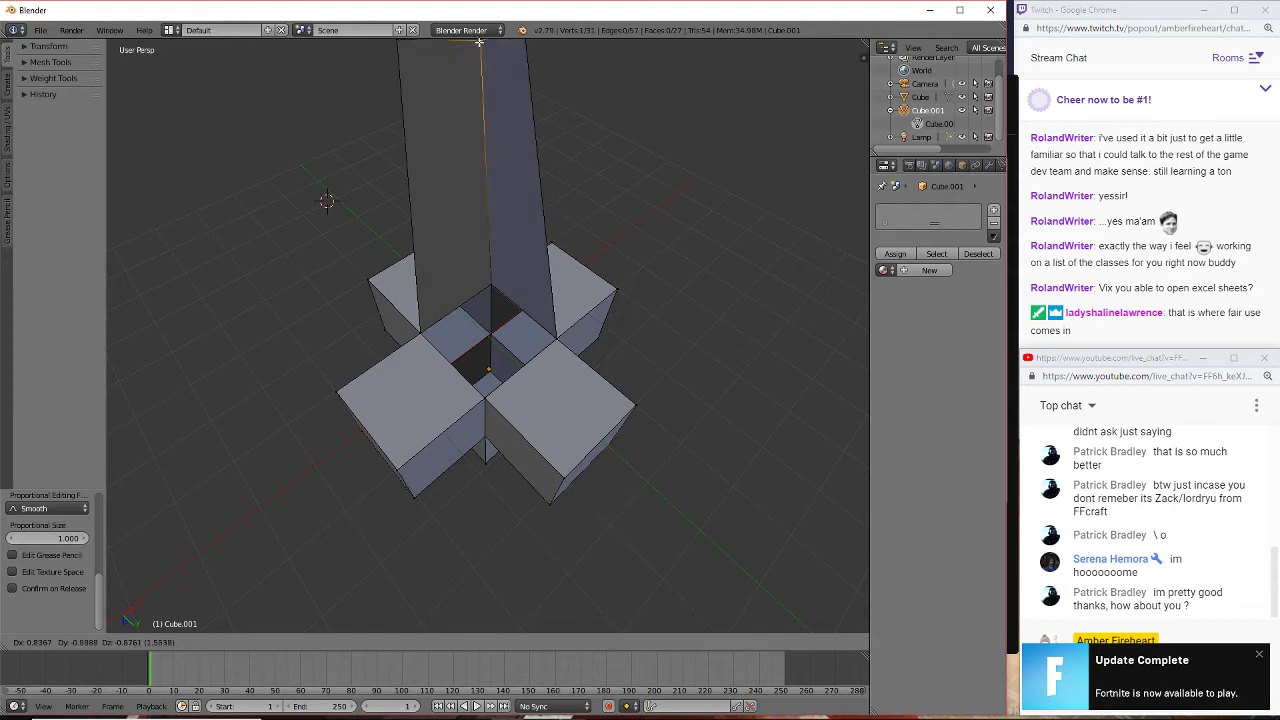
left_click(479, 42)
middle_click_drag(612, 174, 669, 222)
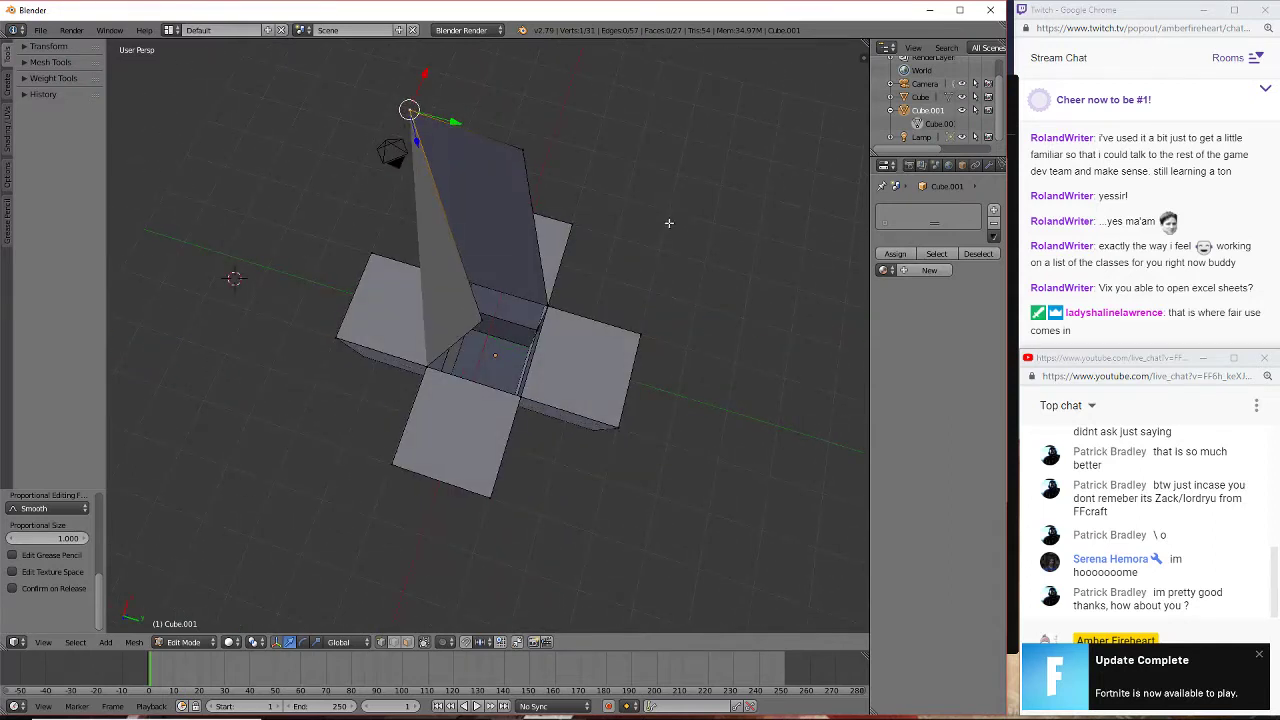
- Move the tall wall's two upper vertices to line up with the outer corners of the far block
right_click(519, 148)
key("g")
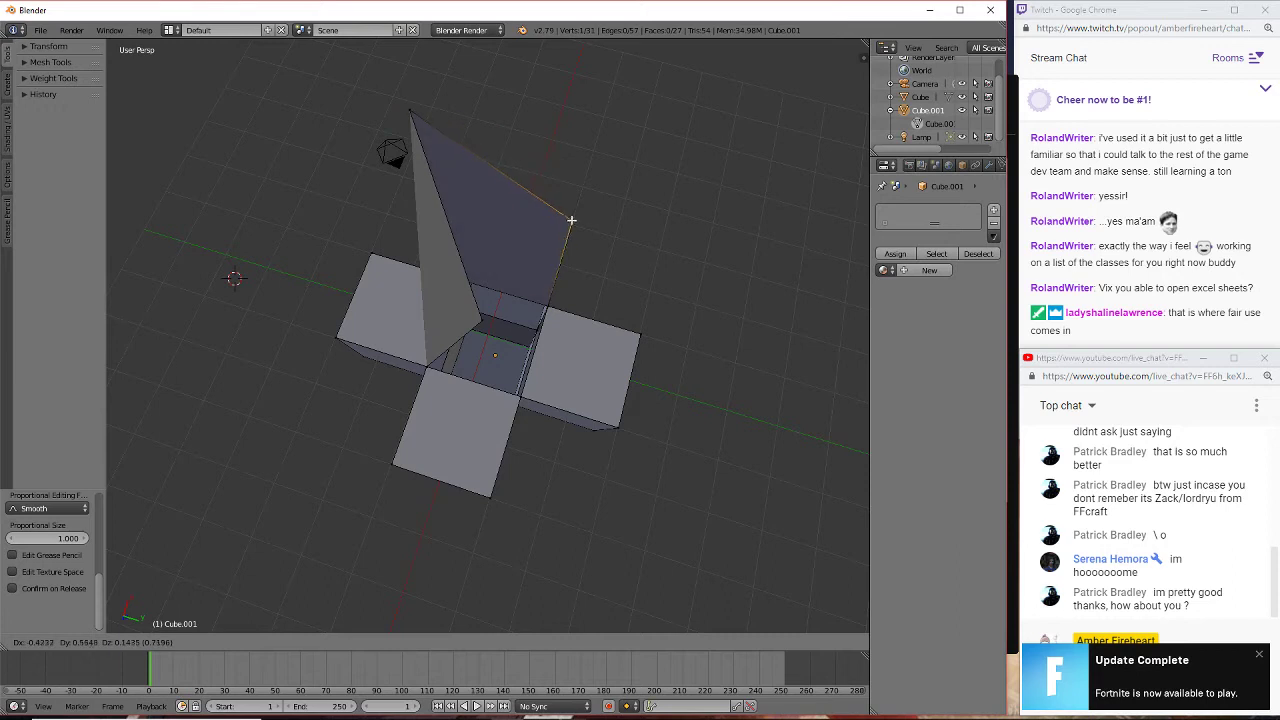
left_click(573, 221)
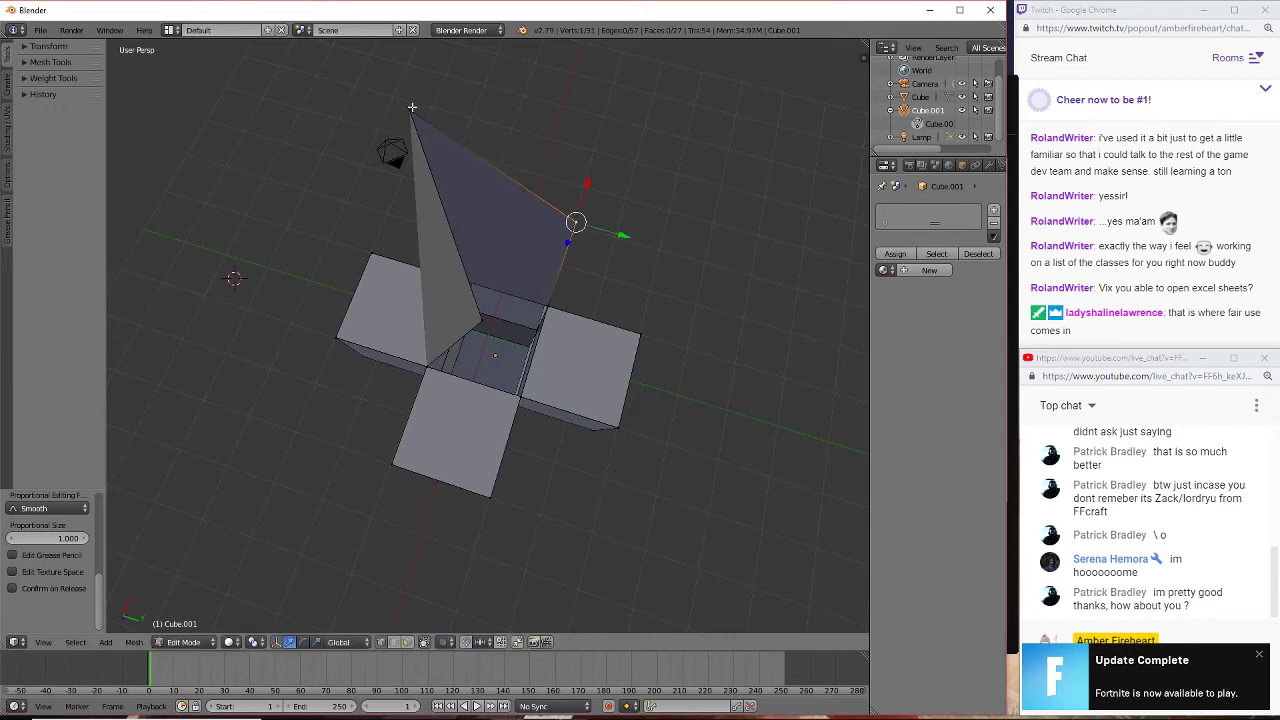
key("g")
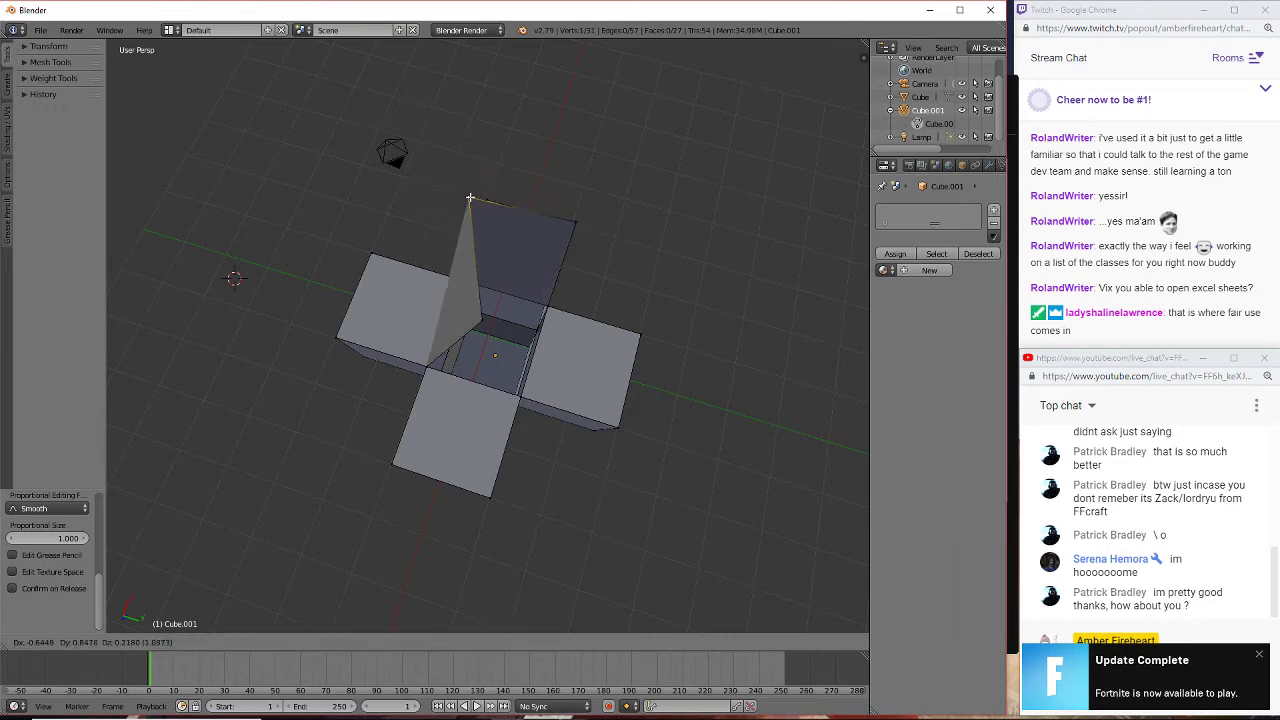
left_click(469, 199)
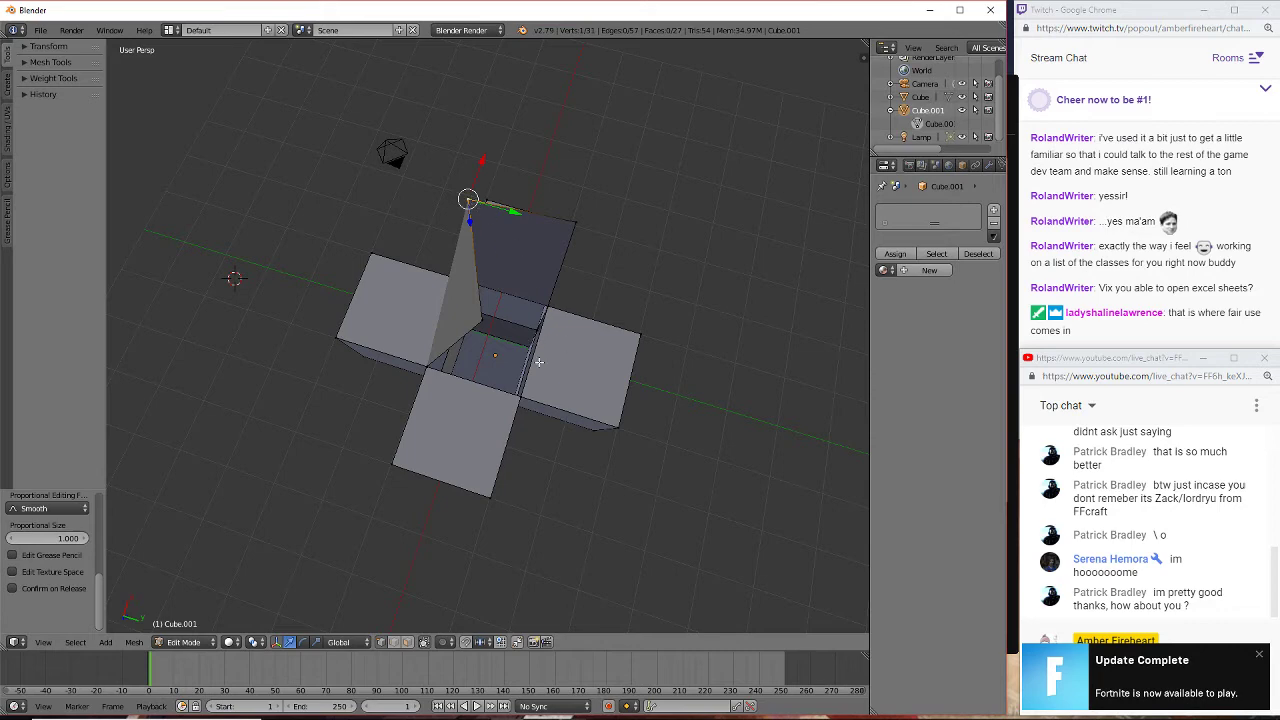
- Move the remaining upper vertex of the tall side wall inward to the corner of the central opening
mouse_move(689, 331)
middle_mouse_down()
mouse_move(611, 357)
mouse_move(571, 277)
mouse_move(606, 326)
mouse_move(704, 320)
mouse_move(700, 420)
mouse_move(723, 517)
mouse_move(650, 420)
mouse_move(609, 333)
mouse_move(697, 309)
mouse_move(543, 309)
mouse_move(702, 336)
middle_mouse_up()
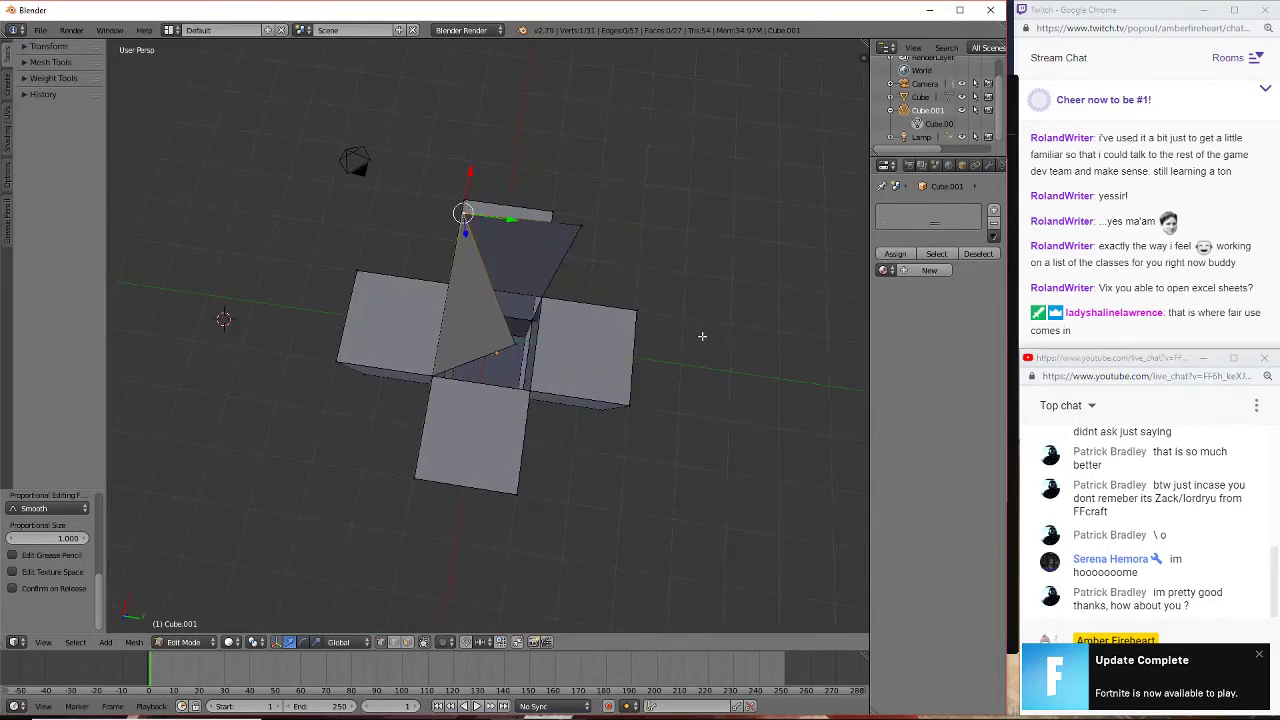
key("g")
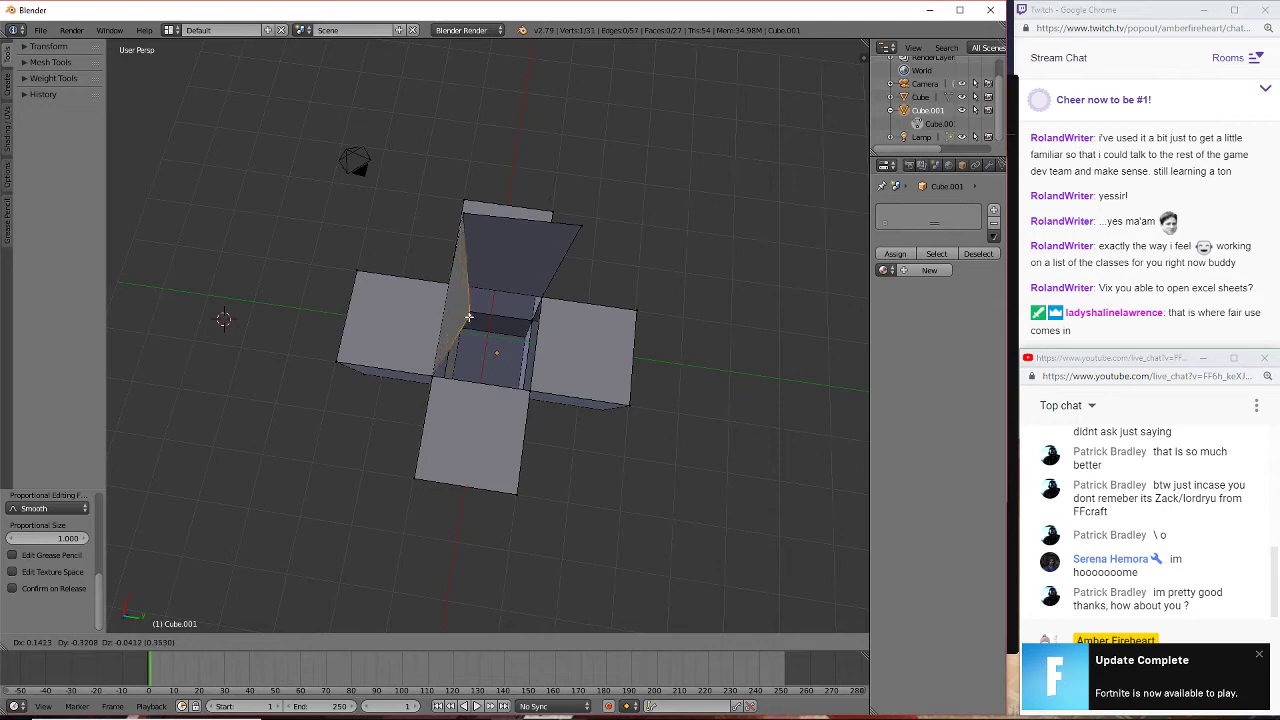
left_click(469, 317)
- Delete the three remaining tall wall vertices standing above the central opening
middle_click_drag(729, 391, 780, 326)
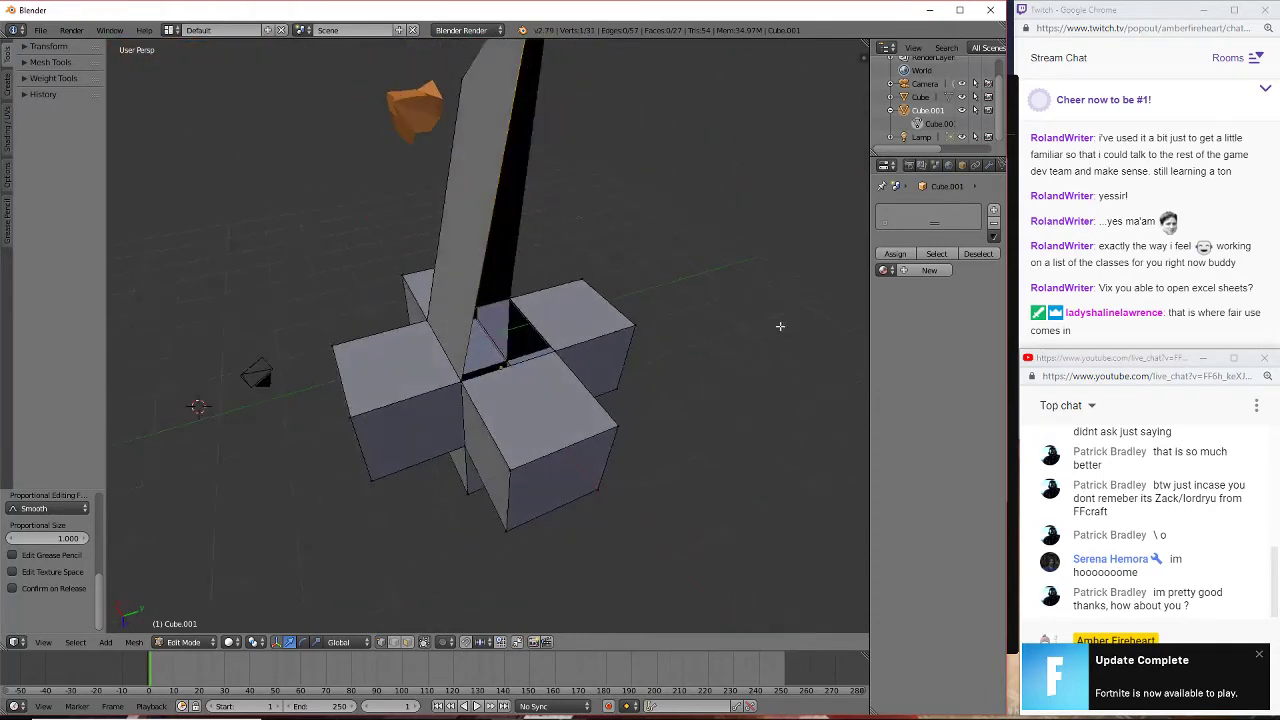
key("w")
left_click(703, 272)
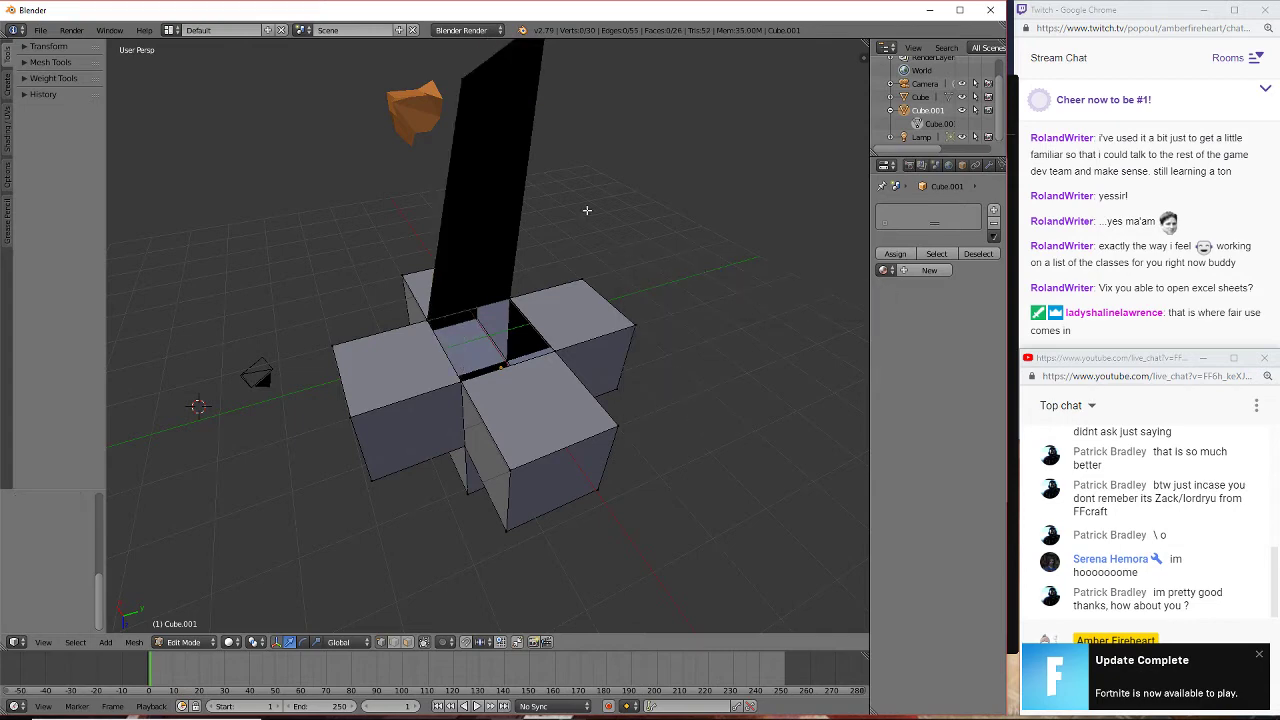
middle_click_drag(654, 238, 360, 286)
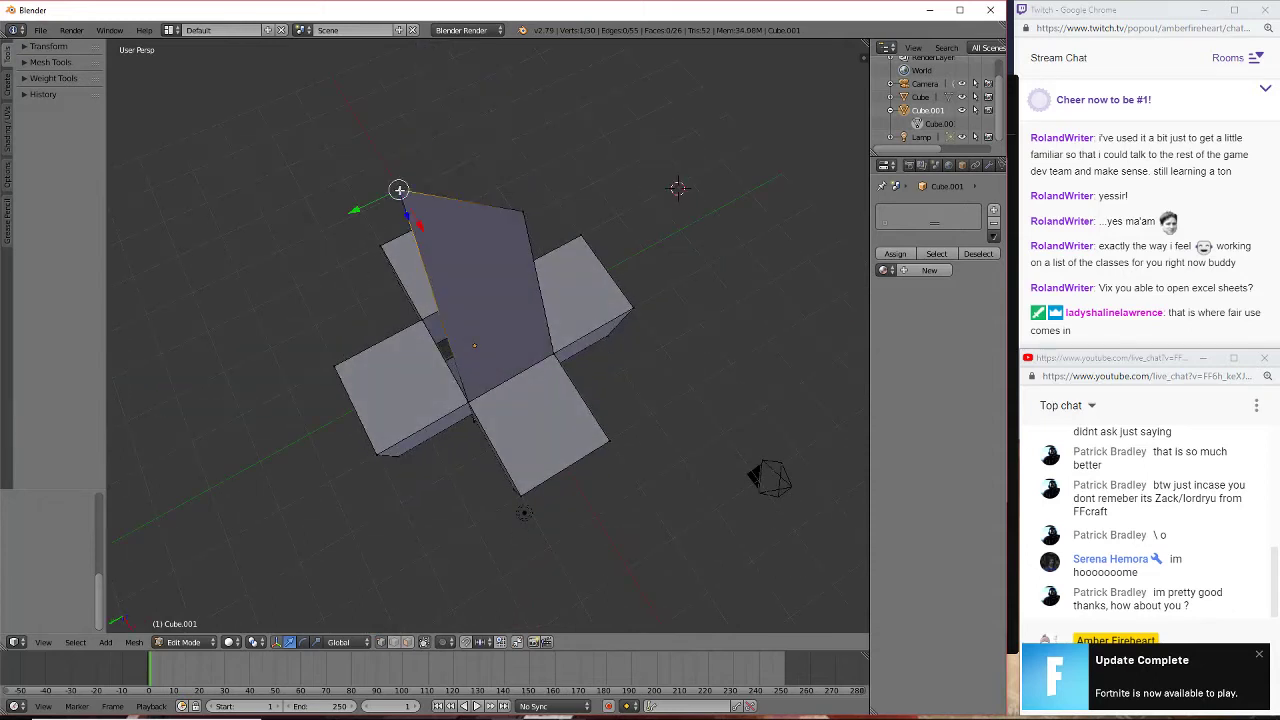
key("x")
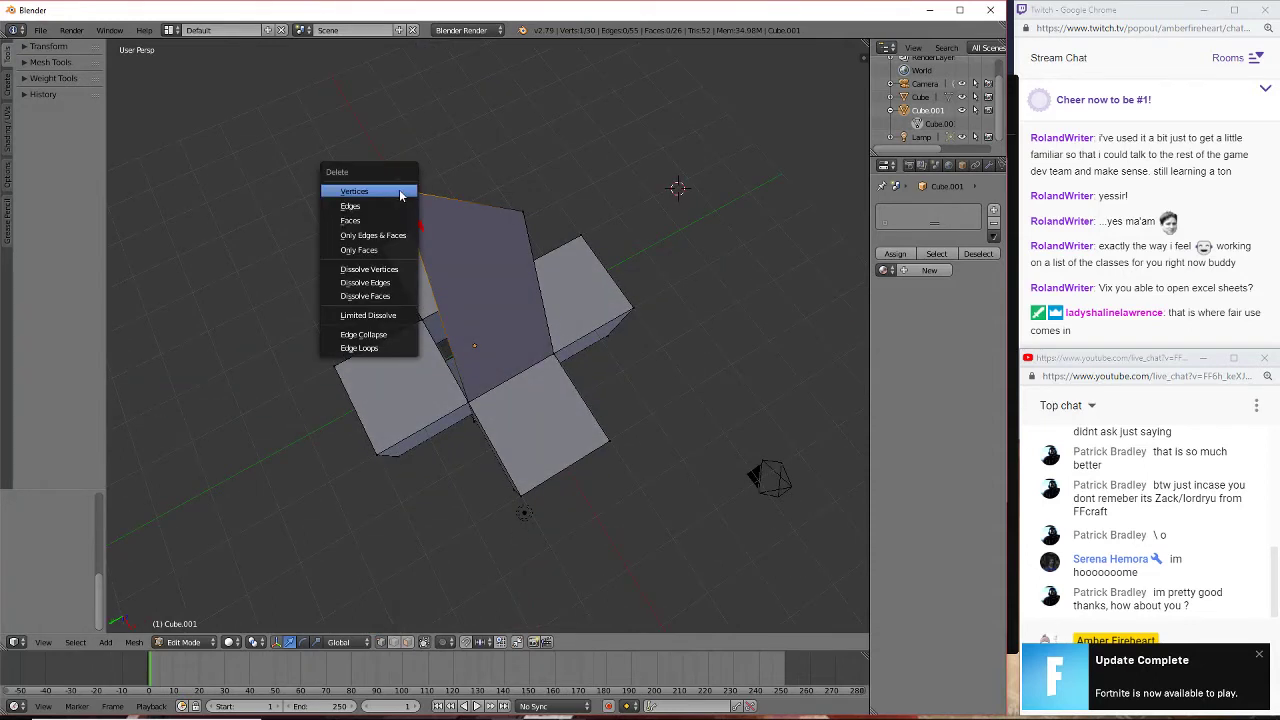
left_click(402, 189)
middle_click_drag(341, 235, 539, 231)
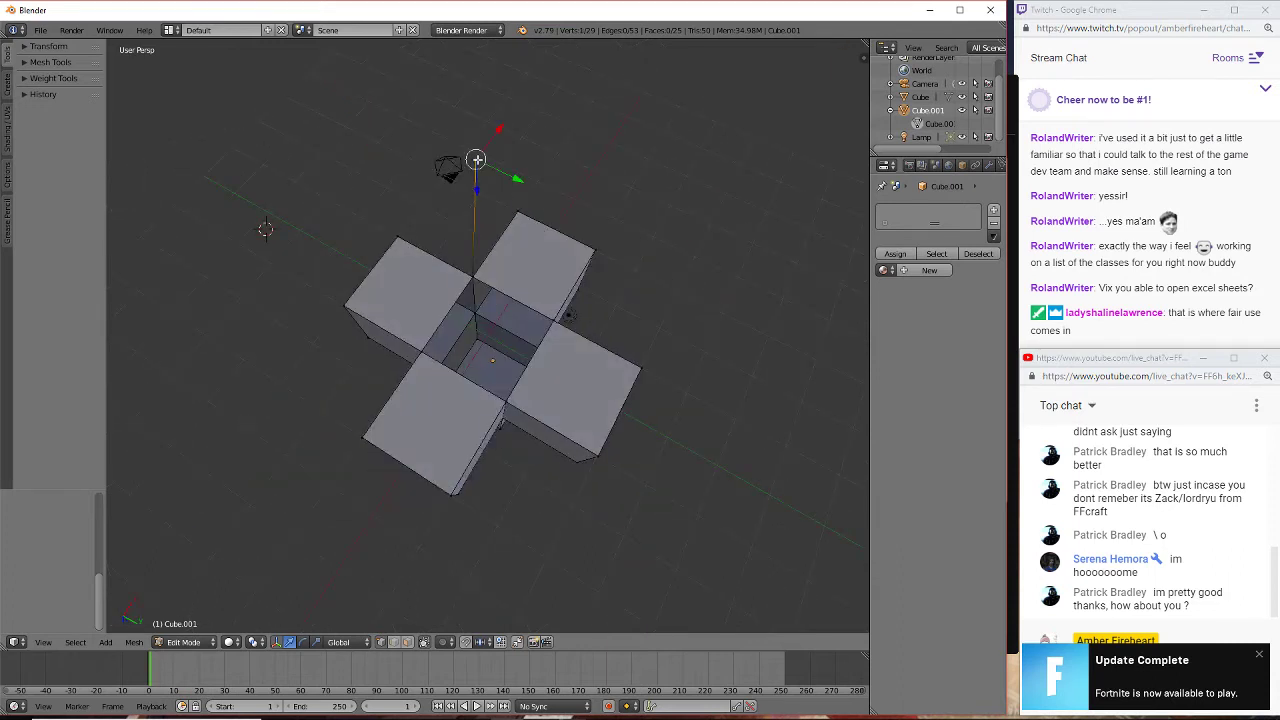
key("x")
left_click(473, 164)
- Move a top inner corner vertex, where two blocks meet at the central opening, up and away from the block tops
scroll(562, 318, "up", 5)
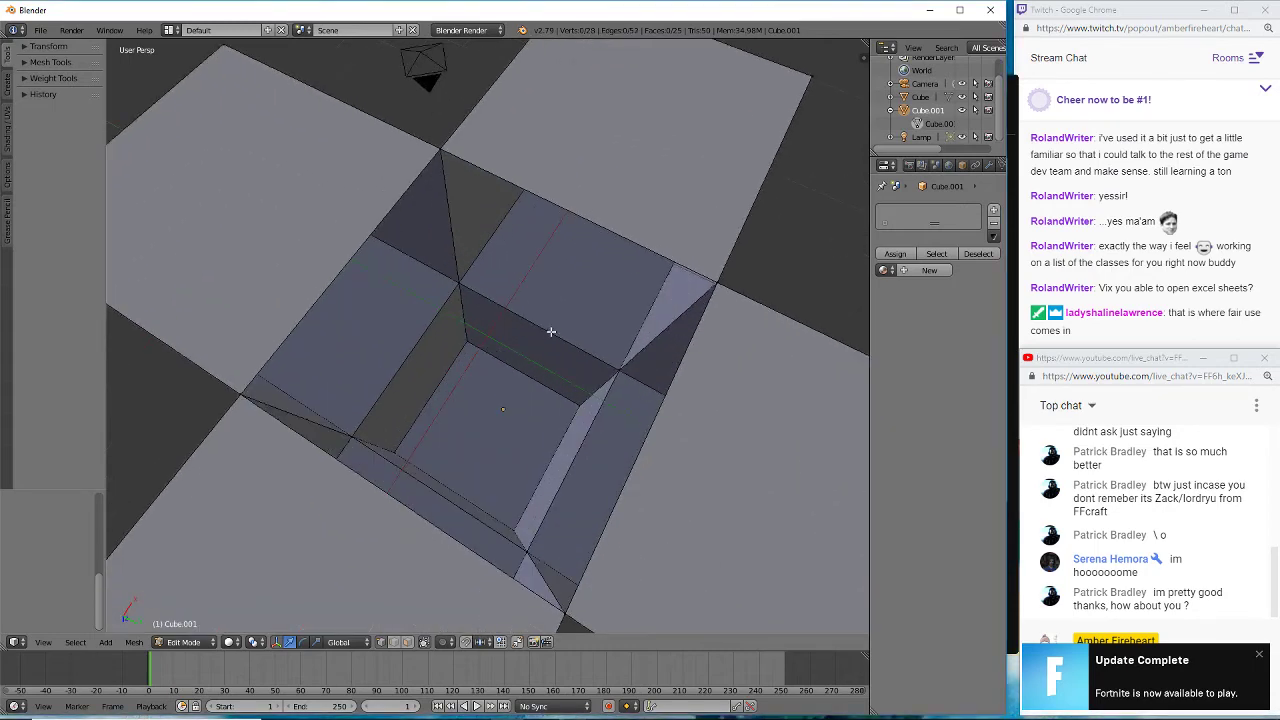
middle_click_drag(562, 318, 441, 311)
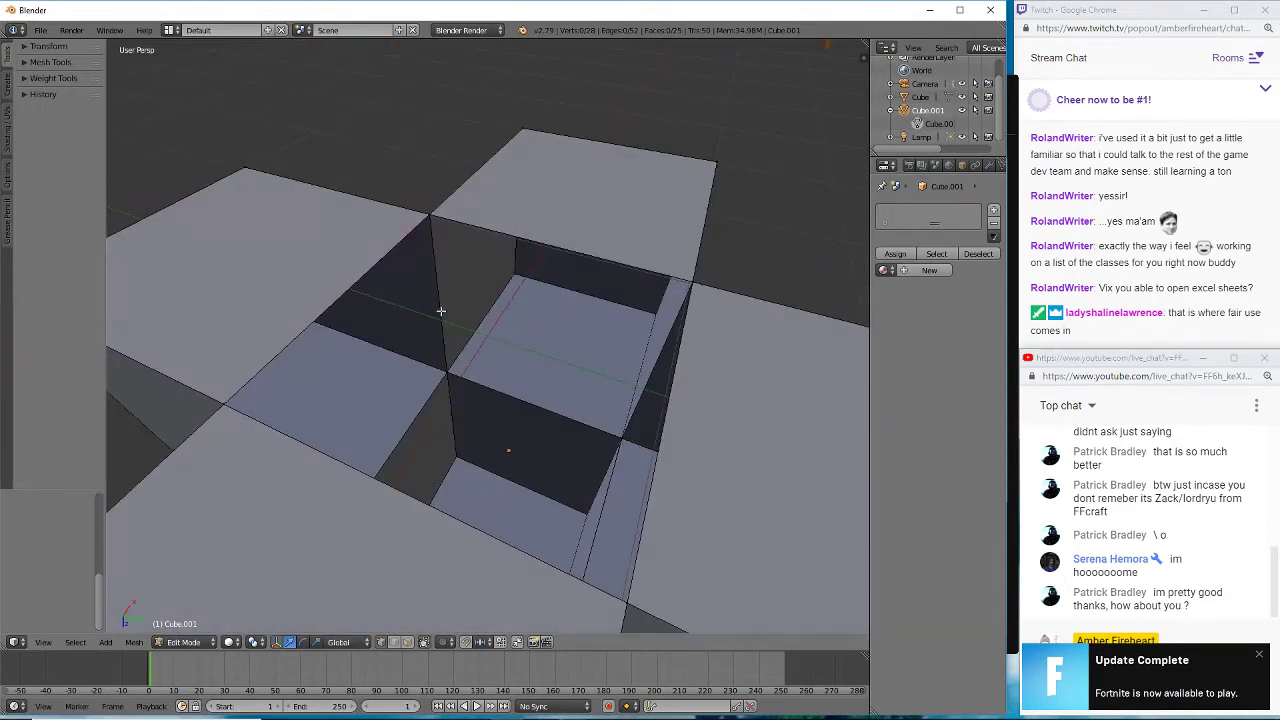
right_click(224, 405)
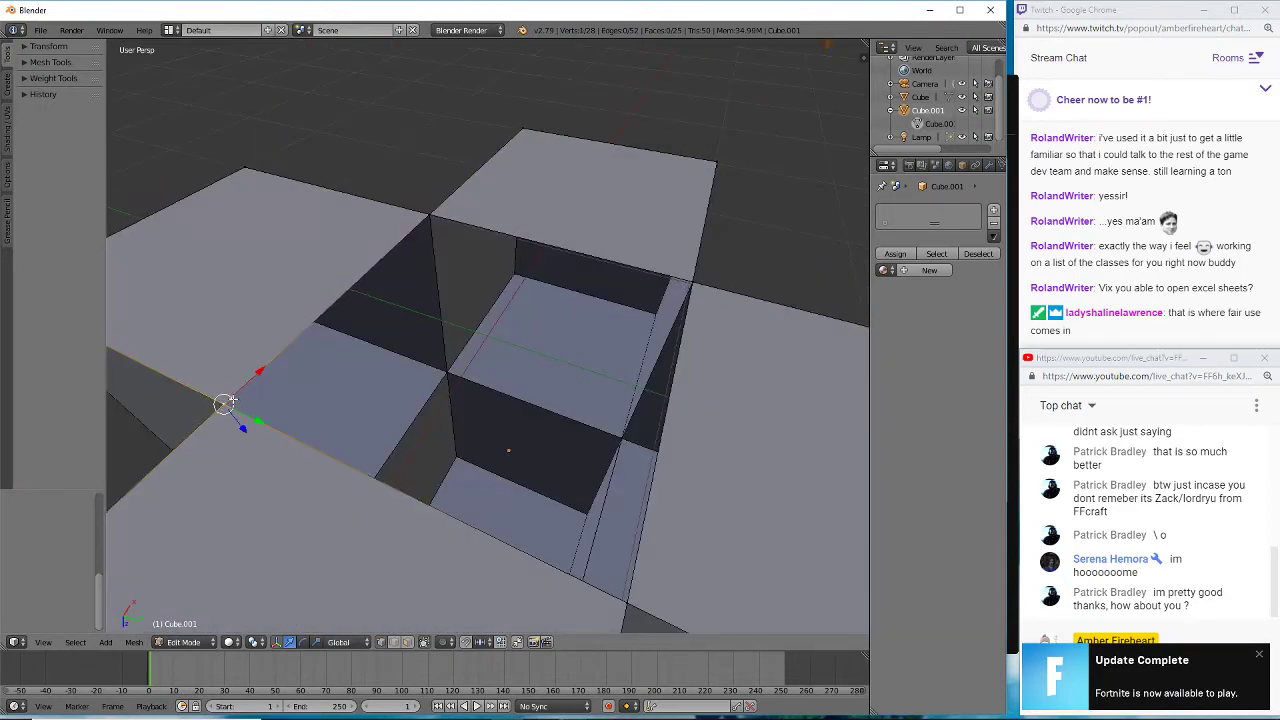
key("g")
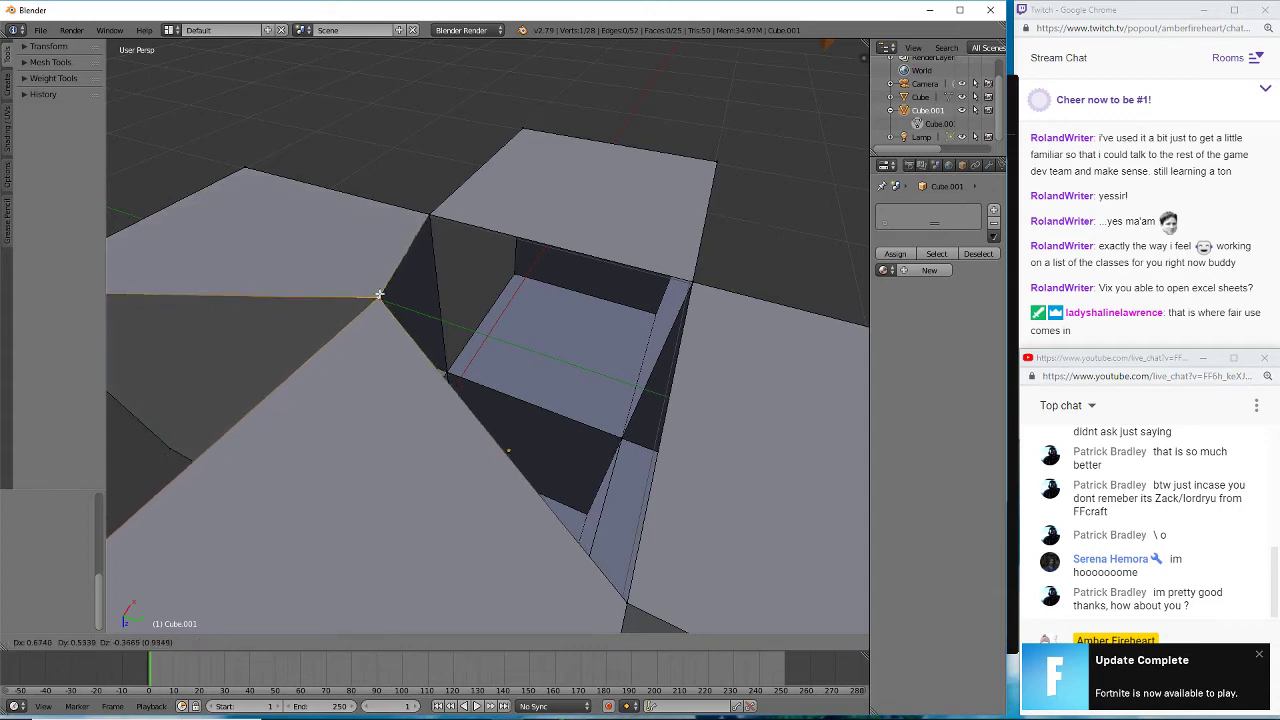
left_click(305, 268)
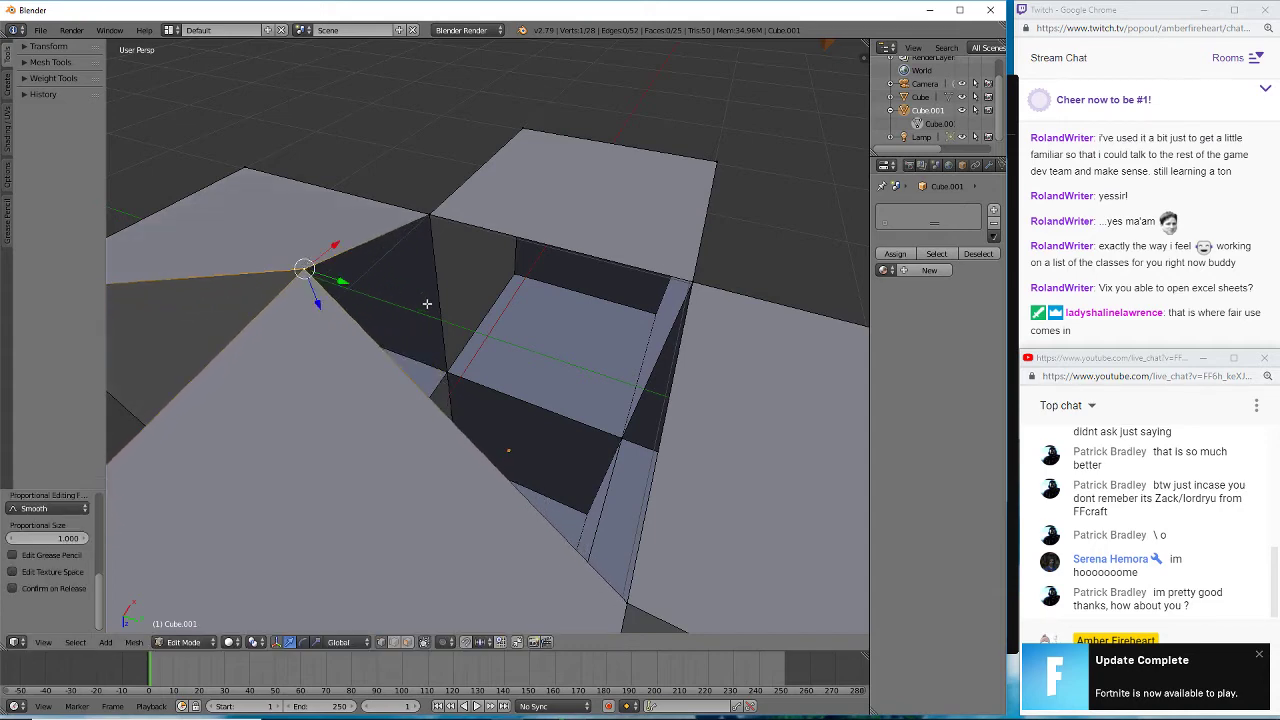
- Raise the same corner vertex higher into a peak and shift it inward over the central opening
middle_click_drag(498, 305, 867, 268)
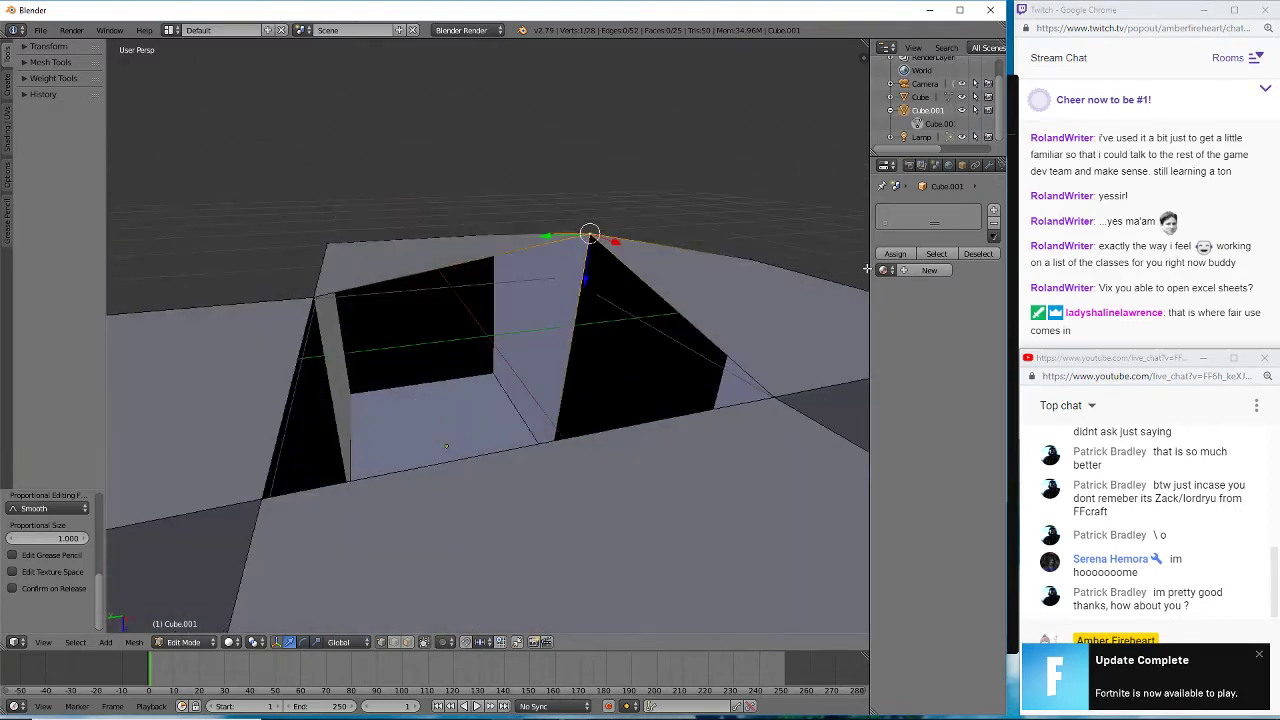
key("g")
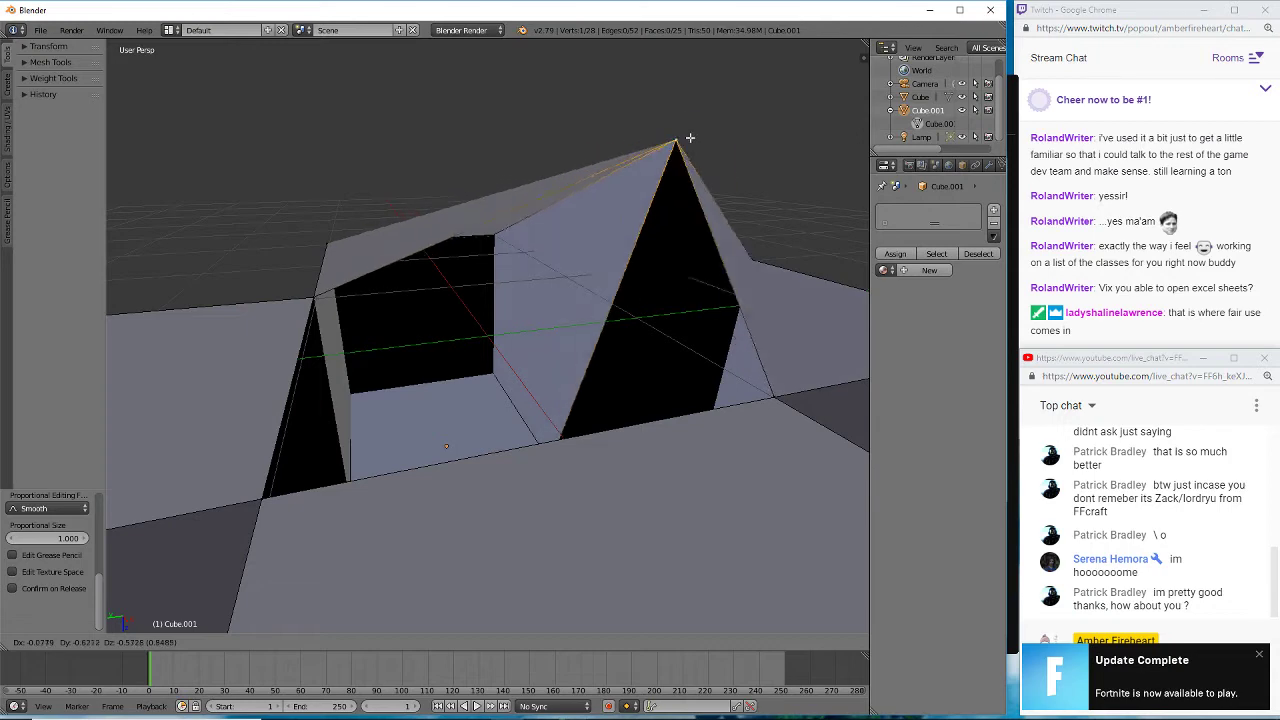
left_click(600, 90)
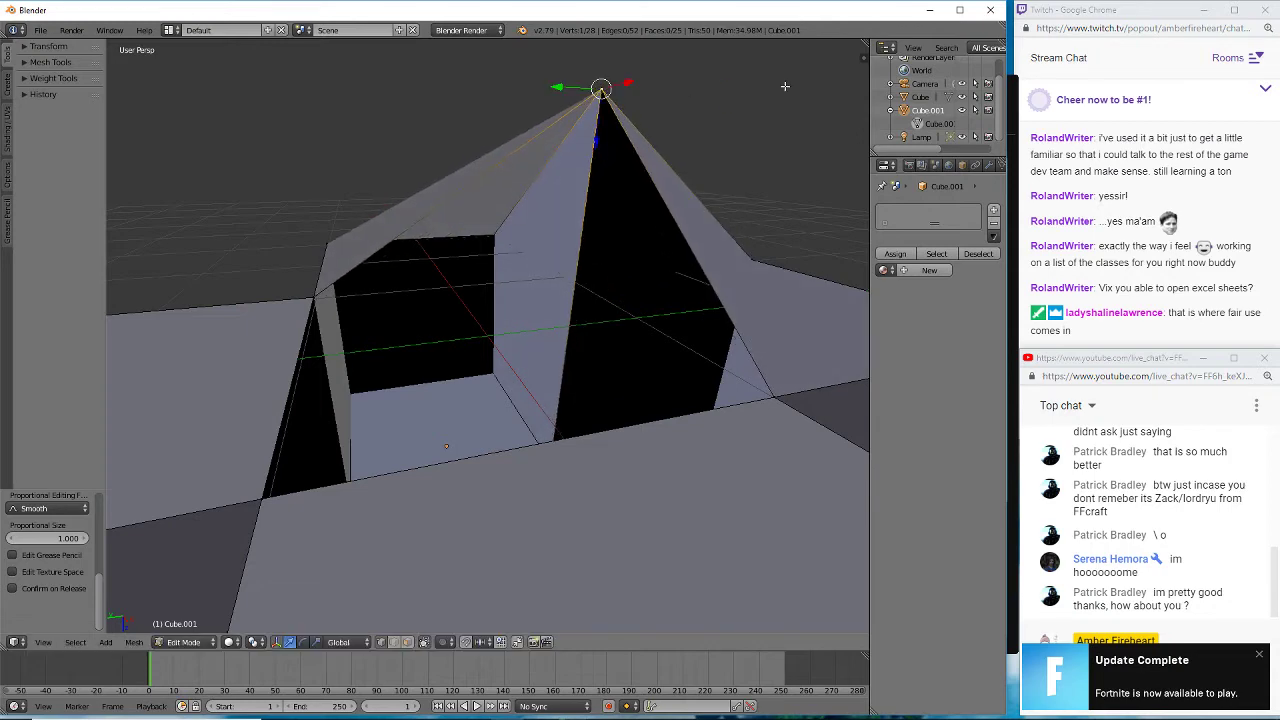
middle_click_drag(785, 87, 725, 182)
scroll(724, 182, "down", 3)
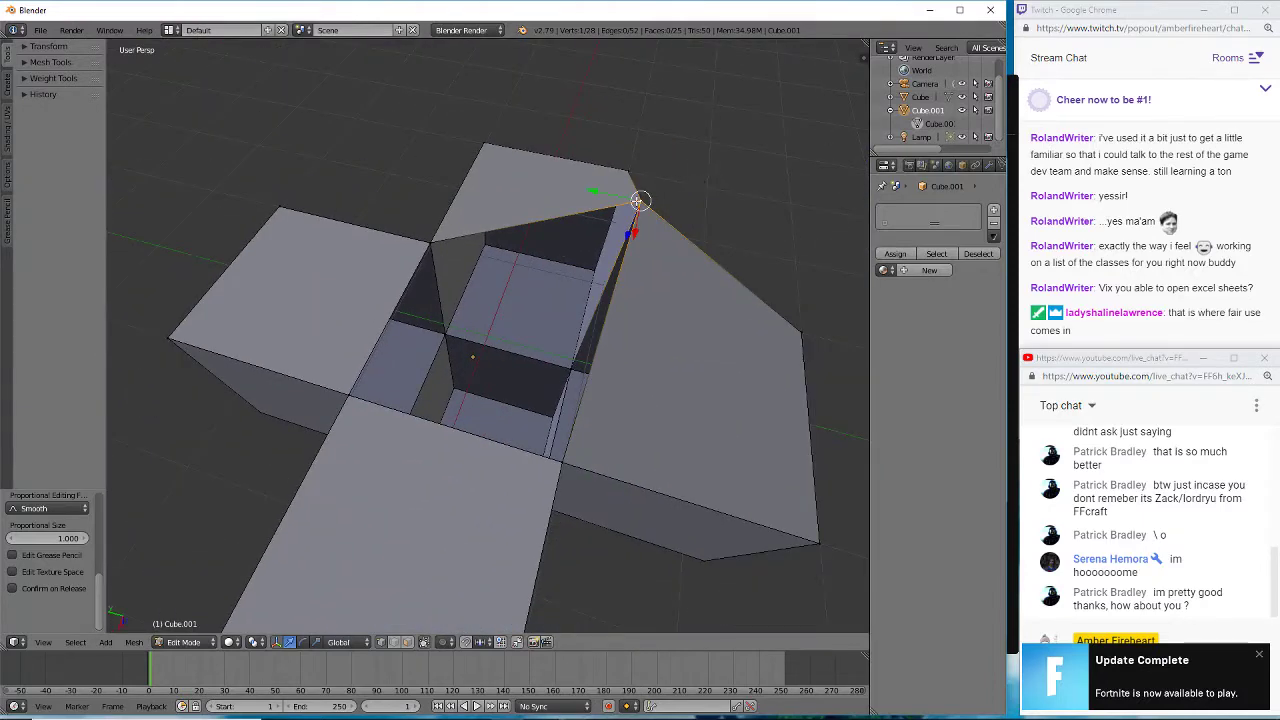
left_click_drag(639, 203, 576, 220)
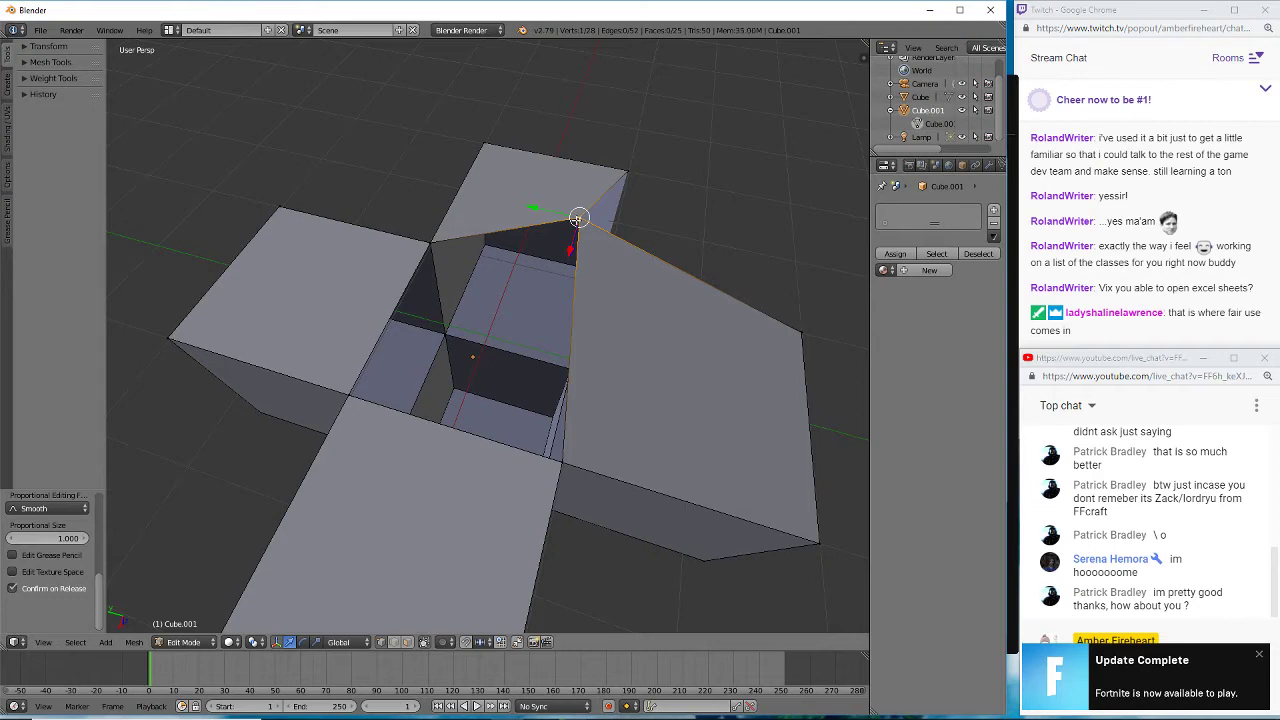
- Raise the diagonally opposite inner corner vertex into a second peak and shift it inward over the central opening
middle_click_drag(579, 218, 170, 384)
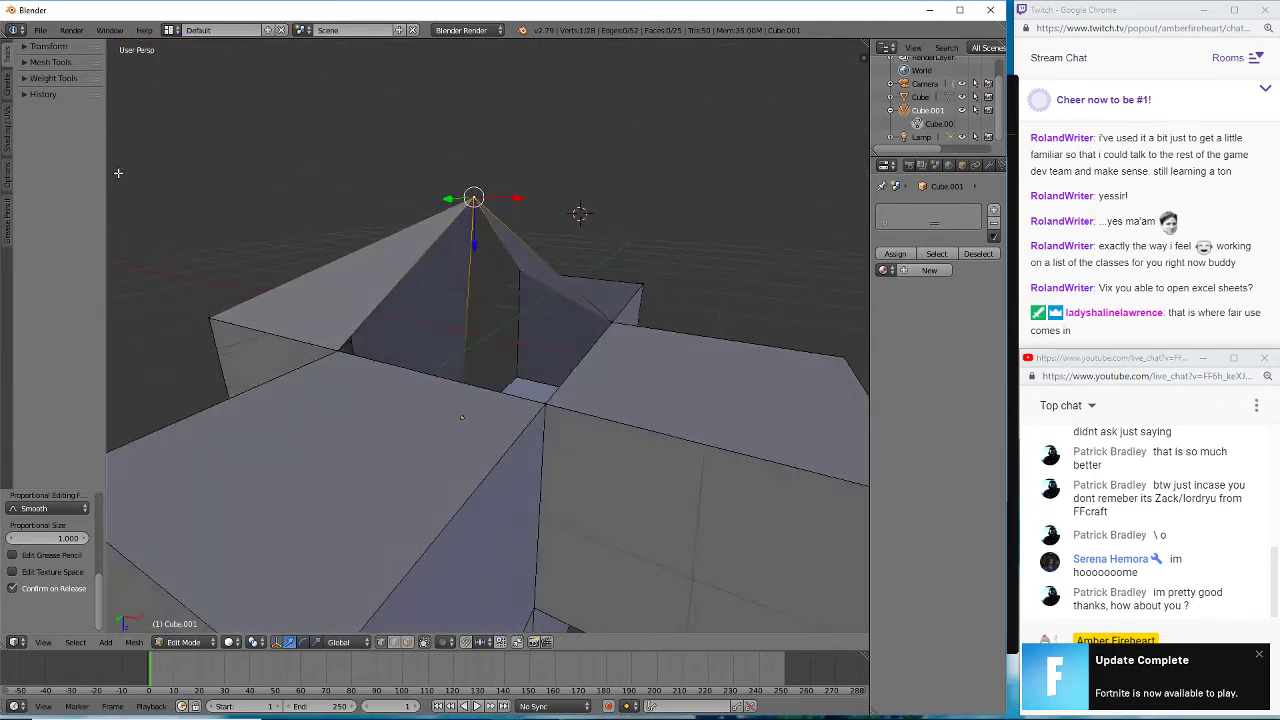
right_click(541, 404)
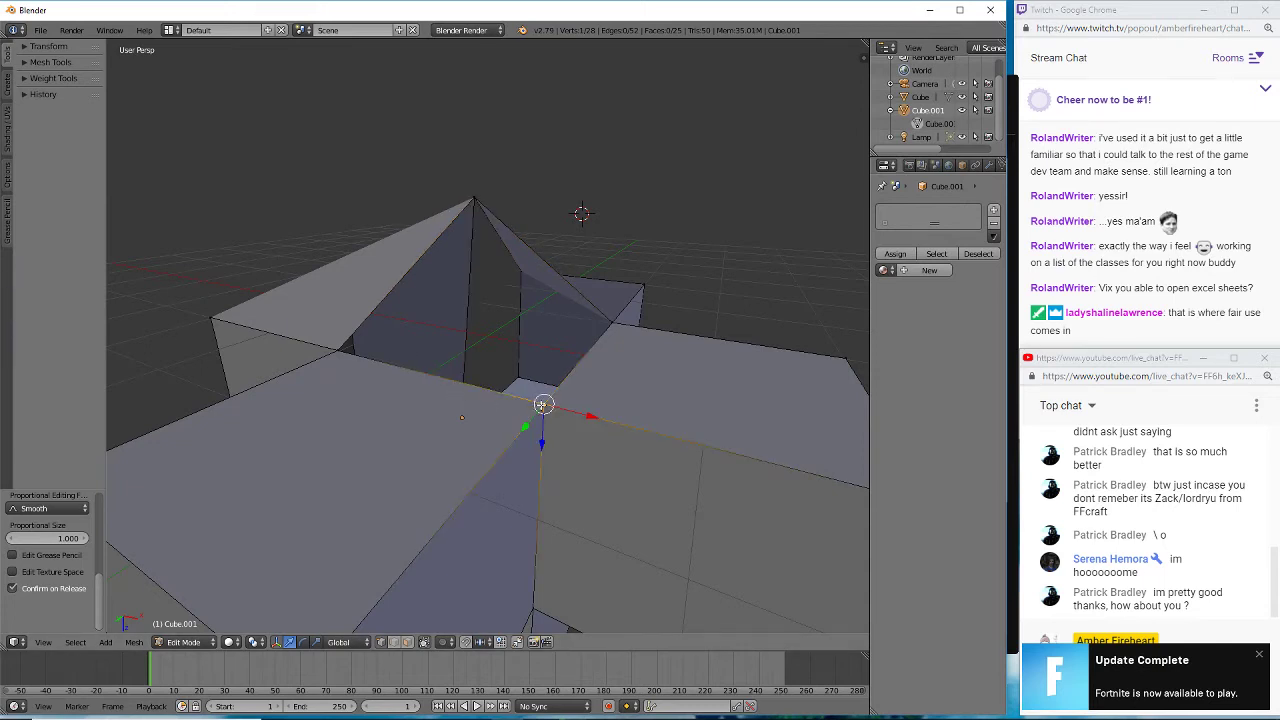
left_click_drag(541, 403, 525, 245)
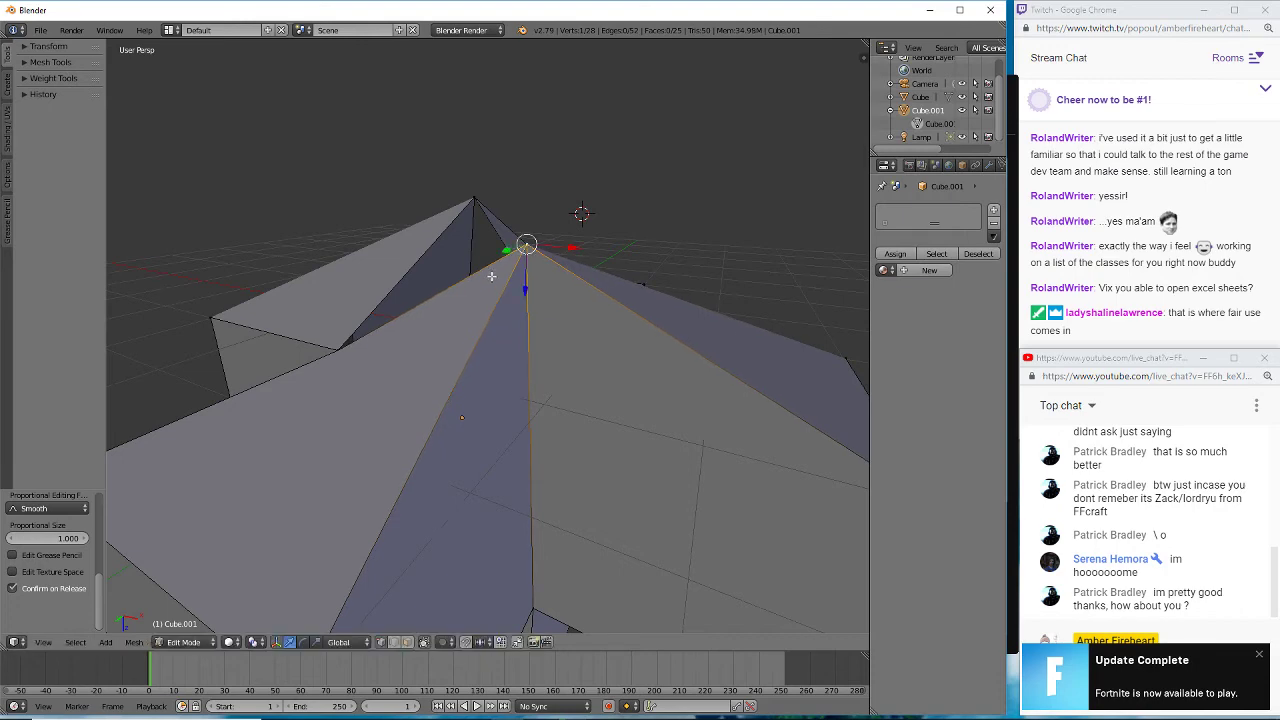
middle_click_drag(699, 359, 684, 420)
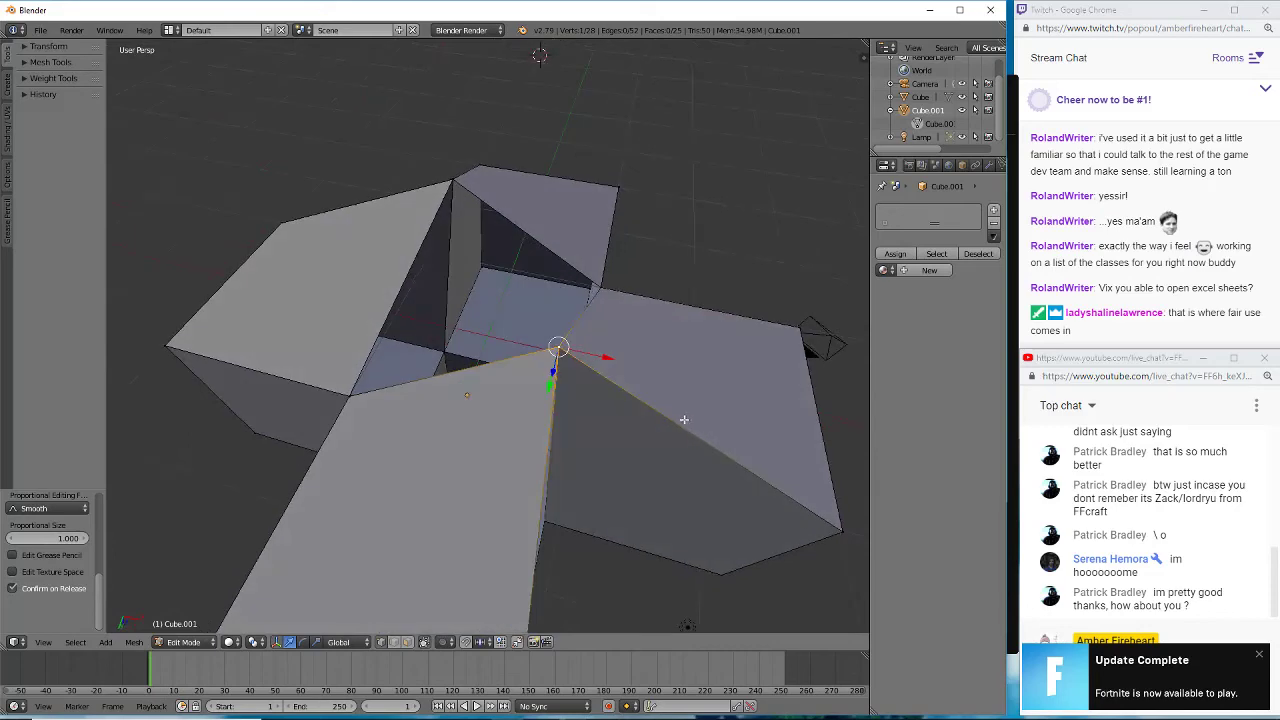
left_click_drag(559, 347, 553, 322)
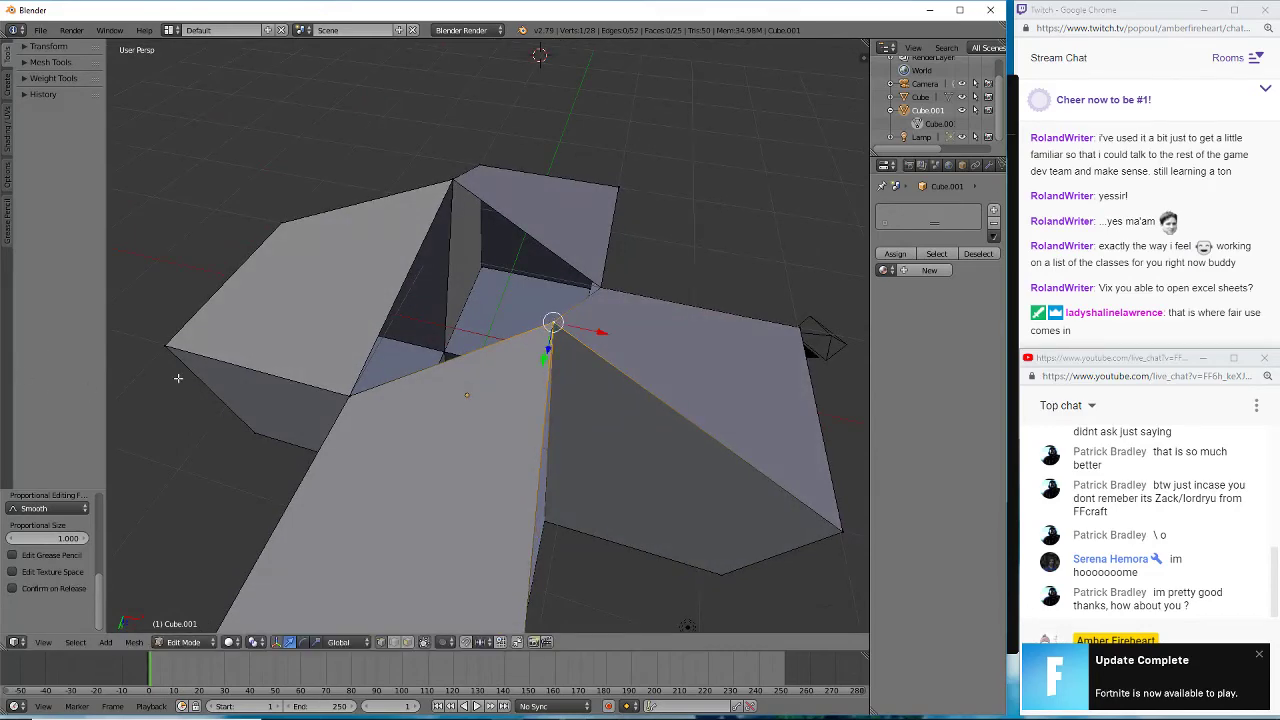
middle_click_drag(177, 374, 409, 329)
scroll(409, 329, "down", 3)
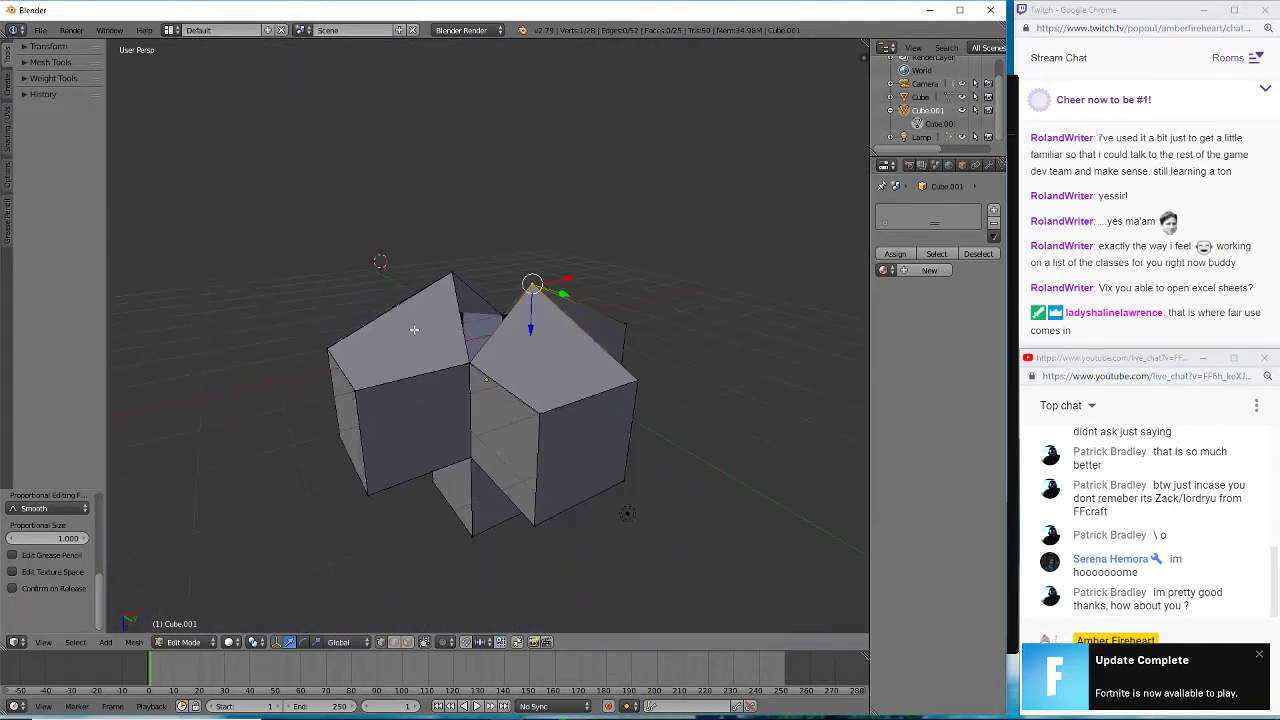
middle_click_drag(462, 496, 277, 523)
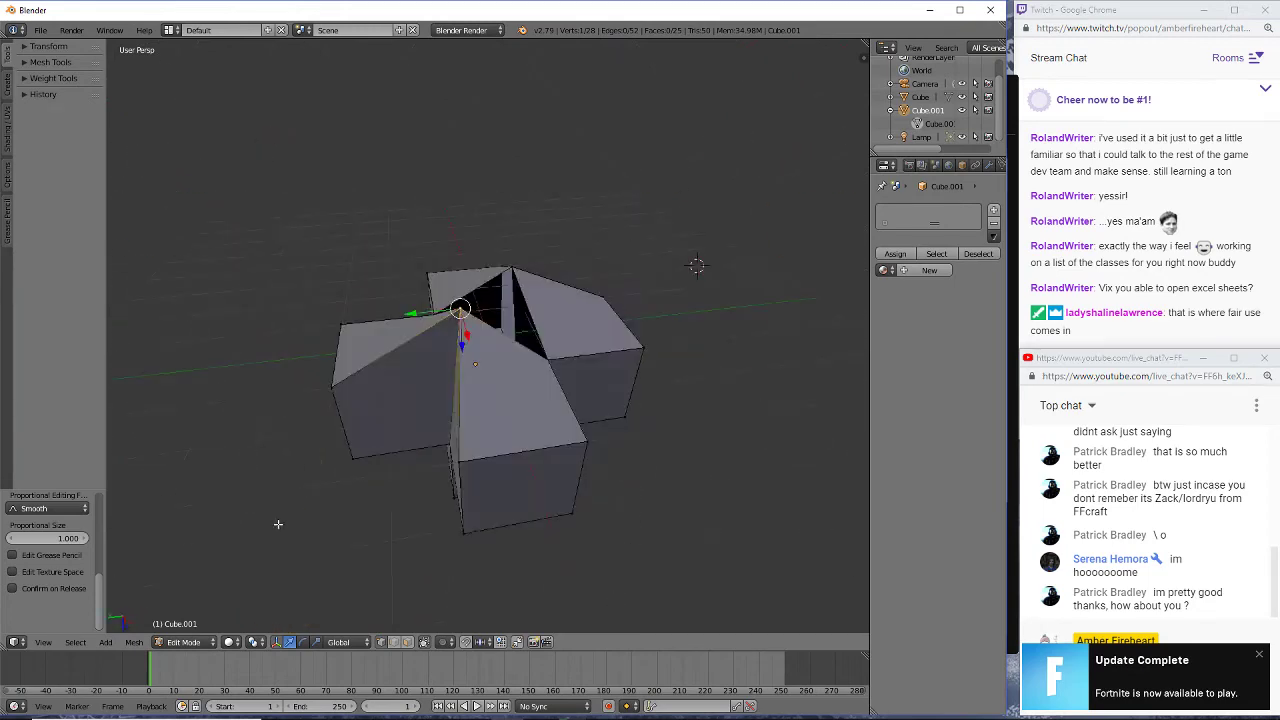
scroll(797, 425, "up", 1)
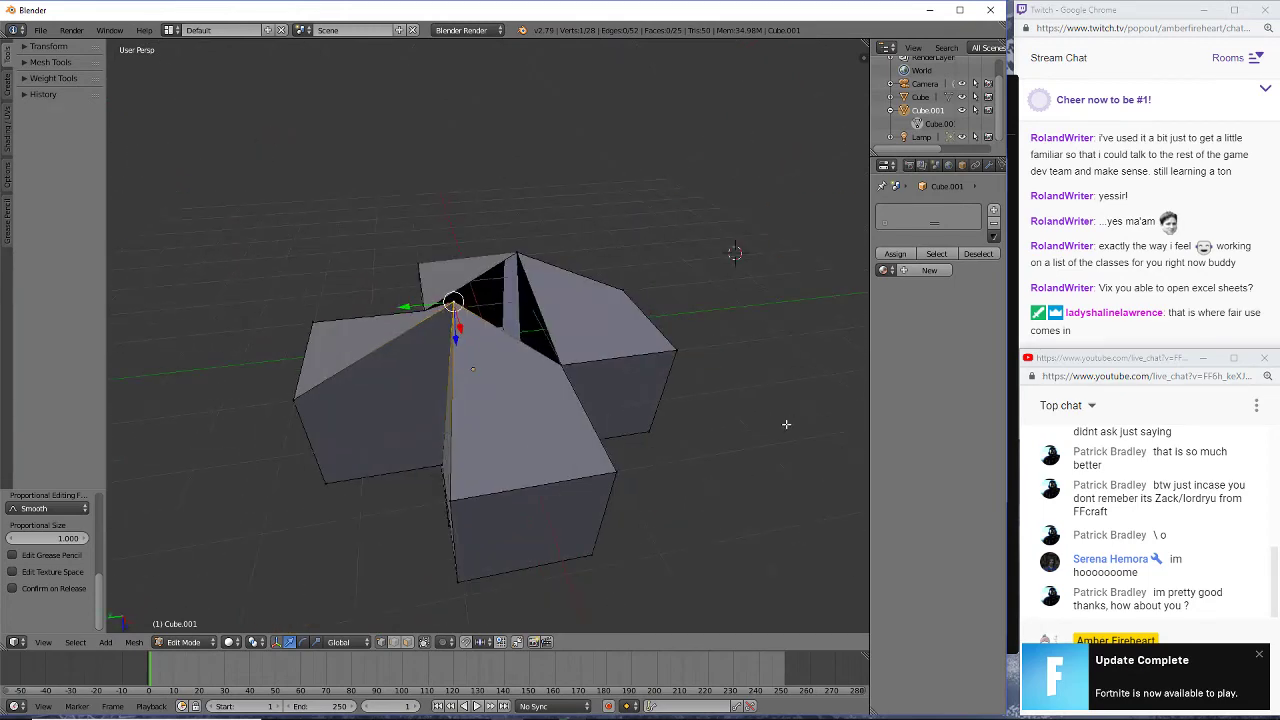
middle_click_drag(710, 448, 334, 412)
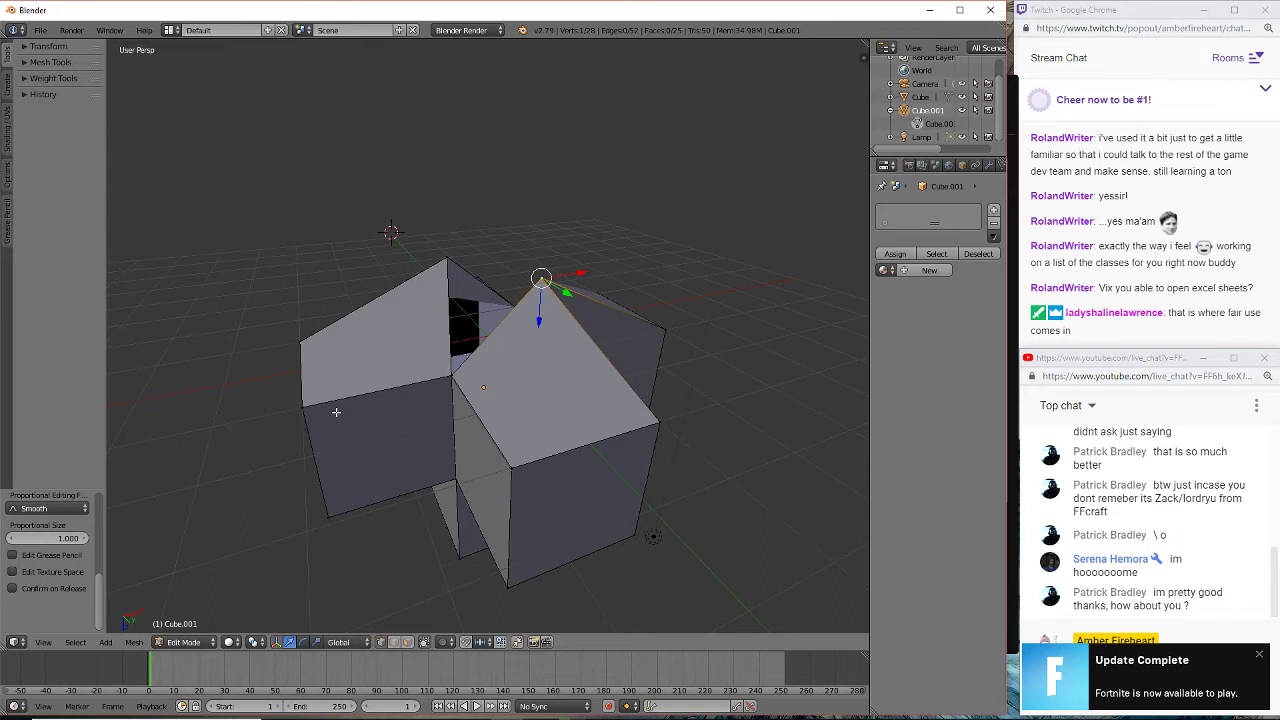
mouse_move(508, 714)
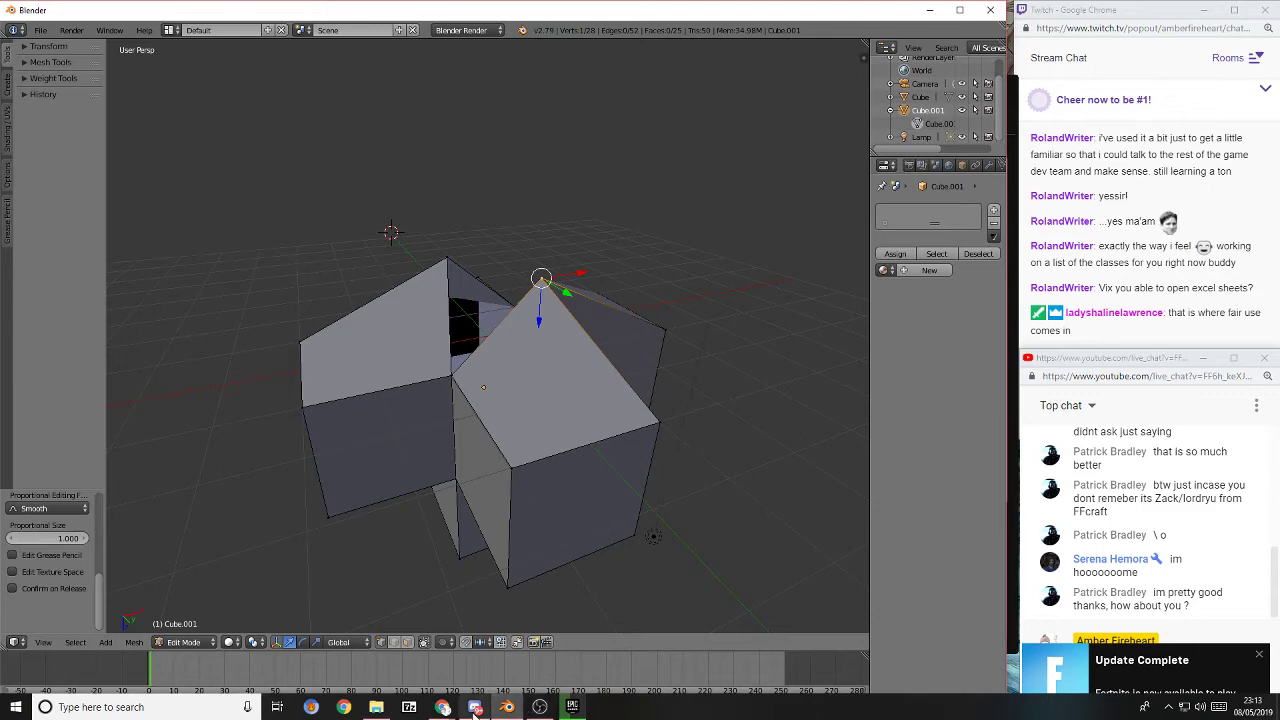
mouse_move(445, 710)
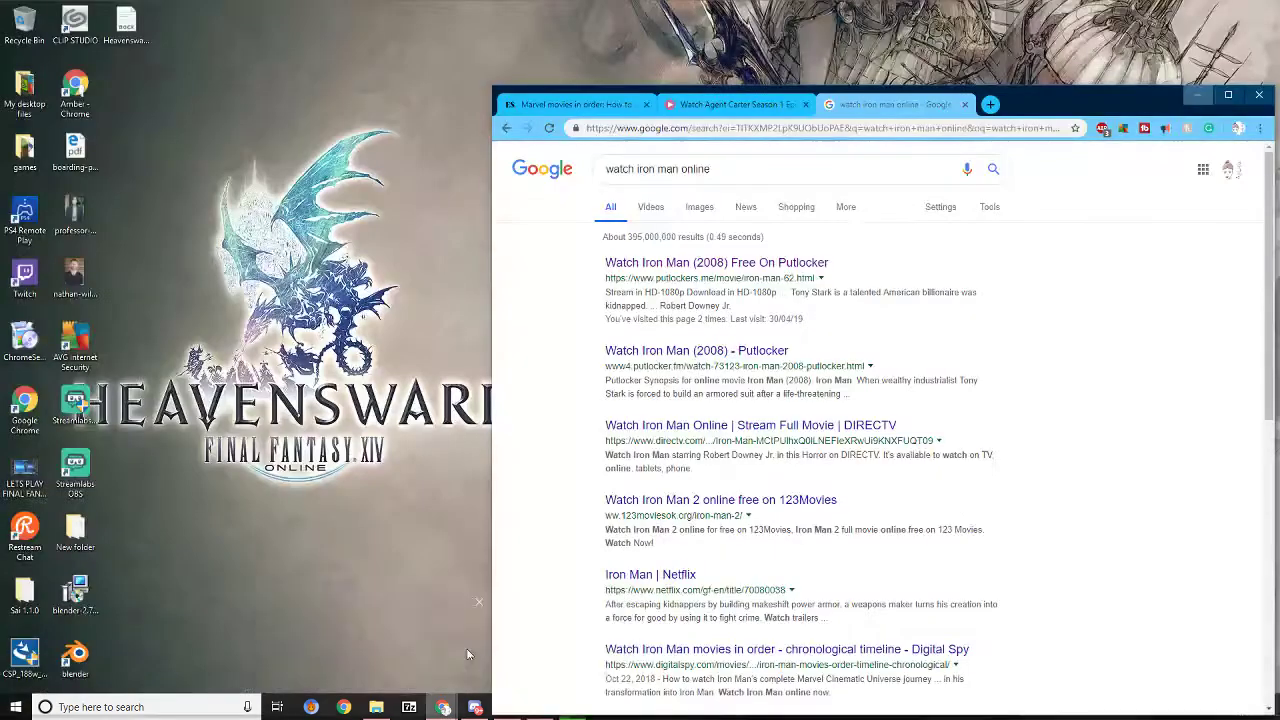
left_click(437, 648)
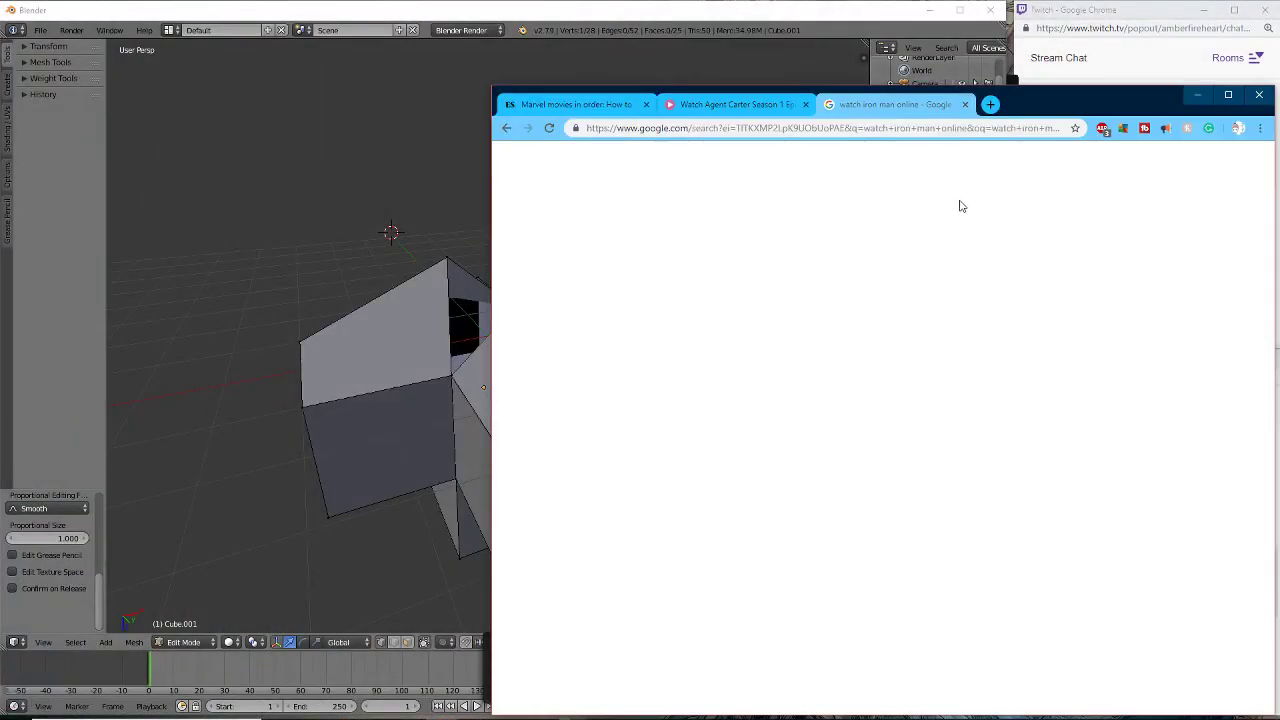
left_click(1185, 92)
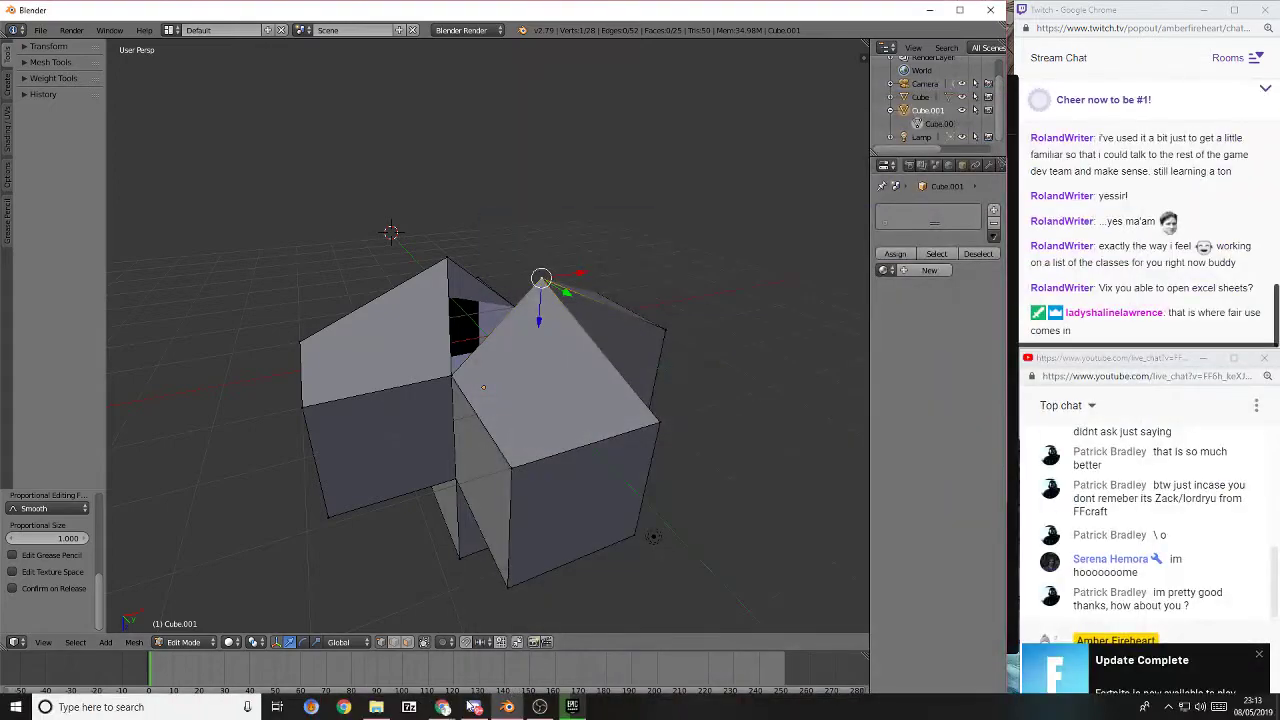
- Switch to the Chrome window with the YouTube live dashboard and open the YouTube home page in a new tab
mouse_move(447, 710)
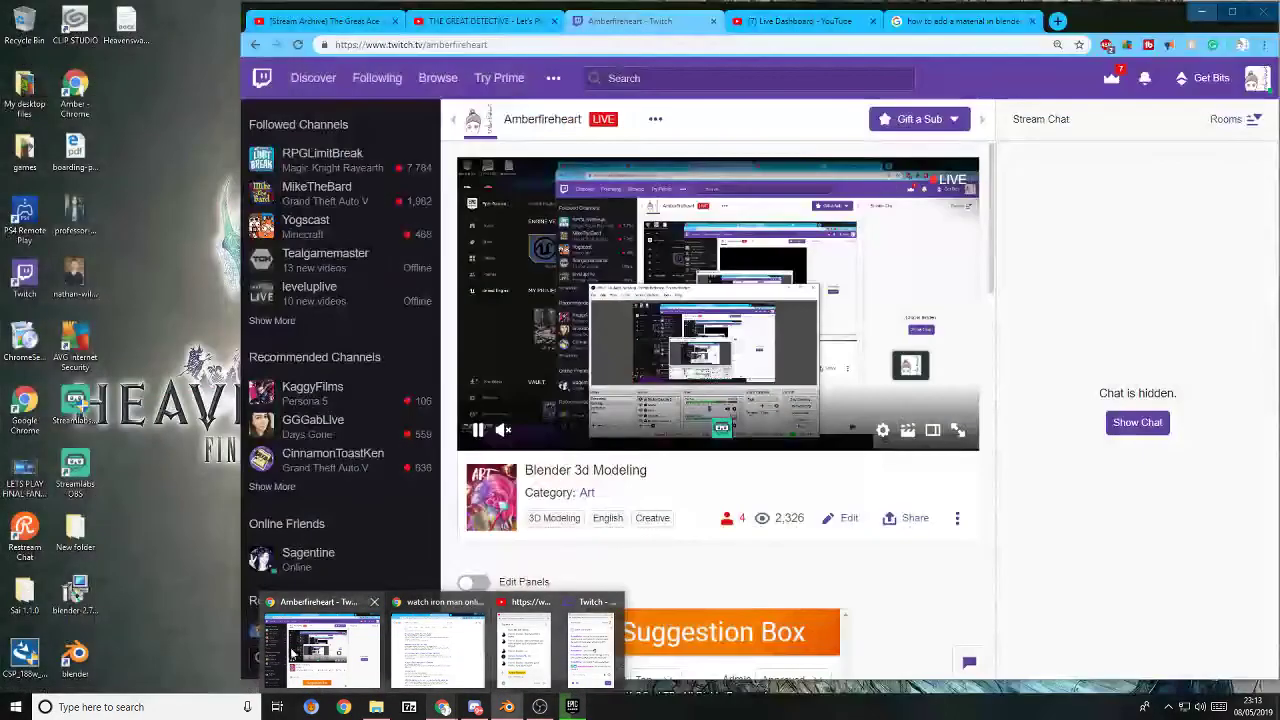
left_click(322, 648)
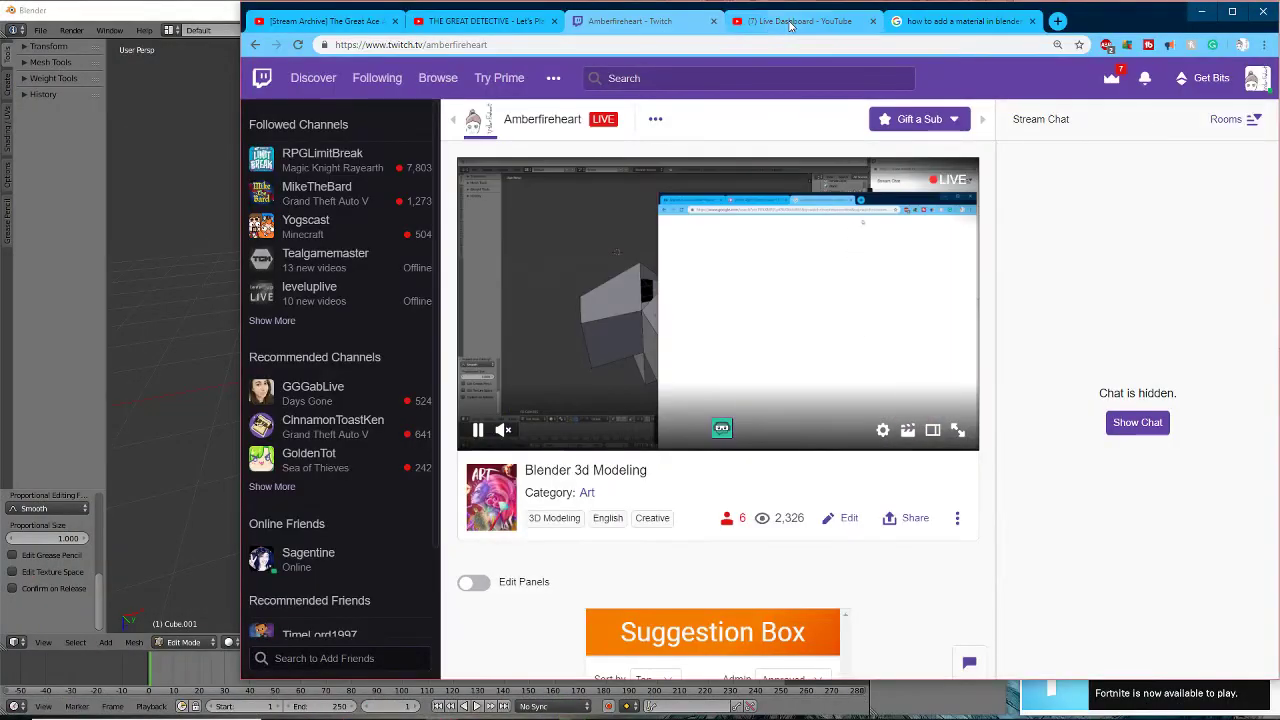
left_click(800, 21)
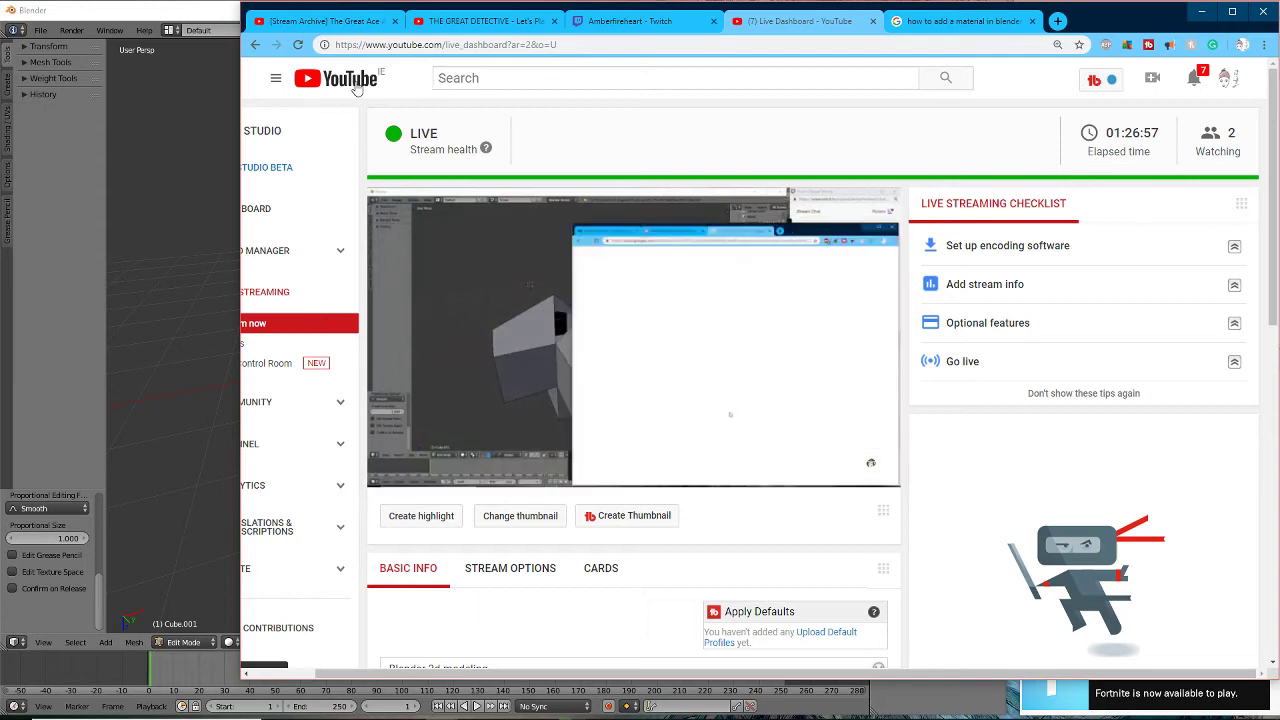
right_click(363, 86)
right_click(356, 86)
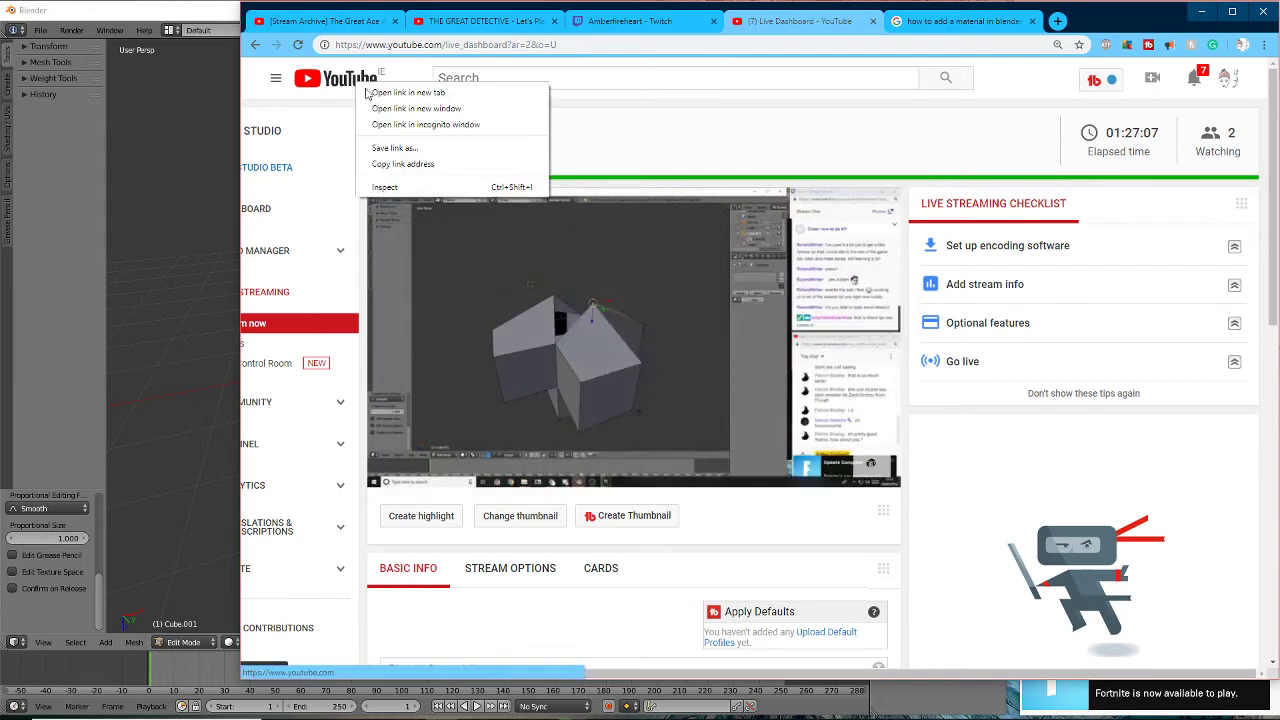
left_click(406, 97)
left_click(880, 21)
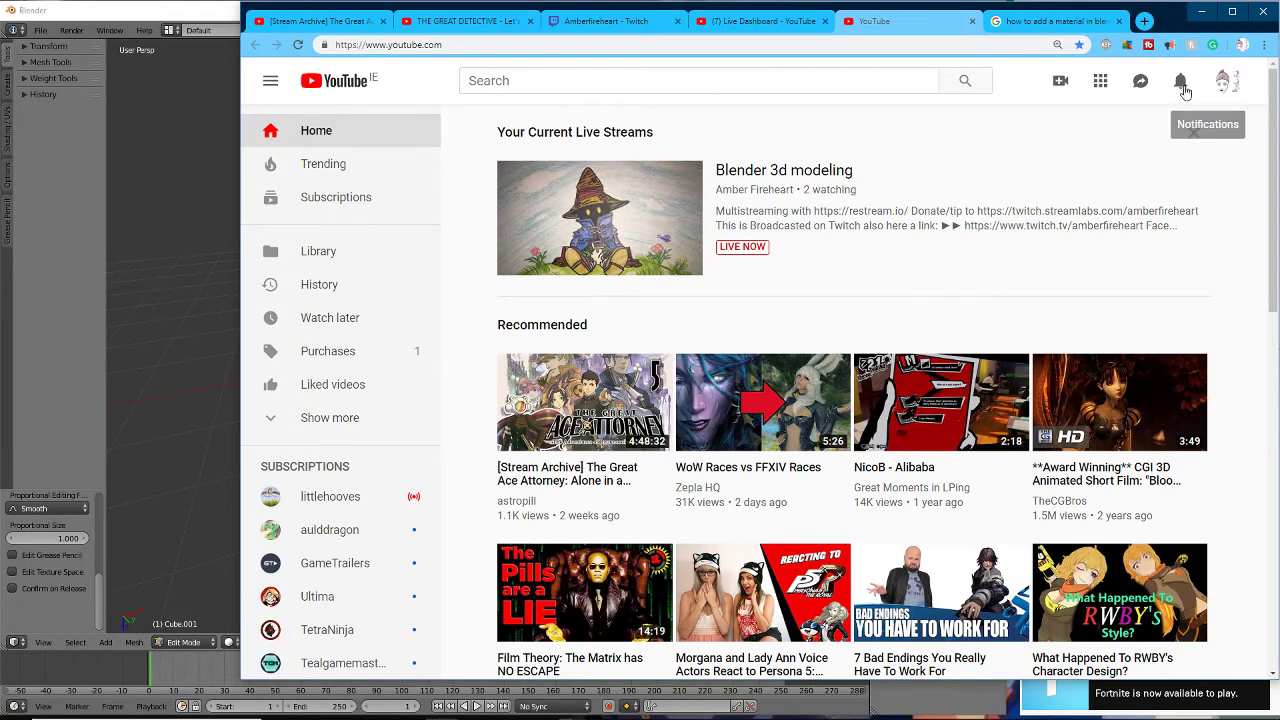
- Switch the YouTube account to the animations channel
left_click(1240, 90)
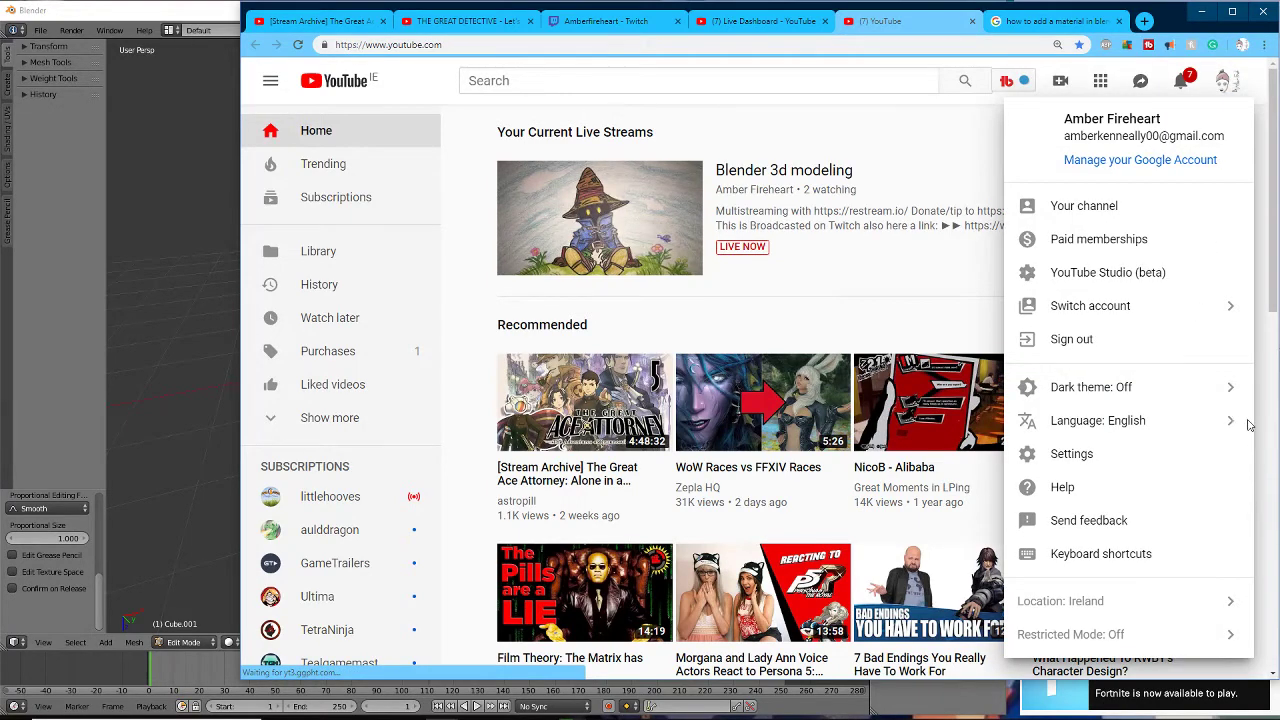
left_click(1212, 318)
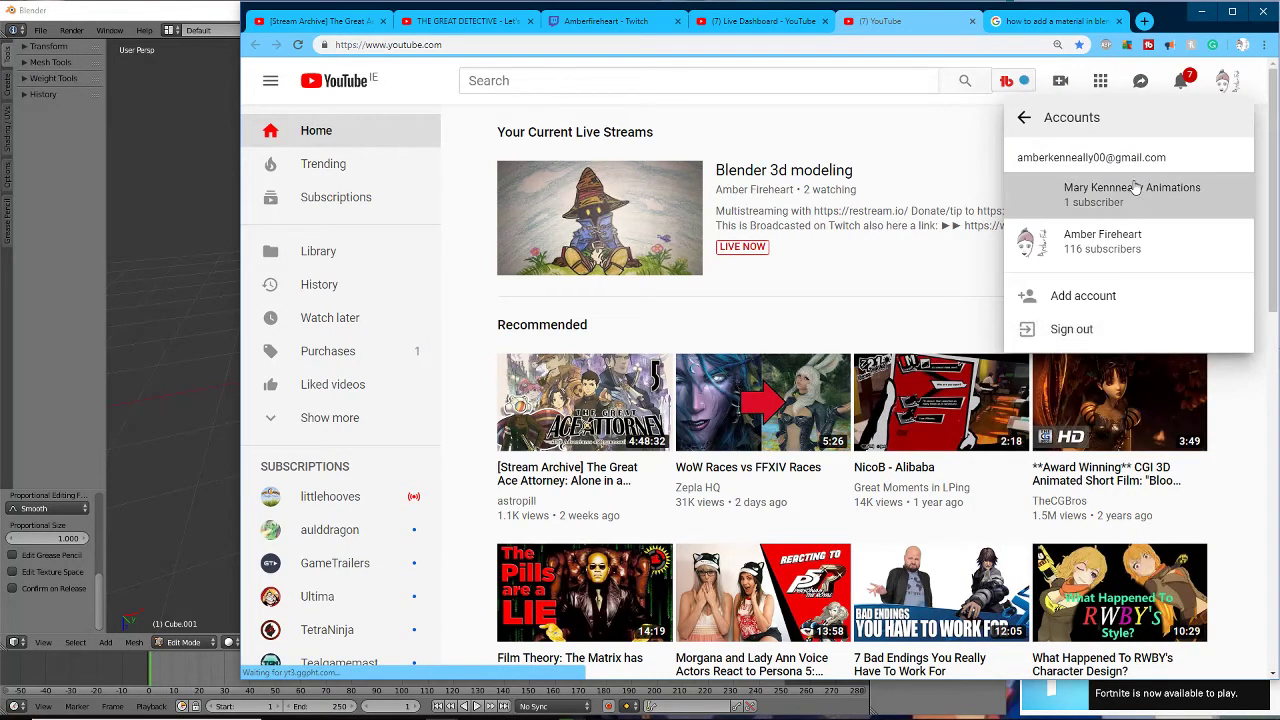
left_click_drag(1090, 188, 1160, 190)
double_click(1172, 189)
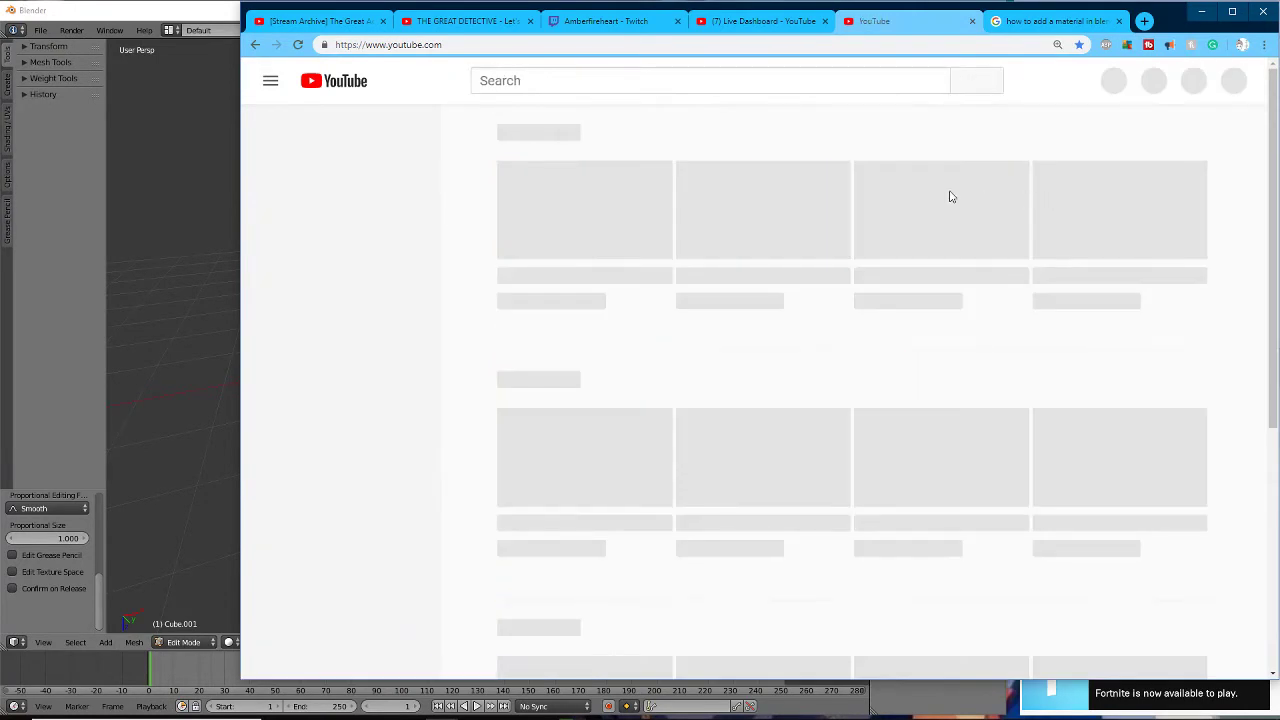
double_click(622, 230)
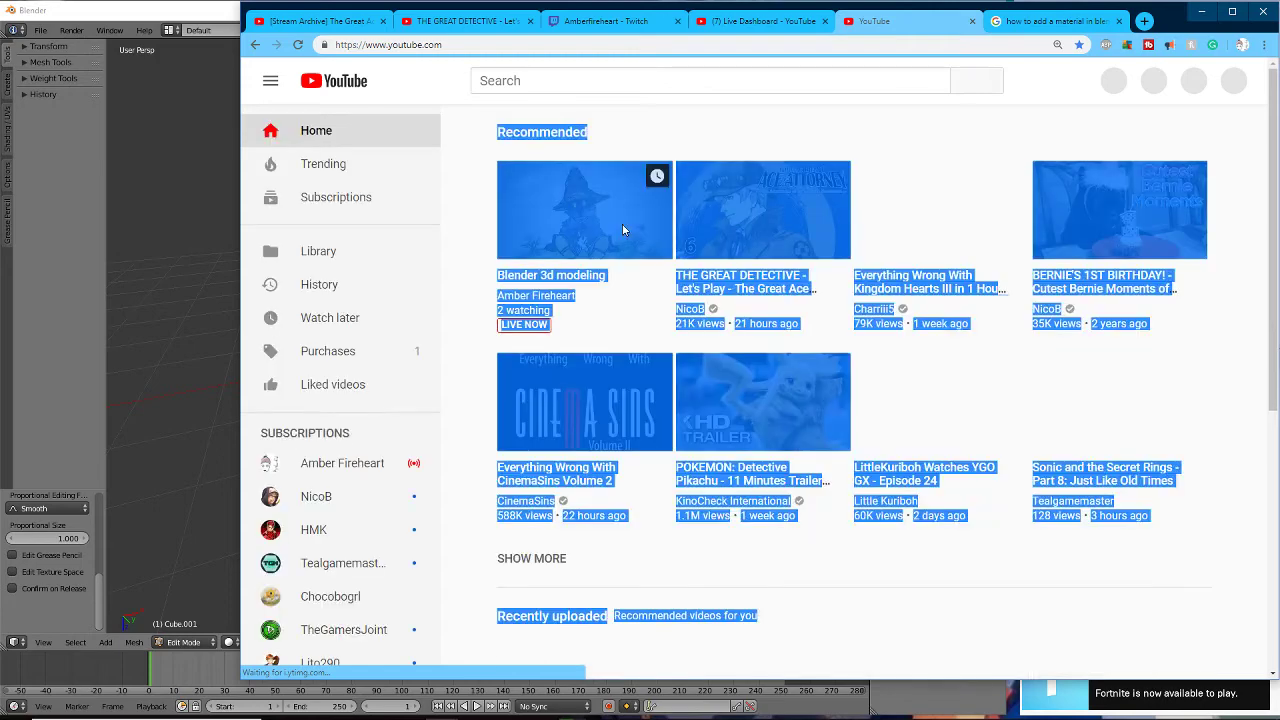
left_click(881, 145)
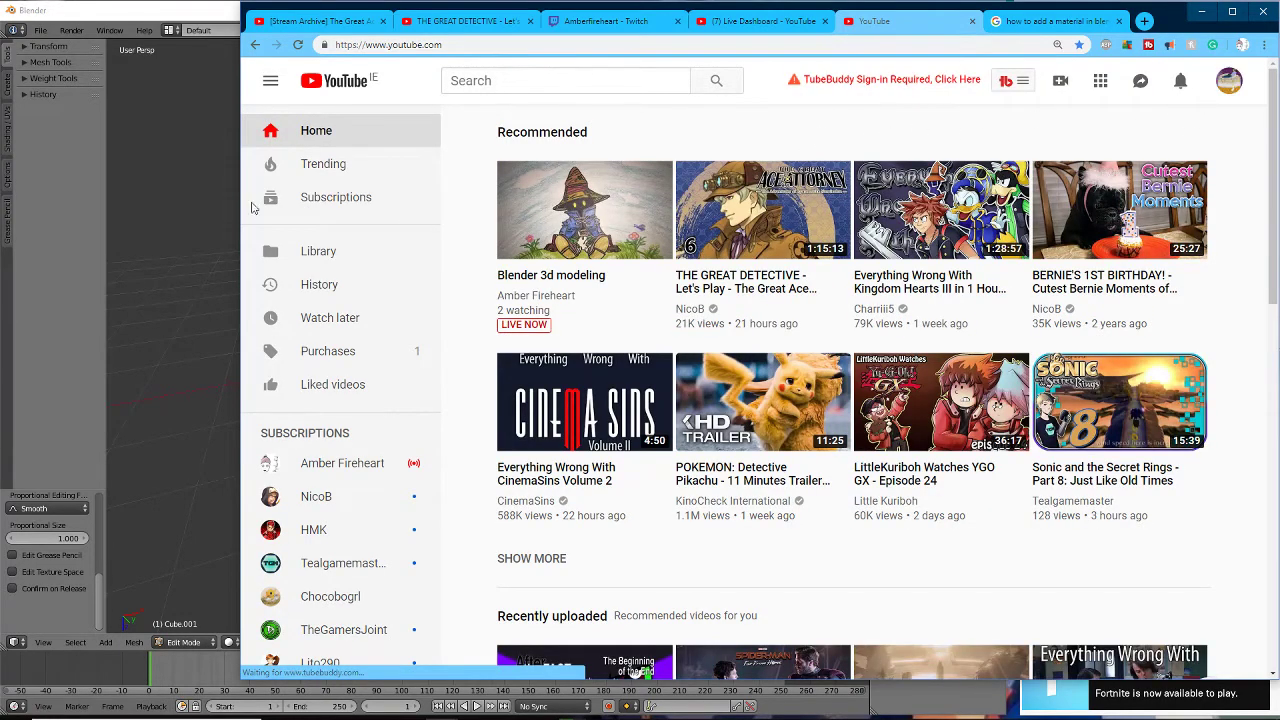
- Open the animations channel's own page and list all its uploaded videos
left_click(1229, 82)
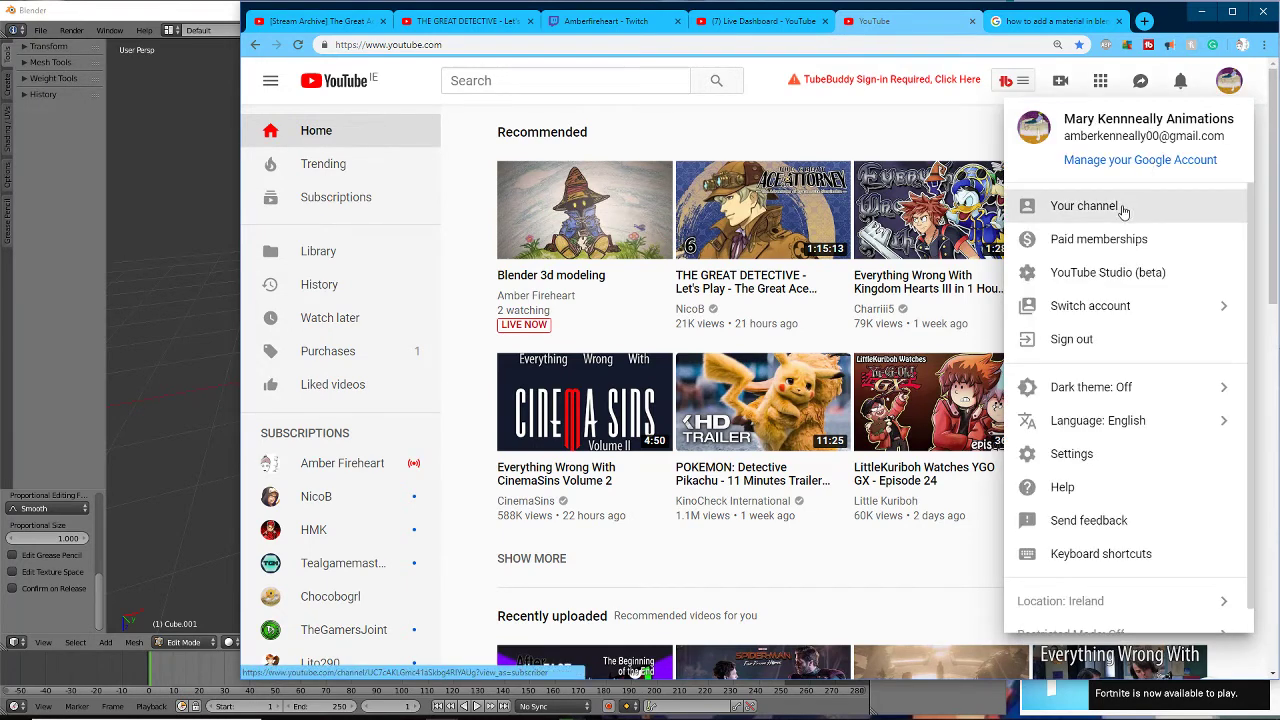
left_click(1116, 207)
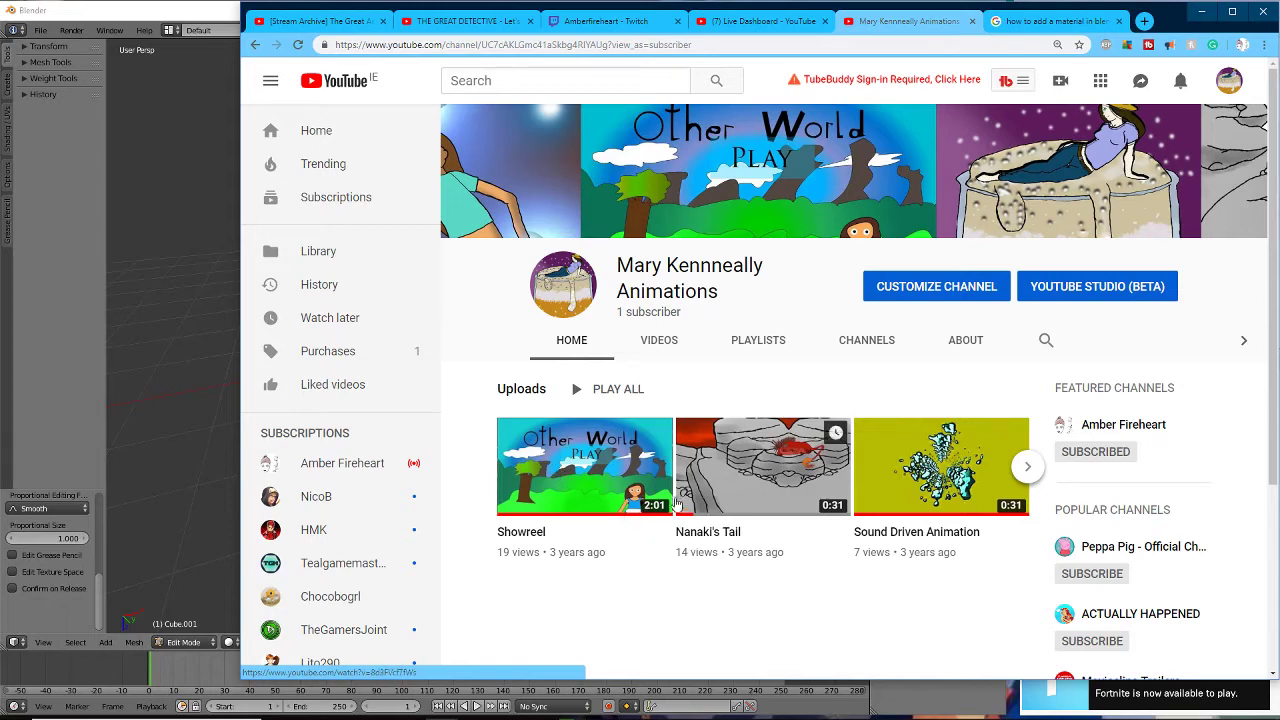
left_click(659, 342)
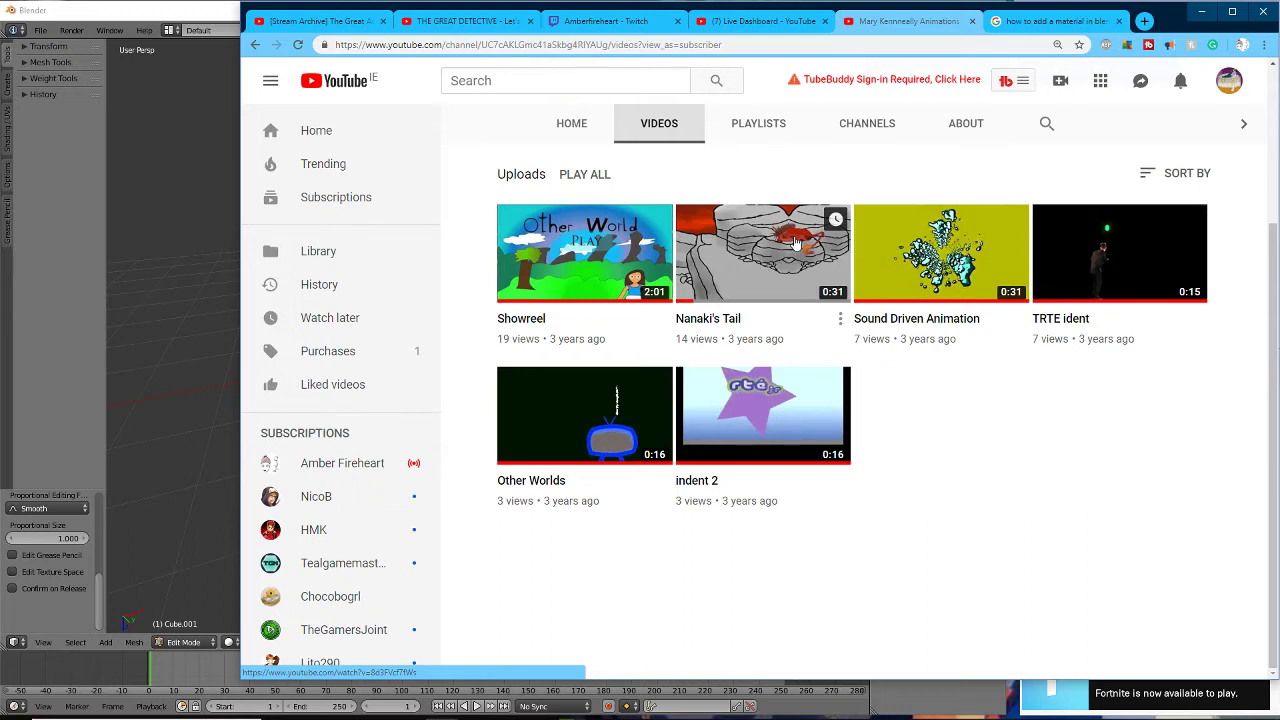
- Watch the "Nanaki's Tail" video in a separate tab and close that tab
right_click(726, 322)
left_click(762, 330)
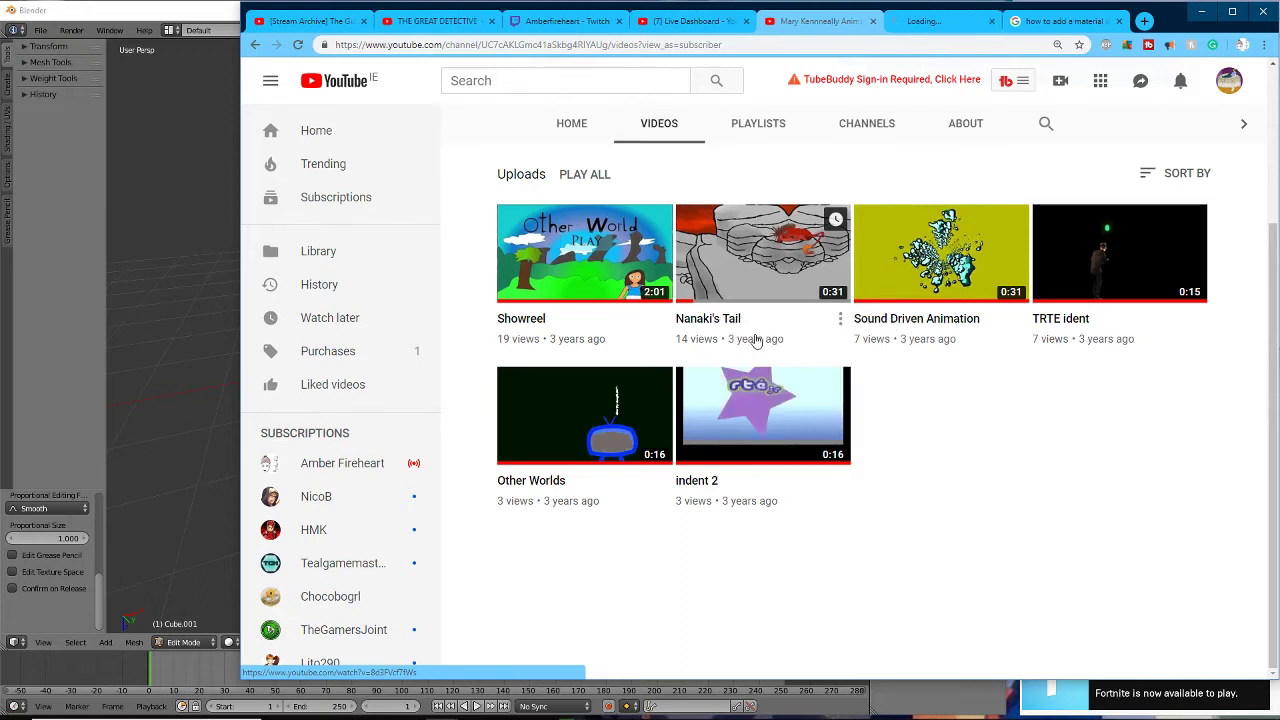
left_click(930, 20)
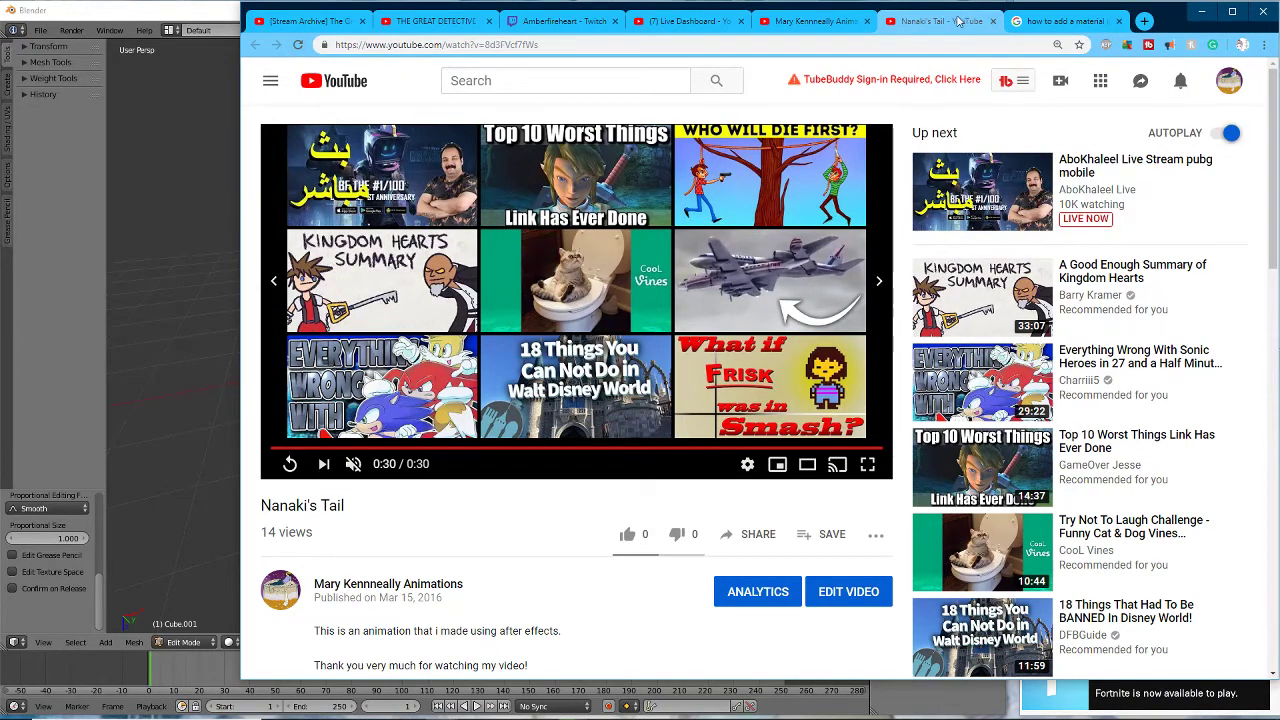
left_click(993, 20)
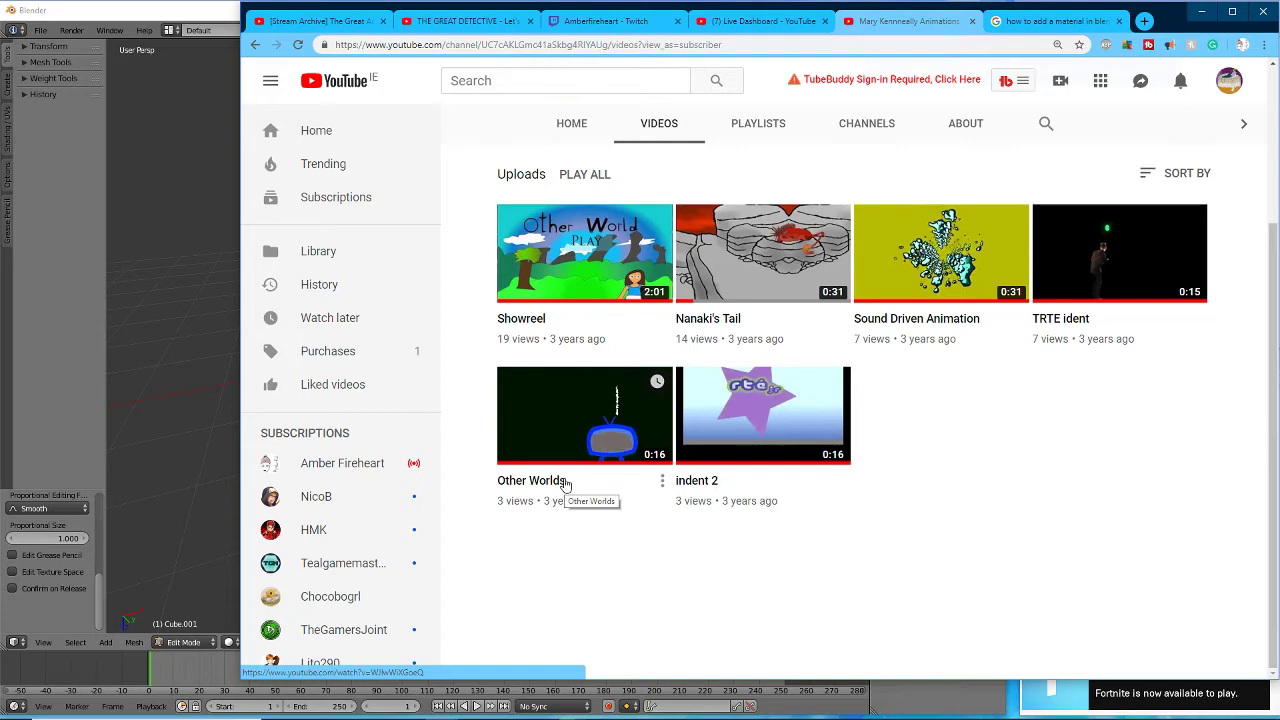
- Play the "Other Worlds" video, restarting it from about 0:01, and close its tab after watching
left_click(565, 485)
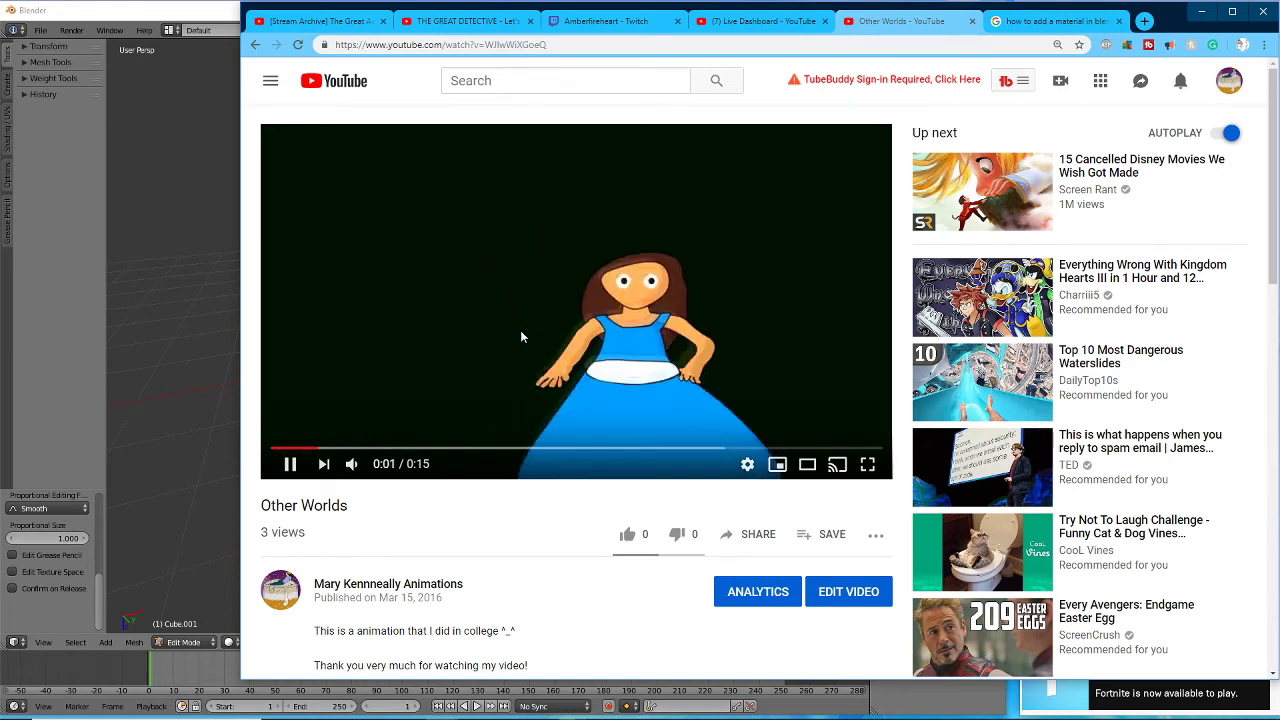
left_click(546, 327)
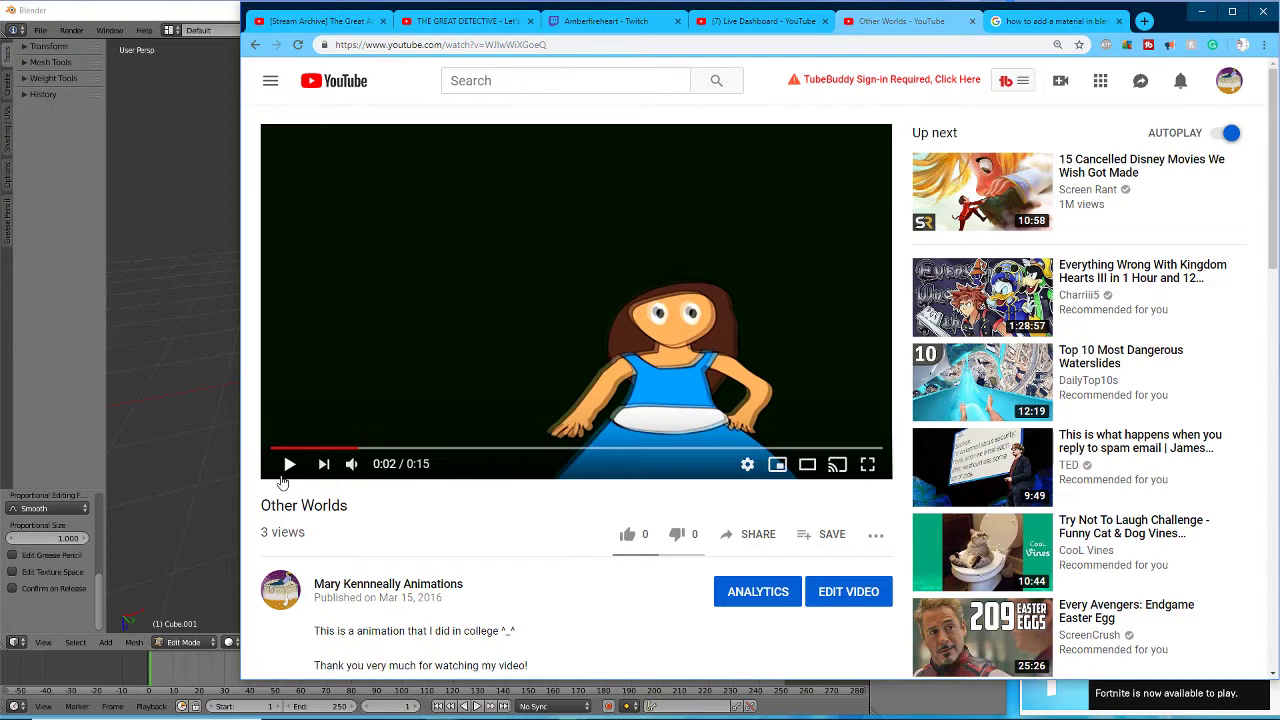
left_click(331, 450)
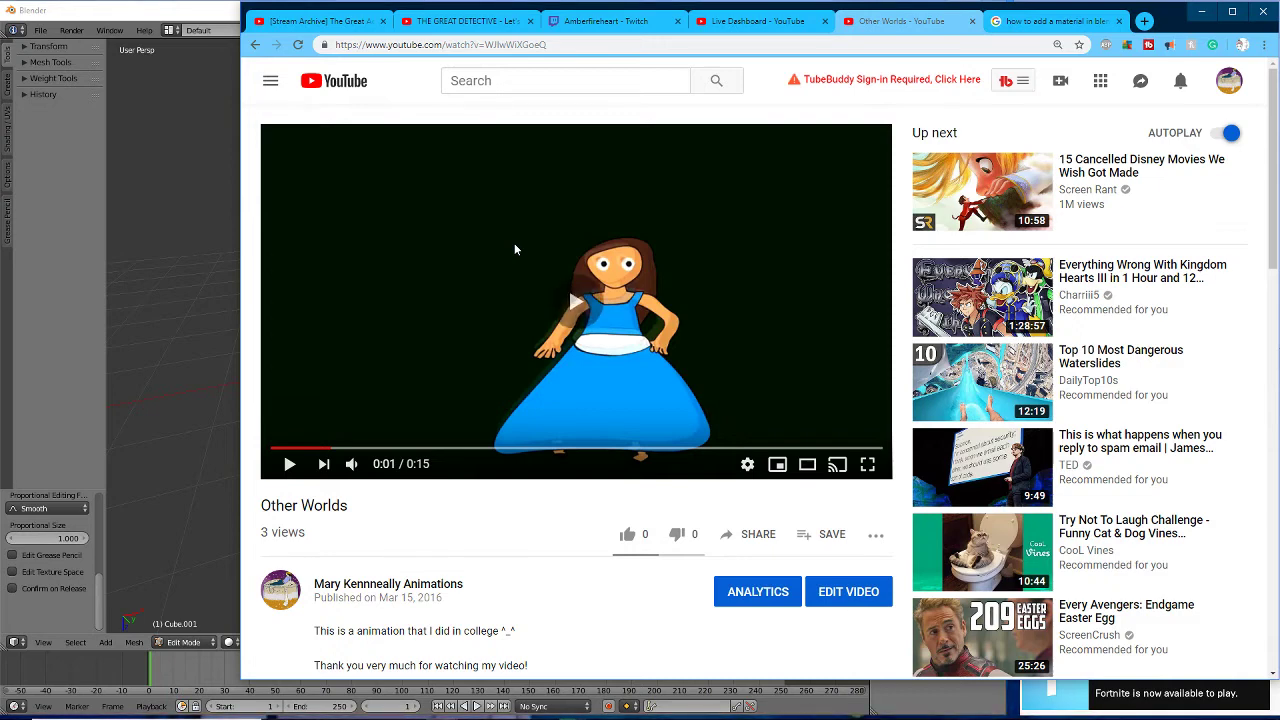
left_click(542, 296)
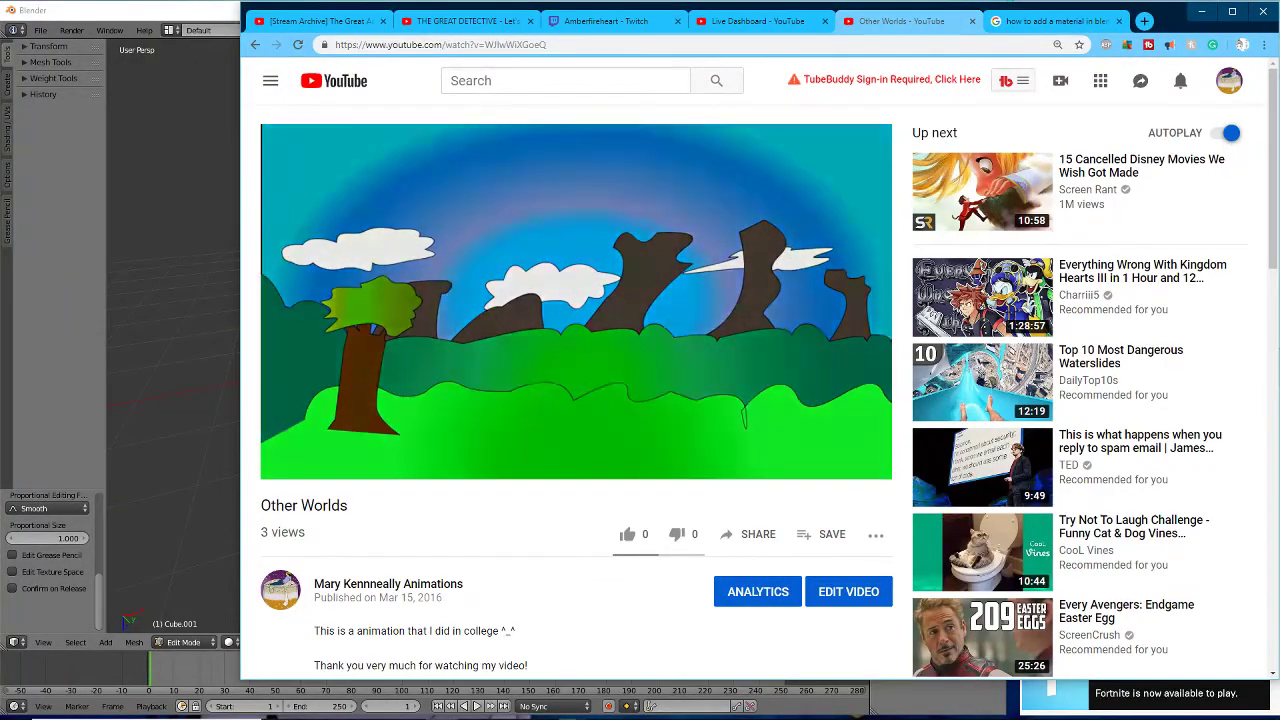
left_click(599, 360)
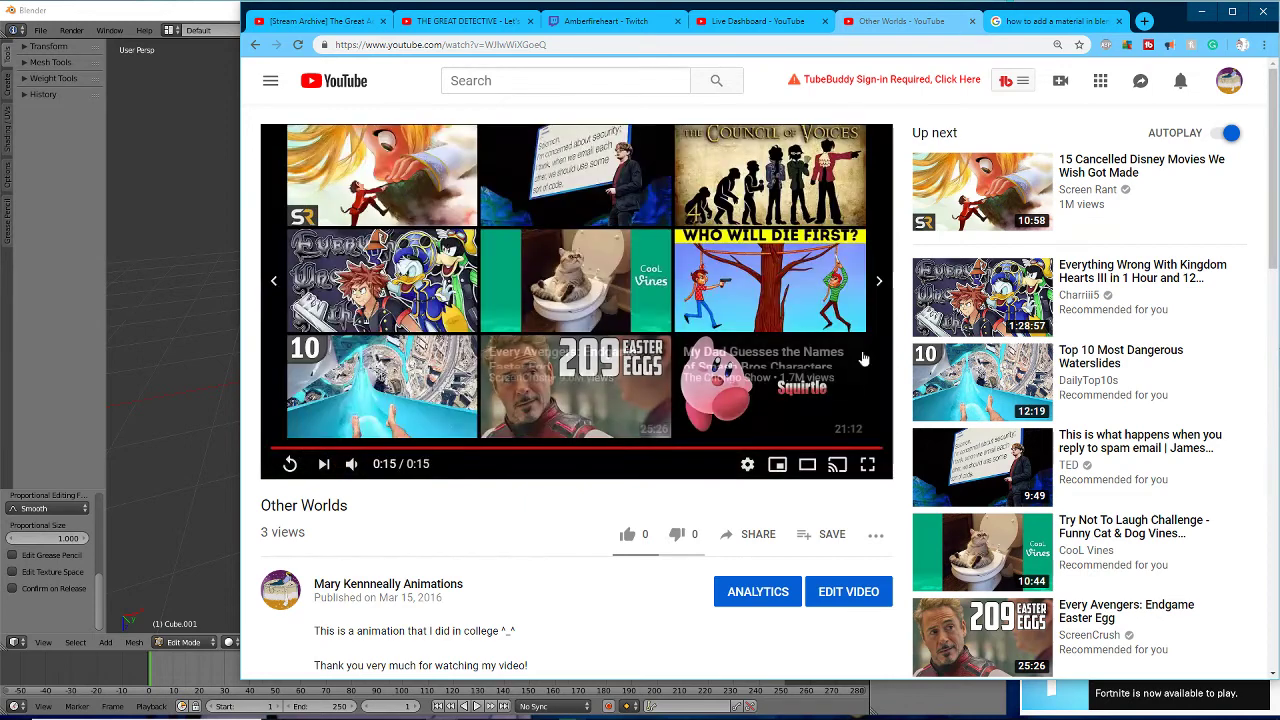
left_click(970, 21)
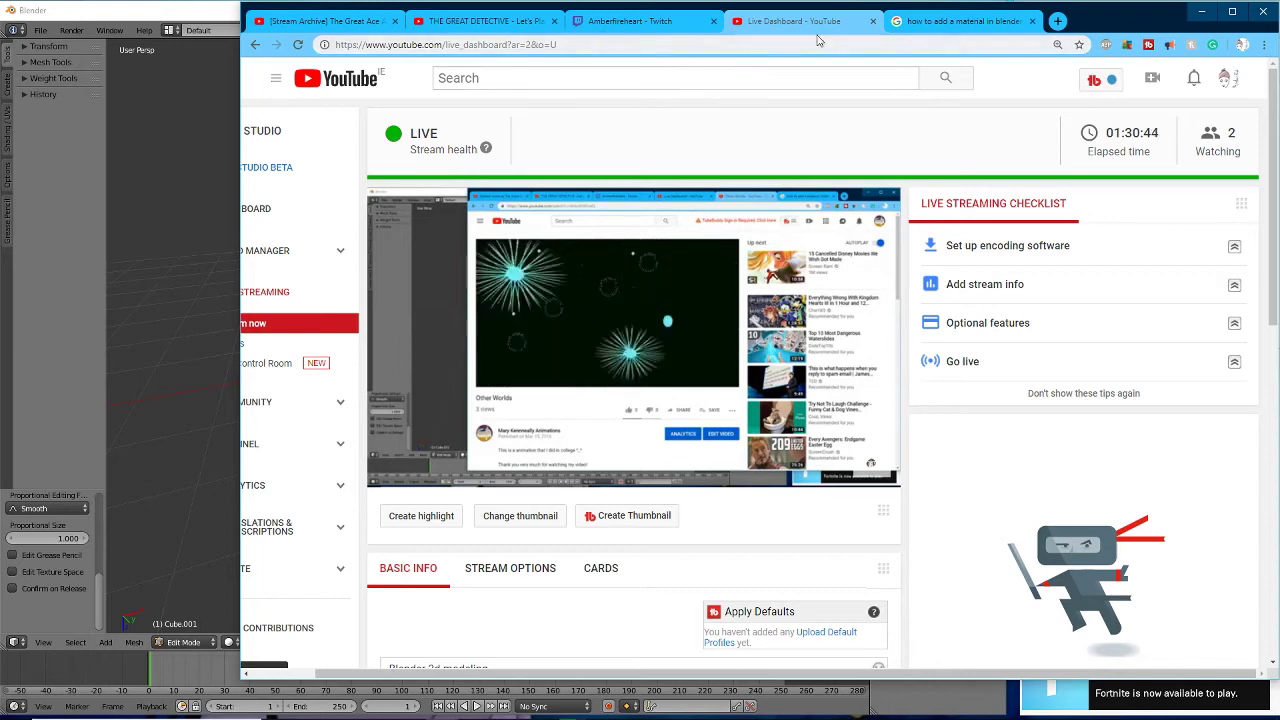
- Return to Blender, inspect the peaked block mesh from several angles, and minimize the browser window covering the stream chats
left_click(931, 22)
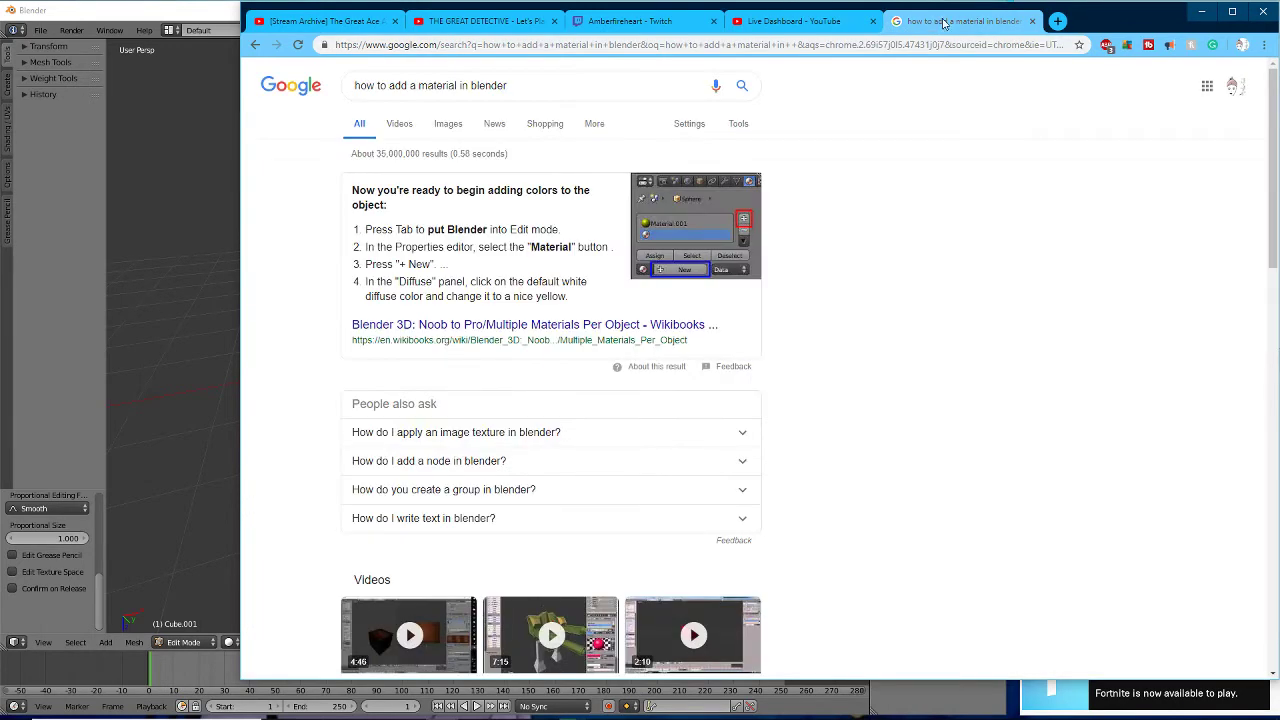
left_click(796, 22)
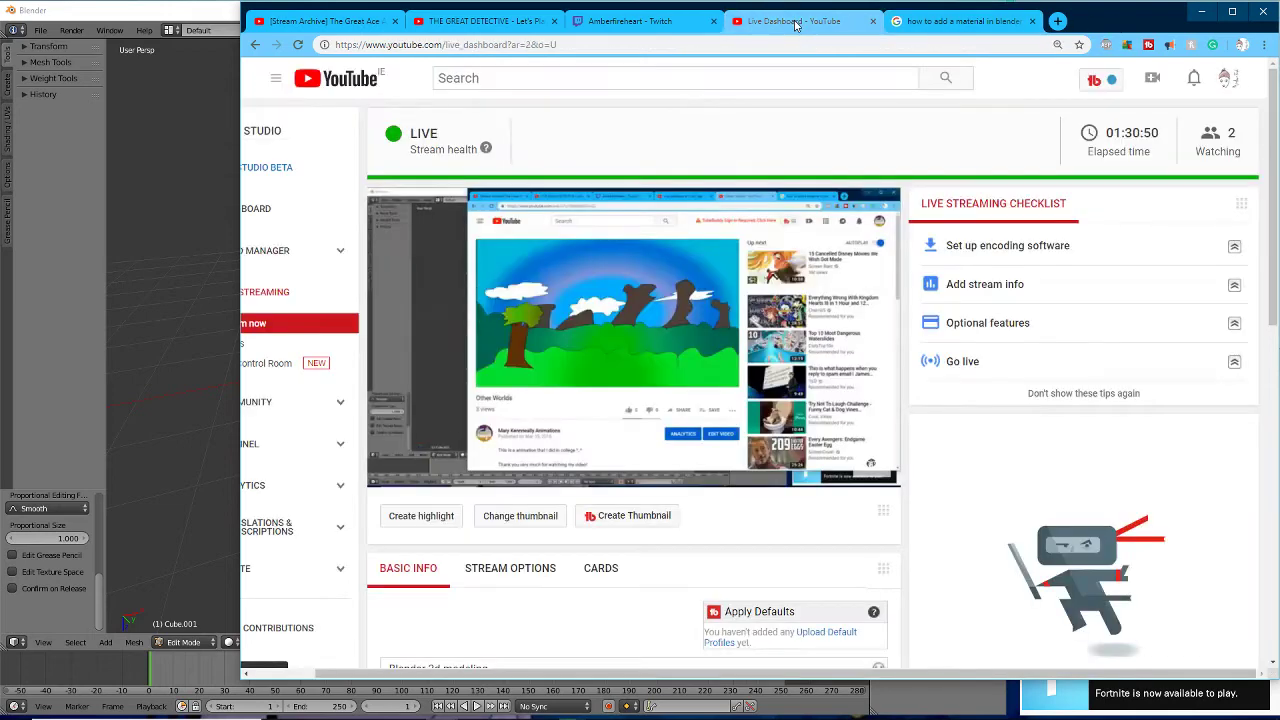
left_click(148, 13)
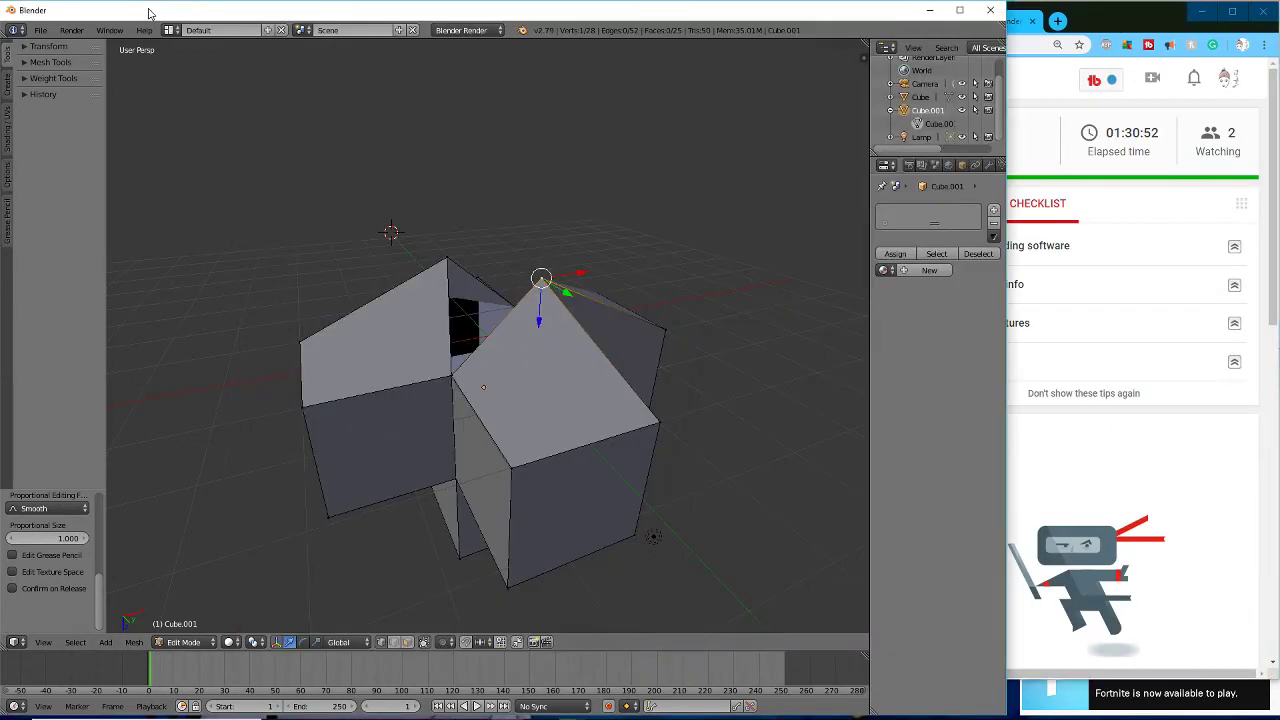
middle_click_drag(652, 223, 433, 277)
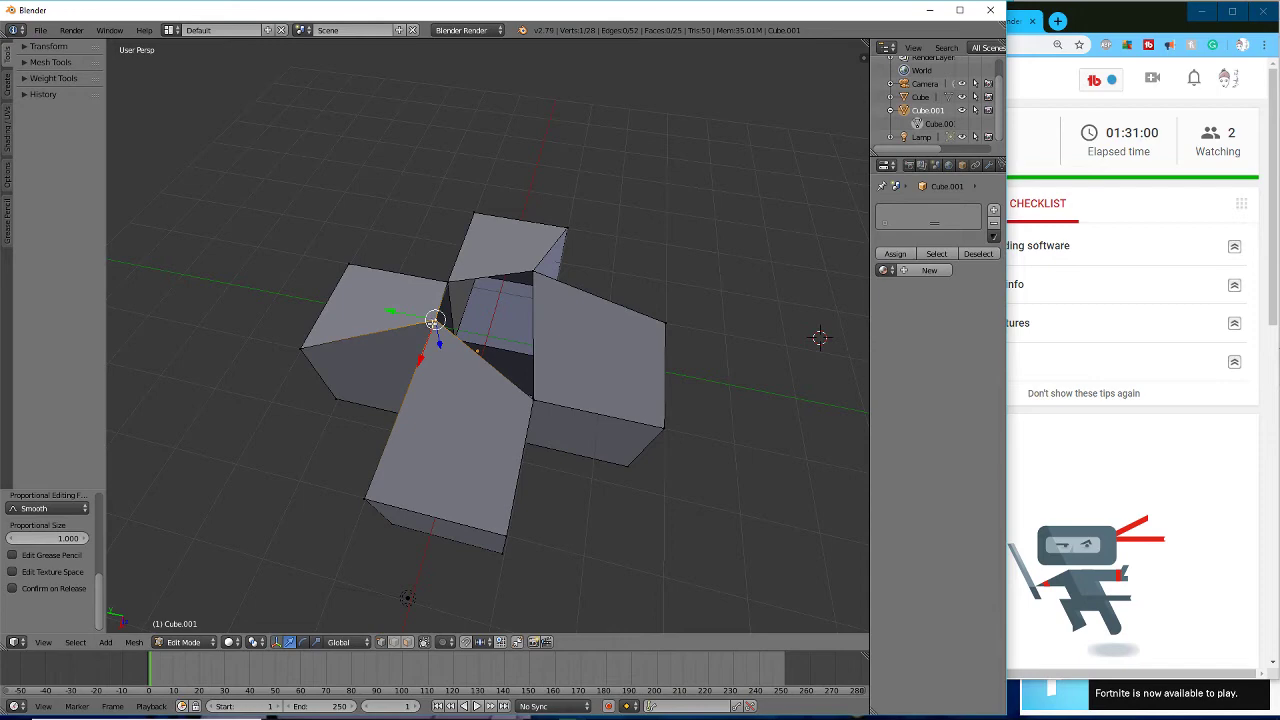
middle_click_drag(639, 471, 628, 437)
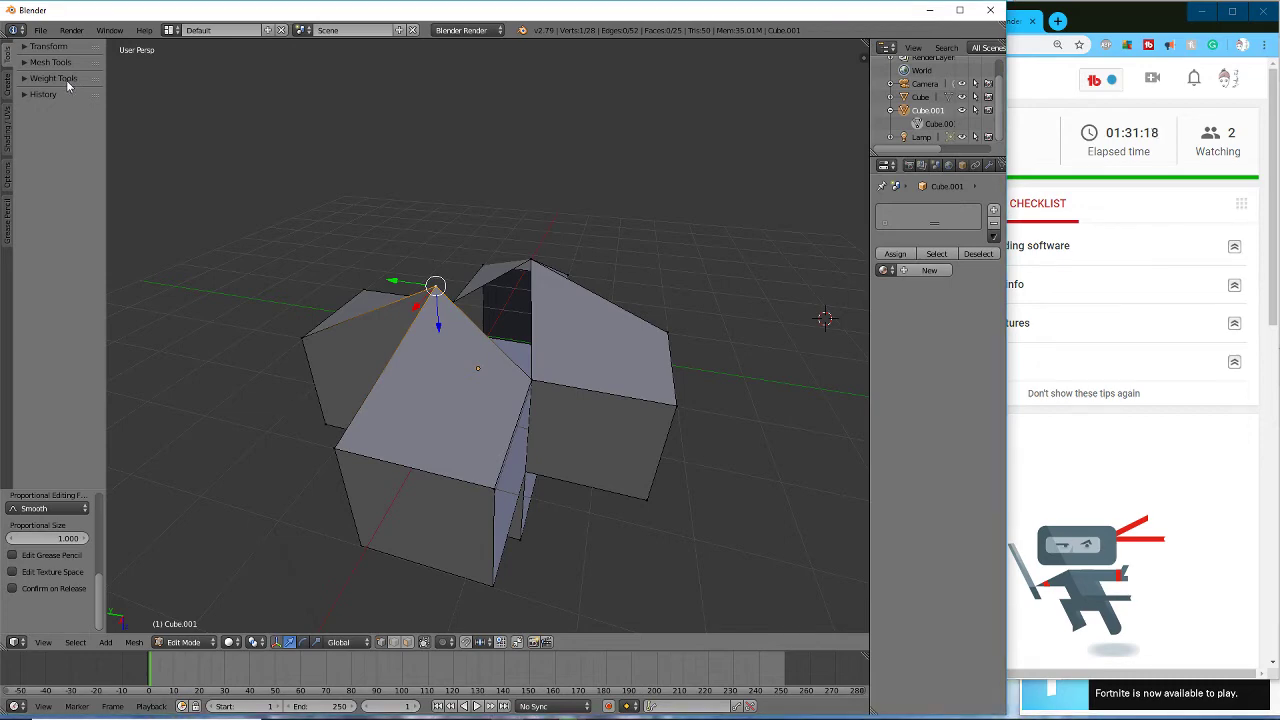
left_click(1200, 14)
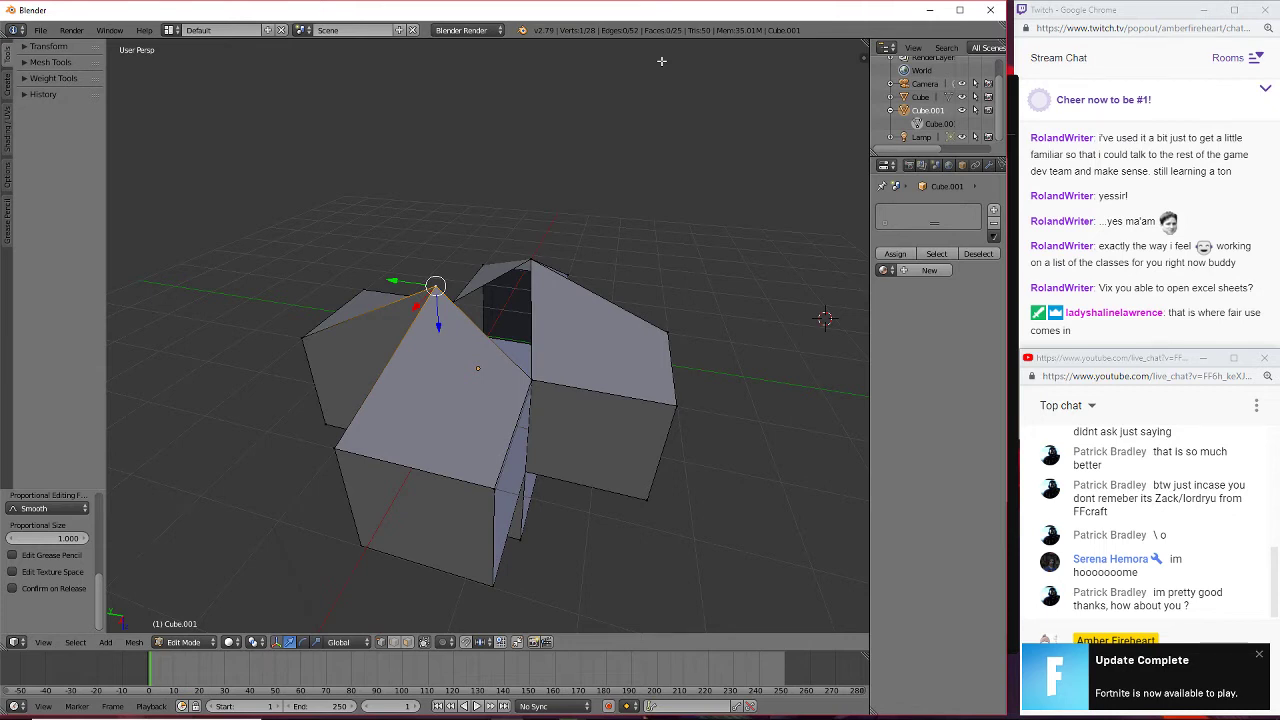
- Inspect the peaked block mesh from the sides, underneath and above, and collapse the Cube.001 entry in the scene outliner
mouse_move(640, 716)
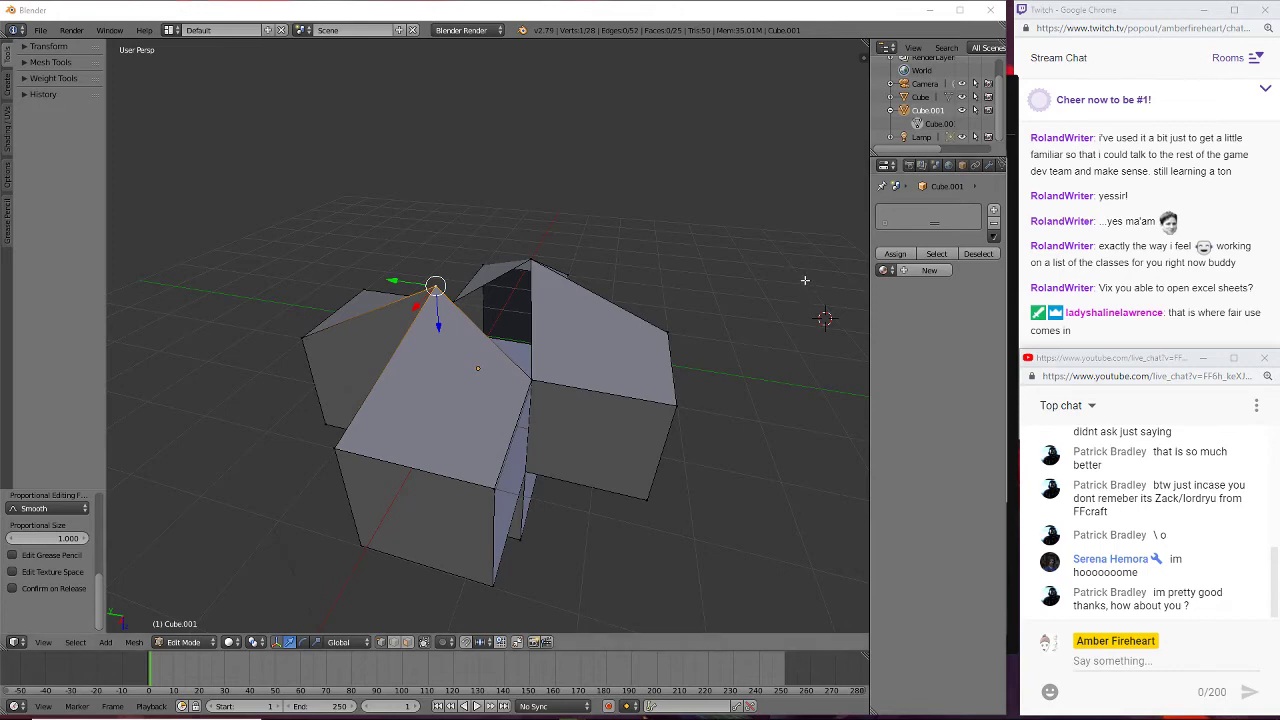
middle_click_drag(729, 226, 556, 192)
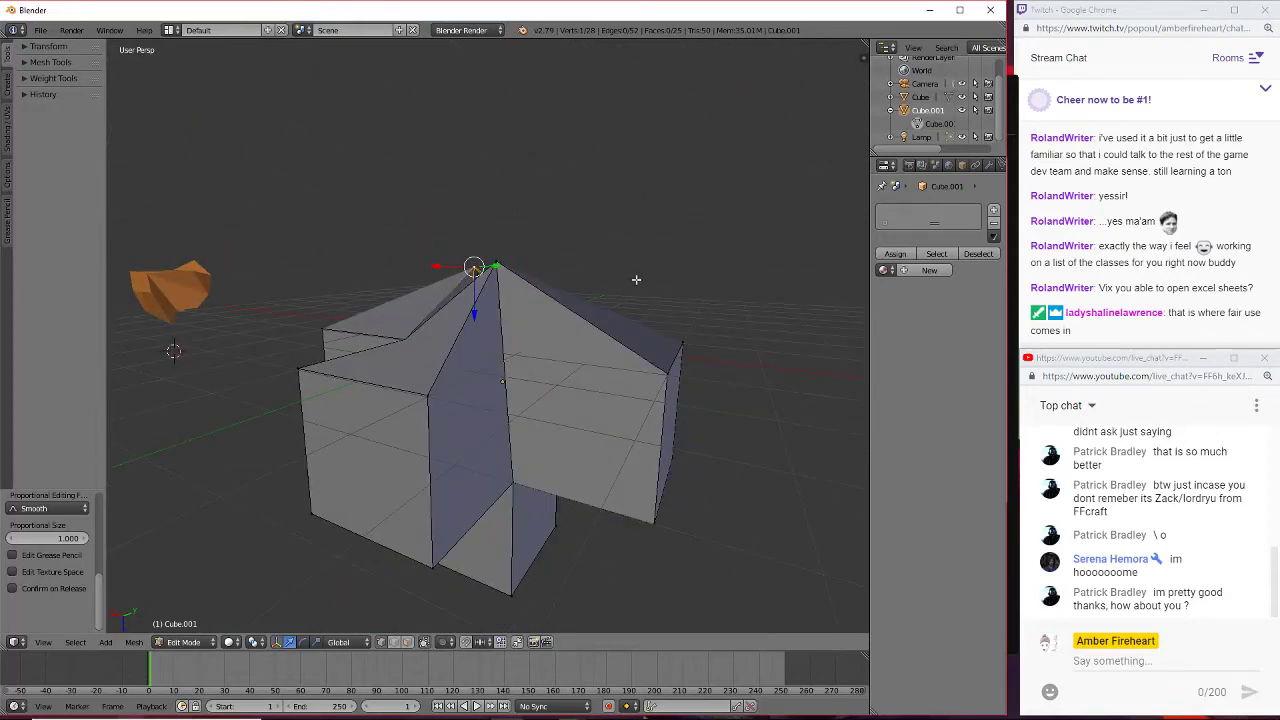
middle_click_drag(661, 251, 690, 323)
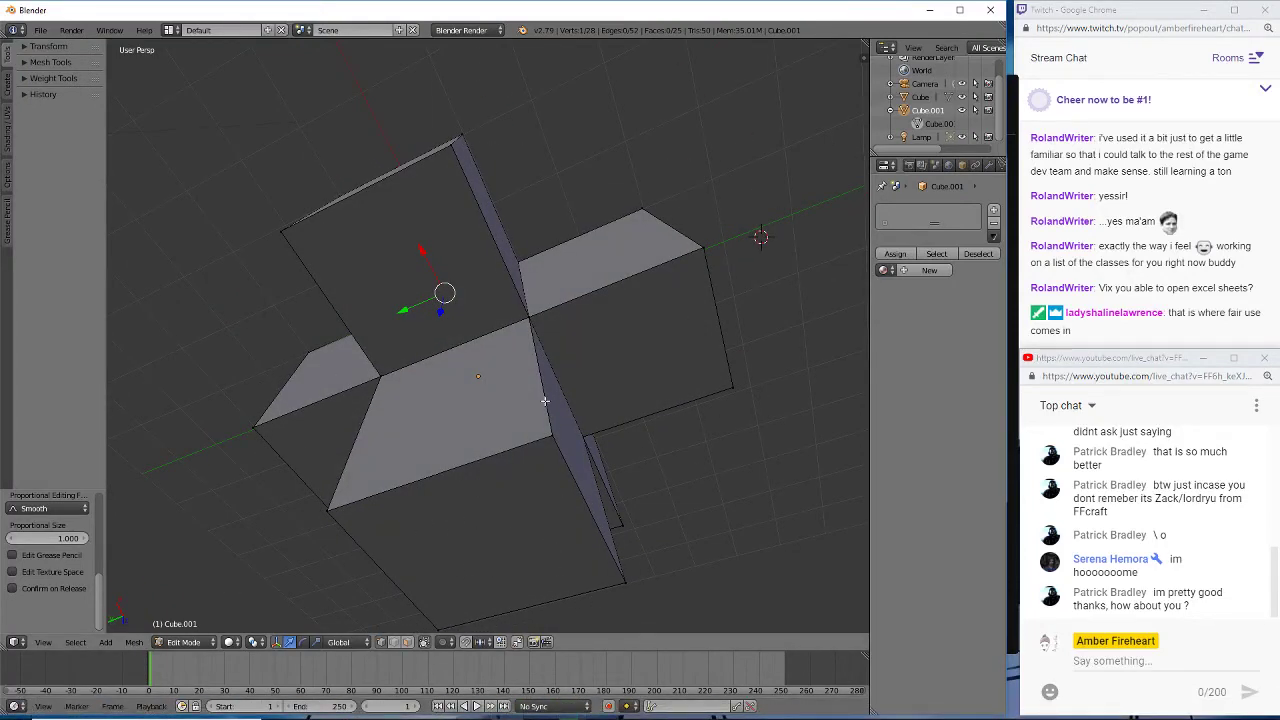
middle_click_drag(817, 367, 482, 390)
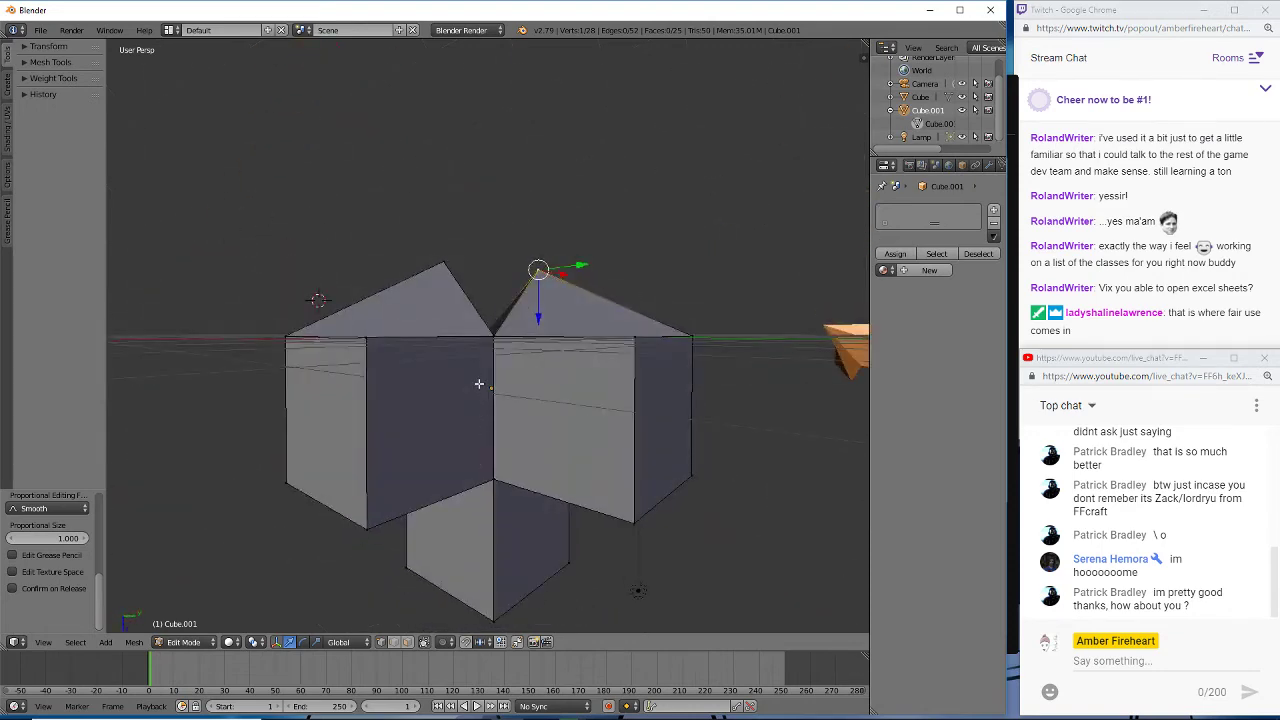
middle_click_drag(478, 171, 410, 235)
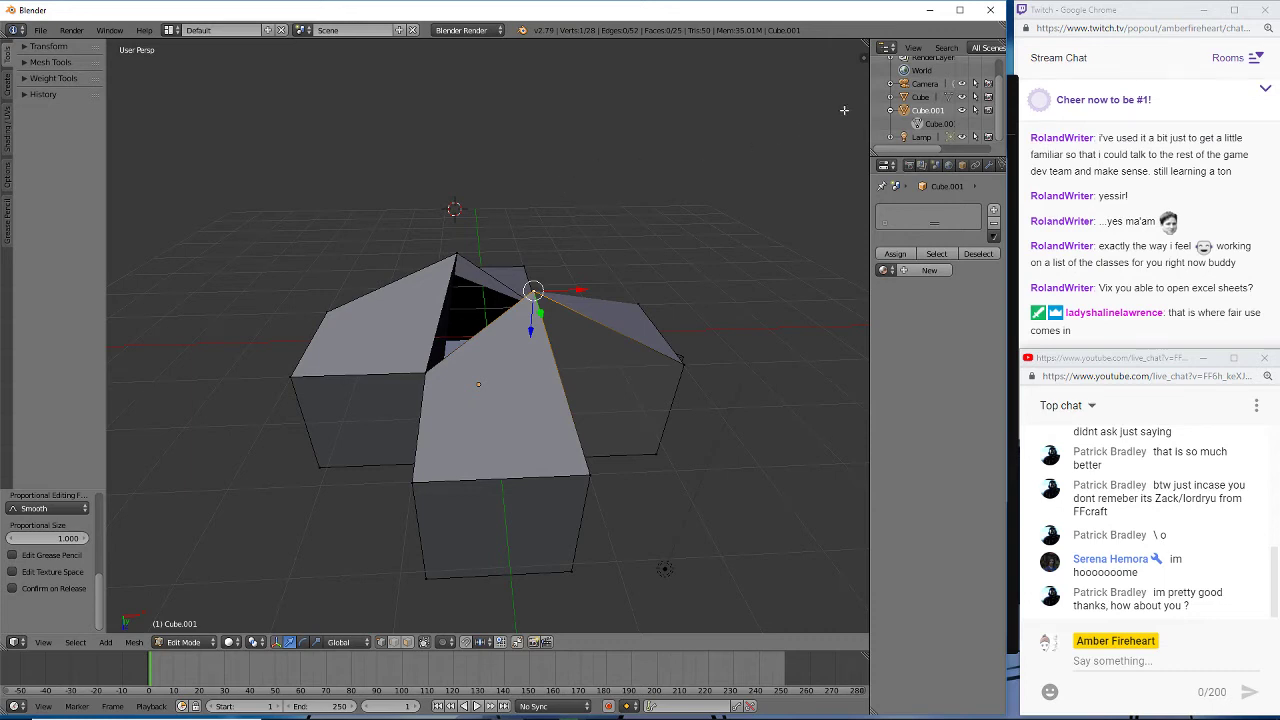
left_click(892, 111)
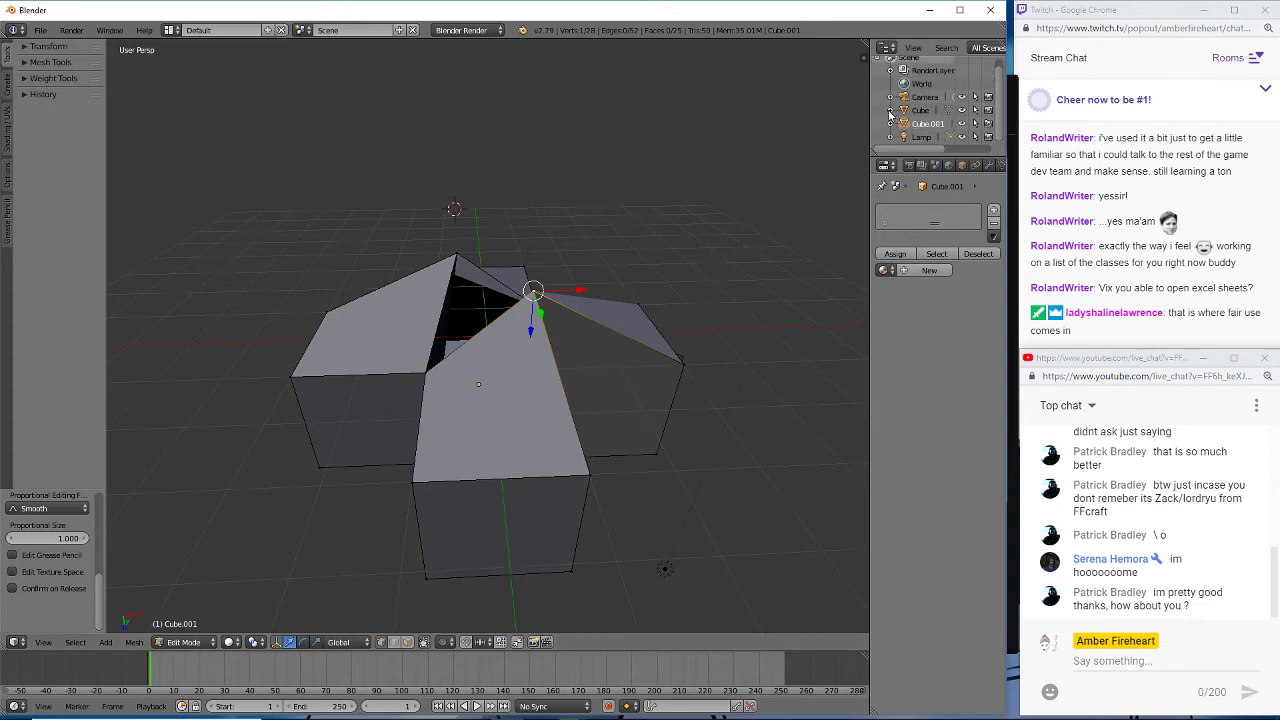
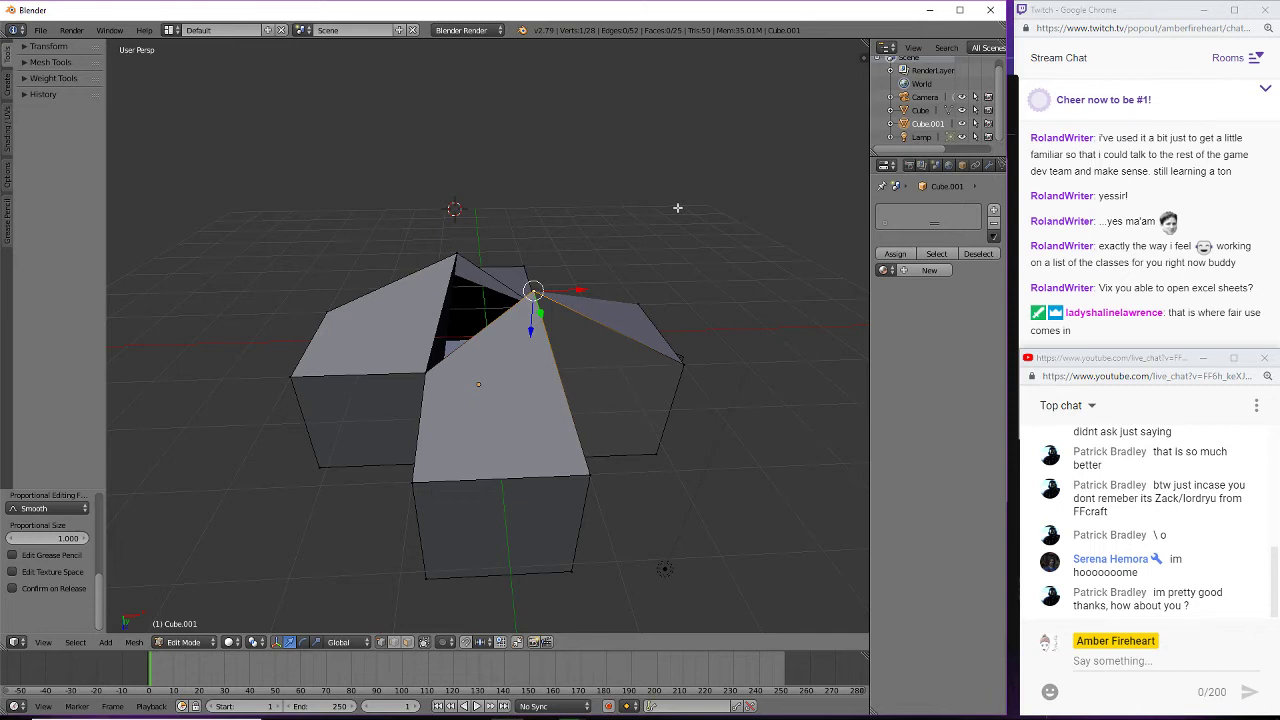
- Try moving the selected inner peak vertex, and shift the opposite inner peak vertex slightly away from the blocks
key("g")
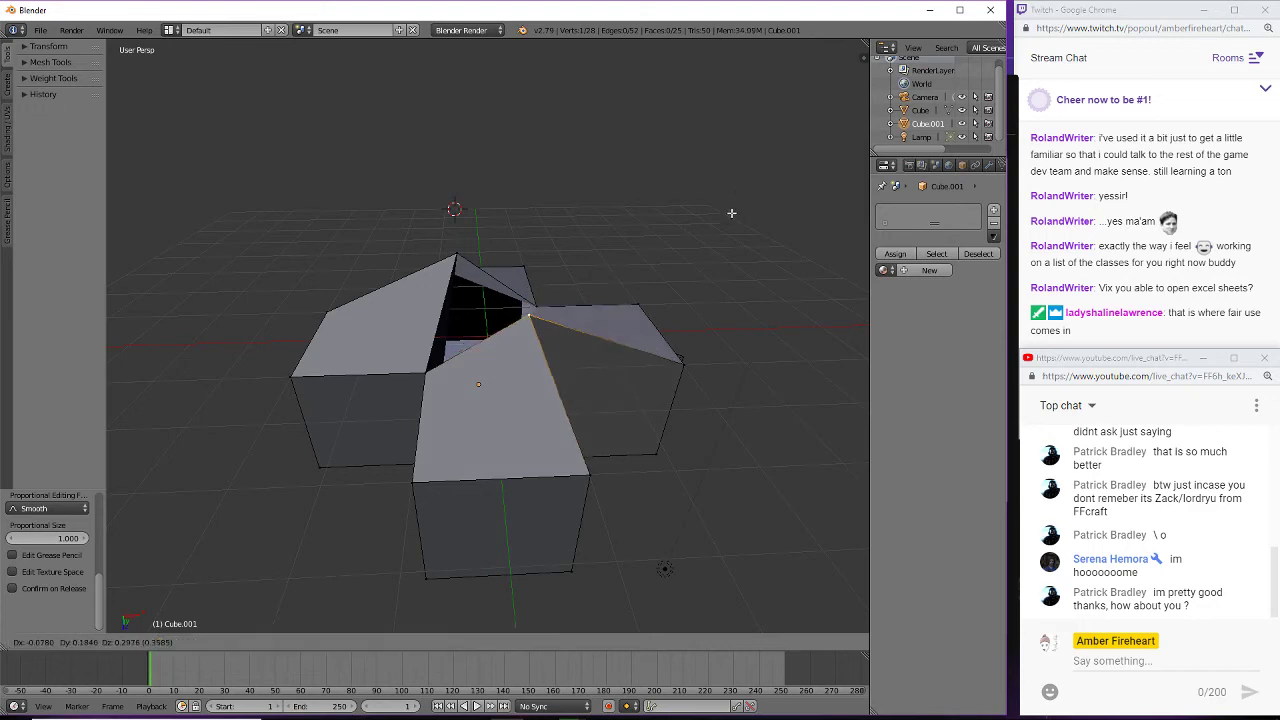
right_click(732, 173)
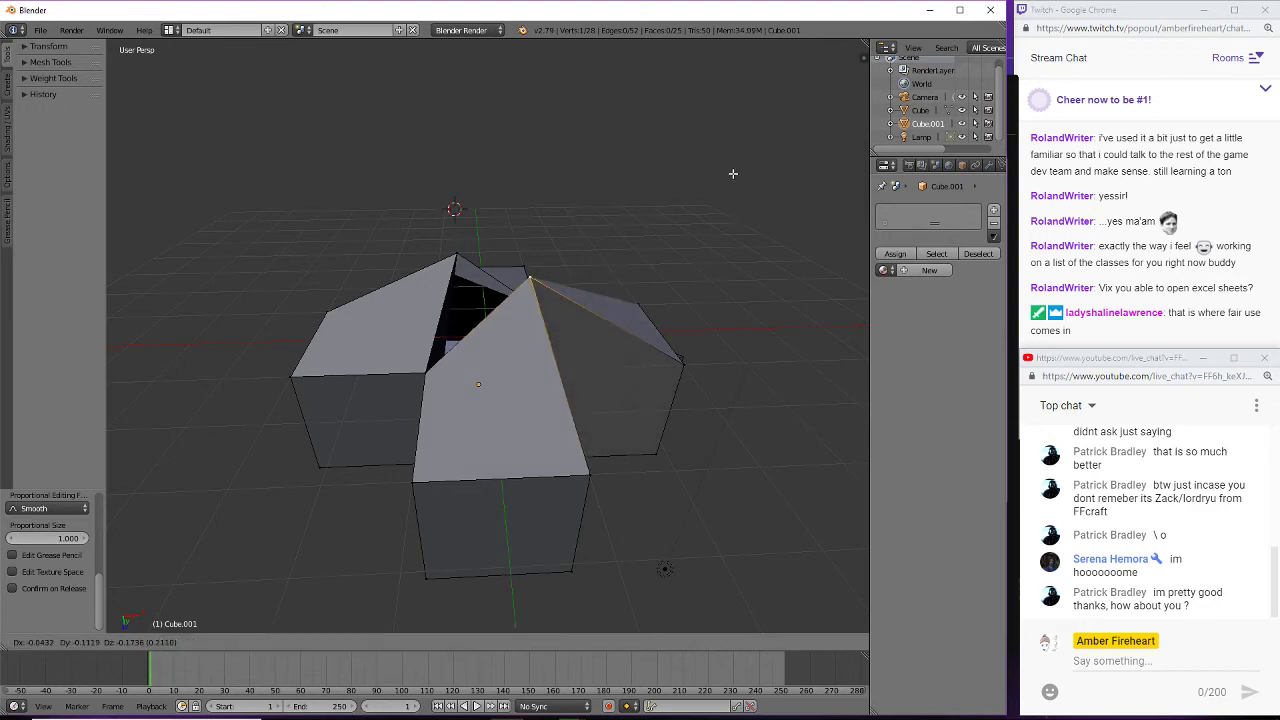
middle_click_drag(732, 172, 129, 154)
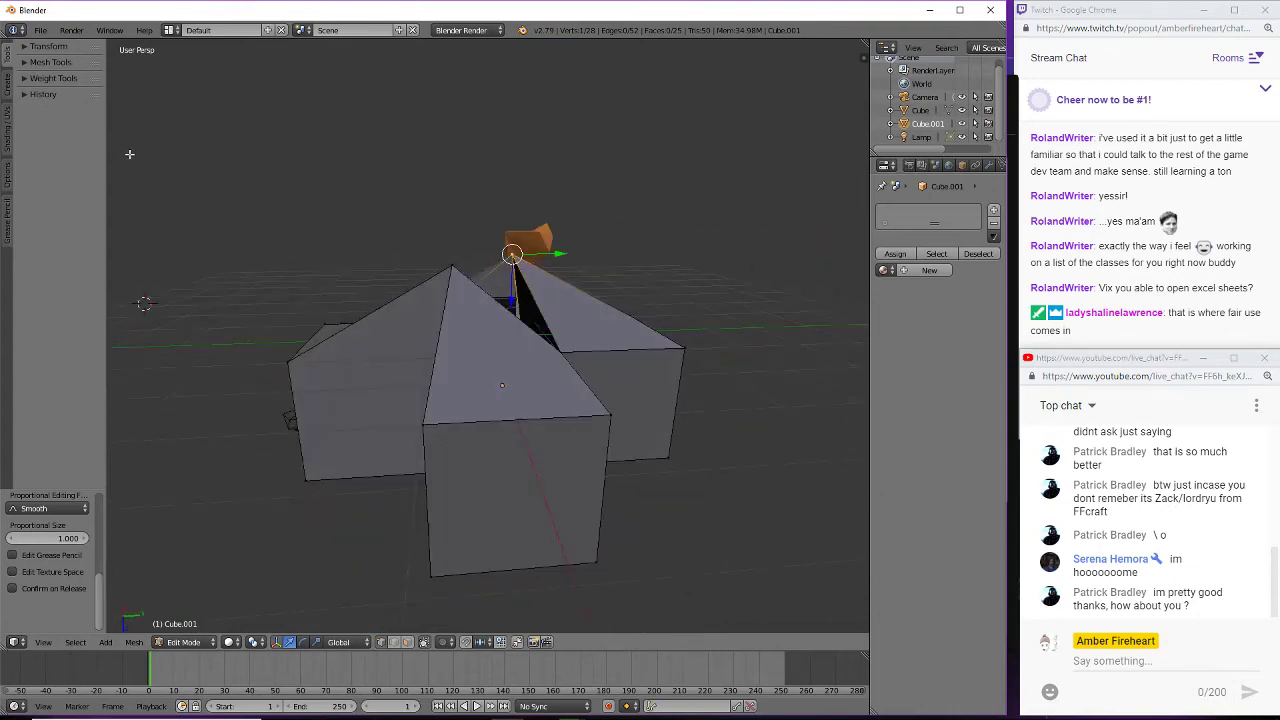
right_click(452, 265)
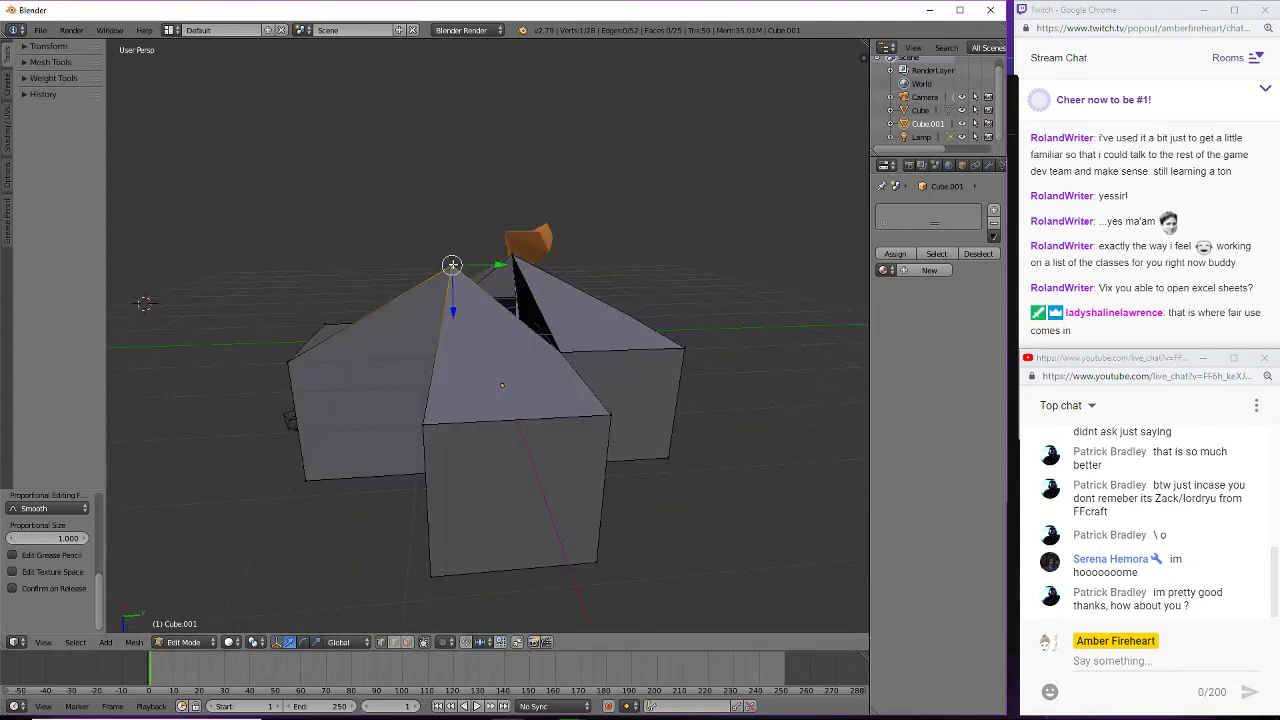
key("g")
left_click(456, 258)
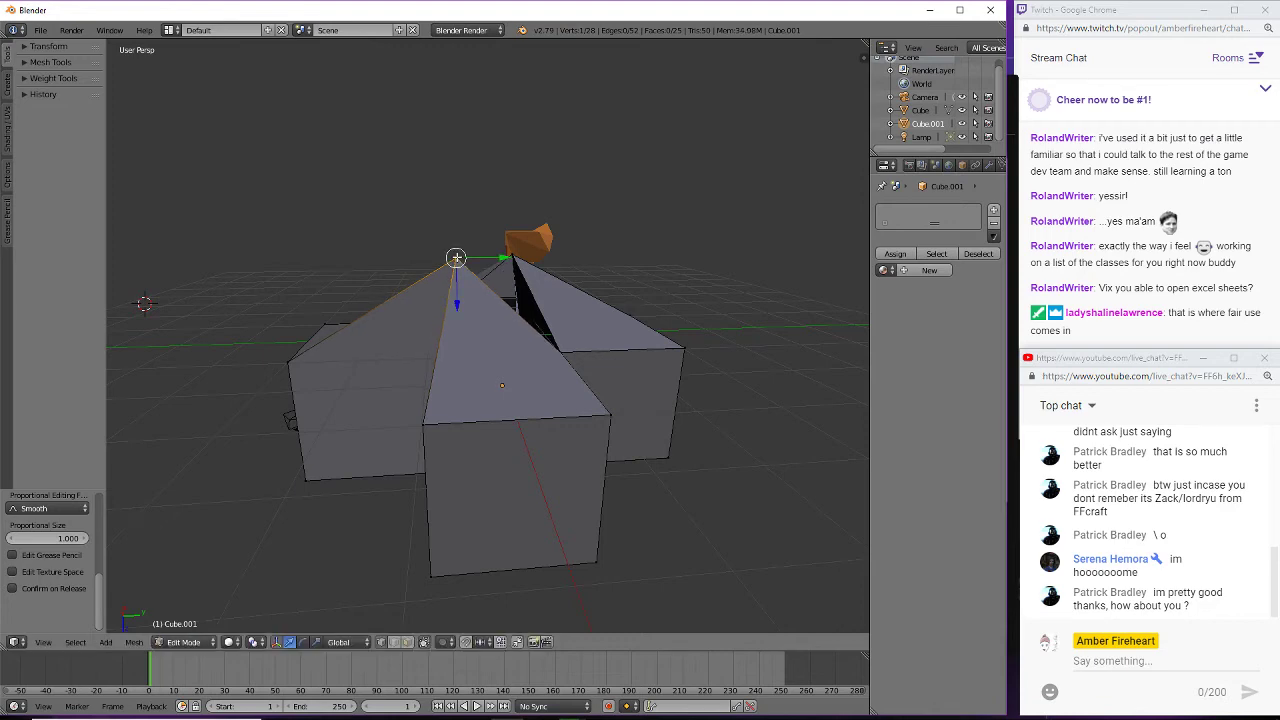
- Check the Unreal Engine library in the Epic Games Launcher, then return to the block mesh in Blender
middle_click_drag(663, 235, 149, 556)
scroll(240, 566, "down", 8)
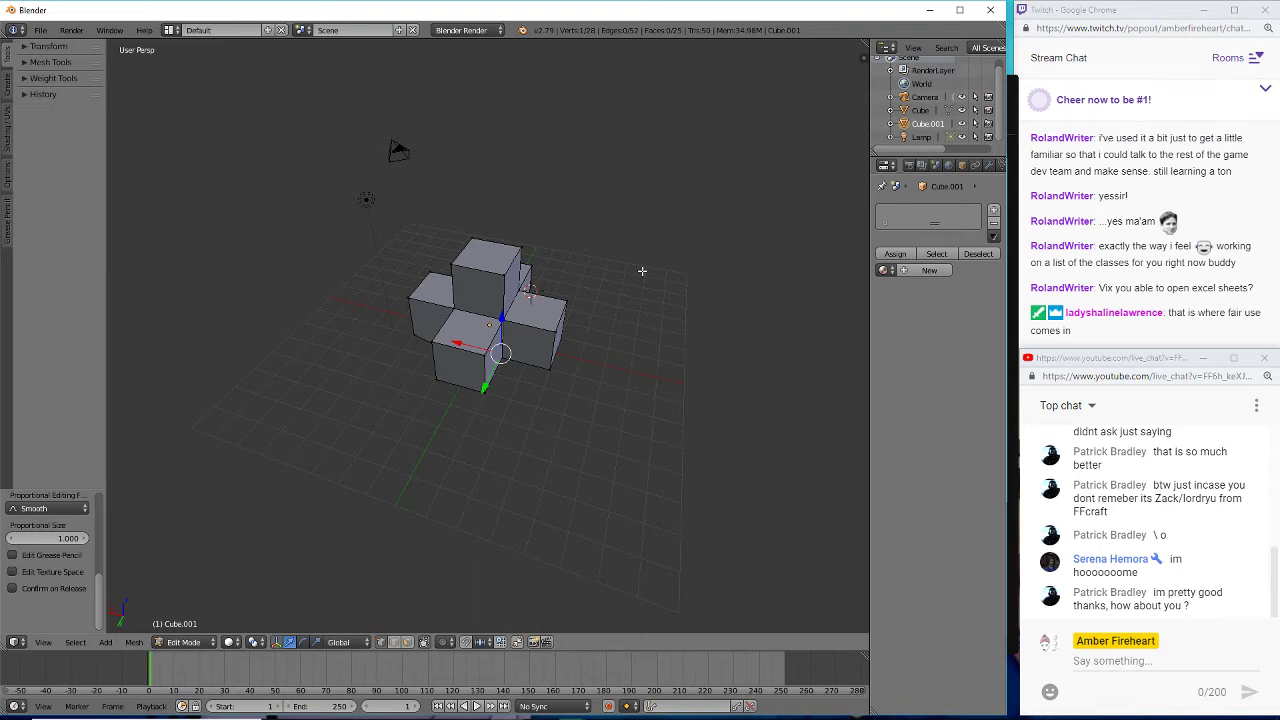
mouse_move(549, 716)
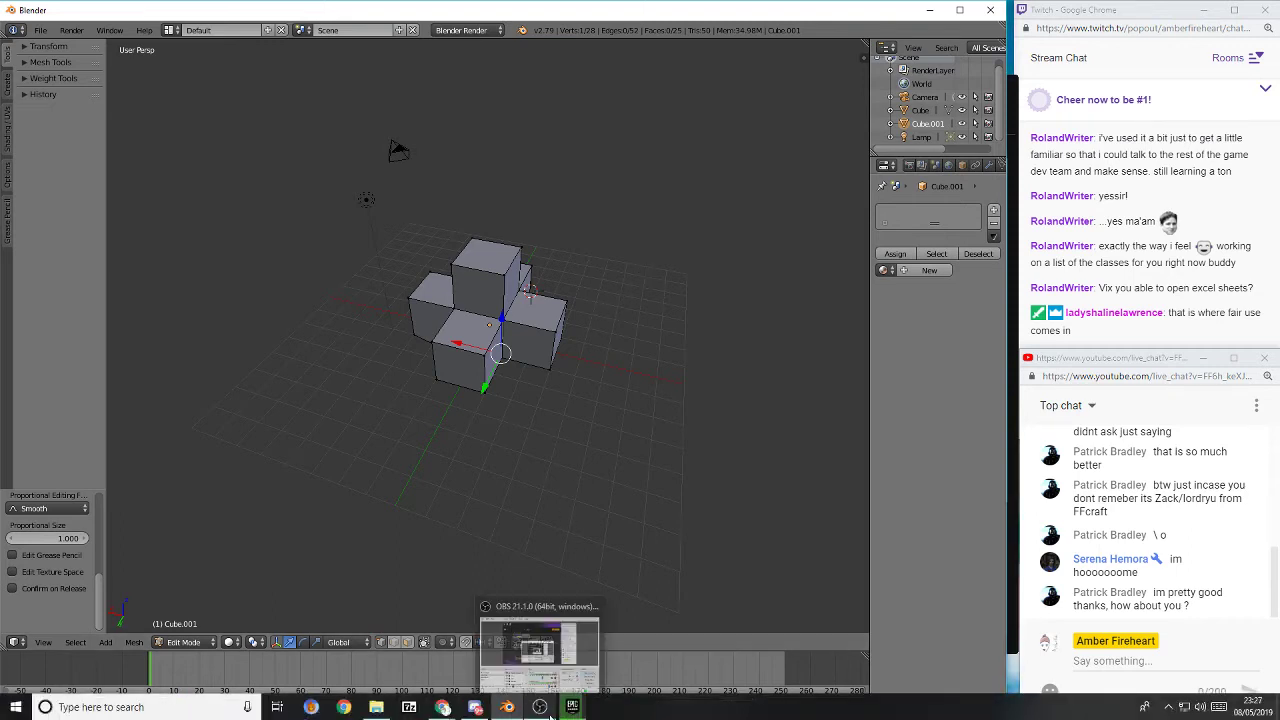
left_click(572, 707)
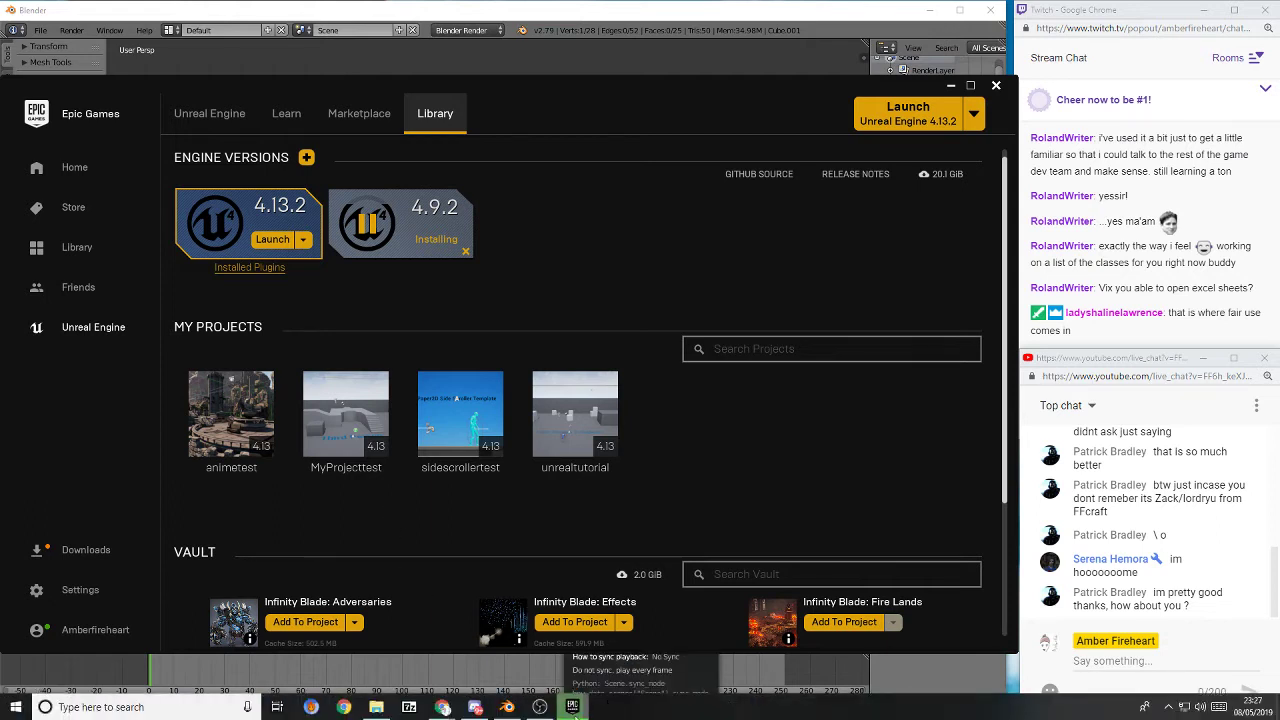
left_click(573, 707)
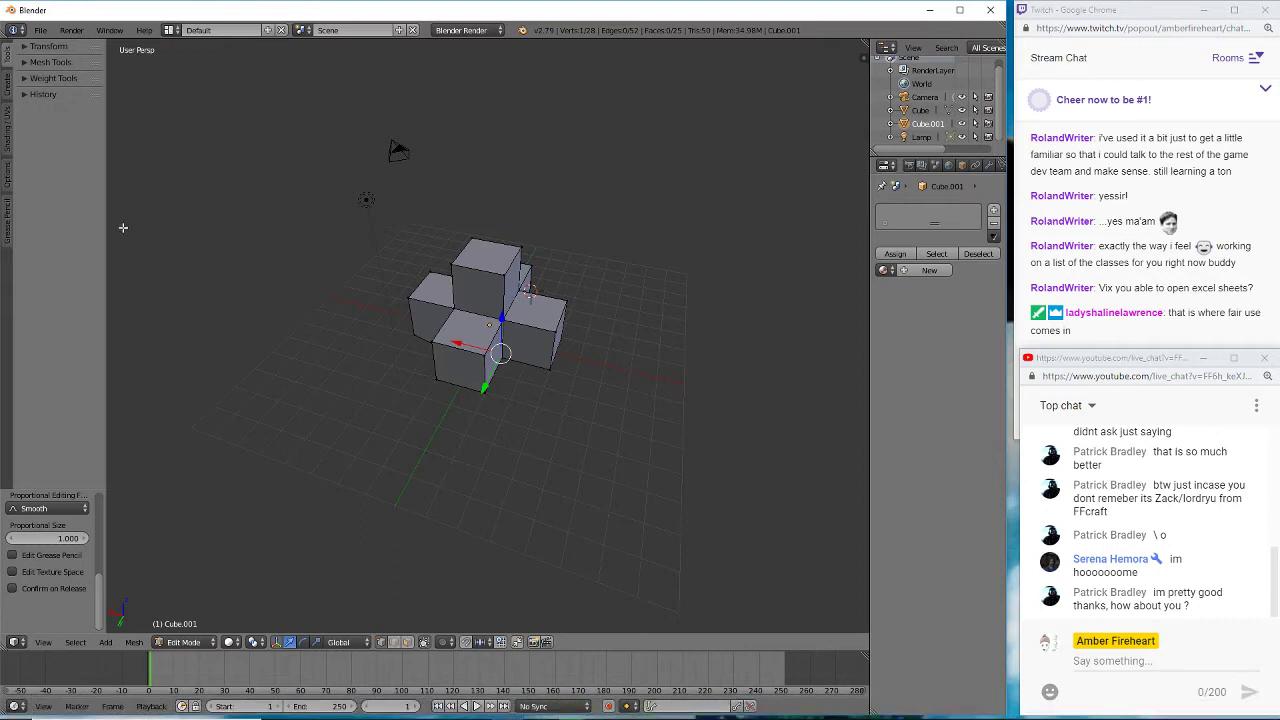
- Select the top corner vertices of the raised central block one after another, leaving a single corner selected
middle_click_drag(454, 187, 798, 476)
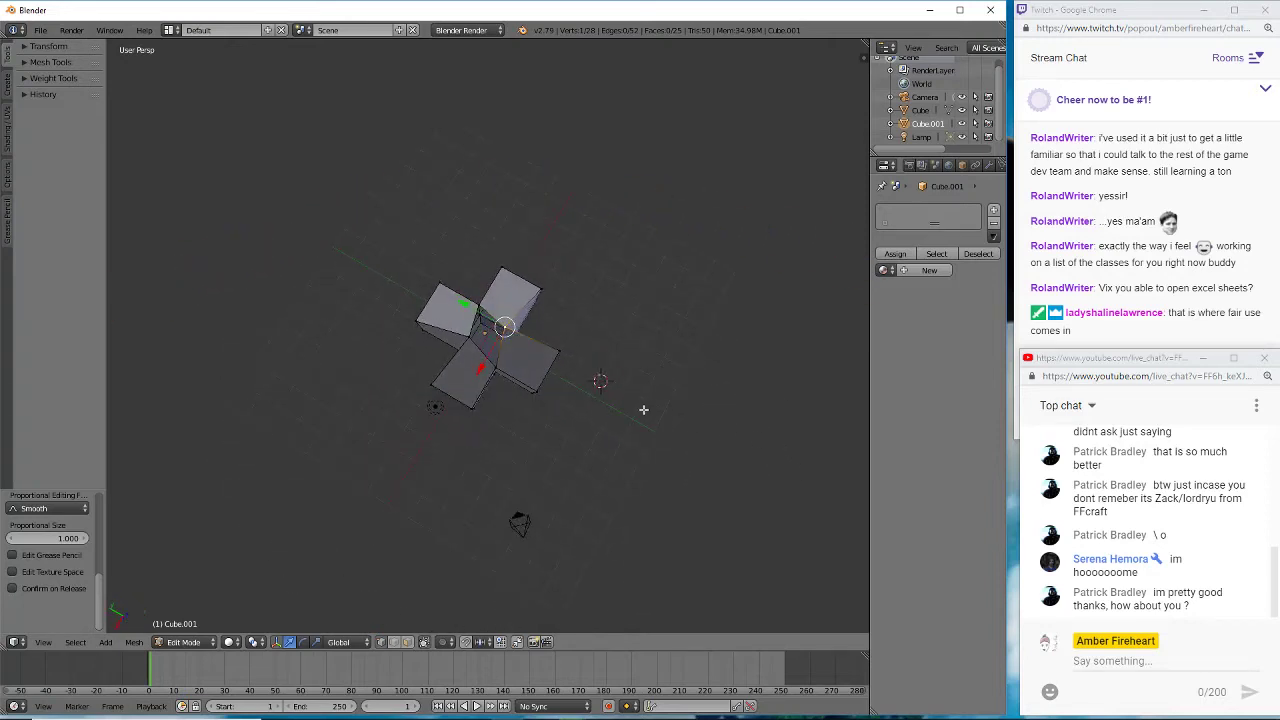
scroll(496, 321, "up", 4)
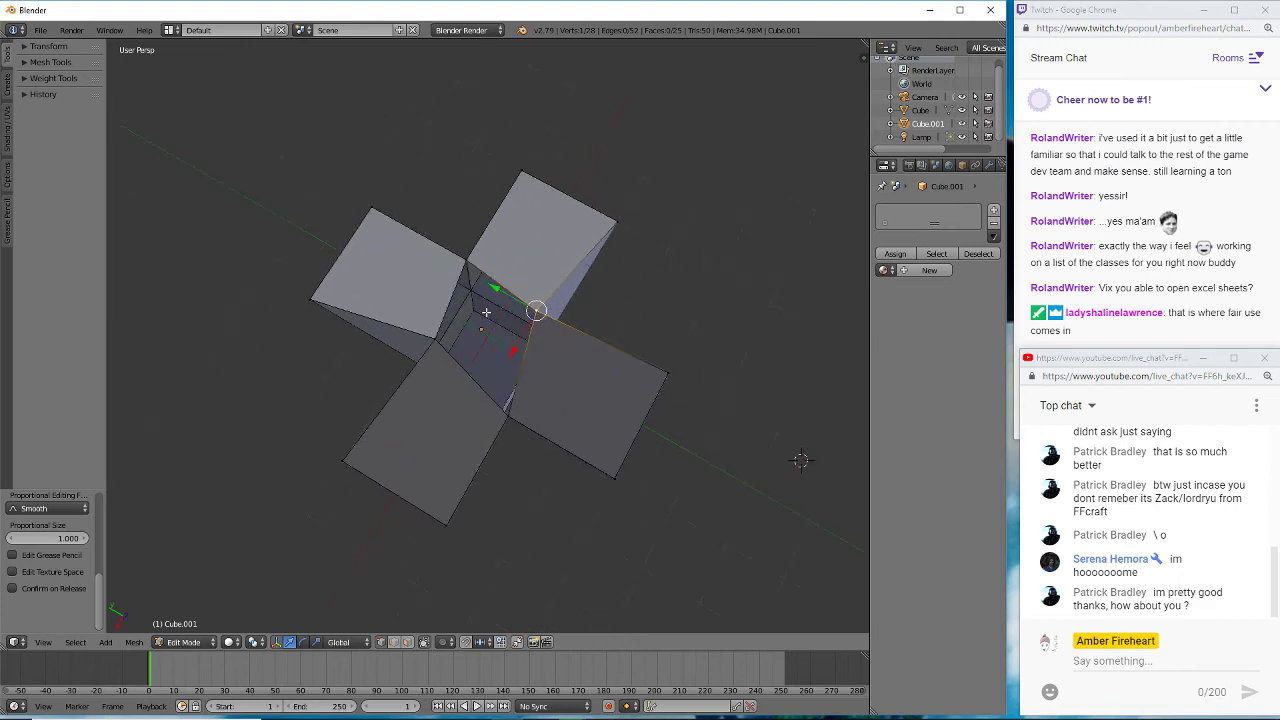
scroll(486, 312, "up", 5)
scroll(489, 320, "down", 8)
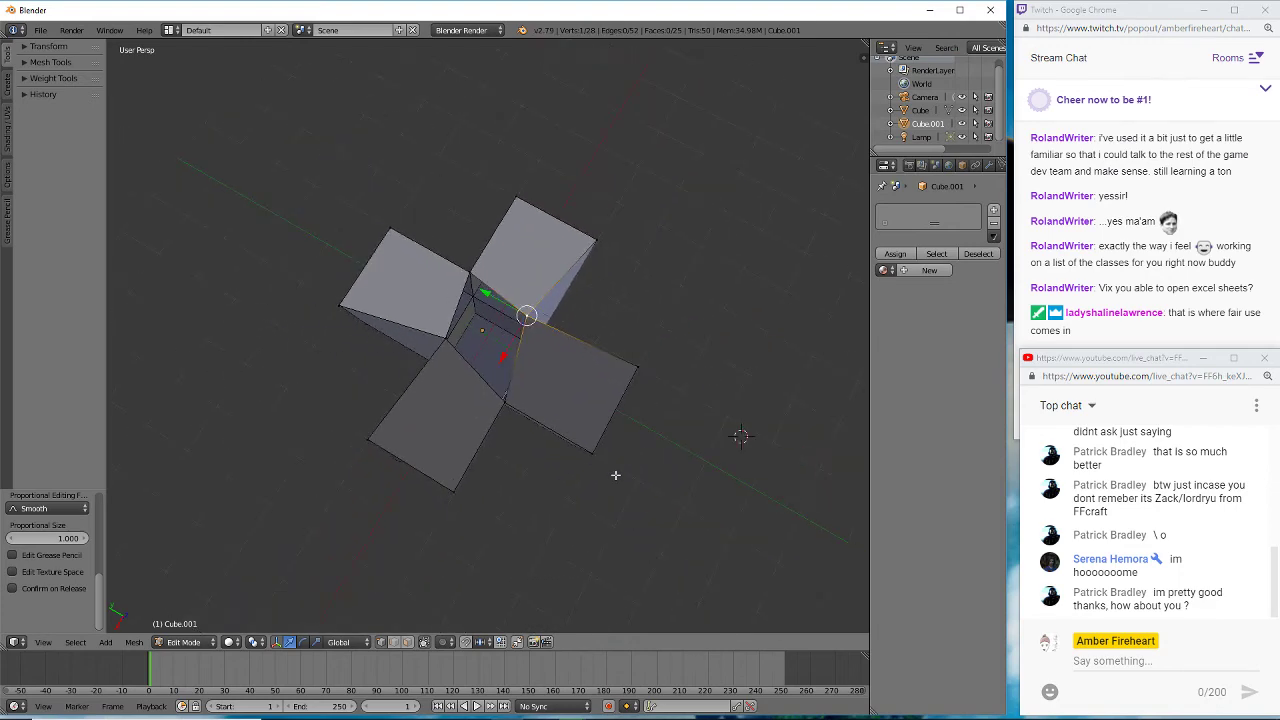
middle_click_drag(611, 503, 372, 224)
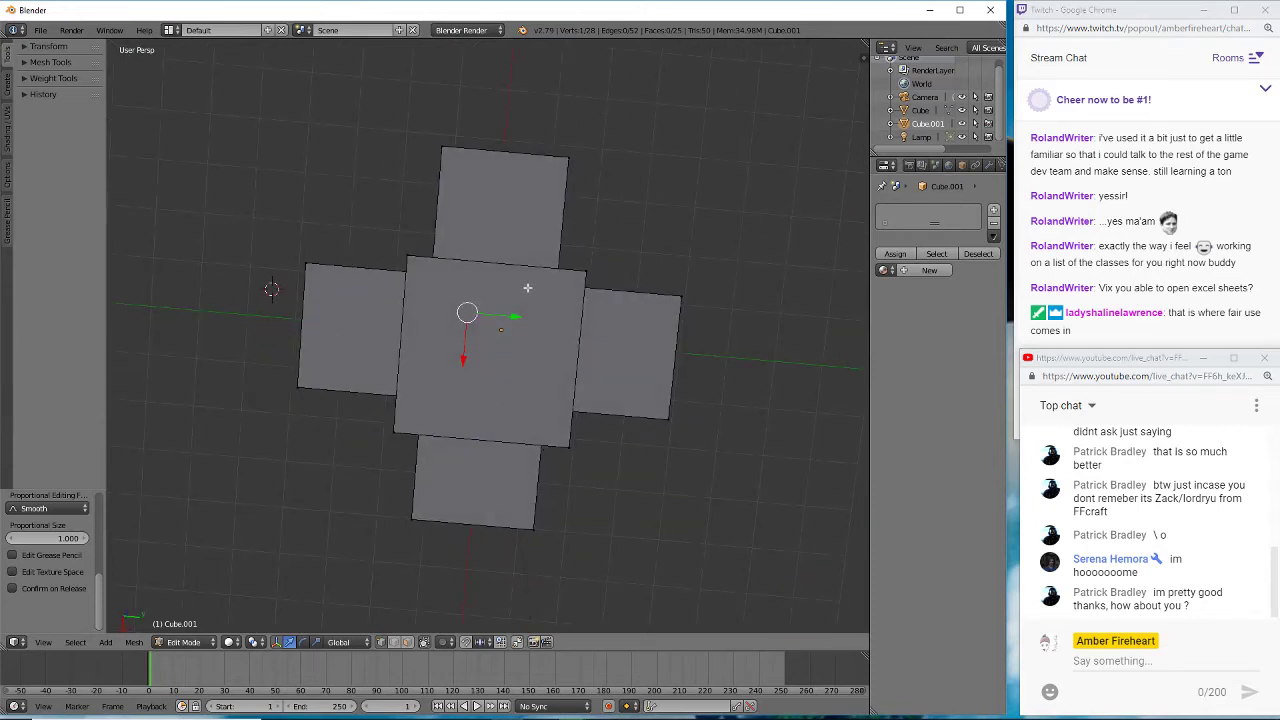
right_click(404, 256)
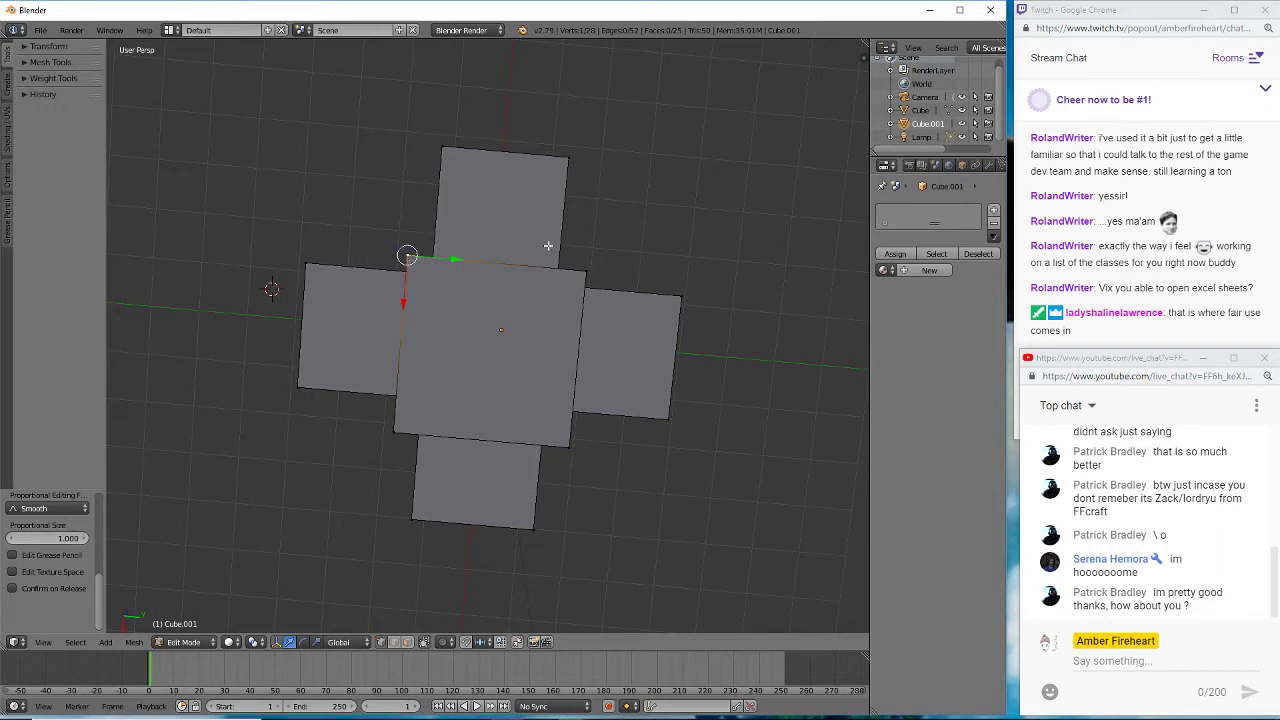
right_click(584, 271)
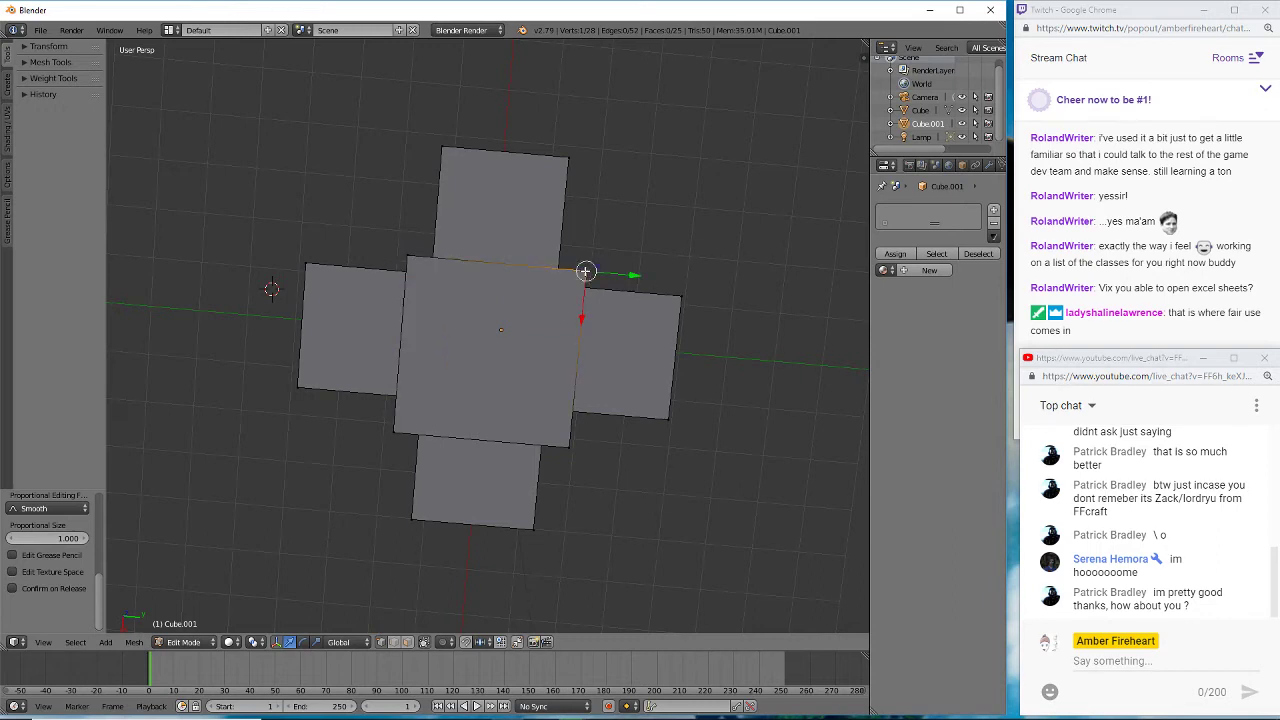
right_click(567, 447)
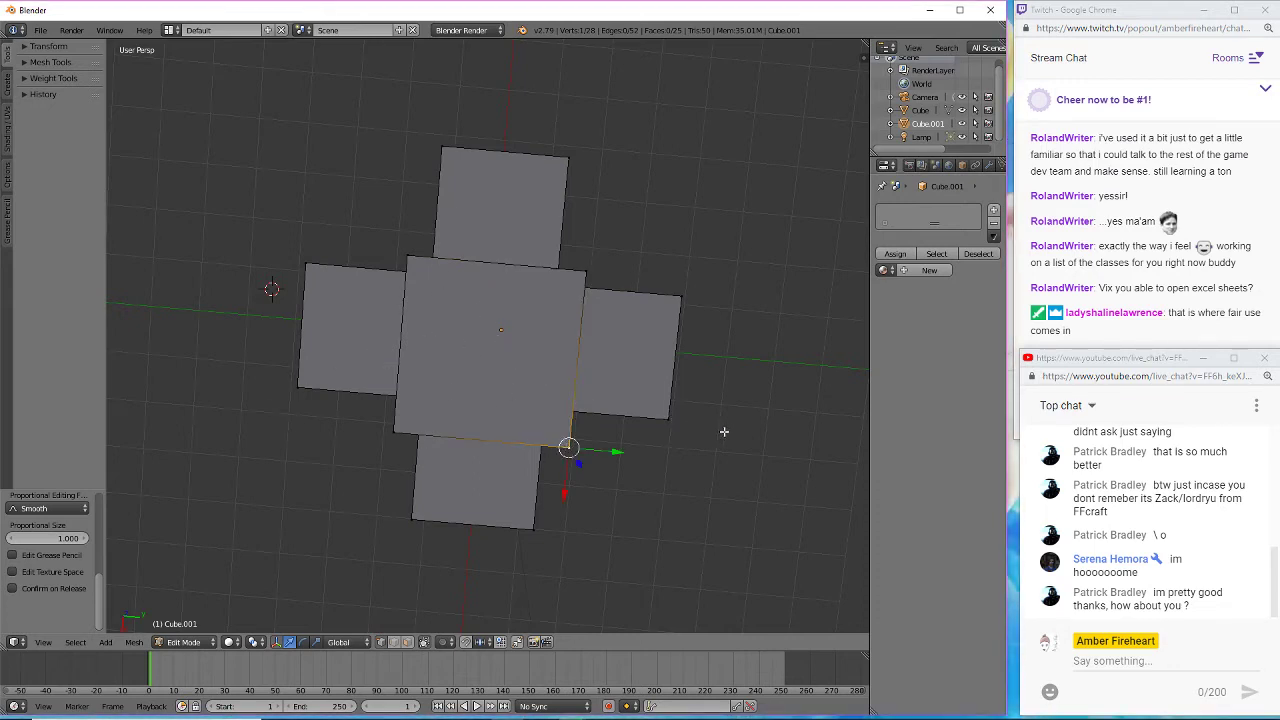
middle_click_drag(723, 431, 363, 380)
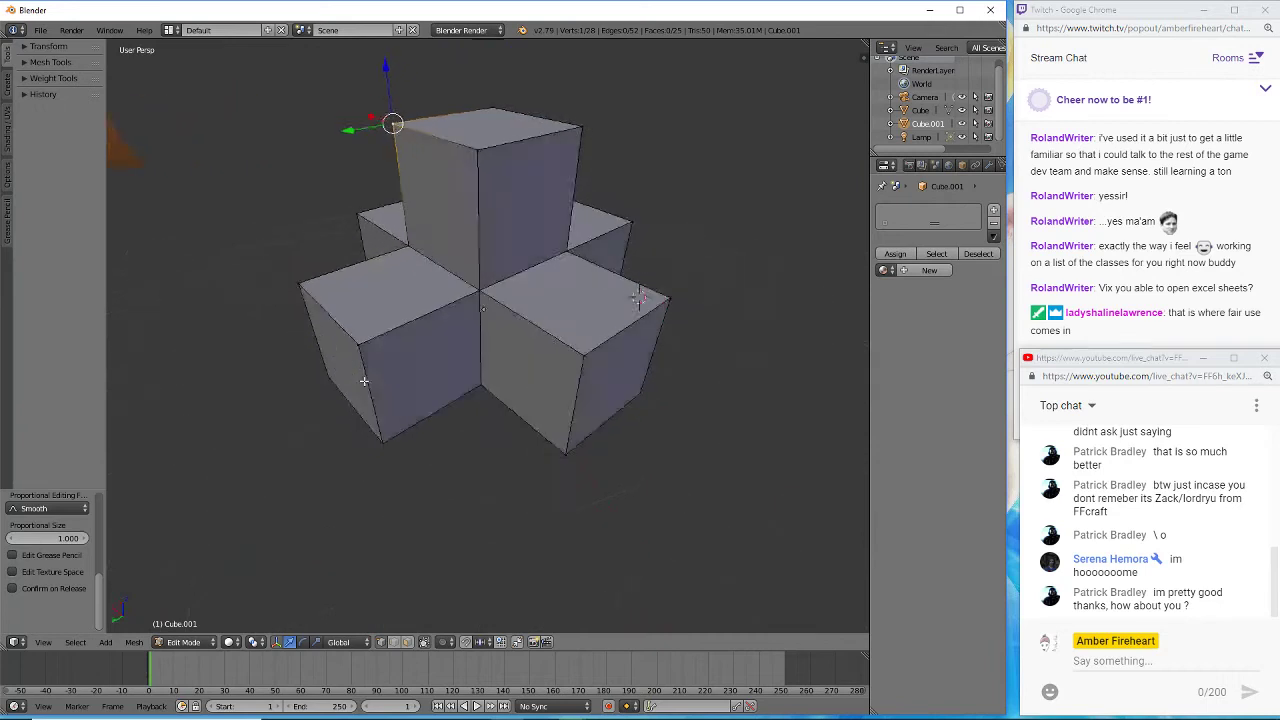
- Look through the Weight Tools and expand the Transform tools for the mesh
left_click(26, 84)
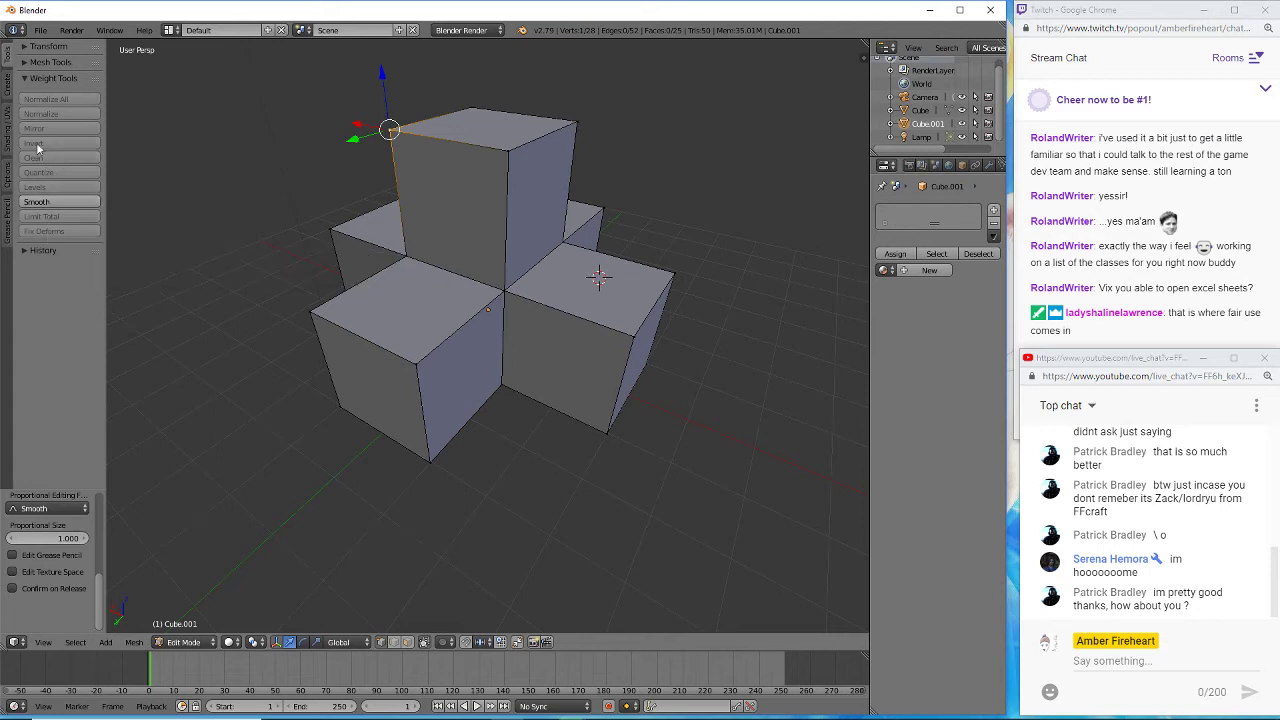
left_click(29, 78)
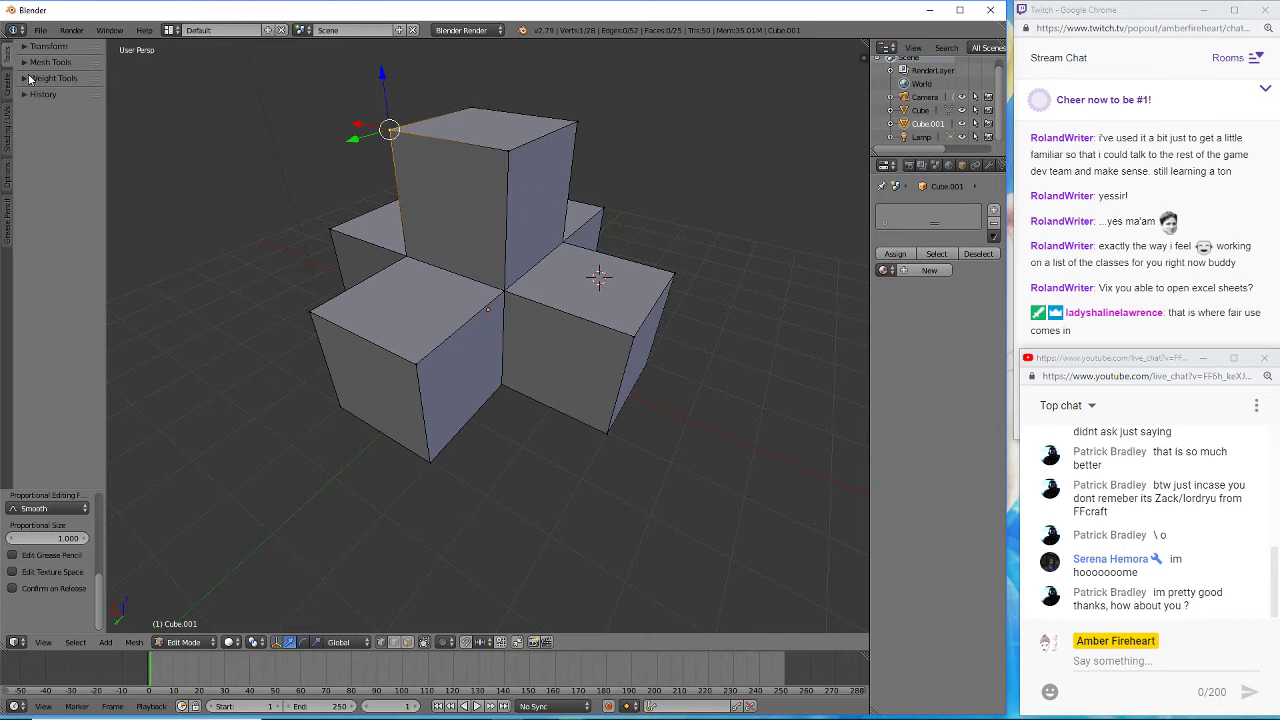
left_click(27, 47)
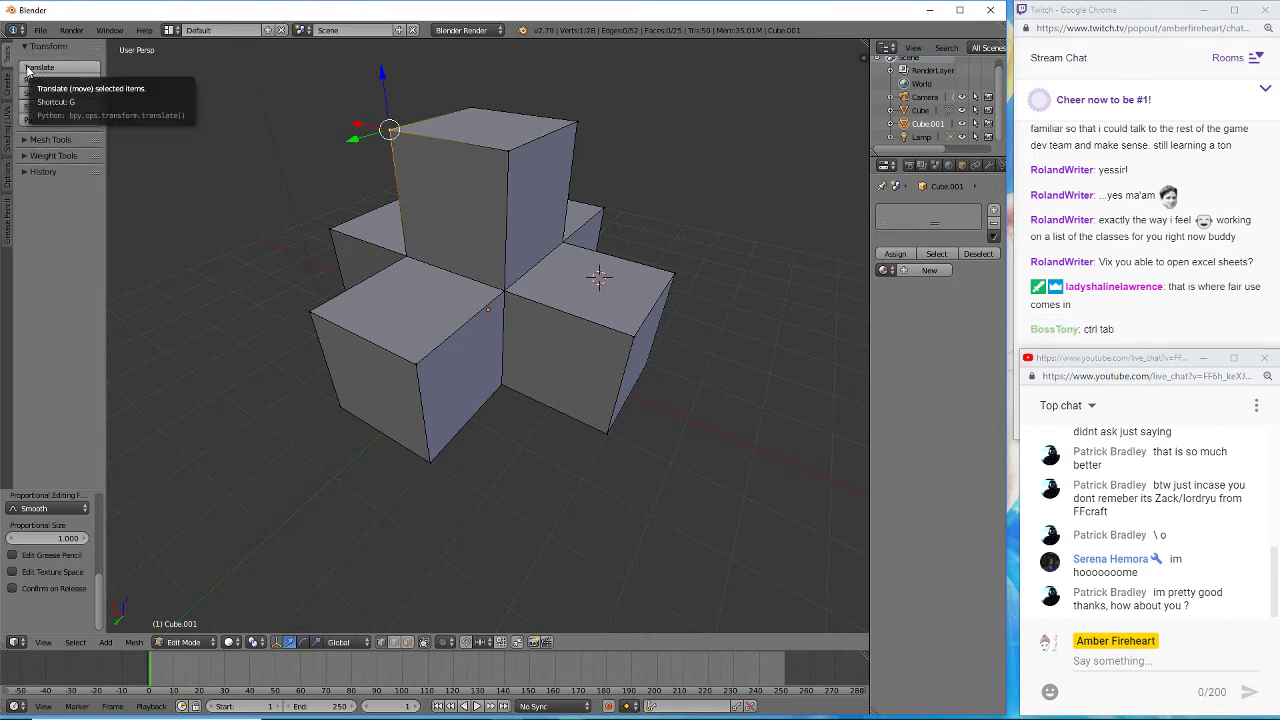
- Try translating the selected top corner vertex along the global Y axis and scaling it
left_click(28, 70)
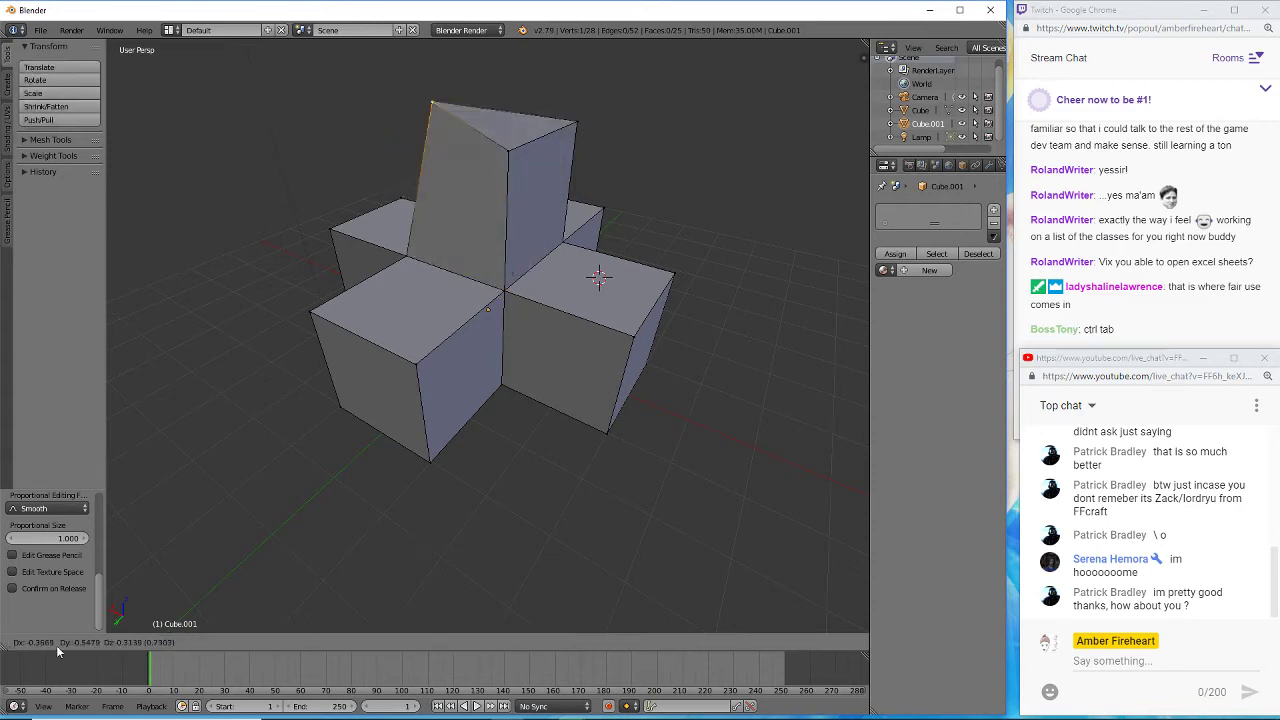
key("y")
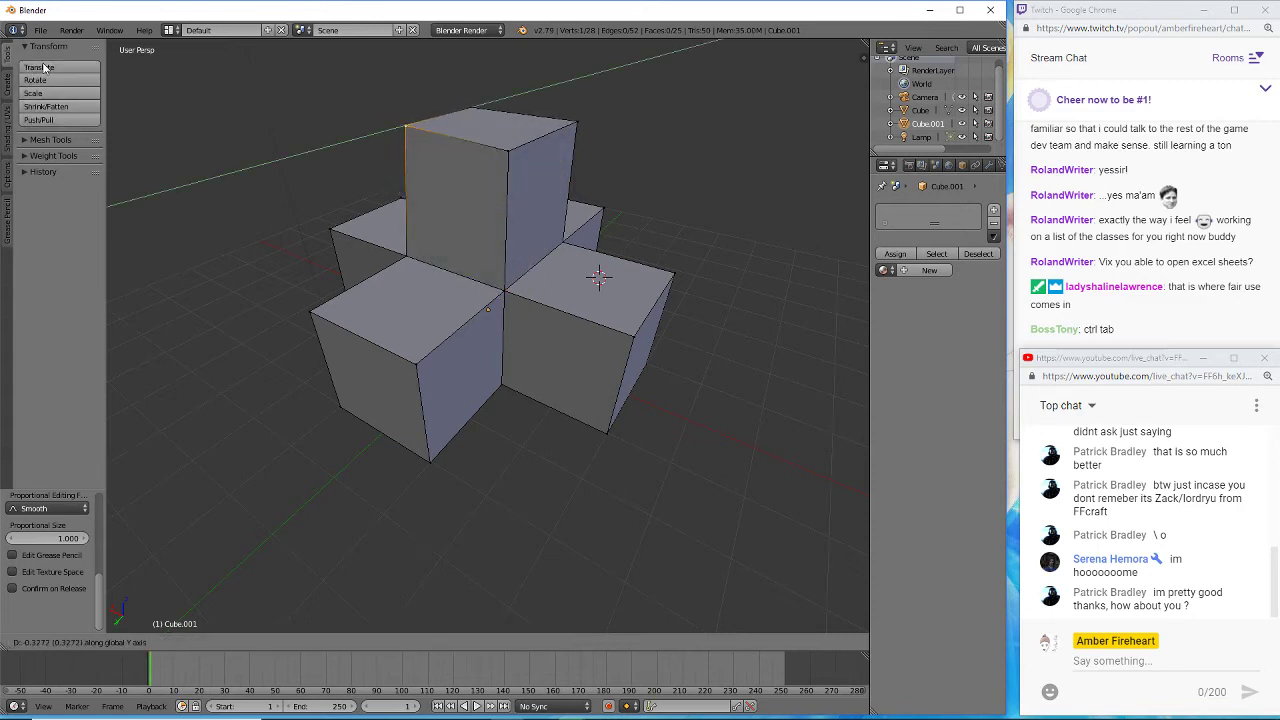
key("Escape")
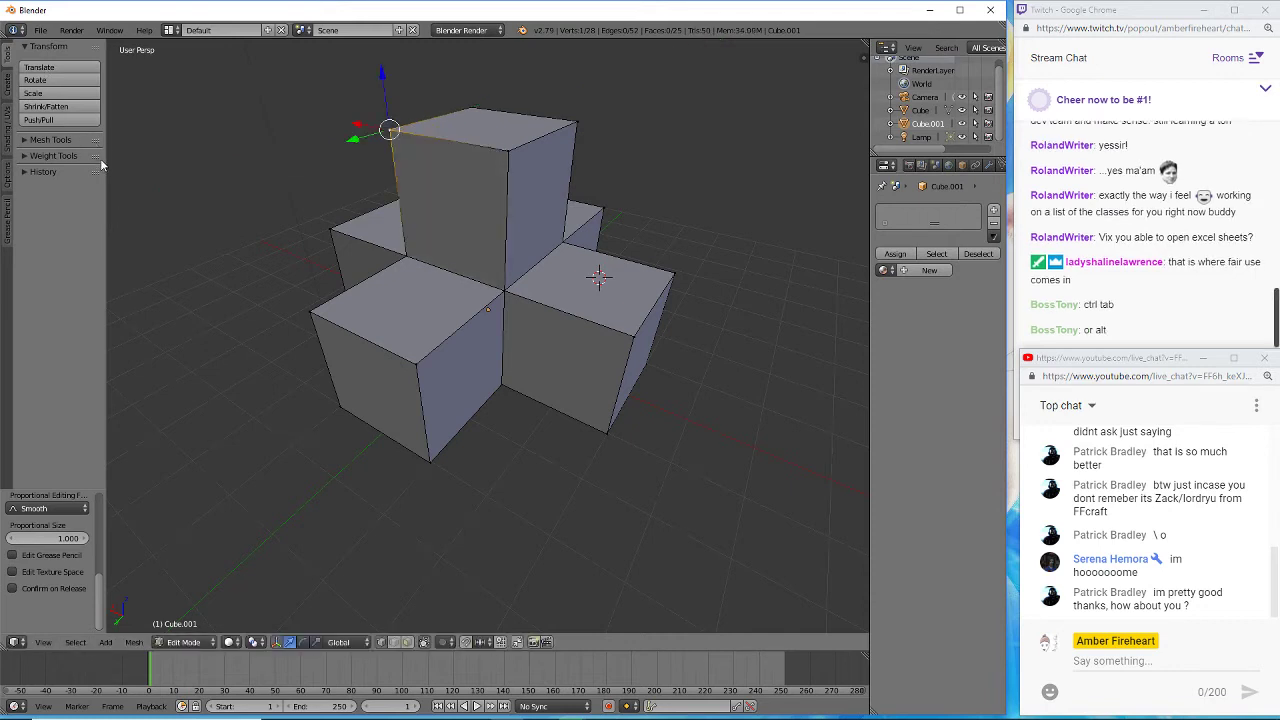
left_click(63, 95)
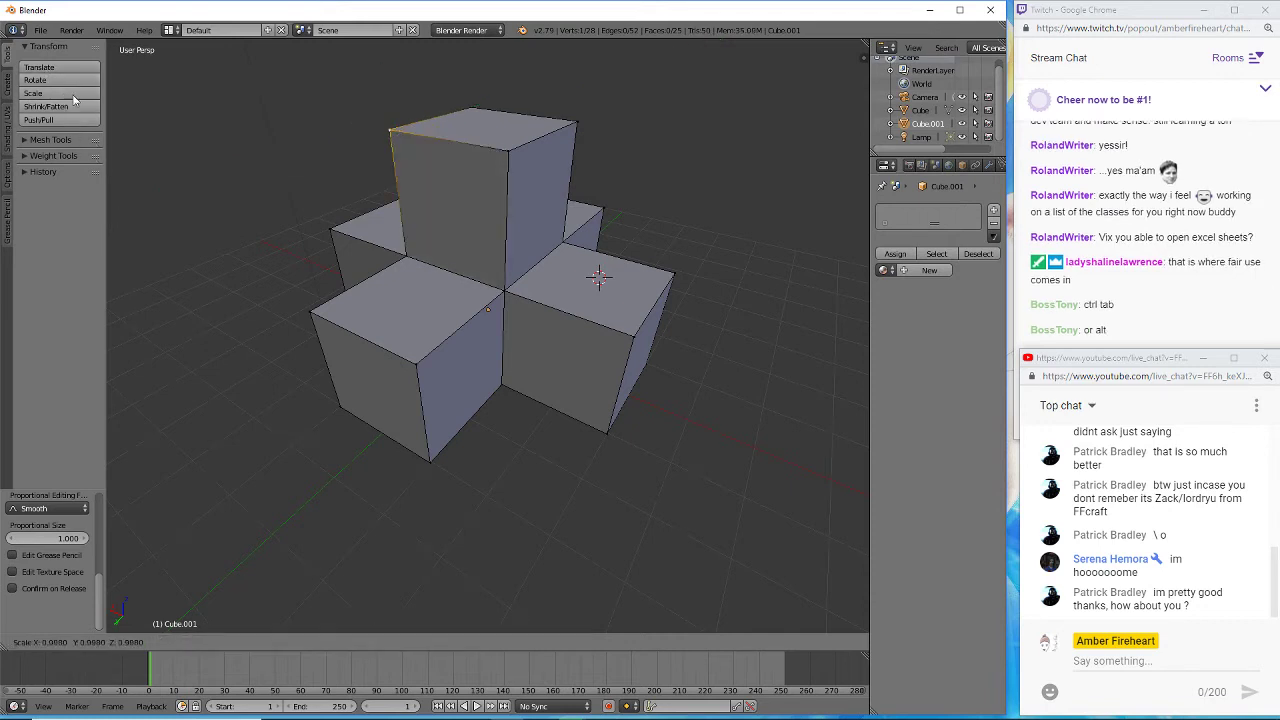
key("Escape")
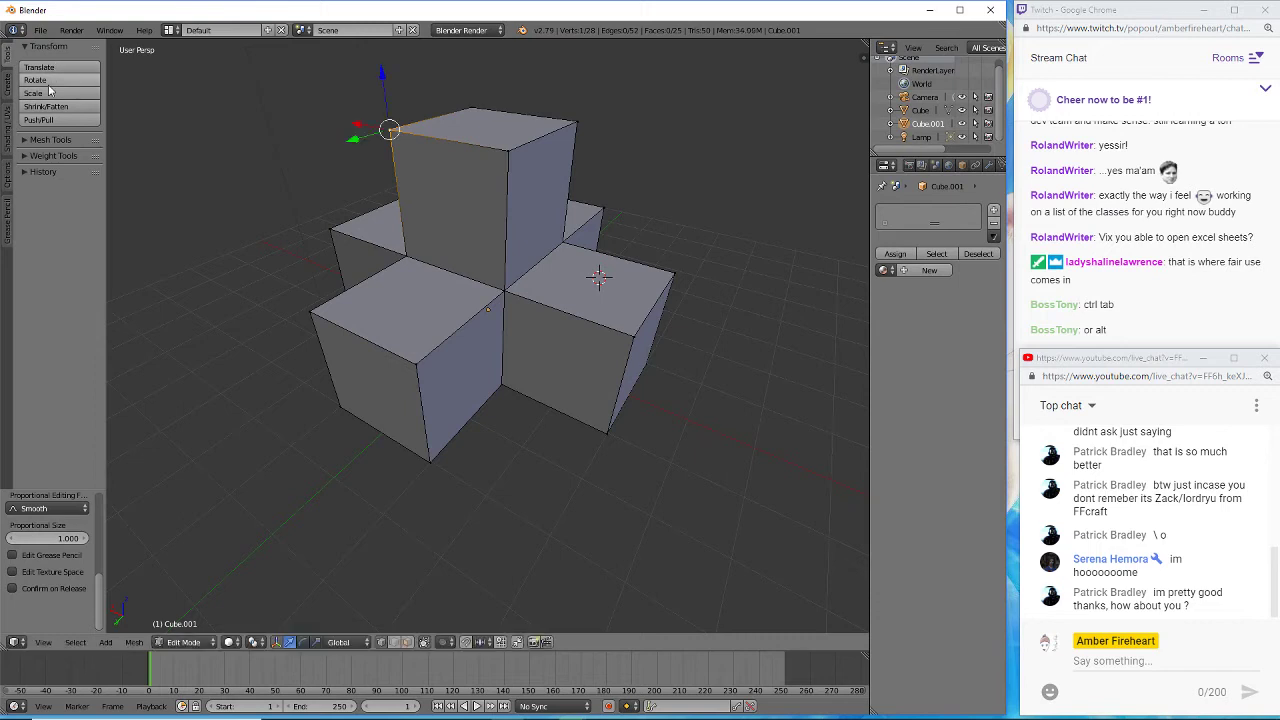
- Push the raised block's selected top corner outward with Shrink/Fatten and try Push/Pull on it
left_click(62, 109)
left_click(64, 113)
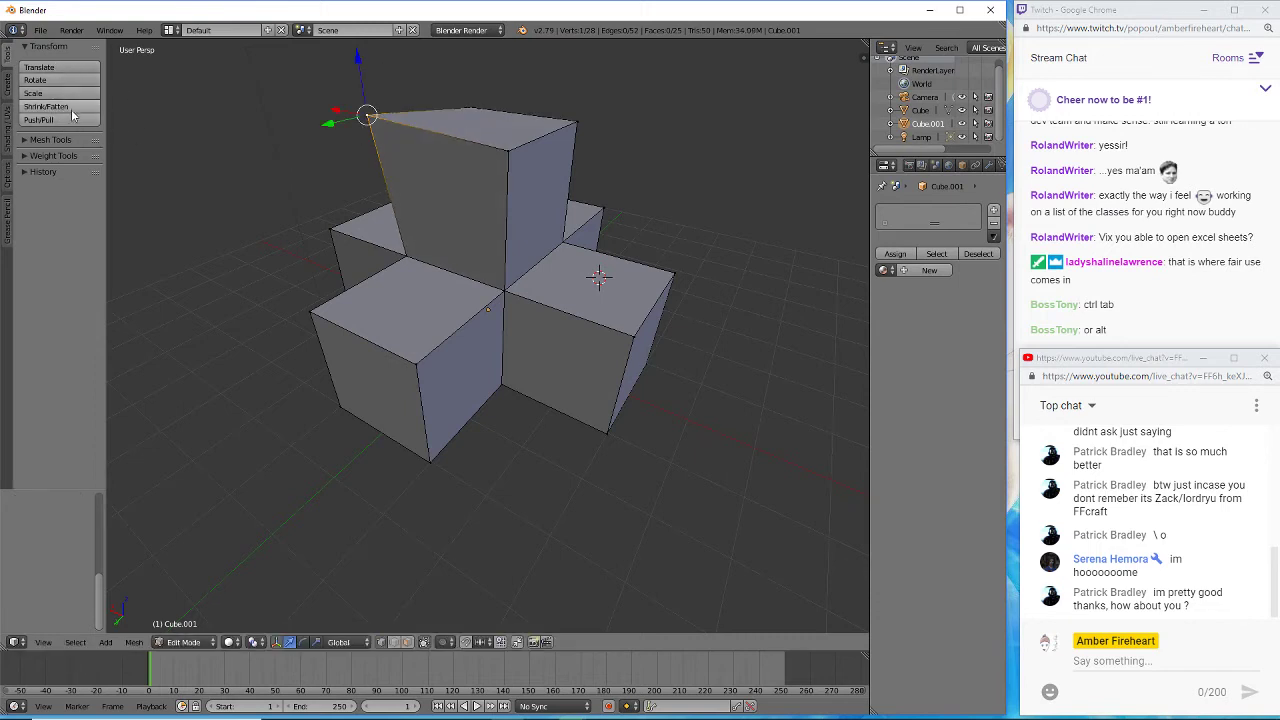
left_click(70, 119)
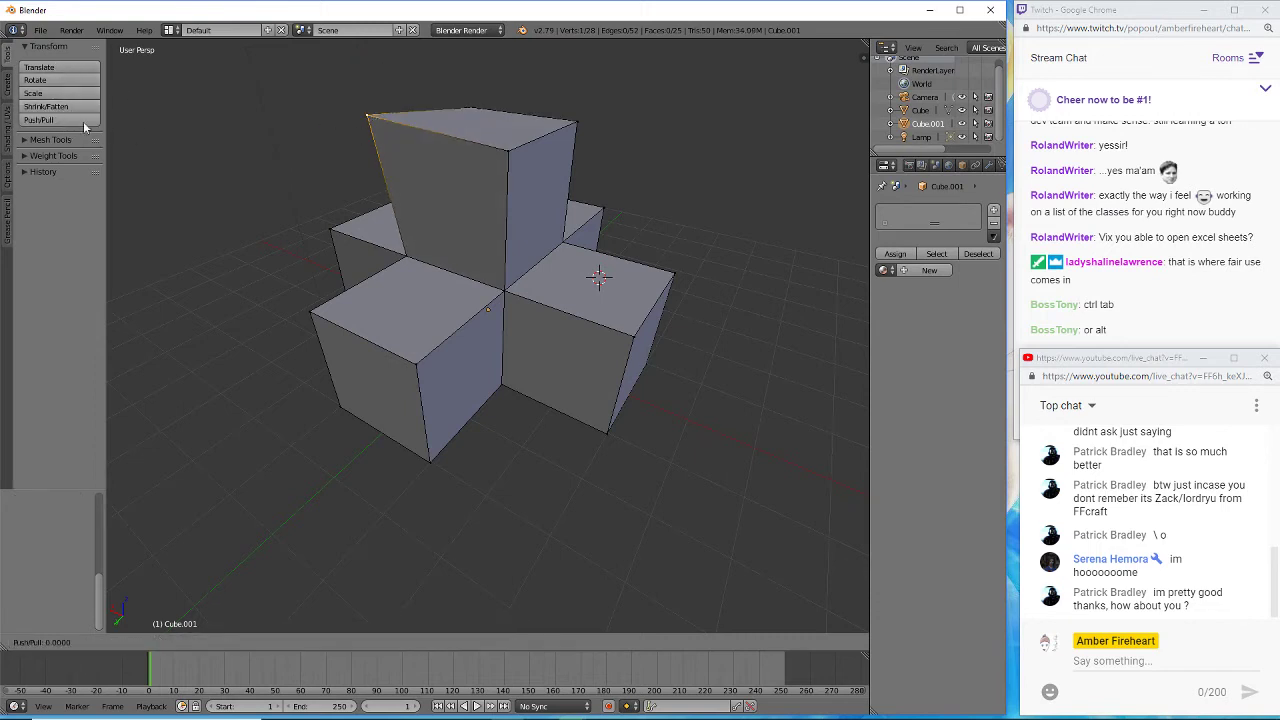
left_click(366, 120)
left_click(295, 130)
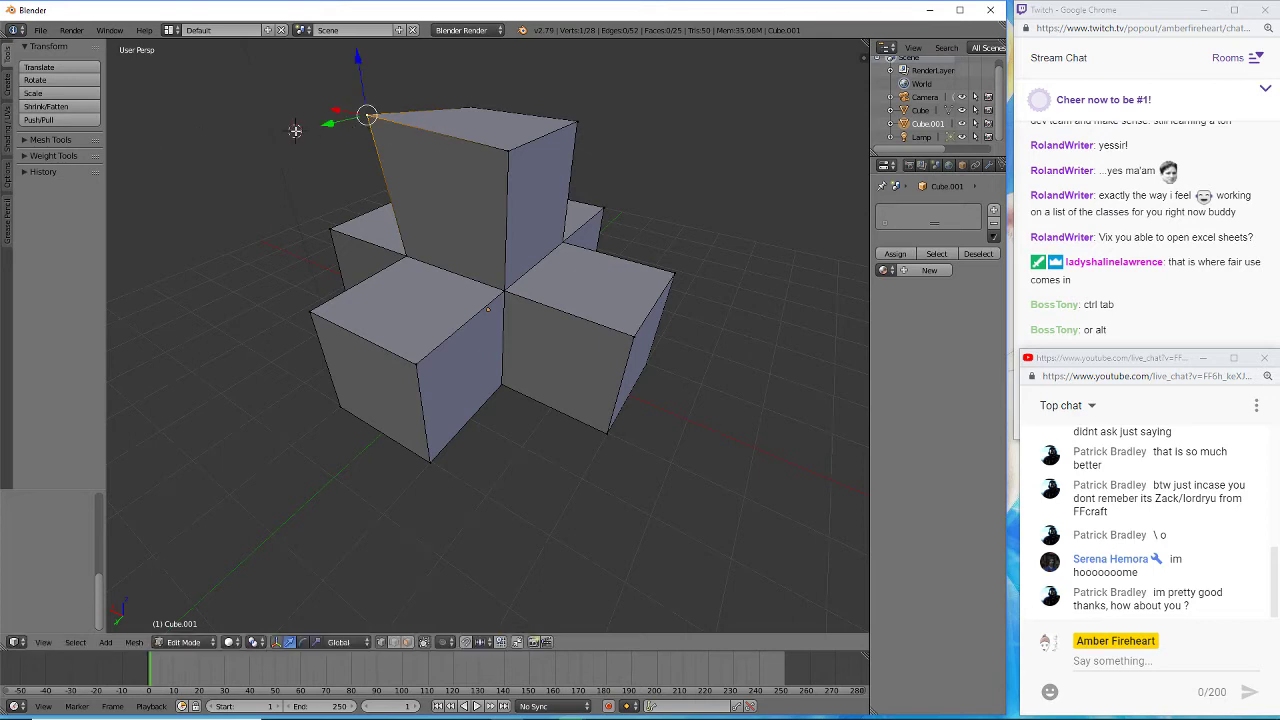
- Undo the last outward push of the raised block's top corner from the editing history tools
left_click(50, 172)
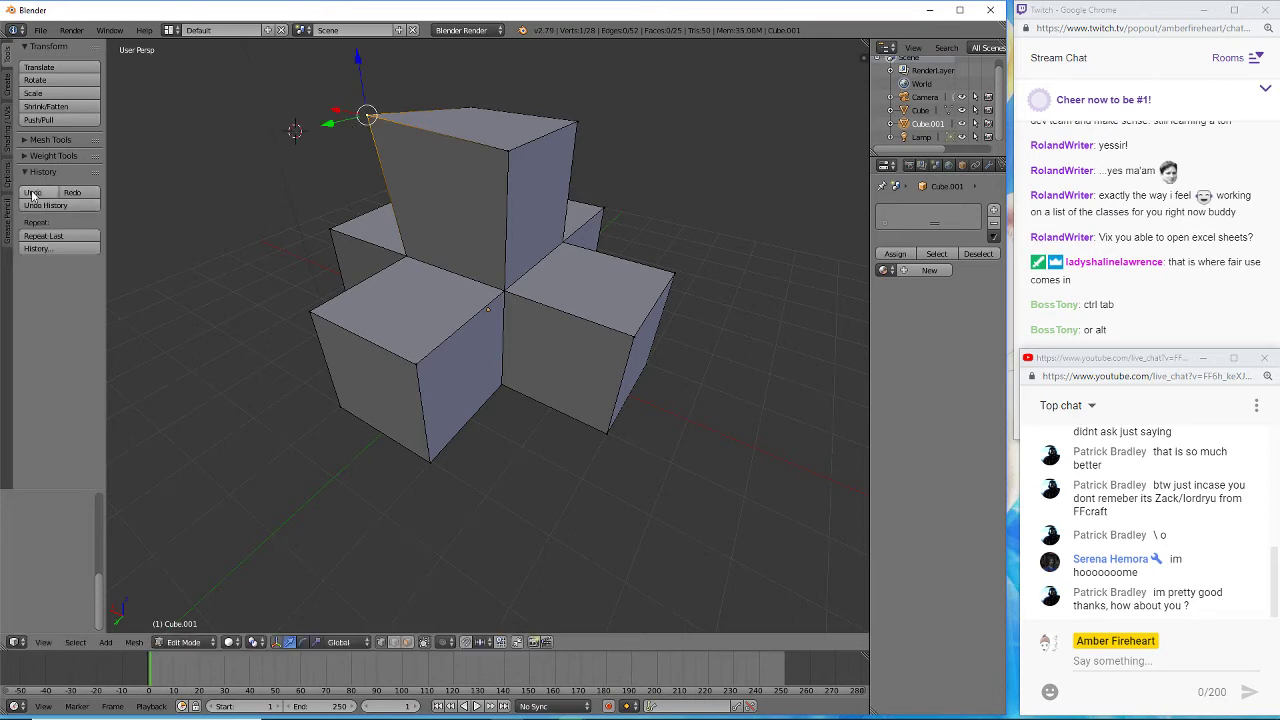
left_click(40, 192)
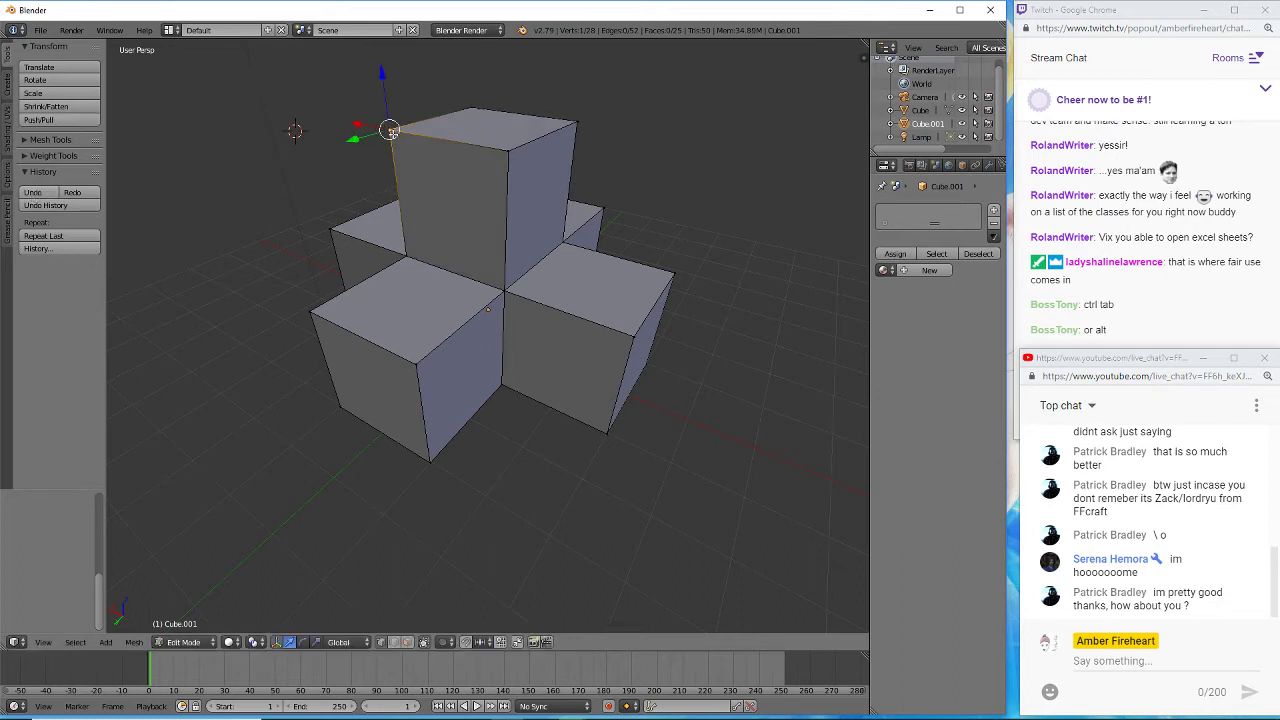
- Try moving the raised block's selected top corner inward and undo the move
left_click_drag(390, 131, 428, 127)
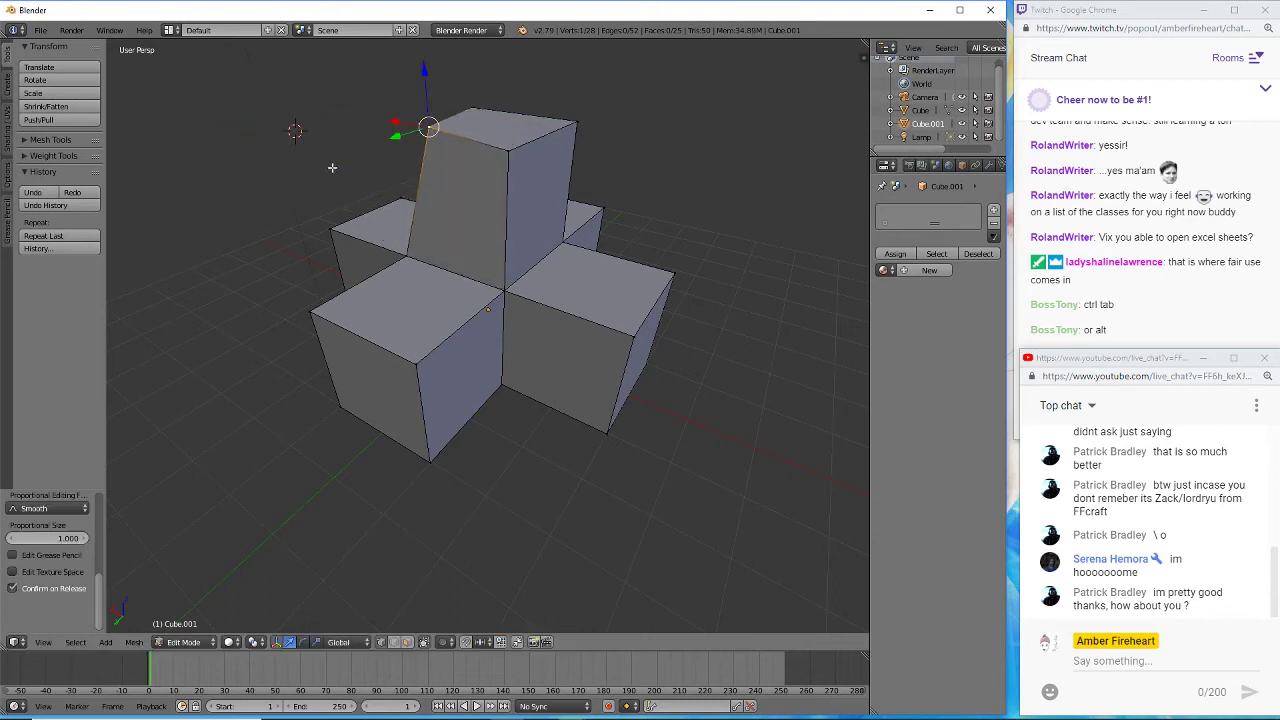
left_click(321, 201)
left_click(31, 194)
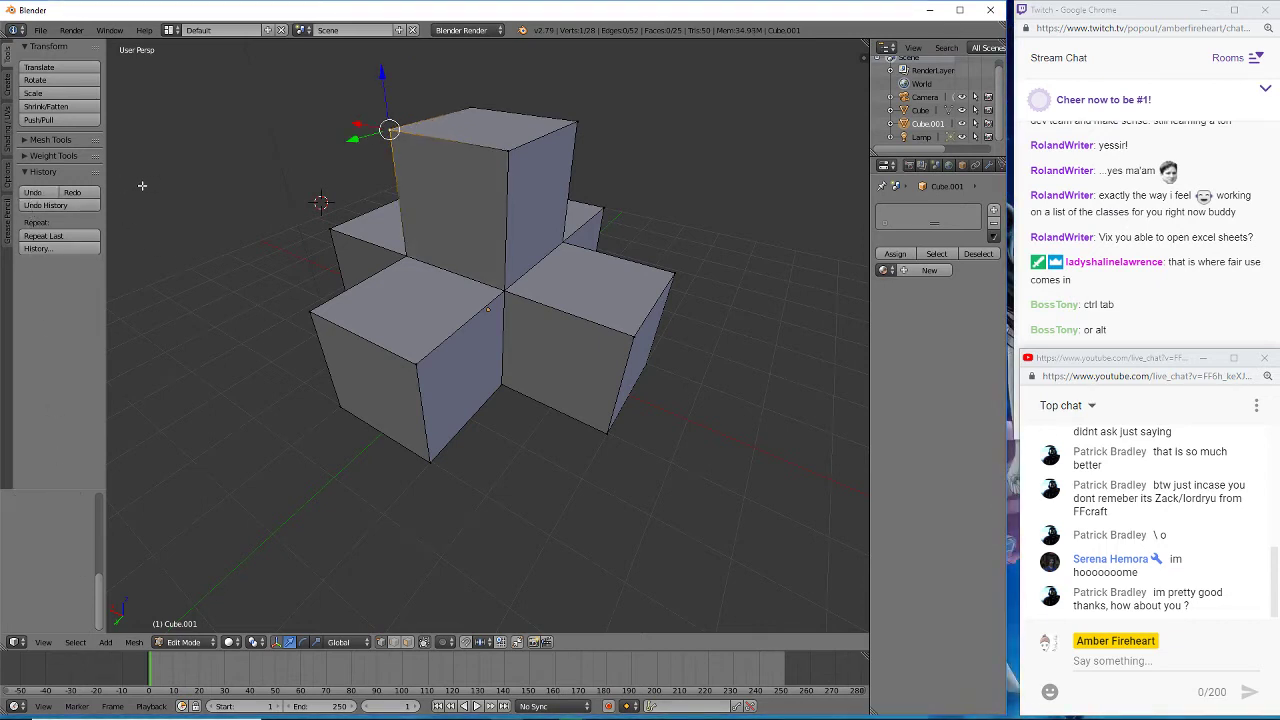
left_click(22, 173)
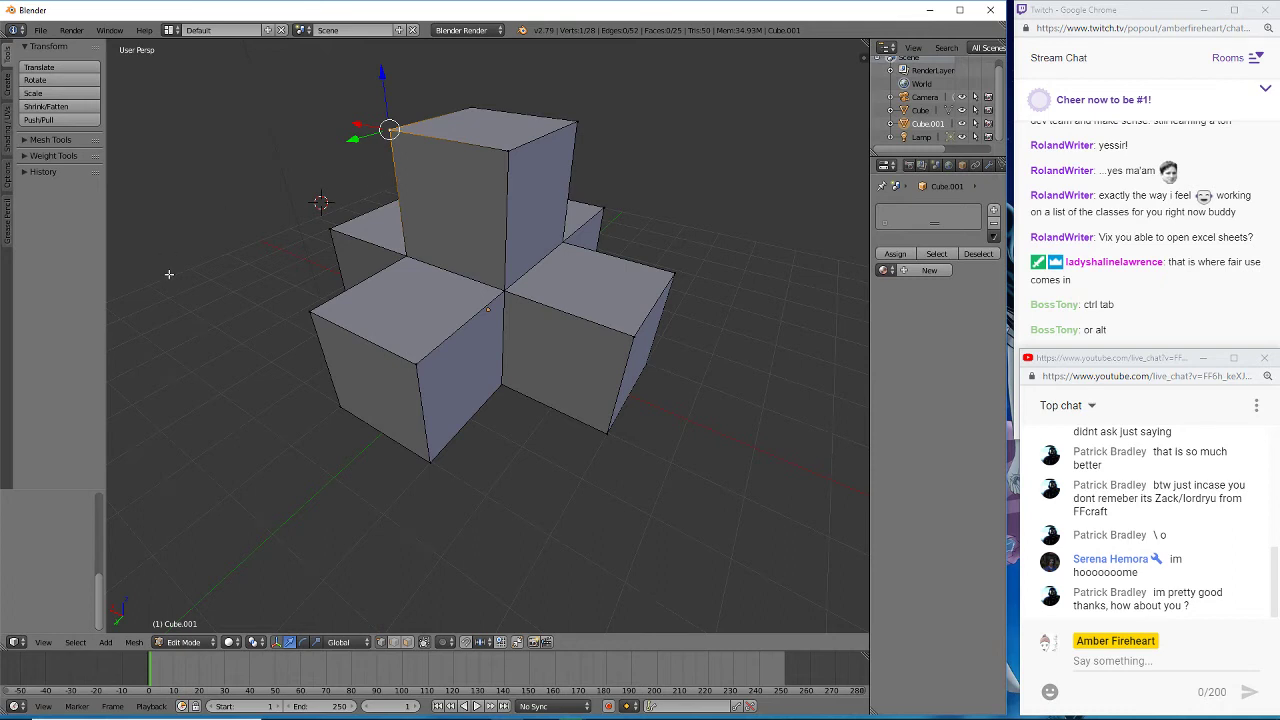
- Switch to face select mode, select the raised block's top face and raise it along the Z axis
key("ctrl+Tab")
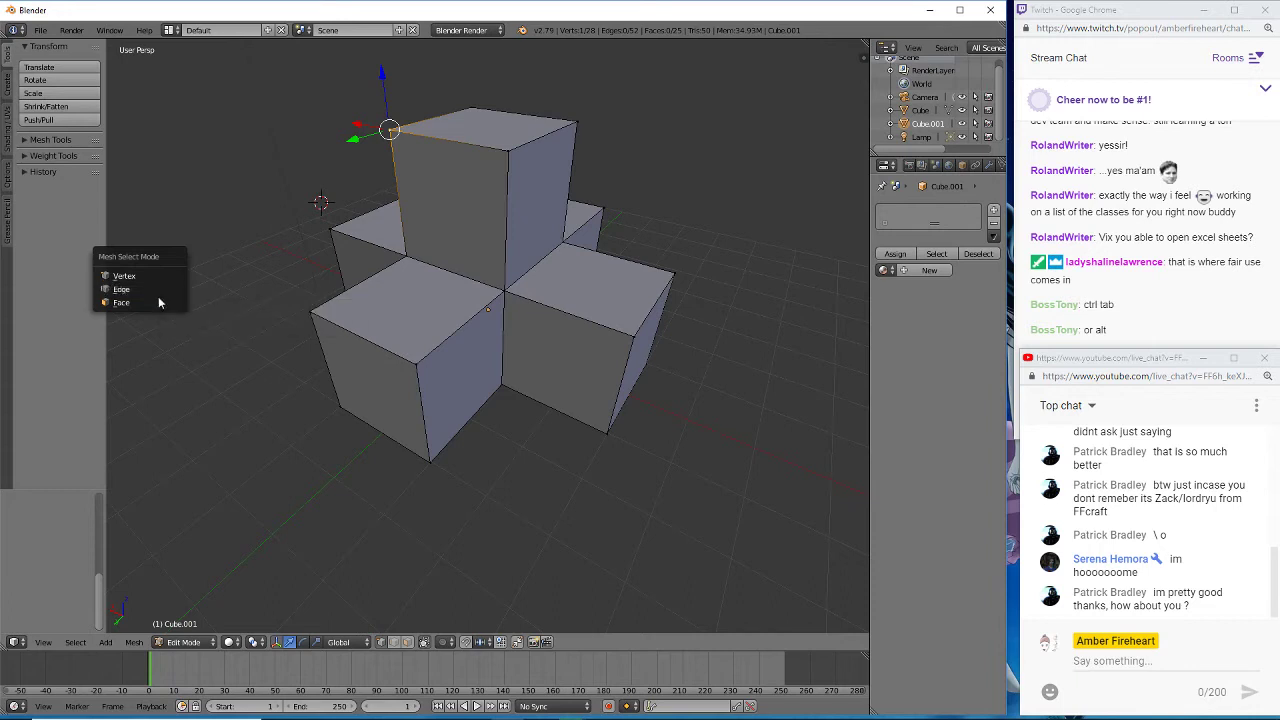
left_click(157, 299)
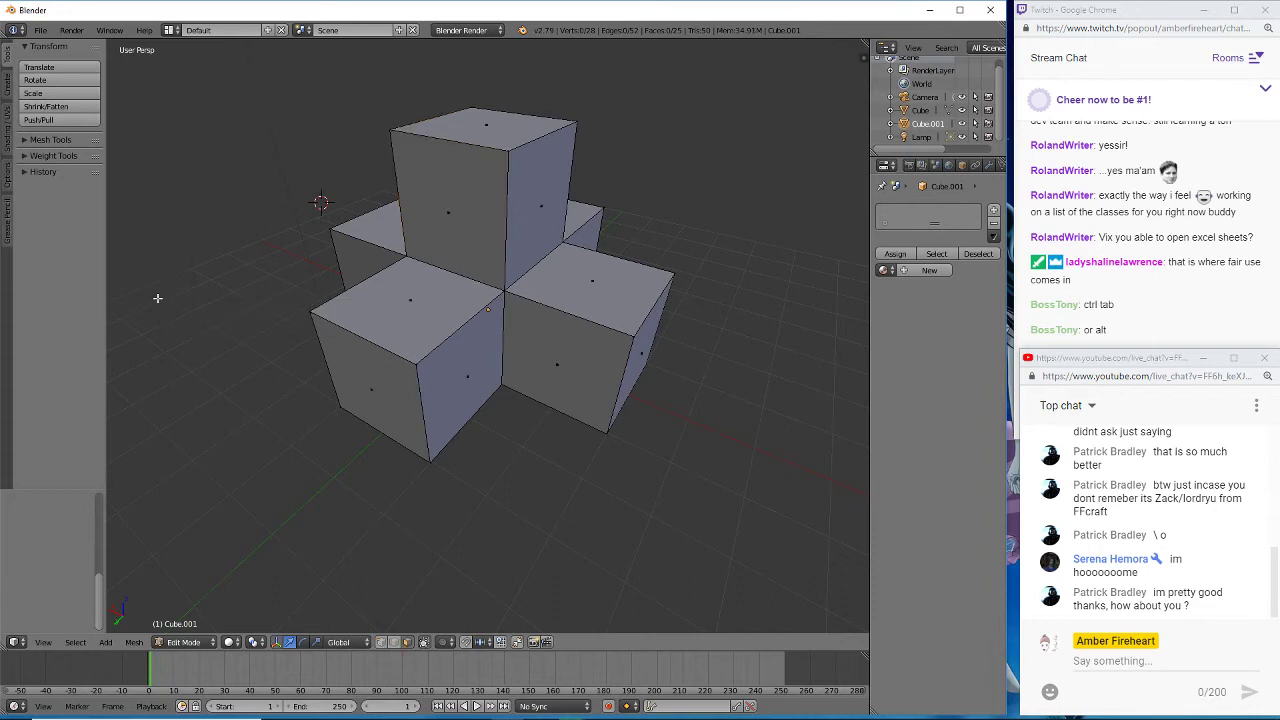
right_click(497, 133)
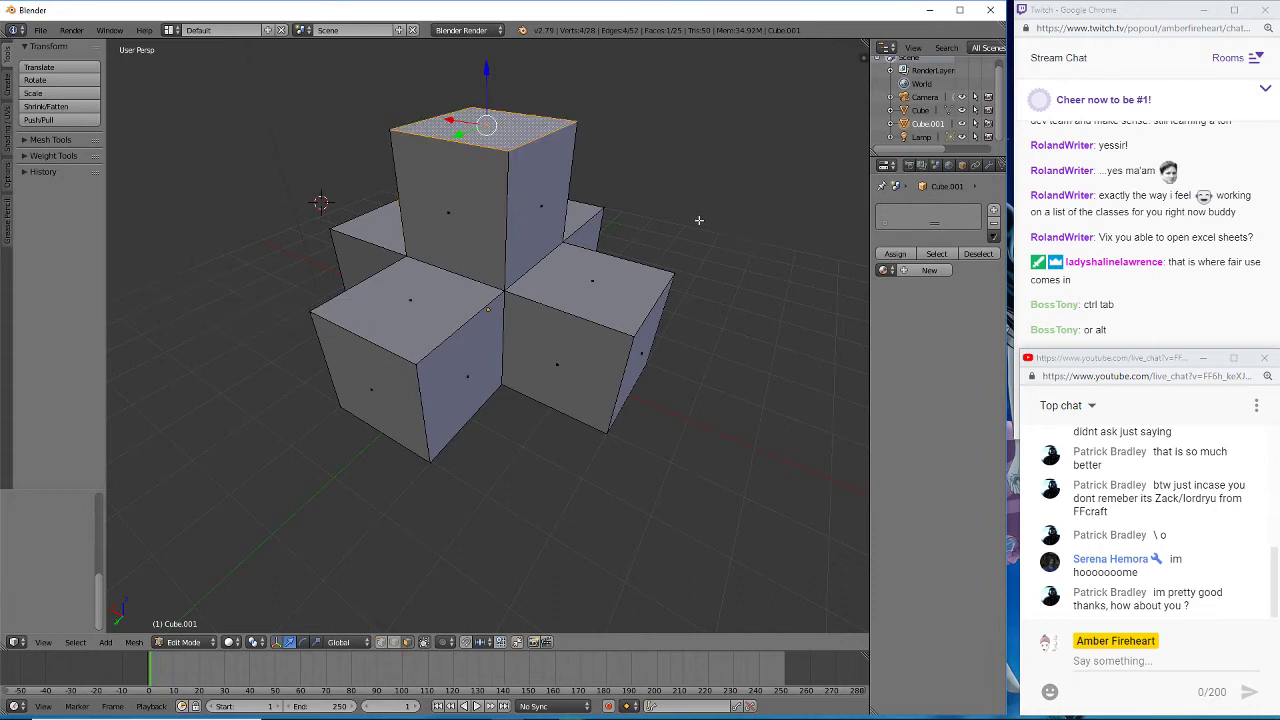
middle_click_drag(699, 219, 492, 114)
left_click_drag(488, 100, 478, 585)
middle_click_drag(500, 600, 431, 446)
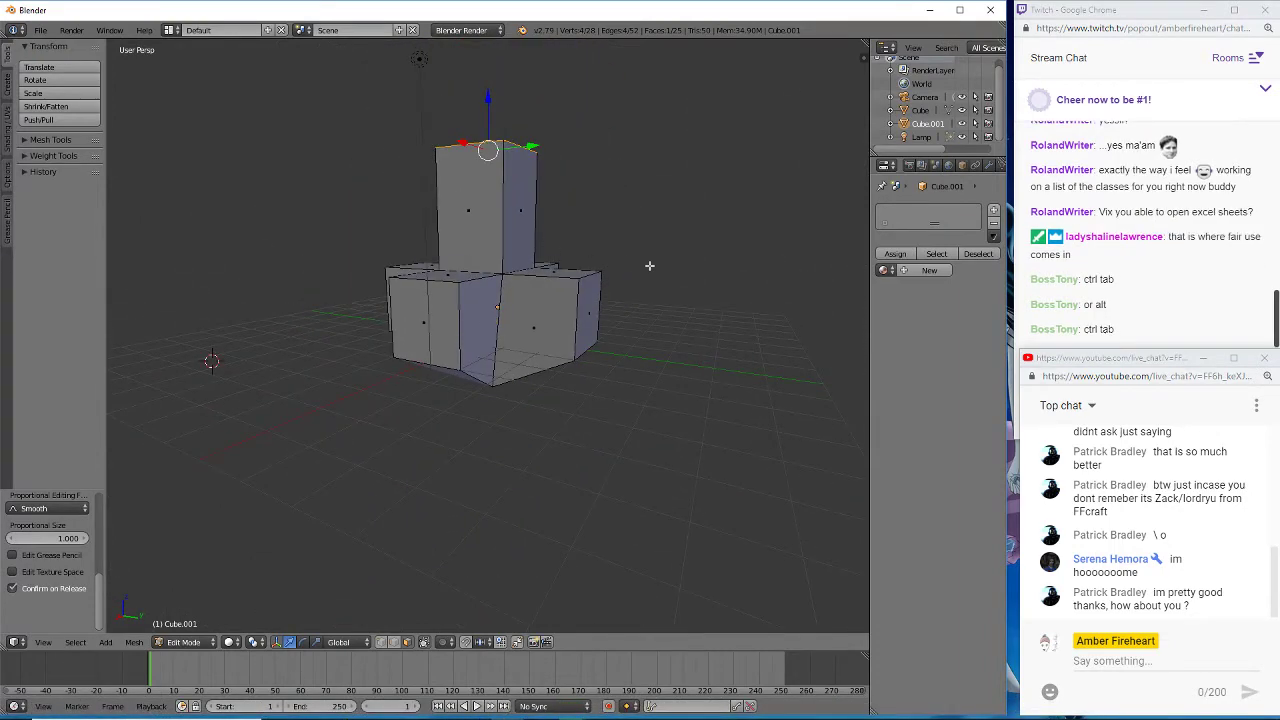
- Nudge the raised block's top face slightly in the negative direction along the global X axis
middle_click_drag(645, 267, 185, 311)
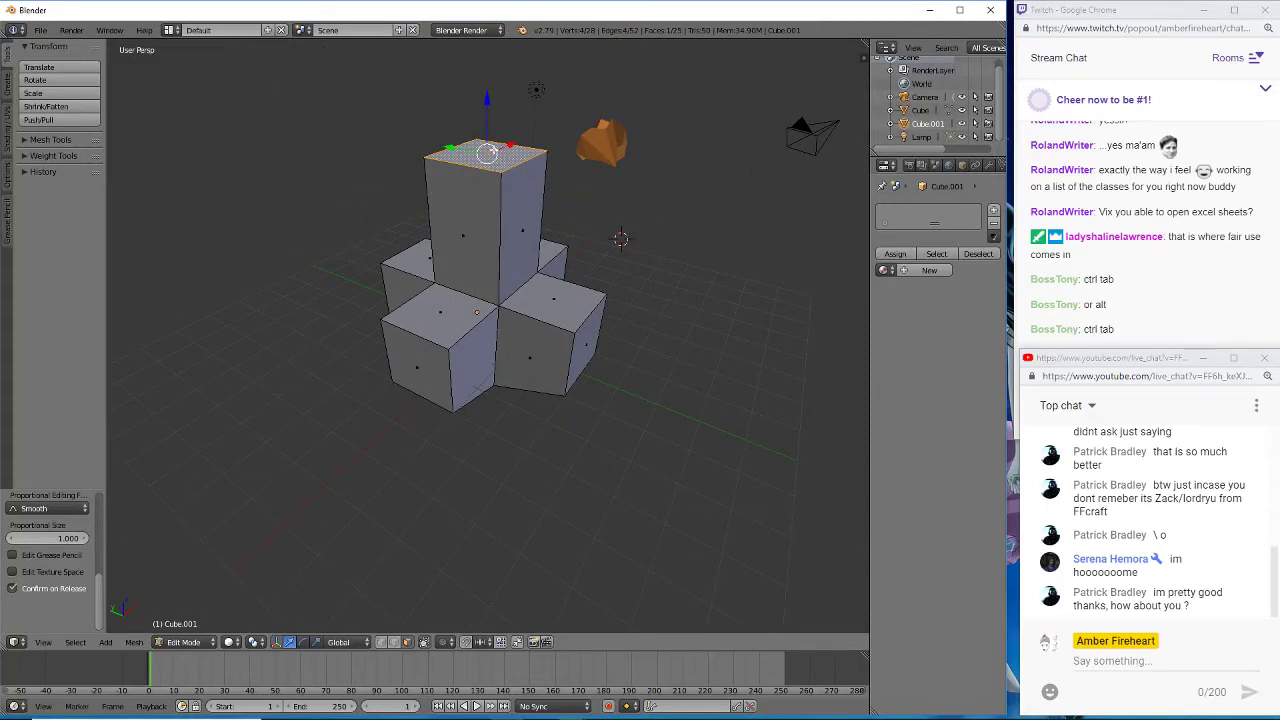
key("g")
key("x")
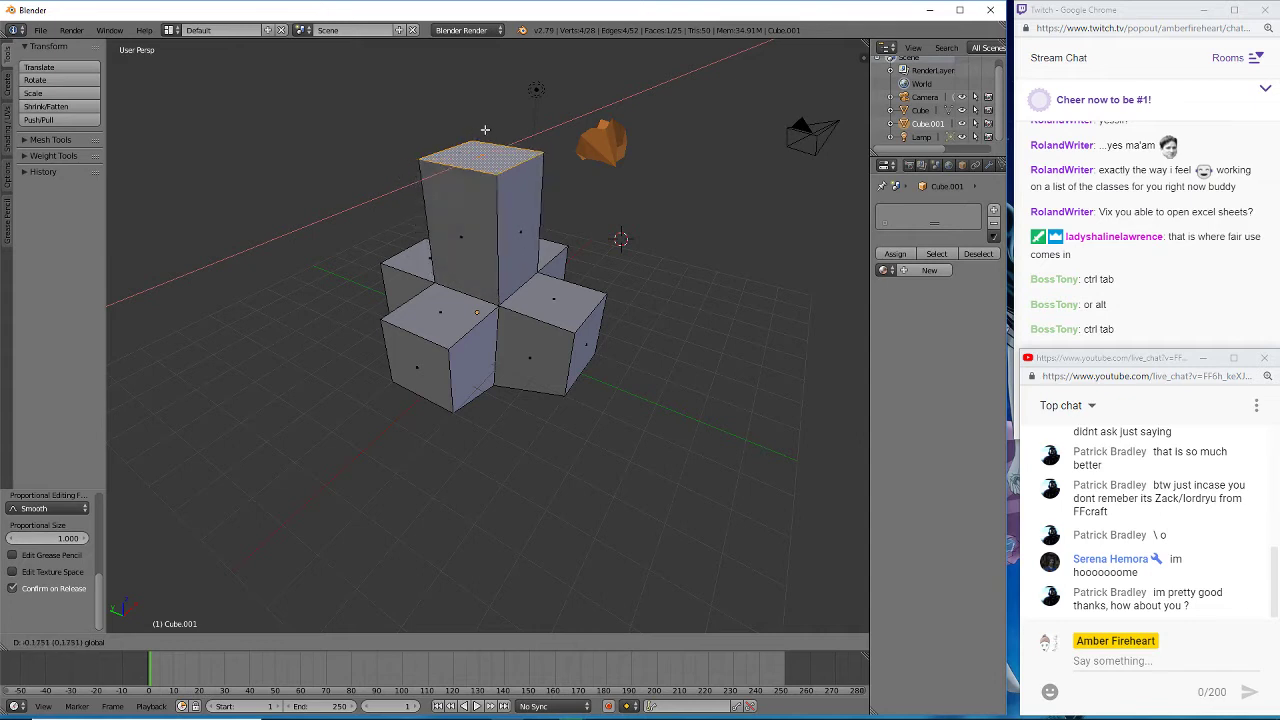
left_click(485, 129)
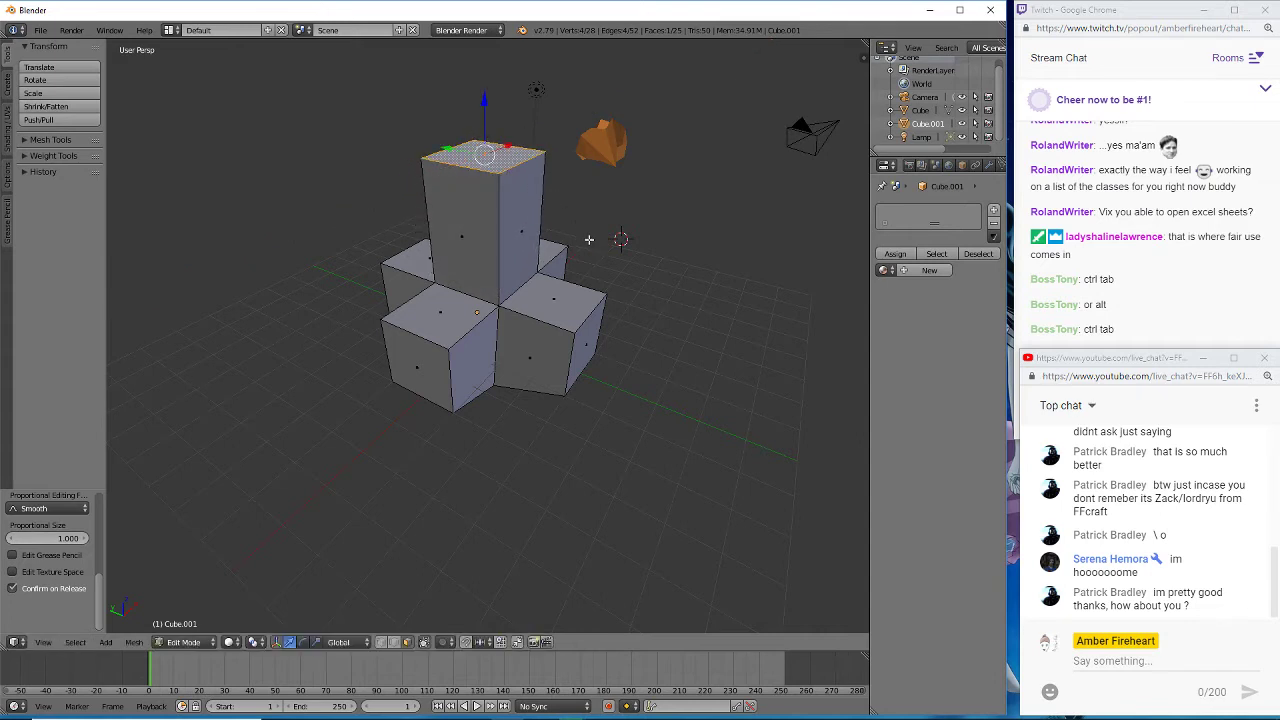
- Raise the top face much further along the Z axis in two moves, stretching the block into a tall column
left_click_drag(485, 103, 481, 615)
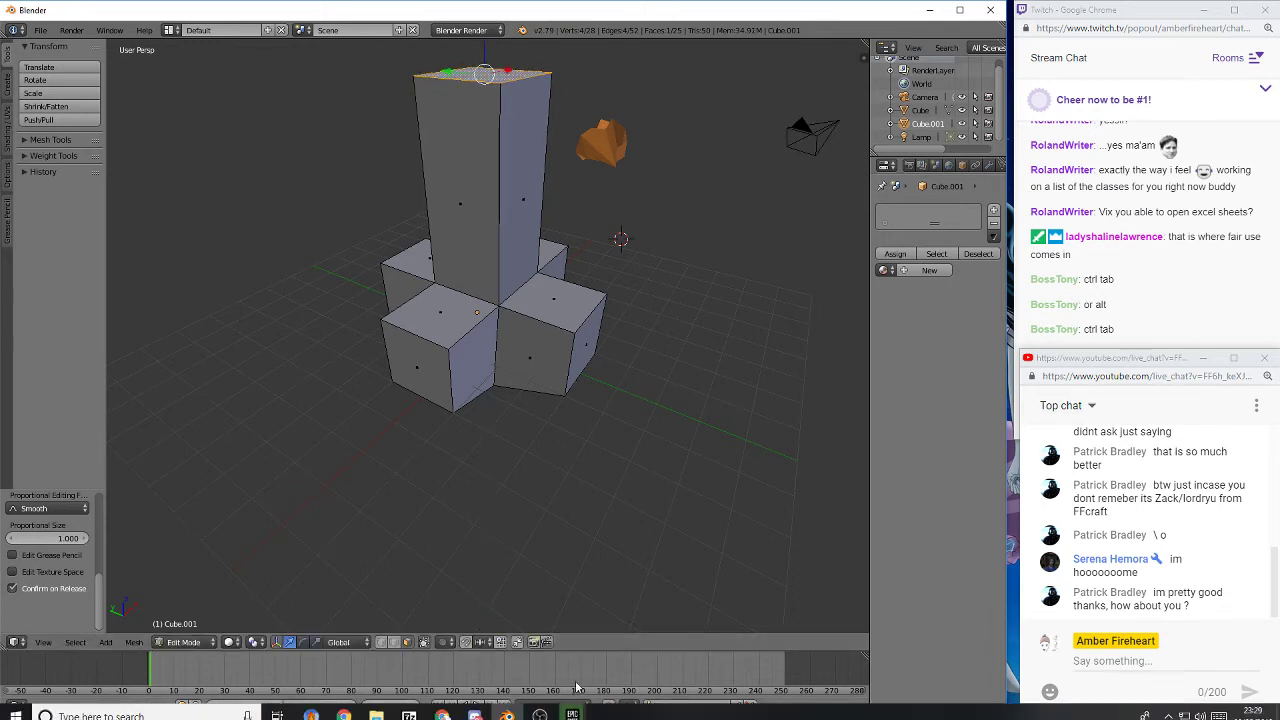
left_click(278, 525)
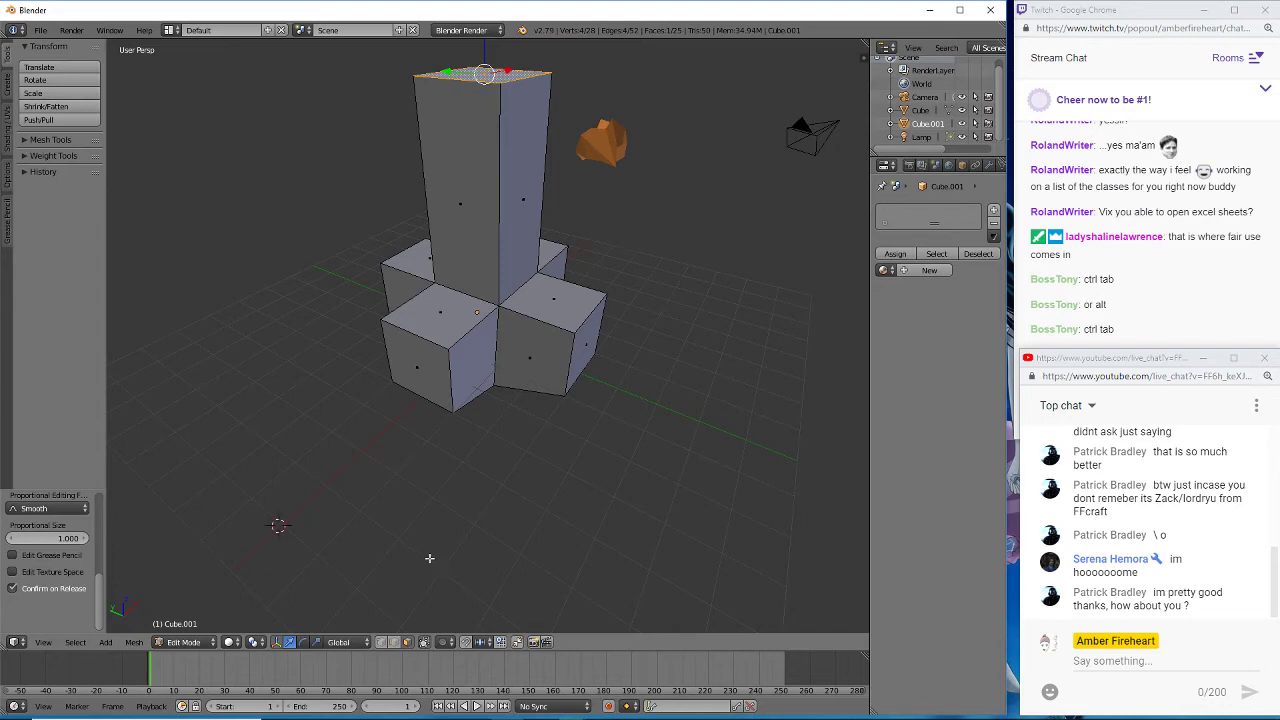
middle_click_drag(249, 469, 277, 466)
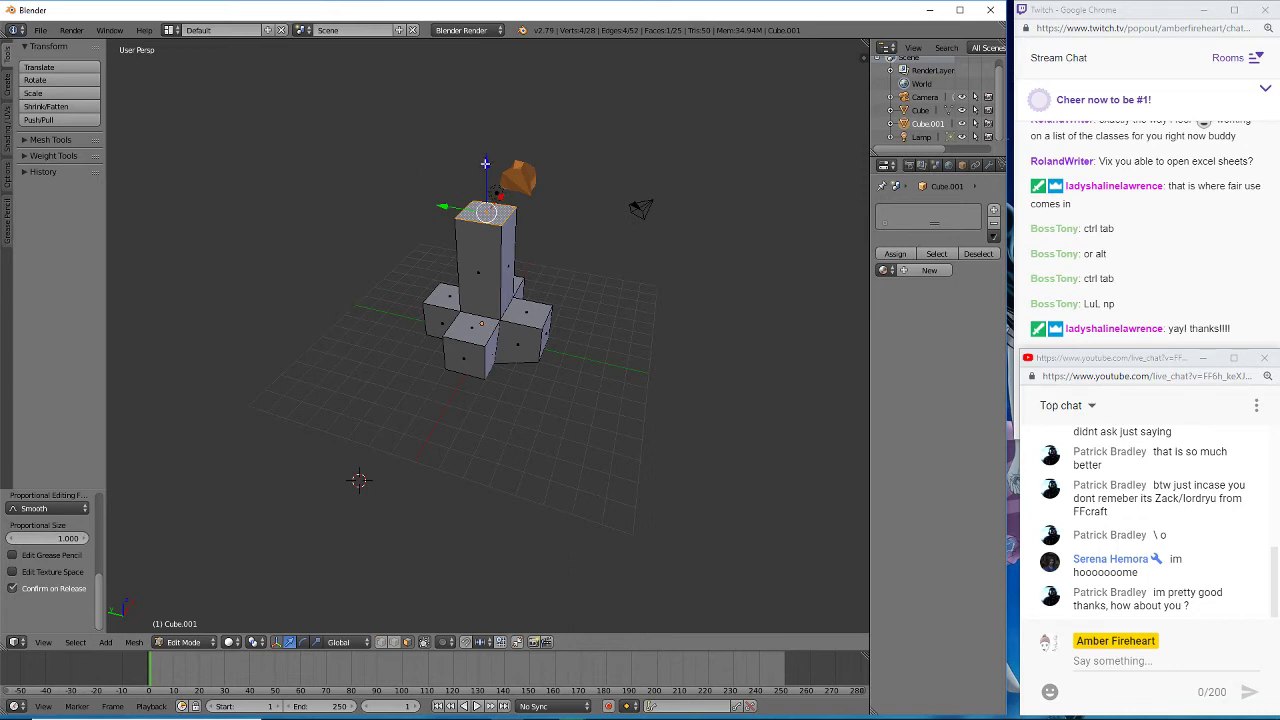
left_click_drag(485, 163, 475, 589)
middle_click_drag(591, 454, 587, 506)
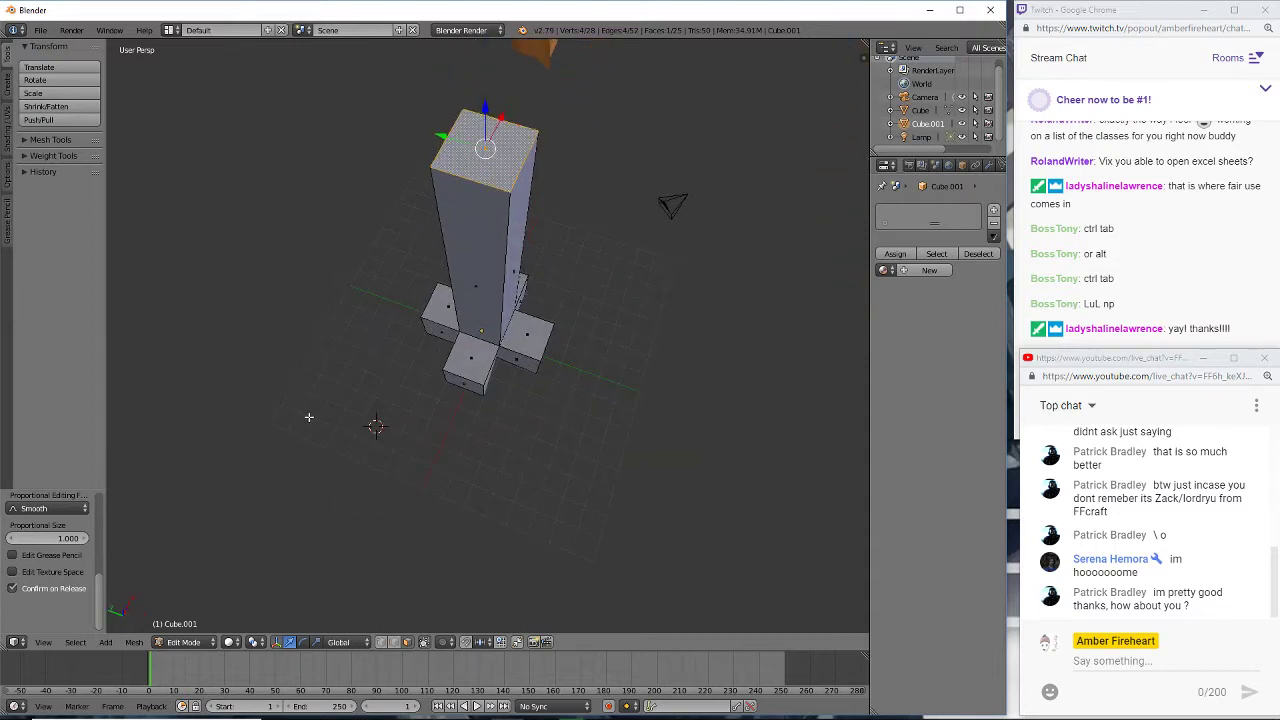
- Switch to vertex select mode and move one top corner of the column inward
key("ctrl+Tab")
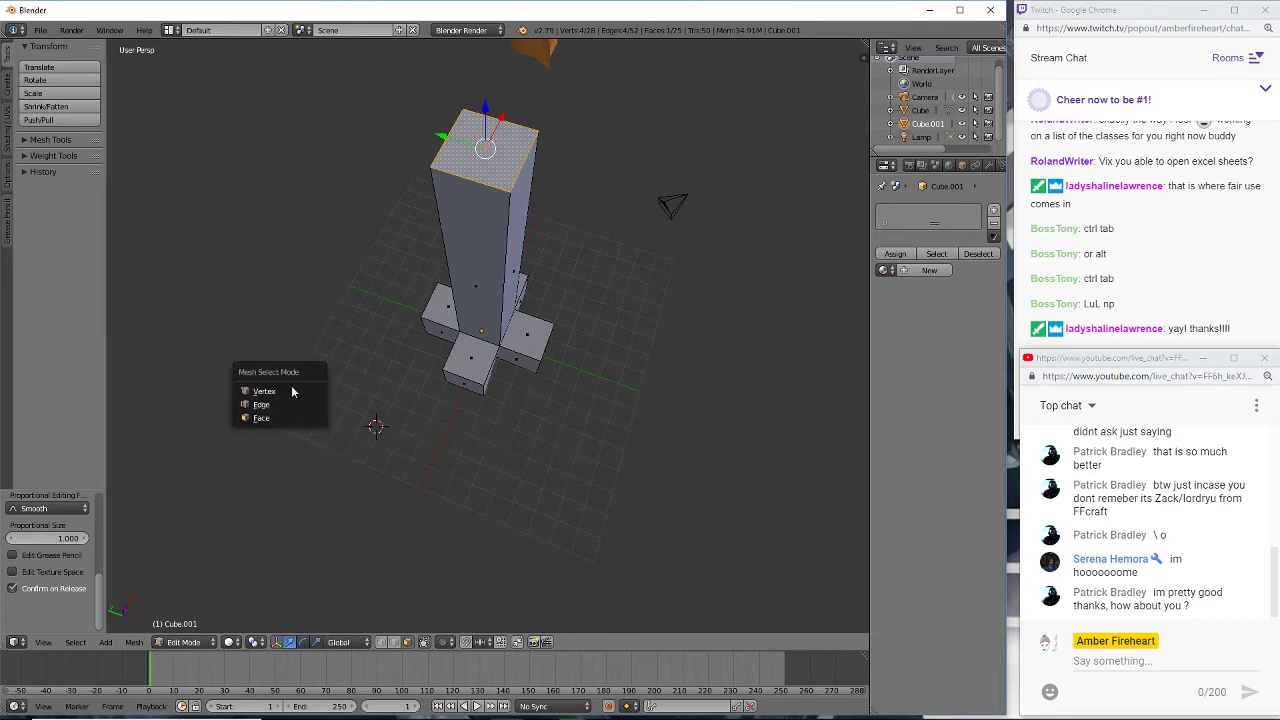
left_click(283, 391)
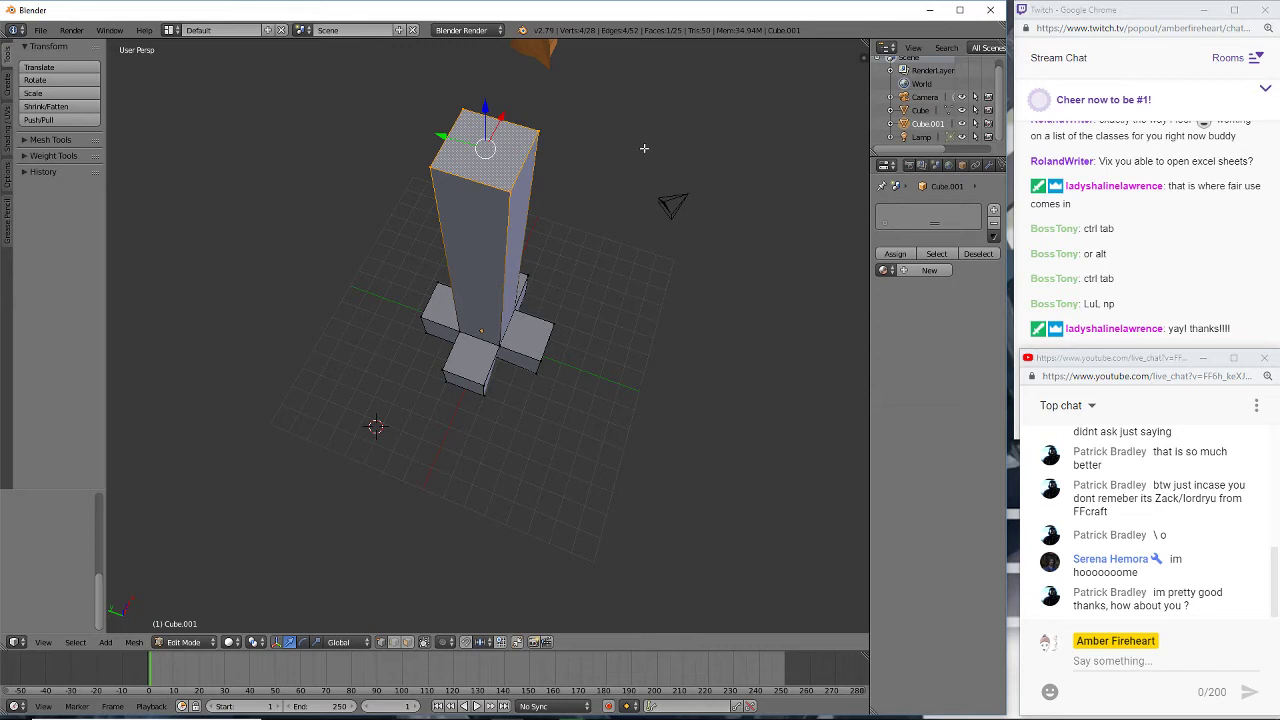
right_click(539, 132)
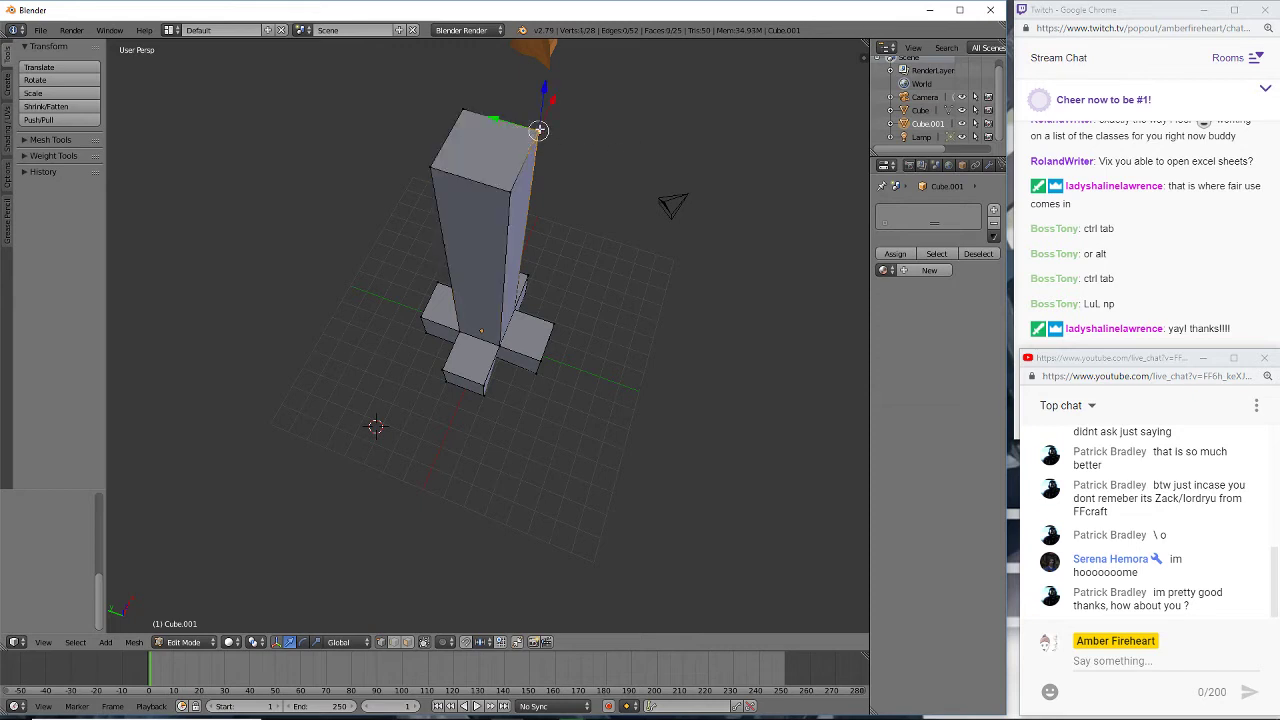
key("g")
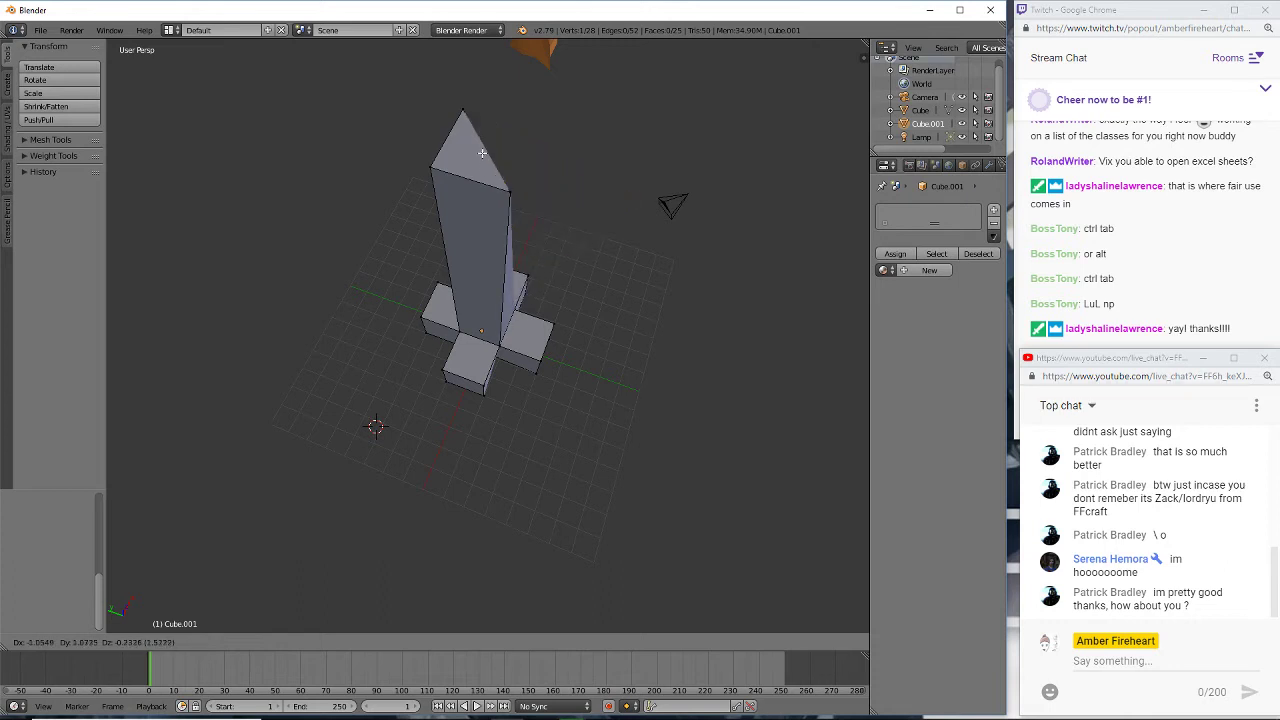
left_click(504, 135)
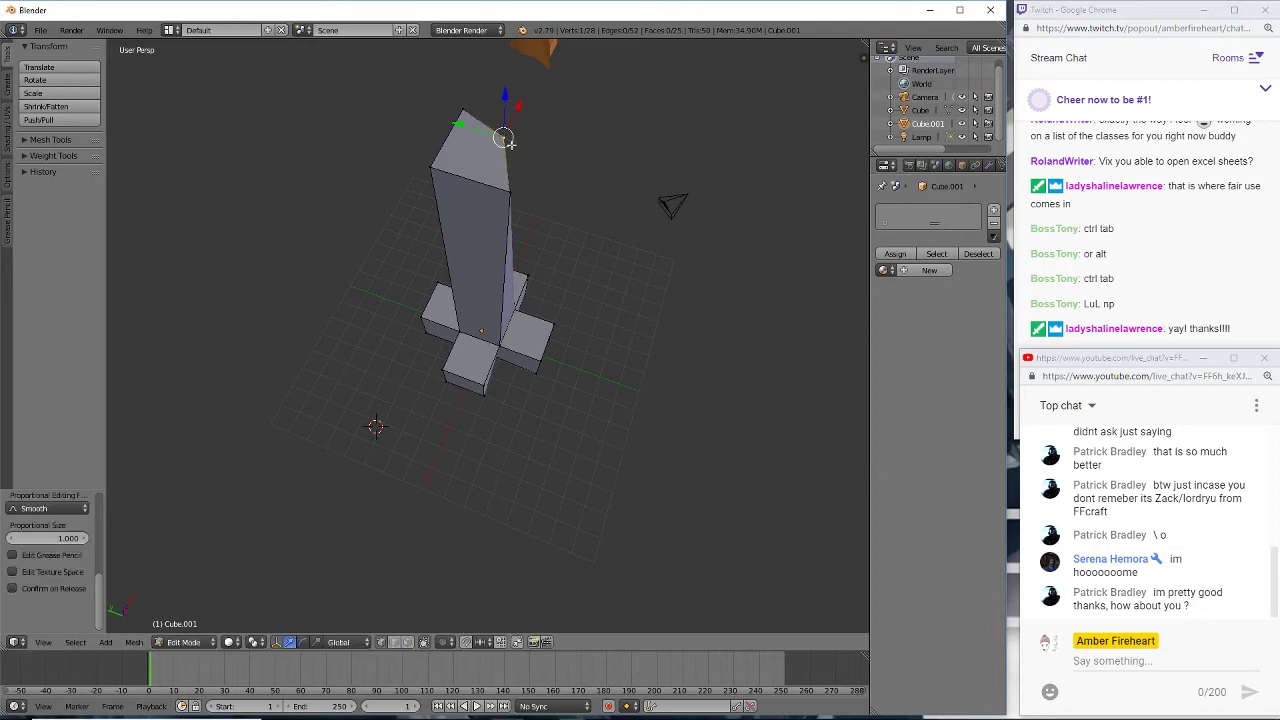
left_click(638, 197)
- Move the same top corner further inward toward the middle of the column's top face
middle_click_drag(592, 170, 480, 168)
scroll(492, 137, "up", 4)
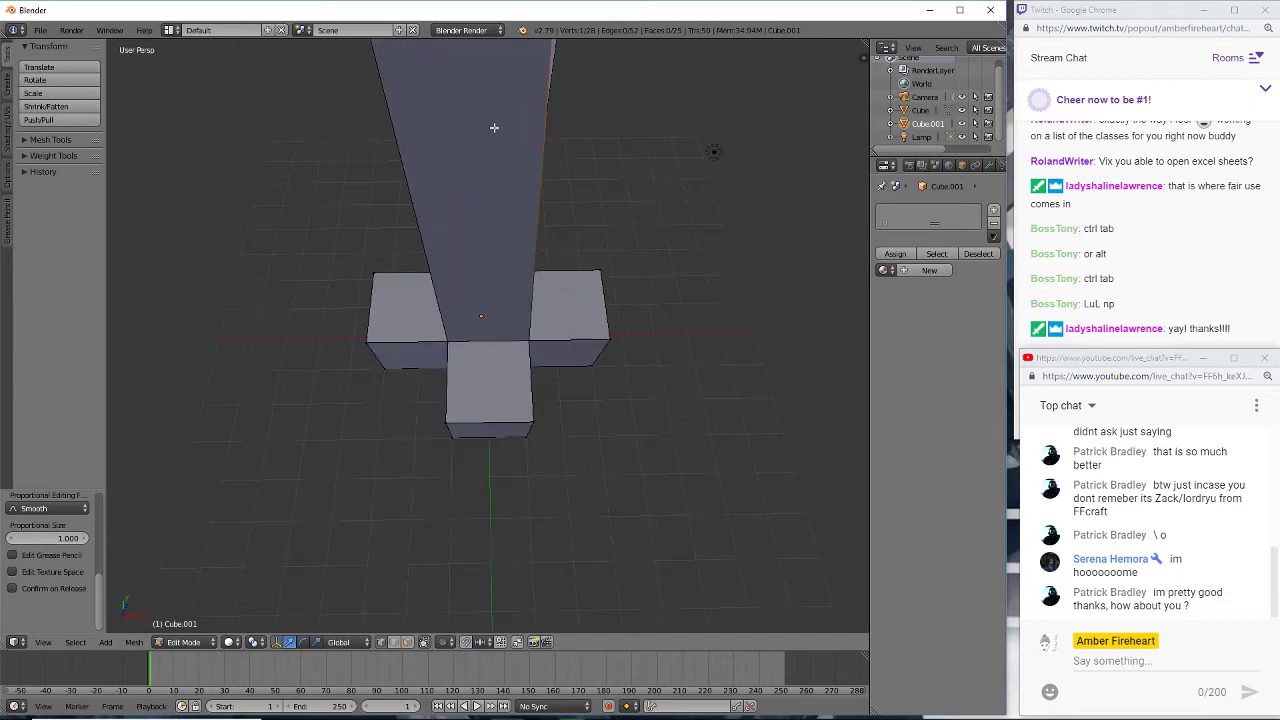
scroll(499, 125, "down", 4)
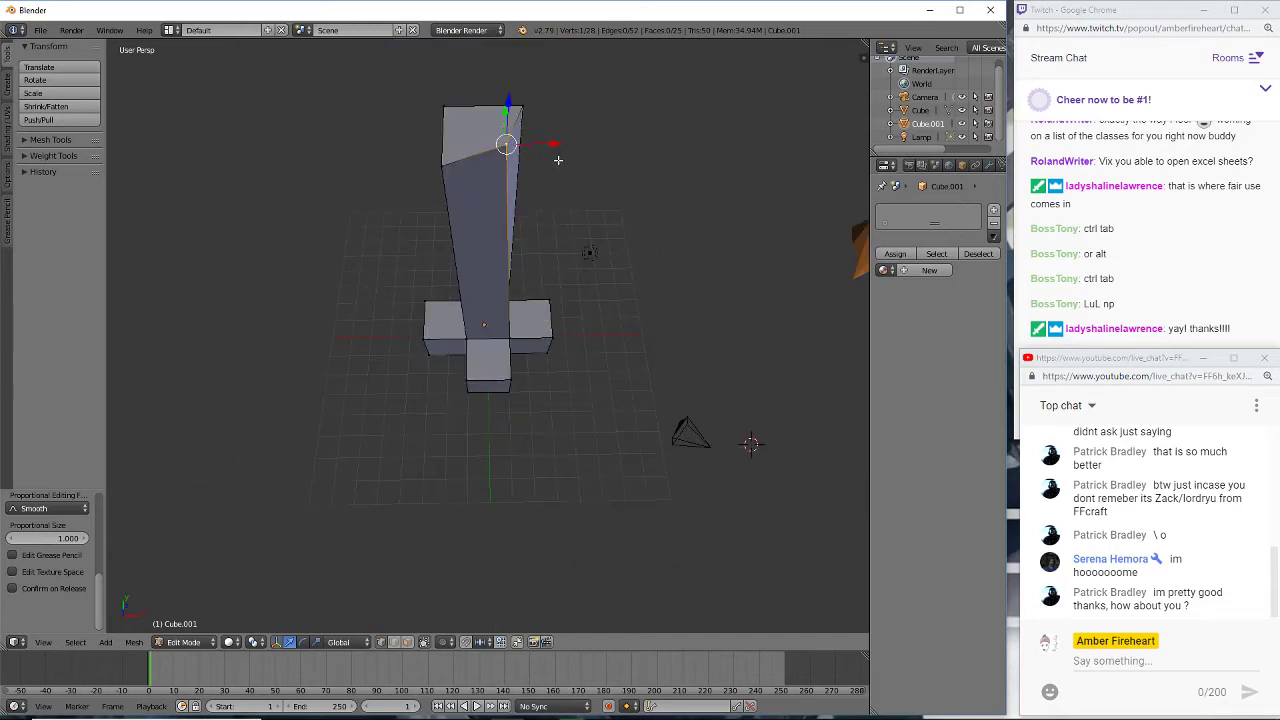
scroll(557, 153, "up", 4)
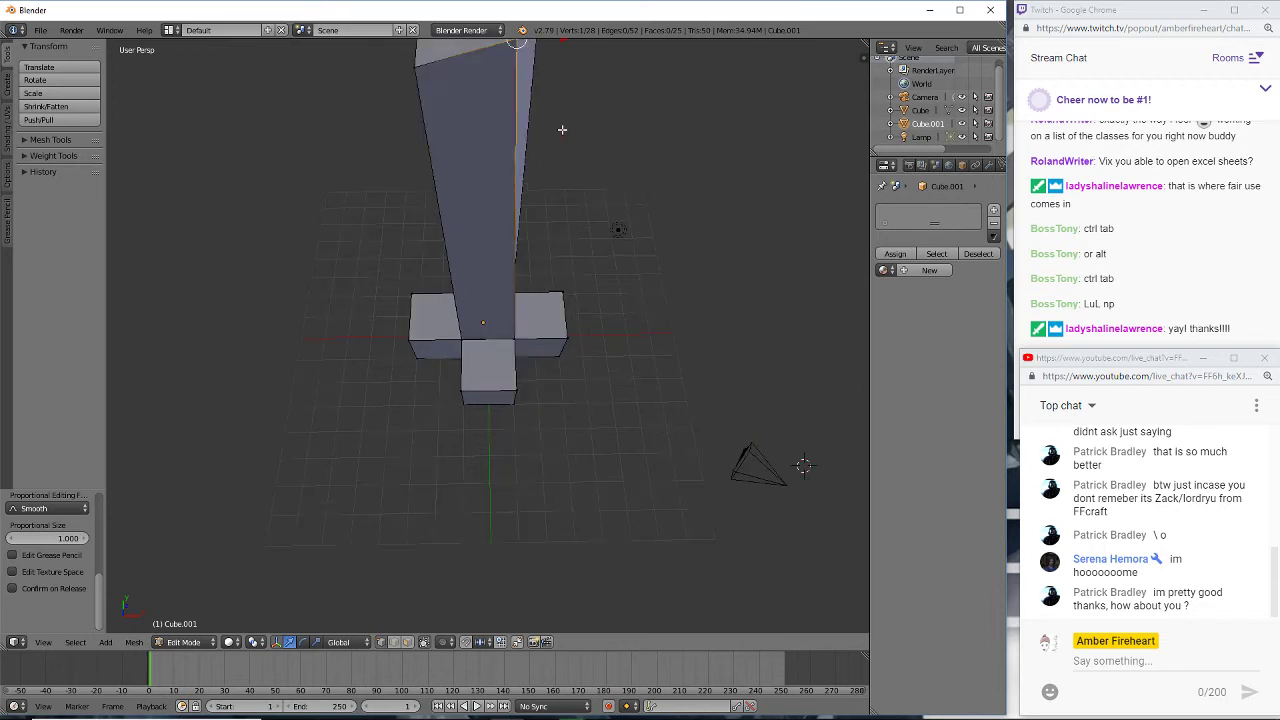
scroll(542, 90, "down", 4)
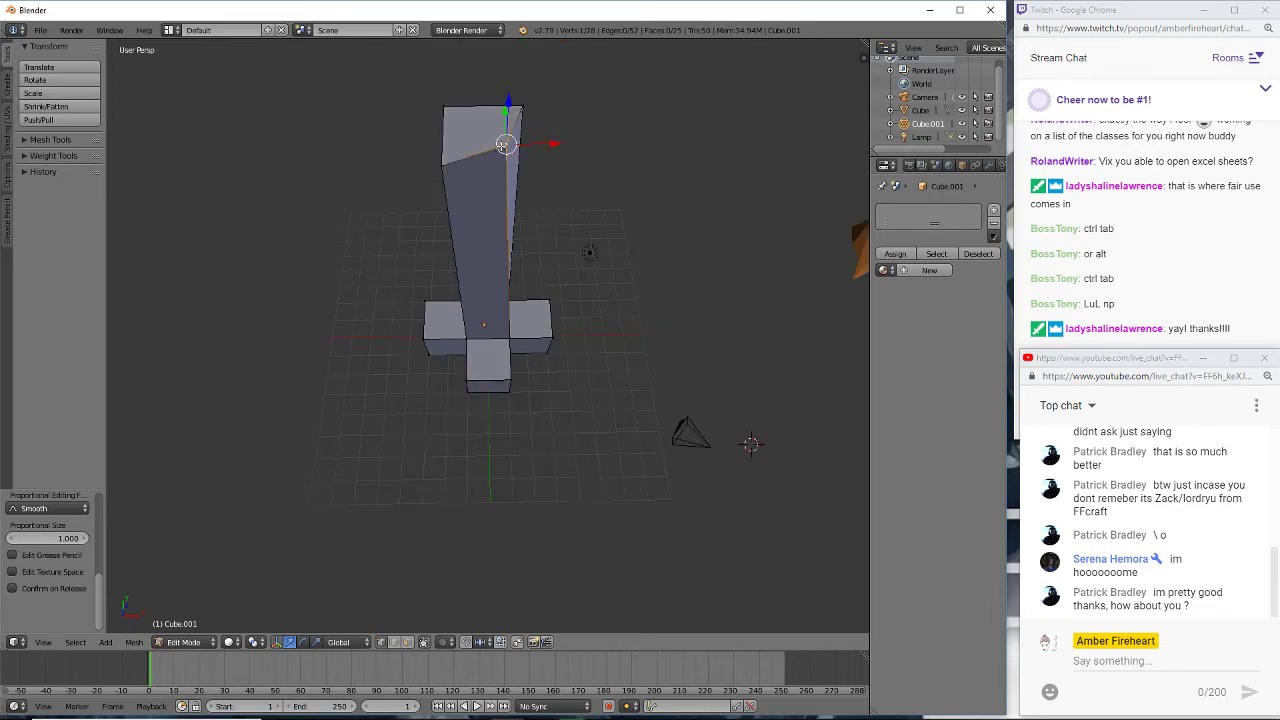
left_click_drag(504, 145, 483, 146)
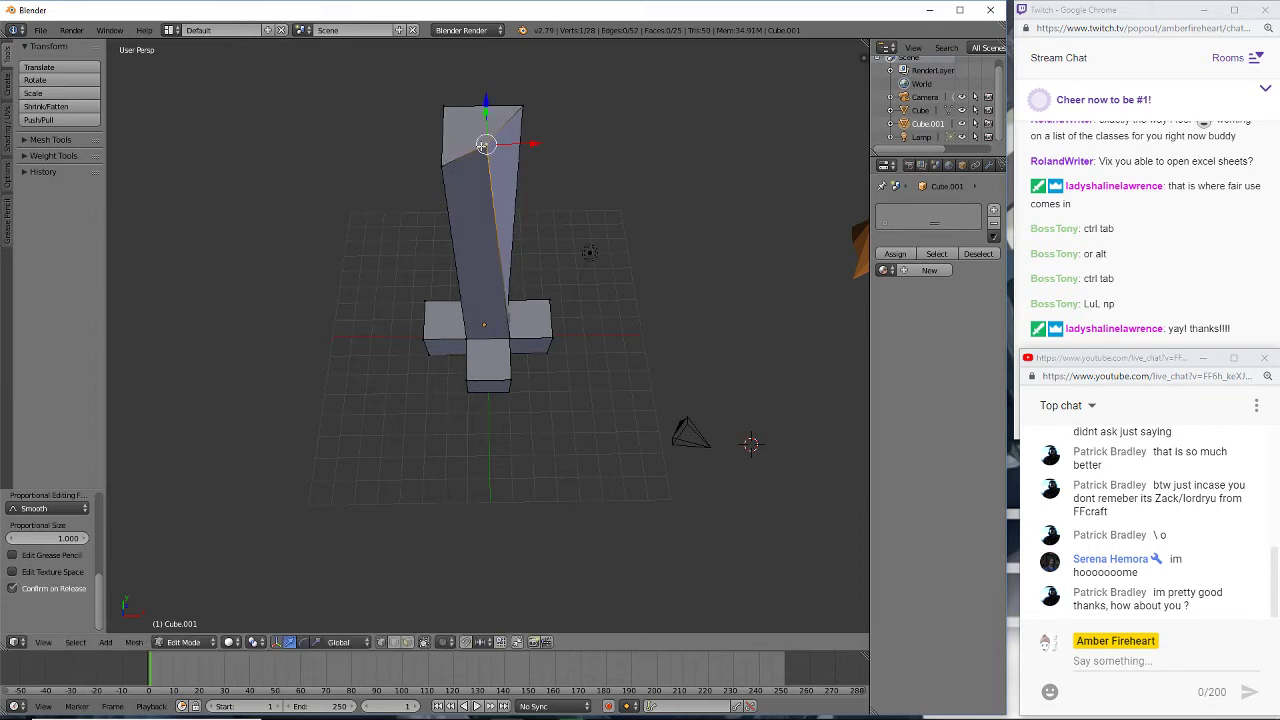
- Select the diagonally opposite top corner and move it inward so the column's top face becomes a narrow sliver
middle_click_drag(627, 202, 850, 269)
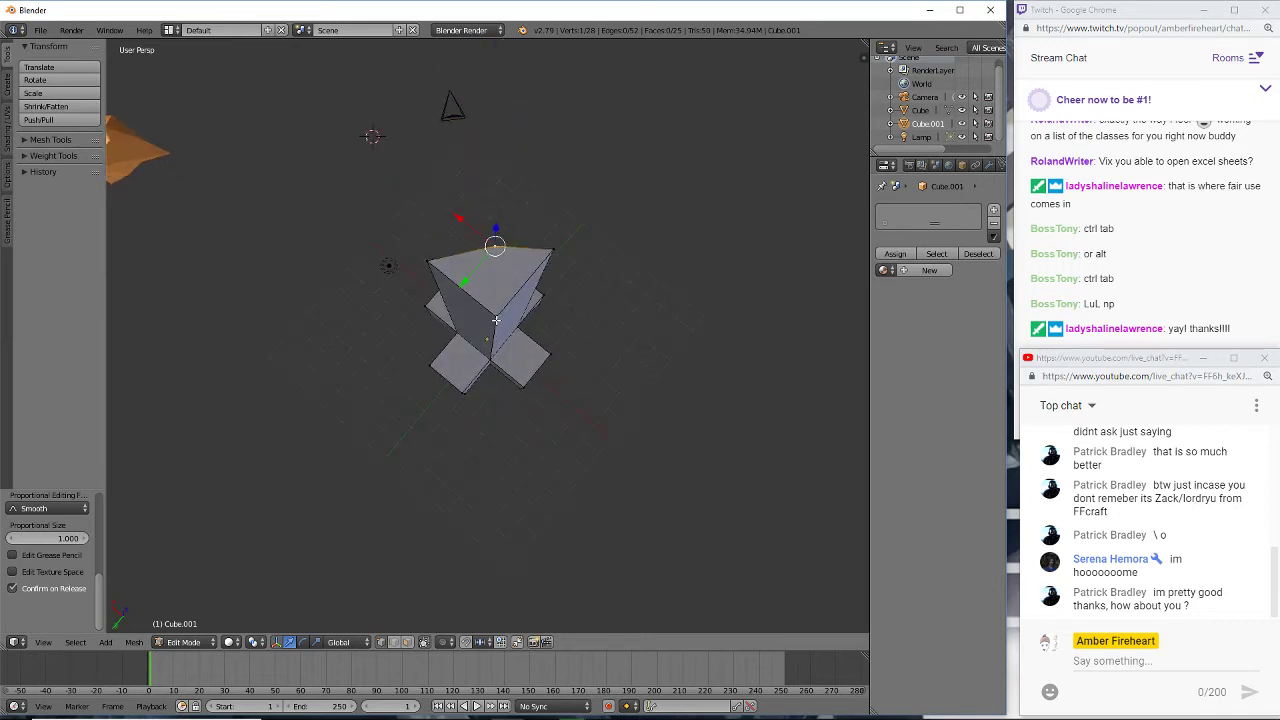
key("g")
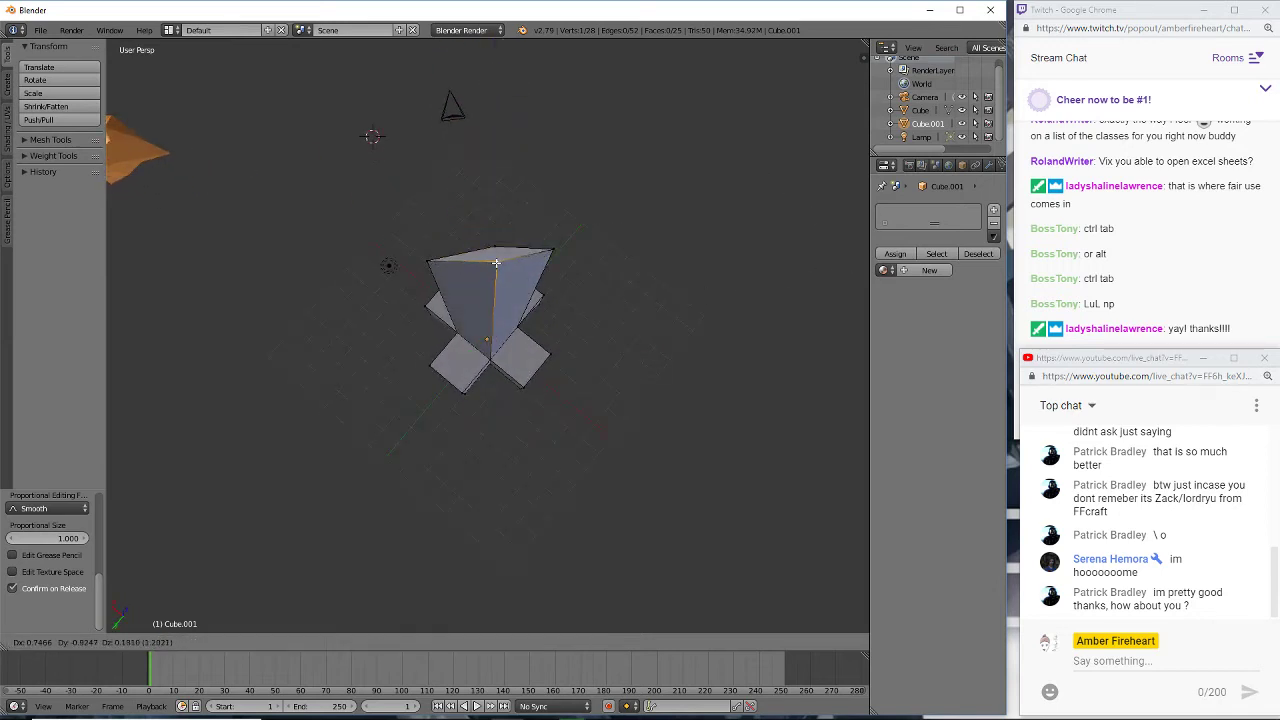
left_click(493, 267)
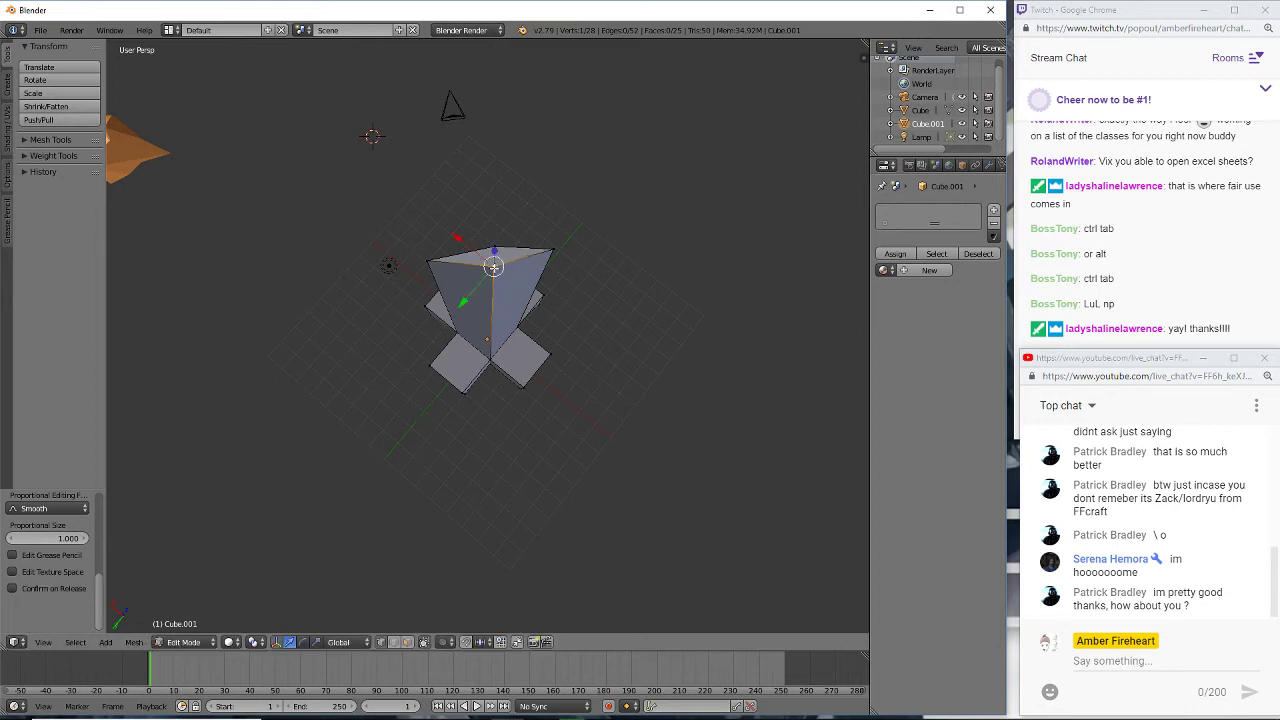
left_click(632, 332)
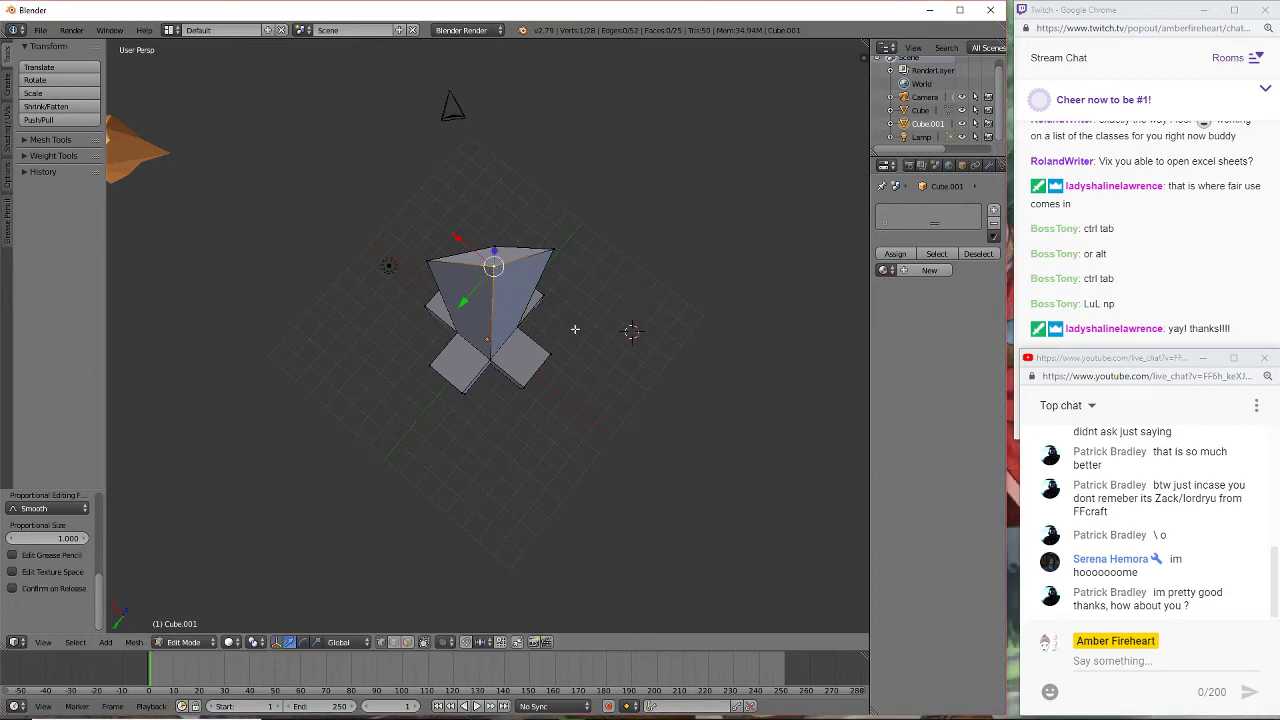
- Switch to face select mode, select the column's narrow top face, expand the Mesh Tools and lower the face along Z
middle_click_drag(679, 302, 581, 264)
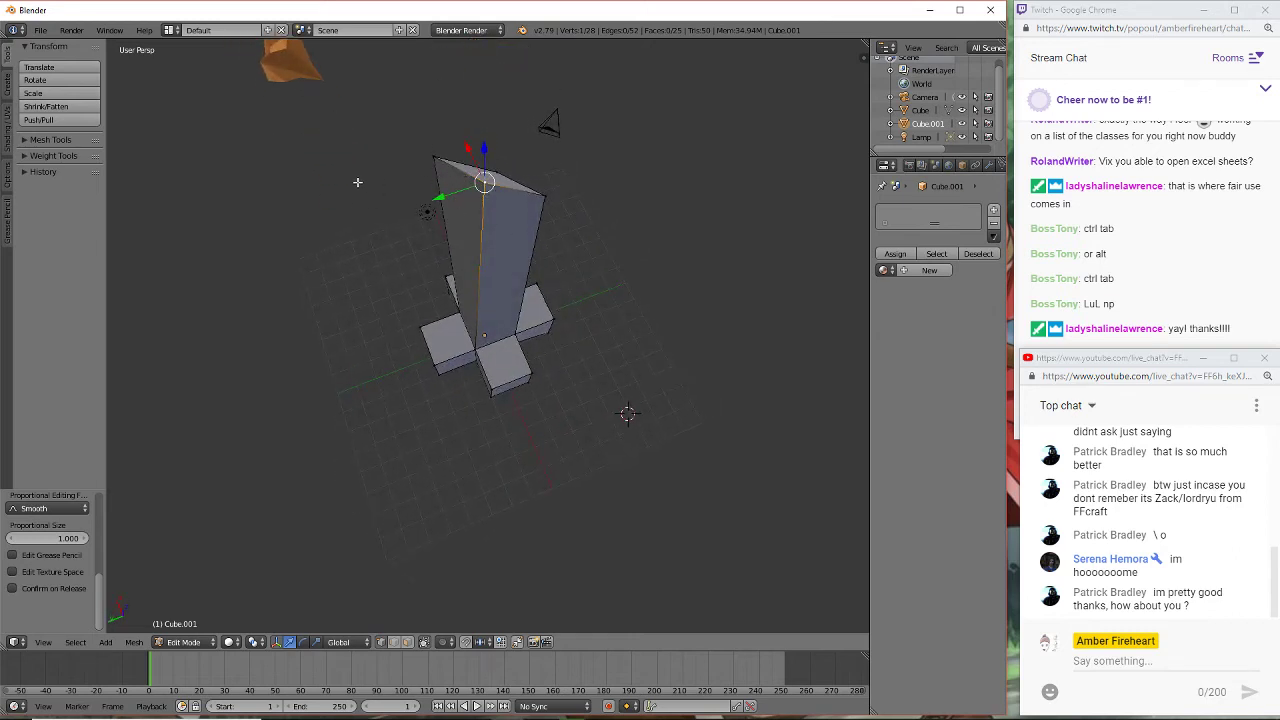
key("ctrl+Tab")
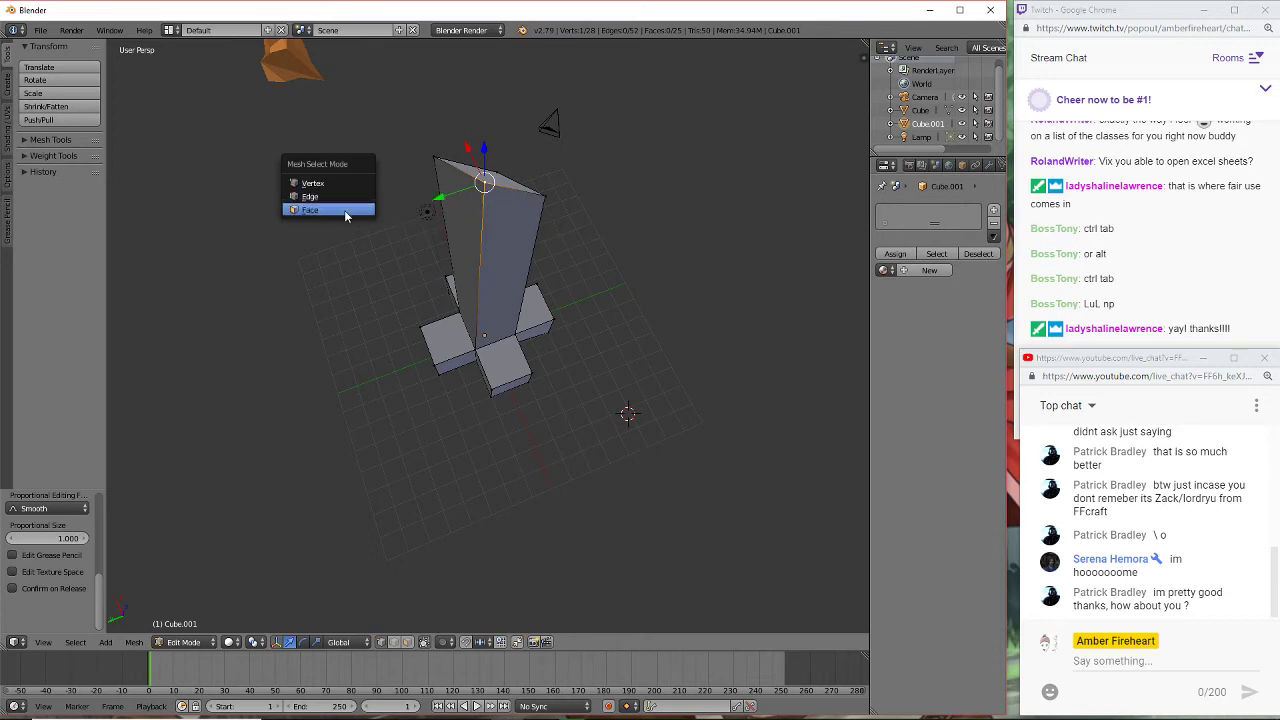
left_click(360, 208)
right_click(491, 177)
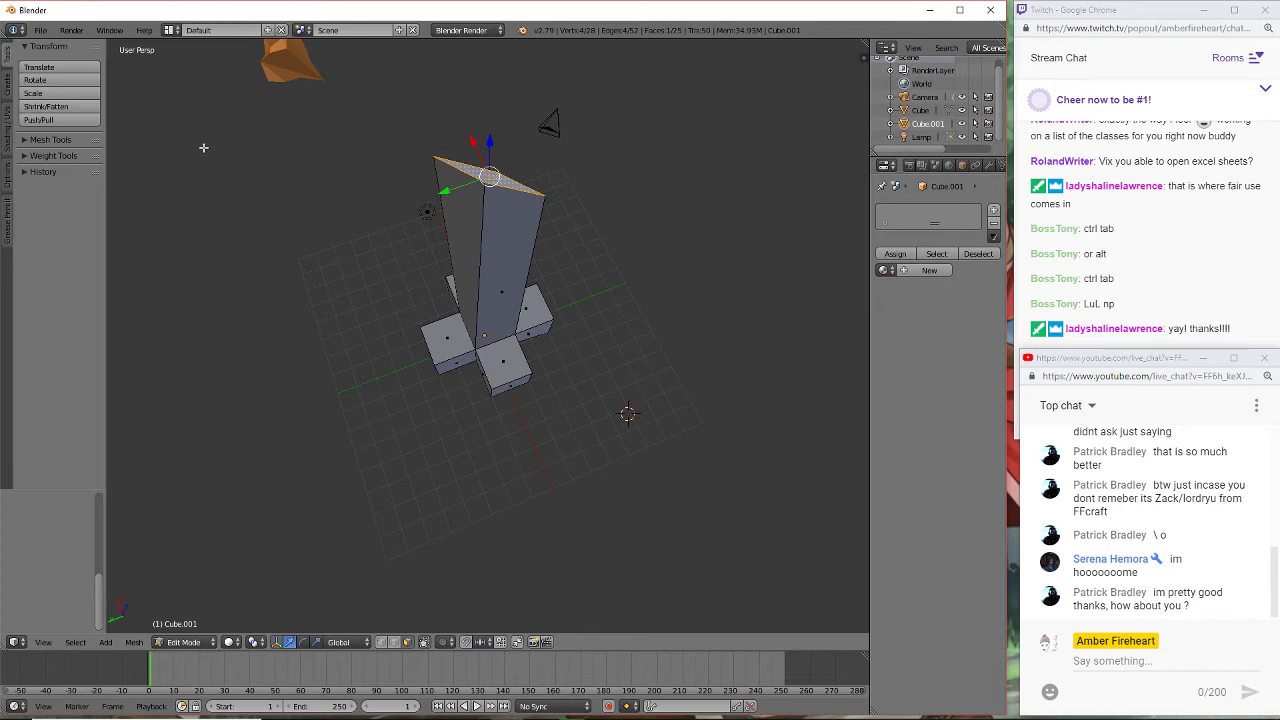
left_click(34, 141)
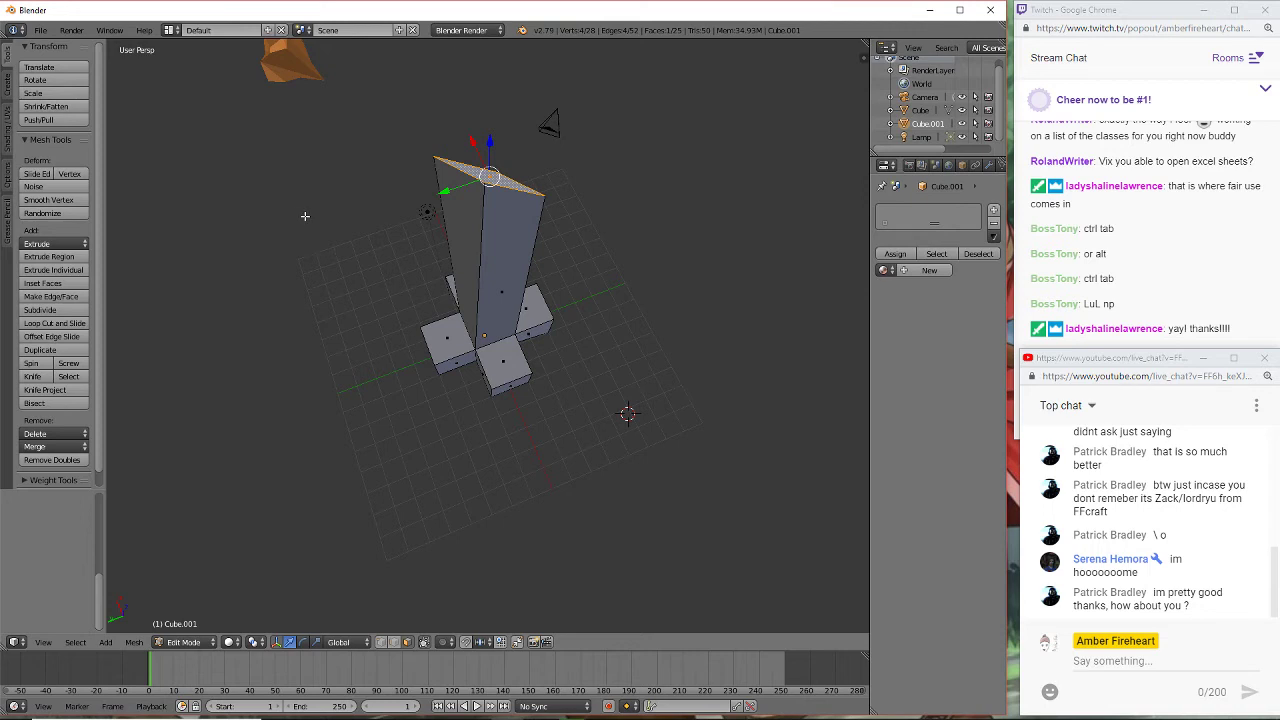
mouse_move(490, 158)
left_mouse_down()
mouse_move(491, 132)
mouse_move(489, 170)
left_mouse_up()
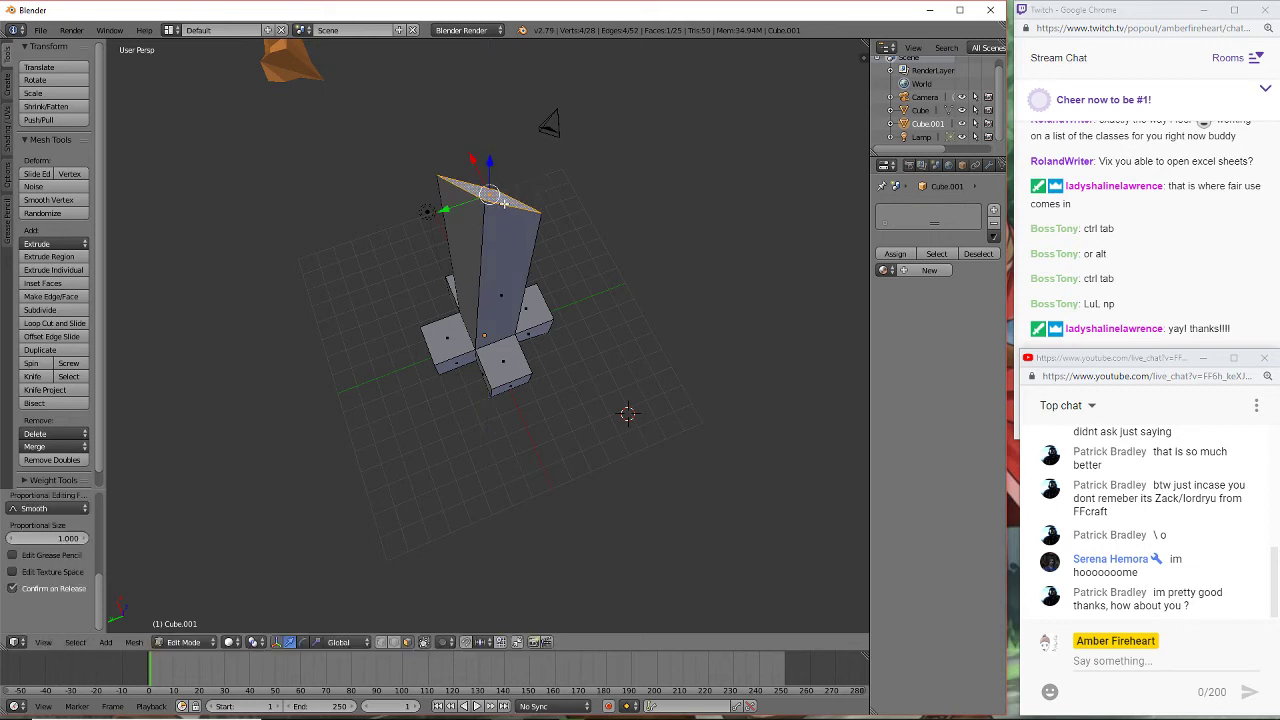
- Extrude the column's selected top face upward using the Individual Faces extrusion
left_click(37, 245)
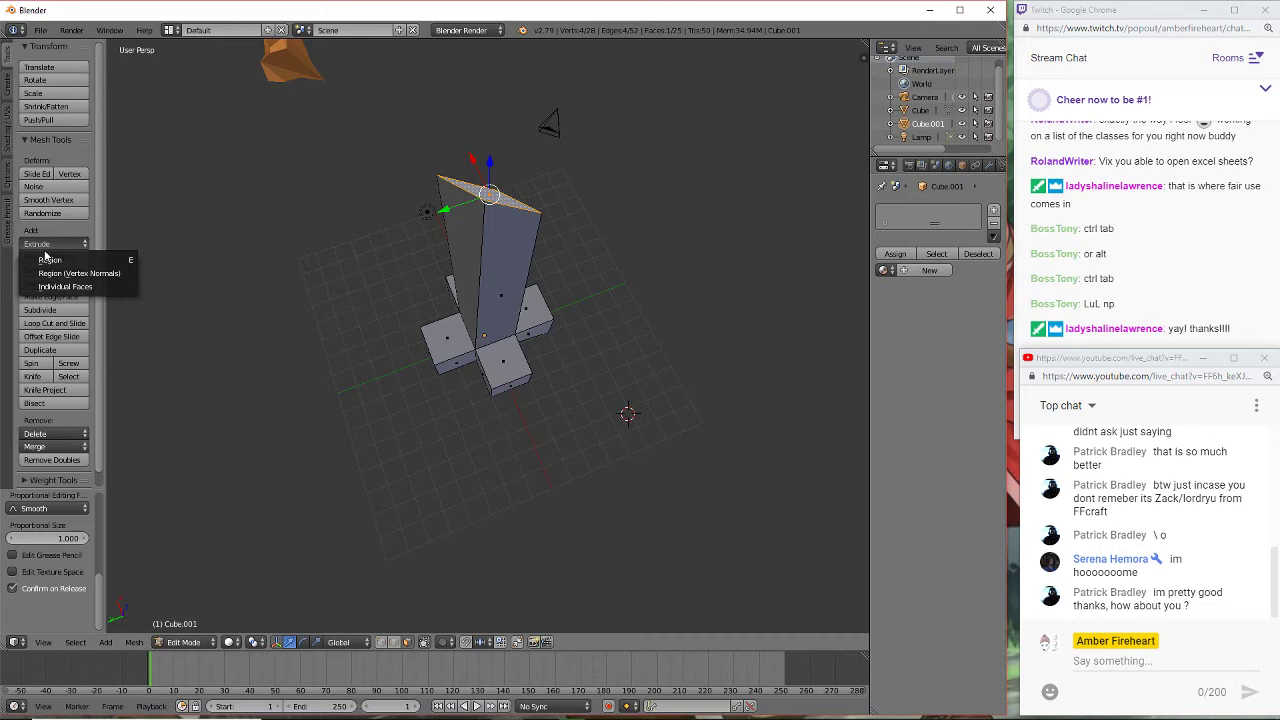
left_click(57, 286)
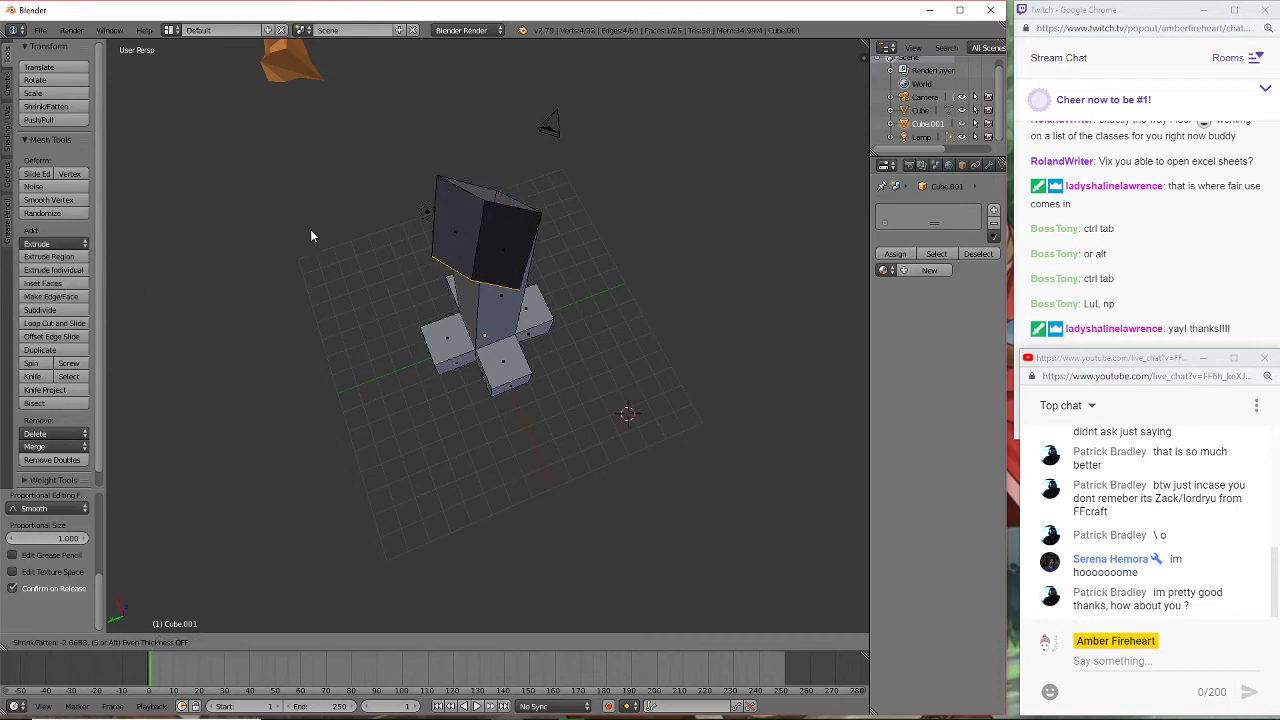
left_click(419, 310)
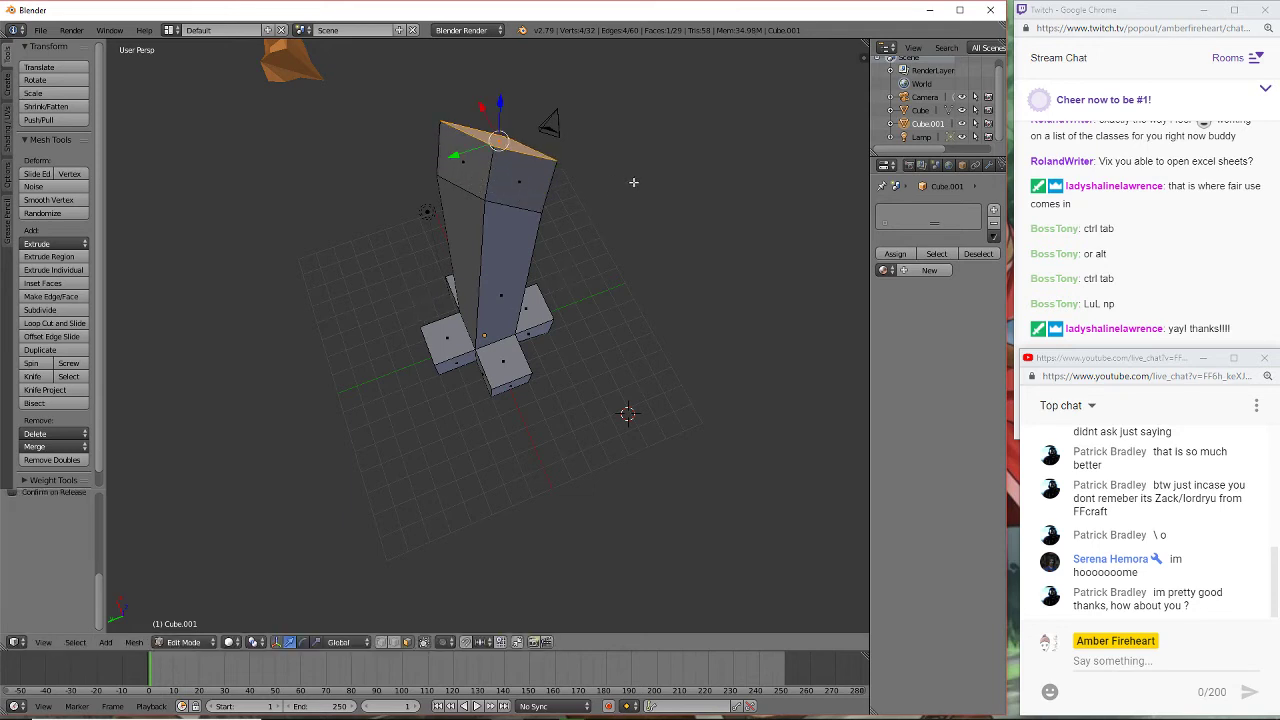
- Move the extruded top face back over the column so the new section lines up with the shaft
middle_click_drag(633, 182, 489, 116)
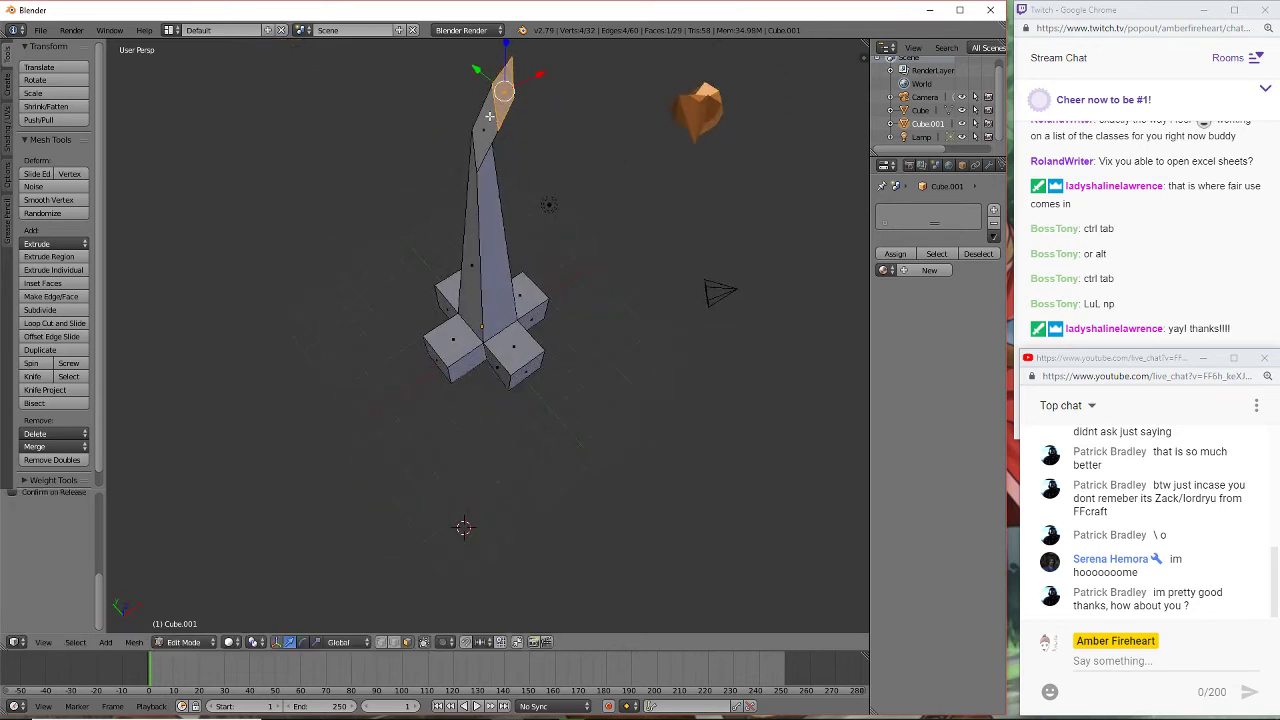
left_click_drag(480, 76, 449, 75)
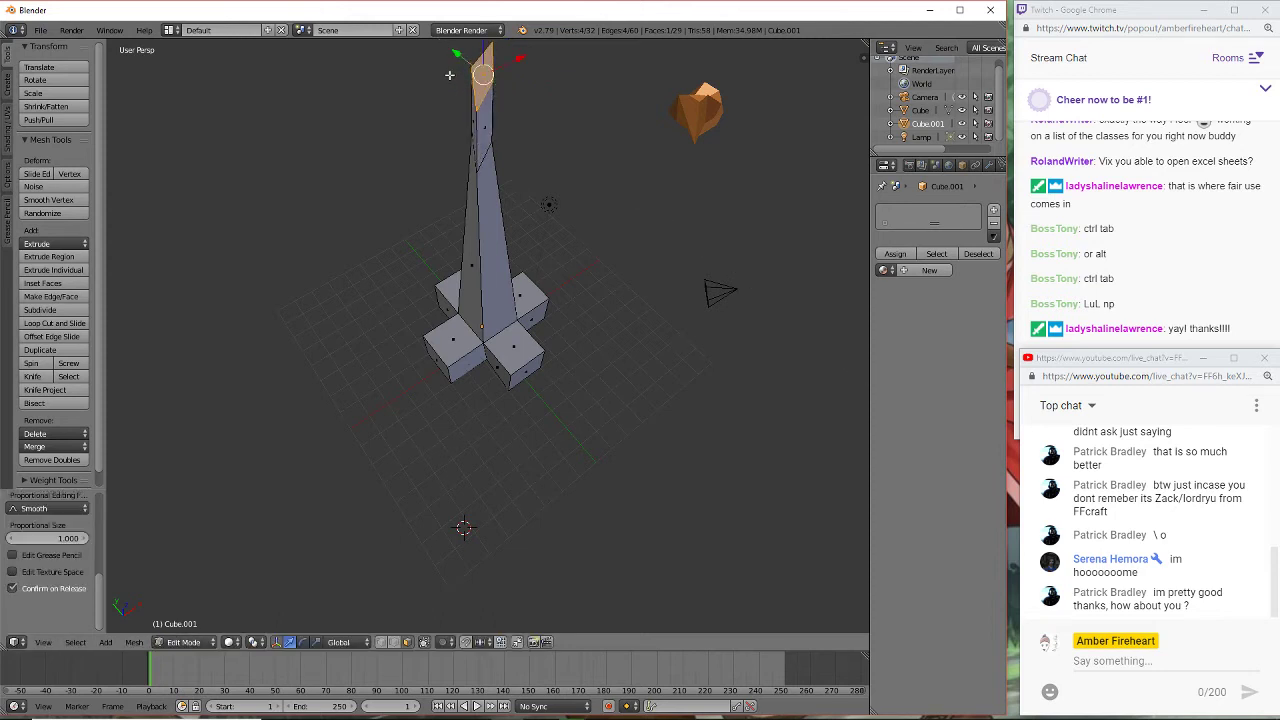
middle_click_drag(337, 189, 564, 192)
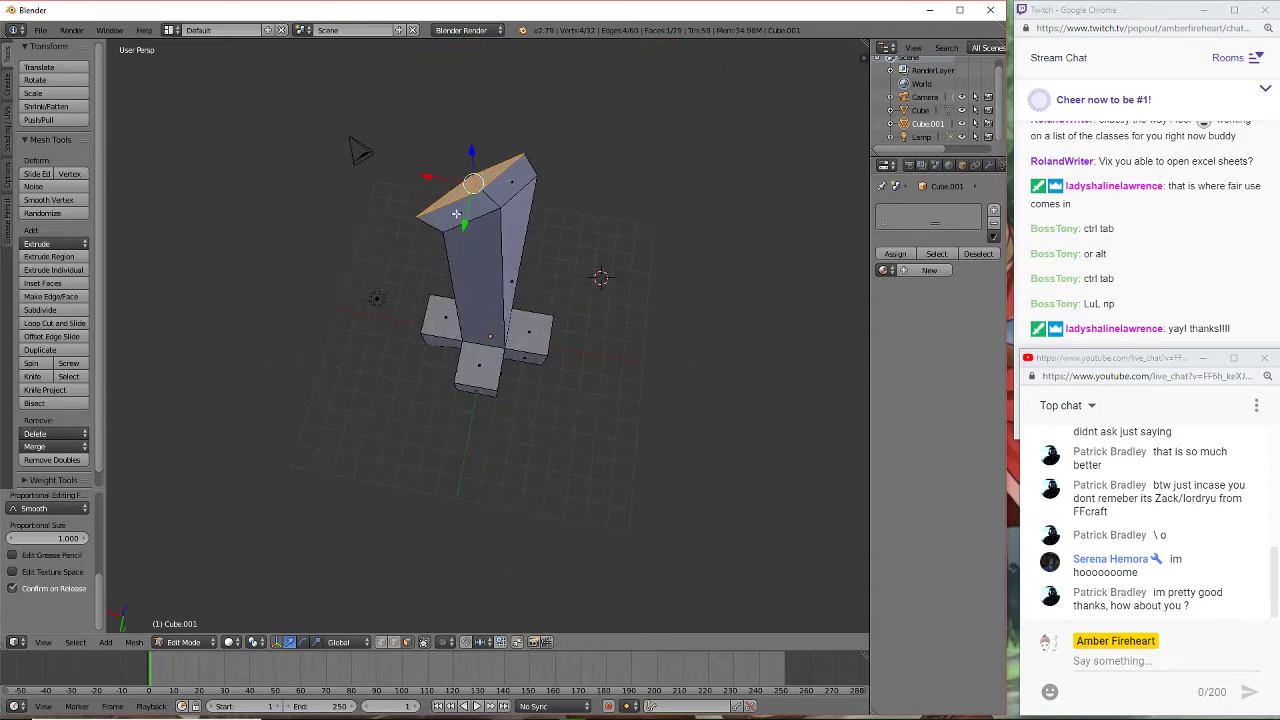
left_click_drag(473, 184, 498, 156)
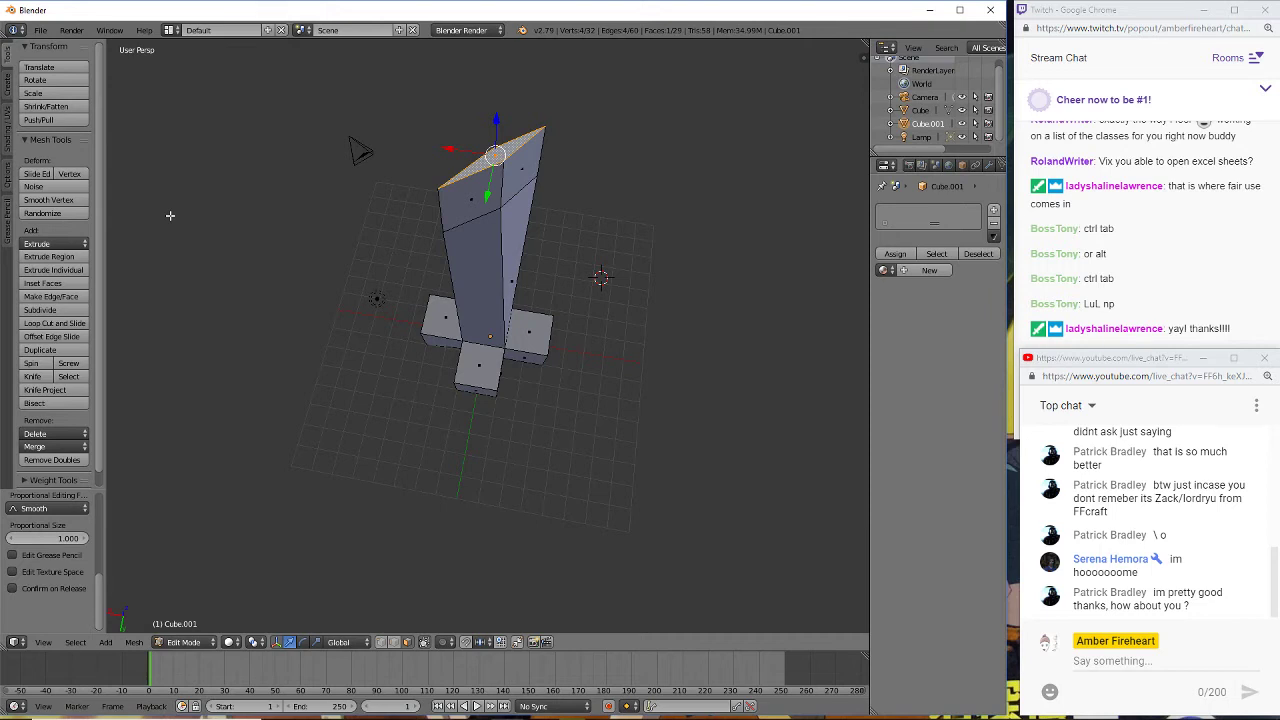
- Switch to vertex select mode and move one top corner of the extruded section inward
key("ctrl+Tab")
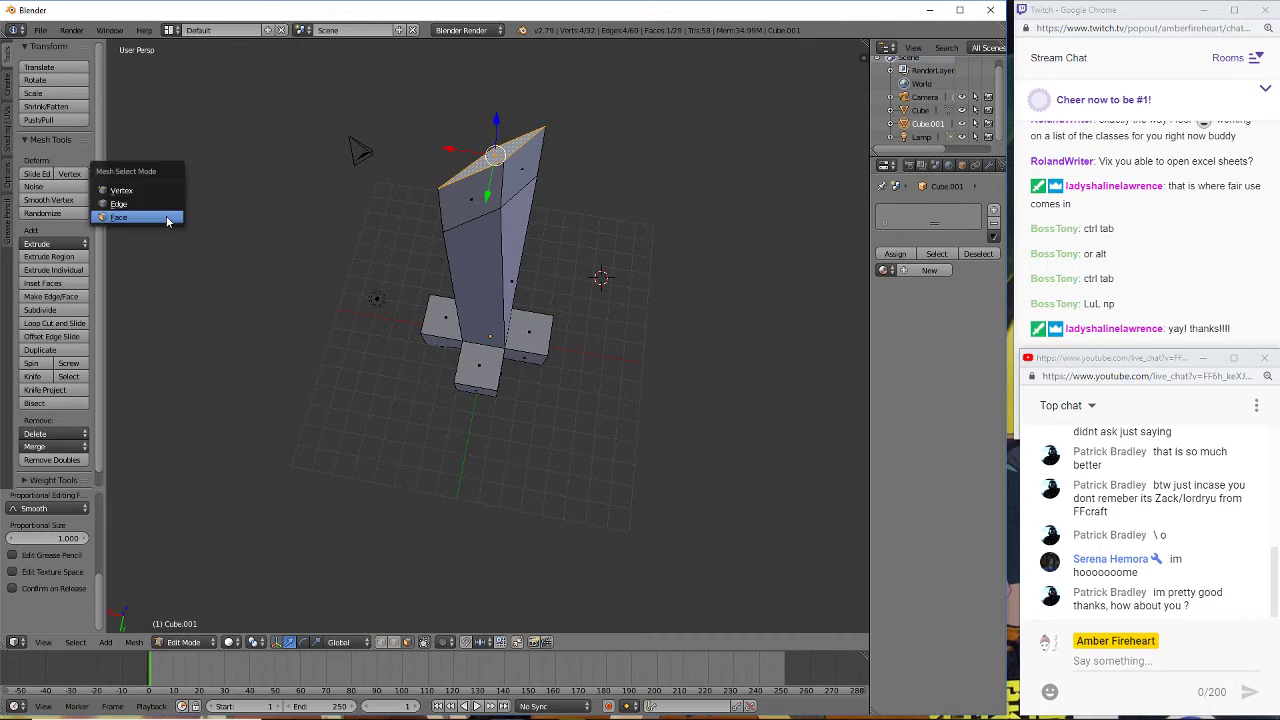
left_click(168, 216)
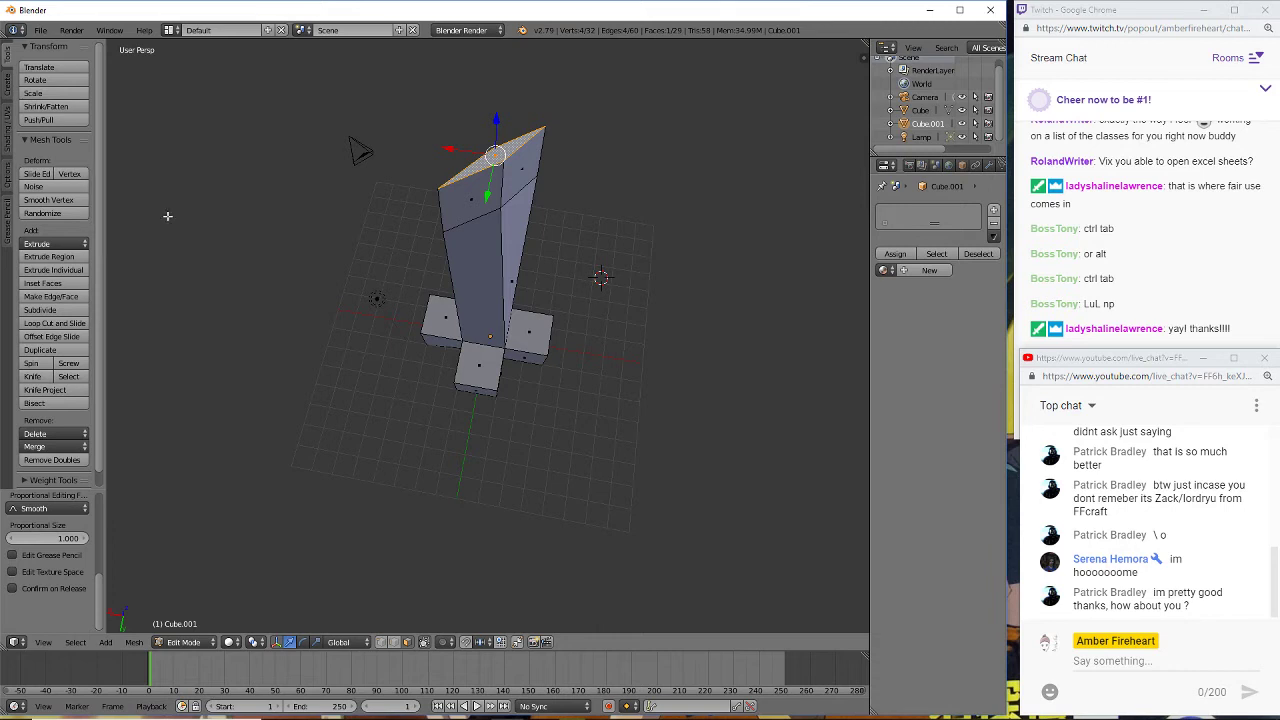
key("ctrl+Tab")
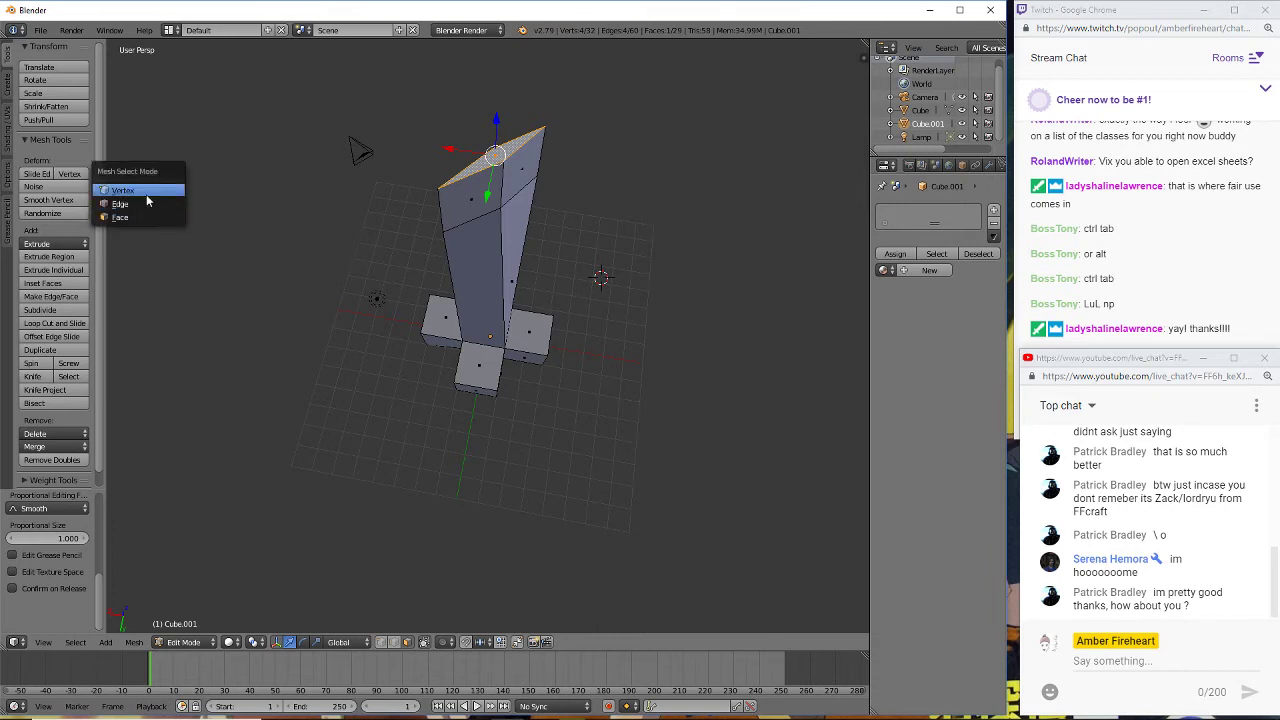
left_click(147, 201)
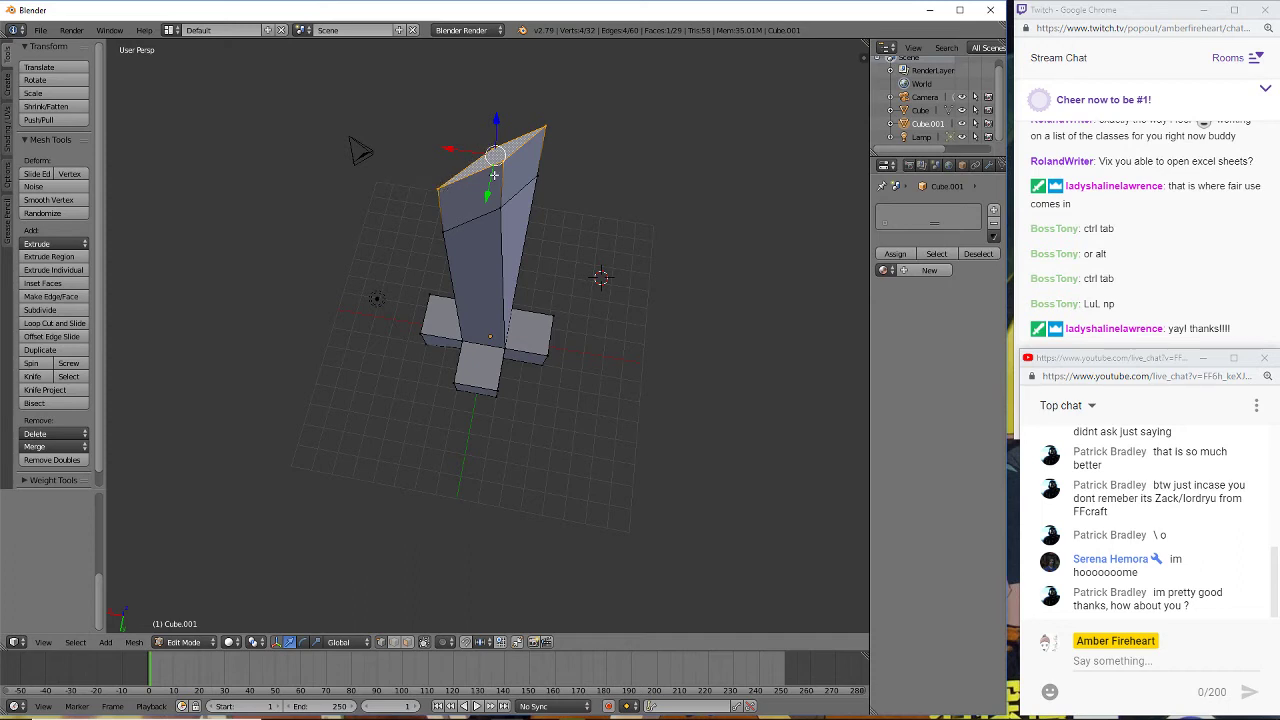
scroll(545, 144, "up", 2)
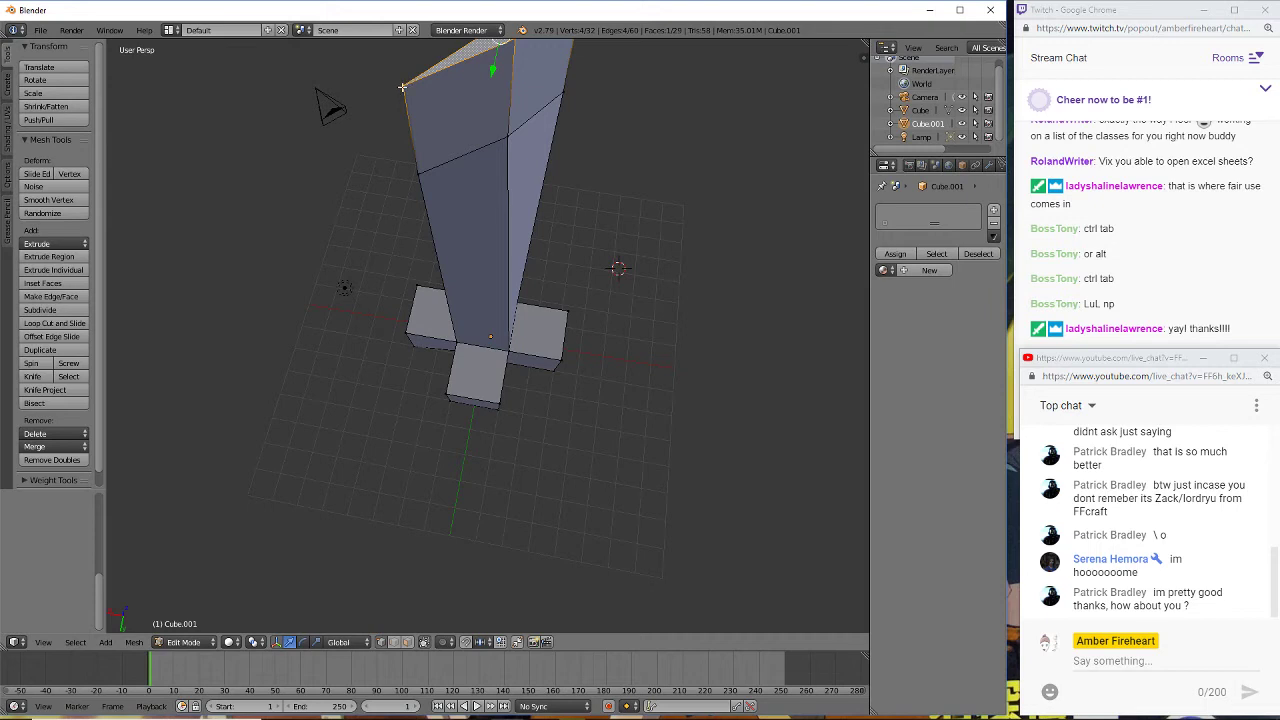
key("g")
left_click(460, 45)
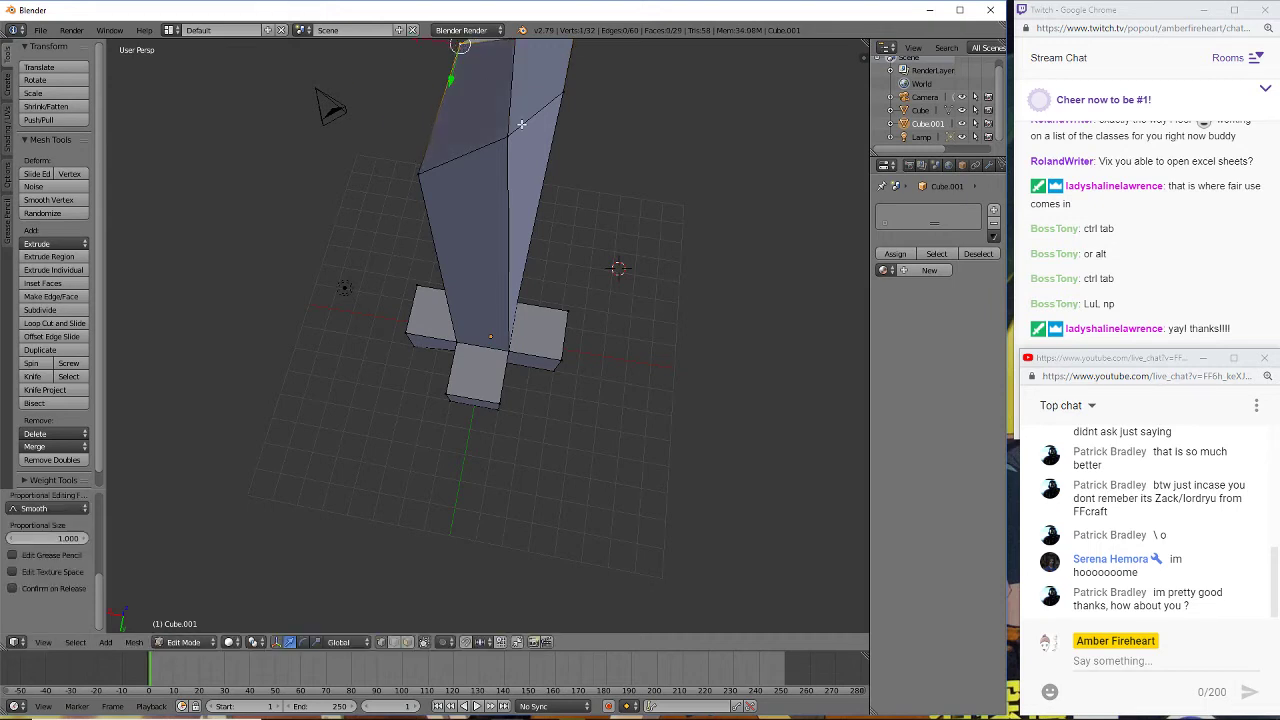
- Select the outermost top corner on the opposite side of the column and move it inward
middle_click_drag(669, 176, 512, 194)
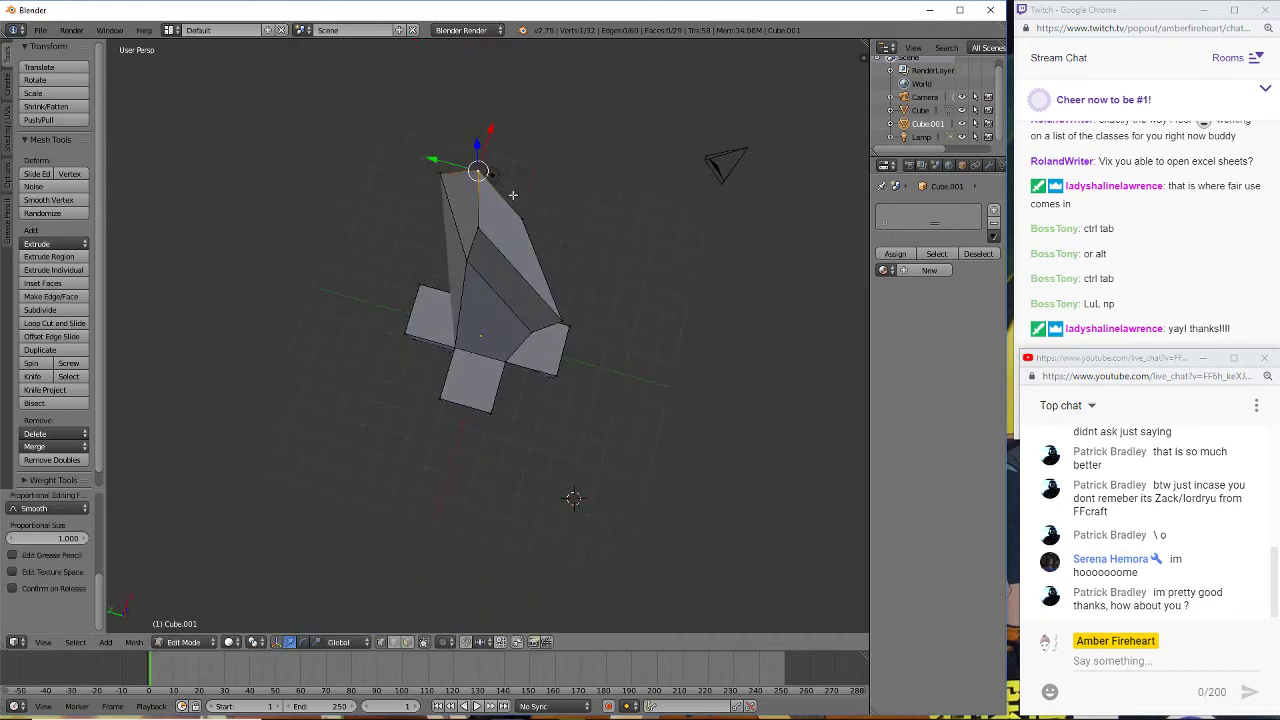
right_click(563, 324)
key("g")
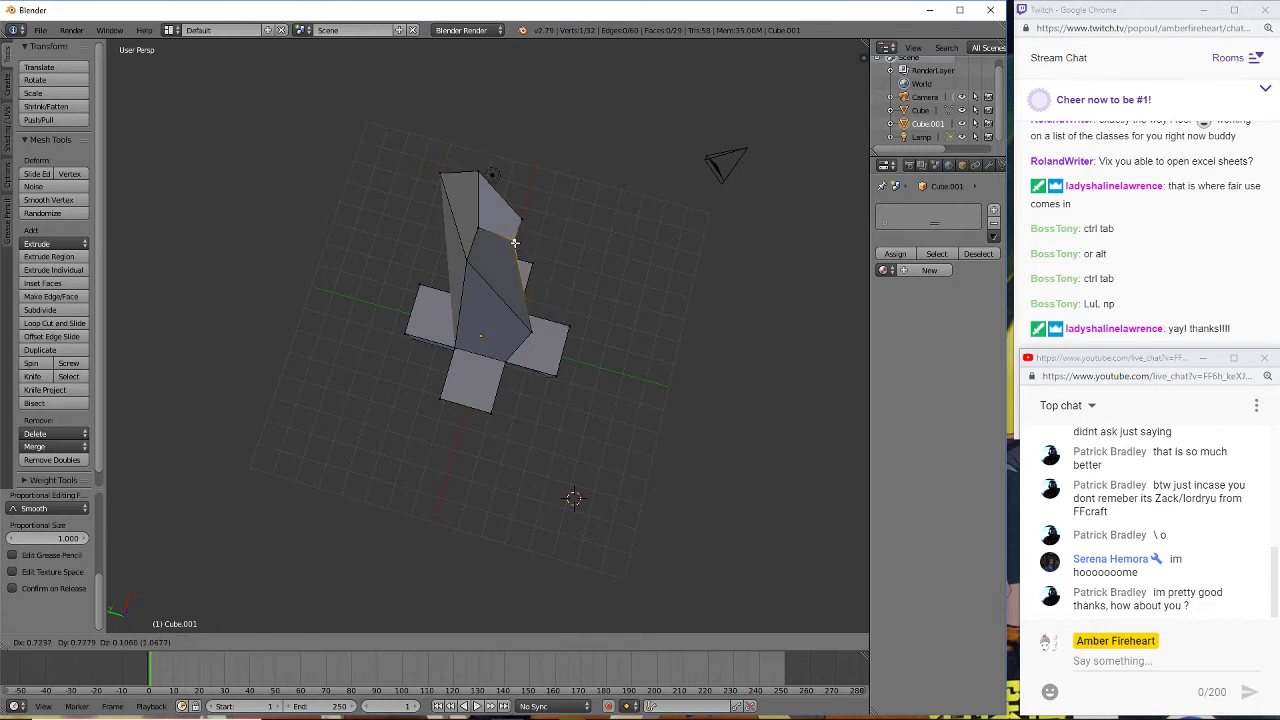
left_click(516, 247)
- Move that same opposite corner further toward the middle of the column's top, adjusting it from two viewing angles
middle_click_drag(598, 233, 561, 184)
scroll(496, 216, "down", 3)
scroll(496, 216, "up", 4)
scroll(559, 140, "up", 3)
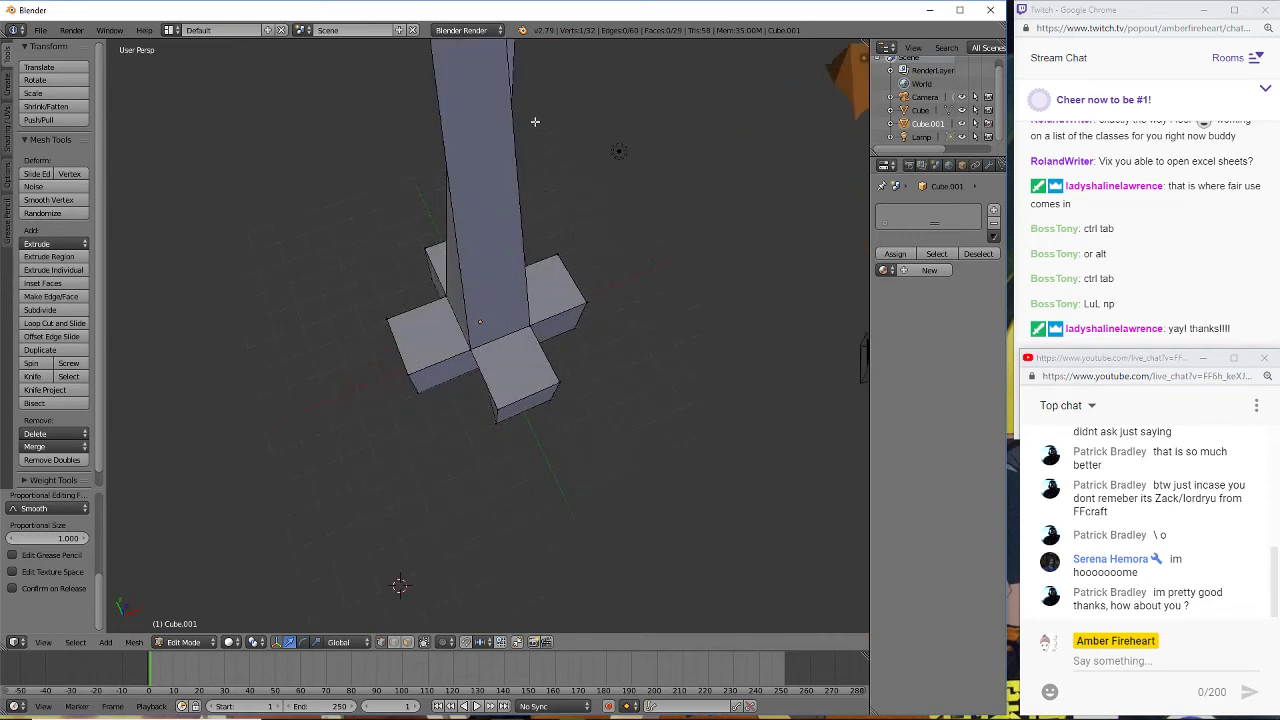
scroll(534, 120, "down", 5)
middle_click_drag(545, 183, 503, 224)
scroll(503, 224, "up", 3)
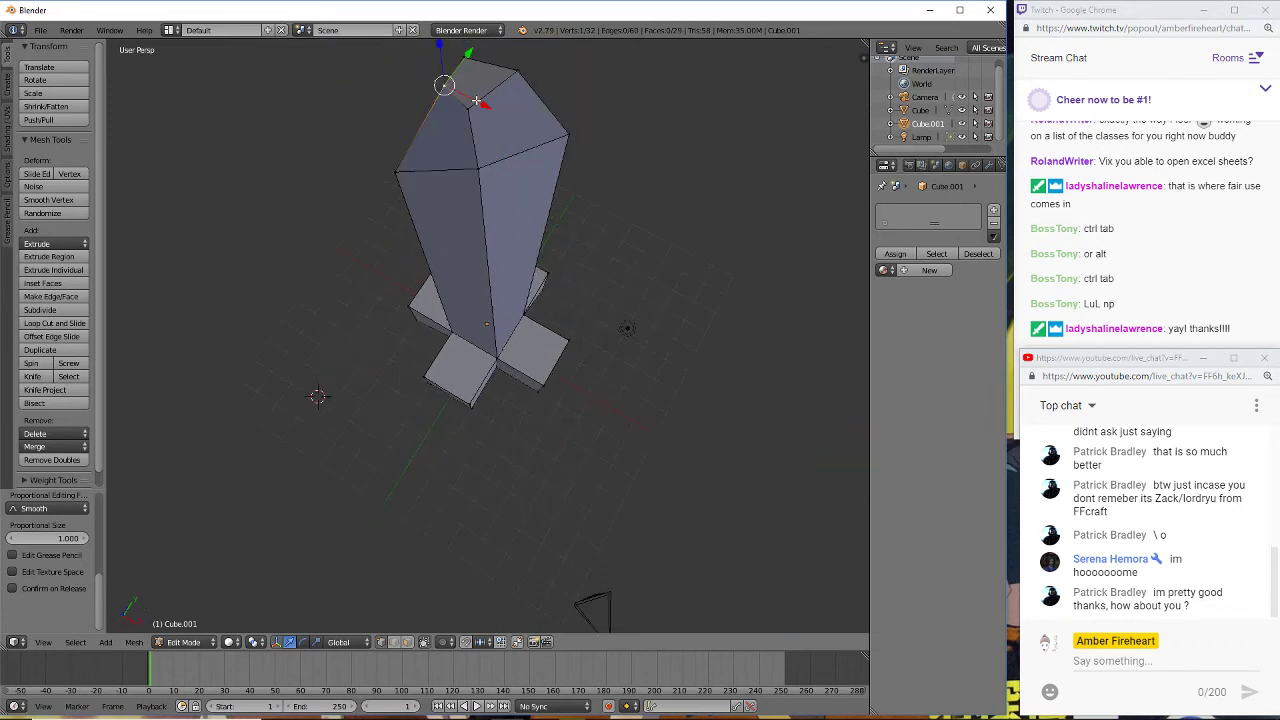
key("g")
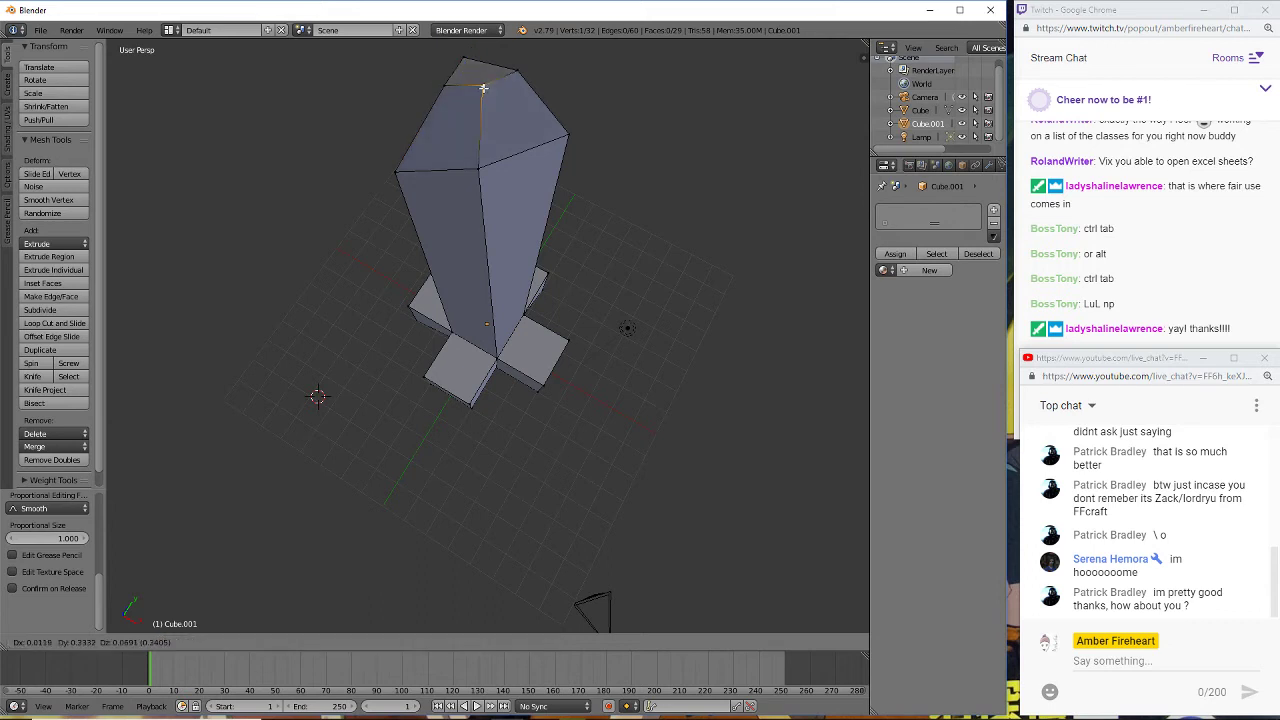
left_click(480, 83)
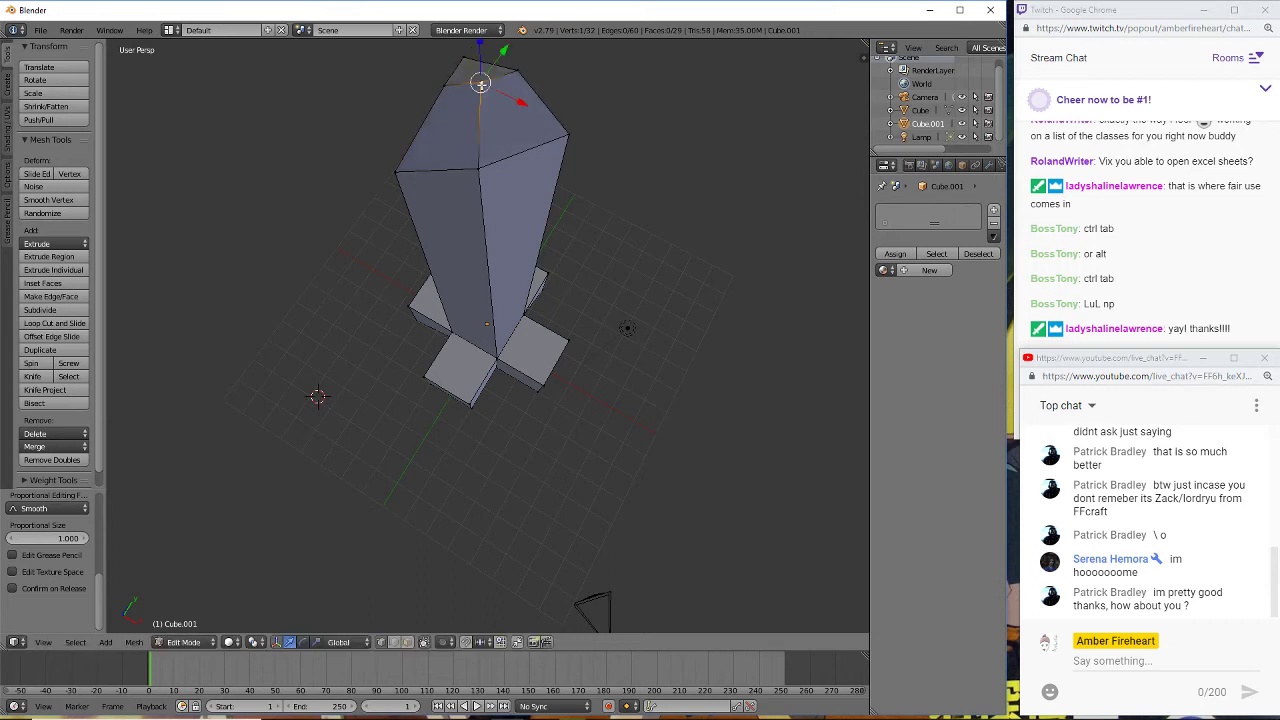
middle_click_drag(278, 178, 485, 146)
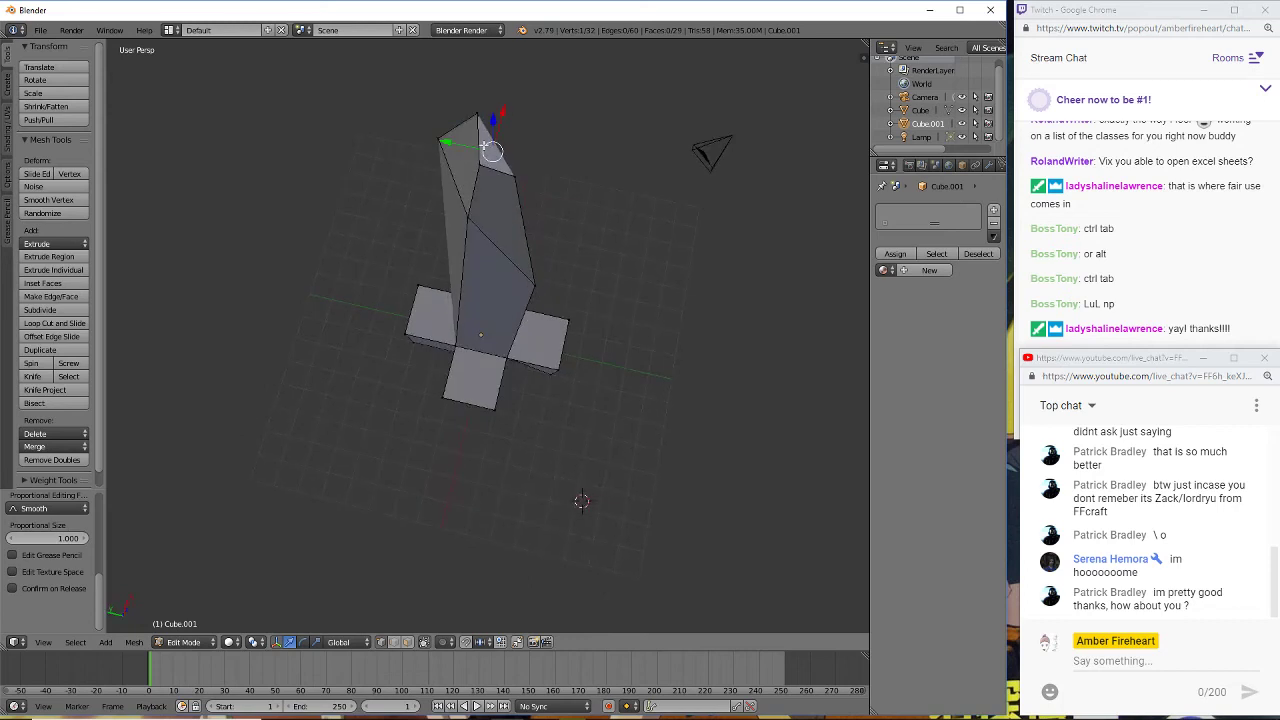
key("g")
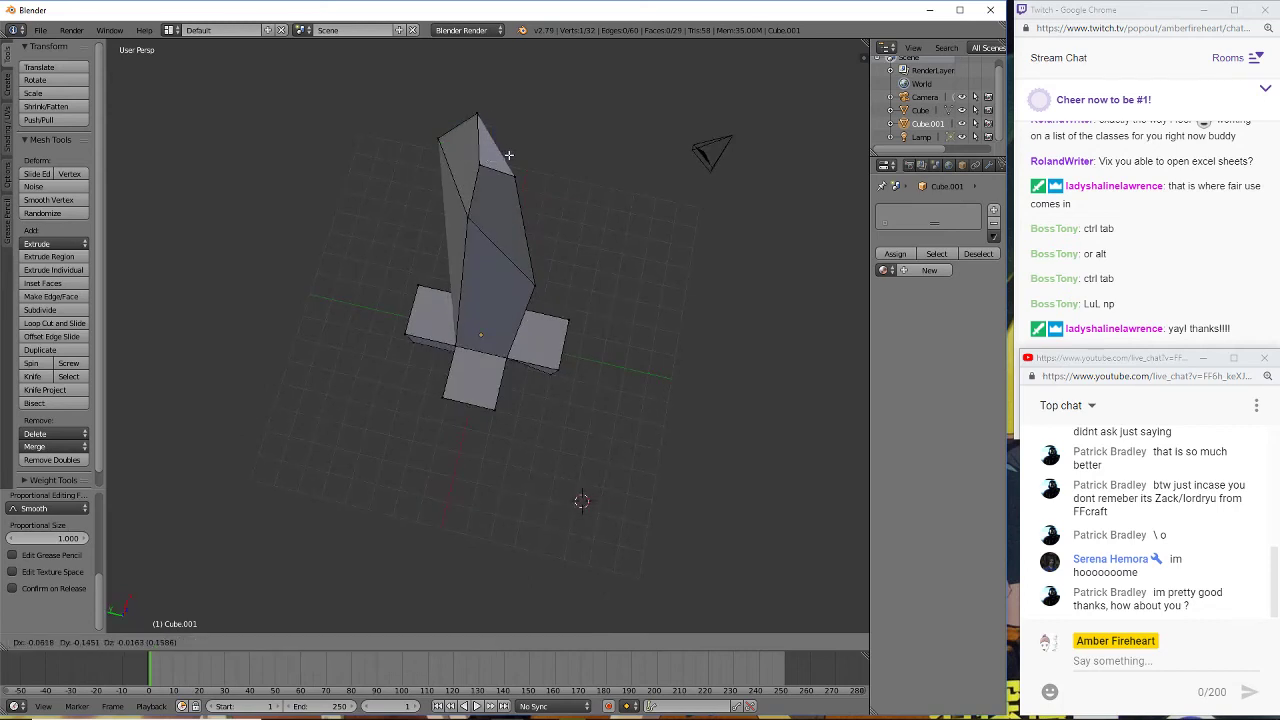
left_click(506, 156)
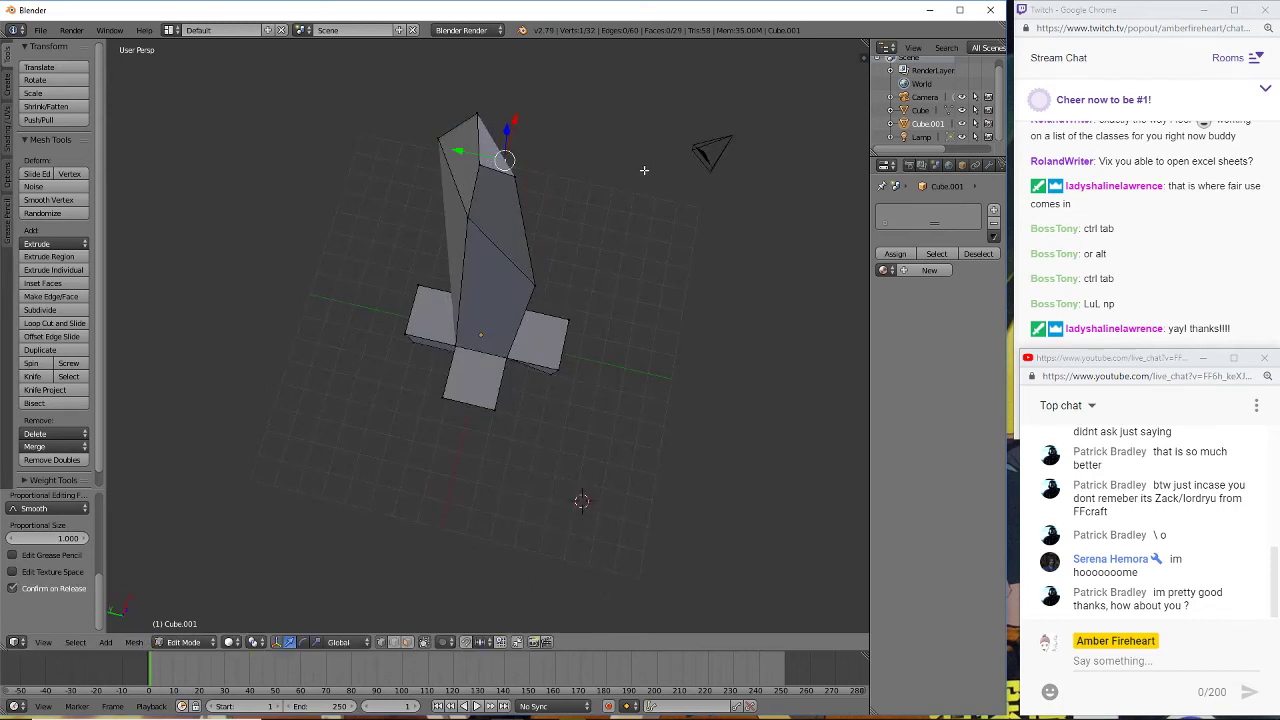
- Pull two more corners of the column's top face inward, one after the other, to narrow the tip
right_click(480, 162)
key("g")
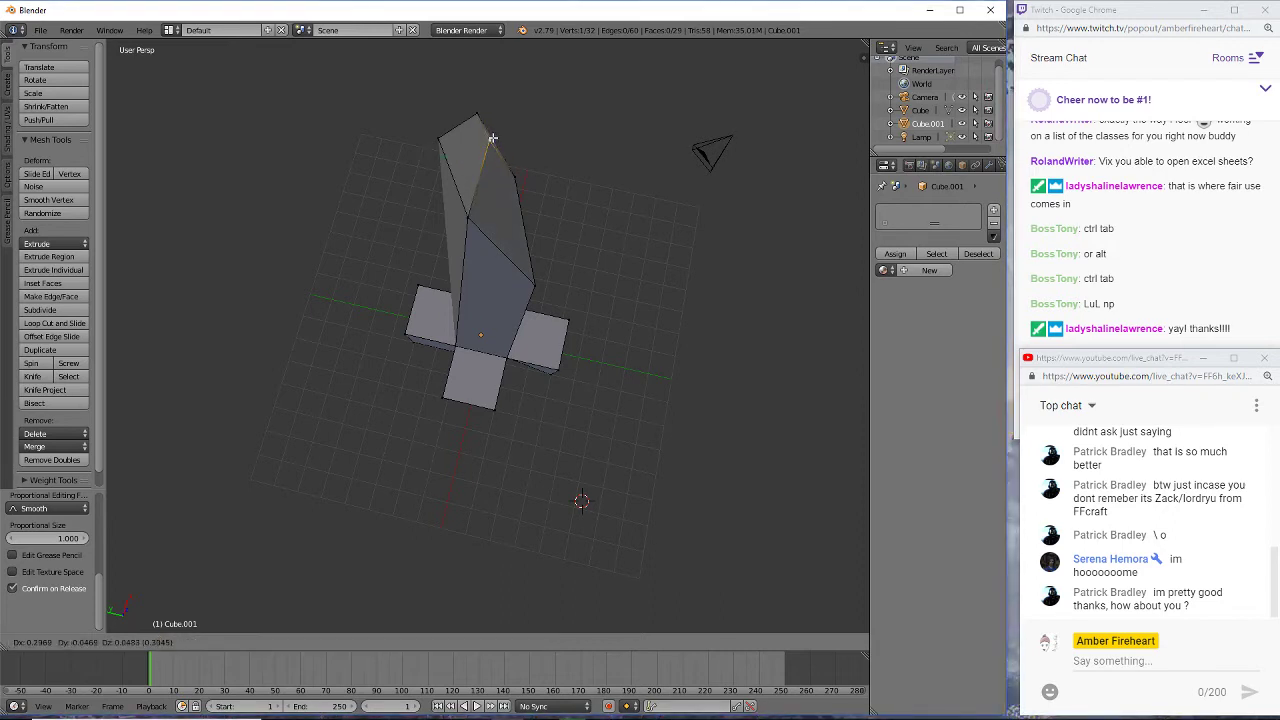
left_click(494, 138)
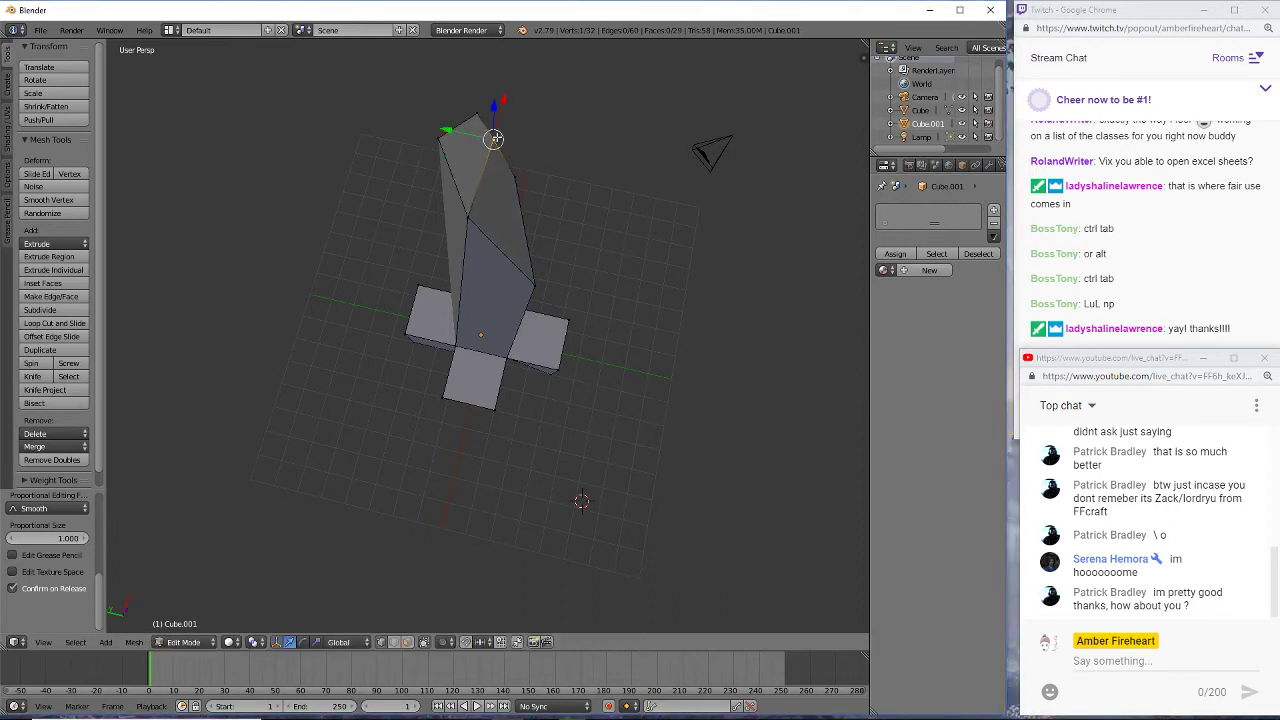
middle_click_drag(578, 181, 668, 183)
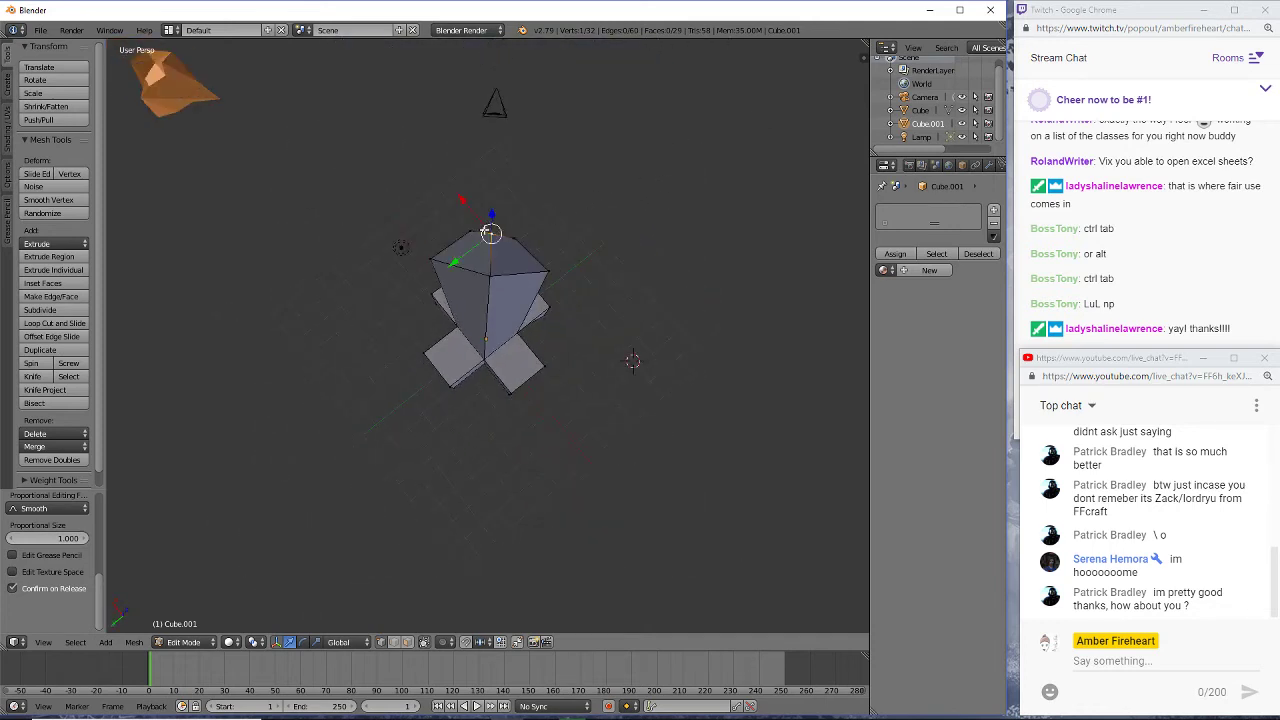
key("g")
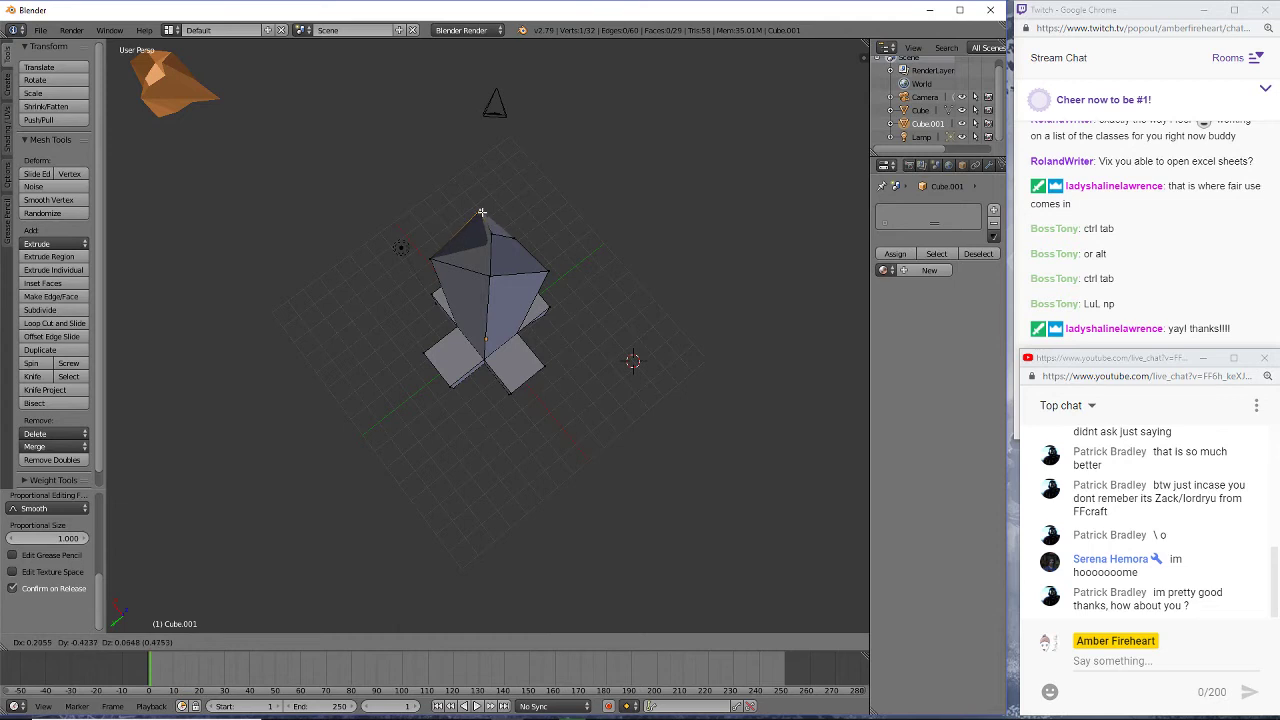
left_click(484, 233)
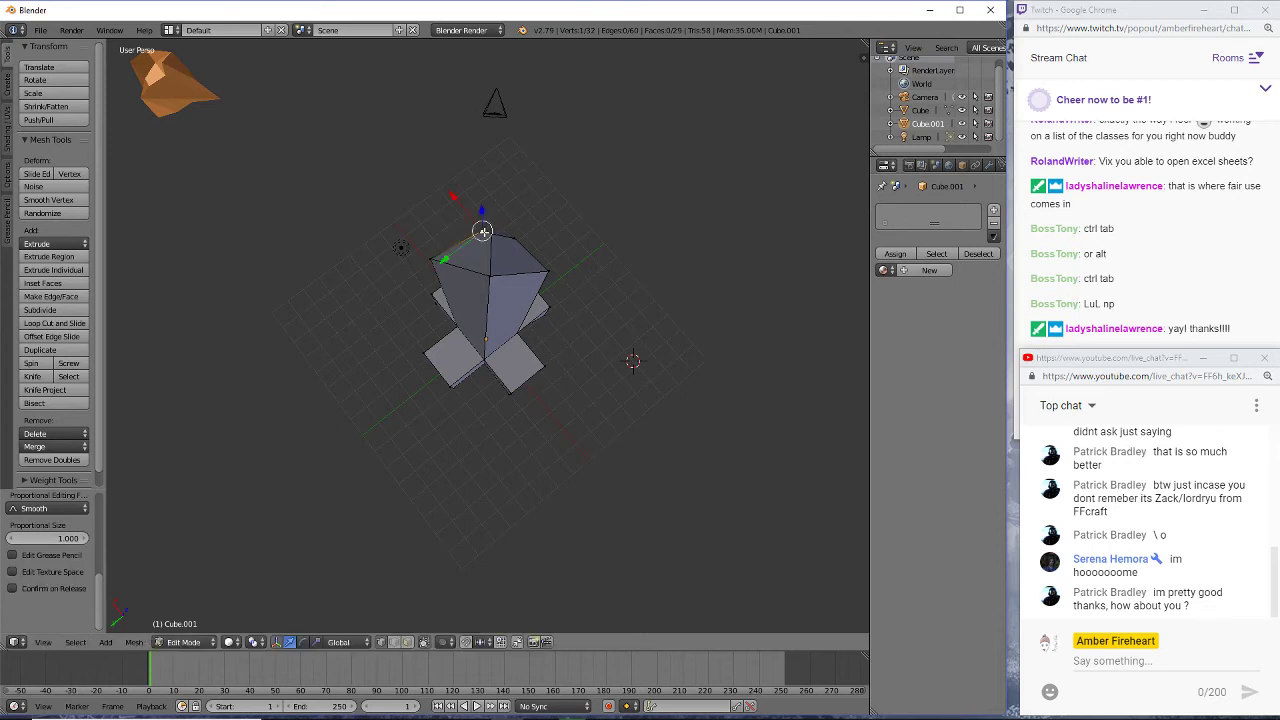
- Move the far top corner toward the middle of the tip and adjust its position along the Y axis
key("g")
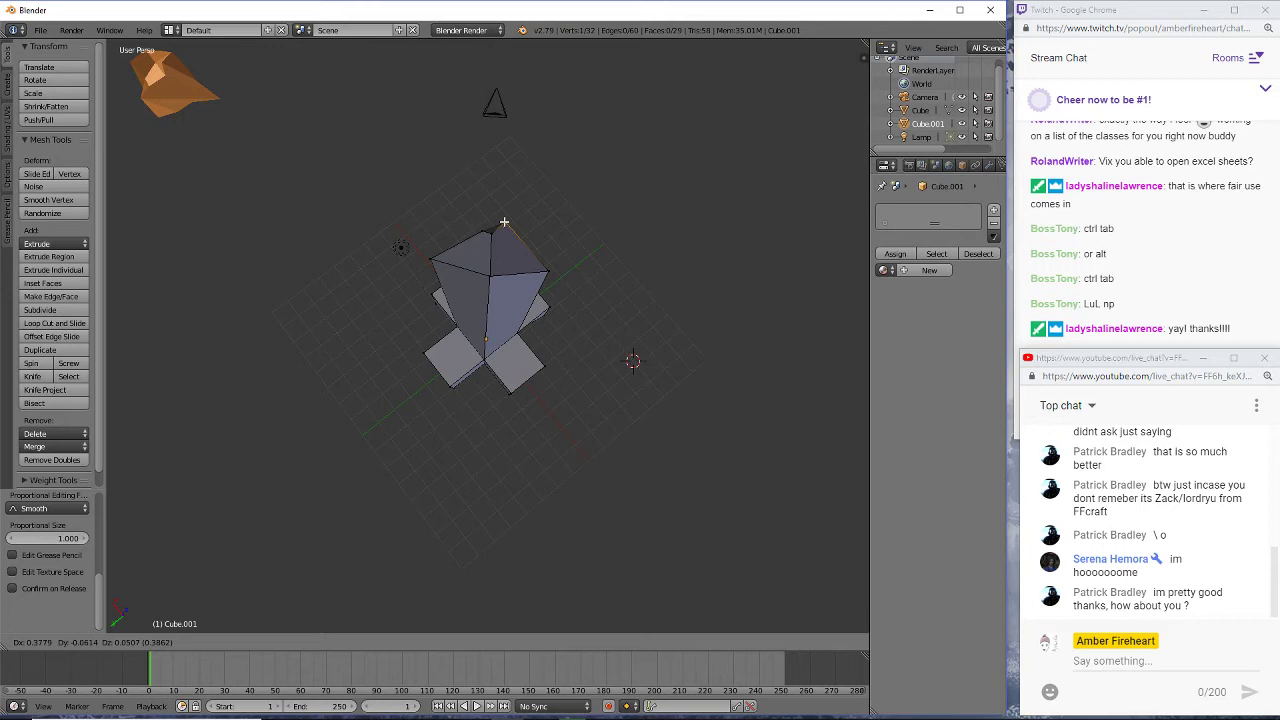
left_click(504, 222)
key("g")
key("y")
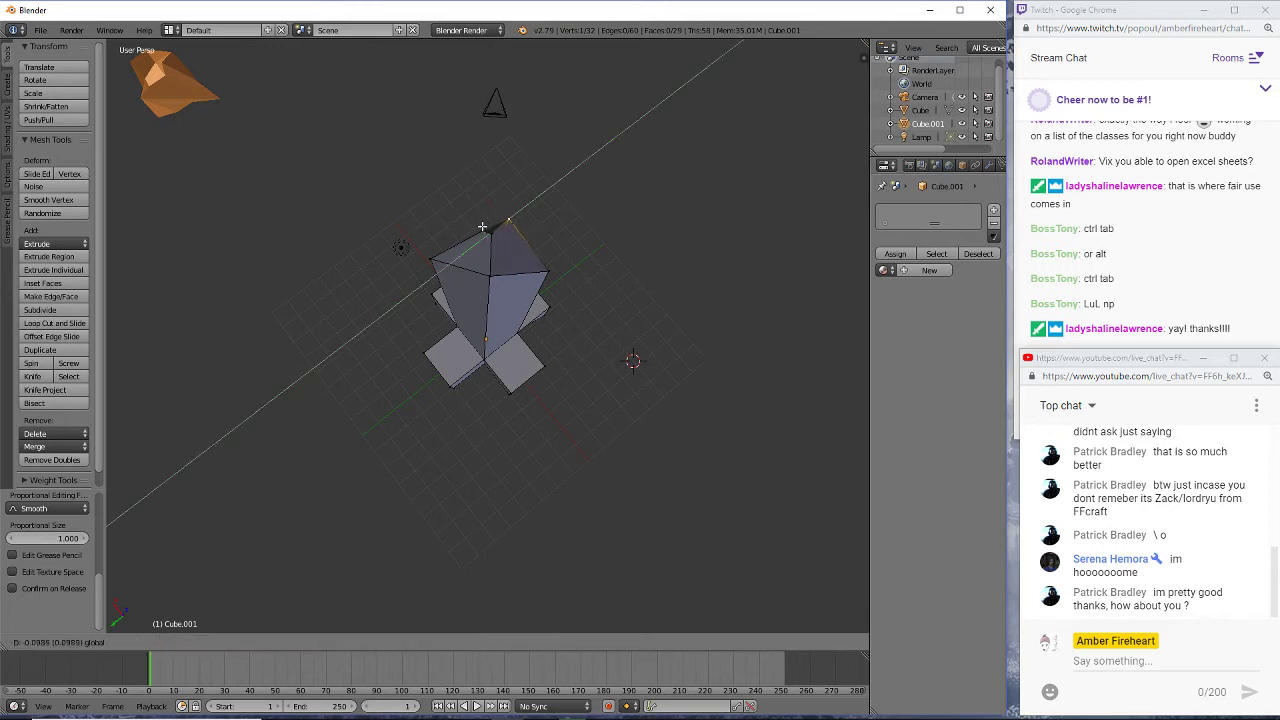
left_click(471, 212)
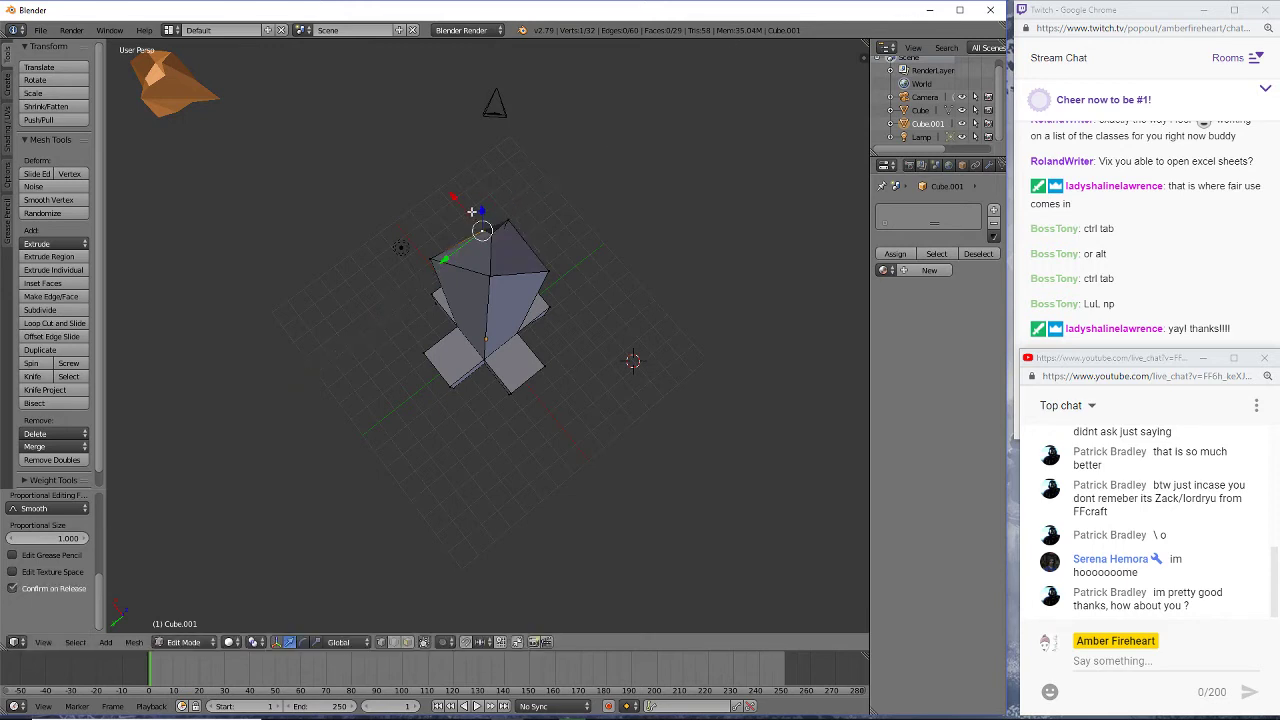
- Move two neighbouring top vertices closer to the centre of the tip to shape the column's pointed end
key("g")
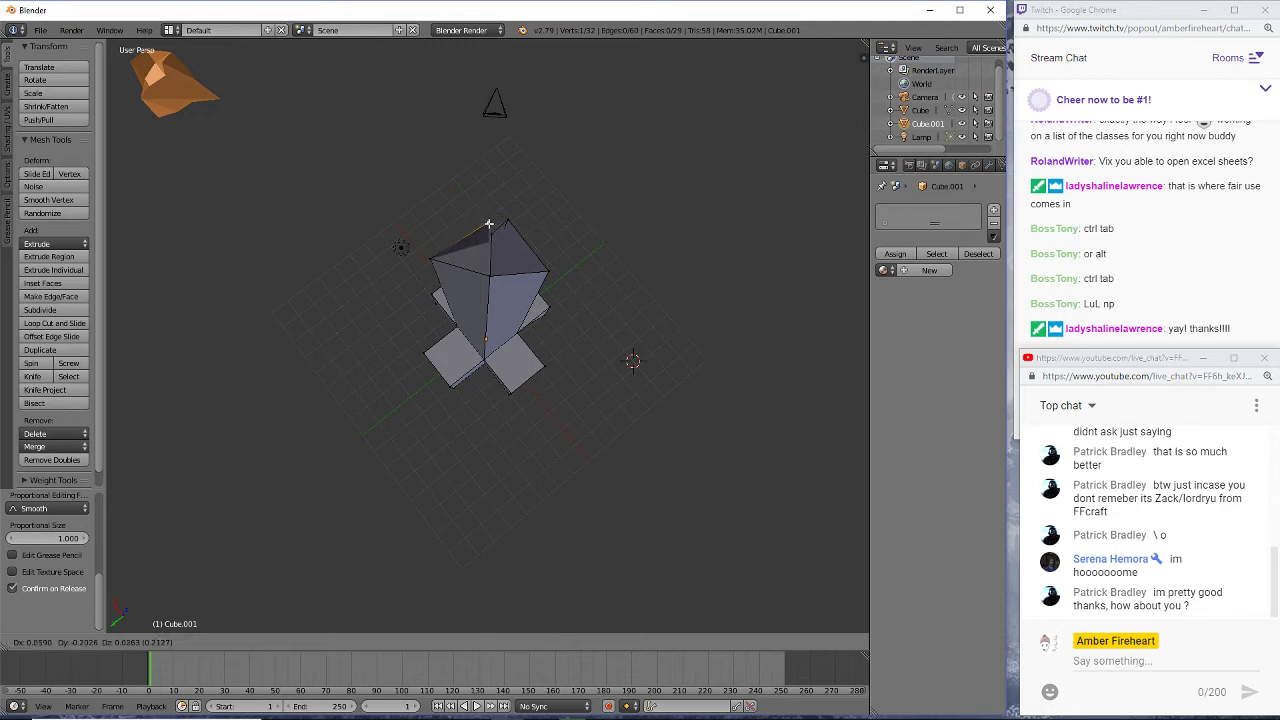
left_click(488, 219)
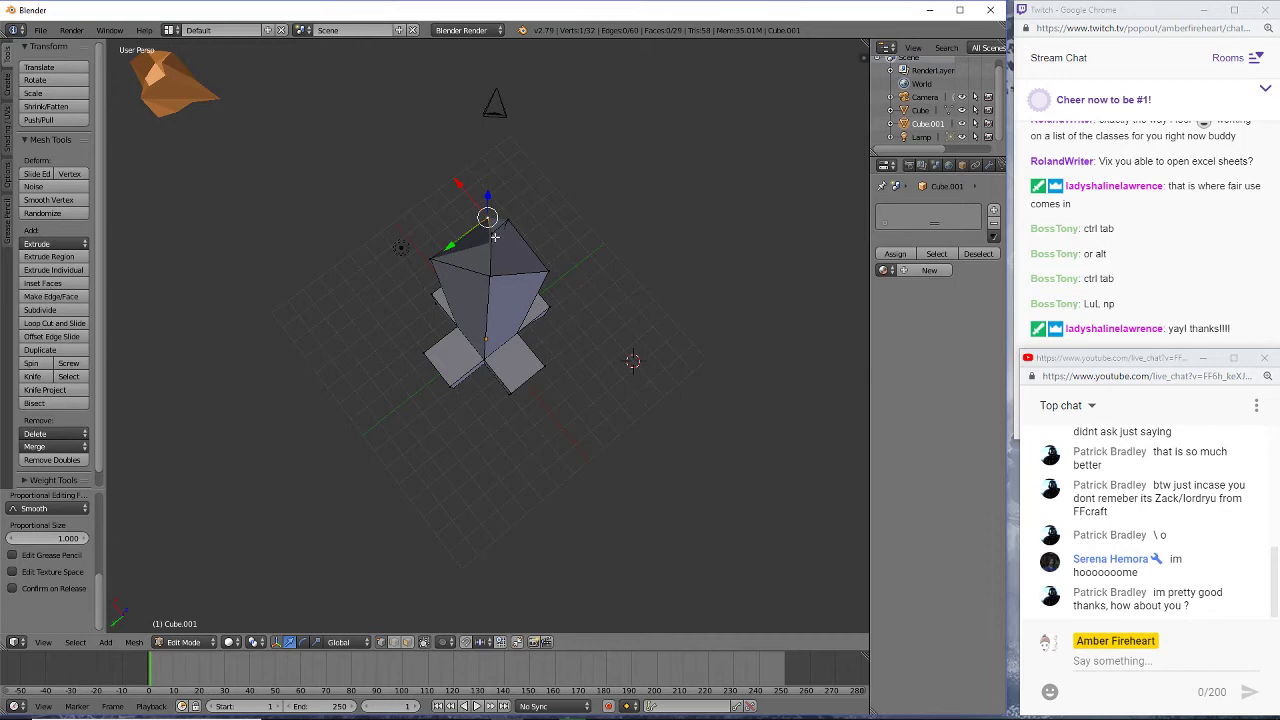
key("g")
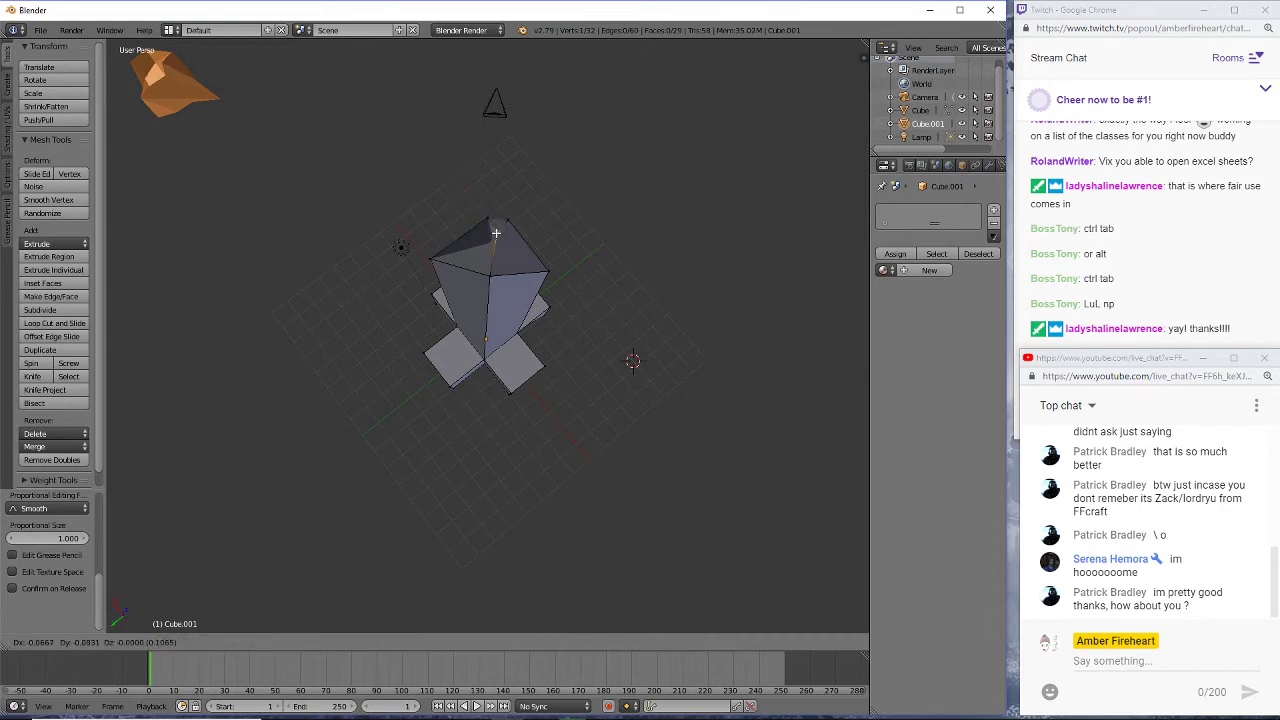
left_click(496, 233)
middle_click_drag(566, 241, 533, 201)
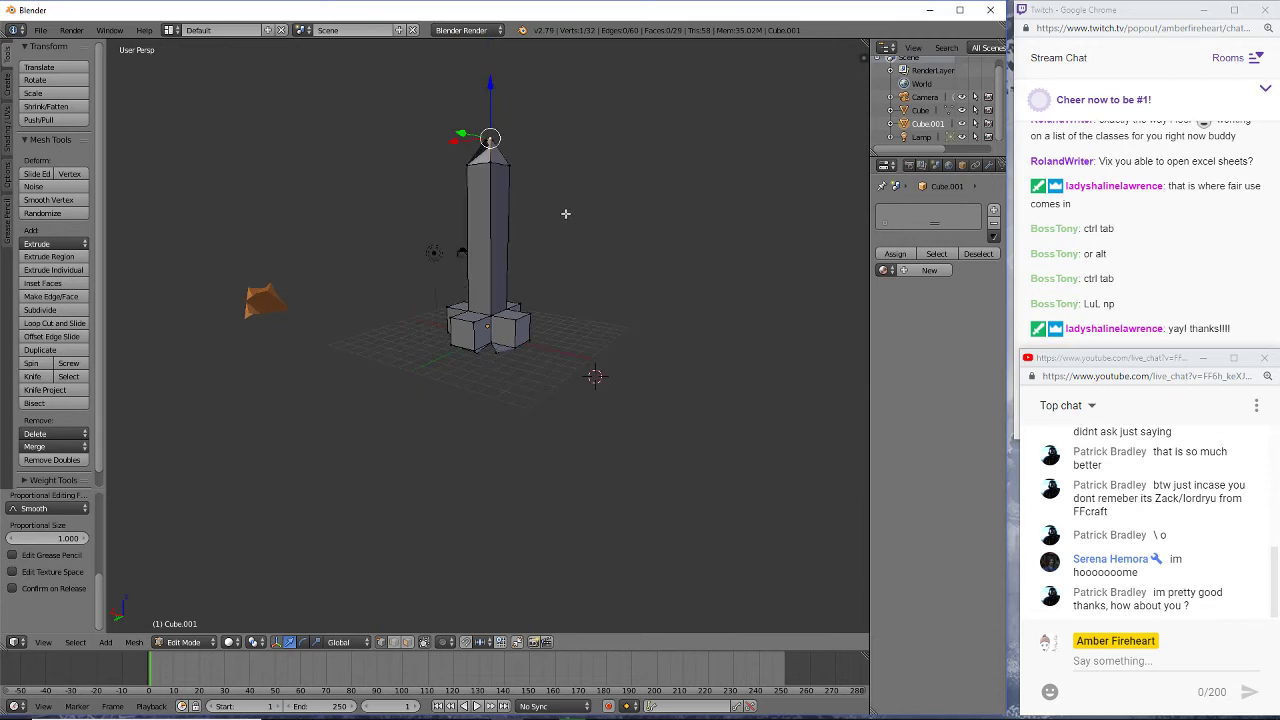
middle_click_drag(587, 235, 622, 277)
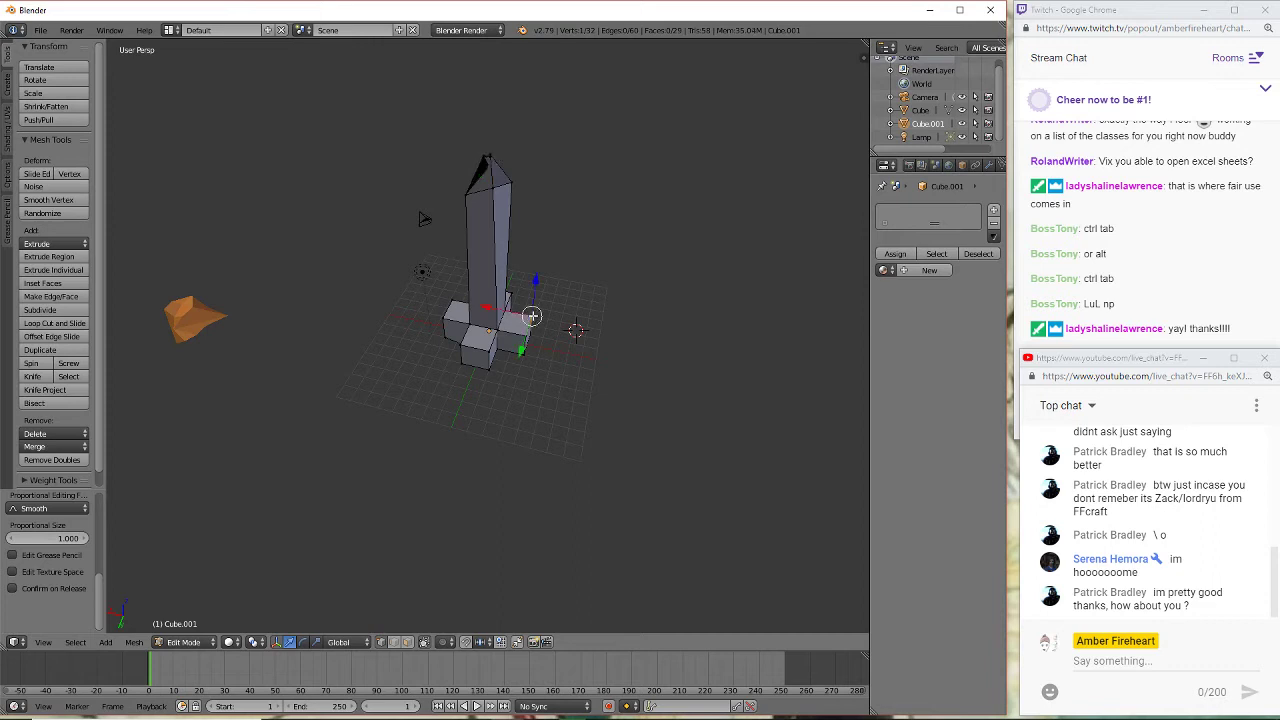
- Inspect the column mesh from several sides, including its underside and the blocks around its base
middle_click_drag(557, 413, 786, 368)
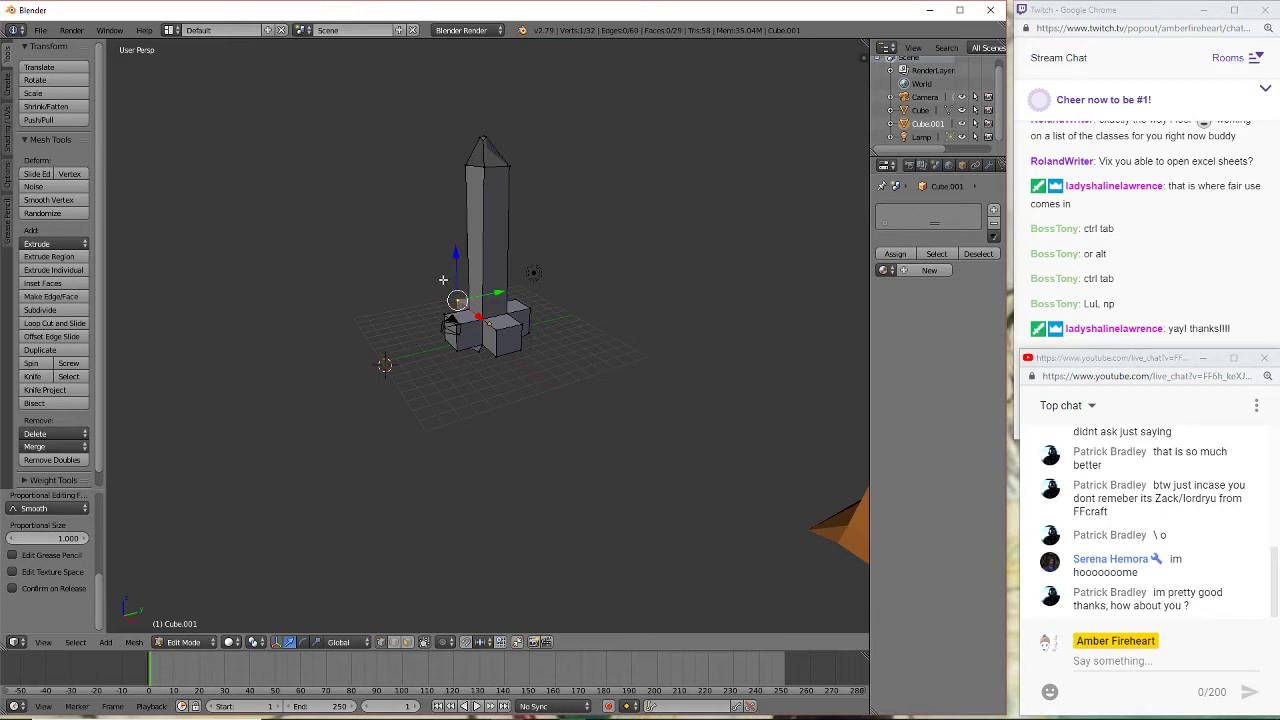
middle_click_drag(587, 353, 341, 191)
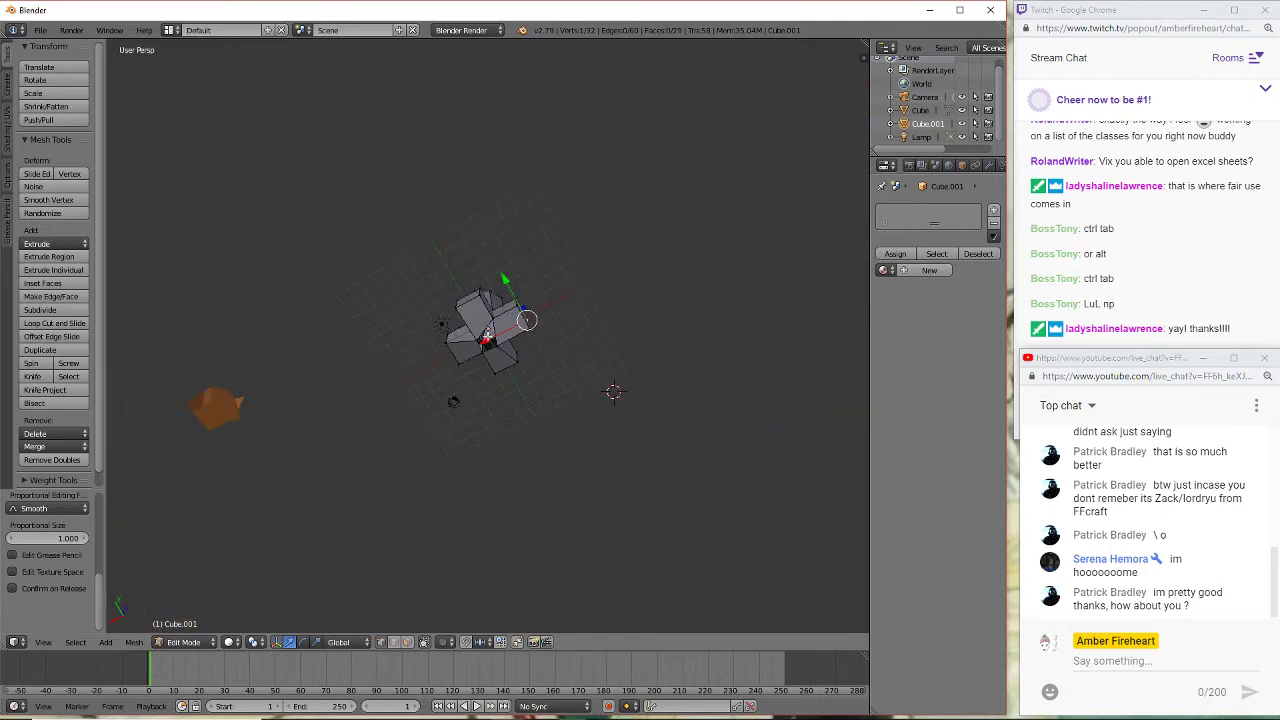
middle_click_drag(422, 398, 395, 290)
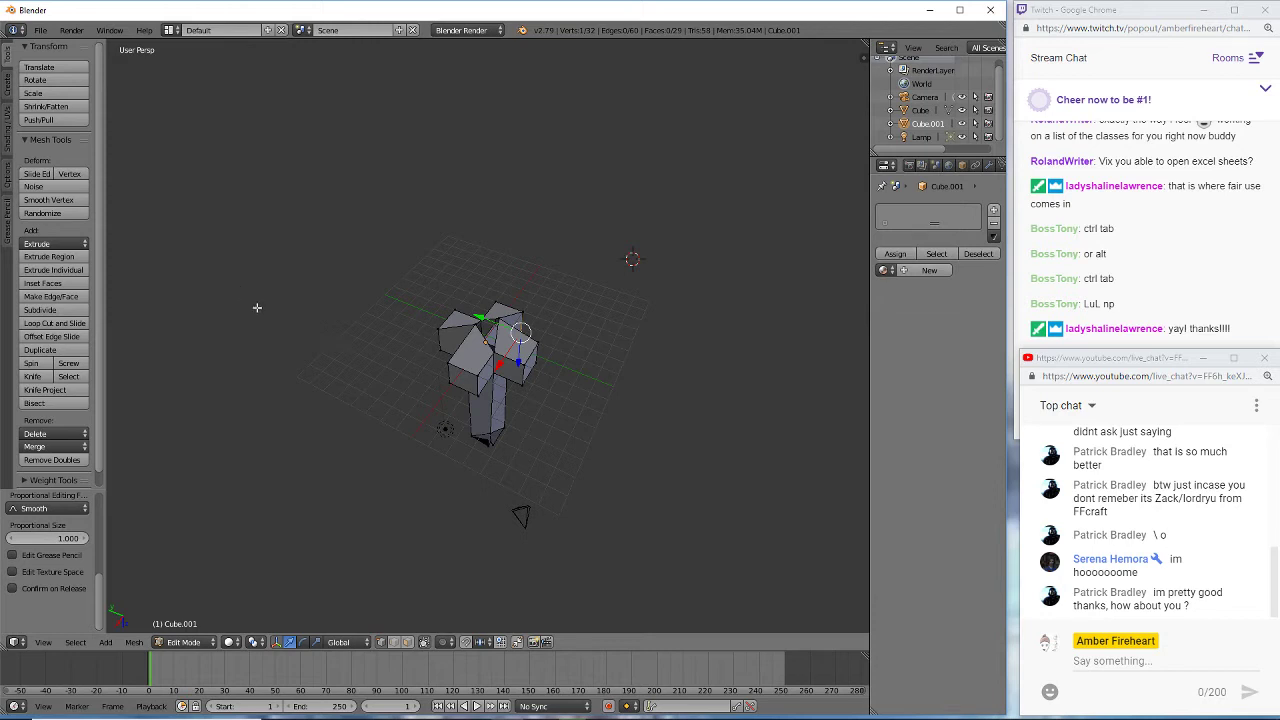
left_click(333, 334)
middle_click_drag(367, 323, 449, 331)
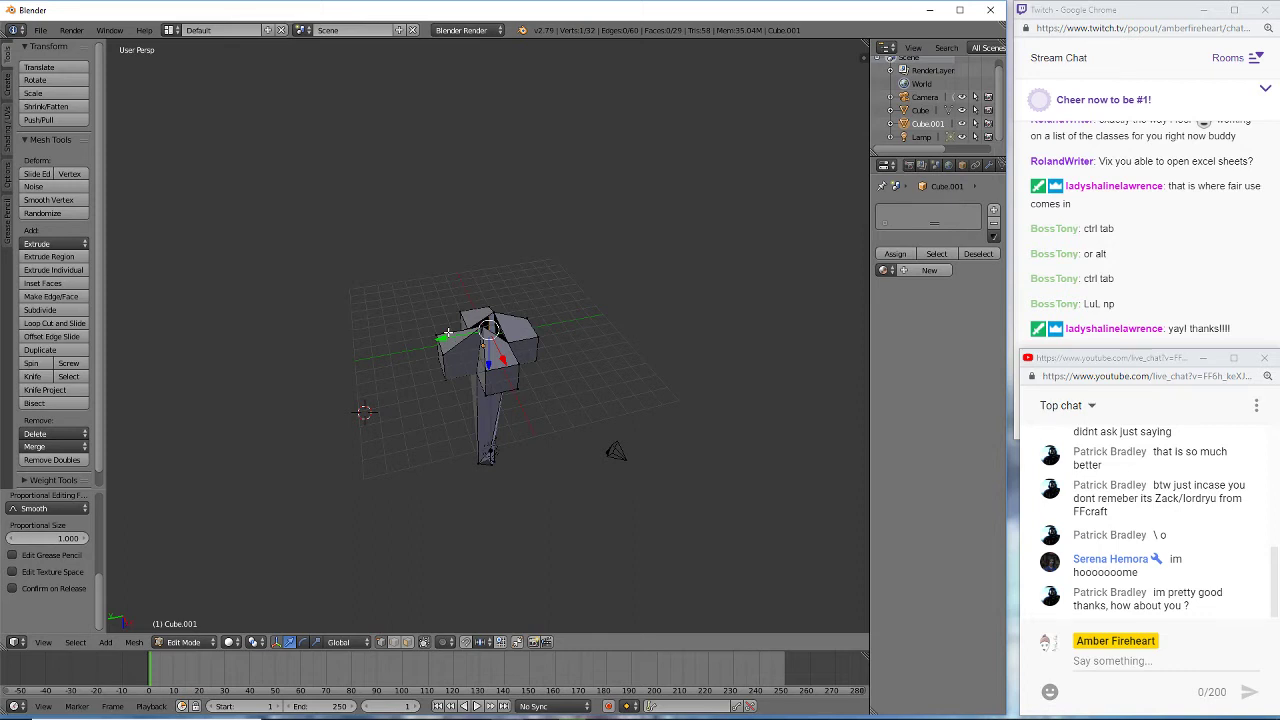
middle_click_drag(449, 331, 535, 319)
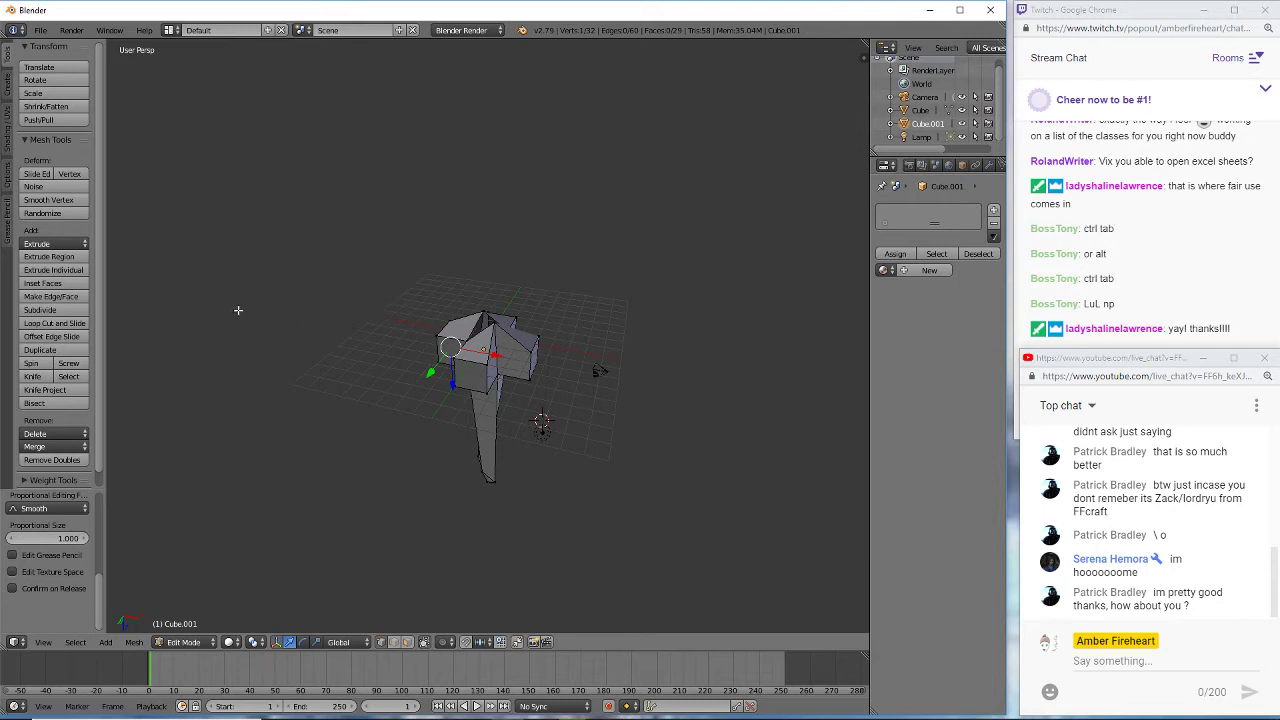
- Collapse the Transform and Mesh Tools sections and return the column mesh Cube.001 to Object Mode
left_click(30, 48)
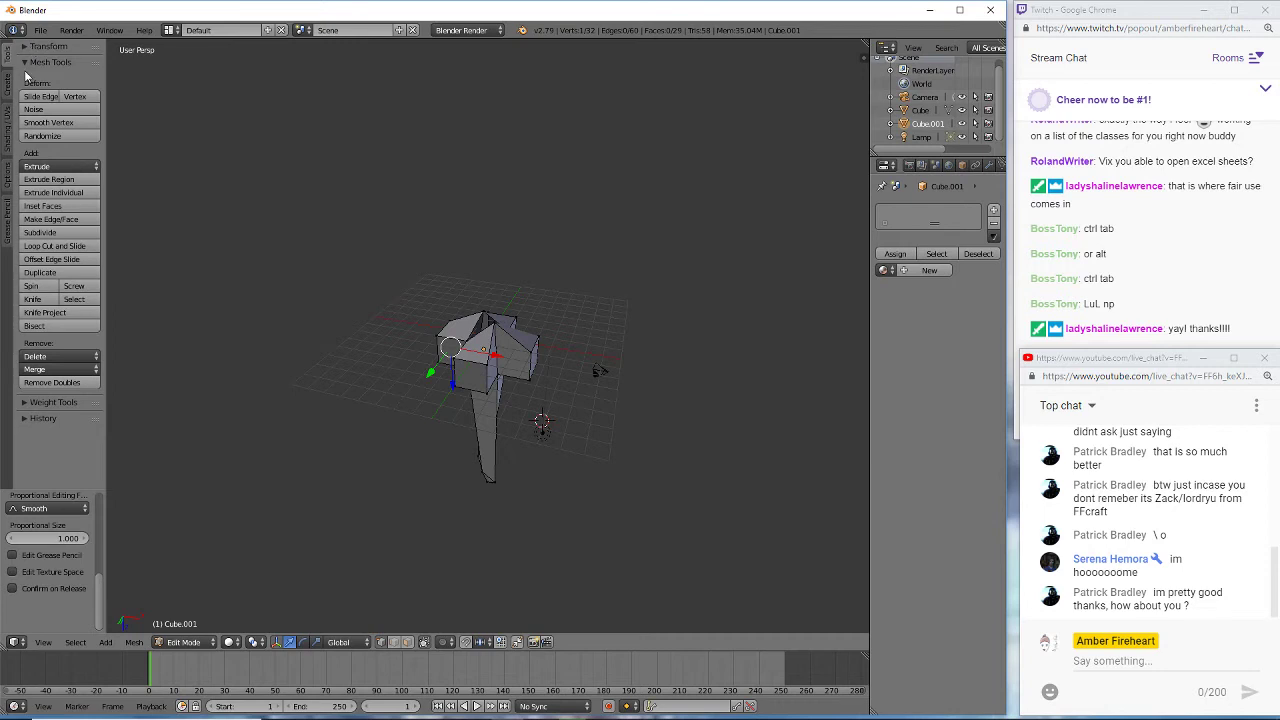
left_click(28, 63)
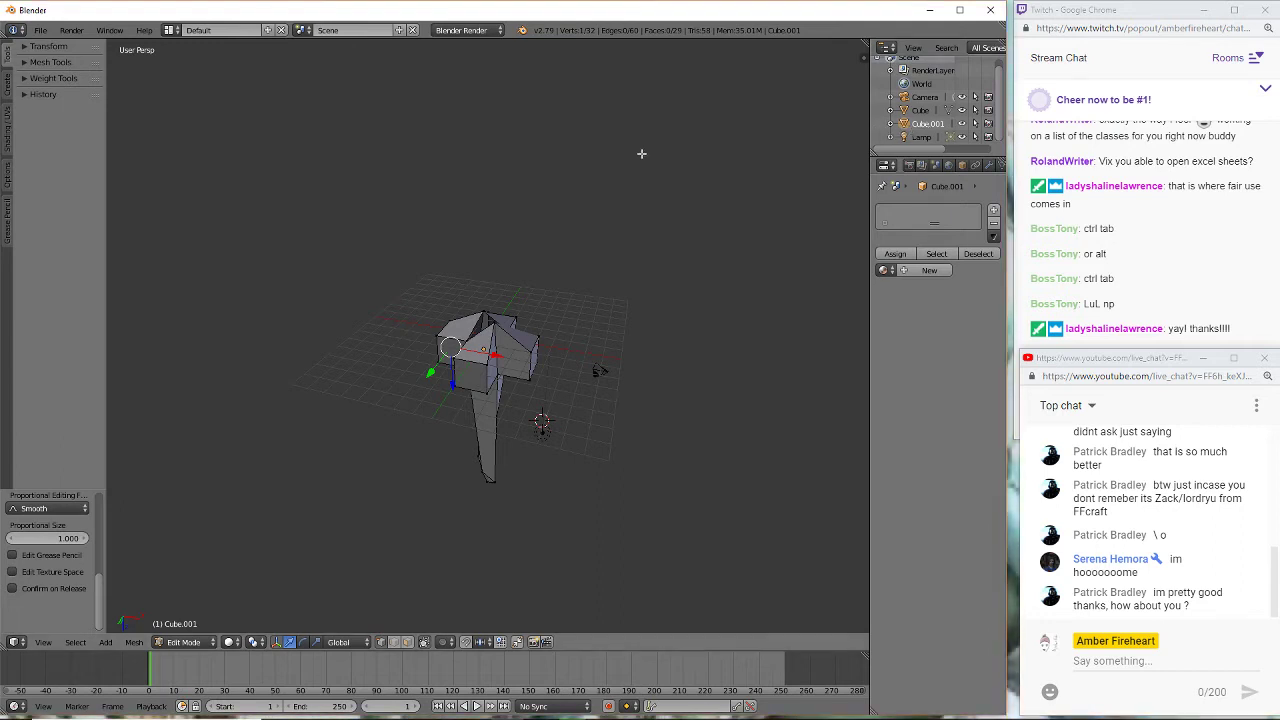
left_click(892, 123)
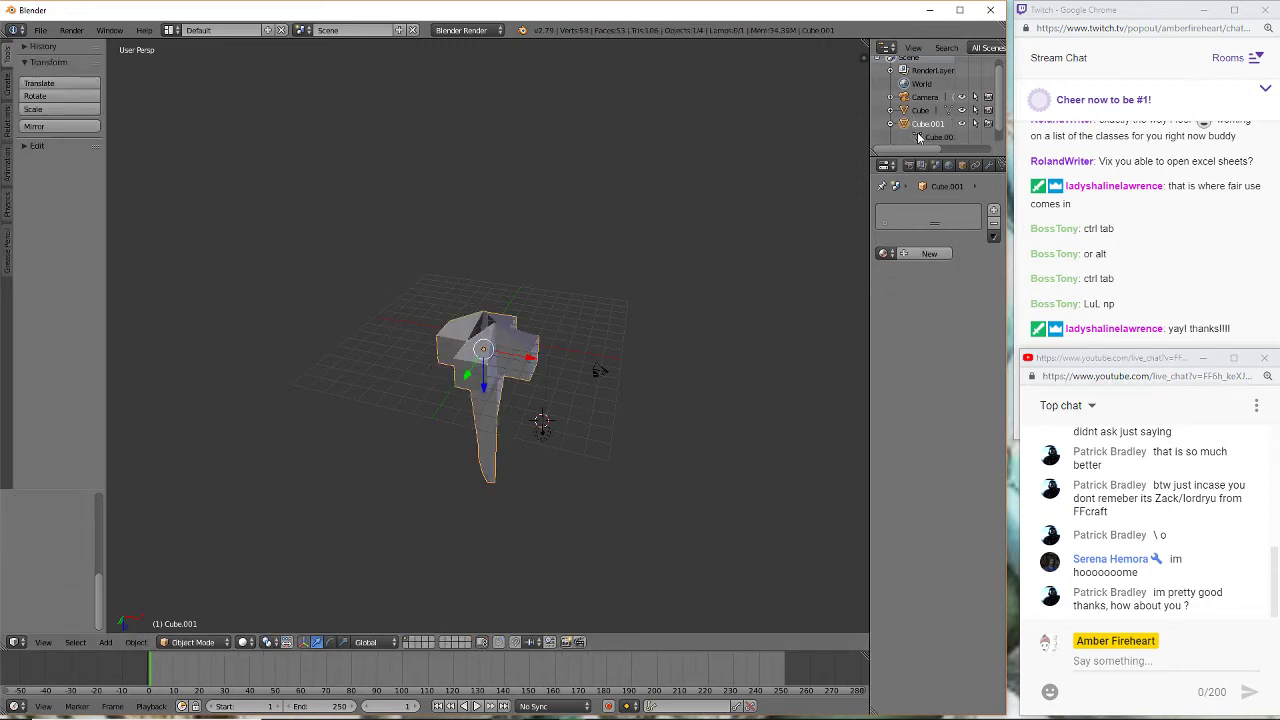
left_click(916, 137)
left_click(892, 123)
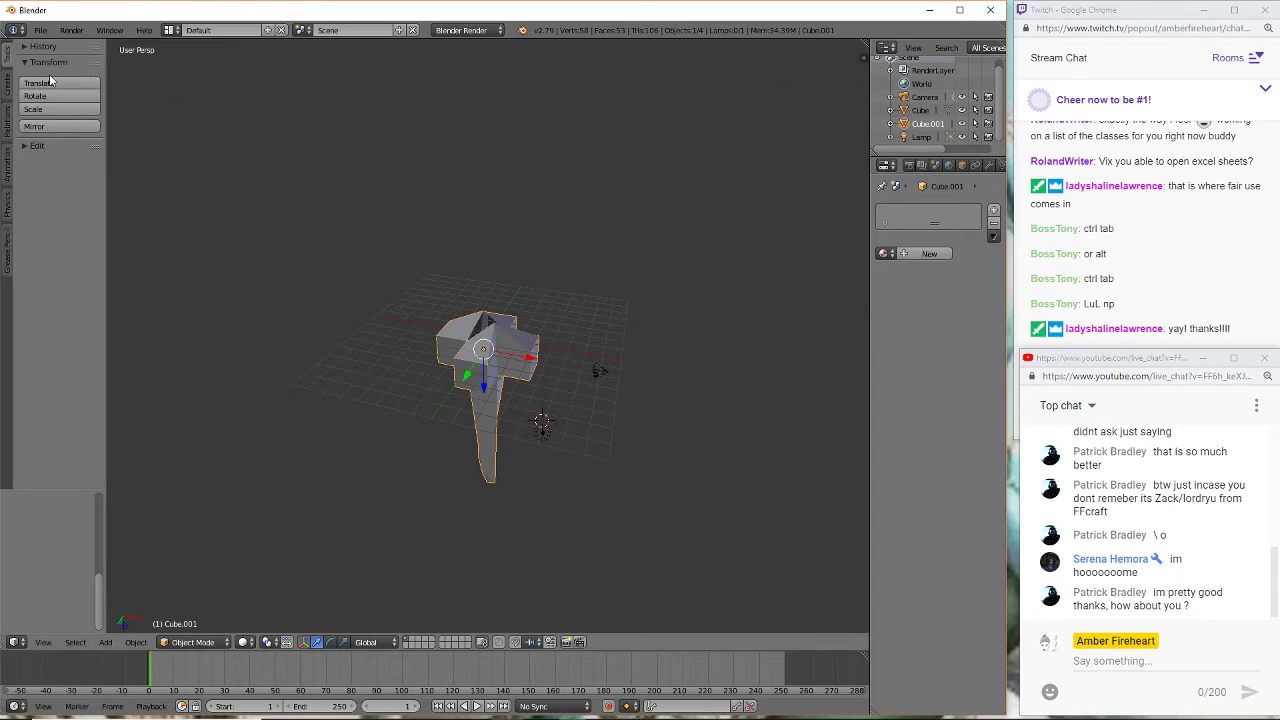
- Add a cylinder mesh to the scene and move it away from the 3D cursor, further from the column
left_click(8, 92)
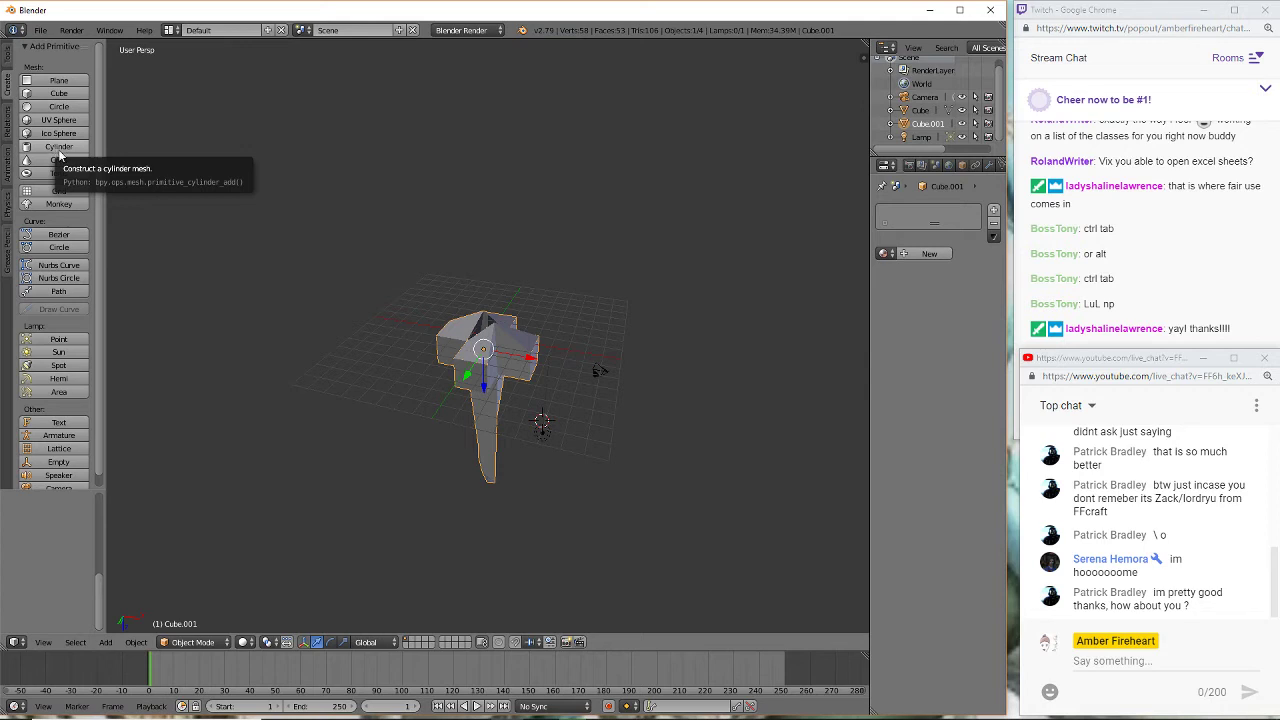
left_click(59, 150)
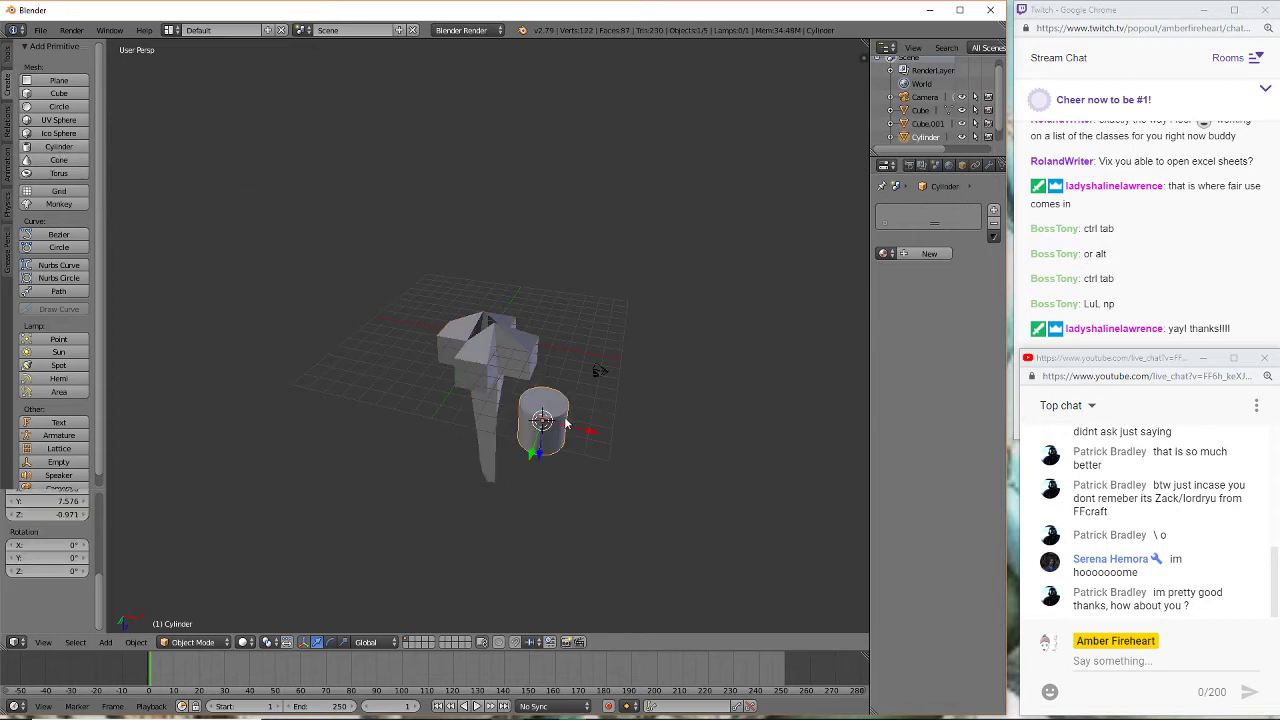
key("g")
right_click_drag(607, 392, 607, 417)
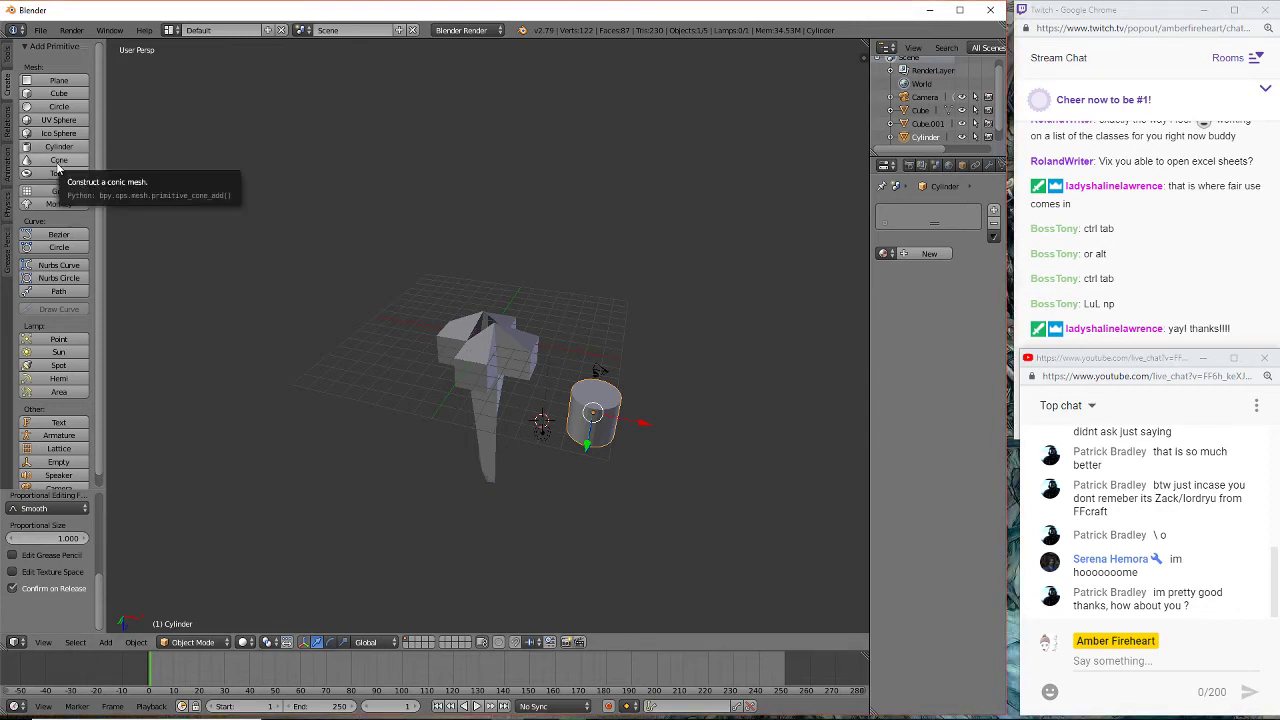
- Add a cone mesh at the 3D cursor and rotate it so its point faces the opposite way
left_click(58, 161)
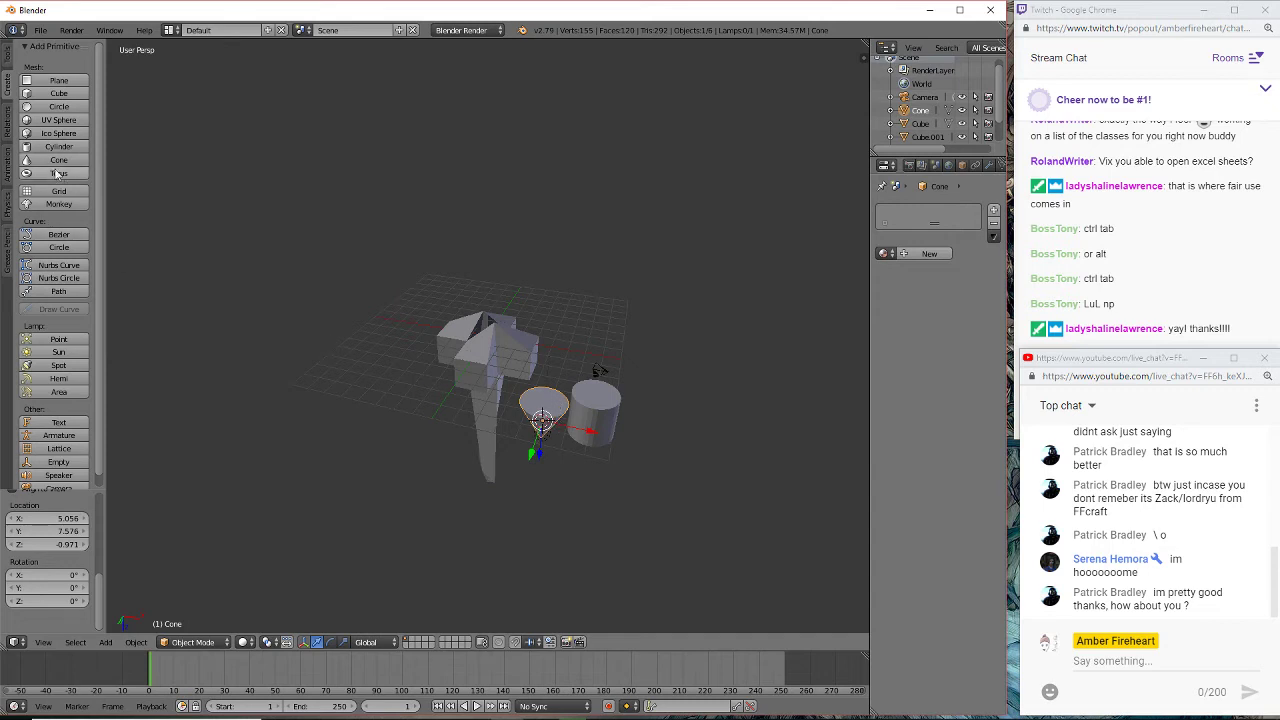
left_click(5, 55)
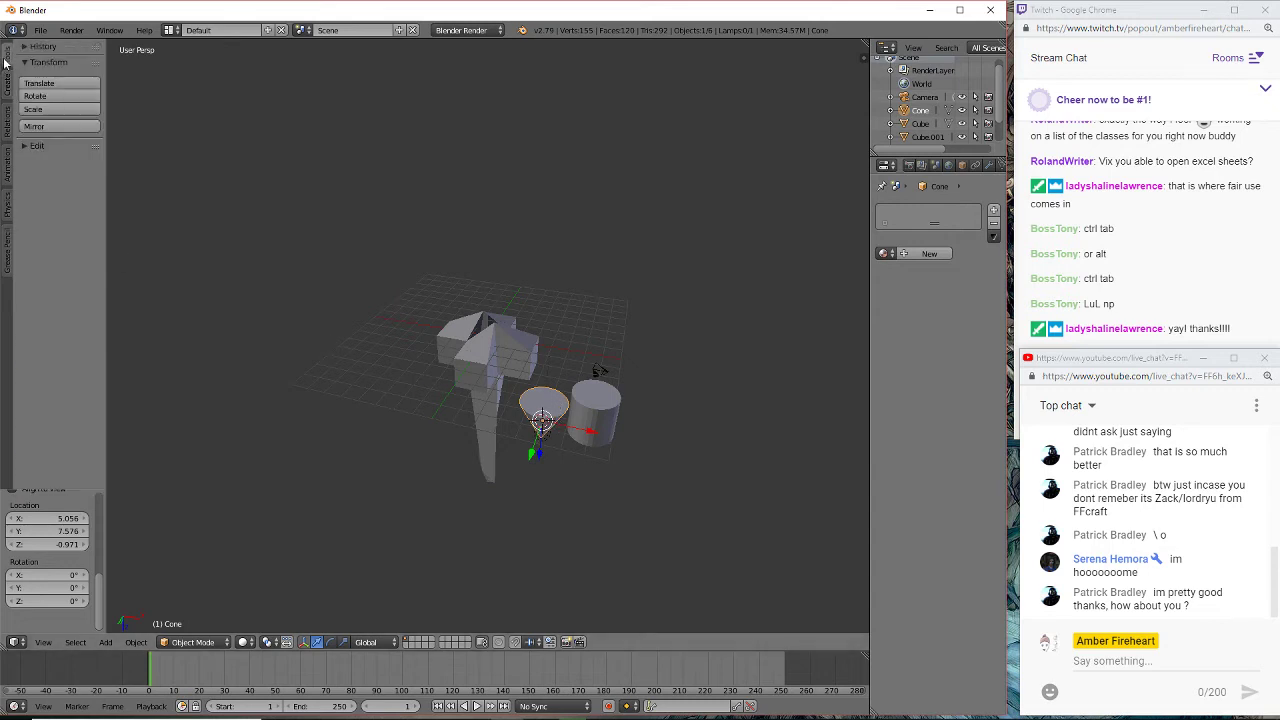
left_click(70, 97)
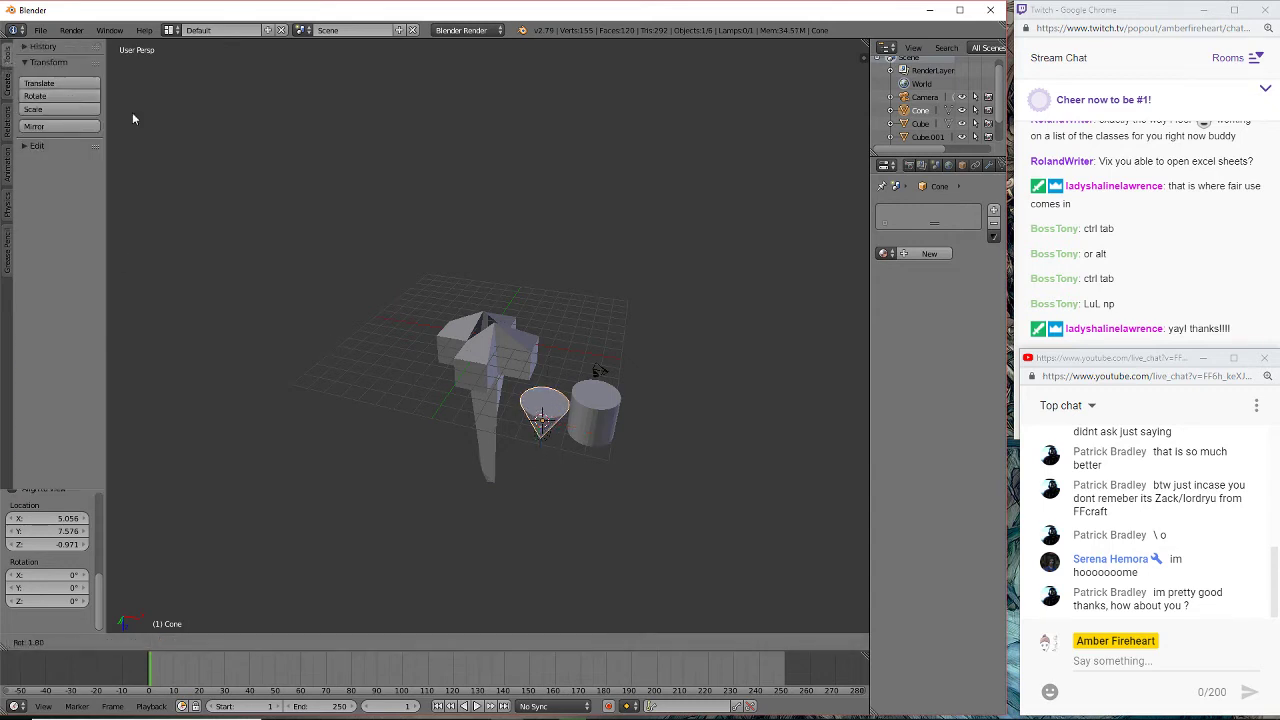
left_click(634, 477)
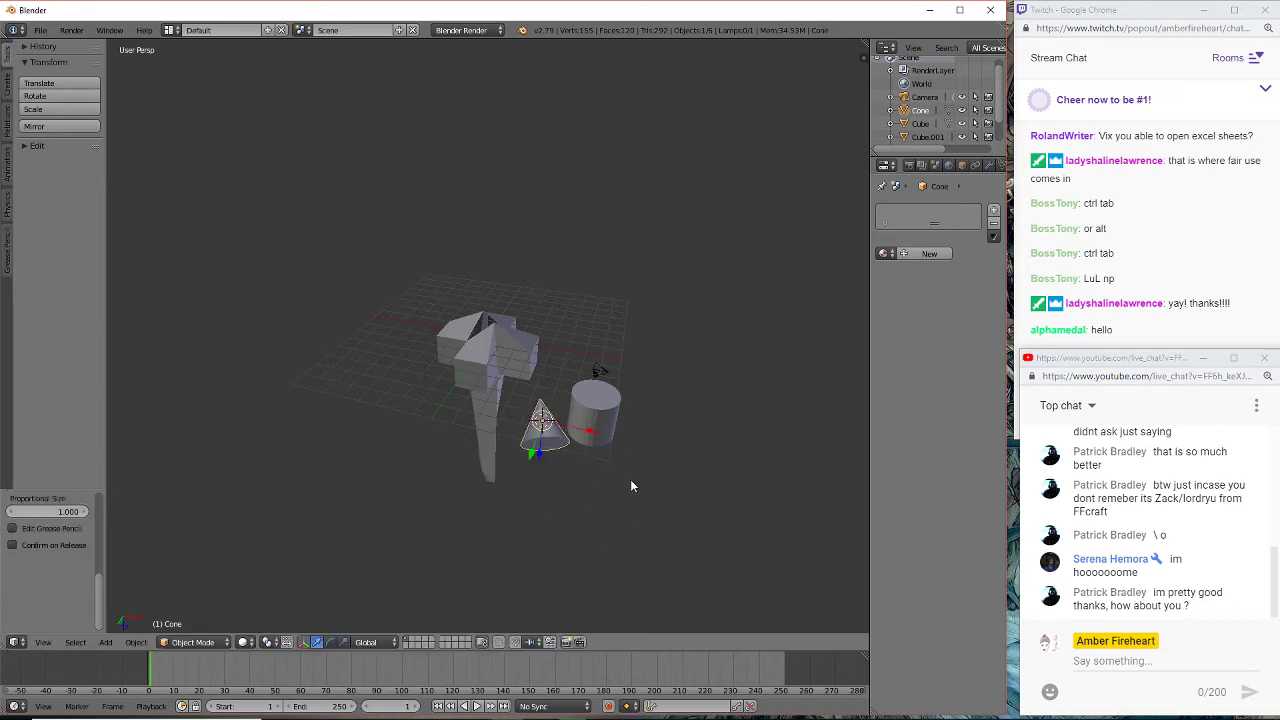
- Select the lamp behind the cone and move it next to the column's pointed tip
right_click(541, 427)
right_click(541, 420)
key("g")
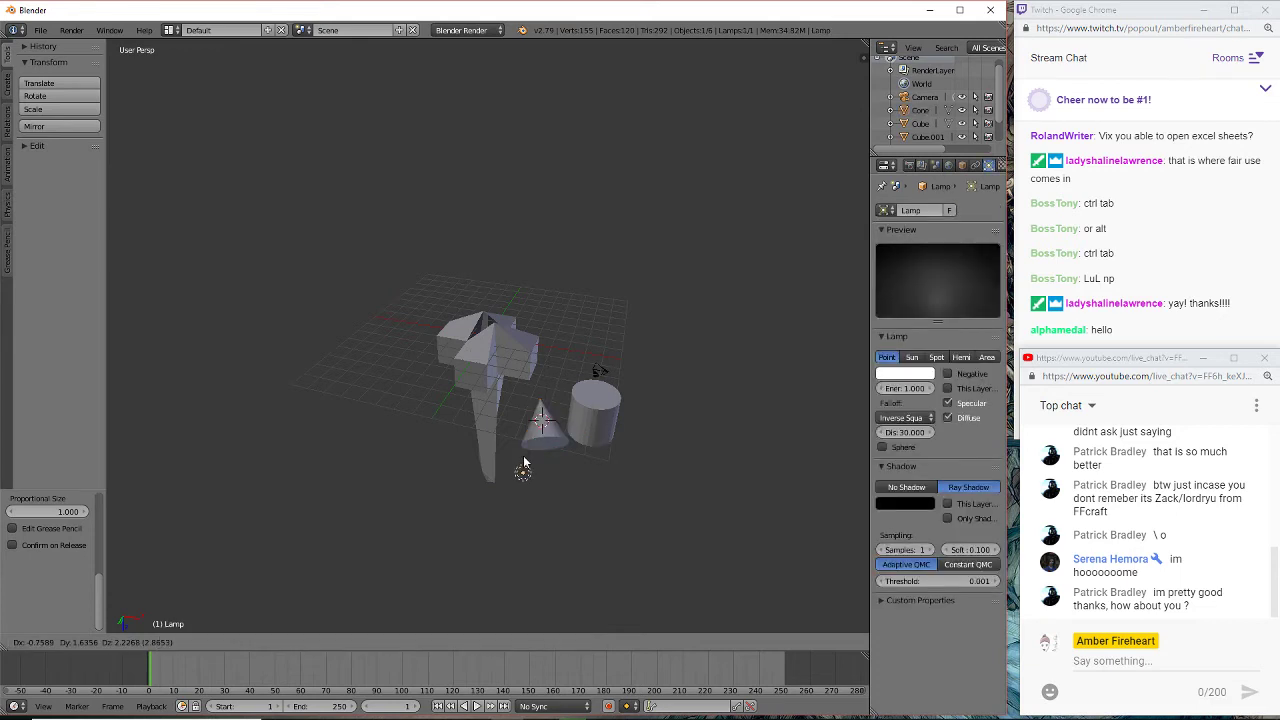
left_click(482, 457)
scroll(649, 432, "up", 1)
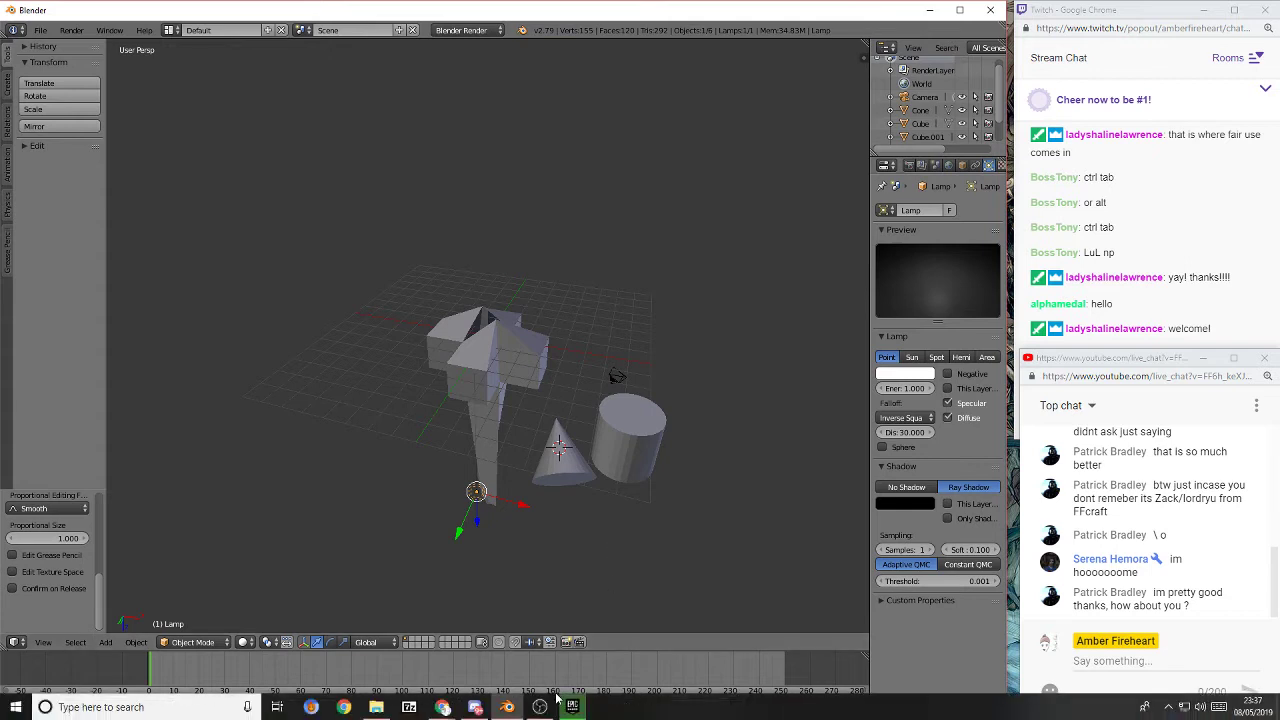
- Switch to the Epic Games Launcher and launch Unreal Engine 4.9.2 from its library
left_click(574, 708)
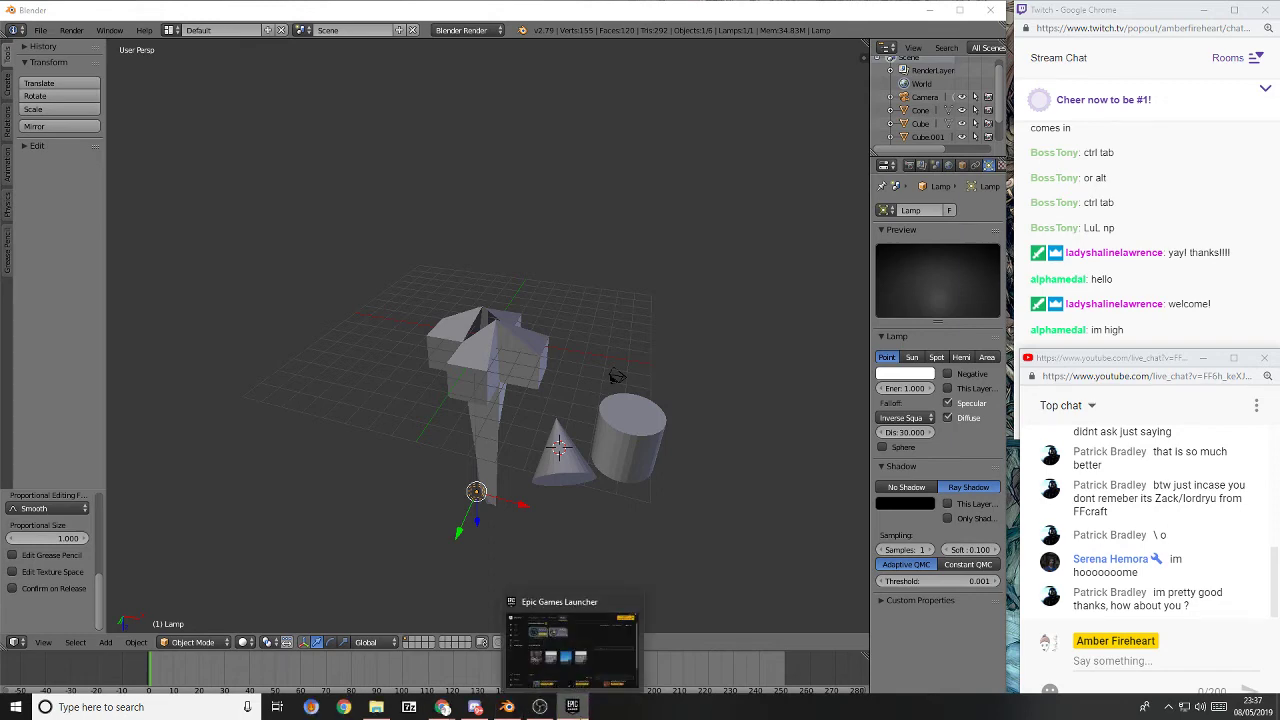
left_click(573, 704)
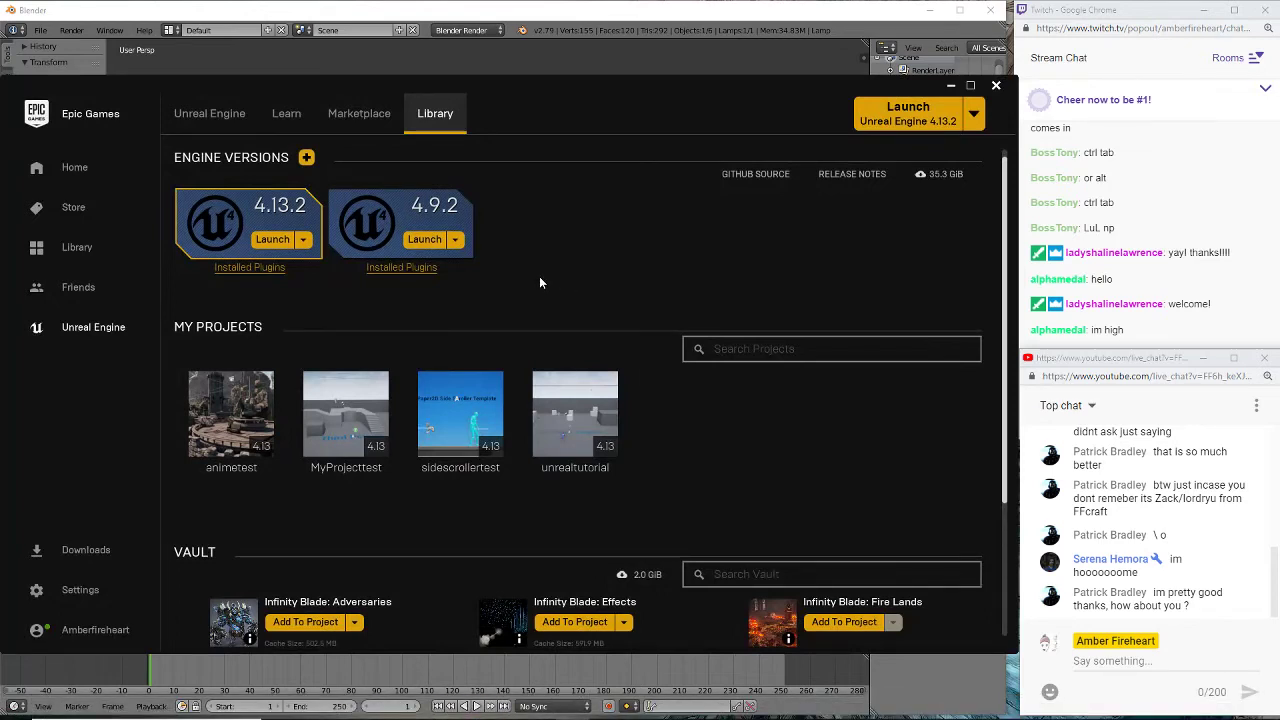
left_click(424, 240)
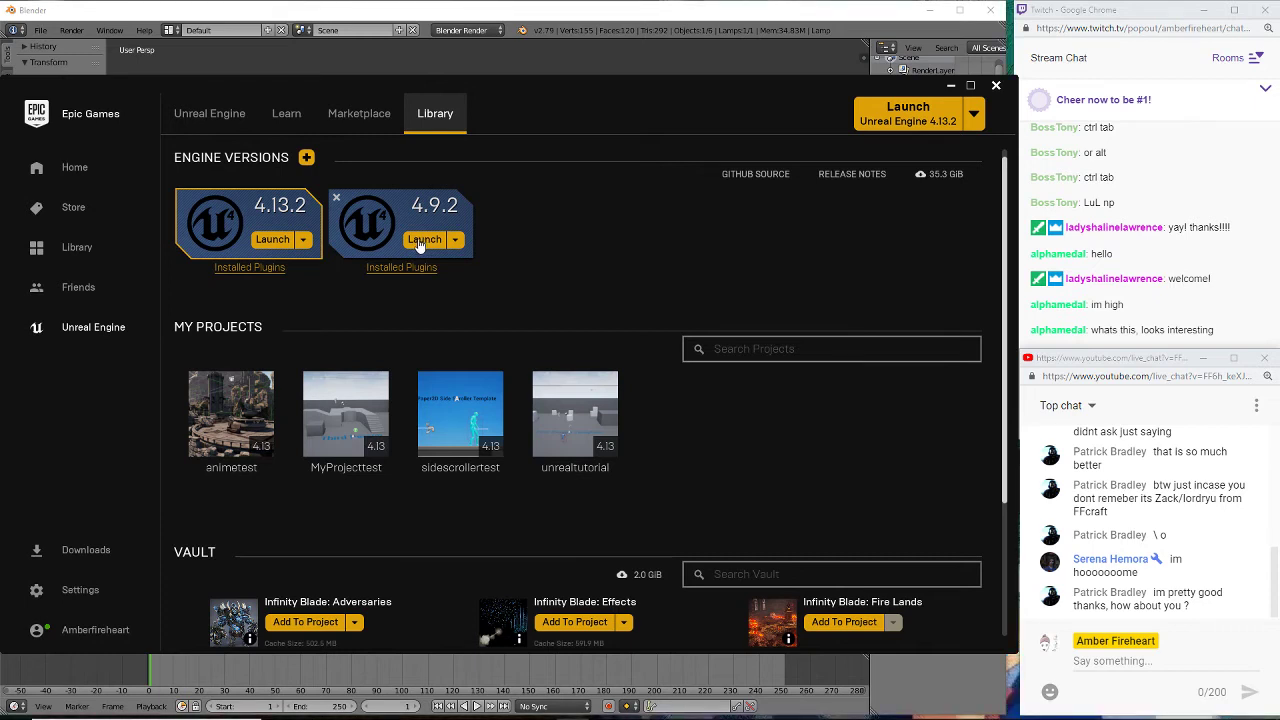
mouse_move(564, 710)
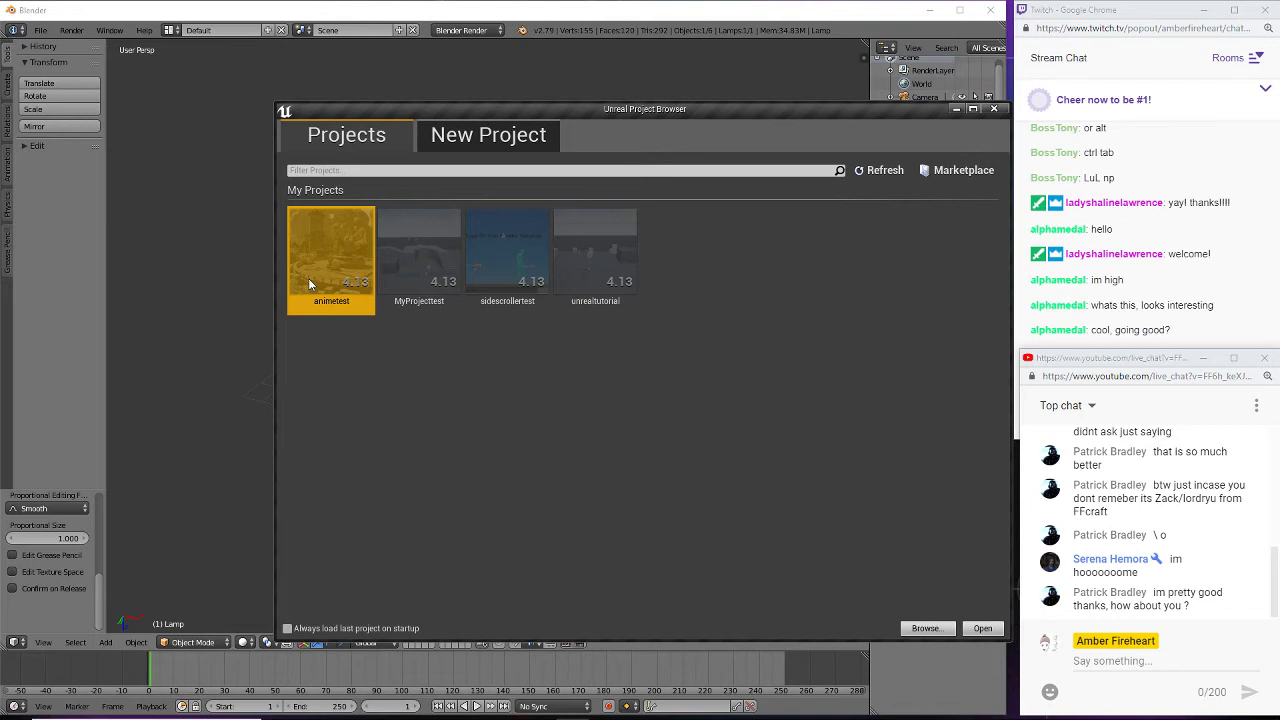
- Create a new Blueprint project from the Blank template with starter content, named testproject
left_click(485, 143)
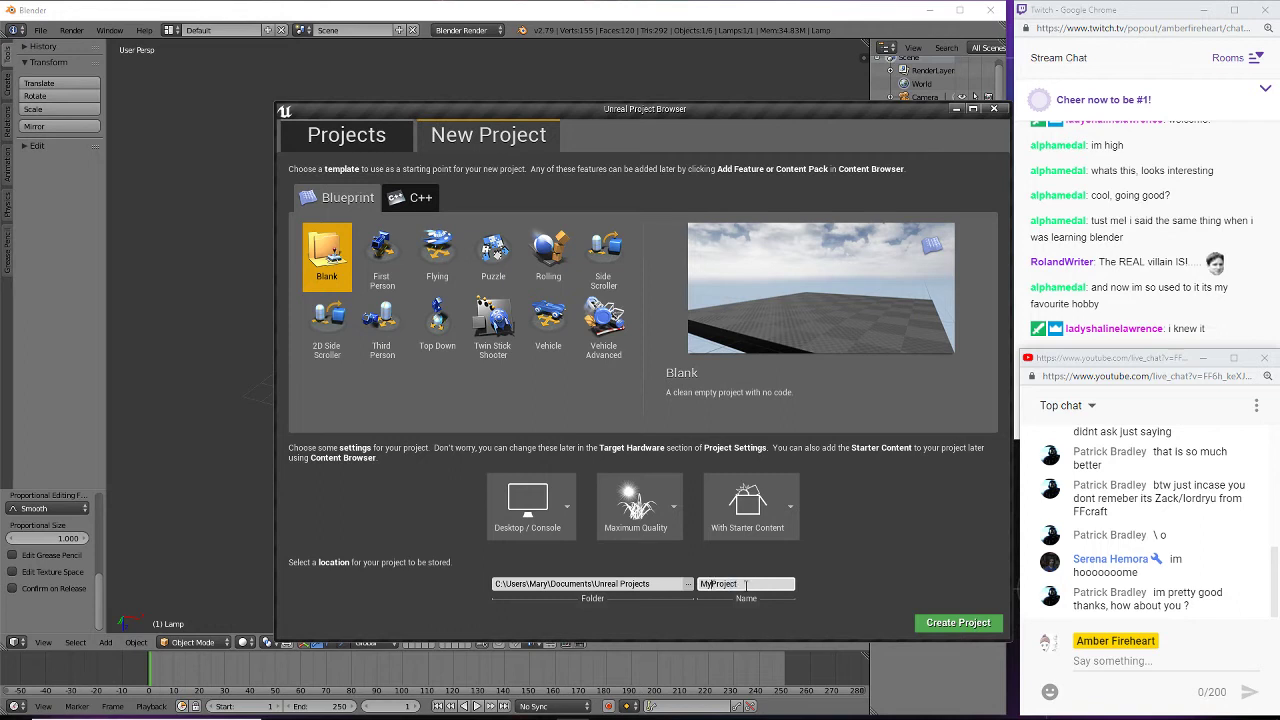
left_click_drag(731, 585, 700, 586)
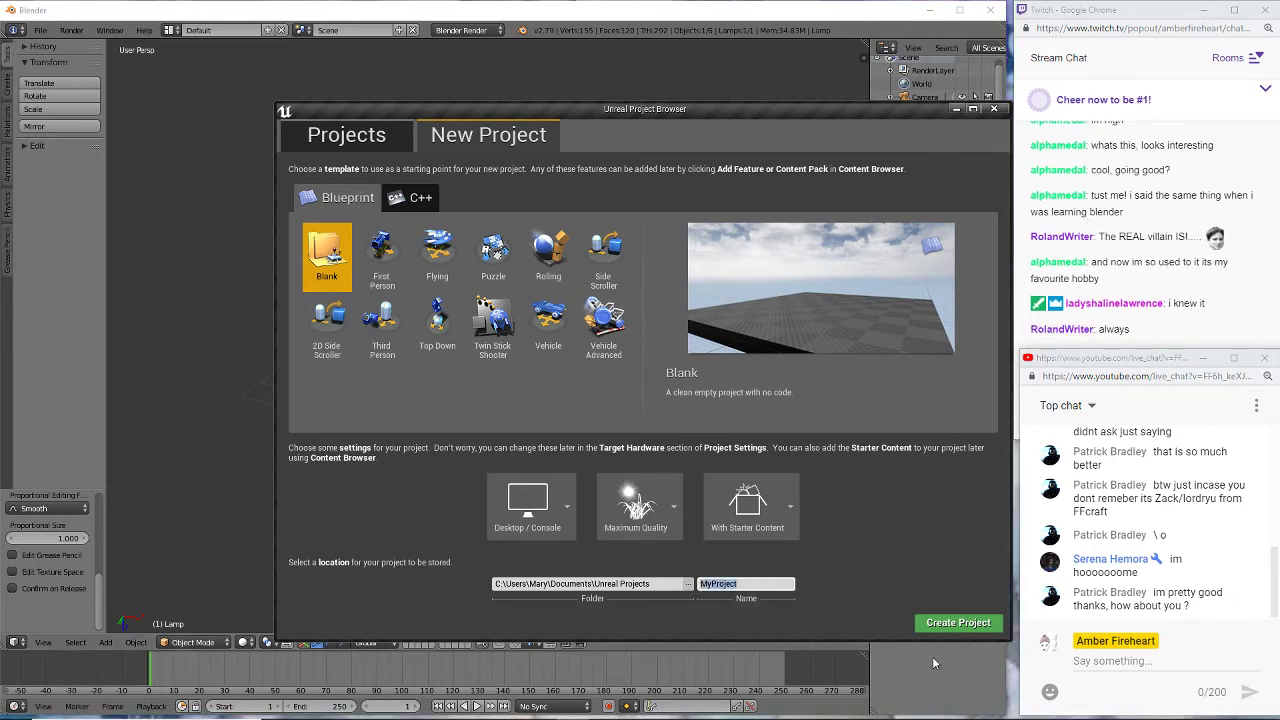
type("testpro")
left_click(975, 625)
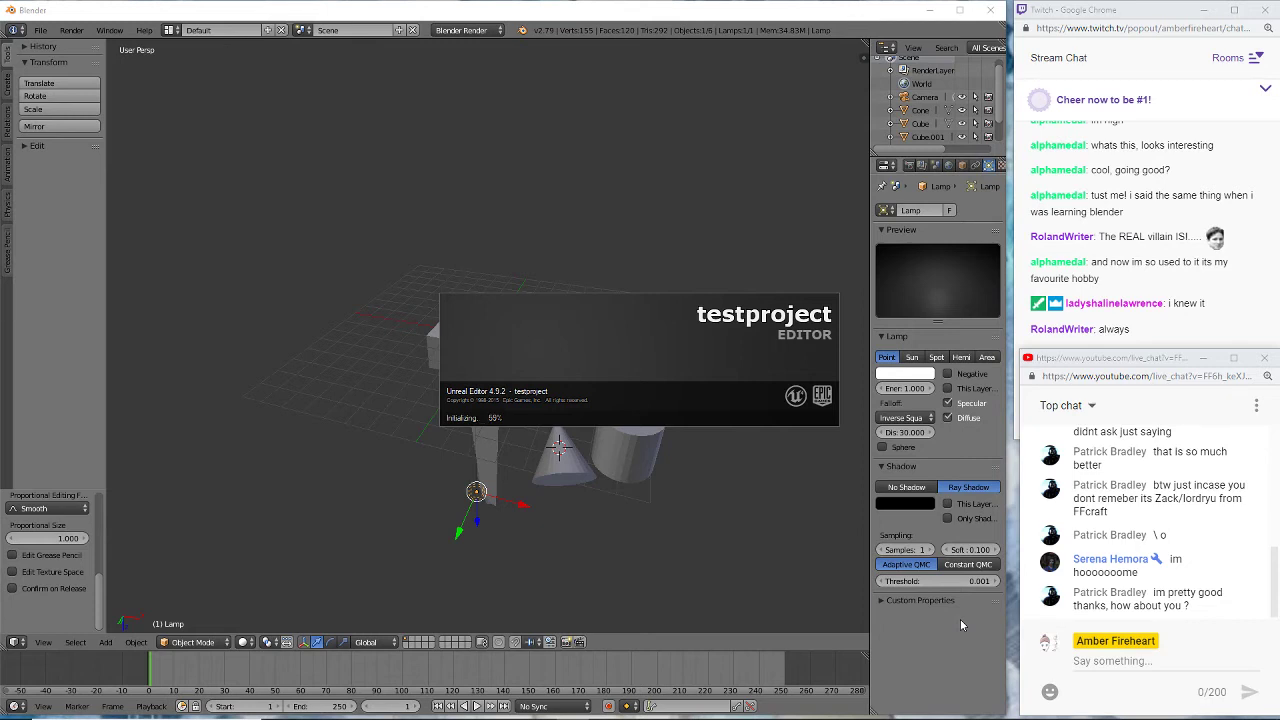
- Check a viewer's profile card and its extra options in the Twitch pop-out chat, and close the chat window
left_click(1068, 338)
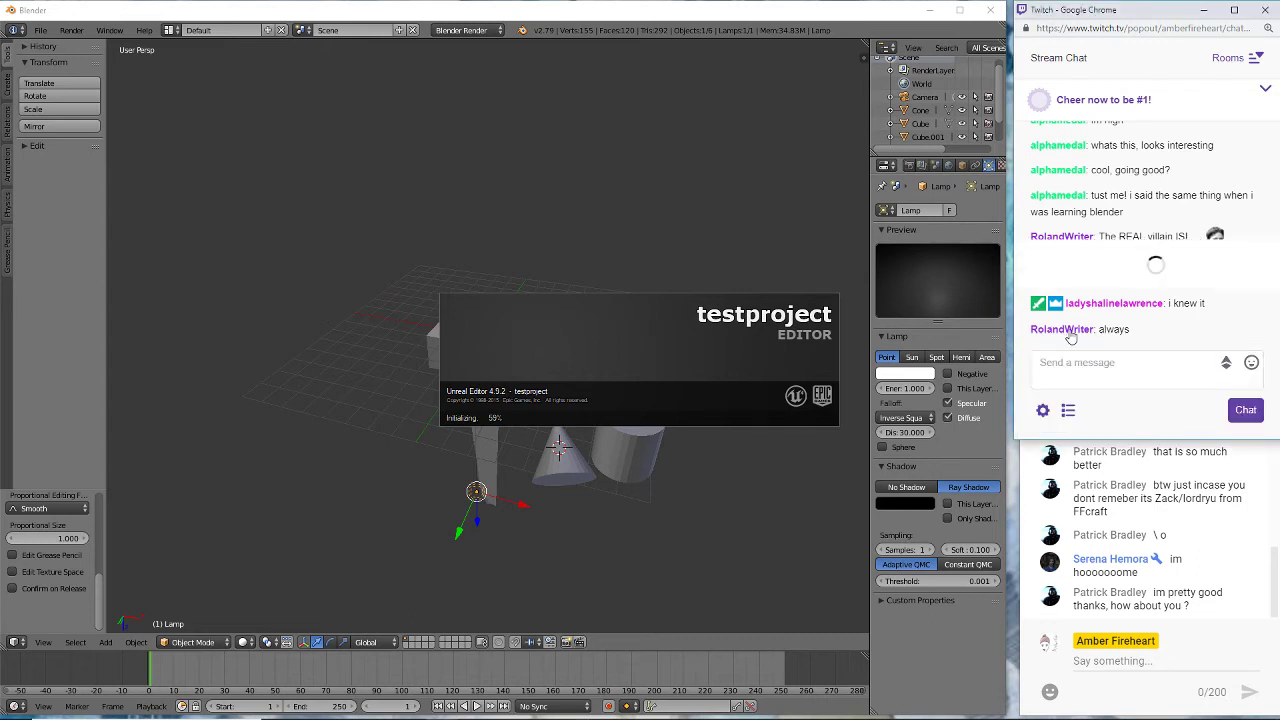
left_click(1068, 334)
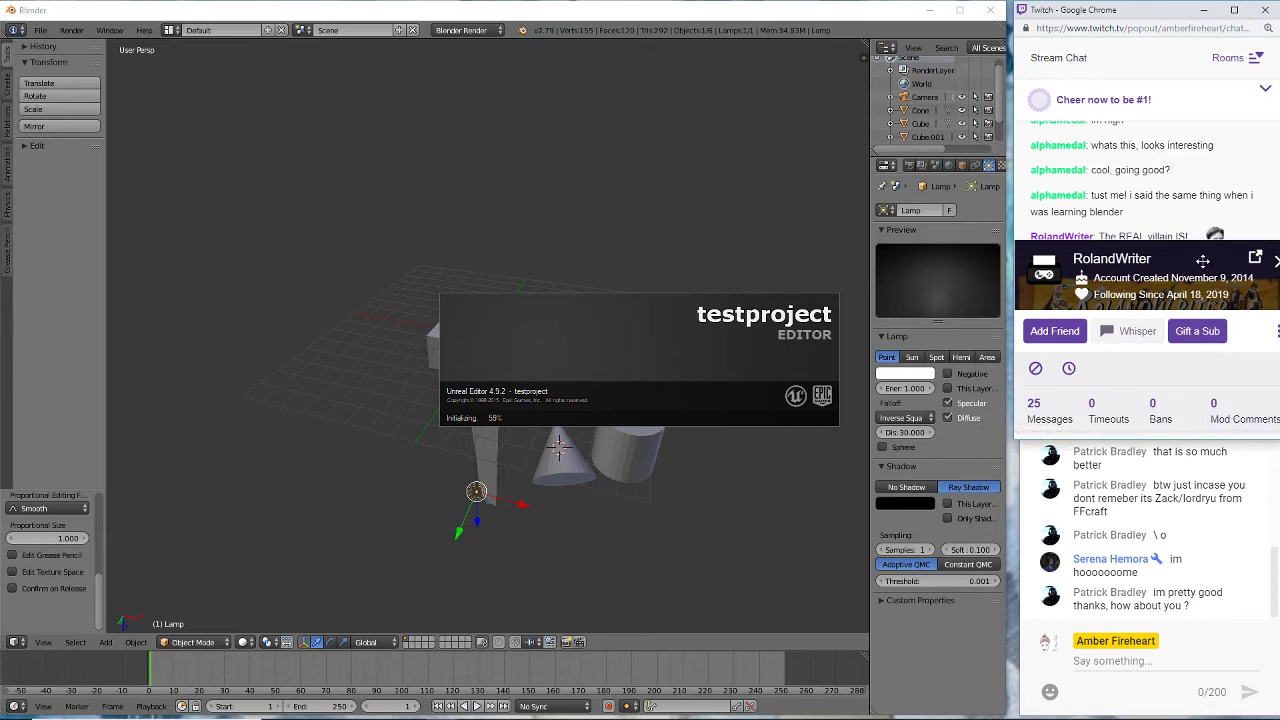
left_click(1277, 333)
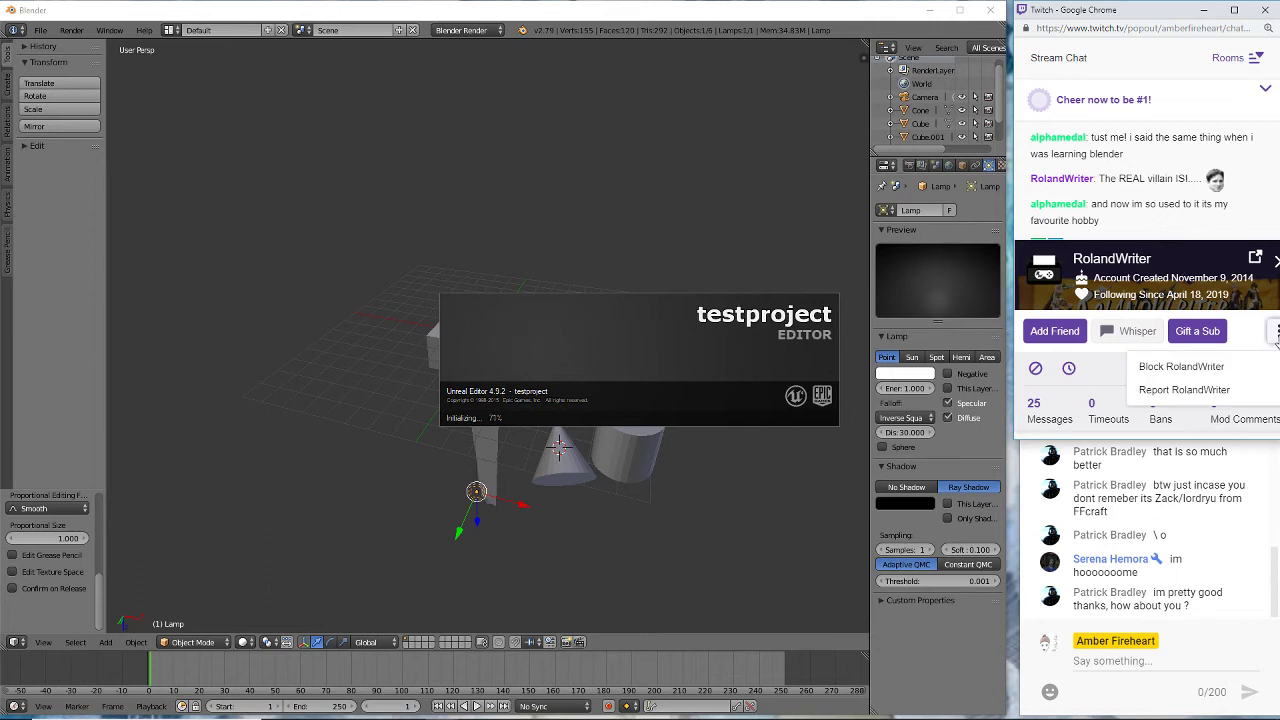
left_click(1276, 334)
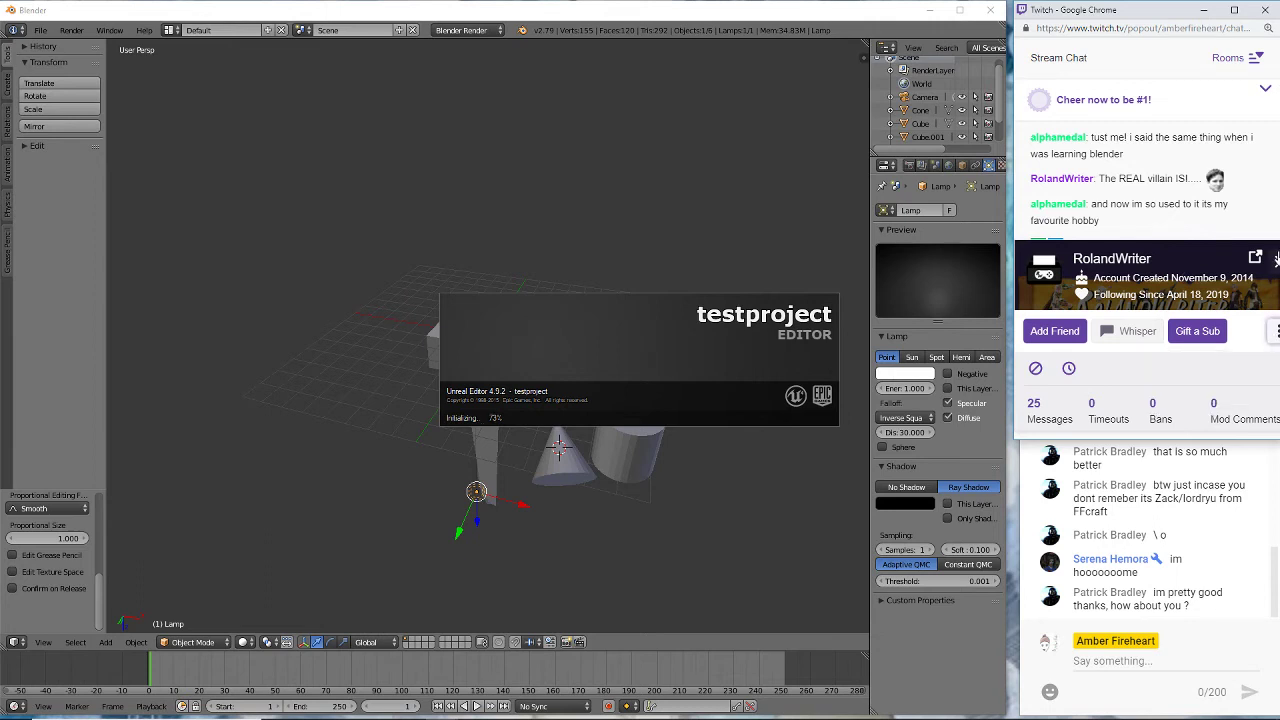
left_click(1276, 262)
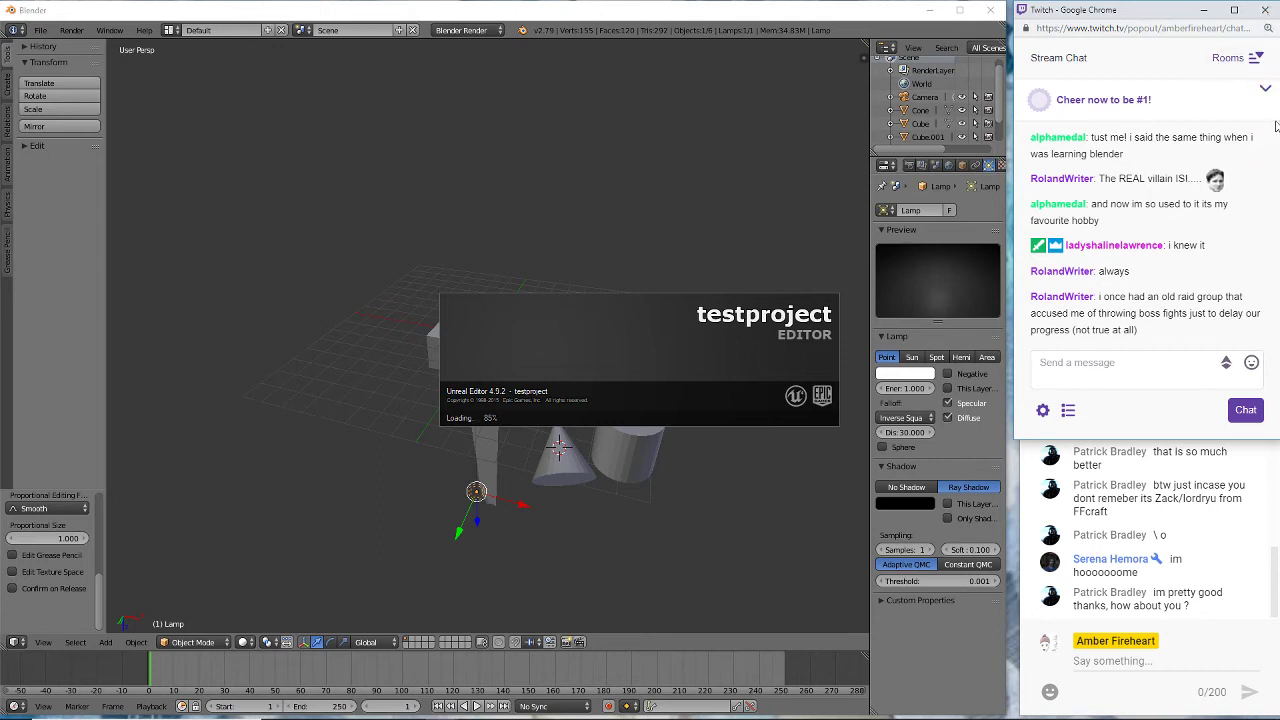
left_click(1265, 9)
- Switch to the live channel's Twitch page in Chrome and open the profile card of the viewer in its chat
mouse_move(867, 710)
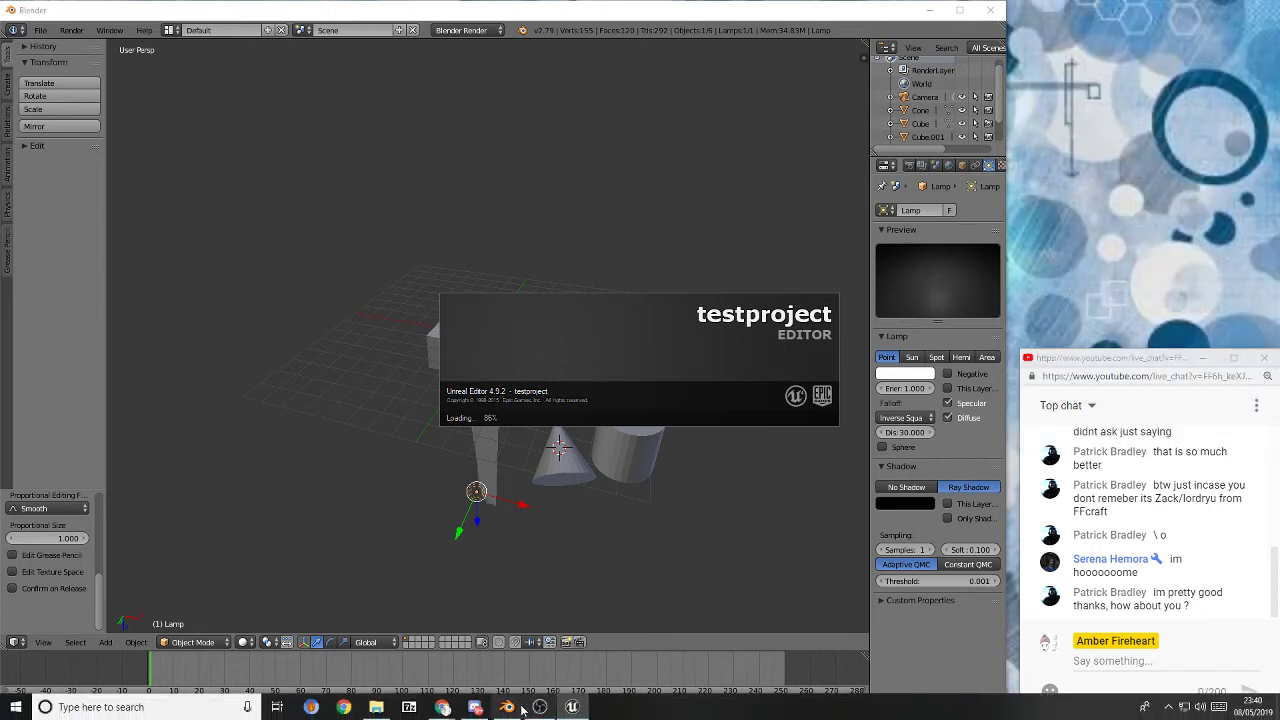
mouse_move(443, 707)
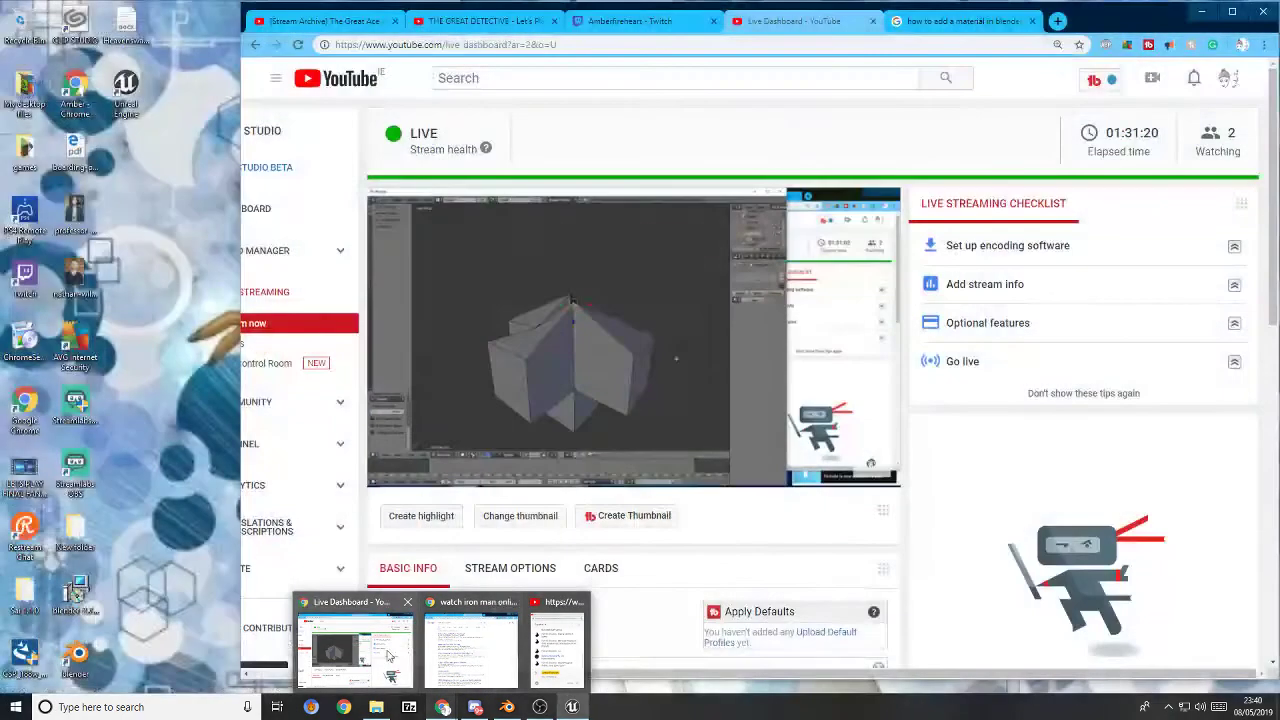
left_click(355, 648)
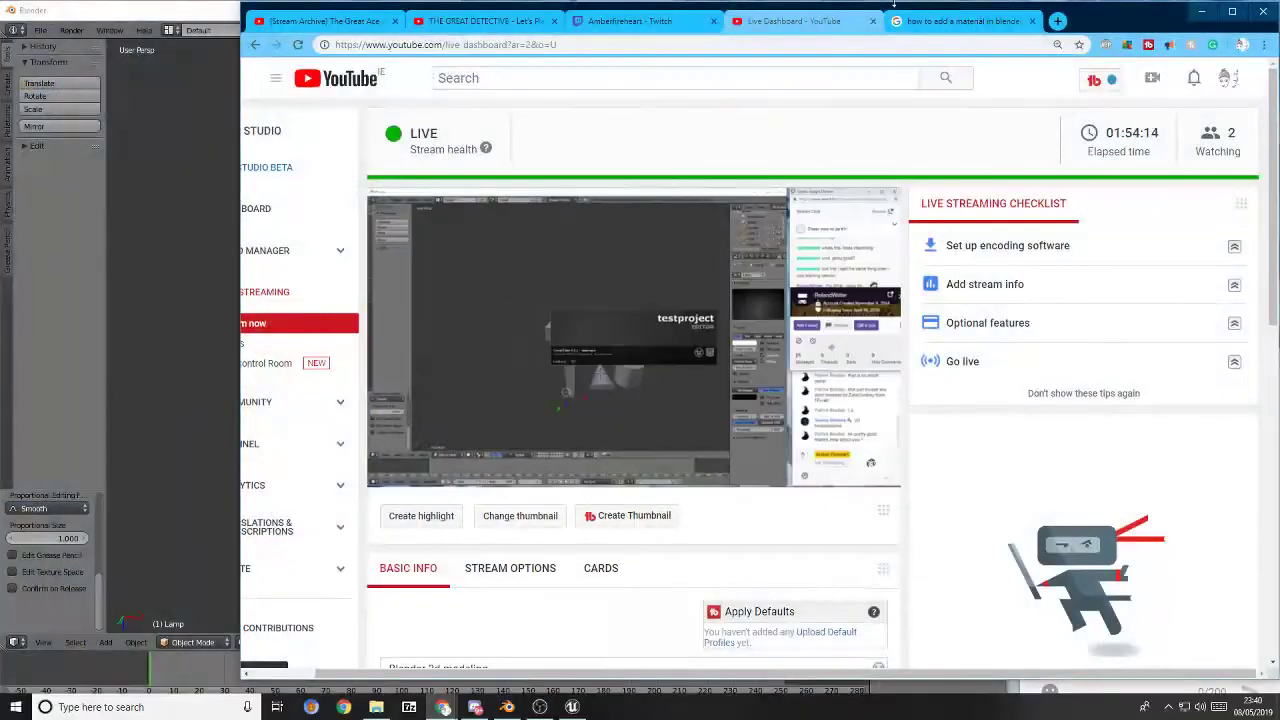
left_click(668, 21)
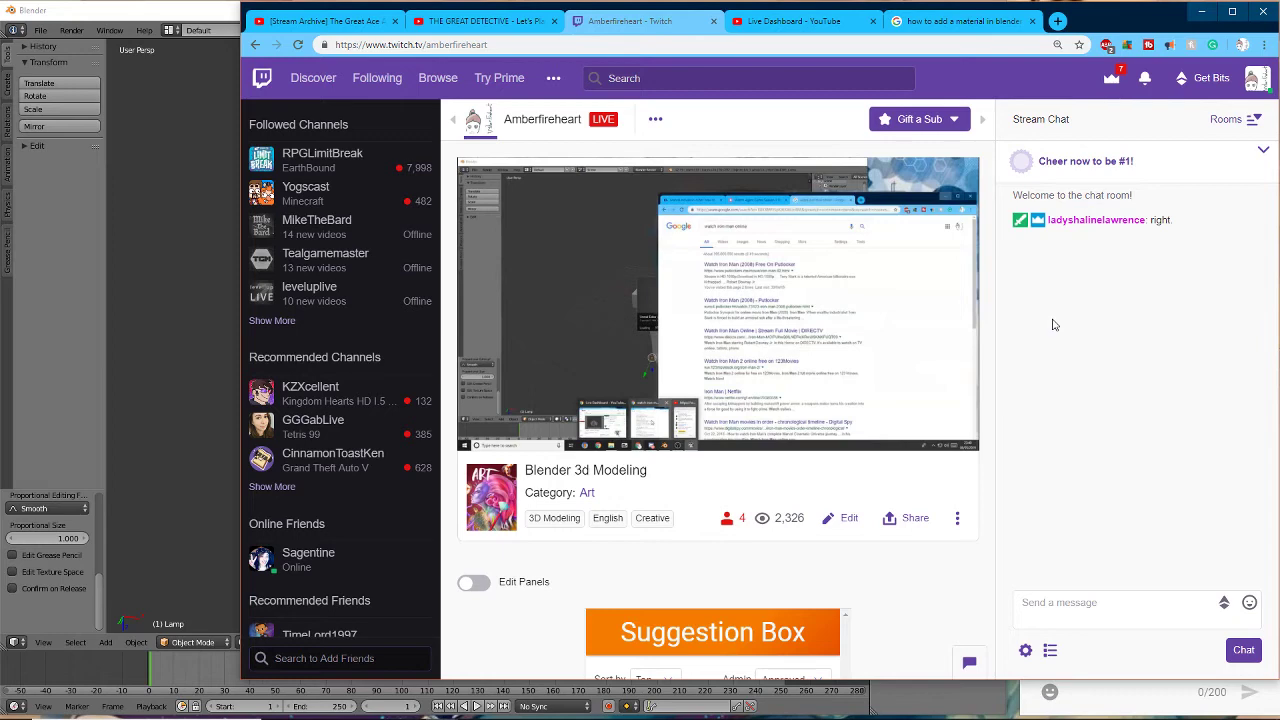
left_click(1082, 224)
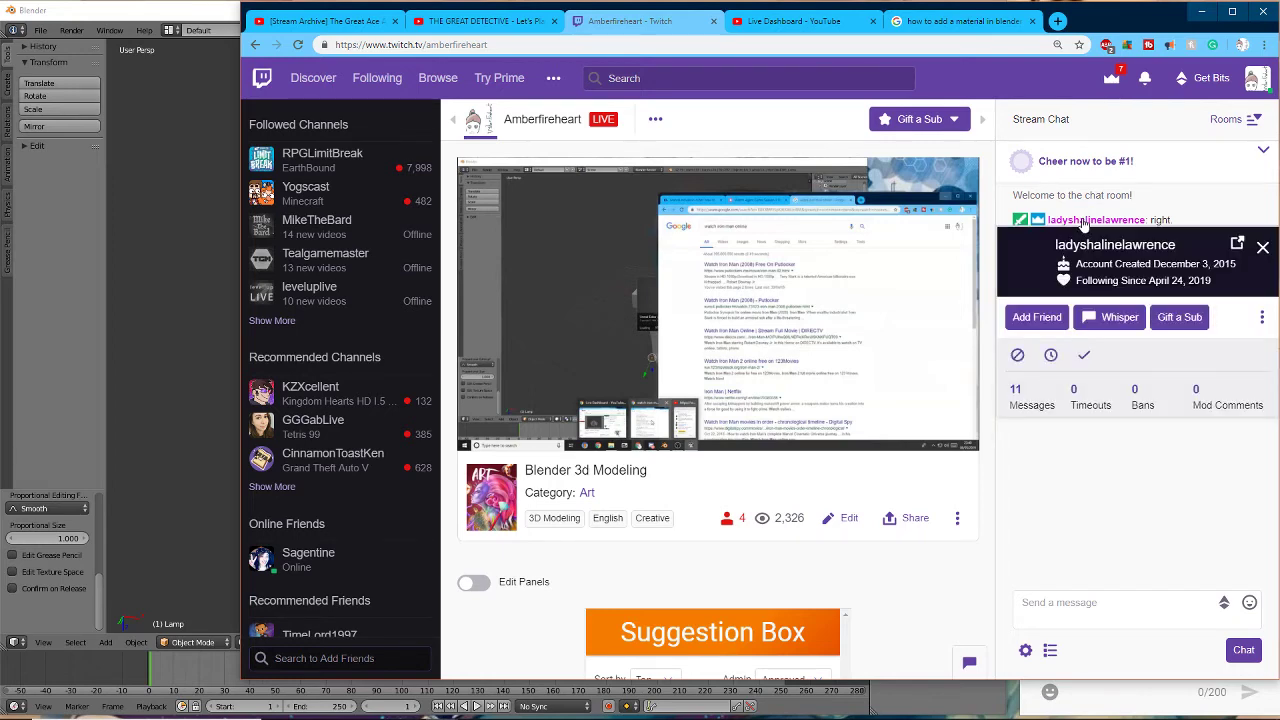
- Make the second viewer in the Twitch chat a moderator from their profile card and close the card
left_click(1083, 224)
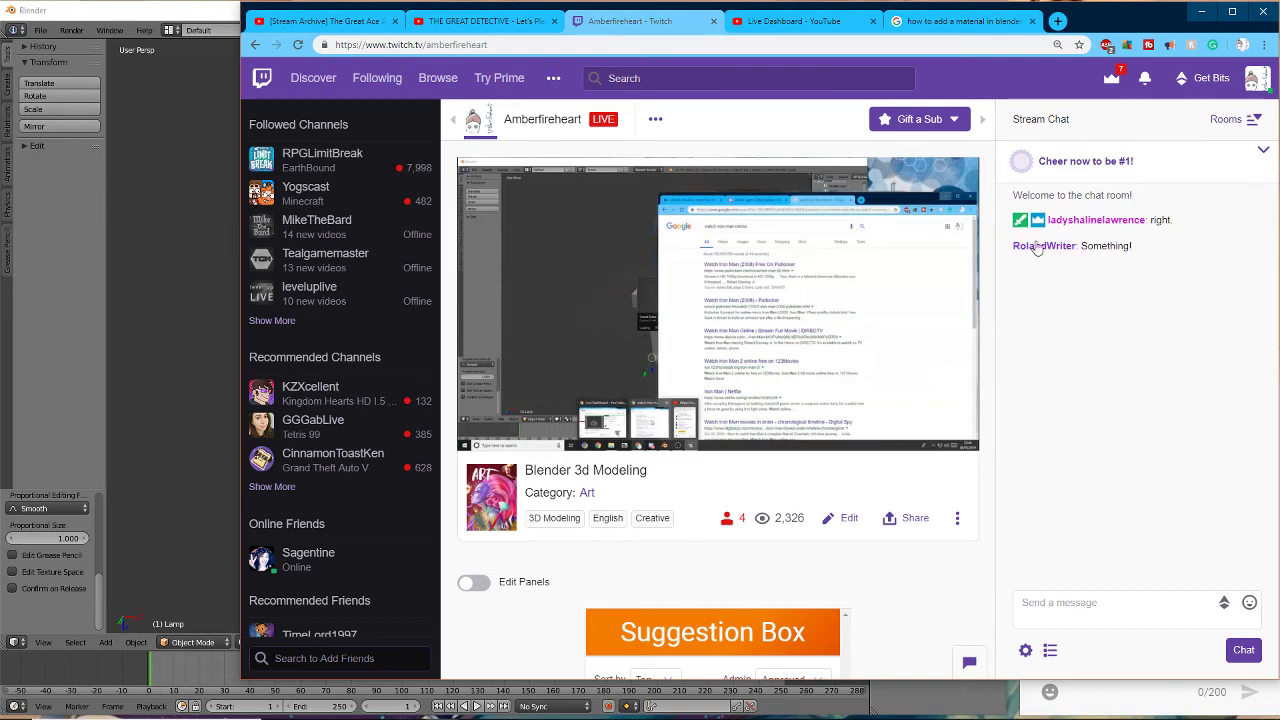
left_click(1038, 250)
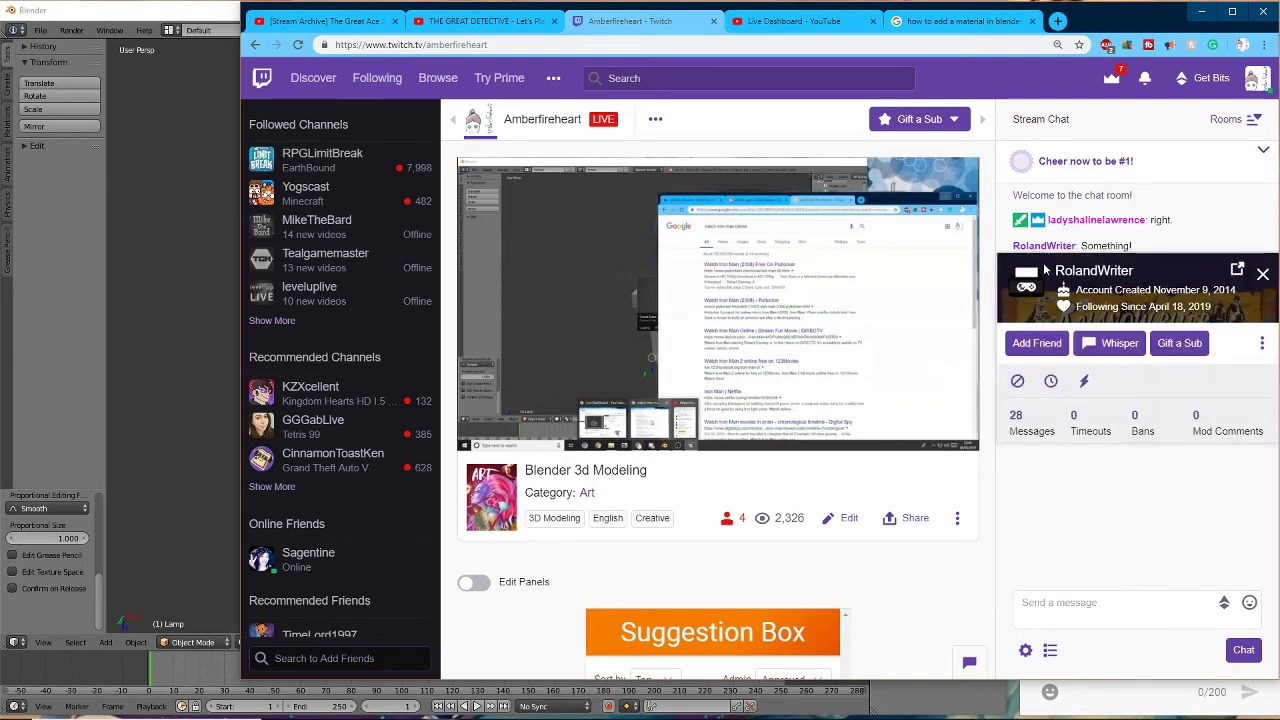
left_click(1083, 382)
left_click(1263, 275)
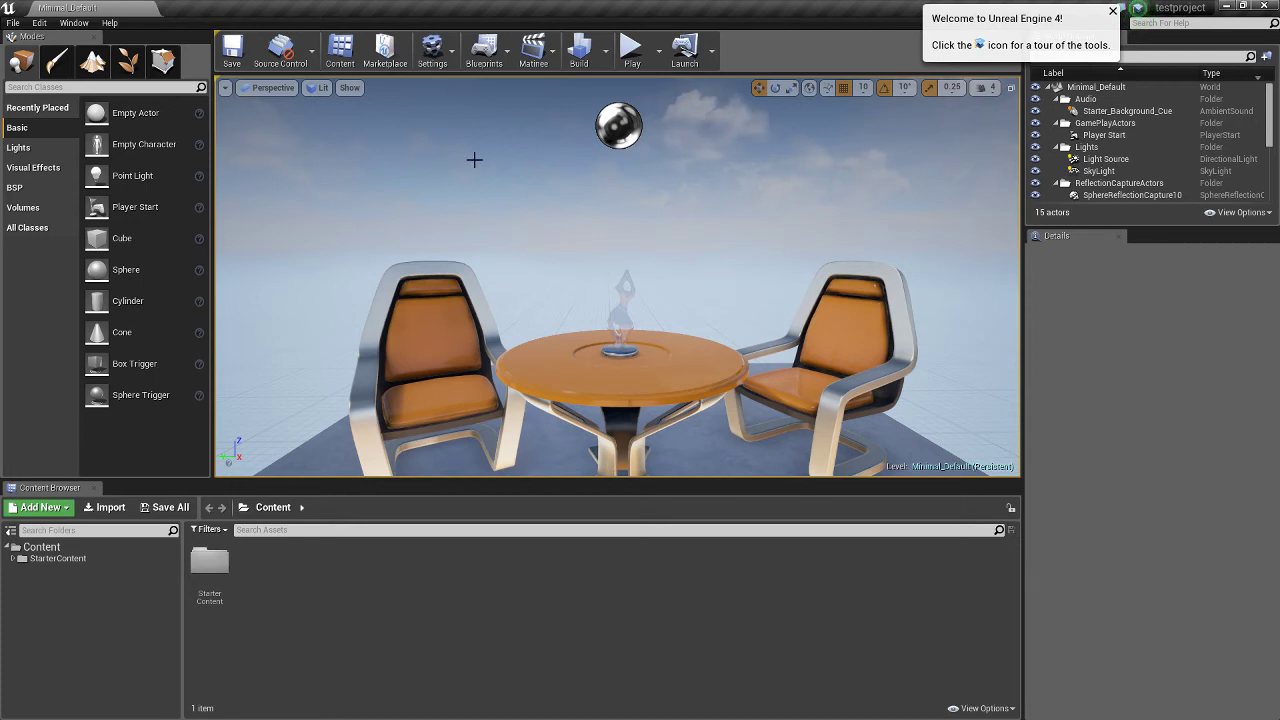
- Switch to the Unreal editor and look over the default level, the file commands and the Content folder
scroll(494, 215, "down", 6)
scroll(494, 215, "up", 6)
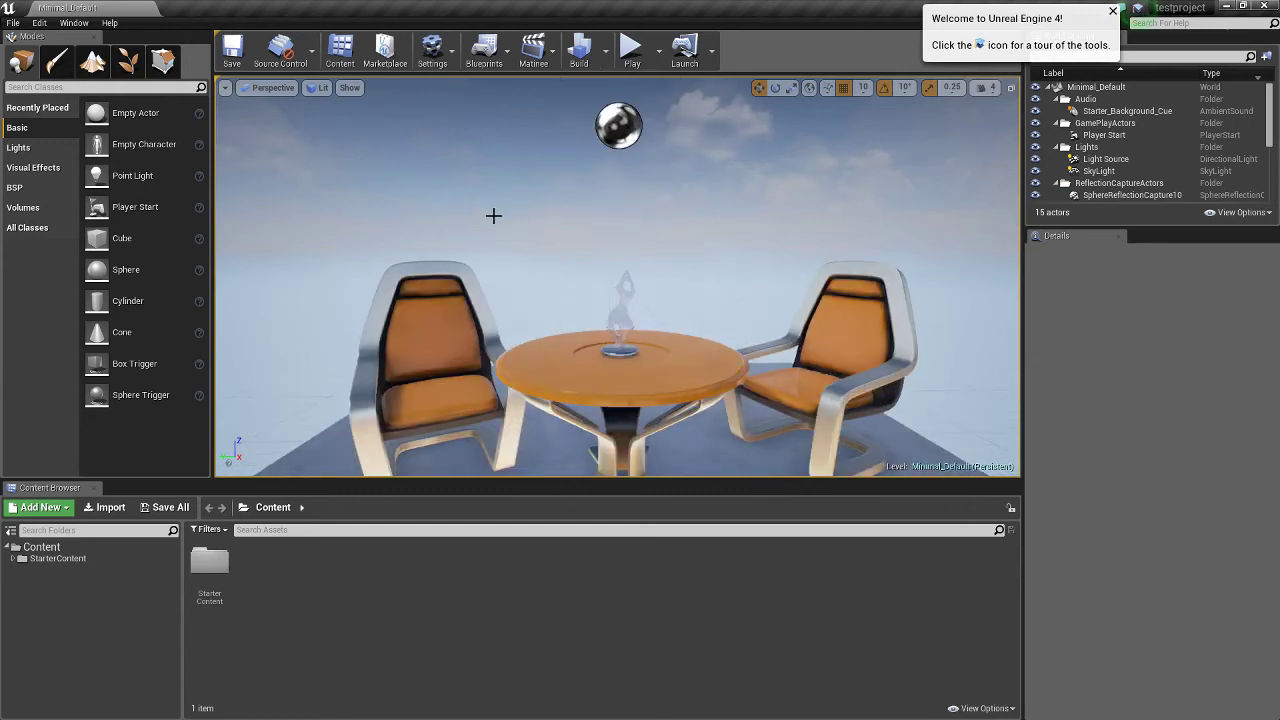
scroll(493, 215, "down", 5)
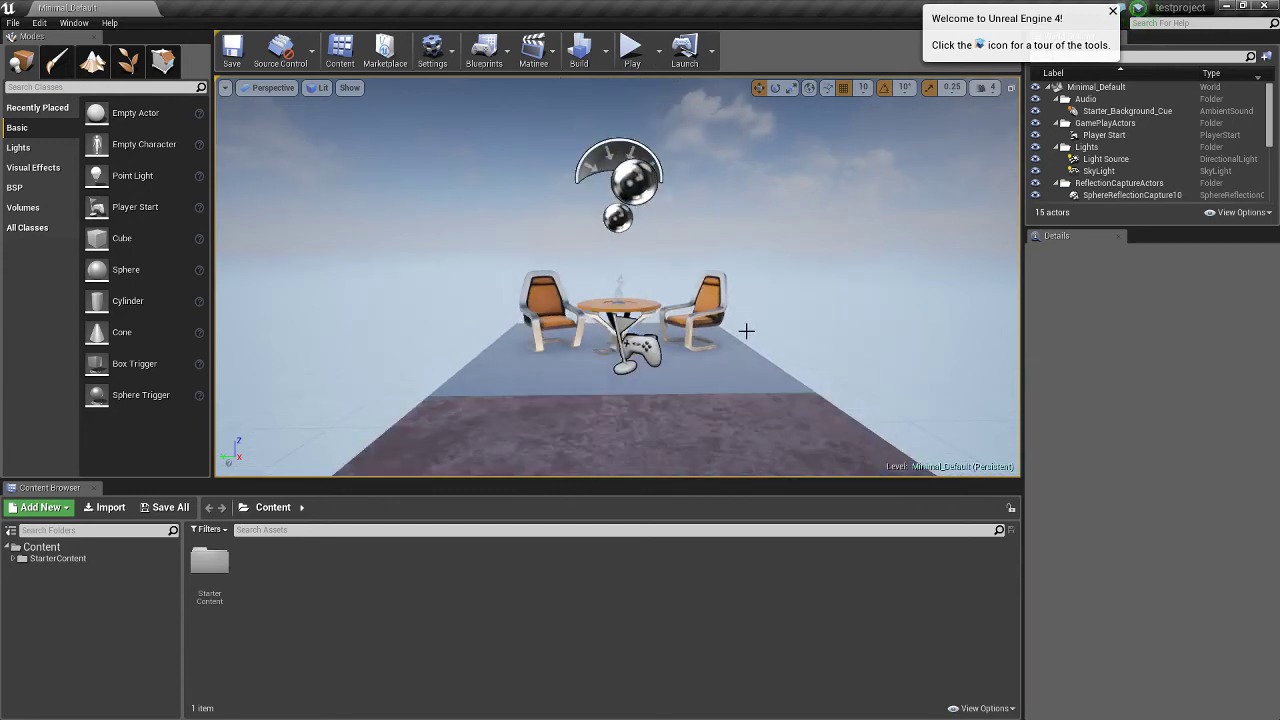
middle_click_drag(729, 363, 840, 368)
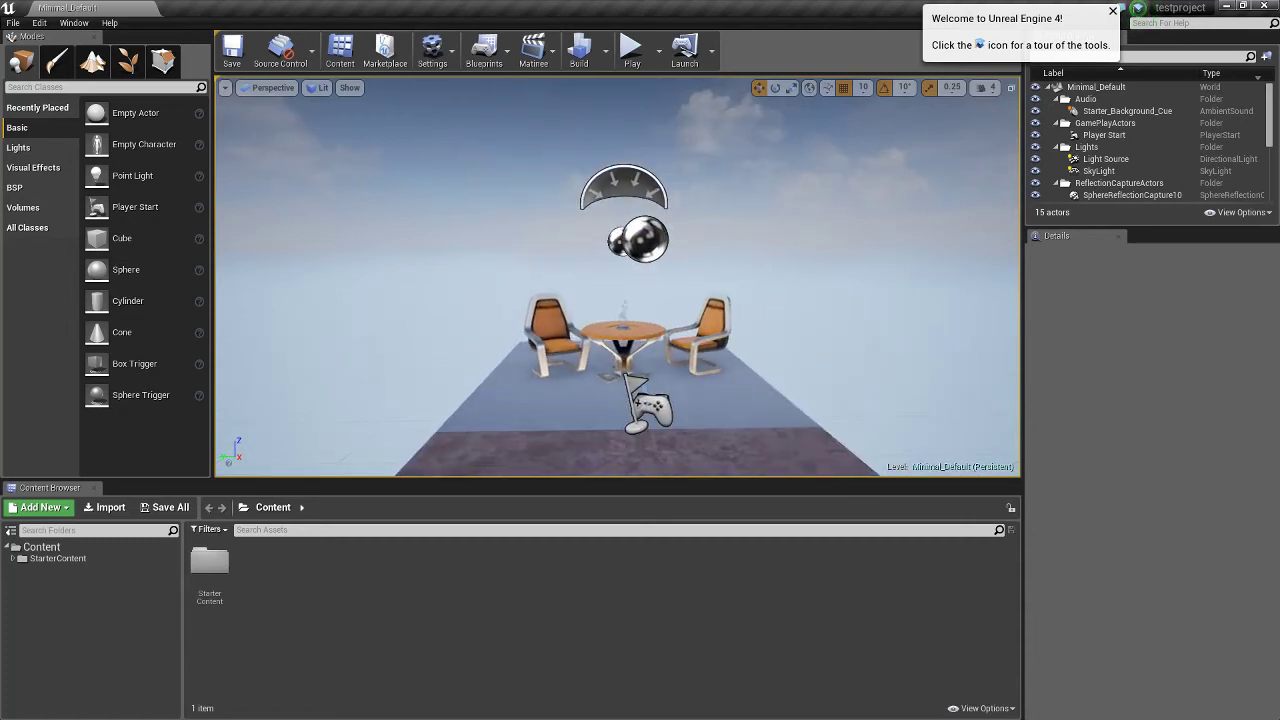
scroll(748, 362, "up", 3)
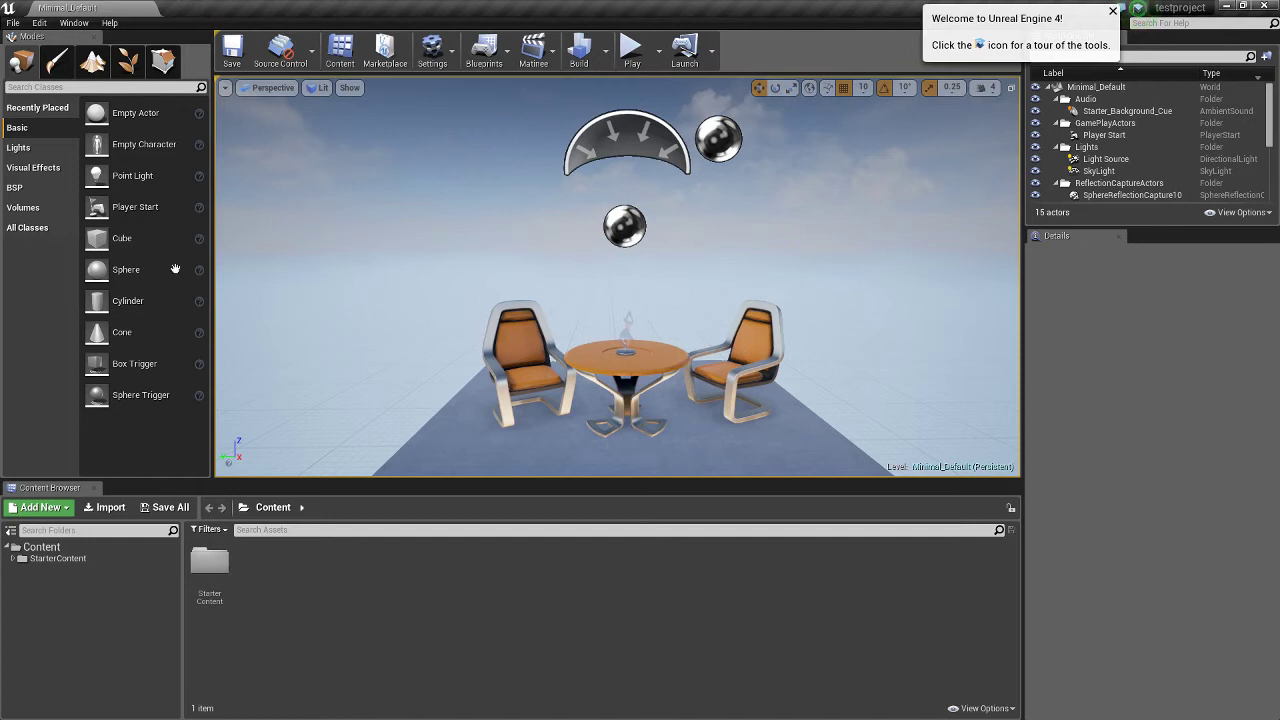
left_click(15, 22)
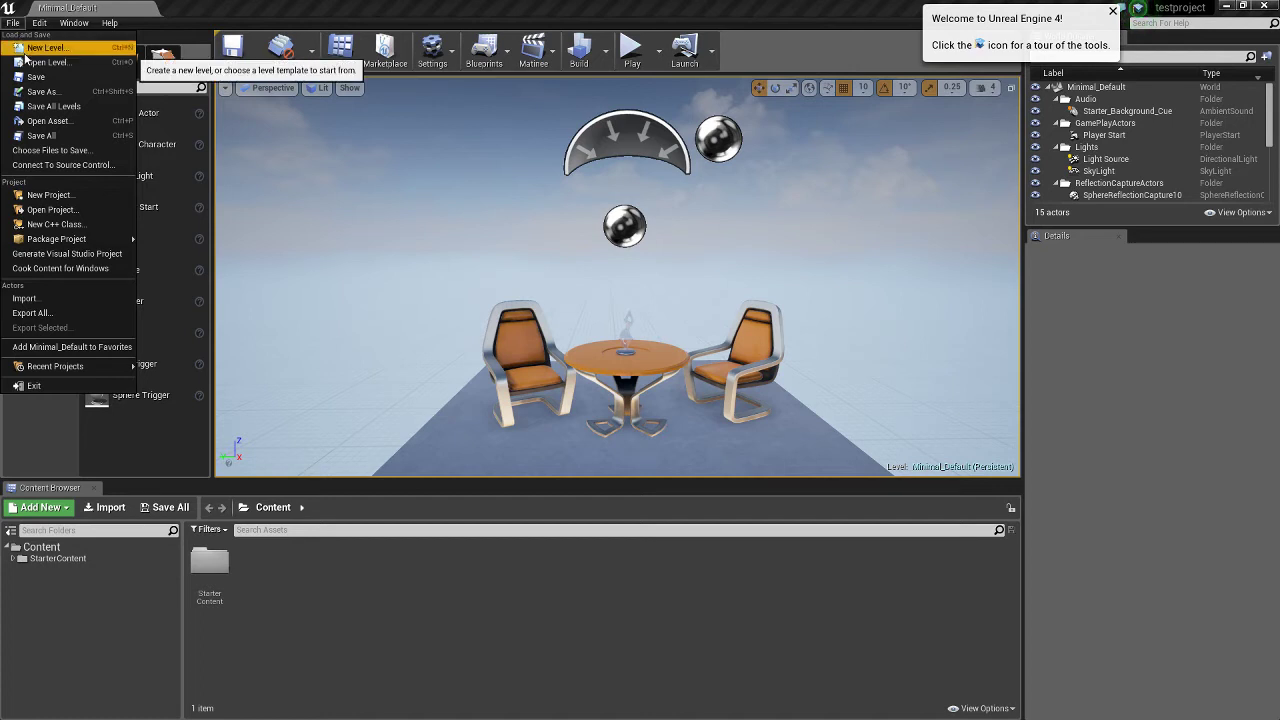
left_click(63, 607)
left_click(73, 547)
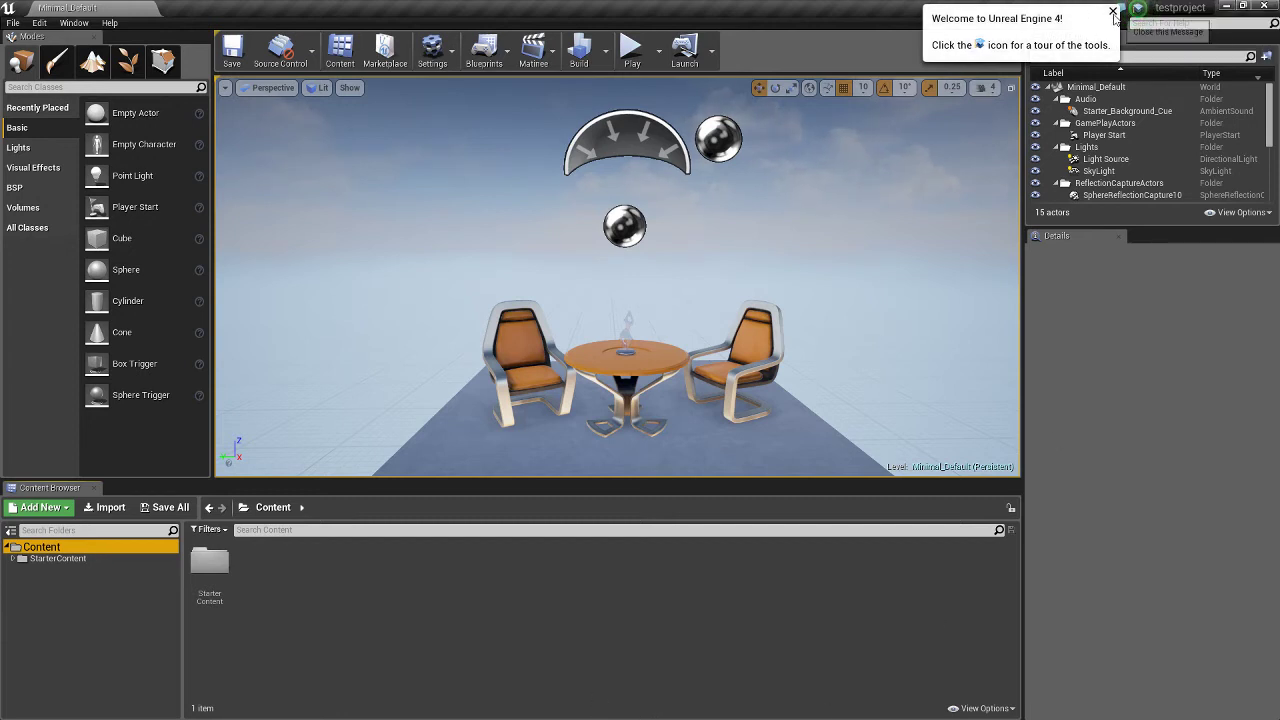
- Dismiss the Unreal welcome message and restore, reposition and enlarge the editor window so it leaves room beside it for the stream chats
left_click(1111, 12)
left_click_drag(1111, 12, 873, 138)
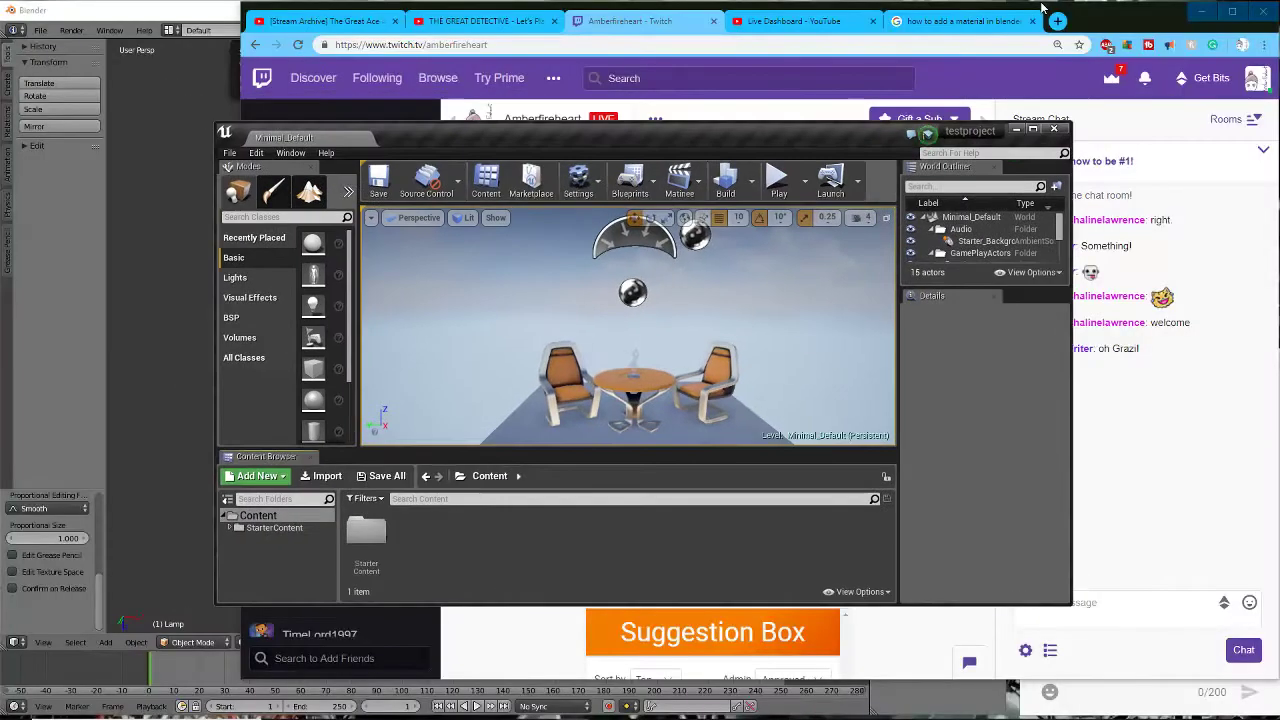
left_click_drag(604, 137, 391, 16)
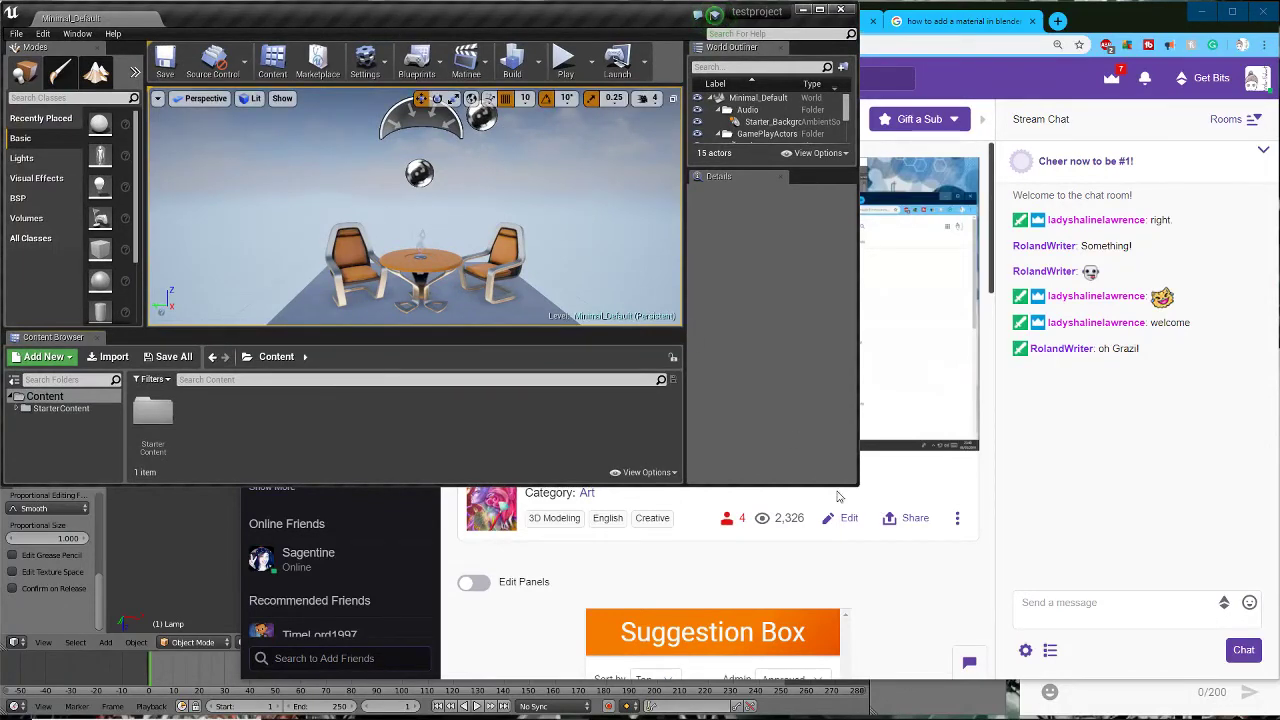
left_click_drag(857, 483, 1015, 678)
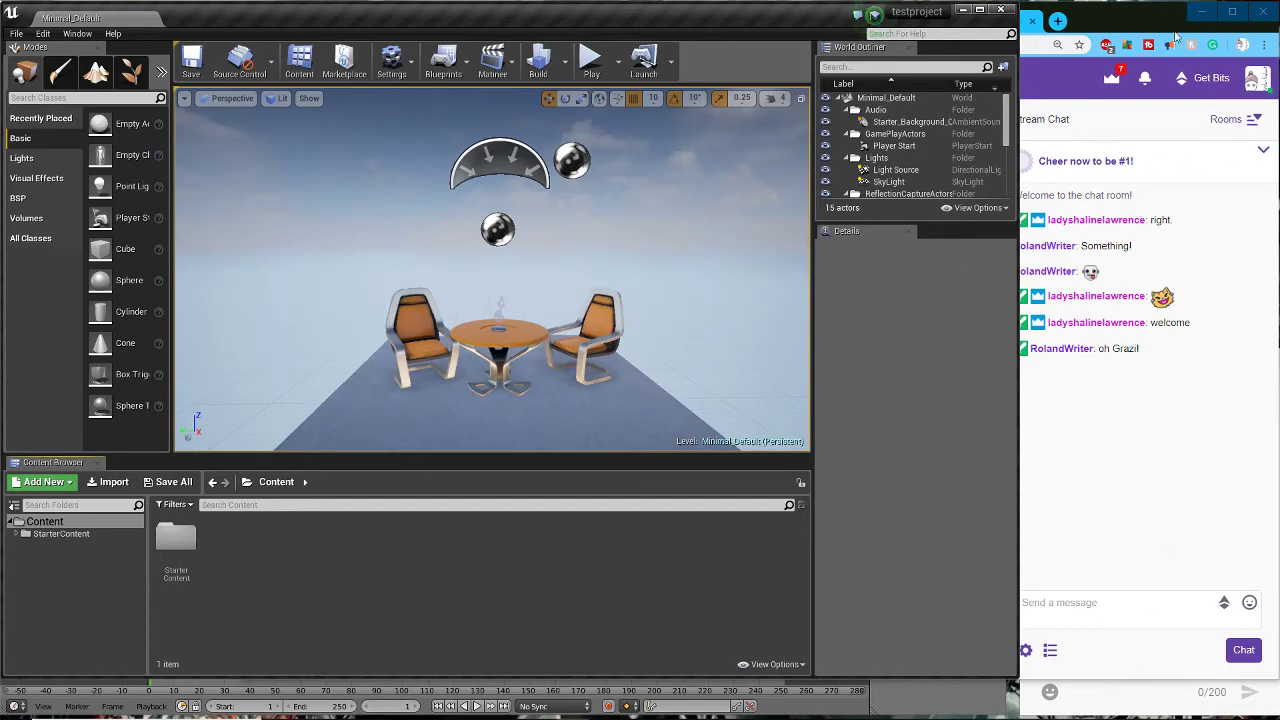
- Pop out the Twitch chat, minimize the main Chrome window and place the chat beside Unreal, above the YouTube chat
left_click(1170, 515)
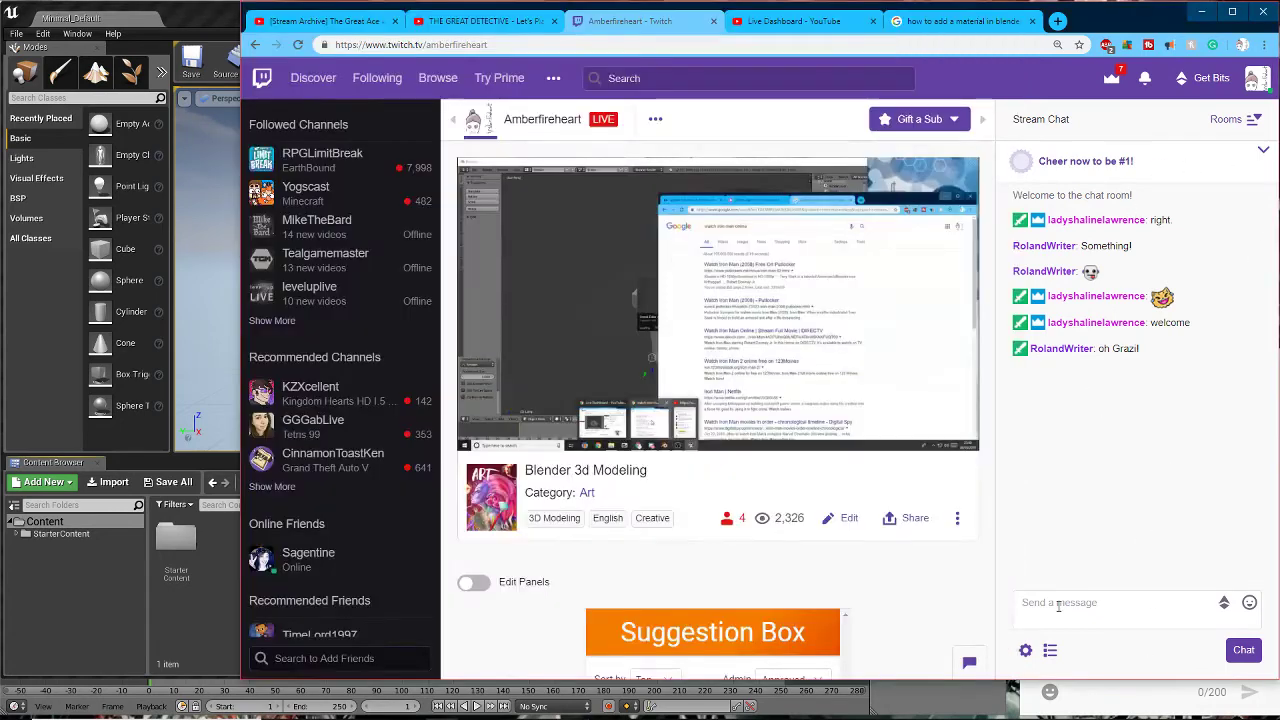
left_click(1025, 650)
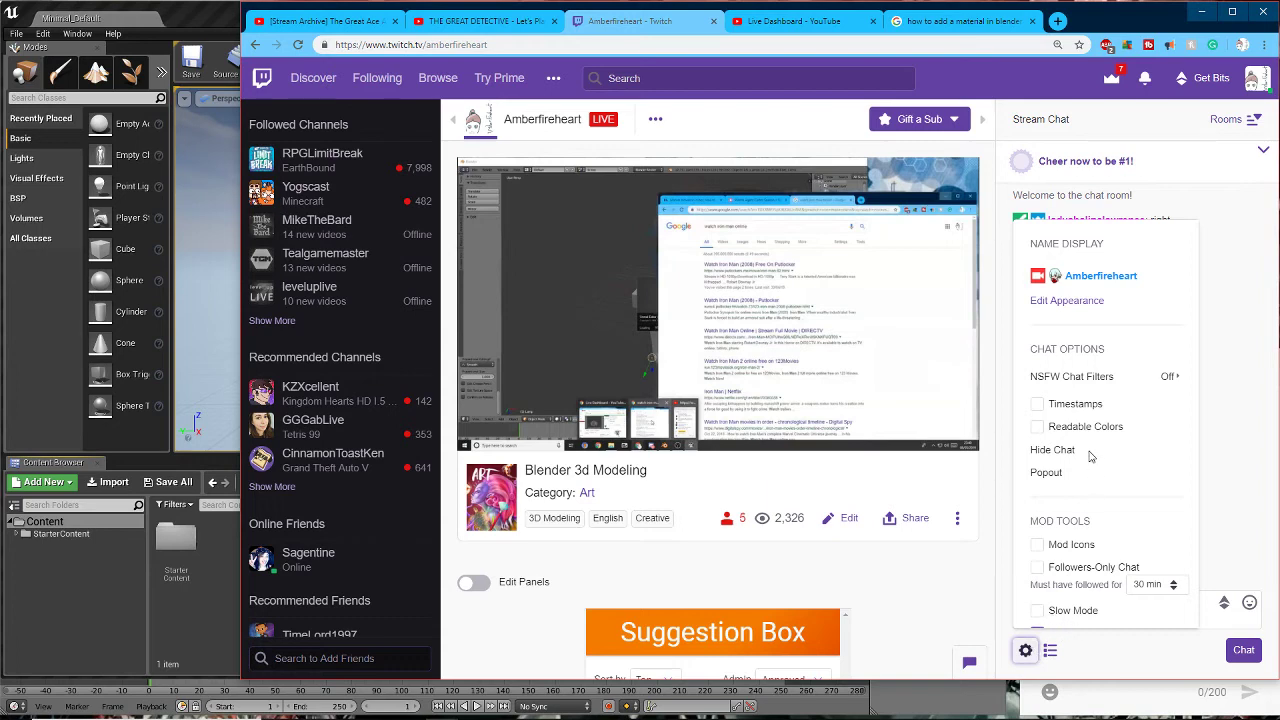
scroll(1091, 448, "down", 3)
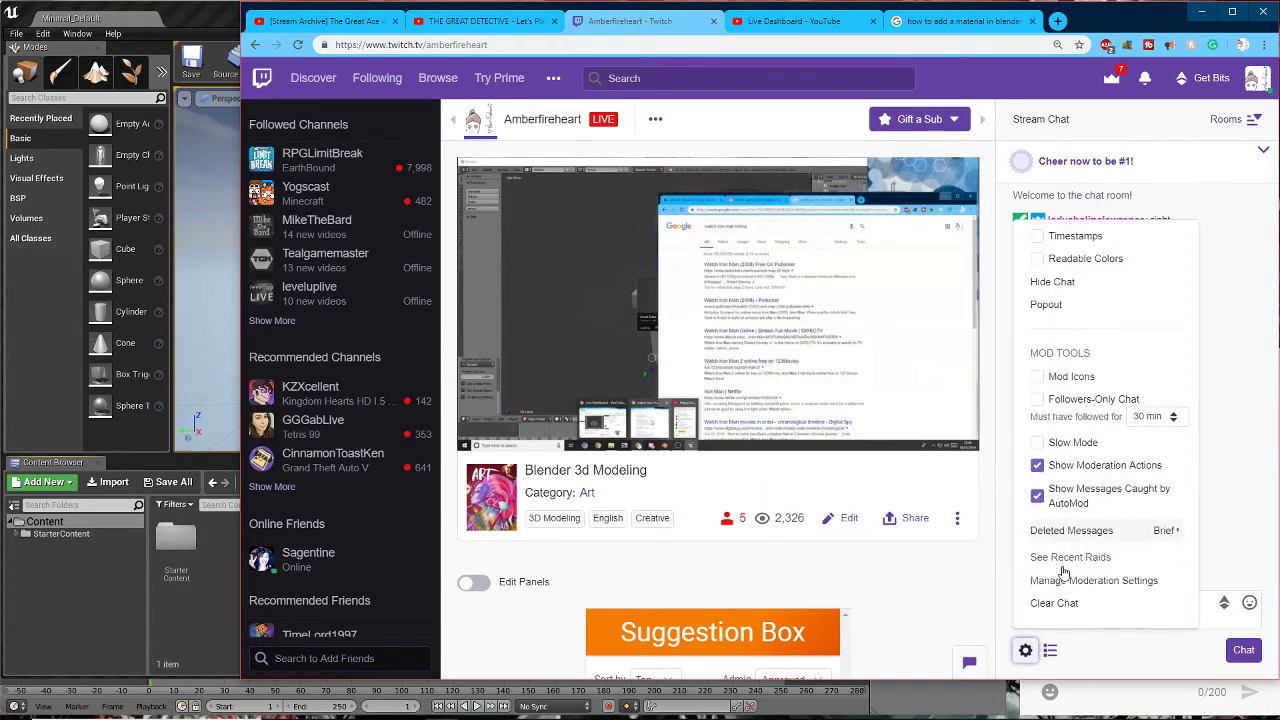
left_click(1045, 305)
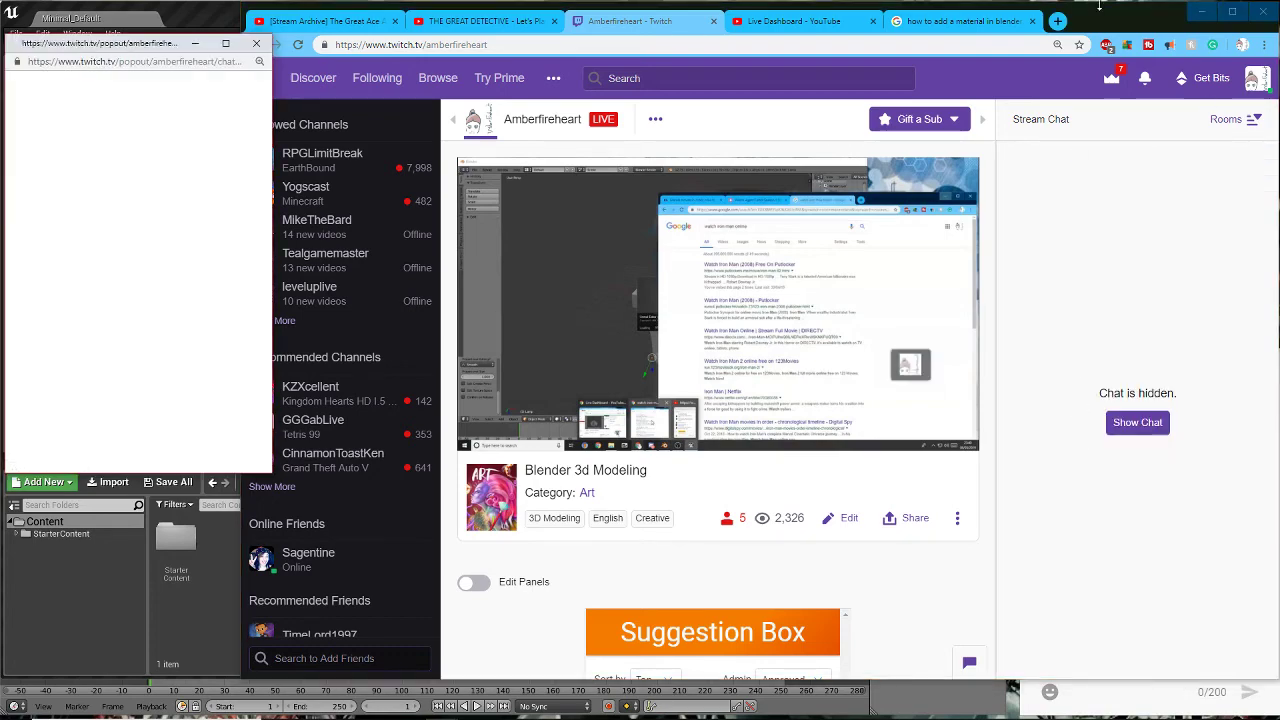
left_click(1202, 11)
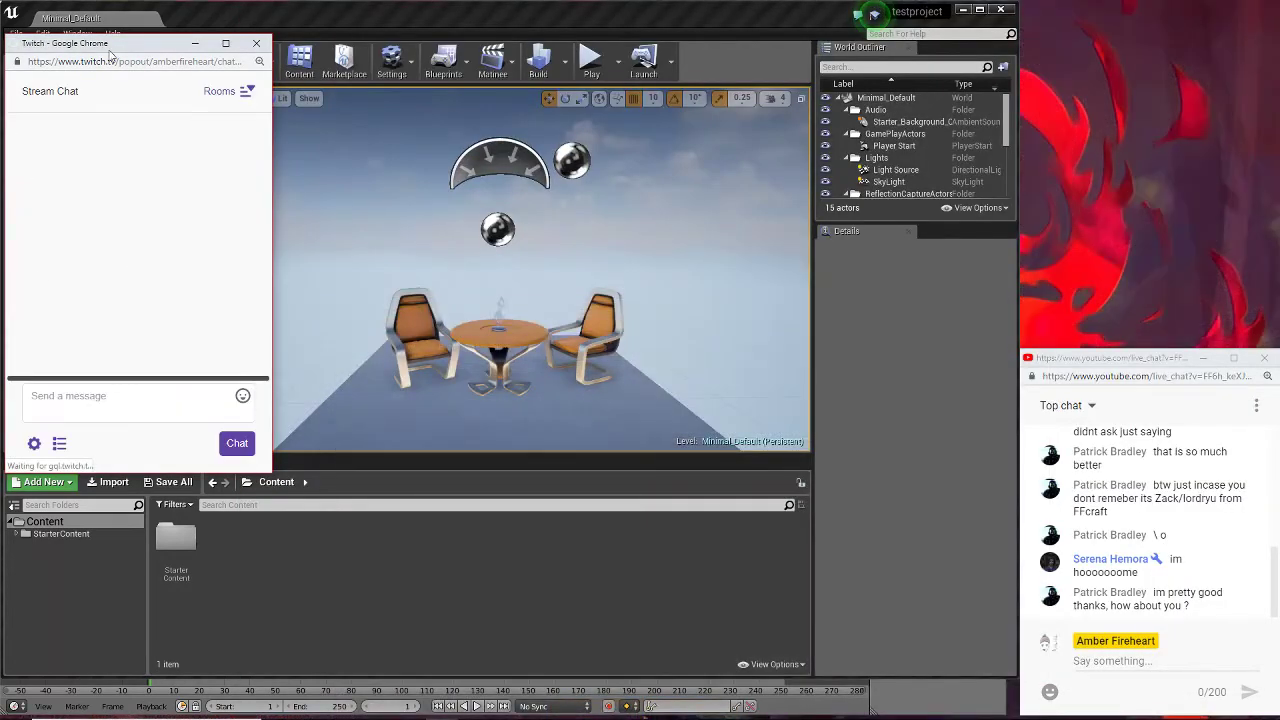
left_click_drag(112, 52, 1133, 36)
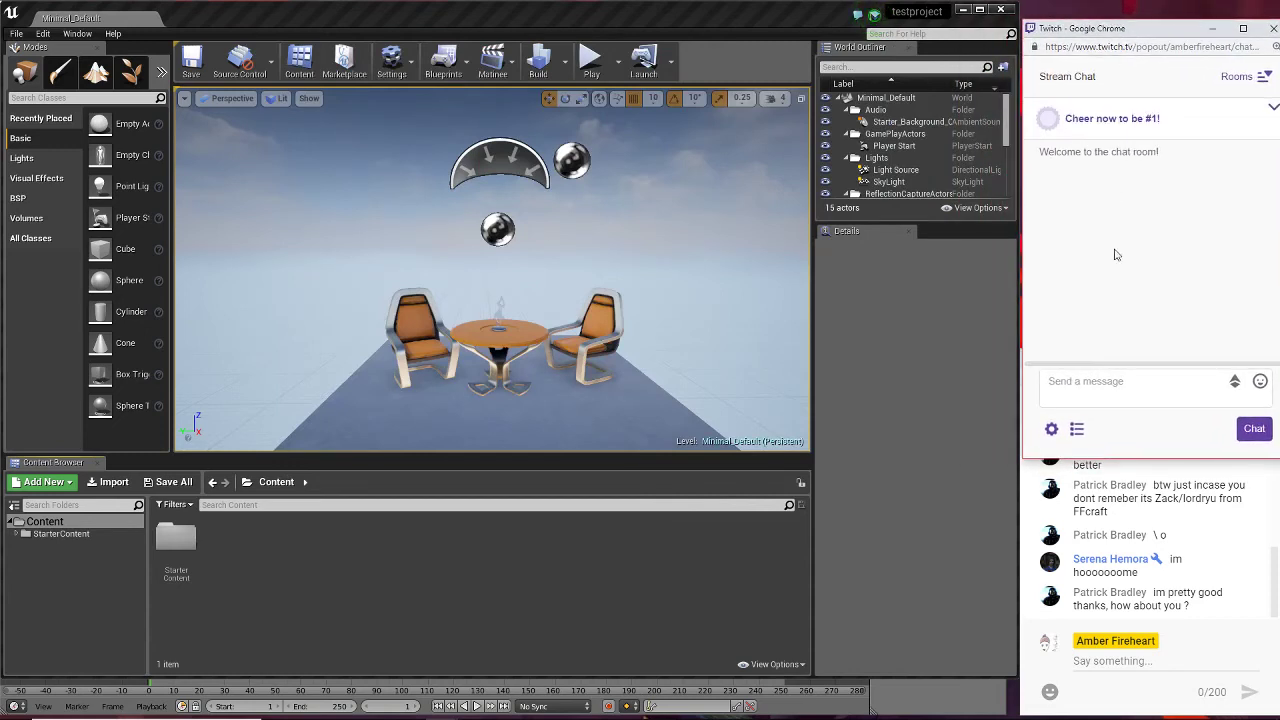
left_click(1042, 630)
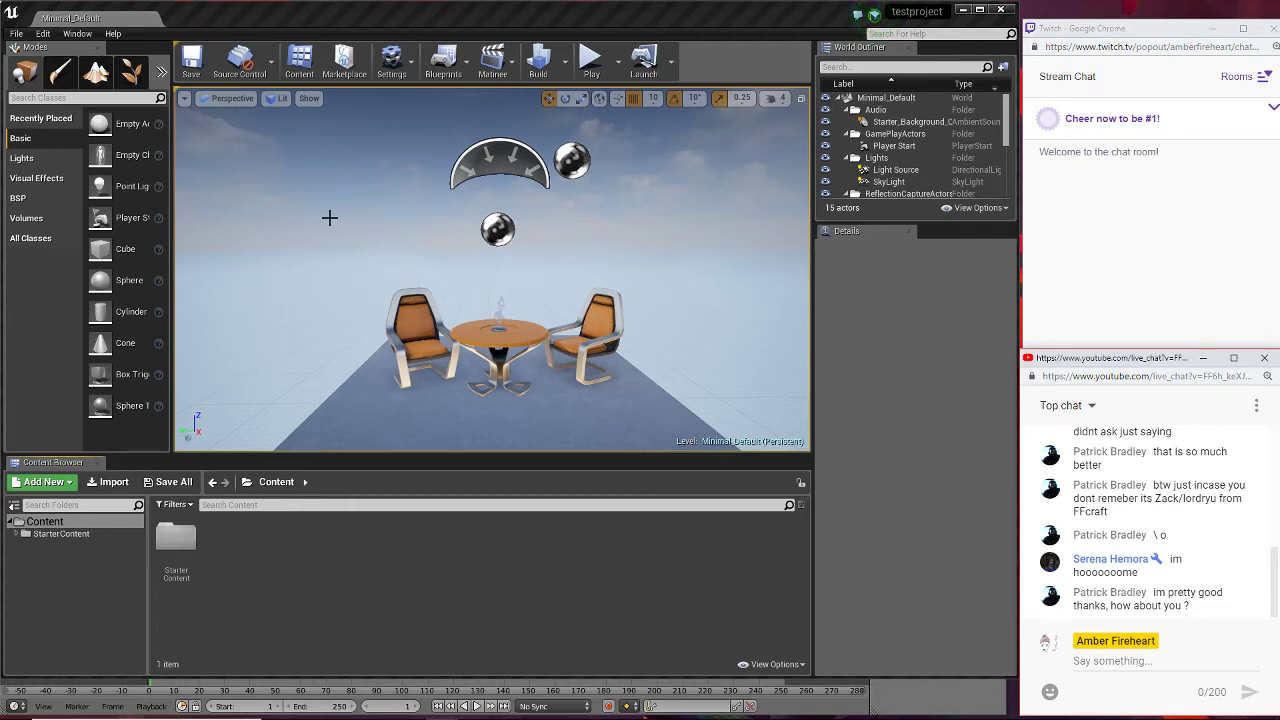
- Switch to the Epic Games Launcher and show the Vault assets in the Unreal Engine library
right_click_drag(330, 127, 330, 127)
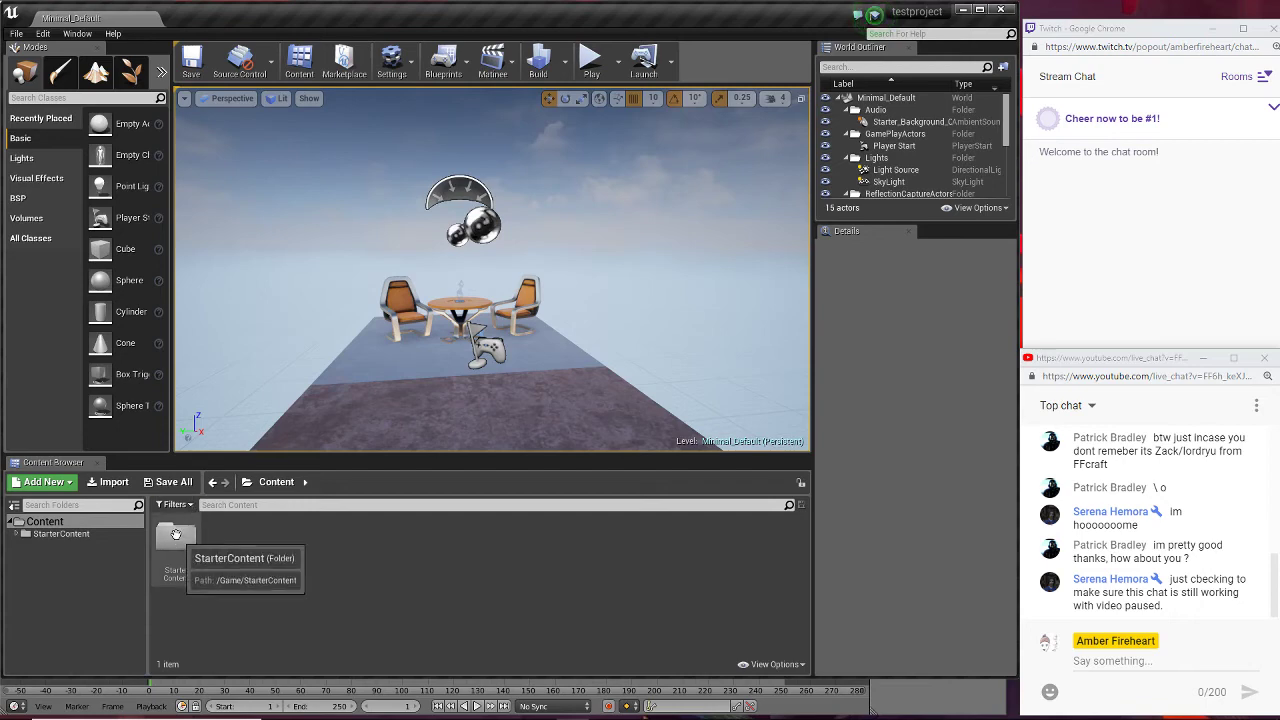
mouse_move(436, 718)
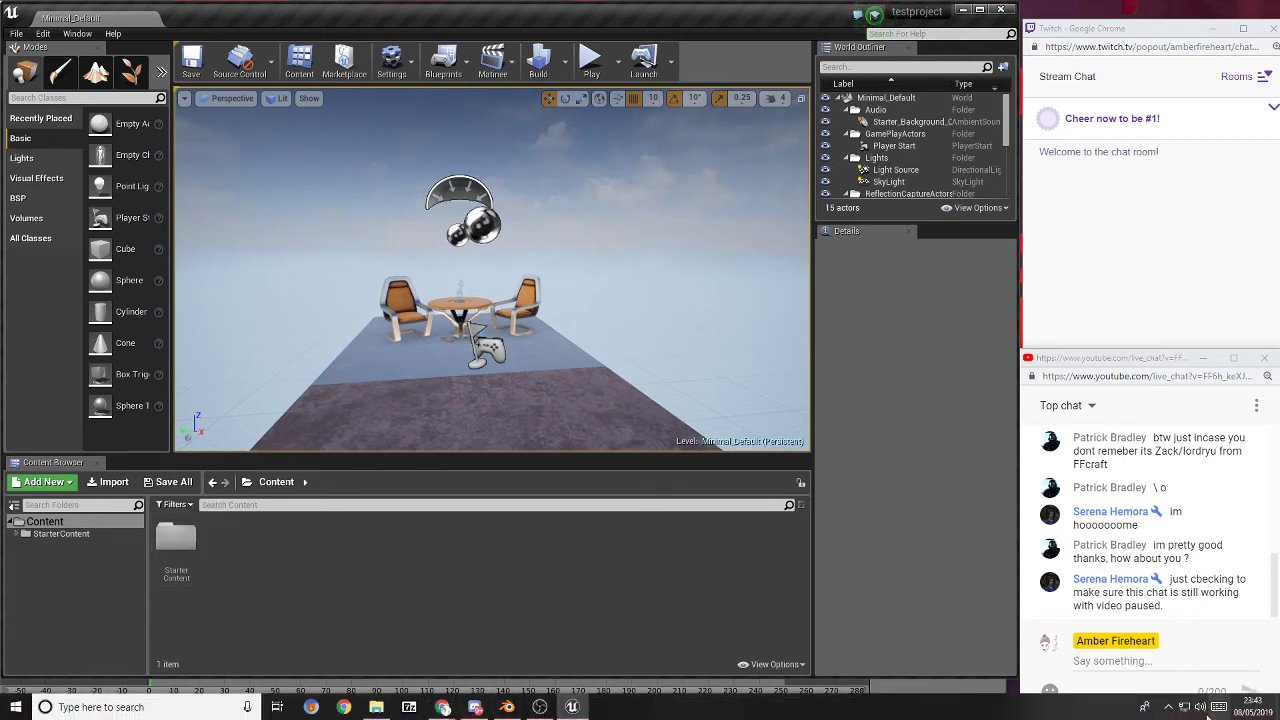
left_click(1169, 708)
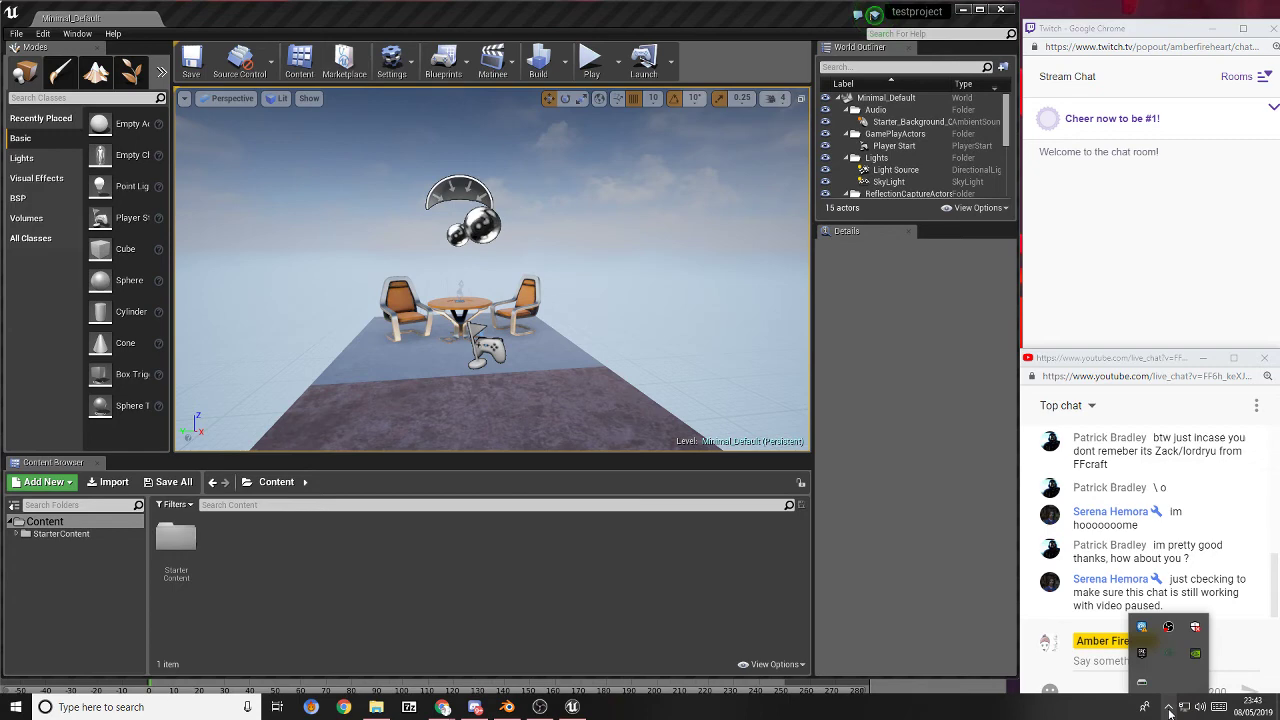
left_click(1143, 655)
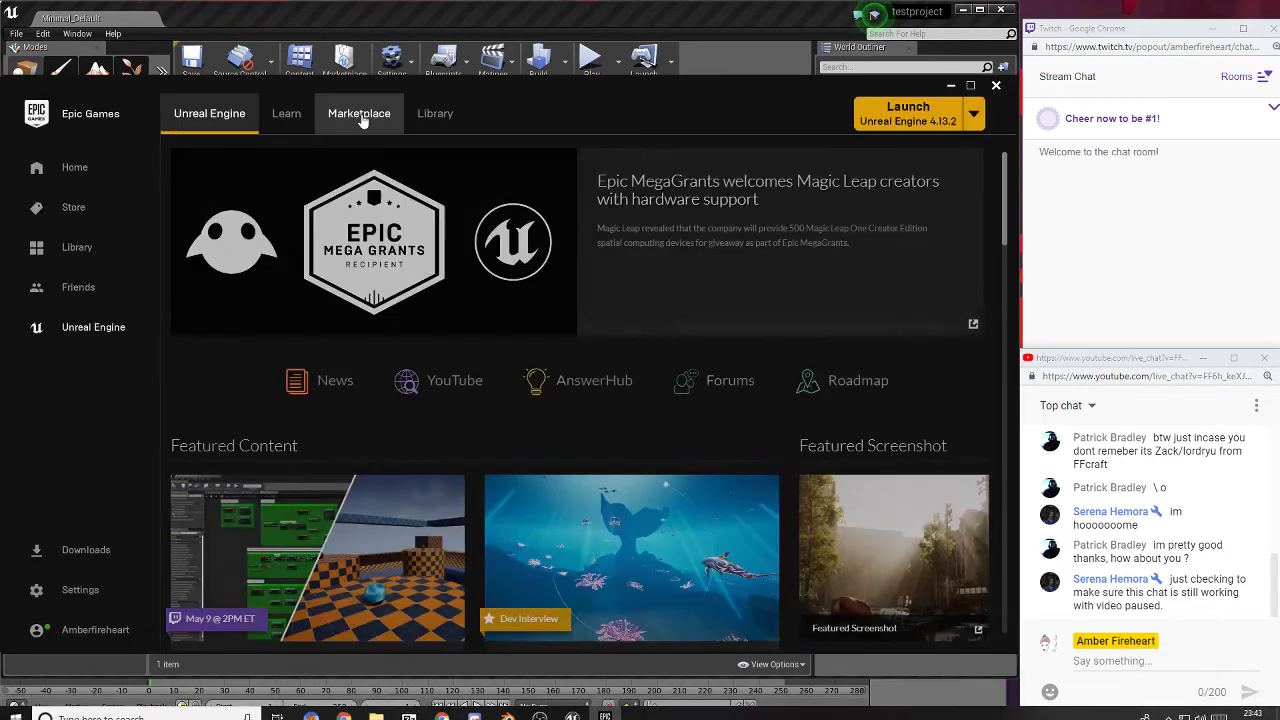
left_click(433, 114)
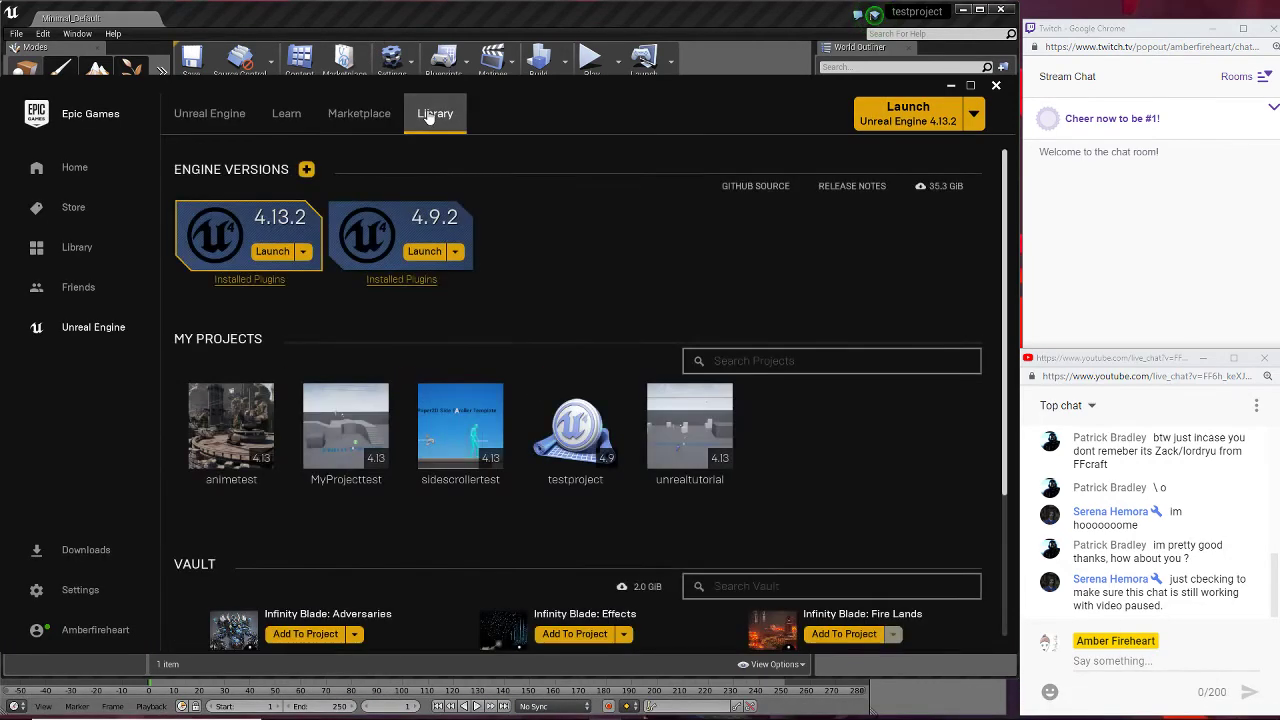
scroll(608, 330, "down", 3)
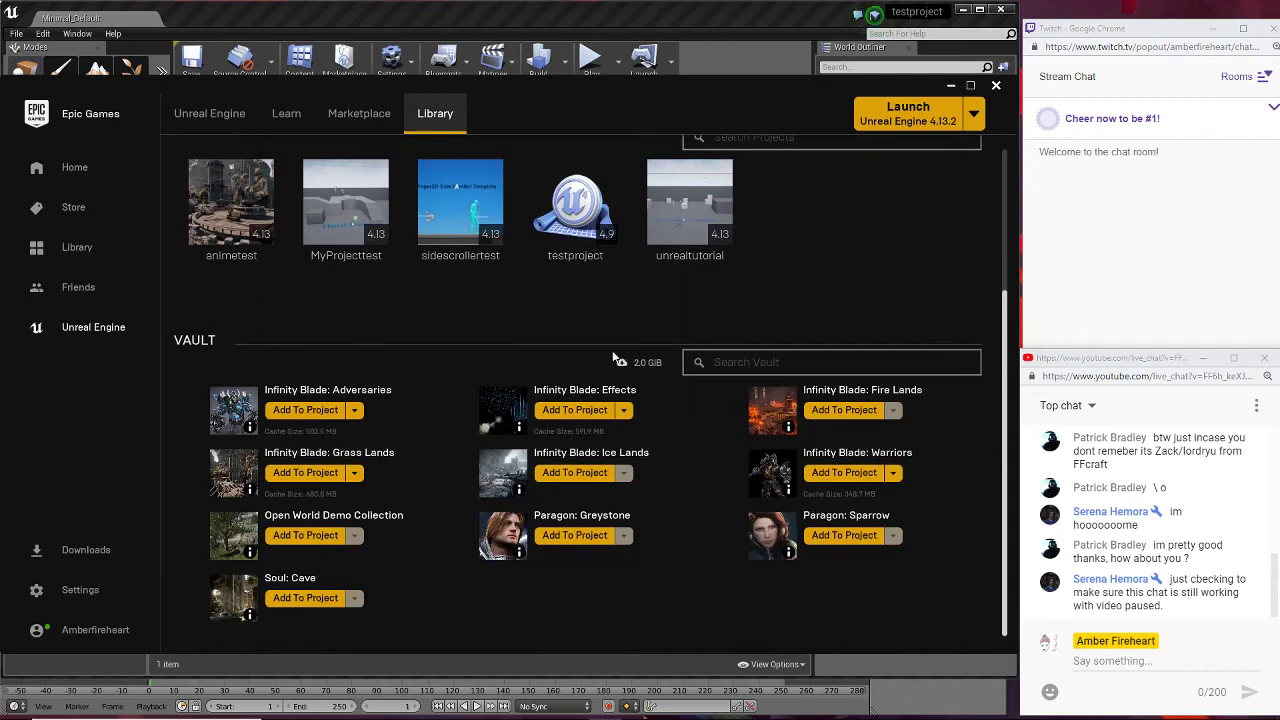
- Start adding Paragon: Greystone to a project, show all projects and select testproject as the target
left_click(567, 540)
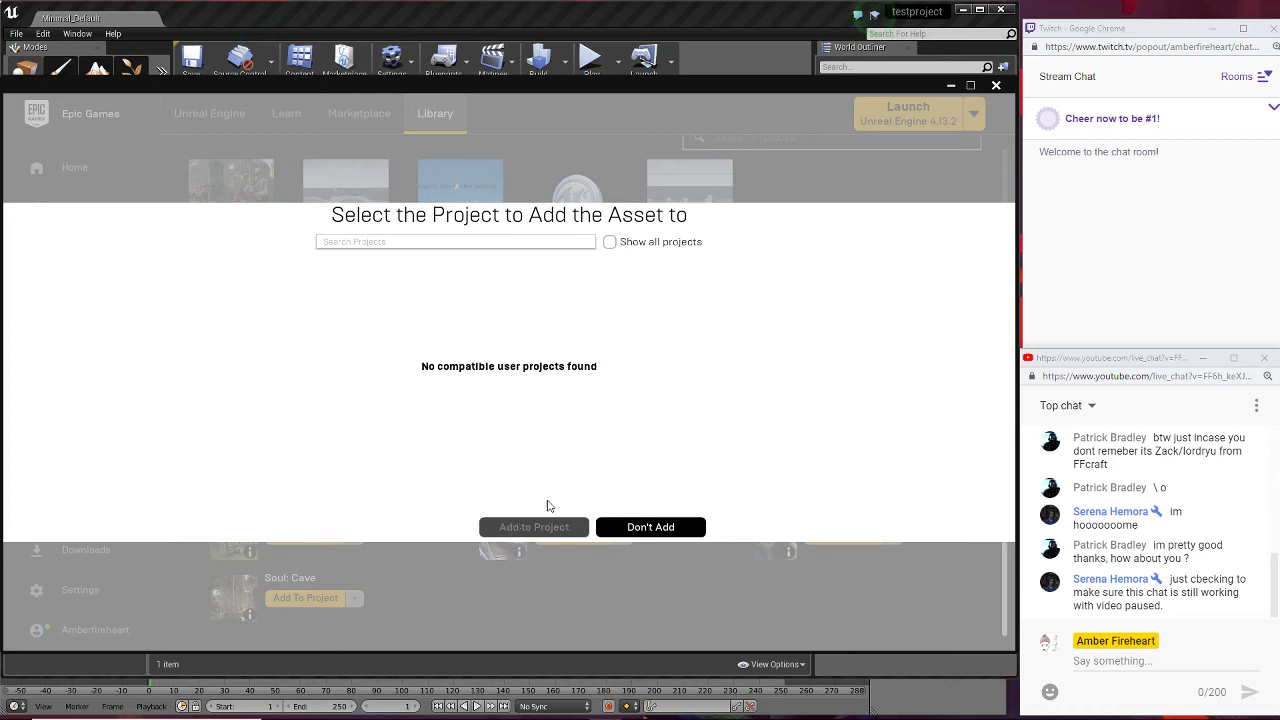
left_click(609, 242)
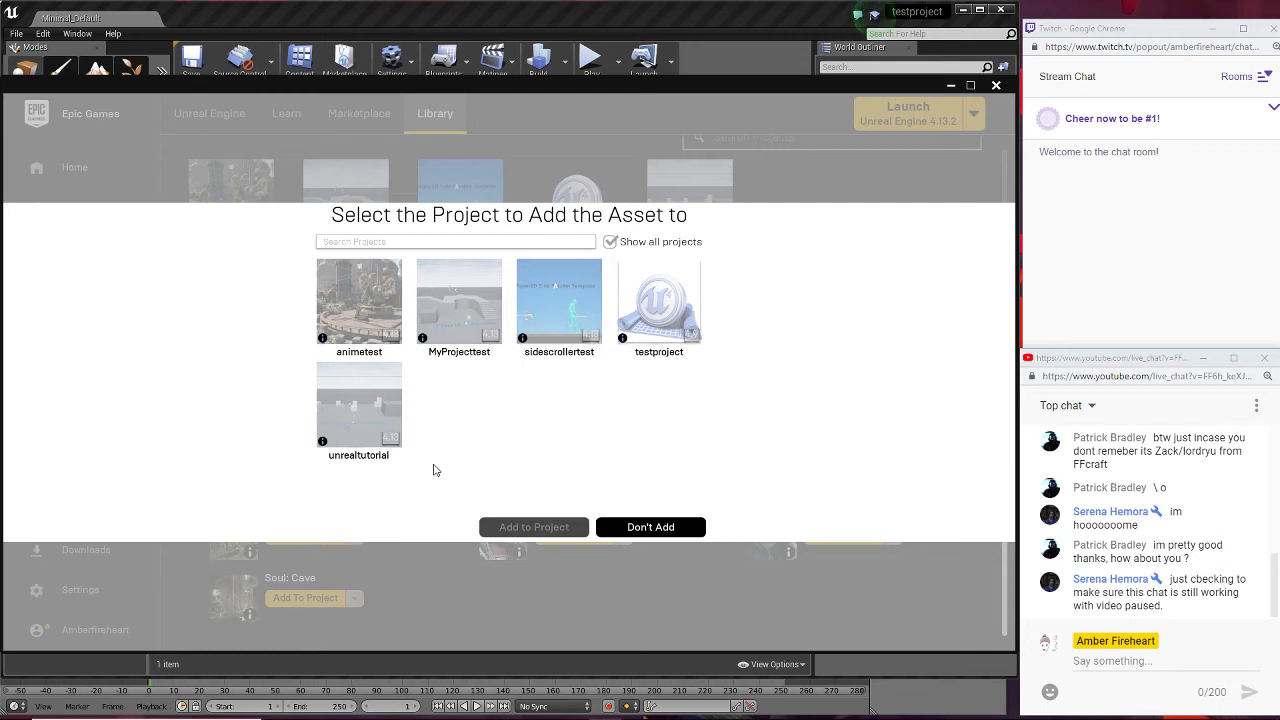
mouse_move(666, 320)
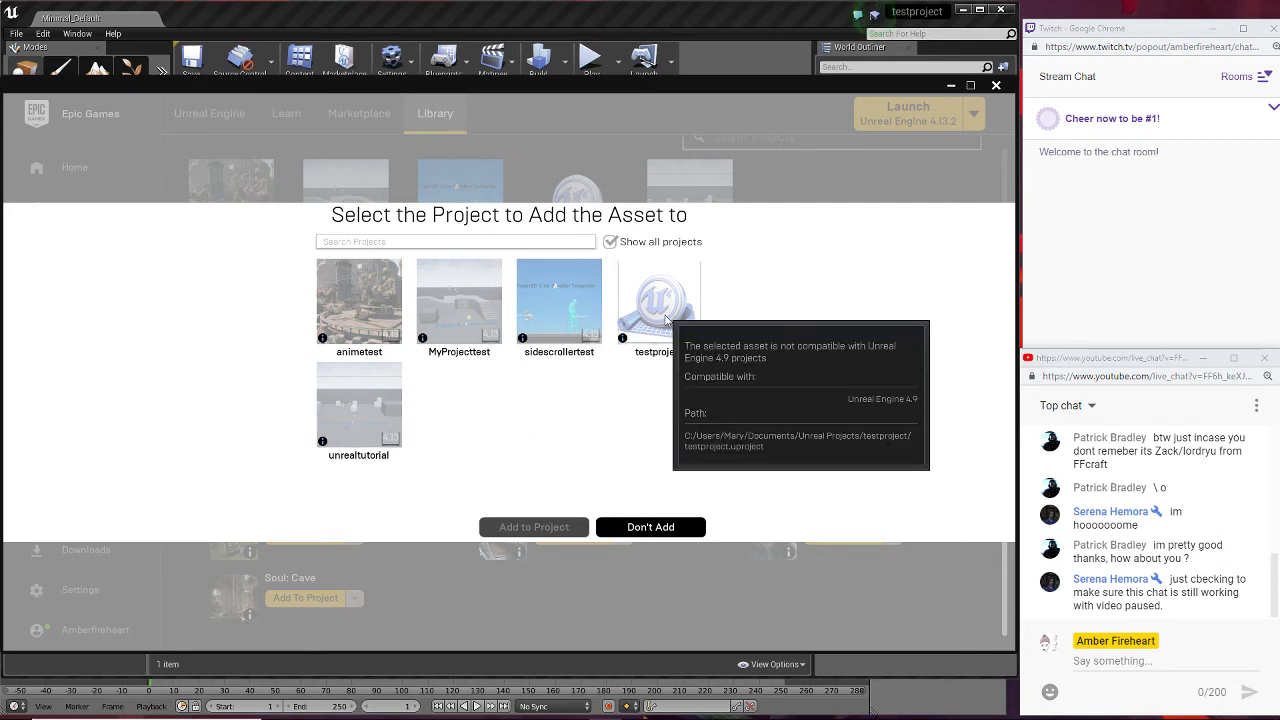
left_click(666, 320)
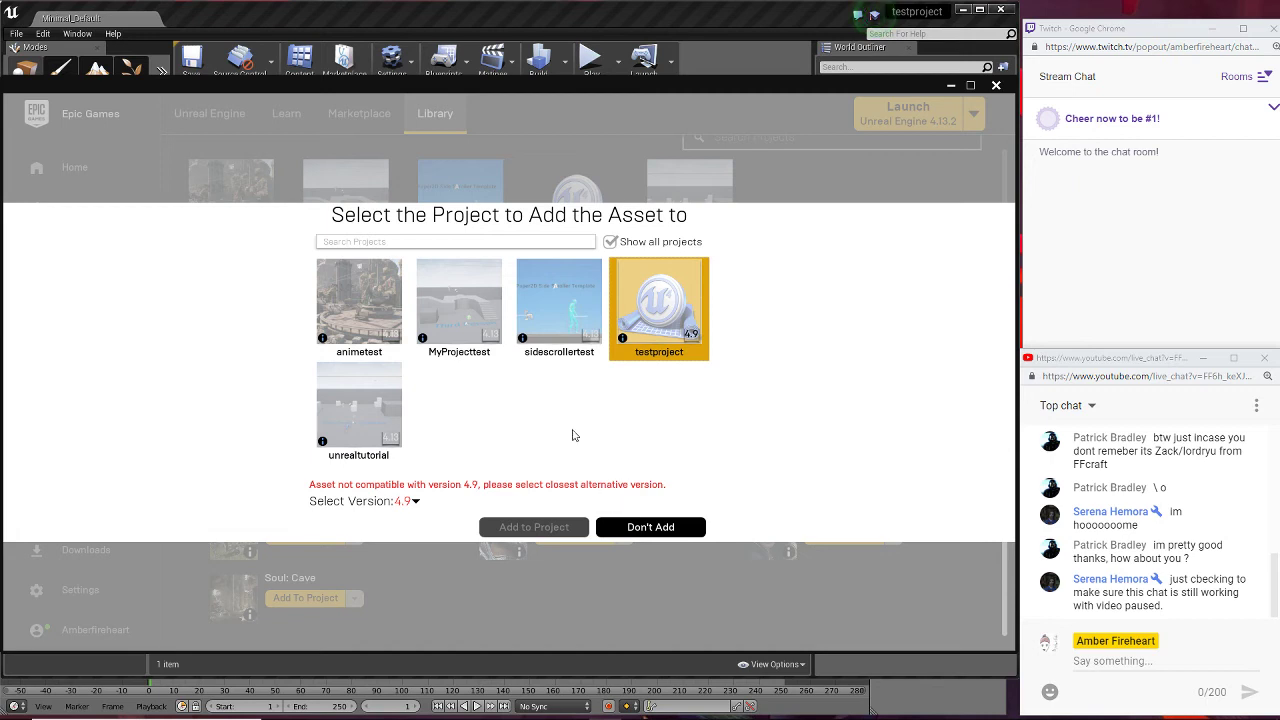
left_click(393, 320)
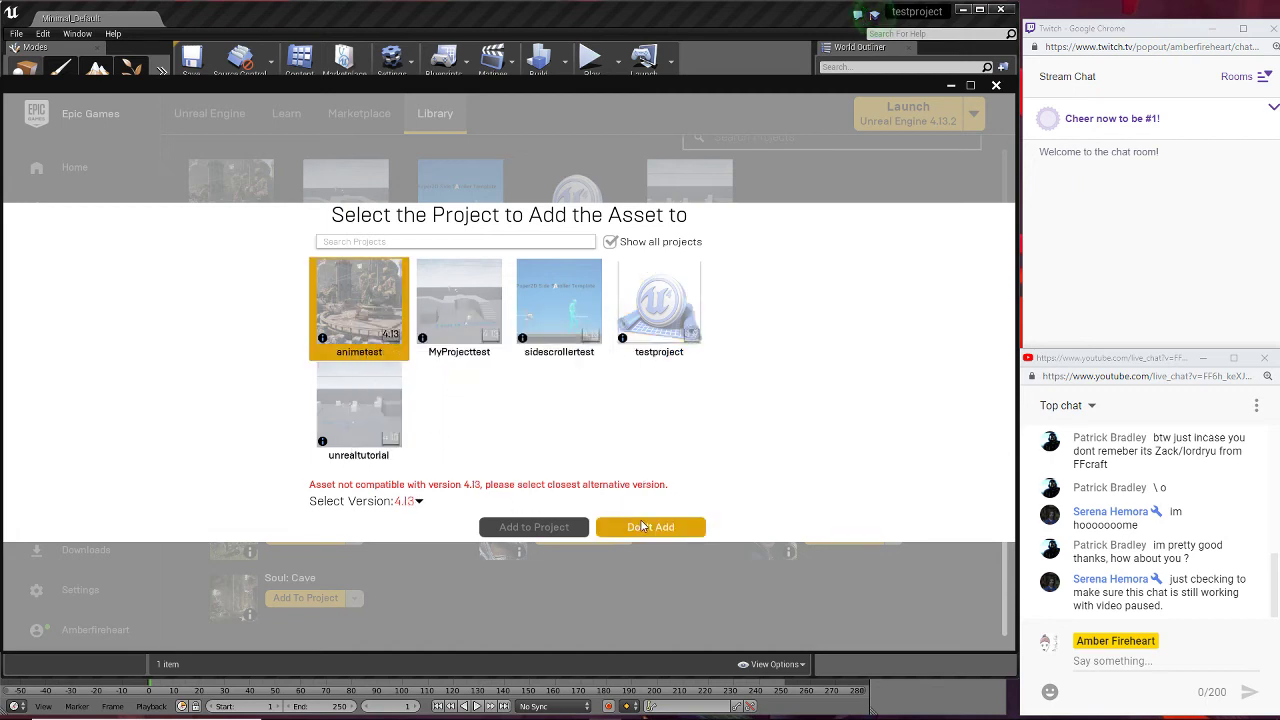
left_click(663, 318)
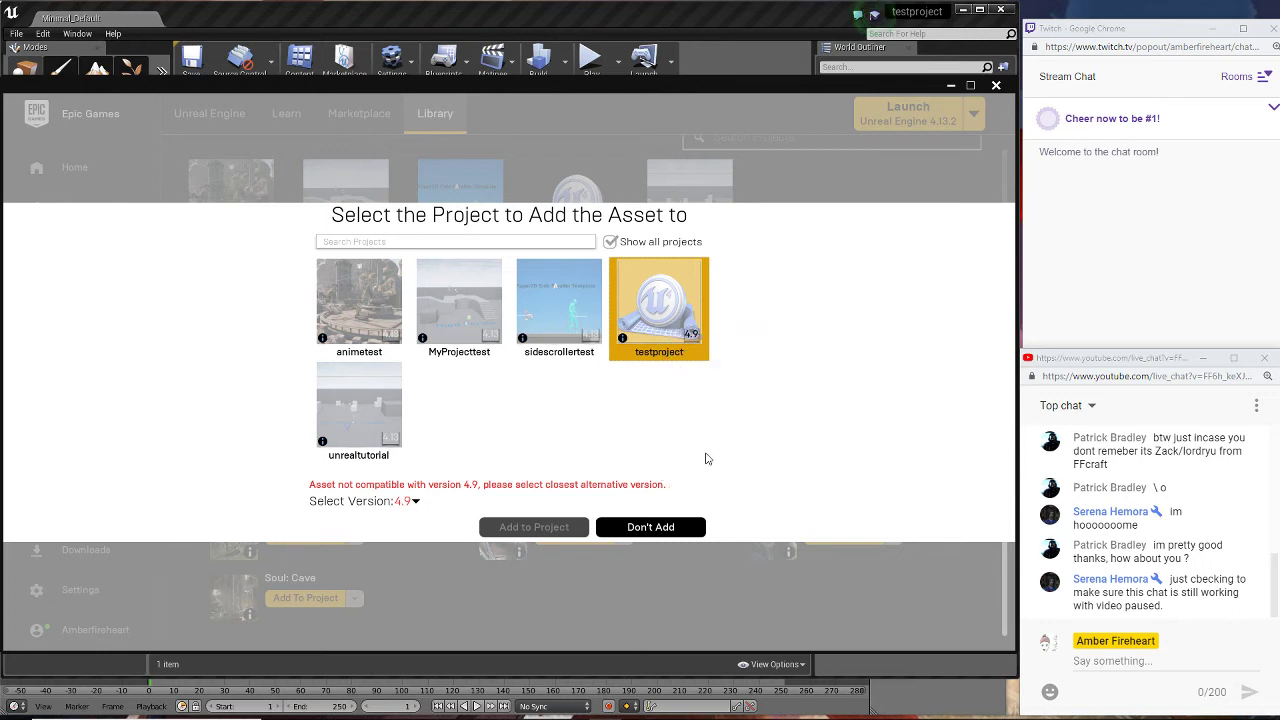
- Set the Paragon: Greystone asset version to 4.22 for adding it to testproject
left_click(416, 502)
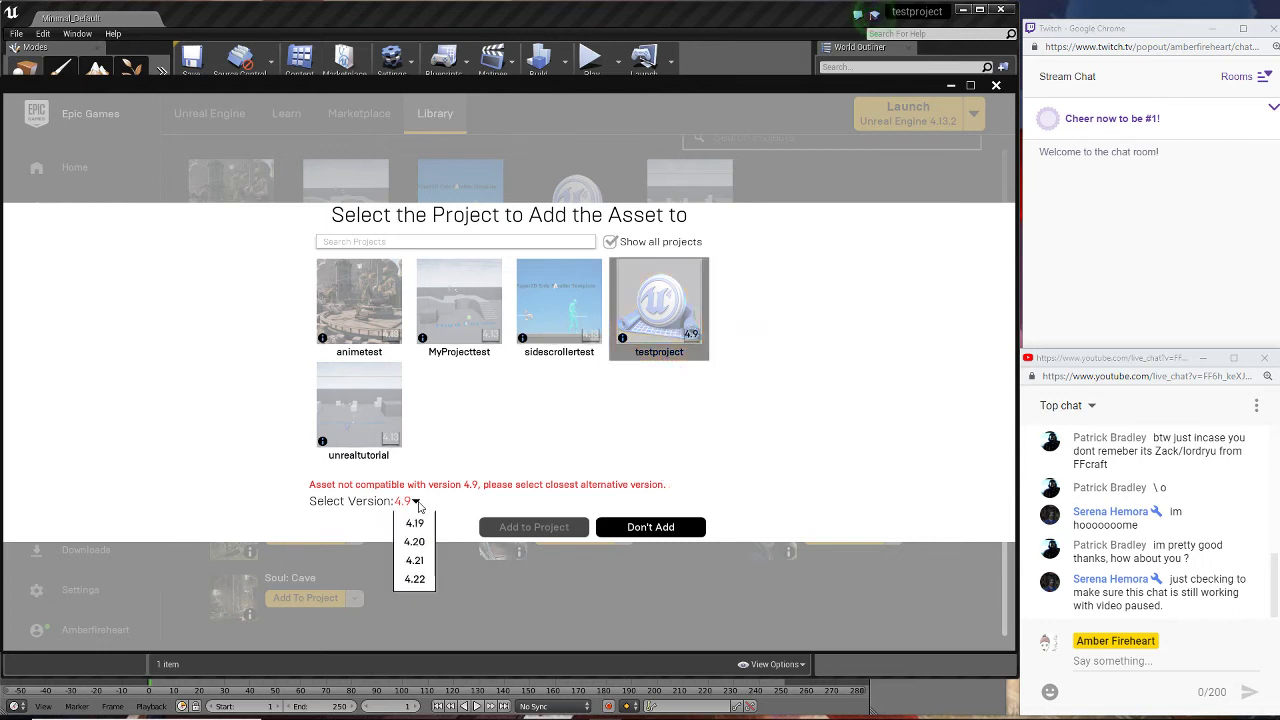
left_click(416, 503)
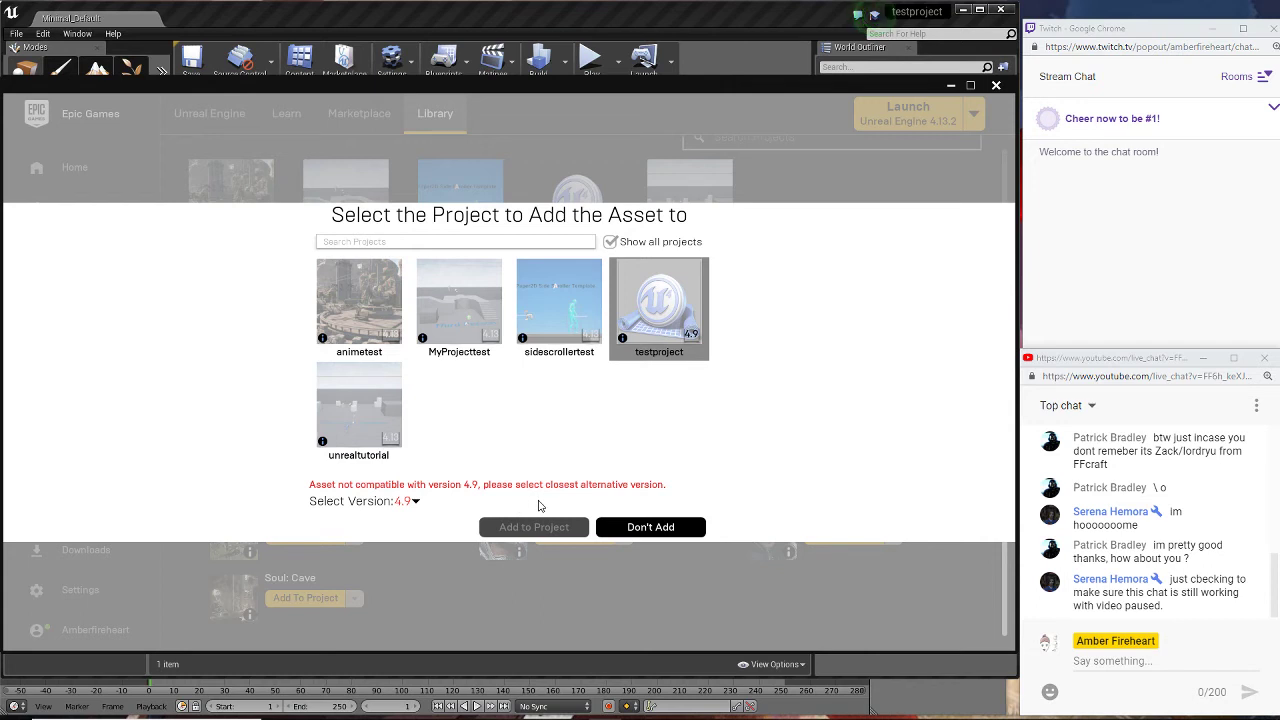
left_click(416, 502)
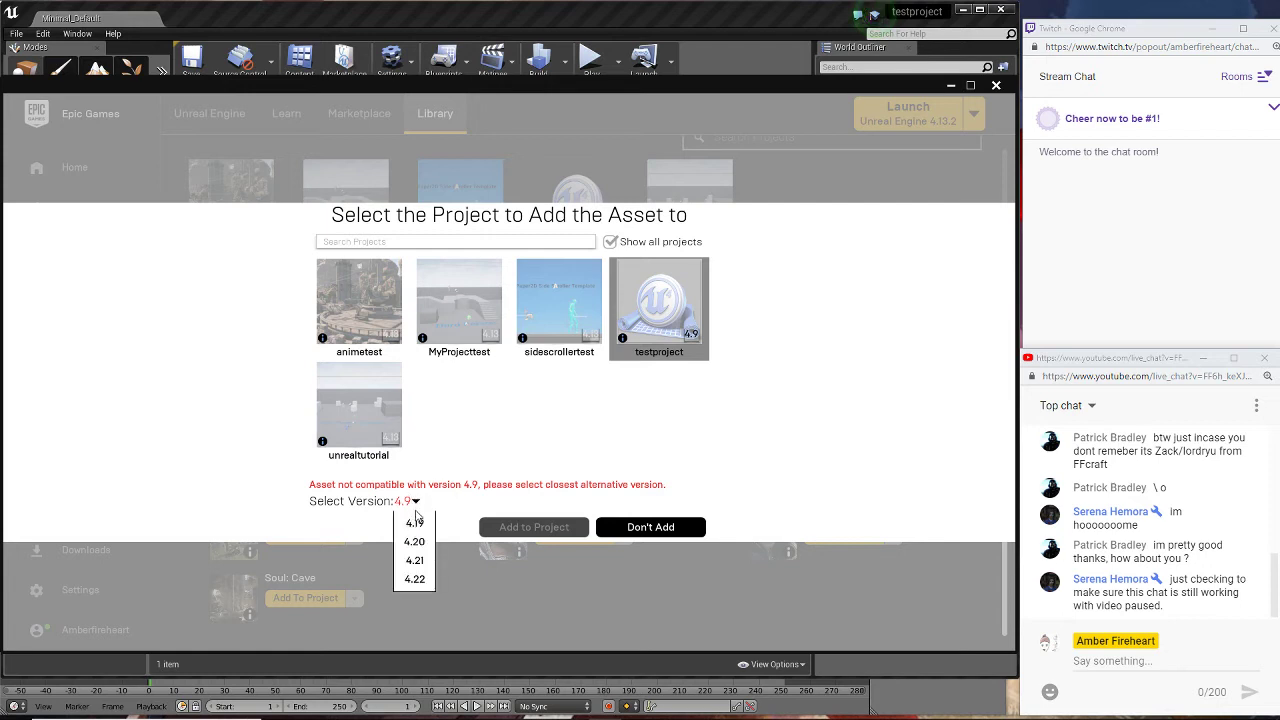
left_click(414, 579)
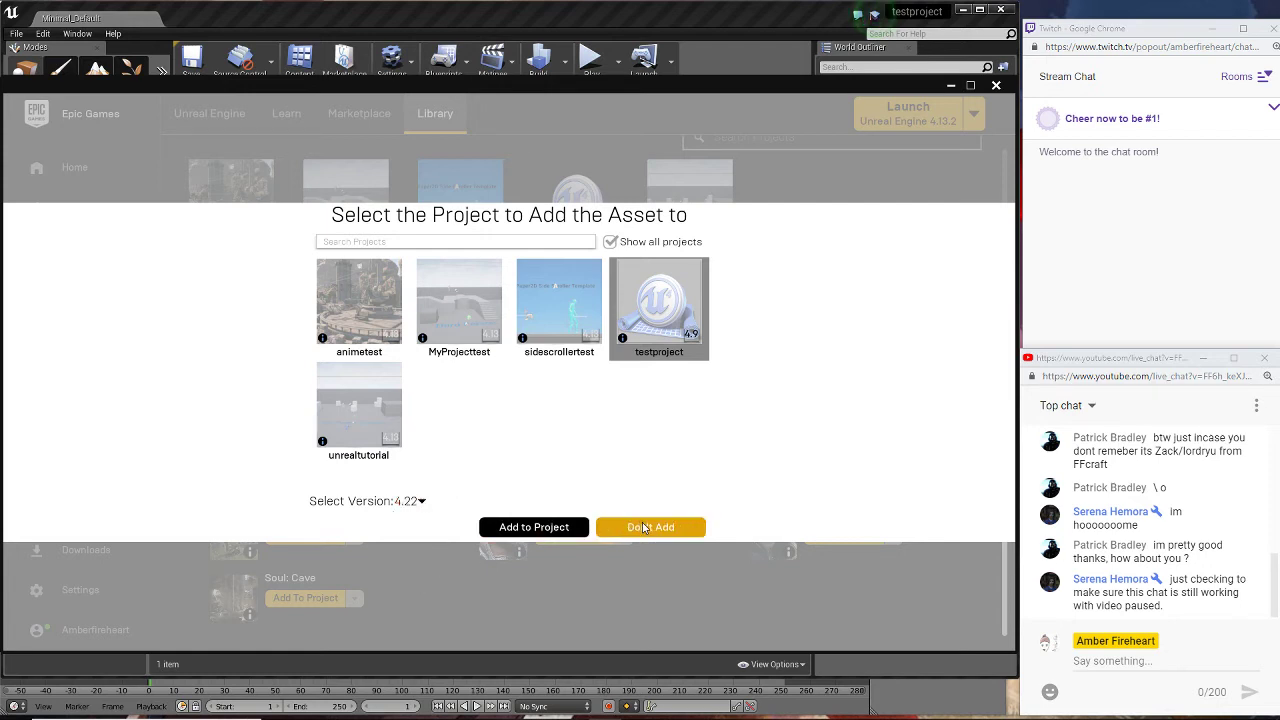
- Choose animetest as the target project, set the version to 4.22 and add Paragon: Greystone to it
left_click(380, 306)
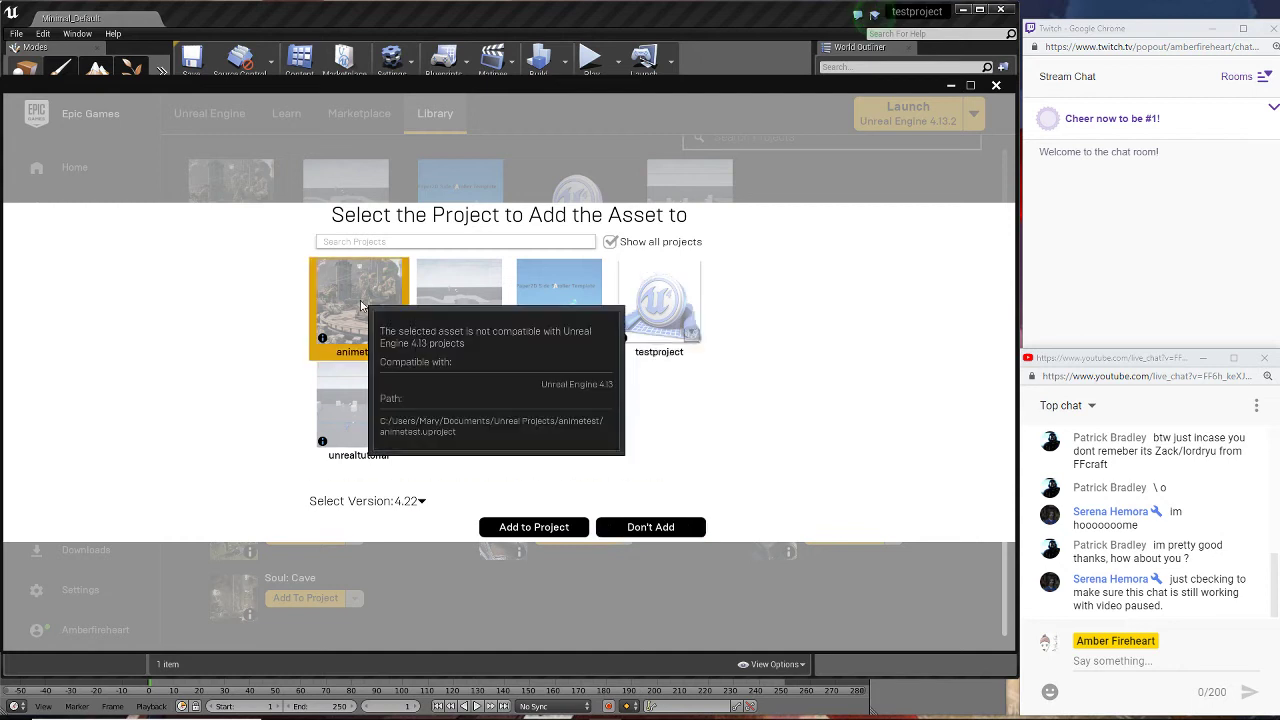
left_click(420, 501)
left_click(414, 580)
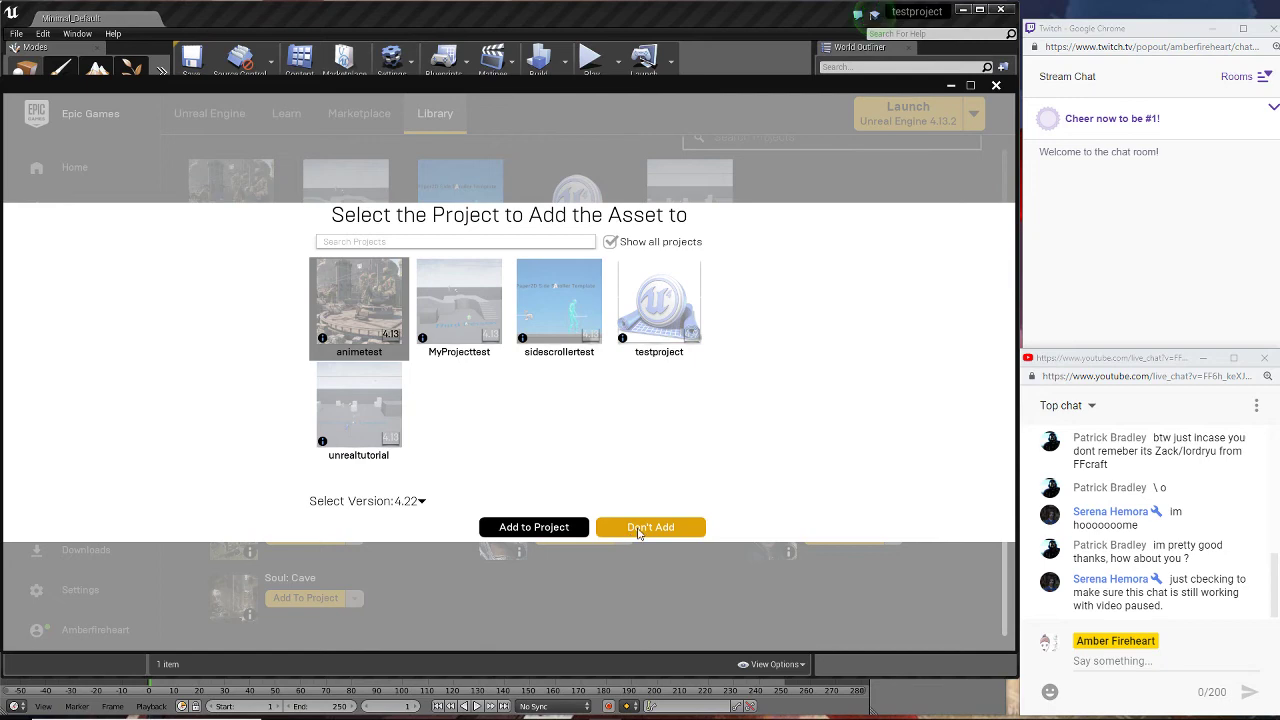
left_click(540, 527)
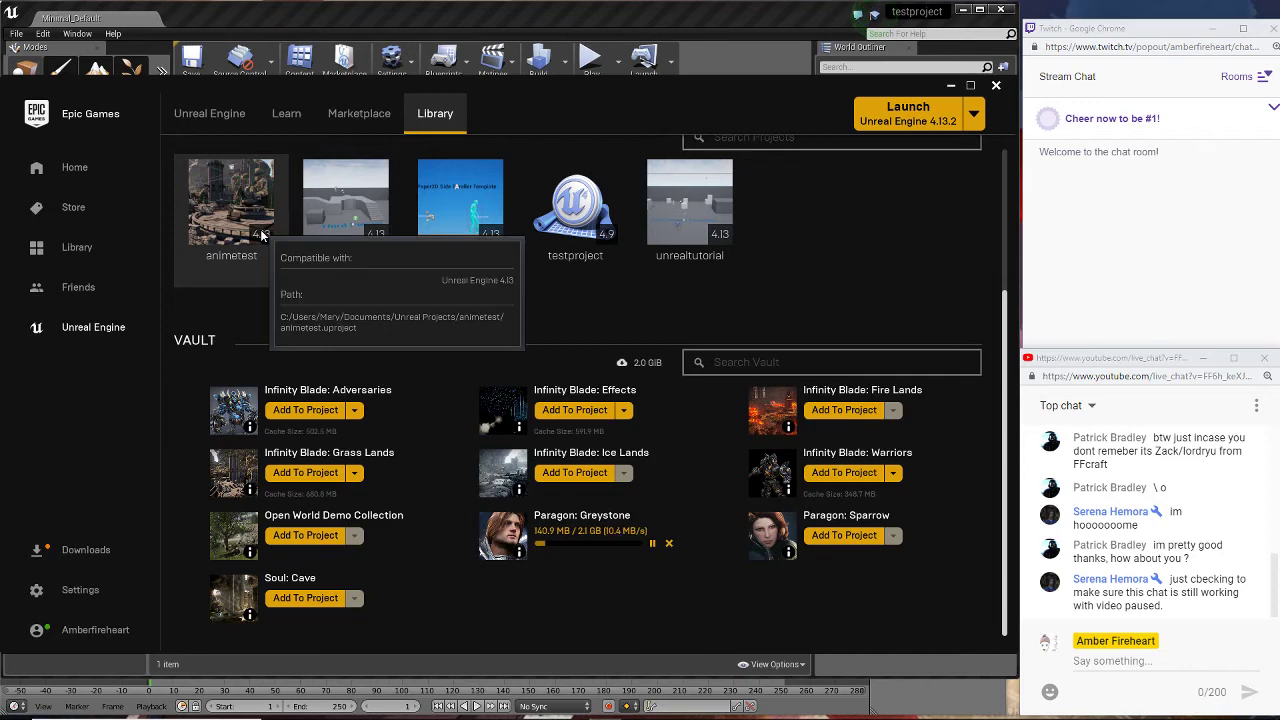
- Minimize the Unreal Editor and add Paragon: Sparrow to the animetest project, showing all projects and using version 4.22
left_click(1008, 10)
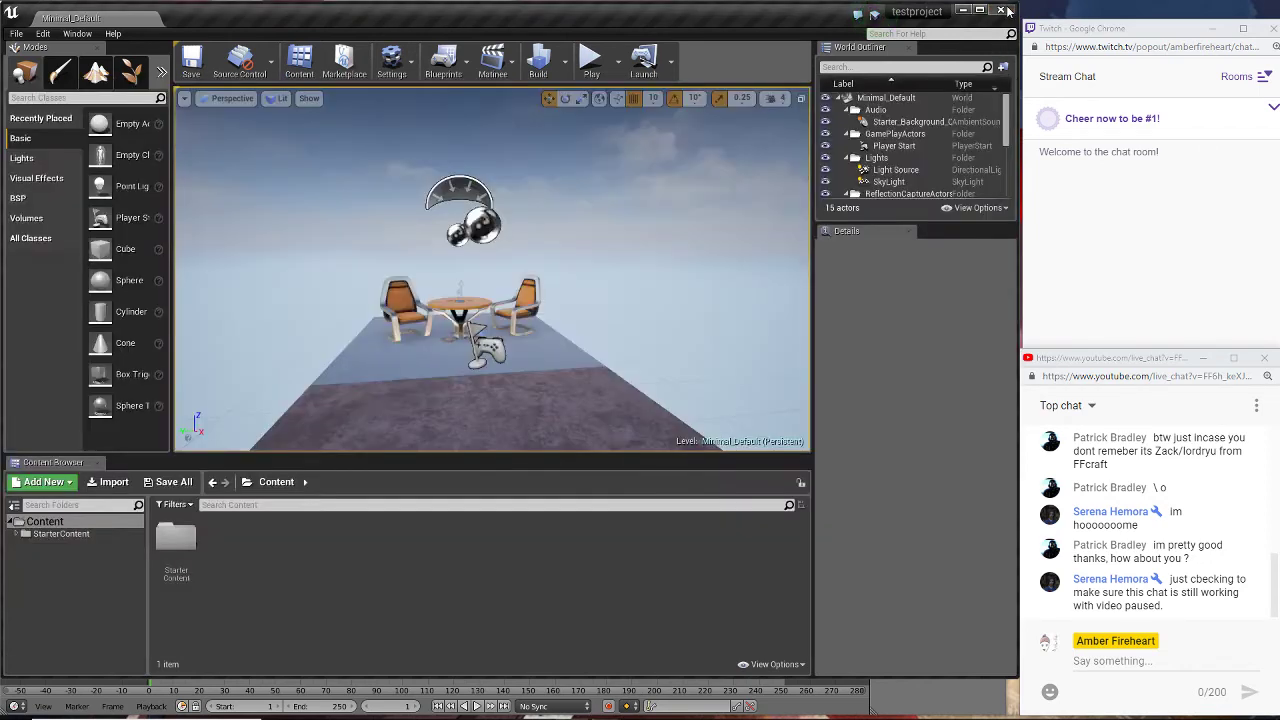
left_click(963, 10)
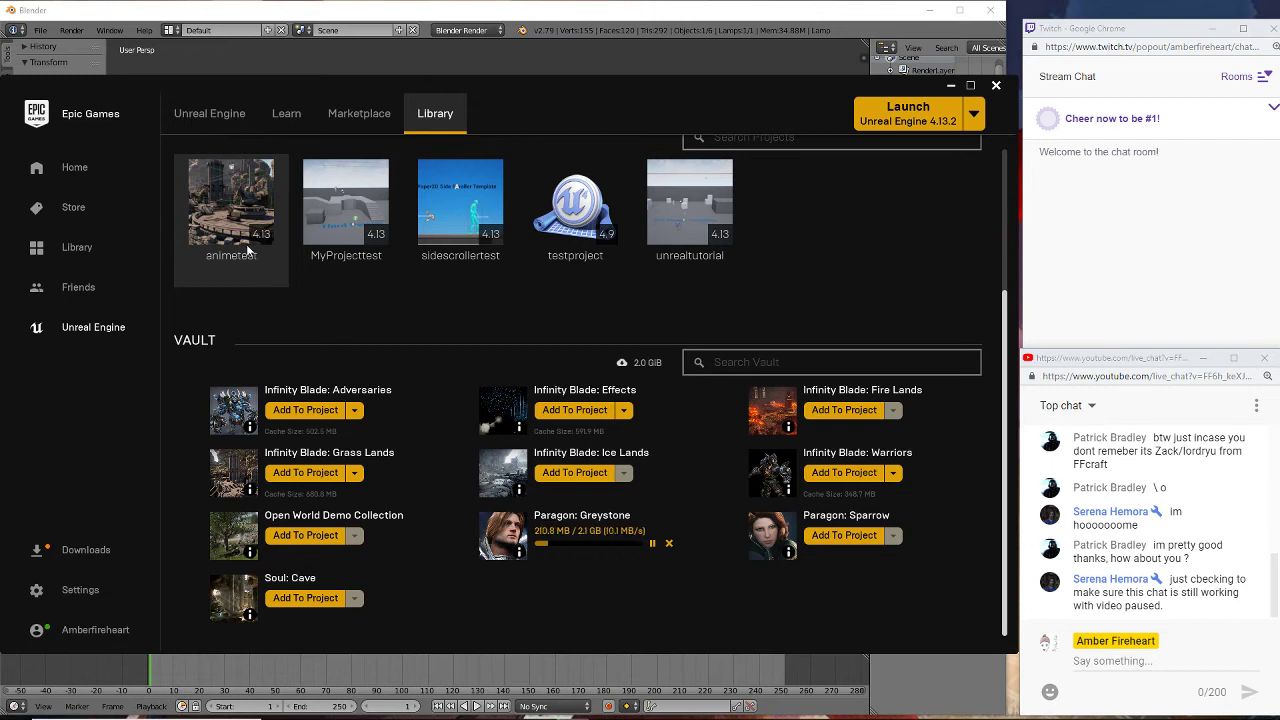
left_click(865, 537)
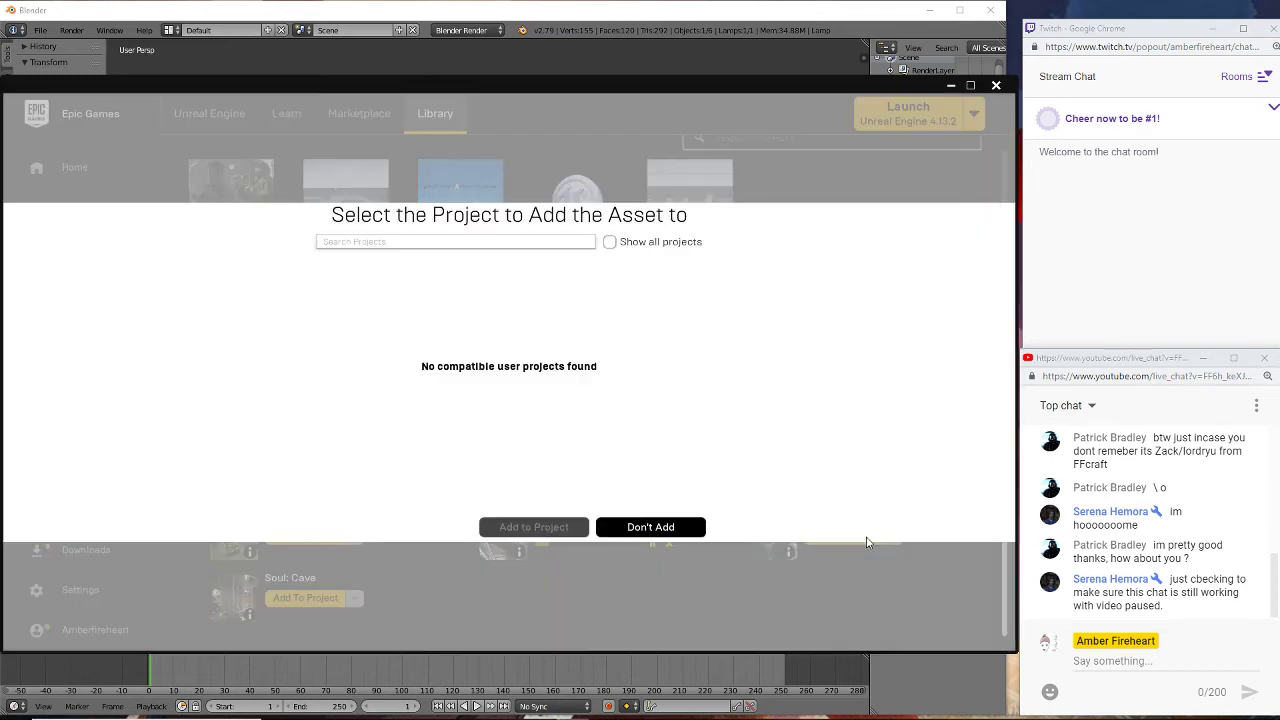
left_click(610, 243)
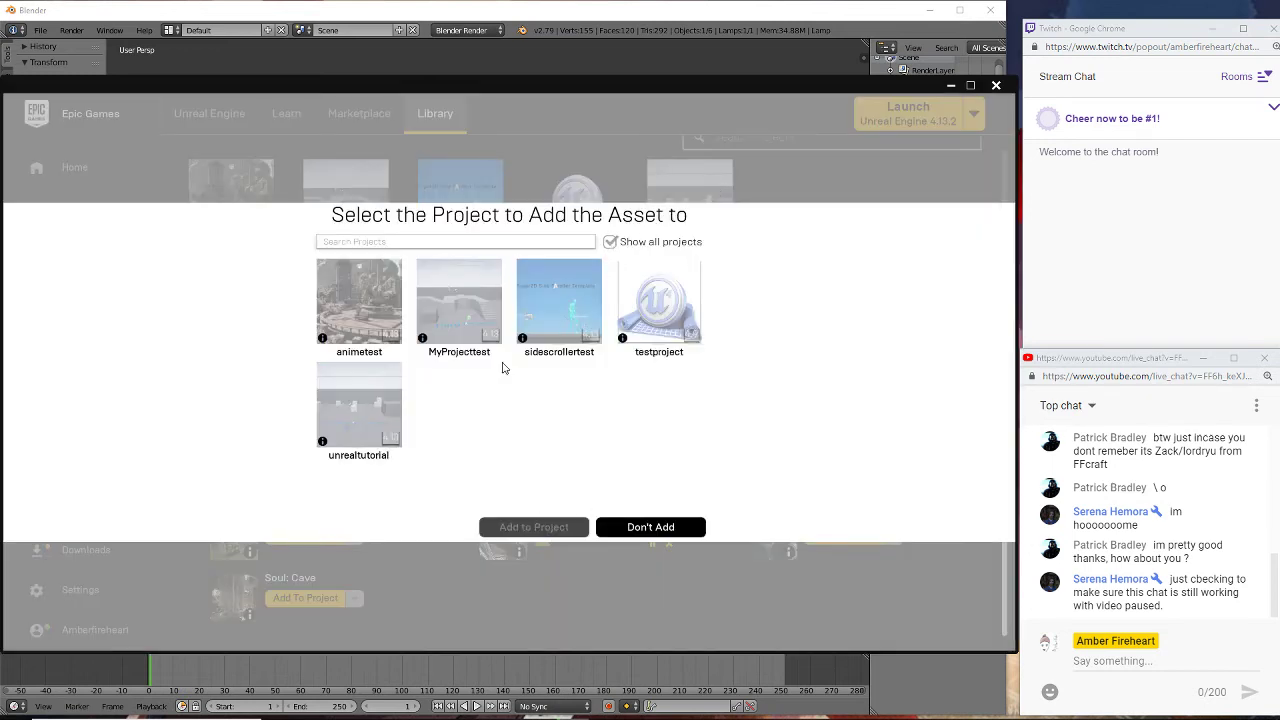
left_click(363, 309)
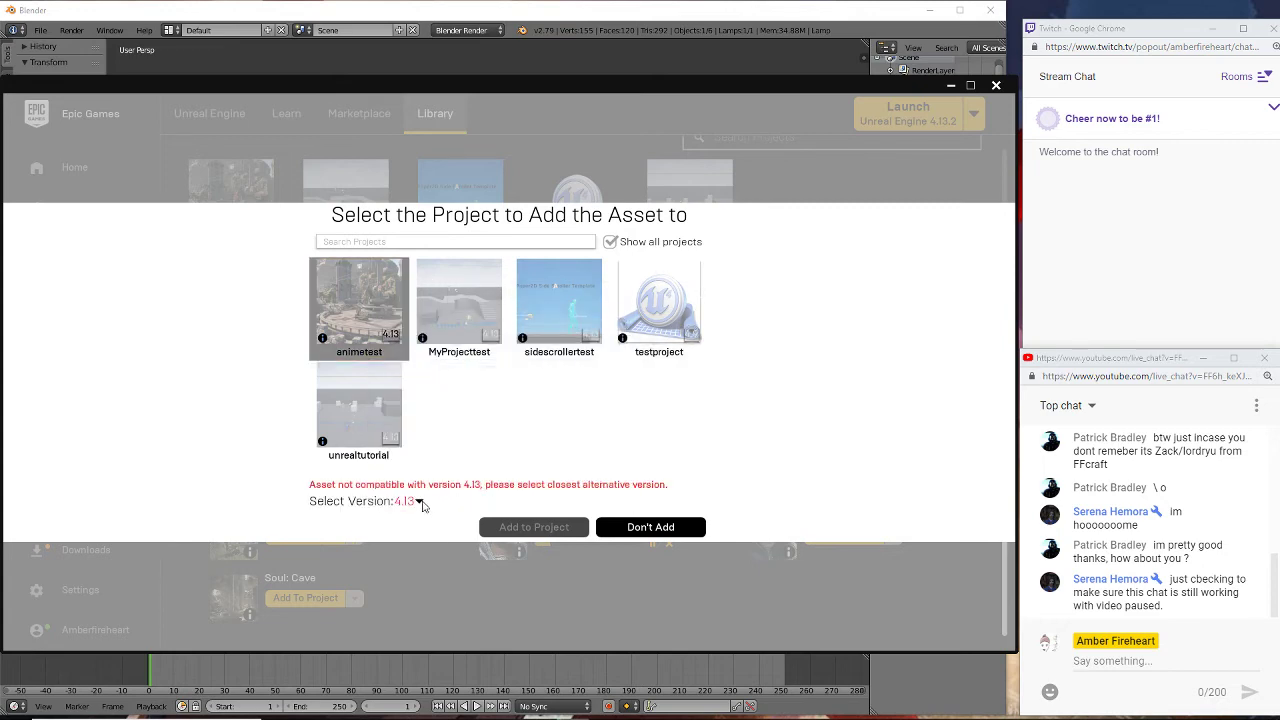
left_click(421, 502)
left_click(420, 582)
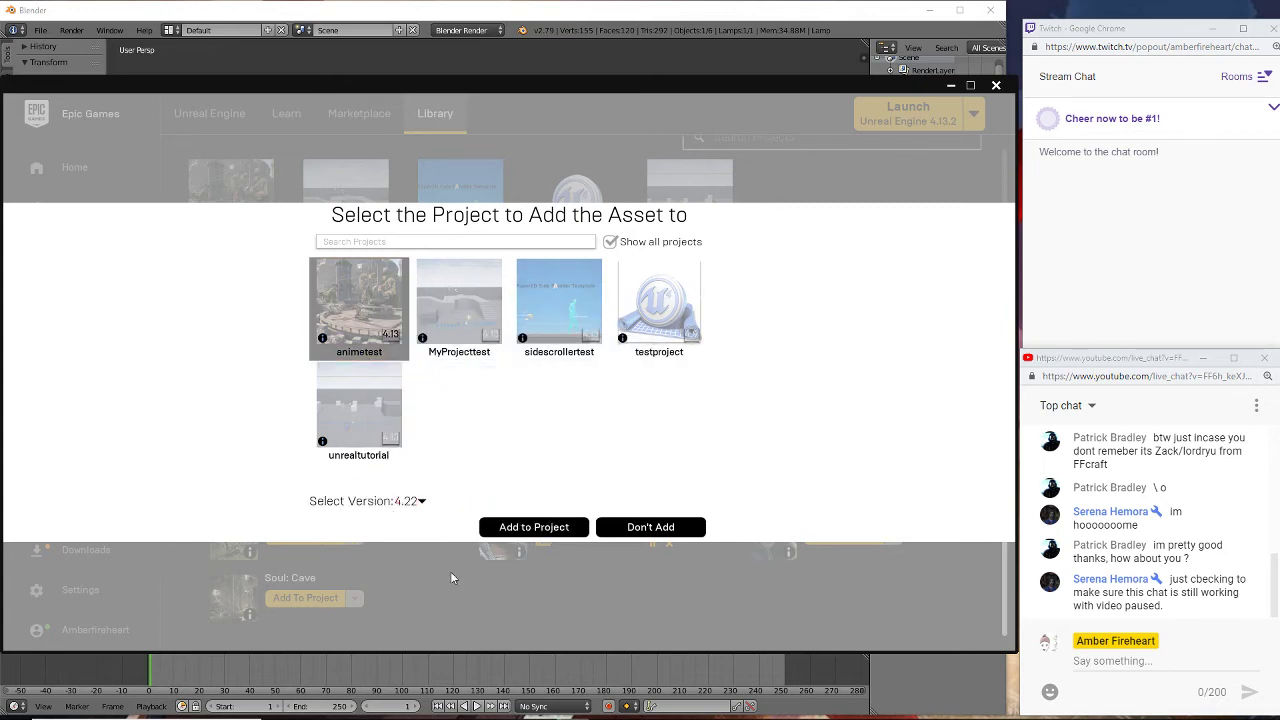
left_click(533, 528)
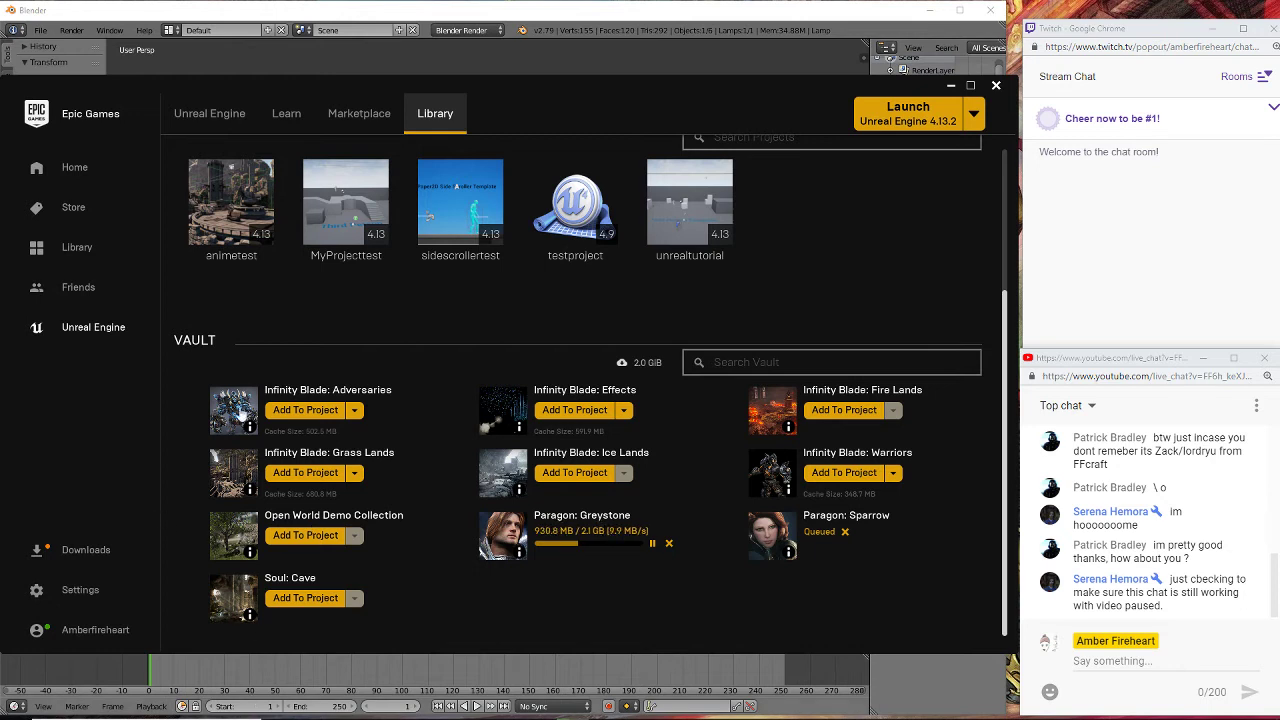
- Open the animetest project from the launcher's project library
double_click(231, 205)
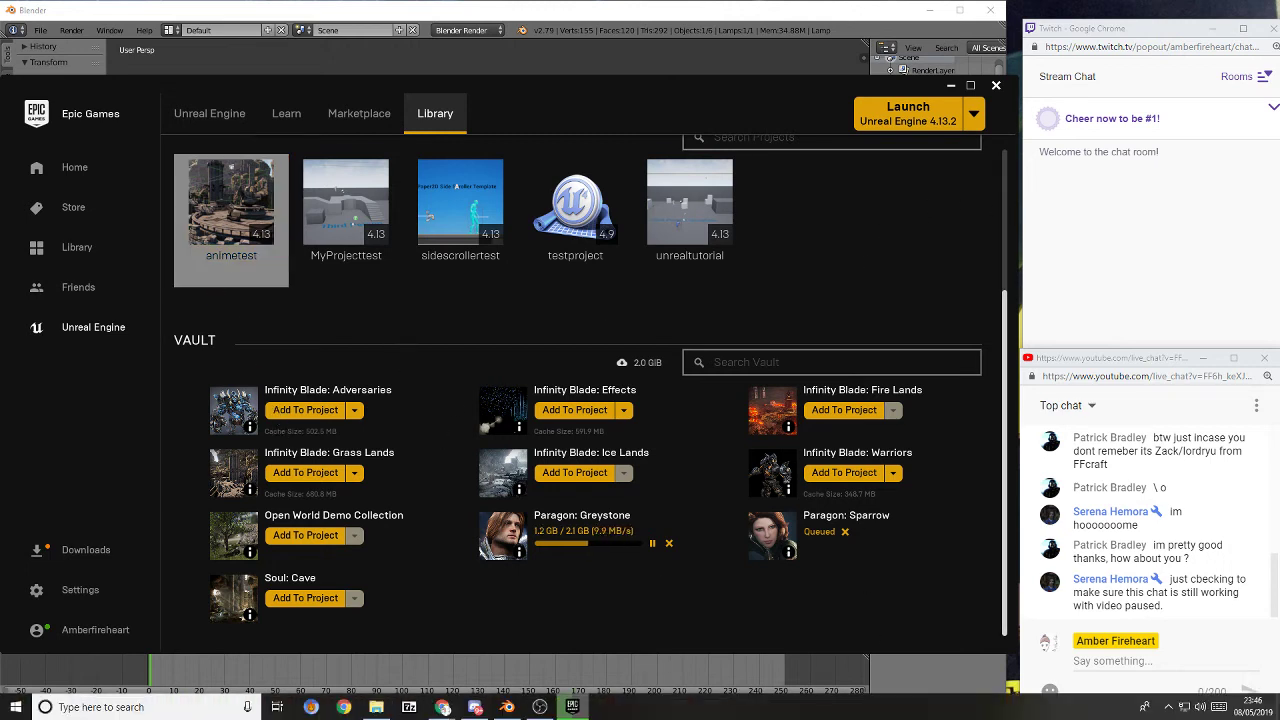
mouse_move(538, 706)
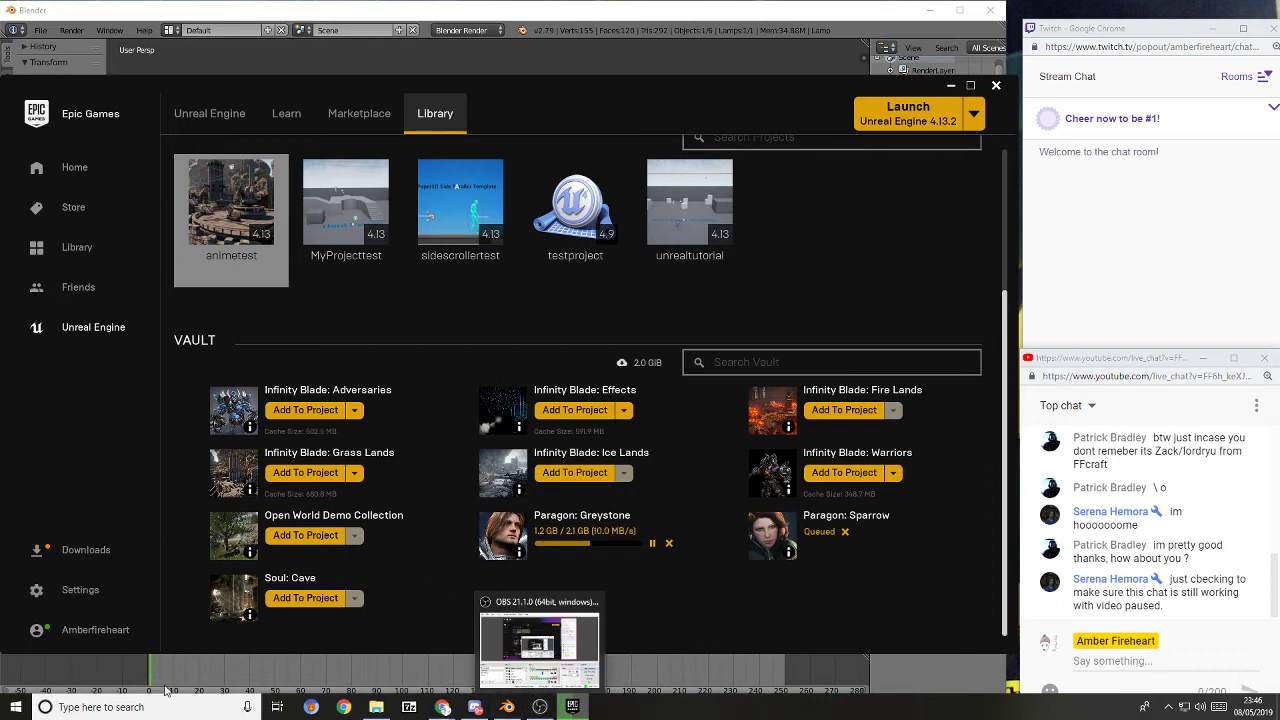
- Switch to Blender, move the cylinder up beside the cross-shaped block model and enlarge it
left_click(770, 14)
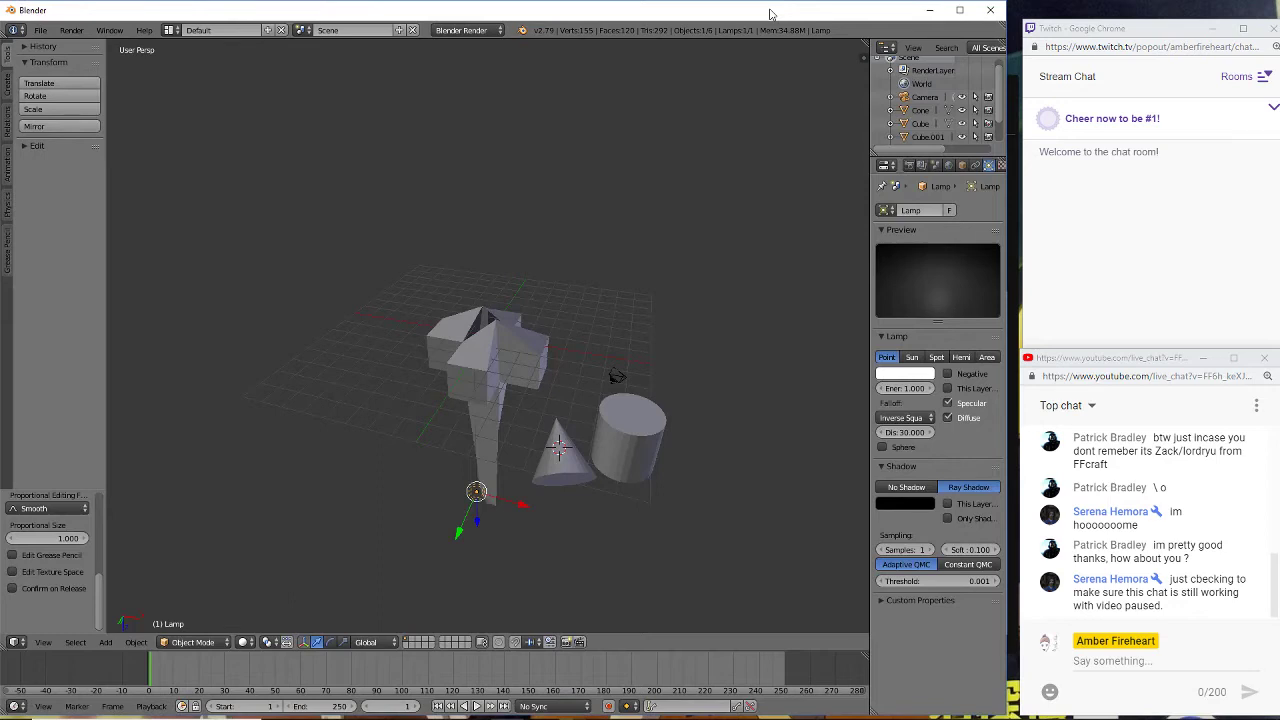
right_click(625, 452)
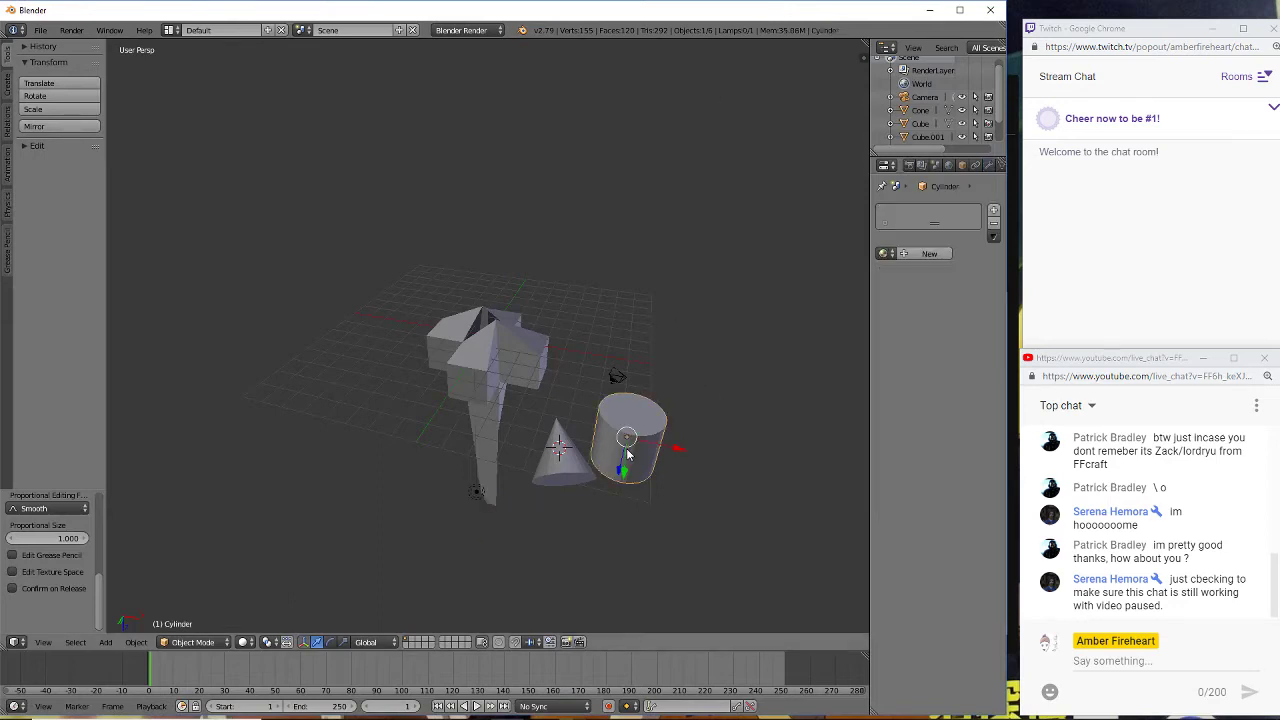
right_click_drag(626, 452, 604, 376)
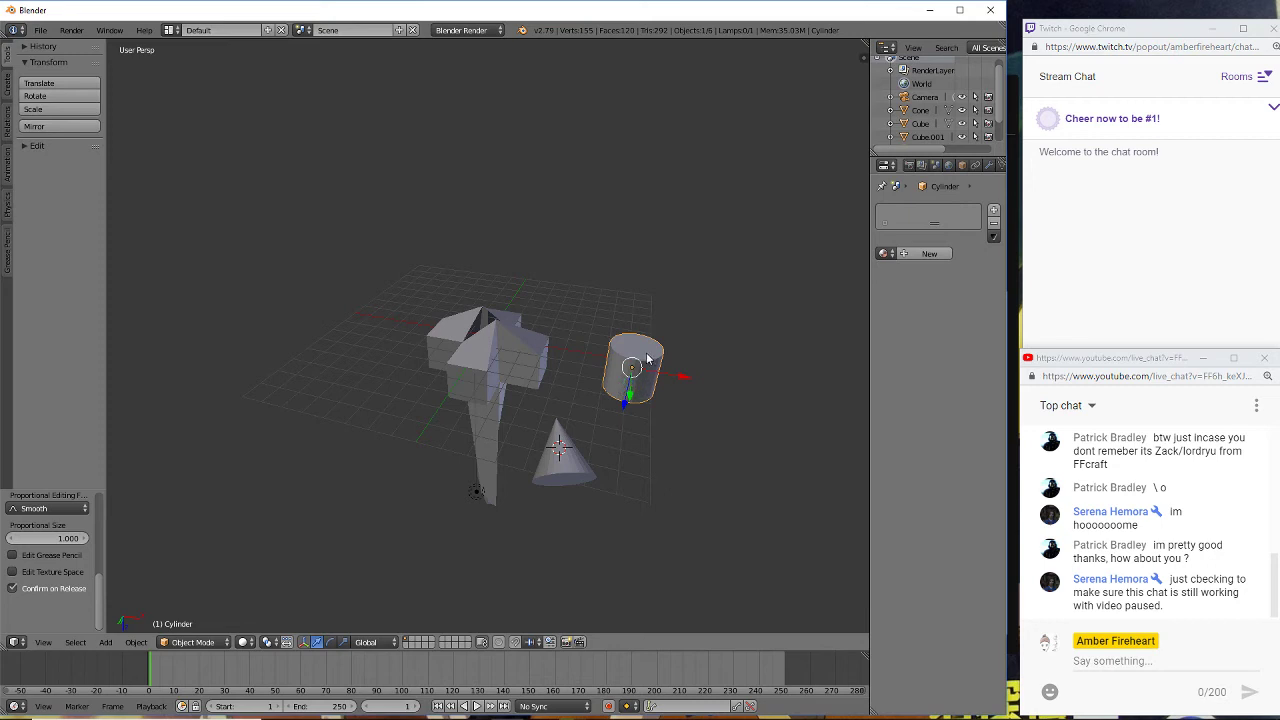
left_click(40, 110)
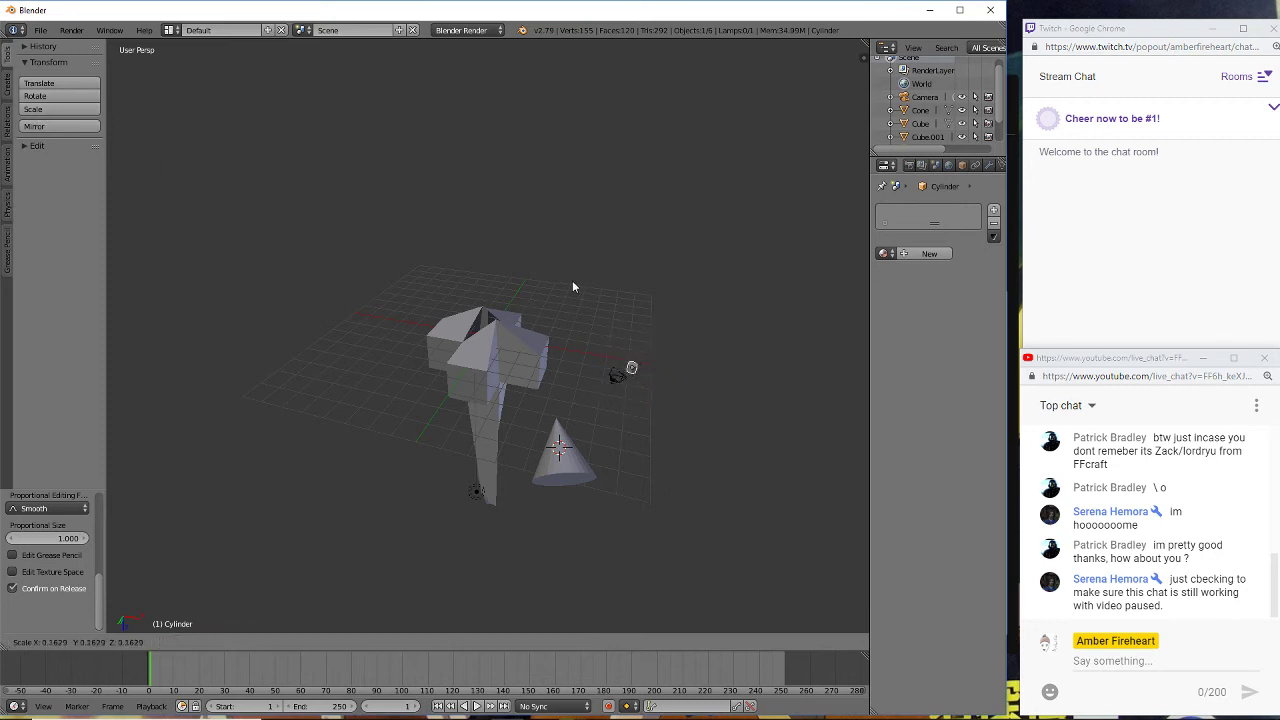
left_click_drag(509, 321, 184, 391)
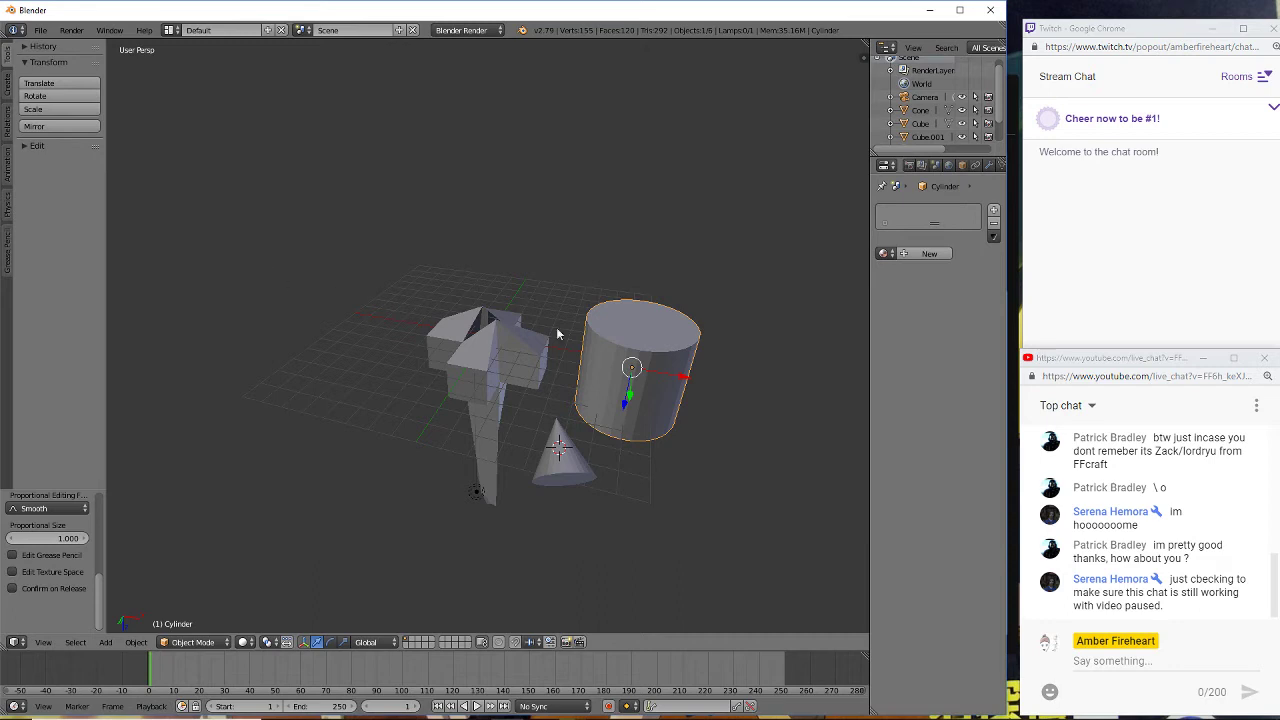
- Move the cylinder above the cross-shaped block model and scale it down by a factor of about 0.8
key("g")
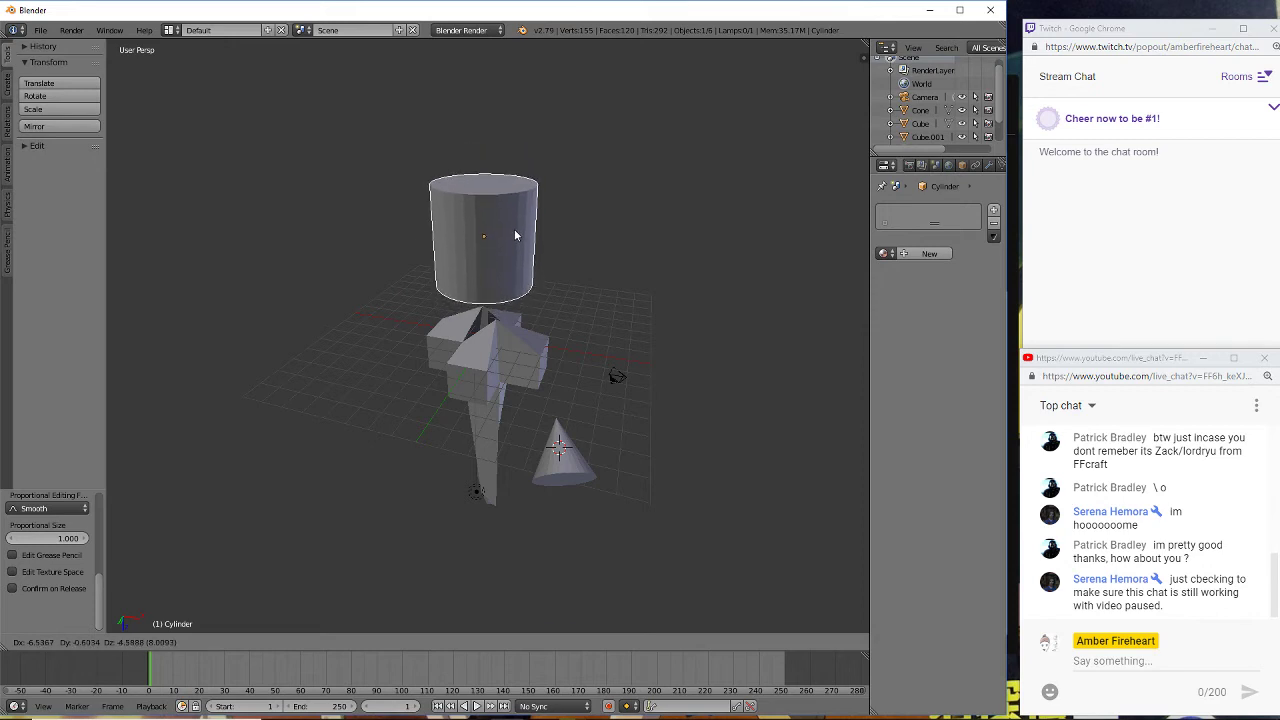
left_click(516, 236)
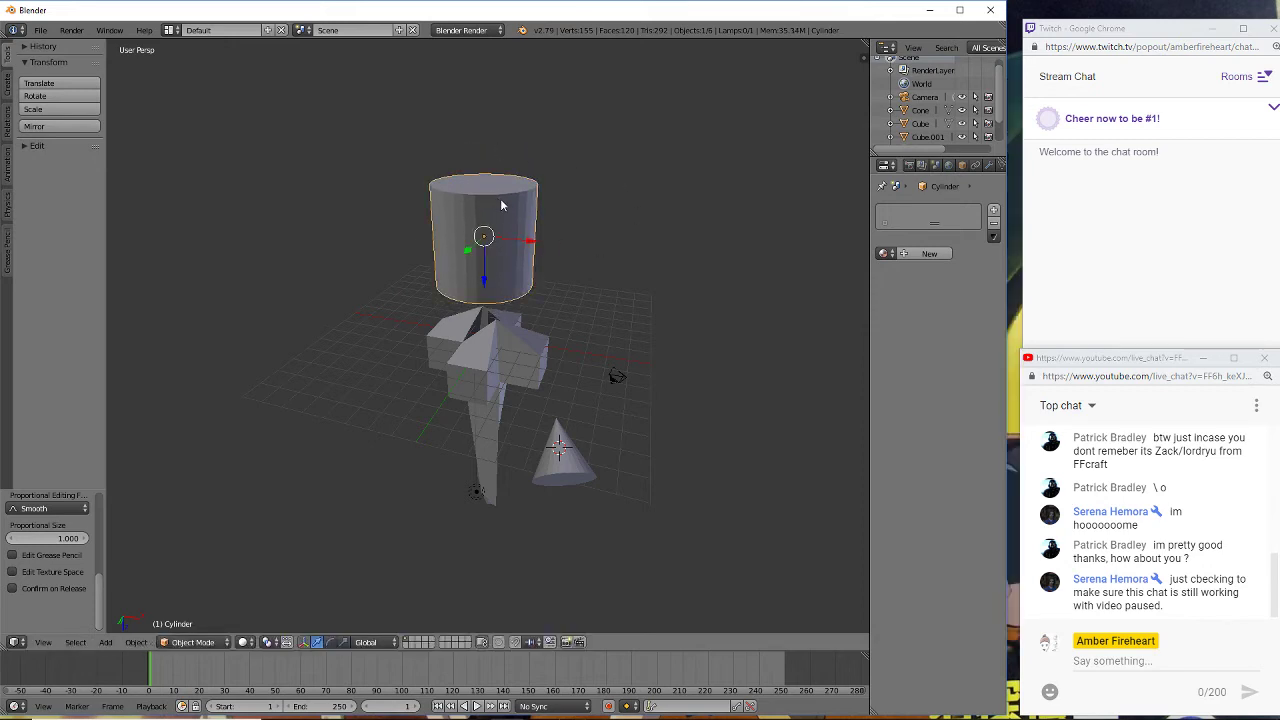
left_click(92, 110)
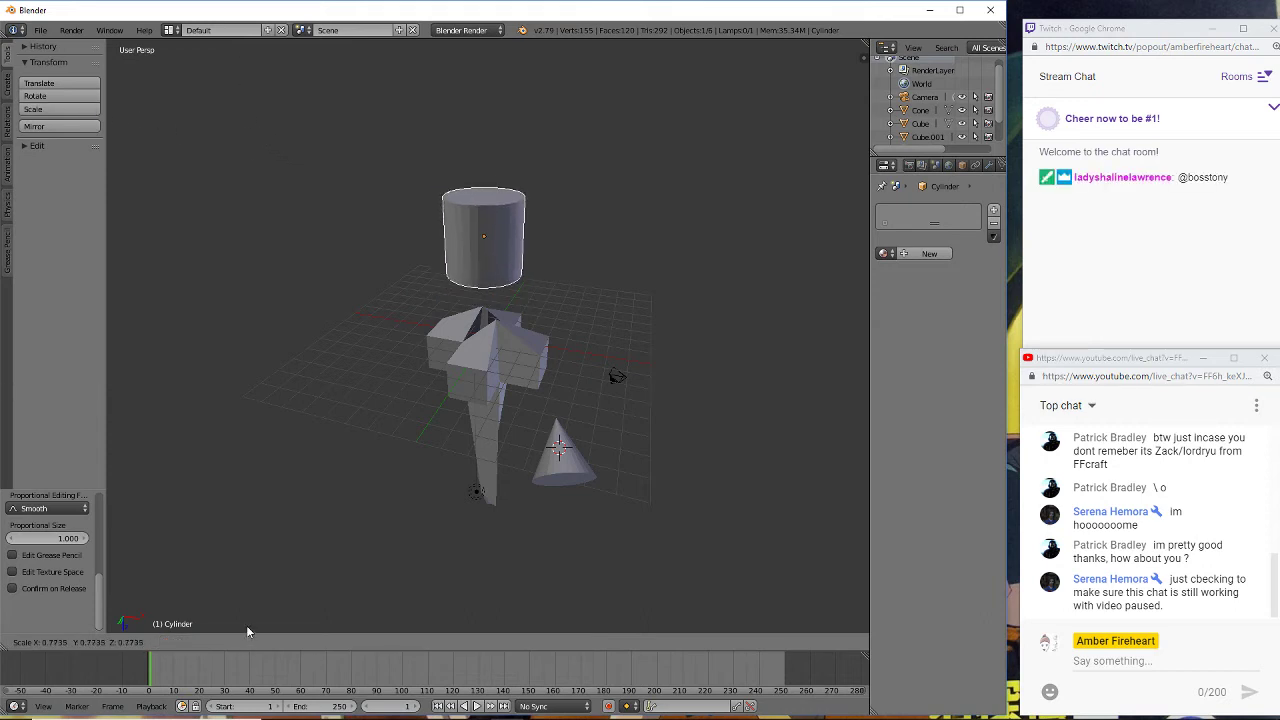
left_click(250, 600)
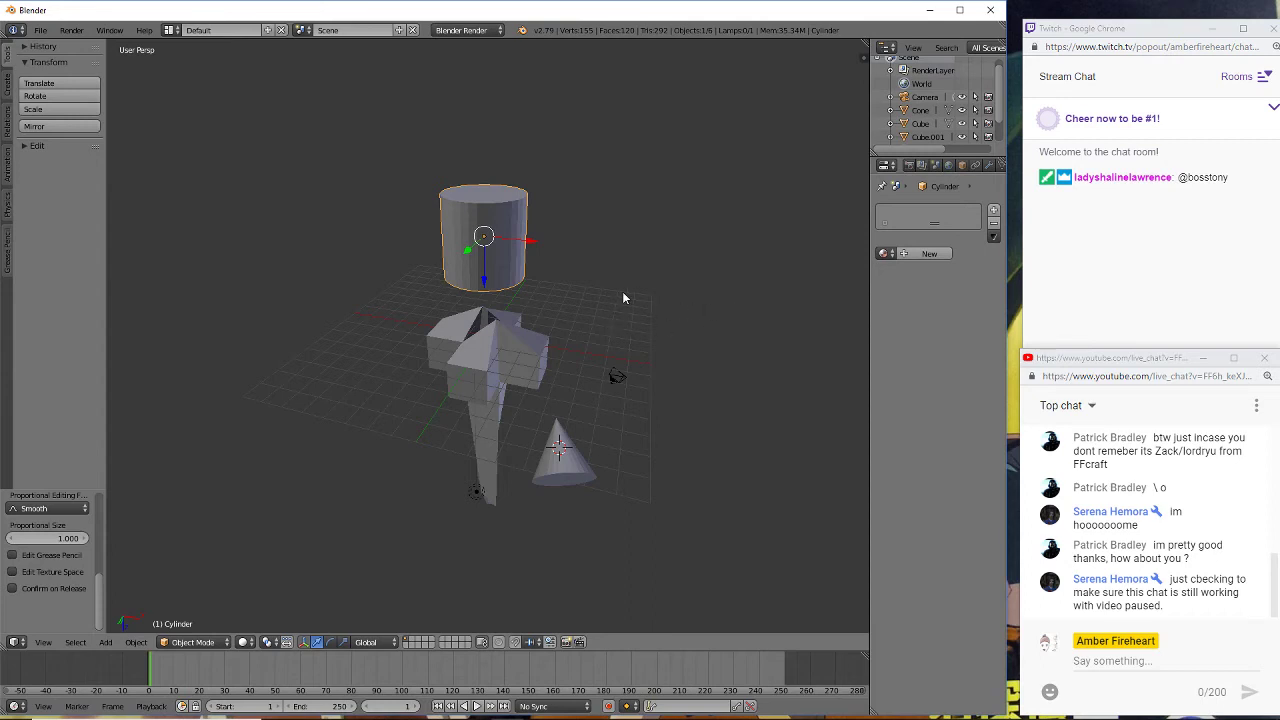
- Expand the object Edit tools and reposition the cylinder so it sits centred above the block model
middle_click_drag(622, 297, 777, 340)
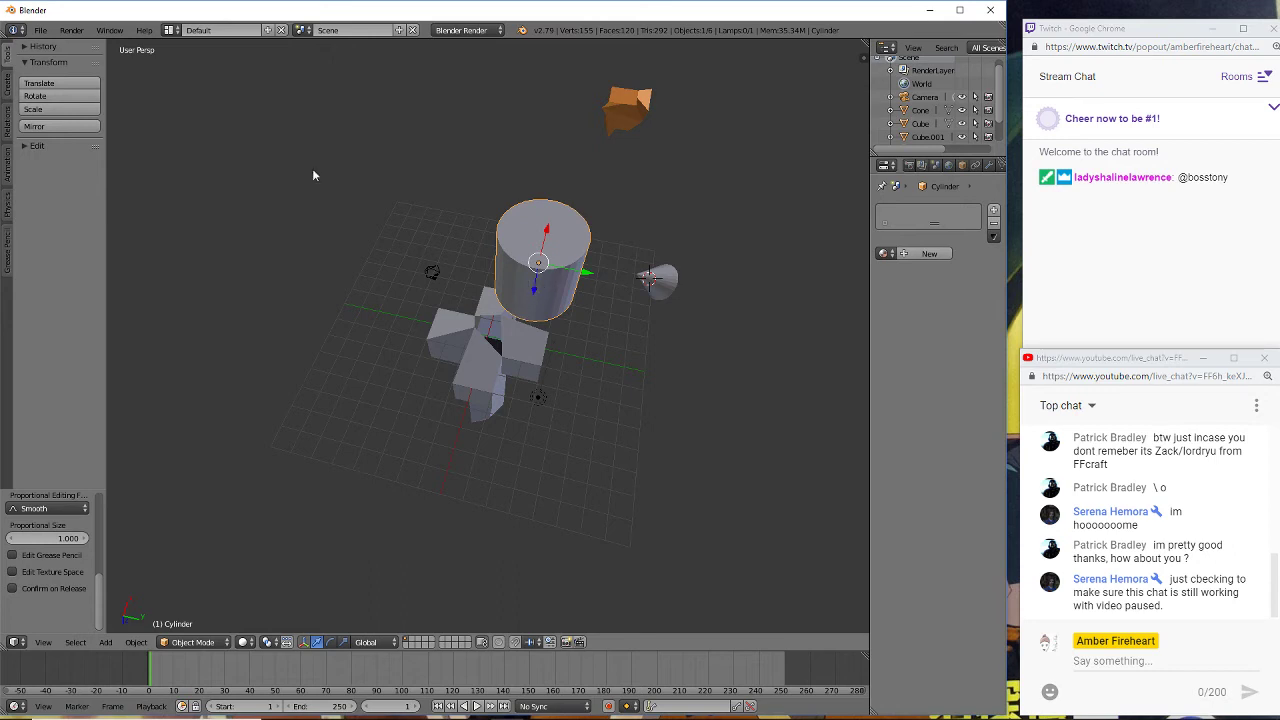
left_click(28, 147)
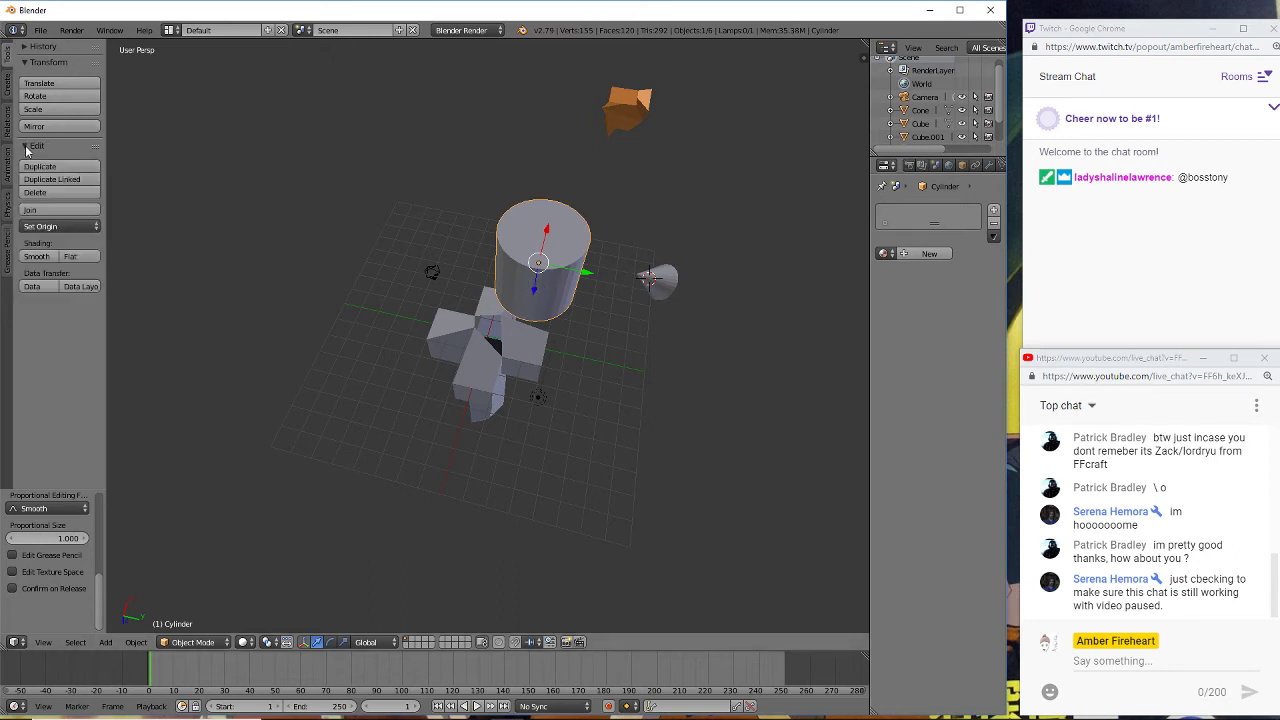
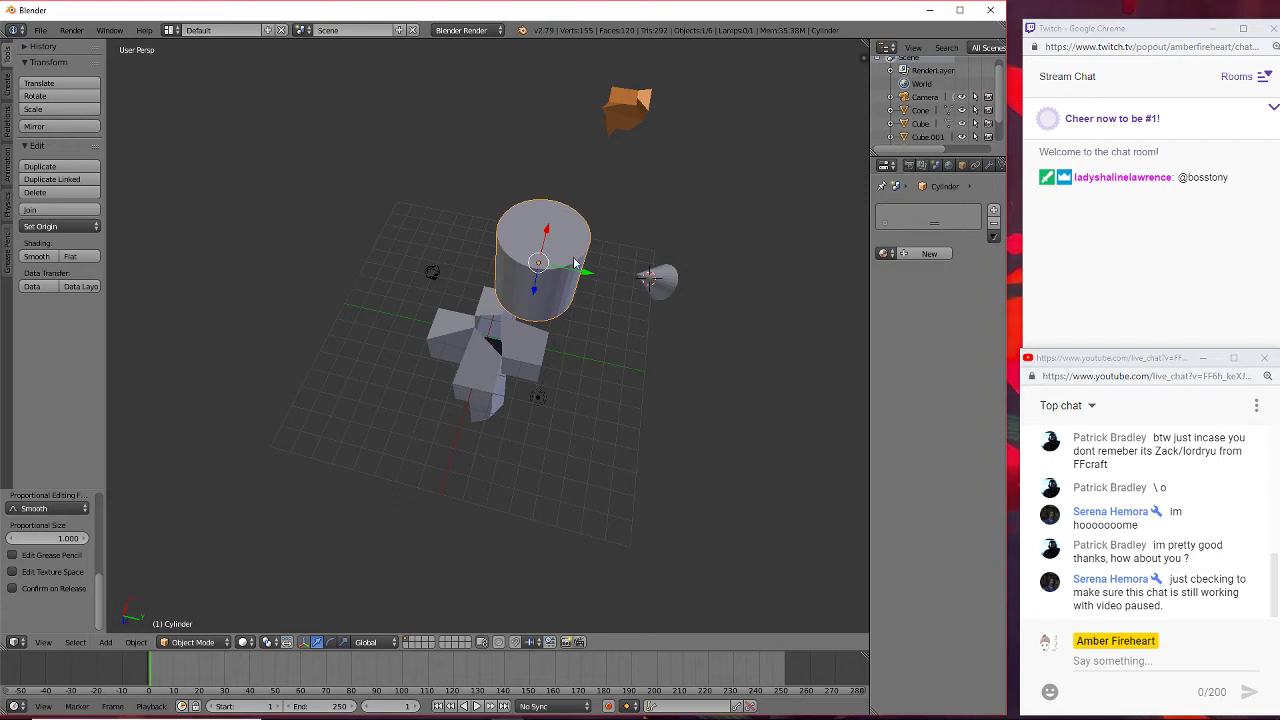
key("g")
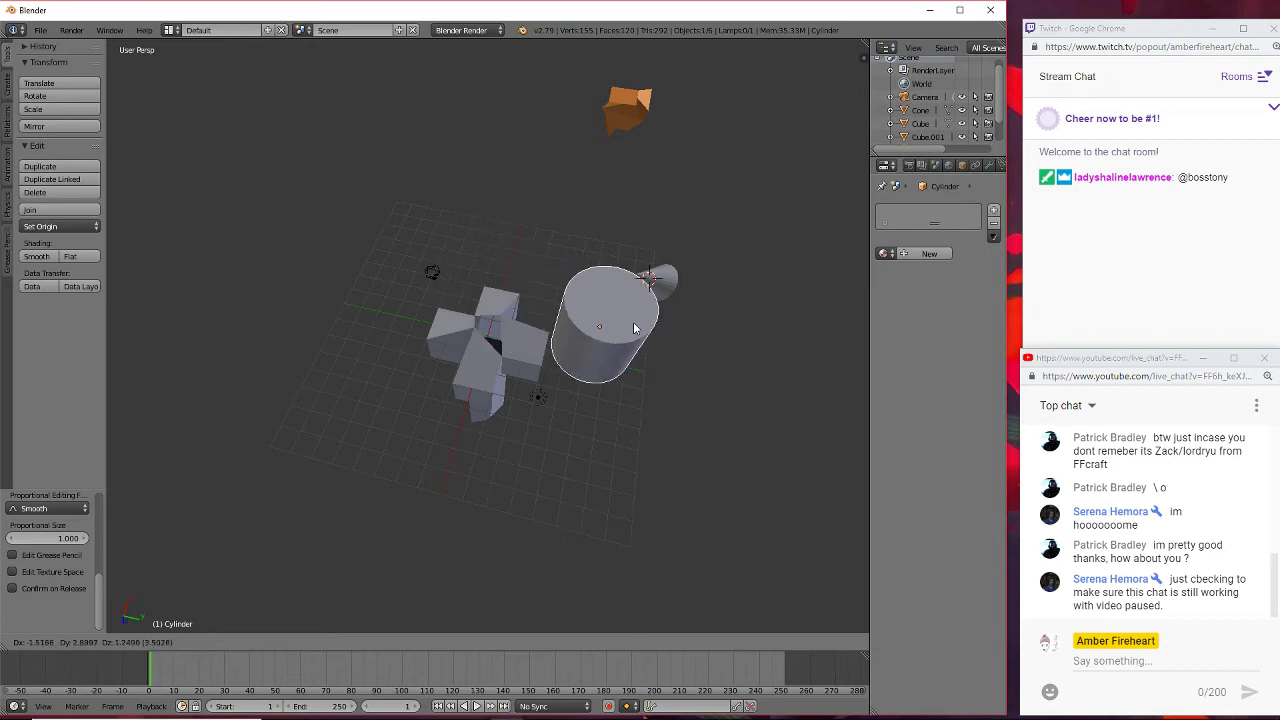
left_click(515, 290)
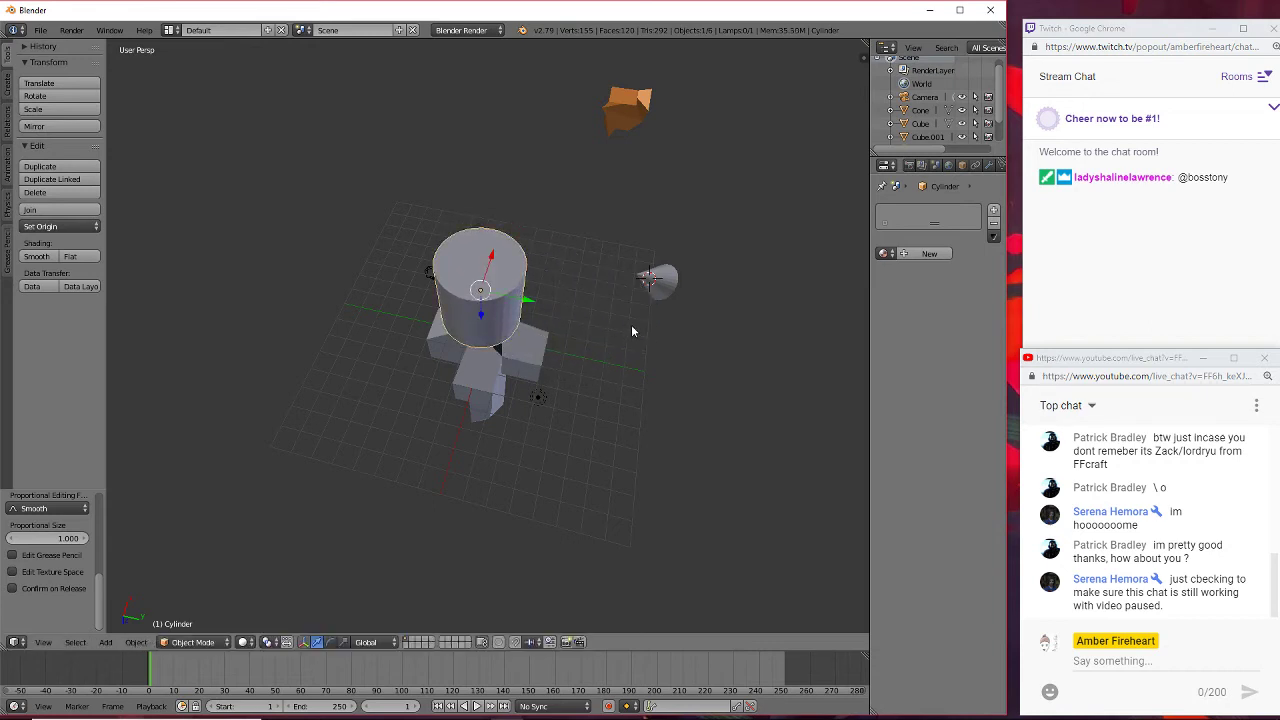
middle_click_drag(631, 324, 603, 259)
left_click_drag(480, 255, 507, 280)
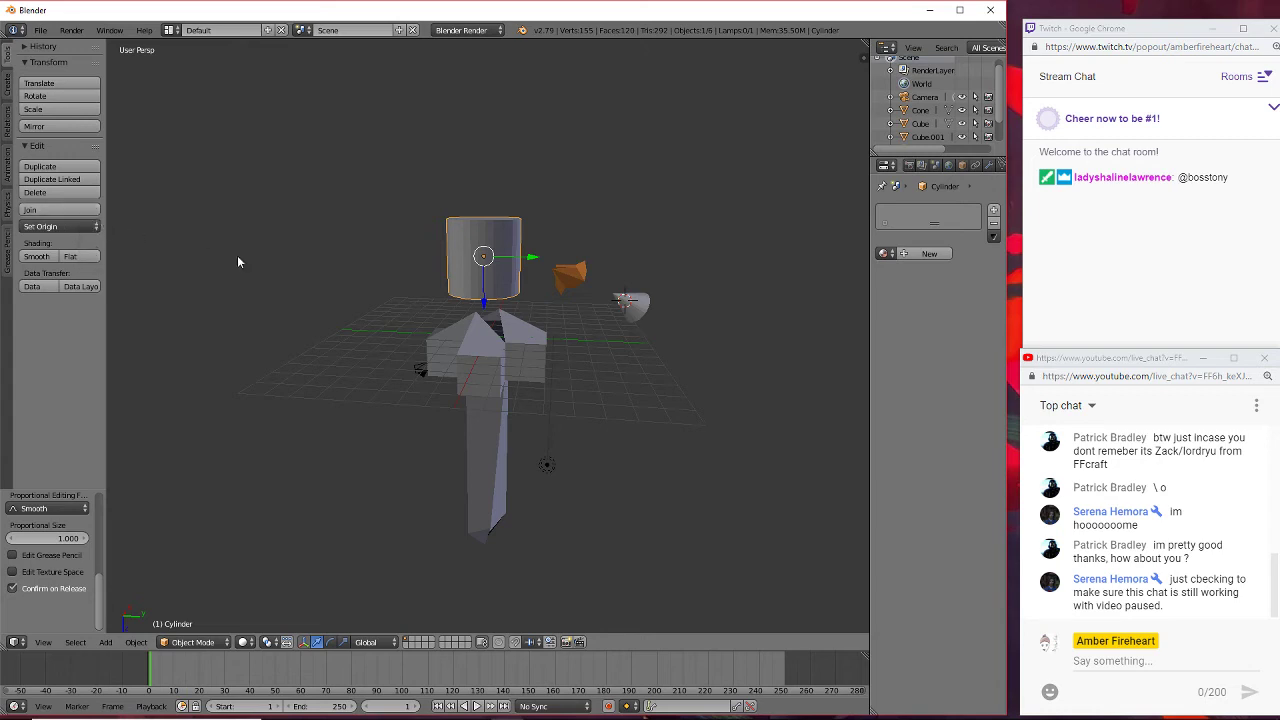
- Expand the cylinder's entry in the scene outline, enter Edit Mode on it and switch mesh selection to faces
middle_click_drag(634, 357, 113, 393)
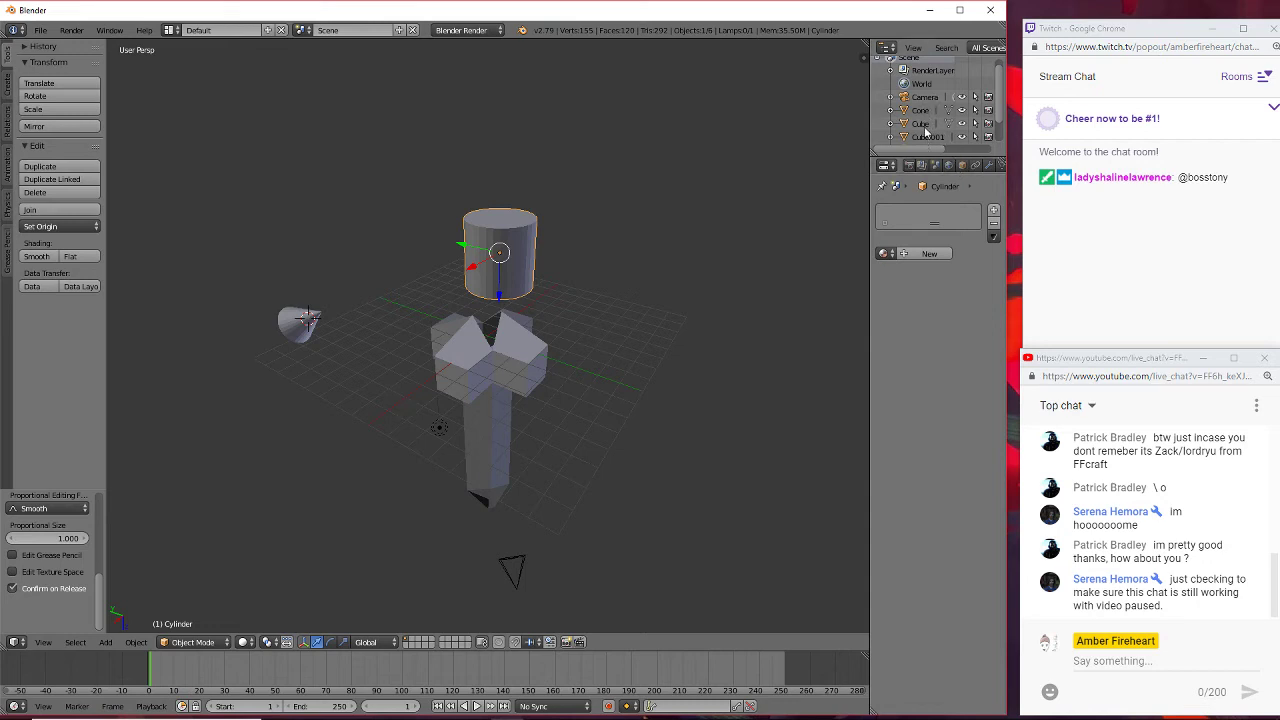
scroll(926, 138, "down", 2)
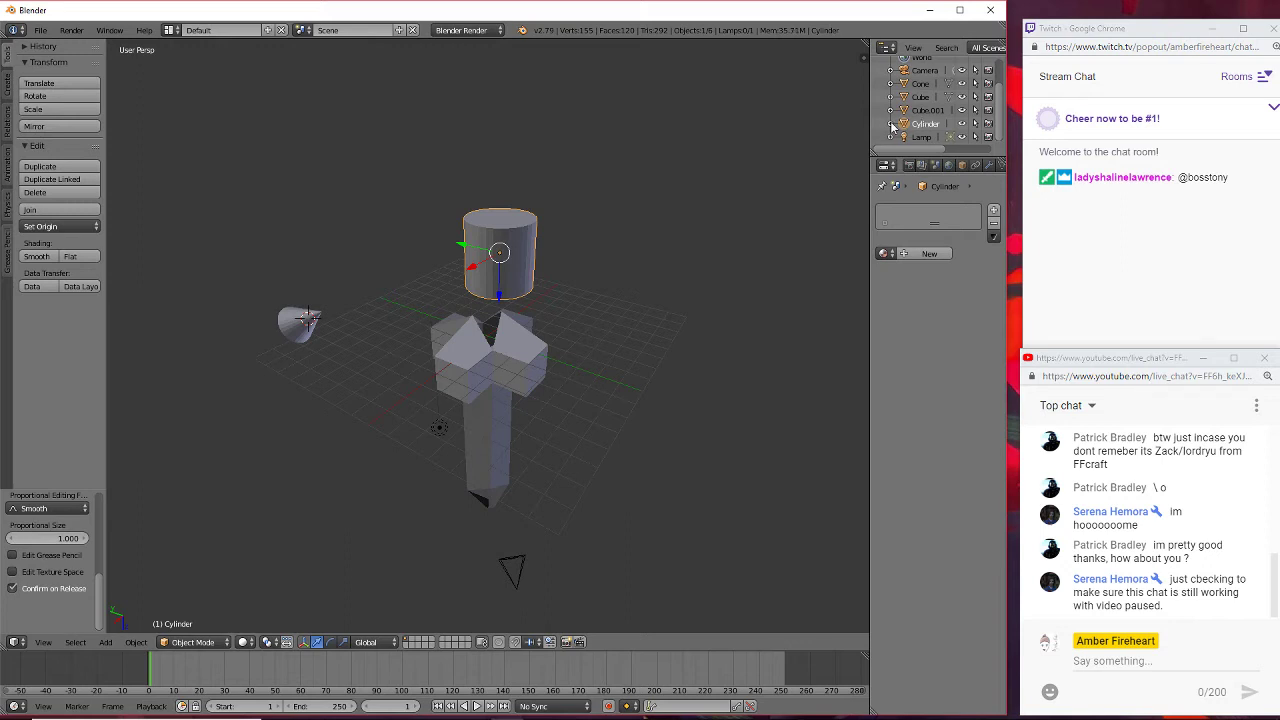
left_click(891, 124)
key("Tab")
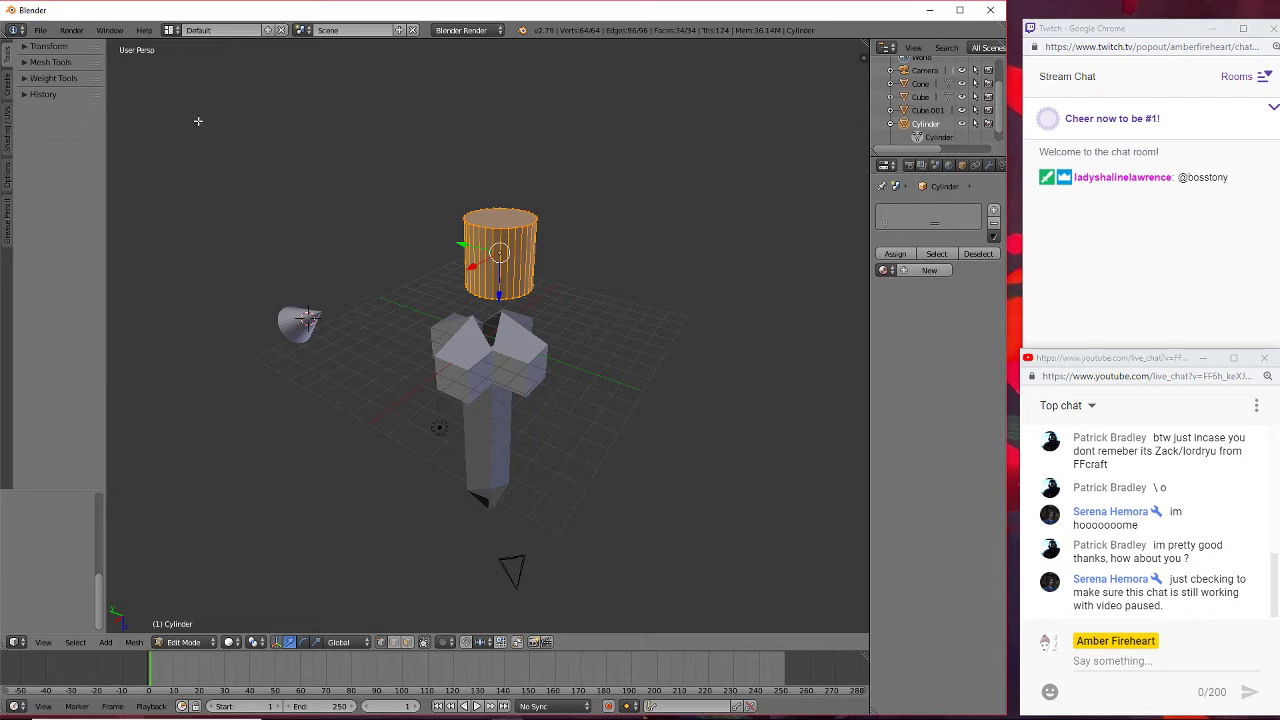
key("ctrl+Tab")
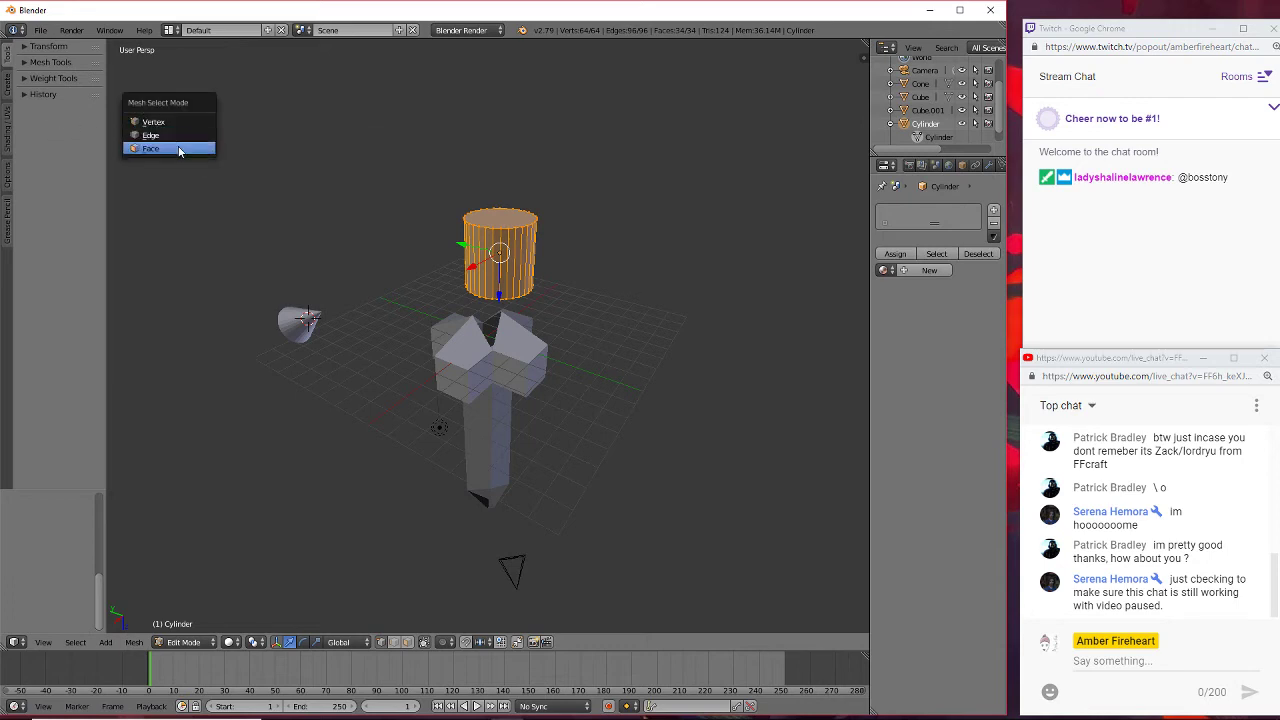
left_click(179, 148)
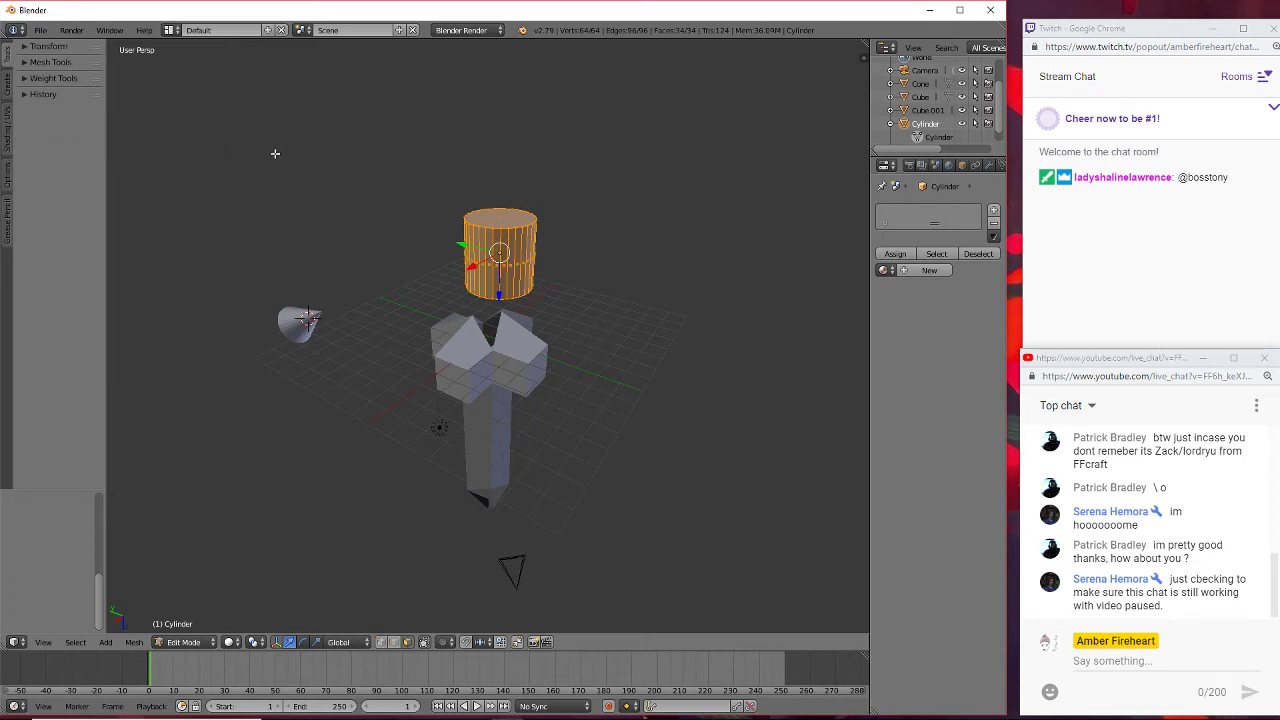
- Extrude the cylinder's top face upward by about 4 units and check the result from another side
right_click(499, 214)
key("e")
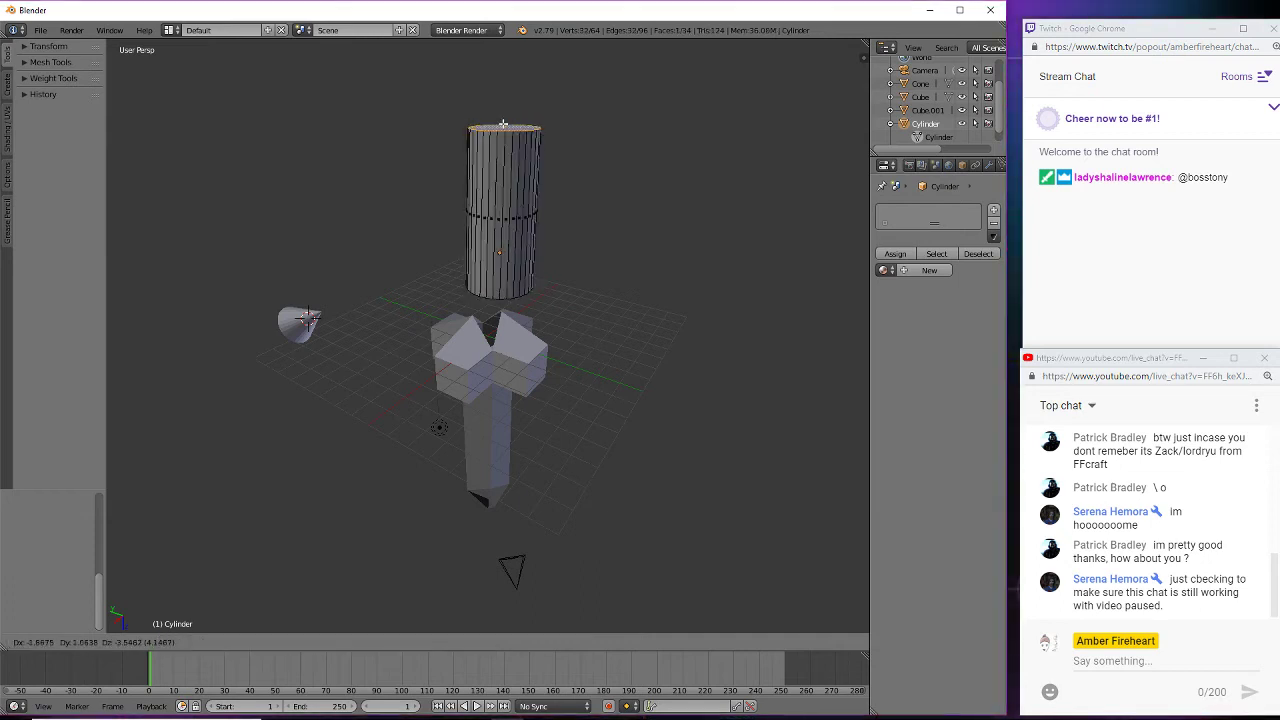
left_click(499, 117)
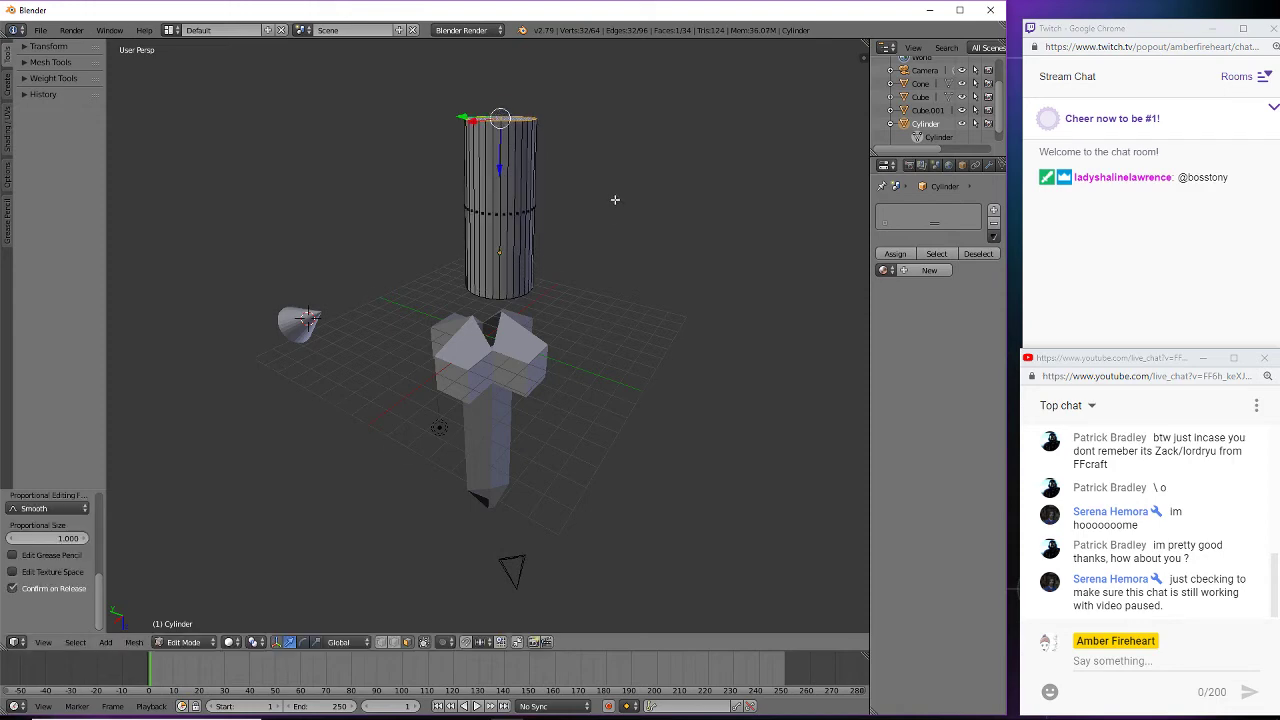
middle_click_drag(615, 200, 471, 180)
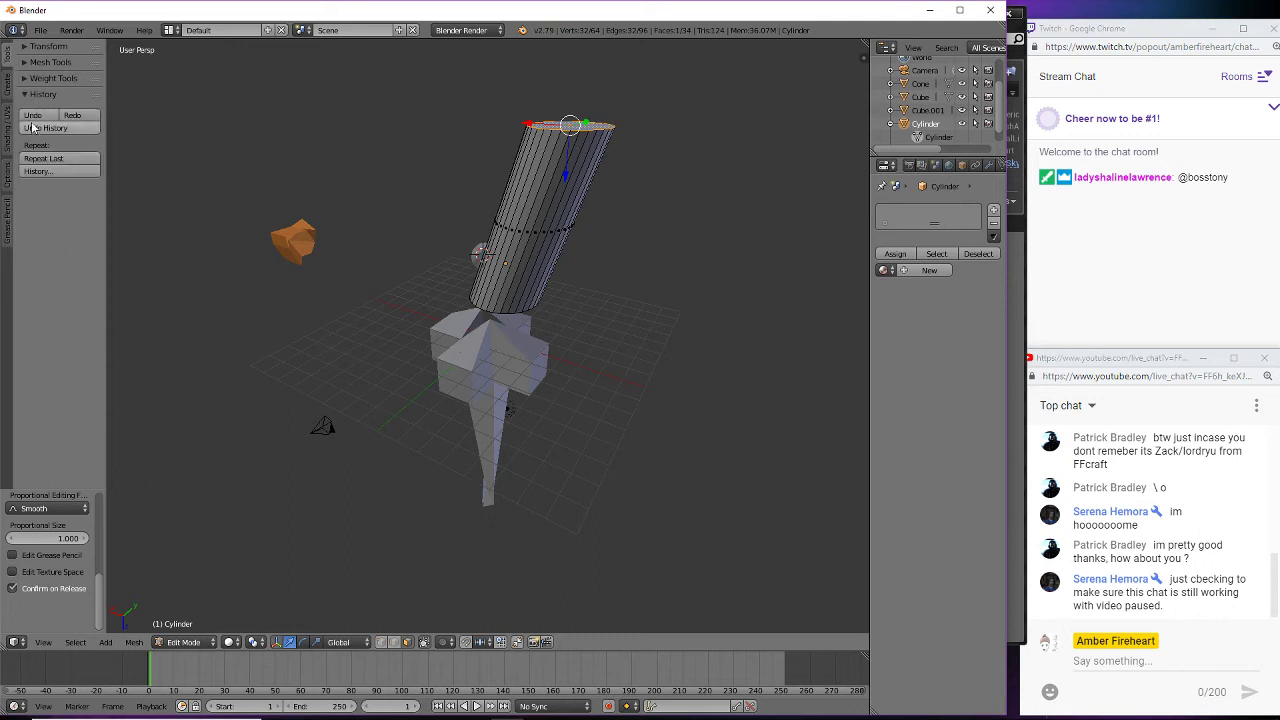
- Undo the slanted move of the cylinder's top face and move that face straight up along Z by about 5 units
left_click(33, 115)
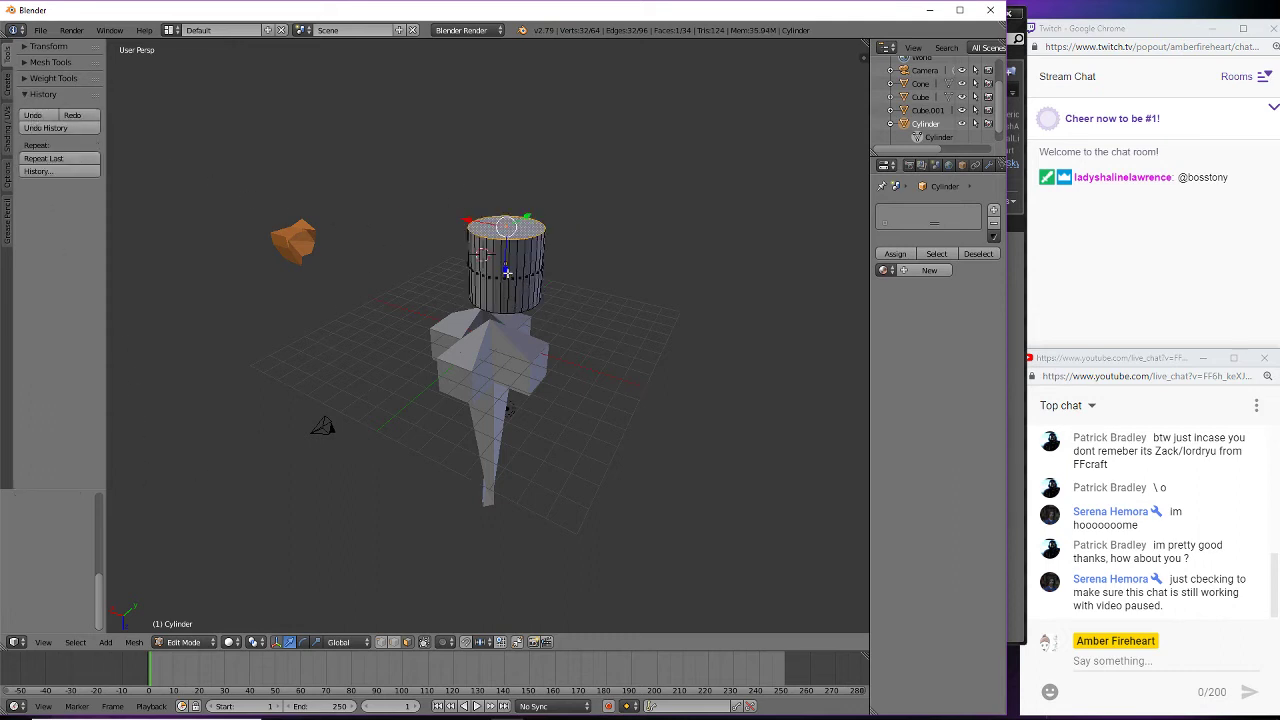
key("e")
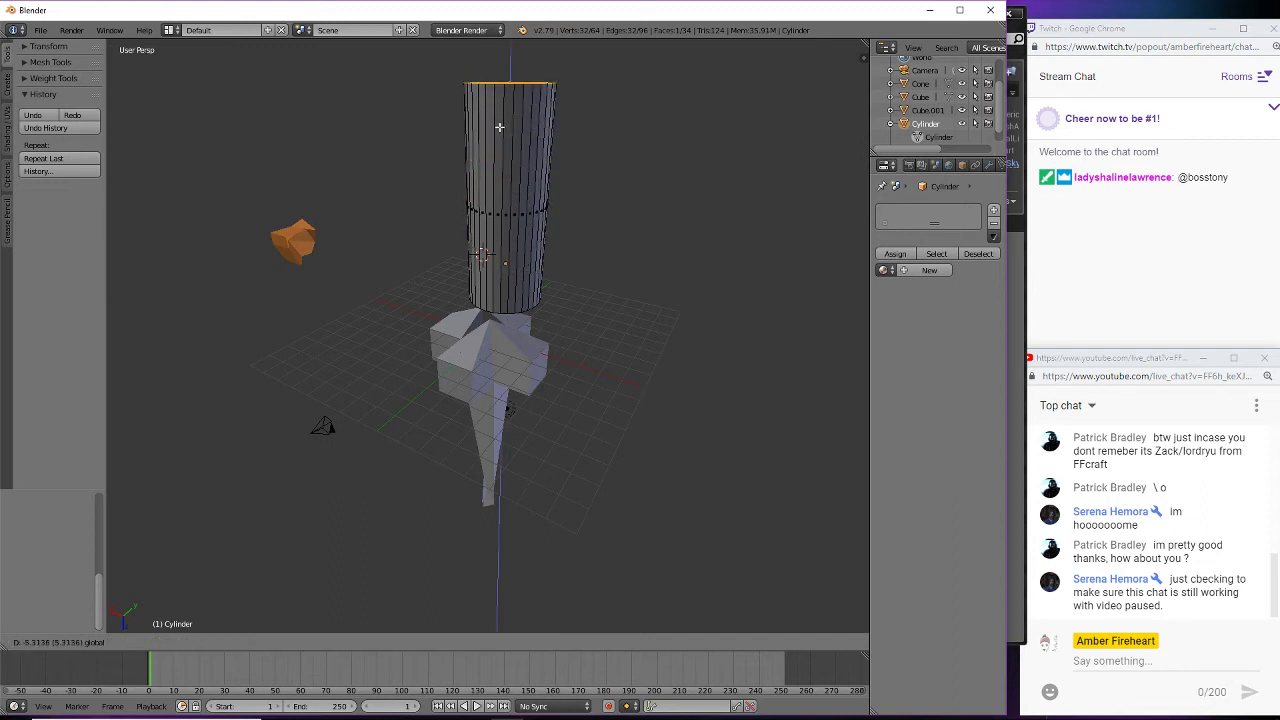
left_click(500, 132)
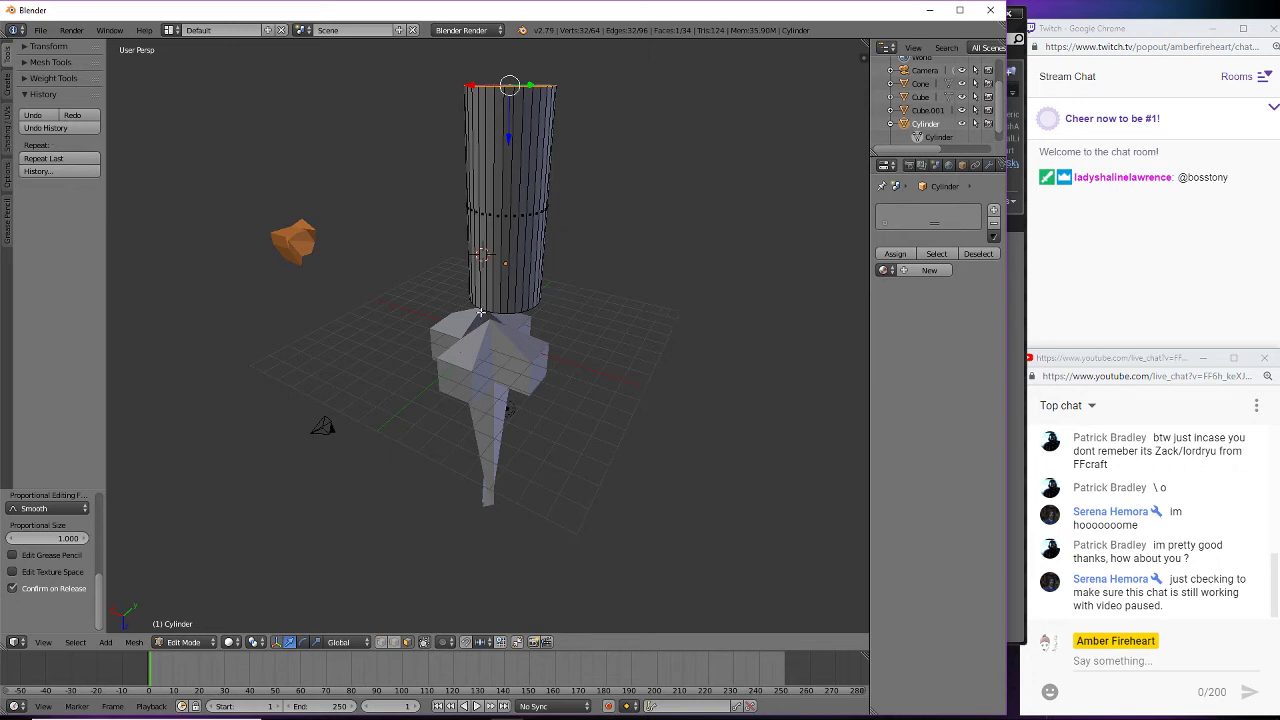
- Switch the cylinder's mesh selection mode to Vertex
middle_click_drag(480, 313, 753, 267)
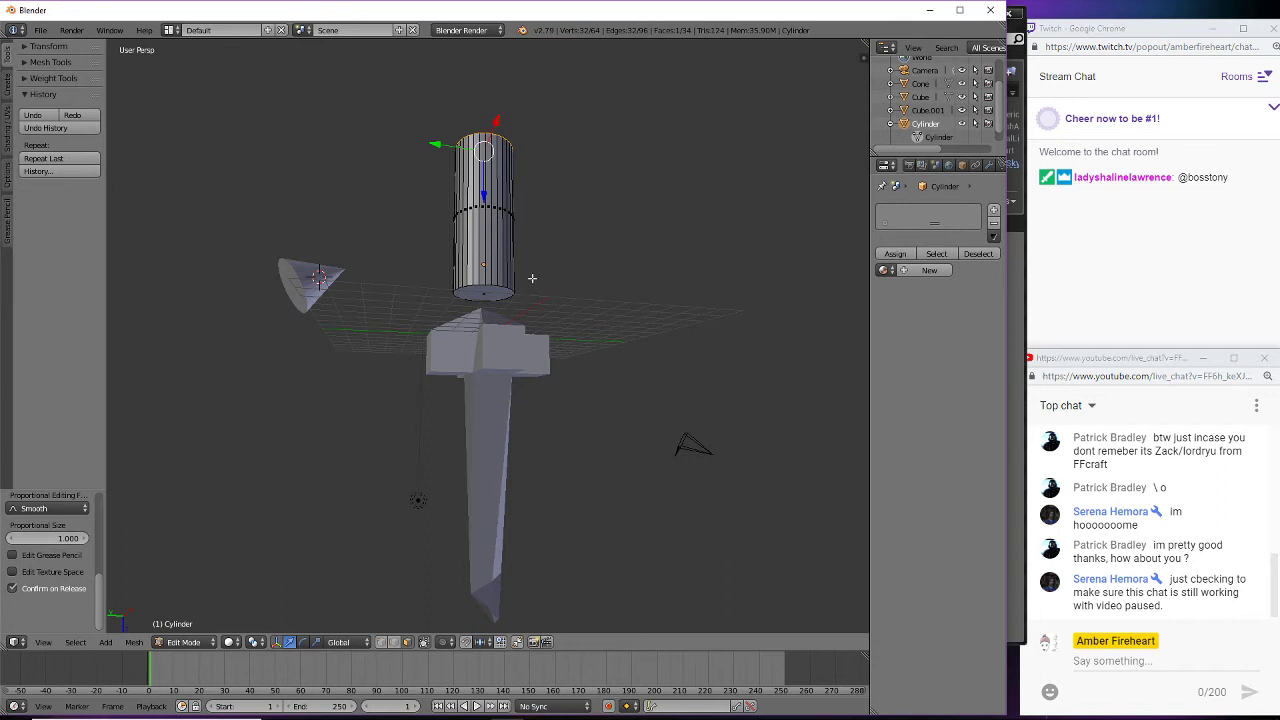
scroll(532, 278, "up", 4)
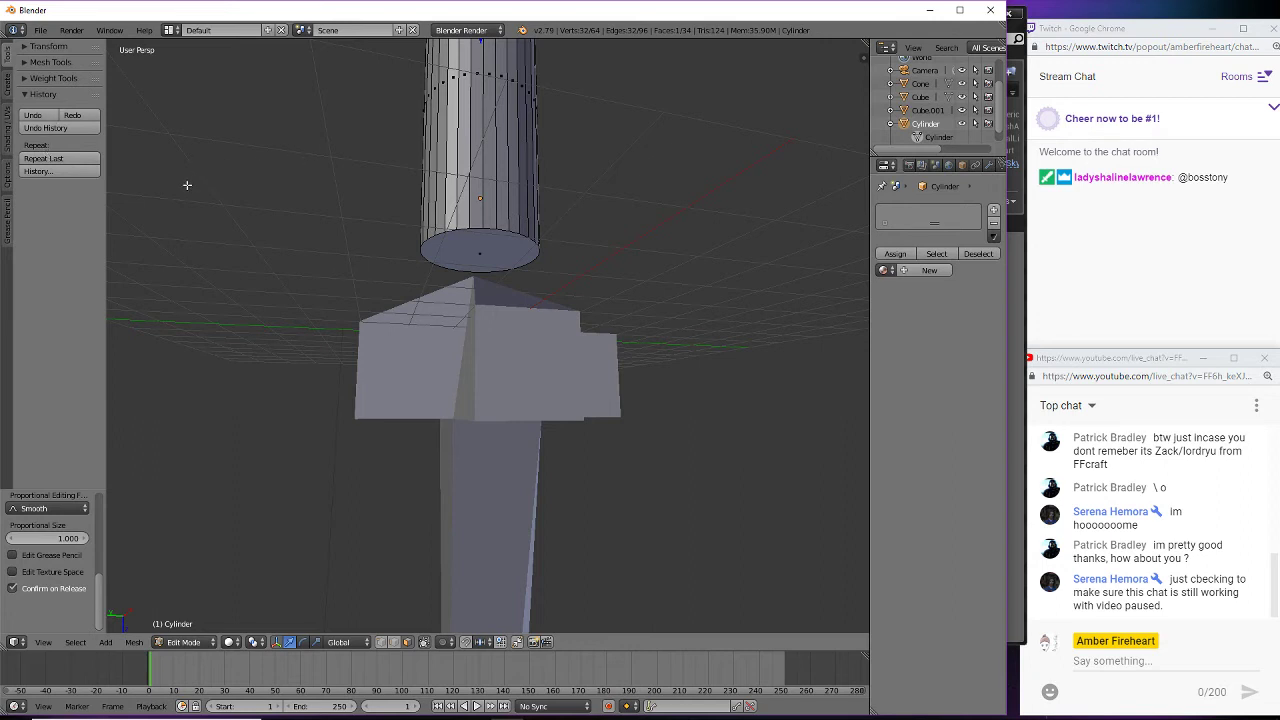
key("ctrl+Tab")
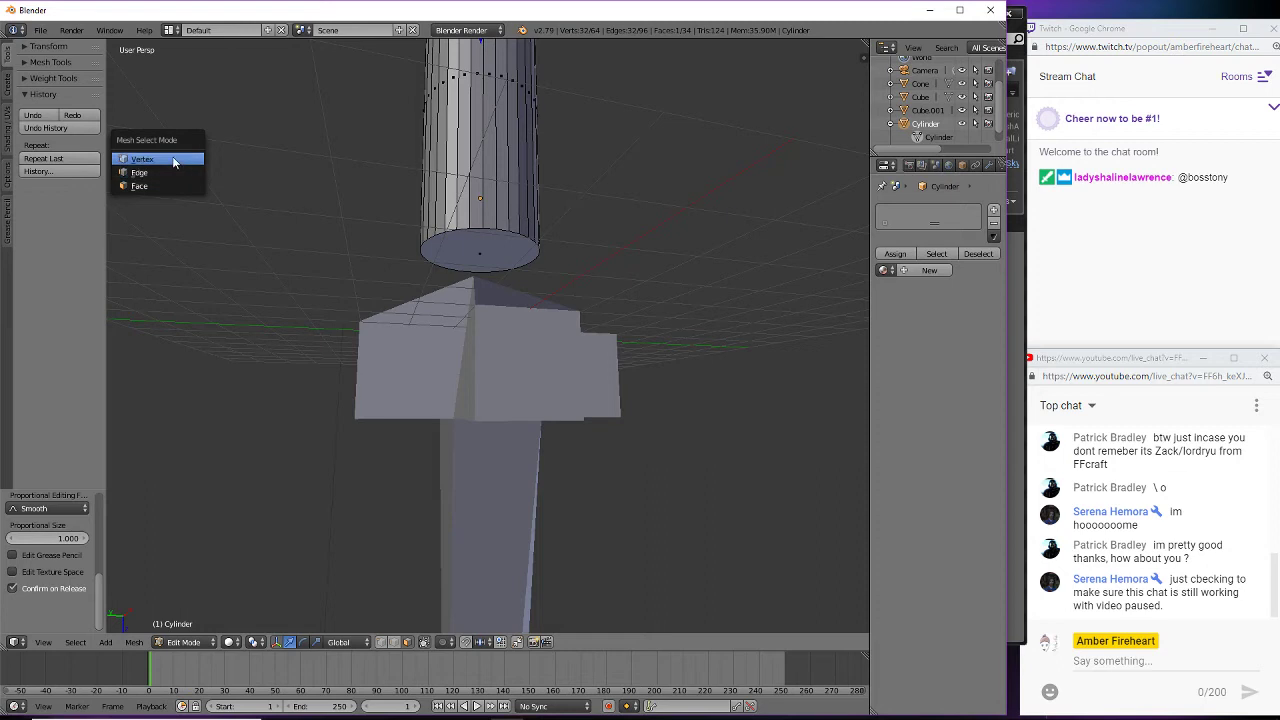
left_click(173, 160)
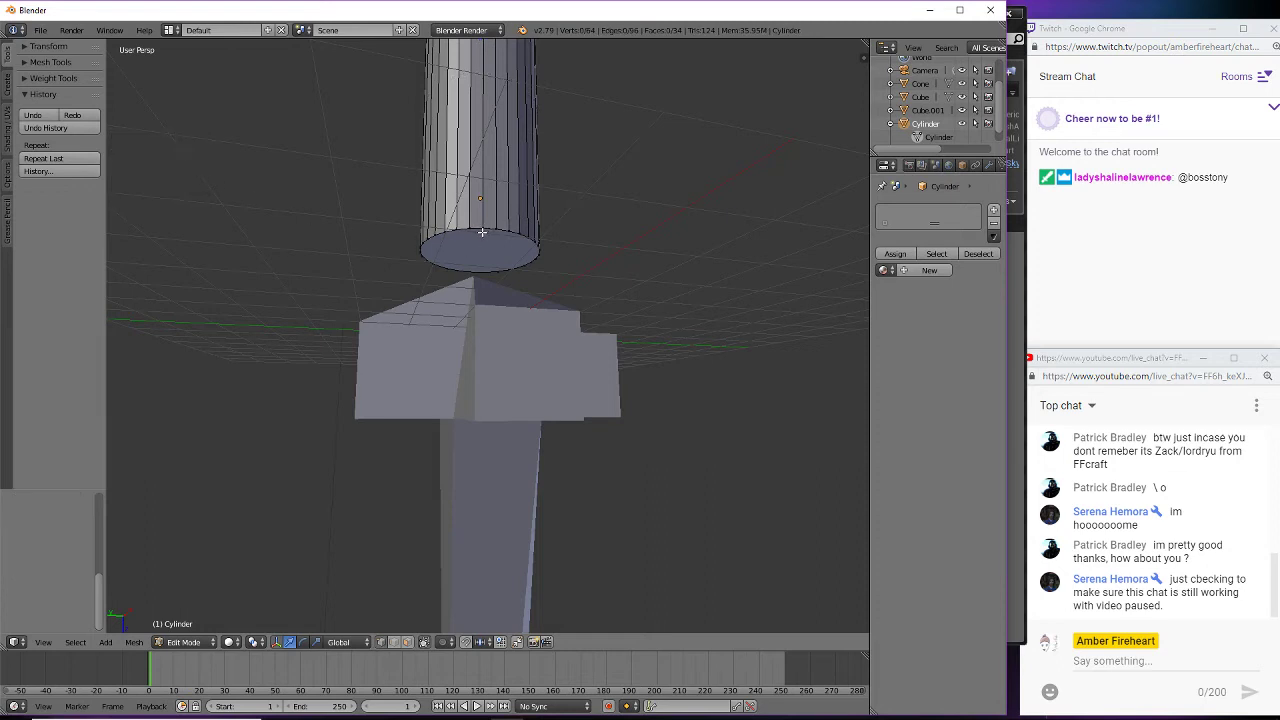
- Try moving a single vertex on the cylinder's bottom rim, and undo that move
key("g")
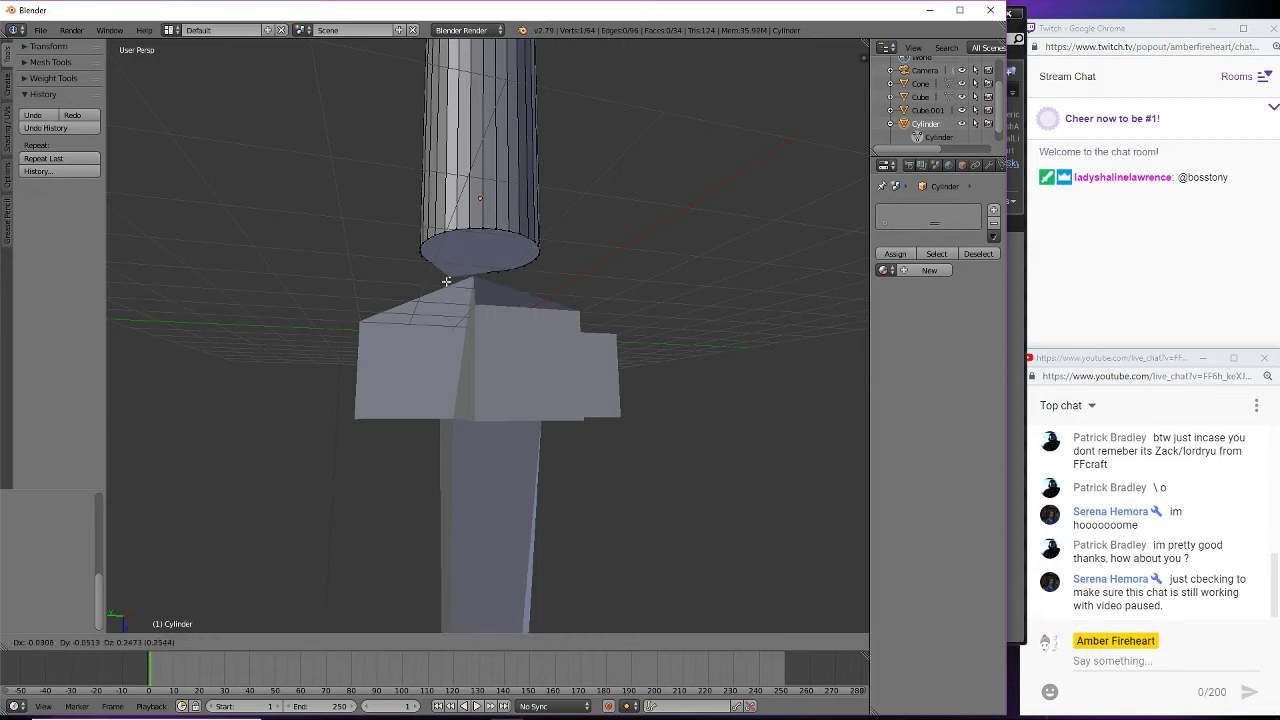
left_click(443, 275)
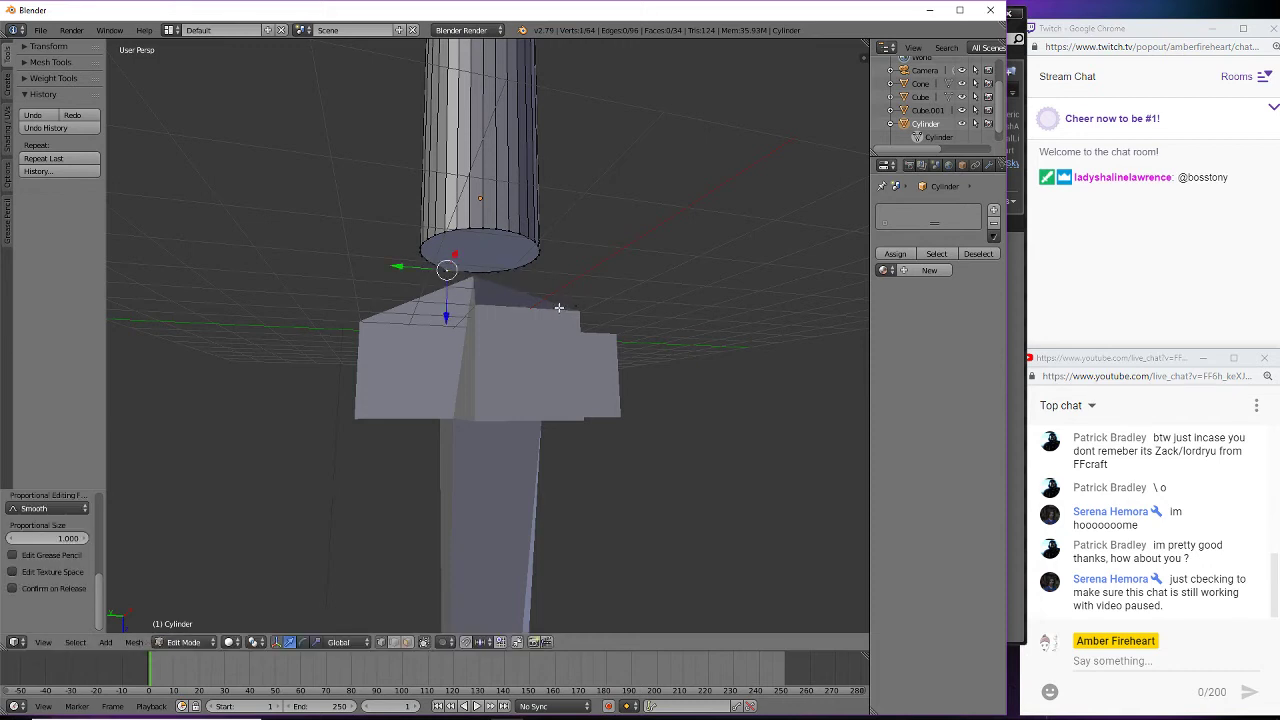
left_click(60, 171)
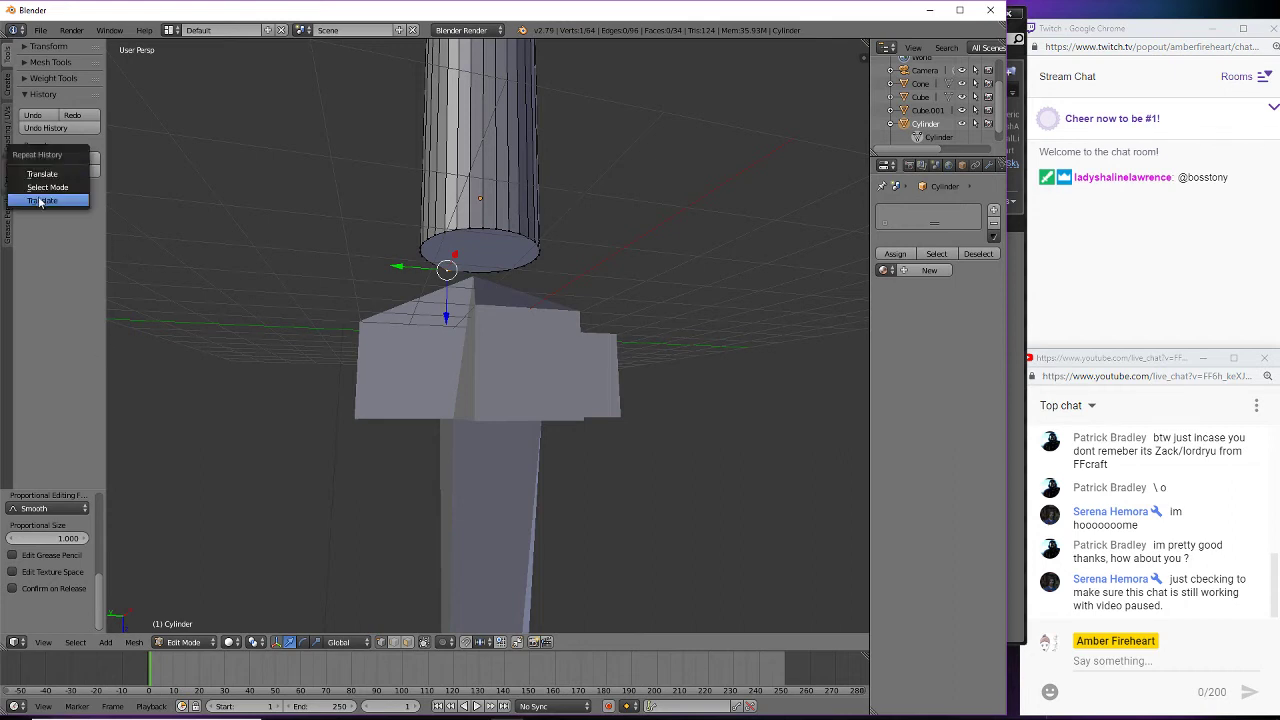
left_click(33, 115)
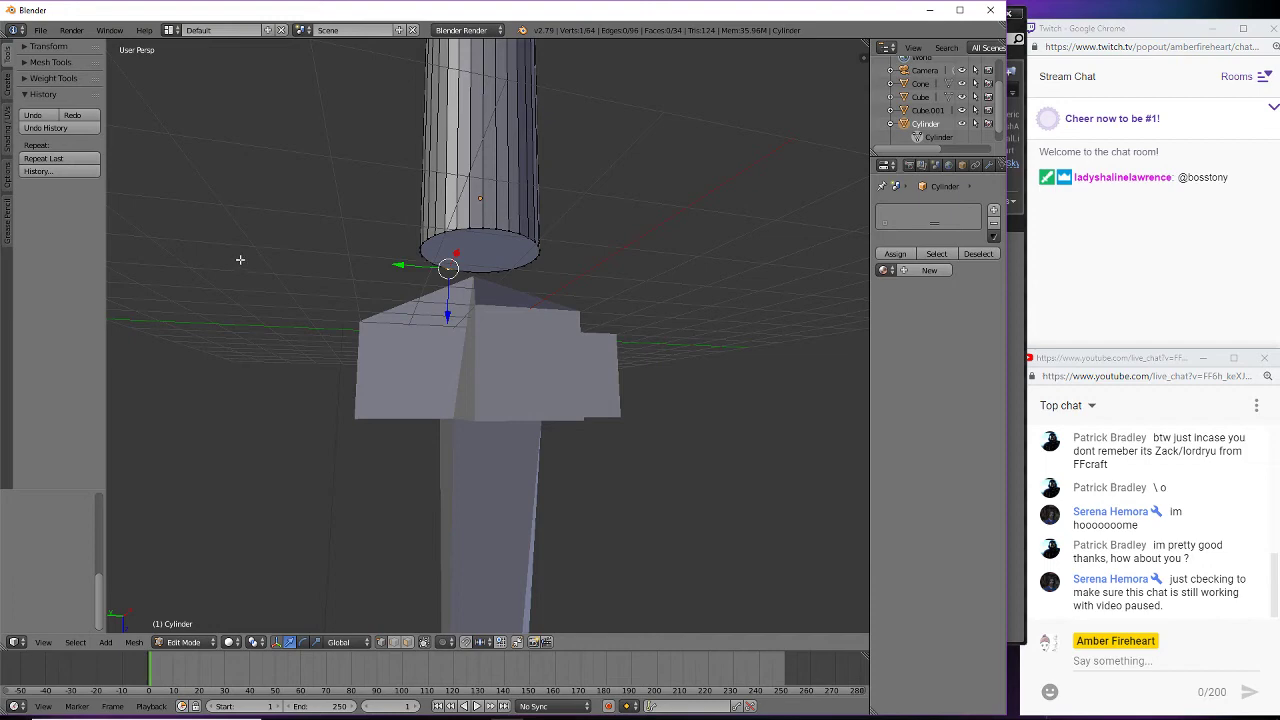
- Return to Object Mode and move the cylinder about 0.8 units sideways to centre it above the block model
middle_click_drag(240, 260, 423, 275)
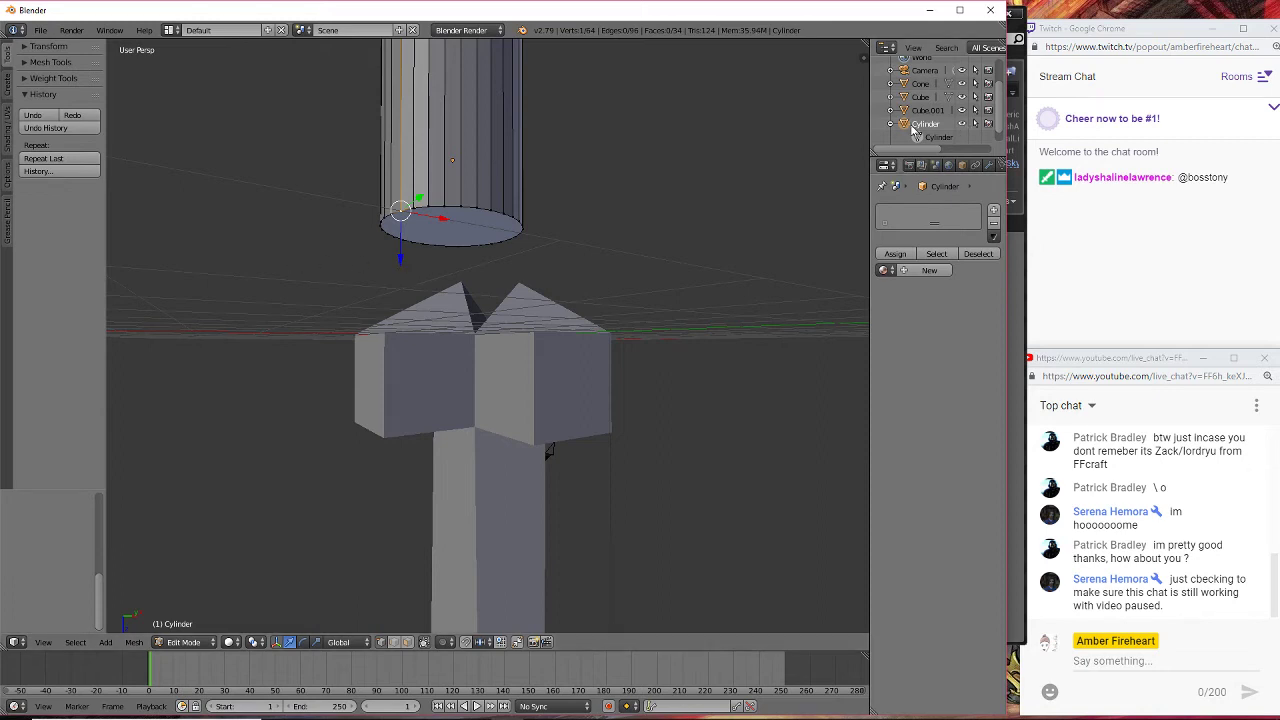
key("Tab")
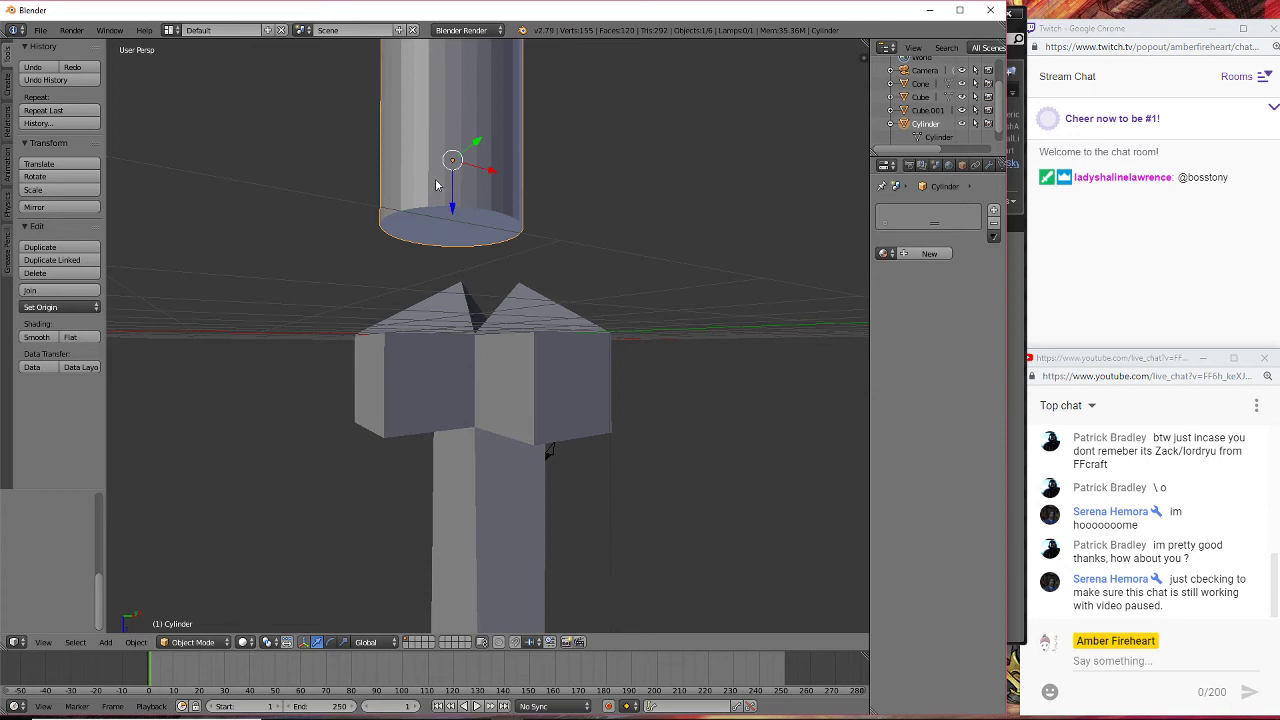
middle_click_drag(597, 221, 610, 263)
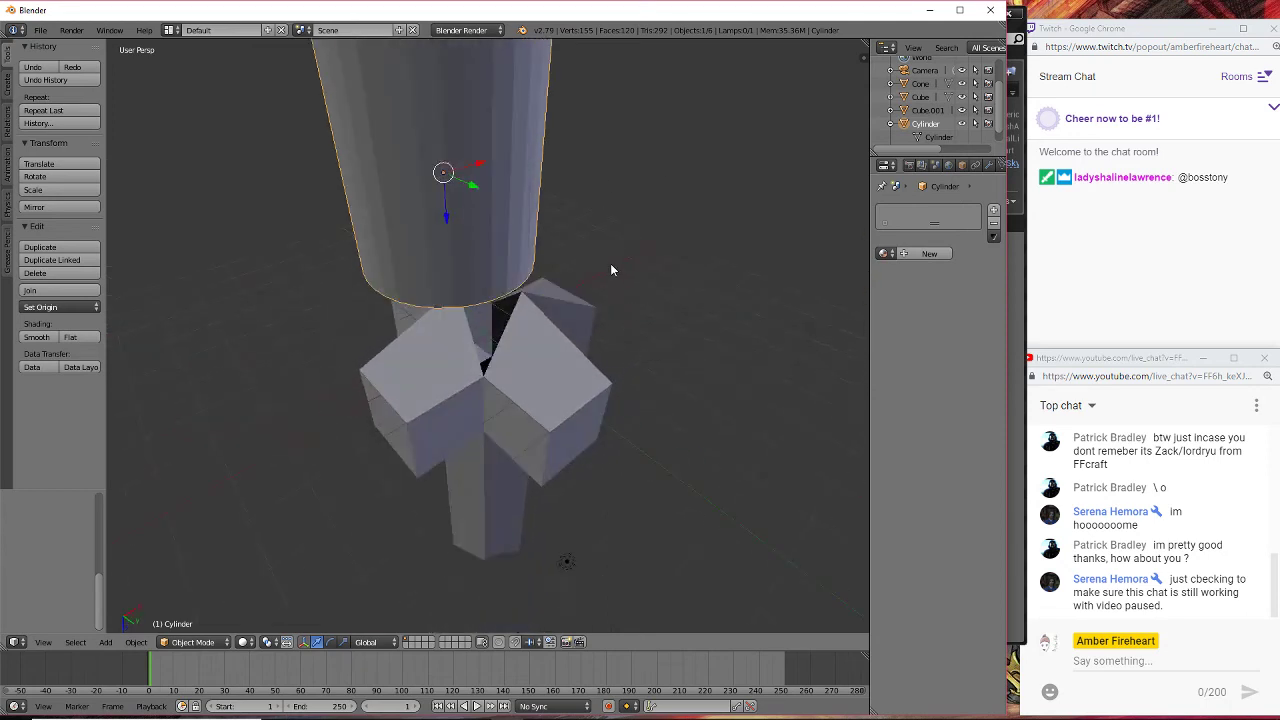
key("g")
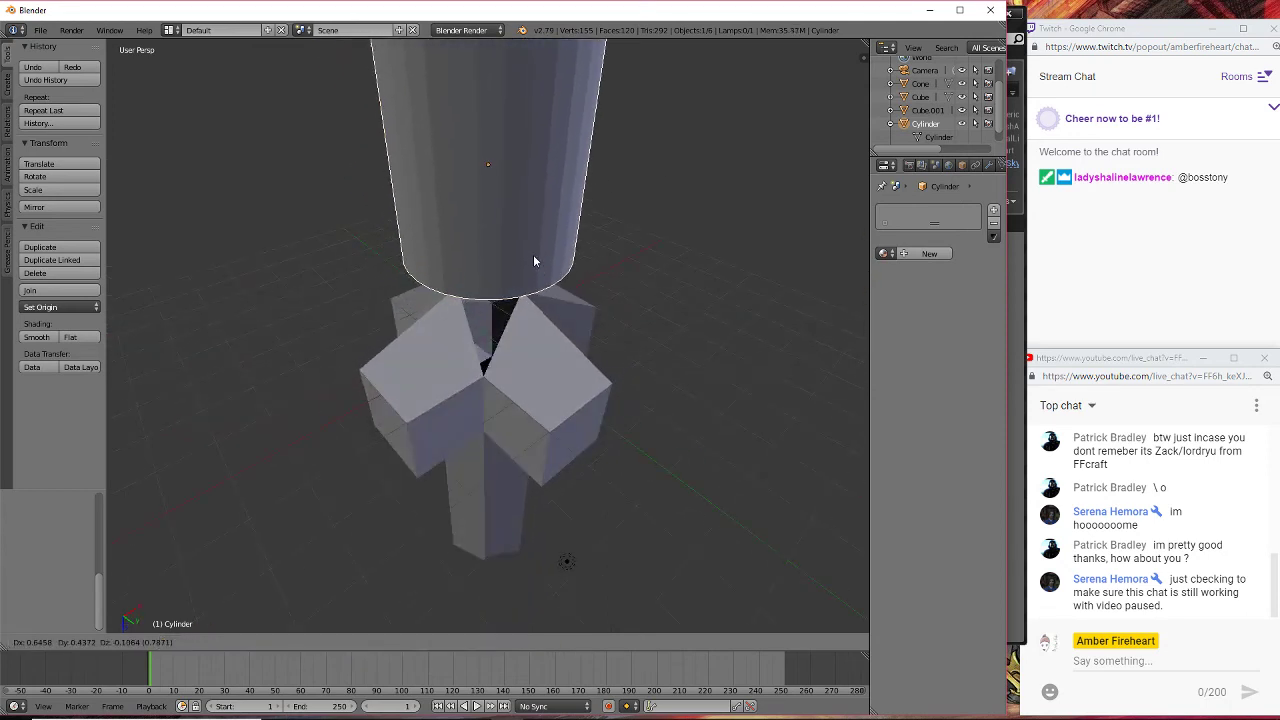
left_click(533, 254)
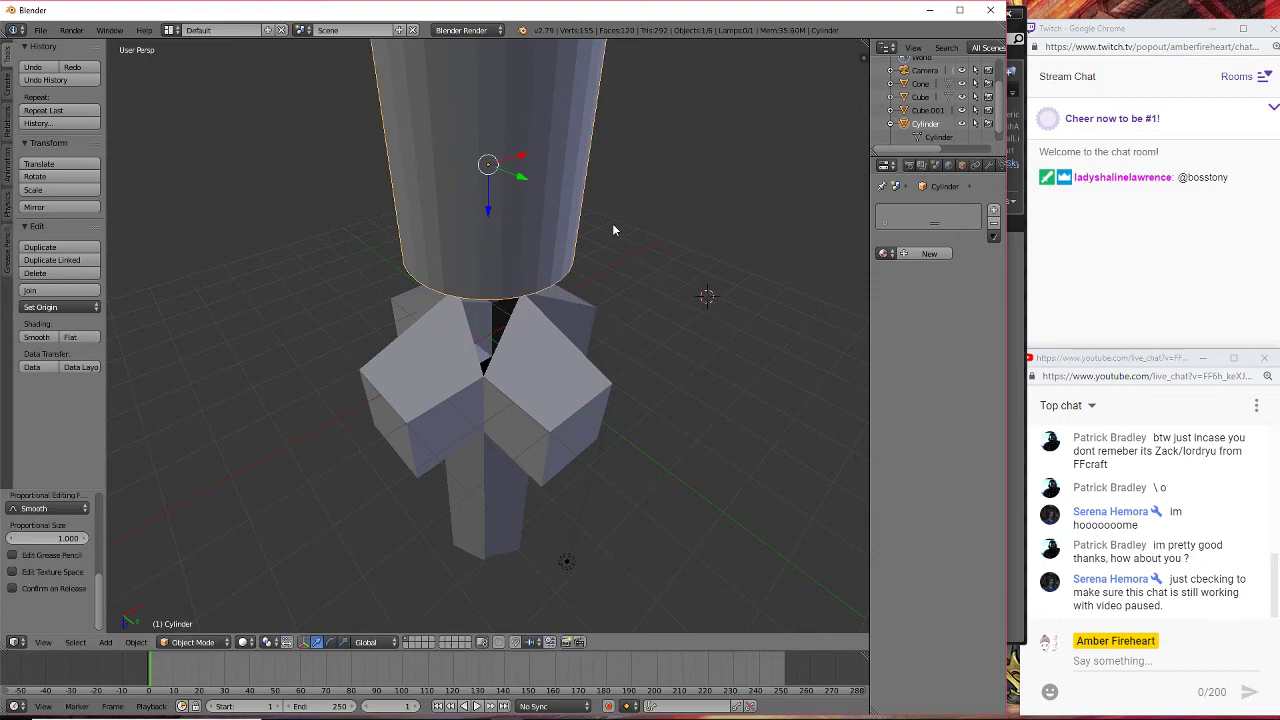
- Lower the cylinder along Z into the block model, and shift it further down and sideways between the peaks
middle_click_drag(708, 266, 608, 234)
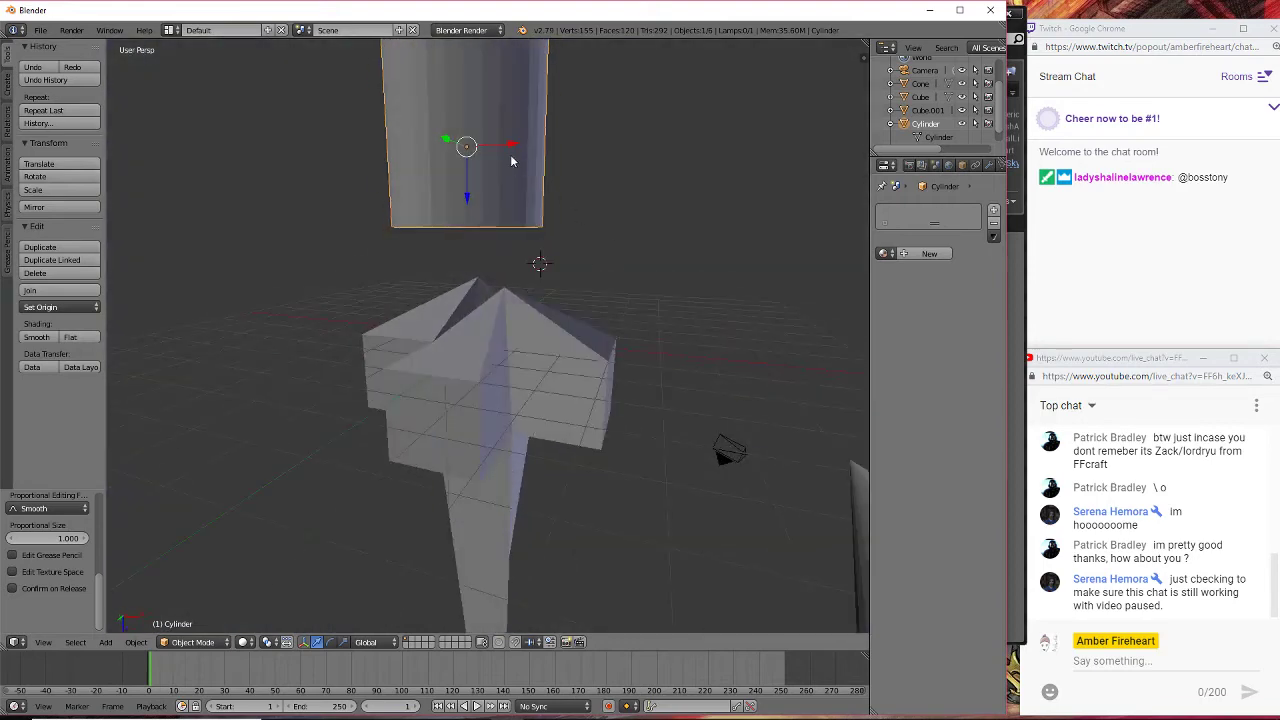
left_click_drag(467, 172, 504, 298)
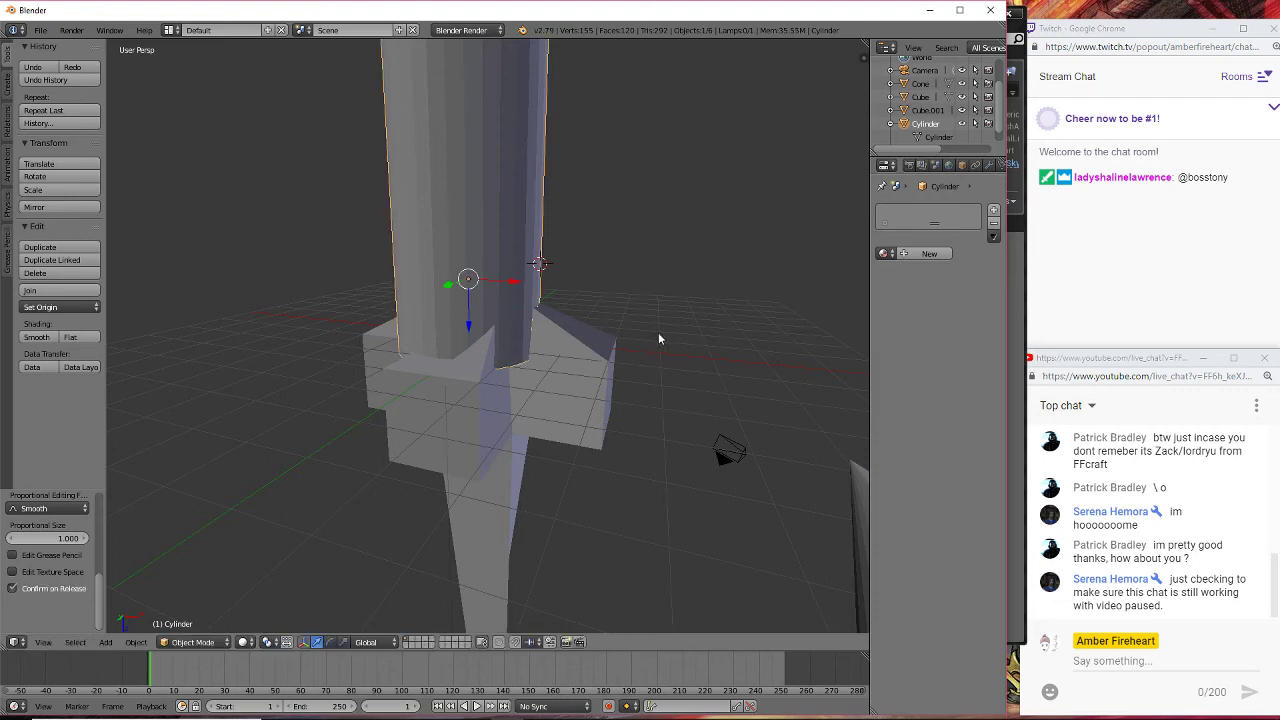
middle_click_drag(708, 326, 603, 319)
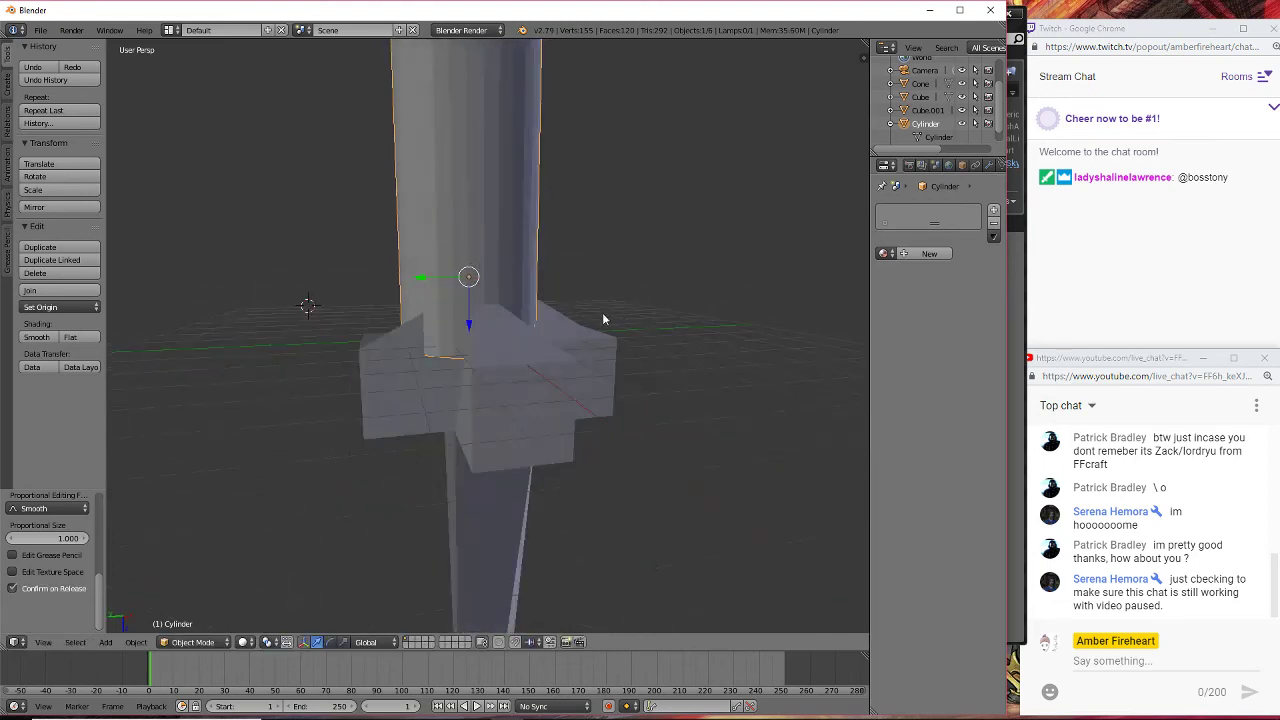
left_click_drag(468, 279, 503, 335)
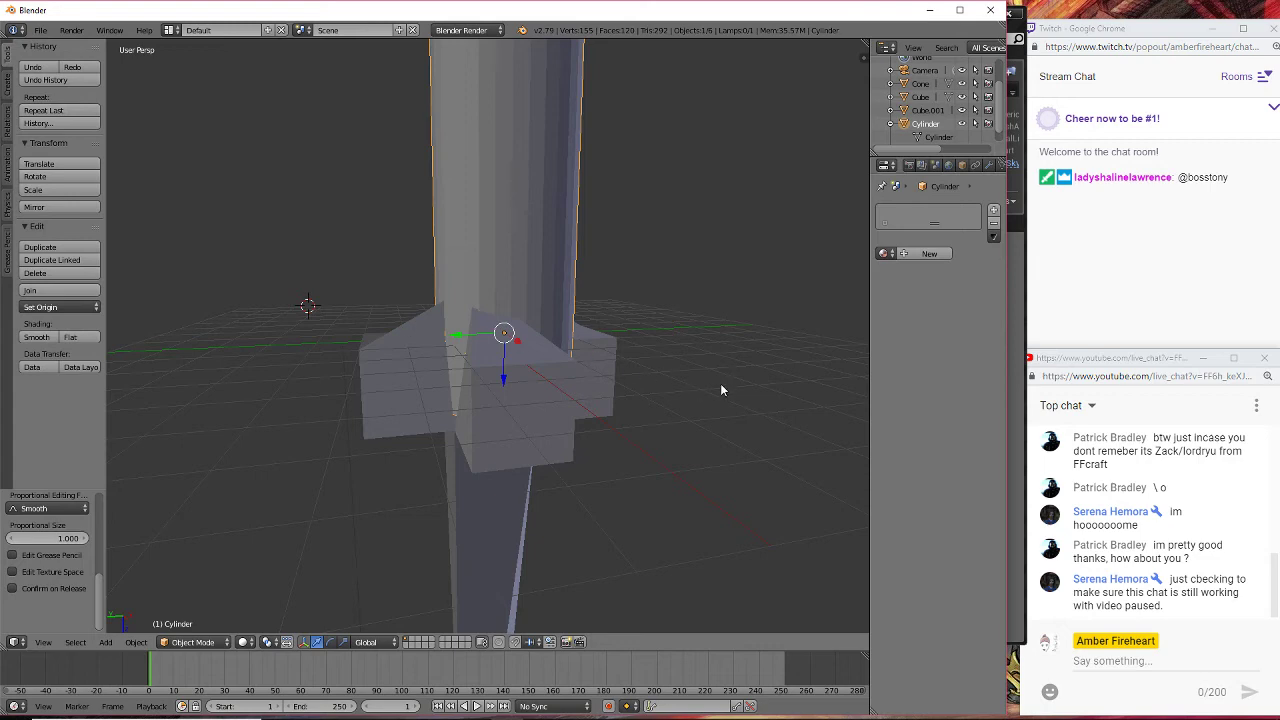
- Select the cross-shaped block model and move it about 0.4 units, mainly along Y, to line it up with the cylinder
middle_click_drag(720, 386, 446, 418)
right_click_drag(515, 279, 525, 281)
left_click(523, 287)
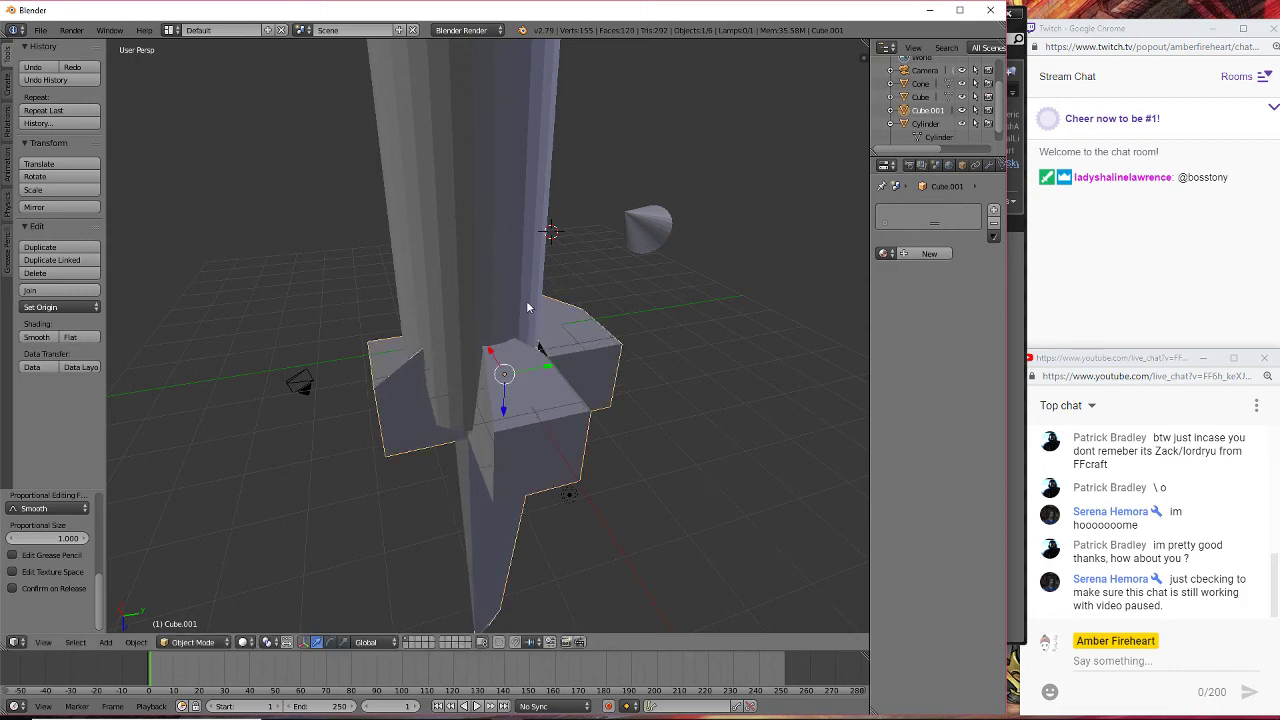
key("g")
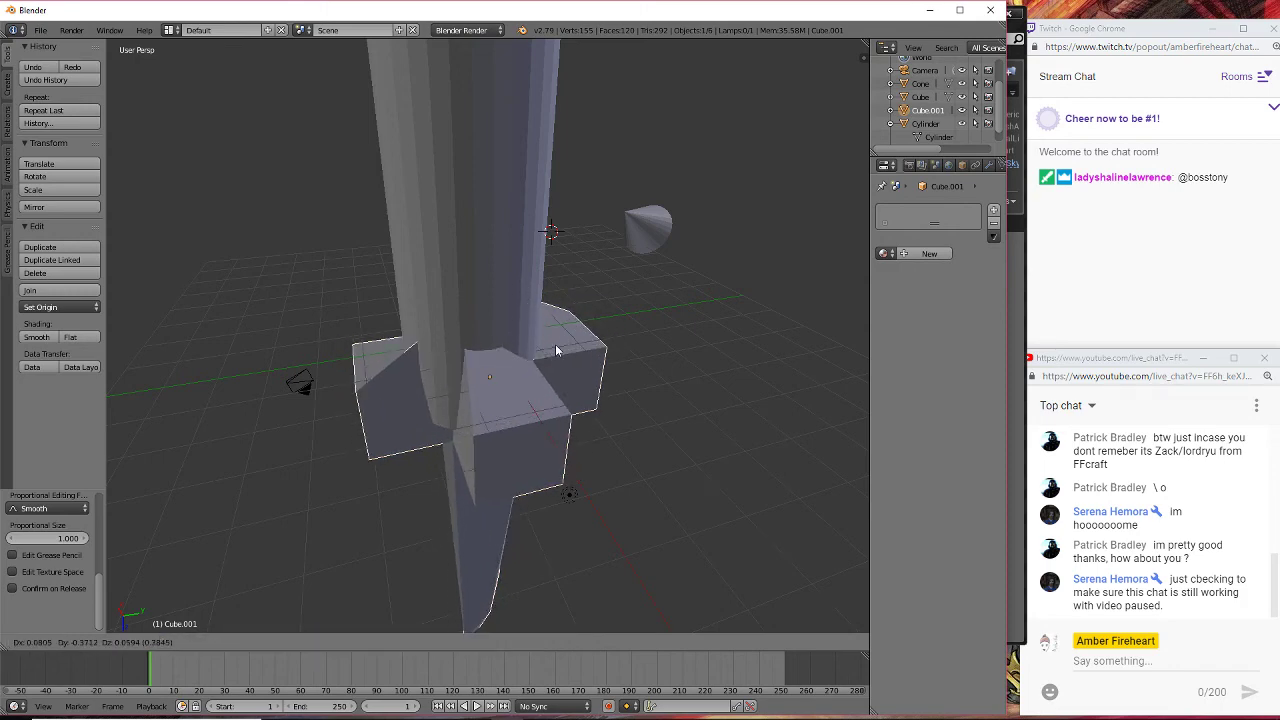
left_click(557, 350)
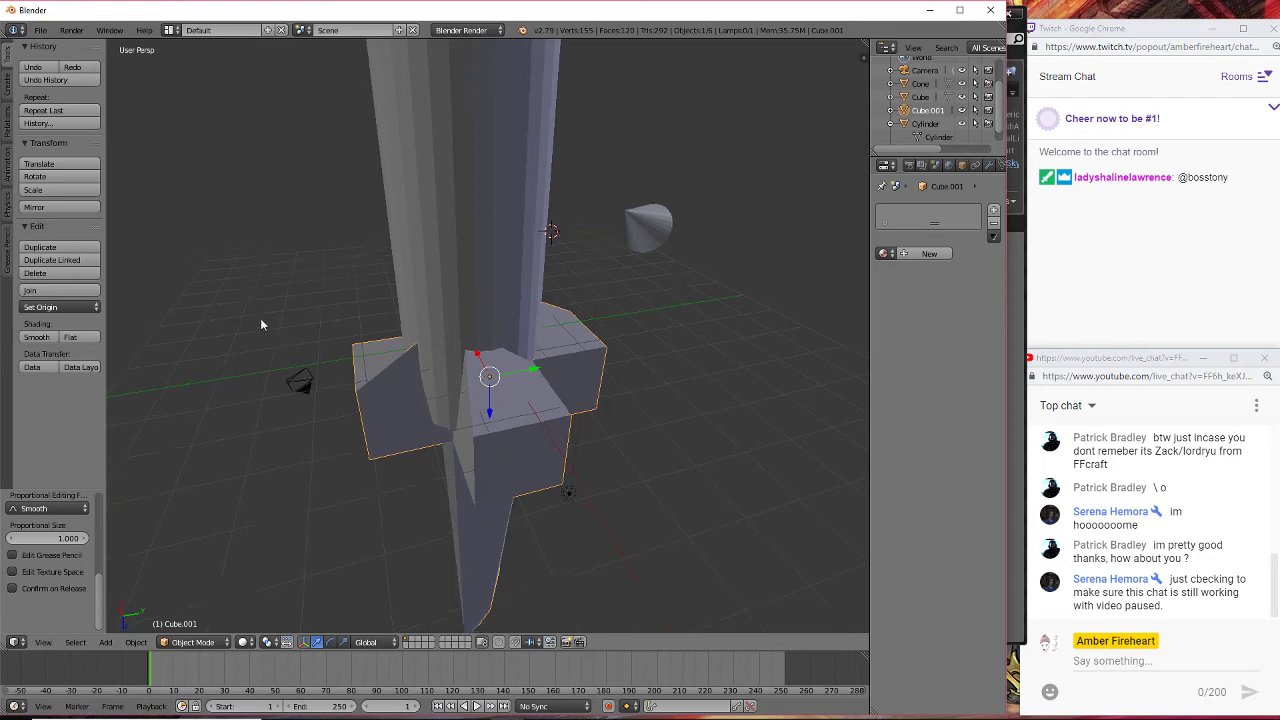
- Lower the cylinder through the cross-shaped block until its bottom rim sticks out below, around the tapered spike
middle_click_drag(260, 318, 606, 214)
right_click(483, 200)
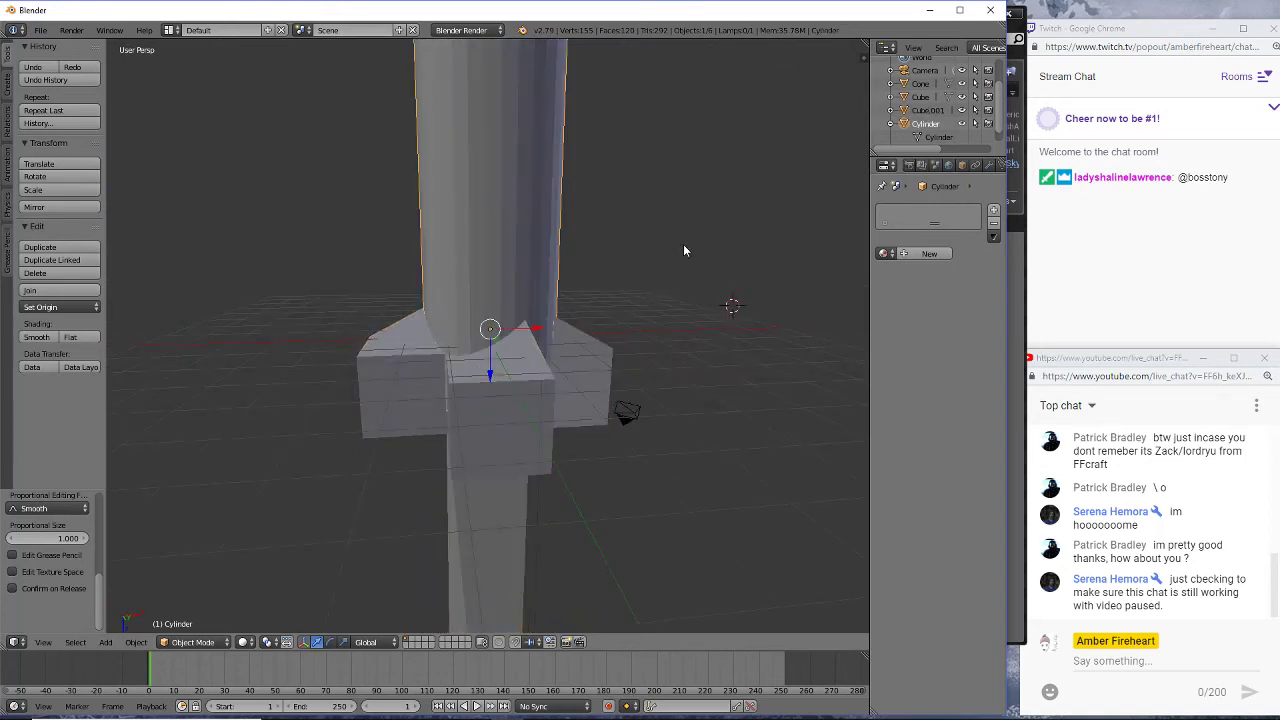
middle_click_drag(684, 250, 440, 193)
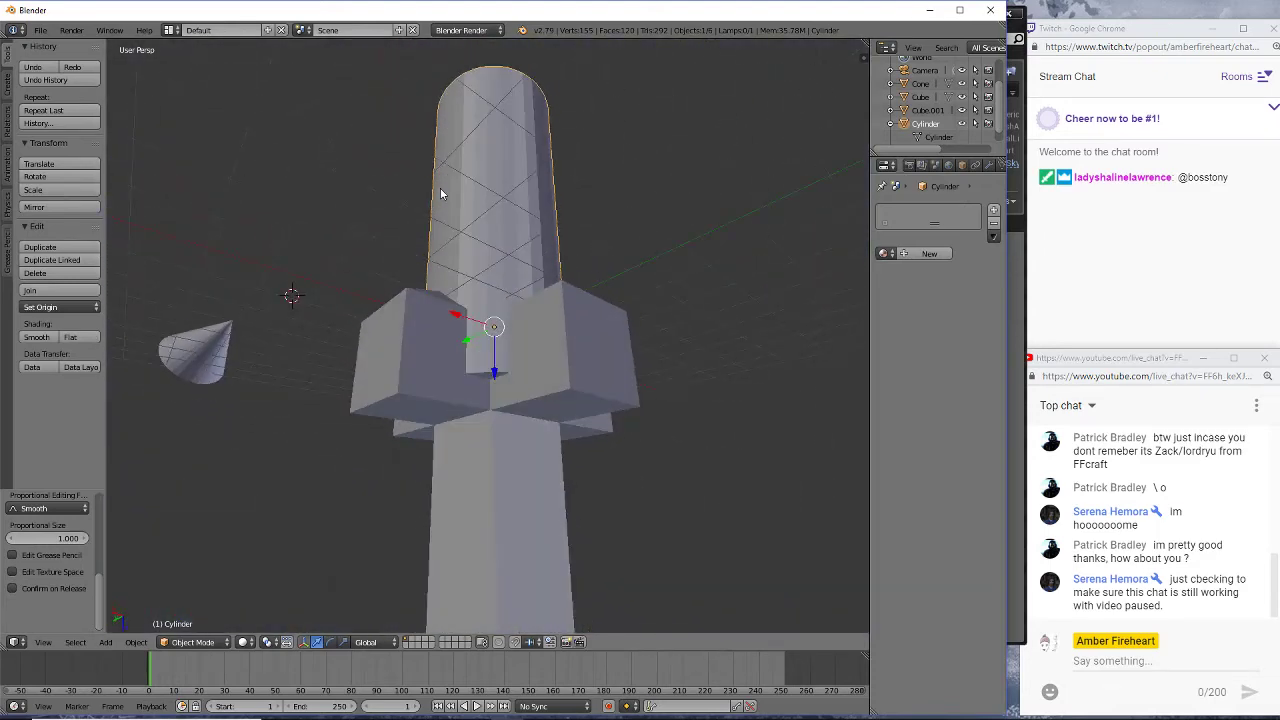
key("g")
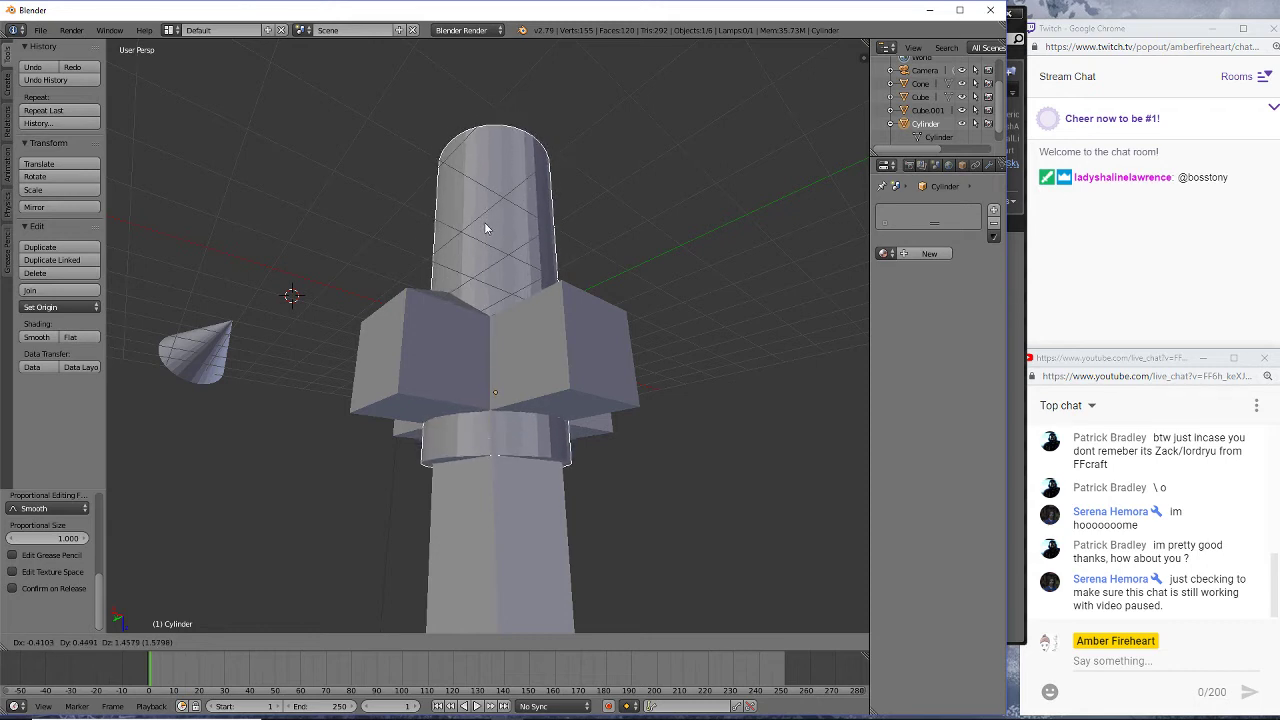
left_click(484, 210)
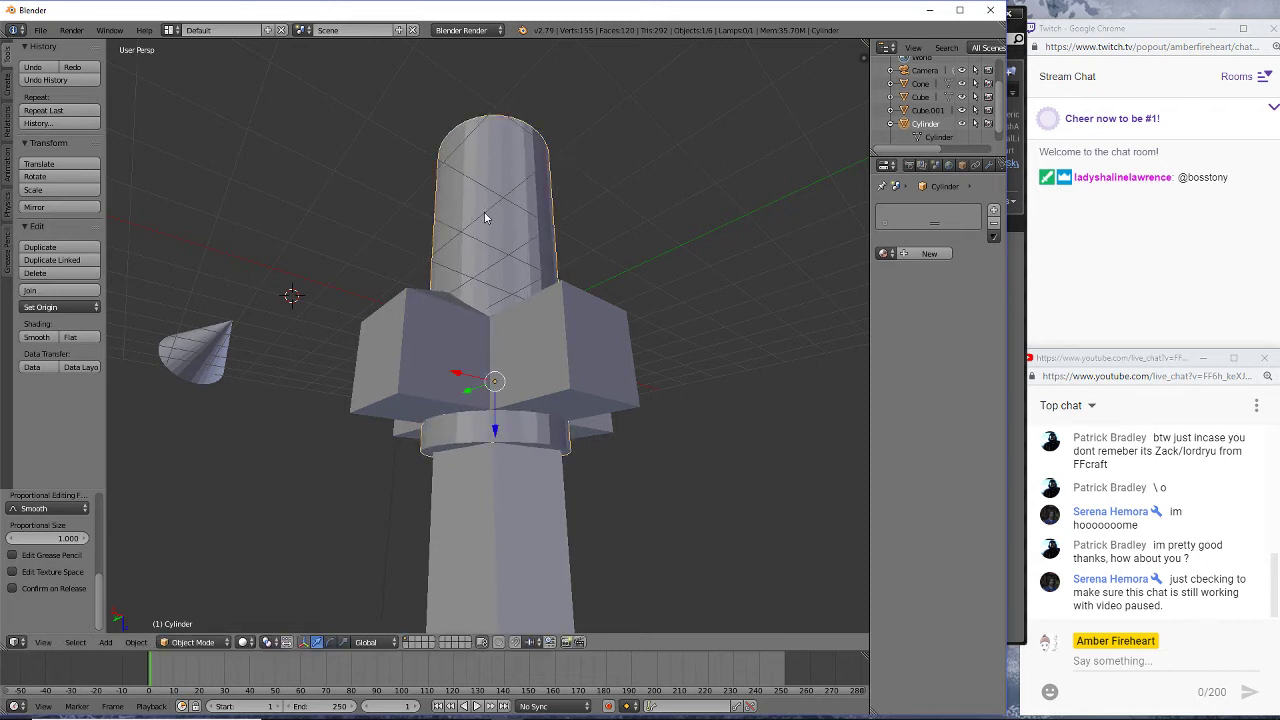
key("g")
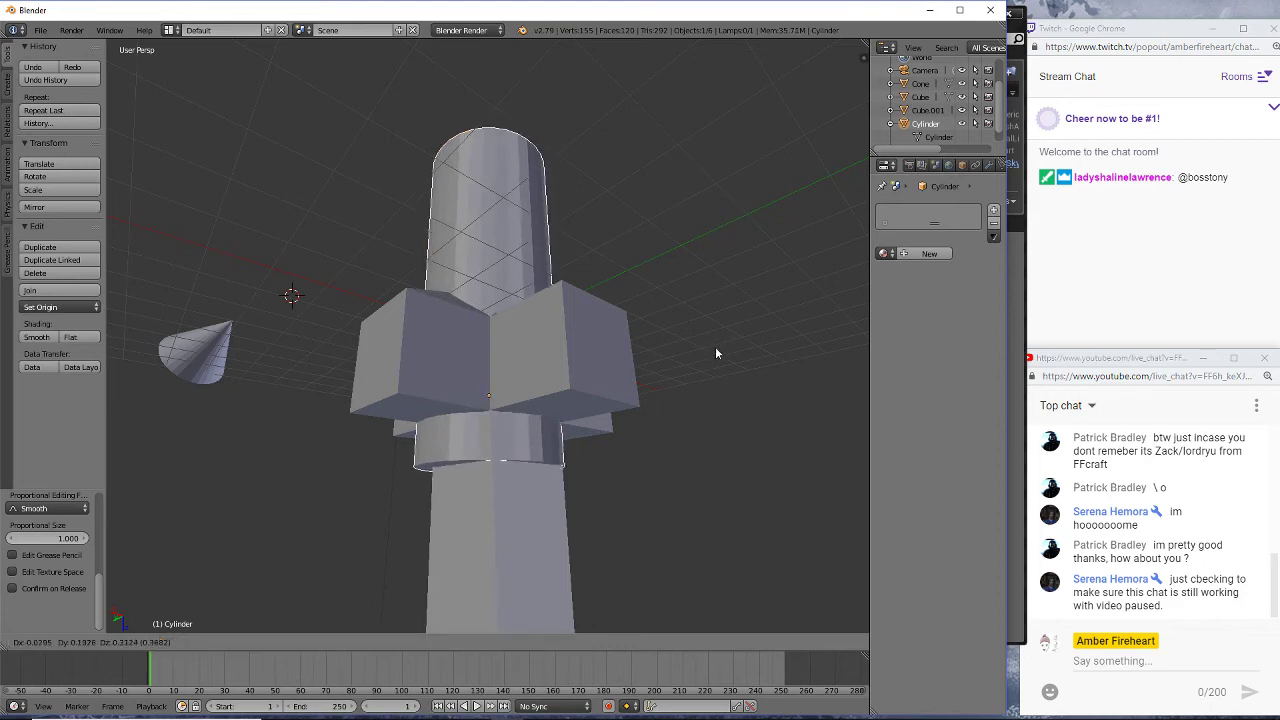
left_click(721, 346)
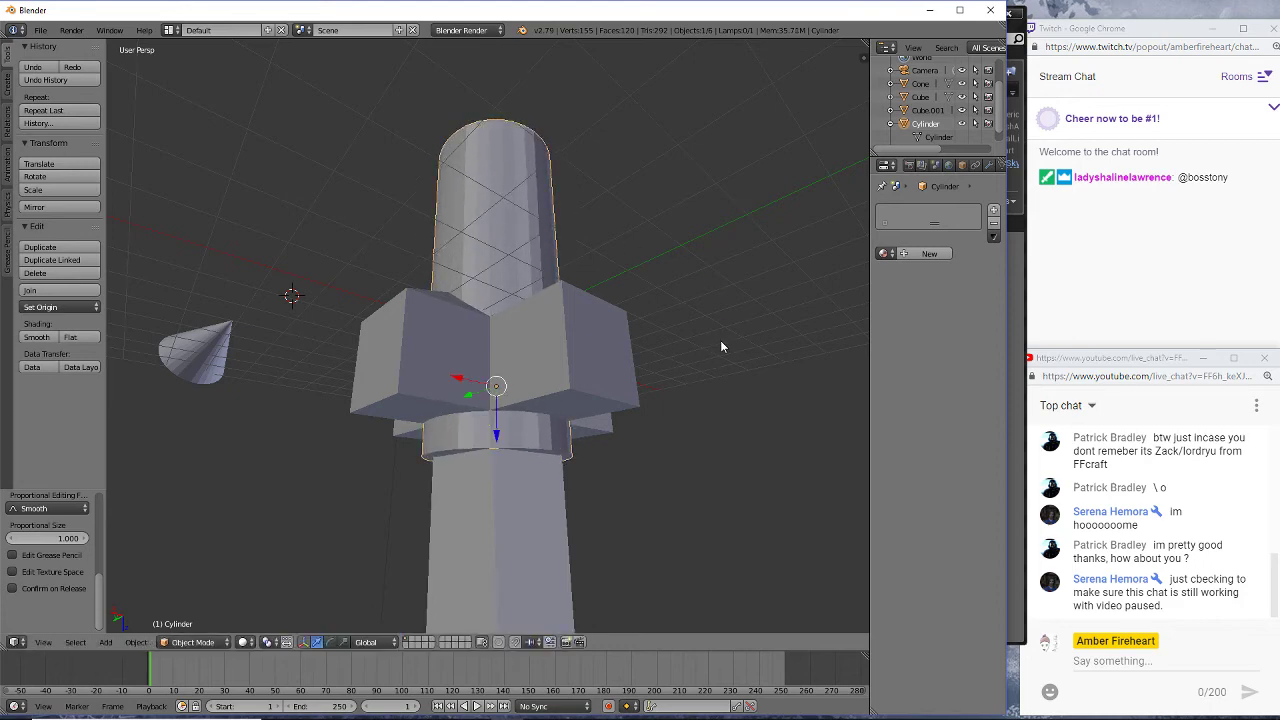
- Shift the cylinder sideways by about 0.29 units to centre it on the cross-shaped block, judging from below
middle_click_drag(723, 355, 633, 358)
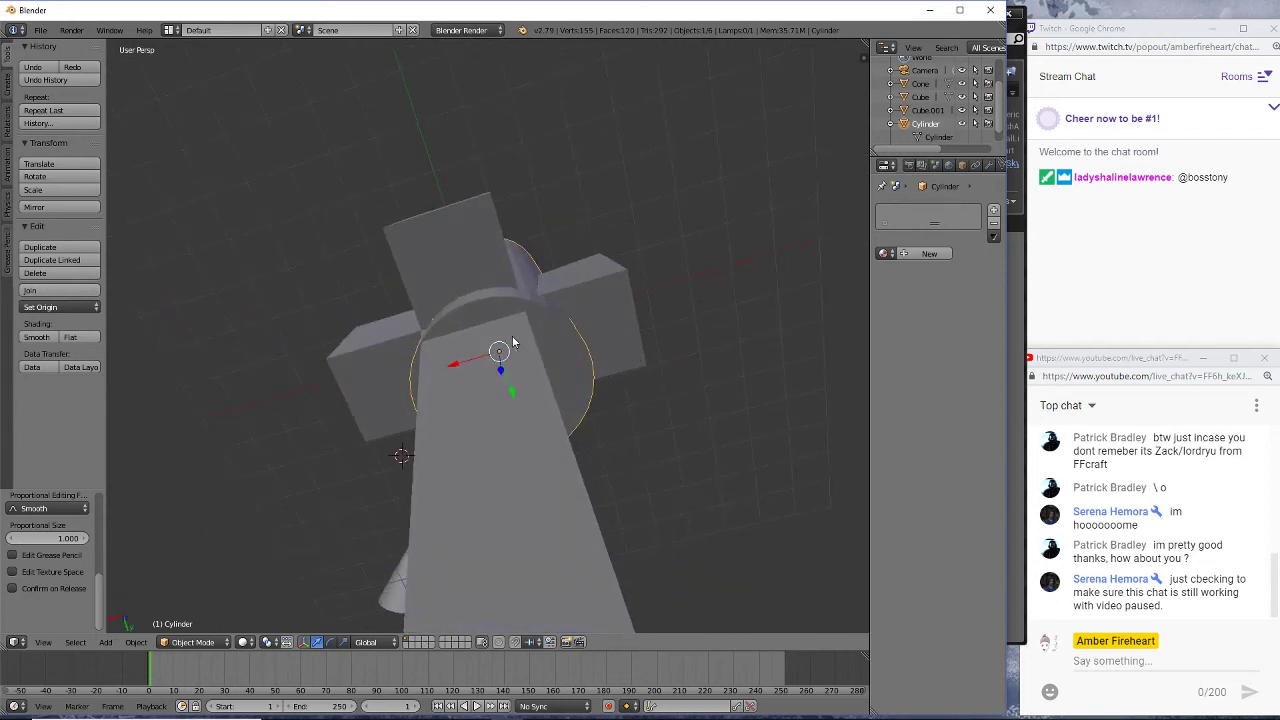
right_click(570, 343)
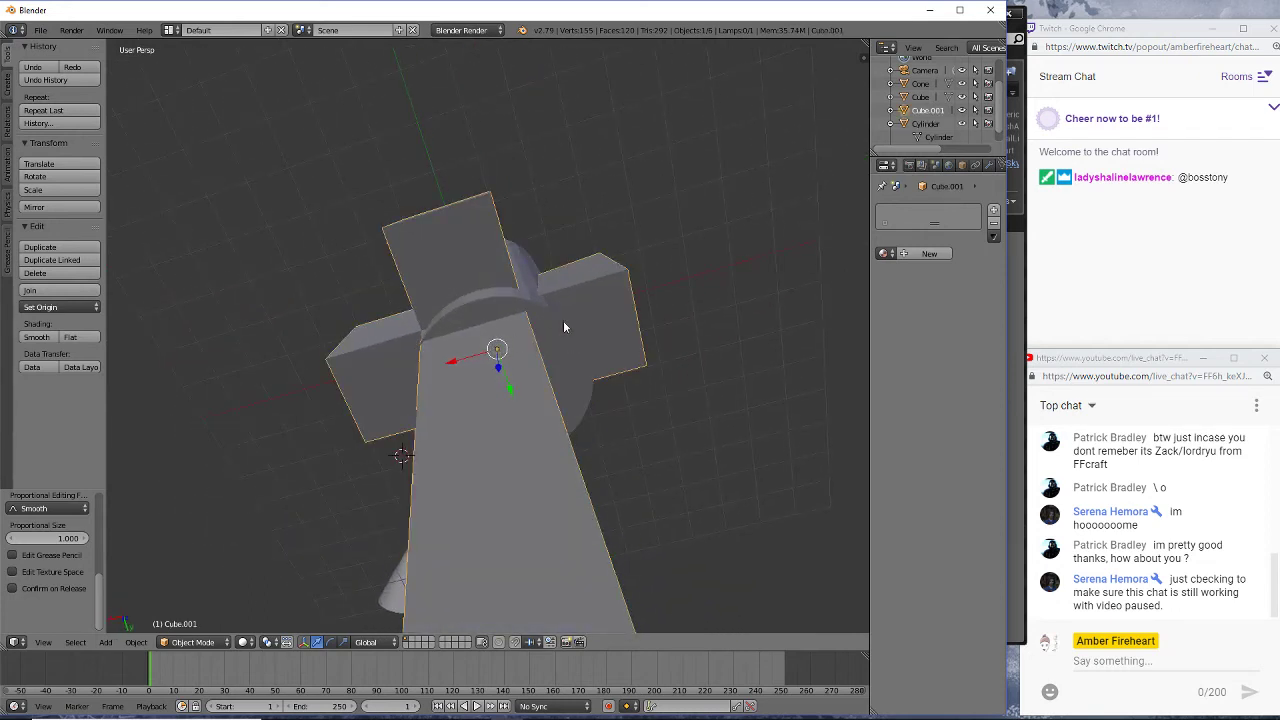
right_click(521, 268)
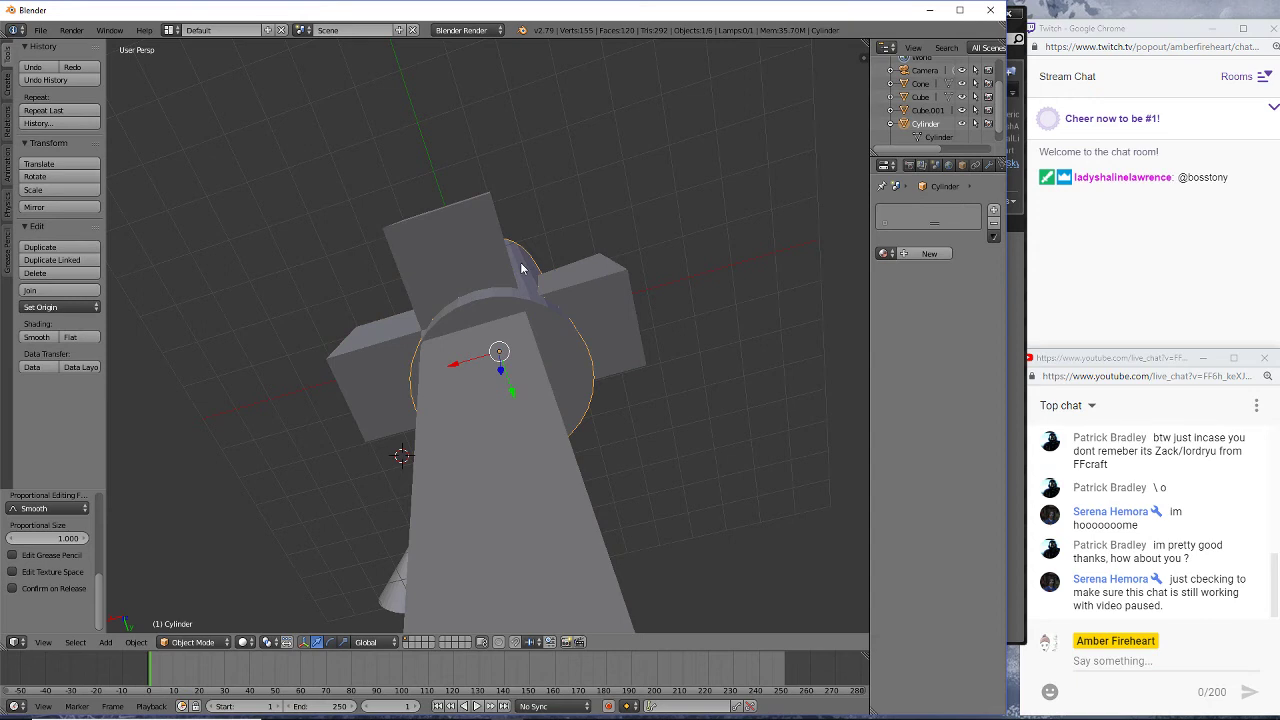
key("g")
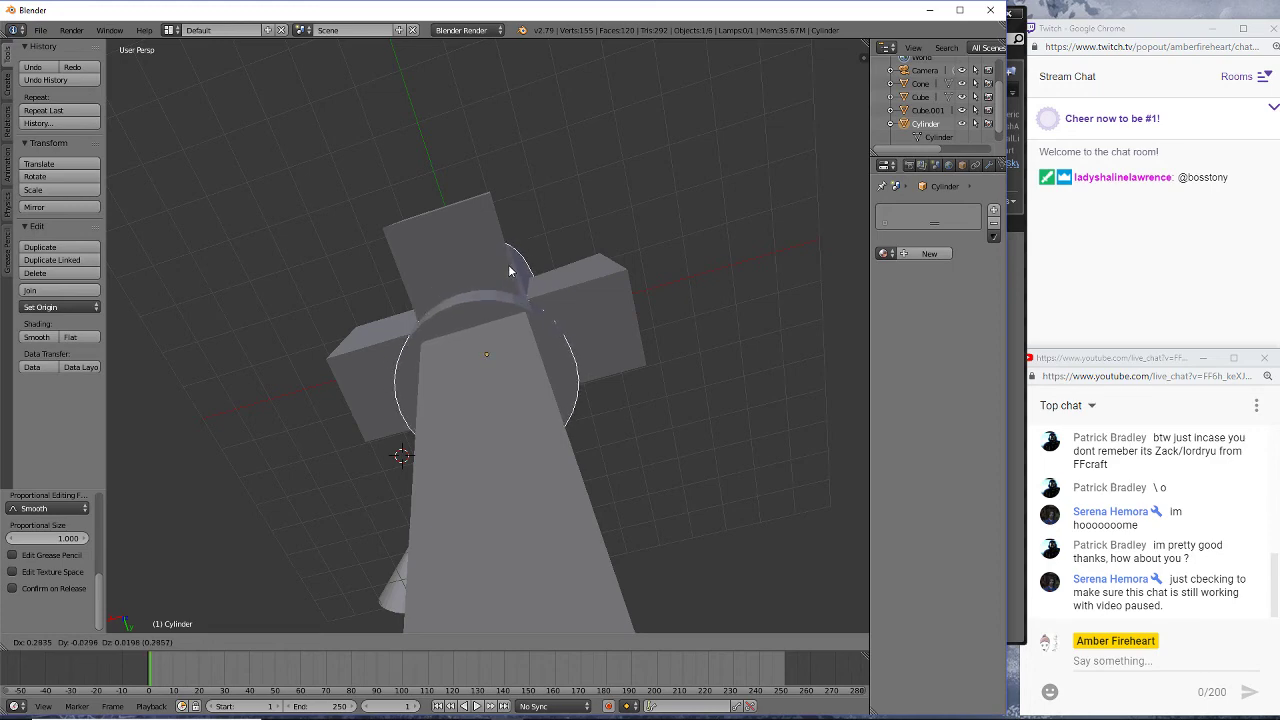
left_click(509, 267)
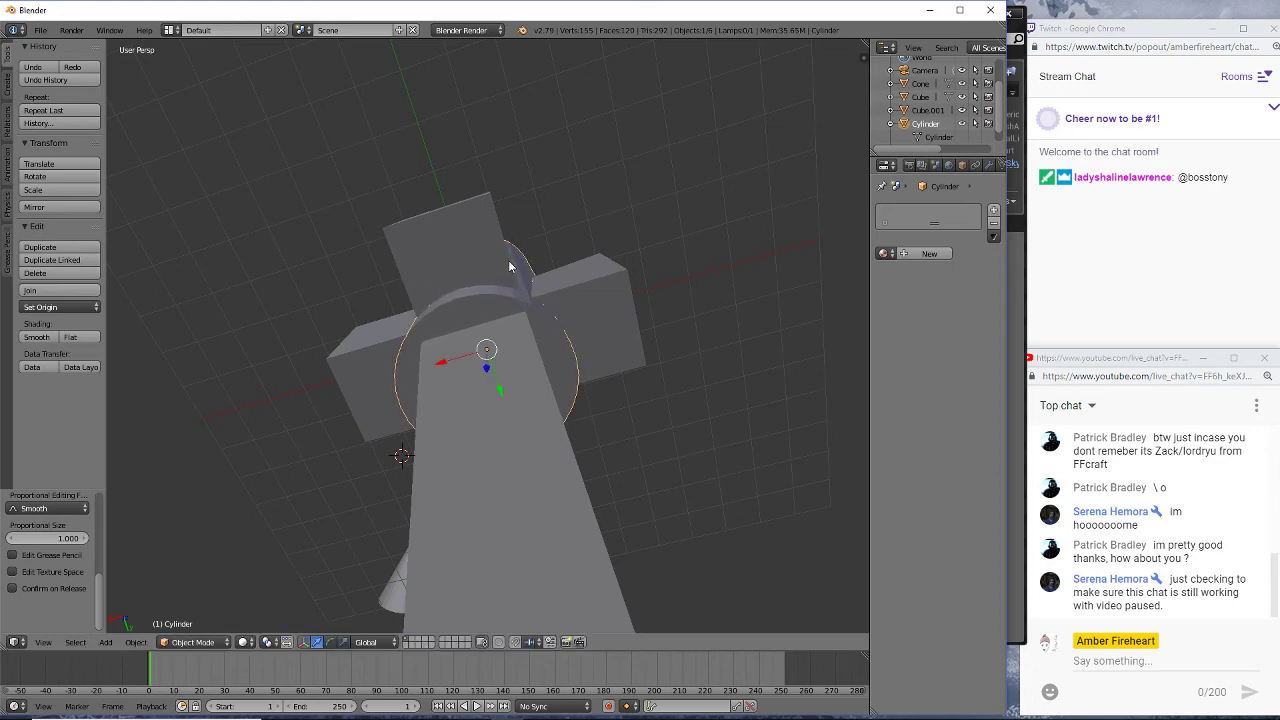
- Inspect the cylinder's fit in the cross-shaped block from the side and from above
middle_click_drag(724, 339, 687, 476)
scroll(687, 476, "down", 4)
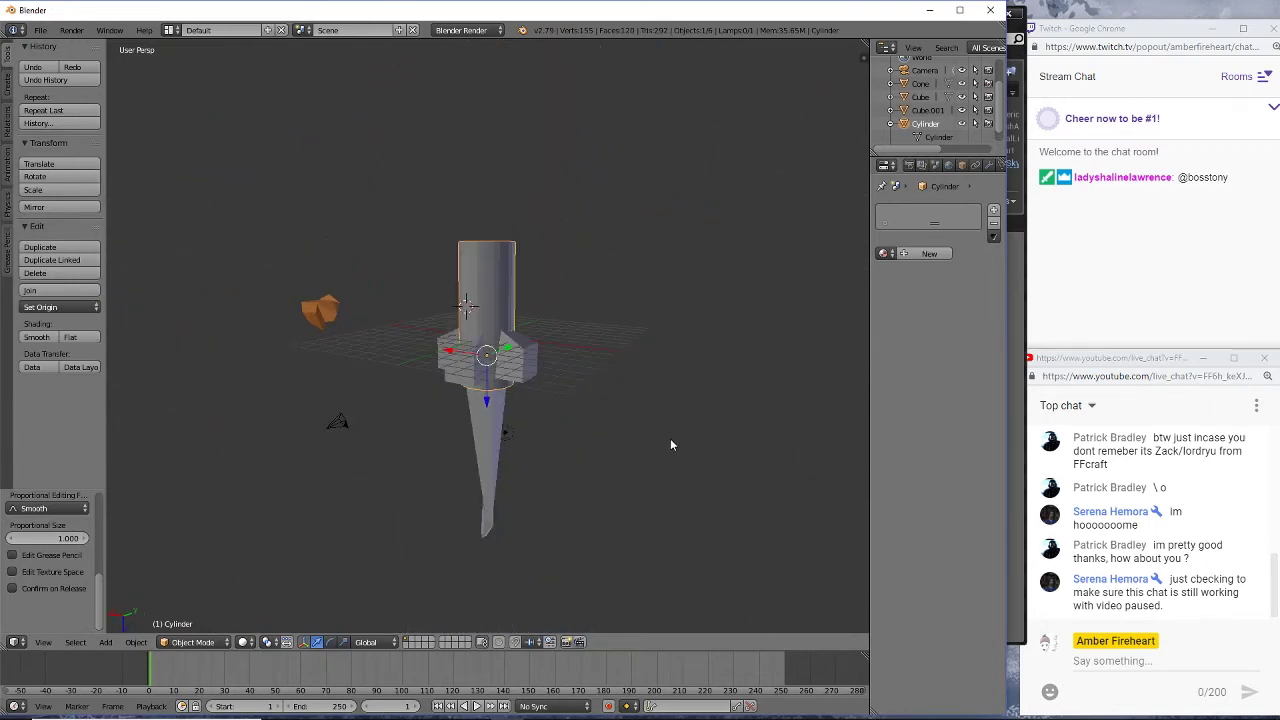
scroll(671, 445, "up", 2)
scroll(667, 443, "down", 3)
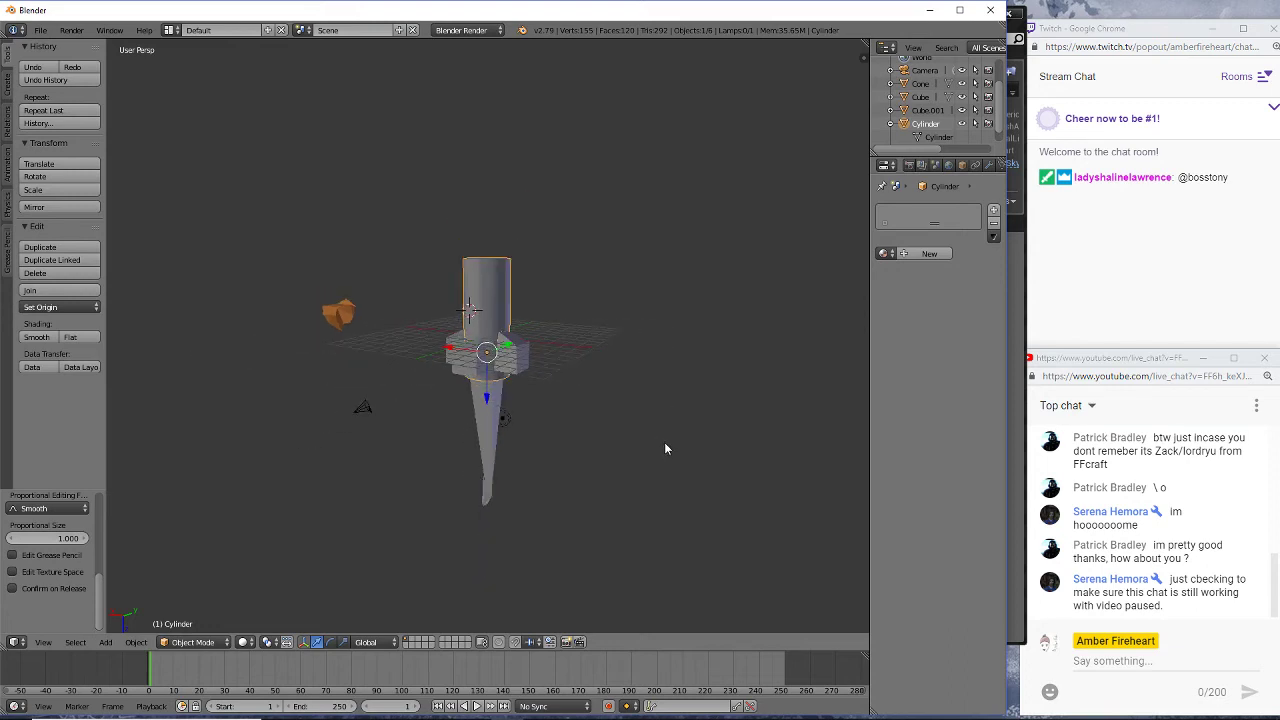
scroll(666, 443, "up", 2)
middle_click_drag(624, 333, 73, 352)
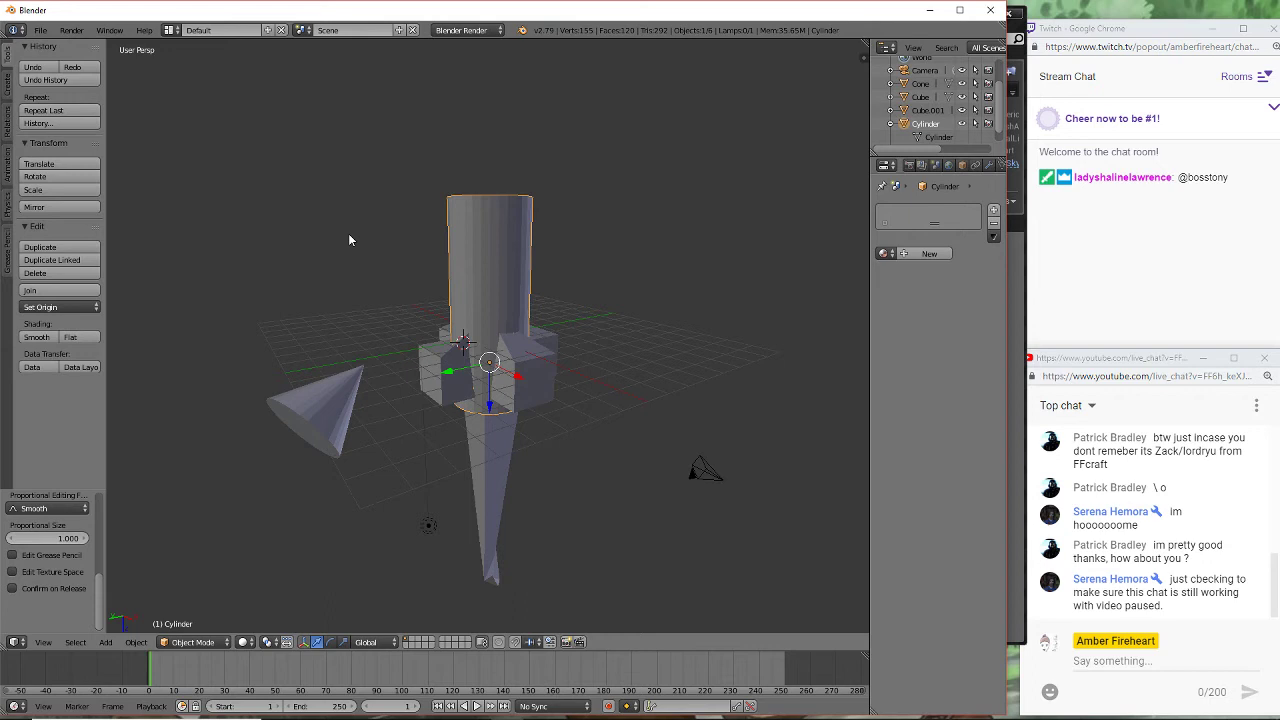
middle_click_drag(354, 199, 250, 276)
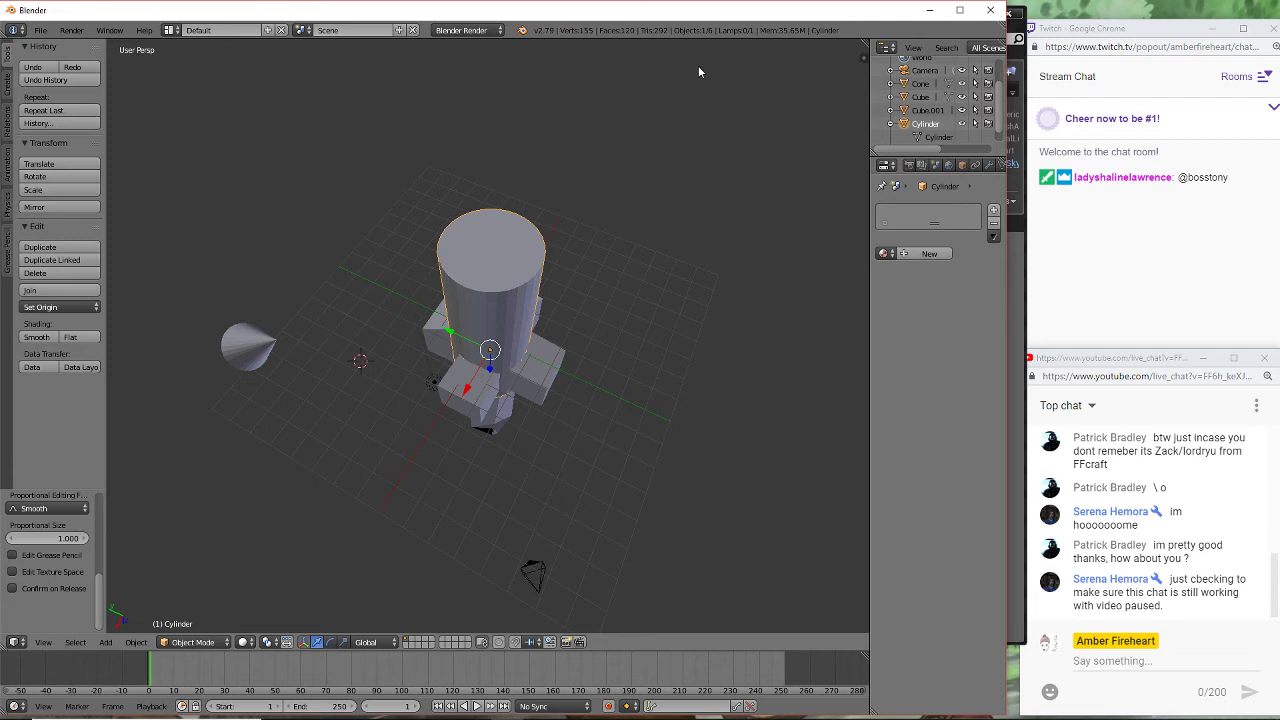
- In Edit Mode with face selection, raise the cylinder's top face along the Z axis to lengthen the body
left_click(919, 138)
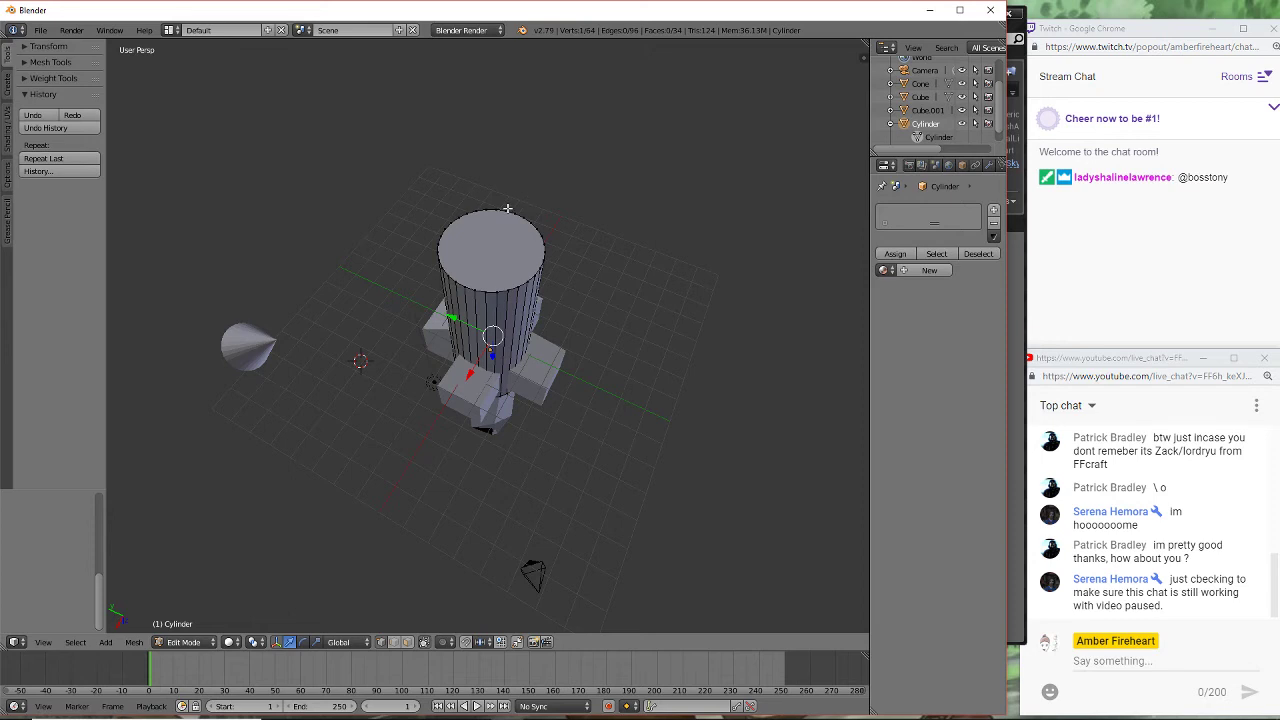
key("ctrl+Tab")
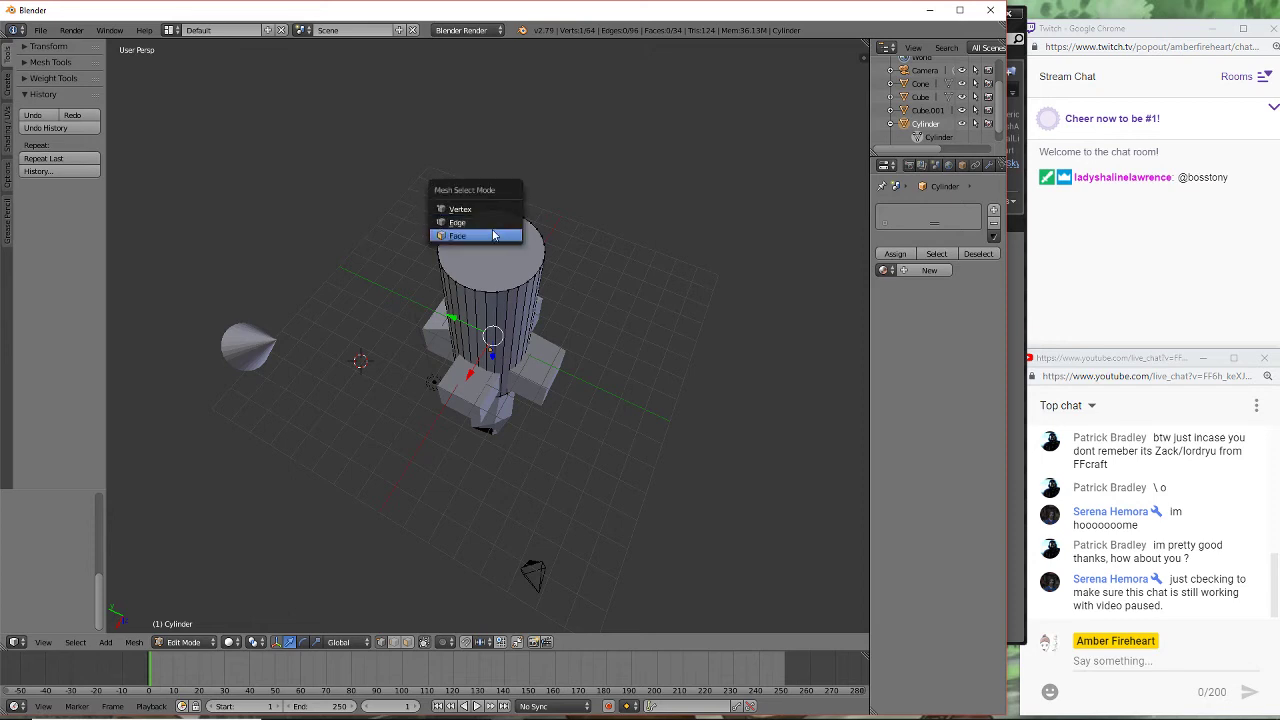
left_click(496, 236)
left_click(491, 252)
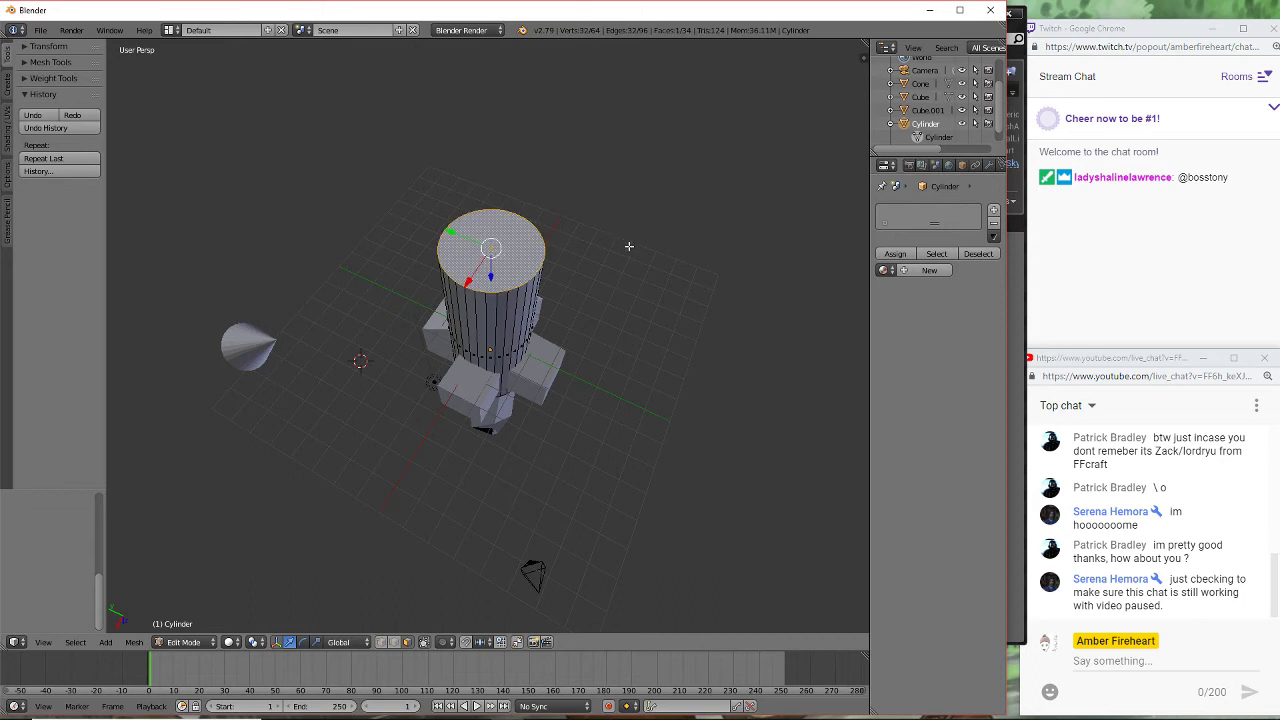
middle_click_drag(621, 265, 478, 251)
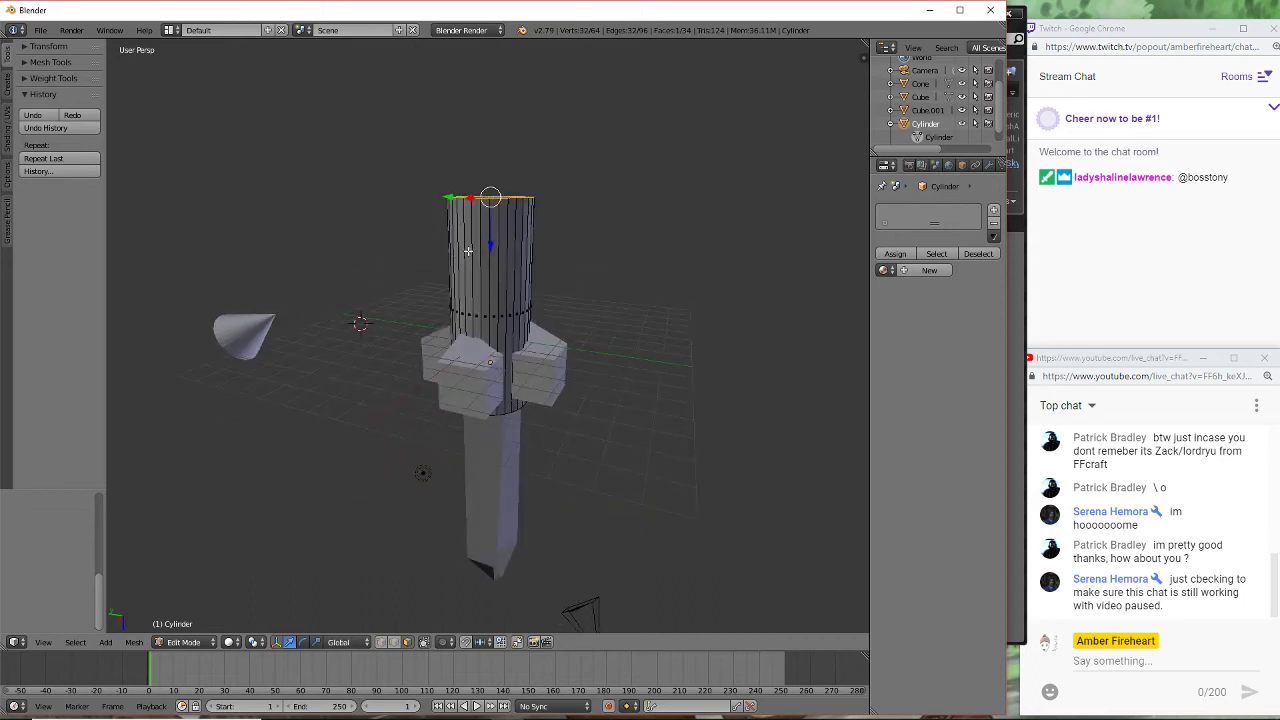
key("g")
key("z")
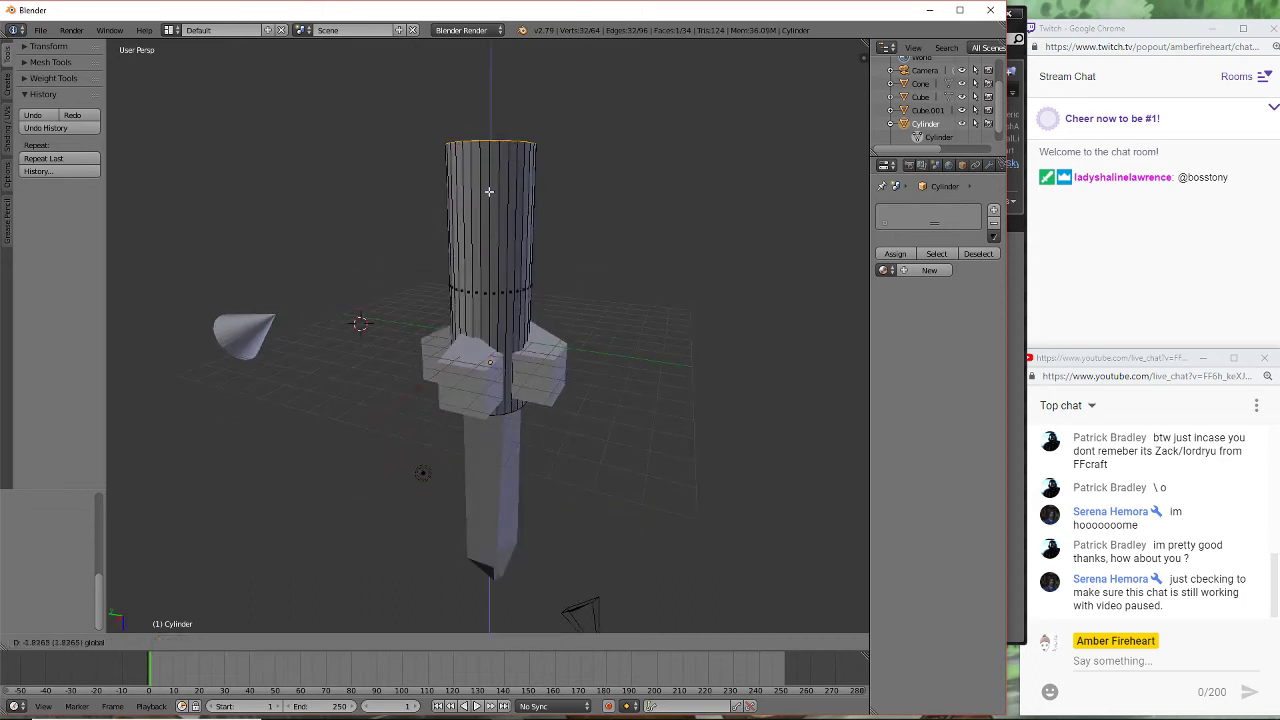
left_click(493, 101)
- Lower the cylinder's top face by about 0.99 units to shorten the body slightly, and return to Object Mode
middle_click_drag(571, 214, 600, 235)
scroll(604, 219, "down", 2)
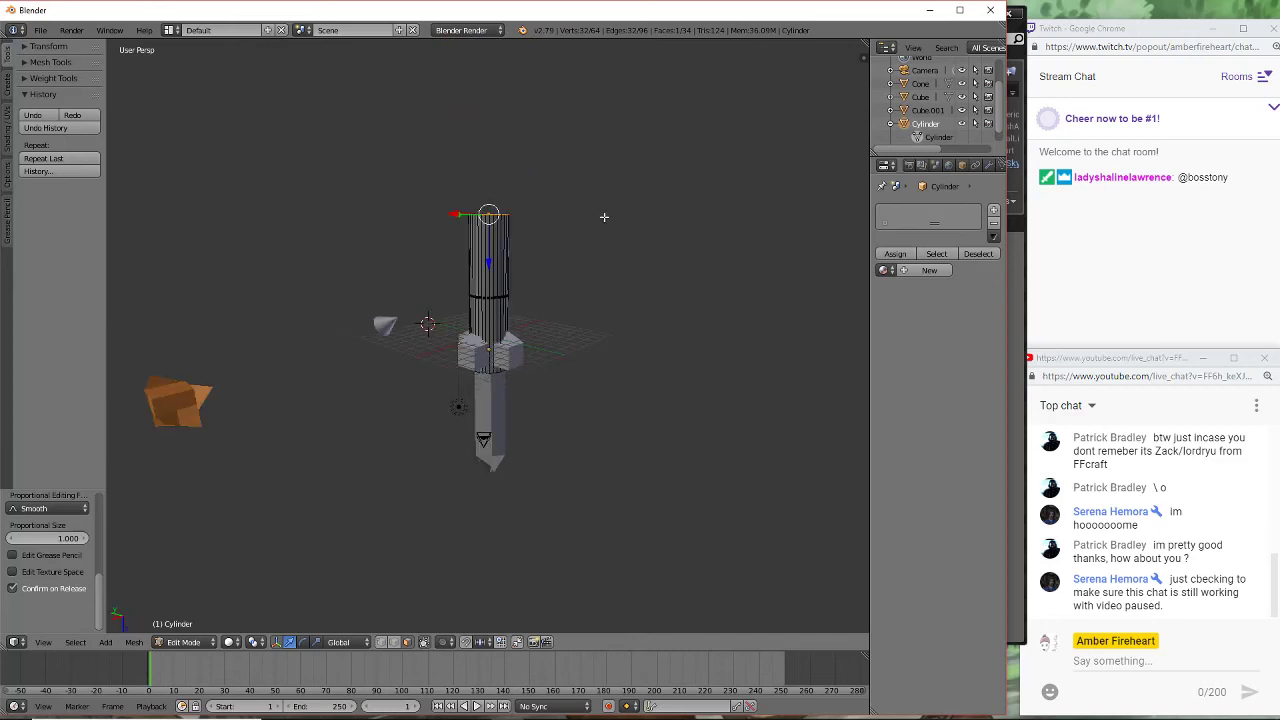
key("g")
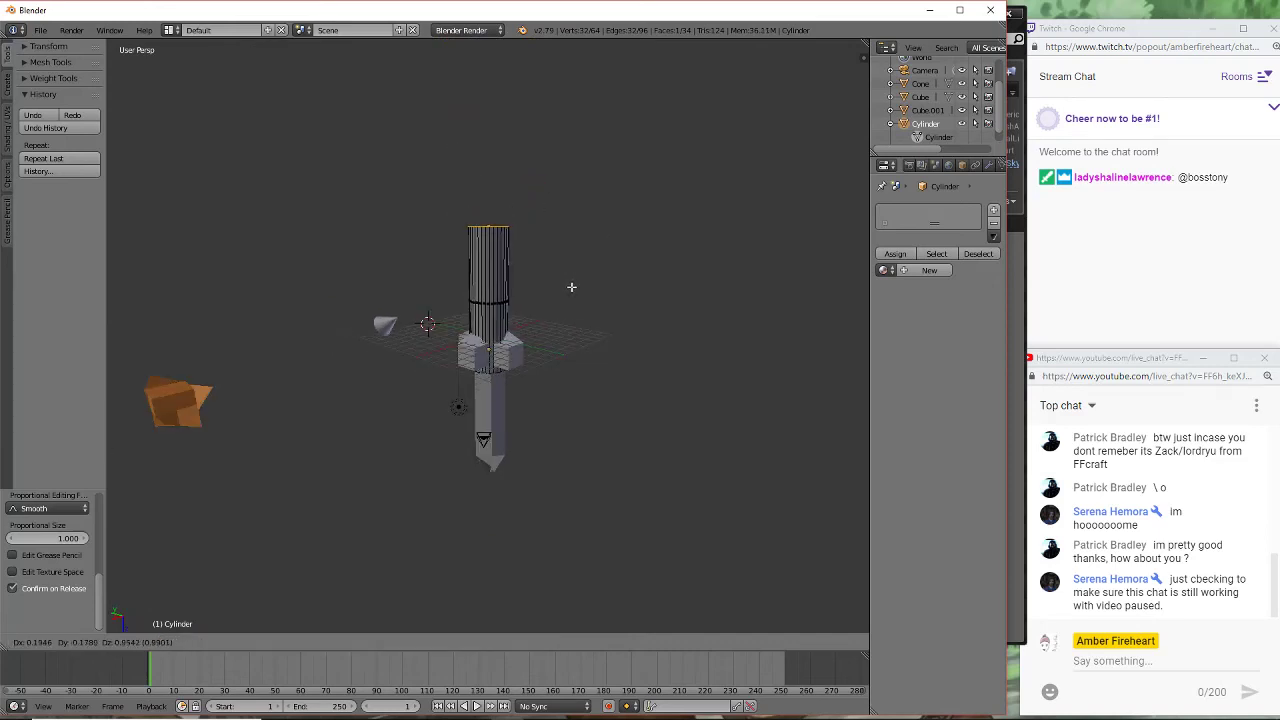
left_click(572, 287)
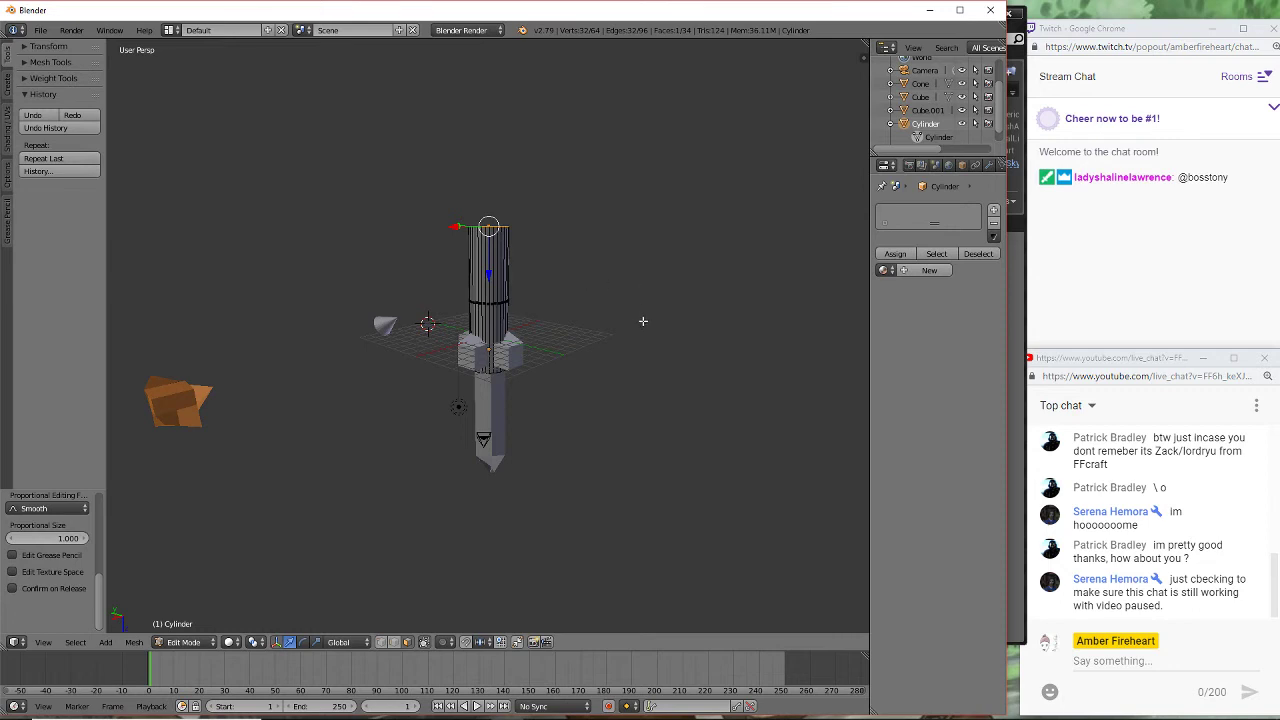
middle_click_drag(643, 321, 742, 343)
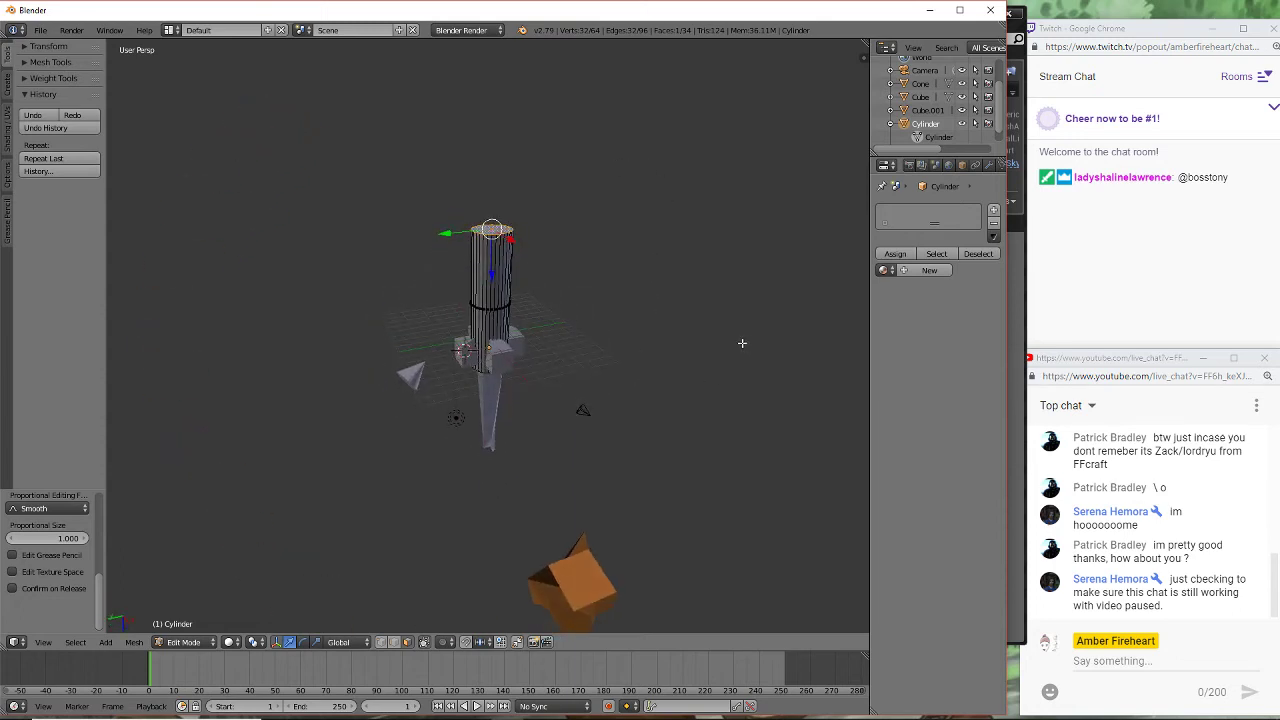
middle_click_drag(629, 308, 537, 323)
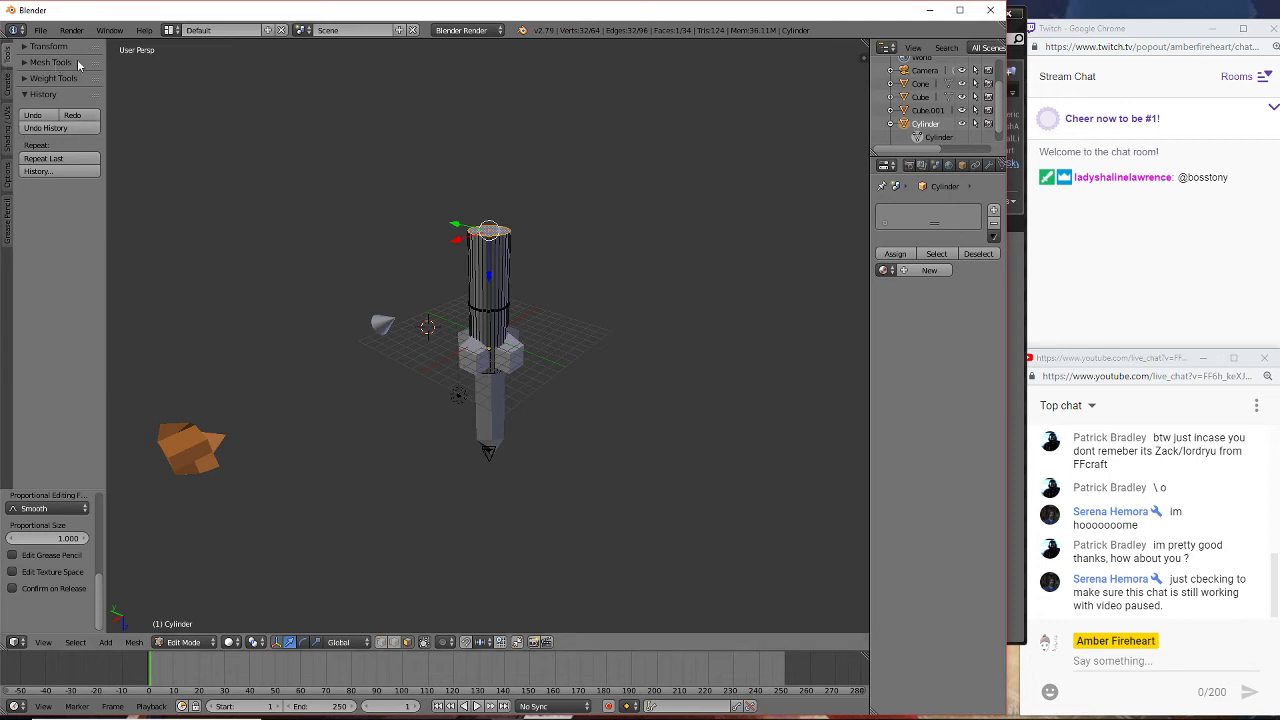
left_click(922, 138)
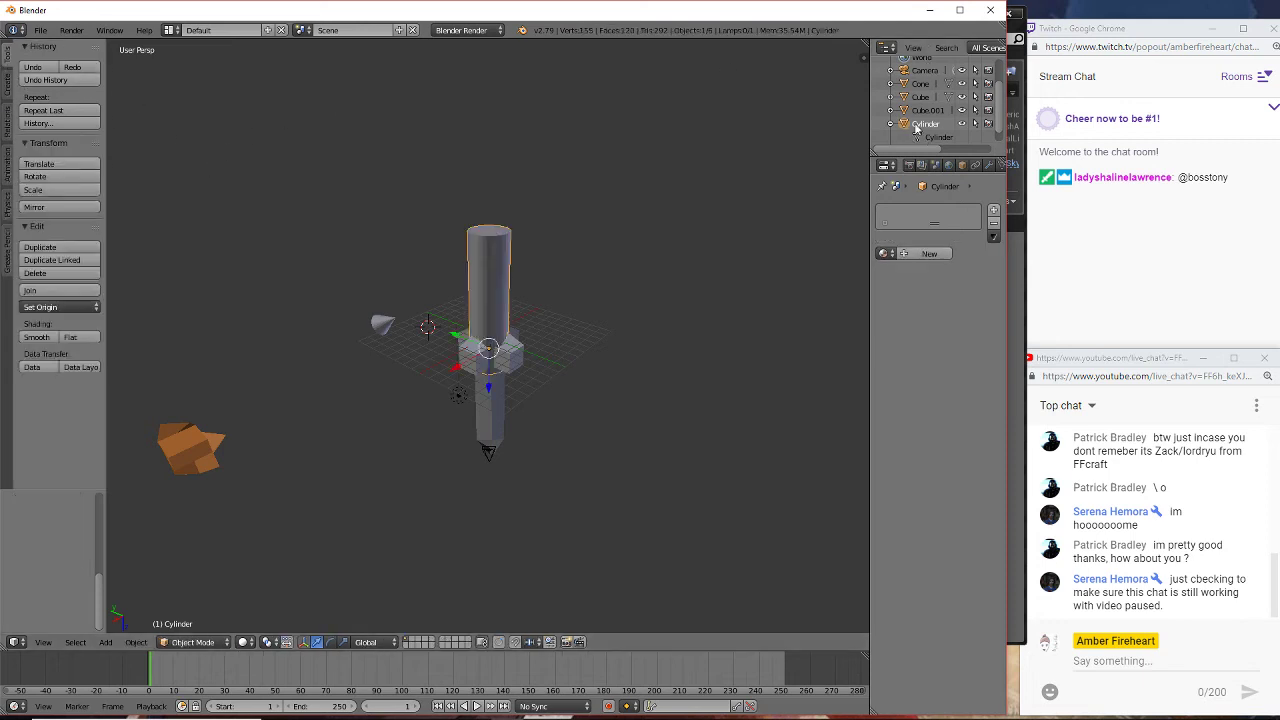
- Rotate the loose cone by about -61° so that its tip points upward
right_click(386, 323)
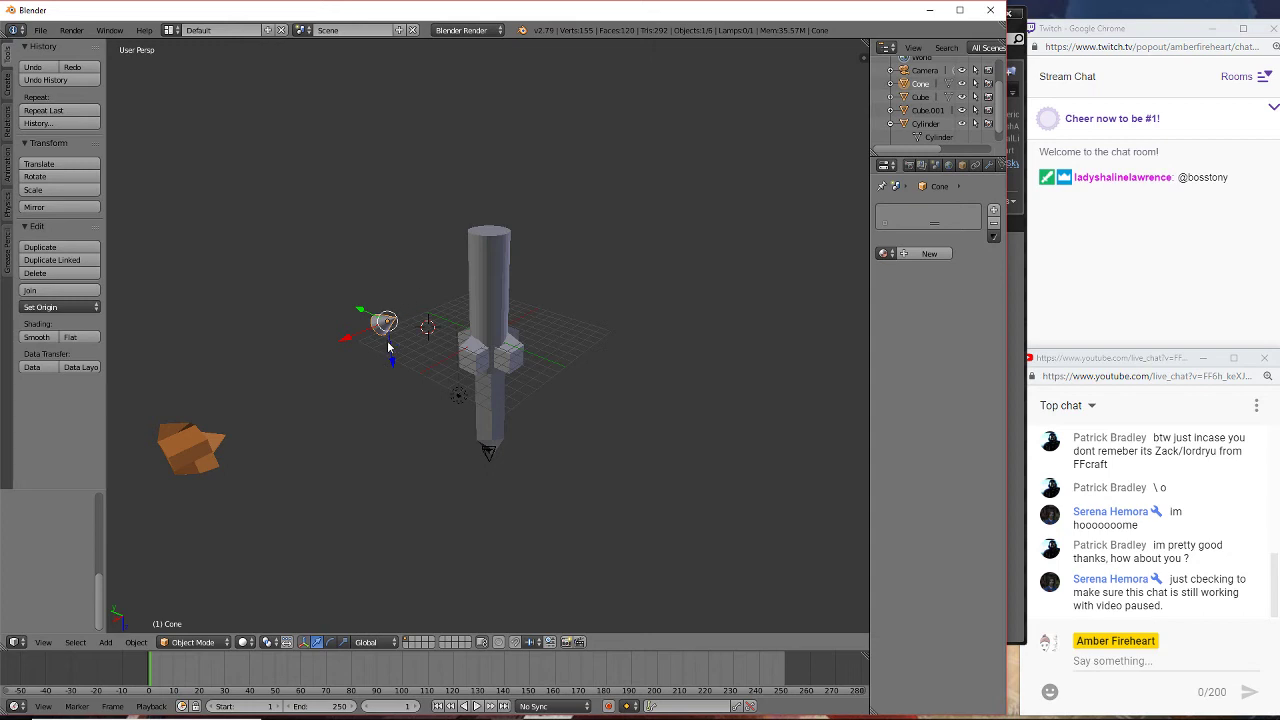
key("r")
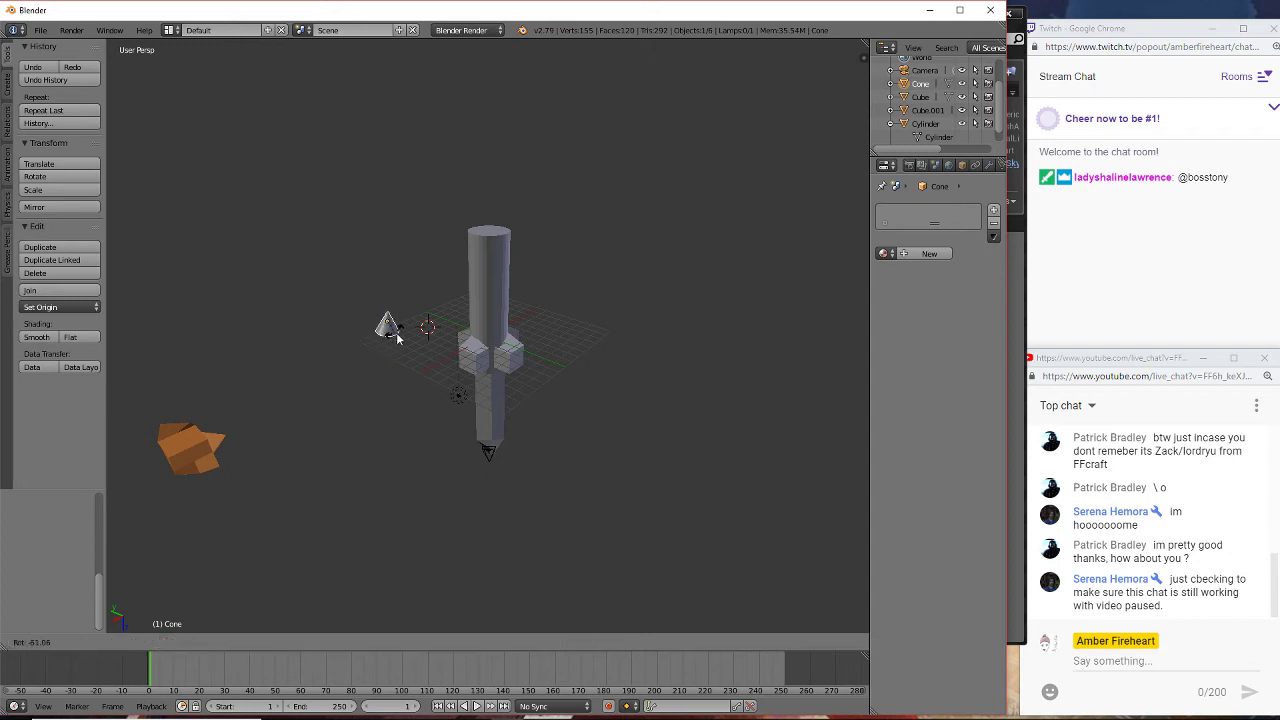
left_click(397, 338)
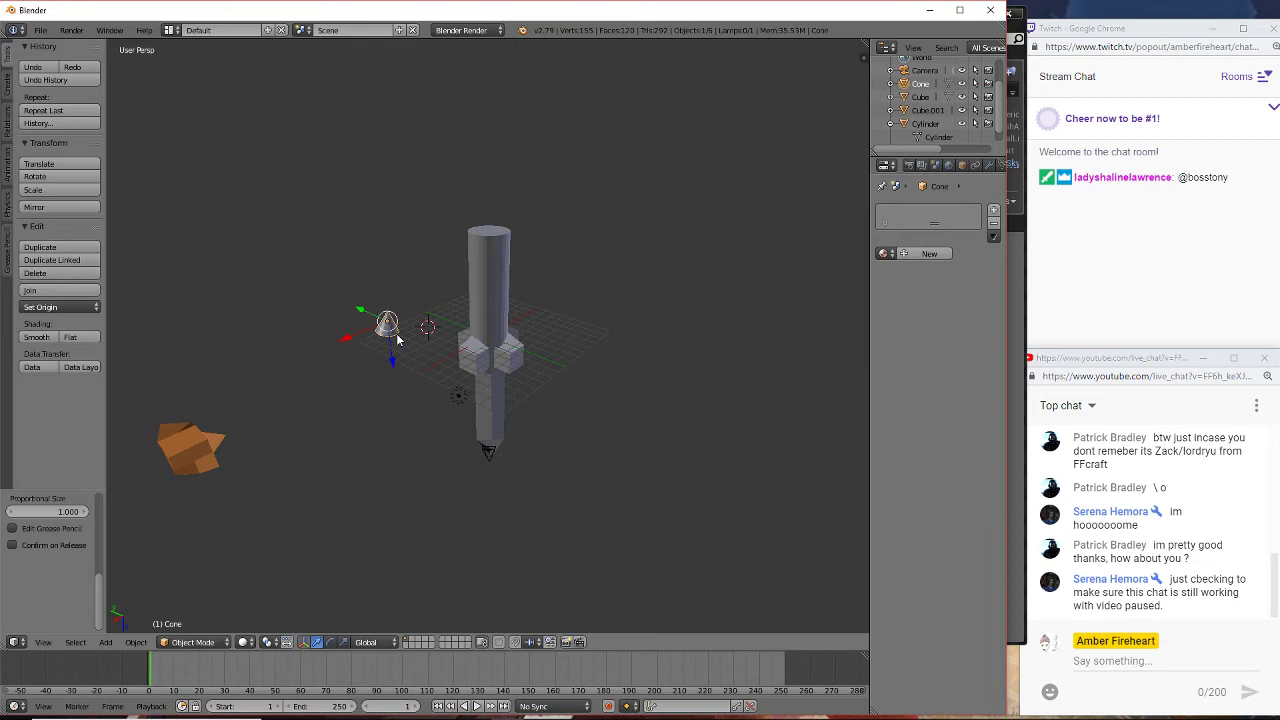
- Move the cone over to the cylinder and position it just above the cylinder's top face
left_click_drag(395, 332, 502, 231)
scroll(541, 213, "up", 2)
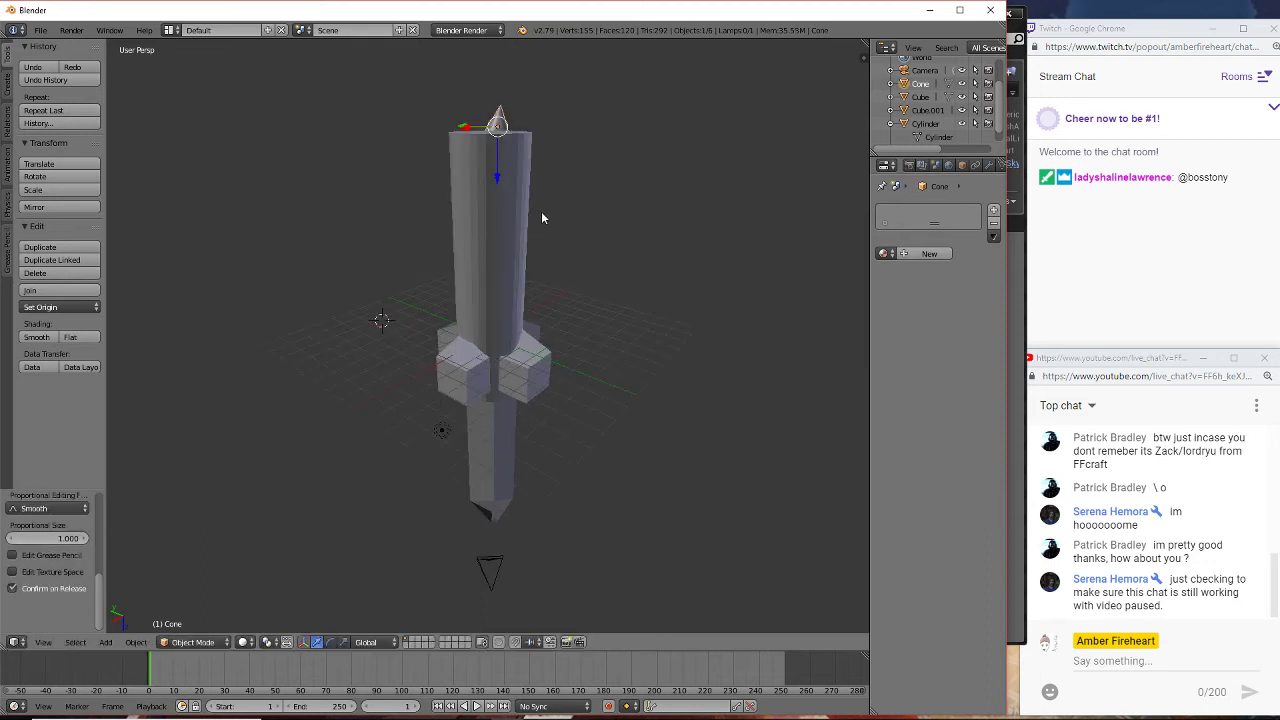
middle_click_drag(593, 206, 437, 233)
left_click_drag(657, 193, 504, 140)
middle_click_drag(606, 201, 304, 172)
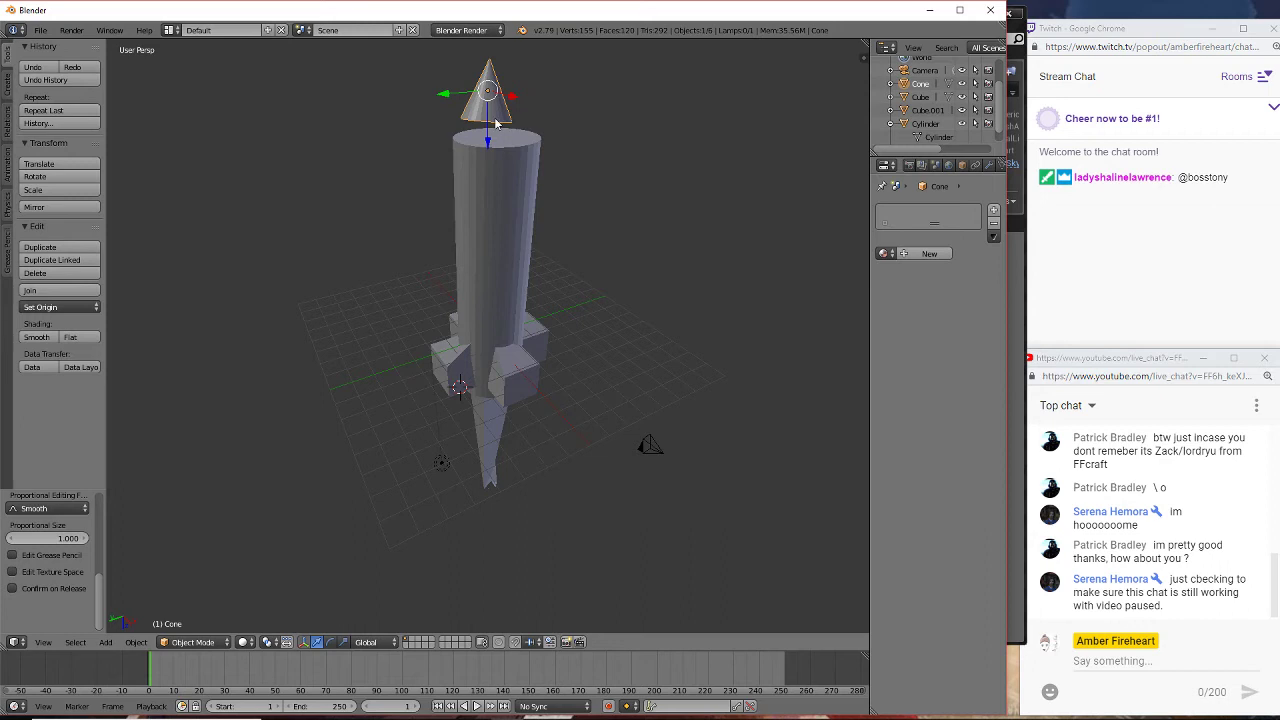
- Correct the cone's tilt slightly and lower it onto the cylinder's top face
key("r")
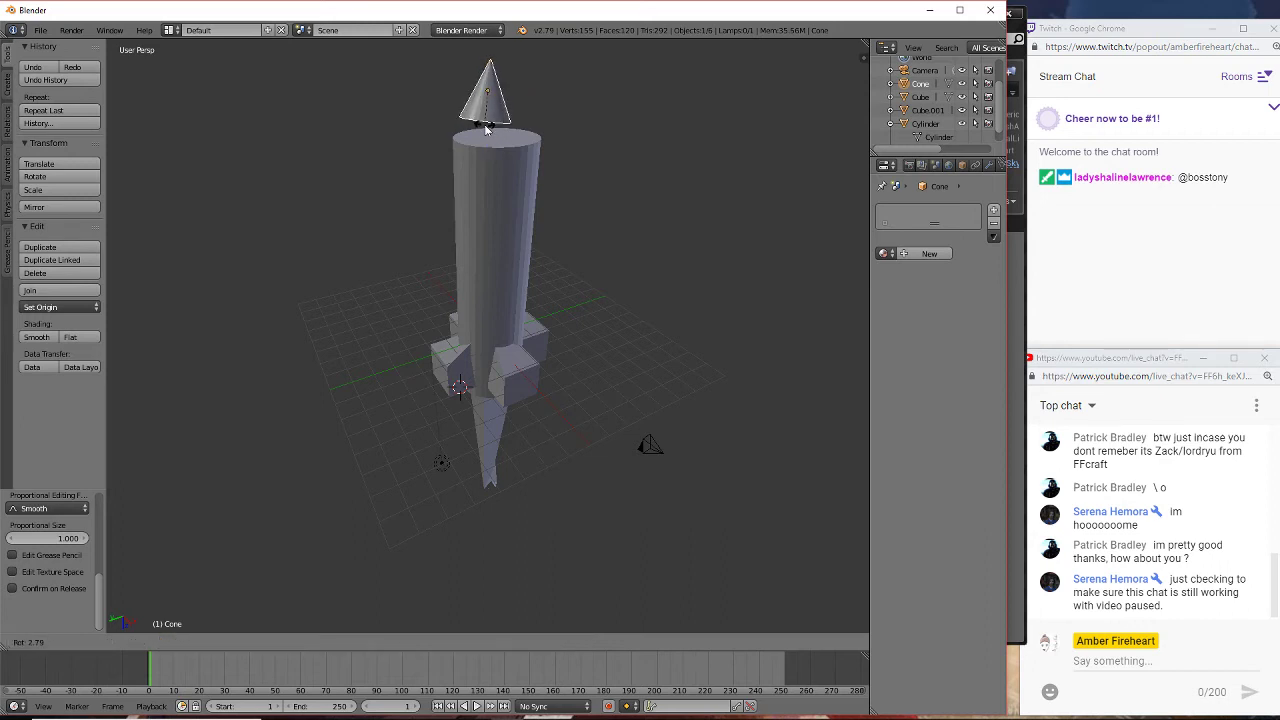
left_click(489, 122)
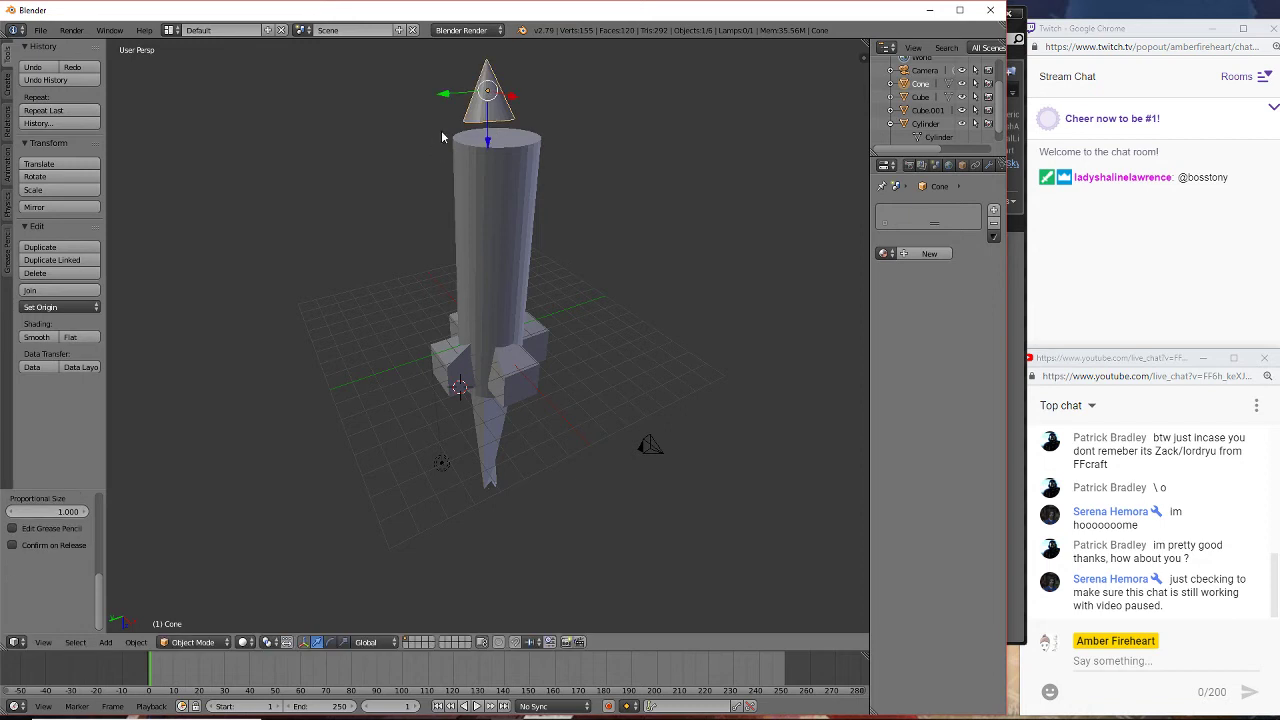
left_click_drag(493, 101, 505, 127)
- Rotate the cone by about -13.7° to straighten its tilt over the cylinder
middle_click_drag(578, 142, 467, 176)
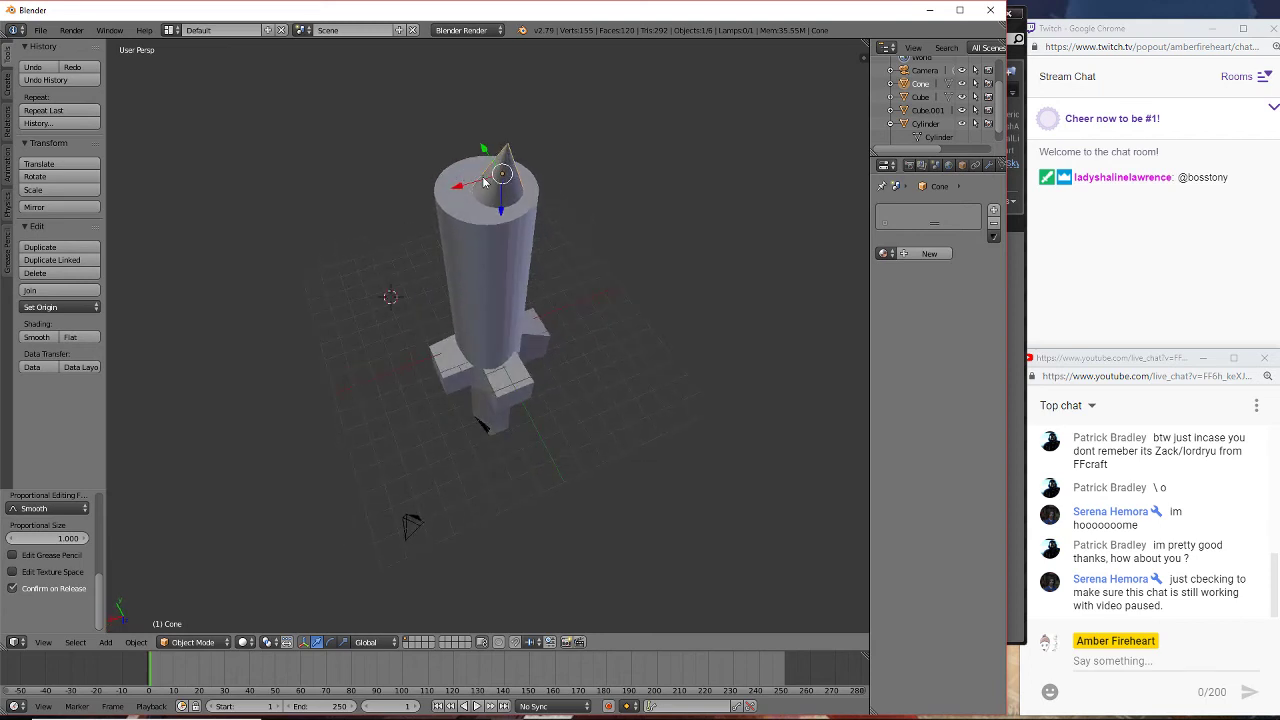
key("r")
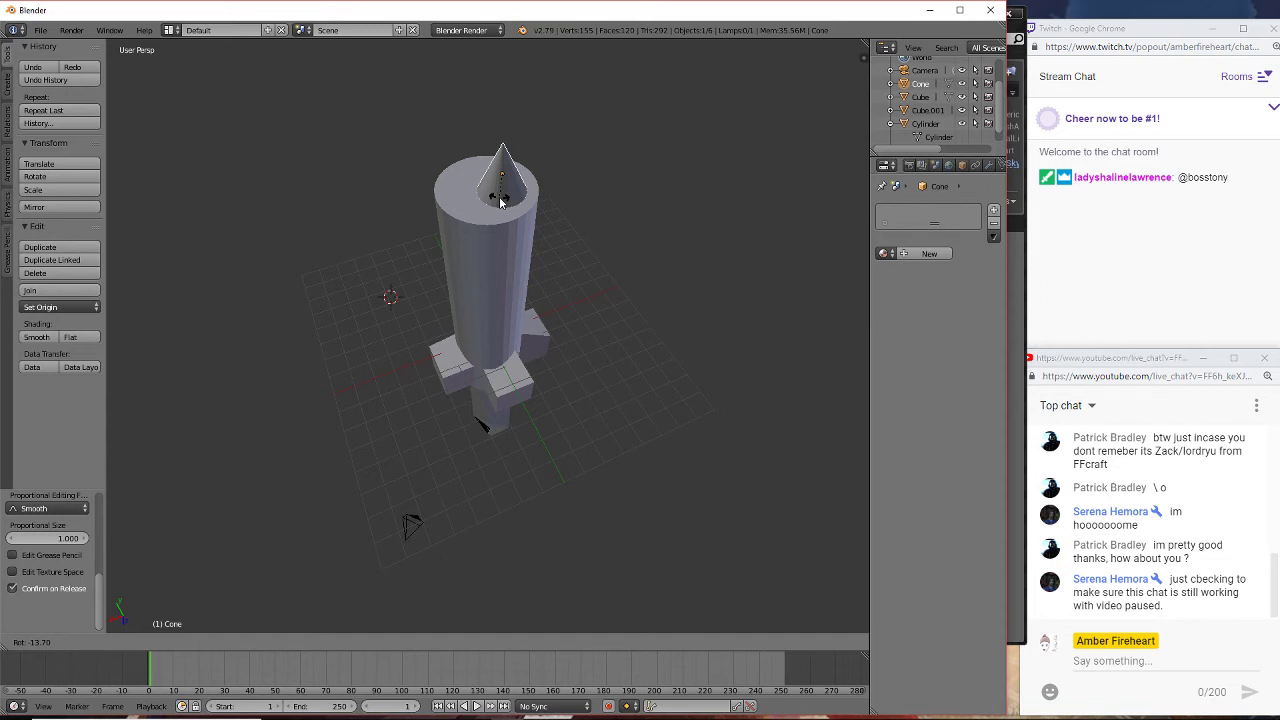
left_click(501, 200)
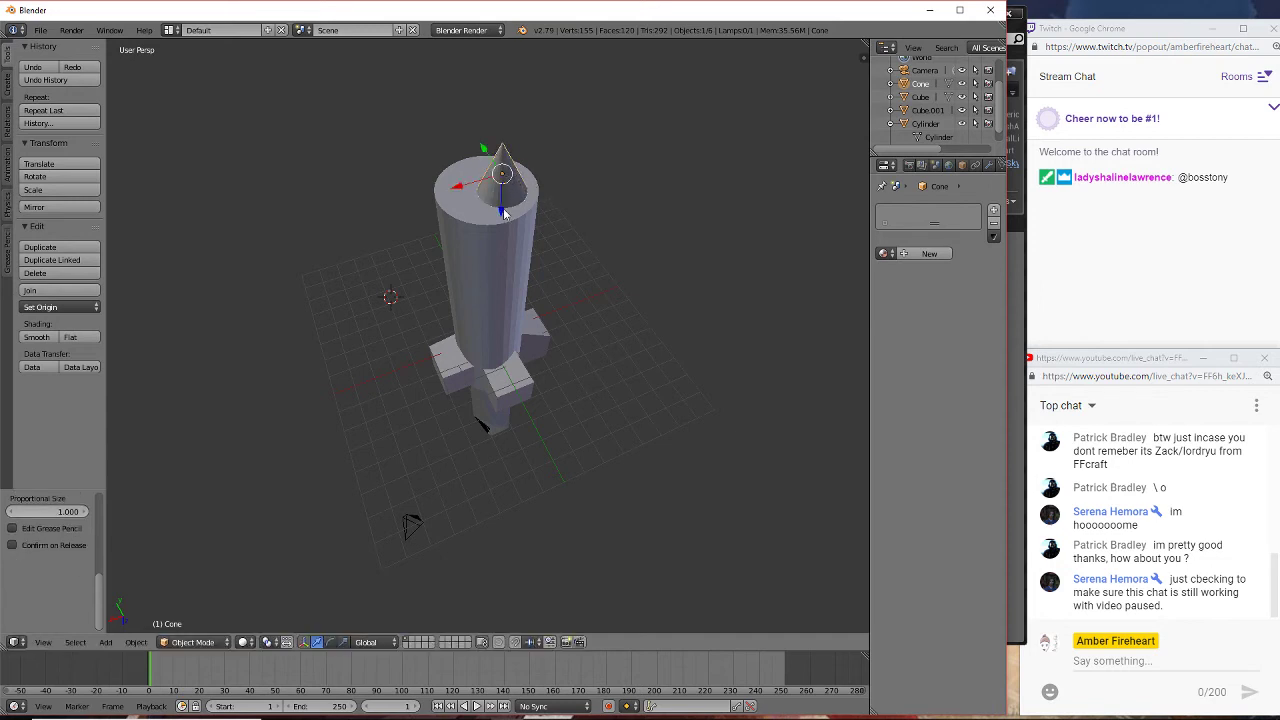
- Raise the cone slightly along the Z axis and scale it up toward the cylinder's width
mouse_move(500, 213)
left_mouse_down()
mouse_move(502, 200)
mouse_move(476, 206)
left_mouse_up()
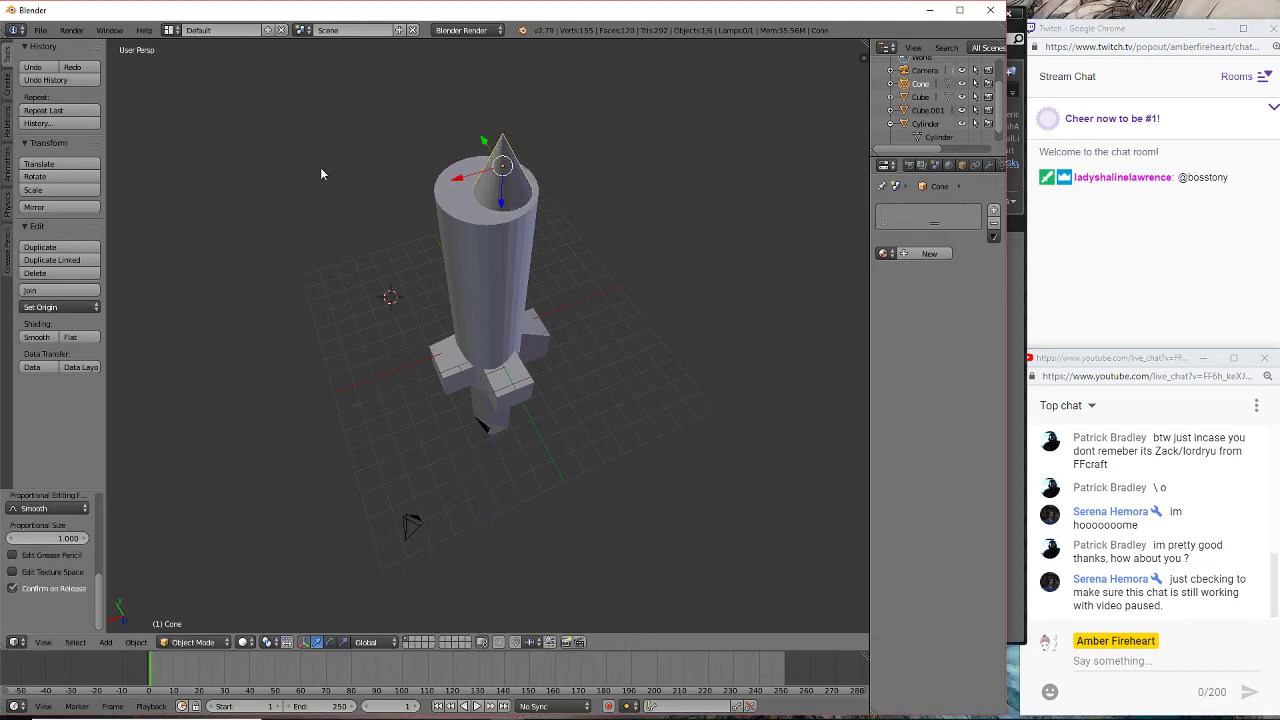
key("s")
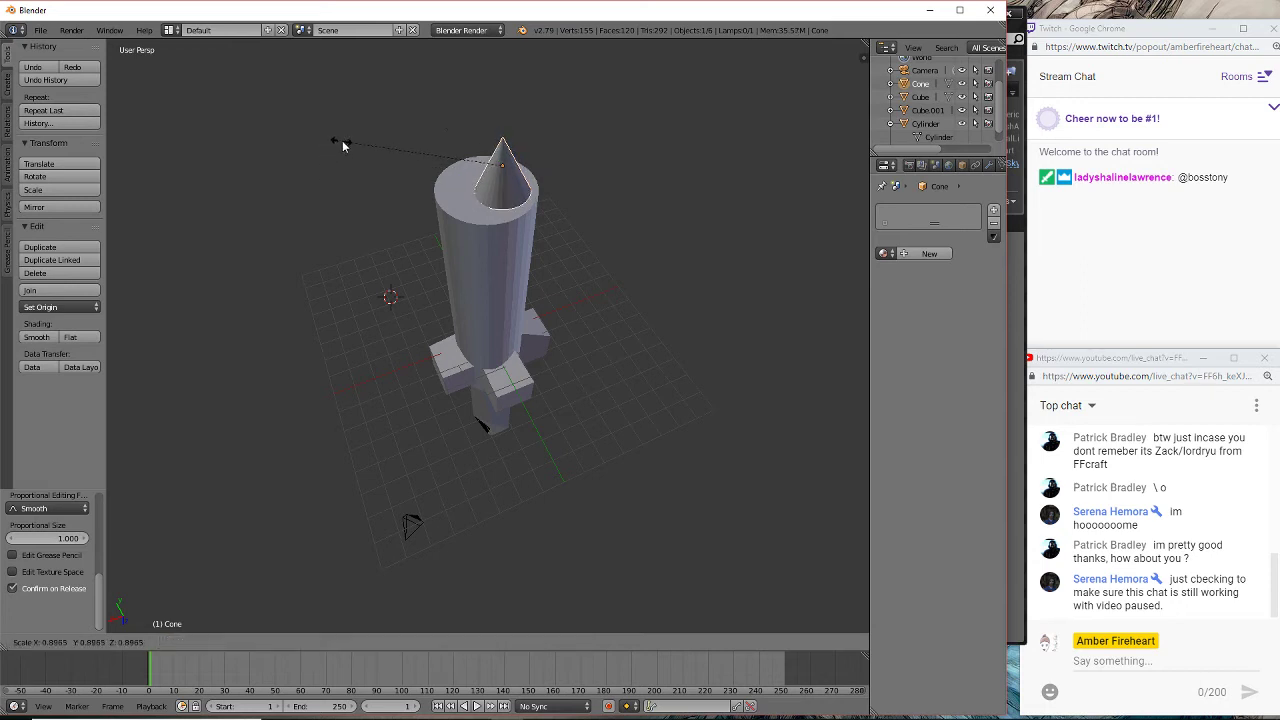
left_click(230, 168)
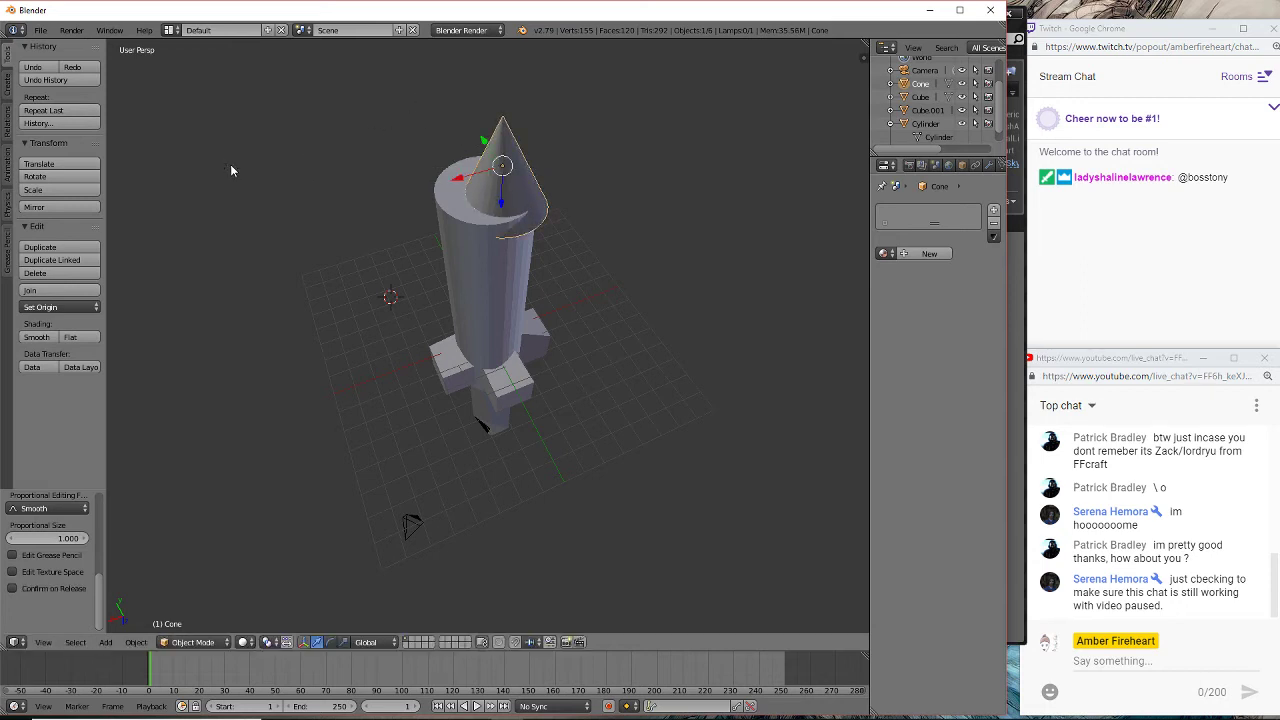
right_click(507, 193)
key("g")
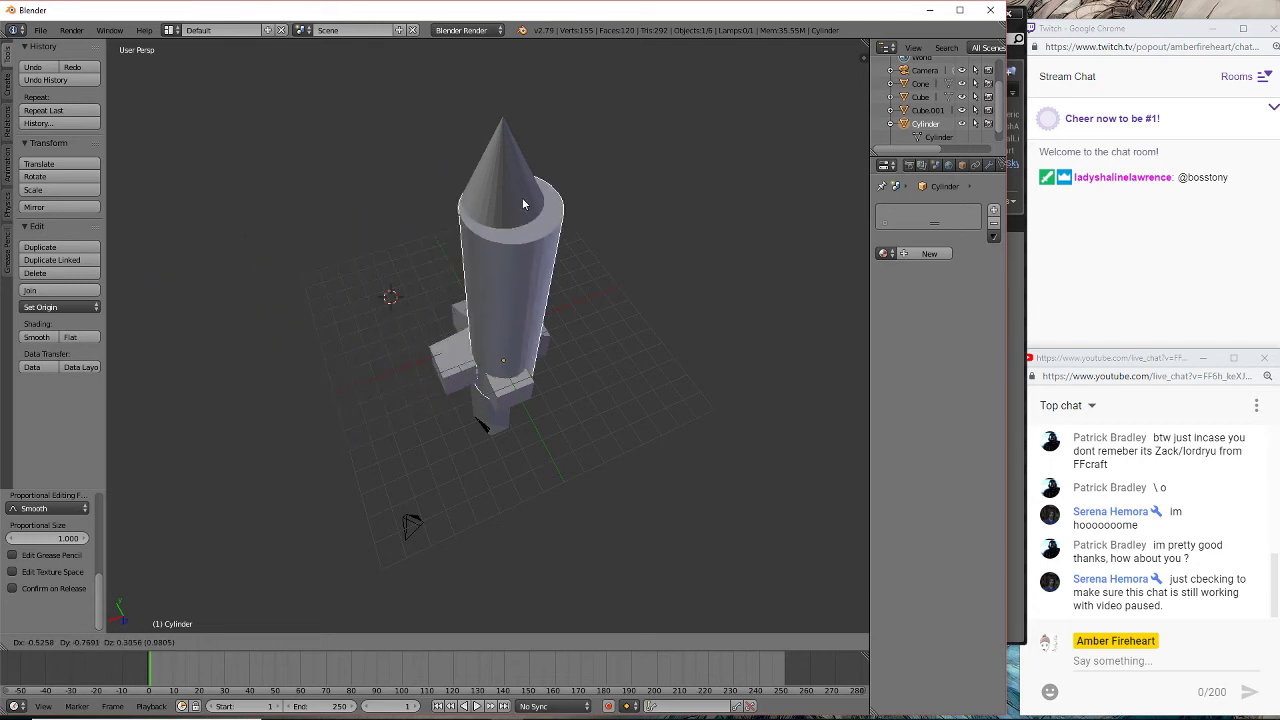
right_click(512, 195)
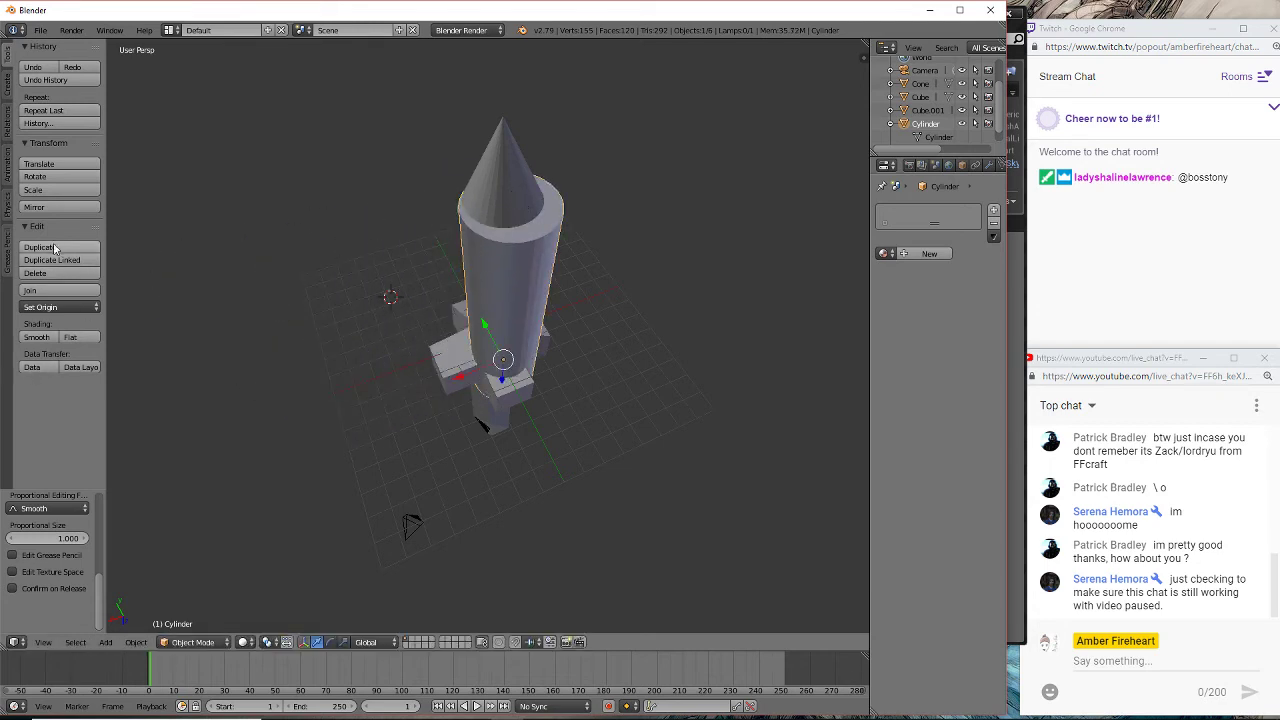
left_click(46, 68)
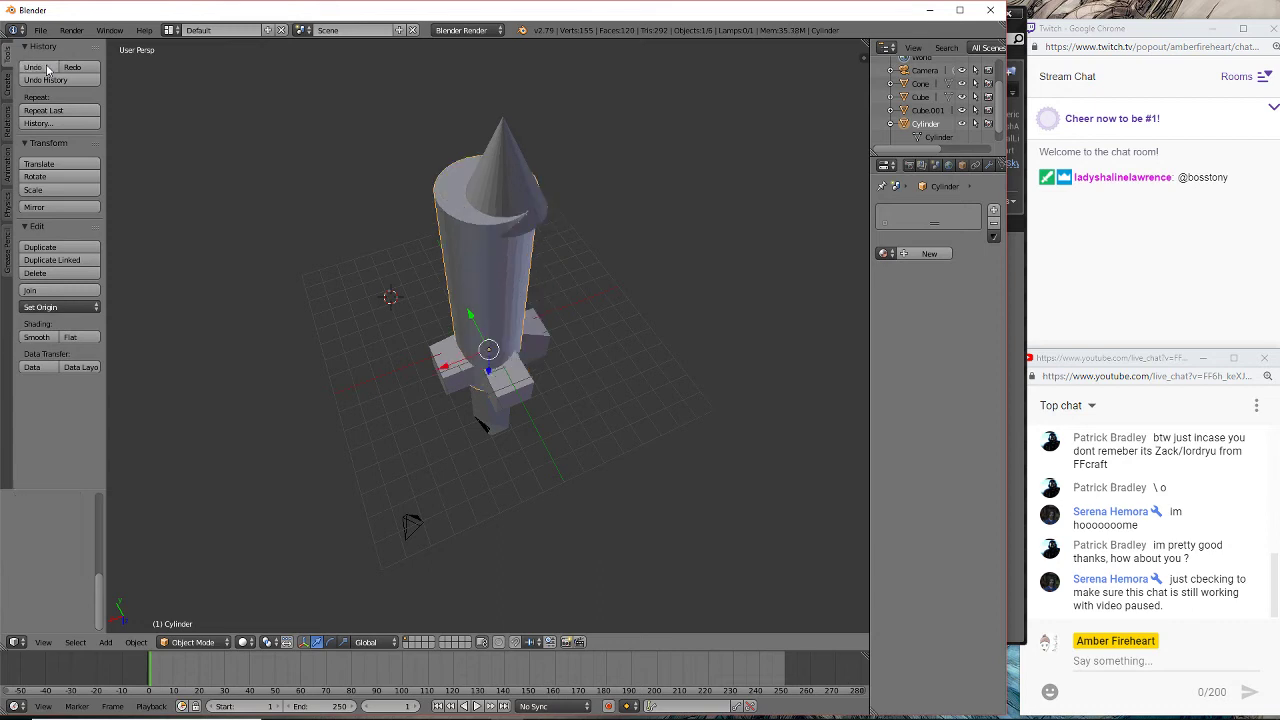
- Centre the cone over the cylinder's top face and scale it up by about 1.42 to overhang the rim
right_click(508, 150)
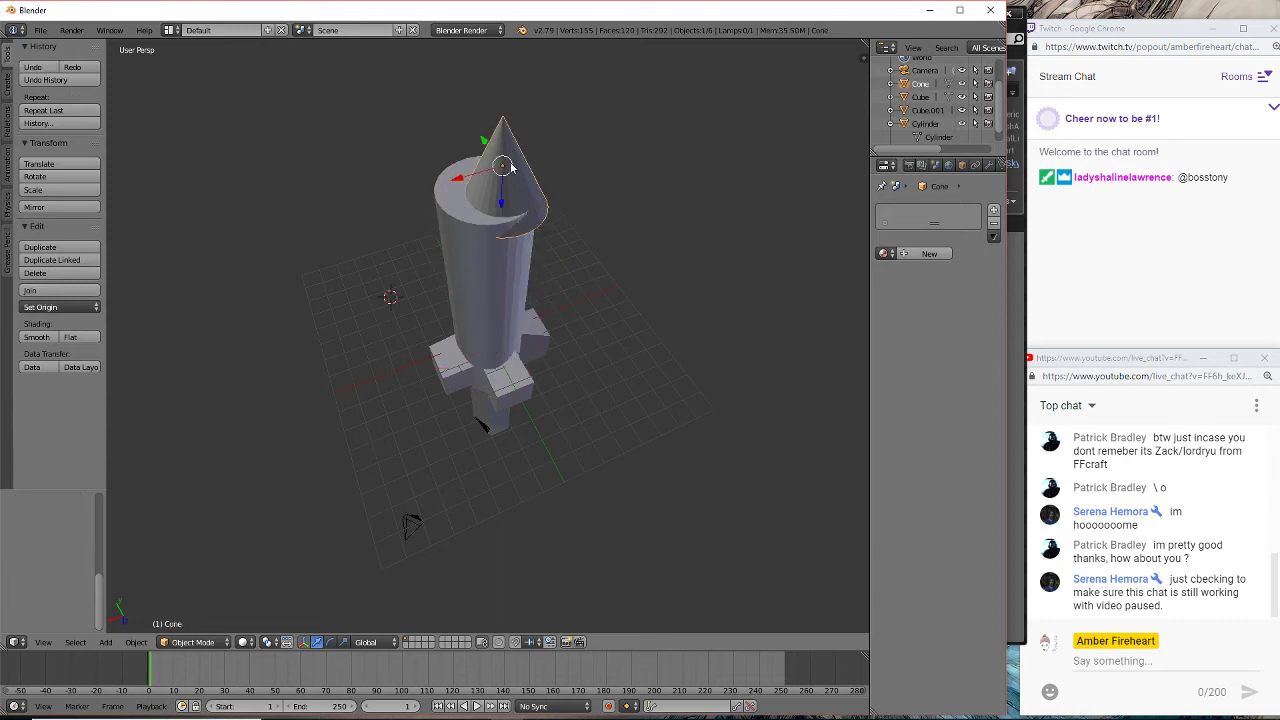
left_click_drag(508, 170, 492, 163)
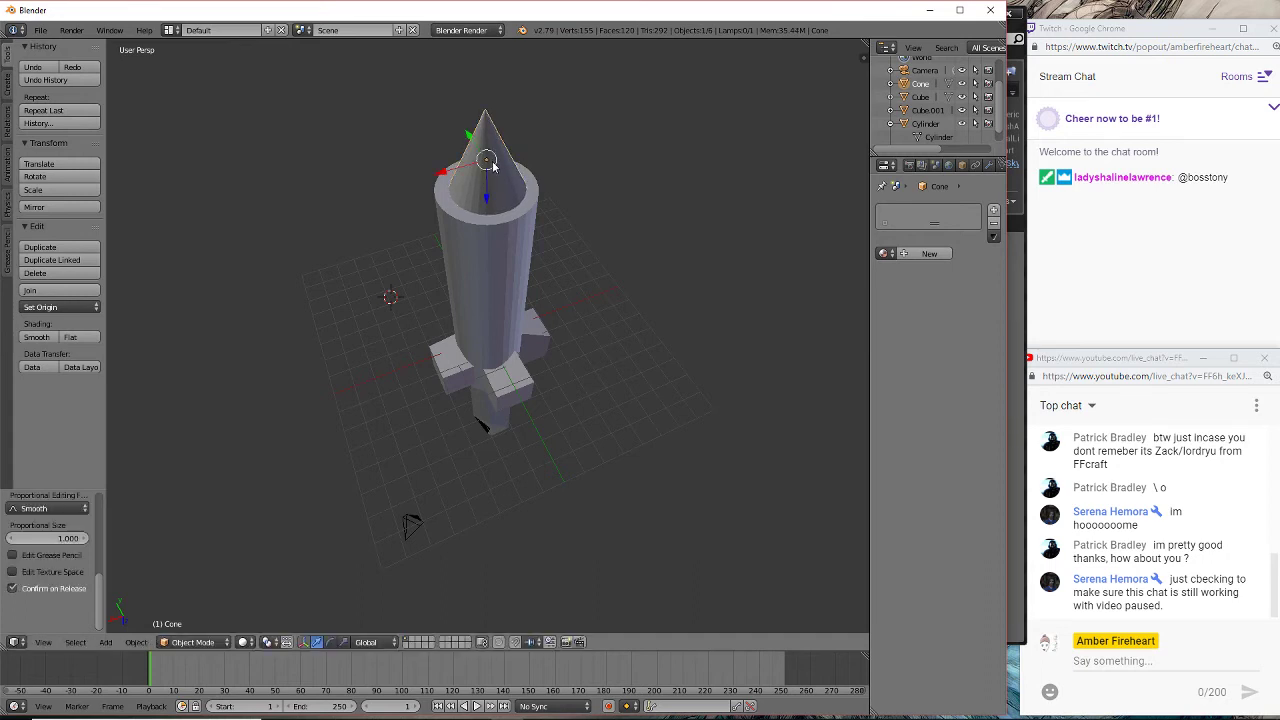
key("s")
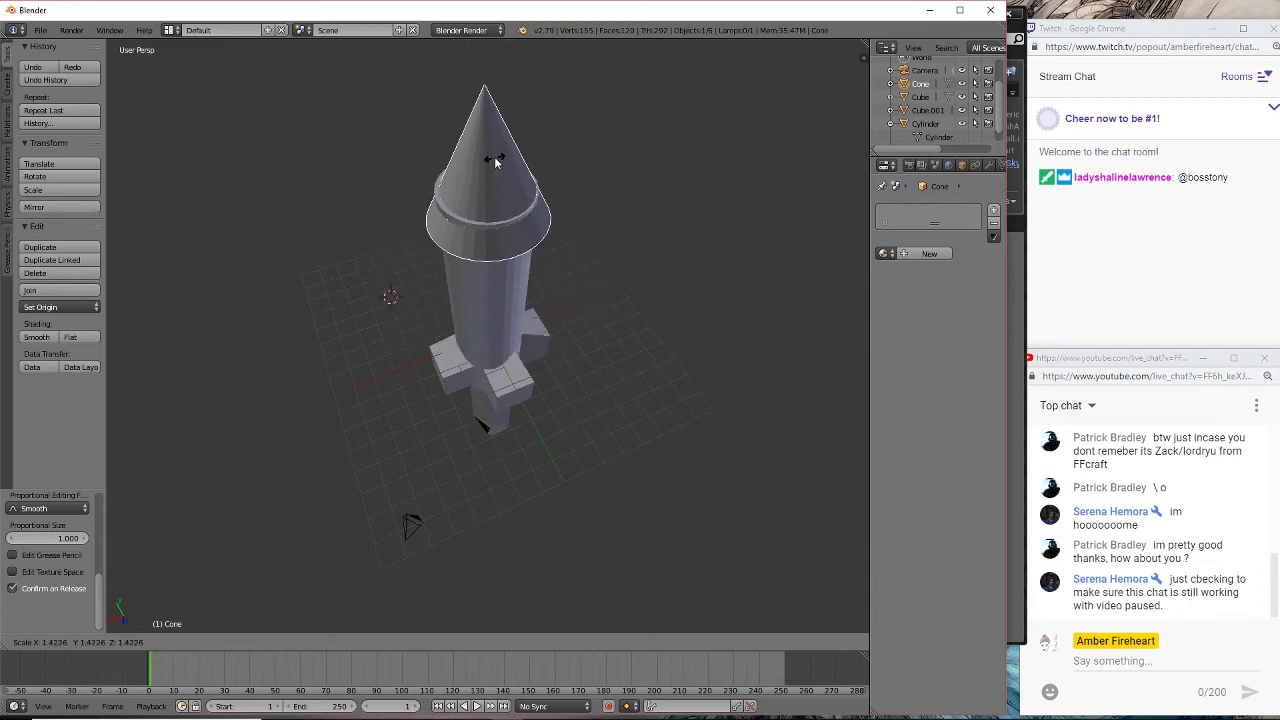
left_click(494, 160)
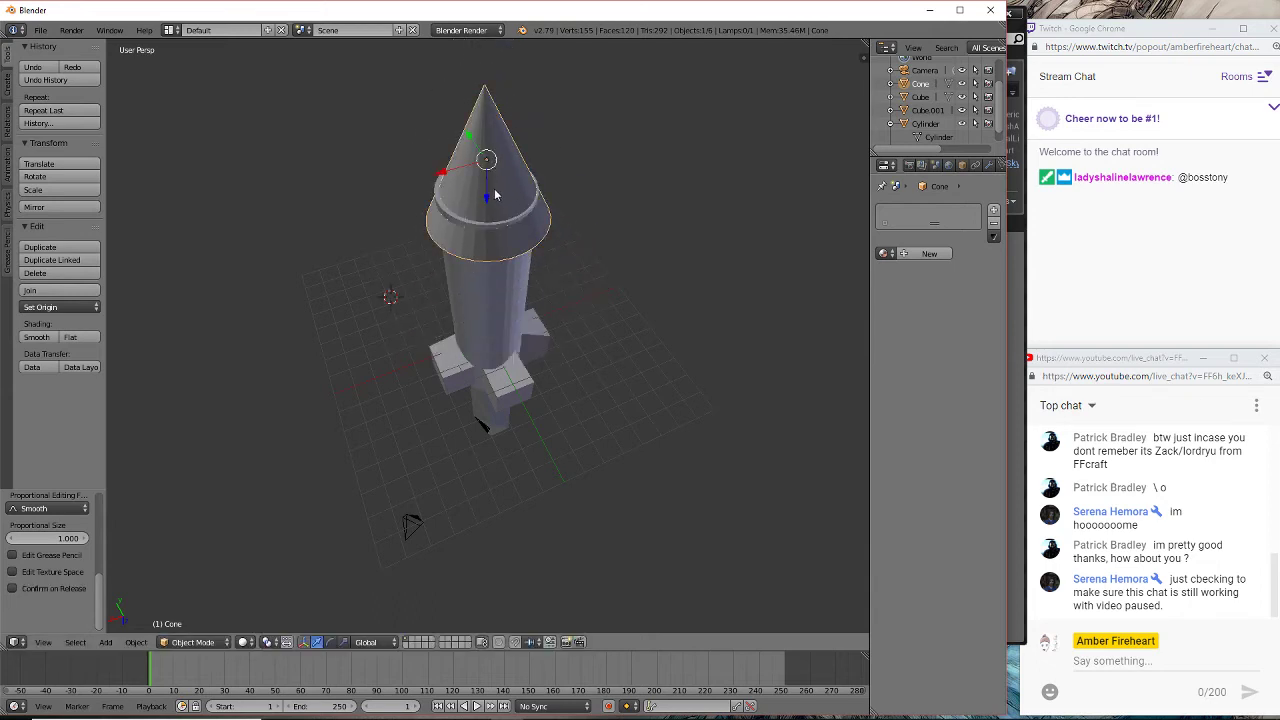
- Raise the enlarged cone until its base caps the cylinder's top, and nudge it into line with the body
mouse_move(487, 203)
left_mouse_down()
mouse_move(481, 176)
mouse_move(482, 190)
left_mouse_up()
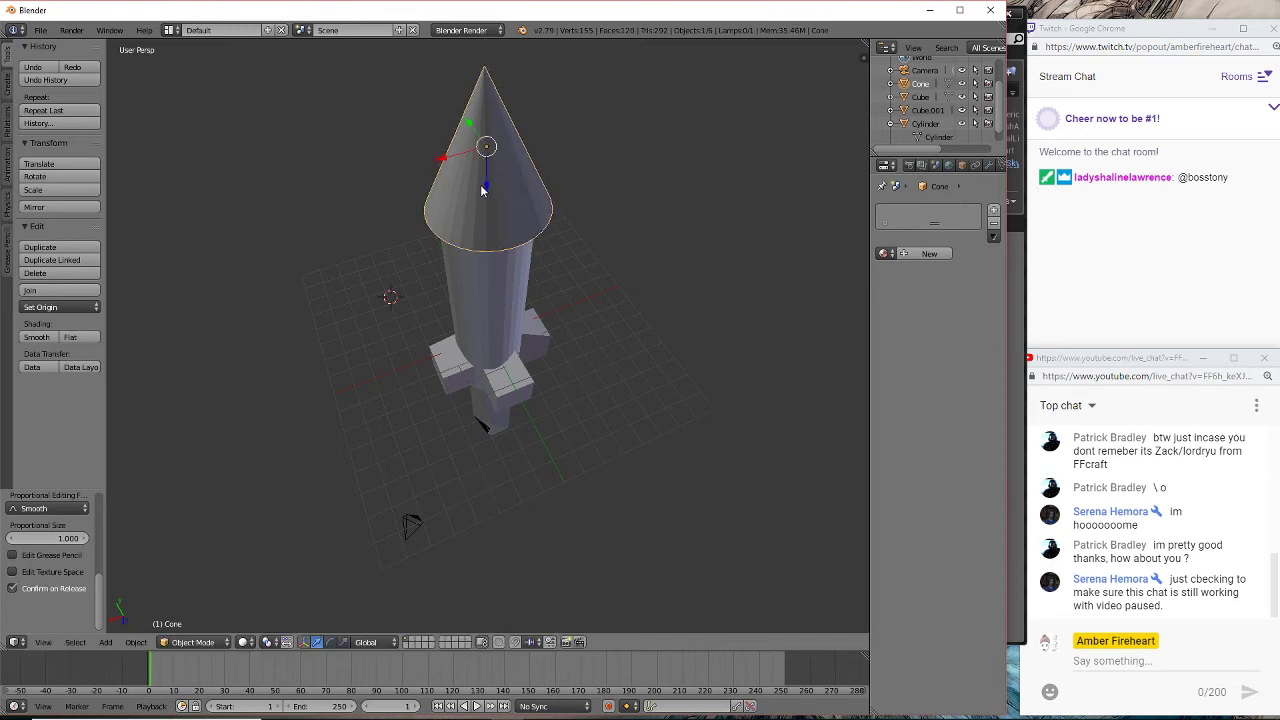
key("g")
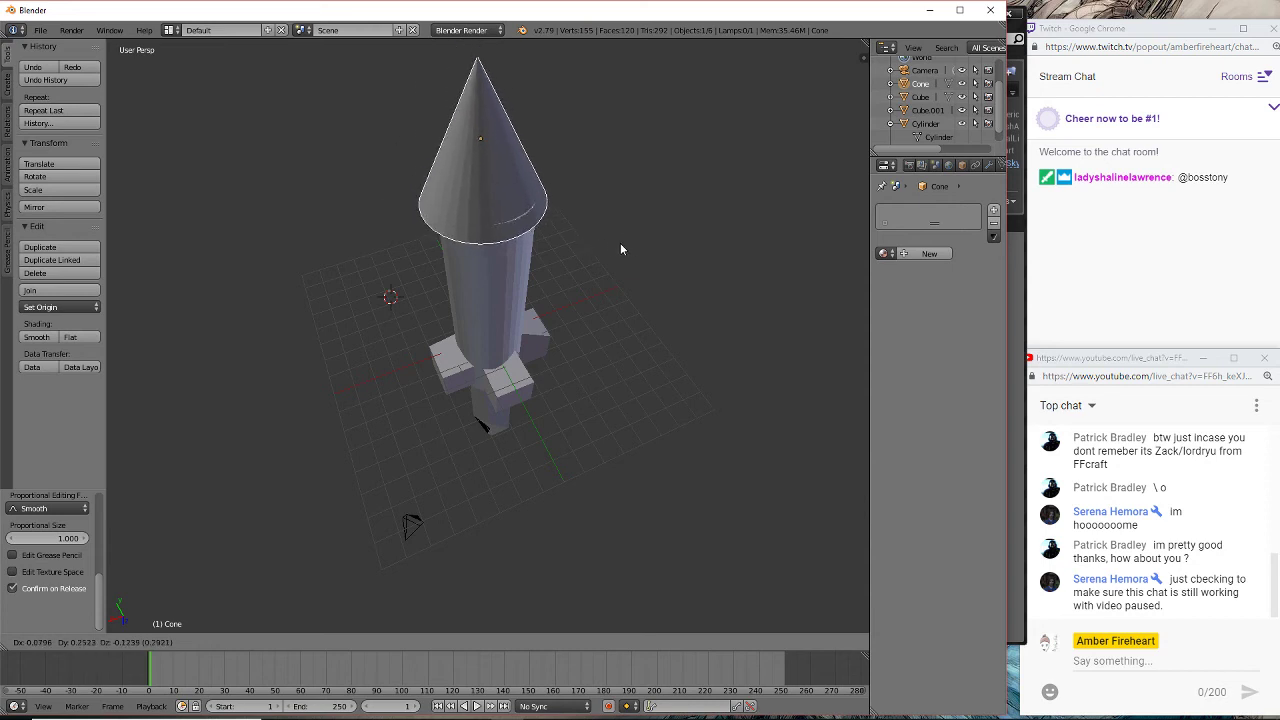
left_click(623, 250)
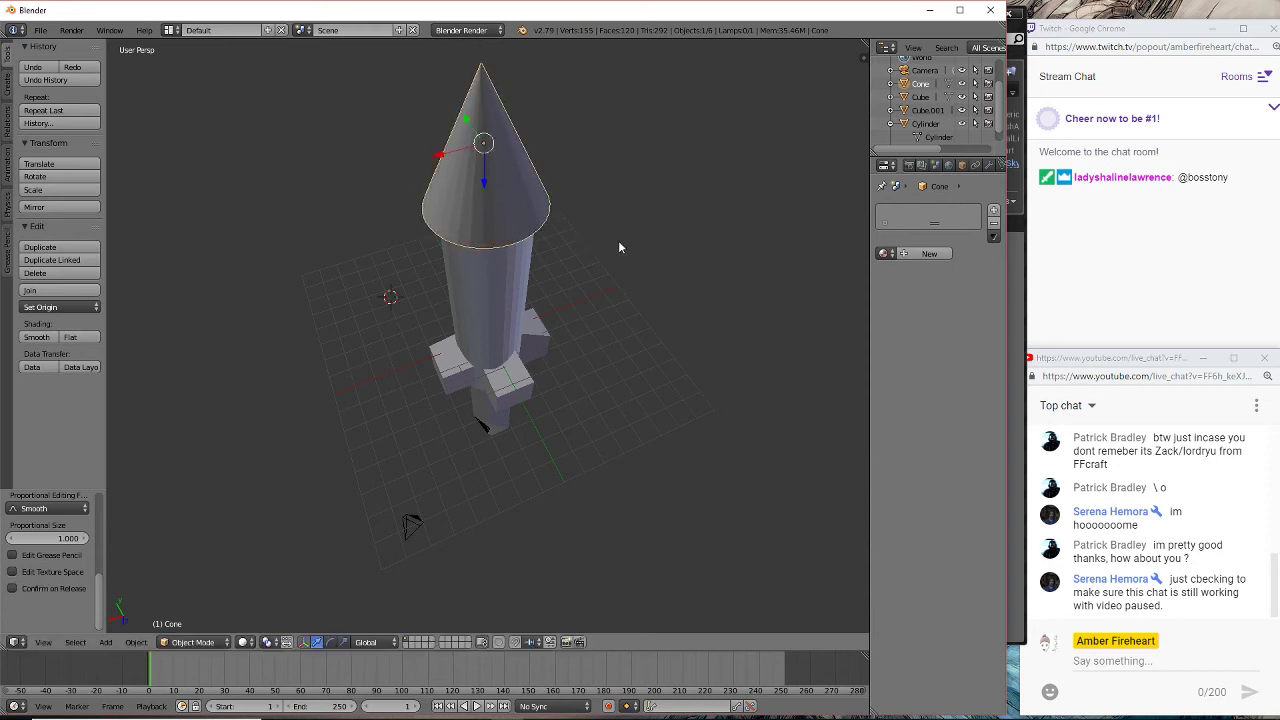
middle_click_drag(619, 247, 632, 161)
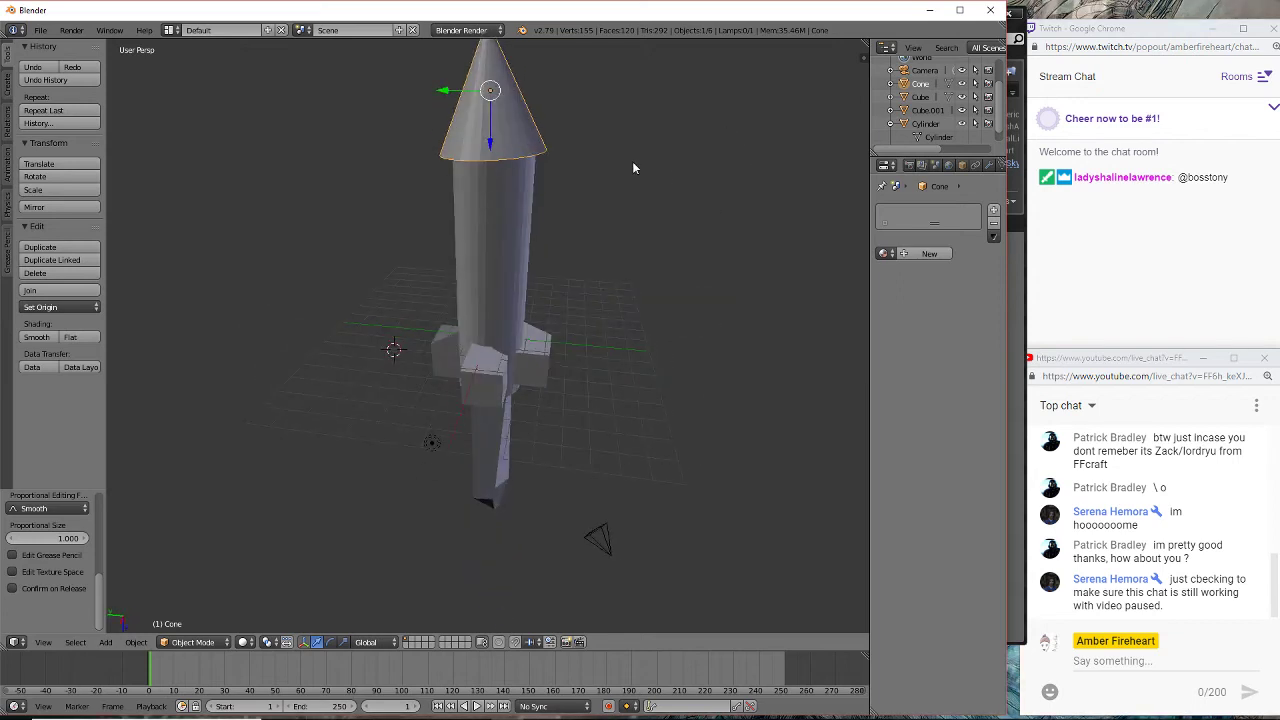
right_click(518, 135)
key("g")
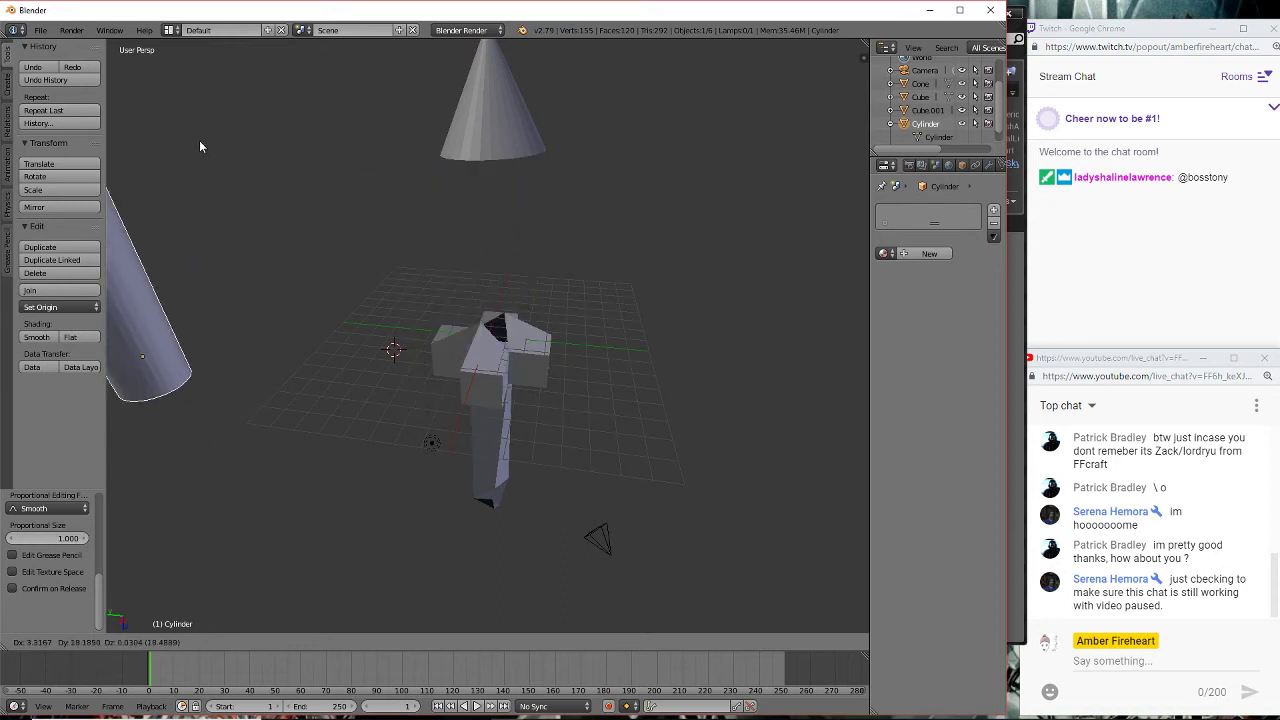
left_click(444, 211)
left_click(33, 67)
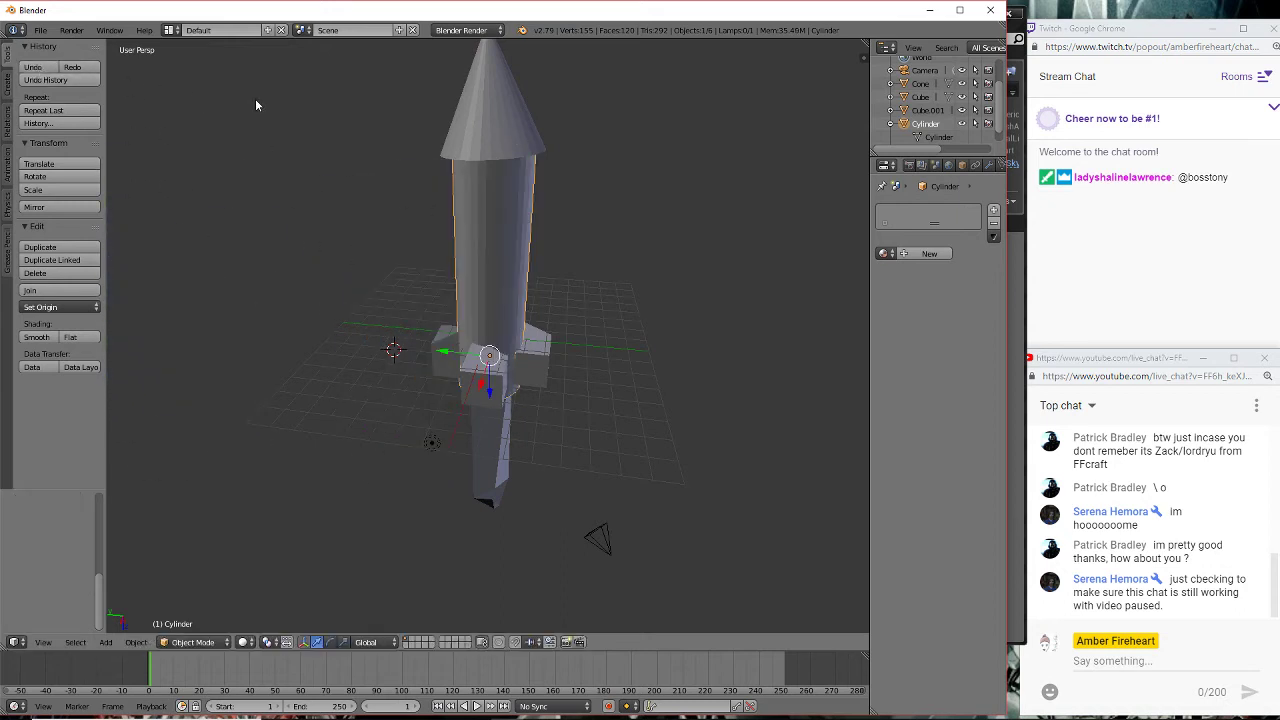
- Move the cone about 0.36 units, mainly upward, and rotate it by about 2.6° to level its base on the cylinder
right_click(498, 91)
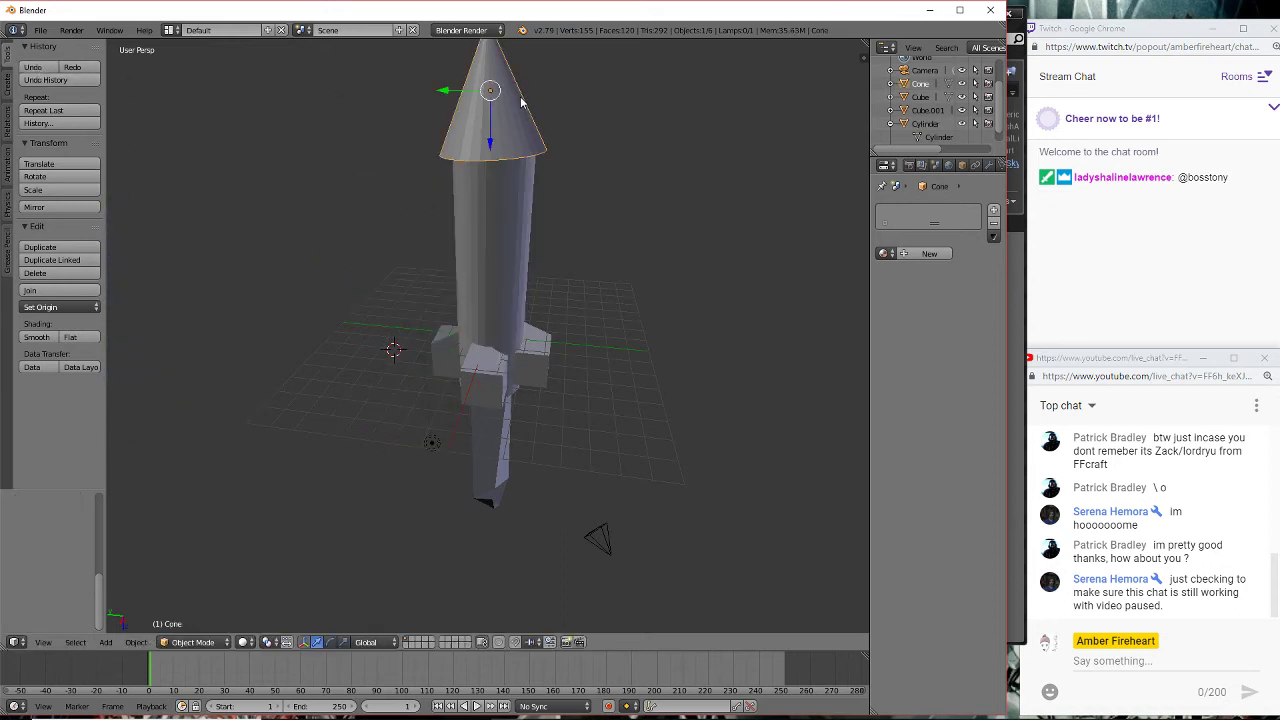
key("g")
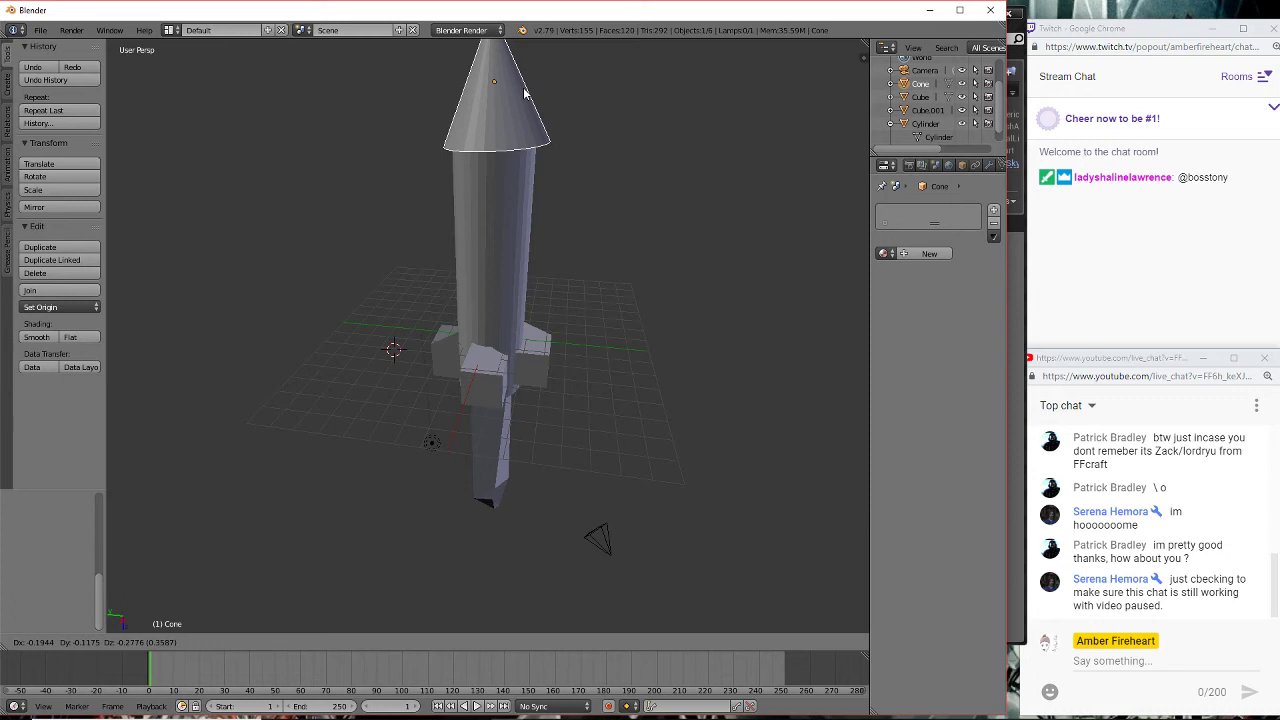
left_click(524, 93)
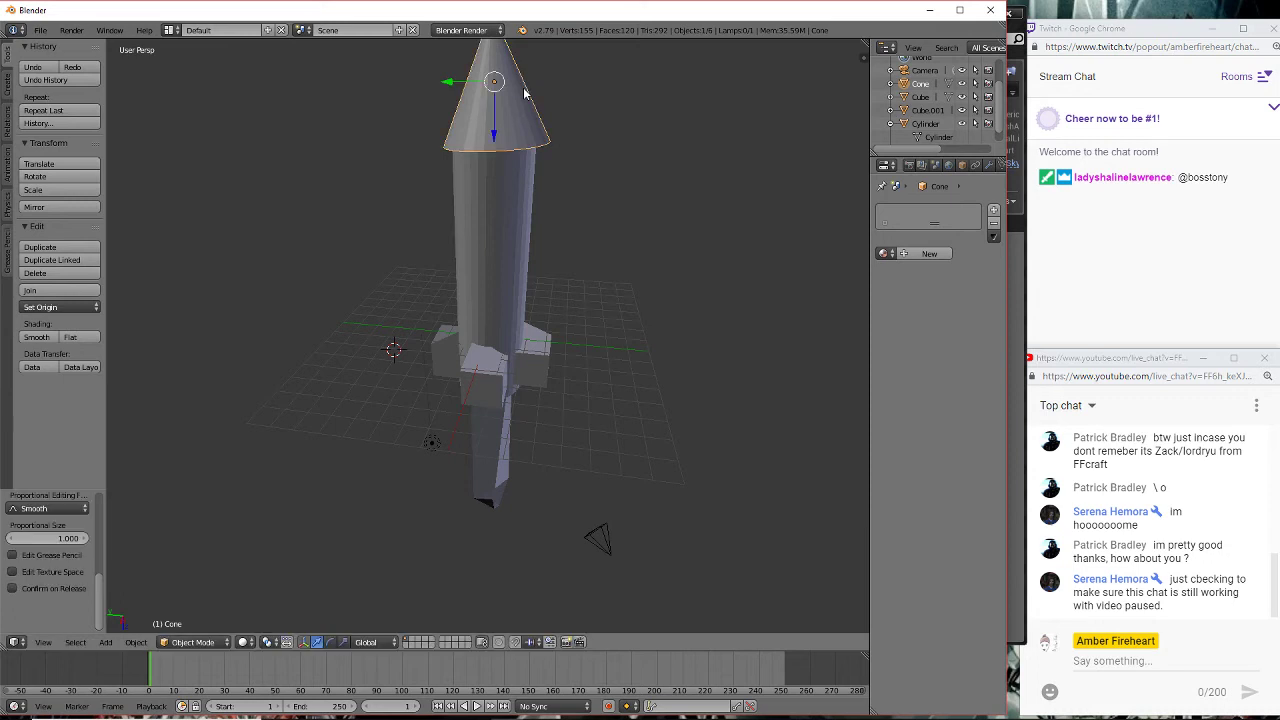
key("r")
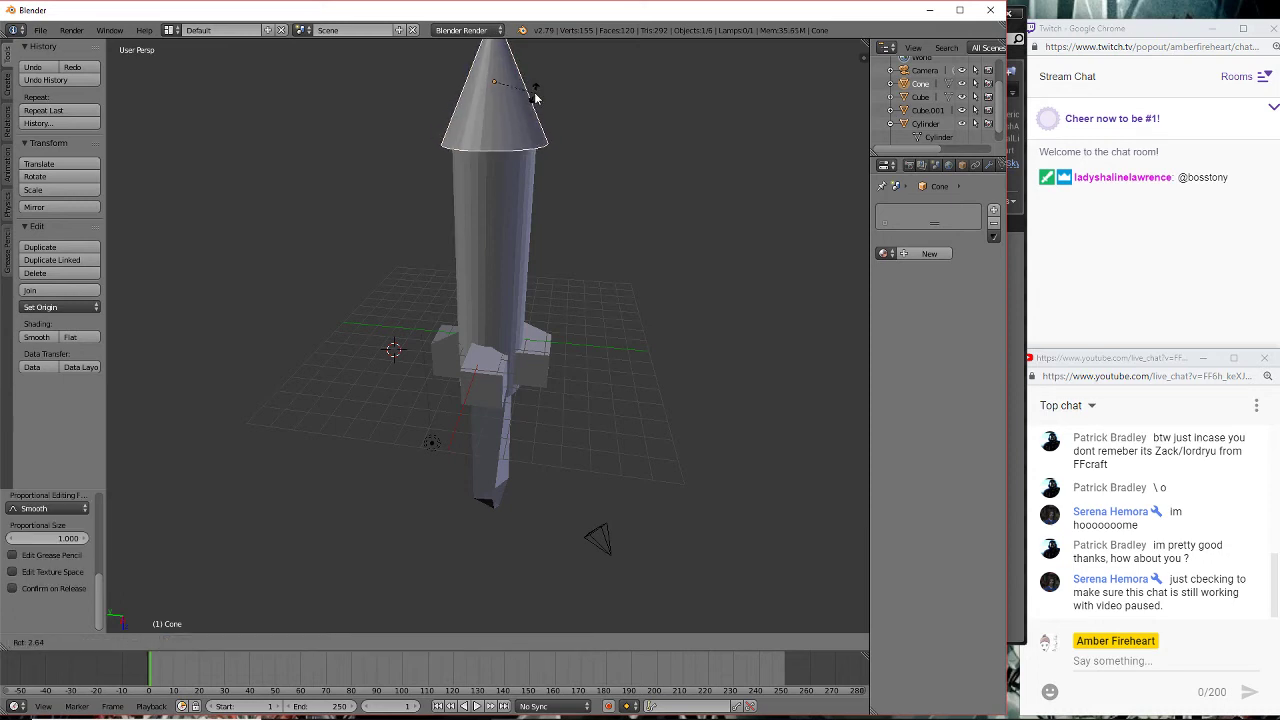
left_click(535, 97)
- Shift the cone slightly along the X axis to centre it on the cylinder
scroll(559, 132, "up", 2)
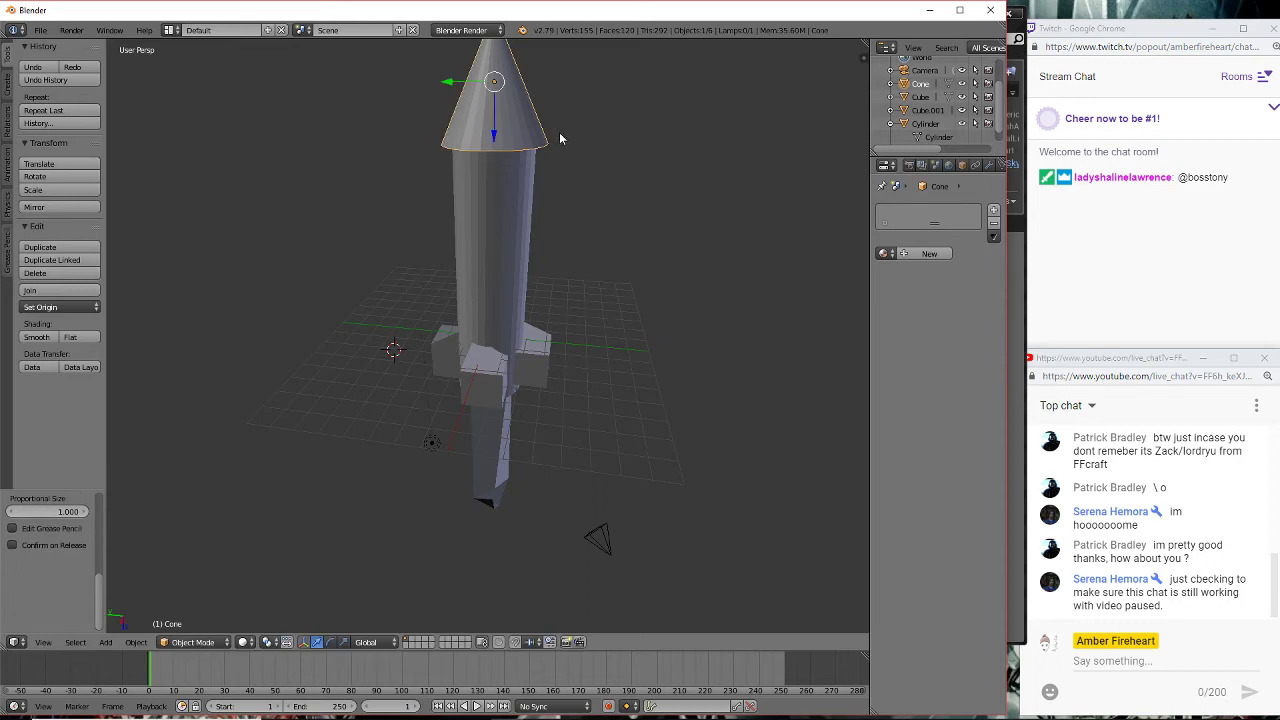
scroll(559, 132, "down", 4)
middle_click_drag(577, 191, 494, 190)
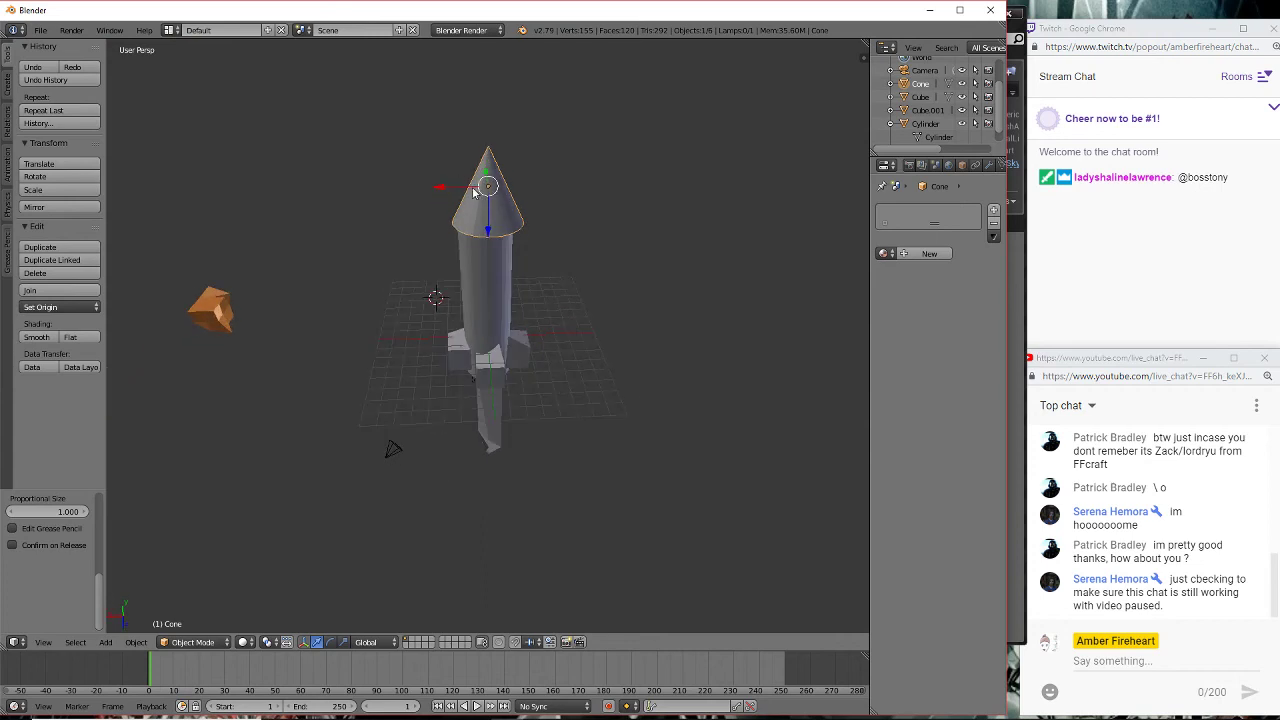
left_click_drag(450, 190, 450, 190)
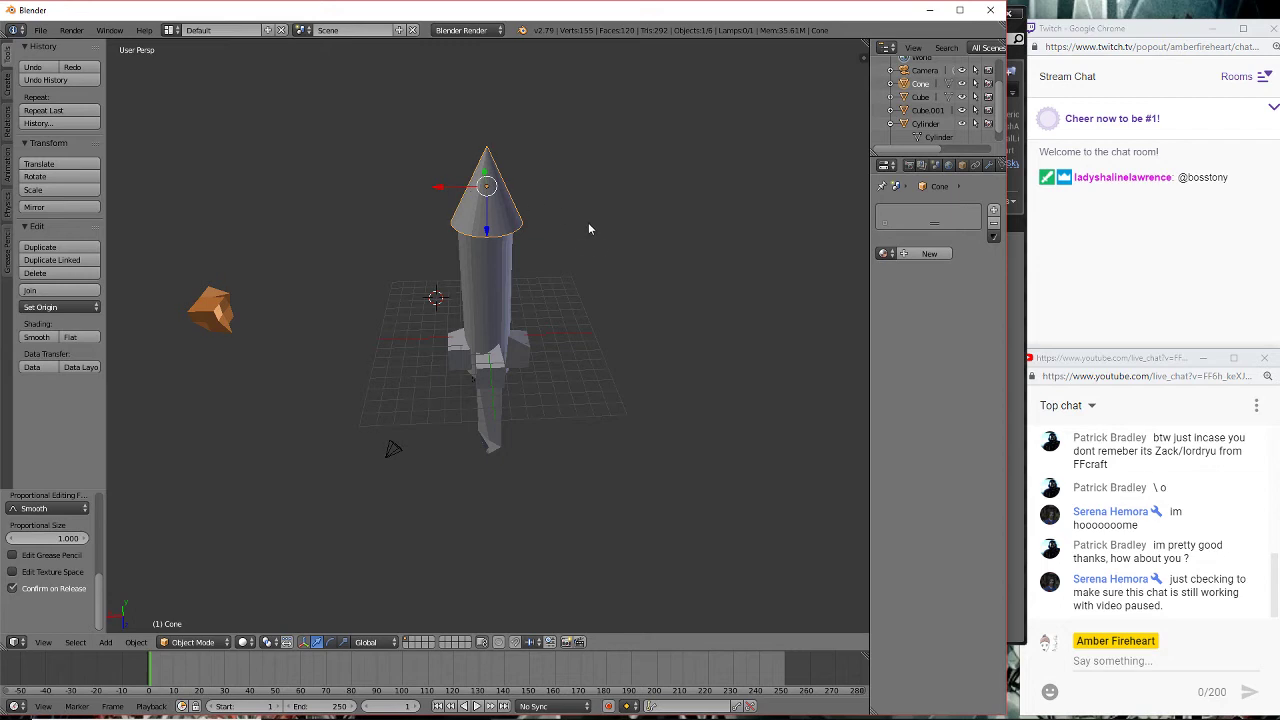
middle_click_drag(588, 229, 485, 196)
scroll(570, 178, "down", 4)
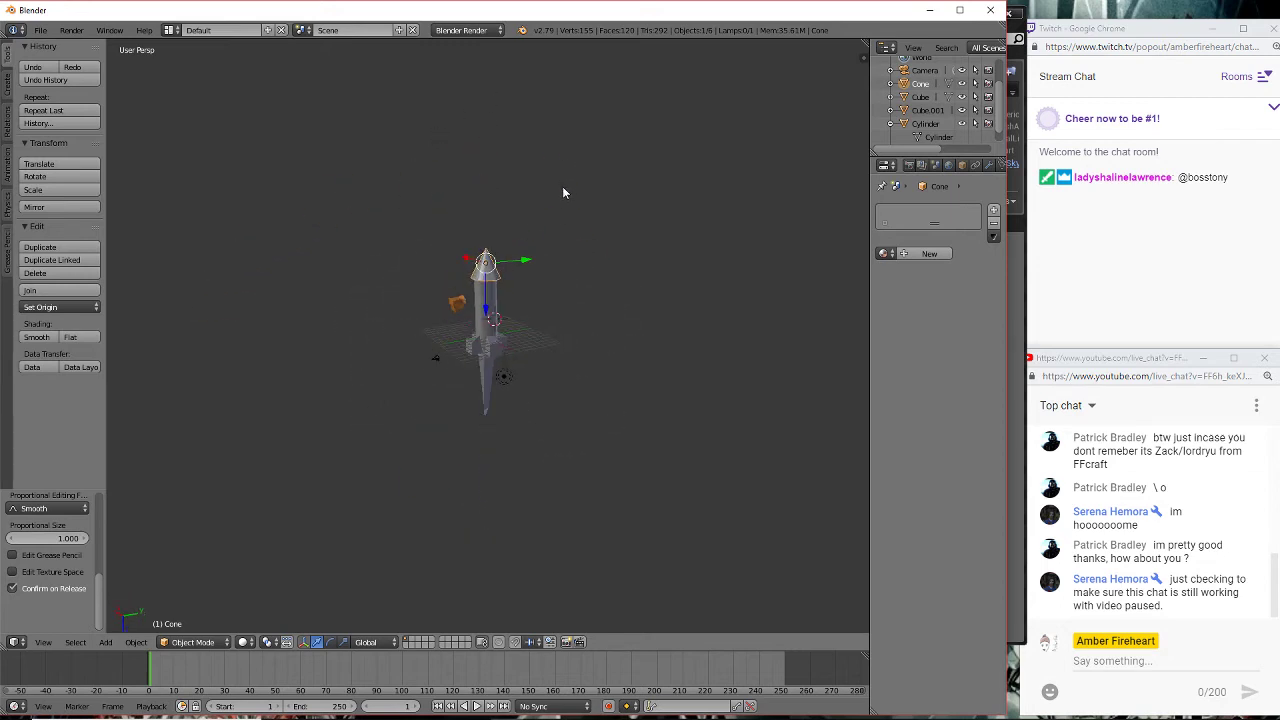
key("g")
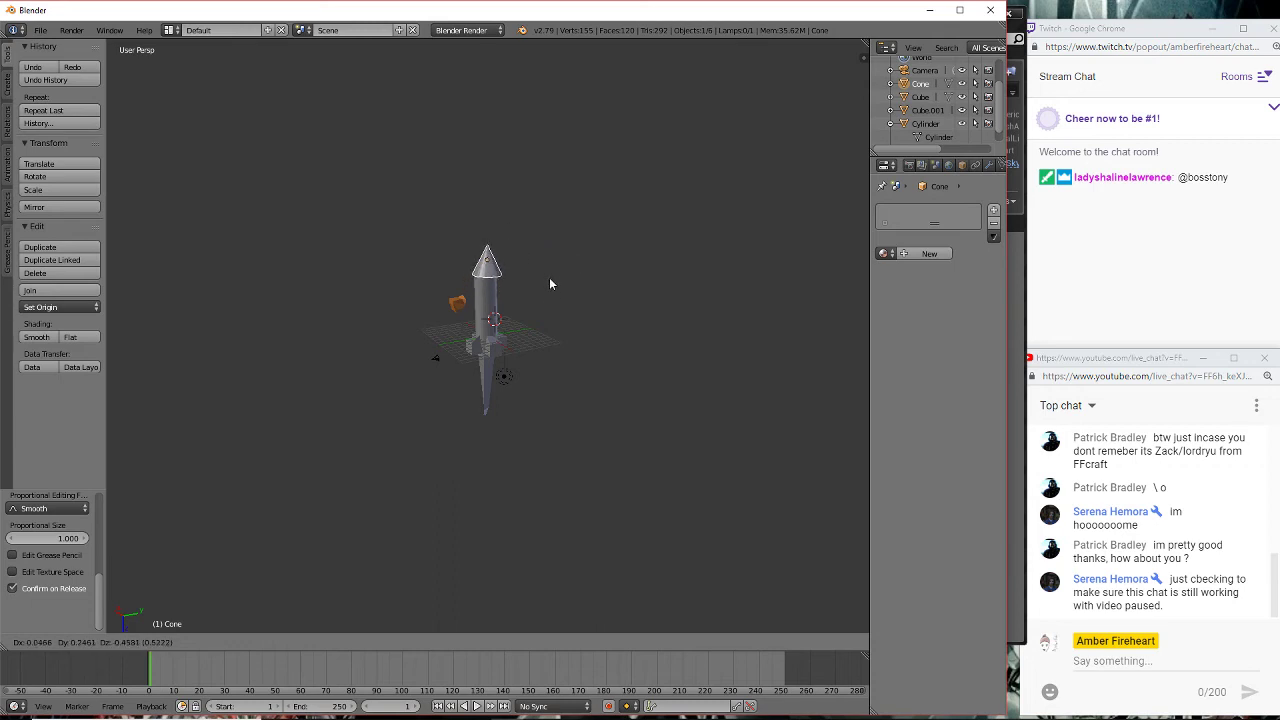
left_click(548, 277)
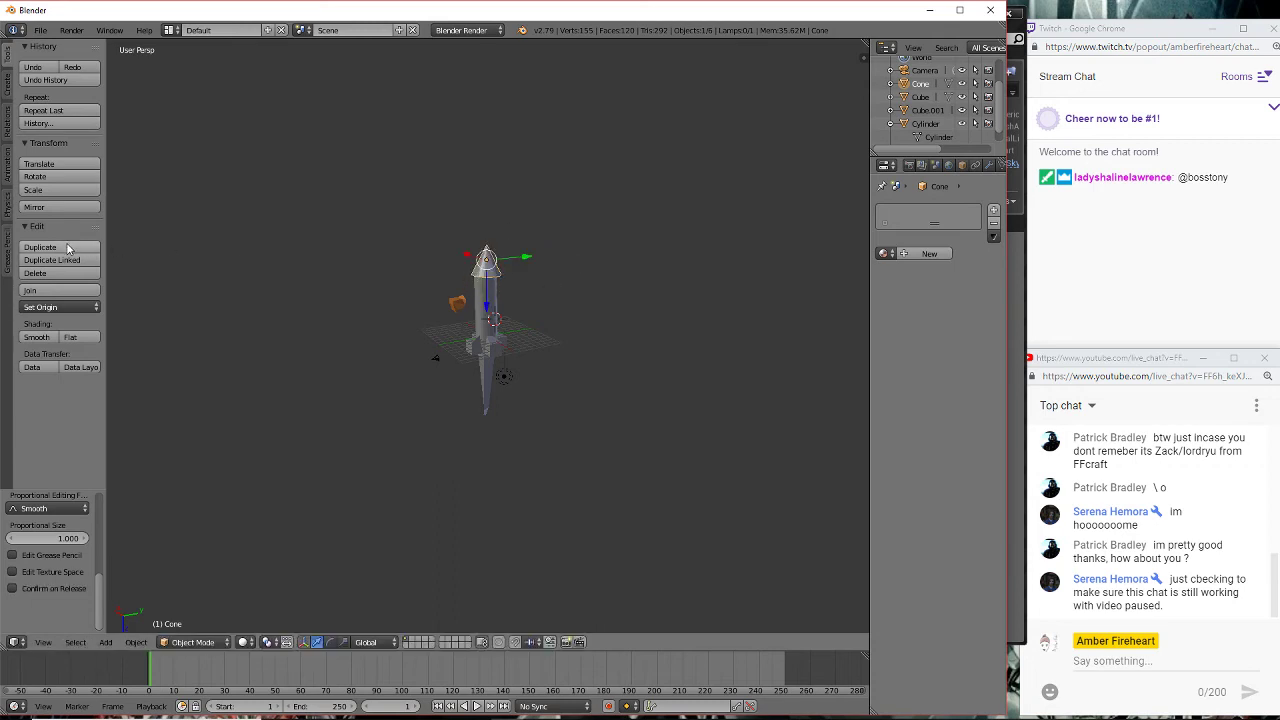
left_click(45, 67)
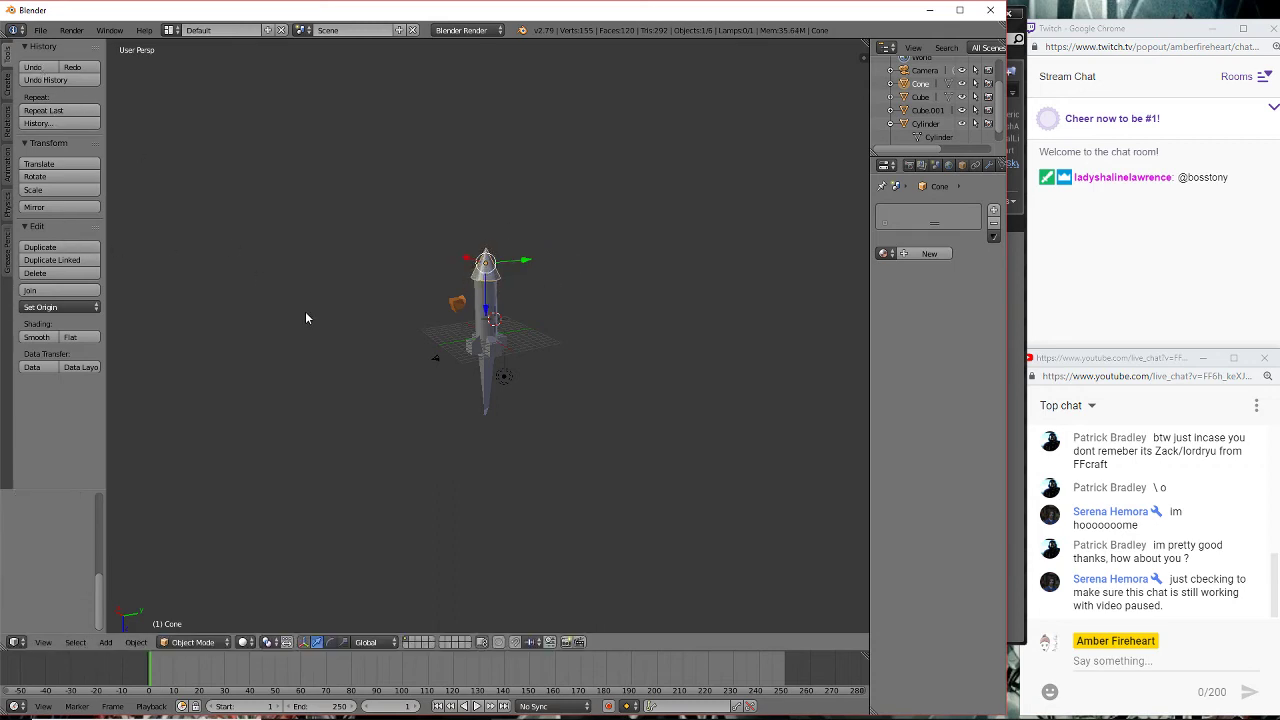
- Select the loose orange object beside the rocket
middle_click_drag(306, 318, 569, 298)
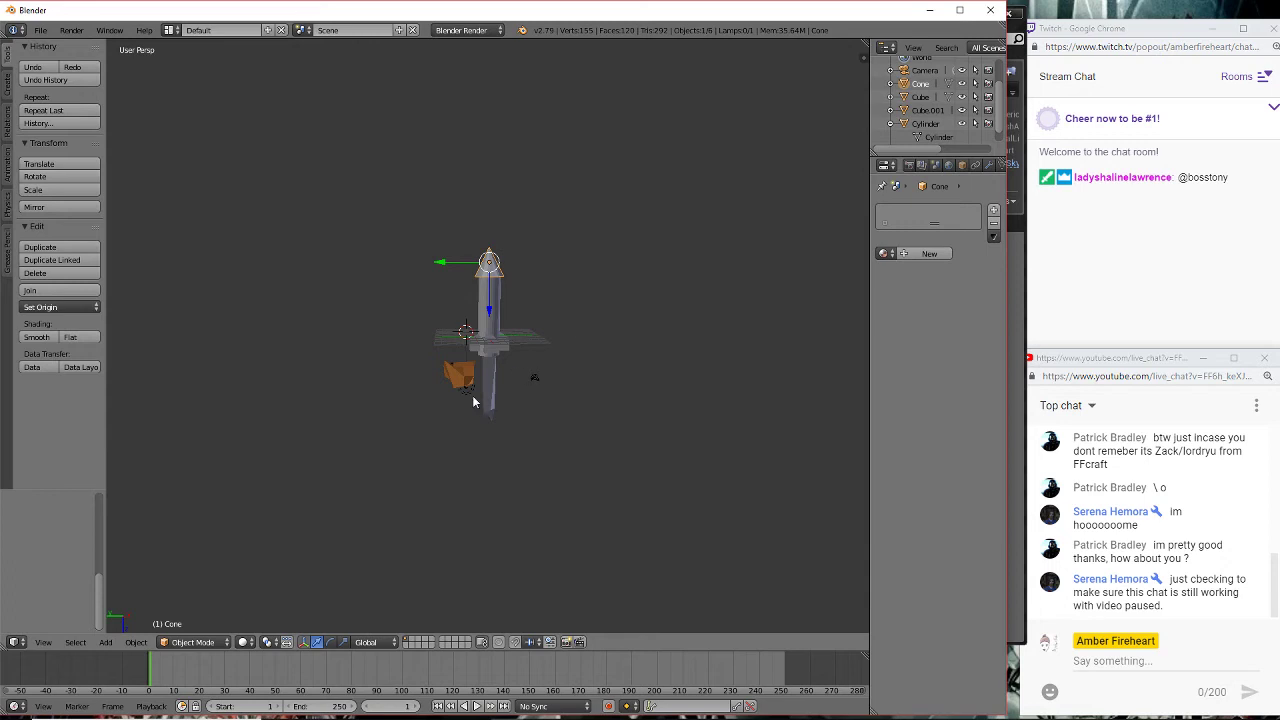
right_click(450, 376)
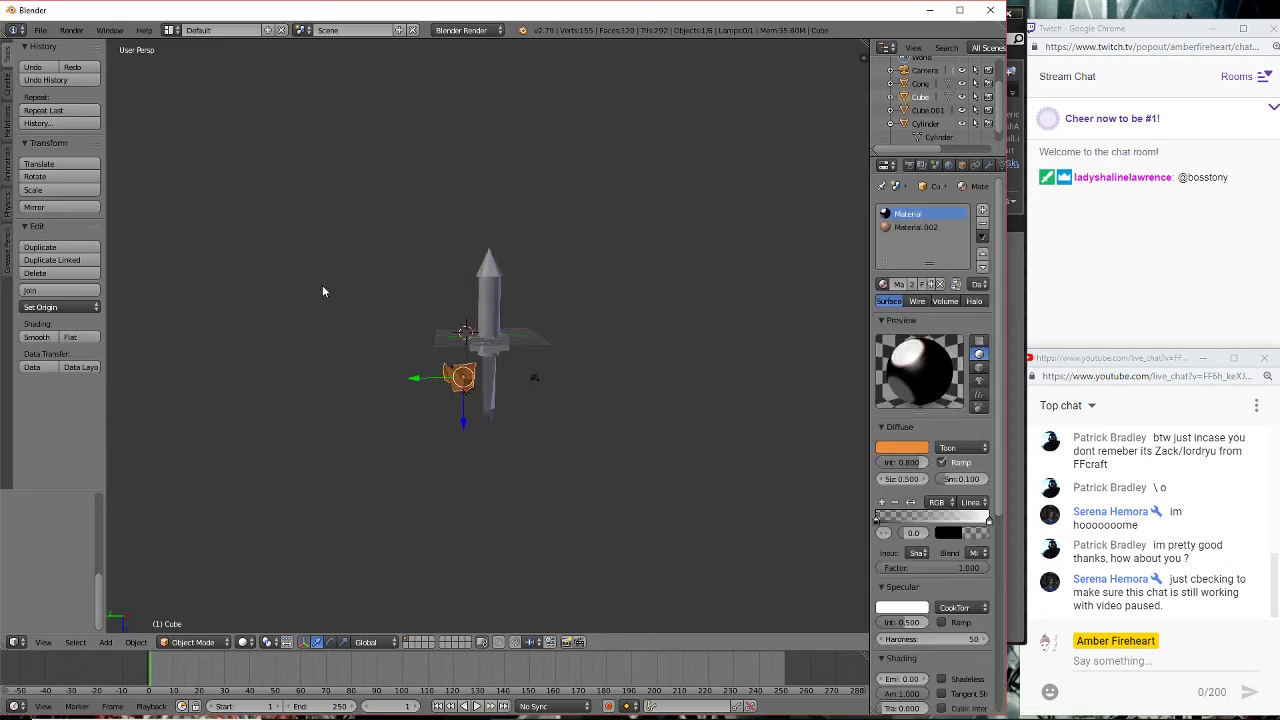
middle_click_drag(322, 286, 639, 289)
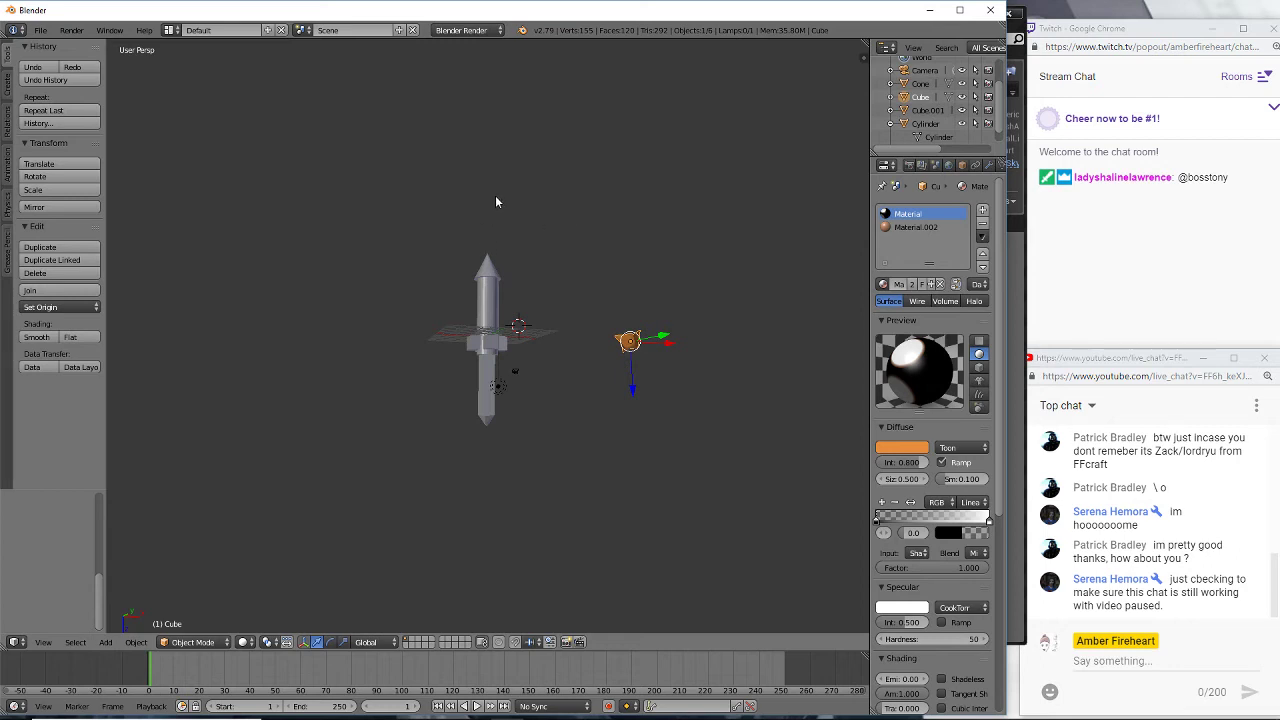
middle_click_drag(495, 200, 510, 275)
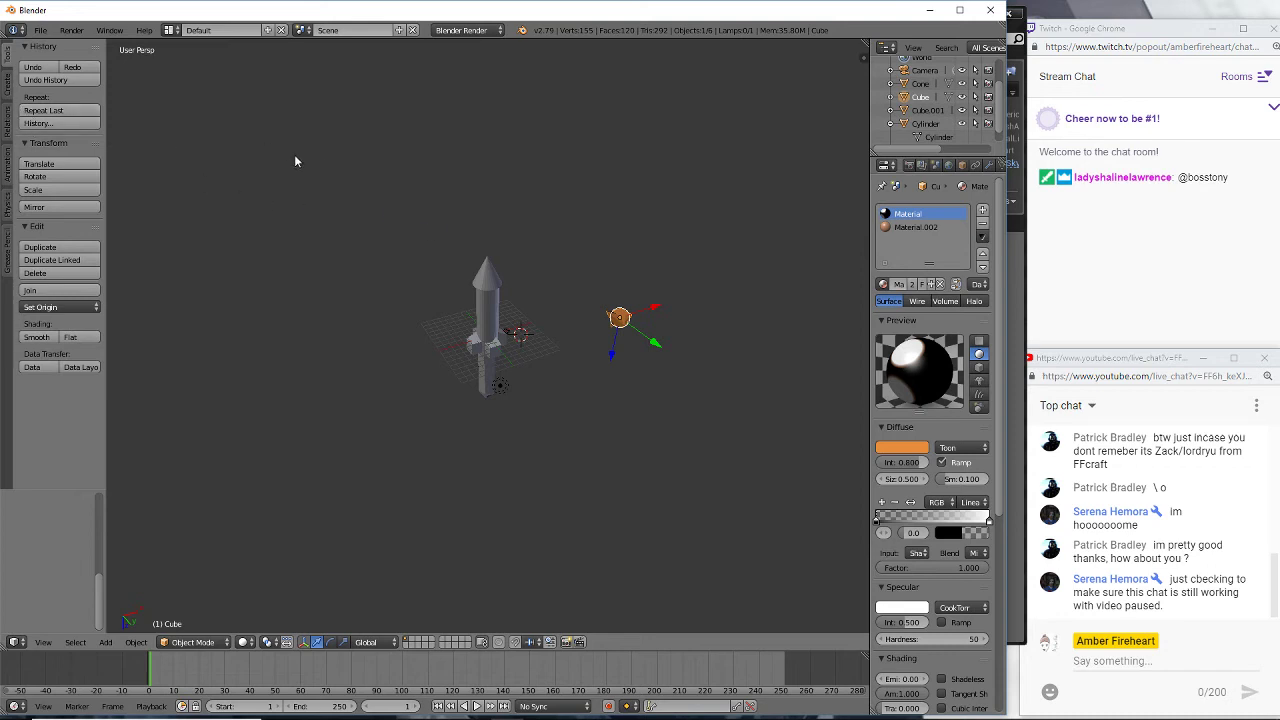
scroll(500, 160, "up", 3)
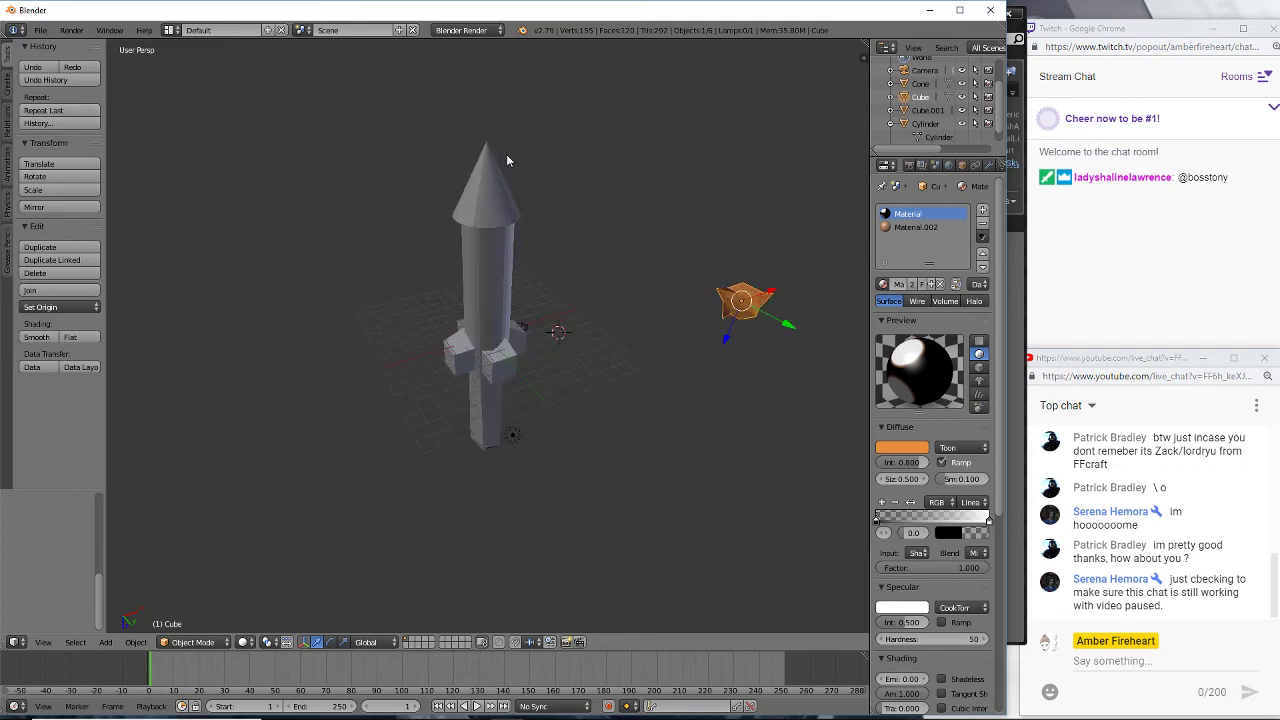
- Select the cone on top of the rocket and open its mesh for editing in vertex select mode
scroll(504, 154, "up", 2)
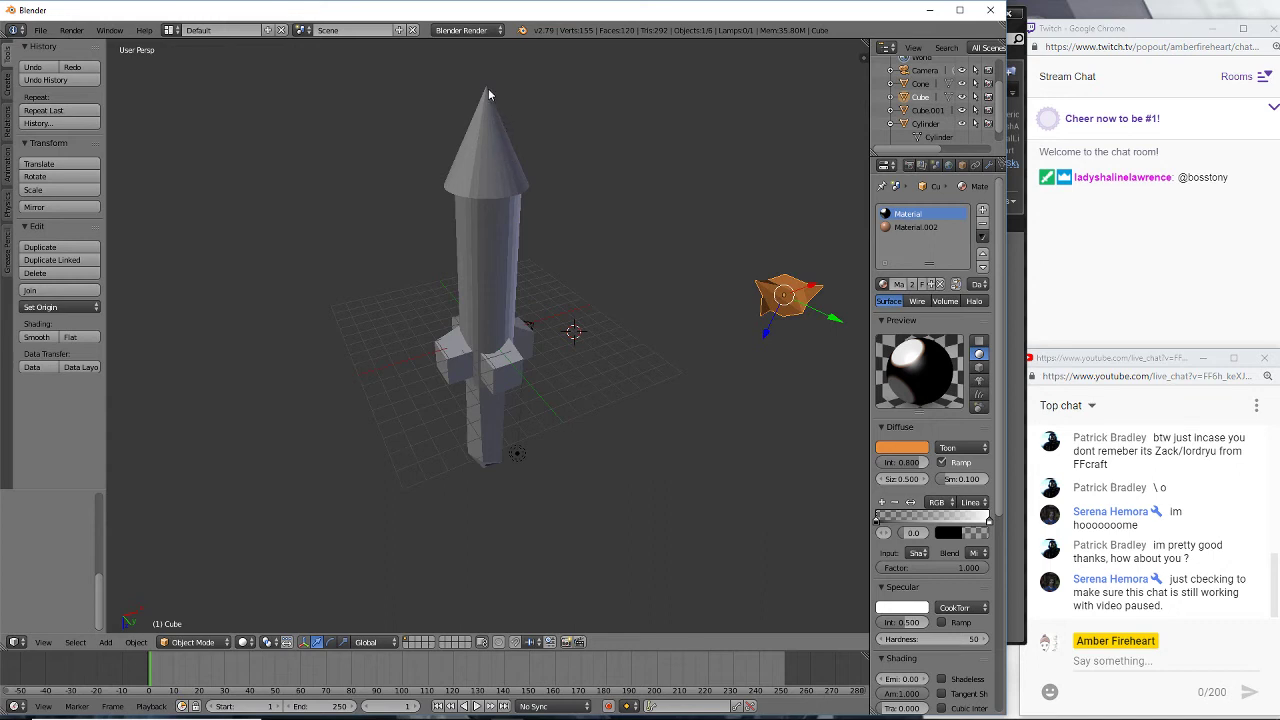
right_click(490, 128)
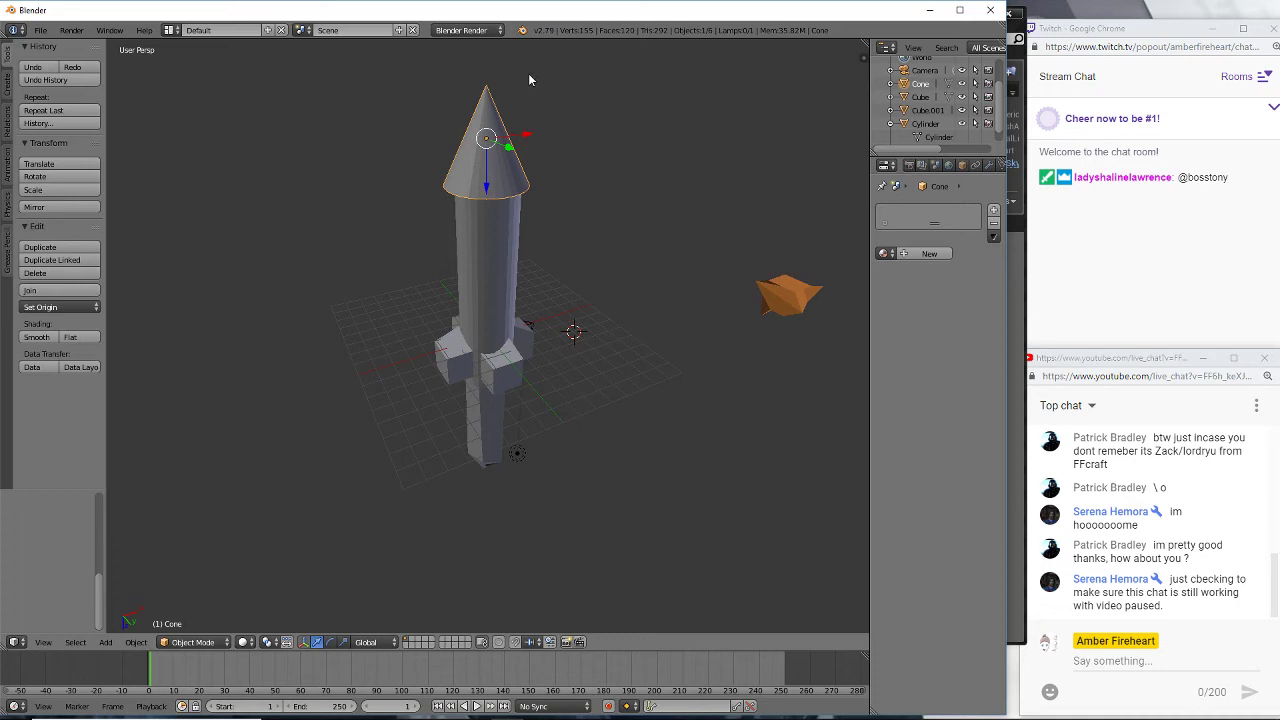
left_click(891, 84)
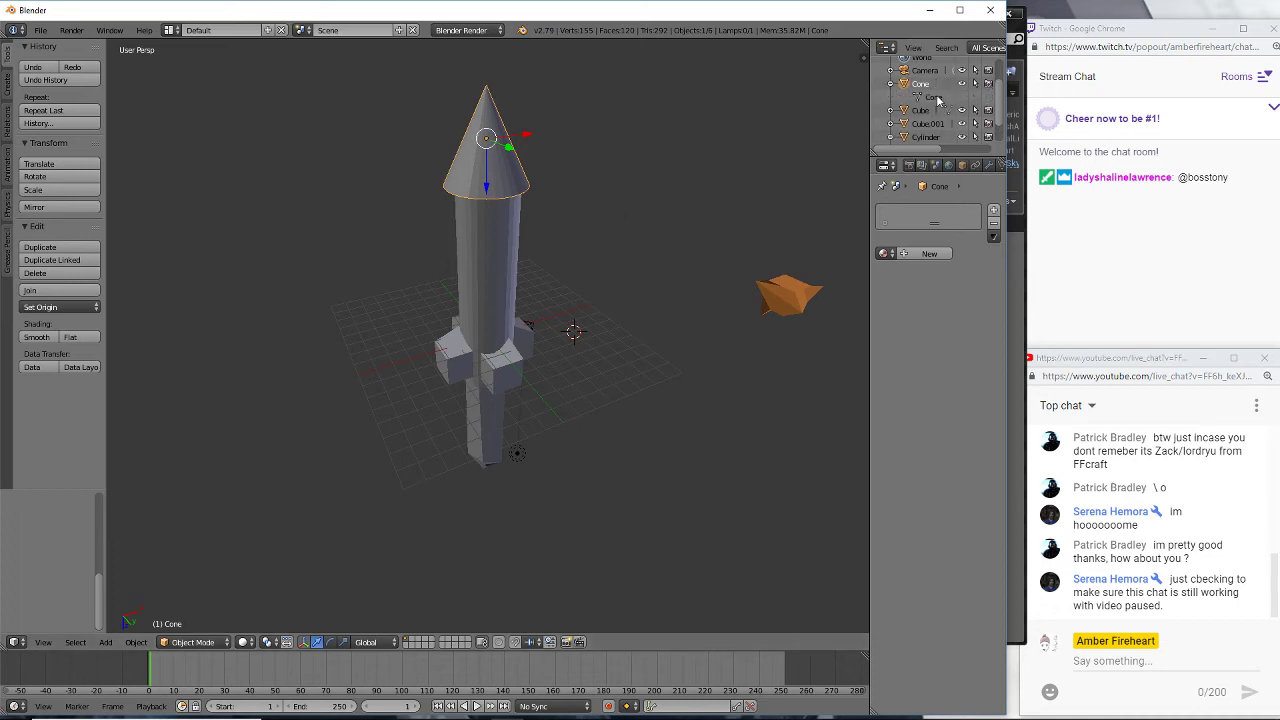
key("Tab")
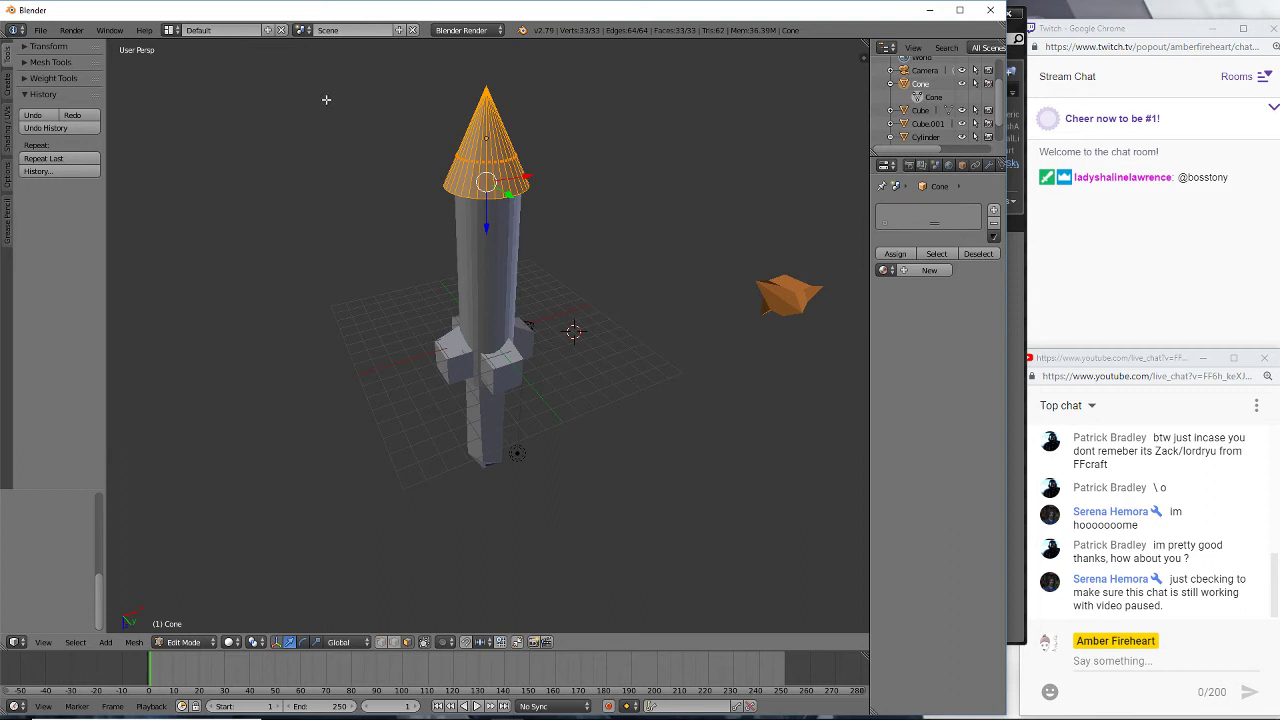
key("ctrl+Tab")
left_click(305, 73)
left_click(357, 89)
- Lower the cone's tip vertex about 1.63 units along the Z axis to shorten the cone, and return to Object Mode
middle_click_drag(402, 108, 306, 159)
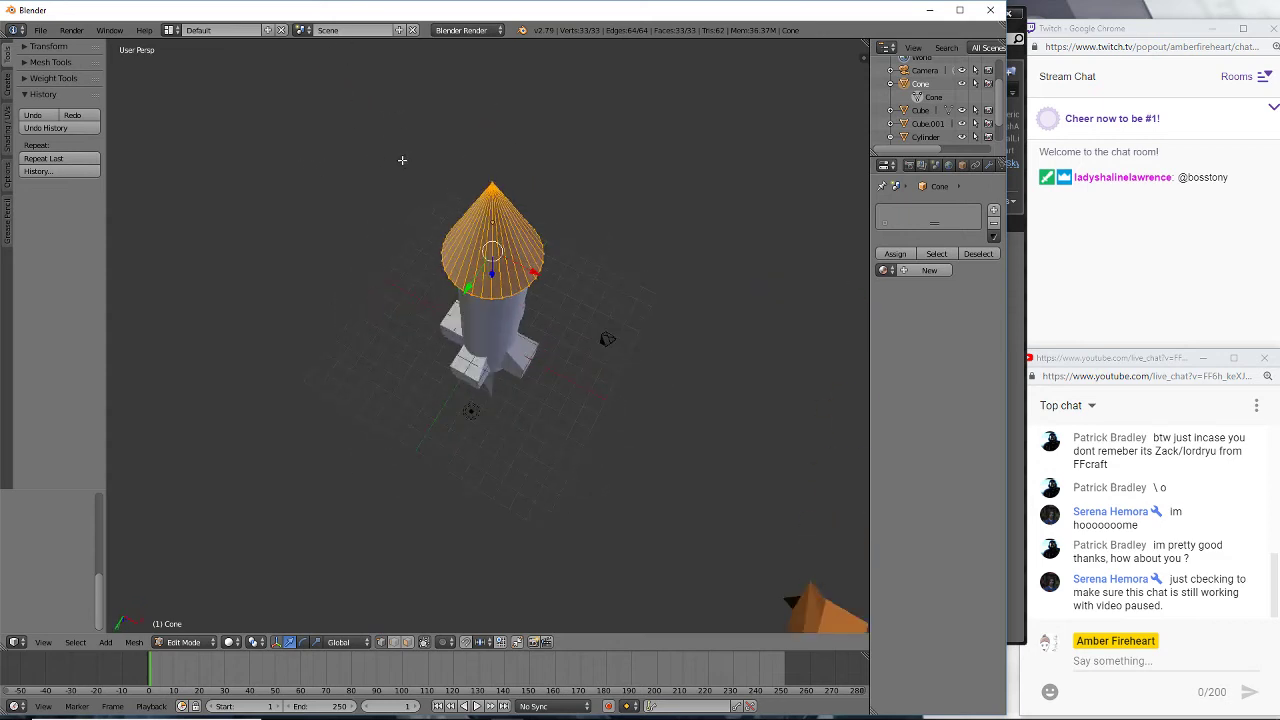
right_click(492, 182)
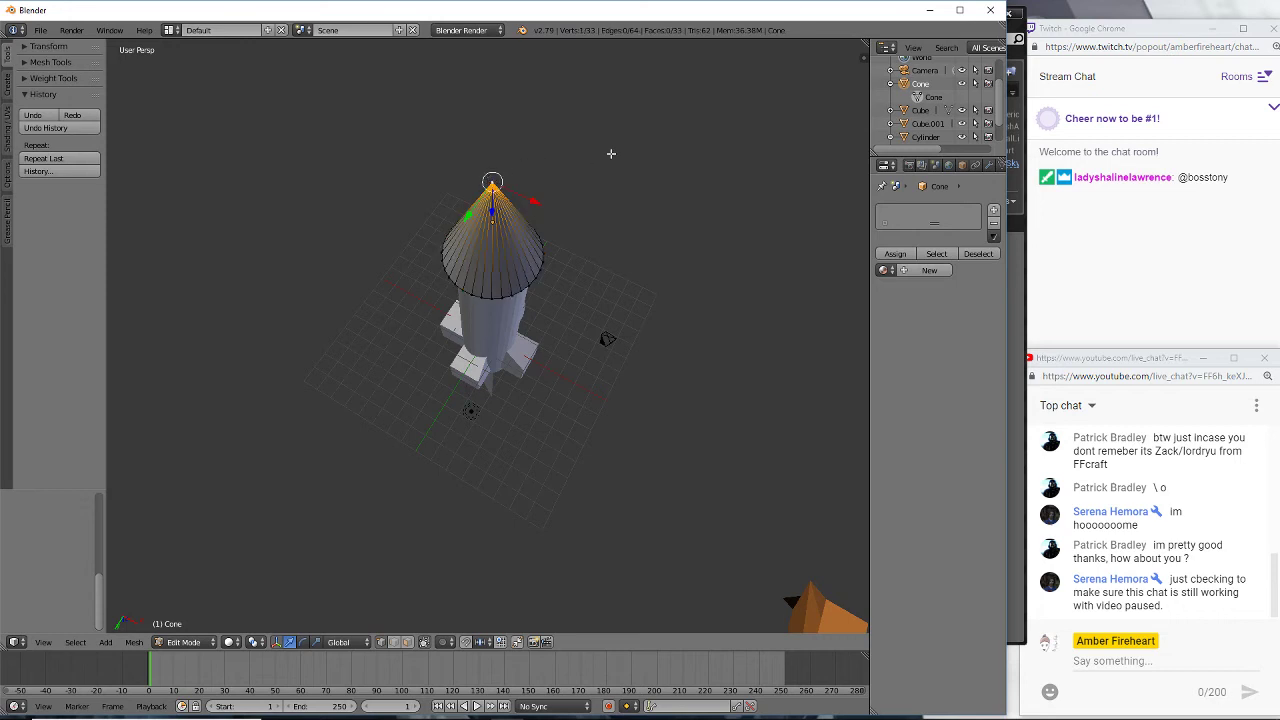
middle_click_drag(614, 157, 667, 109)
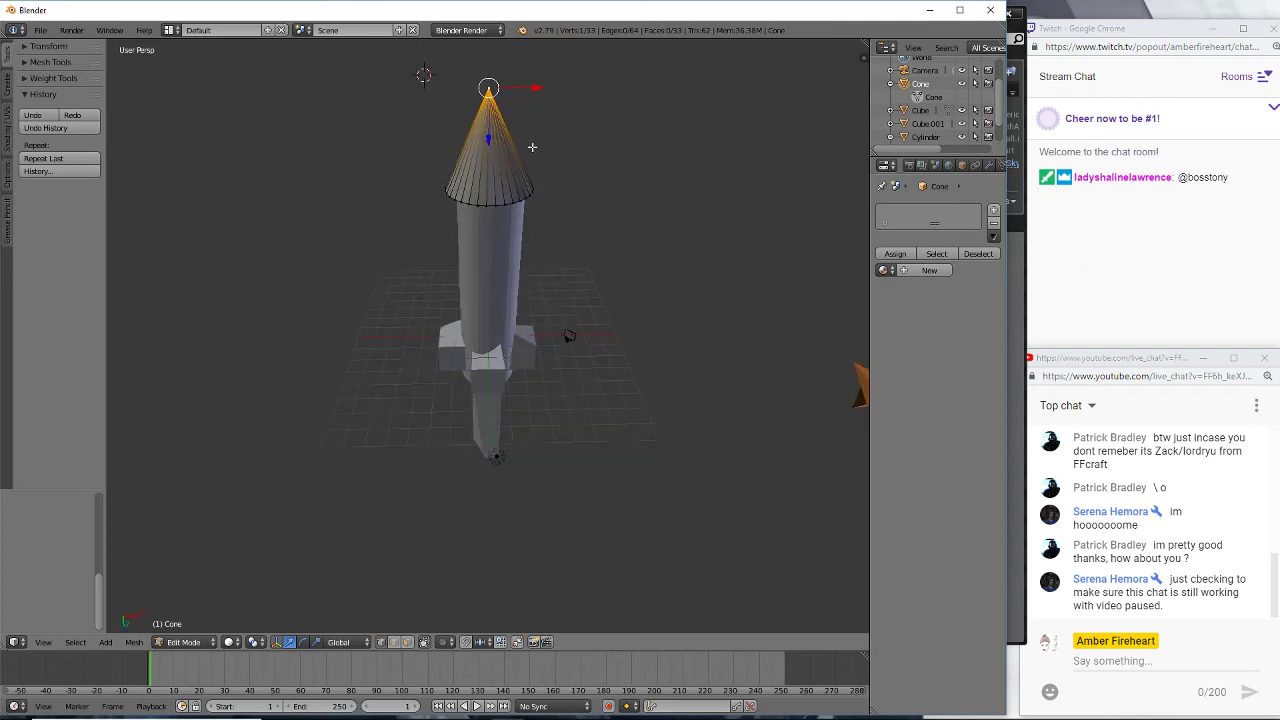
key("g")
key("z")
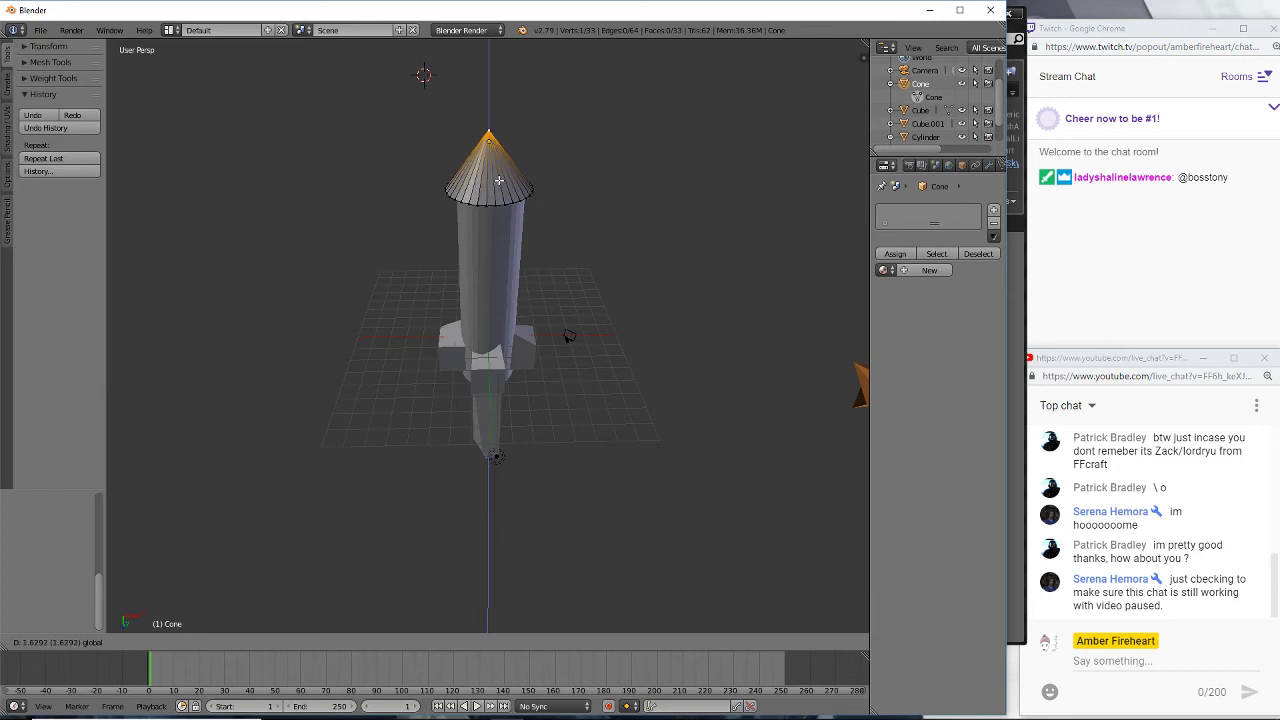
left_click(500, 180)
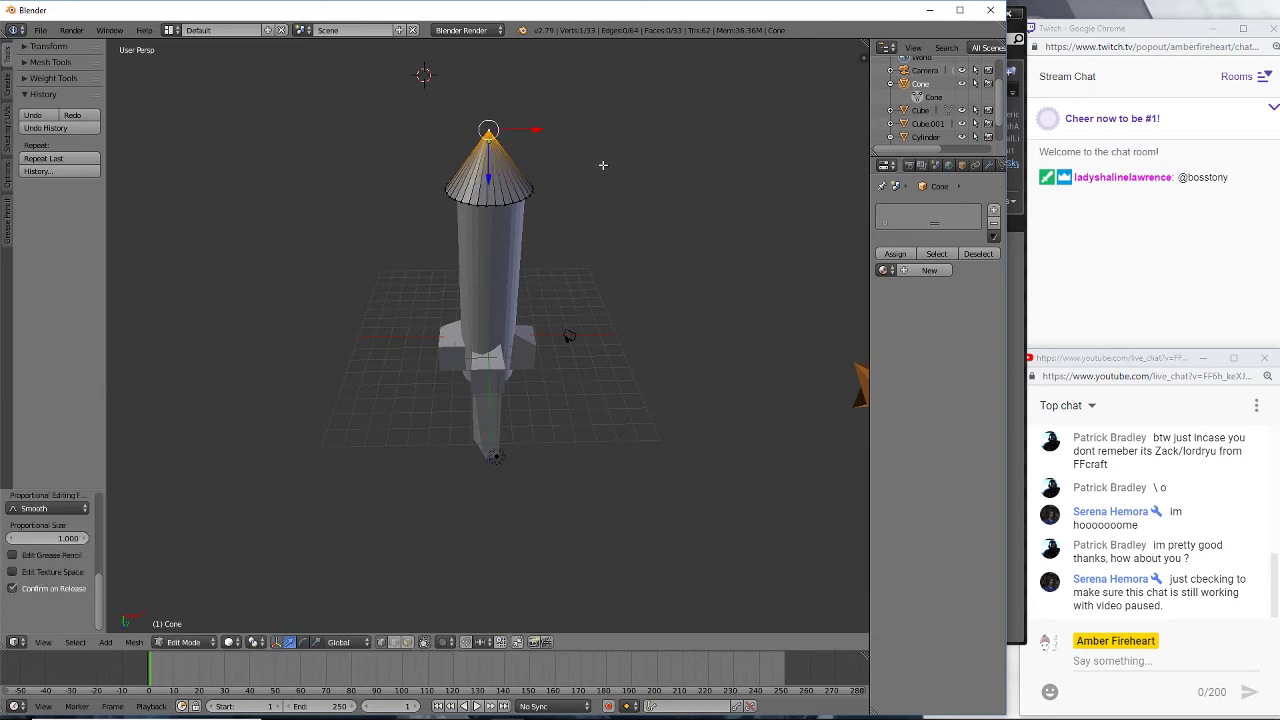
middle_click_drag(586, 214, 712, 213)
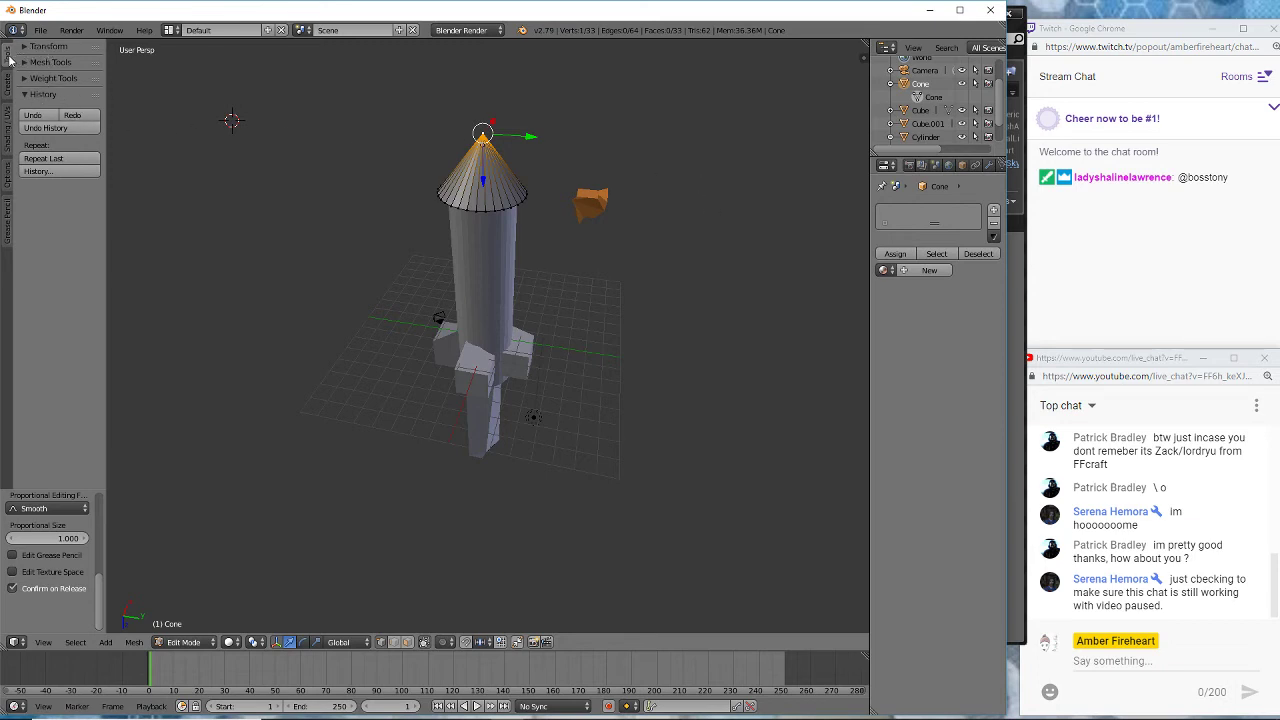
left_click(920, 97)
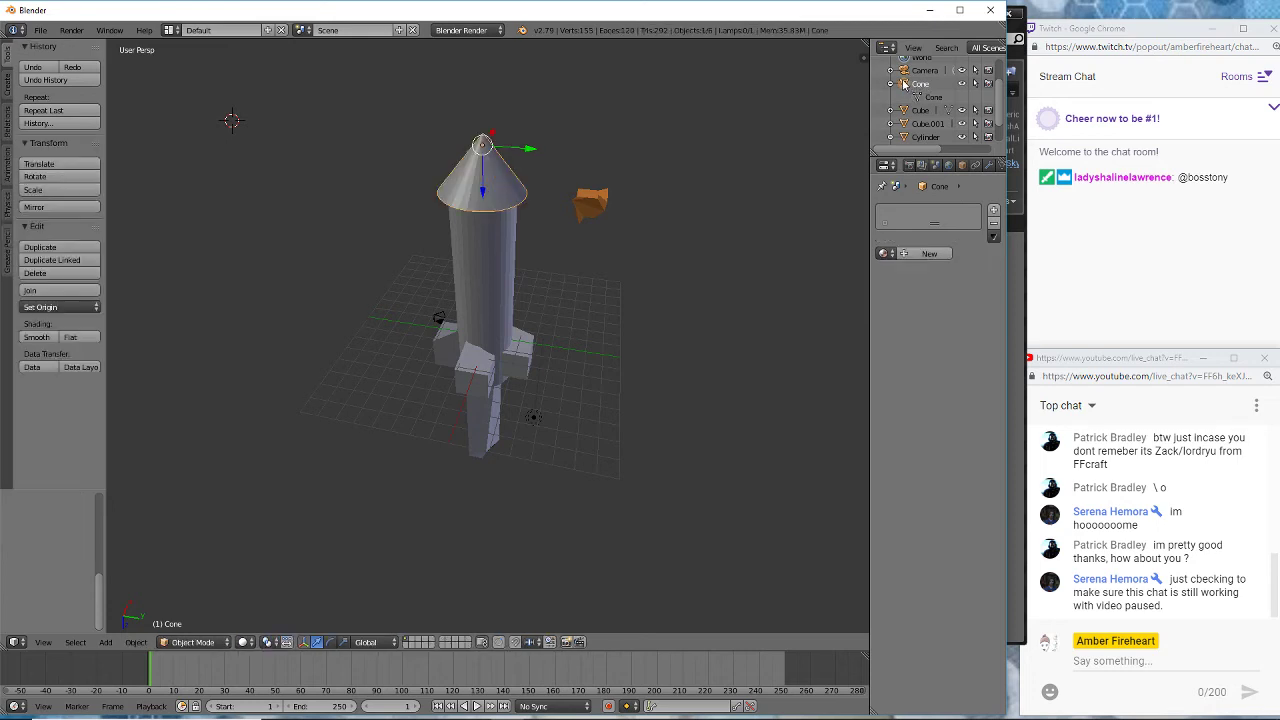
- Lower the shortened cone slightly onto the cylinder and nudge it along the Y axis to centre it
left_click_drag(481, 180, 481, 192)
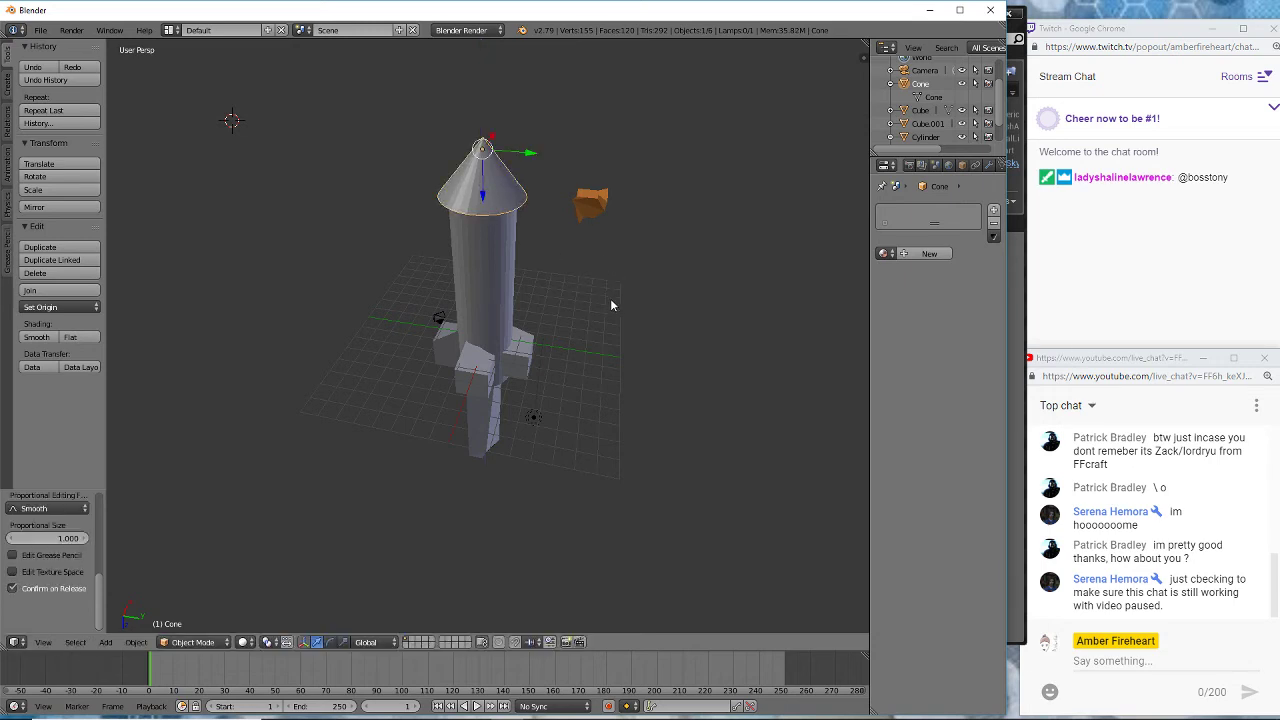
middle_click_drag(594, 276, 624, 187)
right_click(576, 303)
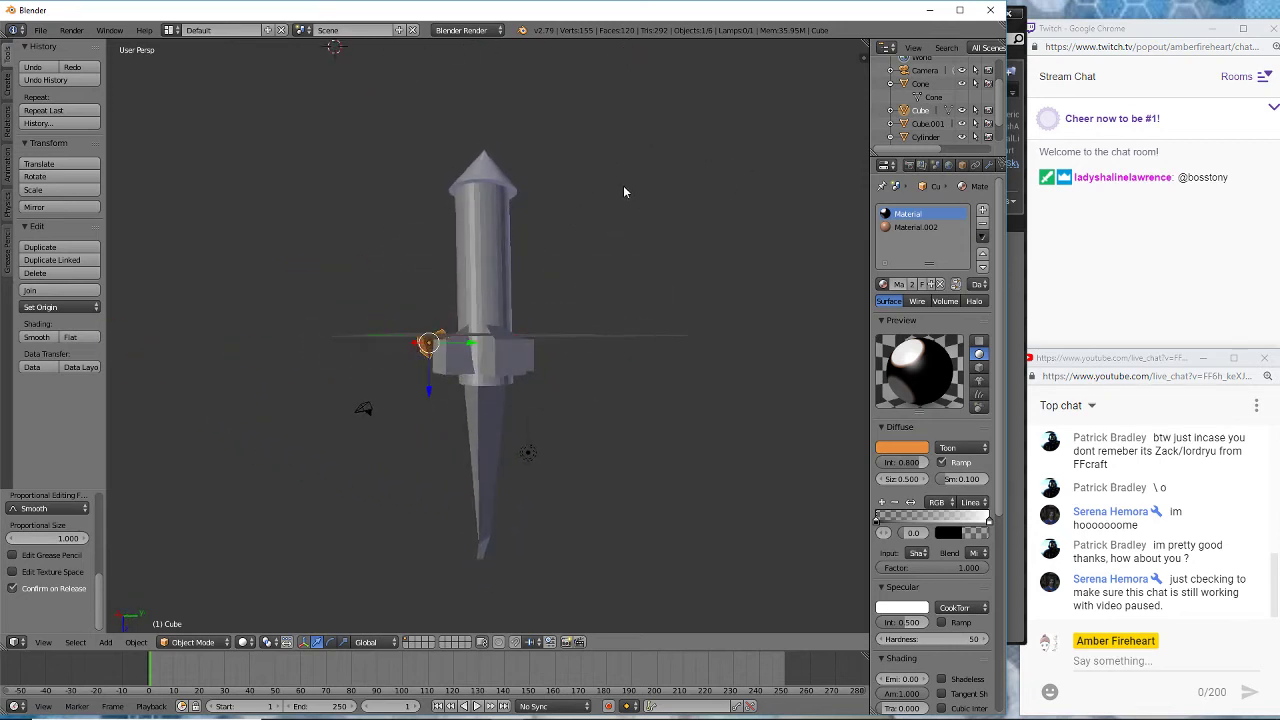
right_click(470, 166)
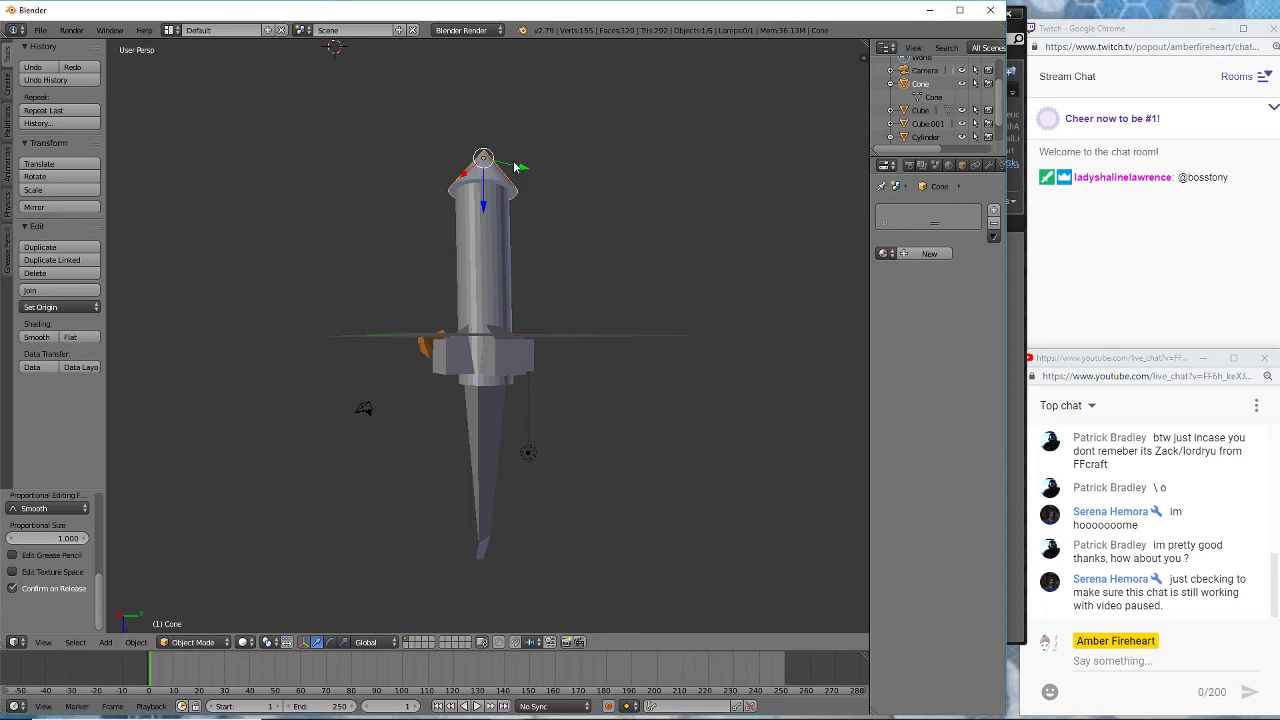
left_click_drag(514, 167, 513, 166)
middle_click_drag(614, 248, 563, 346)
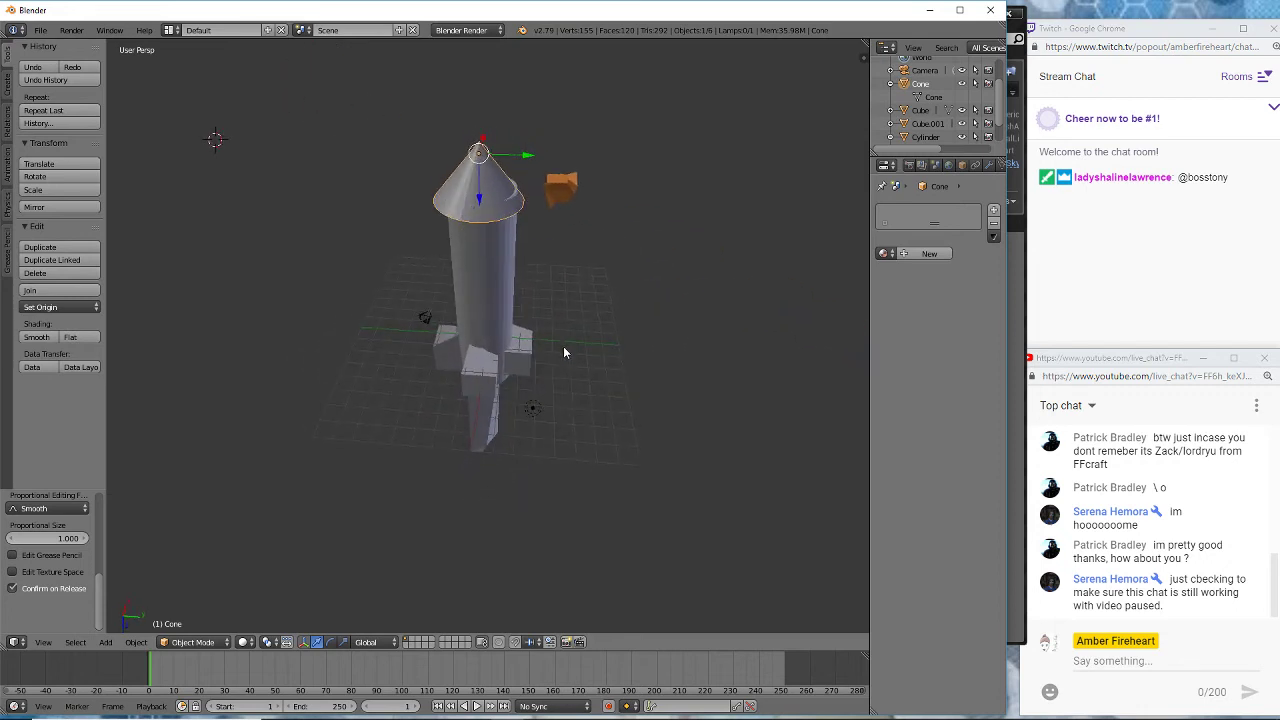
left_click_drag(526, 157, 530, 153)
- Nudge the cone slightly along the X axis so it sits evenly over the cylinder
middle_click_drag(627, 265, 556, 257)
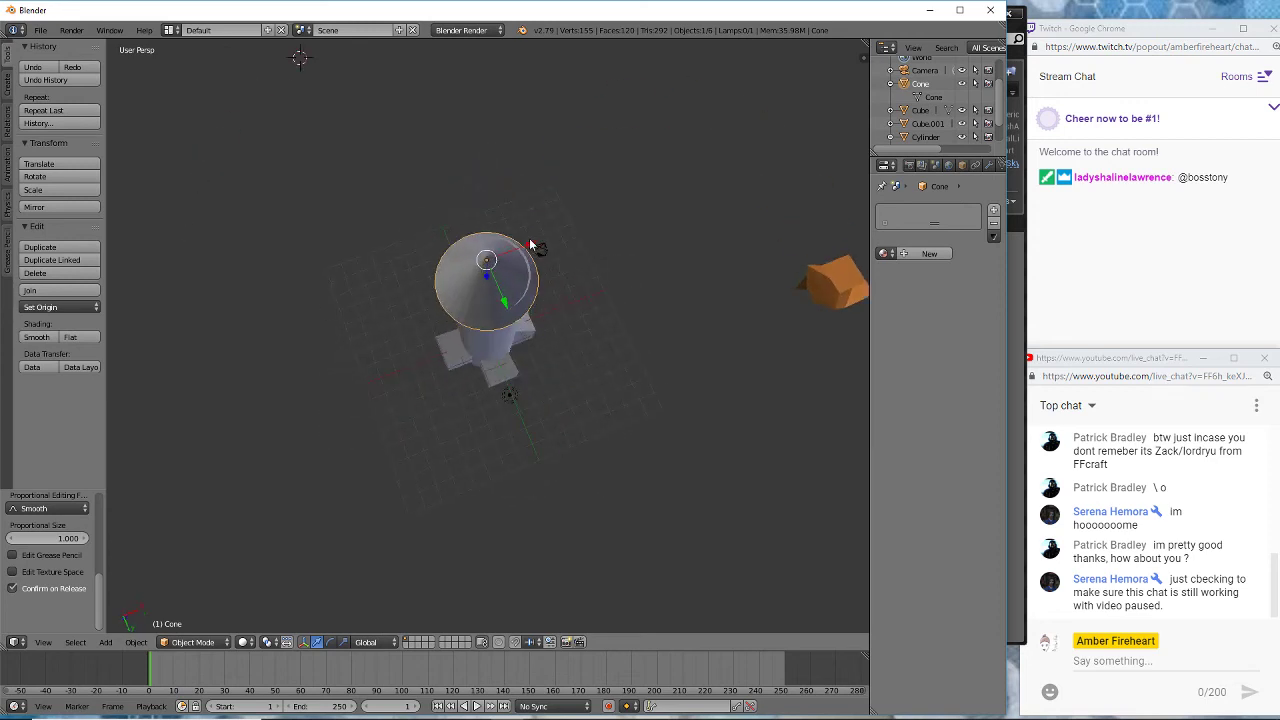
left_click_drag(529, 247, 530, 244)
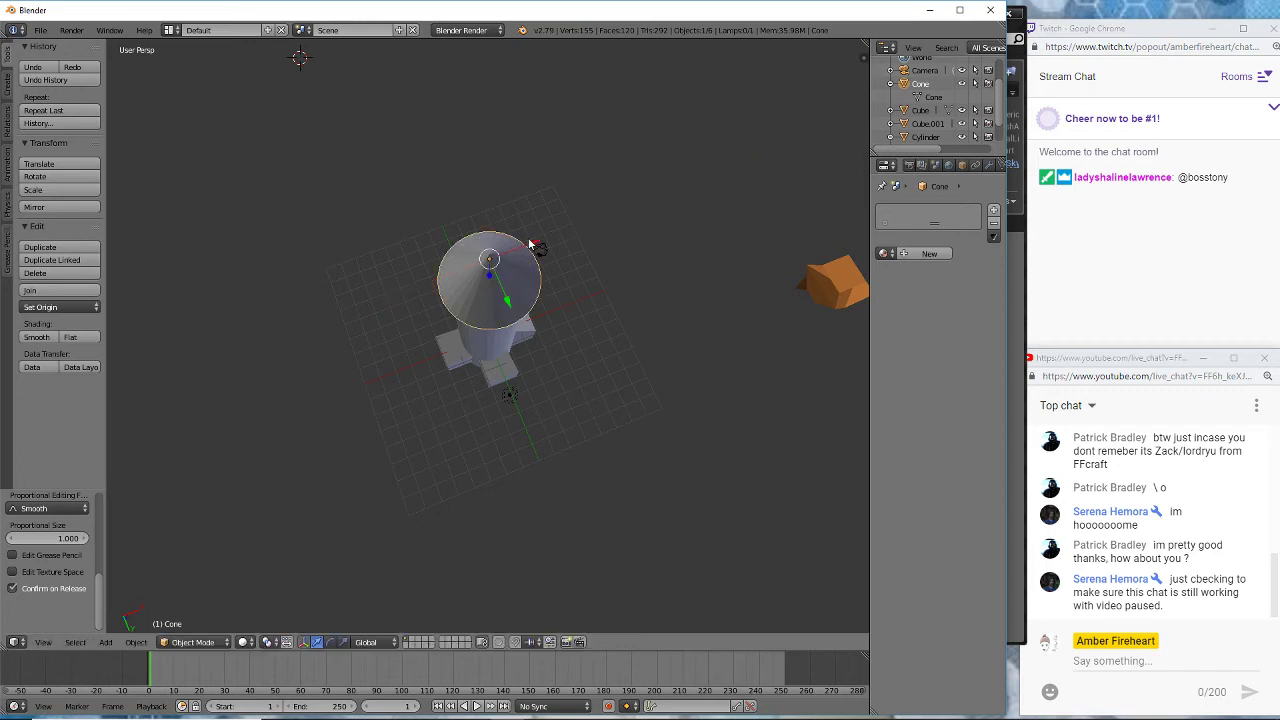
middle_click_drag(624, 358, 661, 242)
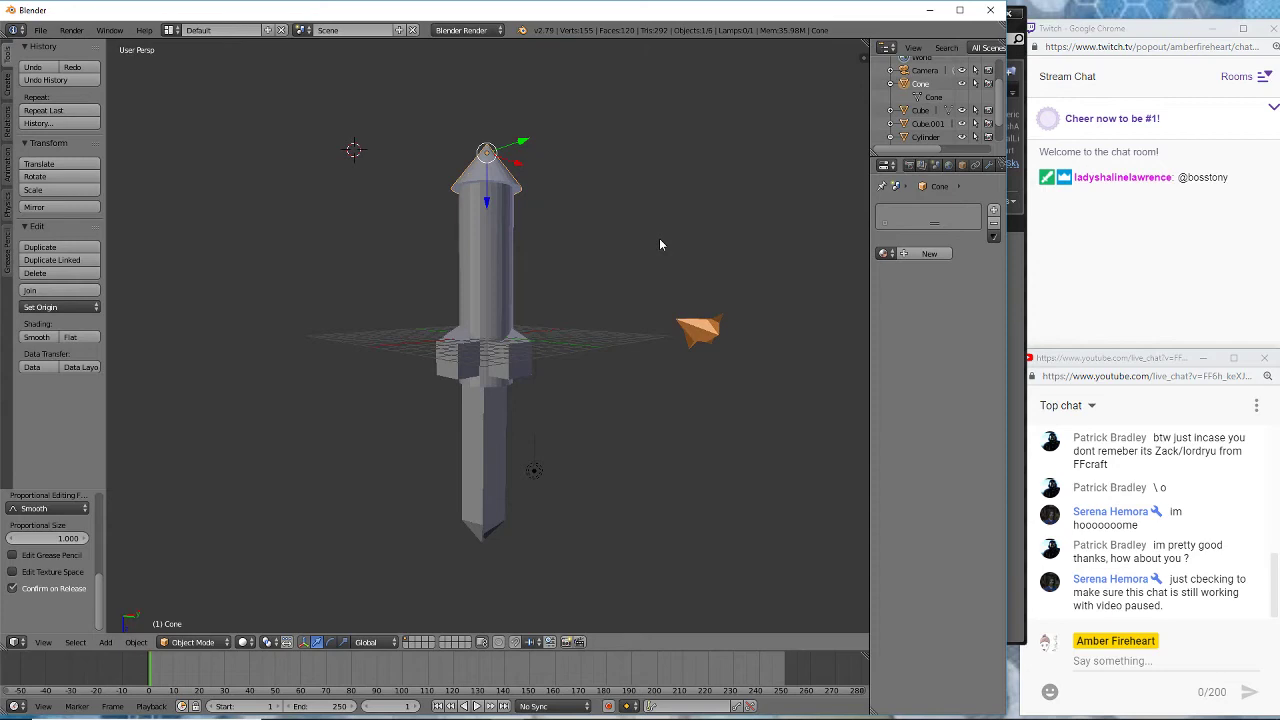
scroll(565, 287, "down", 3)
scroll(566, 295, "up", 3)
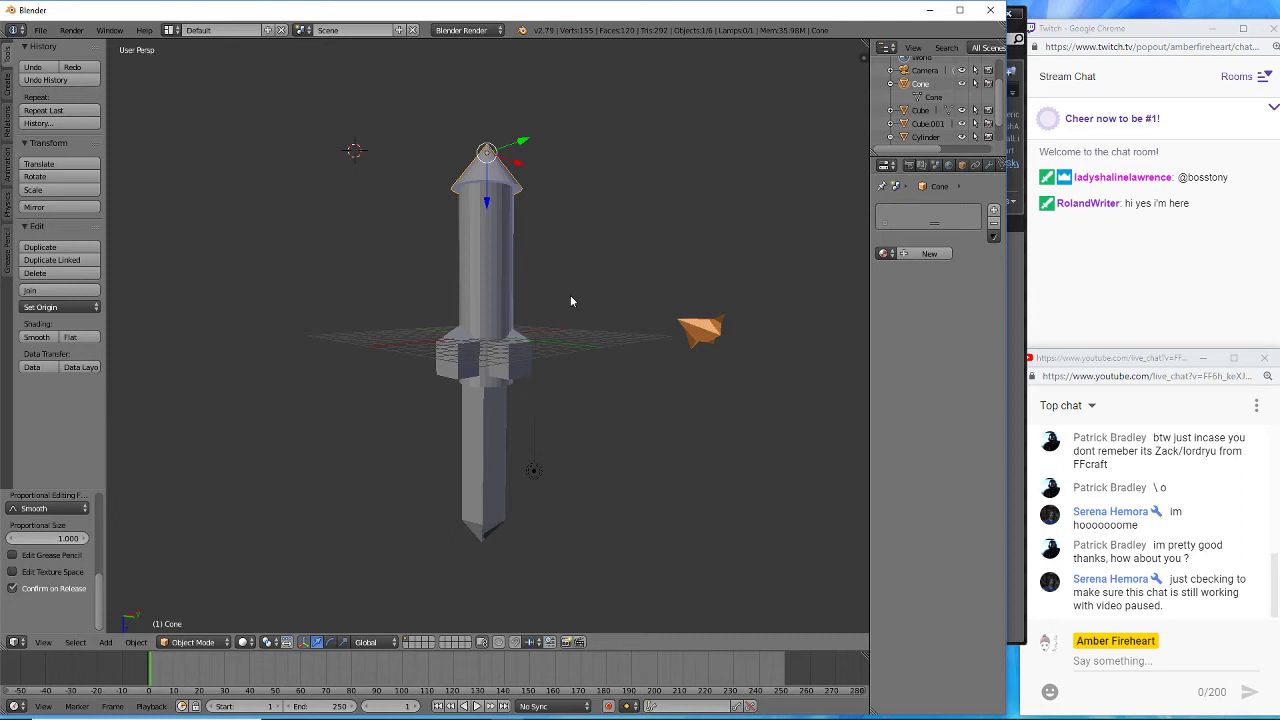
- Try to join the rocket's parts, running Join from the cone, the cylinder and the cross-shaped base in turn
left_click(891, 84)
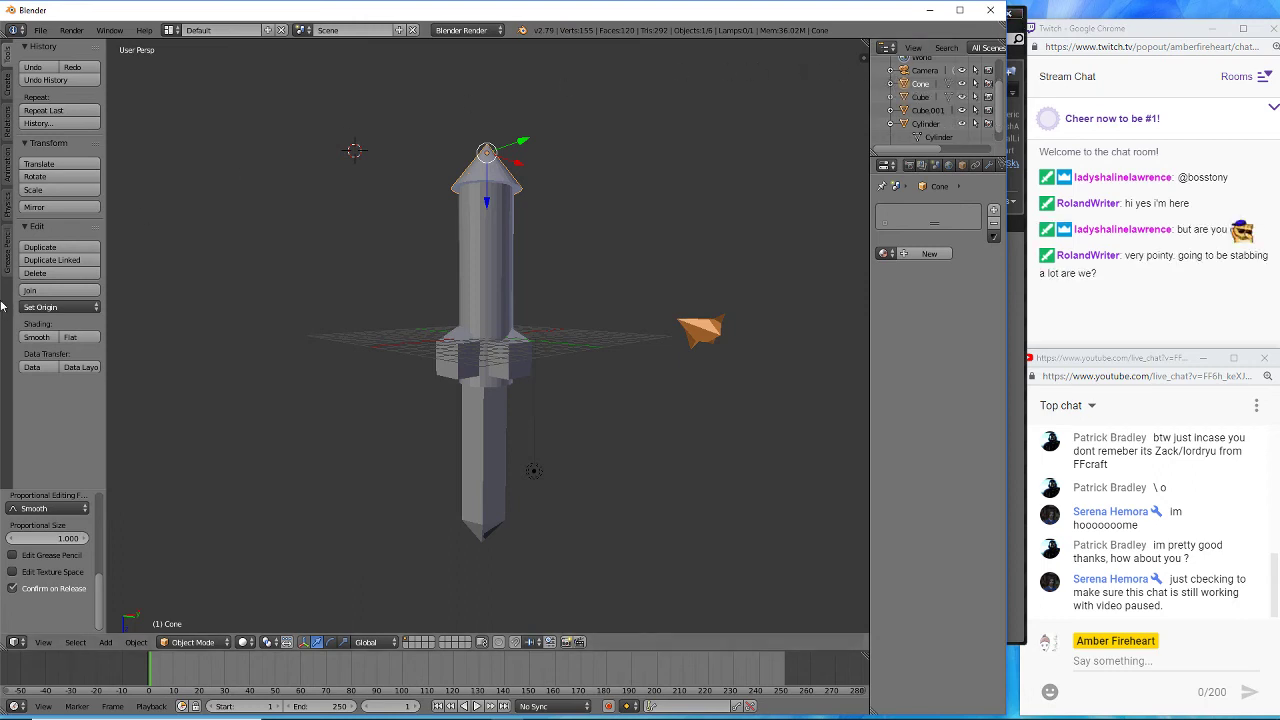
left_click(50, 290)
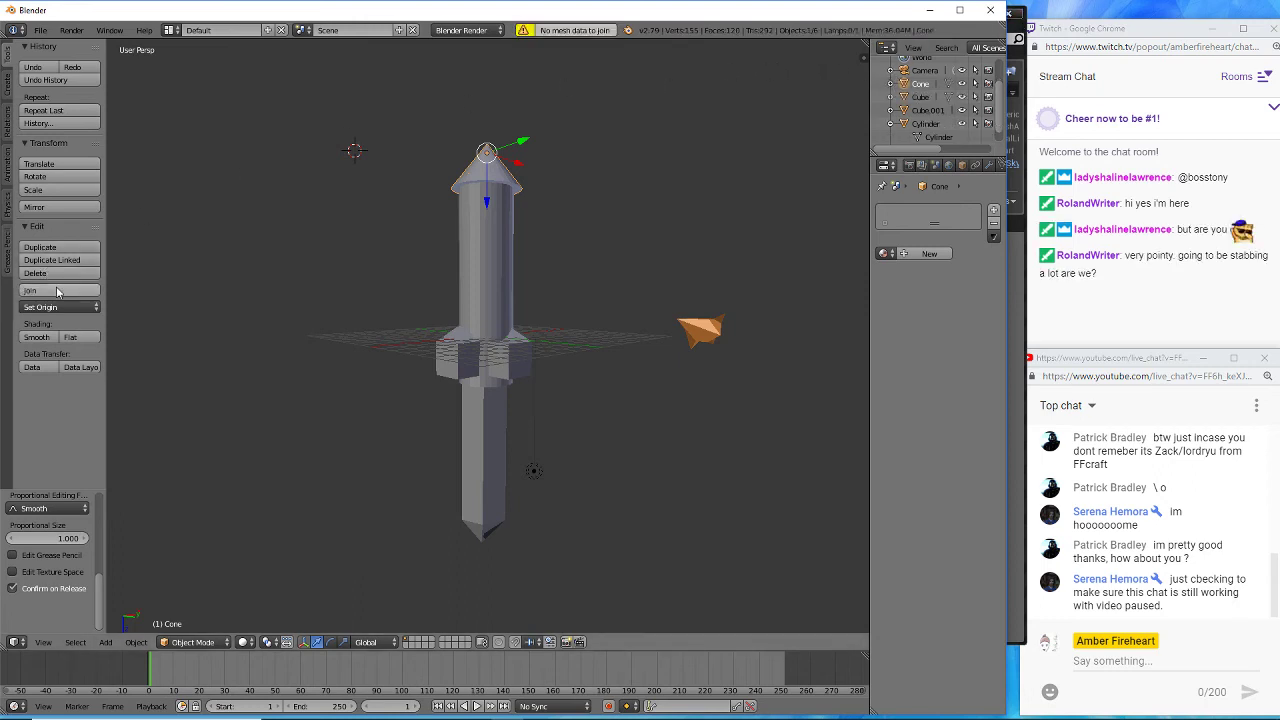
right_click(483, 233)
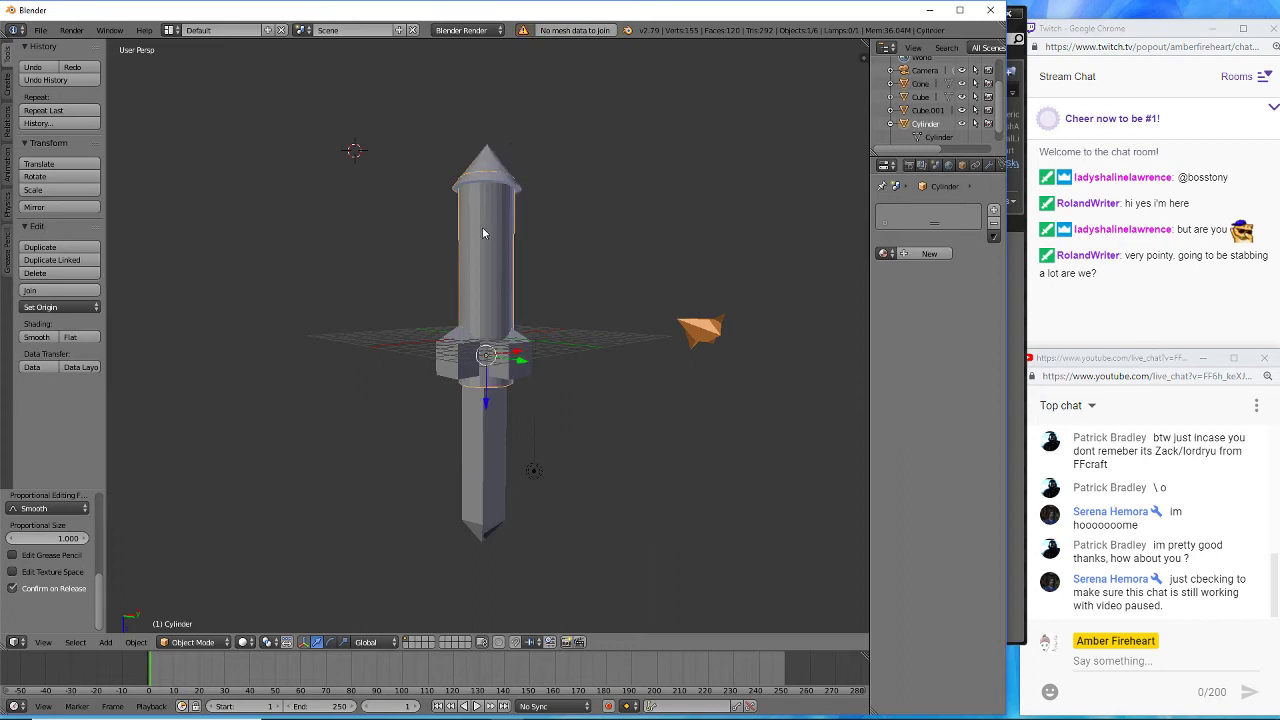
right_click(493, 160)
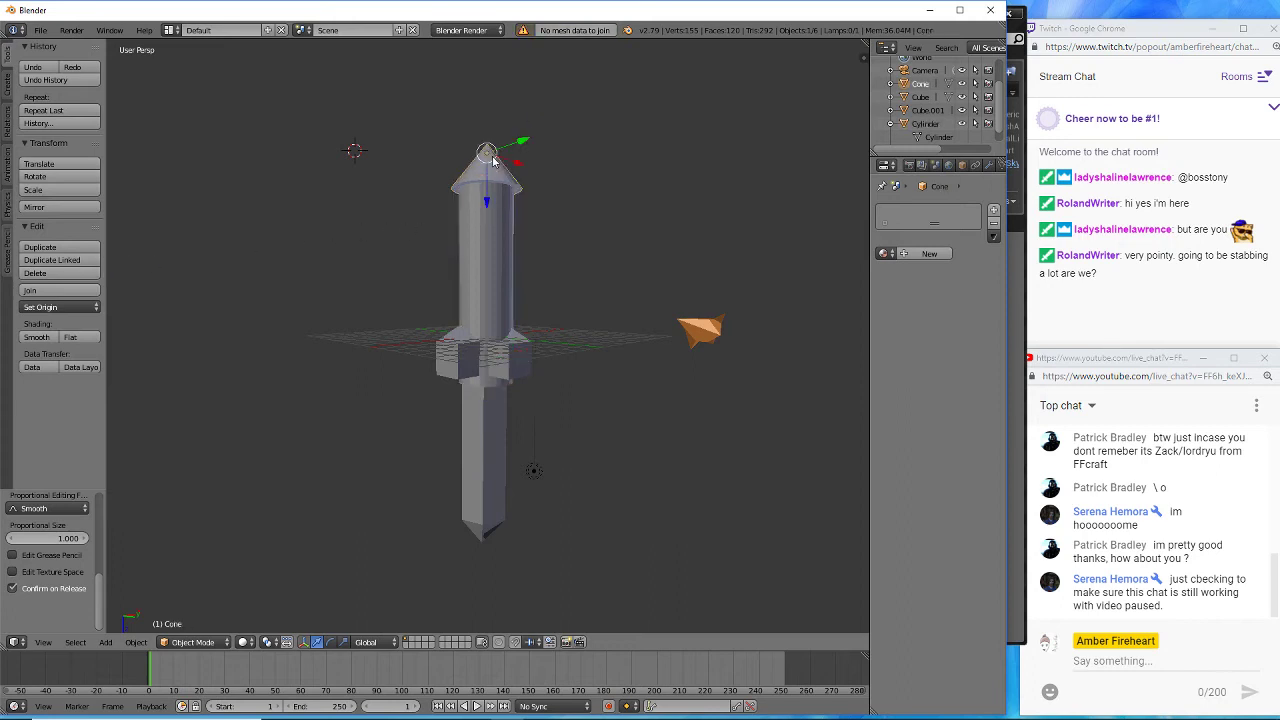
left_click(55, 290)
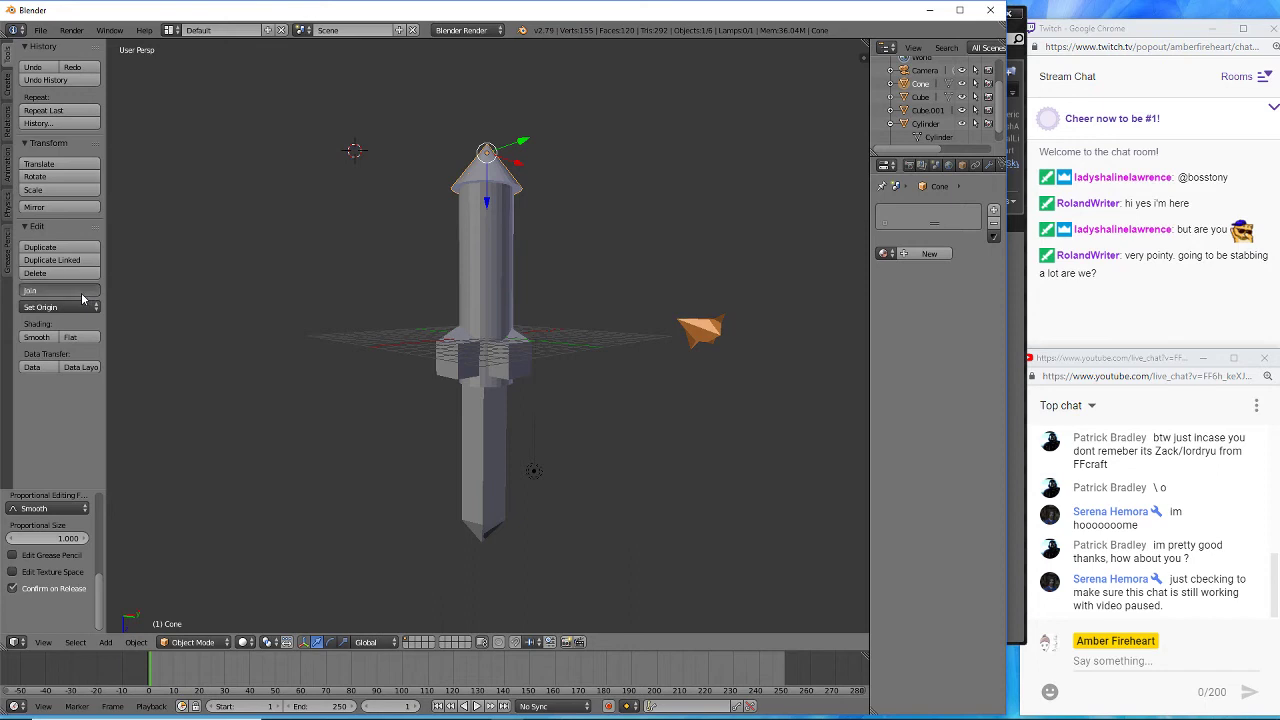
right_click(494, 295)
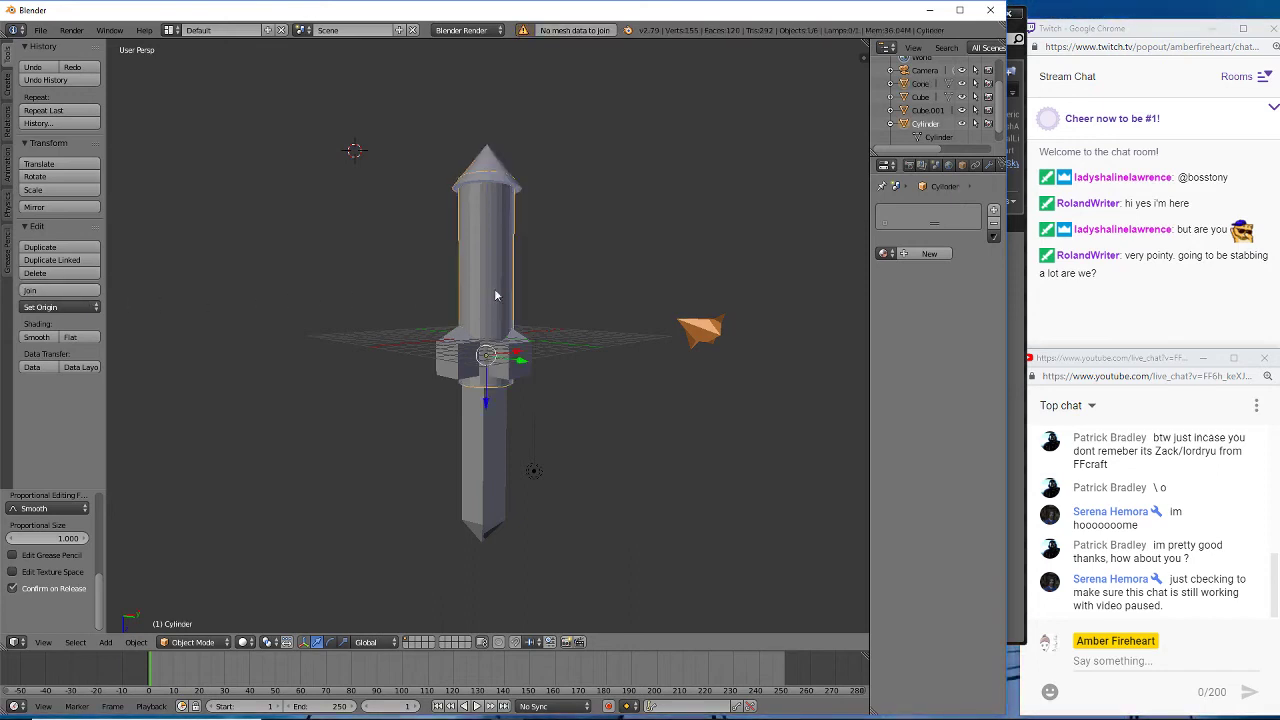
left_click(67, 289)
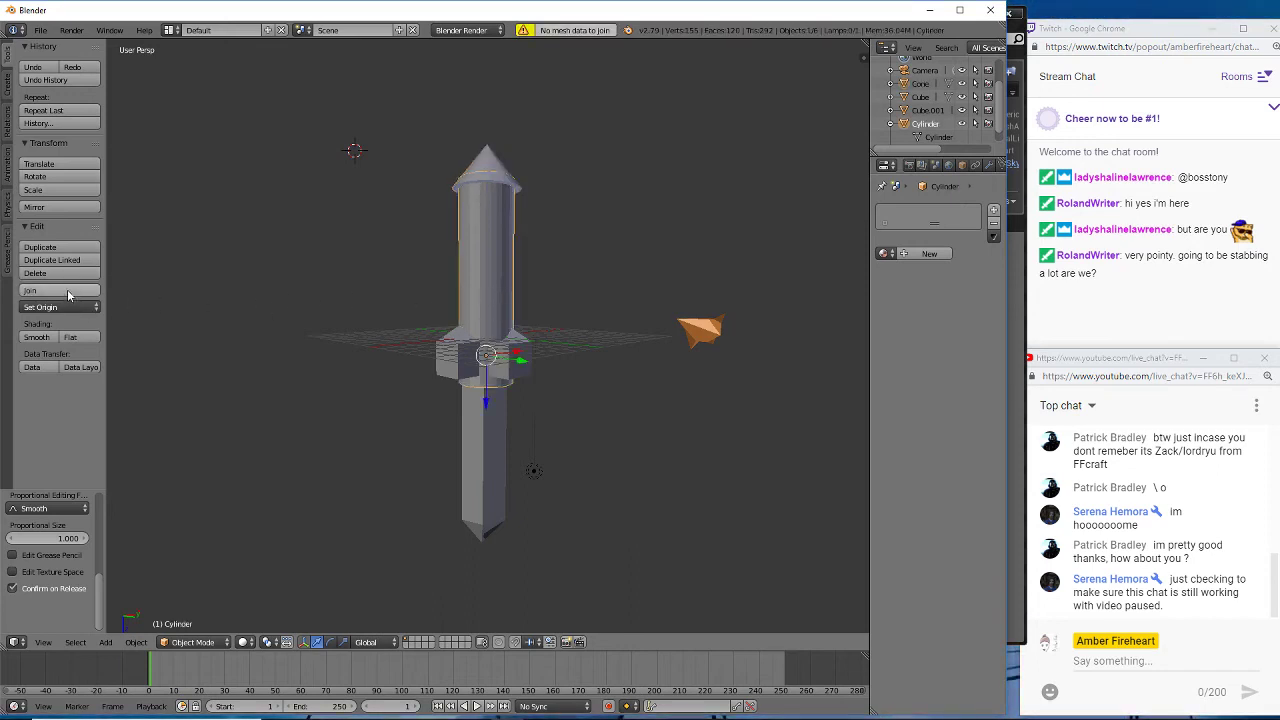
right_click(483, 452)
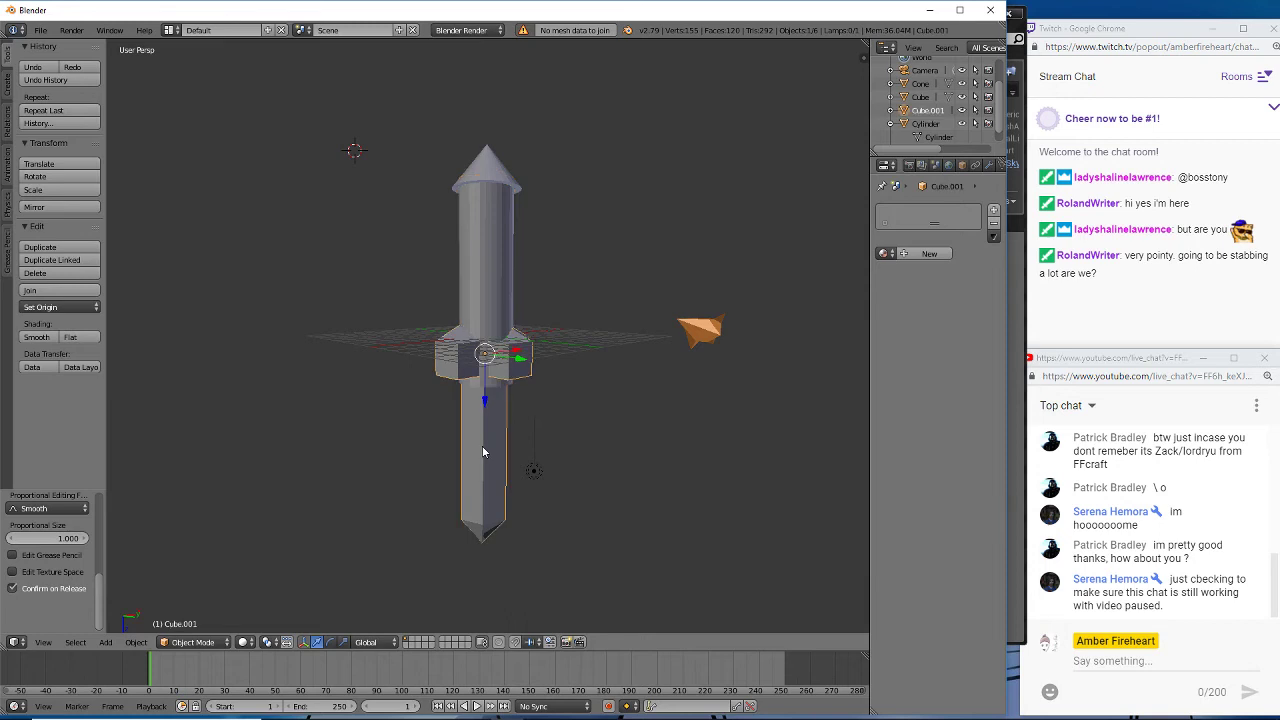
left_click(81, 292)
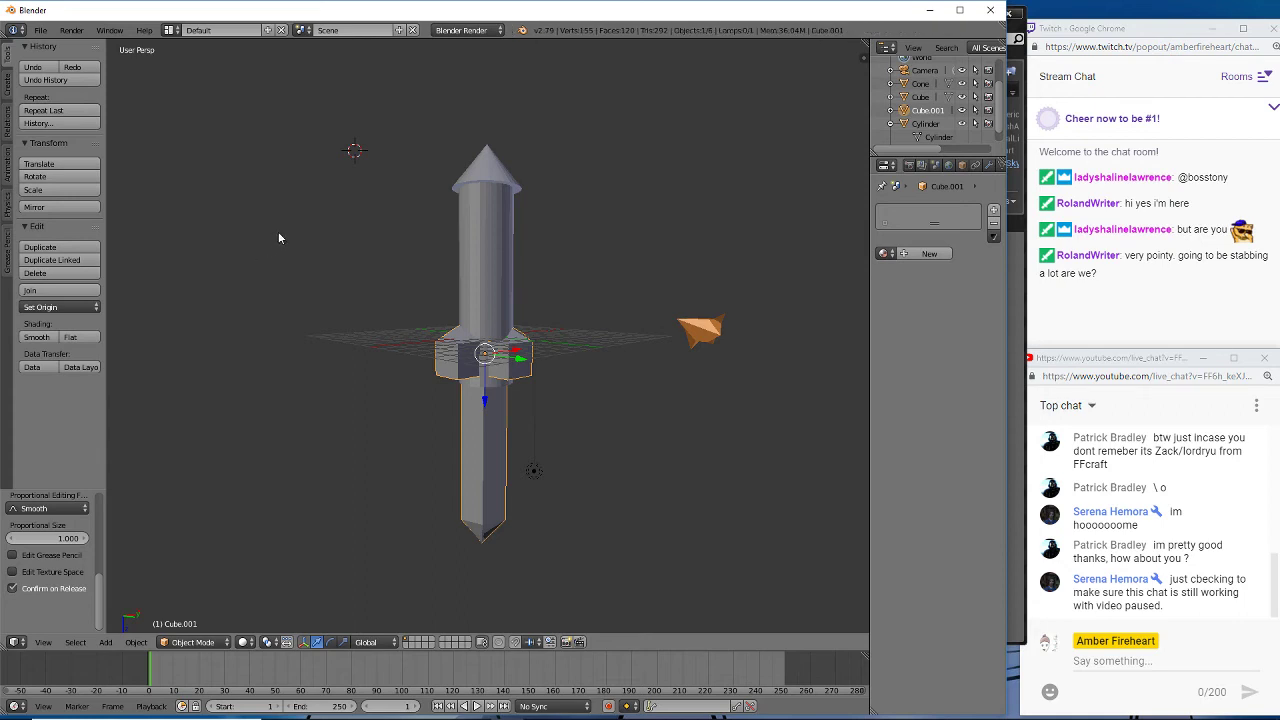
middle_click_drag(301, 241, 293, 268)
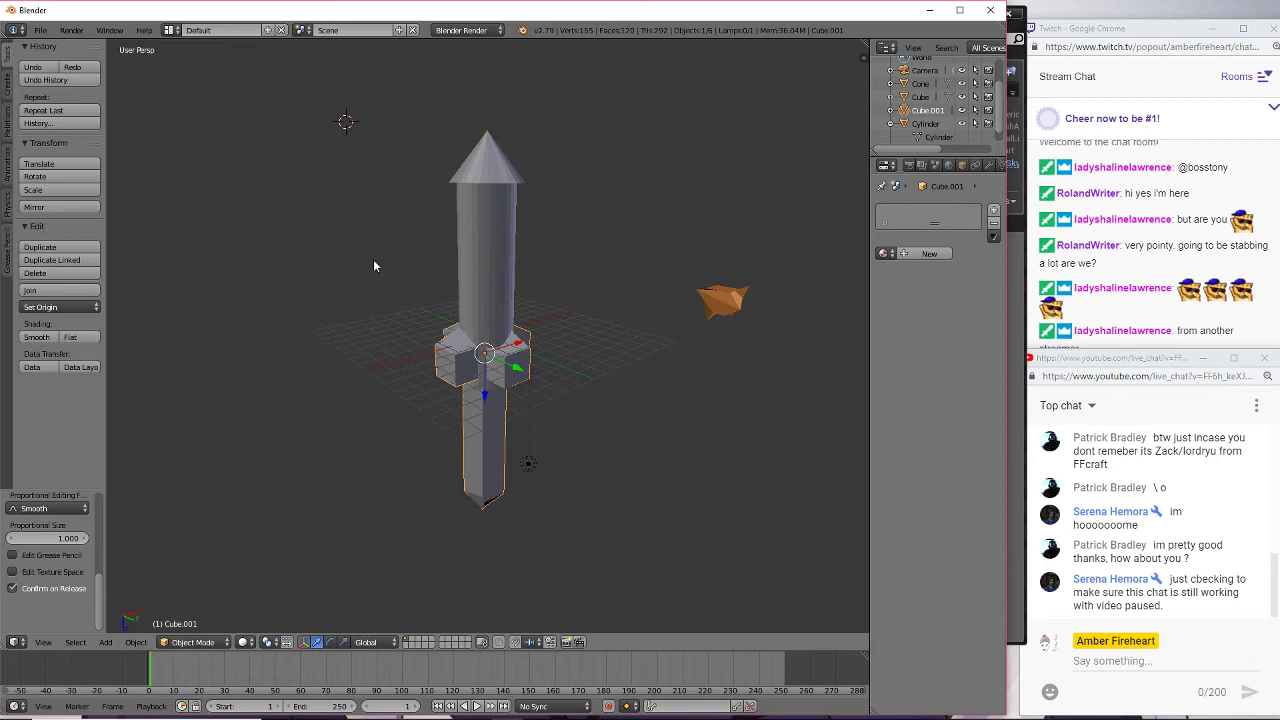
left_click_drag(1114, 352, 1112, 368)
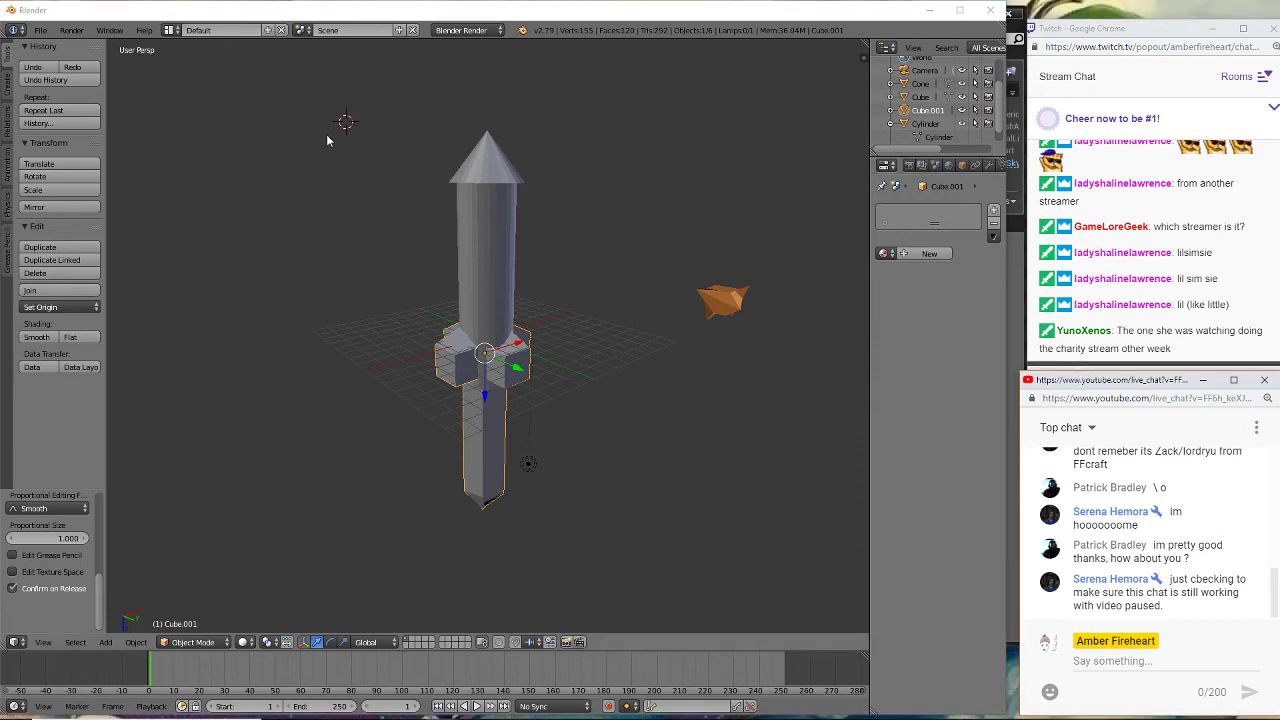
middle_click_drag(555, 155, 591, 154)
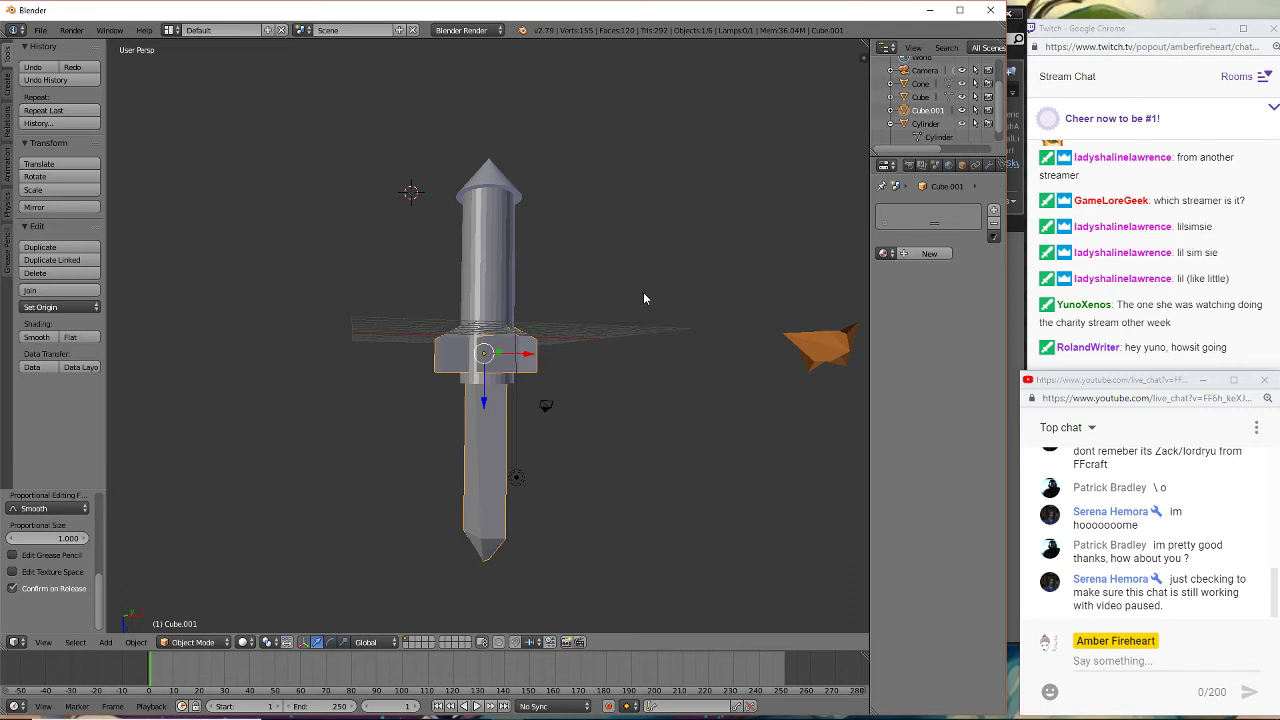
- Minimize Blender to switch to Unreal Editor, and open the InfinityBladeGrassLands folder with its subfolders collapsed in the tree
mouse_move(1163, 716)
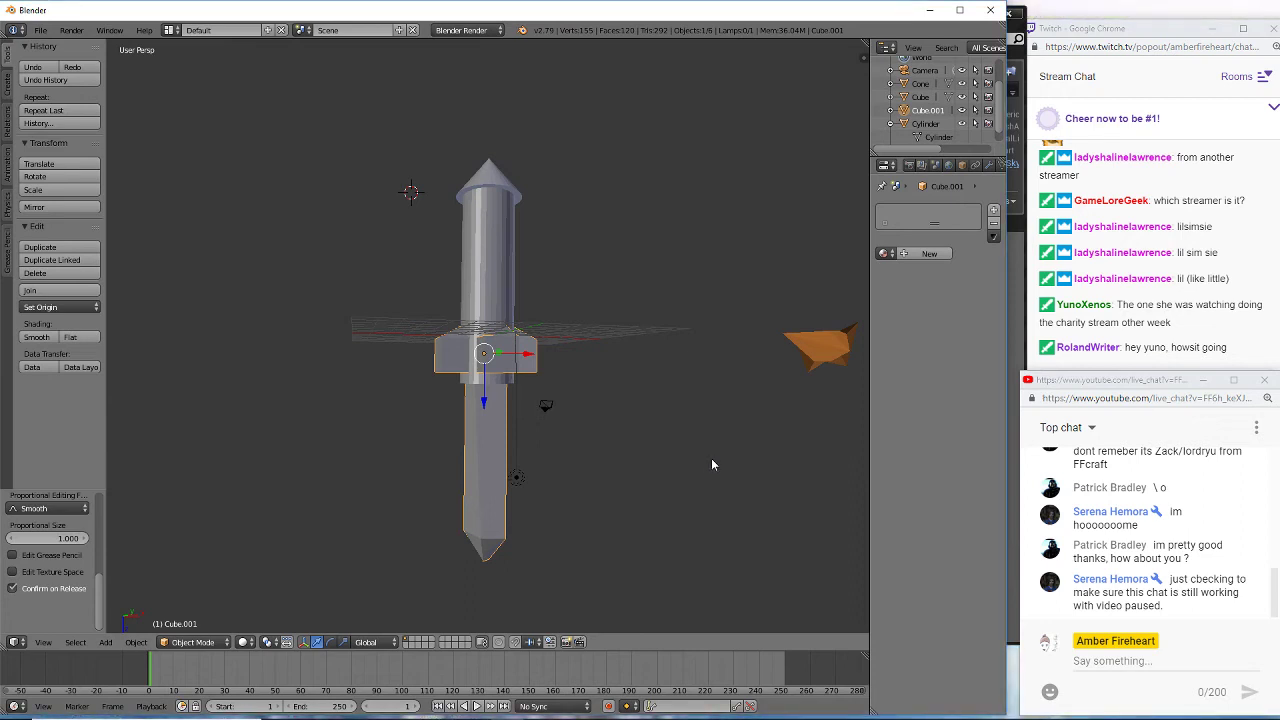
left_click(929, 12)
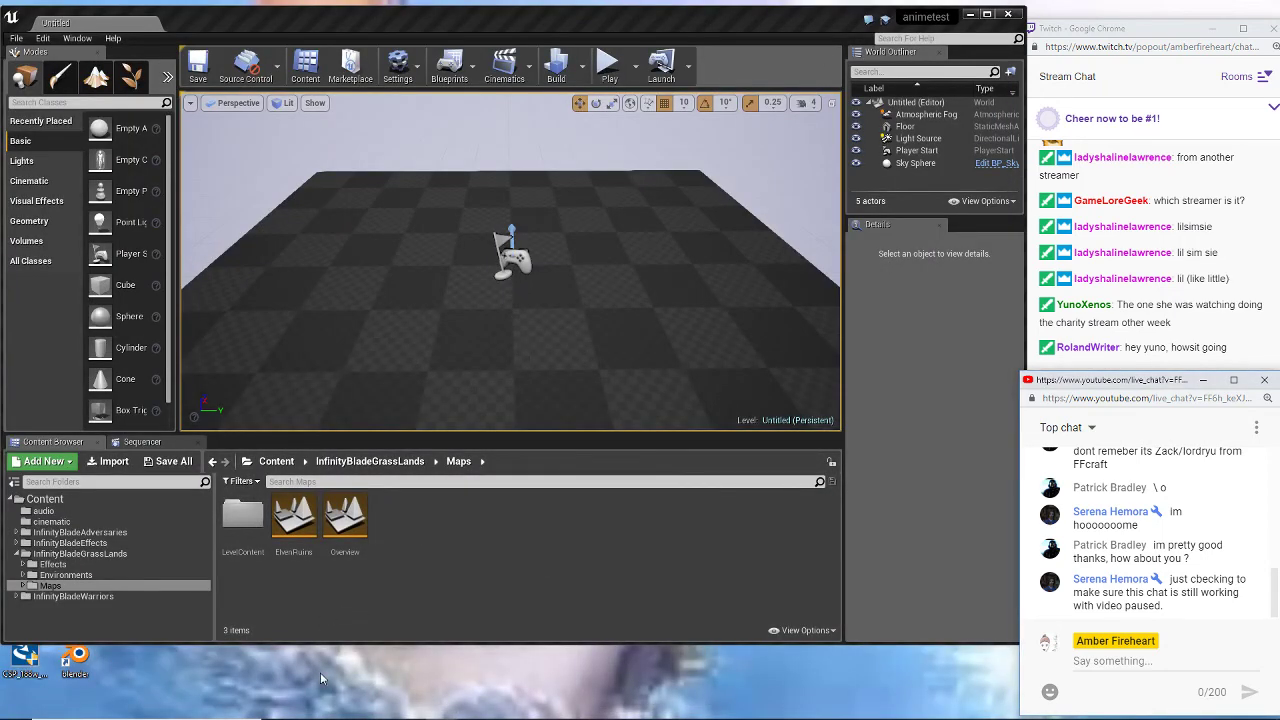
left_click(17, 555)
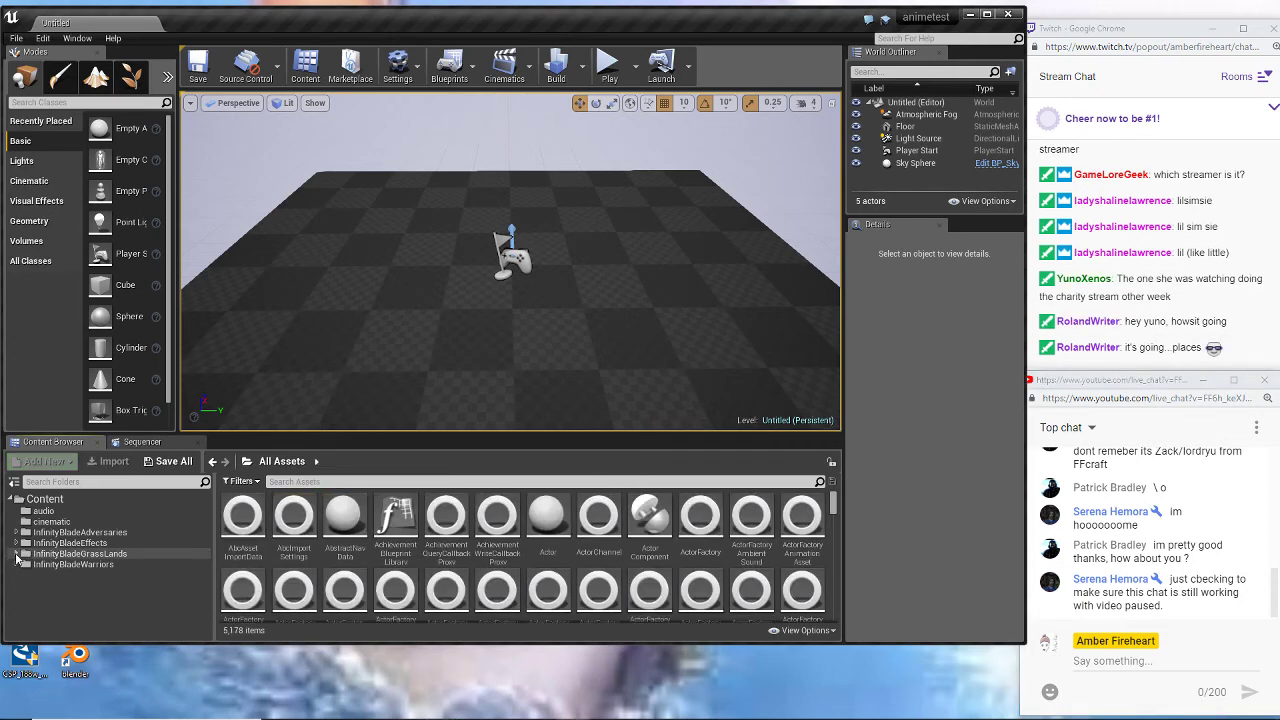
left_click(37, 557)
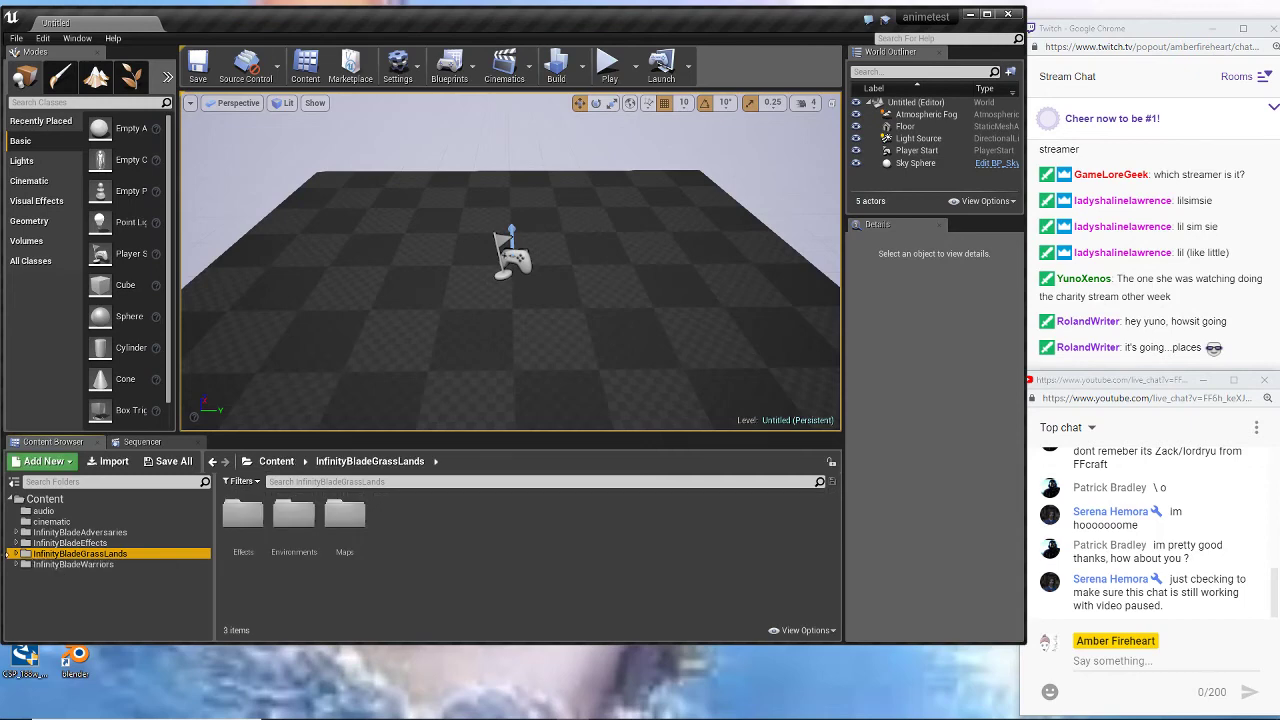
- Open the ElvenRuins map from the Maps folder of InfinityBladeGrassLands
left_click(15, 554)
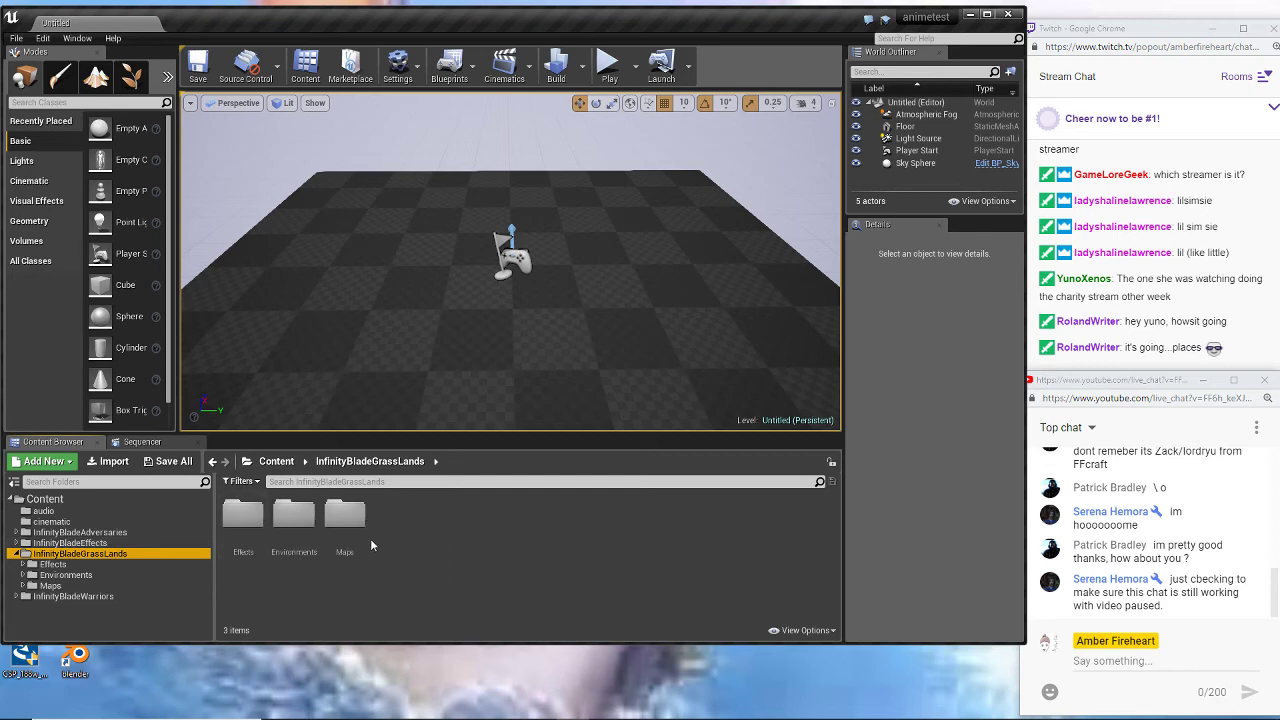
left_click(342, 518)
double_click(341, 520)
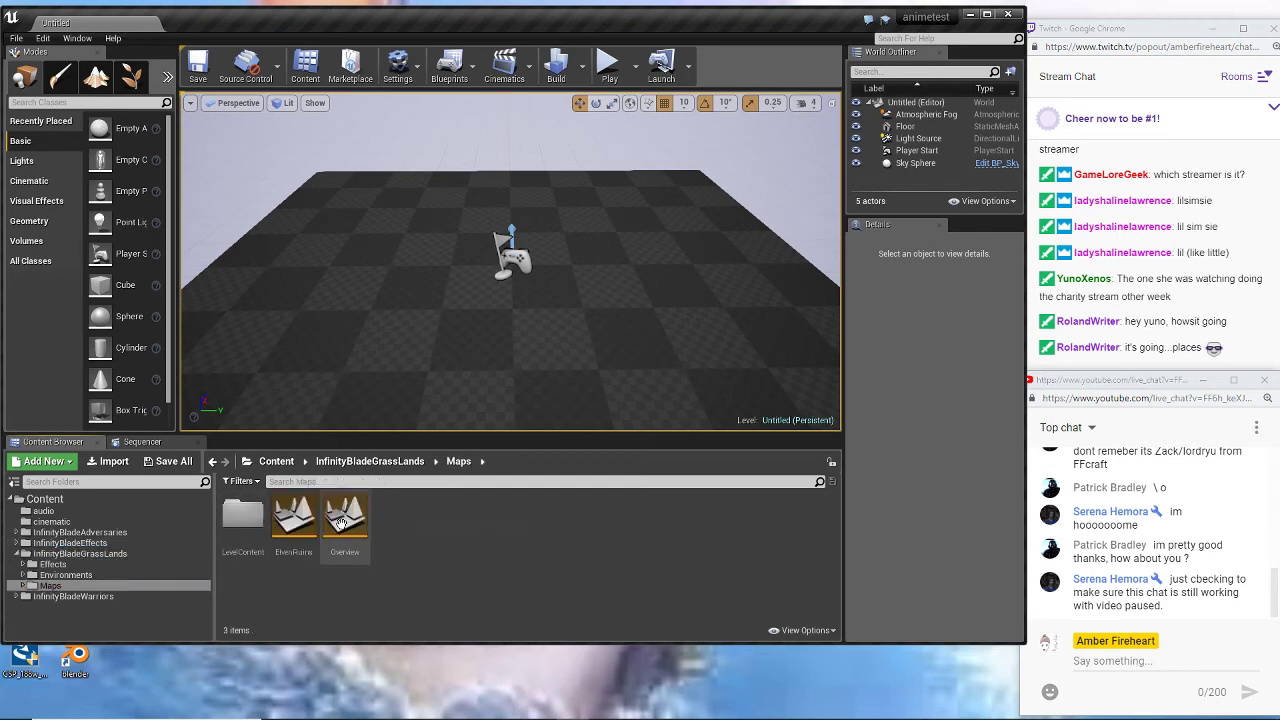
double_click(293, 540)
- Switch to the Epic Games Launcher and view the projects and vault items in the Unreal Engine library
mouse_move(543, 710)
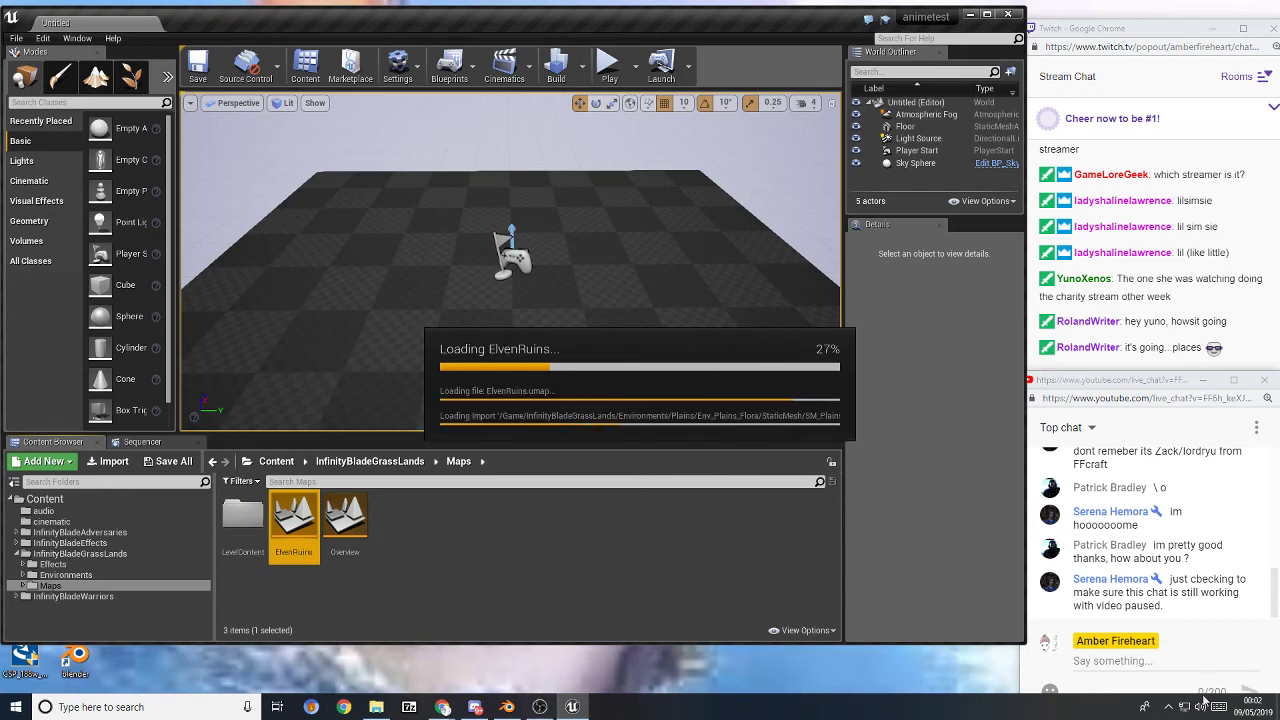
left_click(1169, 711)
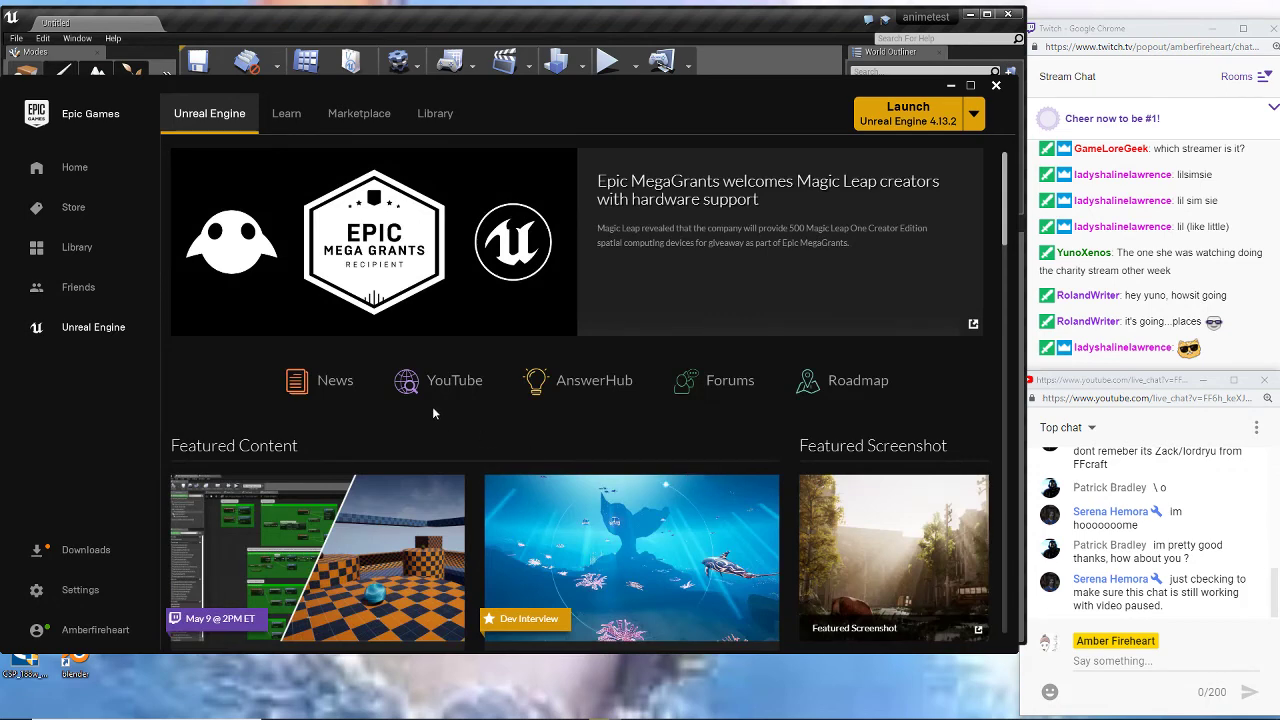
left_click(457, 114)
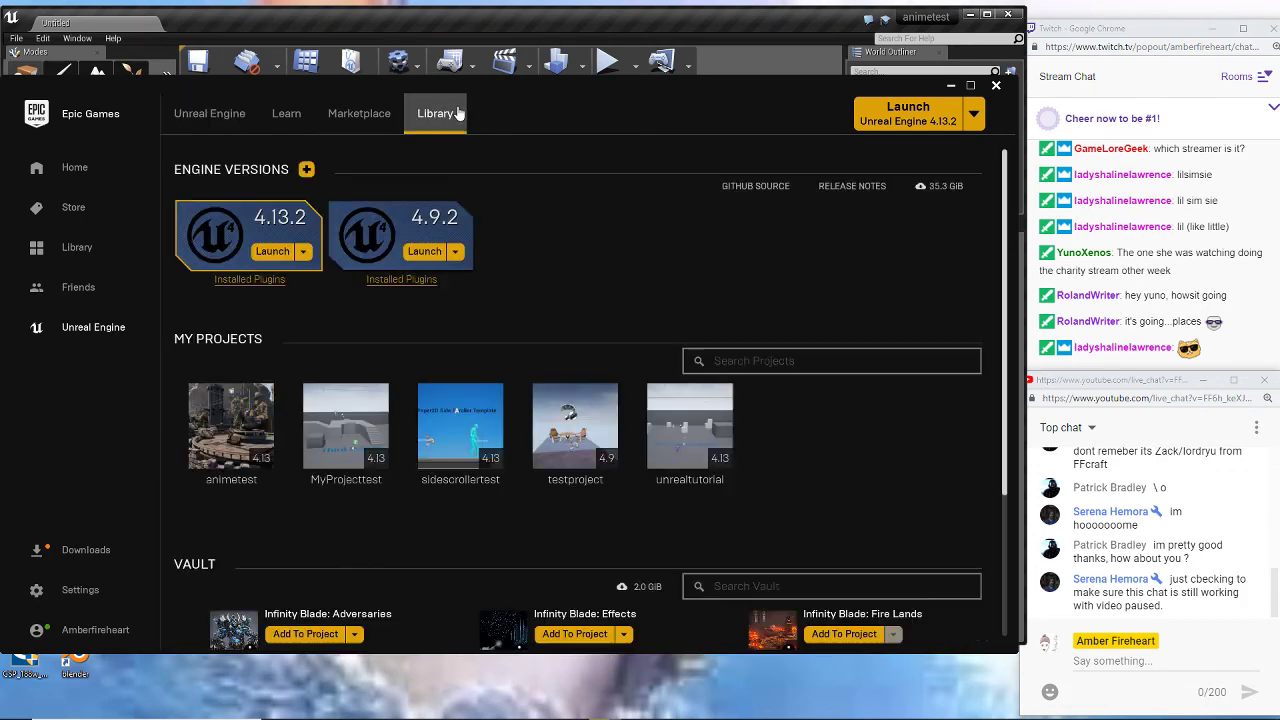
scroll(474, 198, "down", 3)
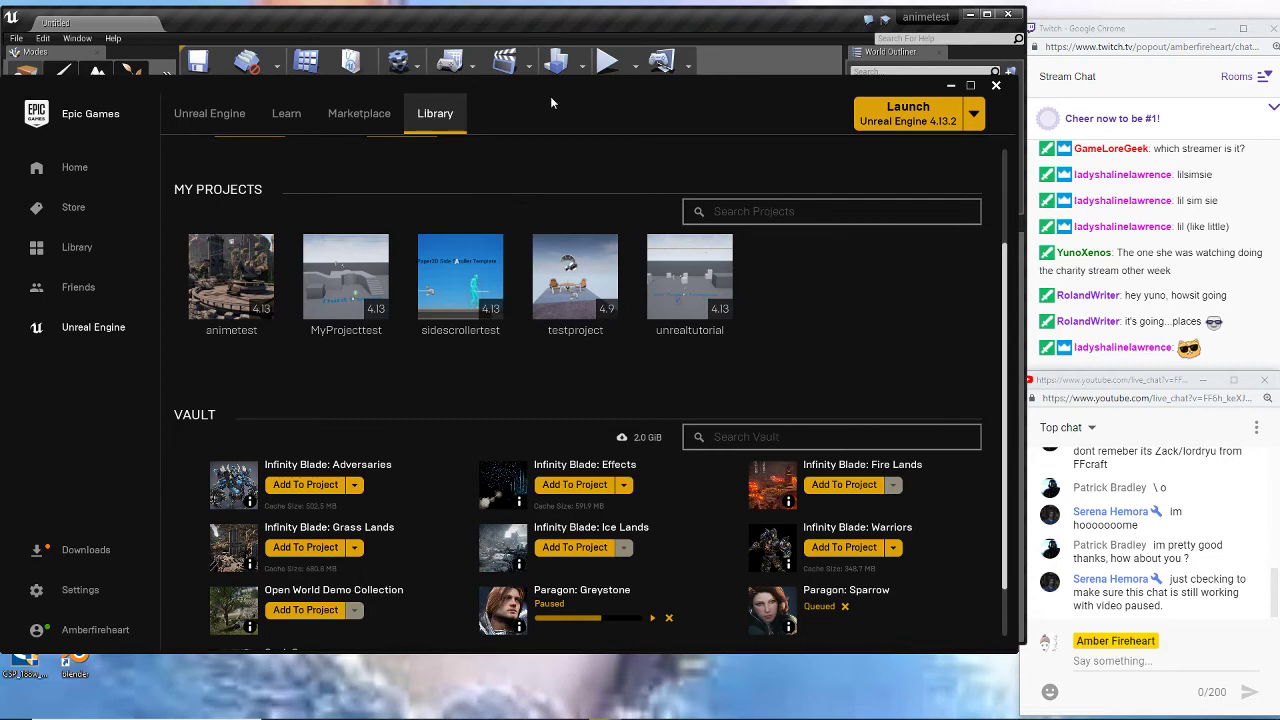
- Close the Unreal Editor and resume the paused Paragon: Greystone download in the Epic Games Launcher's vault
left_click(680, 26)
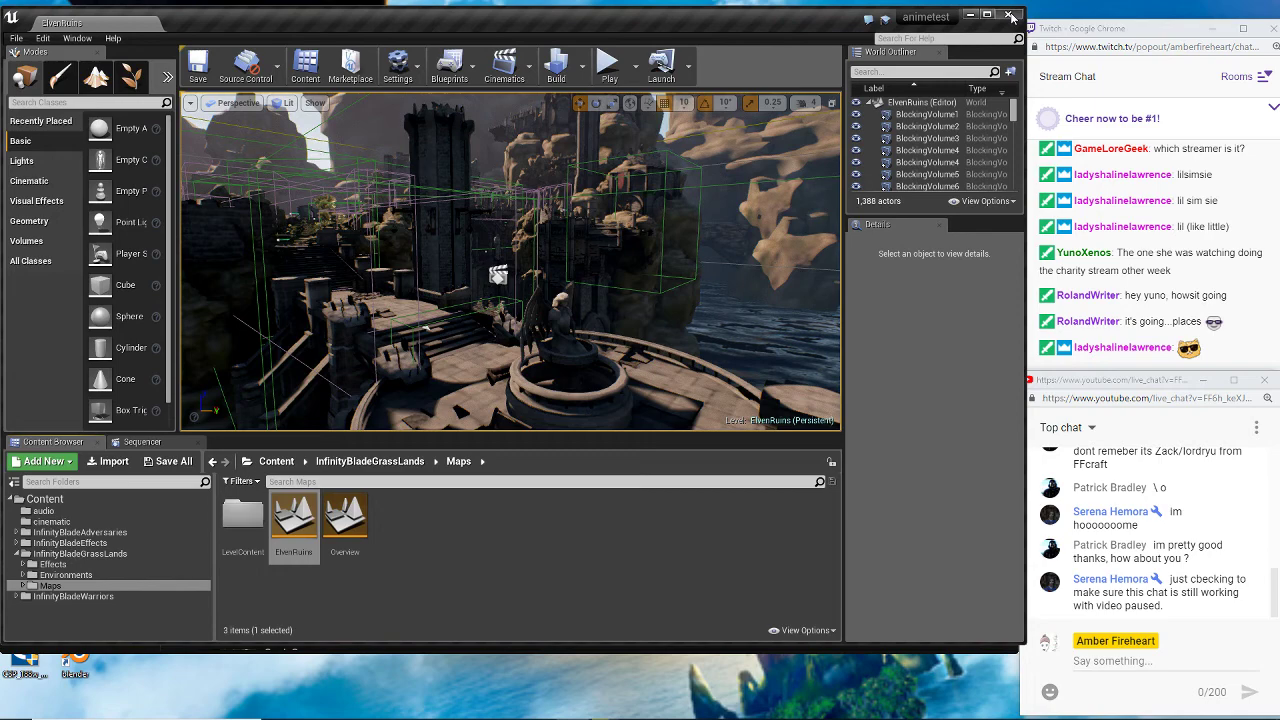
left_click(1010, 16)
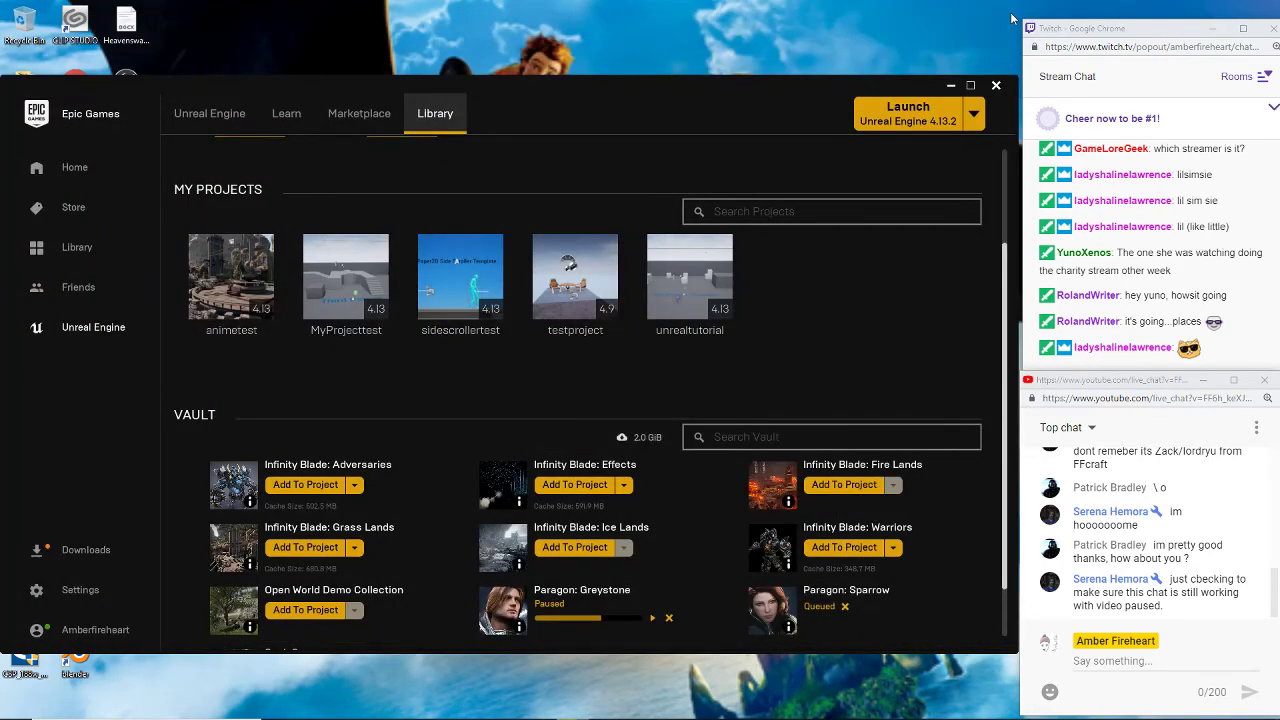
left_click(653, 619)
- Minimize the launcher, switch to Blender and examine the rocket model from several sides
left_click(949, 86)
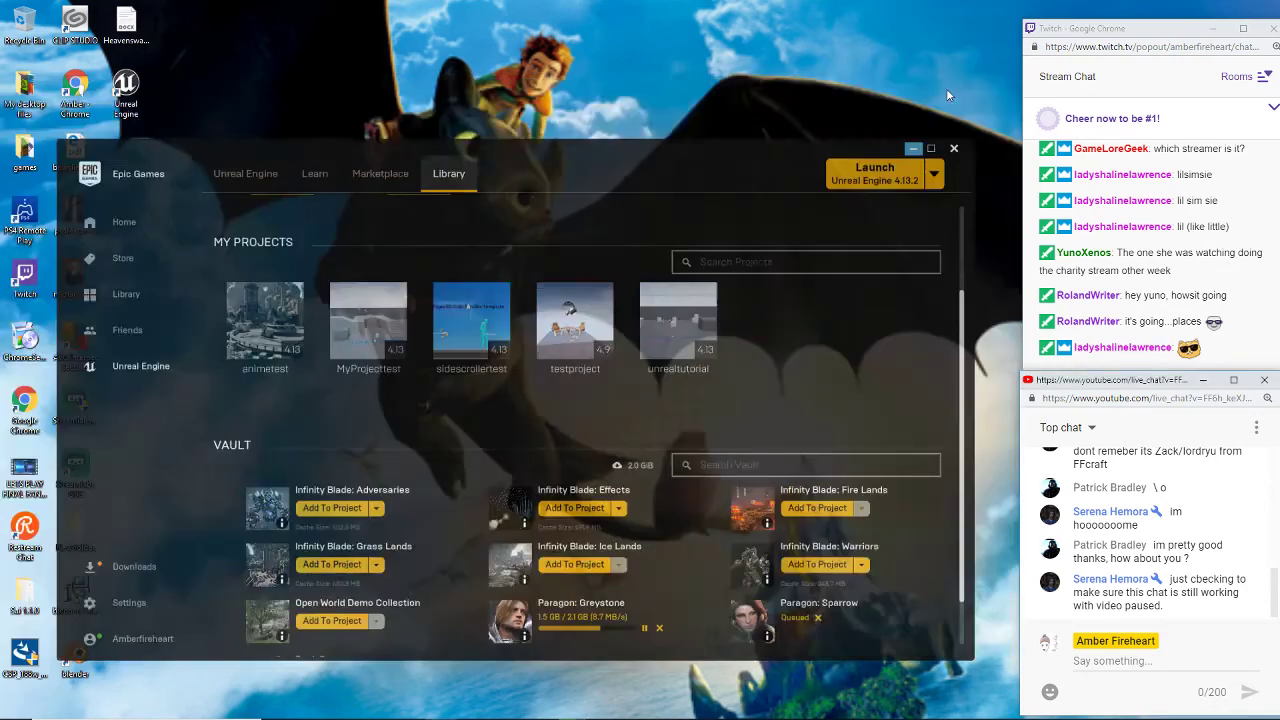
mouse_move(884, 714)
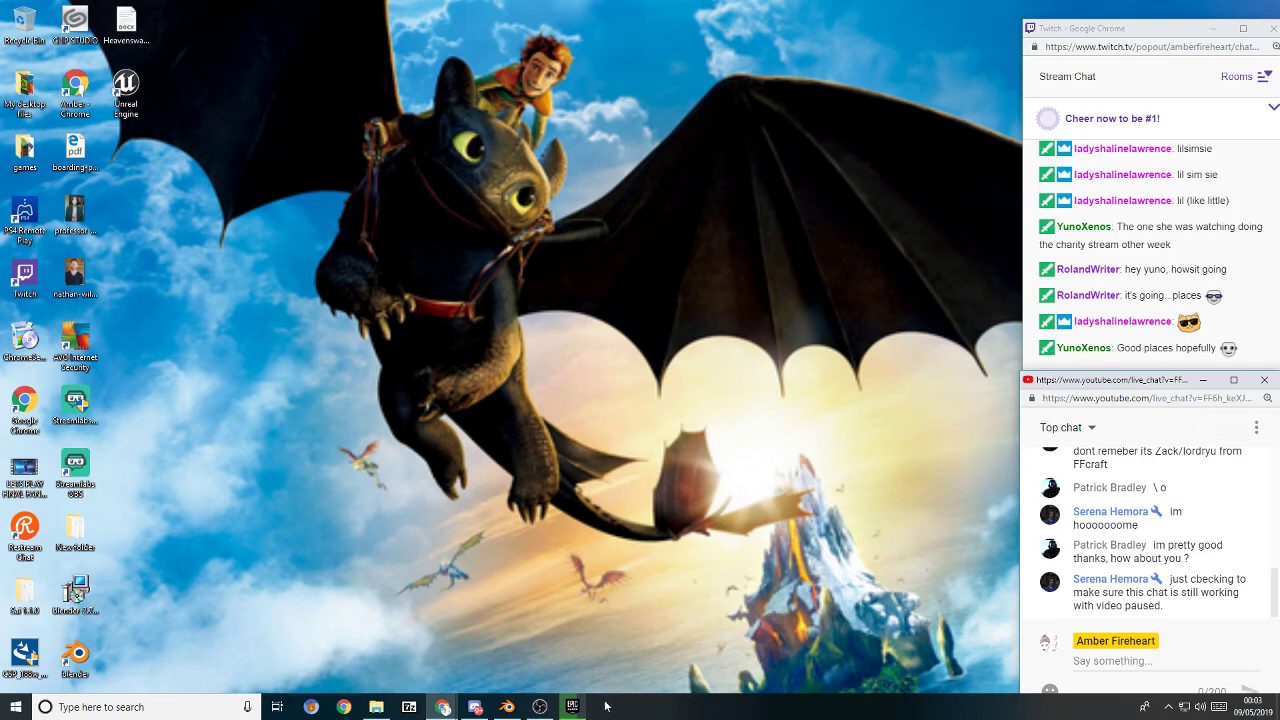
mouse_move(572, 707)
left_click(506, 708)
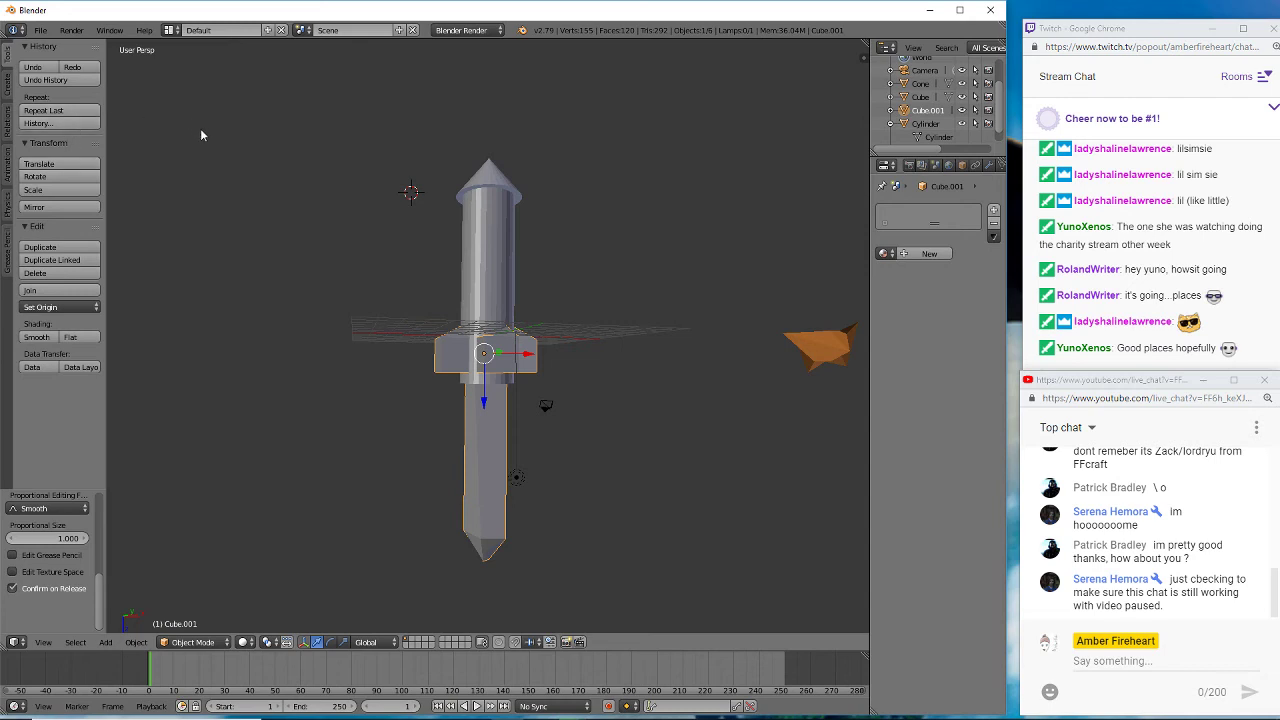
middle_click_drag(200, 135, 558, 172)
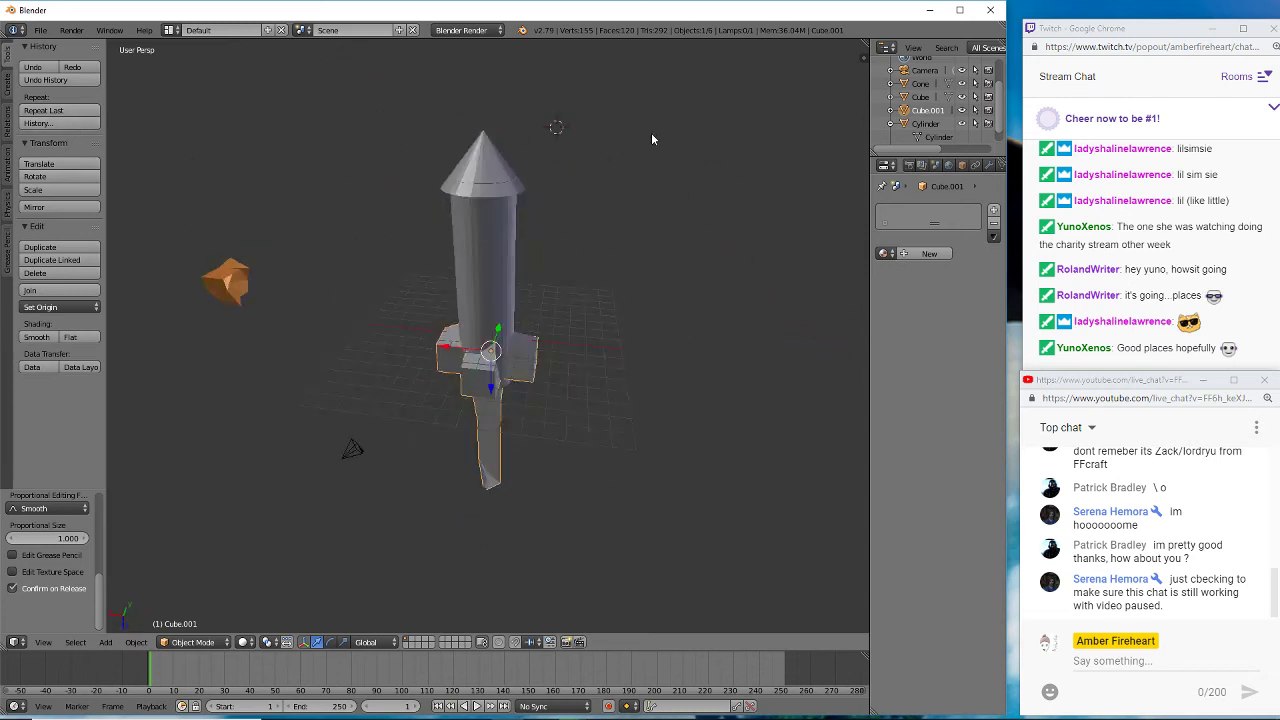
middle_click_drag(651, 132, 444, 168)
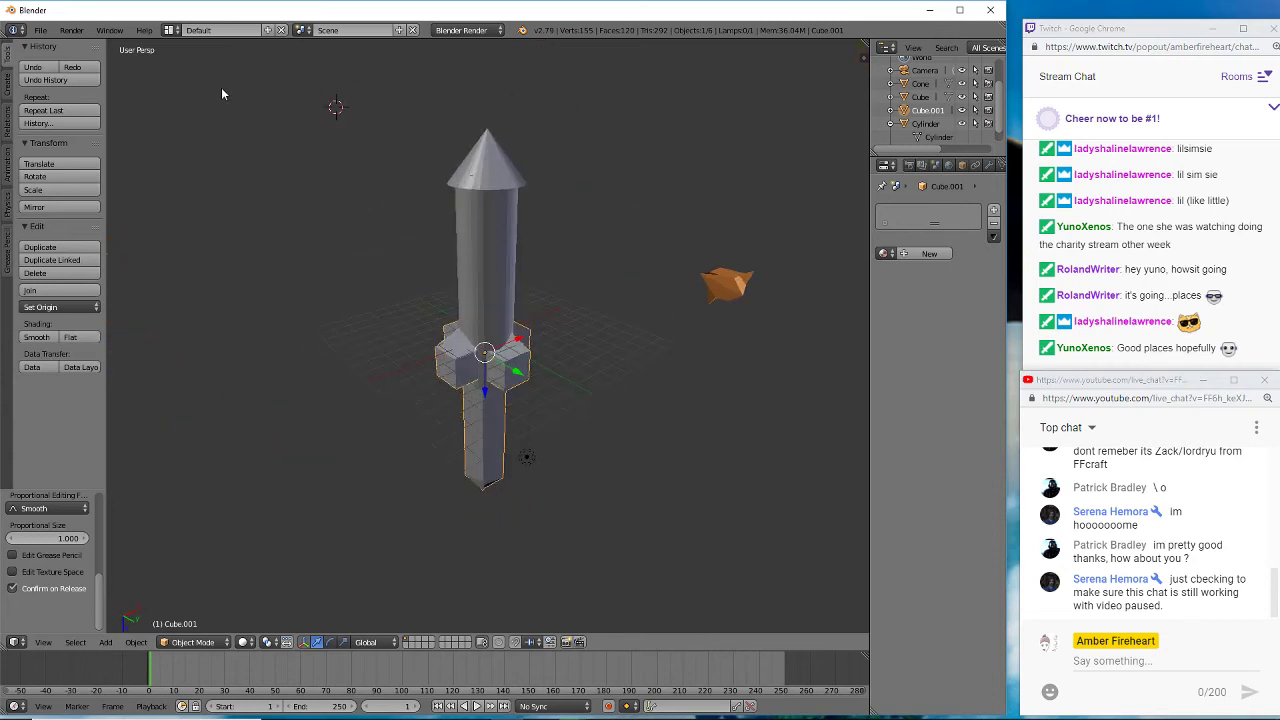
- Start opening a Blender file and check the 3dsMax and 3dsMaxDesign folders in Documents
left_click(40, 30)
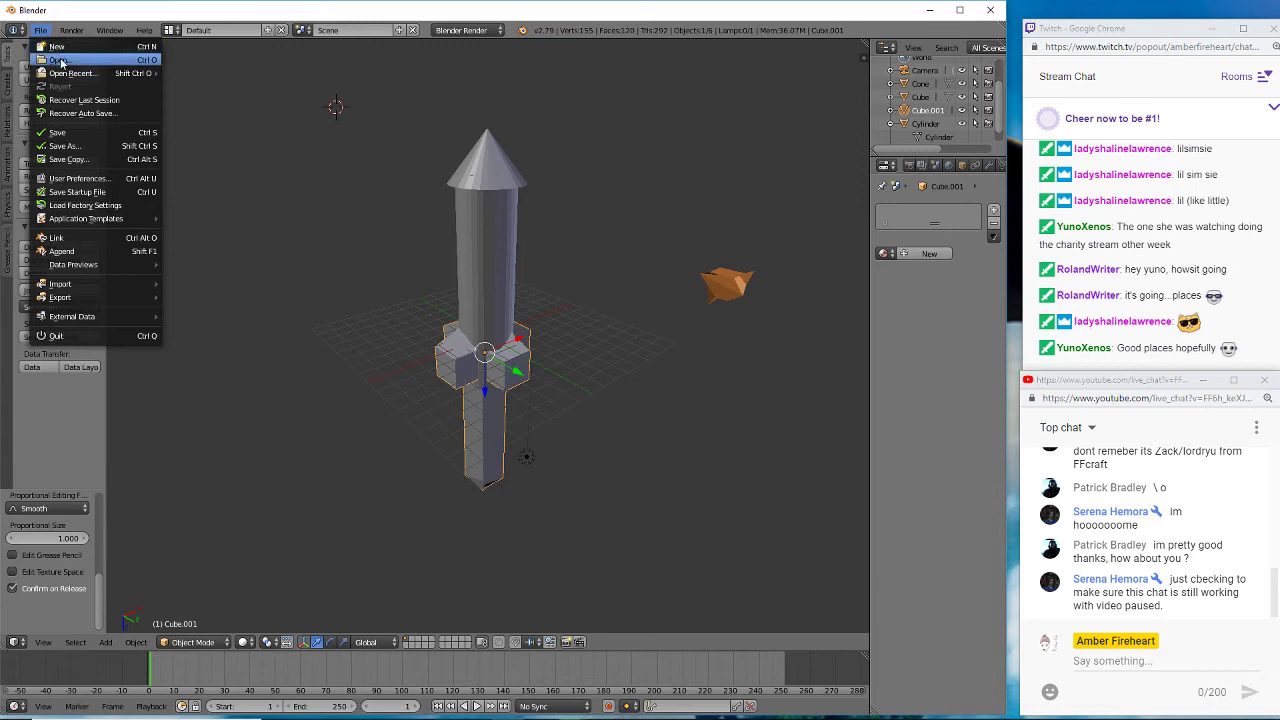
left_click(61, 60)
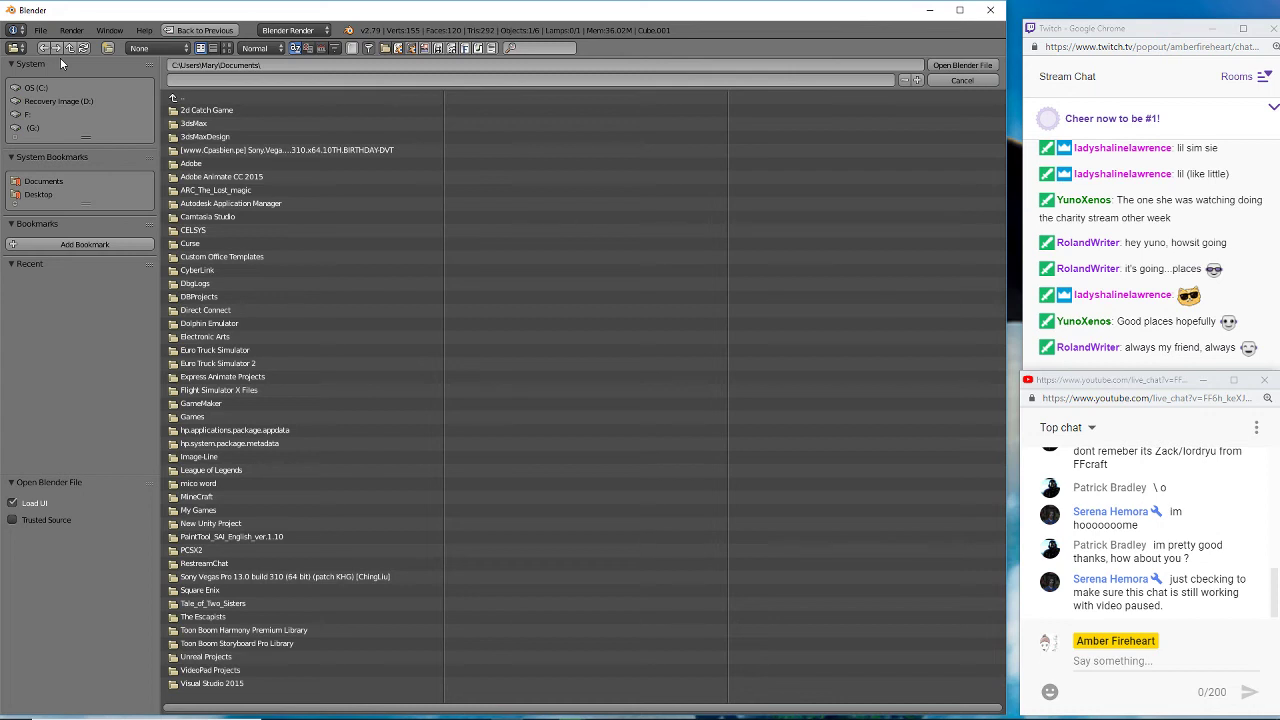
left_click(199, 122)
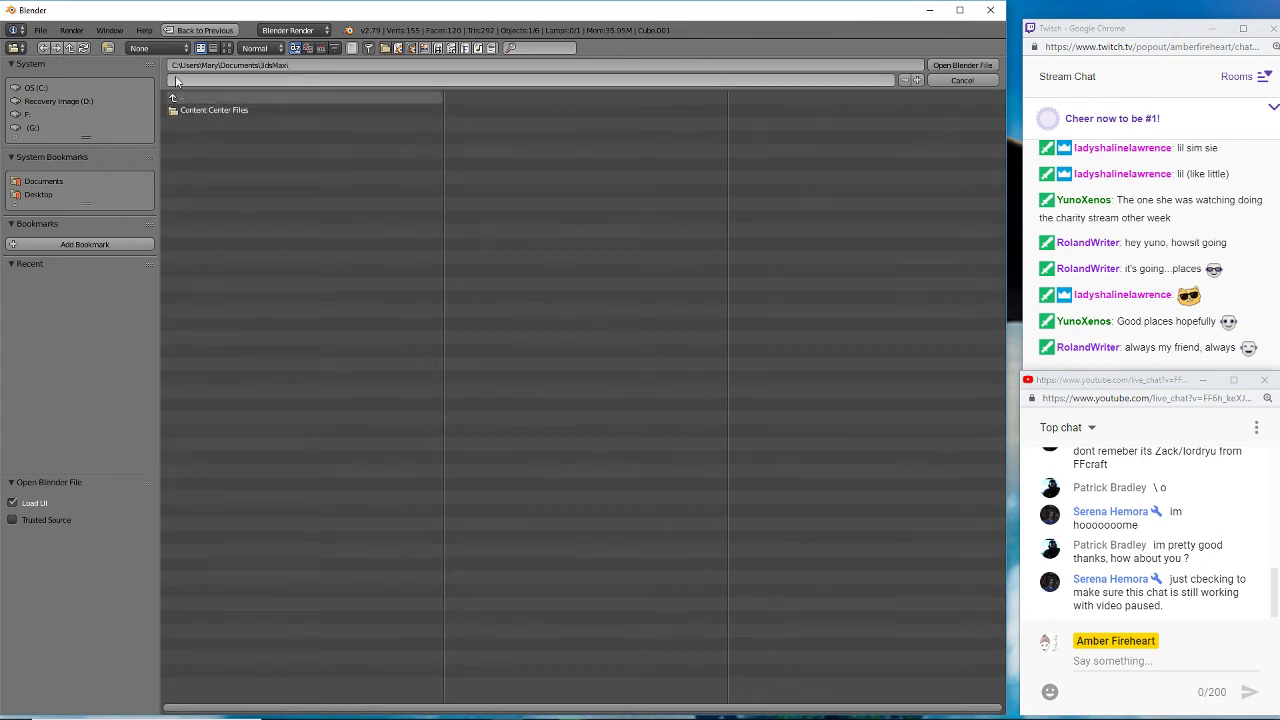
left_click(173, 98)
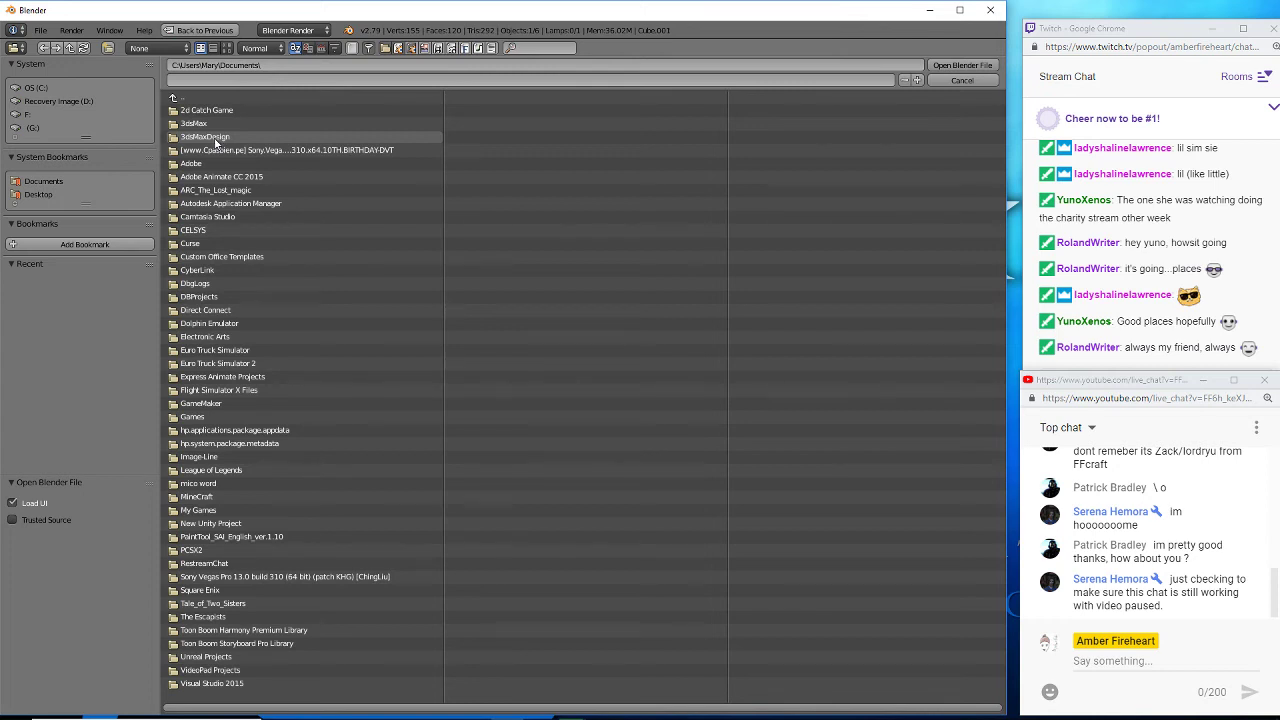
left_click(205, 138)
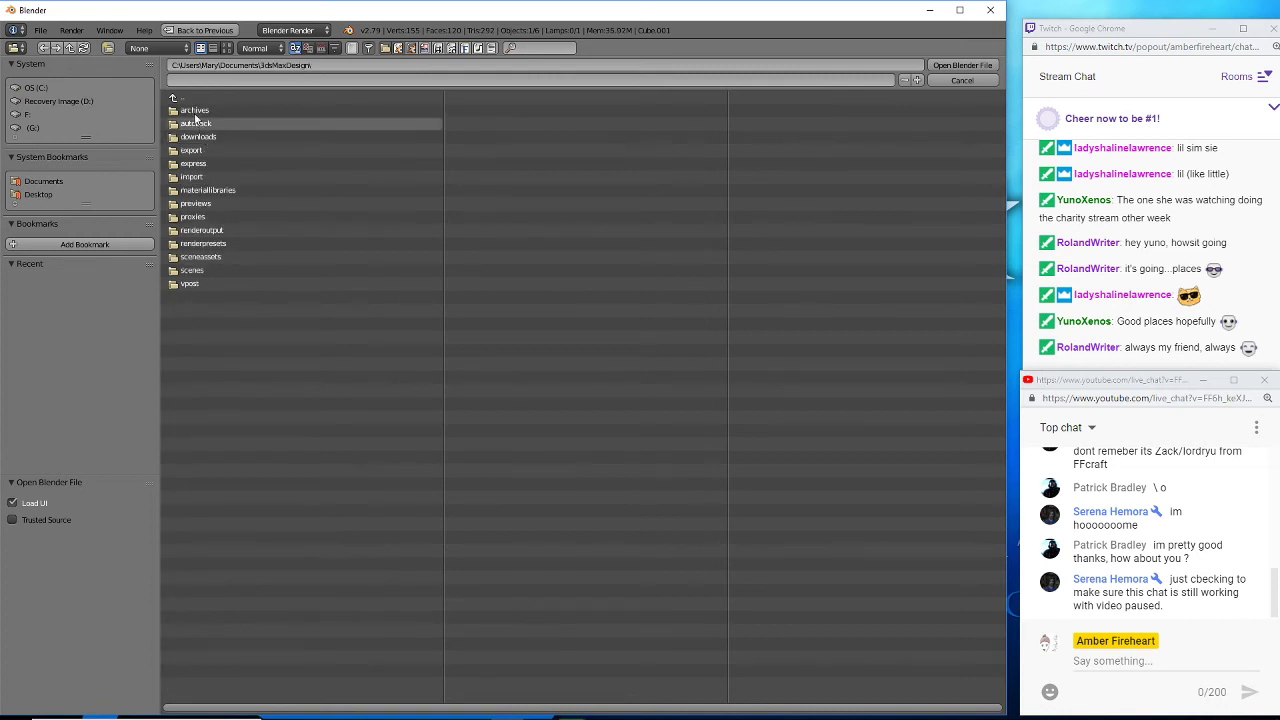
left_click(174, 100)
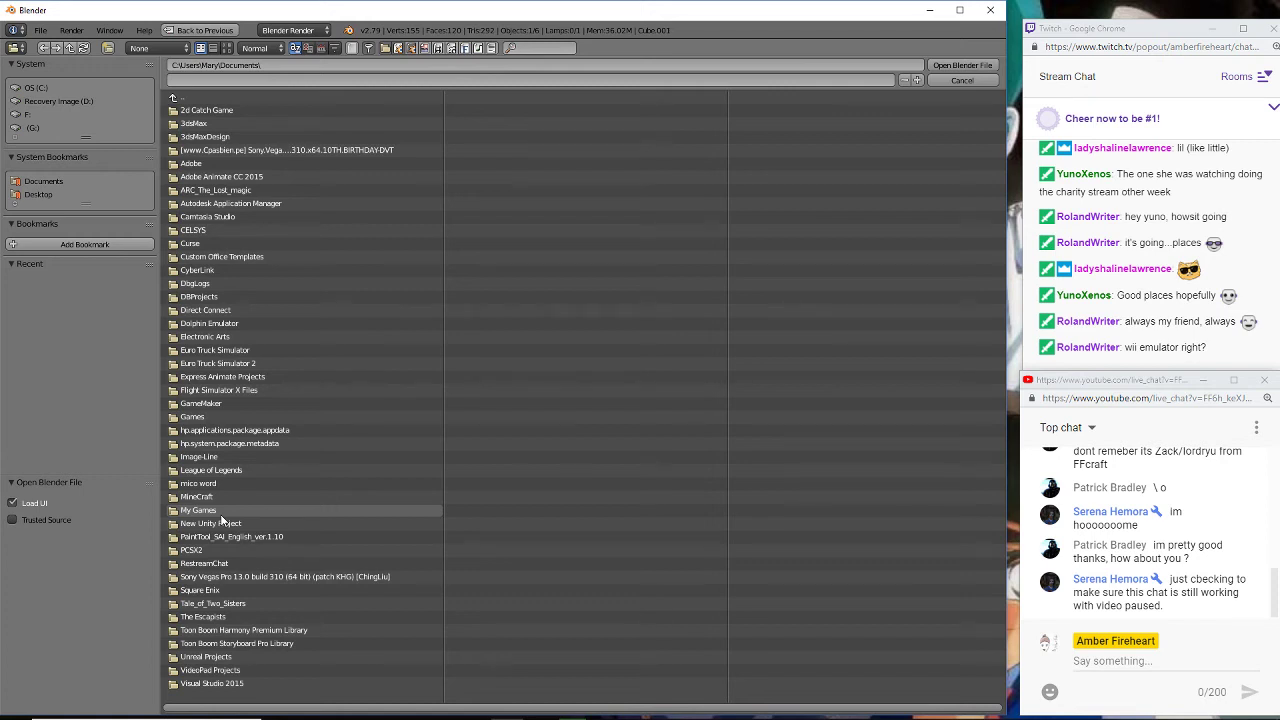
- Check the mico word, Desktop and 3D Objects folders for a Blender file
left_click(222, 485)
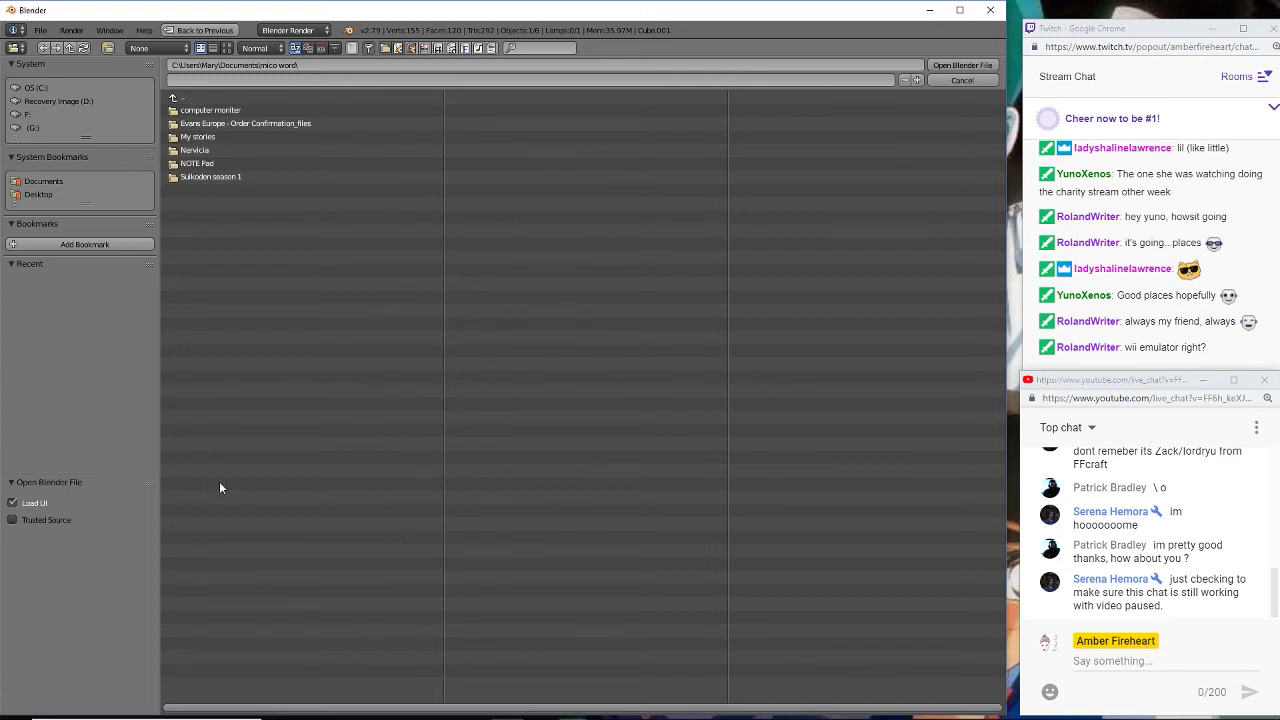
left_click(174, 98)
left_click(173, 97)
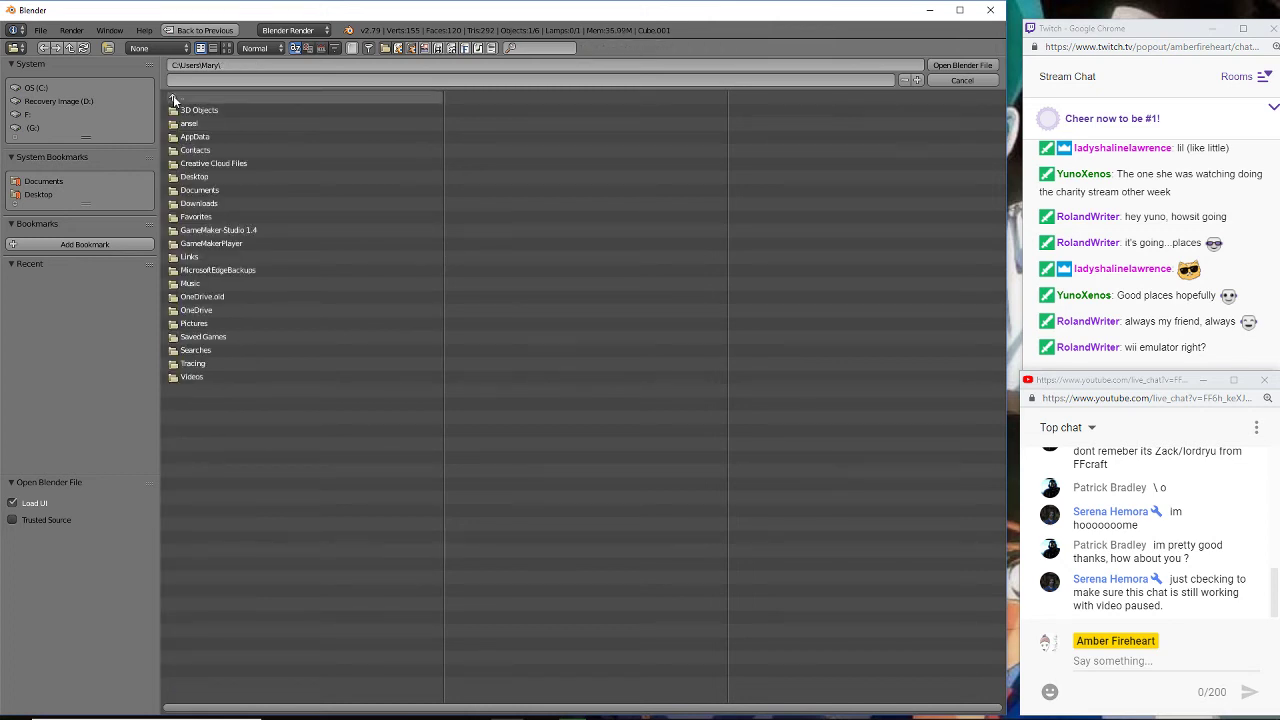
left_click(196, 190)
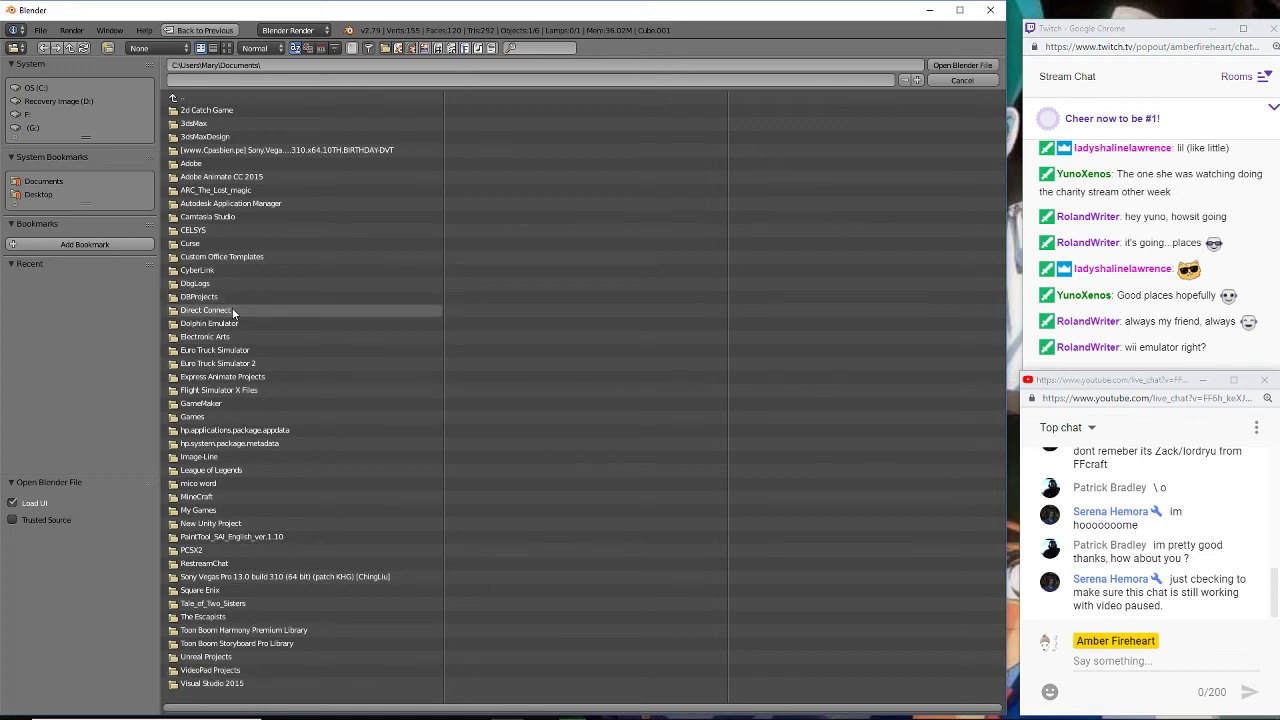
left_click(185, 97)
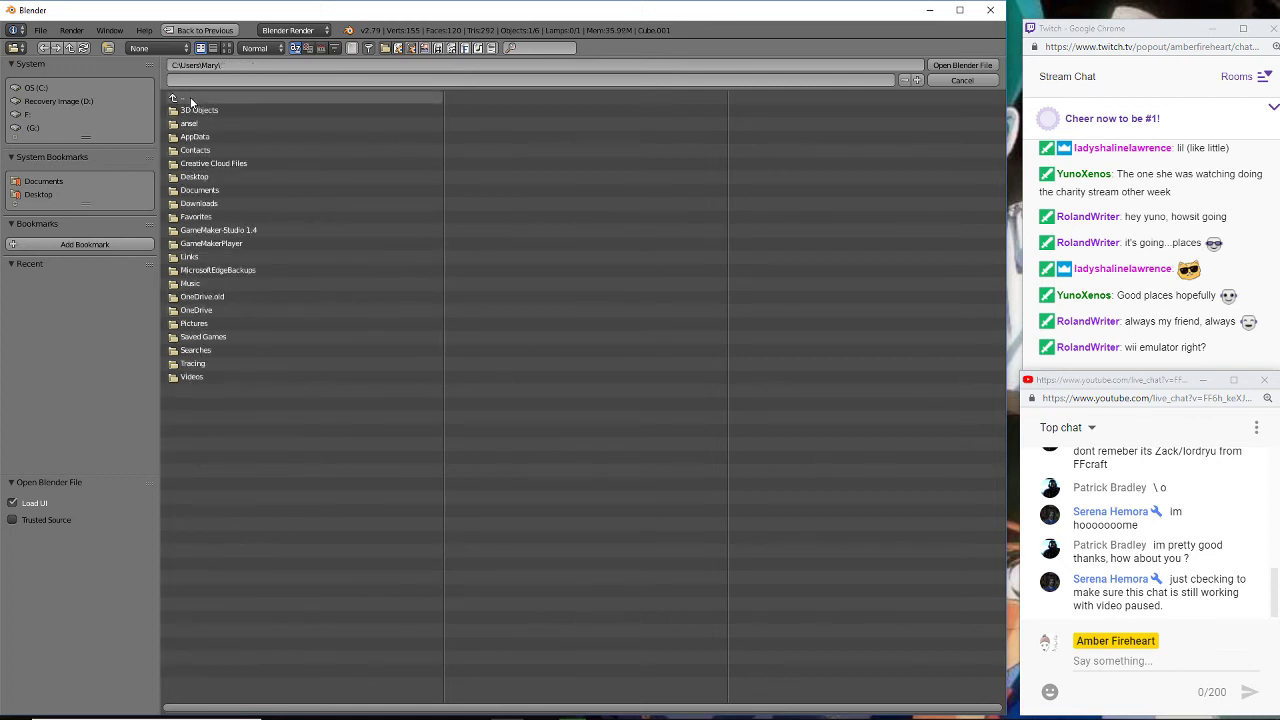
left_click(218, 177)
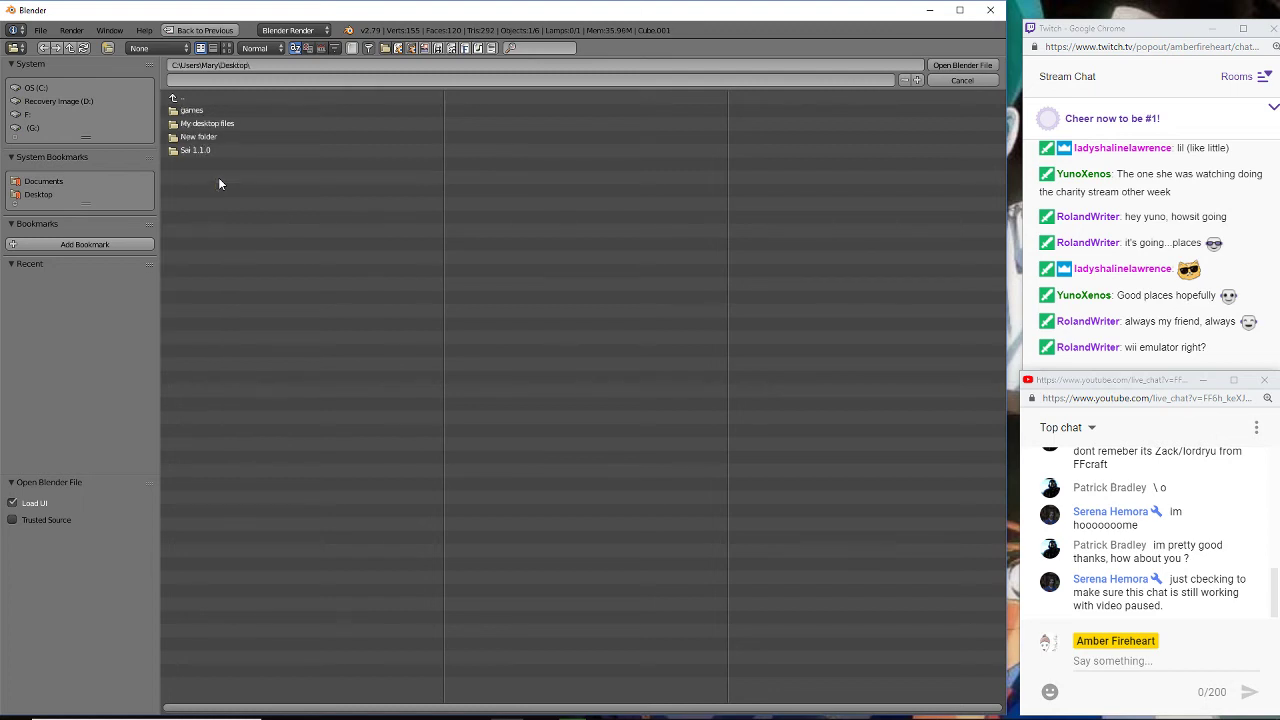
left_click(199, 100)
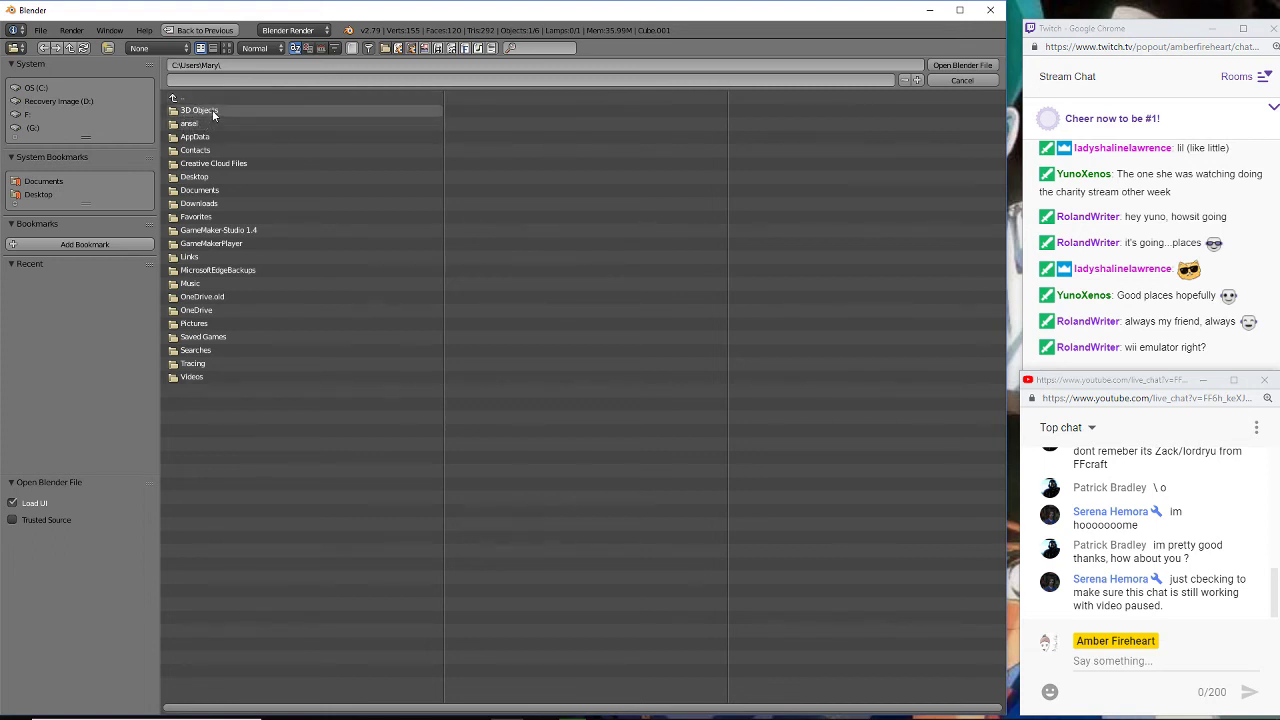
left_click(212, 111)
left_click(190, 99)
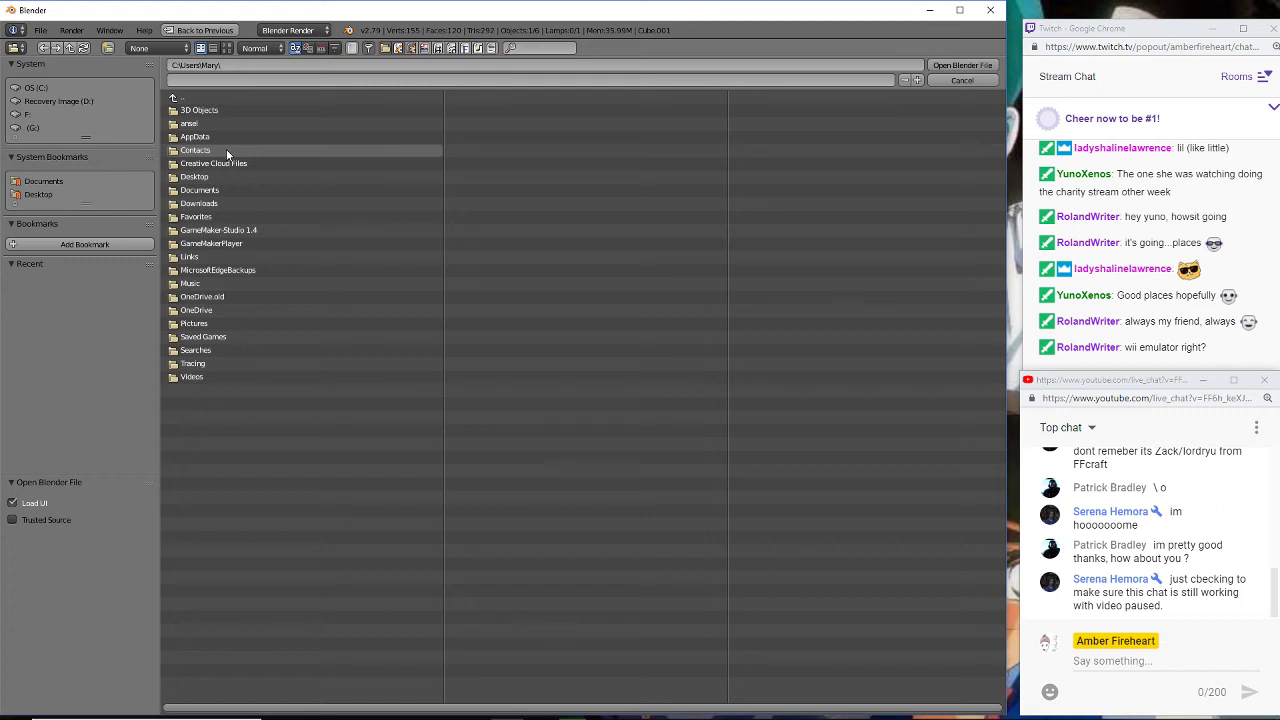
- Check the My Games folder and the first game folder inside Games in Documents for a Blender file
left_click(222, 189)
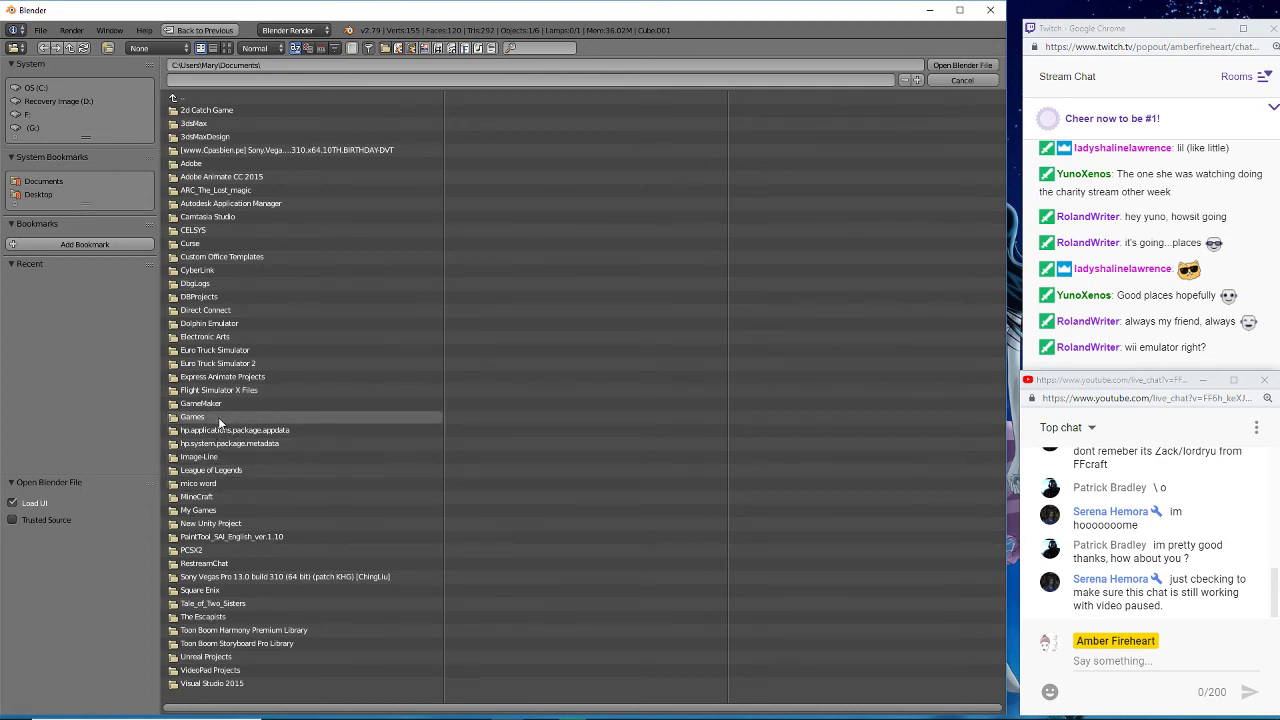
left_click(221, 511)
left_click(205, 110)
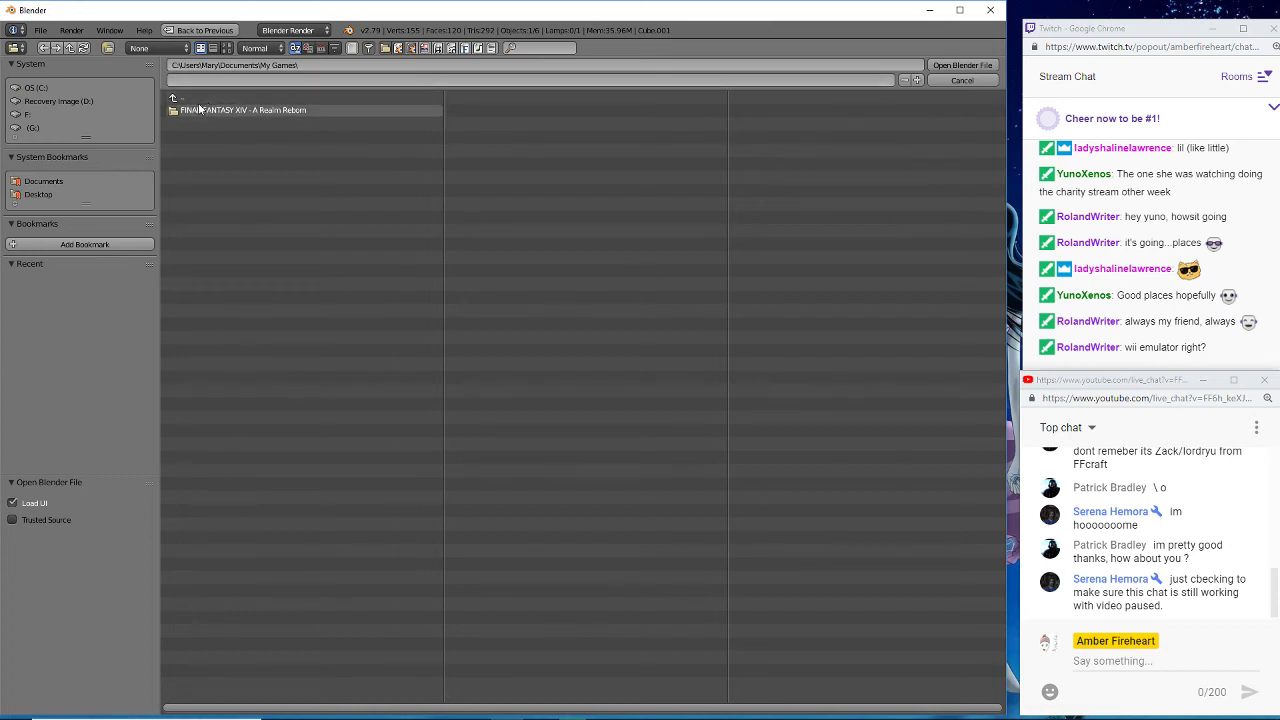
left_click(199, 96)
left_click(199, 96)
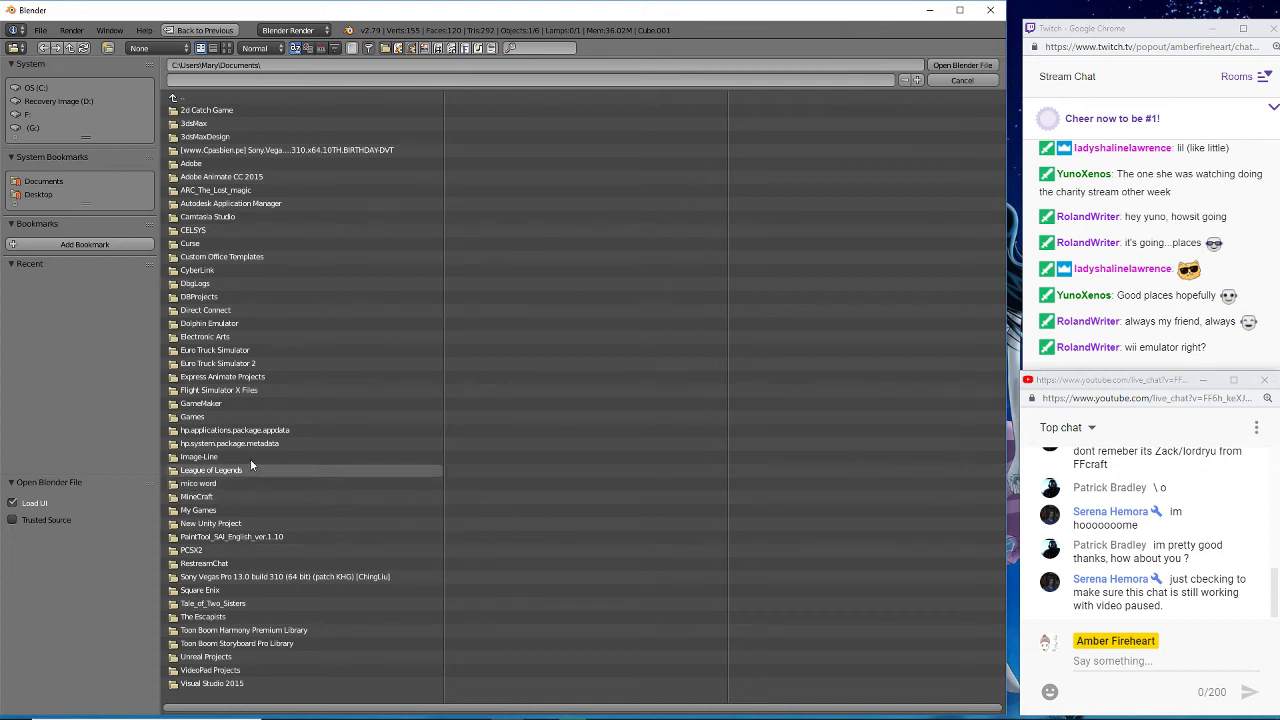
left_click(234, 412)
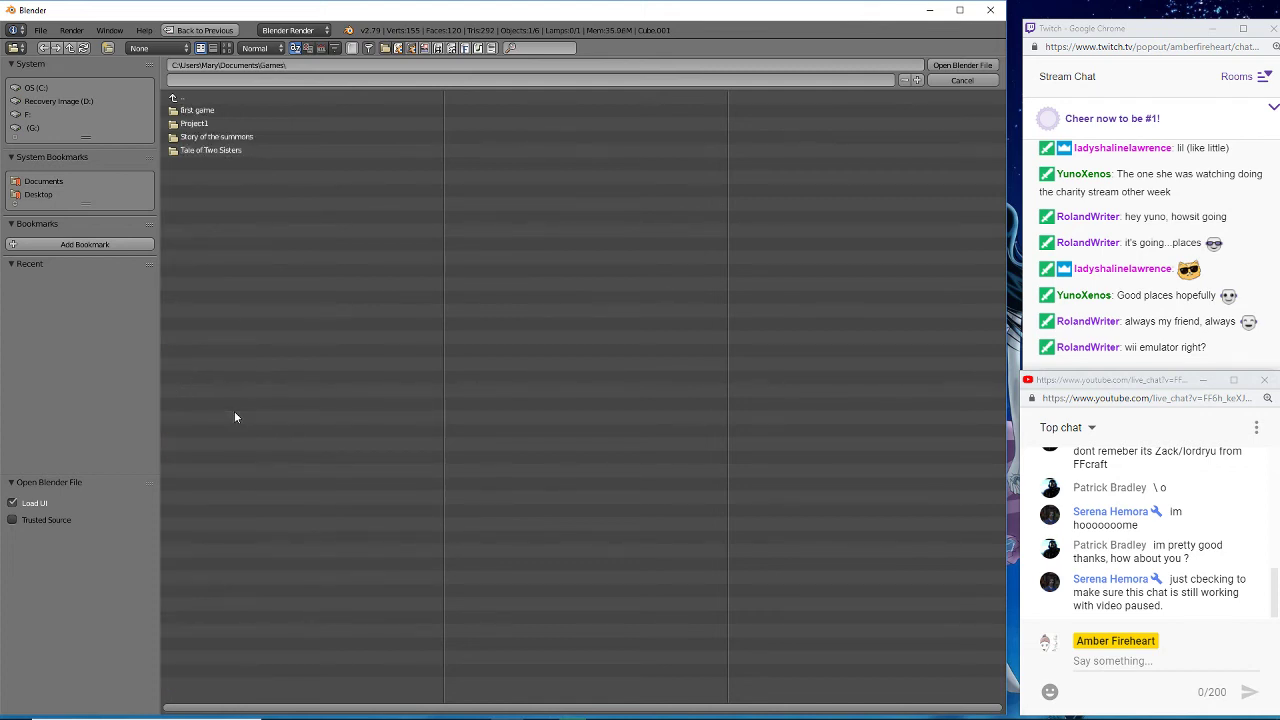
left_click(226, 108)
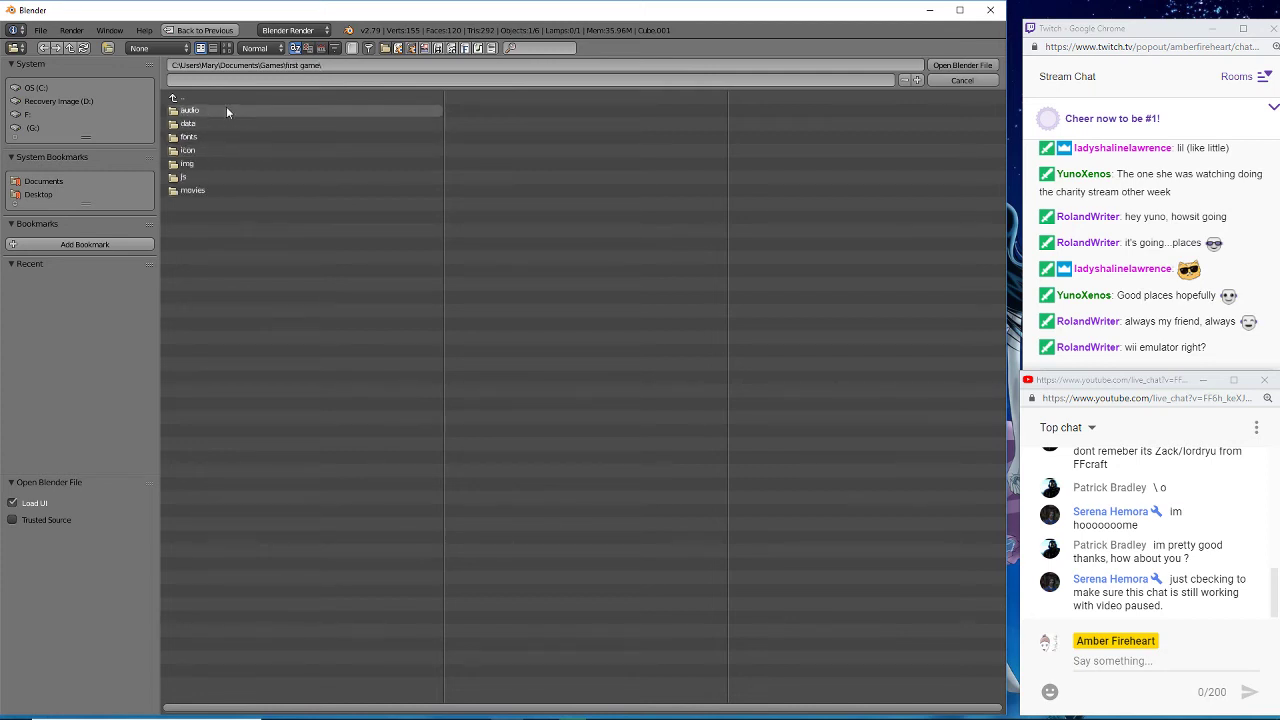
left_click(196, 93)
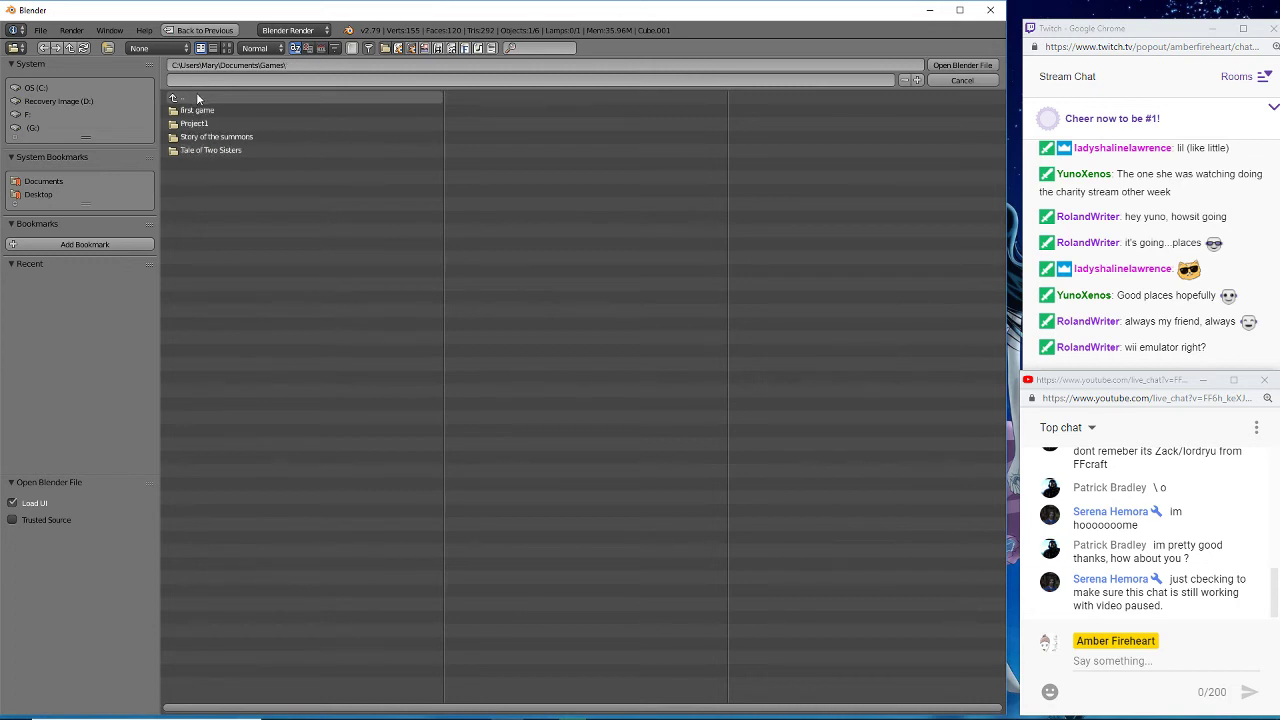
left_click(197, 97)
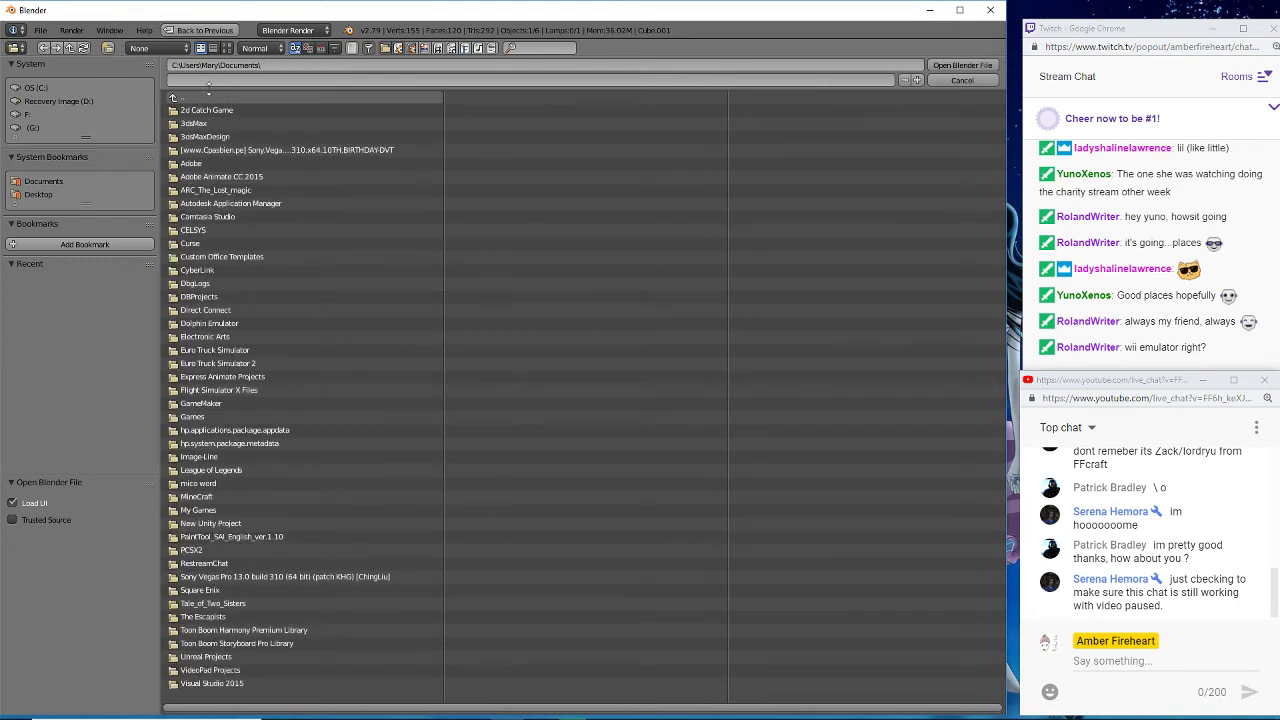
- Switch to File Explorer and check the 3dsMax folder and the 3dsMaxDesign scenes folder in Documents for model files
mouse_move(294, 712)
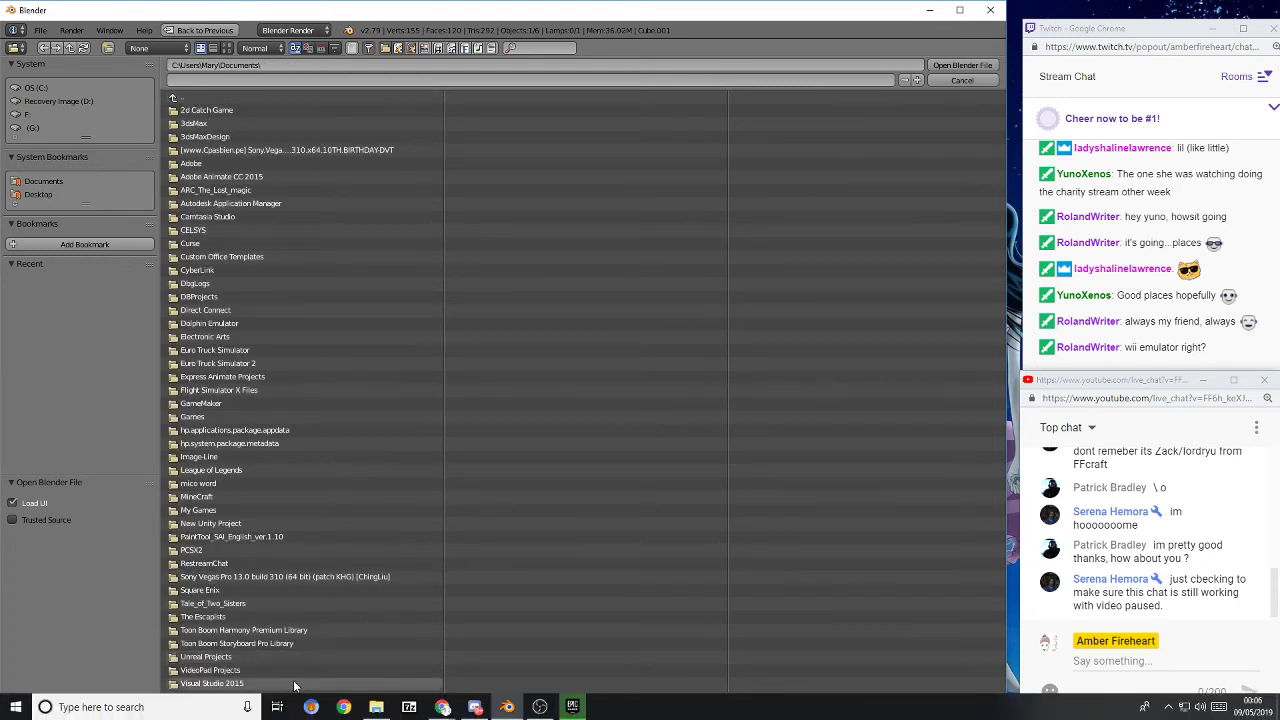
left_click(375, 707)
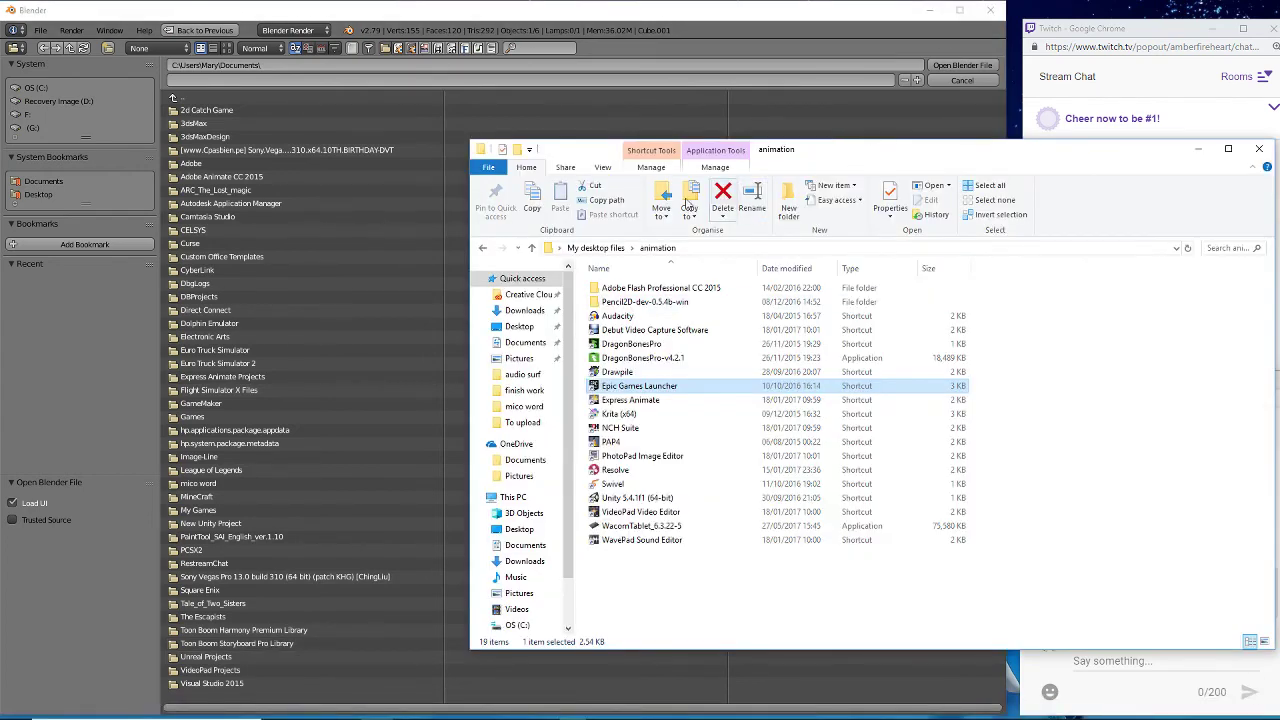
left_click(606, 249)
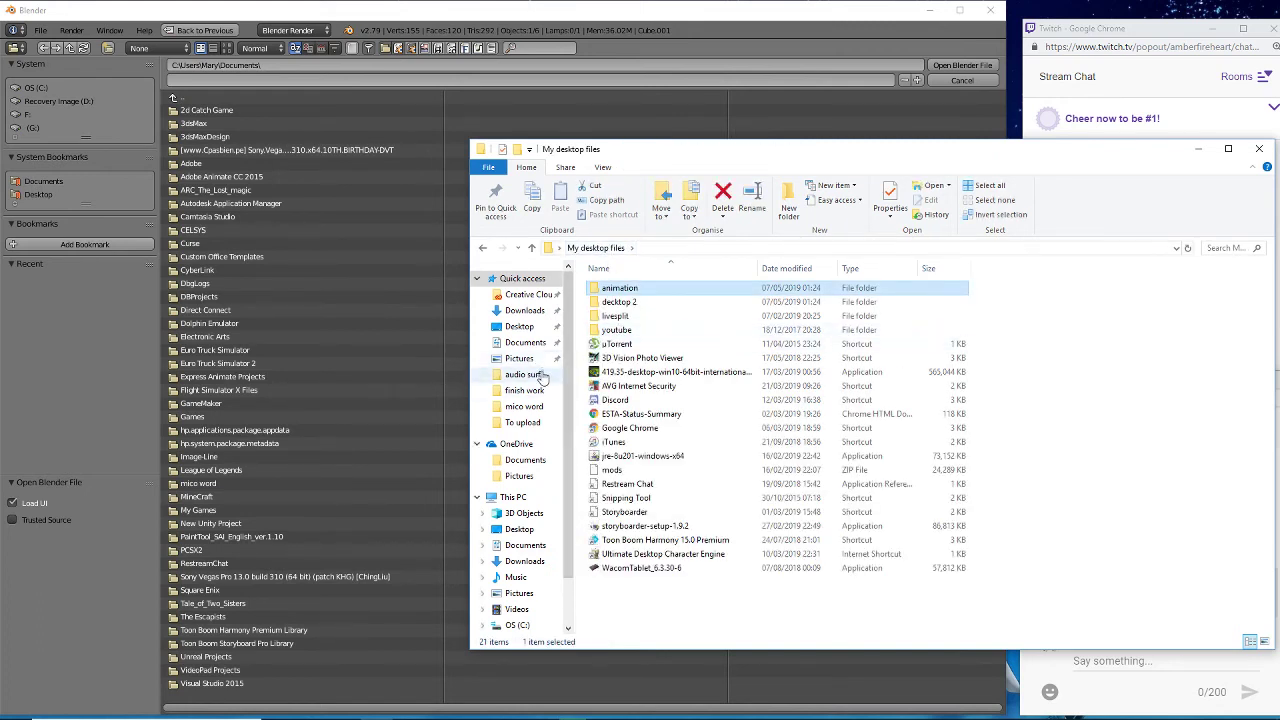
left_click(525, 342)
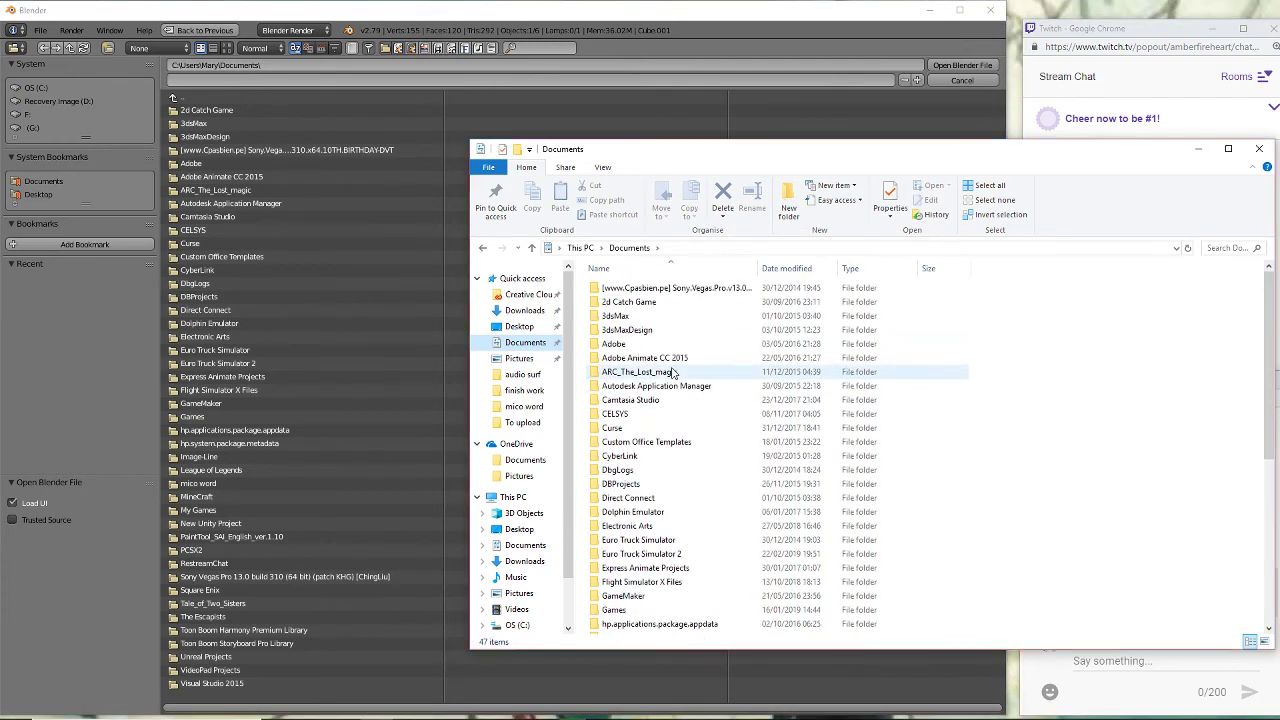
double_click(640, 316)
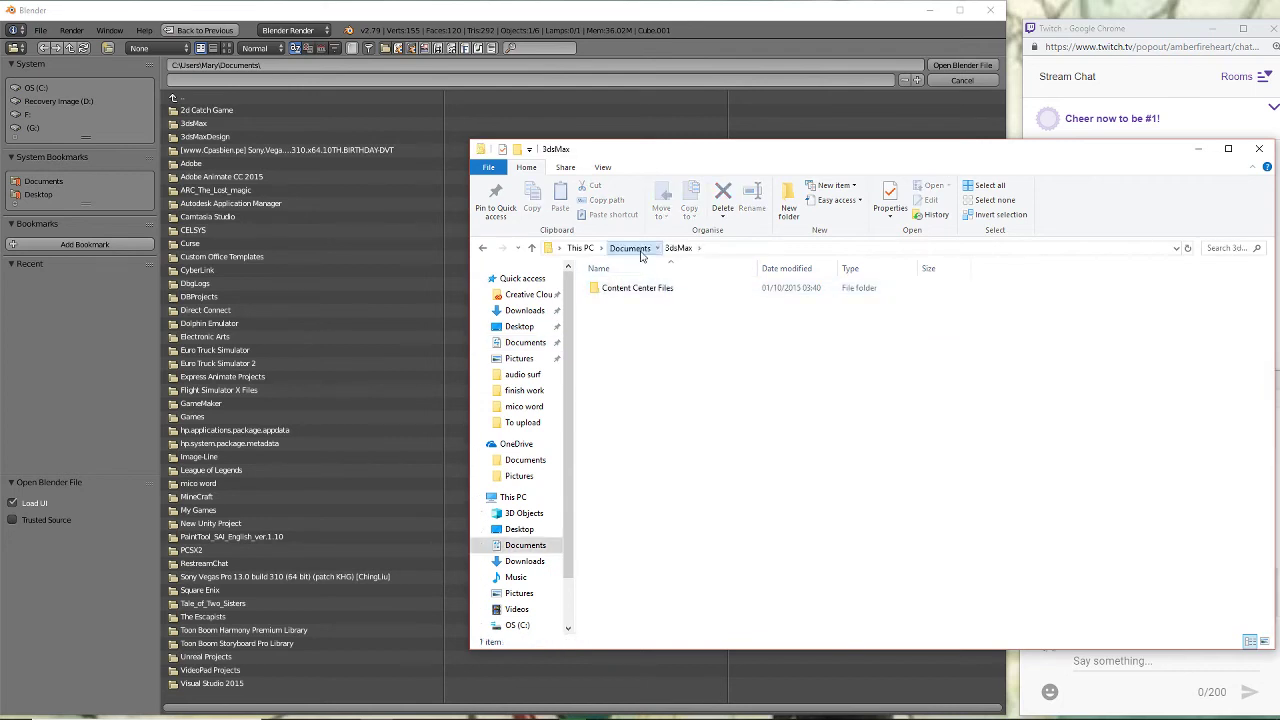
left_click(640, 248)
double_click(643, 330)
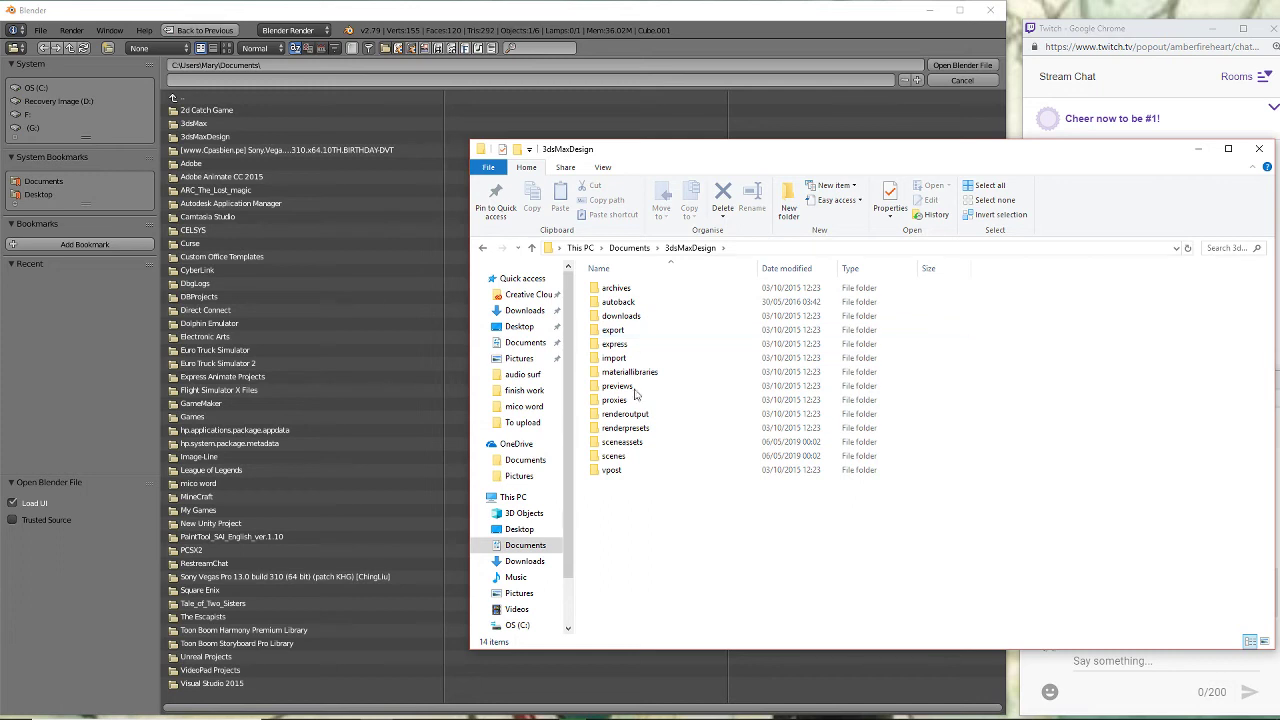
left_click(628, 456)
double_click(628, 456)
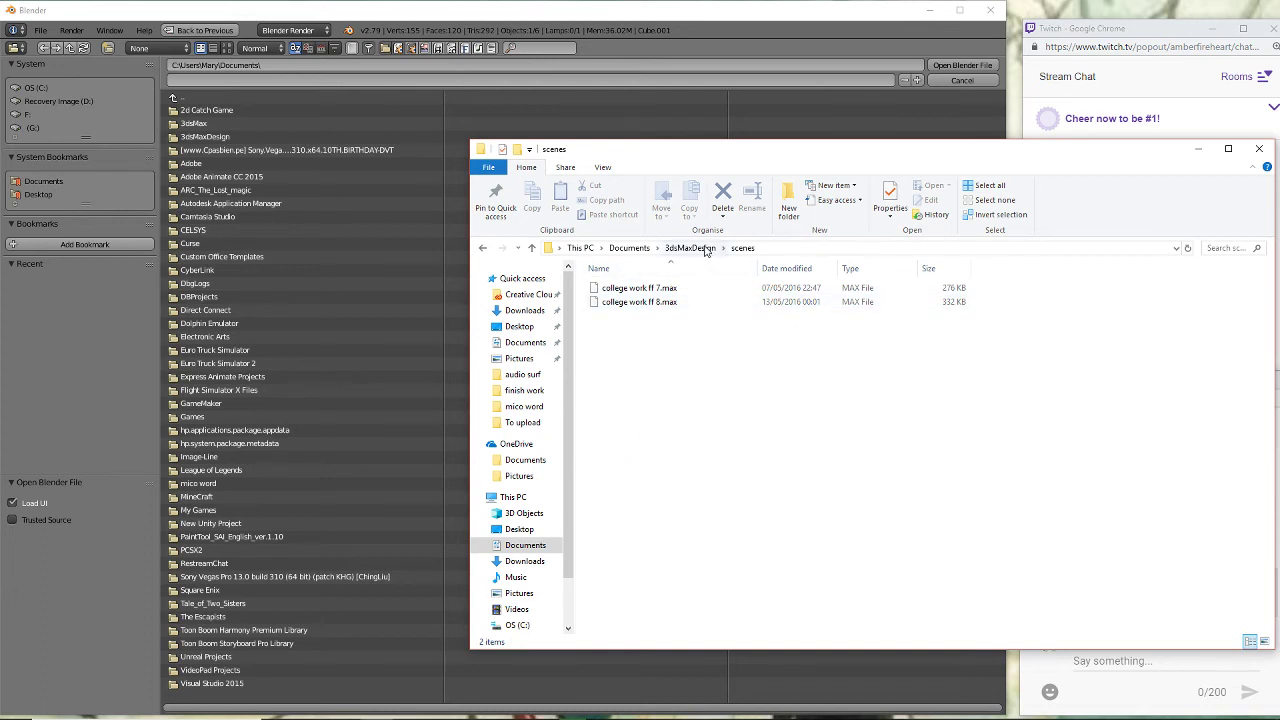
- In Blender's file browser, check the scenes and renderpresets folders inside 3dsMaxDesign for a file to open
left_click(231, 137)
left_click(231, 137)
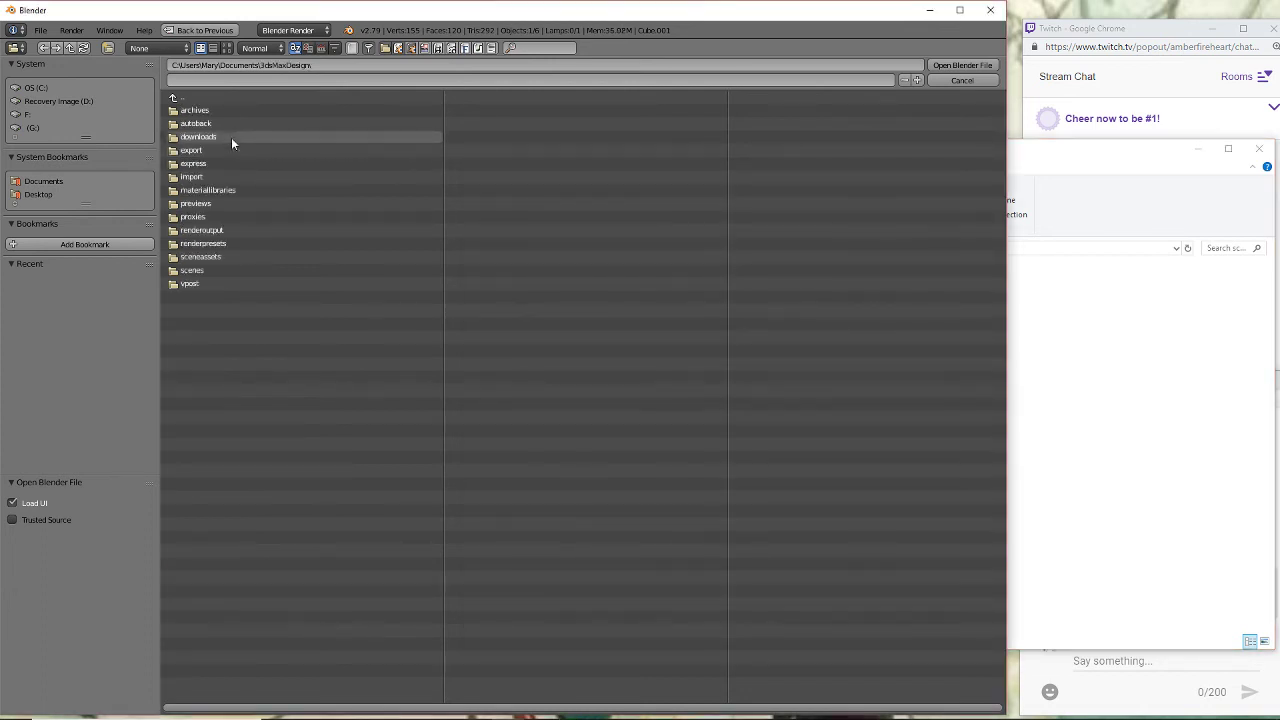
left_click(223, 271)
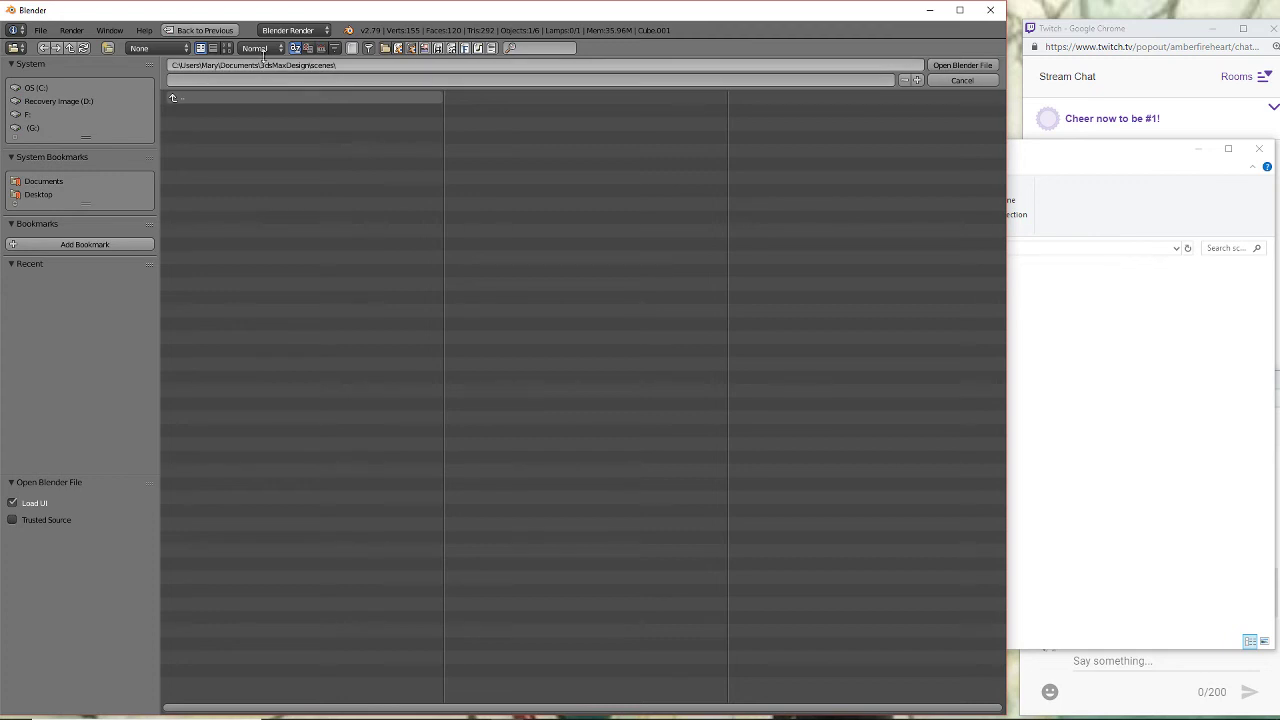
left_click(190, 96)
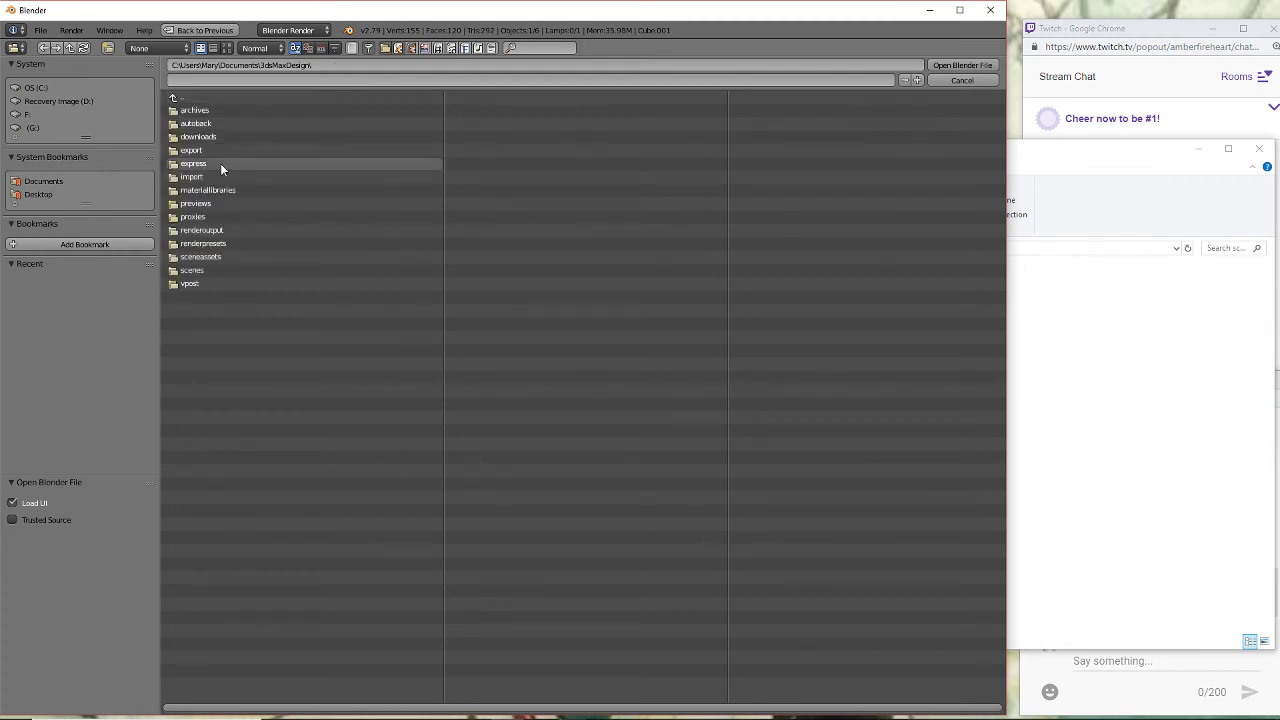
left_click(216, 244)
left_click(205, 98)
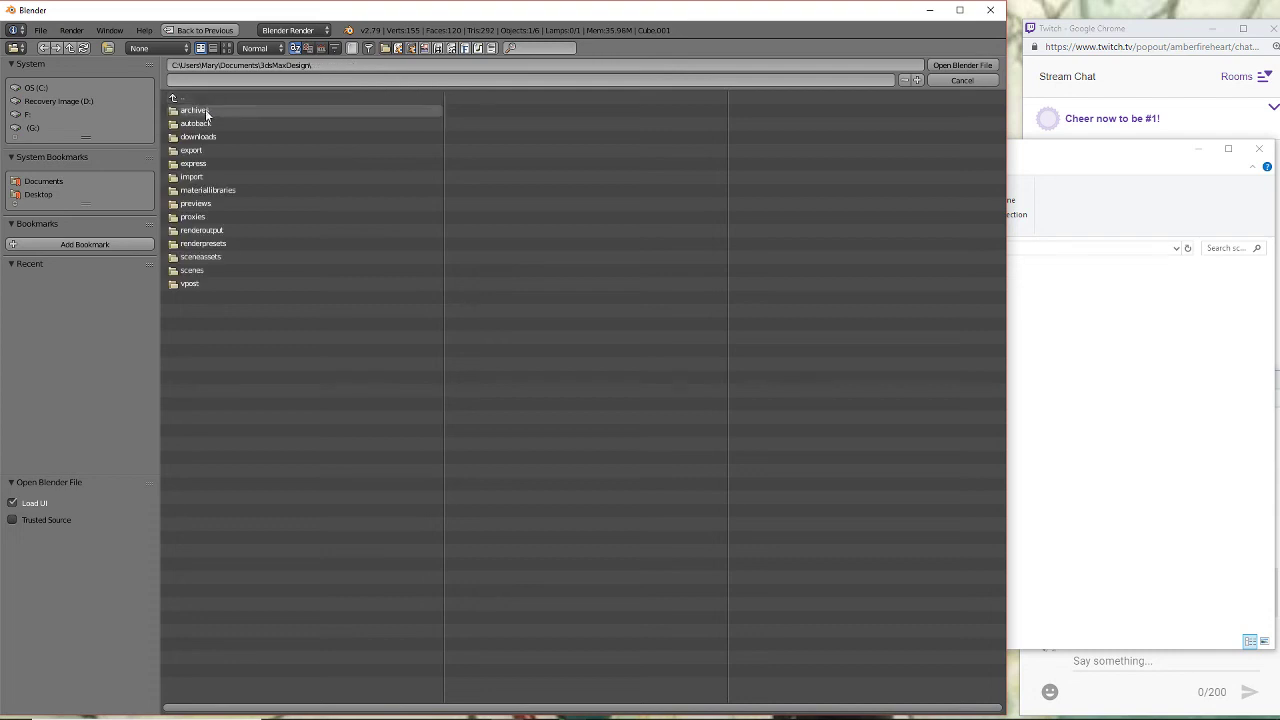
- Return to File Explorer and check the renderoutput, renderpresets and scenes folders inside 3dsMaxDesign
left_click(1110, 570)
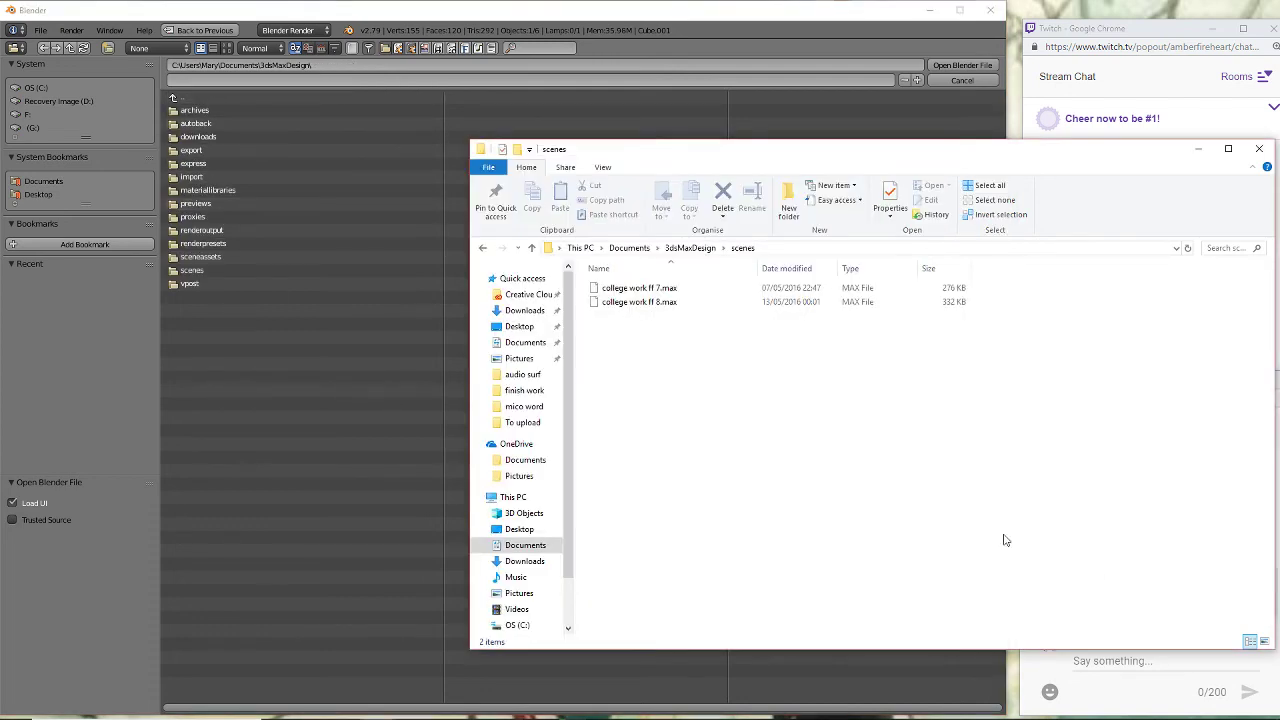
left_click(692, 248)
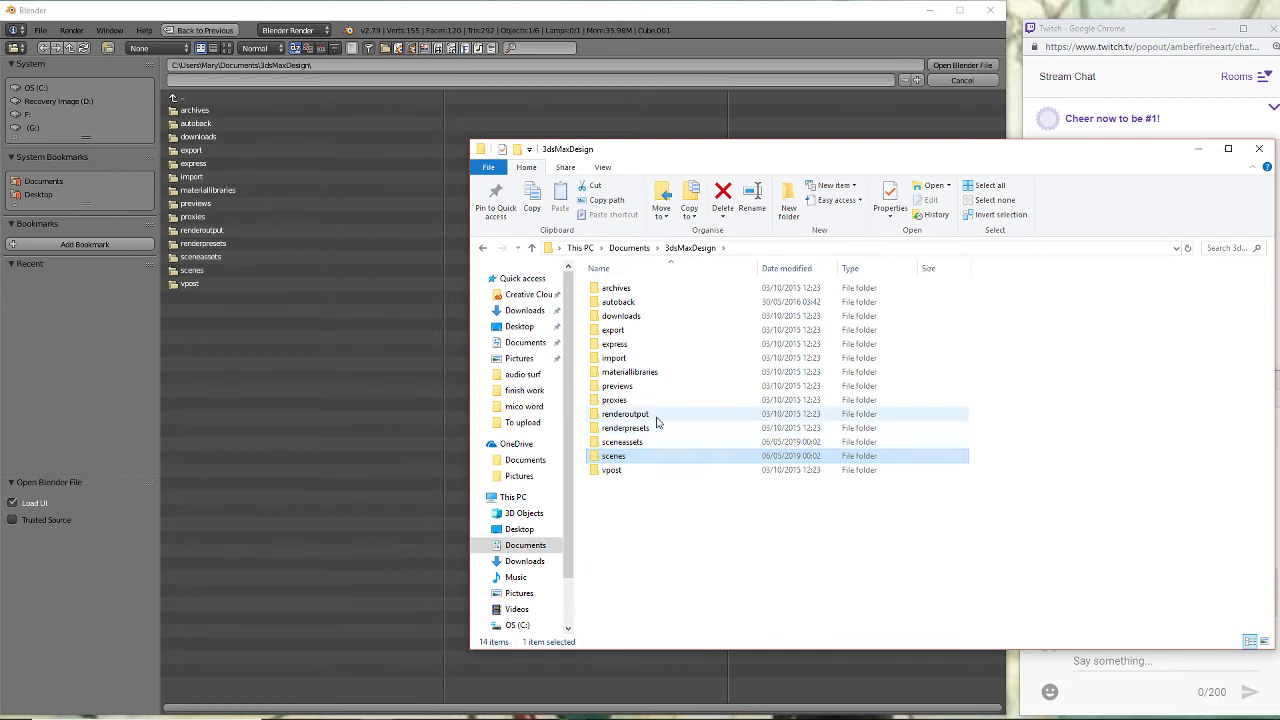
double_click(657, 421)
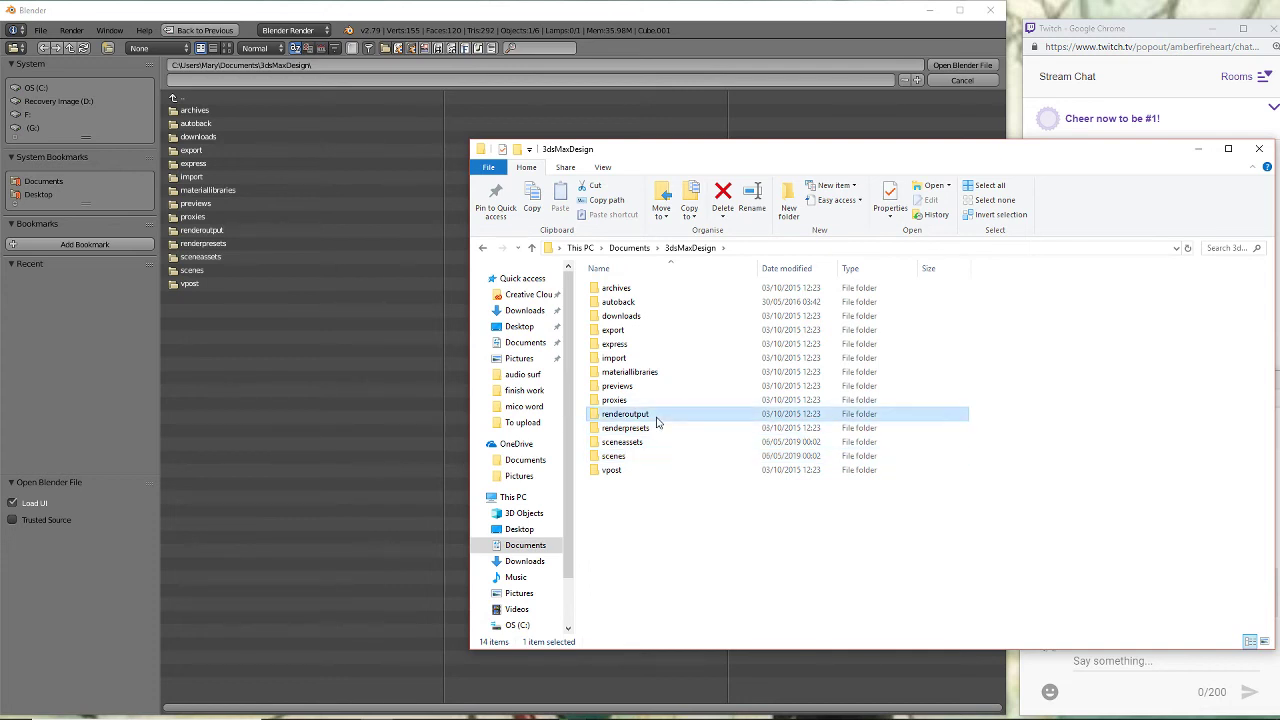
left_click(710, 250)
double_click(660, 434)
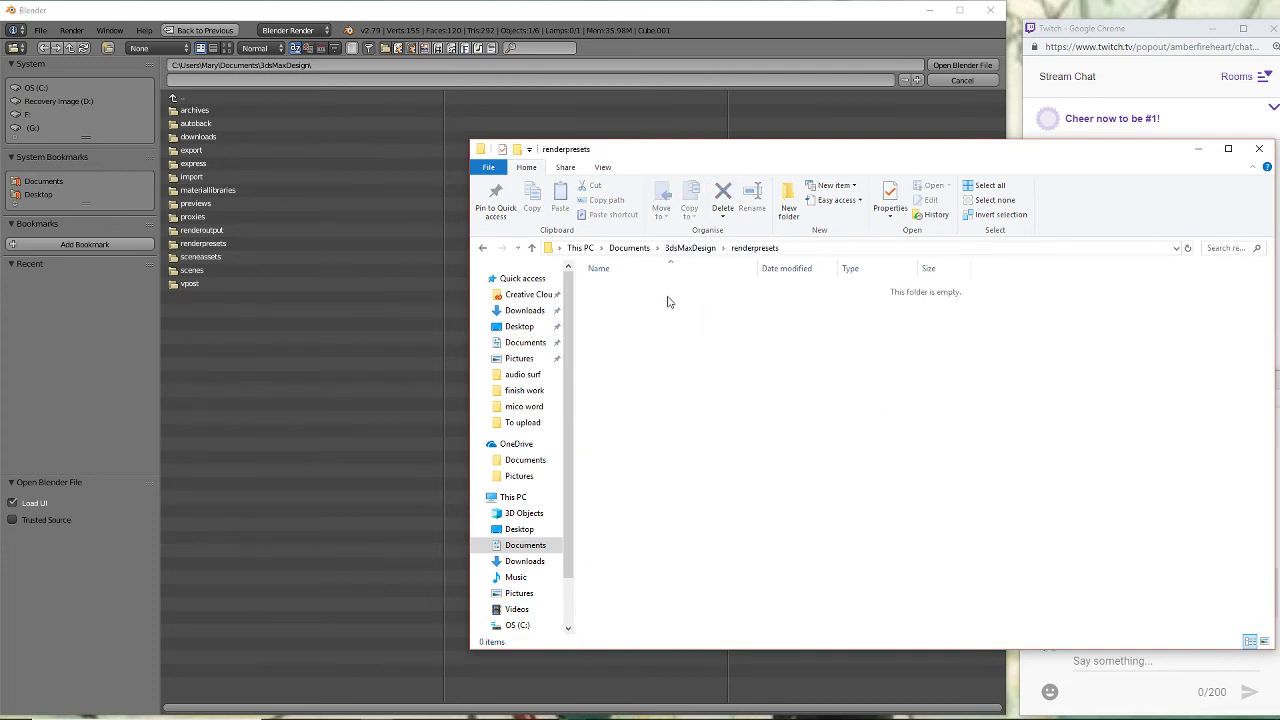
left_click(700, 248)
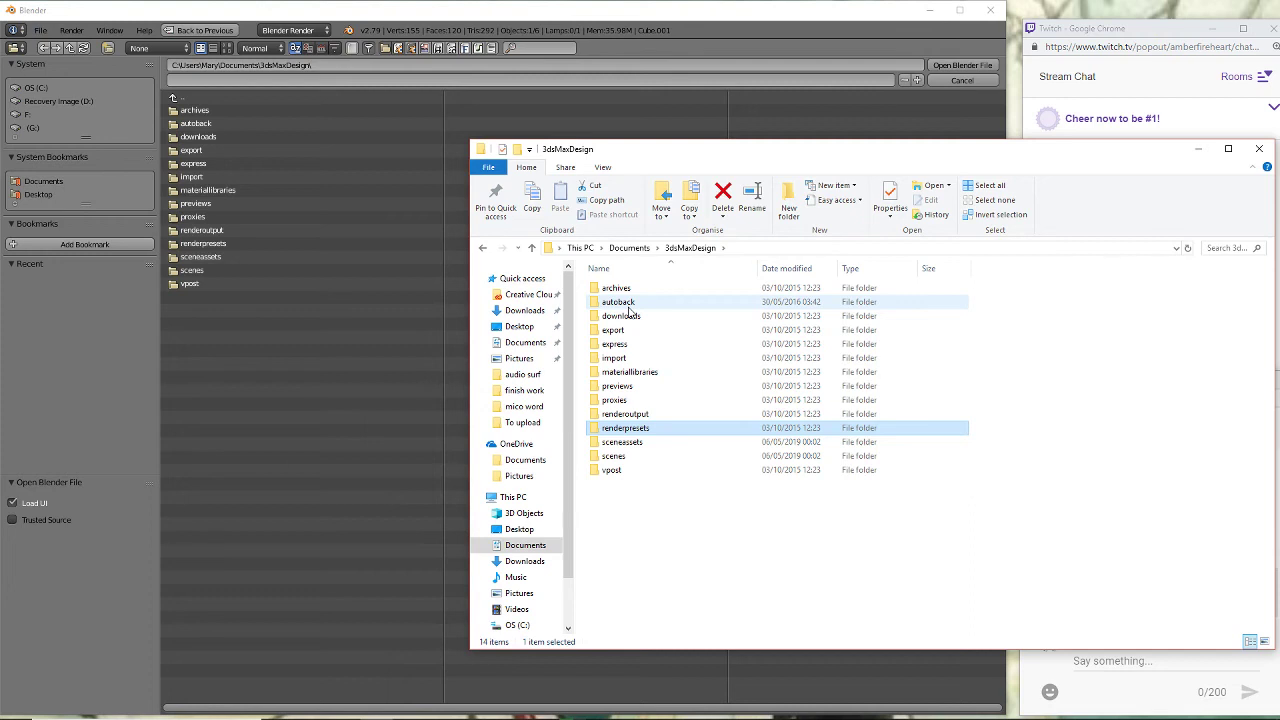
double_click(628, 456)
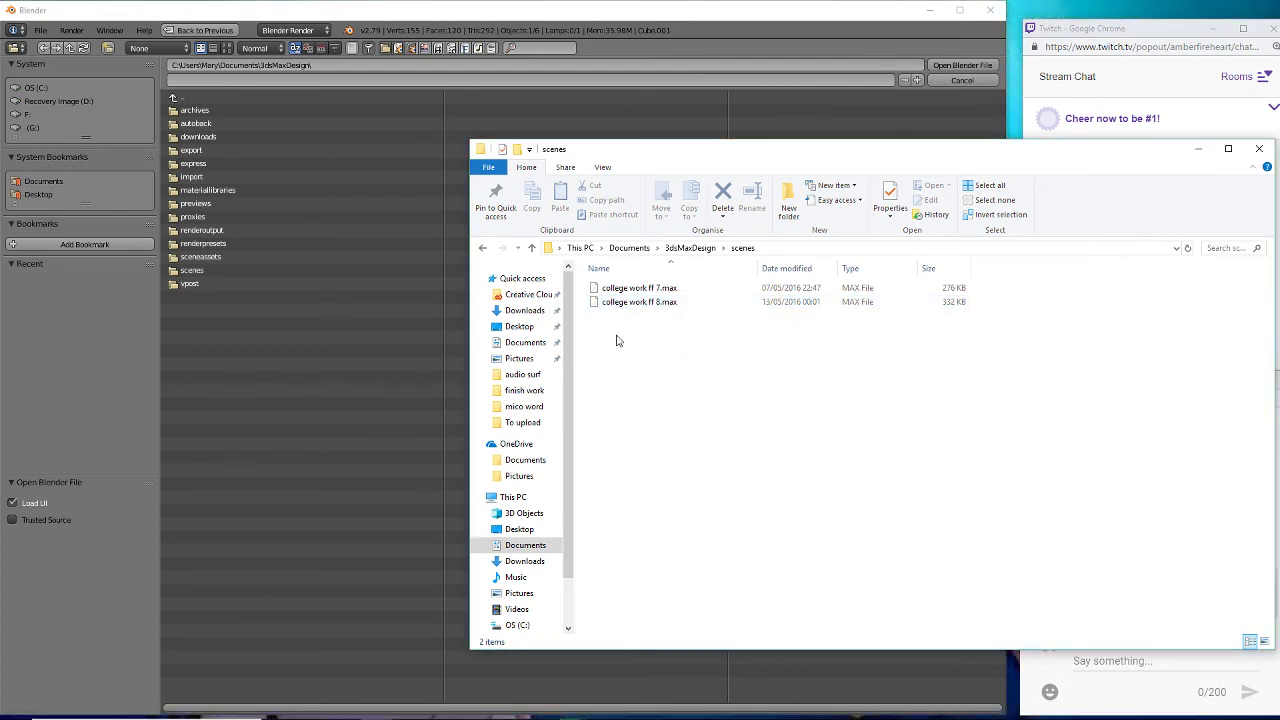
- Close File Explorer, recheck the 3dsMaxDesign scenes folder in Blender's file browser and cancel opening a file
left_click_drag(883, 151, 594, 187)
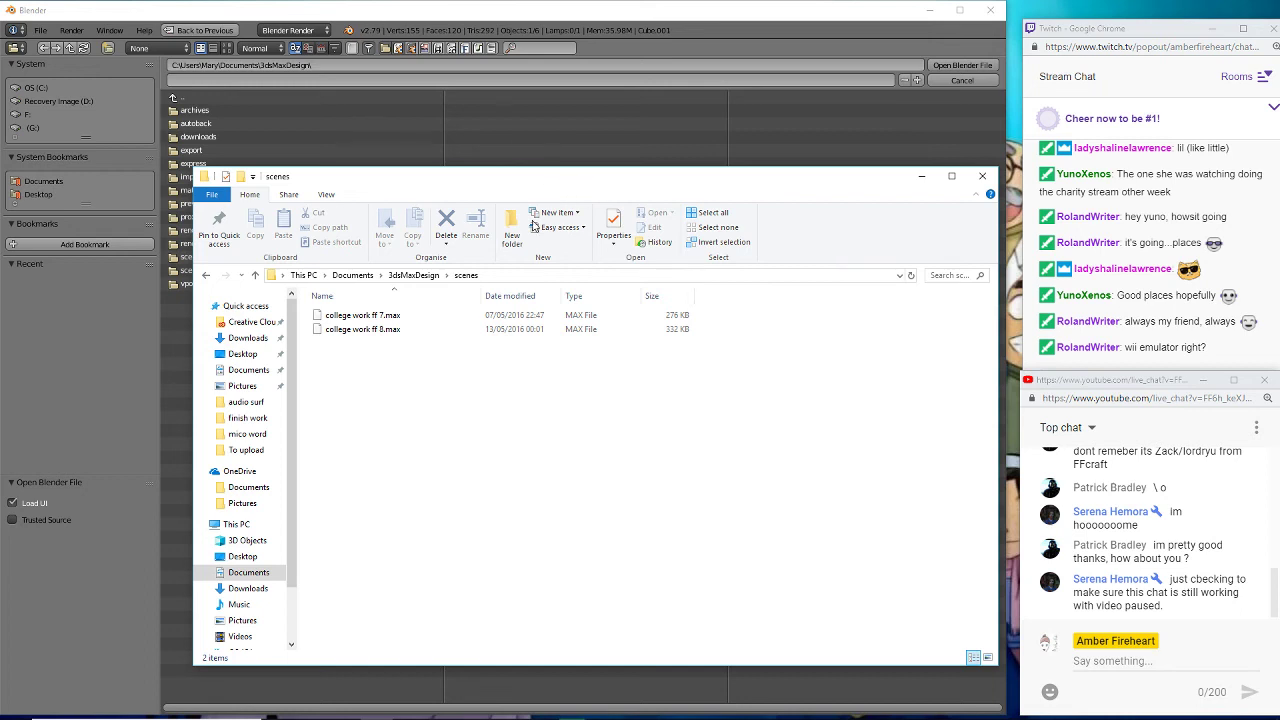
left_click(984, 184)
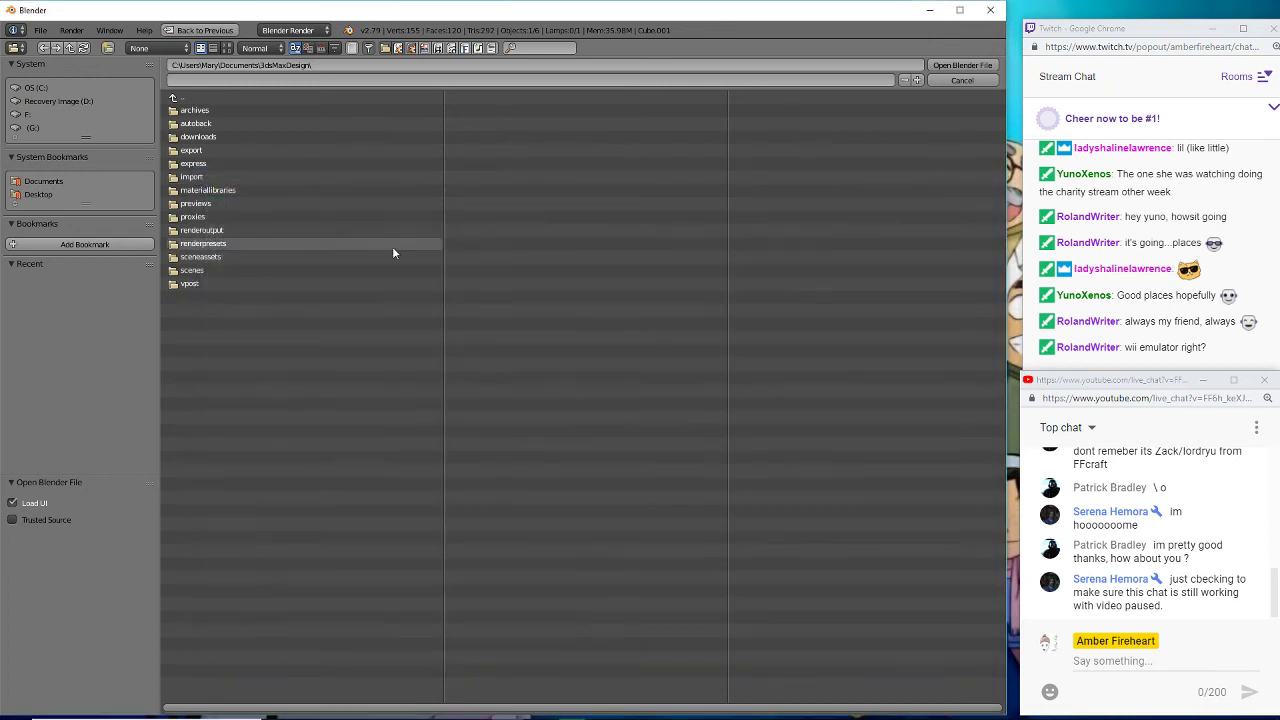
left_click(221, 271)
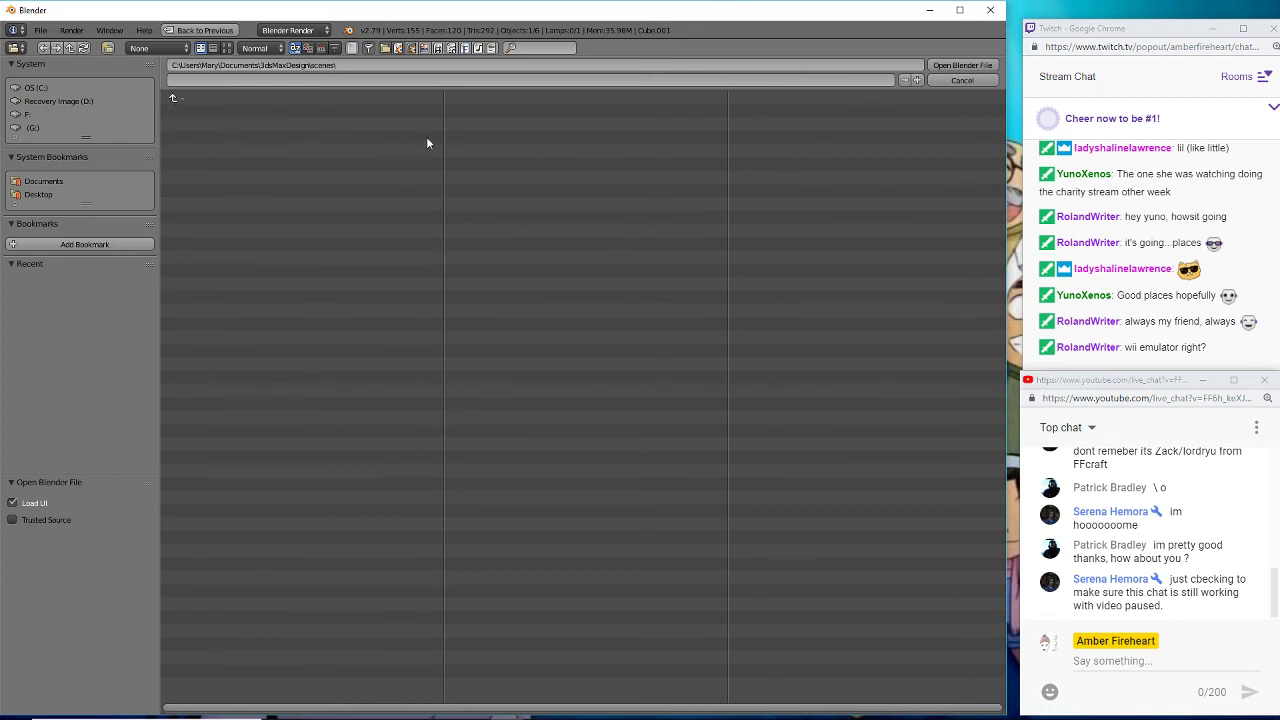
left_click(218, 96)
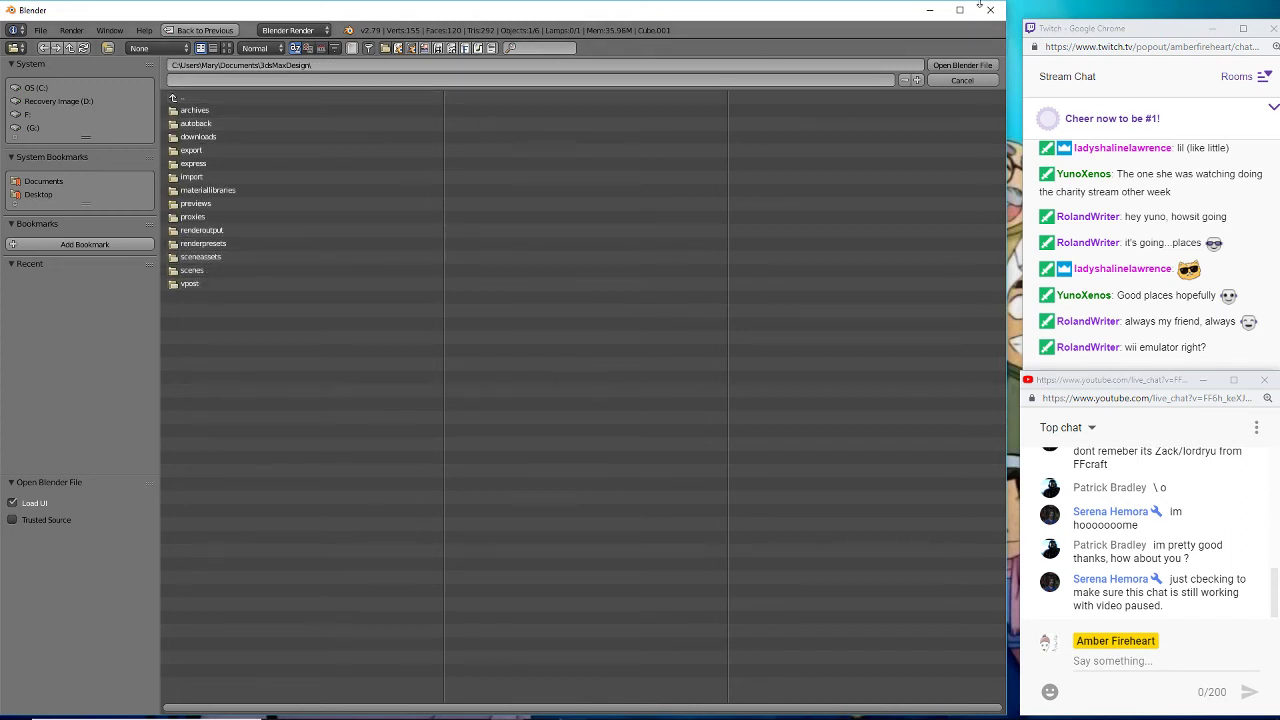
left_click(40, 33)
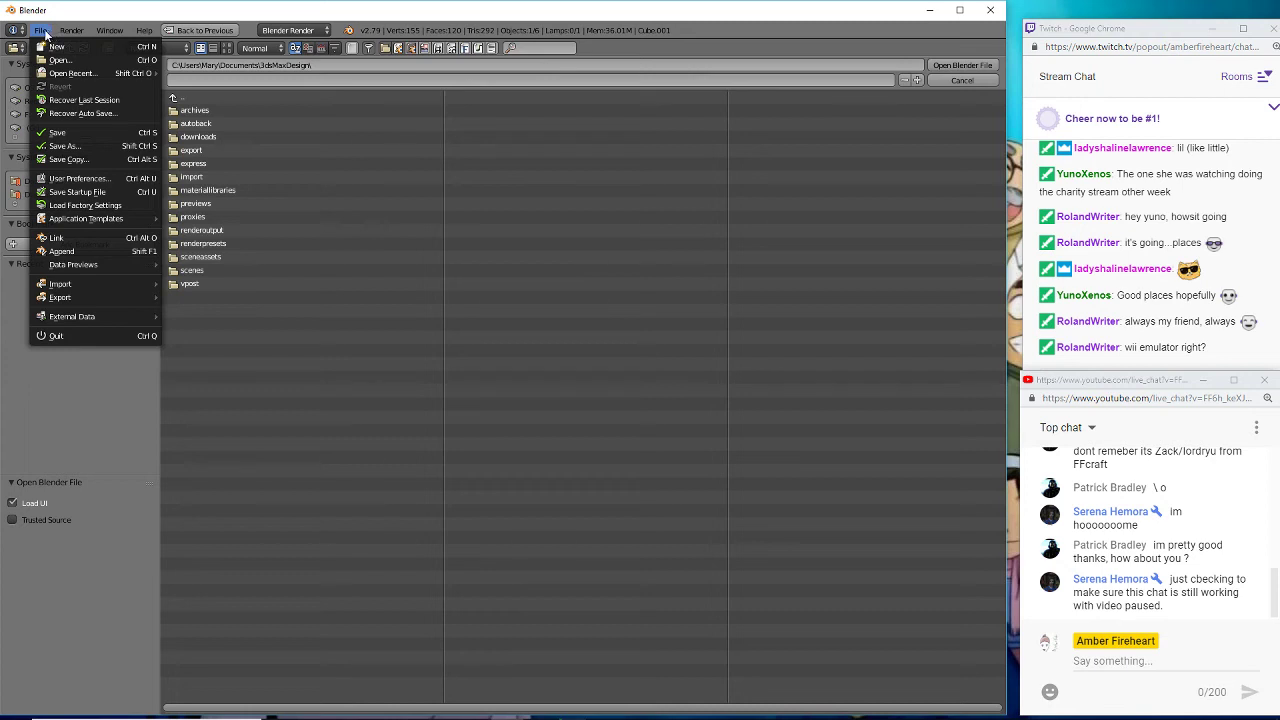
left_click(970, 81)
- Cancel moving the selected fin object at the rocket's base and undo the last operation in the scene
key("g")
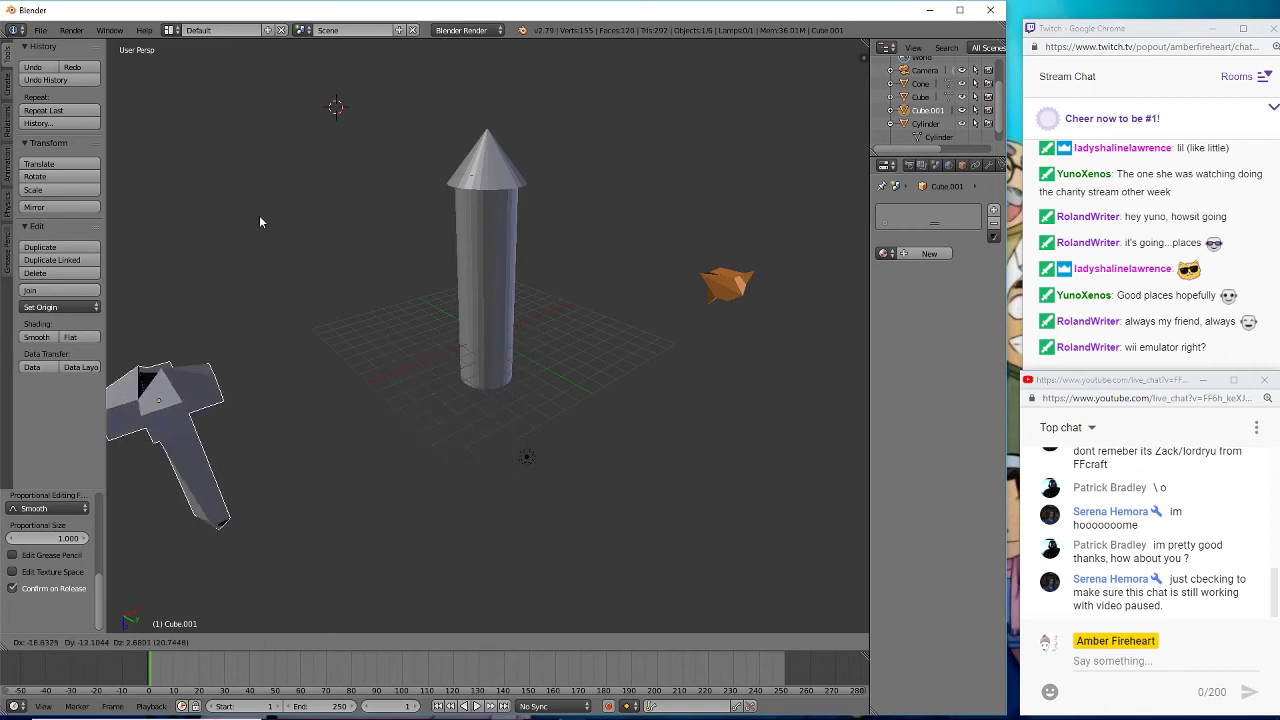
key("Escape")
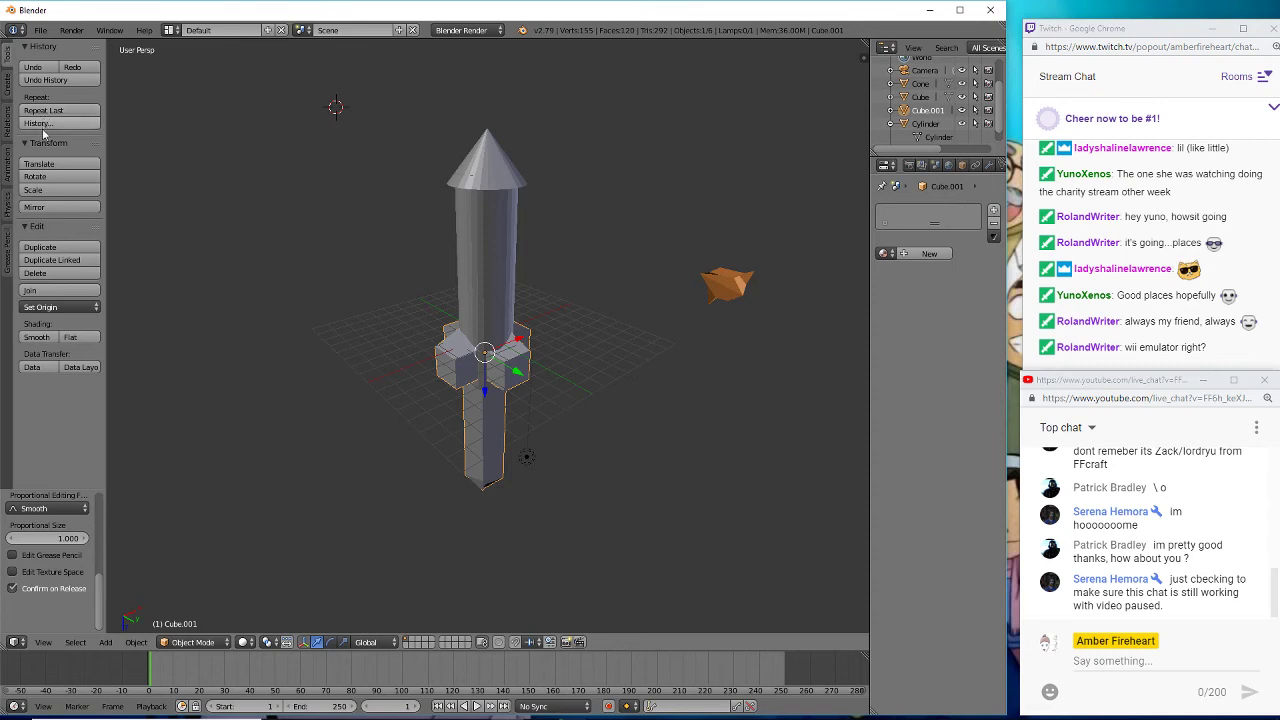
left_click(33, 67)
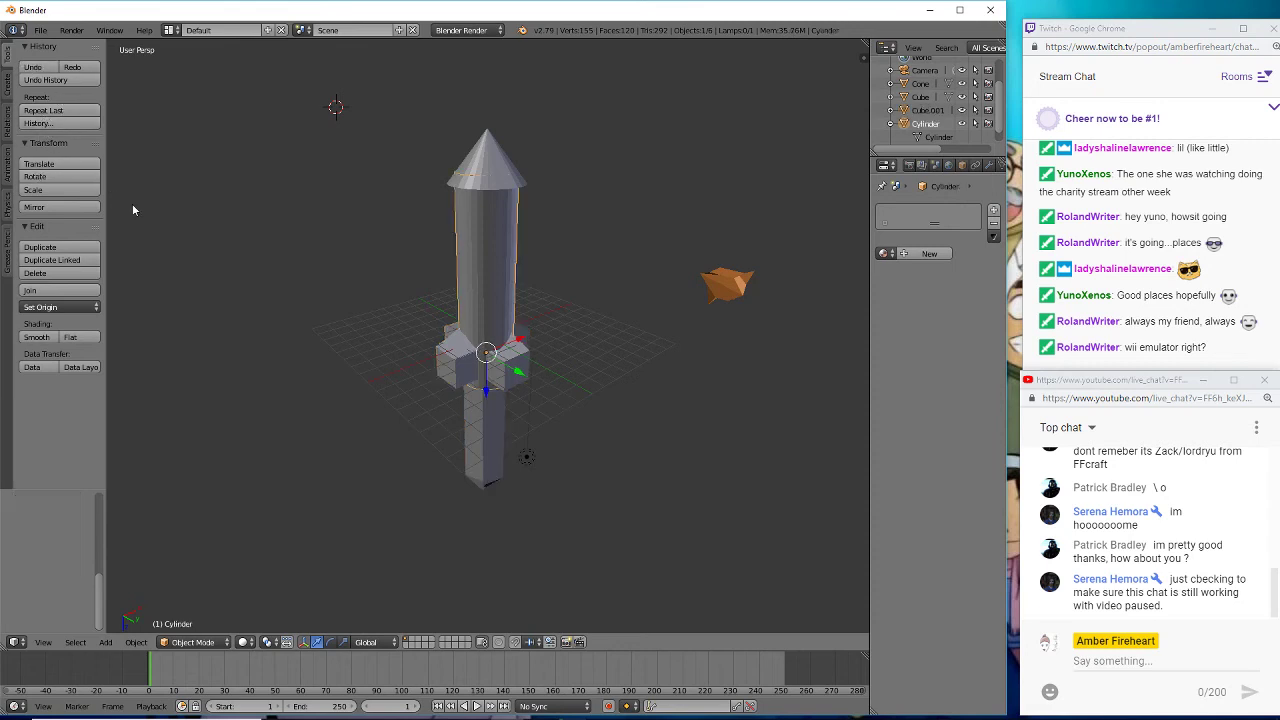
mouse_move(307, 287)
middle_mouse_down()
mouse_move(221, 224)
mouse_move(234, 185)
mouse_move(270, 245)
mouse_move(351, 274)
mouse_move(294, 277)
middle_mouse_up()
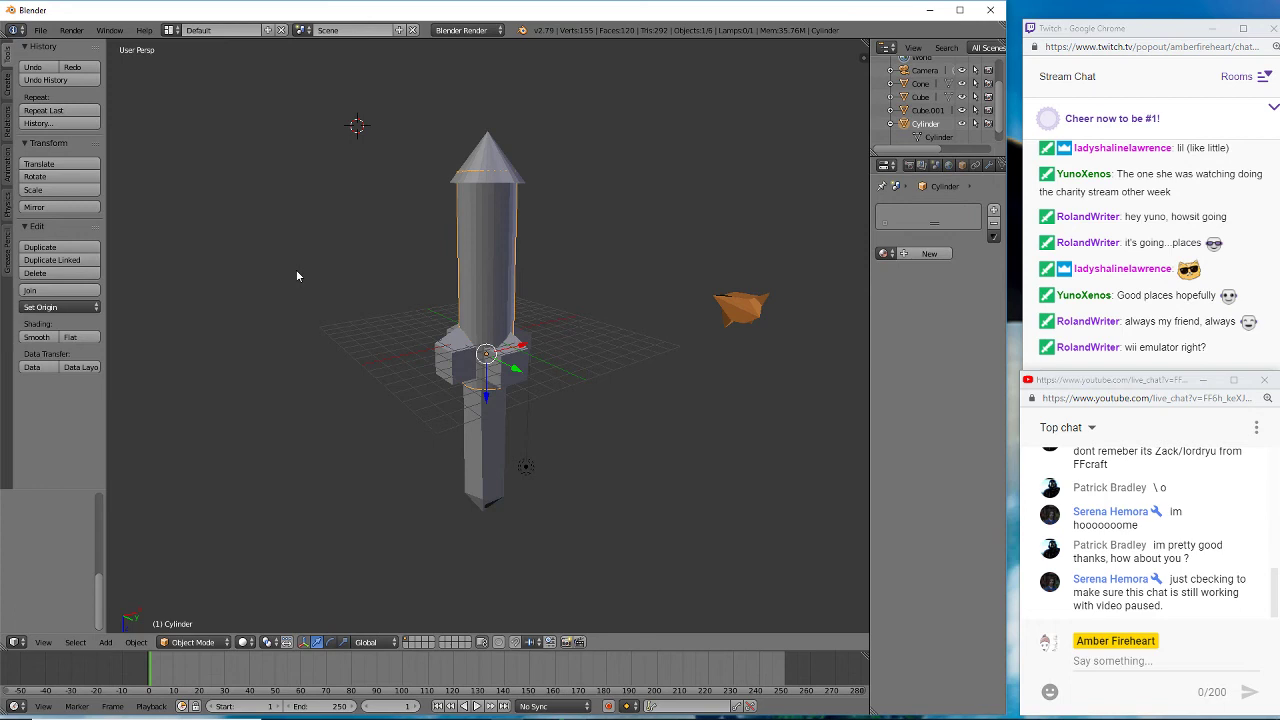
left_click(41, 31)
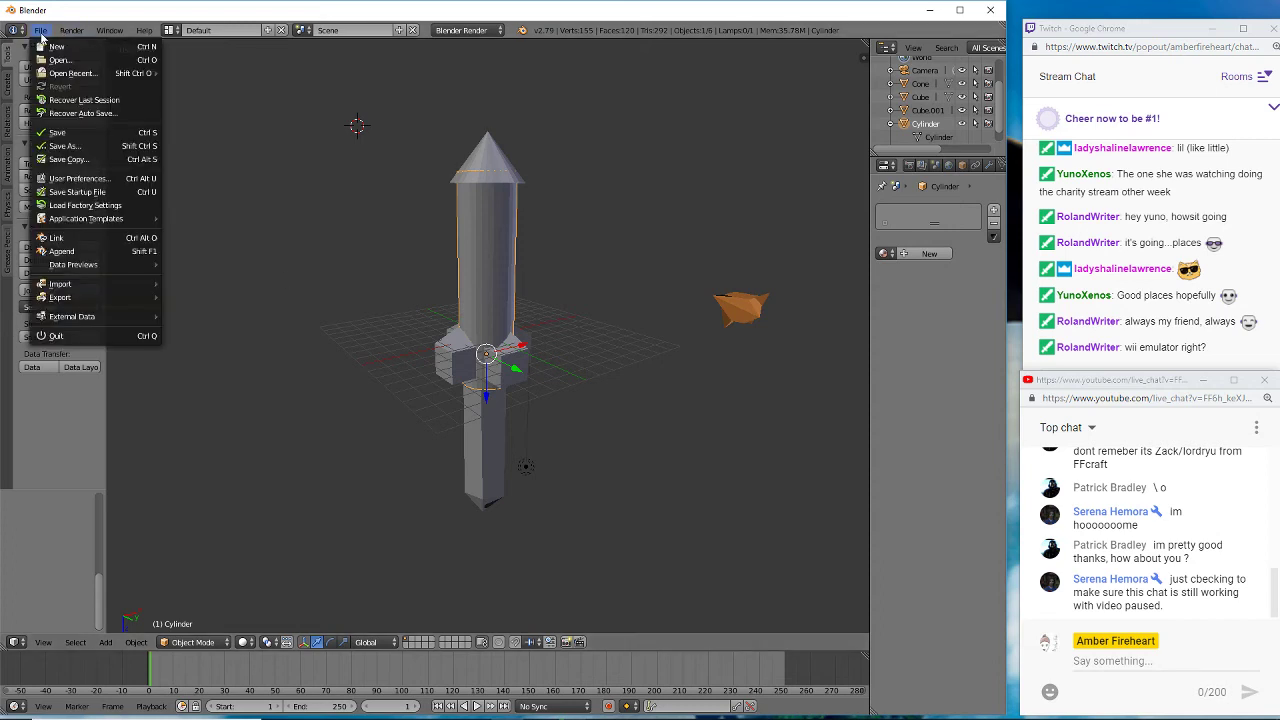
left_click(61, 146)
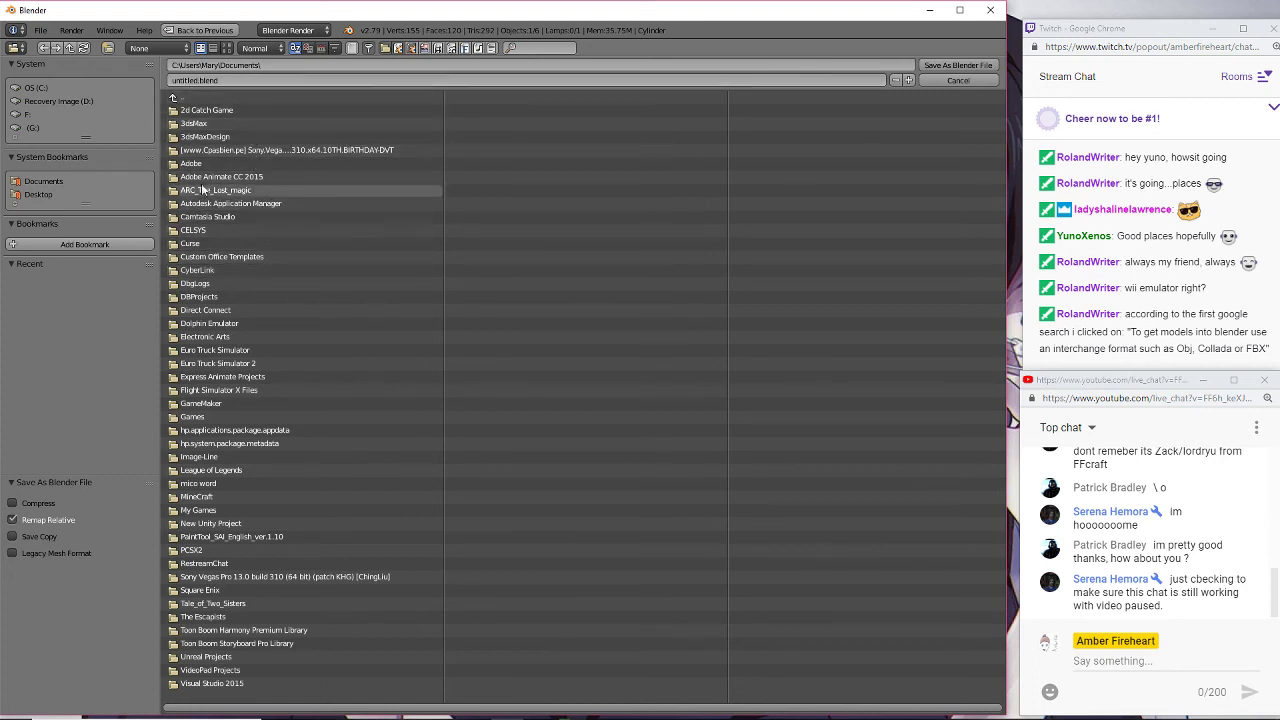
left_click(191, 97)
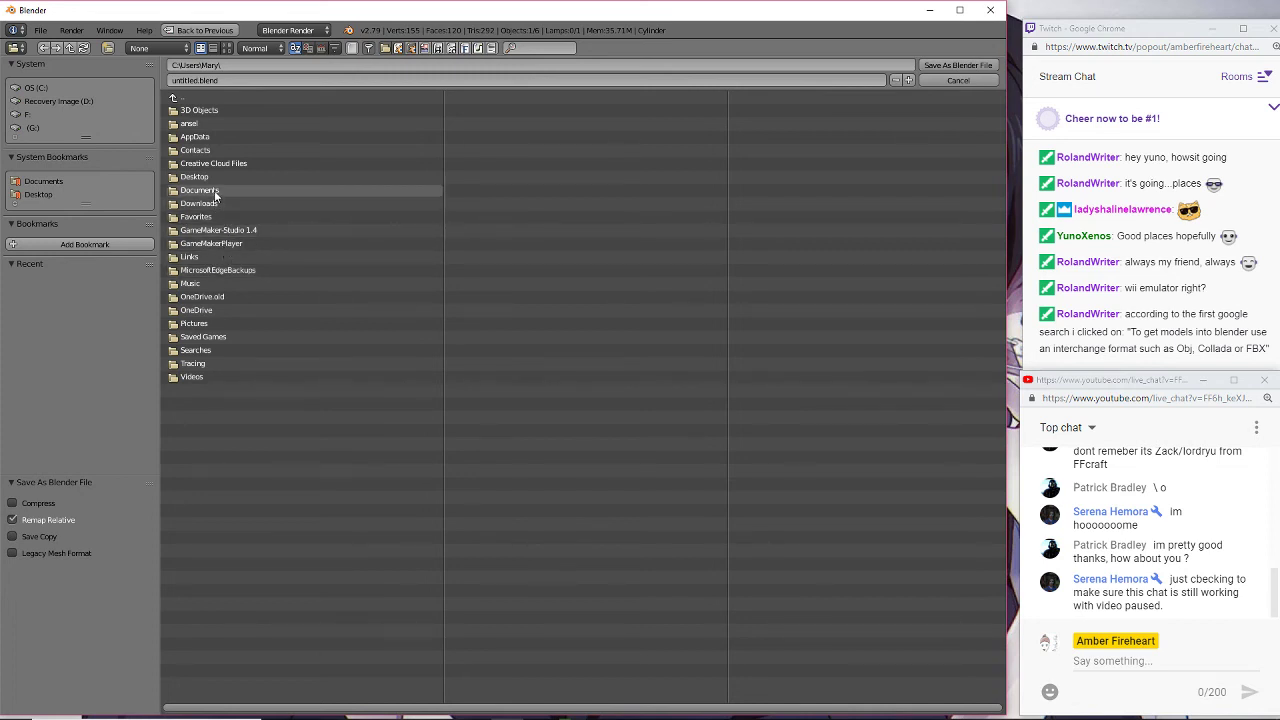
left_click(200, 177)
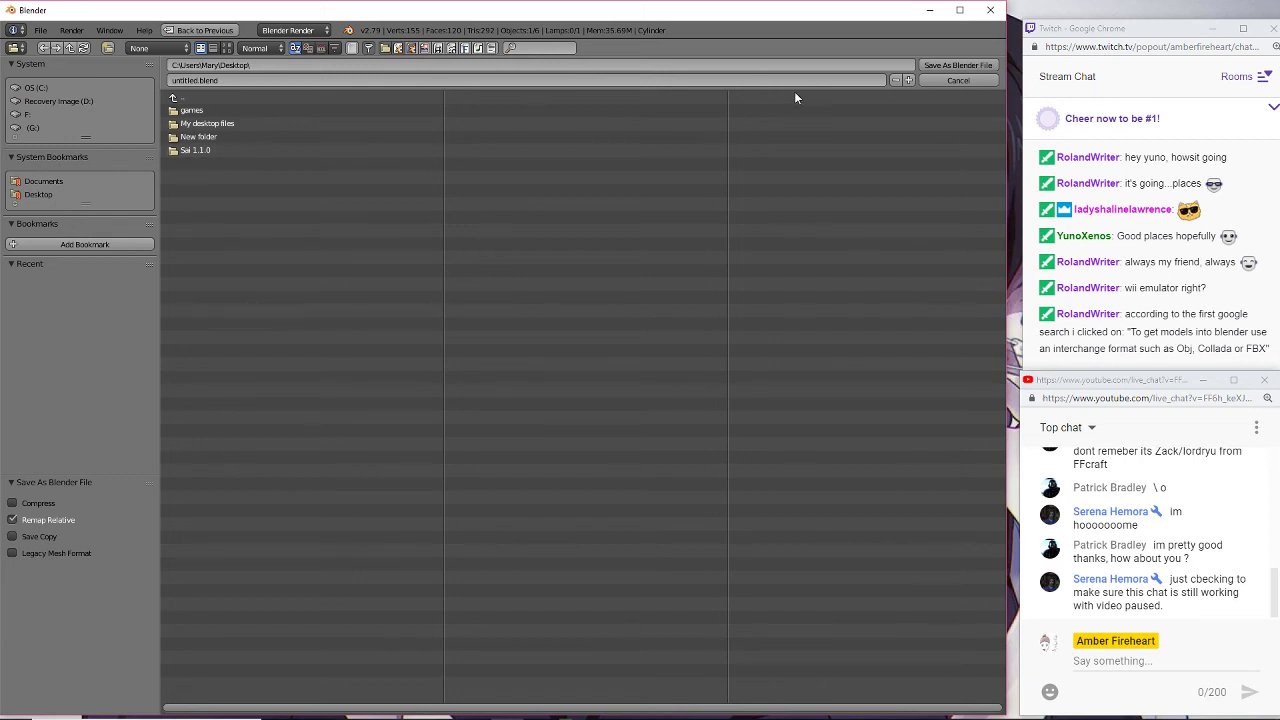
left_click(957, 81)
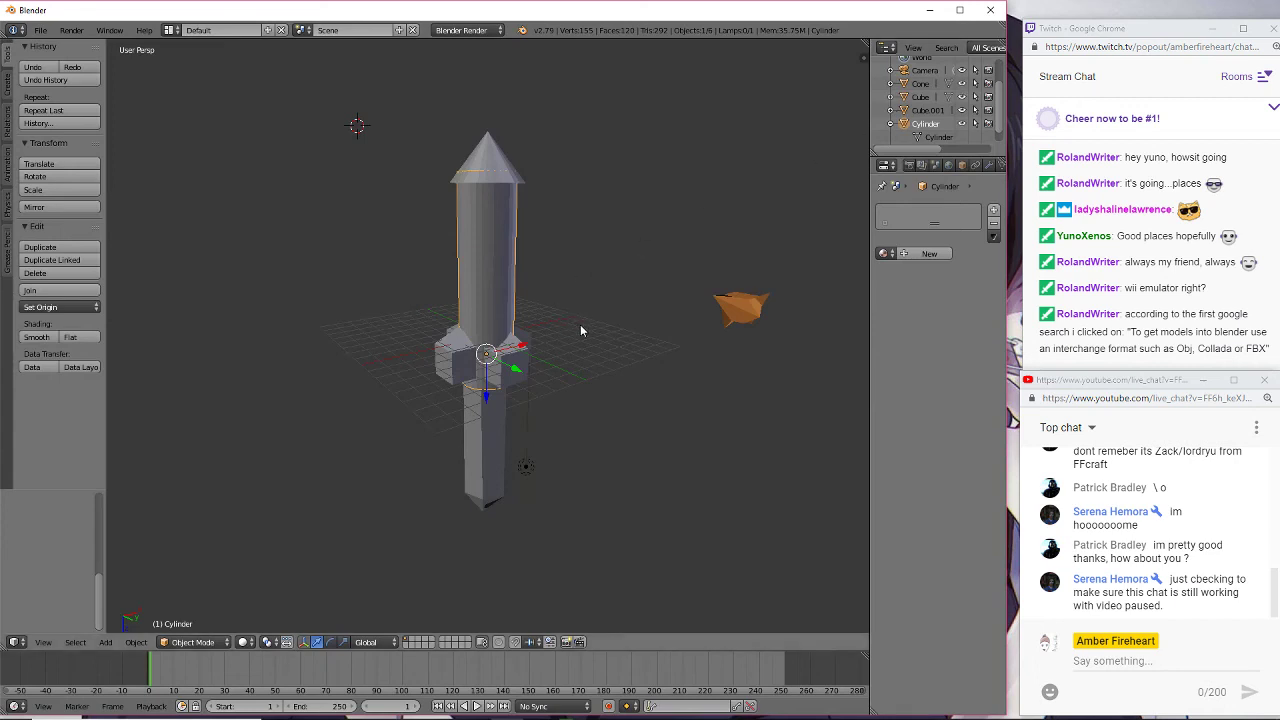
- Switch to the Chrome window showing the Twitch channel and open a new tab
mouse_move(513, 711)
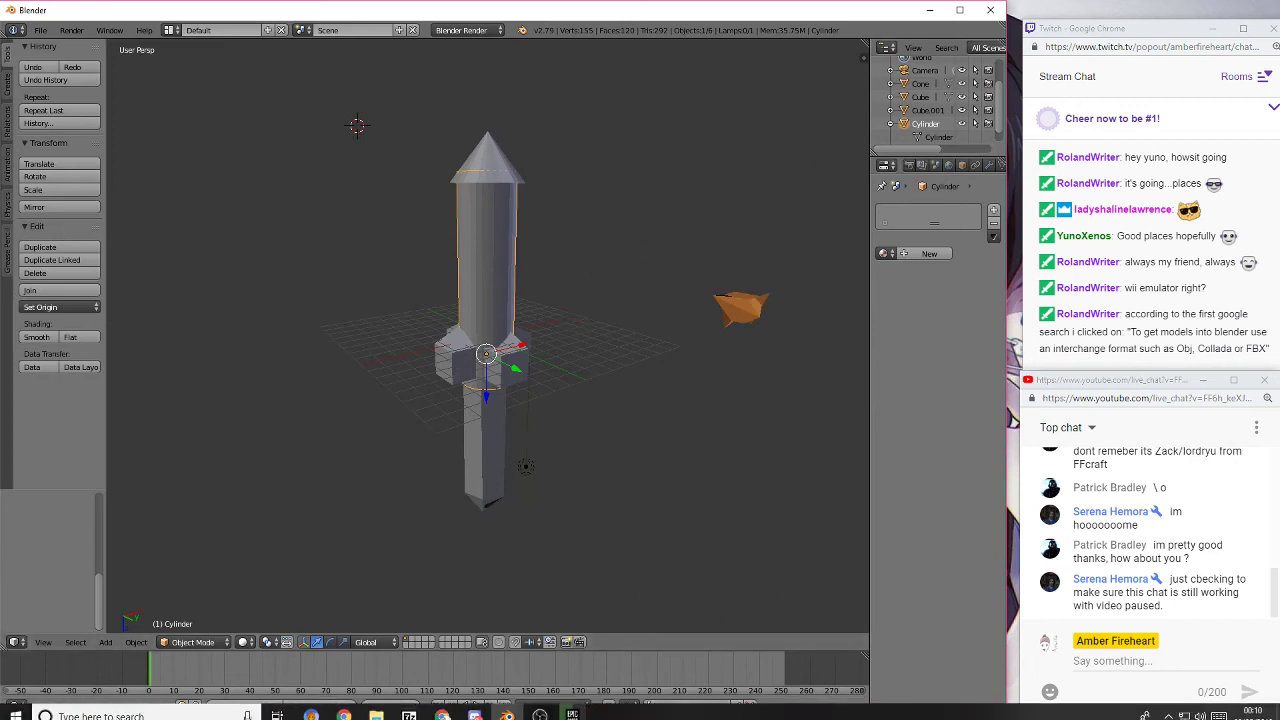
mouse_move(443, 707)
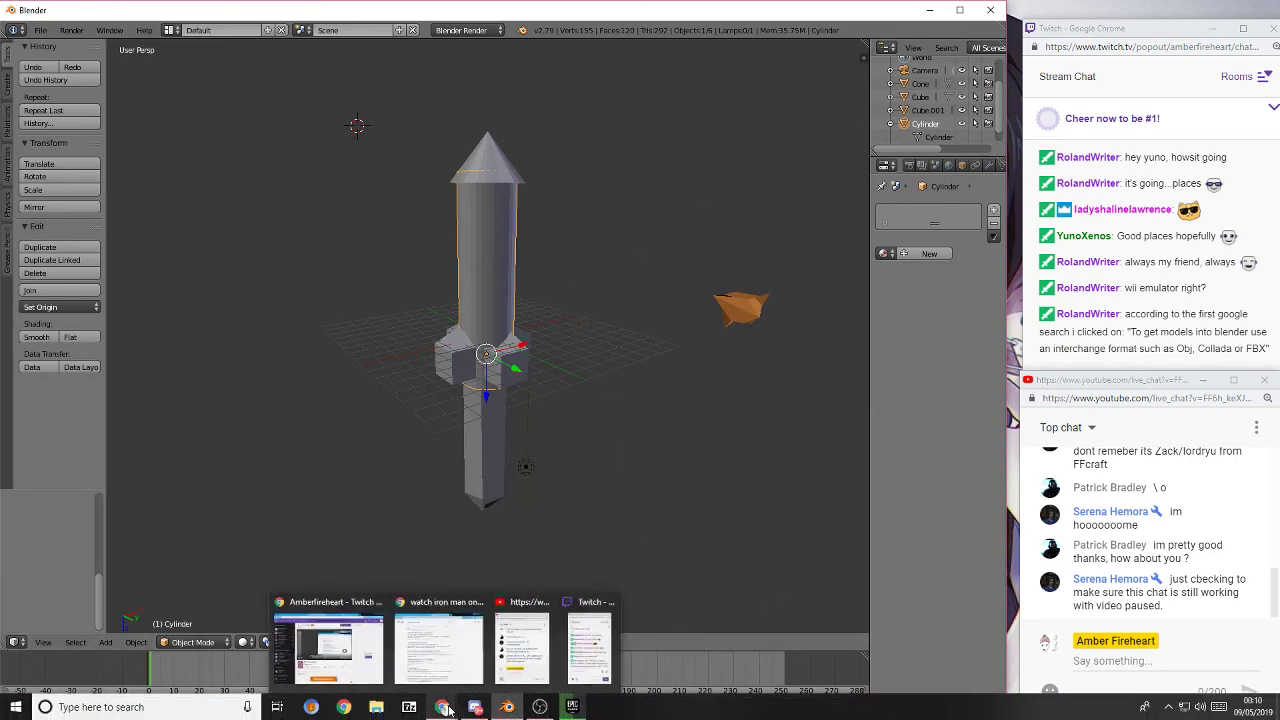
left_click(363, 673)
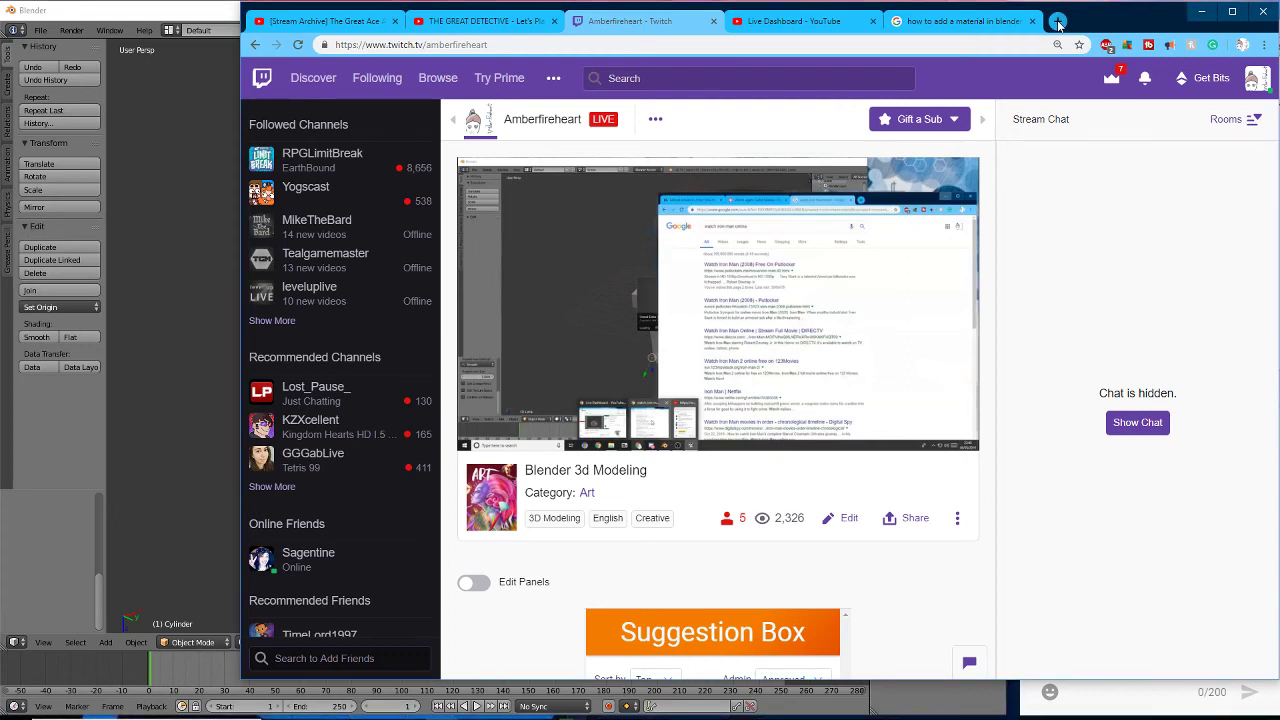
double_click(1058, 21)
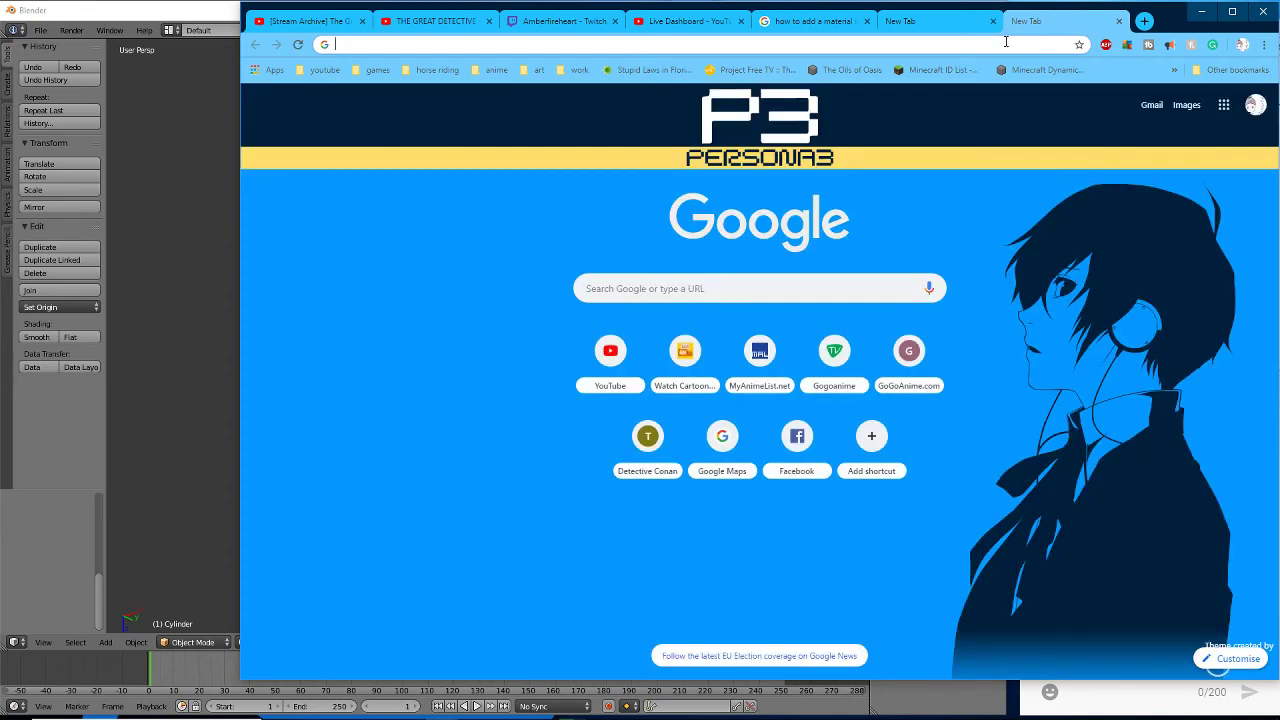
type("obd3")
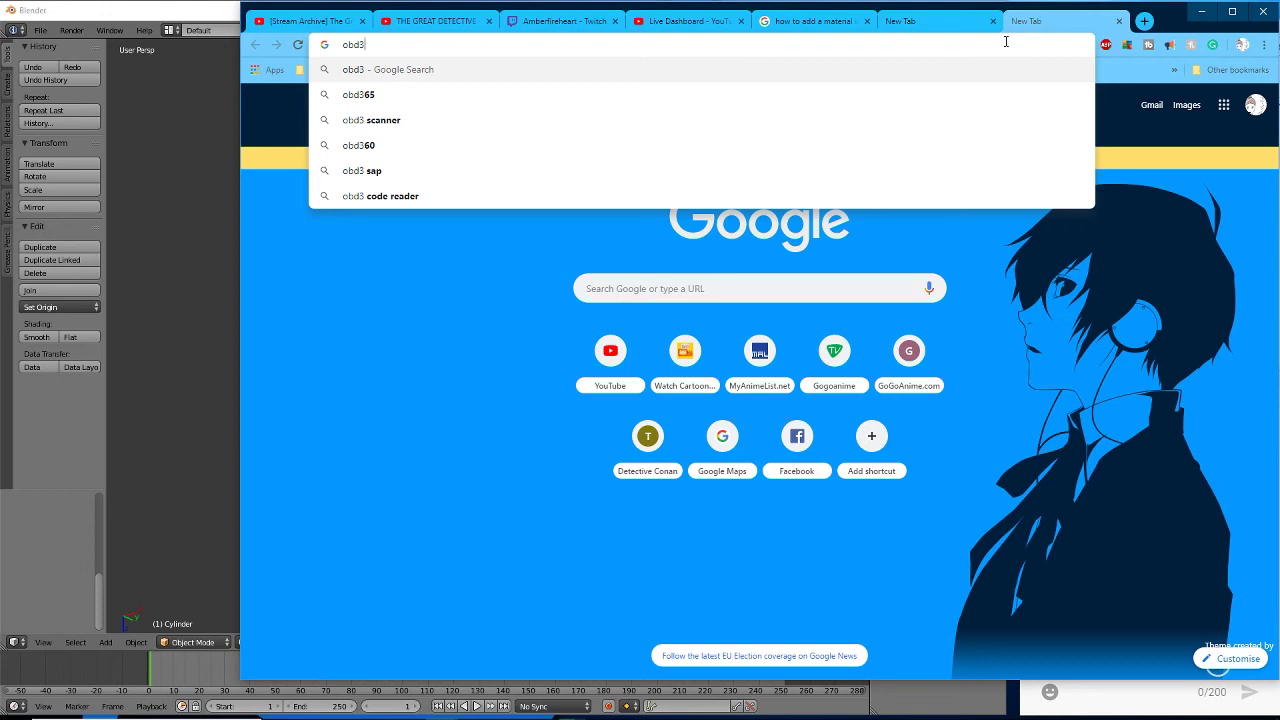
key("BackSpace")
key("BackSpace")
key("BackSpace")
key("BackSpace")
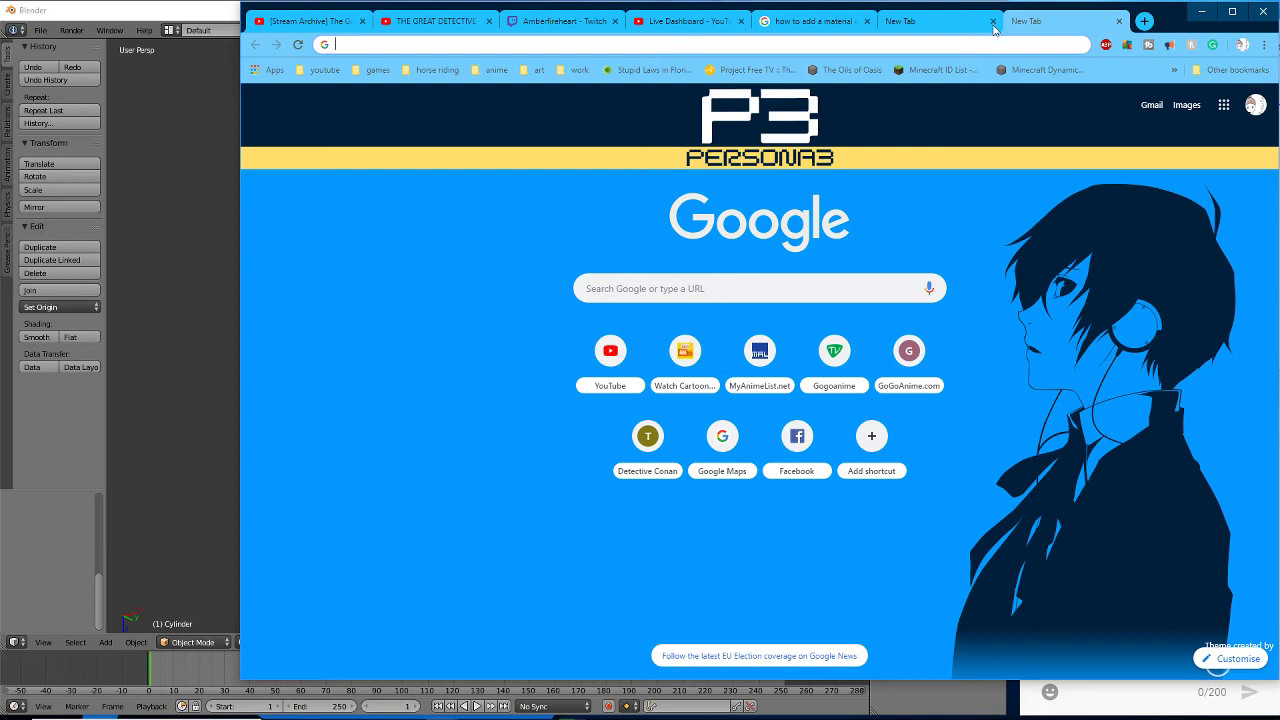
left_click(993, 21)
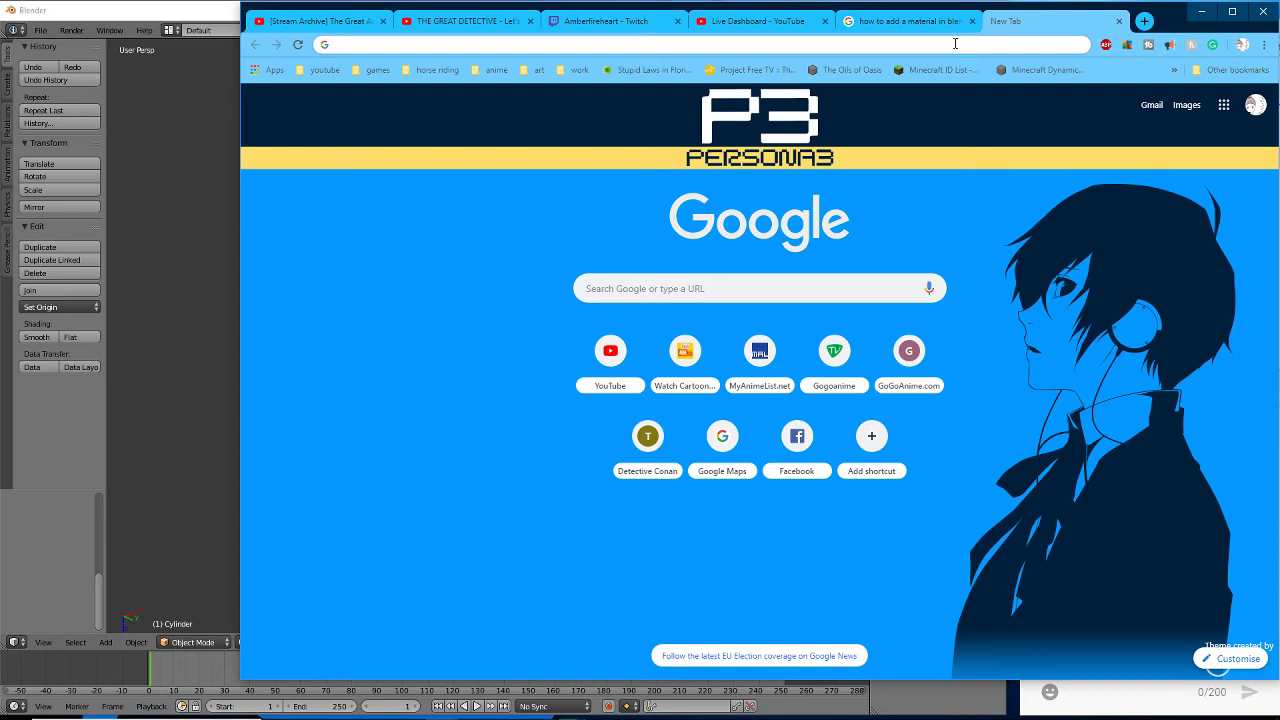
type("m")
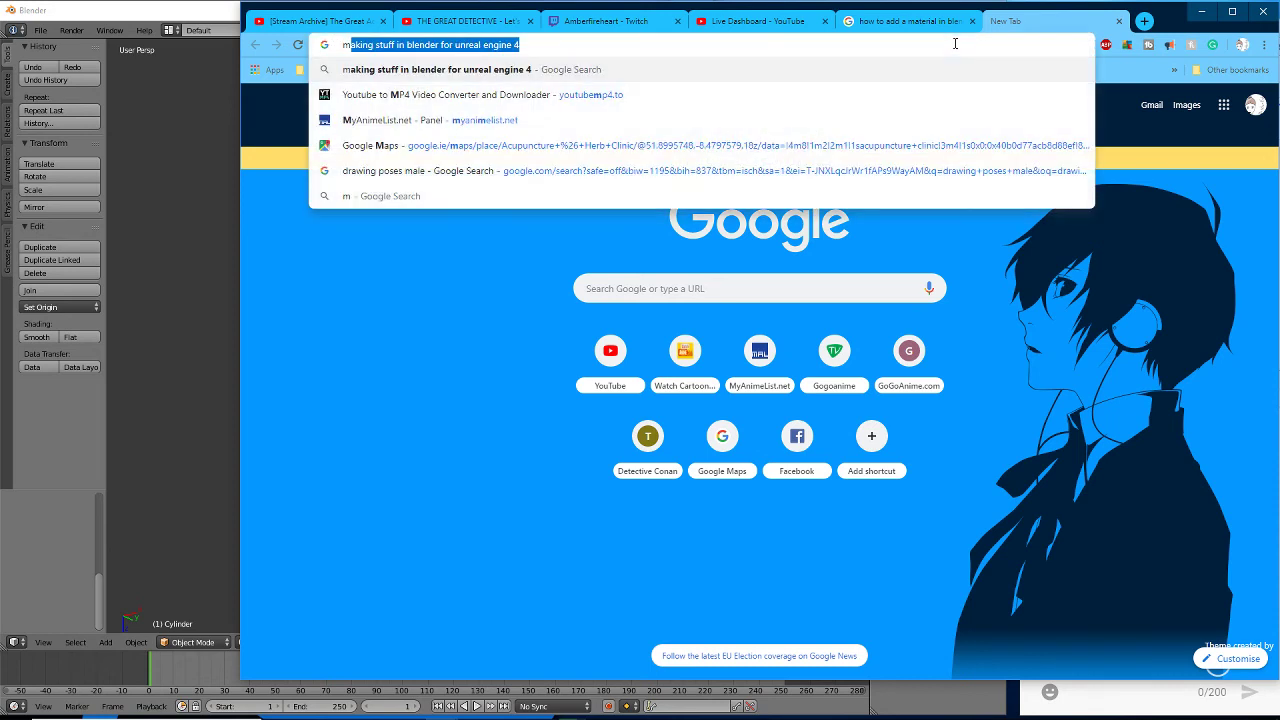
type("ax")
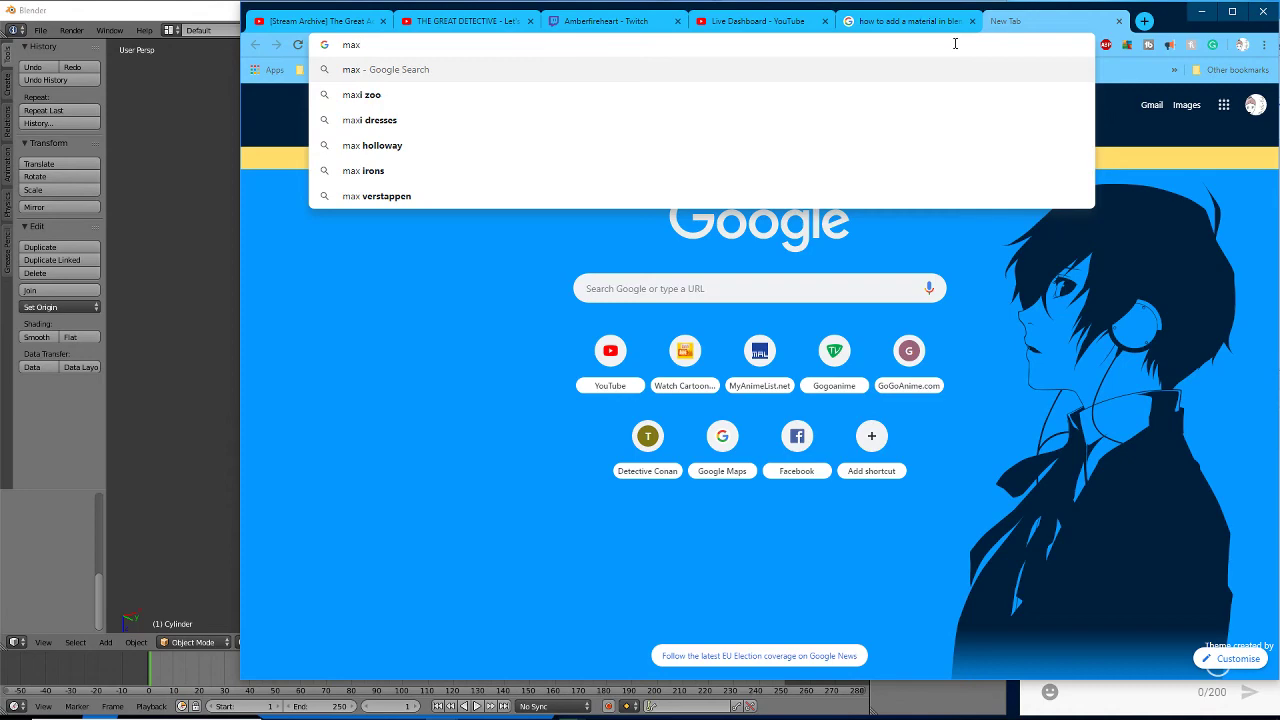
key("BackSpace")
key("BackSpace")
key("BackSpace")
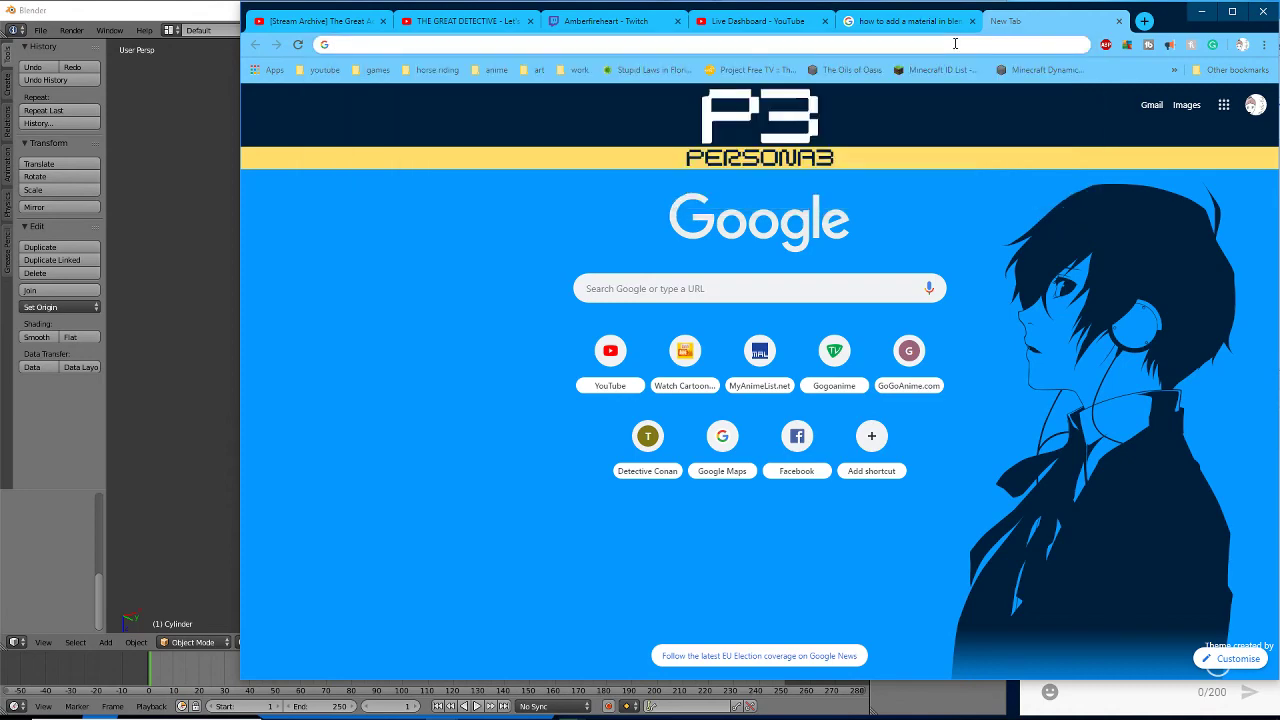
- Search Google for "3d max file converter"
type("3")
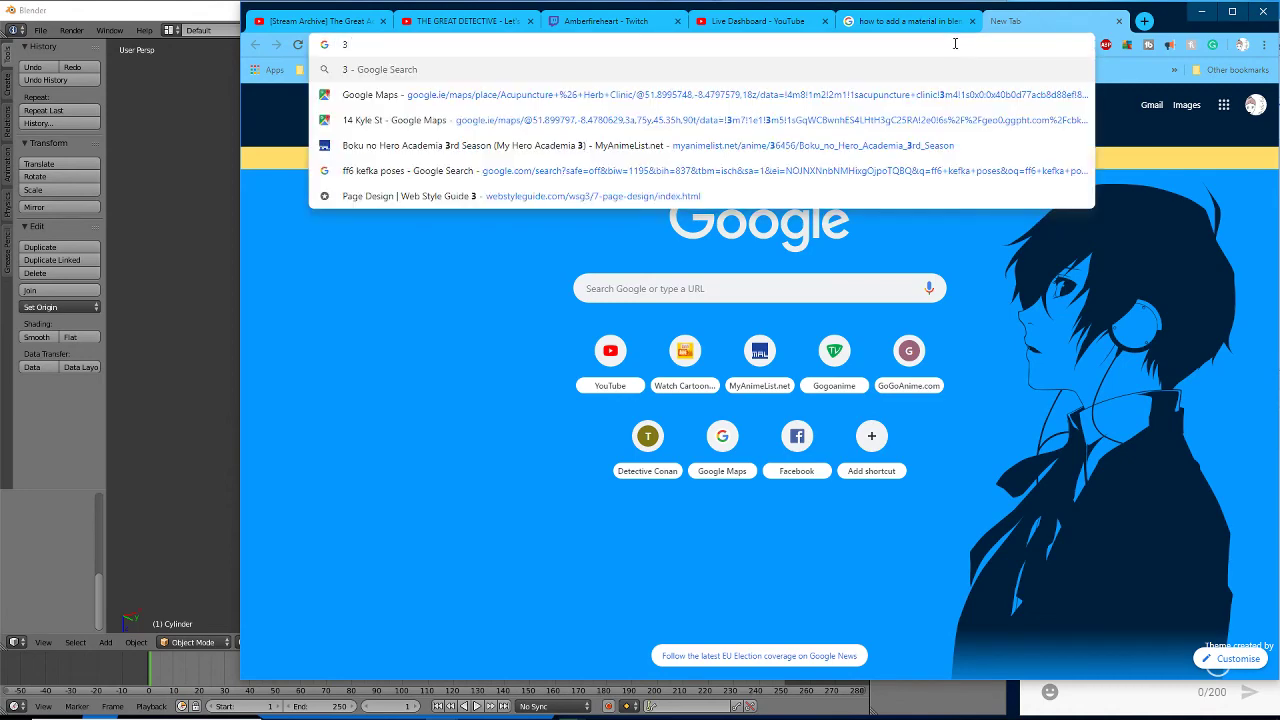
type("d ma")
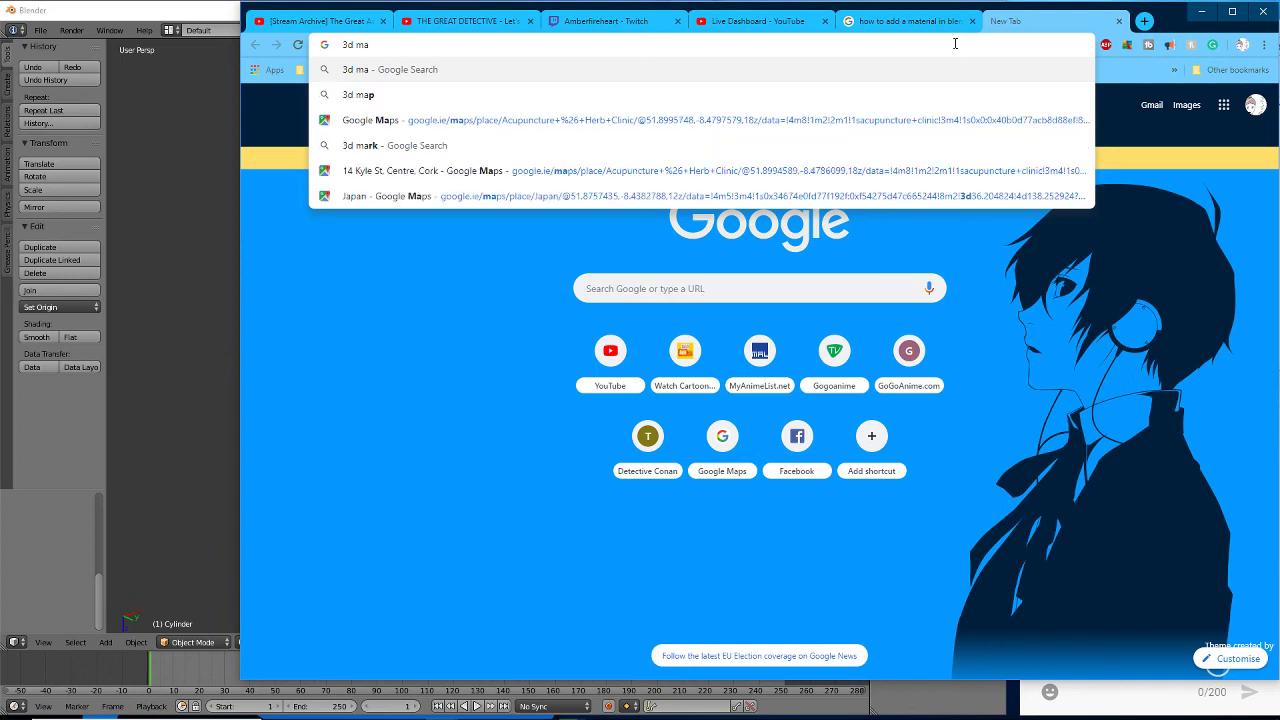
type("x")
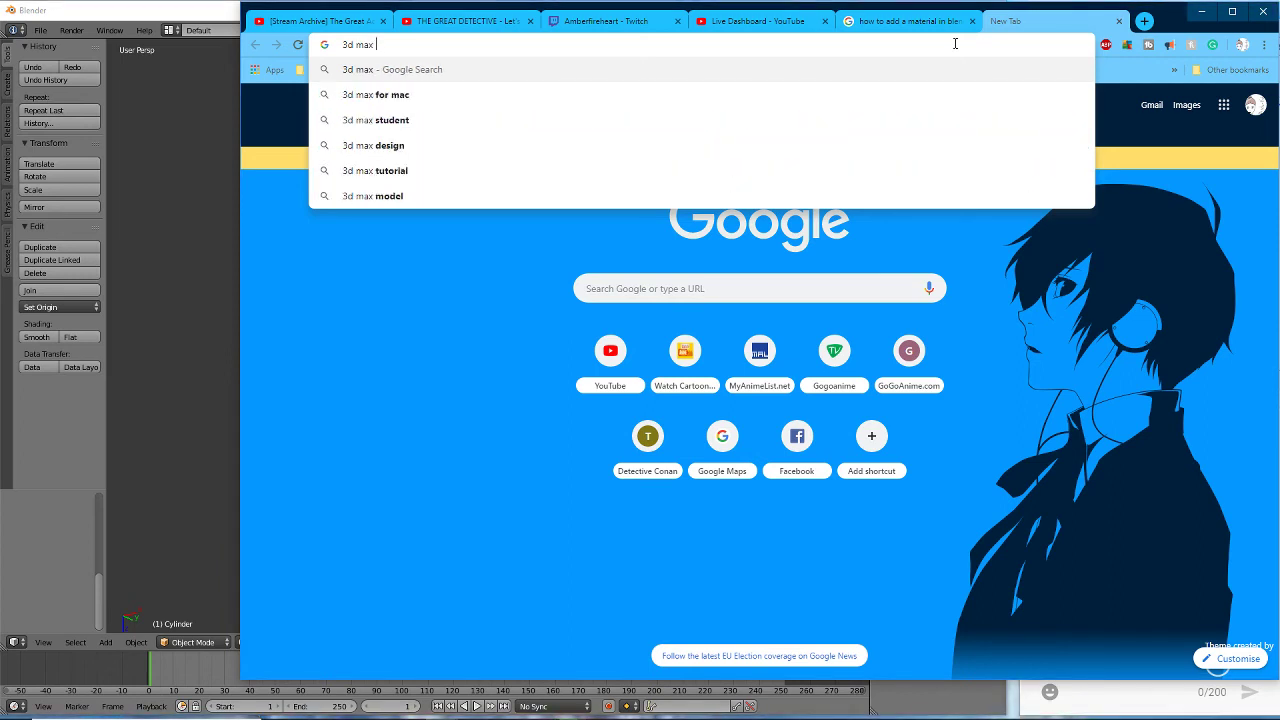
type(" file")
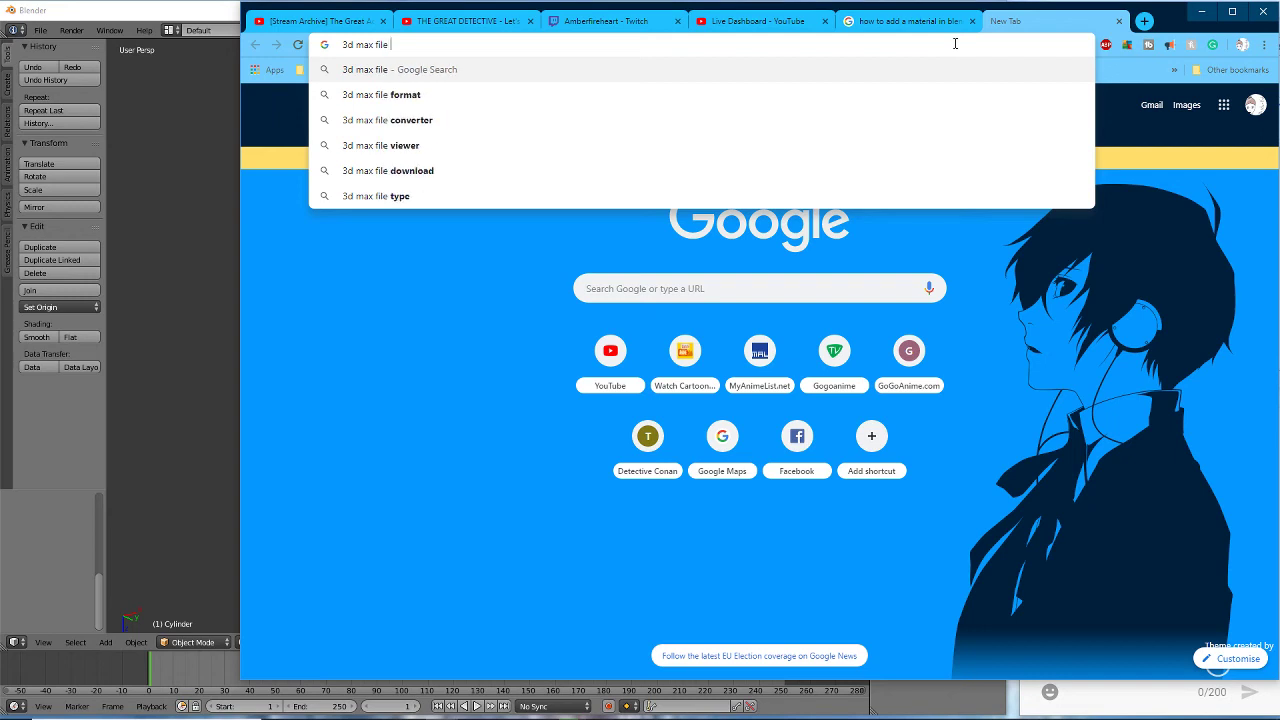
key("Down")
key("Down")
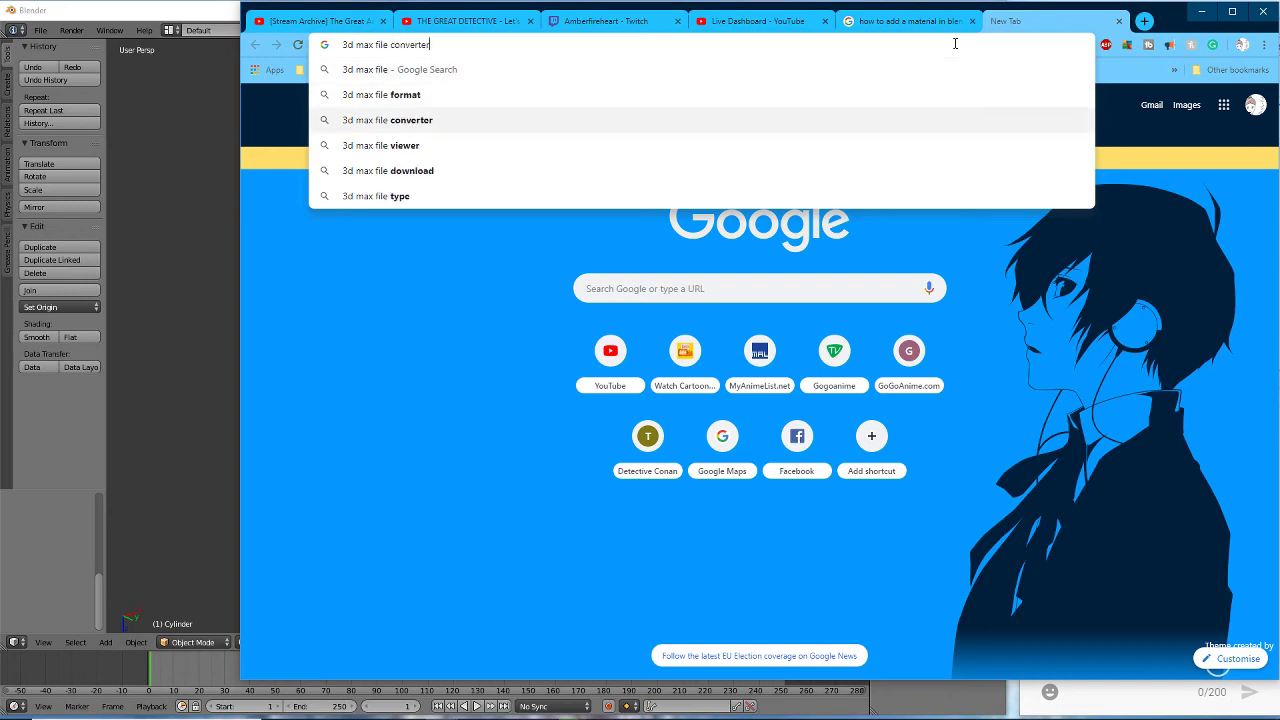
key("Return")
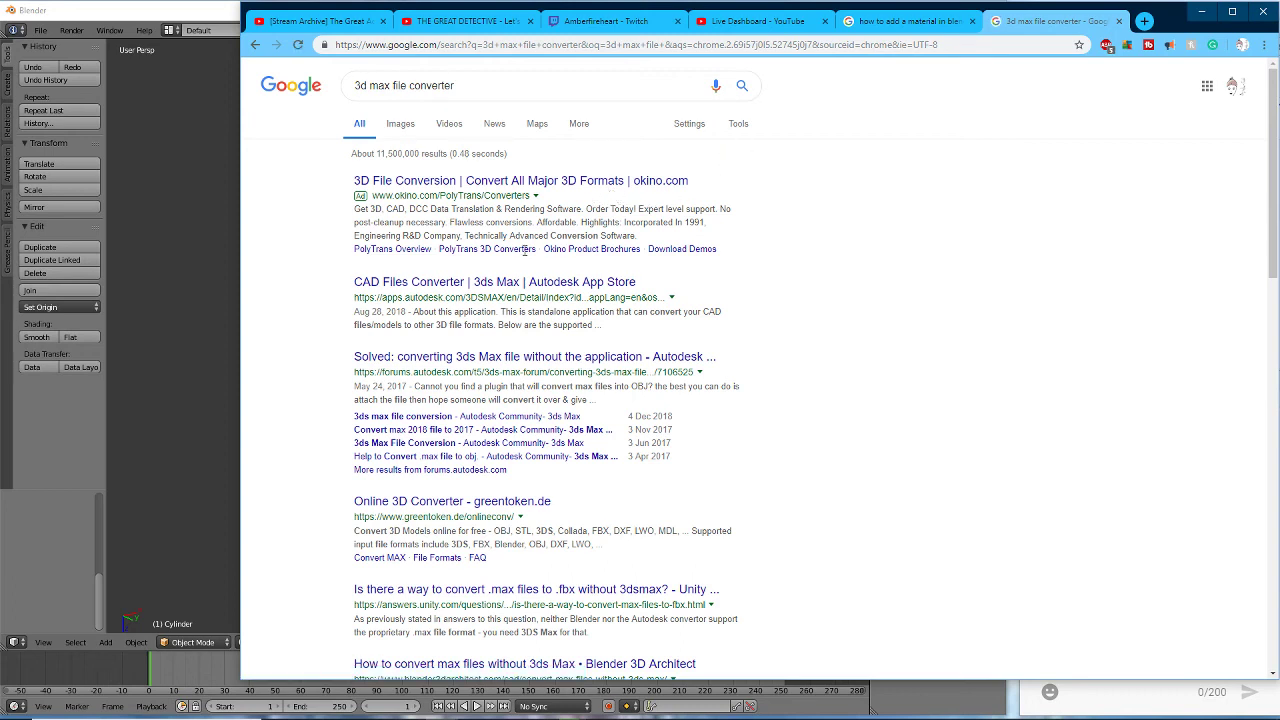
- Open the Autodesk App Store result "CAD Files Converter" in a new tab and switch to that tab
right_click(460, 289)
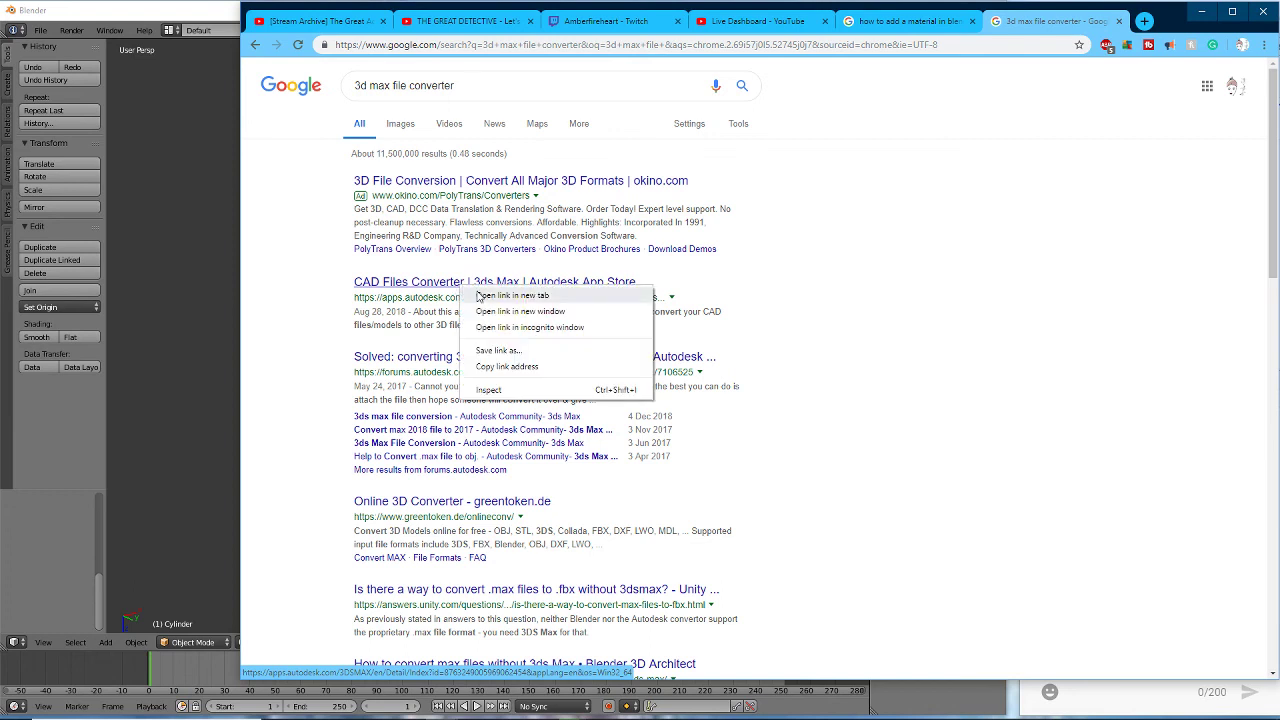
left_click(490, 294)
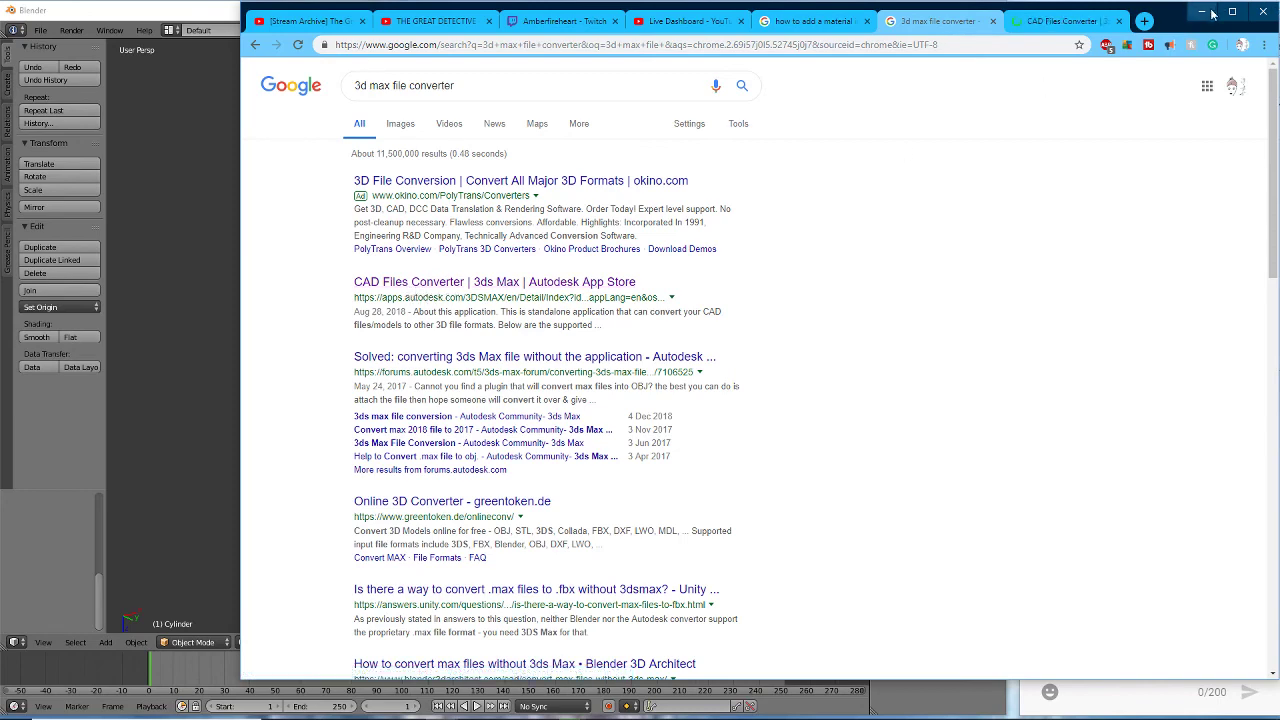
left_click(1067, 21)
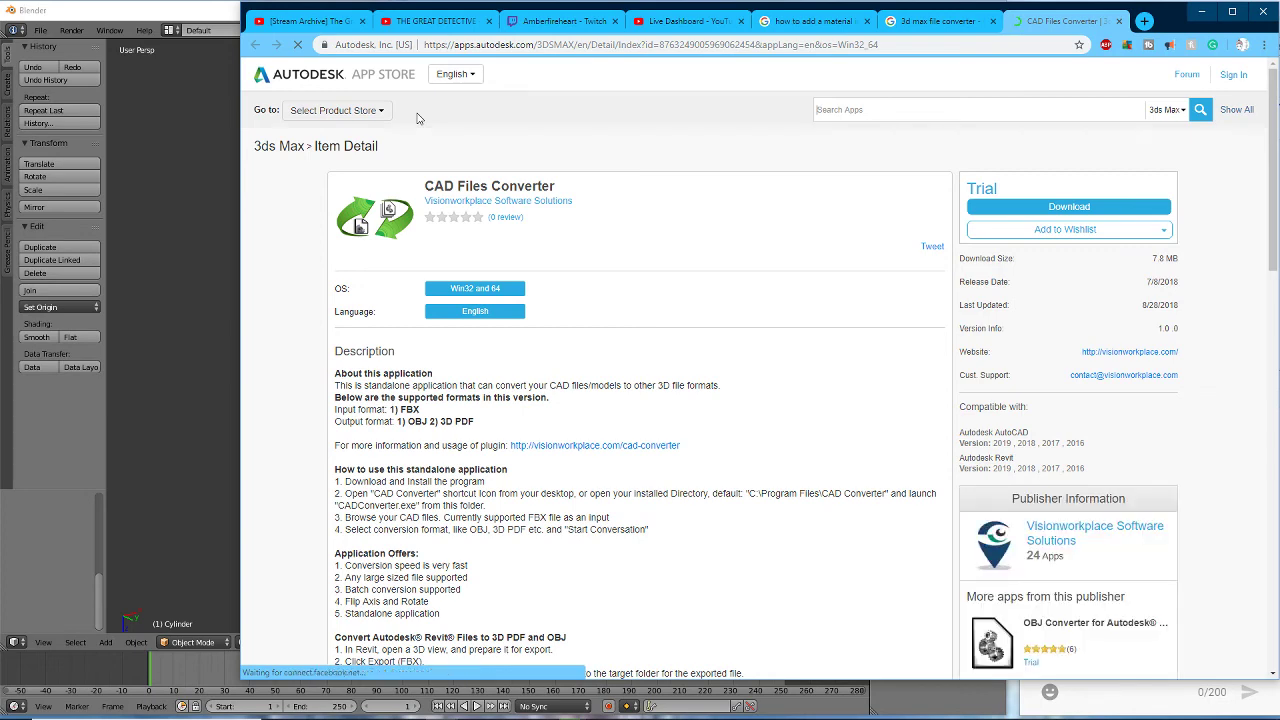
- Read the CAD Files Converter description, agree to Autodesk's data collection request and close the page
scroll(680, 265, "down", 3)
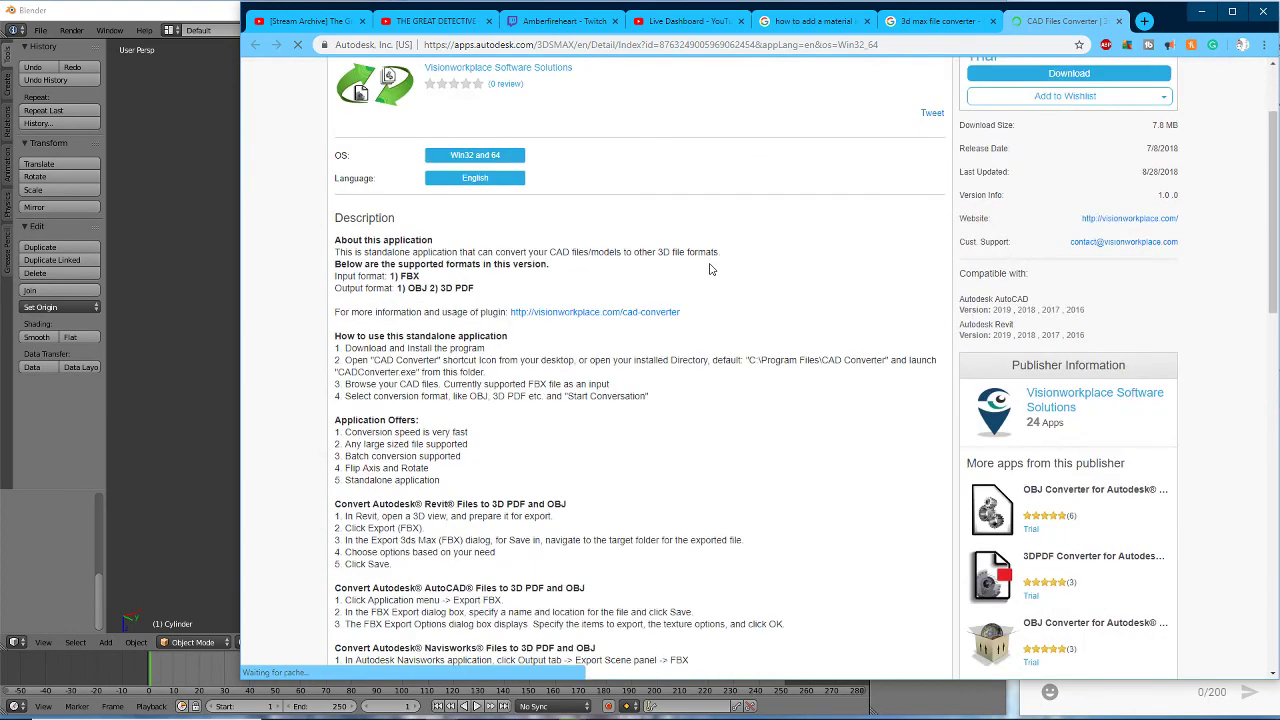
scroll(709, 269, "down", 4)
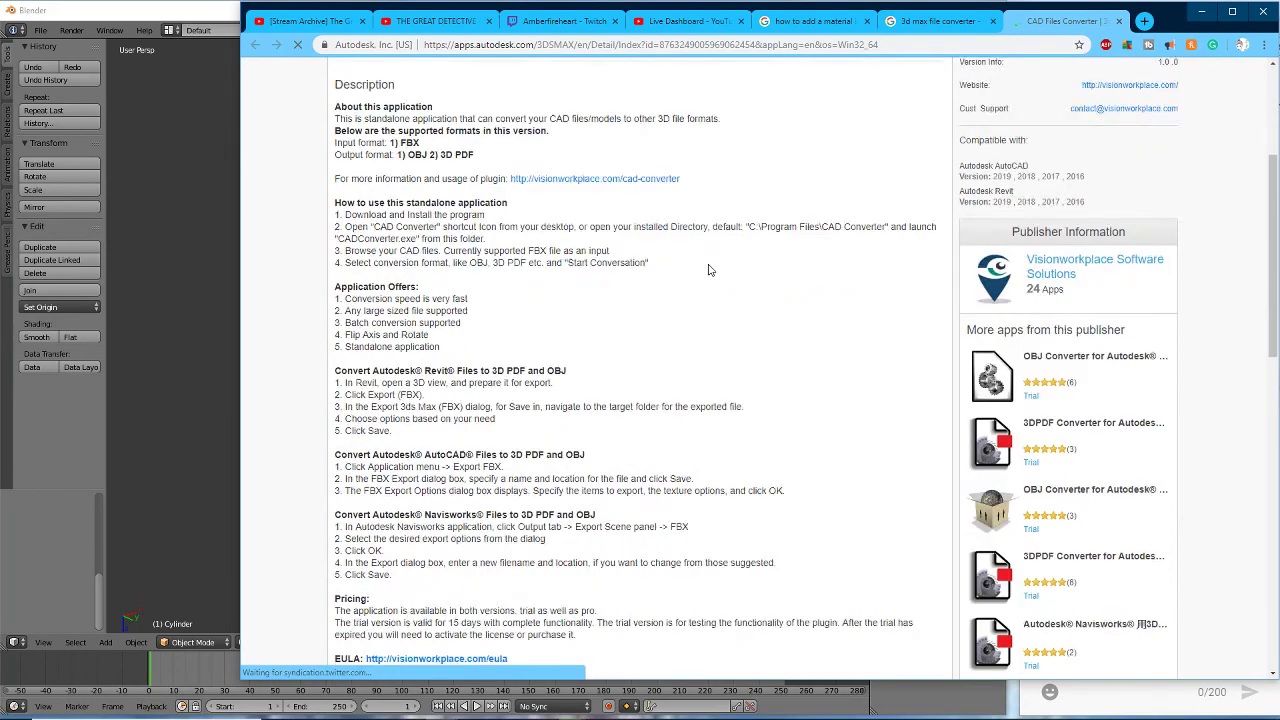
scroll(709, 269, "down", 3)
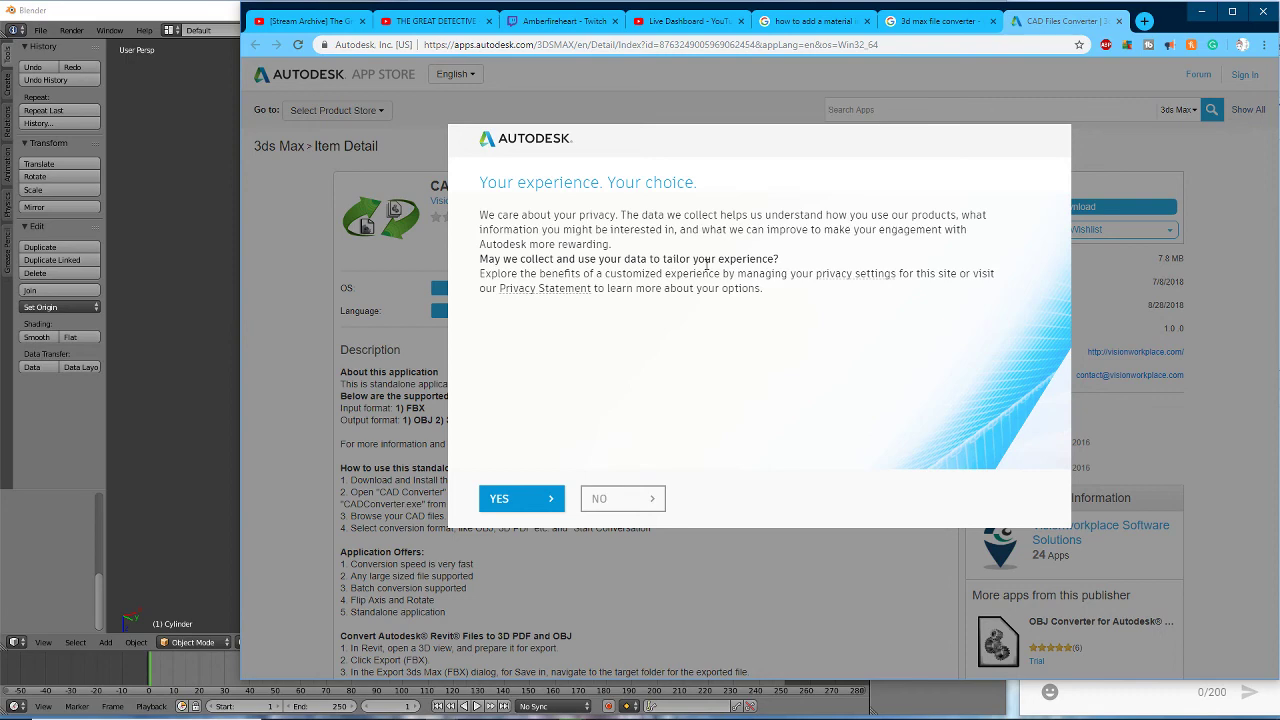
left_click(501, 501)
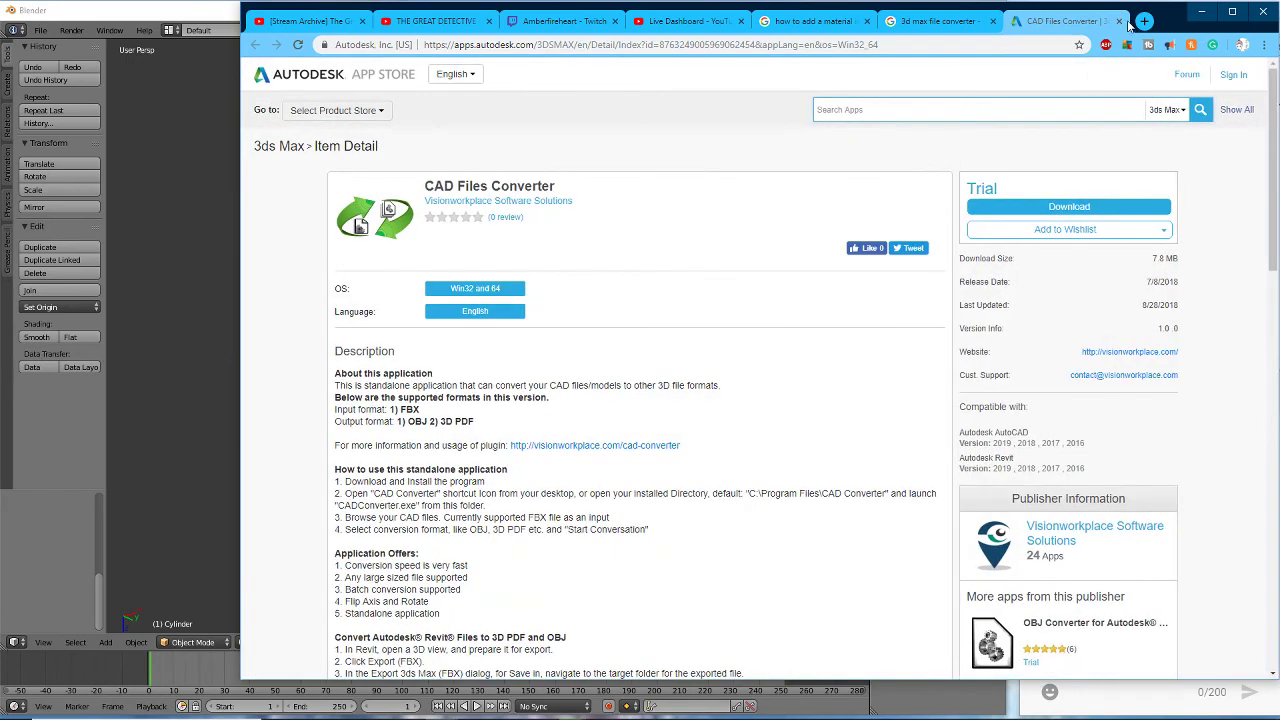
left_click(1118, 22)
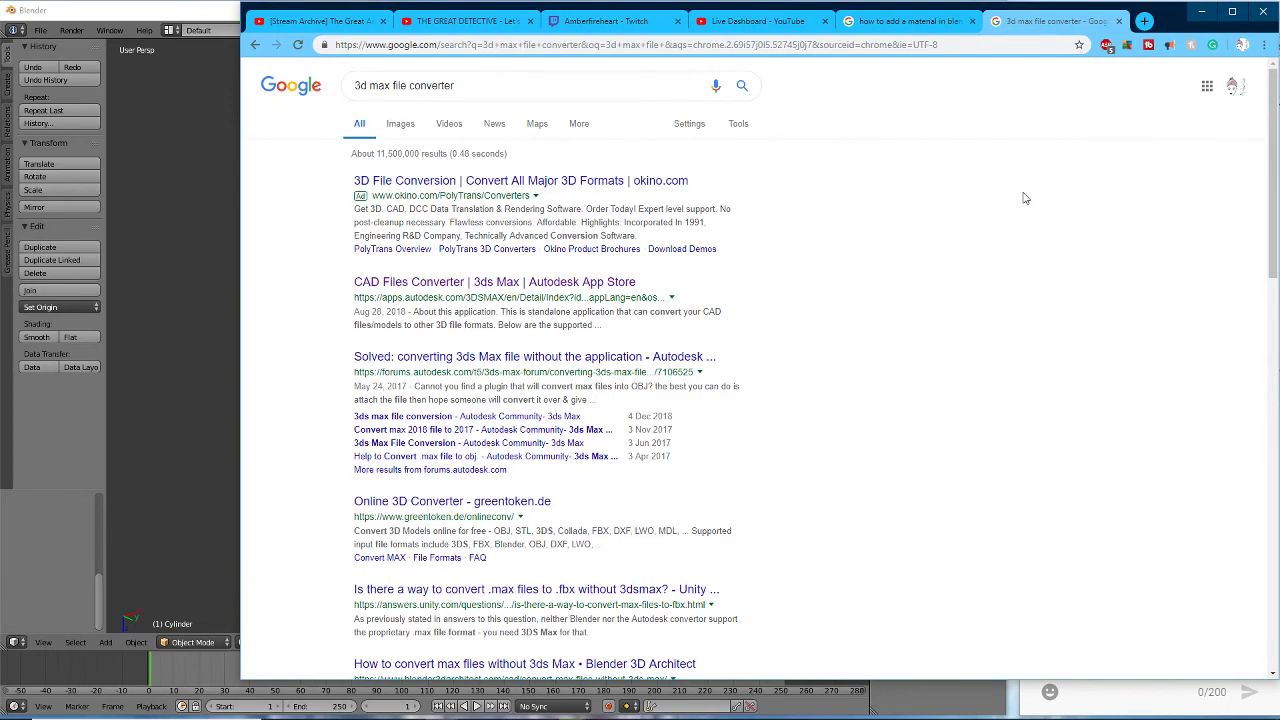
- Open greentoken.de's Online 3D Converter and try to add college work ff 7.max from the scenes folder inside Documents\3dsMaxDesign
left_click(521, 506)
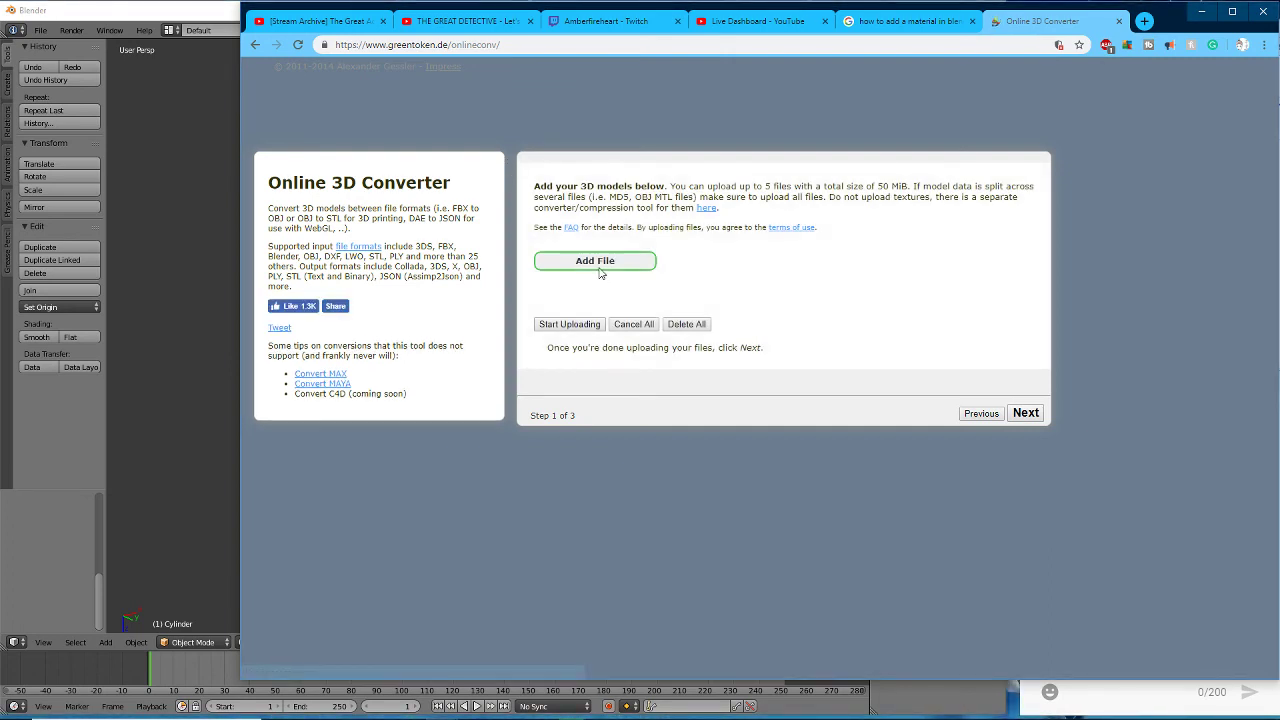
left_click(587, 266)
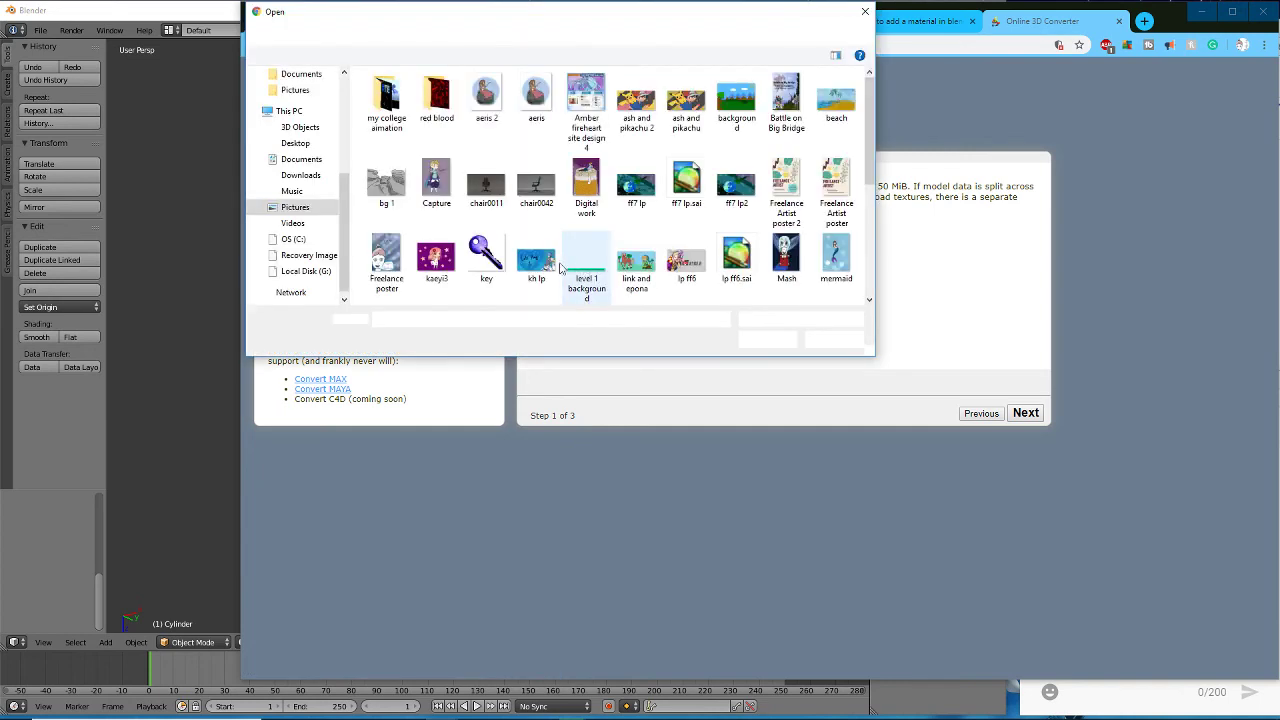
left_click(299, 161)
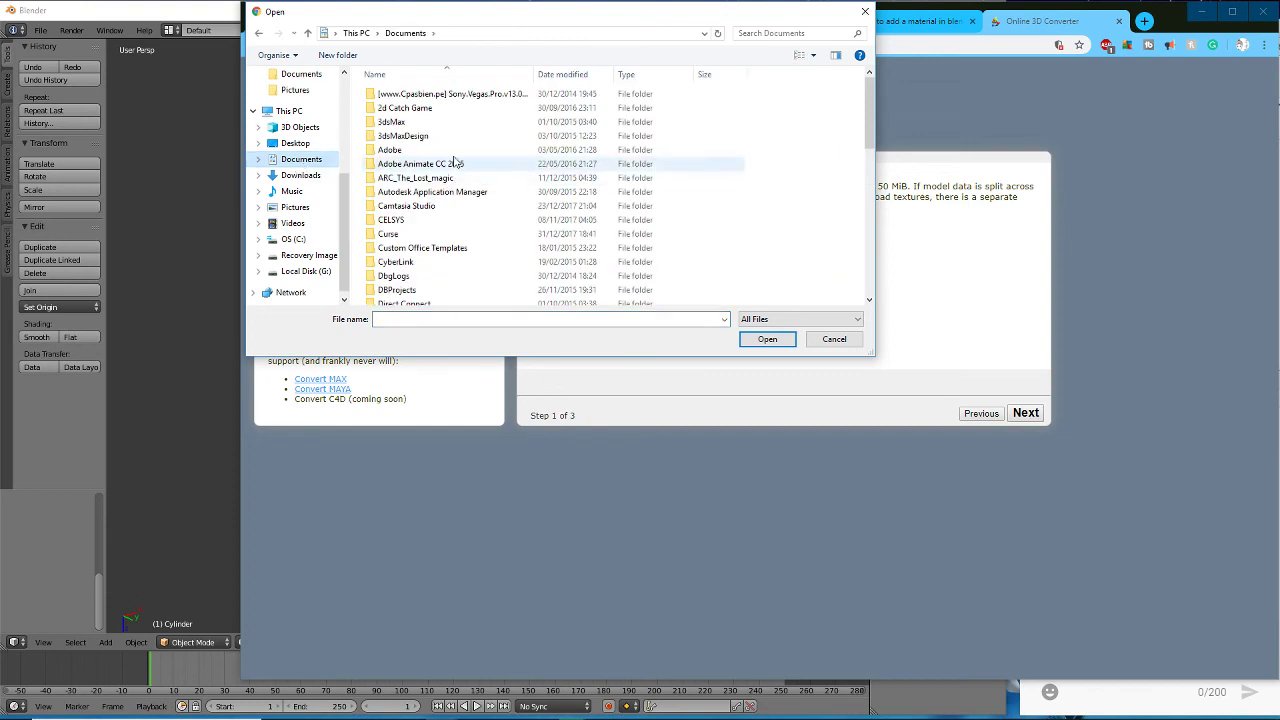
double_click(434, 137)
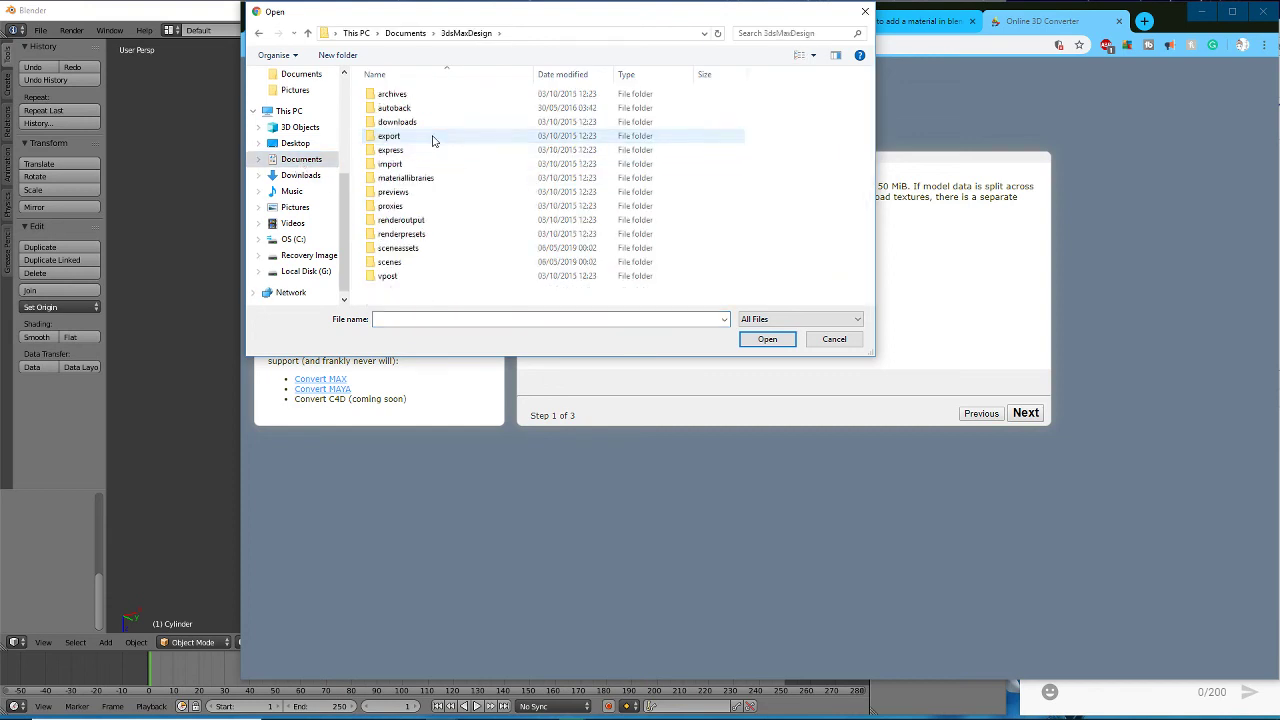
left_click(409, 266)
double_click(409, 266)
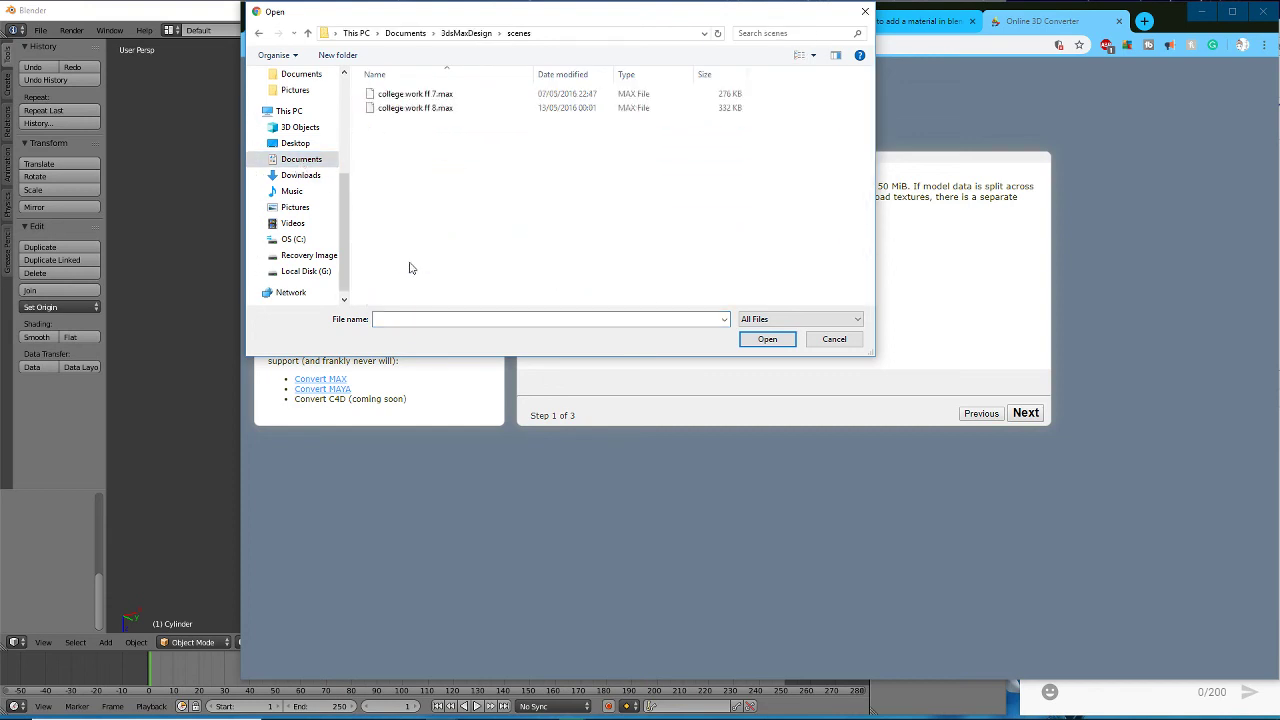
left_click(447, 96)
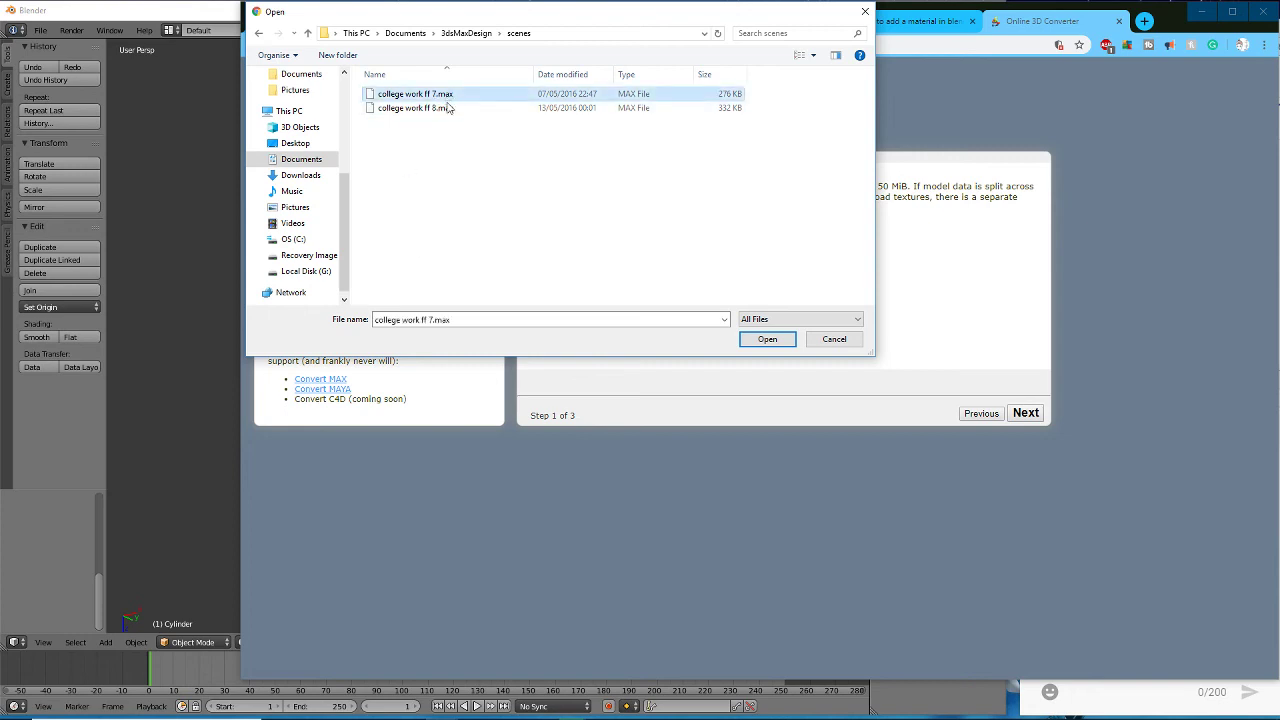
left_click(770, 340)
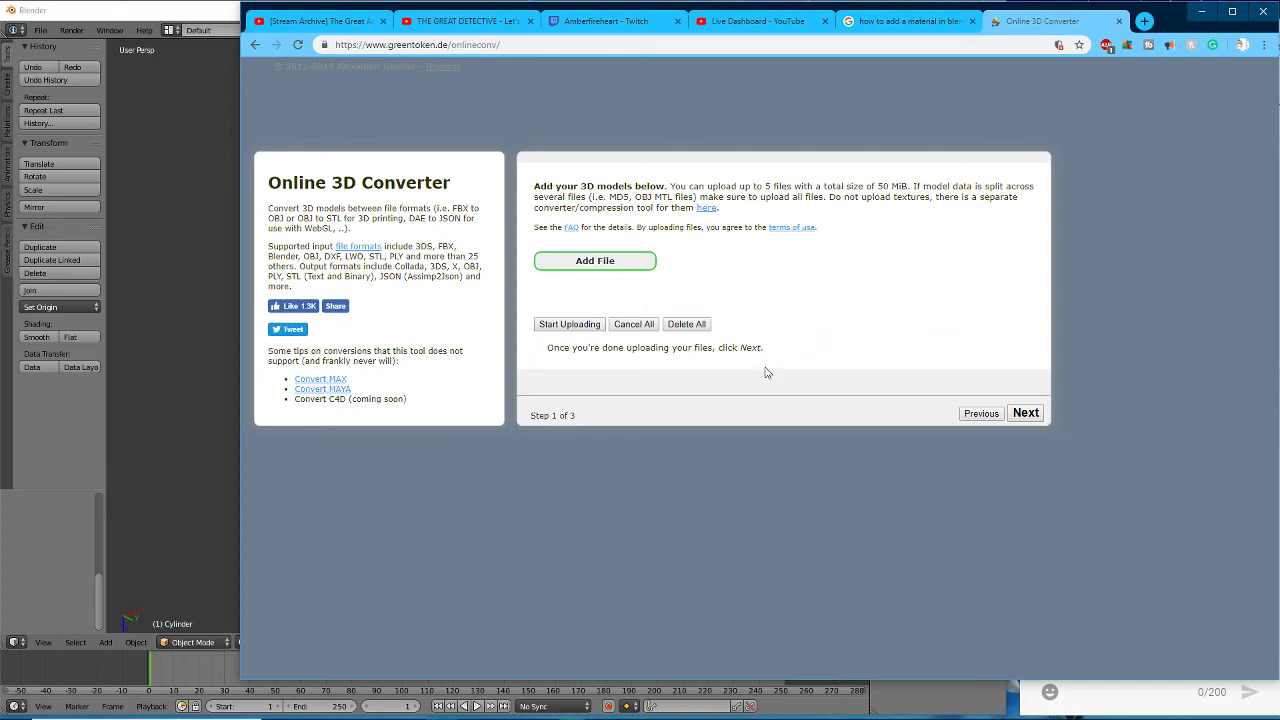
- Look in the export folder of 3dsMaxDesign and try again to add college work ff 7.max from the scenes folder
left_click(574, 263)
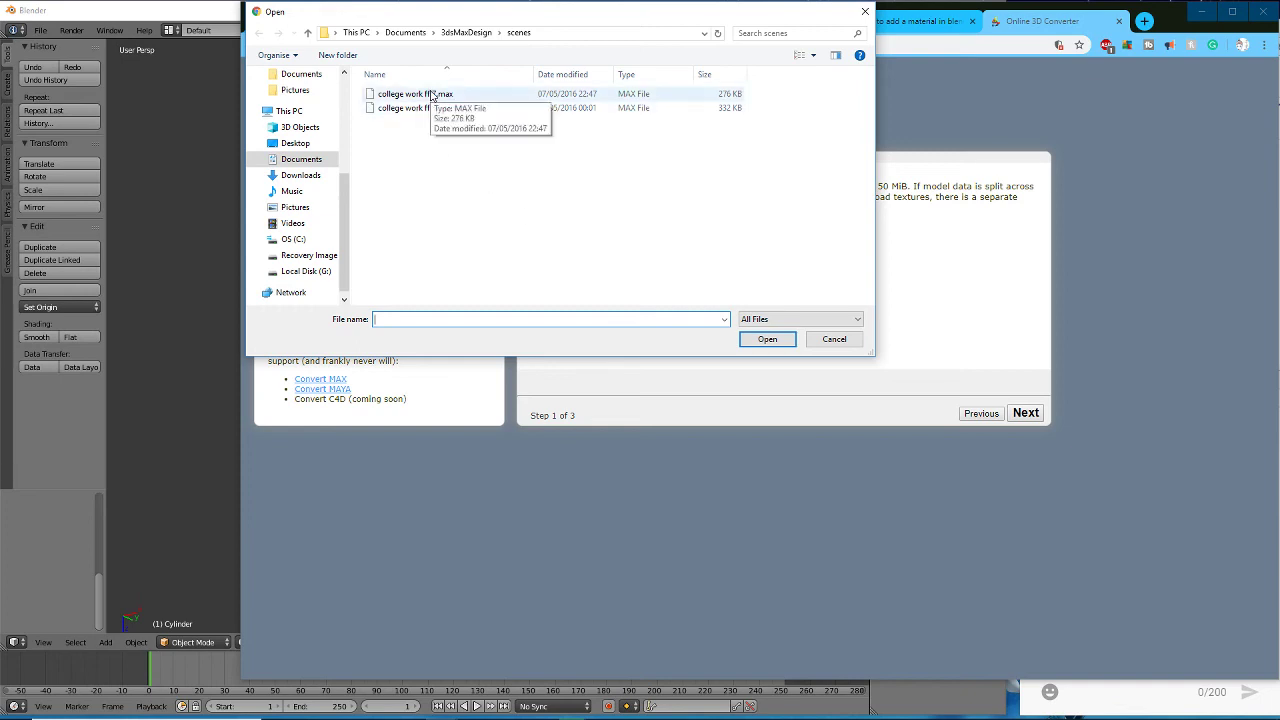
left_click(472, 37)
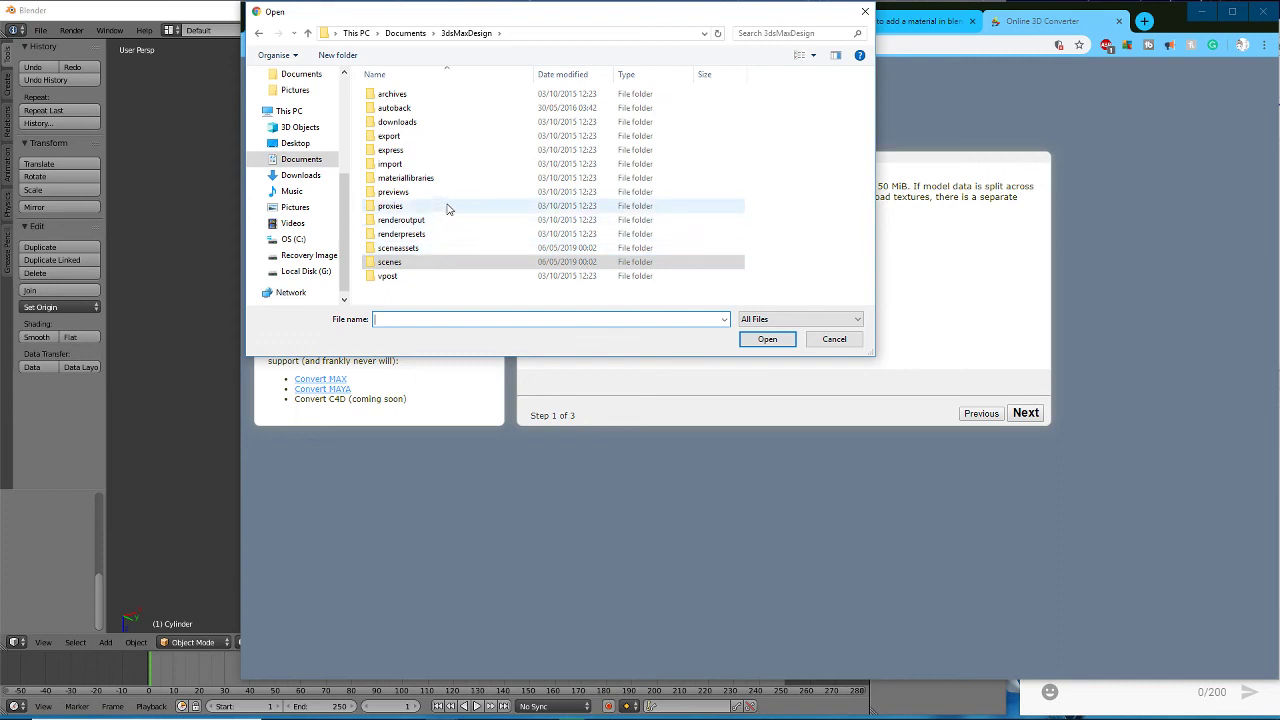
left_click(445, 138)
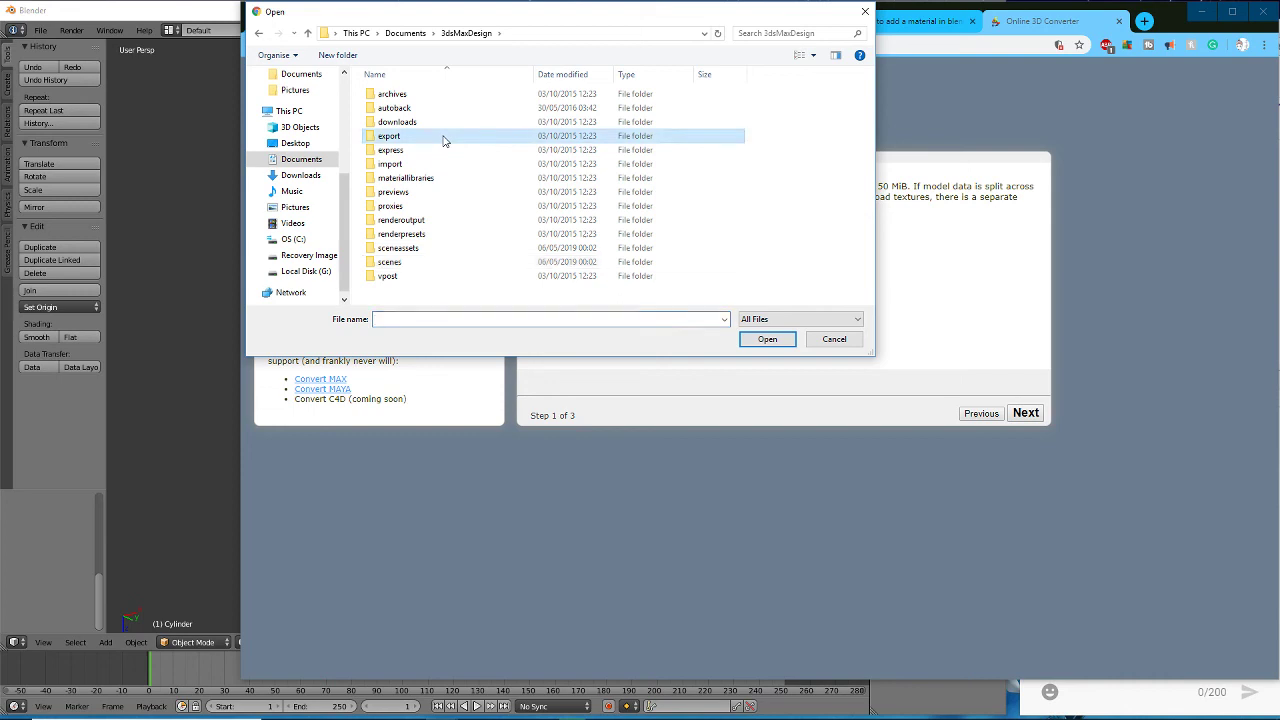
double_click(445, 139)
left_click(452, 37)
left_click(411, 262)
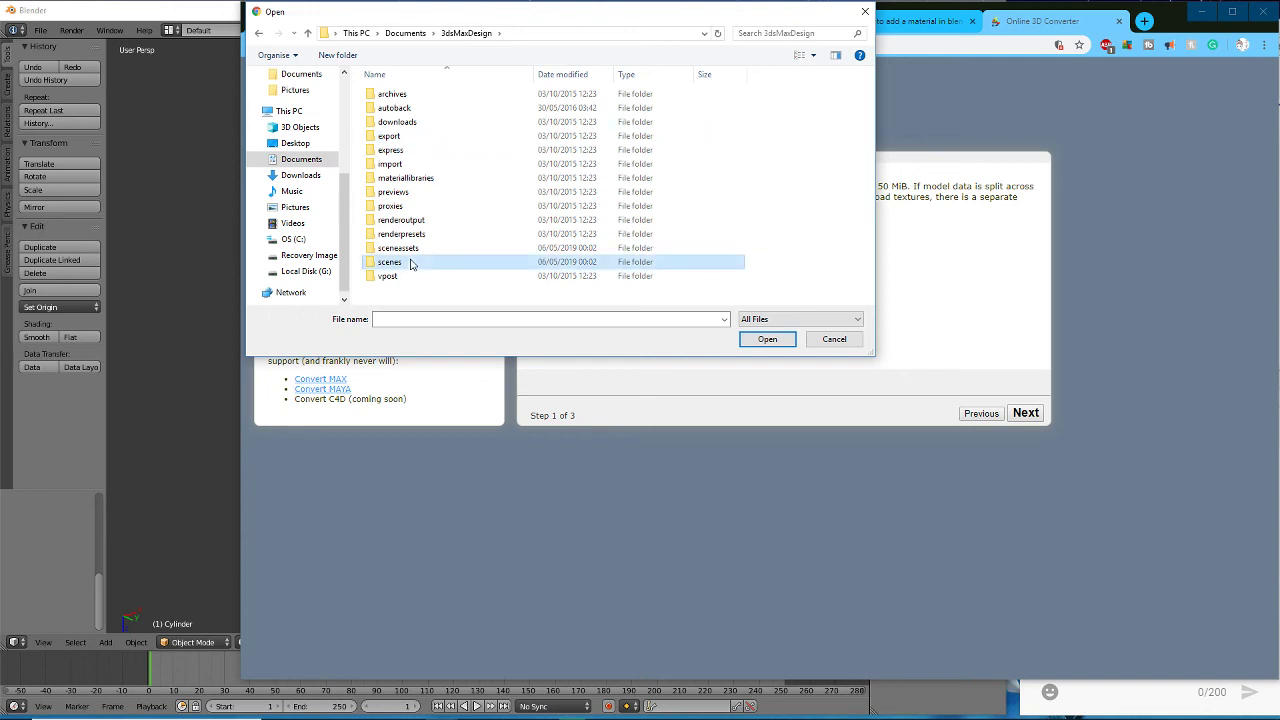
double_click(410, 263)
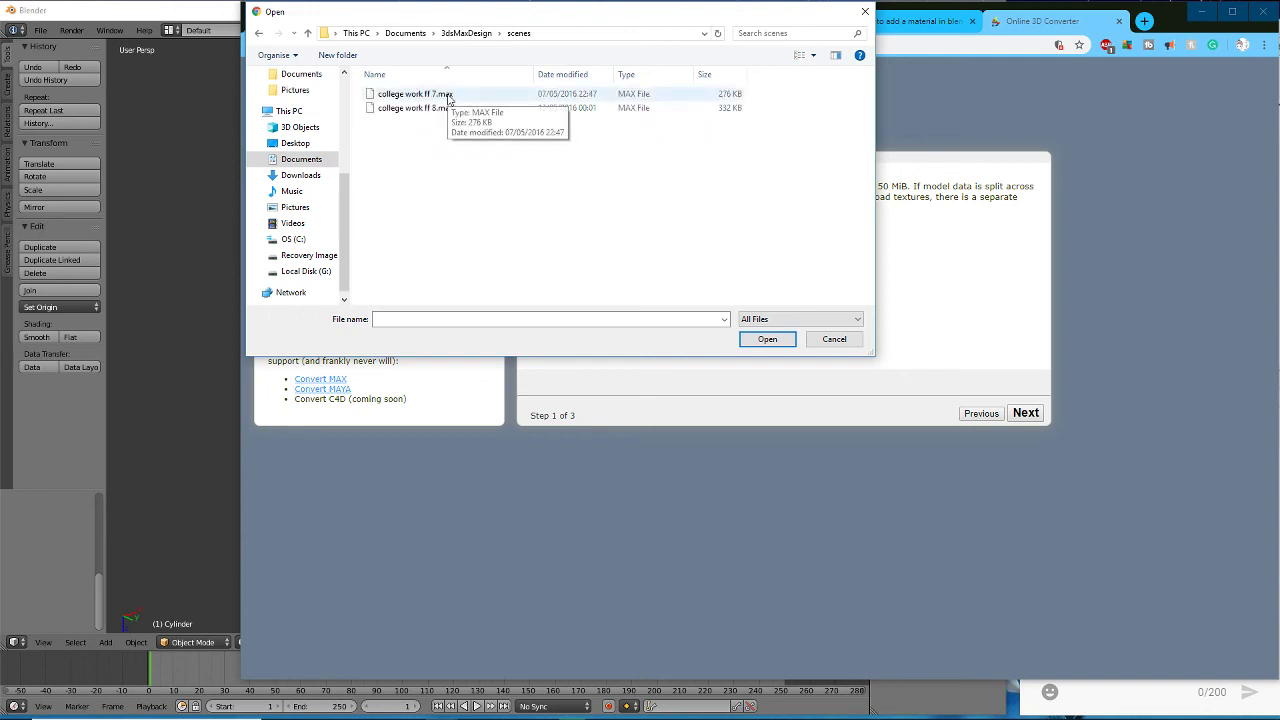
left_click(449, 97)
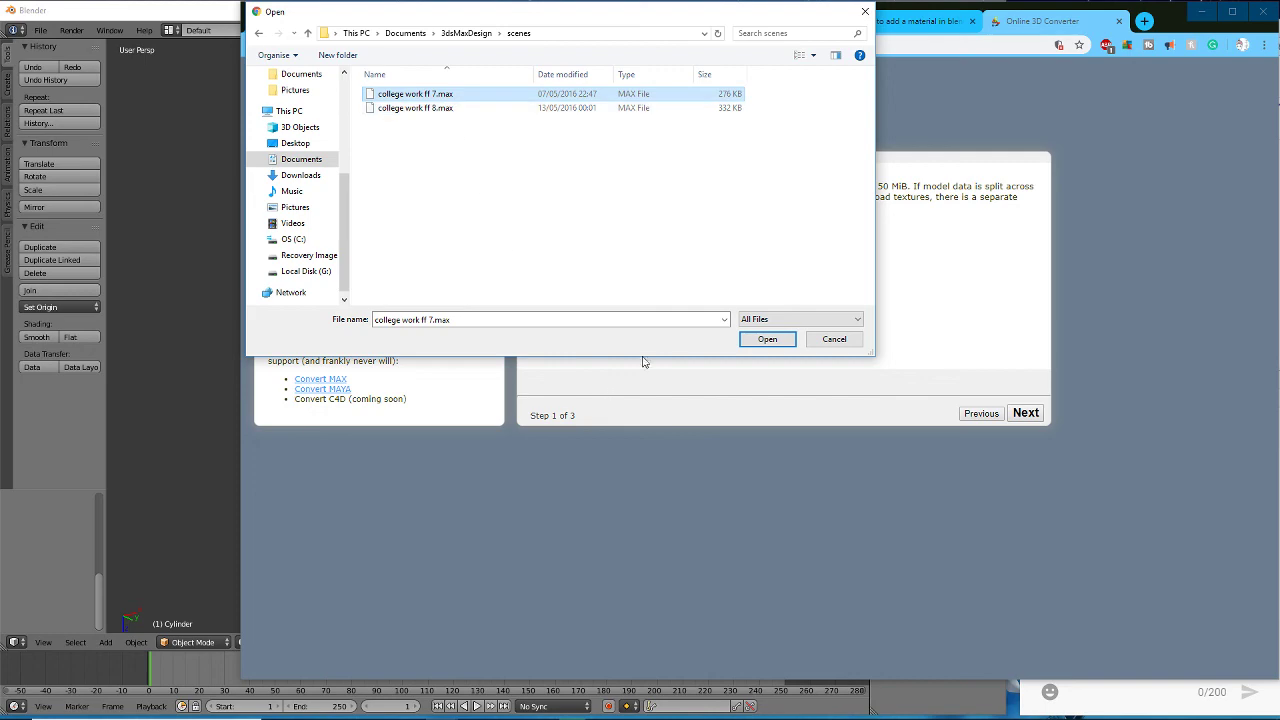
left_click(766, 340)
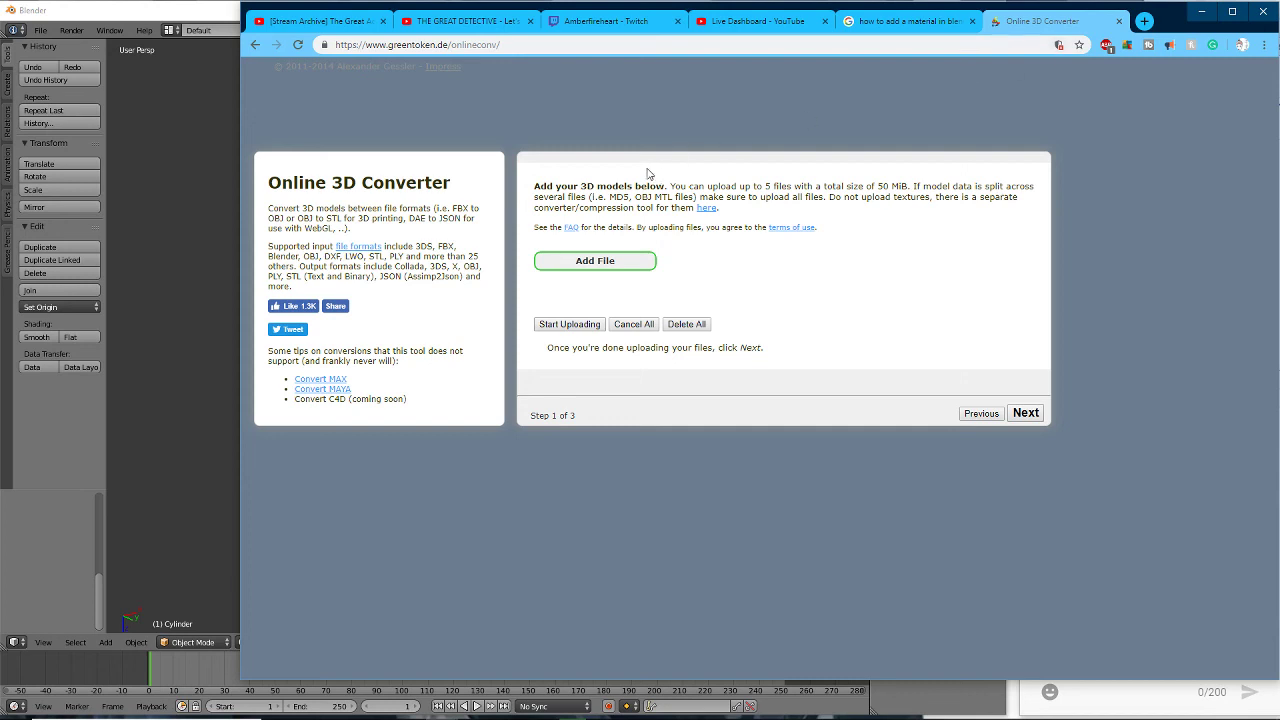
- Switch to Discord and view the fc-chat channel, dismissing the open member options
left_click(155, 550)
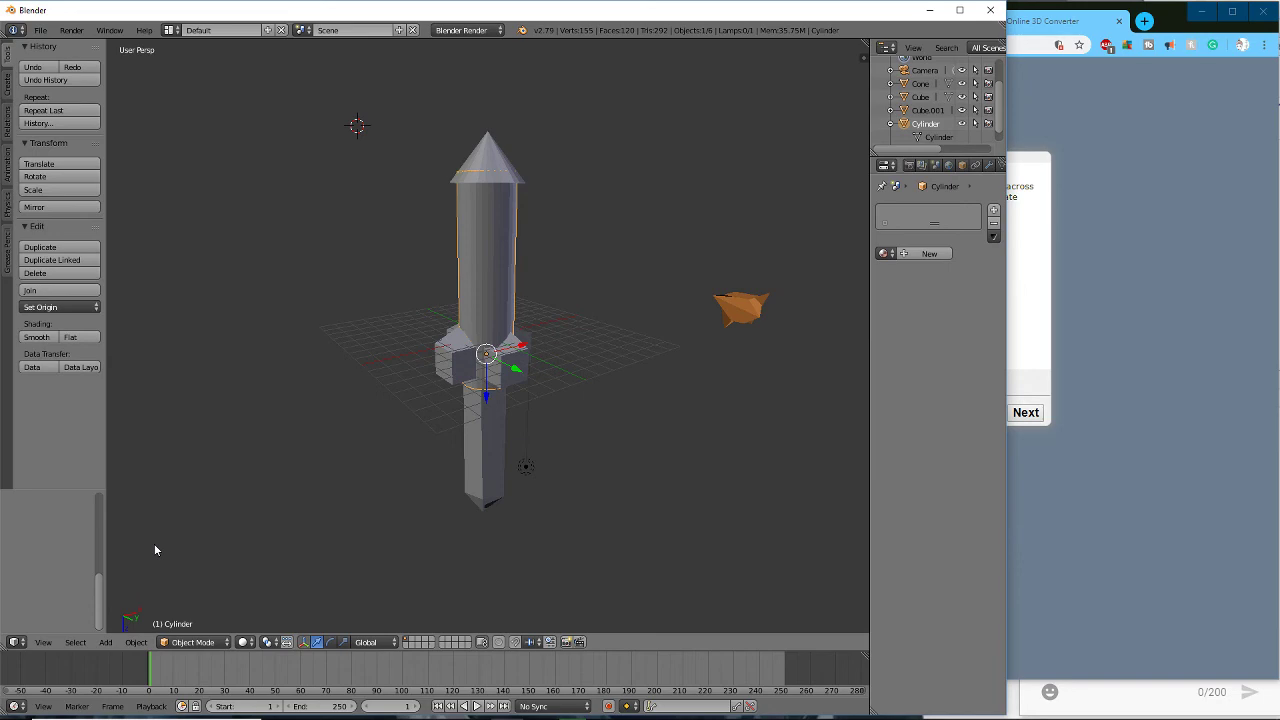
mouse_move(310, 717)
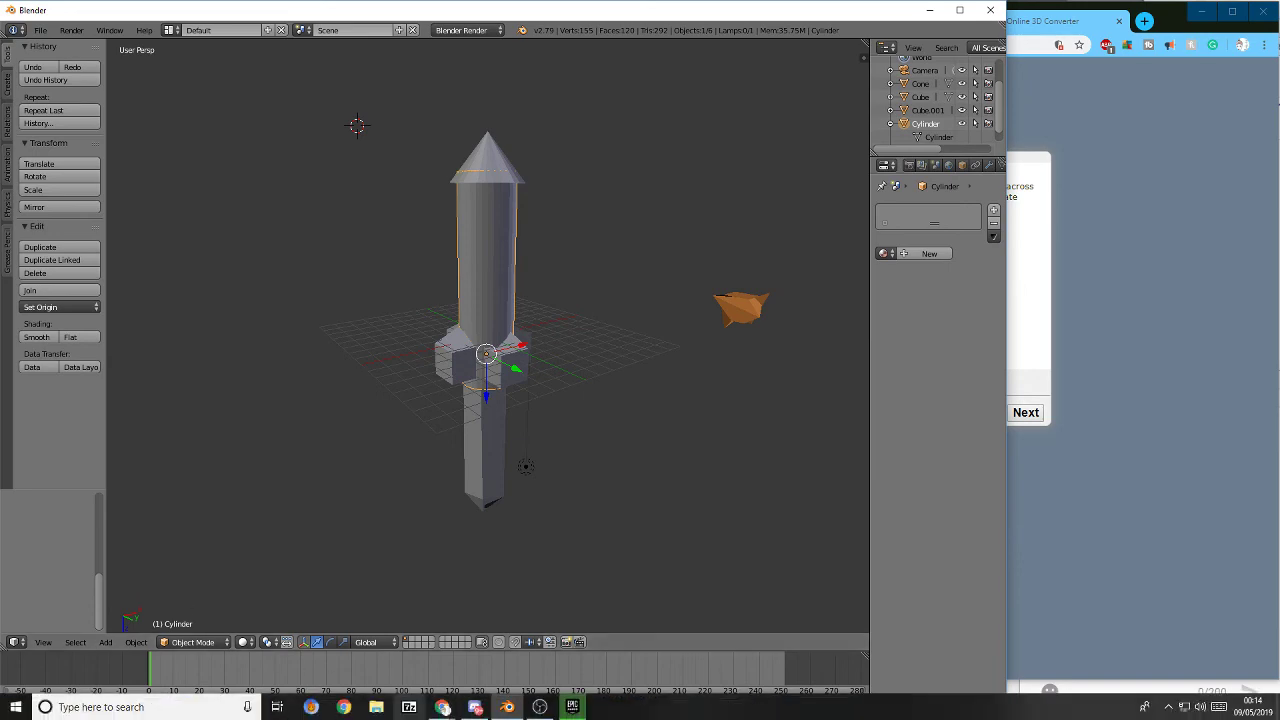
left_click(572, 707)
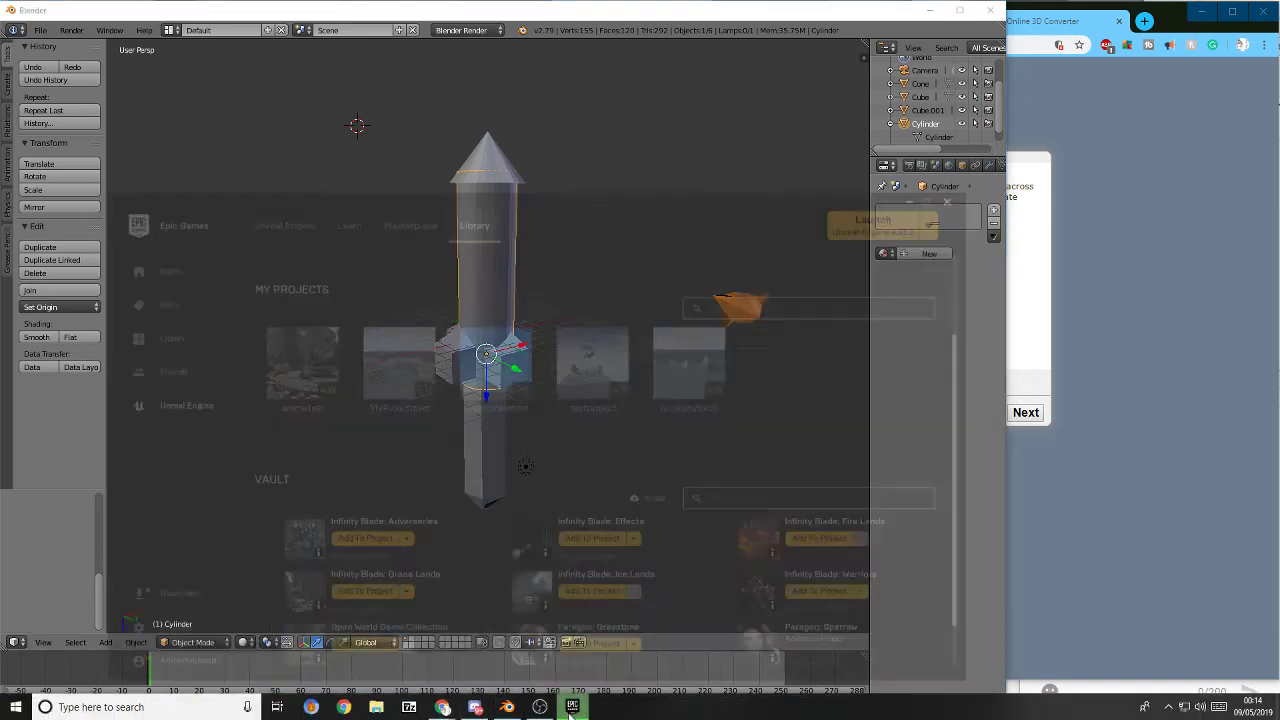
left_click(571, 708)
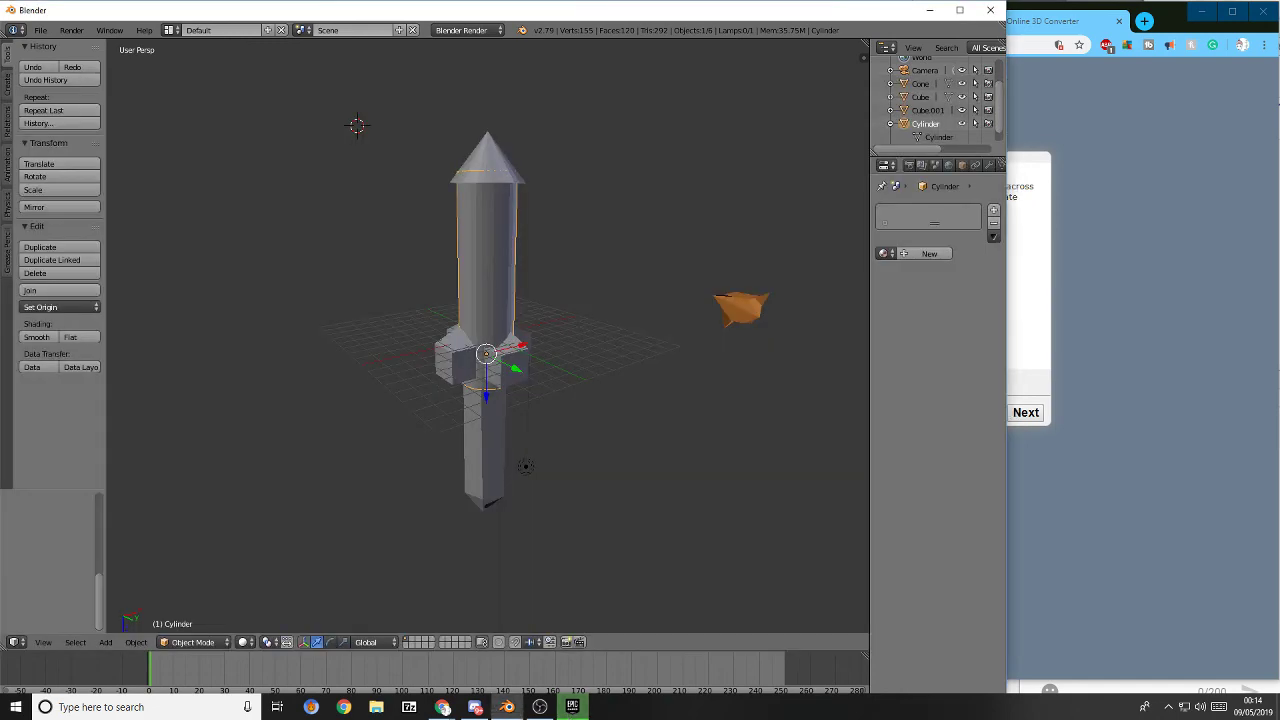
left_click(476, 707)
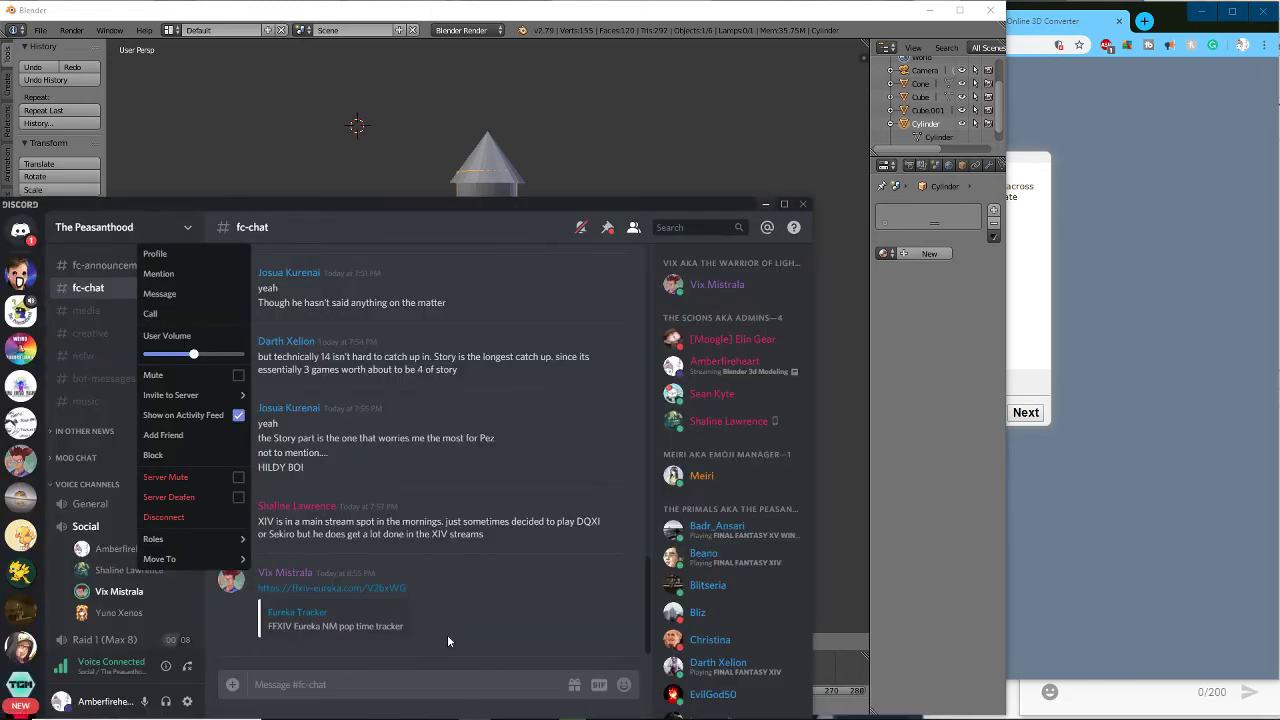
left_click(456, 634)
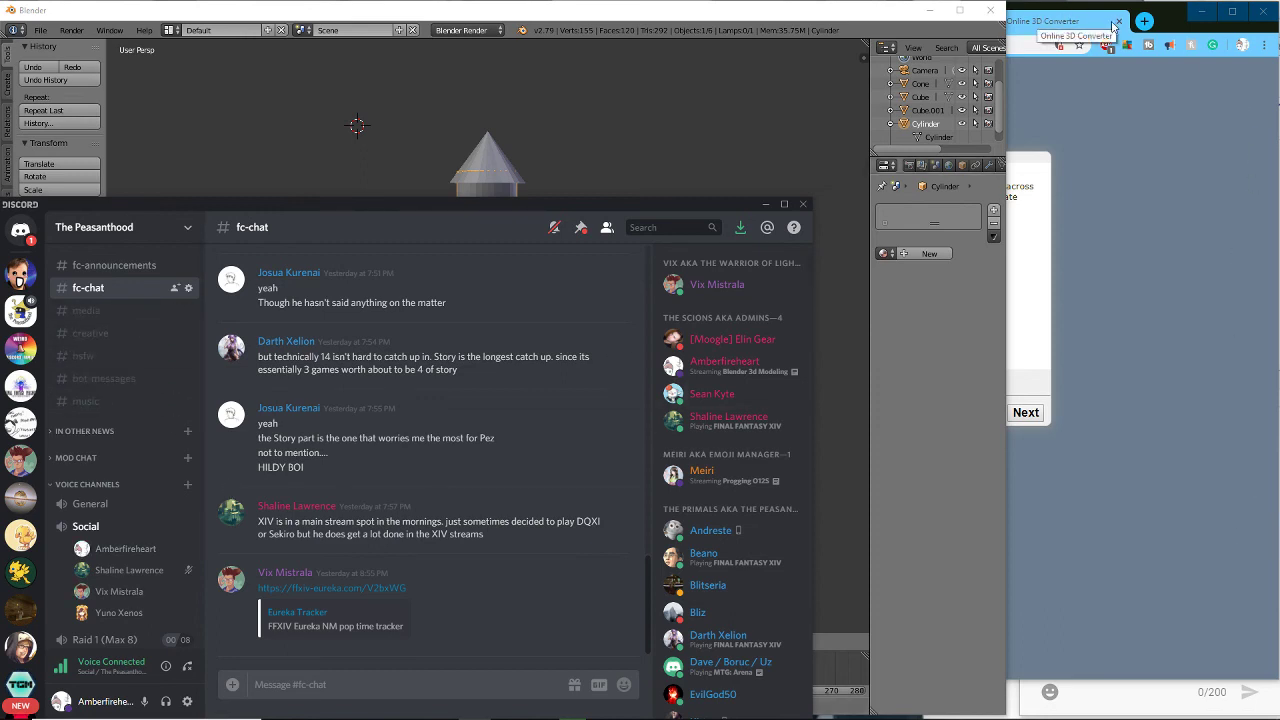
- Return to the browser, check the Twitch channel page and open meshconvert.com in a new tab
left_click(1040, 21)
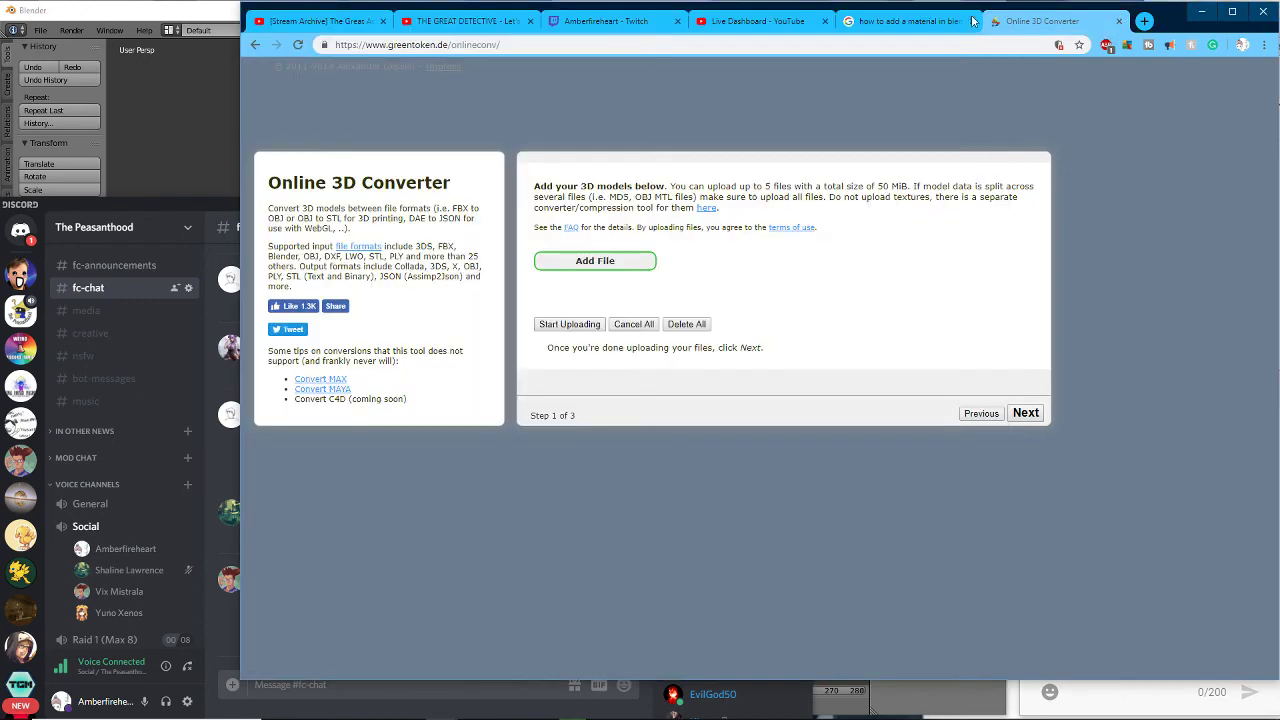
left_click(626, 22)
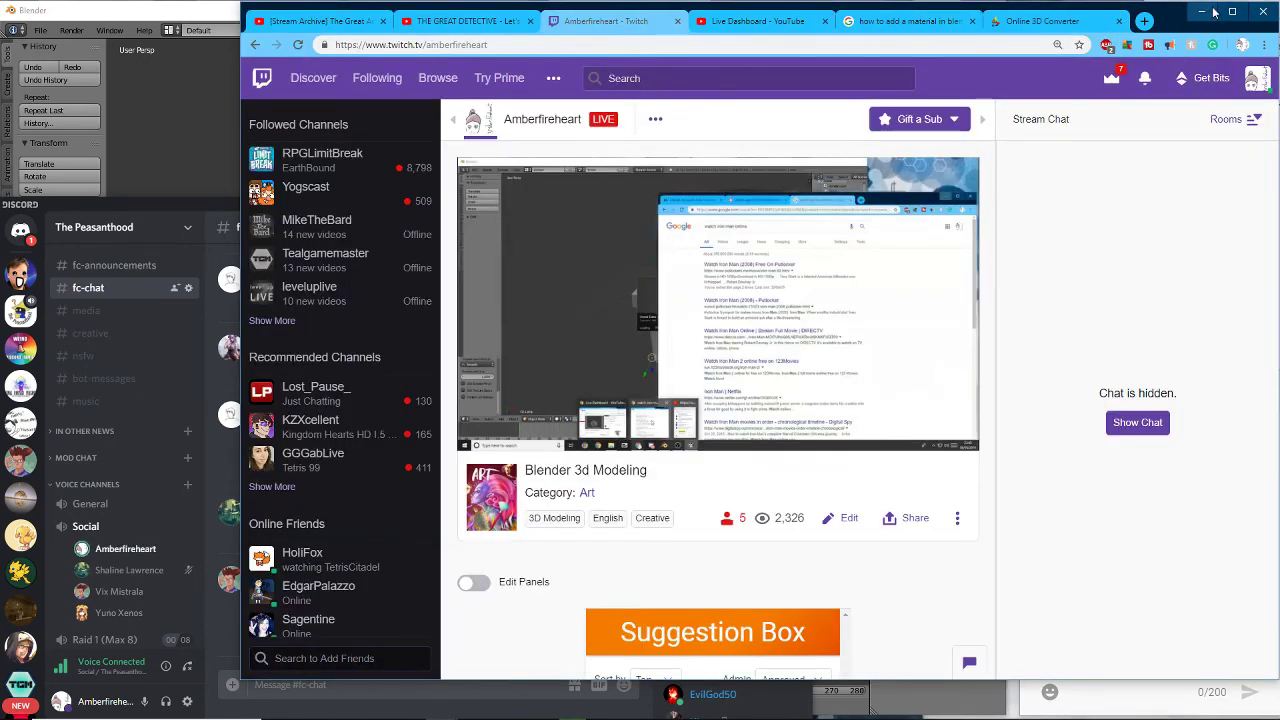
left_click(1201, 11)
left_click(1150, 350)
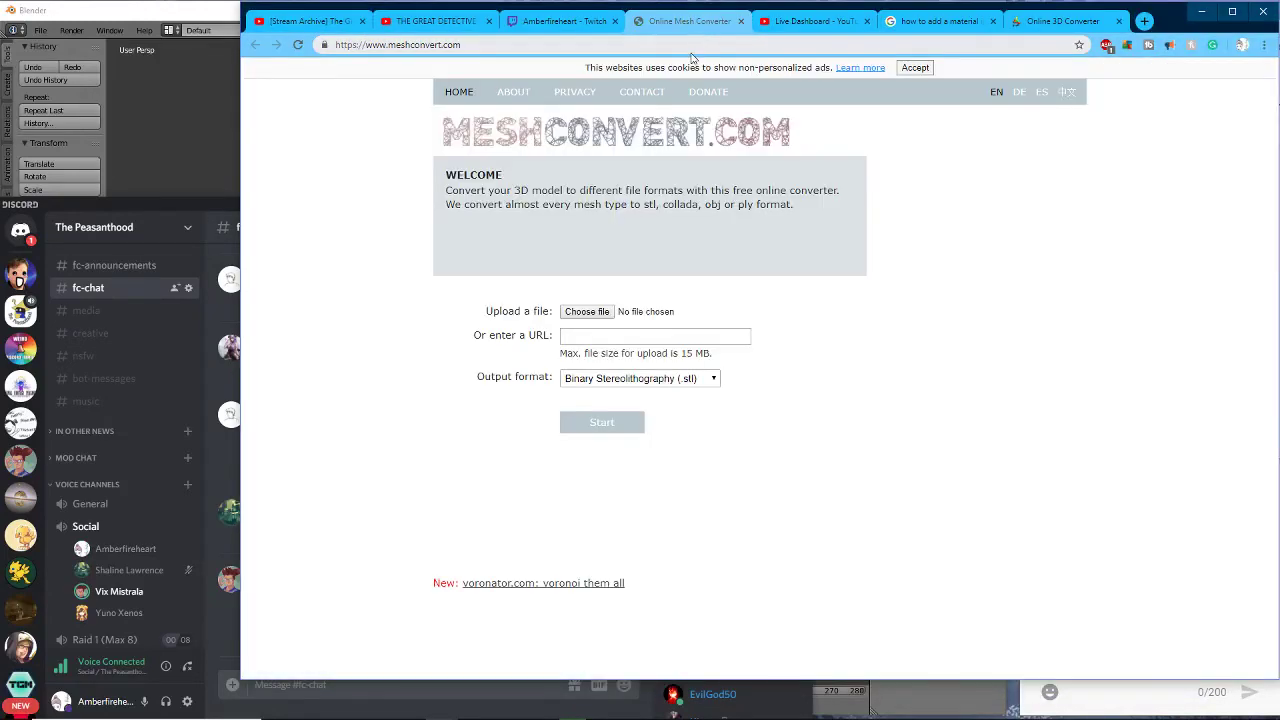
- Choose college work ff 7.max from the scenes folder as the upload file and minimize the Discord window
left_click(588, 313)
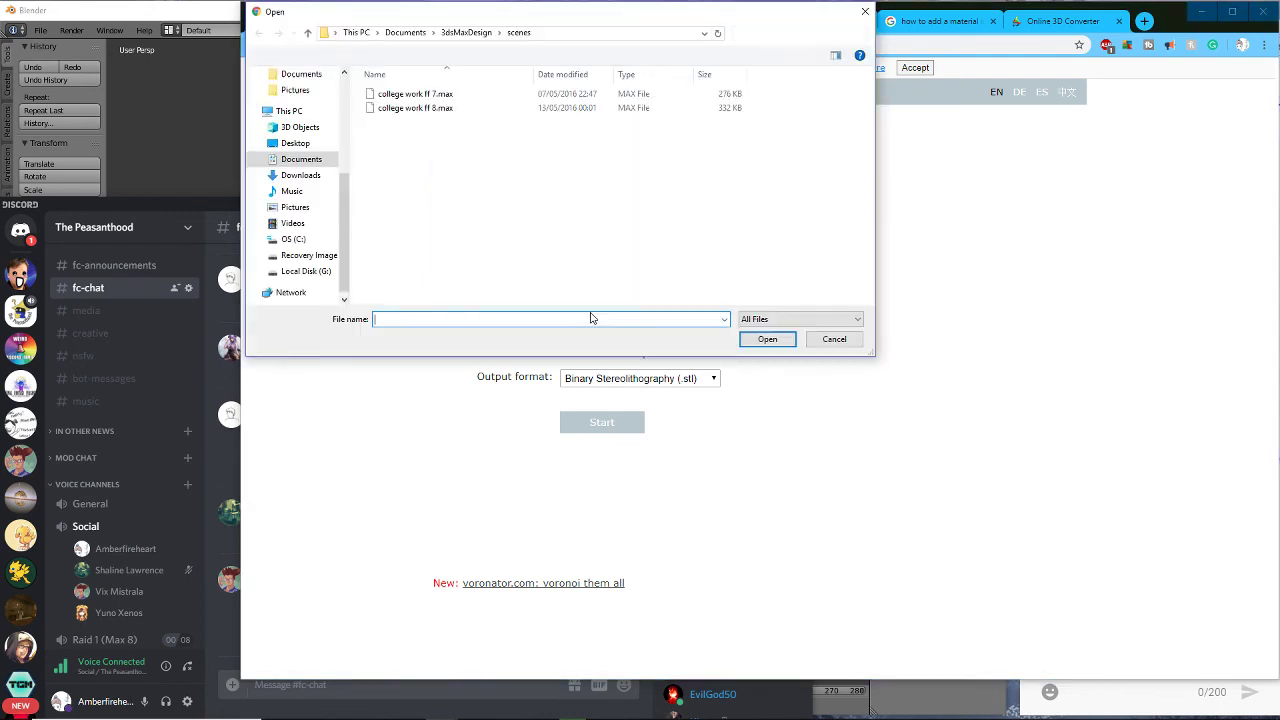
left_click(450, 93)
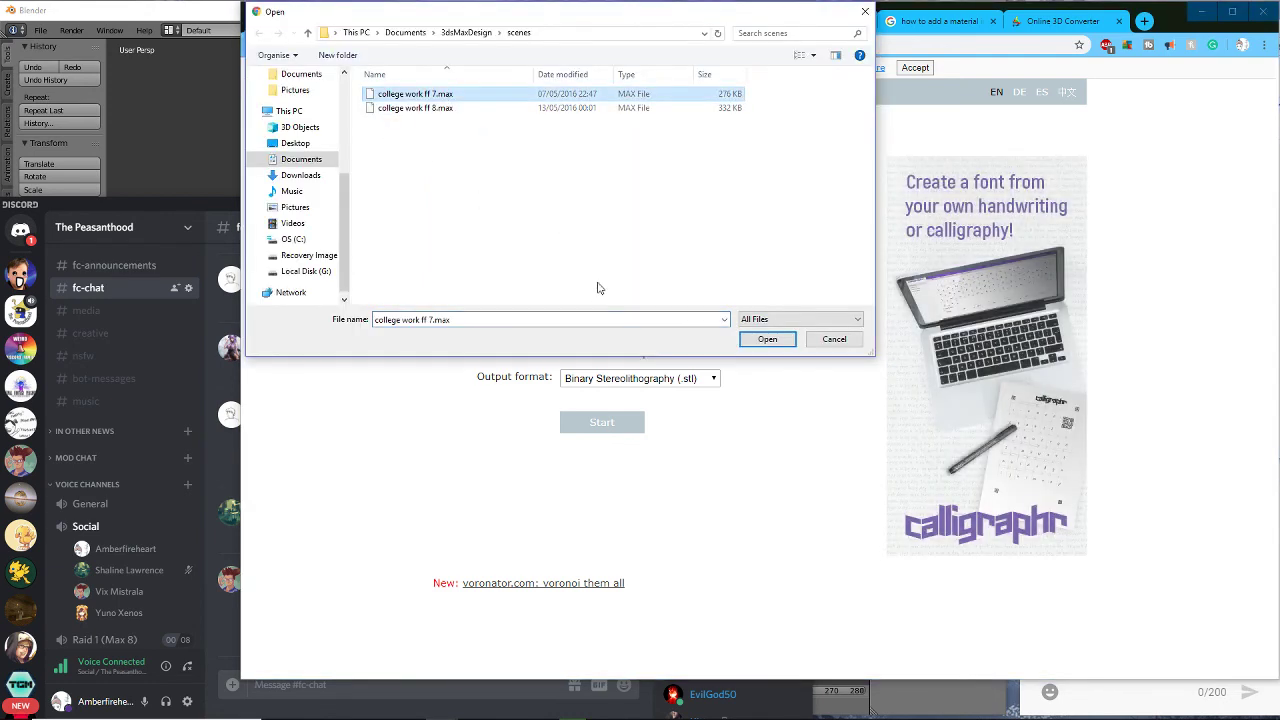
left_click(766, 340)
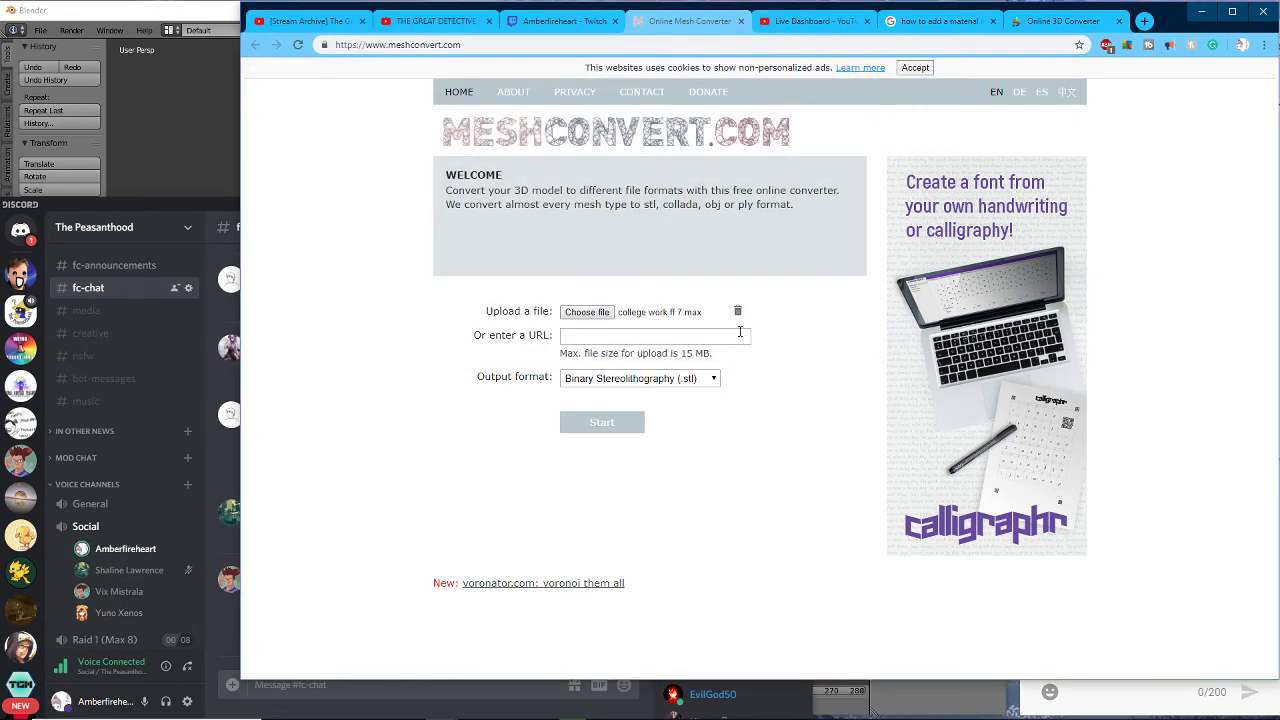
left_click(204, 210)
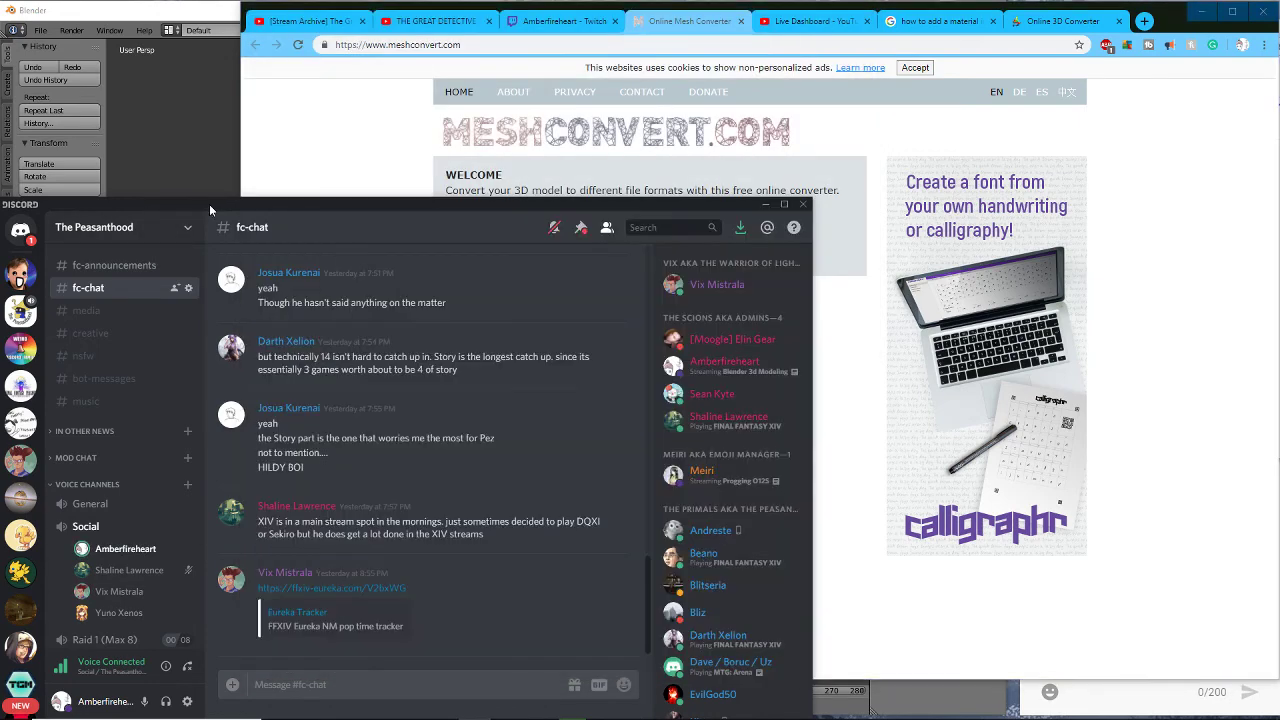
left_click(766, 206)
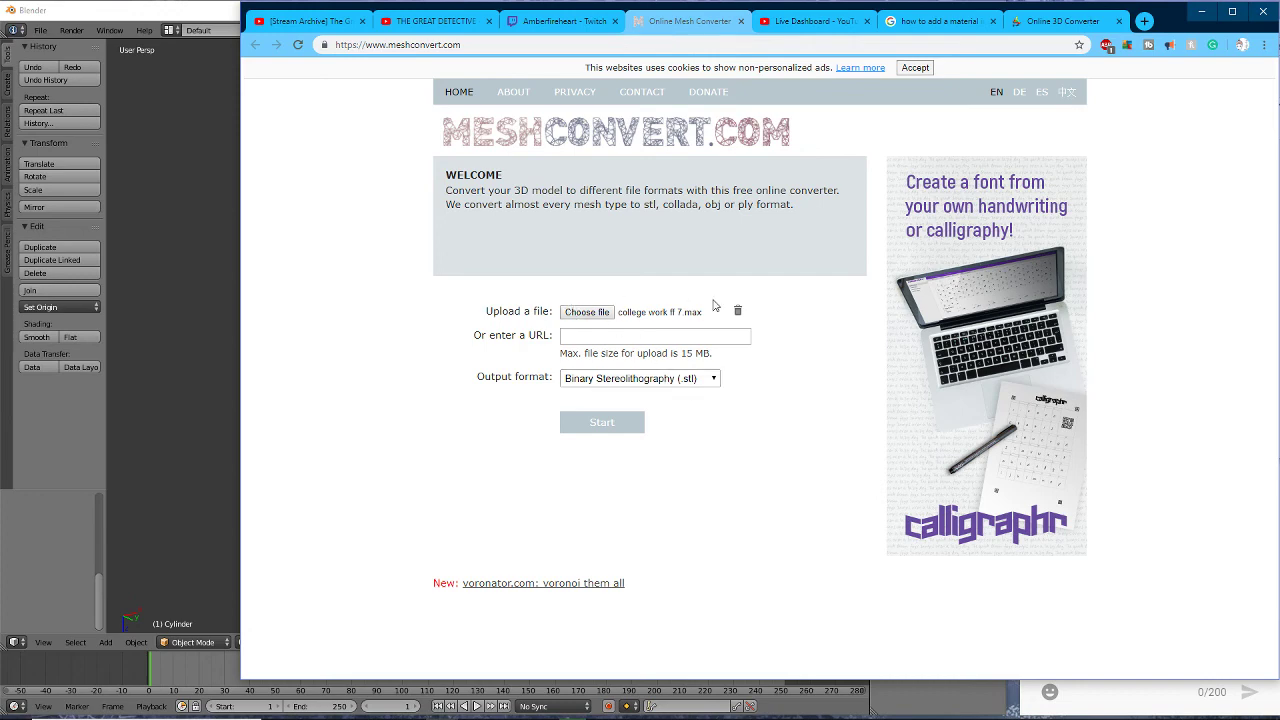
- Set the output format to Wavefront Object (.obj) and try to convert the chosen file
left_click(712, 380)
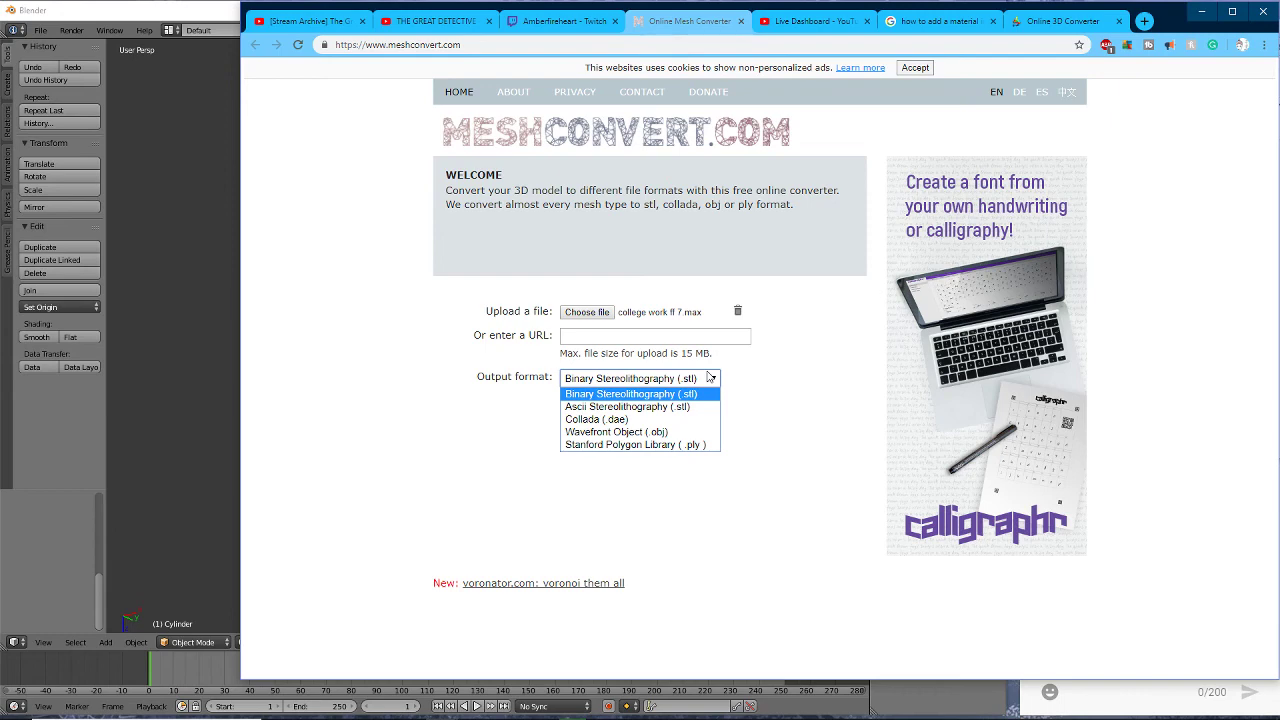
left_click(685, 432)
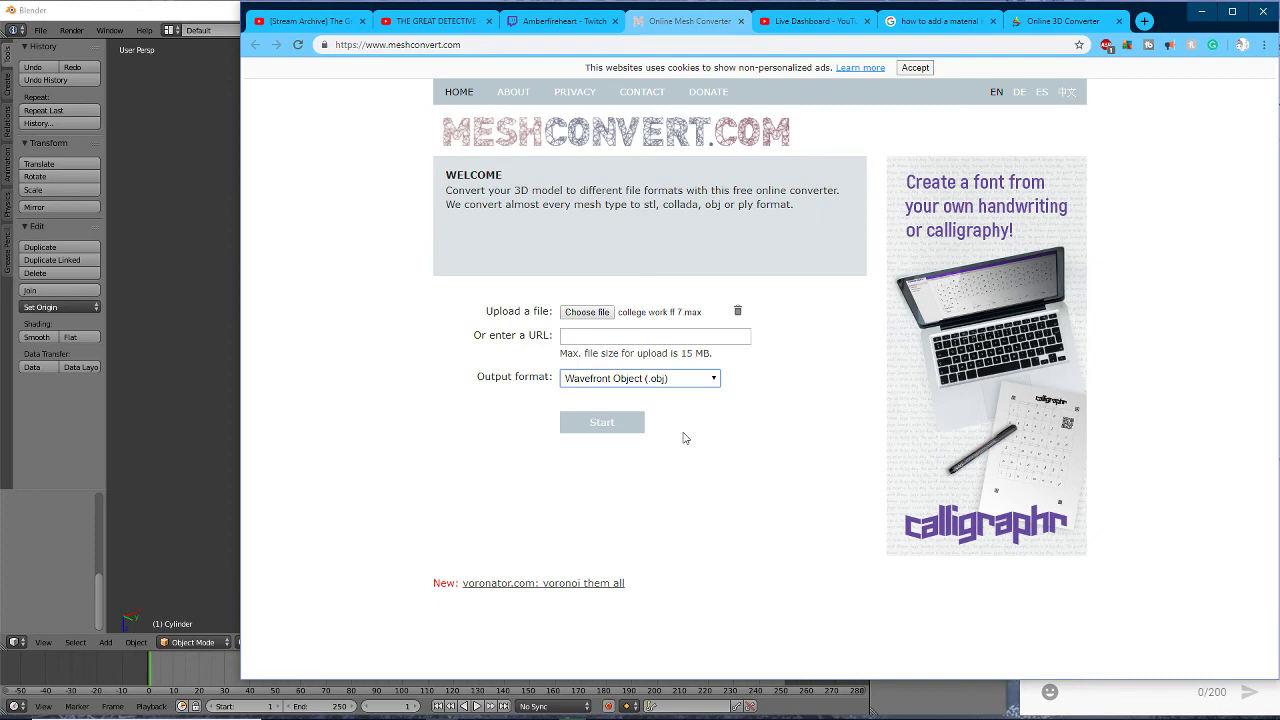
left_click(627, 431)
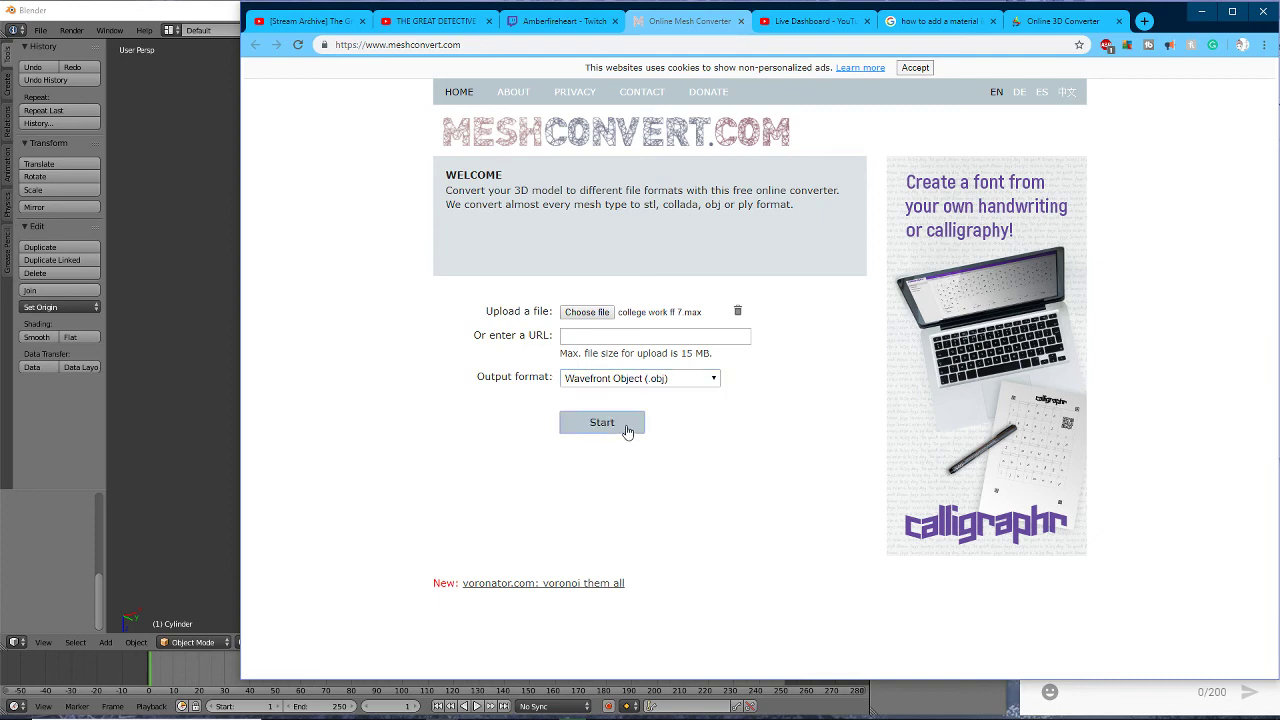
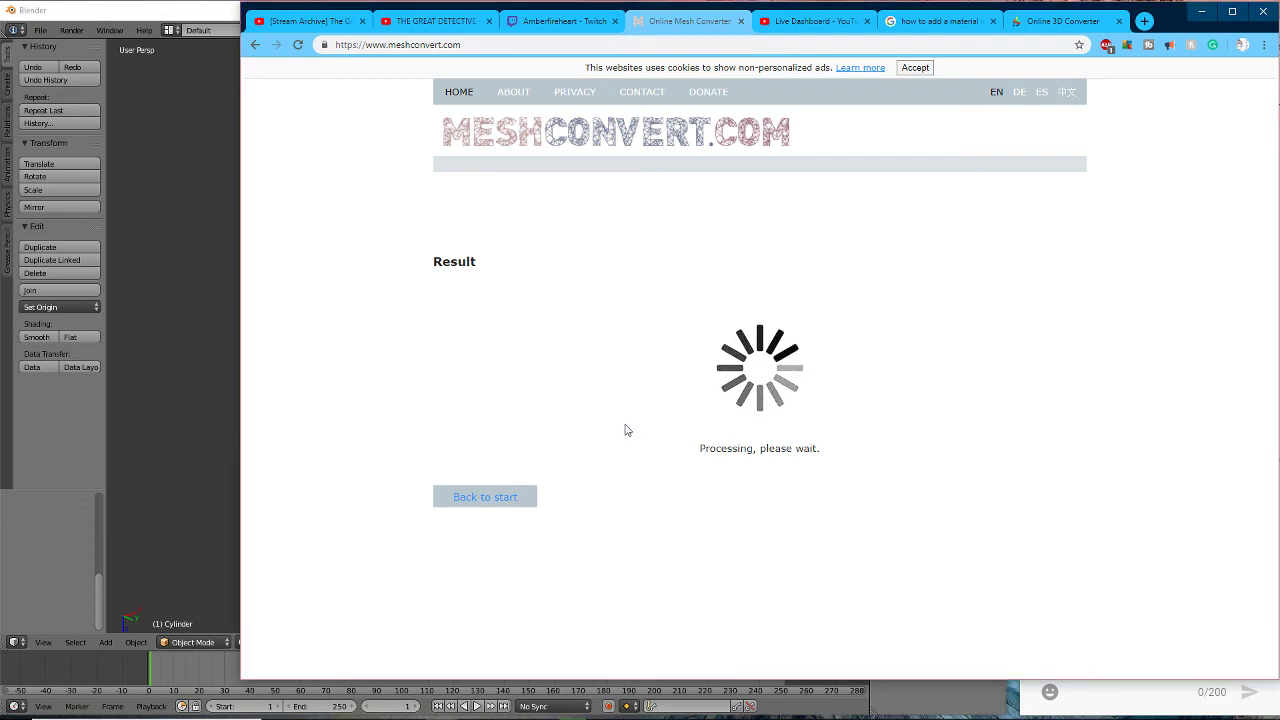
- Check the YouTube live dashboard and reload the Twitch channel page
left_click(814, 24)
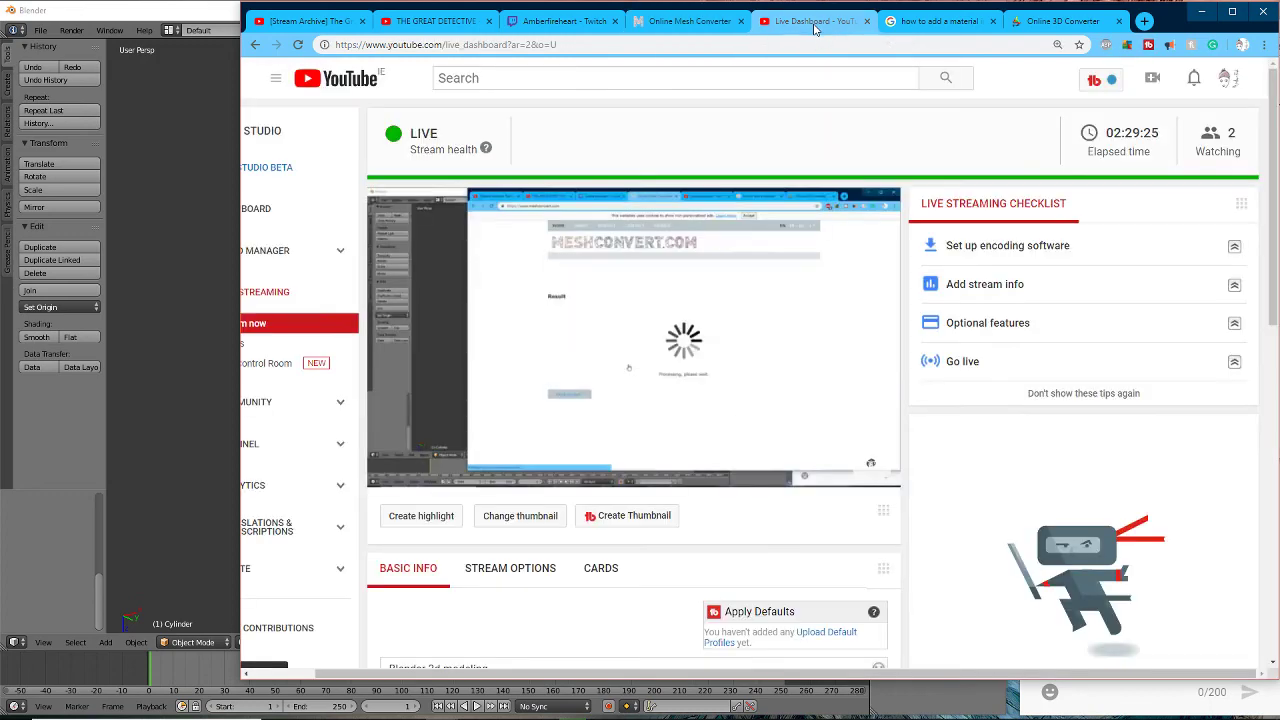
left_click(552, 21)
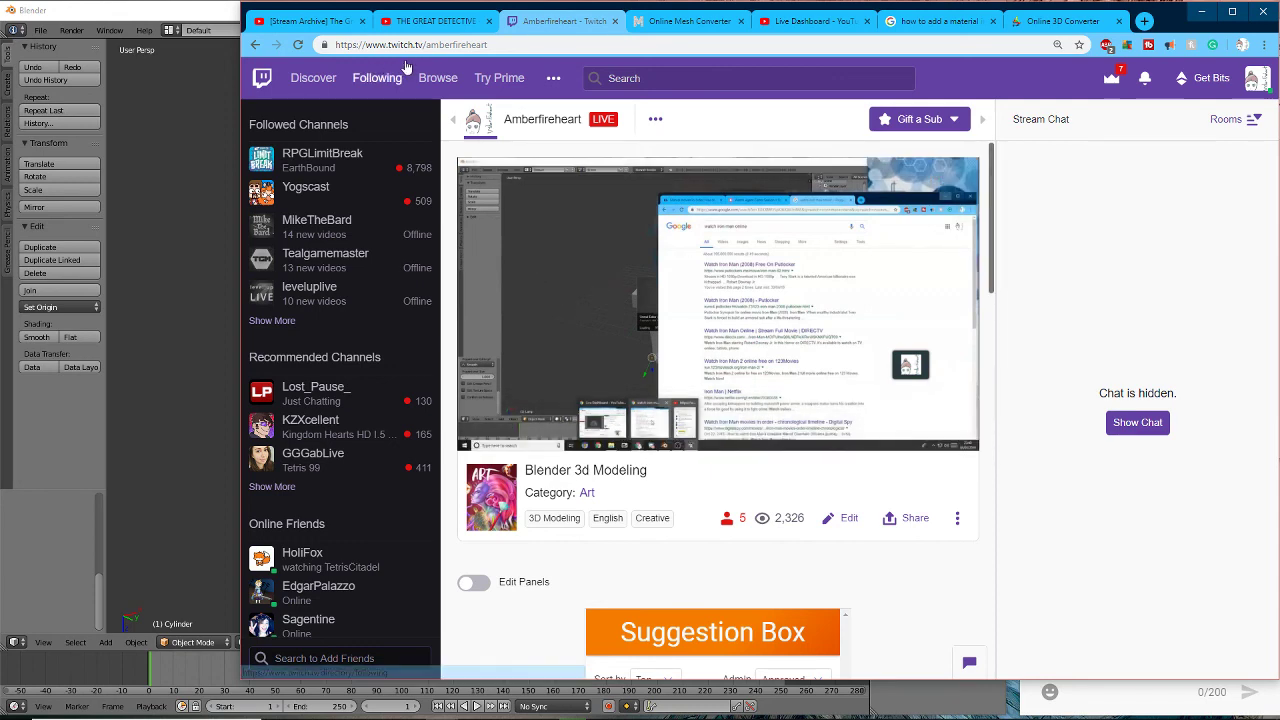
left_click(297, 44)
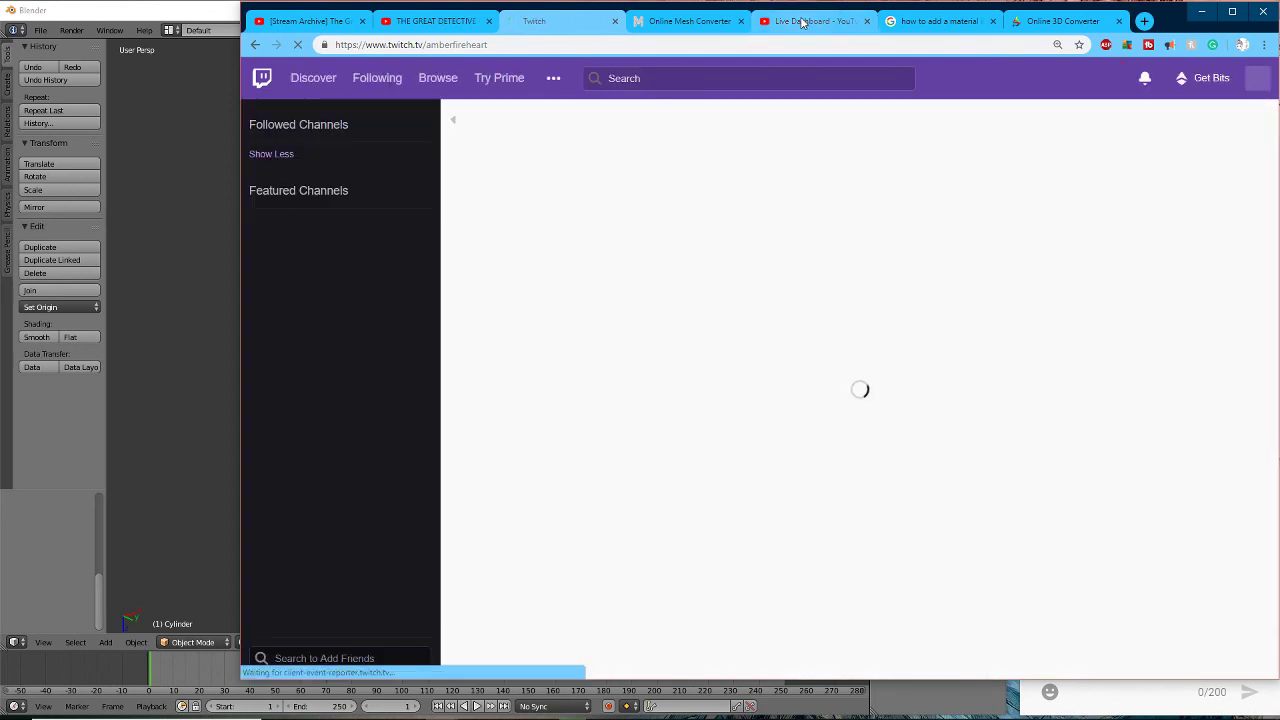
- Close the Online Mesh Converter, Online 3D Converter and Blender material search pages, and reload the YouTube live dashboard
left_click(680, 21)
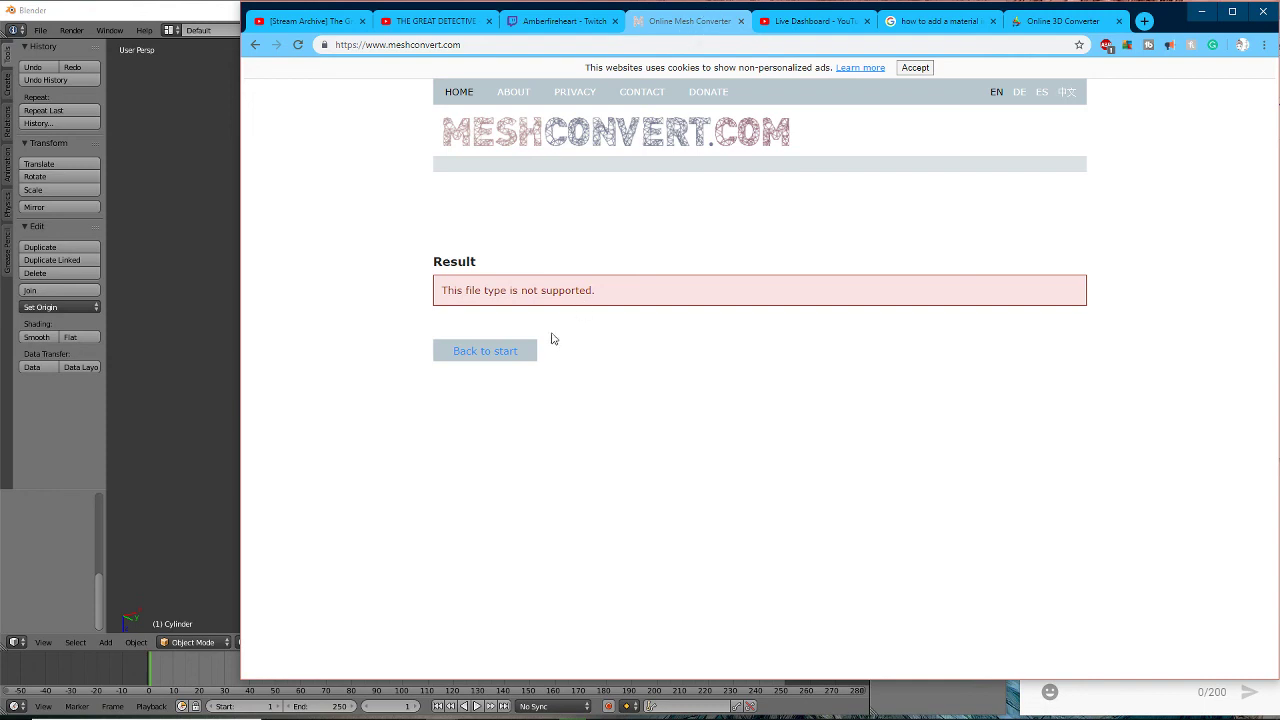
left_click(483, 354)
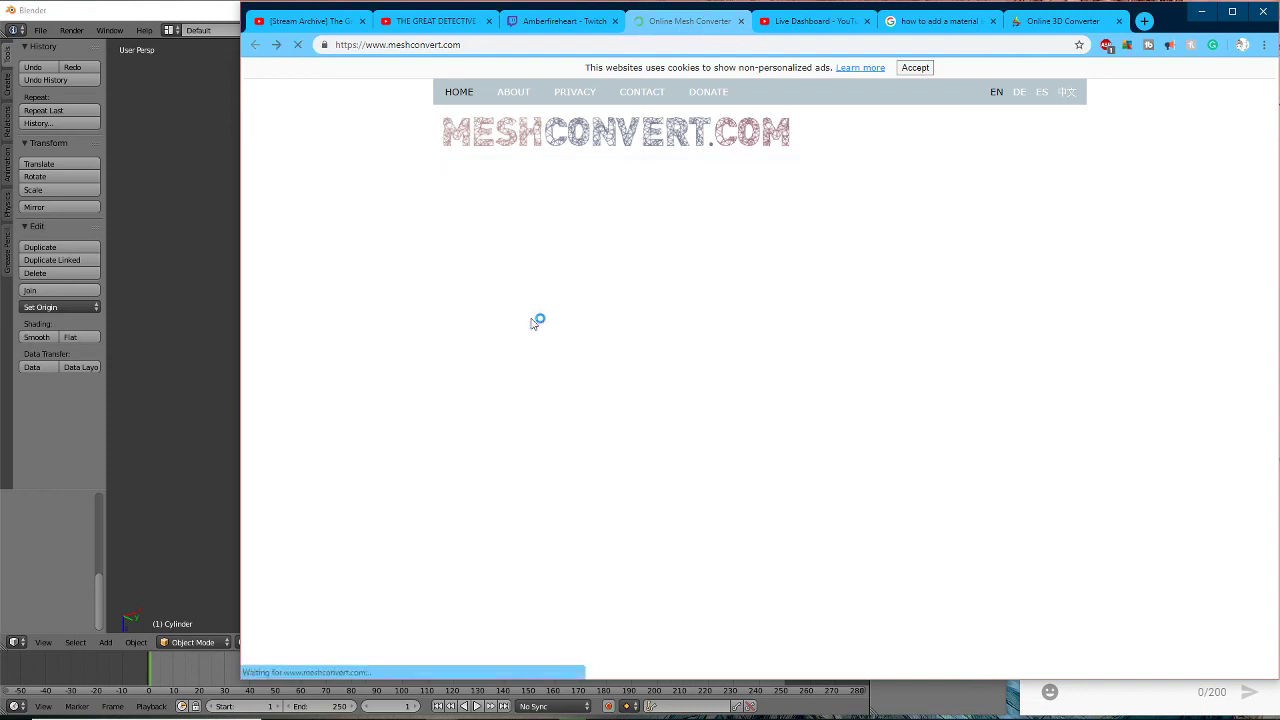
left_click(740, 21)
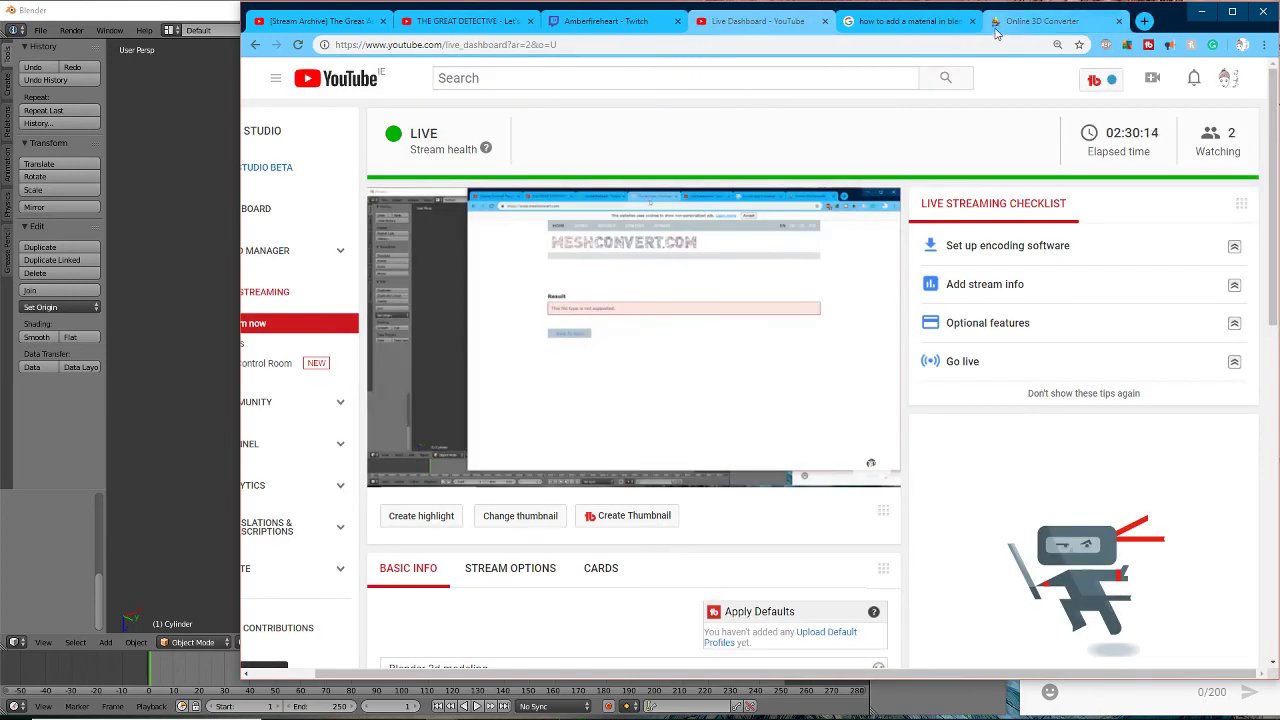
left_click(1038, 22)
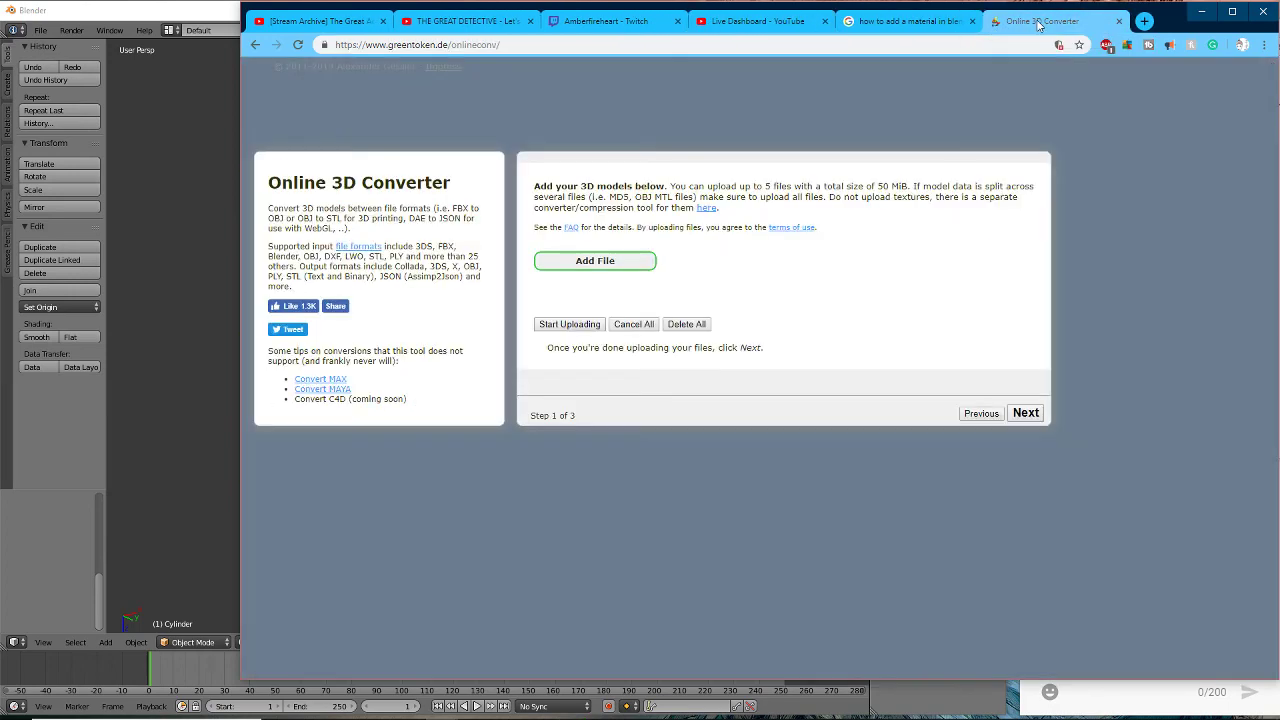
left_click(1119, 22)
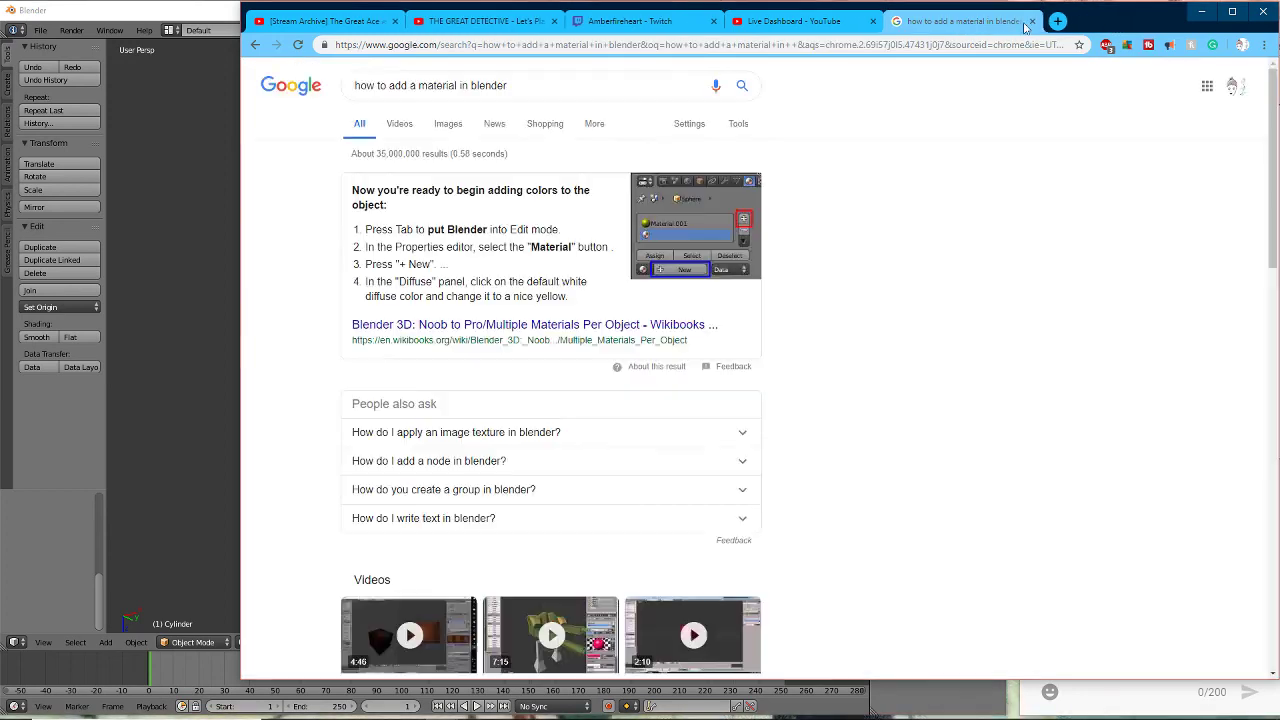
left_click(1033, 22)
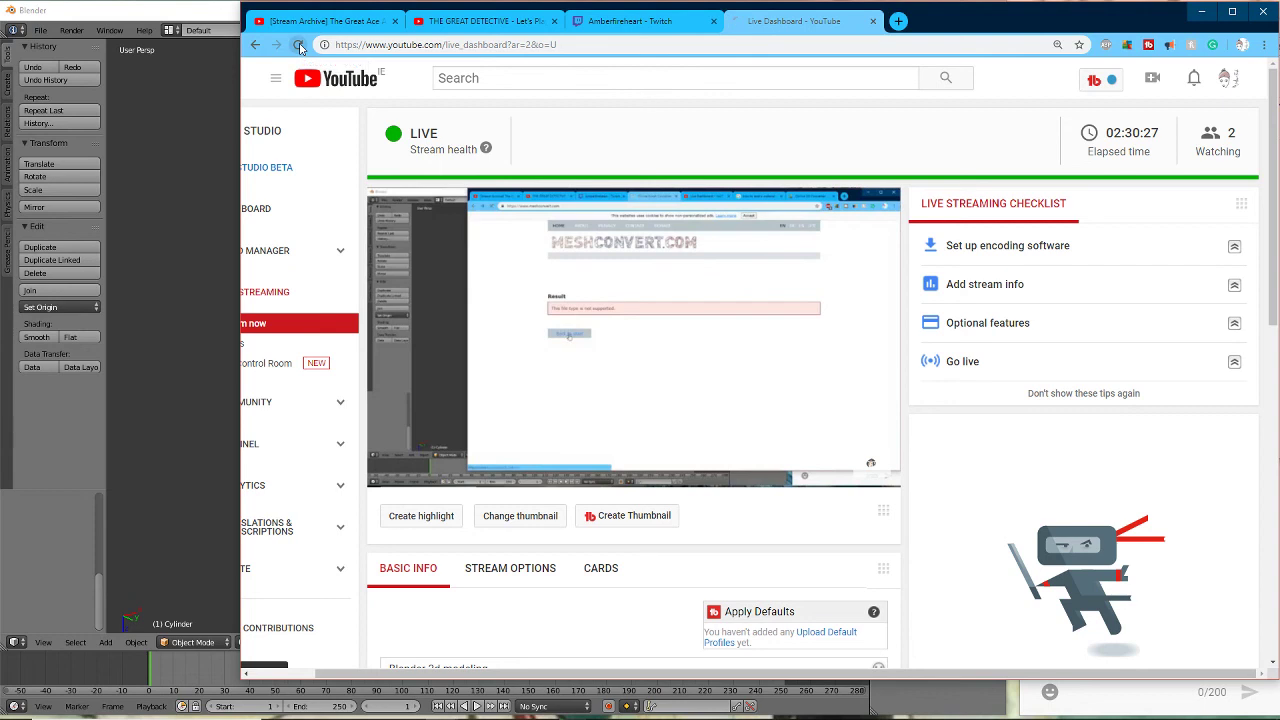
left_click(298, 45)
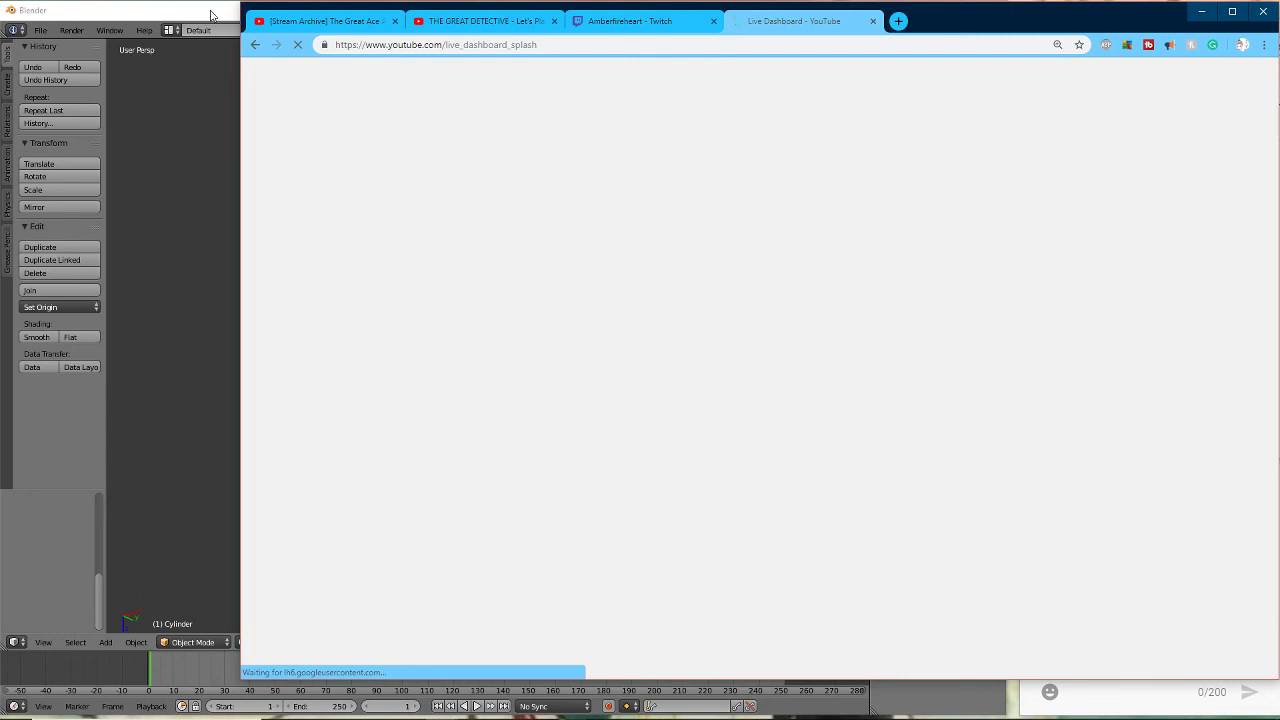
- Check the model in Blender, reposition the browser window, and switch YouTube to the account's other channel to open its live dashboard
left_click(210, 14)
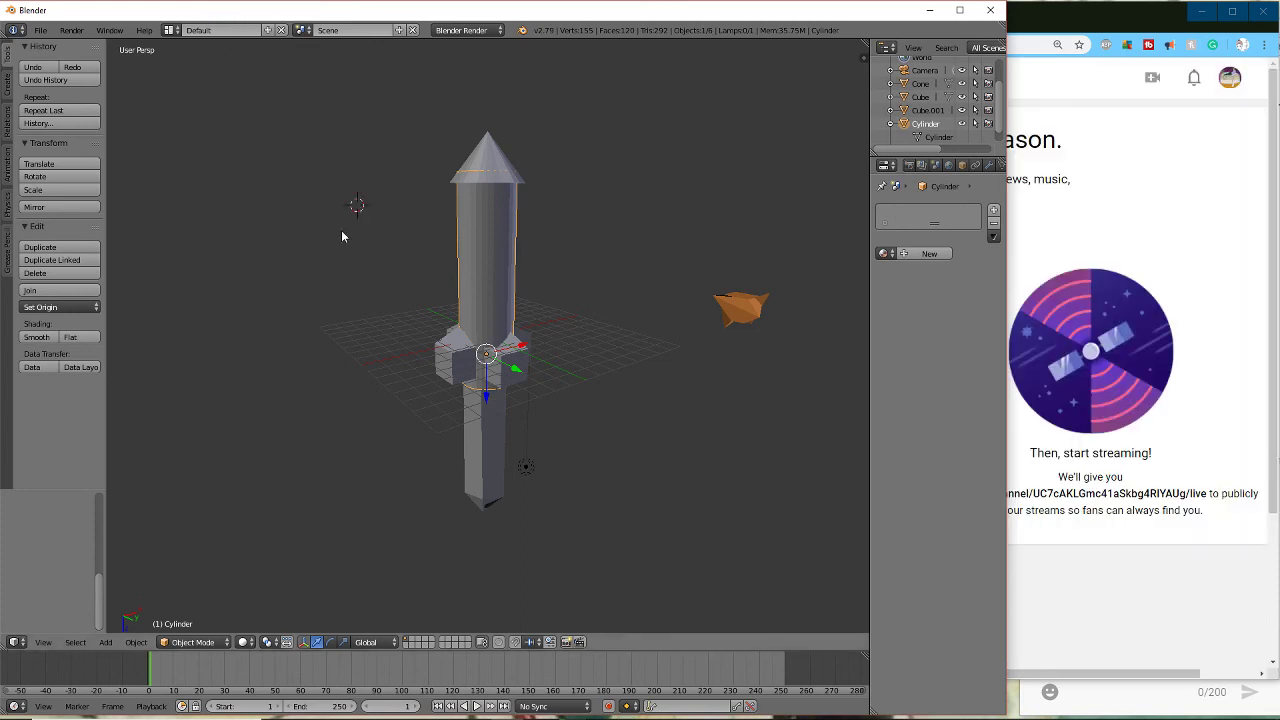
middle_click_drag(371, 250, 226, 252)
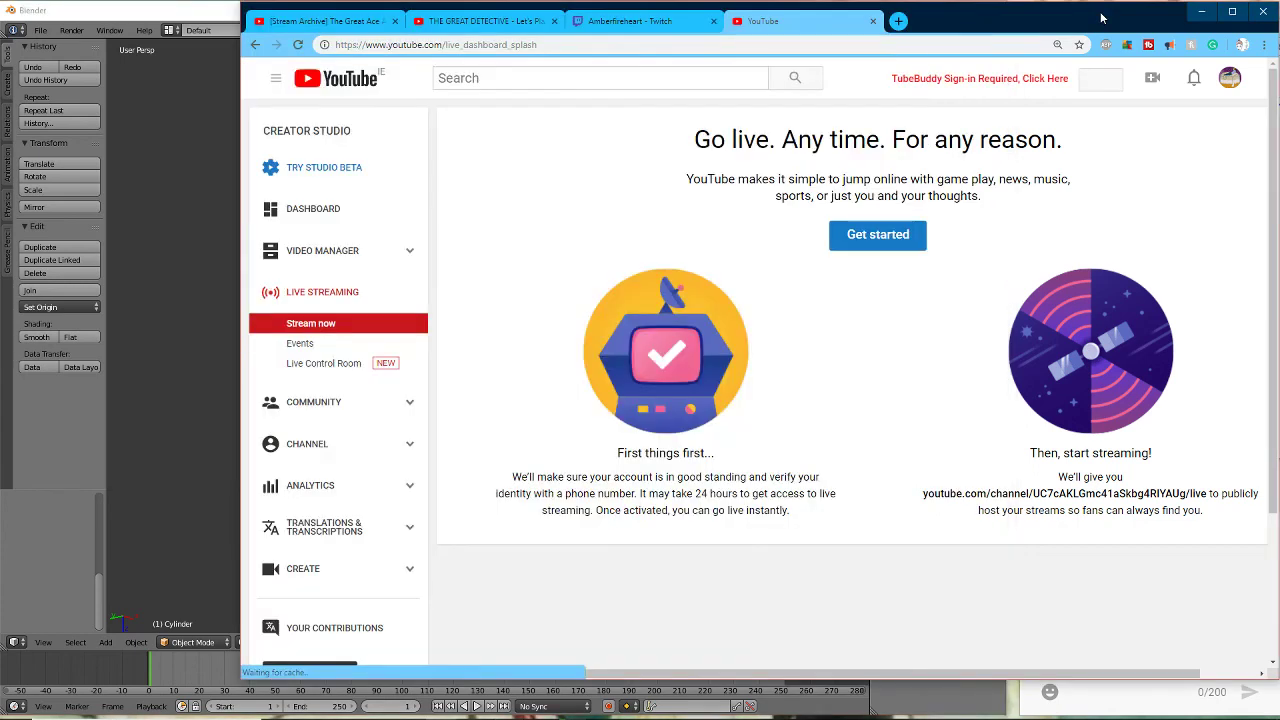
left_click(1101, 18)
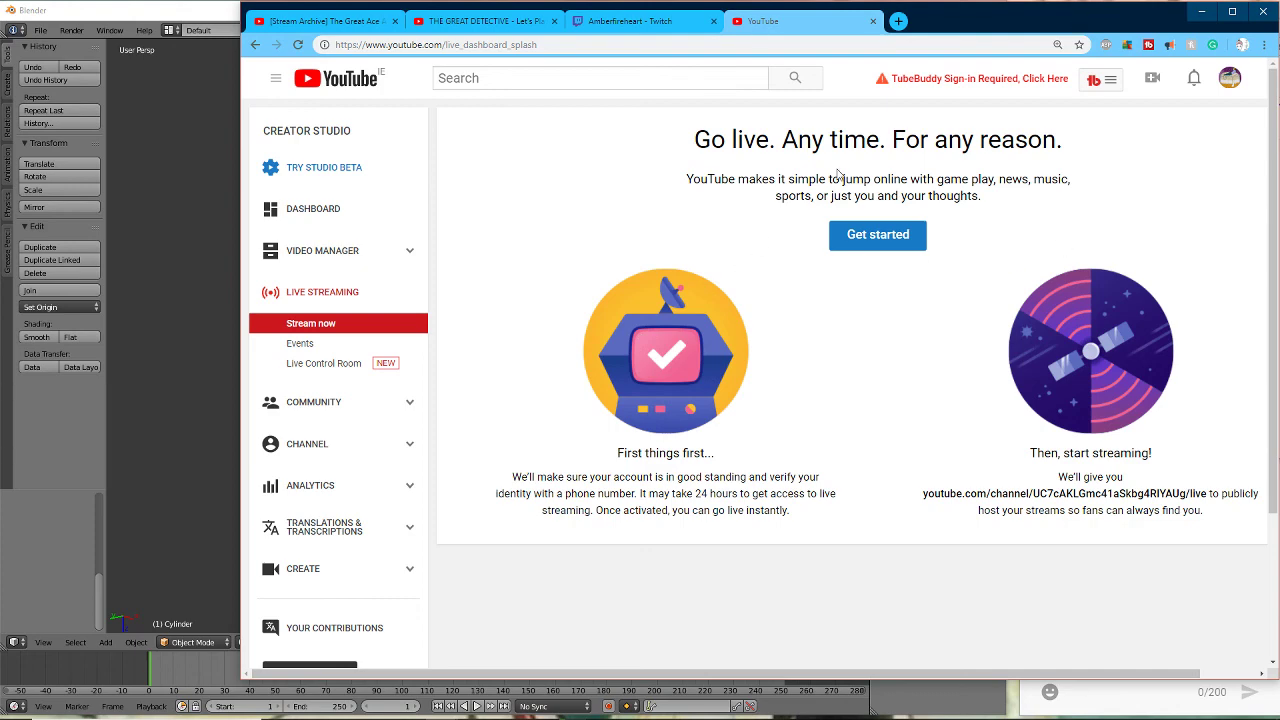
left_click_drag(978, 29, 903, 35)
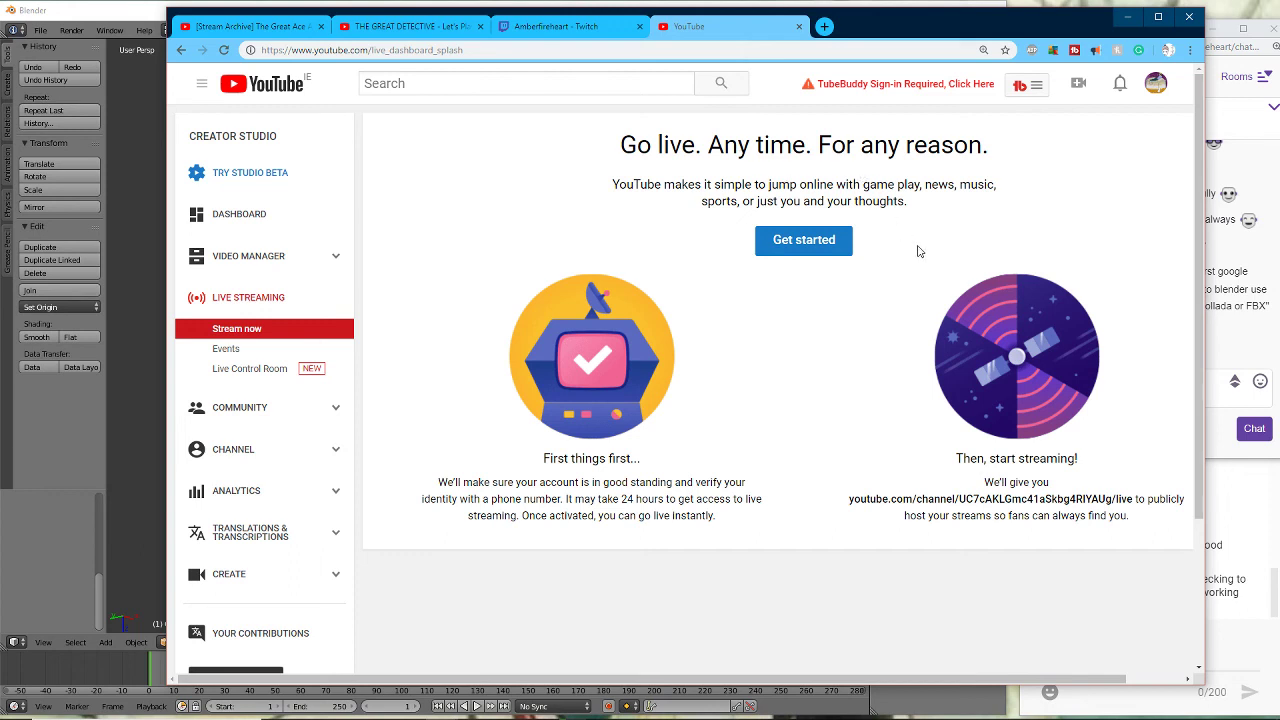
left_click(243, 301)
left_click(1157, 85)
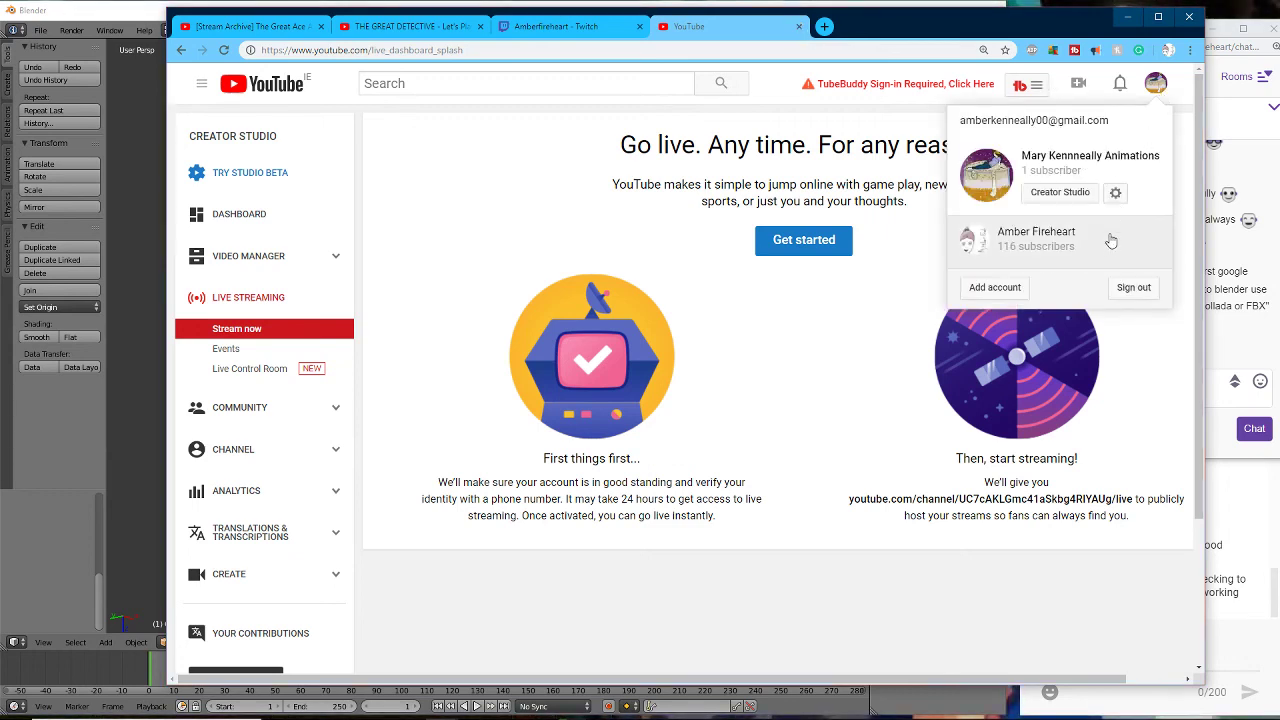
left_click(1037, 233)
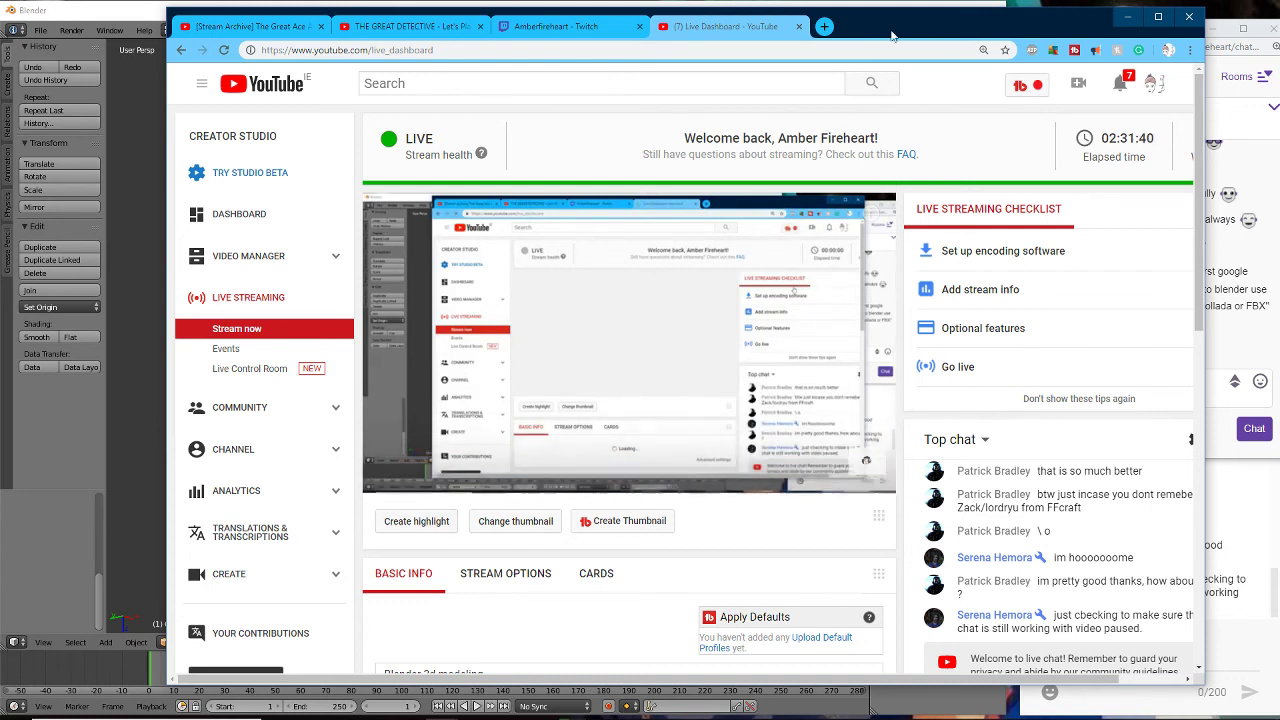
- Check the live stream on the Twitch channel page and minimize the browser to return to Blender
left_click(552, 30)
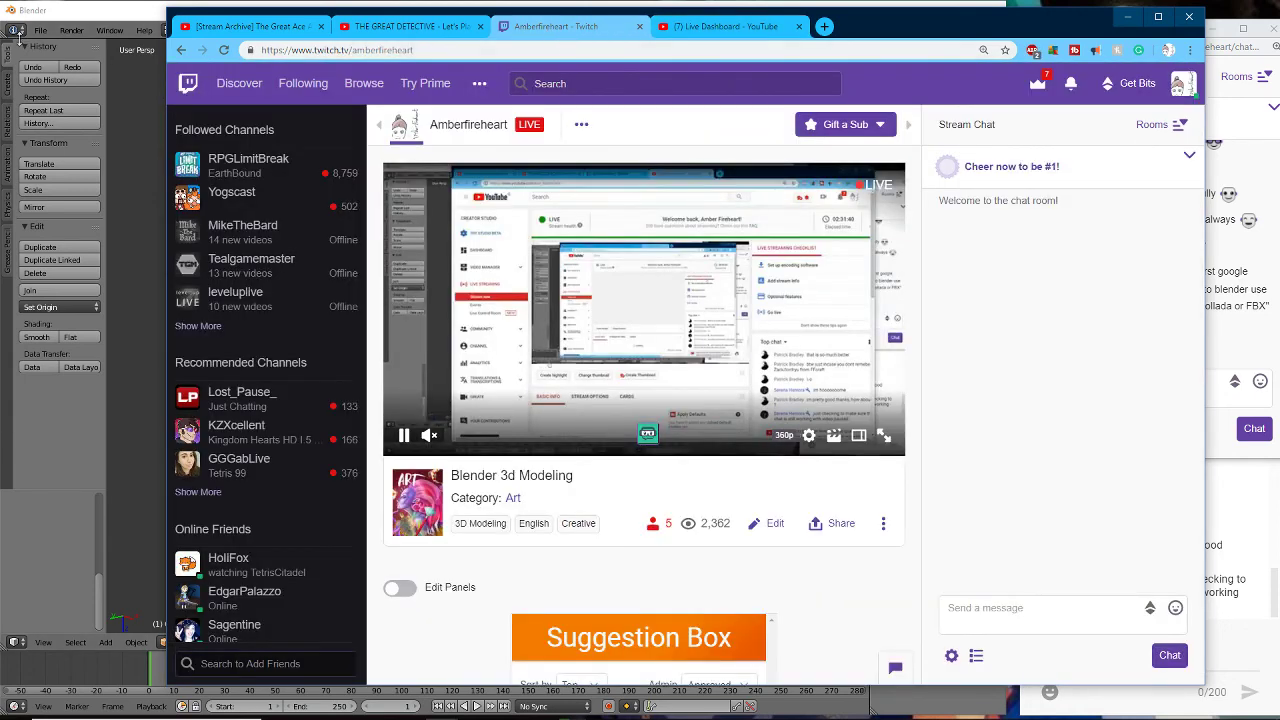
left_click(92, 8)
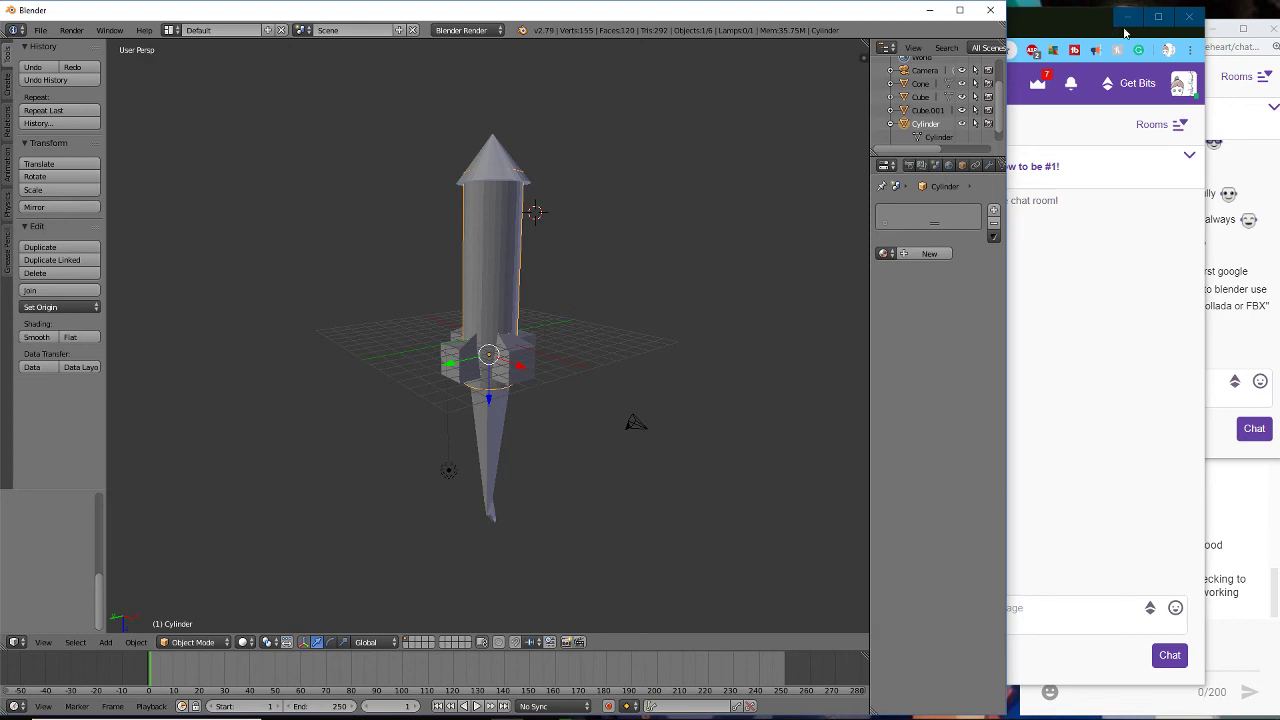
left_click(1126, 17)
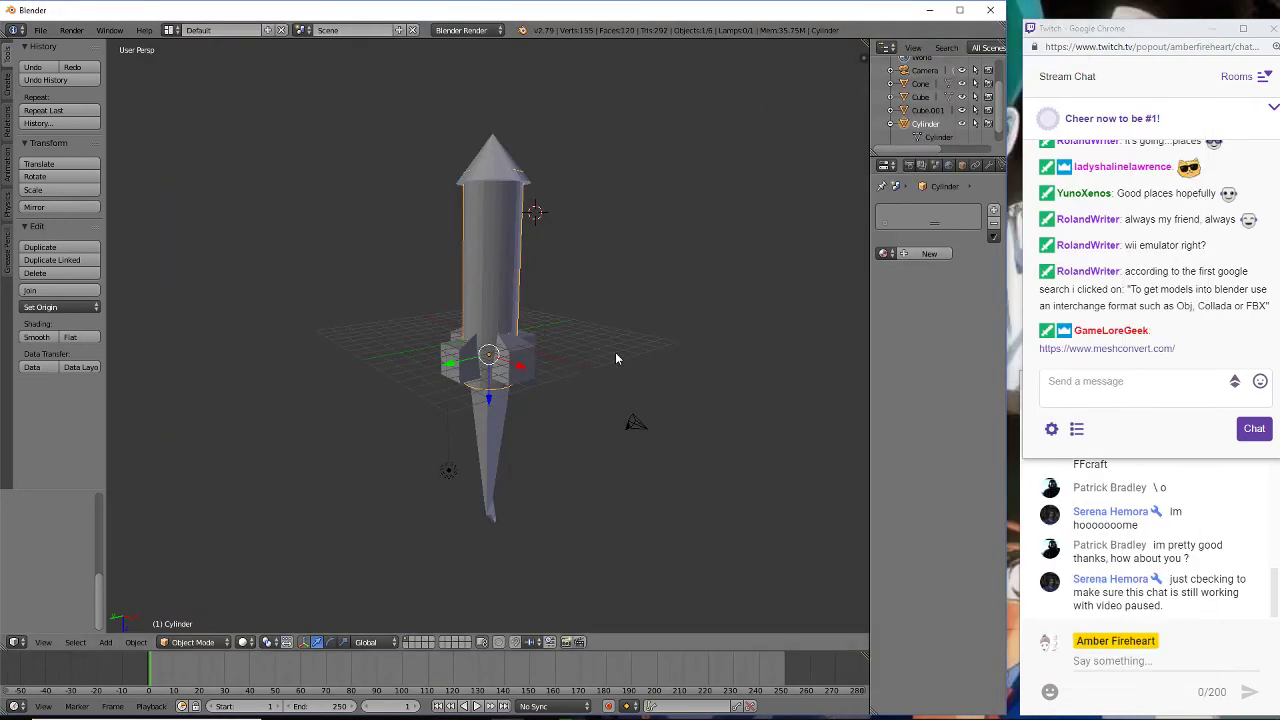
- Try to move the cylindrical body on its own, cancel the move and undo the last action
key("g")
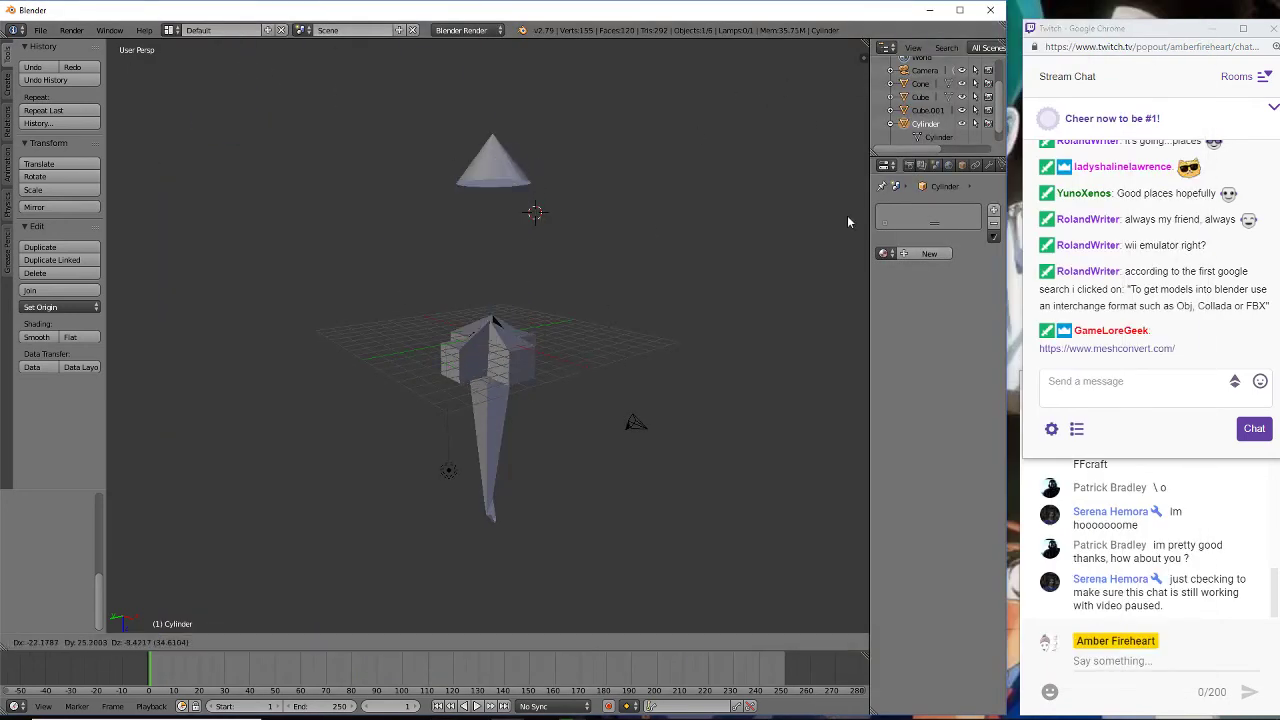
right_click(194, 387)
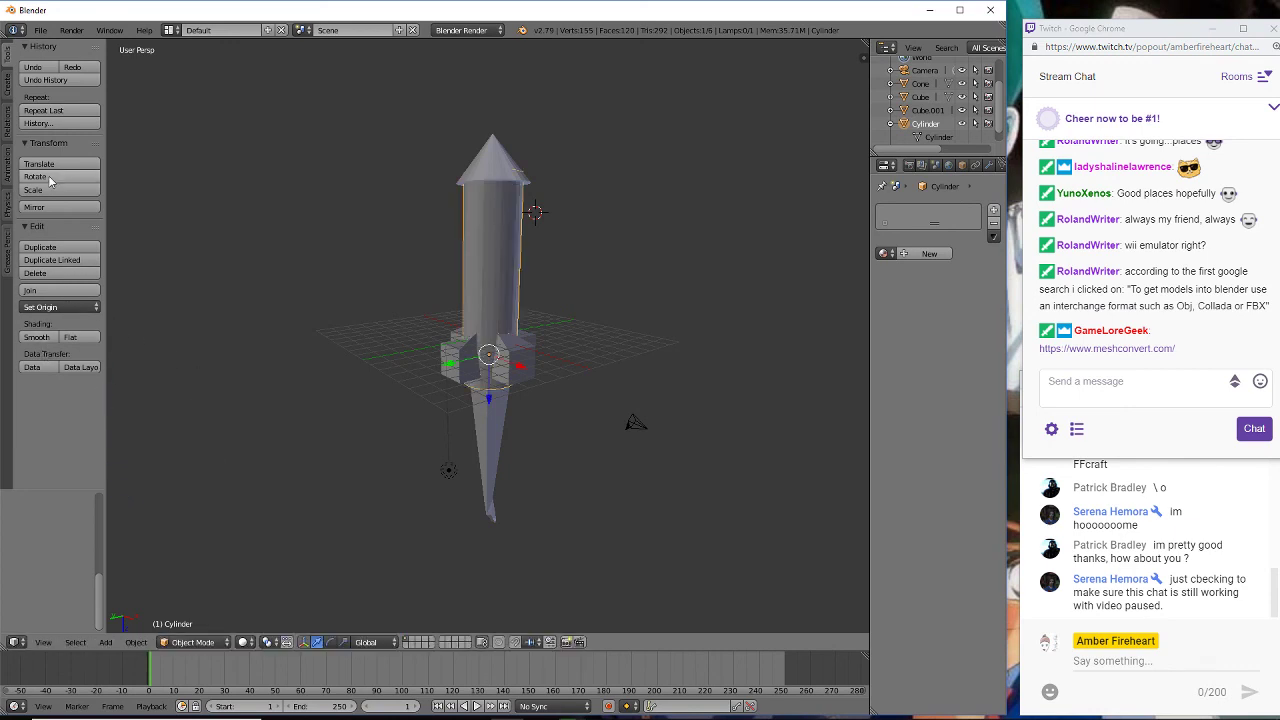
left_click(36, 68)
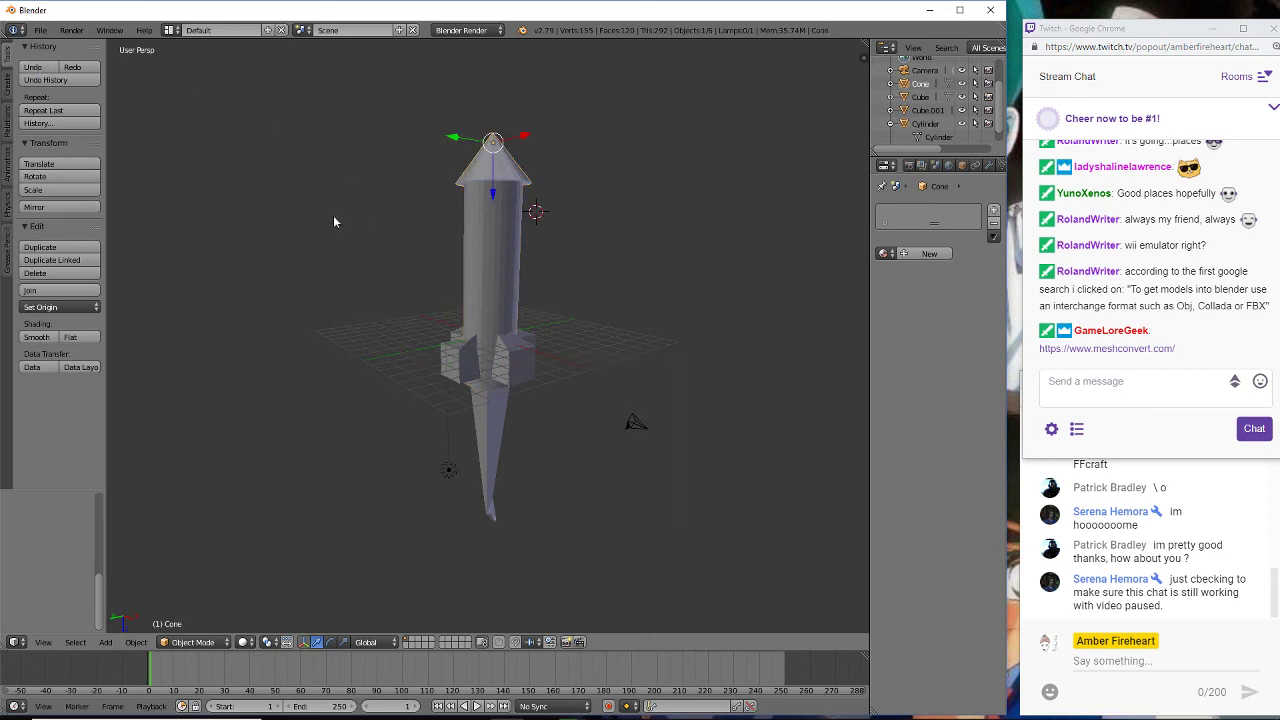
- Move the cone by about 0.34 units and undo that move
middle_click_drag(334, 222, 674, 229)
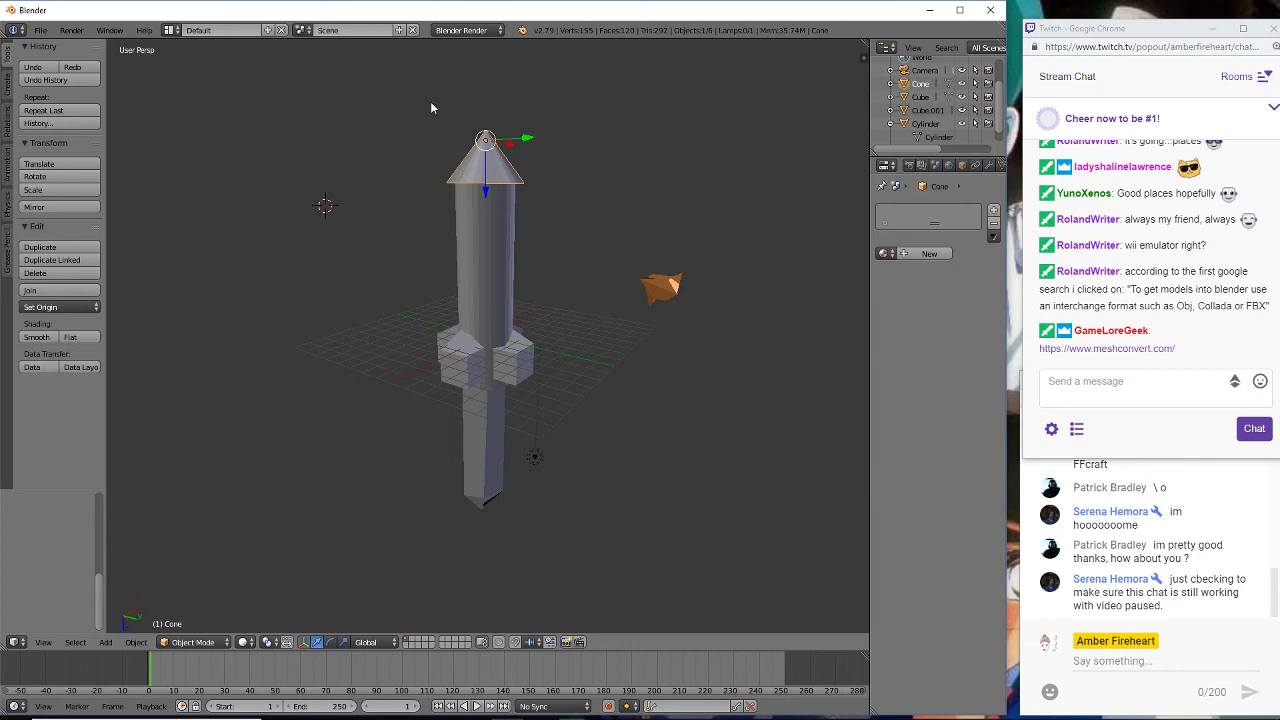
key("g")
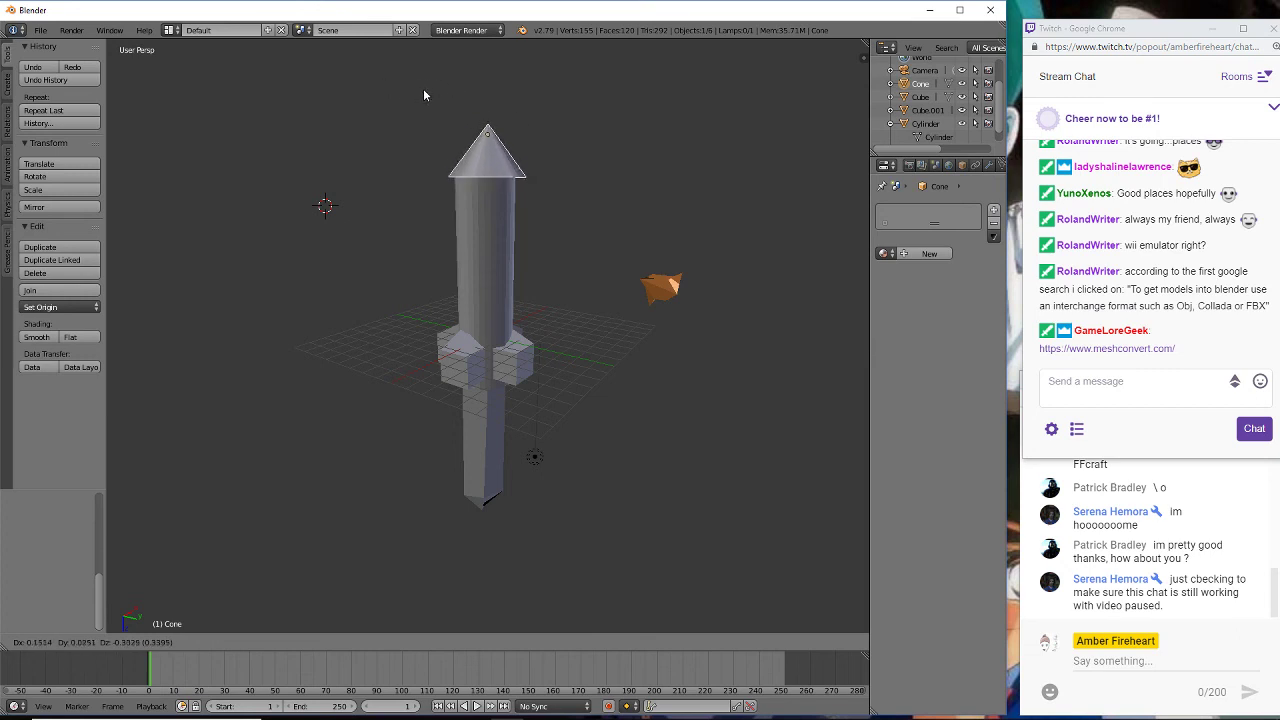
left_click(424, 93)
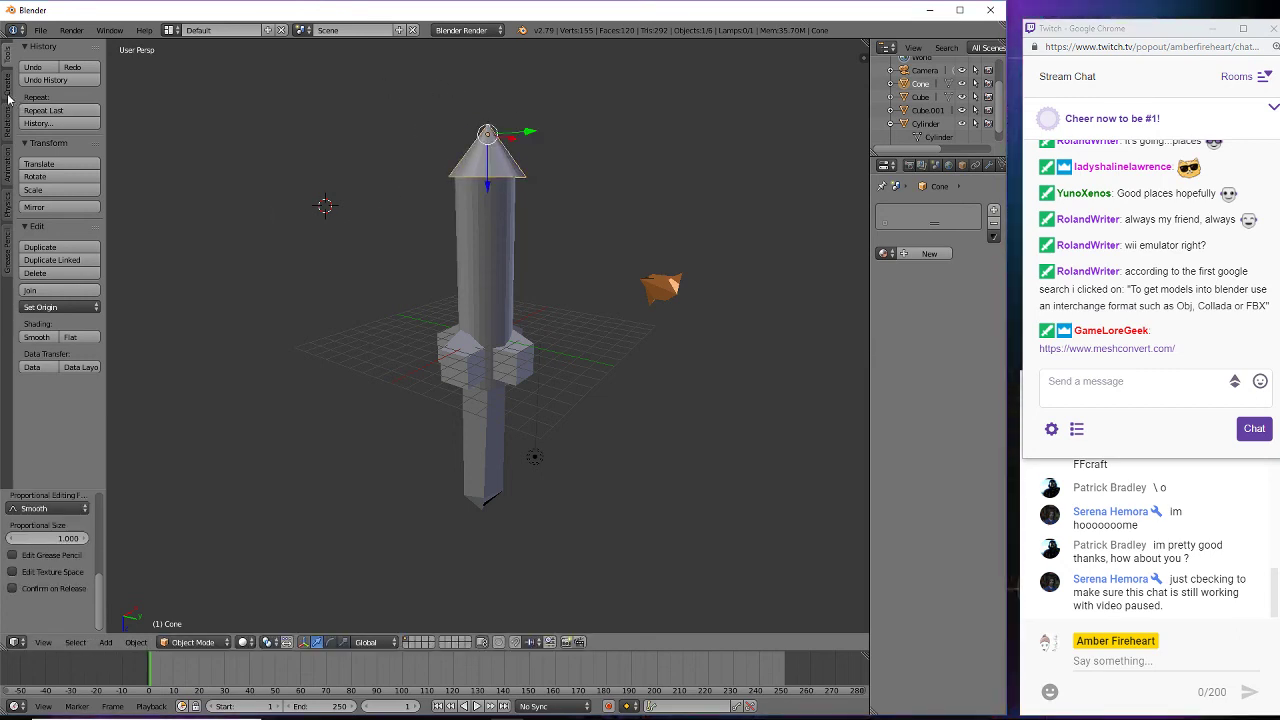
left_click(27, 67)
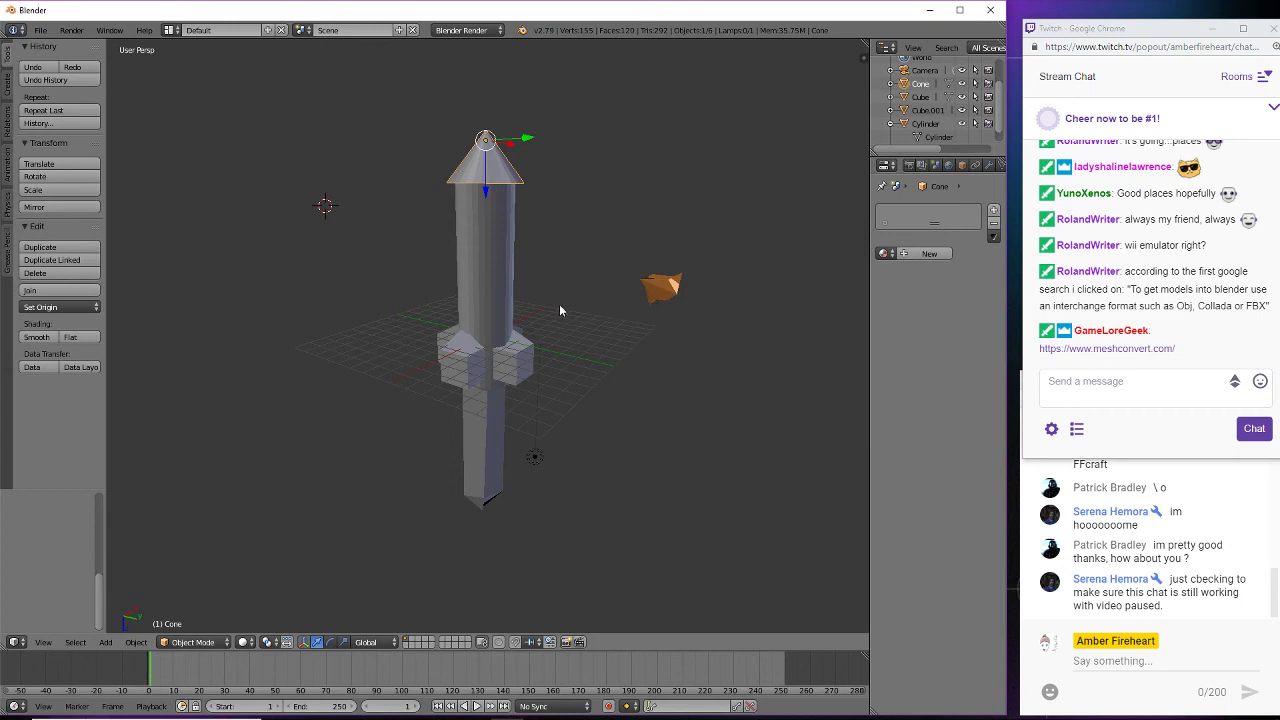
- Bring the YouTube live chat window to the front beside Blender
middle_click_drag(560, 311, 610, 276)
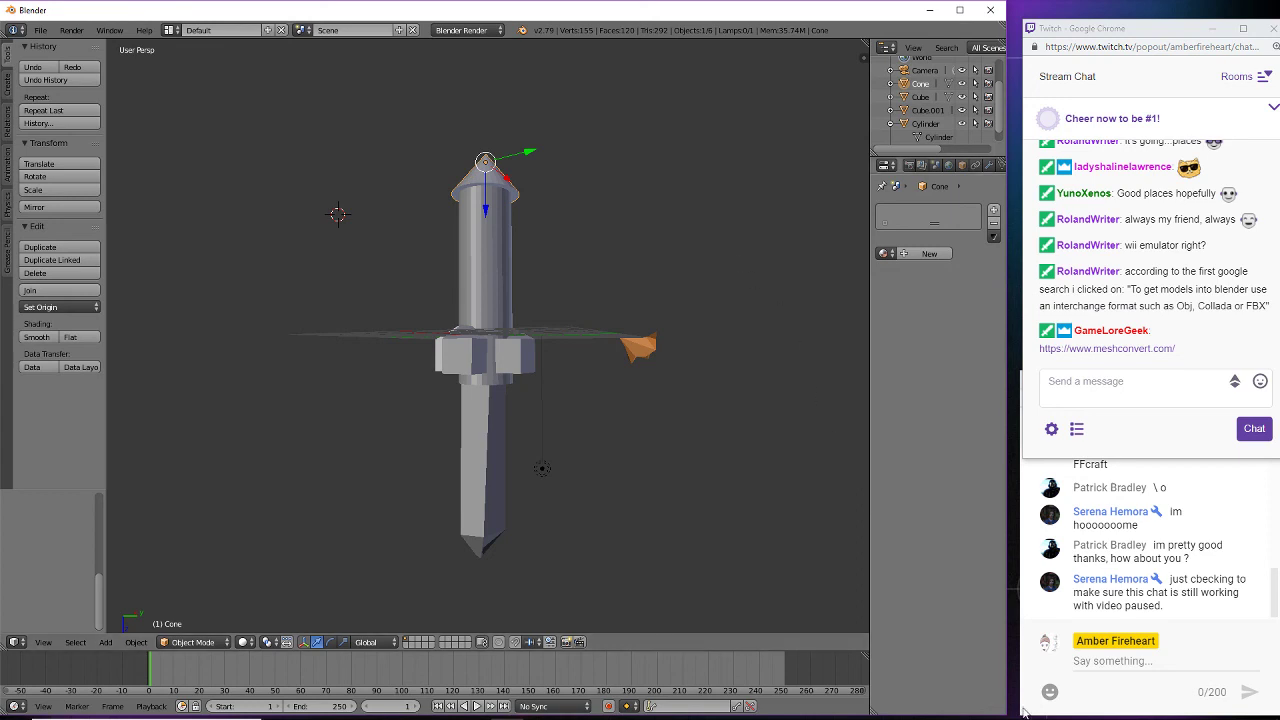
left_click(1052, 628)
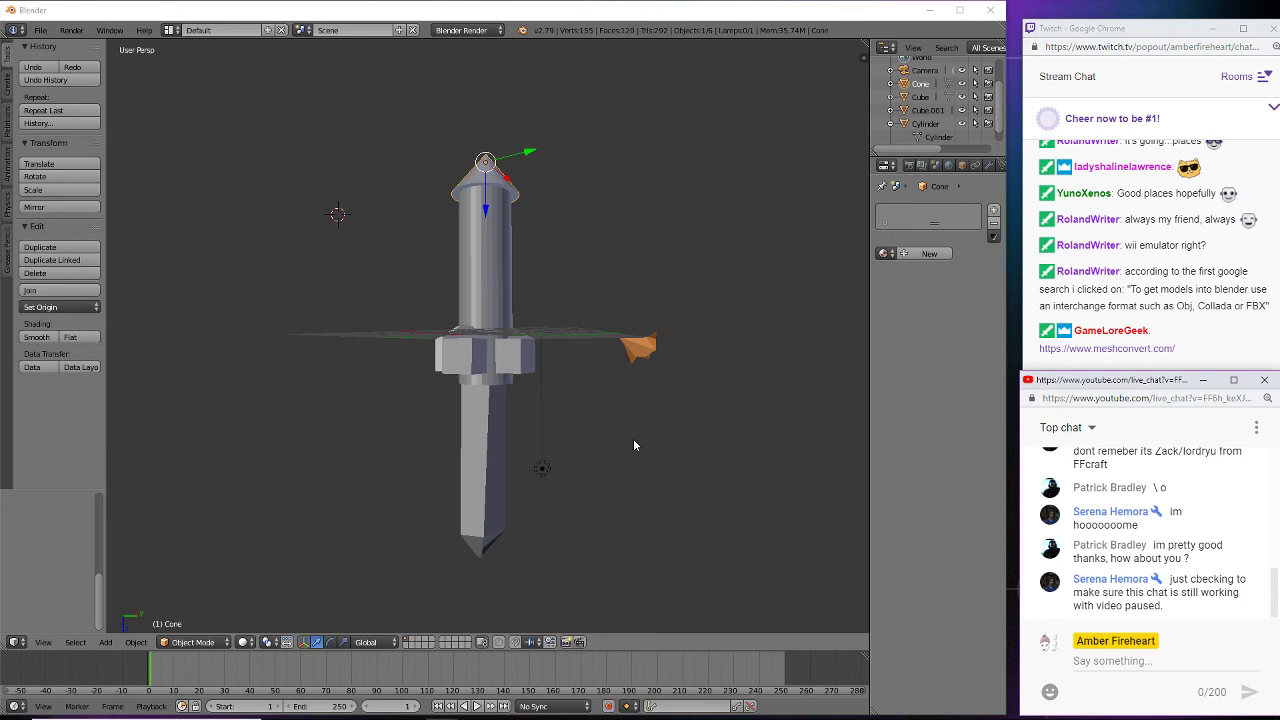
middle_click_drag(630, 445, 549, 197)
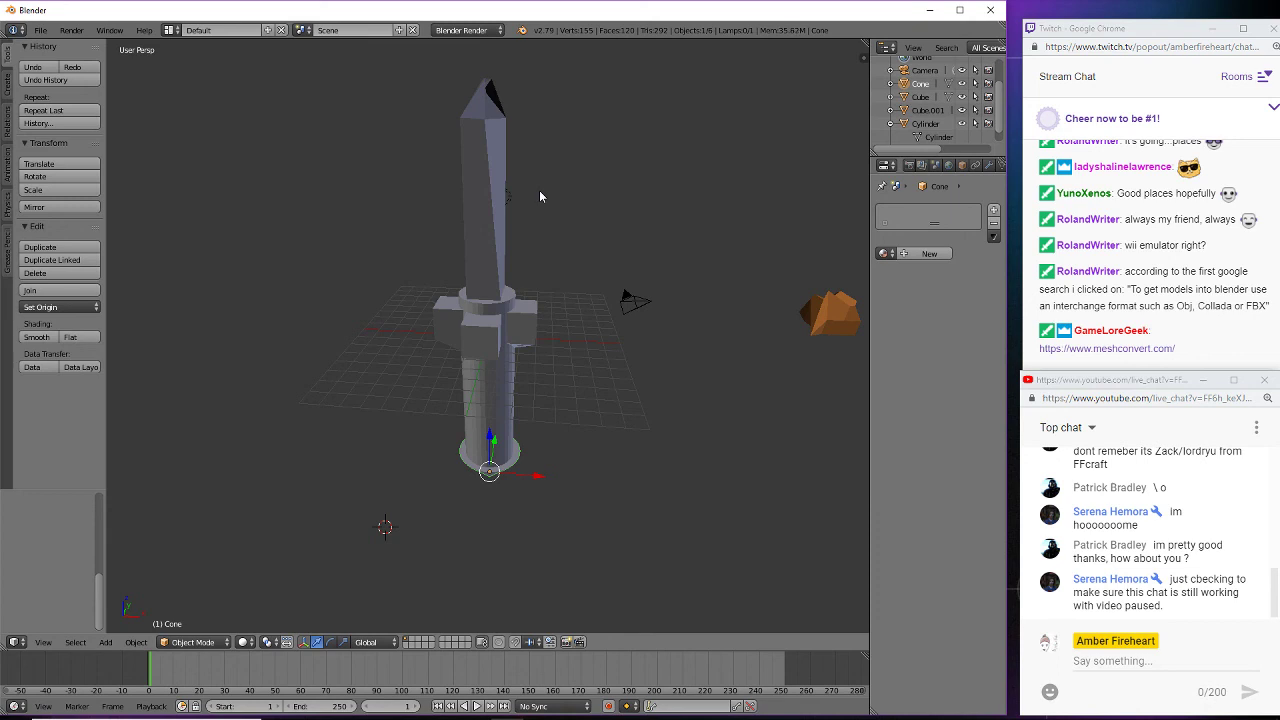
- Try to move the cylindrical handle away from the rest of the sword and cancel the move
right_click(463, 212)
right_click(482, 415)
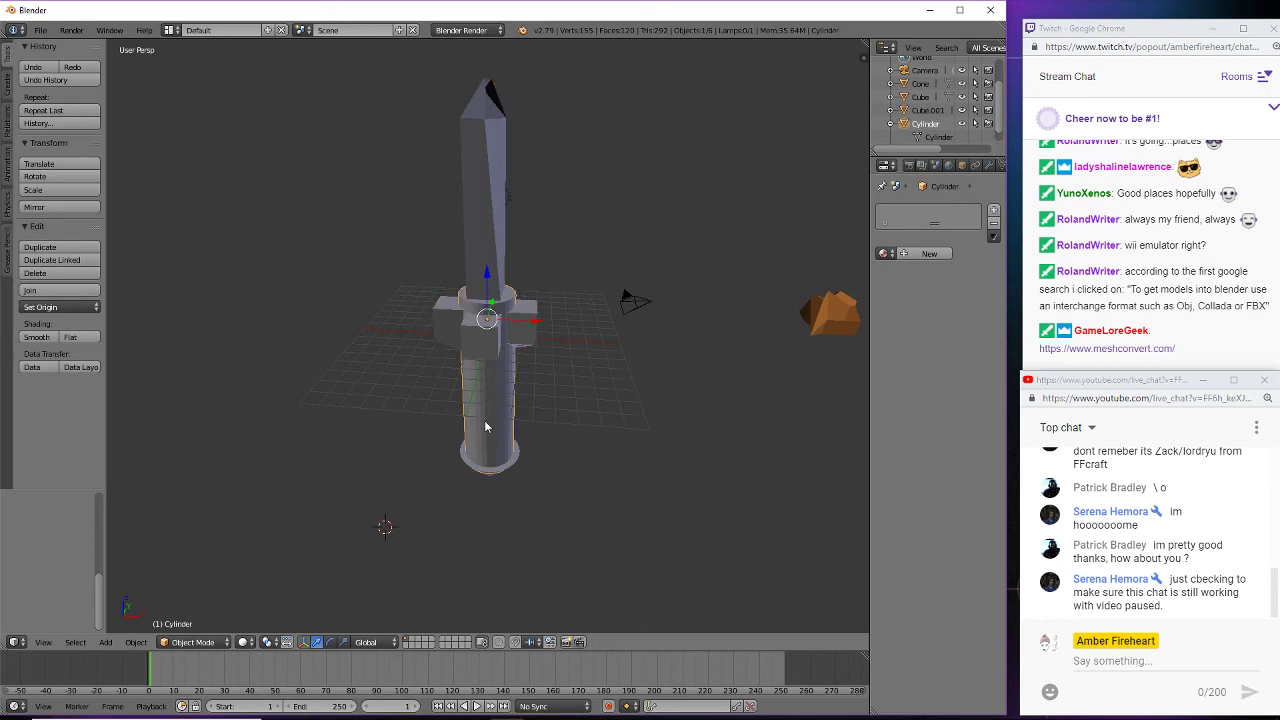
key("g")
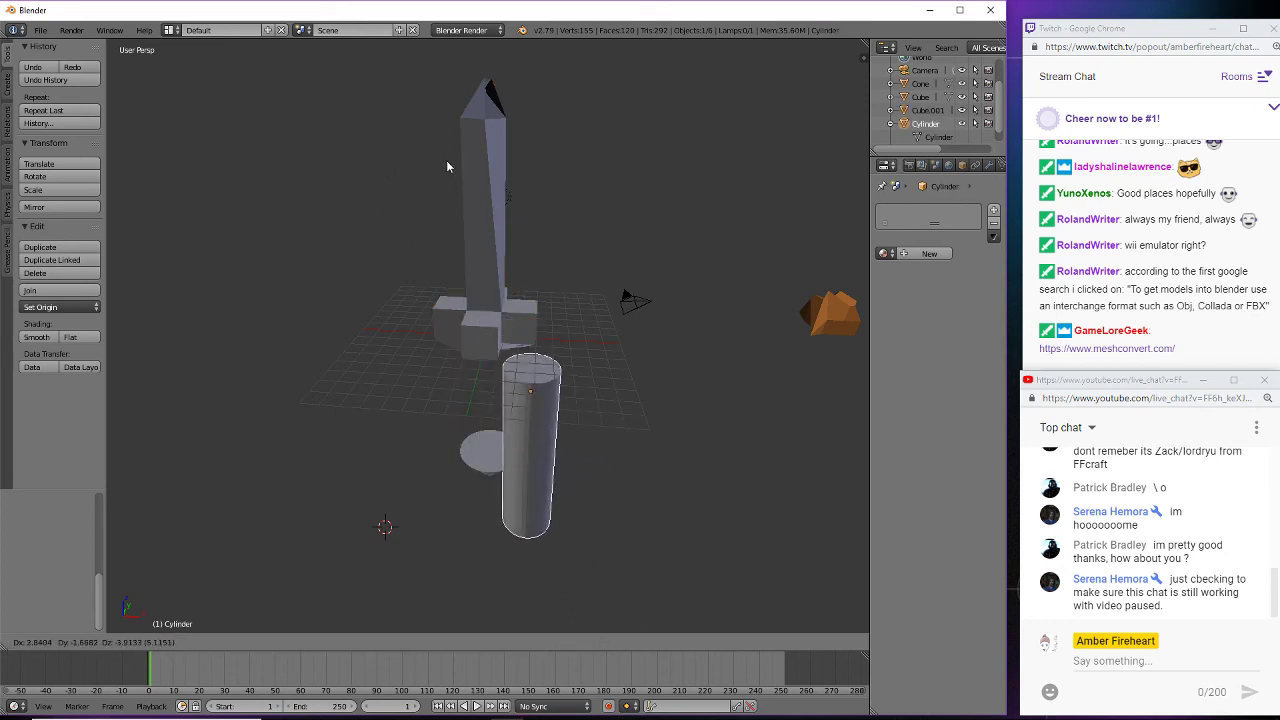
right_click(425, 155)
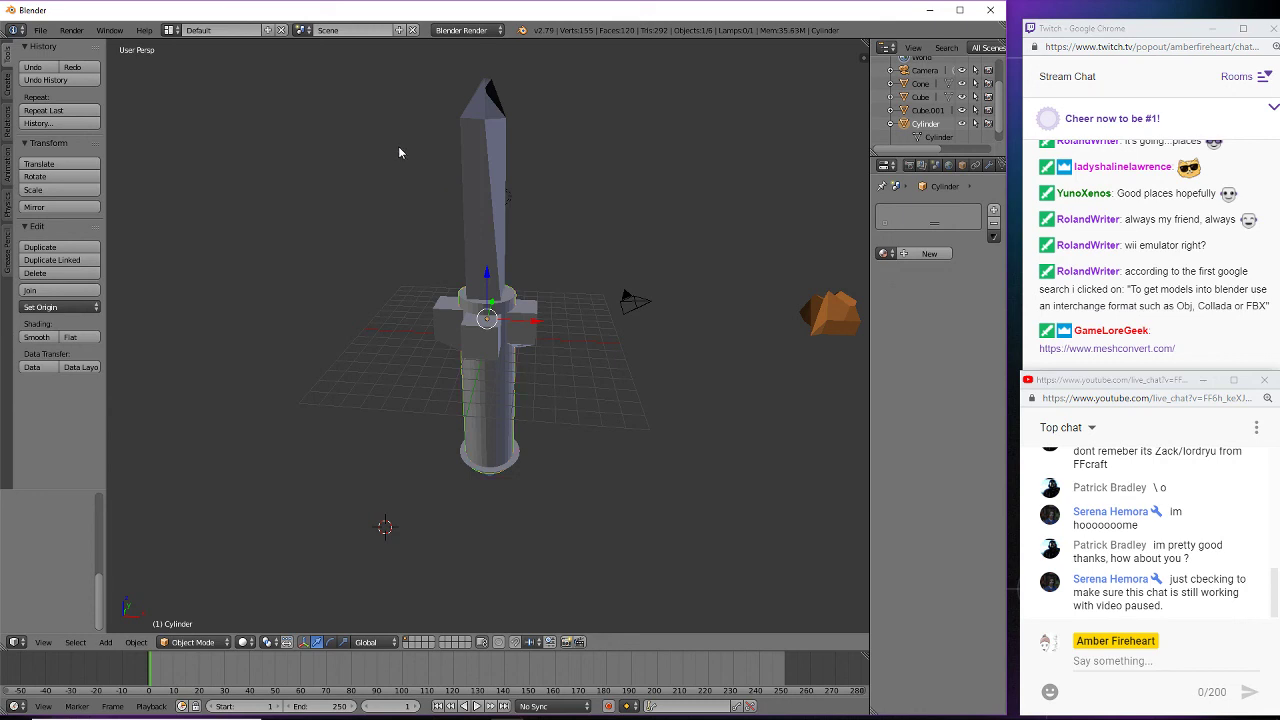
- Join the blade and crossguard mesh with the cylindrical handle into one object
right_click(485, 150)
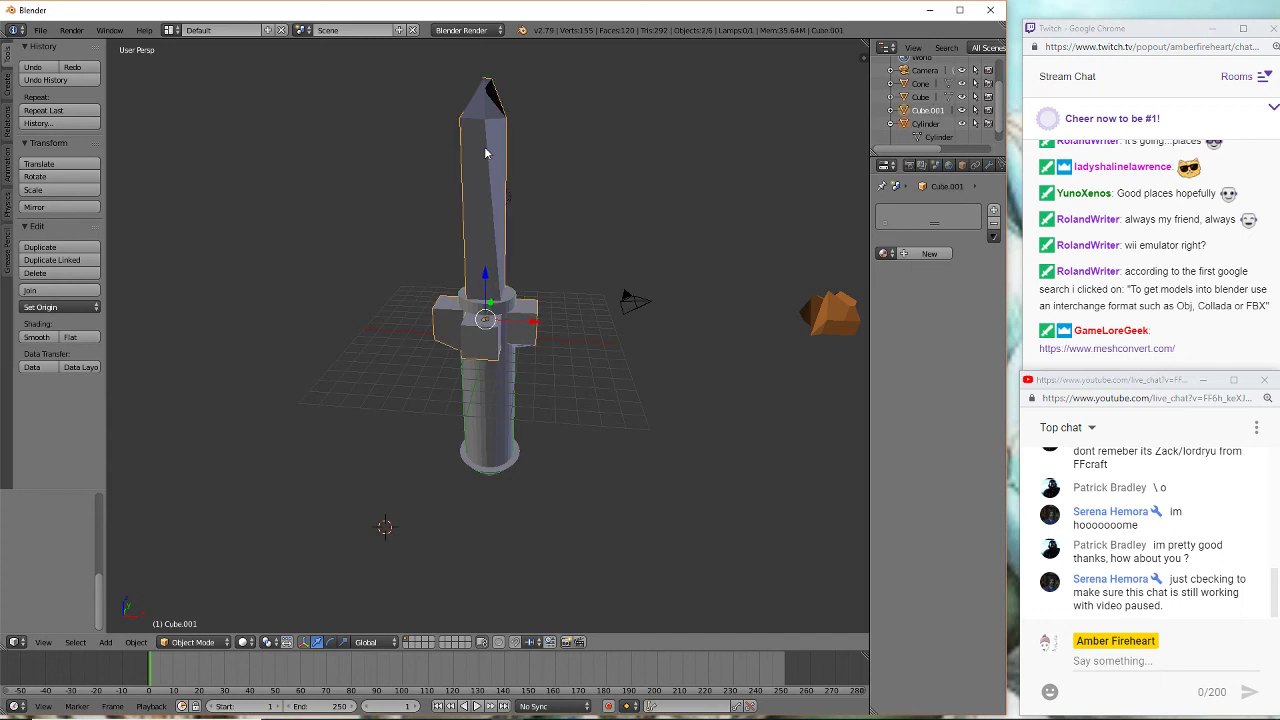
right_click(487, 416, "shift")
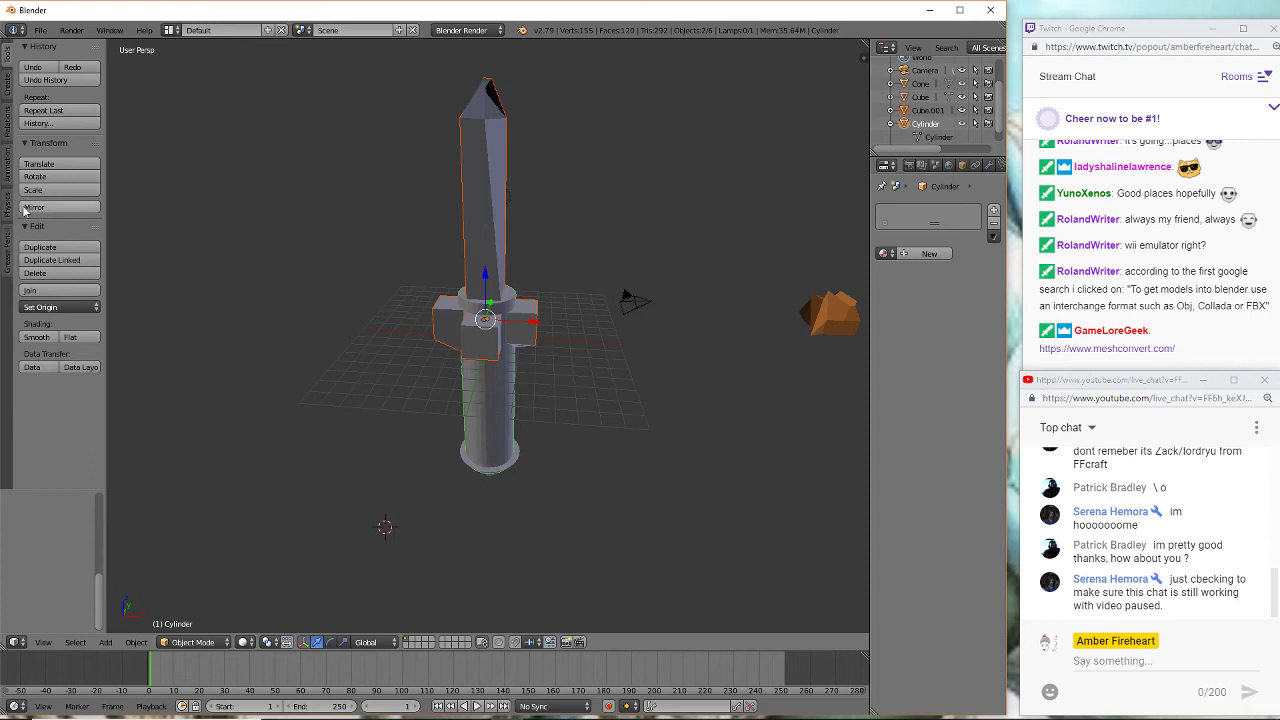
left_click(62, 291)
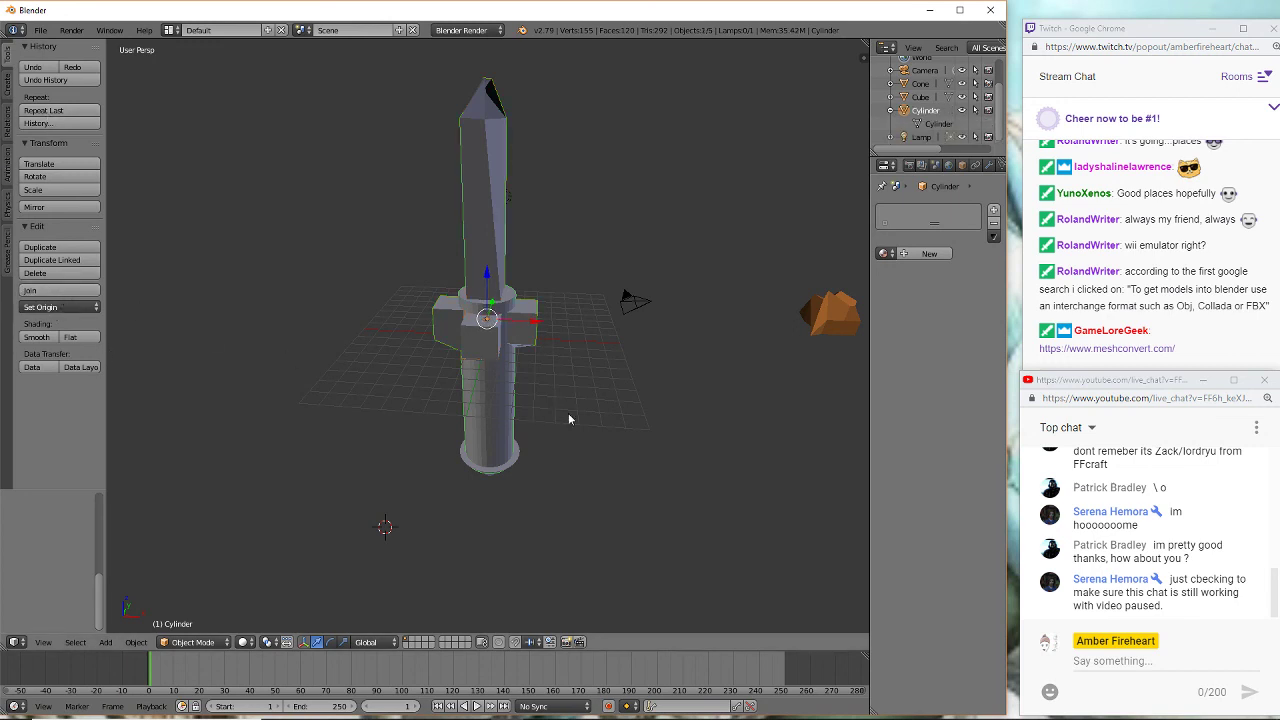
- Join the cone at the handle's end with the rest of the sword into a single object
middle_click_drag(587, 426, 546, 383)
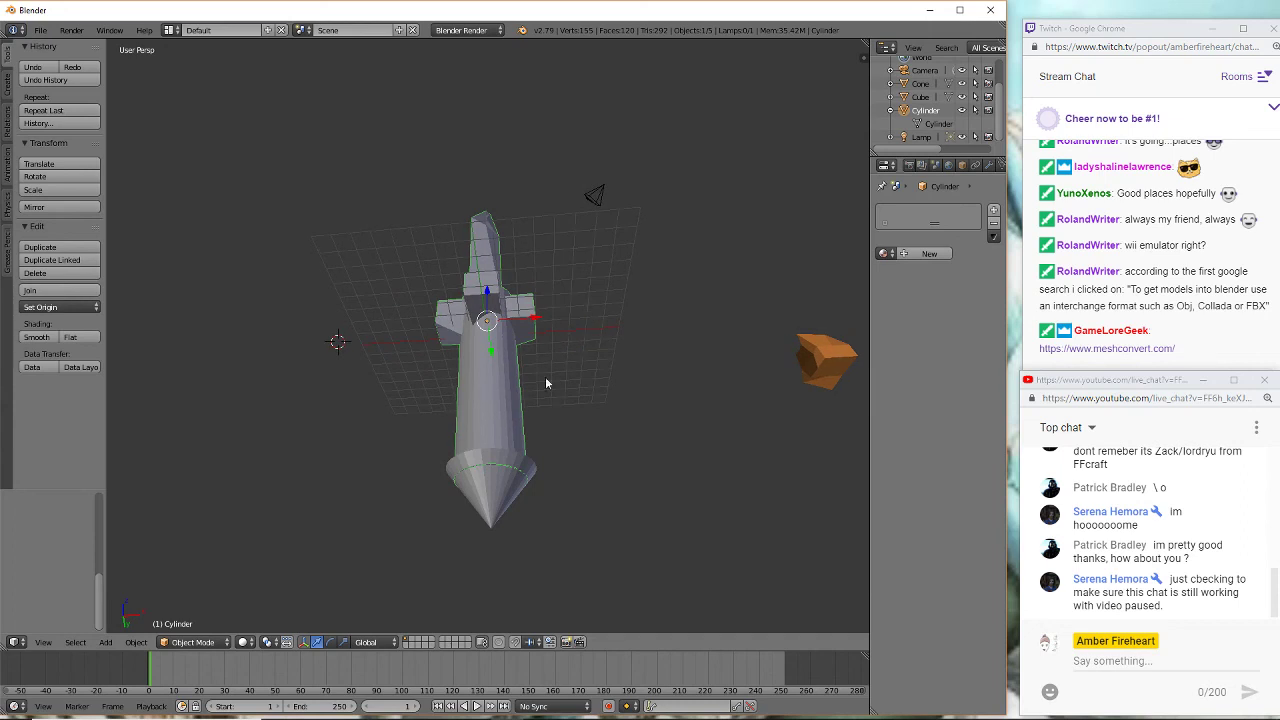
right_click(504, 485, "shift")
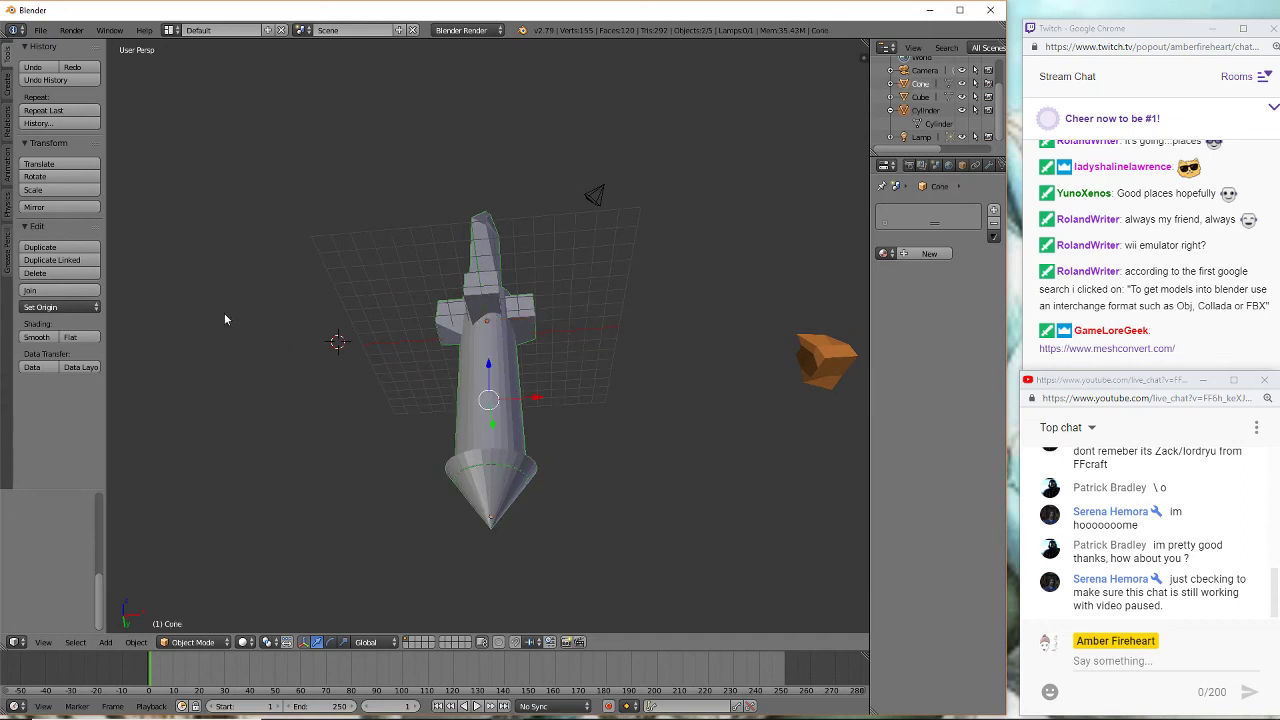
left_click(60, 290)
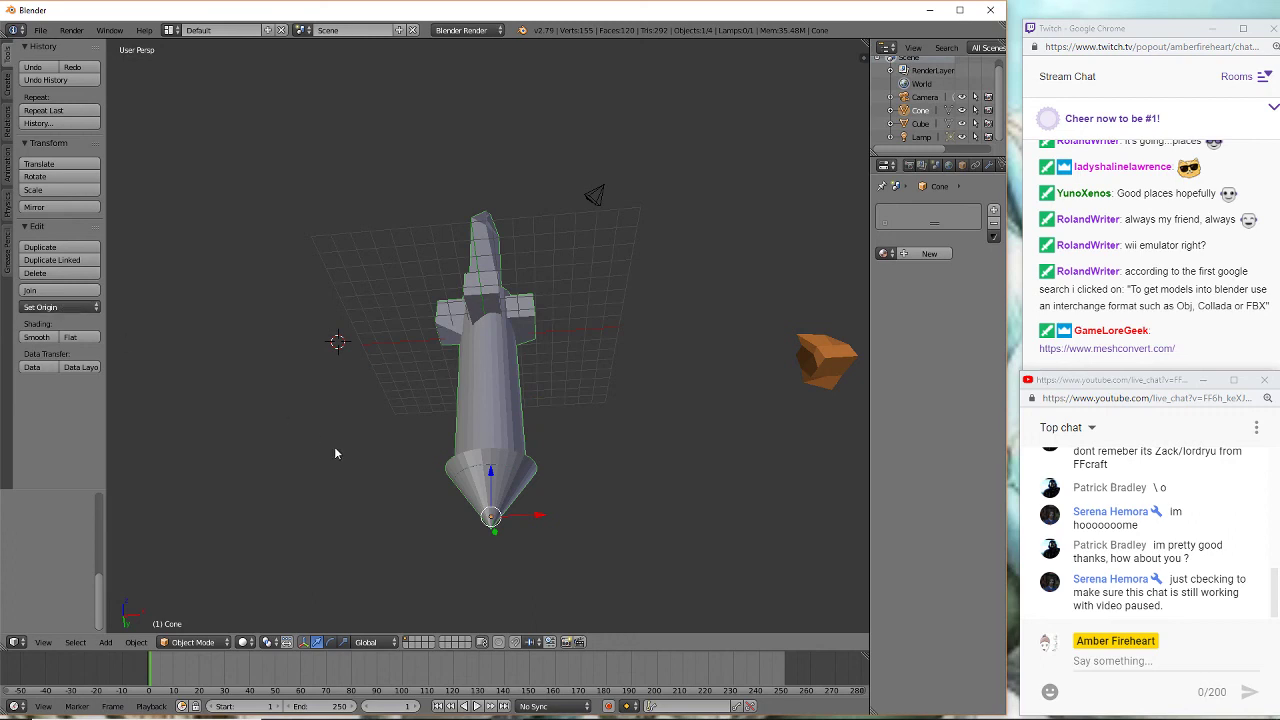
- Move the joined sword freehand away from the grid, and reposition it closer to the scene's centre
key("g")
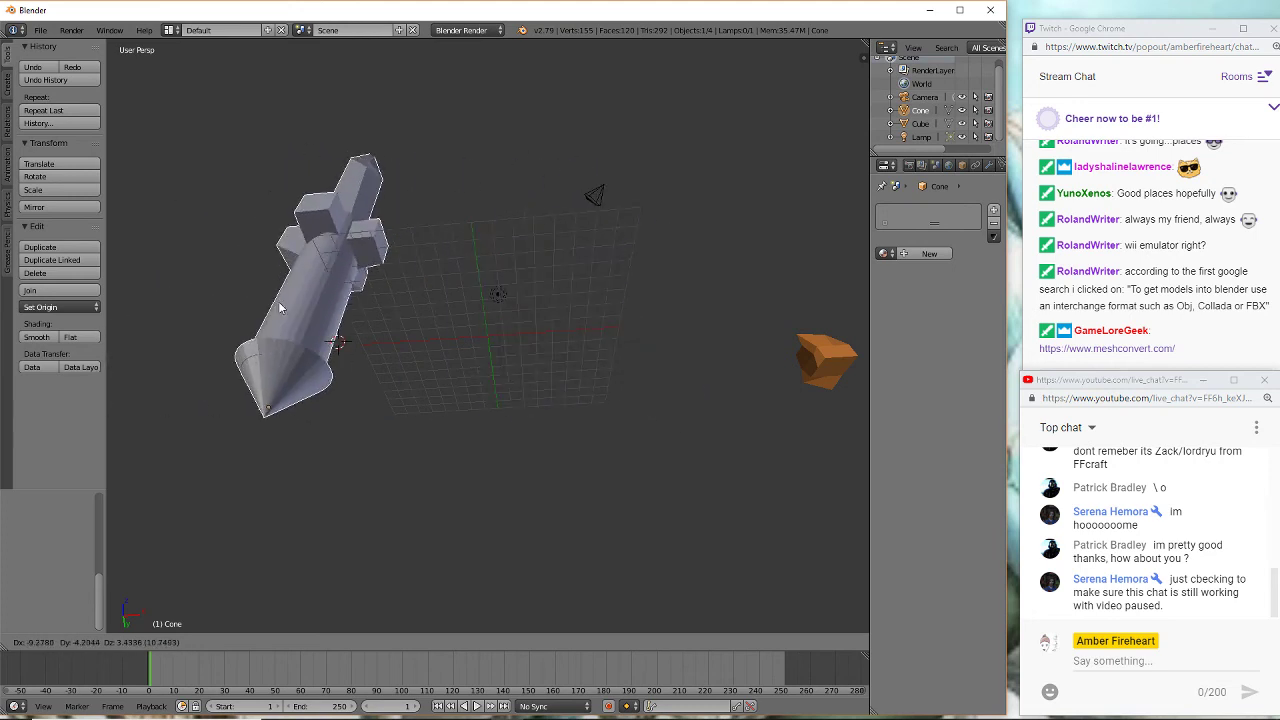
left_click(204, 274)
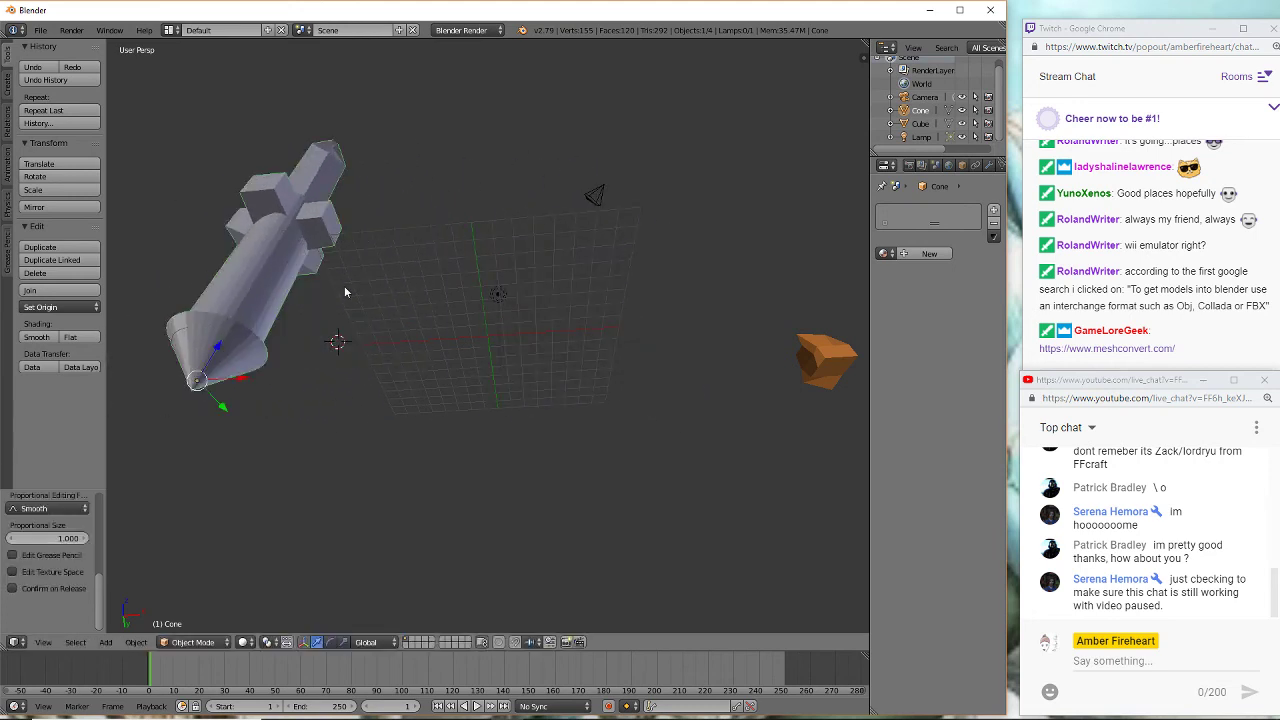
middle_click_drag(344, 285, 501, 365)
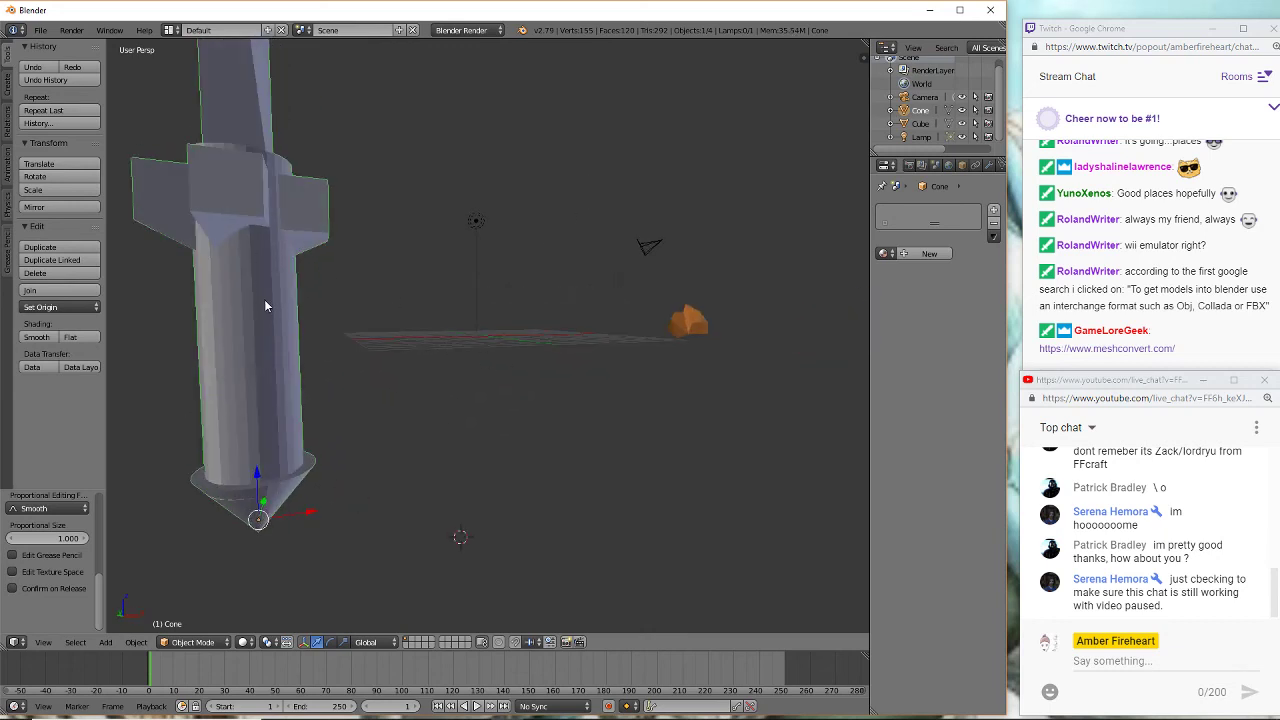
key("g")
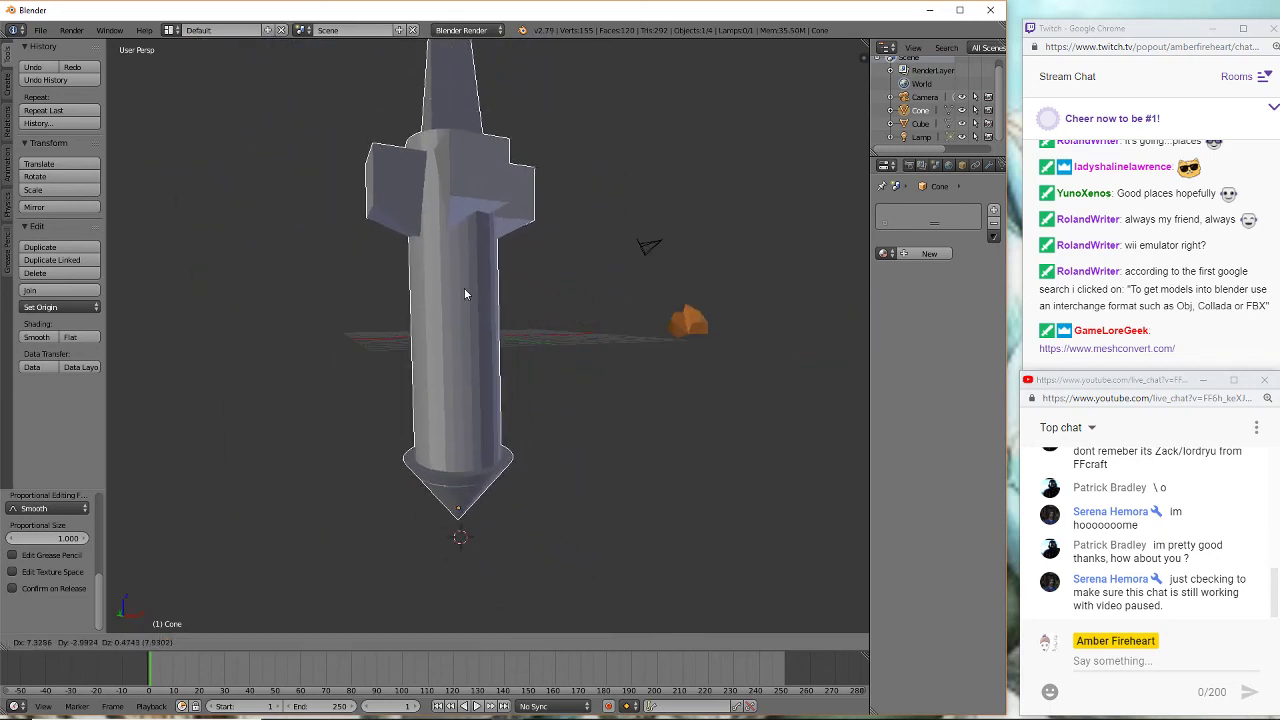
left_click(535, 375)
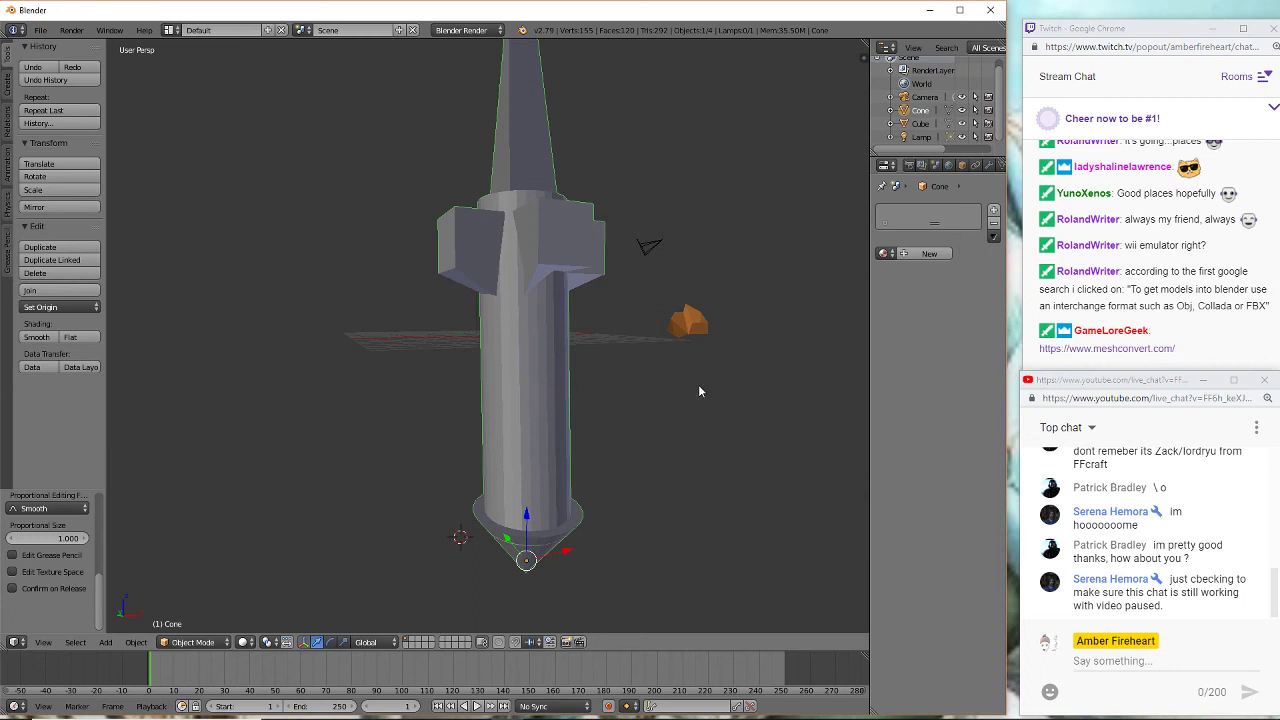
- Rotate the joined sword freehand until it lies horizontally, with the blade pointing along the green Y axis
middle_click_drag(698, 391, 508, 415)
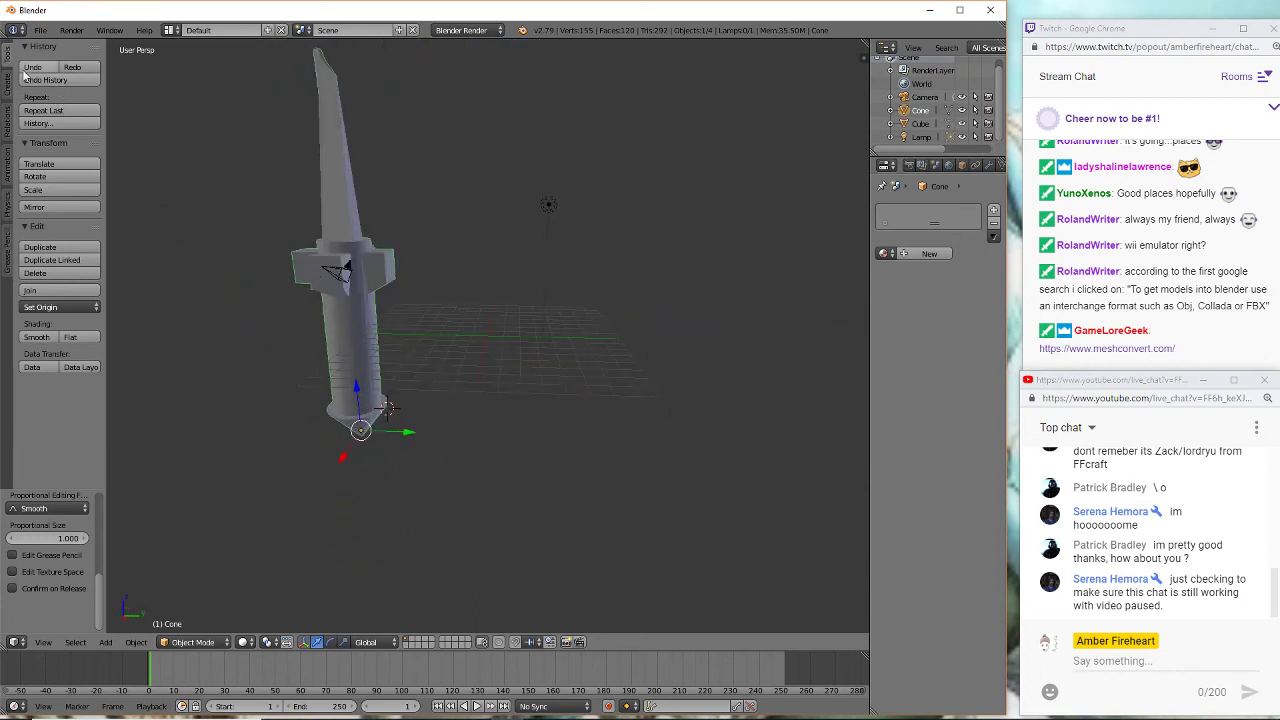
left_click(63, 174)
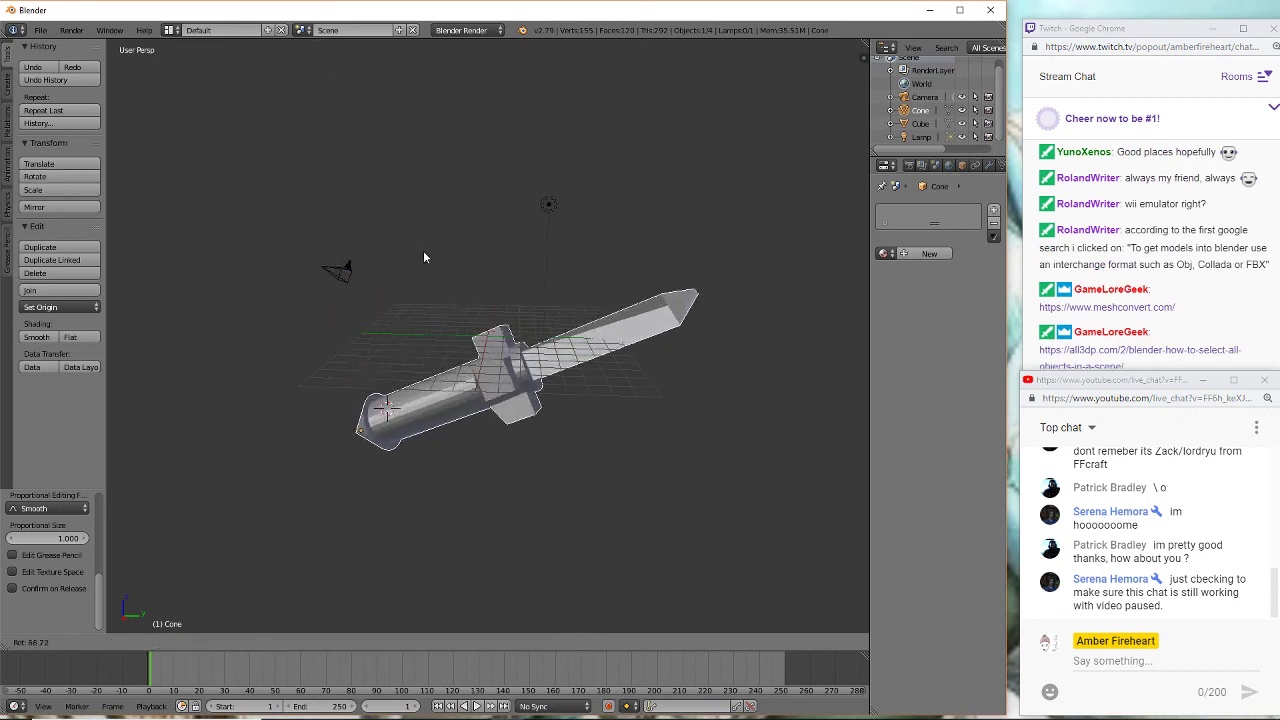
left_click(497, 258)
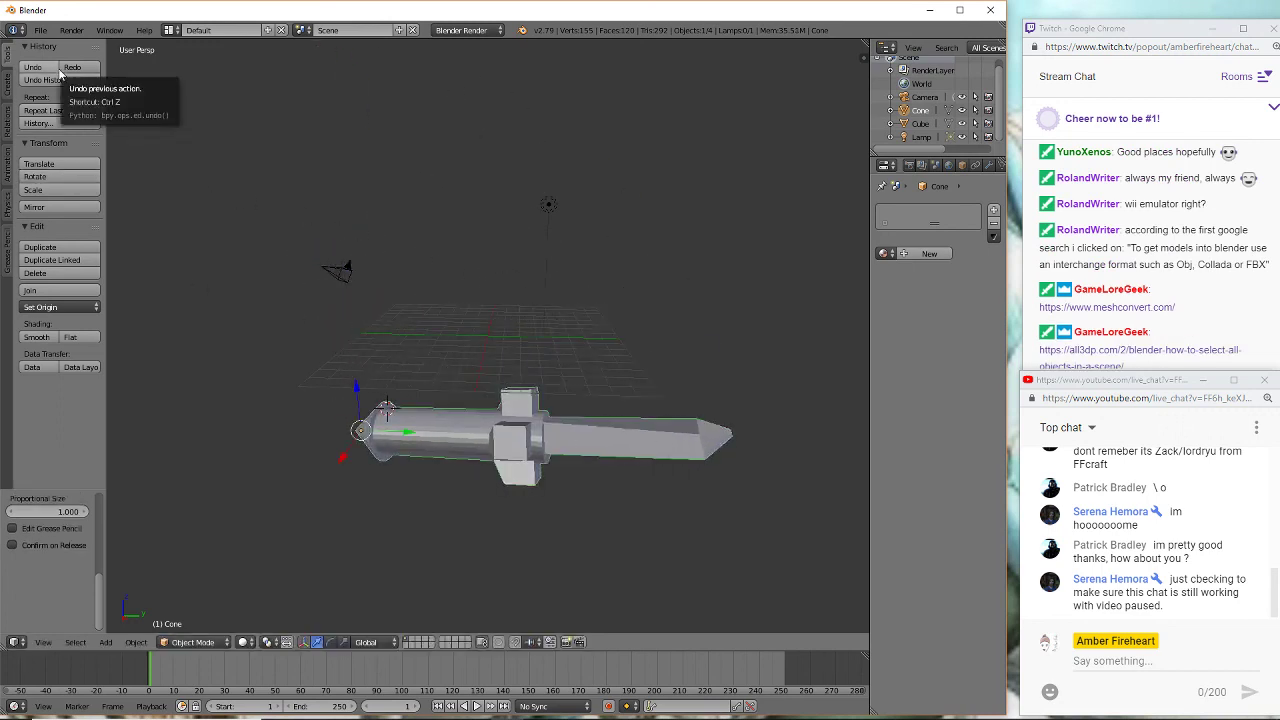
- Move the horizontal sword freehand up and over the grid, and check its placement from other angles
key("g")
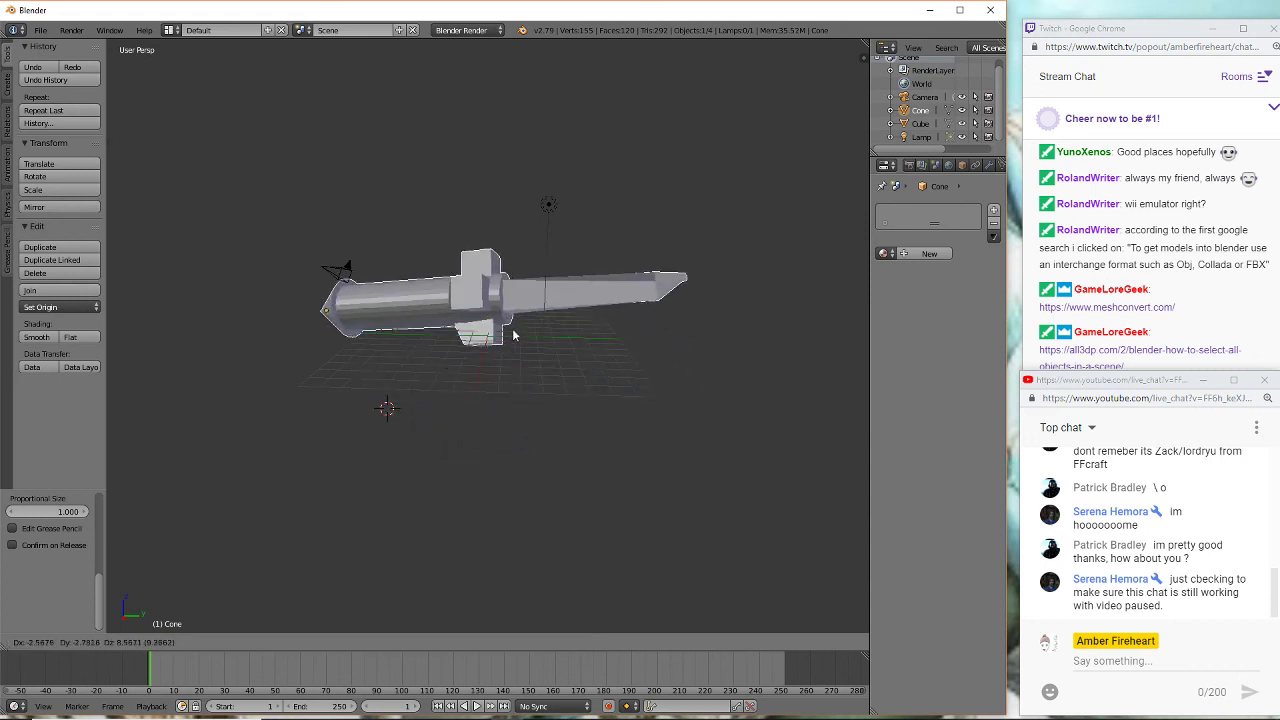
left_click(512, 330)
middle_click_drag(680, 355, 335, 348)
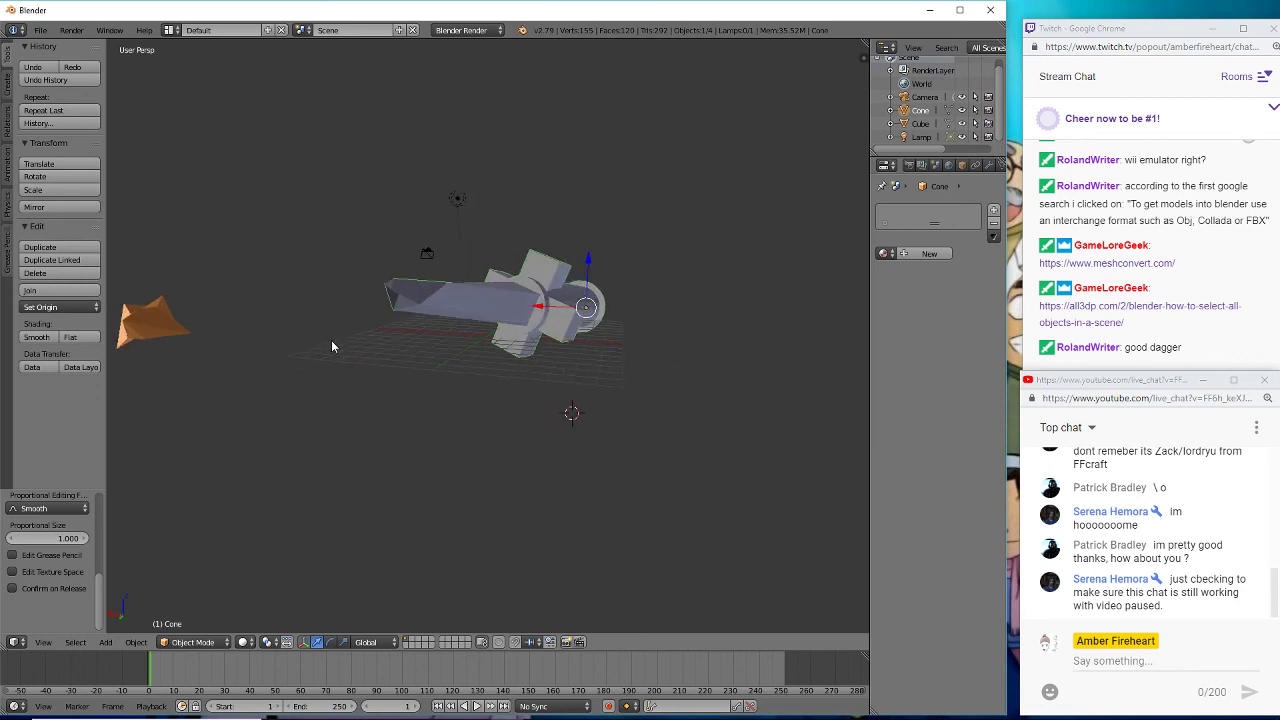
middle_click_drag(635, 362, 553, 391)
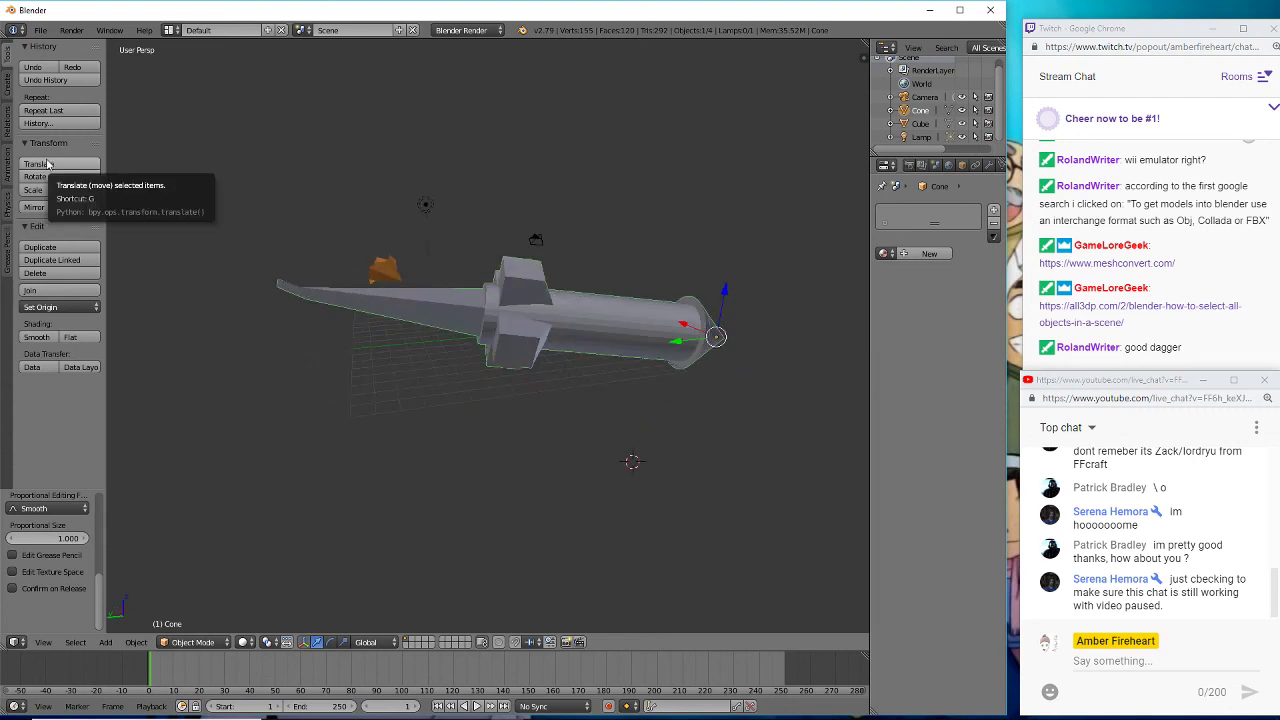
left_click(40, 31)
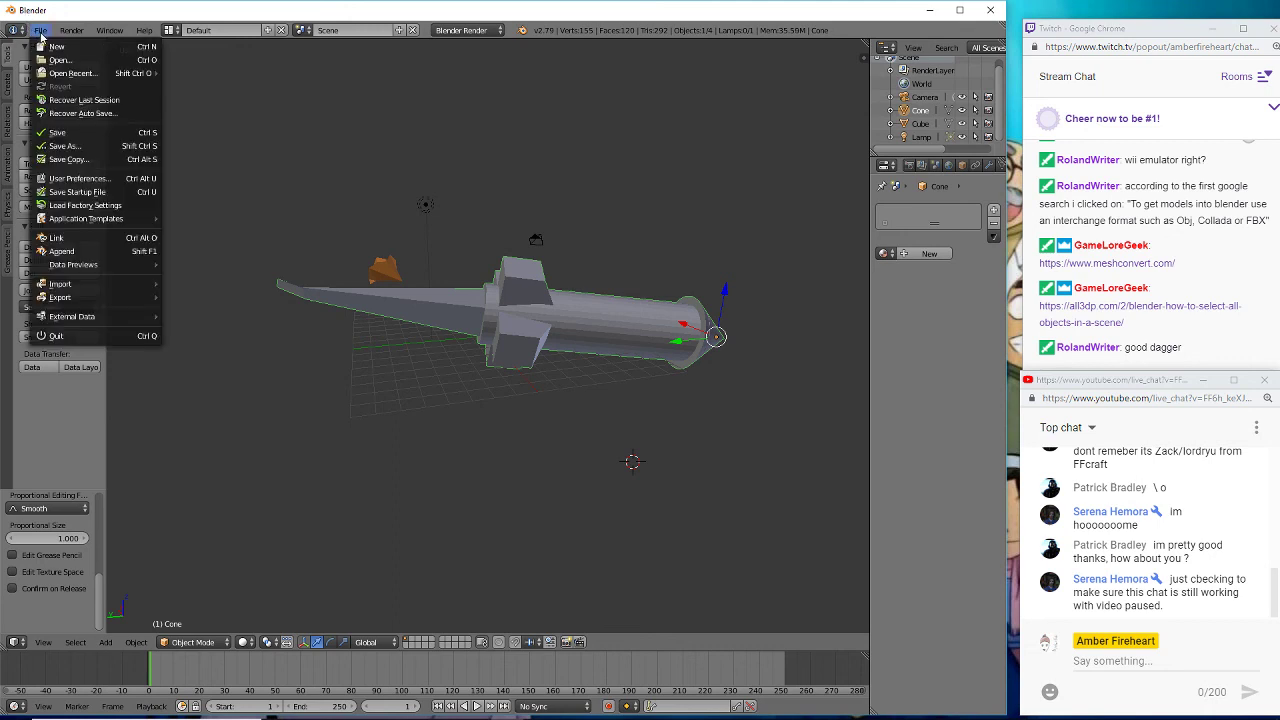
left_click(93, 146)
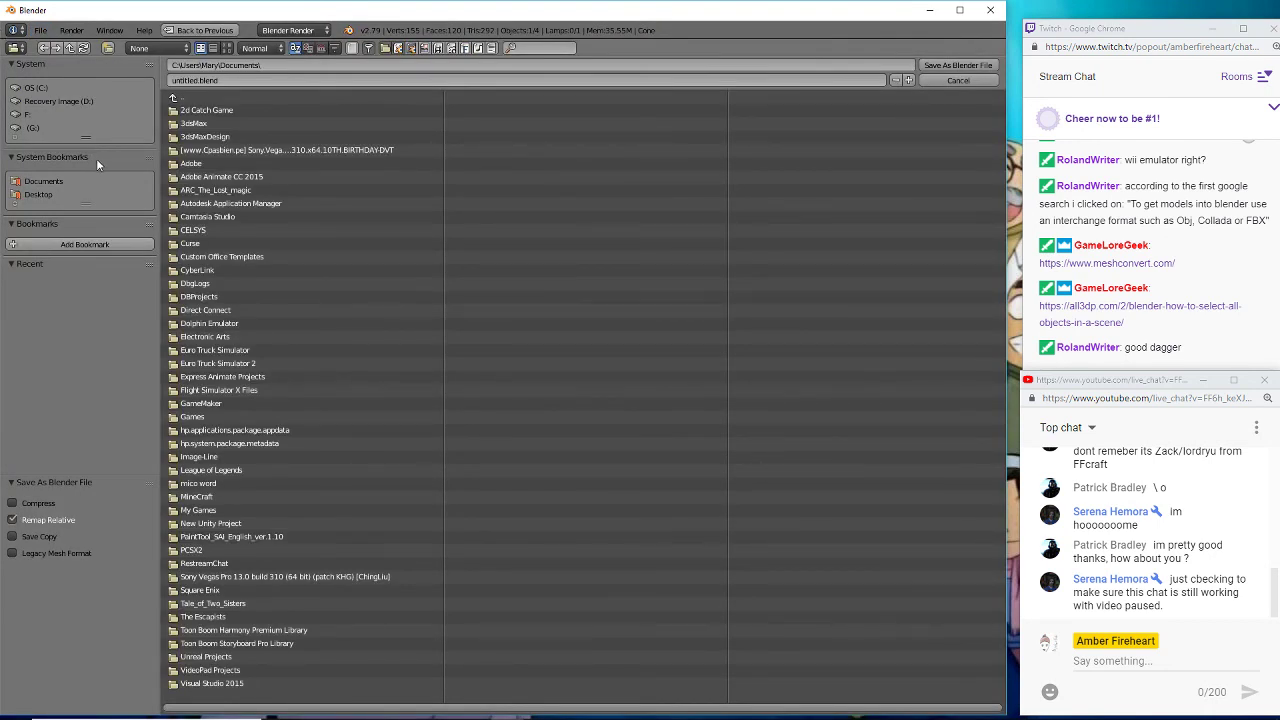
left_click(250, 100)
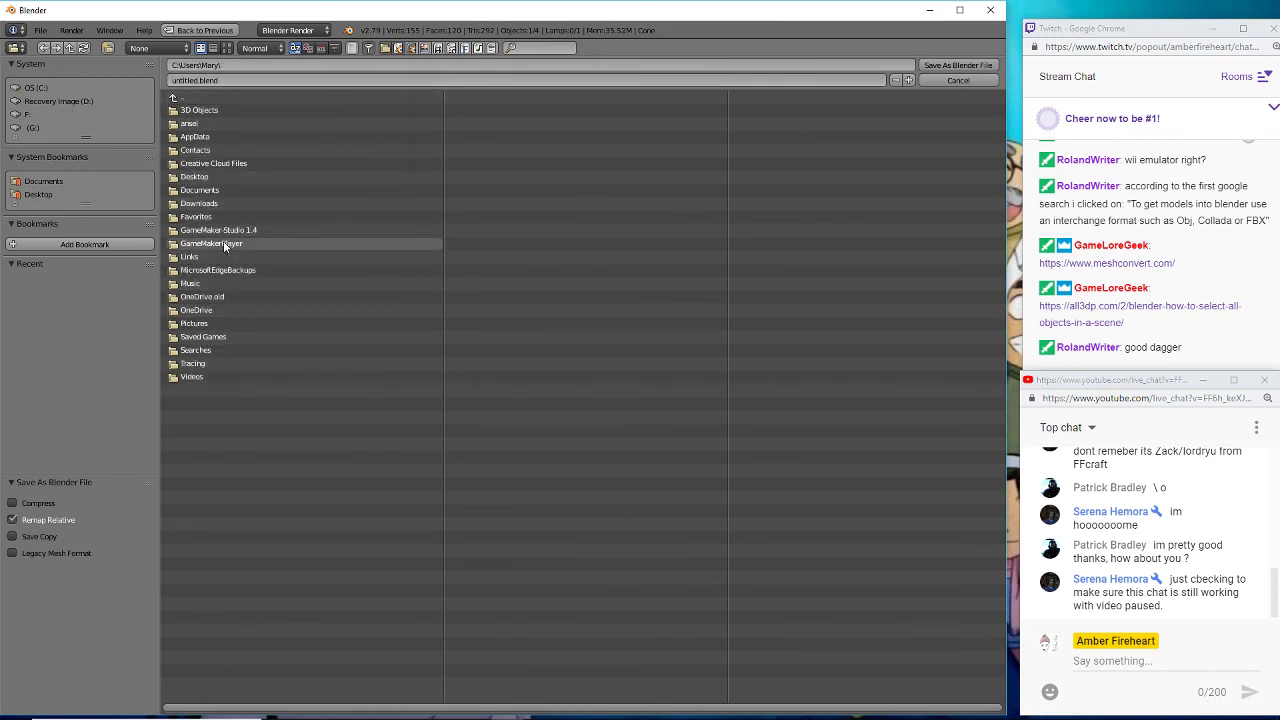
left_click(199, 177)
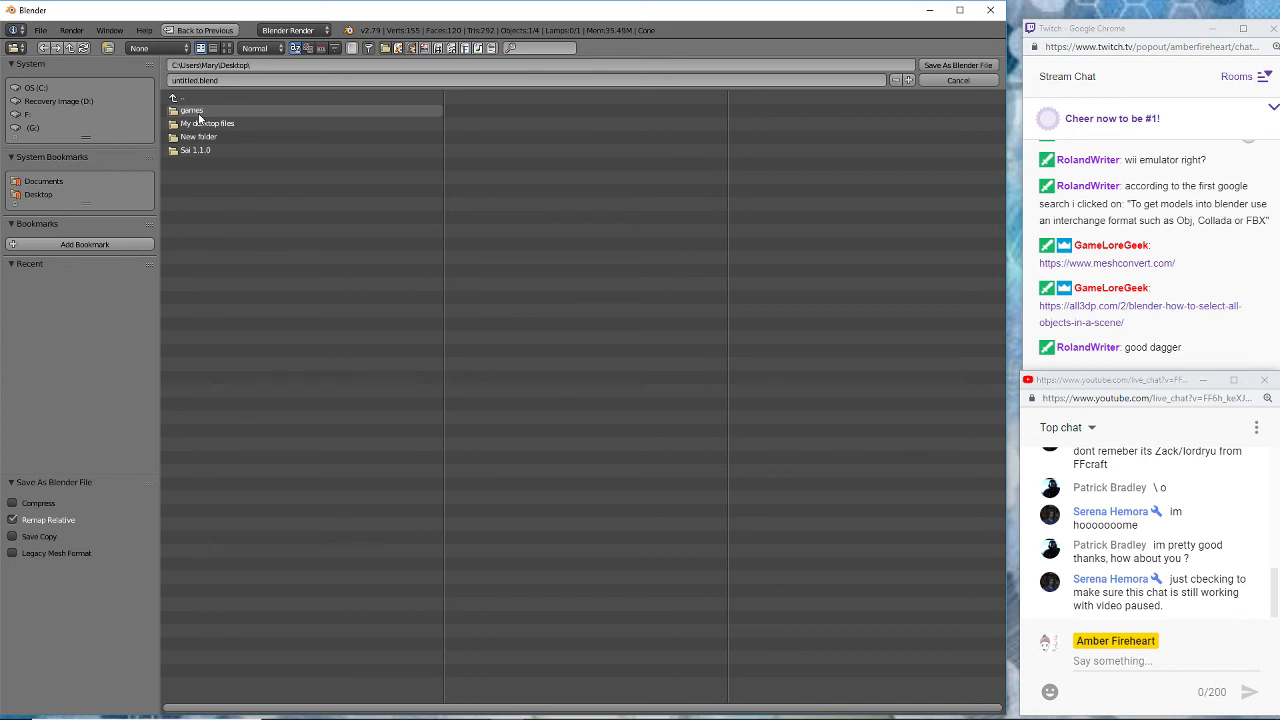
left_click(964, 82)
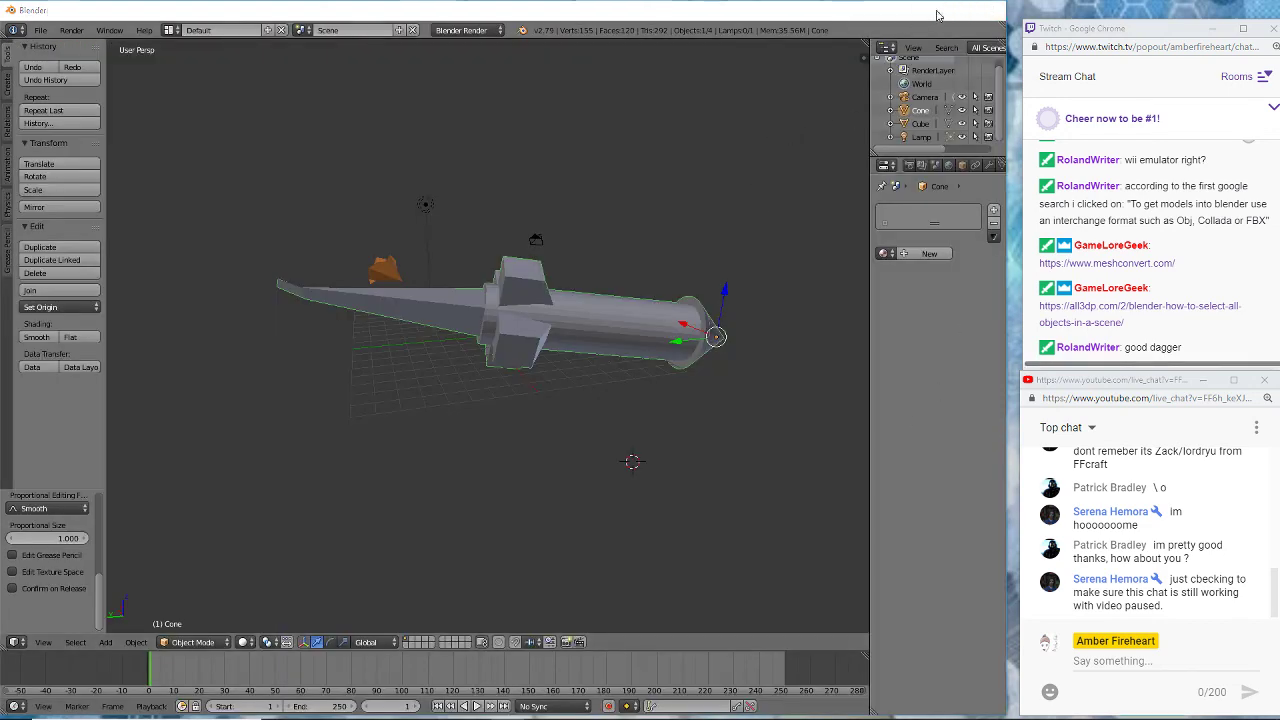
- Minimise Blender, create a new desktop folder named blender, and place it beside the existing icons
left_click(930, 10)
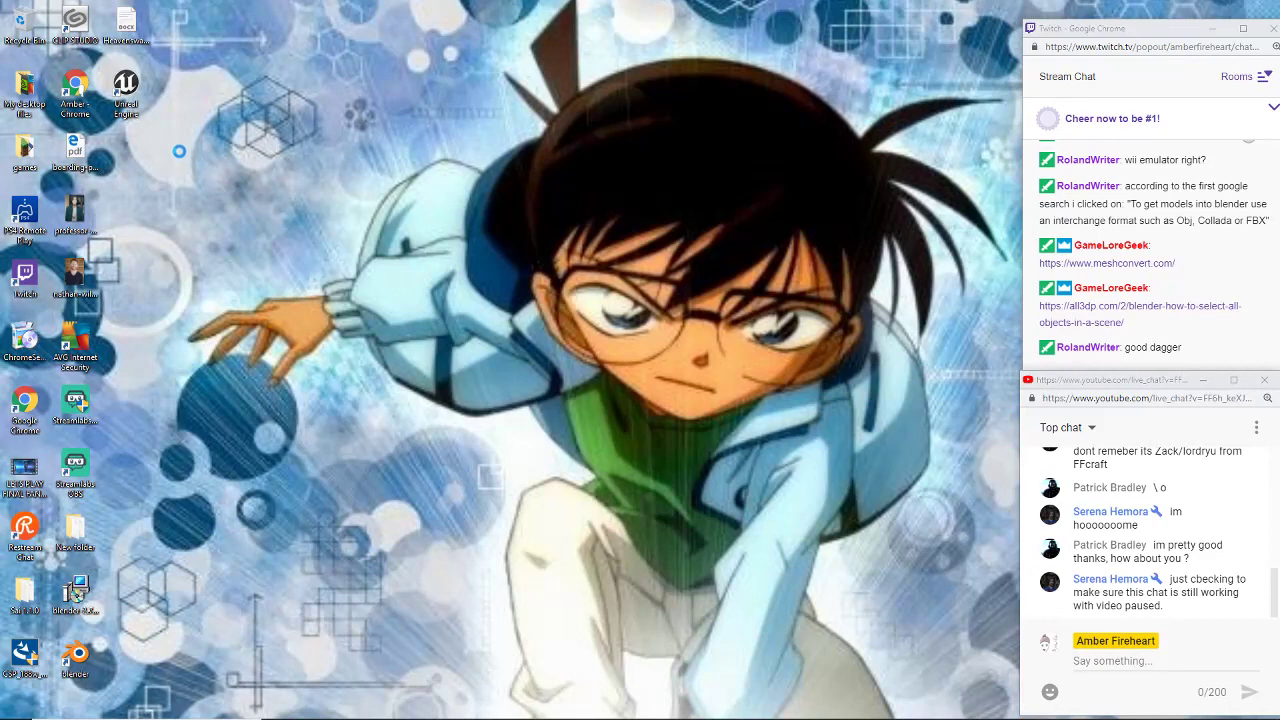
right_click(179, 151)
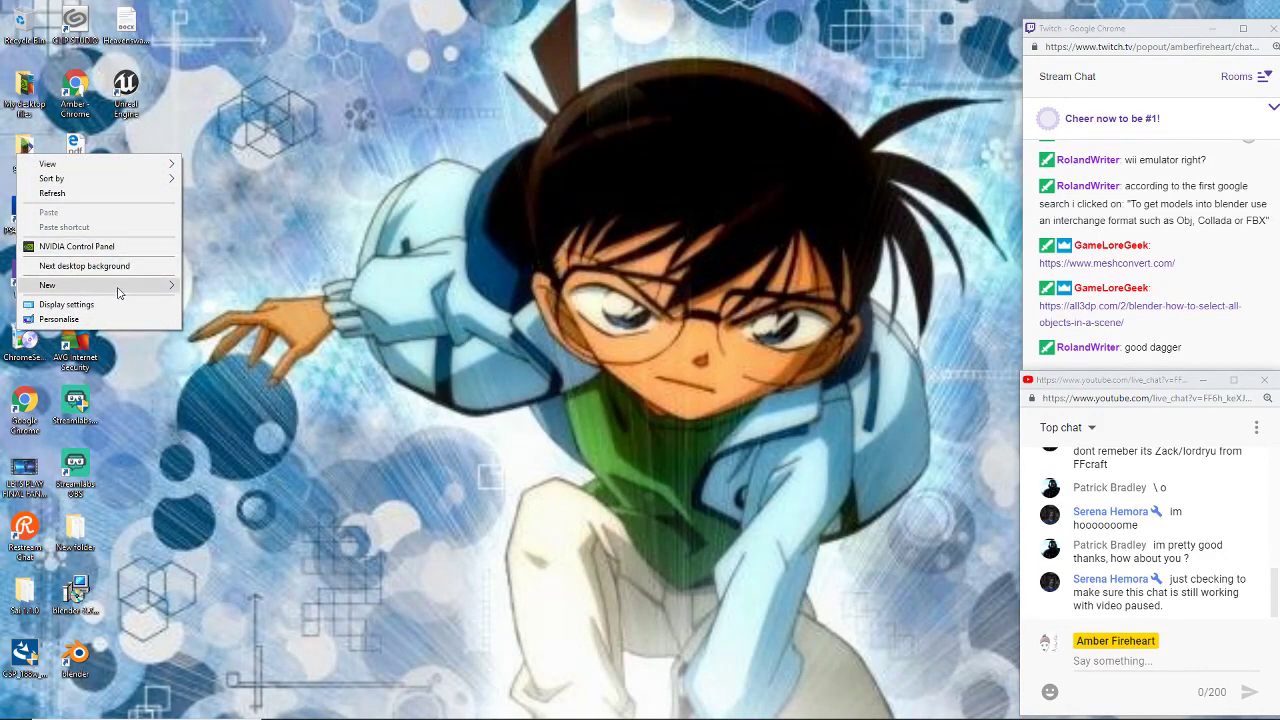
mouse_move(117, 291)
left_click(200, 290)
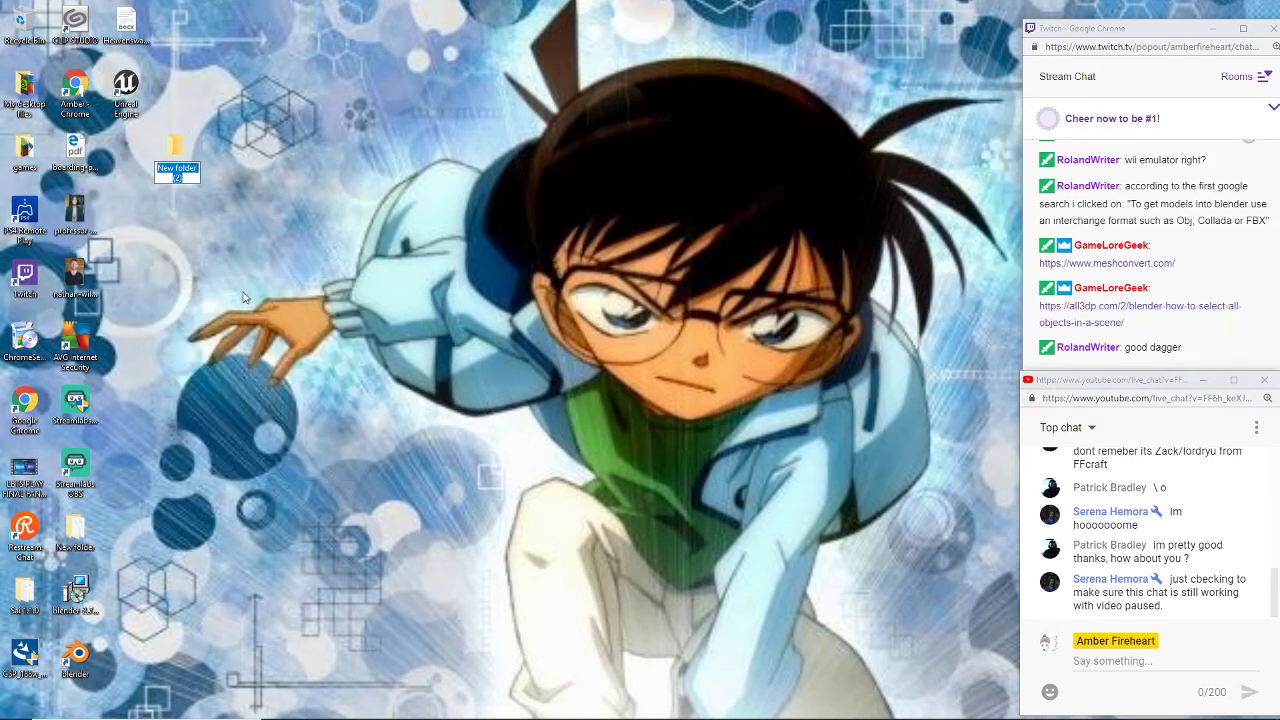
type("b")
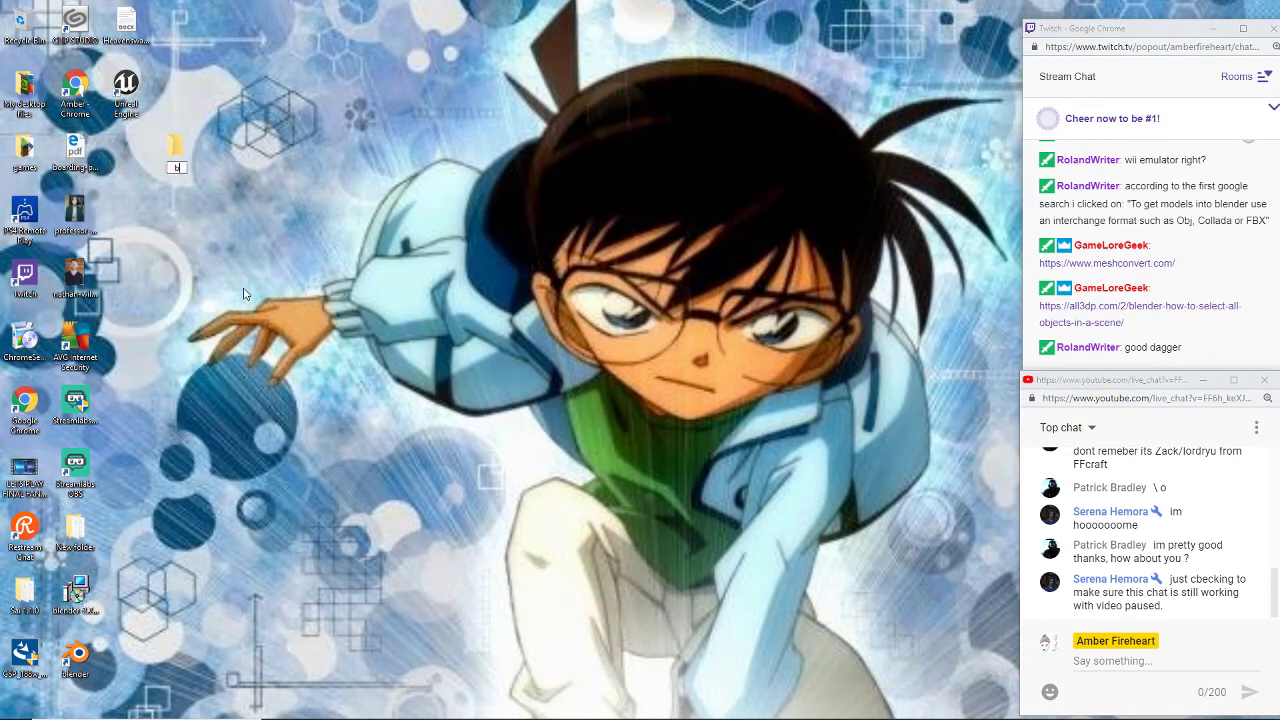
type("lender")
key("Return")
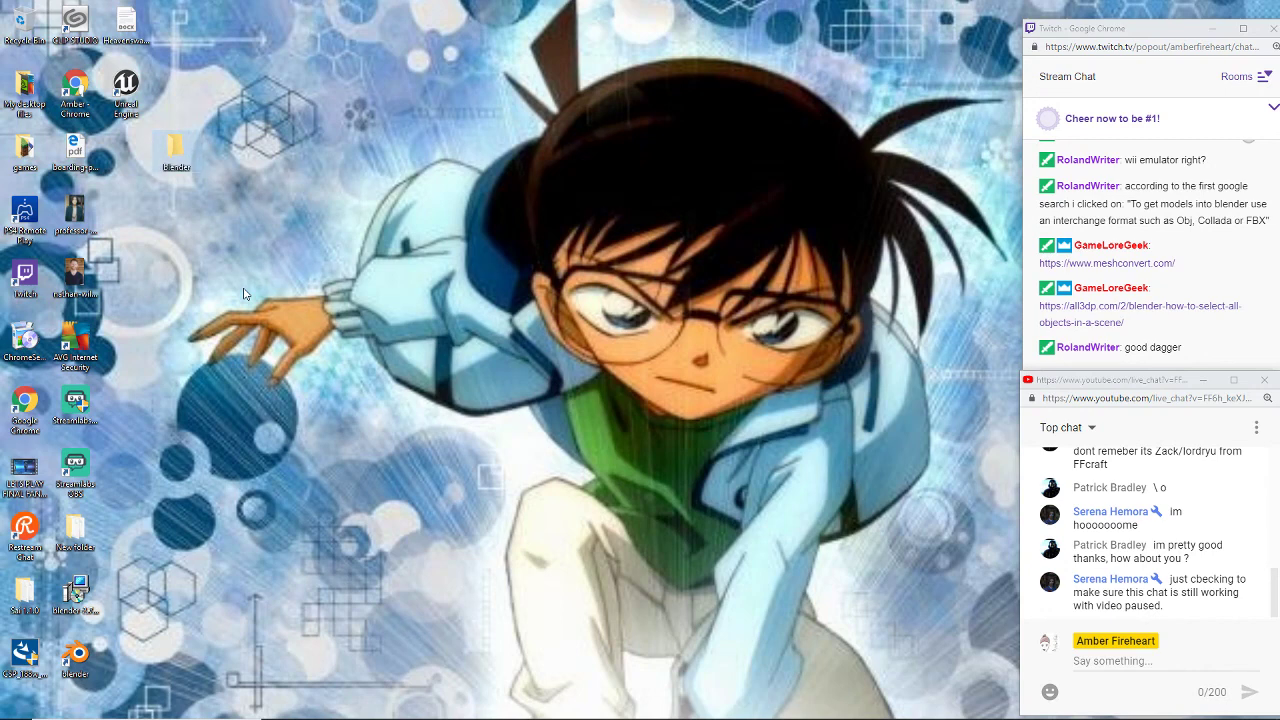
left_click_drag(177, 160, 126, 152)
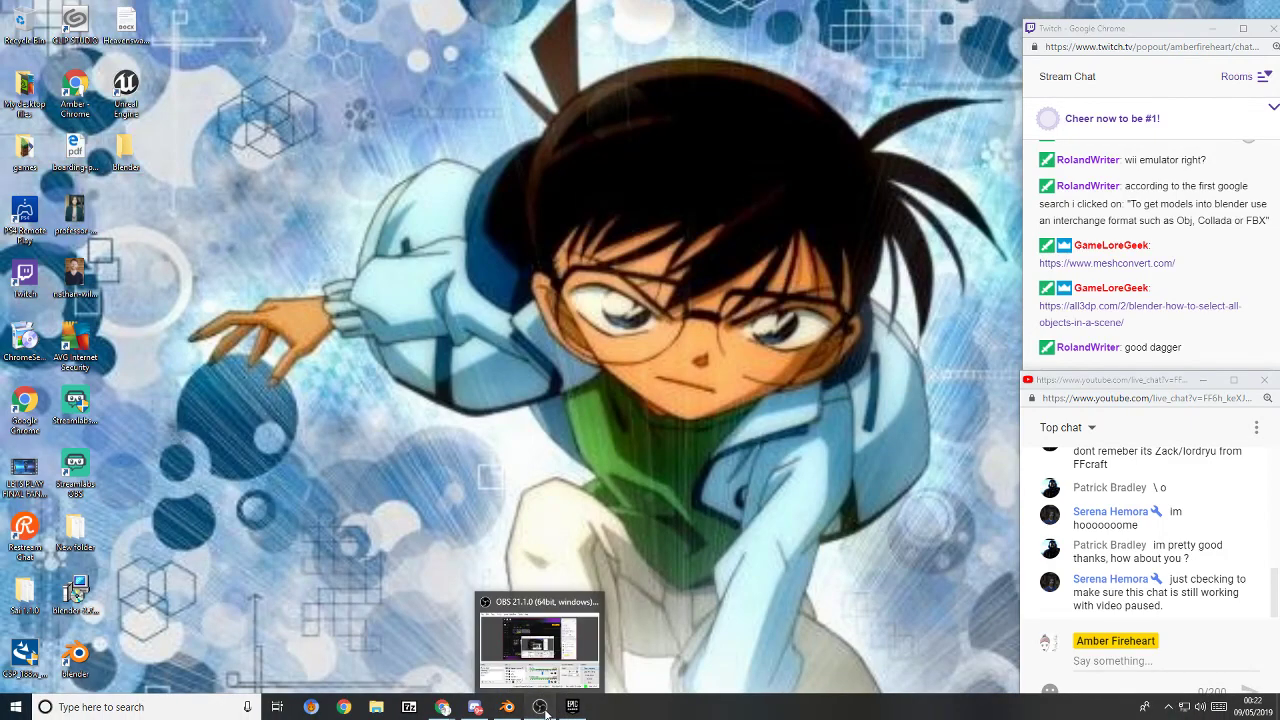
left_click(540, 707)
left_click(540, 707)
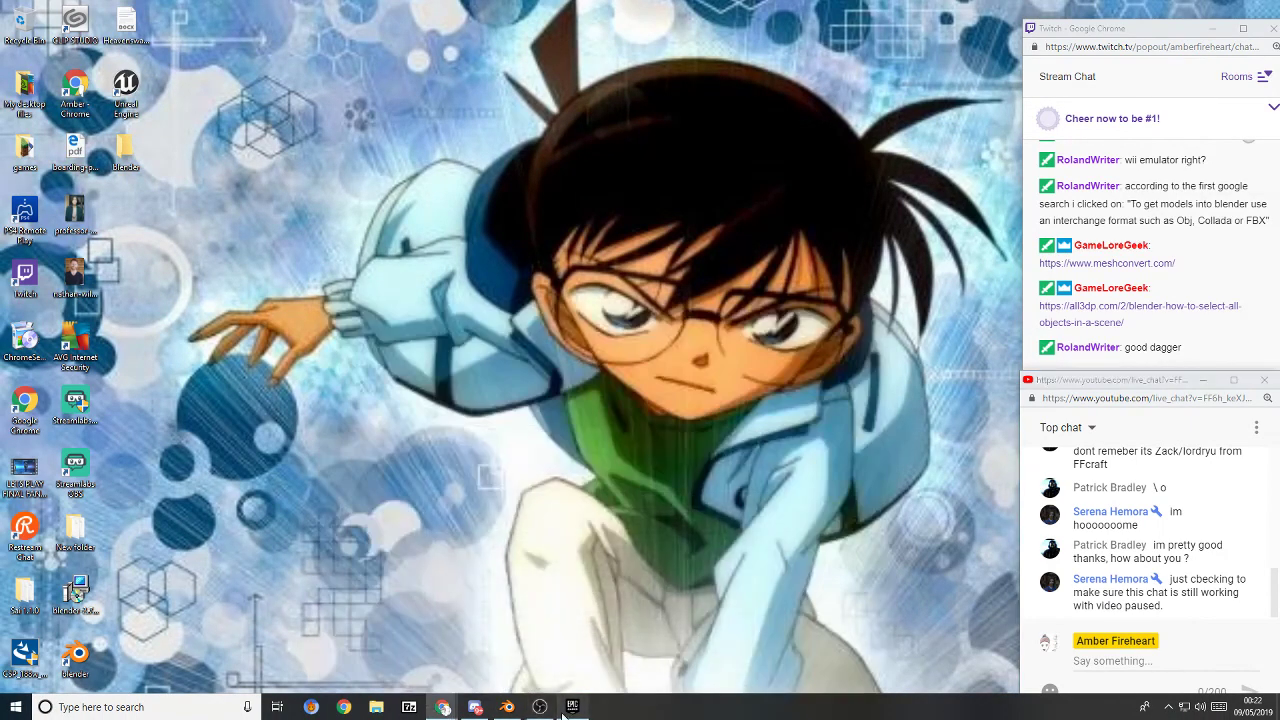
left_click(572, 707)
left_click(572, 707)
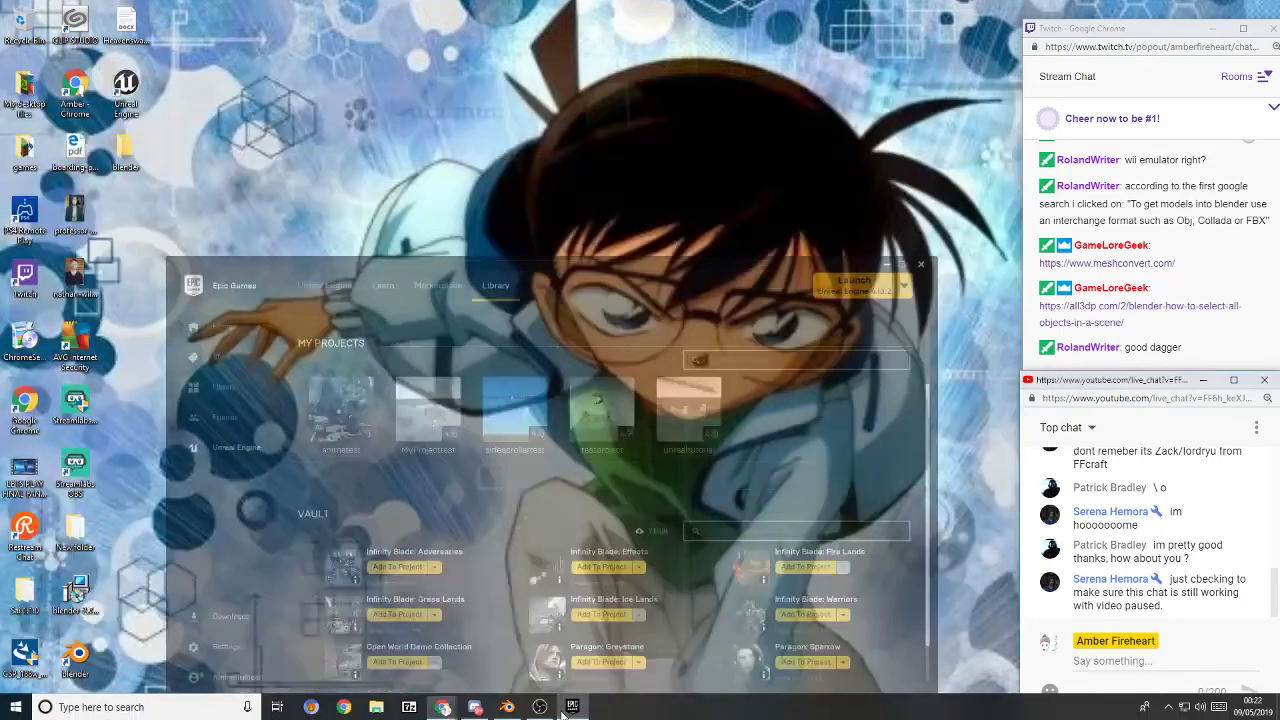
- Switch back to Blender and save the sword scene as untitled.blend in the desktop's blender folder
left_click(507, 707)
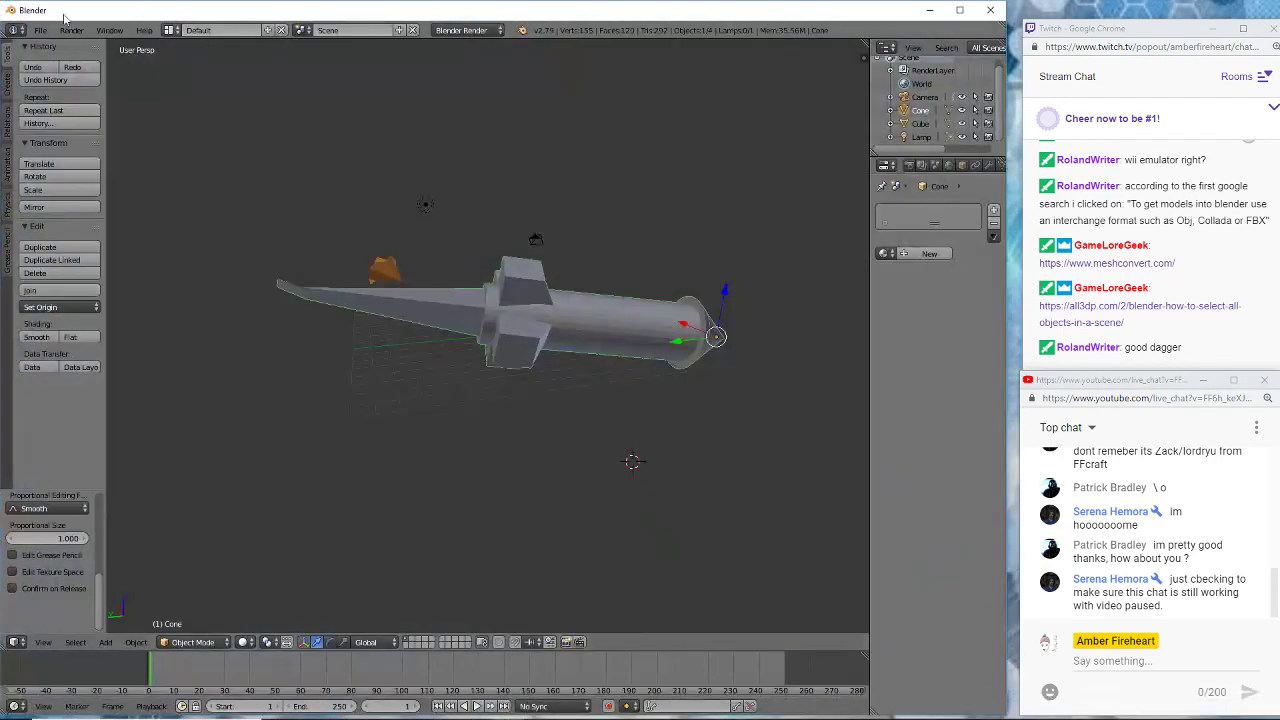
left_click(41, 32)
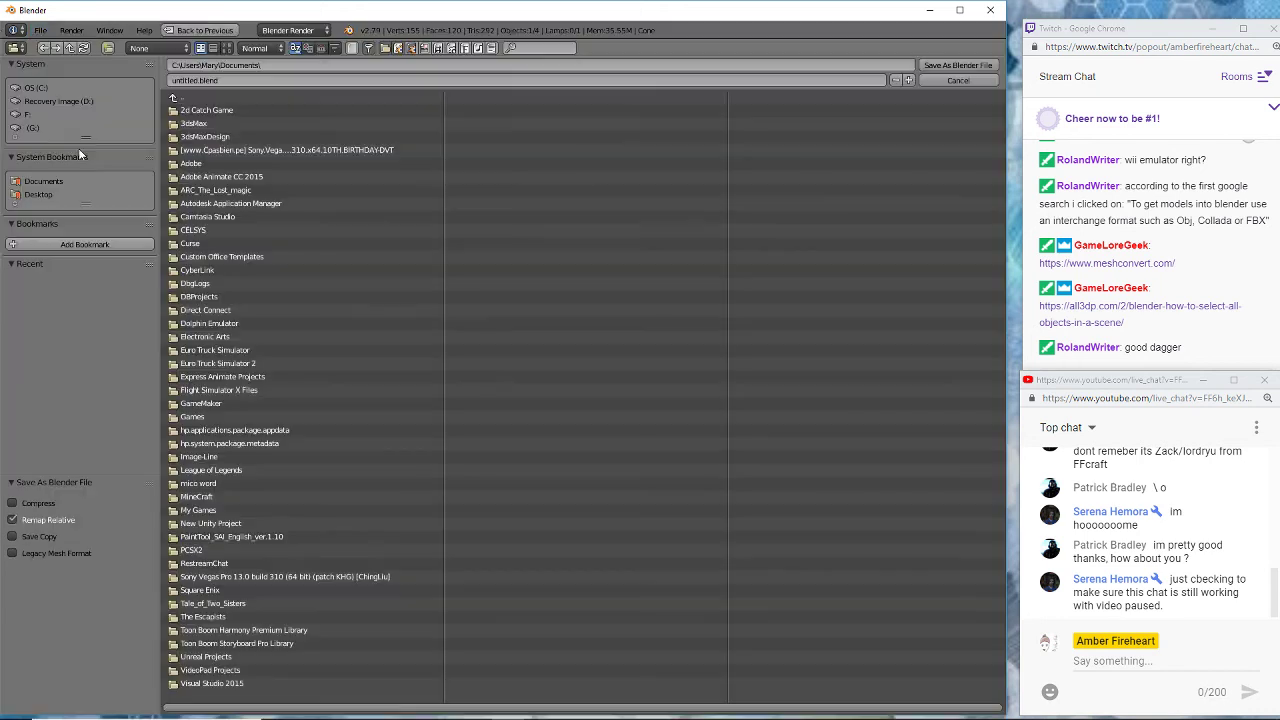
left_click(64, 146)
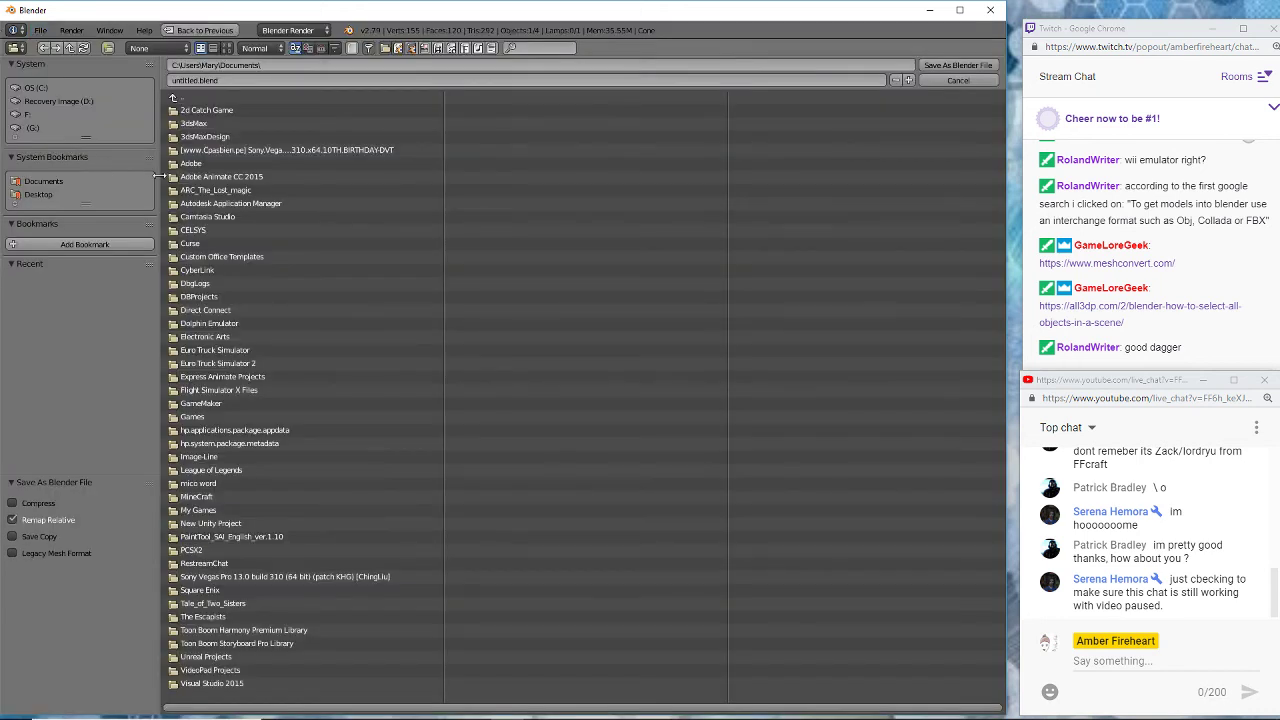
left_click(205, 97)
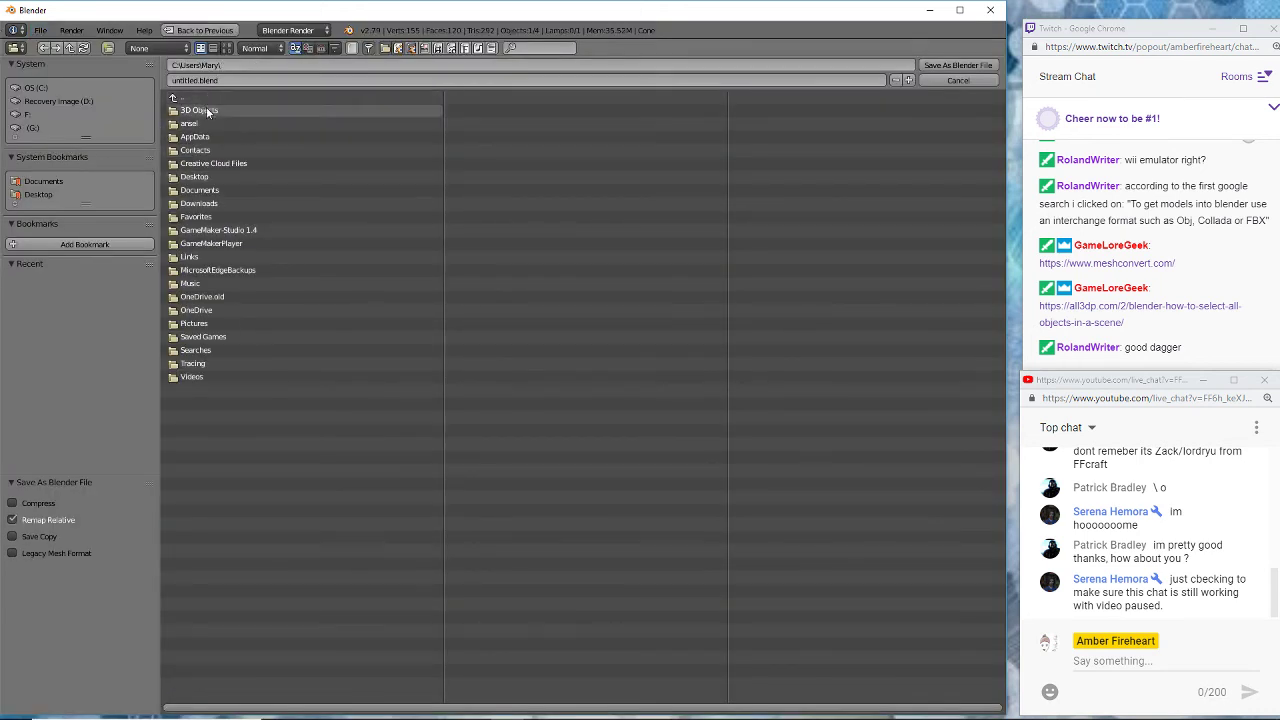
left_click(208, 176)
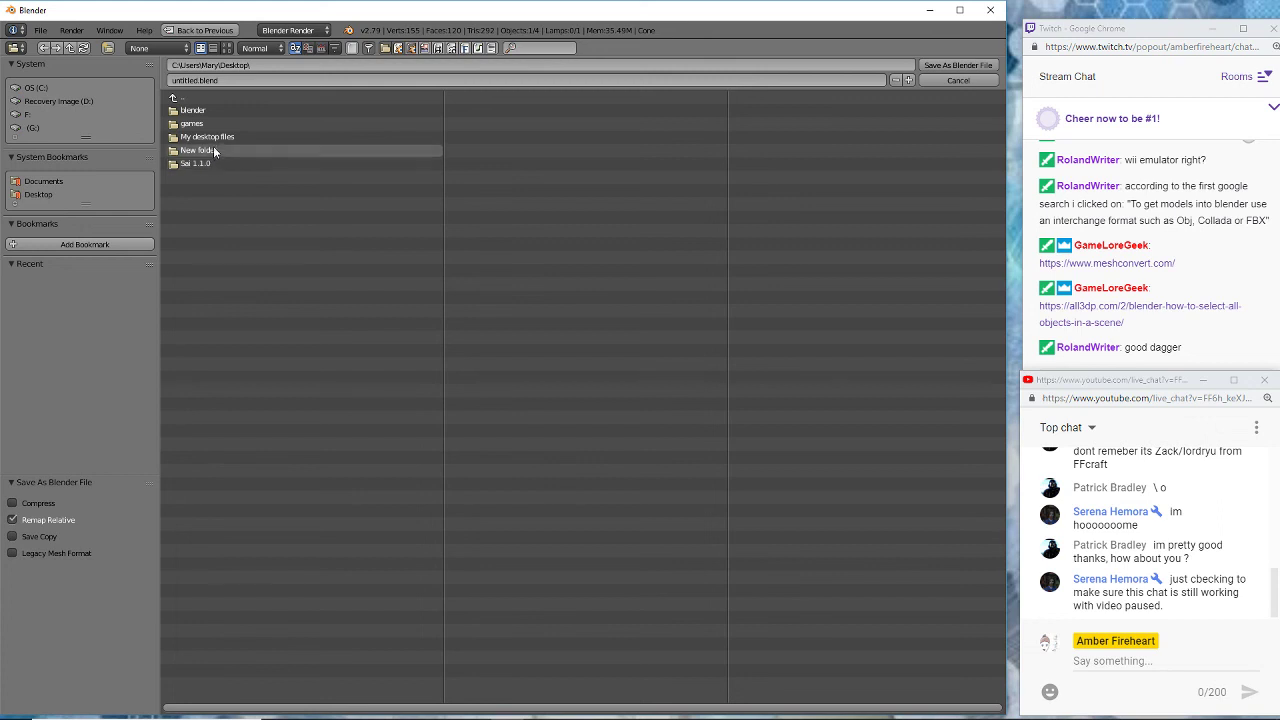
left_click(213, 112)
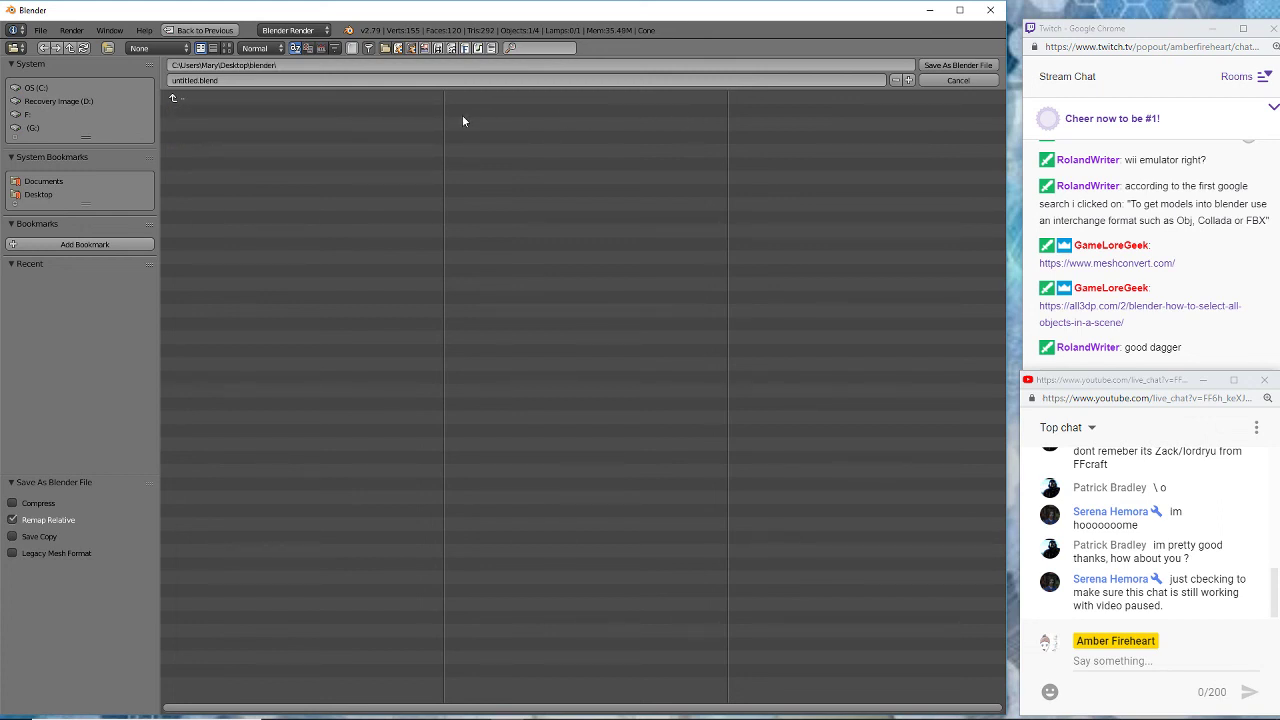
left_click(956, 66)
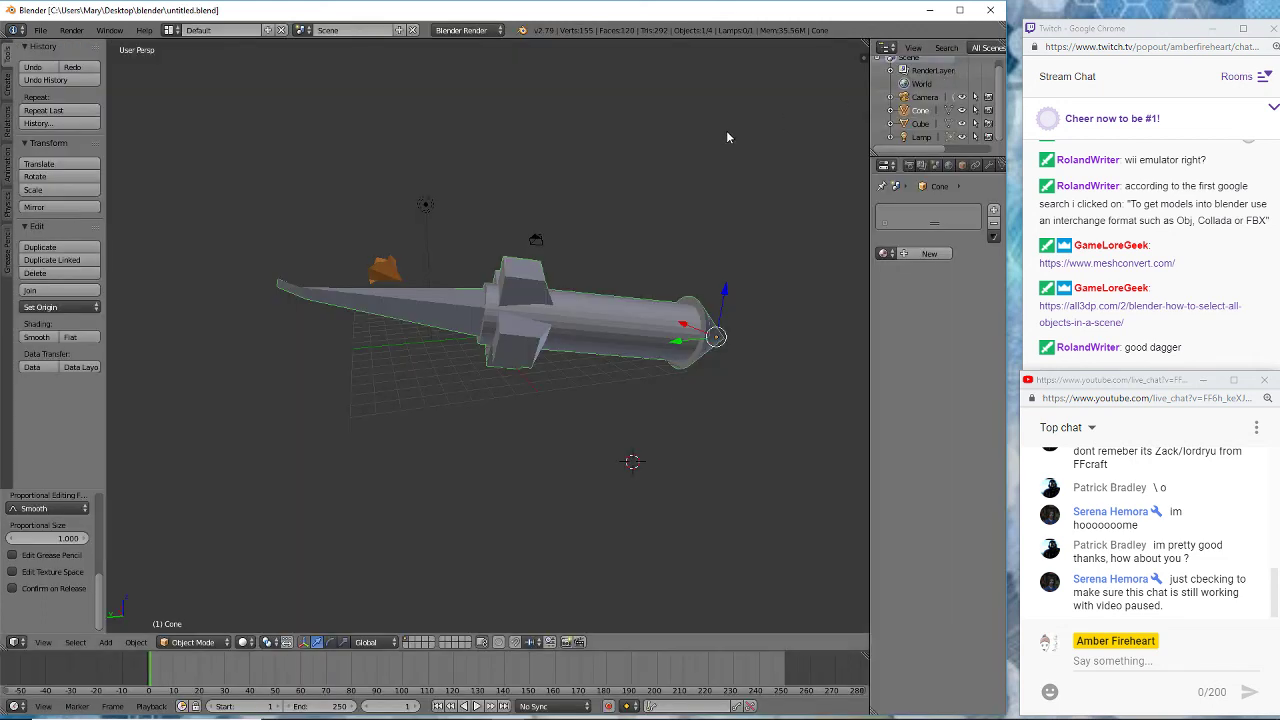
- Start a new Blender file by reloading the start-up scene
middle_click_drag(721, 145, 571, 166)
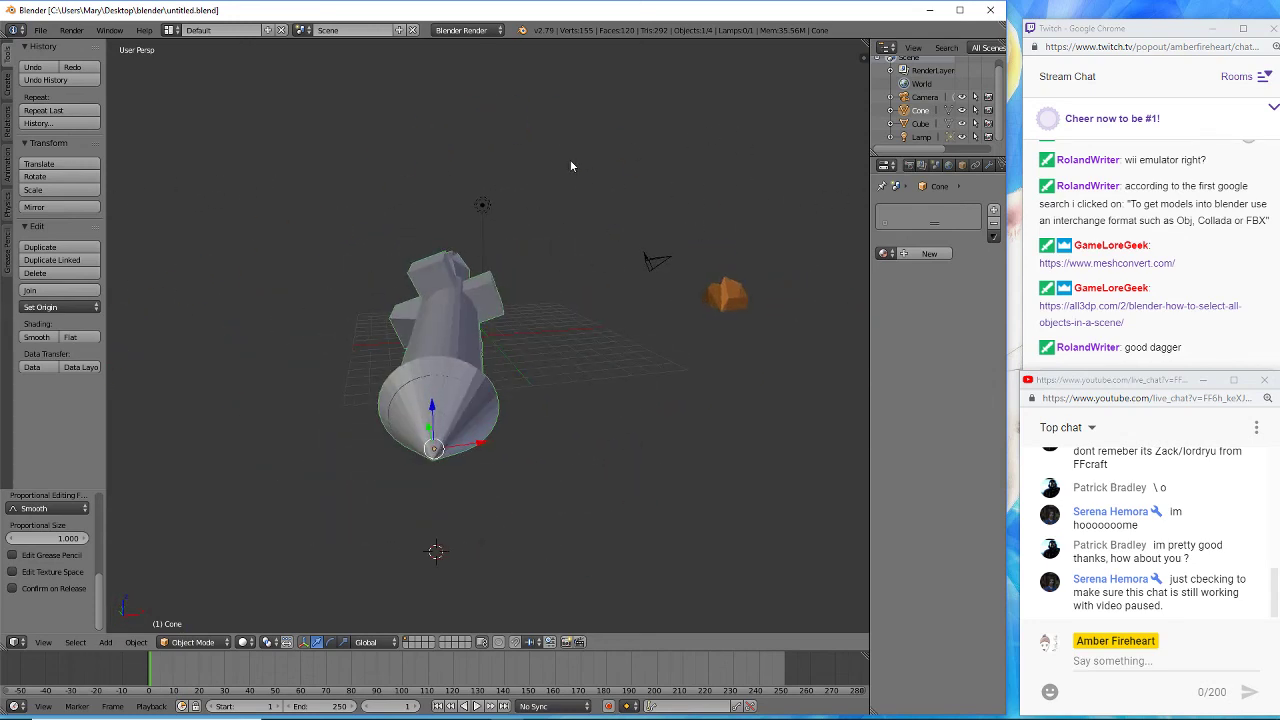
left_click(47, 33)
left_click(41, 30)
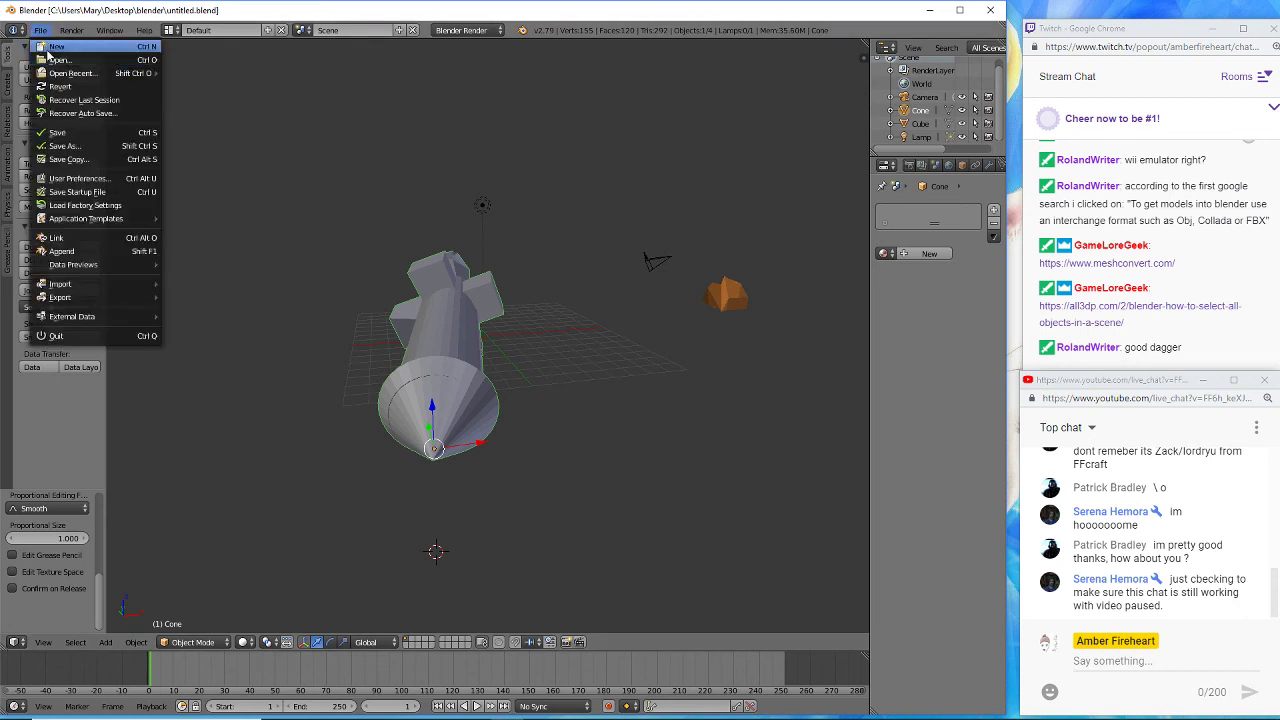
left_click(52, 47)
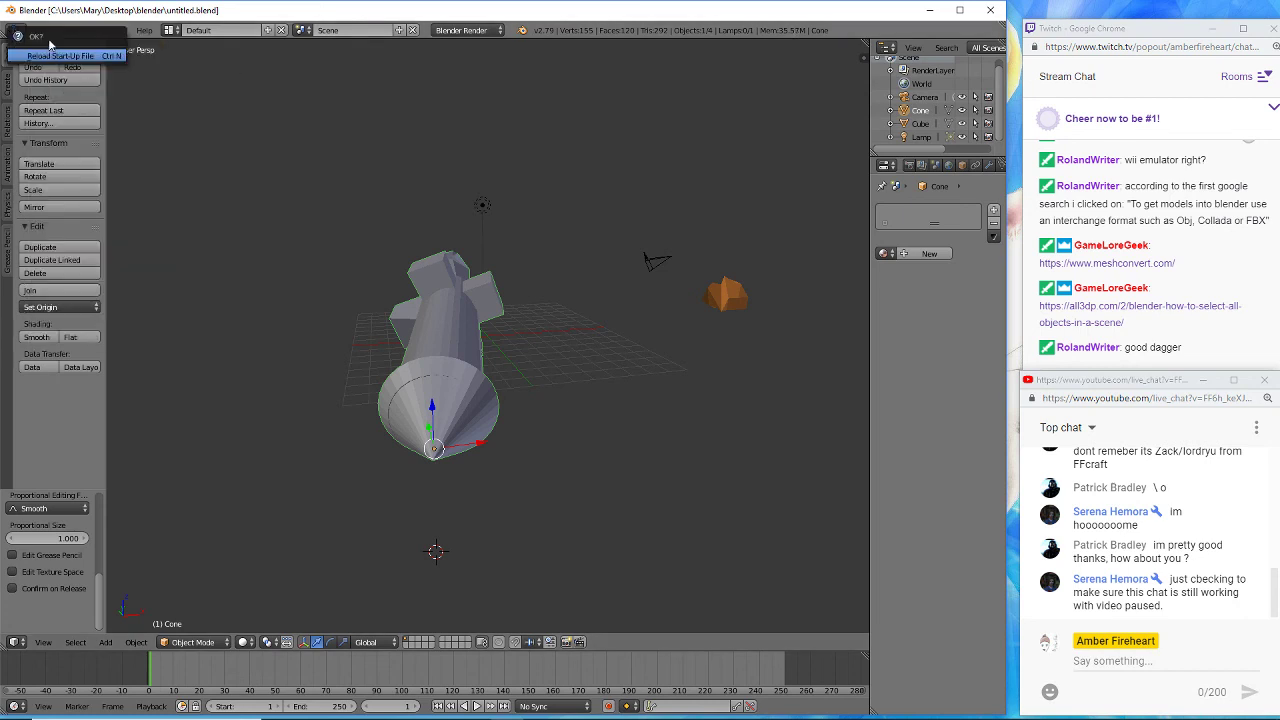
left_click(49, 57)
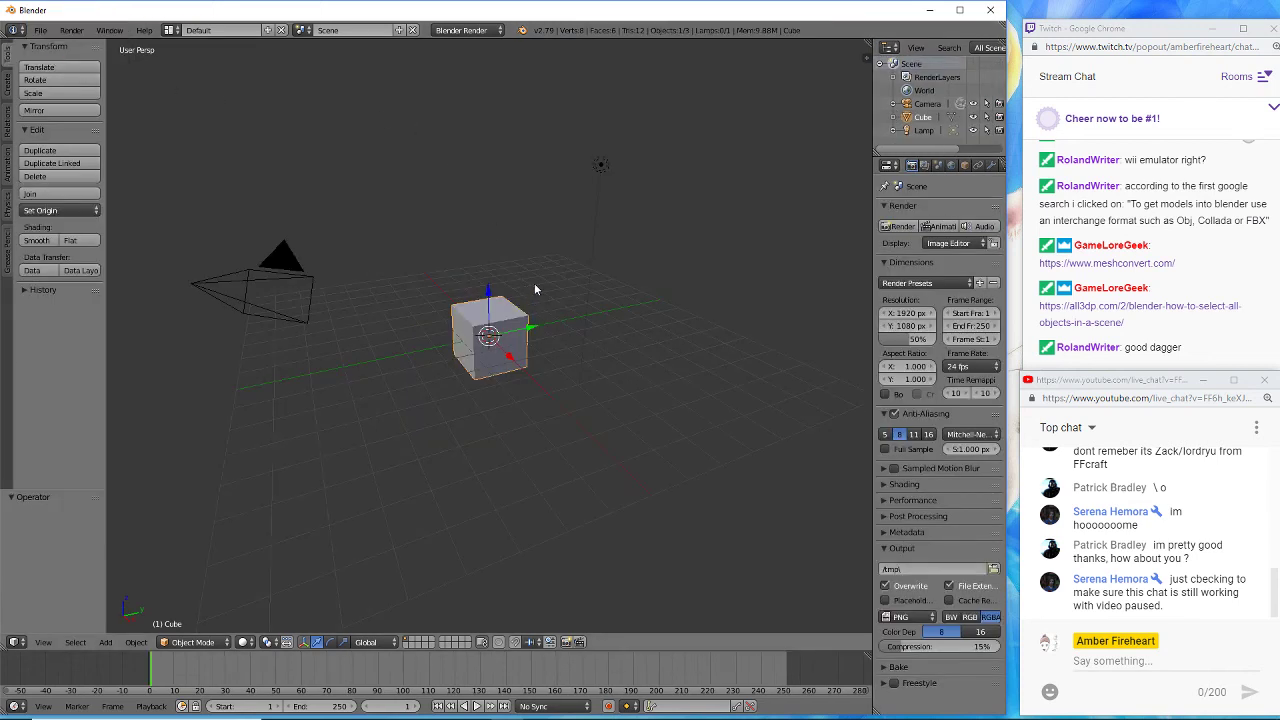
- Raise the default cube about 0.946 units along the Z axis and select the lamp
middle_click_drag(535, 289, 572, 263)
mouse_move(487, 296)
left_mouse_down()
mouse_move(486, 244)
mouse_move(487, 272)
left_mouse_up()
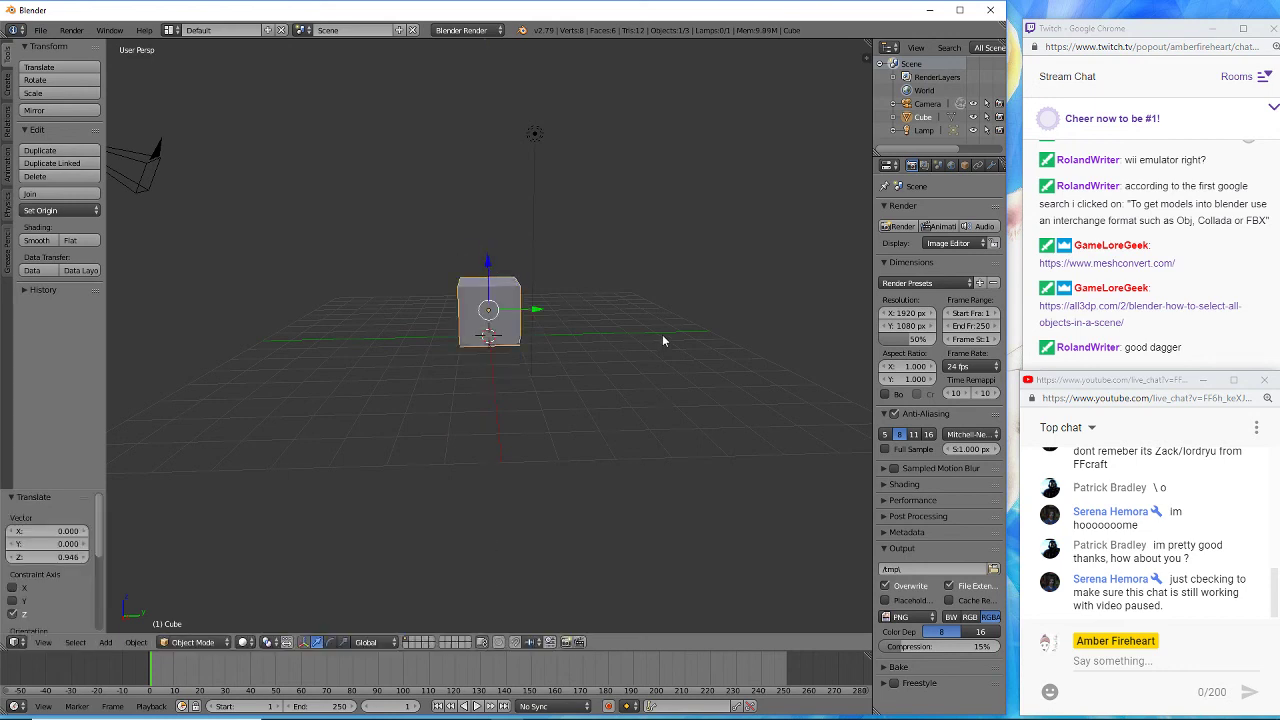
middle_click_drag(662, 341, 562, 307)
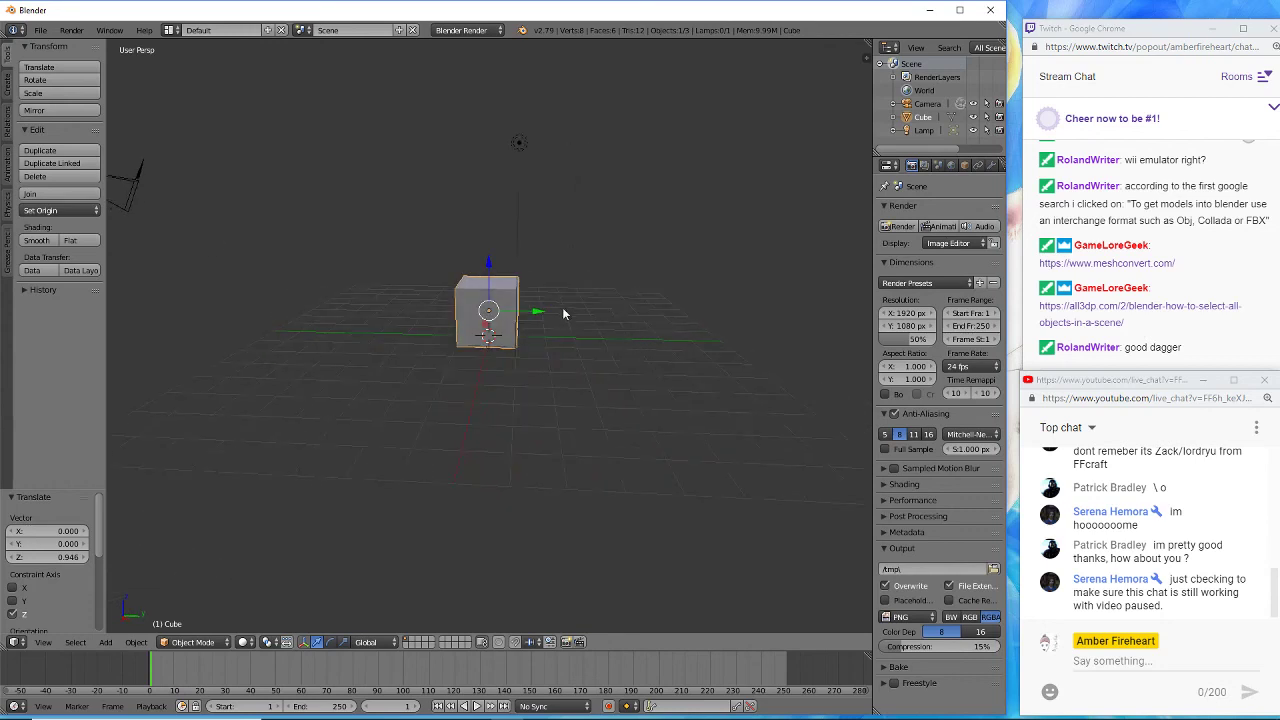
scroll(555, 310, "up", 4)
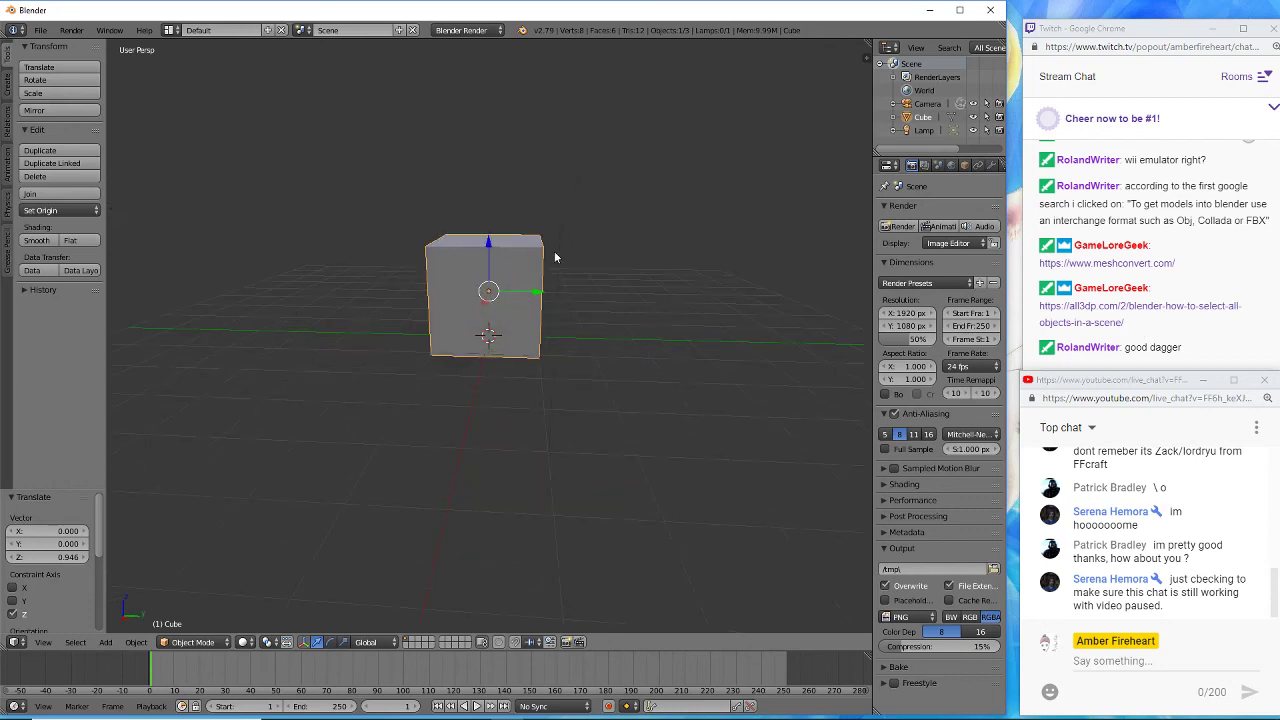
right_click(570, 191)
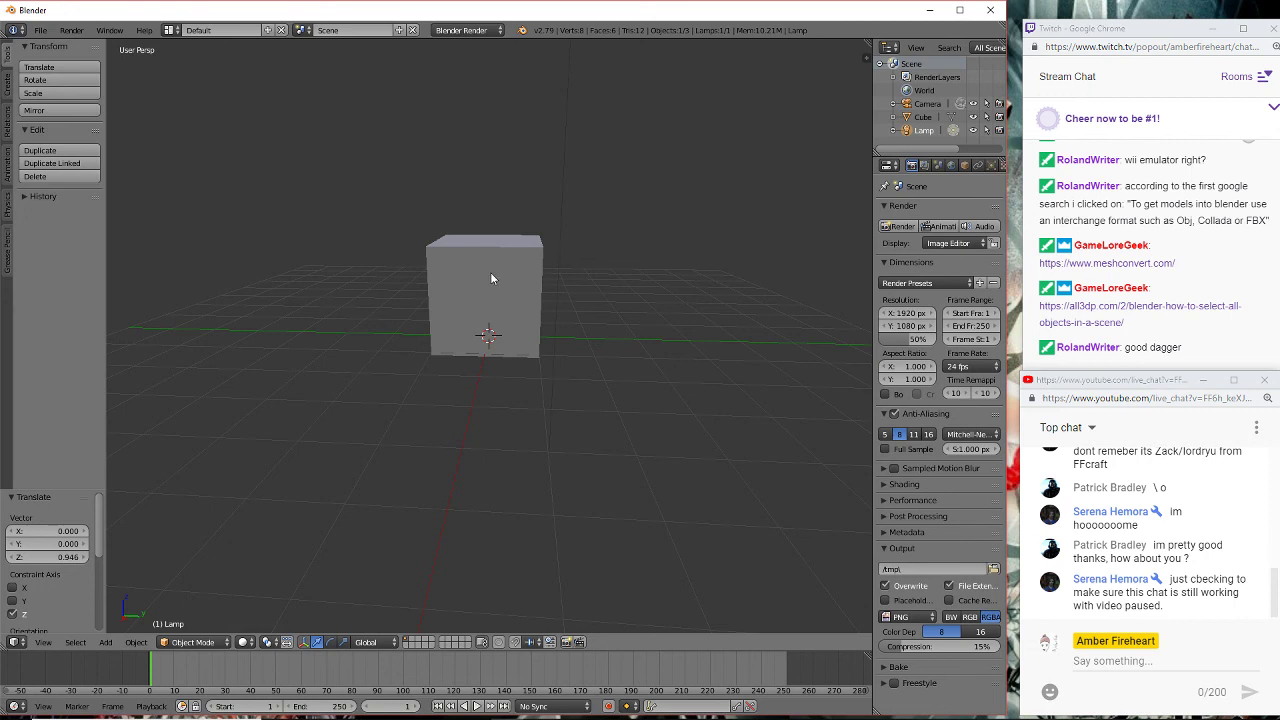
- Switch to OBS and move its window away from the chat windows, over the lower part of the Blender scene
mouse_move(445, 717)
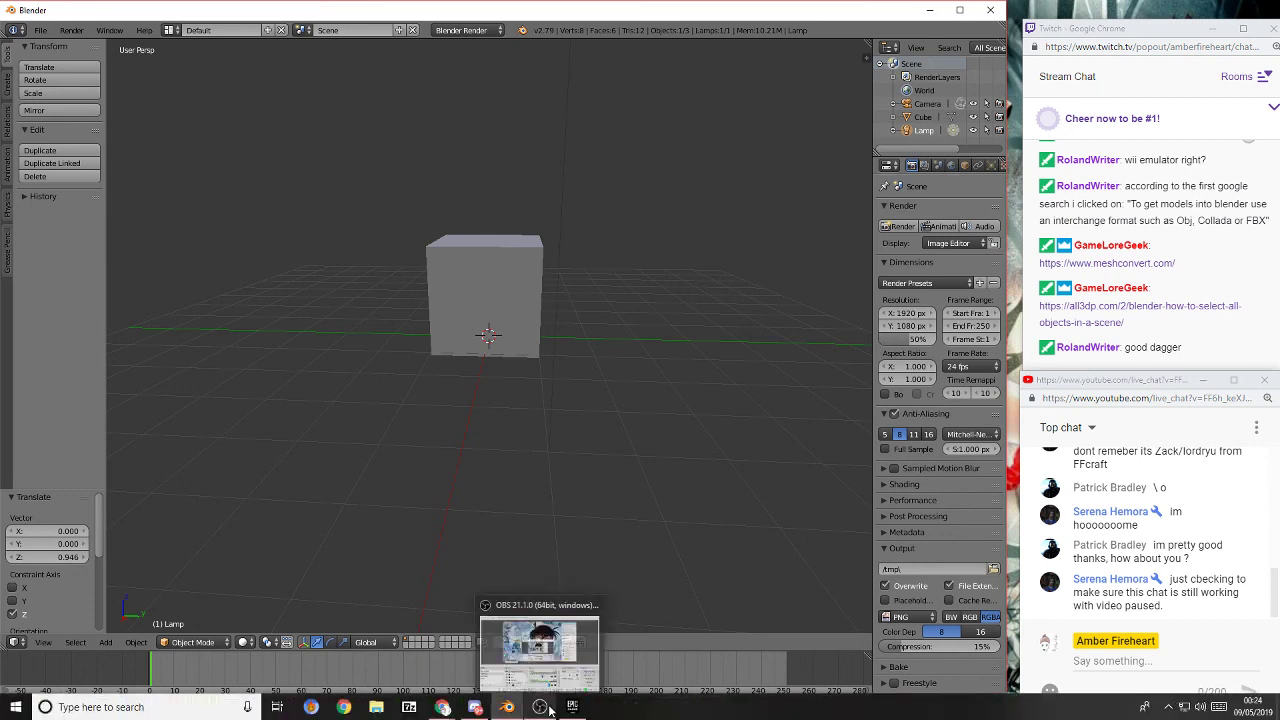
mouse_move(521, 708)
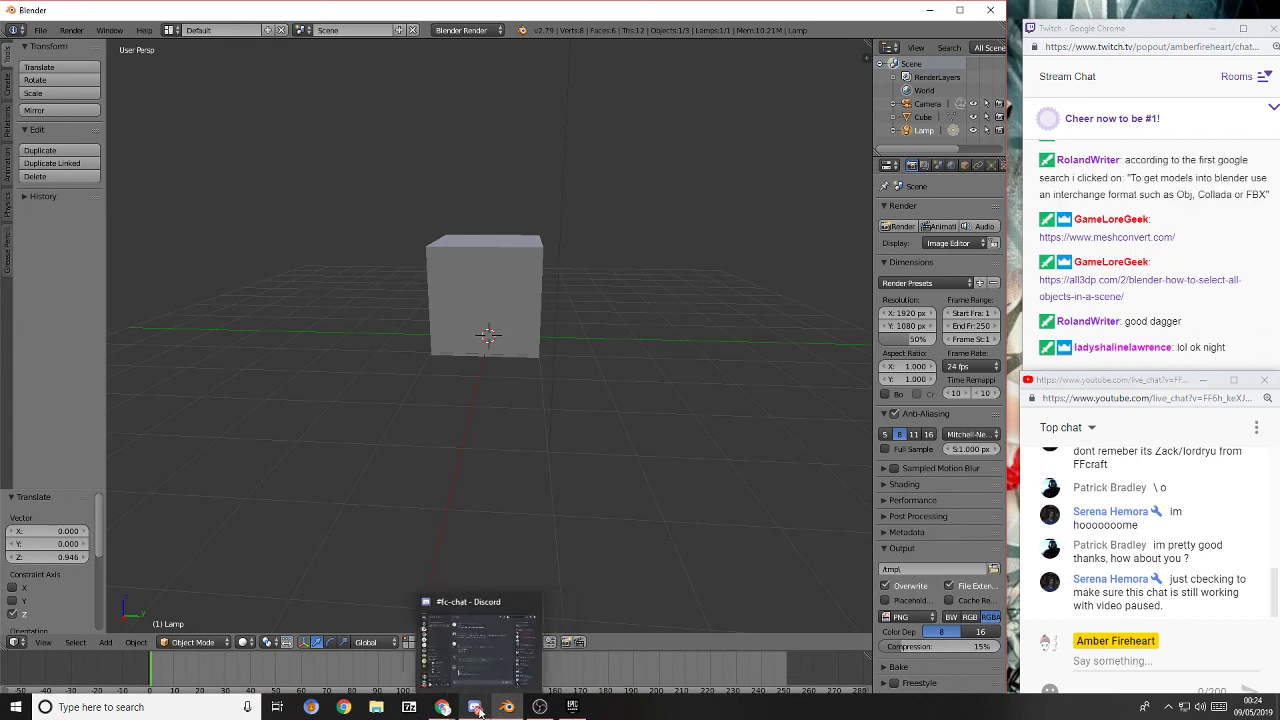
left_click(538, 708)
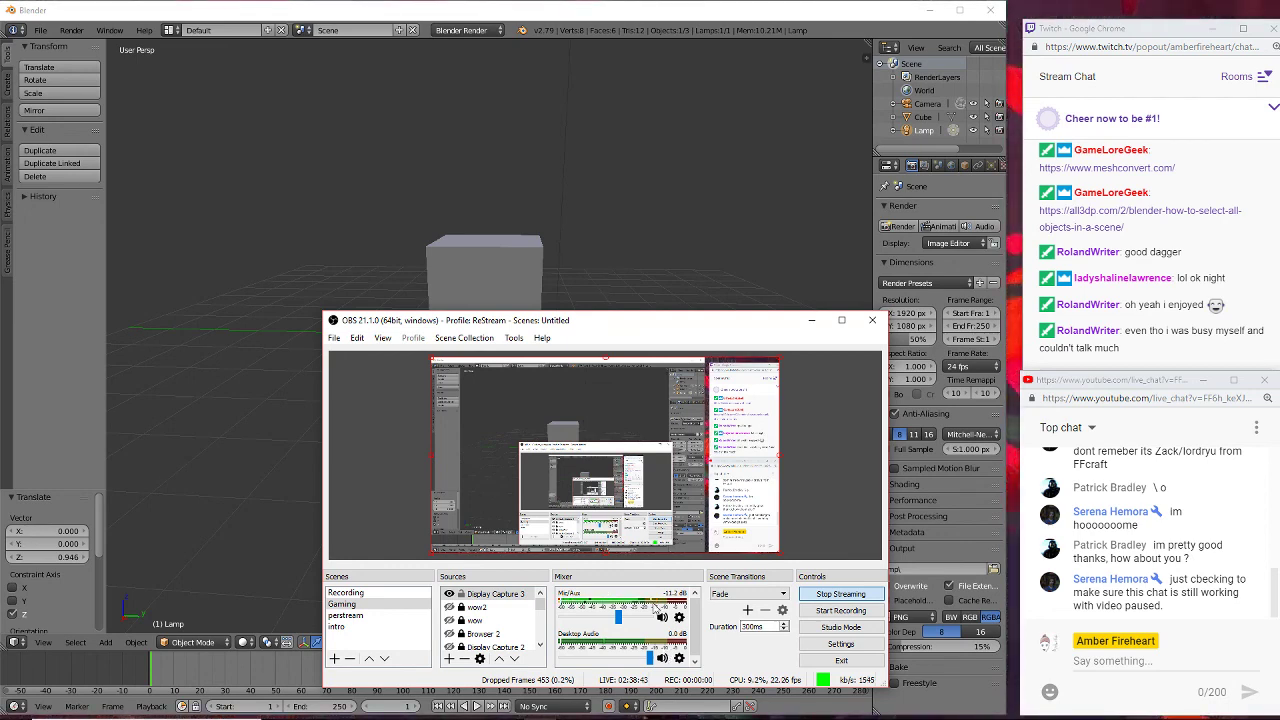
left_click_drag(752, 322, 528, 350)
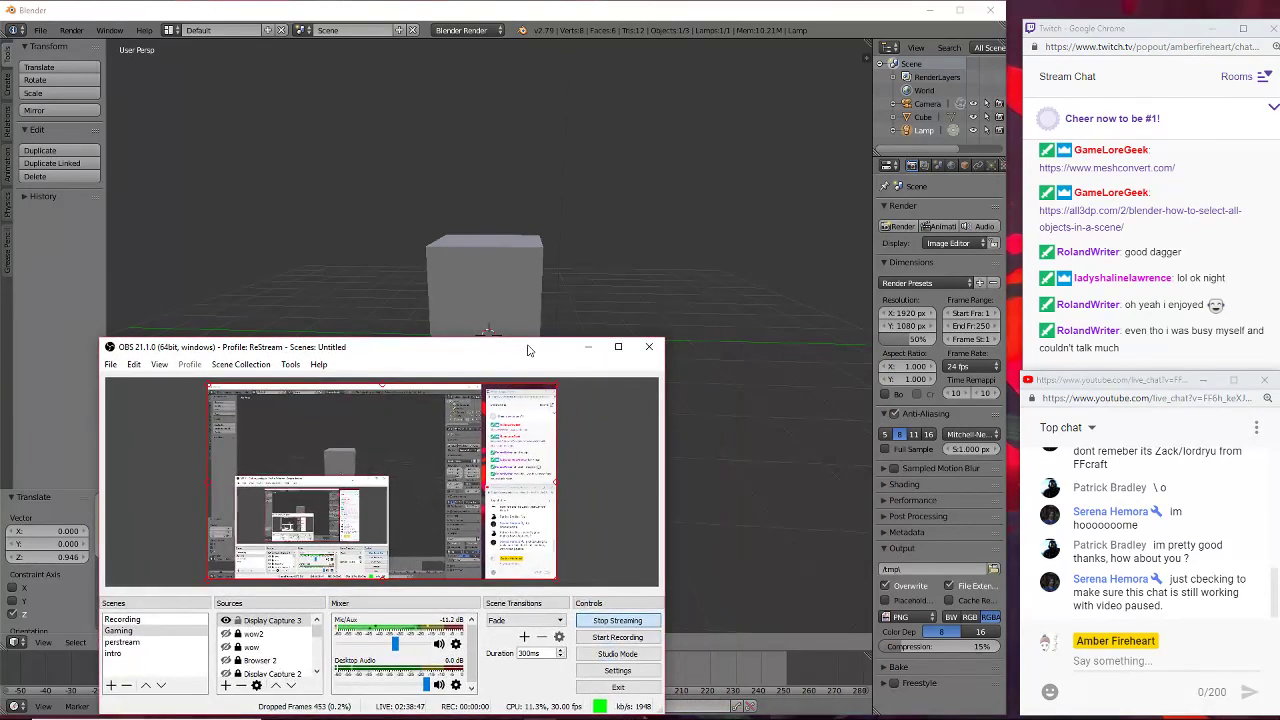